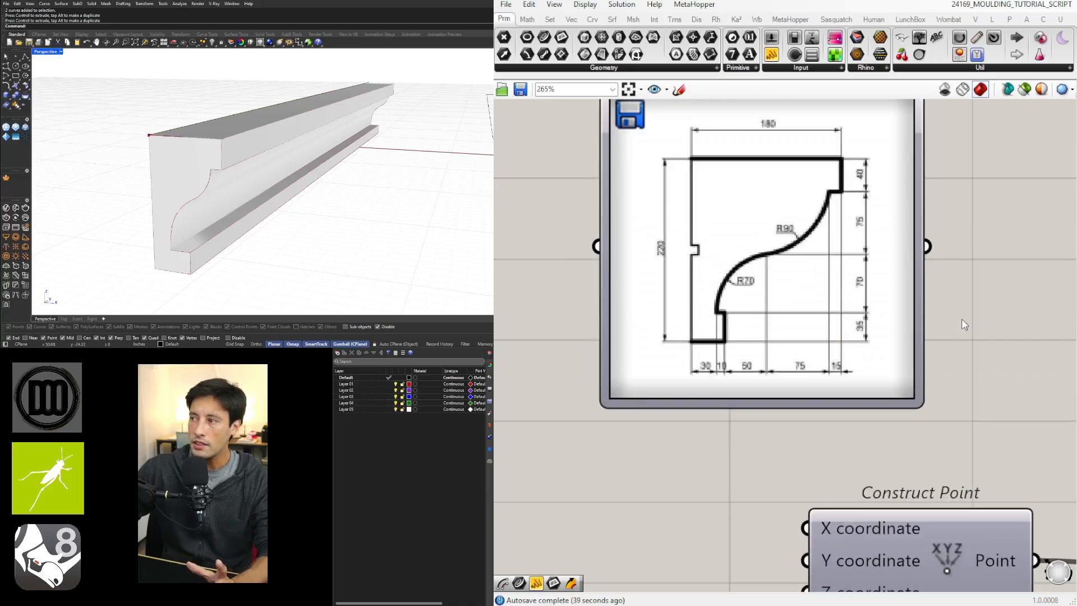
# Step: Adjust number slider 2, the Unit X factor that moves the first profile point, to change the moulding's width
pyautogui.scroll(-3, 963, 324)
pyautogui.moveTo(961, 354); pyautogui.dragTo(771, 315, button='right')
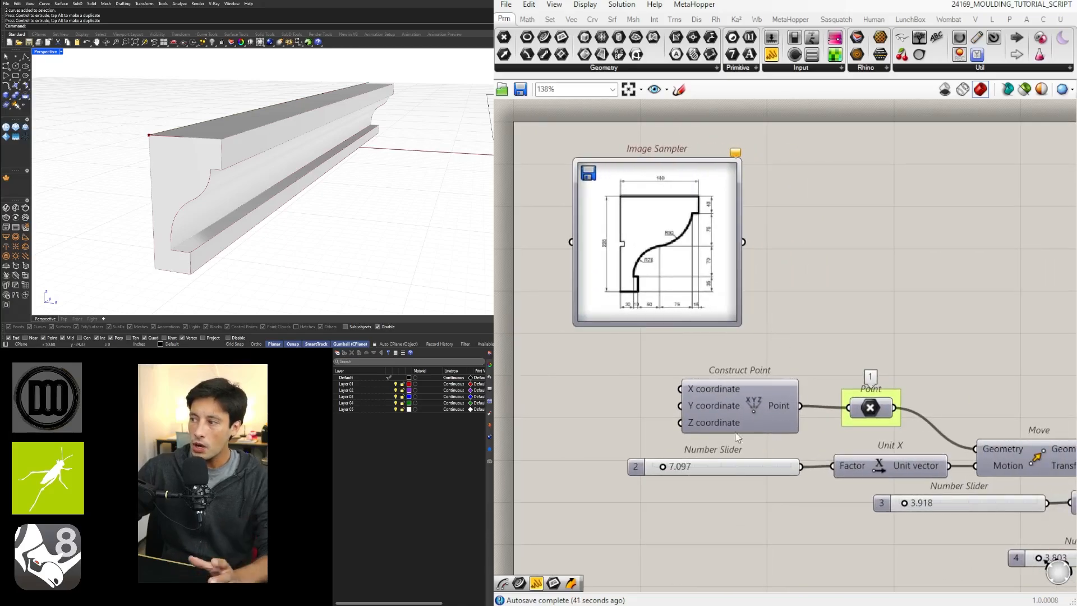
pyautogui.scroll(4, 666, 514)
pyautogui.moveTo(656, 405)
pyautogui.mouseDown()
pyautogui.moveTo(671, 408)
pyautogui.moveTo(657, 411)
pyautogui.mouseUp()
pyautogui.scroll(-2, 657, 411)
# Step: Adjust number sliders 3 and 4, which drive the Unit Y and Unit X moves after profile point 2, to reshape the moulding
pyautogui.moveTo(1043, 470); pyautogui.dragTo(811, 405, button='right')
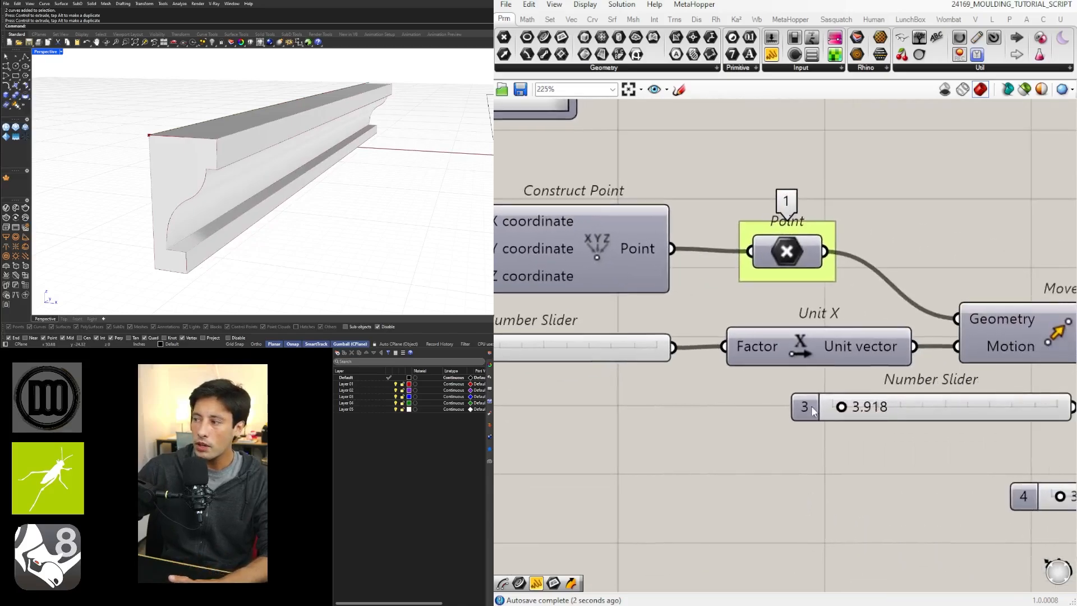
pyautogui.moveTo(842, 411); pyautogui.dragTo(844, 408)
pyautogui.scroll(-3, 843, 408)
pyautogui.scroll(4, 732, 441)
pyautogui.click(732, 442)
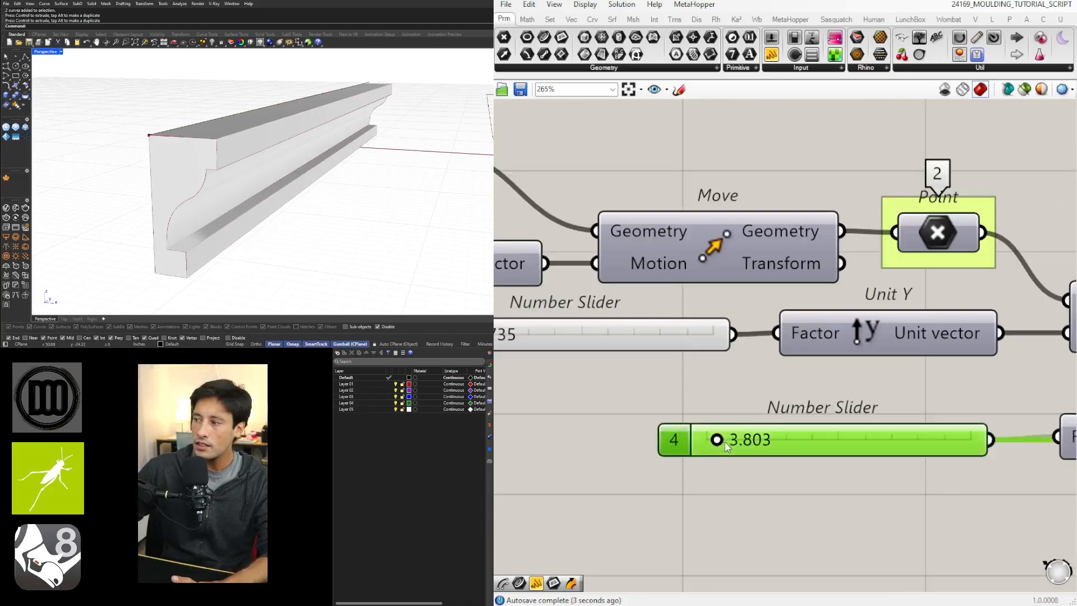
pyautogui.moveTo(733, 442); pyautogui.dragTo(713, 435)
pyautogui.scroll(-3, 714, 438)
pyautogui.scroll(3, 712, 436)
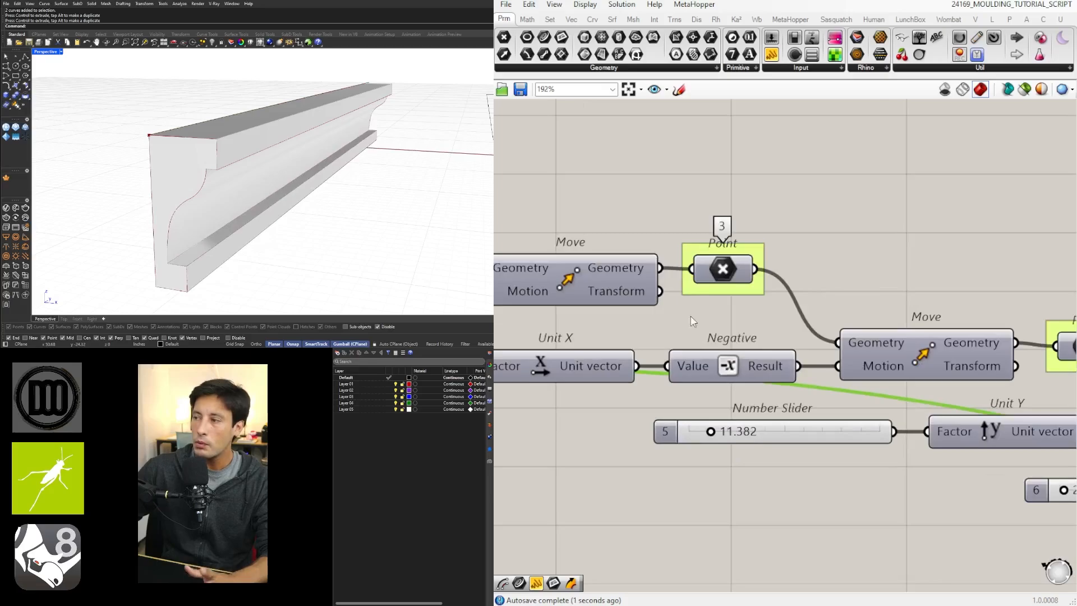
# Step: Reference the cross-shaped polyline in the unset Curve parameter and wire it into the rail Curve in place of the Line SDL output
pyautogui.scroll(-5, 705, 281)
pyautogui.moveTo(828, 250); pyautogui.dragTo(735, 351, button='right')
pyautogui.moveTo(1037, 362); pyautogui.dragTo(726, 352, button='right')
pyautogui.scroll(-4, 727, 352)
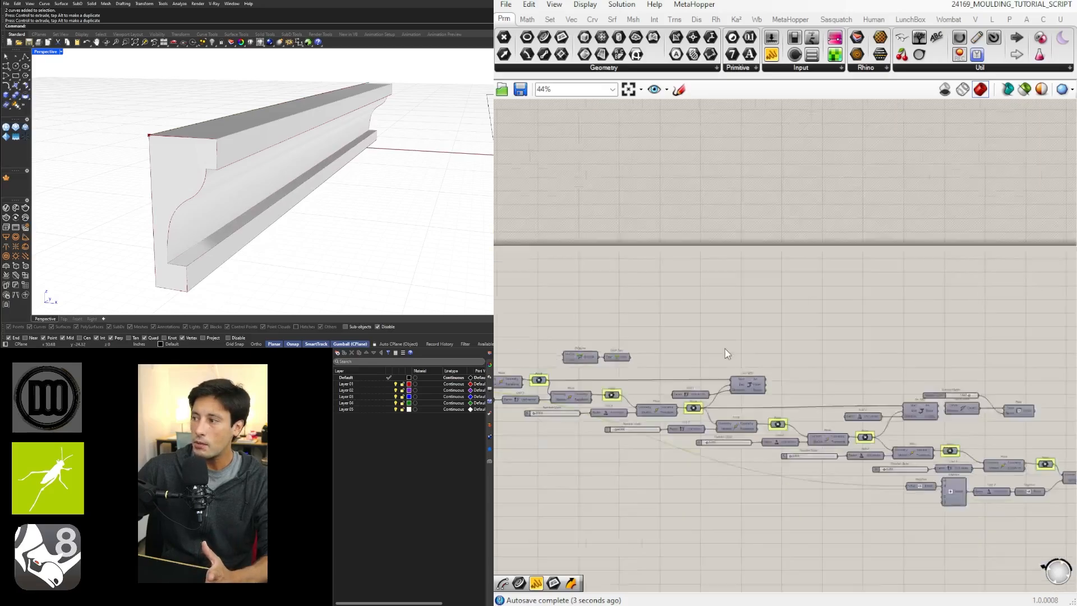
pyautogui.scroll(-3, 415, 210)
pyautogui.moveTo(413, 210); pyautogui.dragTo(370, 216, button='right')
pyautogui.moveTo(373, 217); pyautogui.dragTo(327, 149)
pyautogui.scroll(3, 921, 375)
pyautogui.moveTo(997, 389); pyautogui.dragTo(626, 367, button='right')
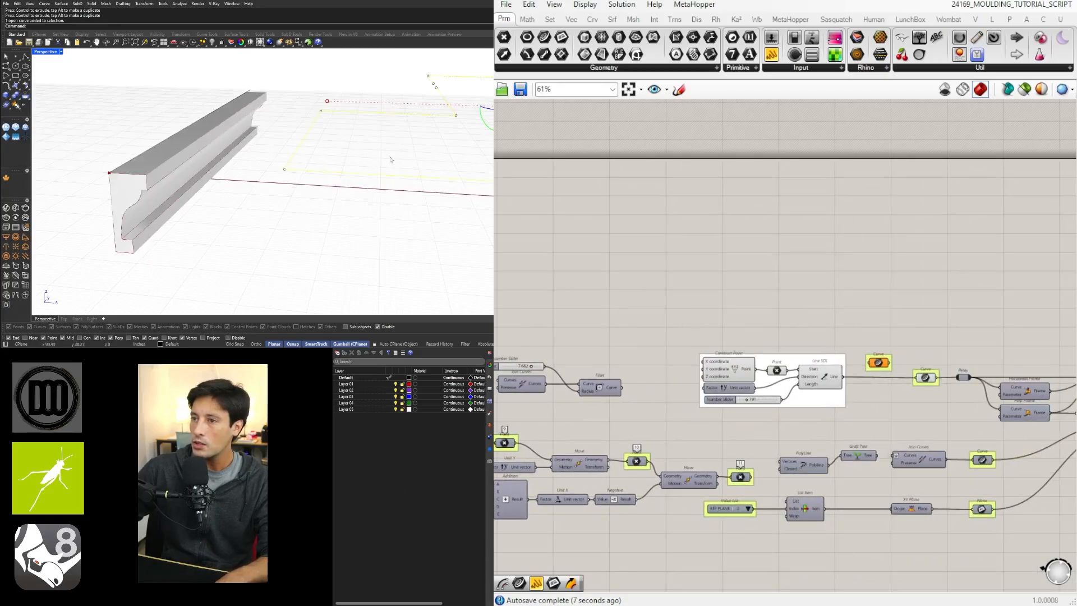
pyautogui.scroll(-3, 297, 181)
pyautogui.moveTo(294, 183); pyautogui.dragTo(283, 87, button='right')
pyautogui.scroll(-2, 356, 172)
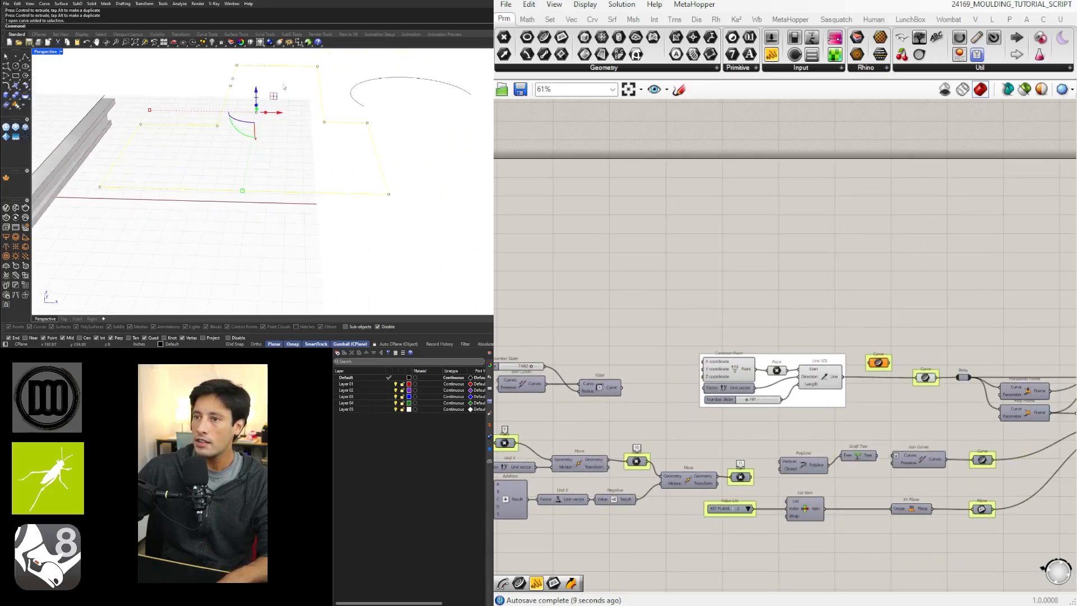
pyautogui.scroll(4, 875, 376)
pyautogui.rightClick(885, 339)
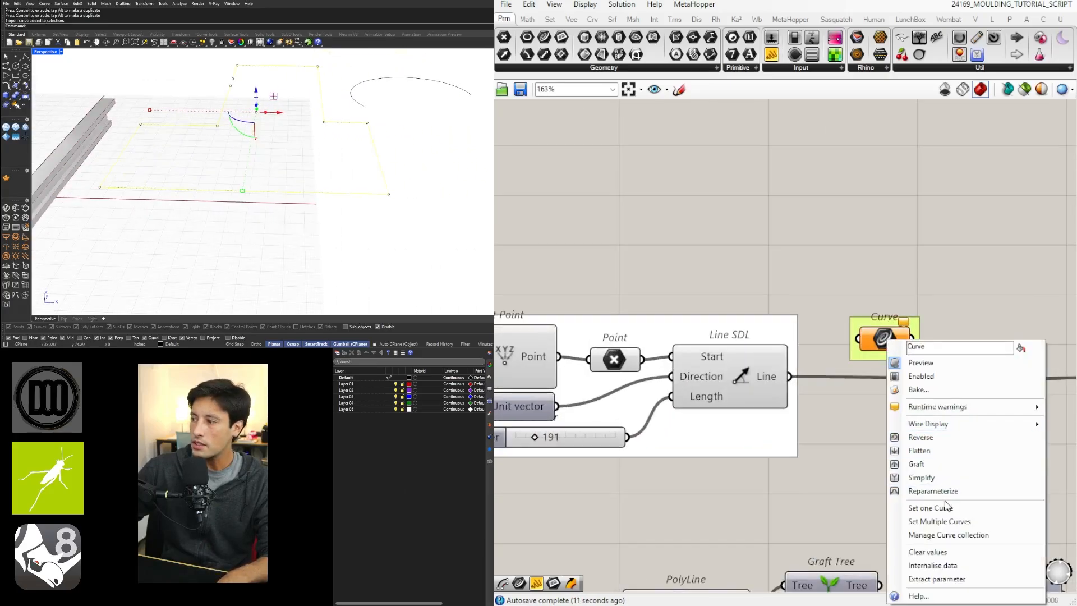
pyautogui.click(920, 508)
pyautogui.moveTo(988, 378); pyautogui.dragTo(987, 378)
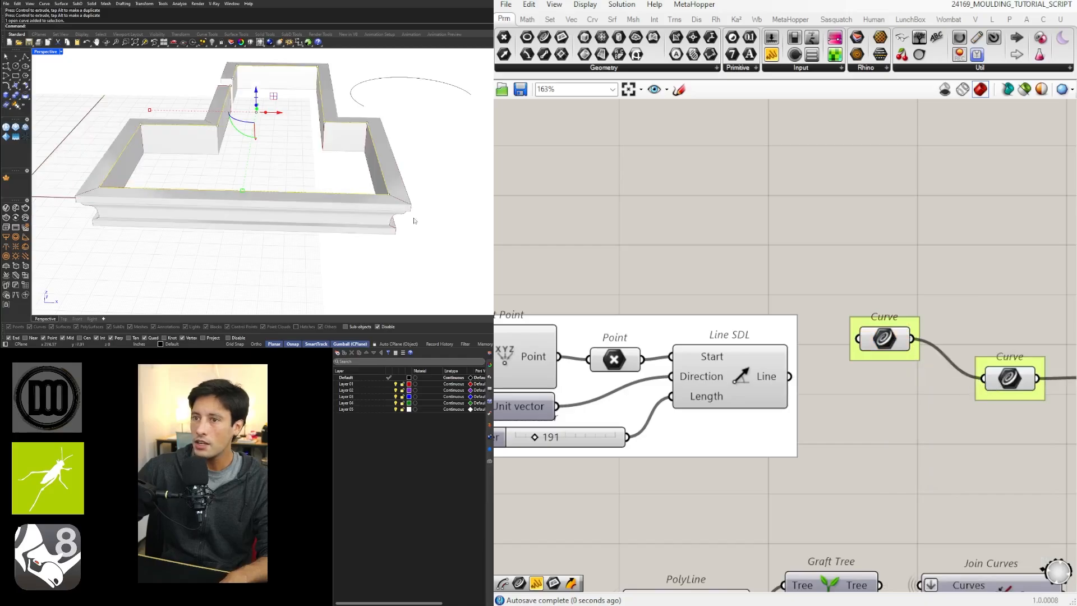
# Step: Set number slider 10, the Unit X factor between points 8 and 9, to 9.296
pyautogui.moveTo(414, 219)
pyautogui.mouseDown(button='right')
pyautogui.moveTo(403, 184)
pyautogui.moveTo(252, 179)
pyautogui.mouseUp(button='right')
pyautogui.scroll(-2, 649, 397)
pyautogui.moveTo(649, 396); pyautogui.dragTo(924, 340, button='right')
pyautogui.scroll(-3, 802, 448)
pyautogui.moveTo(802, 448); pyautogui.dragTo(860, 363, button='right')
pyautogui.scroll(7, 608, 373)
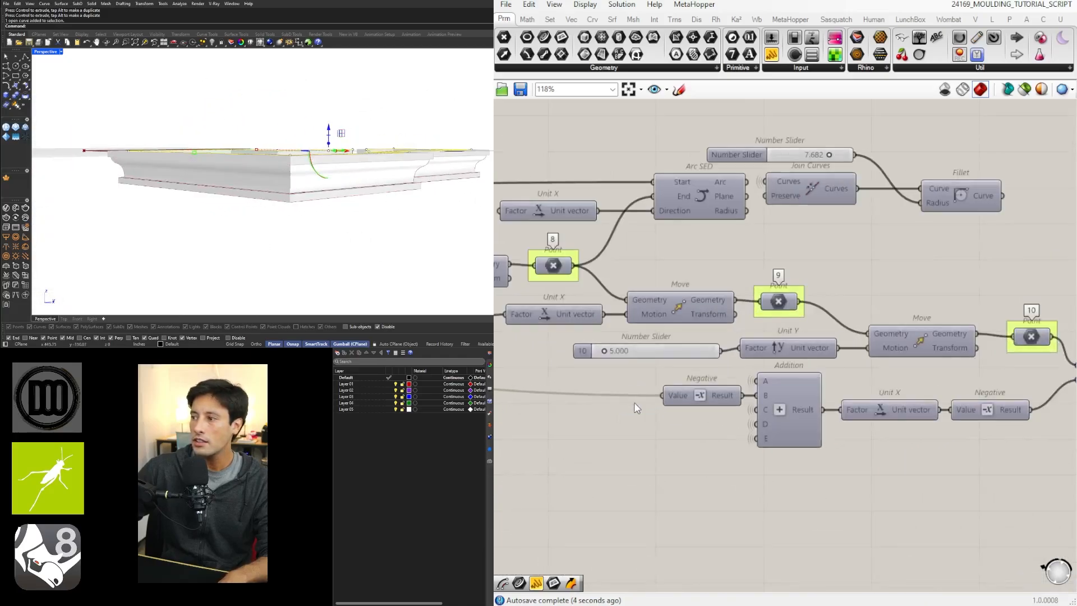
pyautogui.moveTo(602, 345)
pyautogui.mouseDown()
pyautogui.moveTo(615, 345)
pyautogui.moveTo(600, 344)
pyautogui.mouseUp()
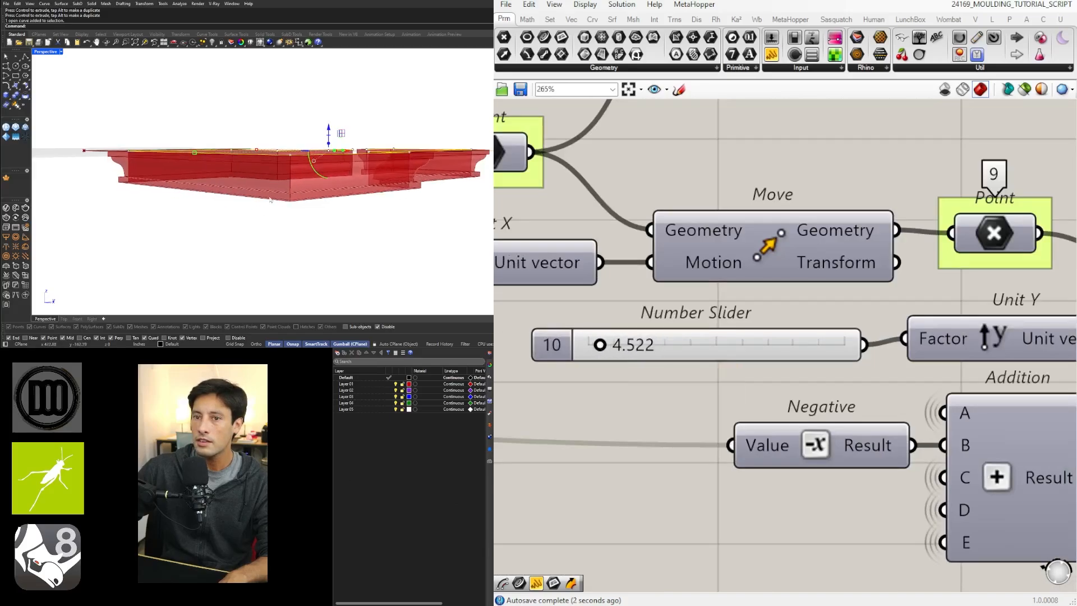
pyautogui.moveTo(270, 199); pyautogui.dragTo(372, 202, button='right')
pyautogui.moveTo(602, 347); pyautogui.dragTo(612, 347)
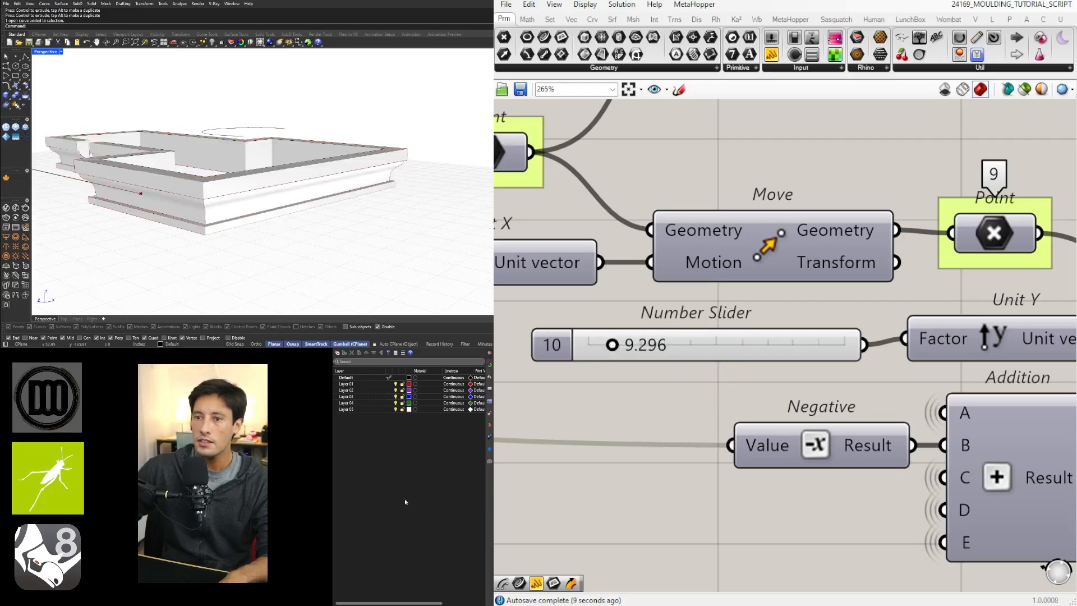
# Step: Select the curved open curve beside the polyline and reference it as the new moulding rail in the Curve parameter
pyautogui.moveTo(229, 187); pyautogui.dragTo(454, 239, button='right')
pyautogui.scroll(-2, 792, 255)
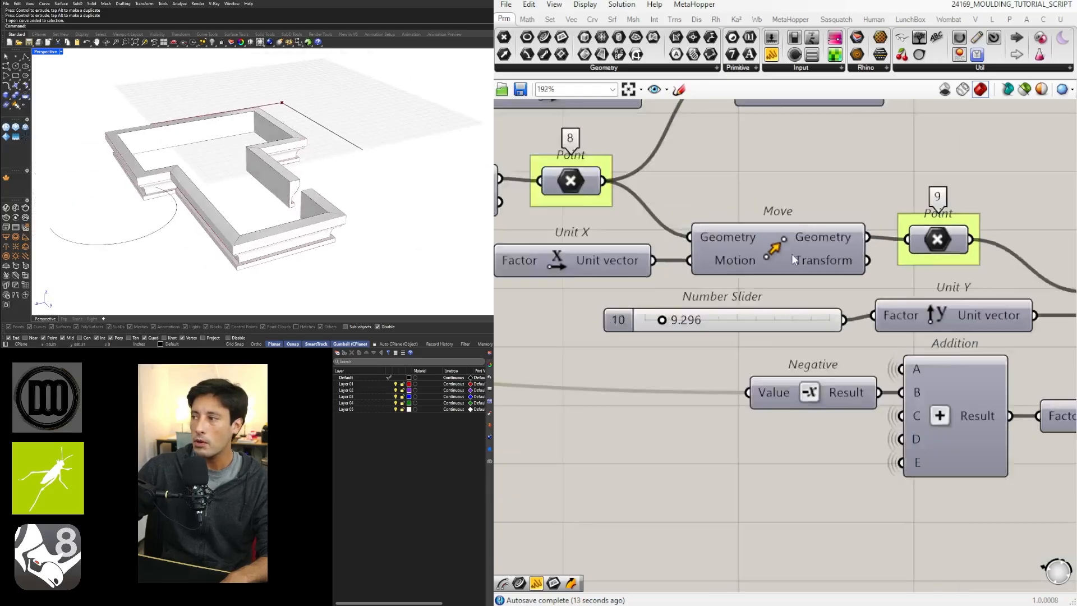
pyautogui.scroll(-3, 792, 255)
pyautogui.moveTo(230, 218); pyautogui.dragTo(445, 224, button='right')
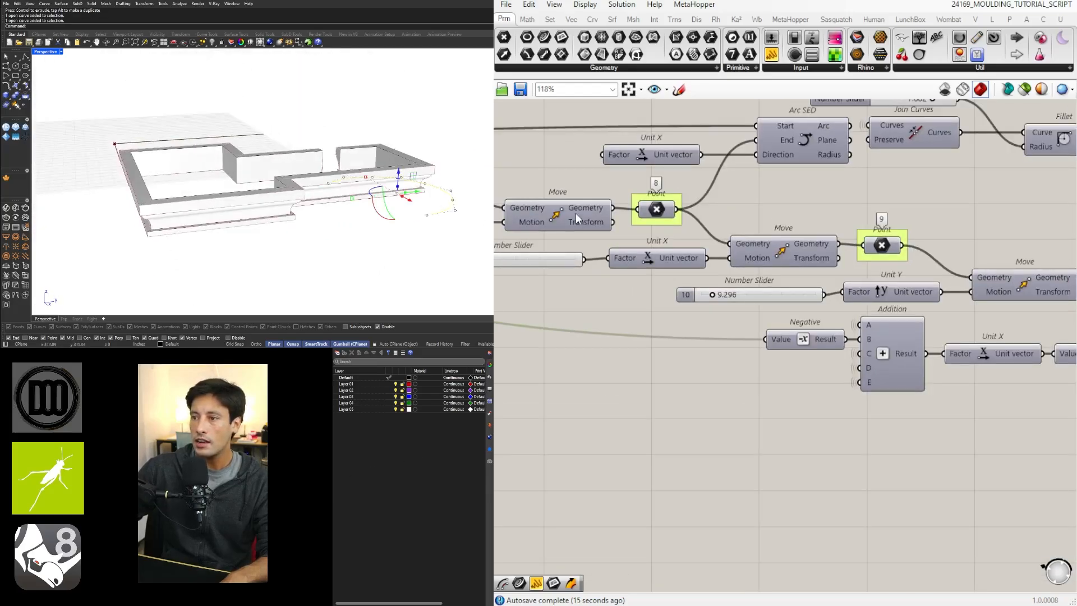
pyautogui.scroll(-5, 577, 219)
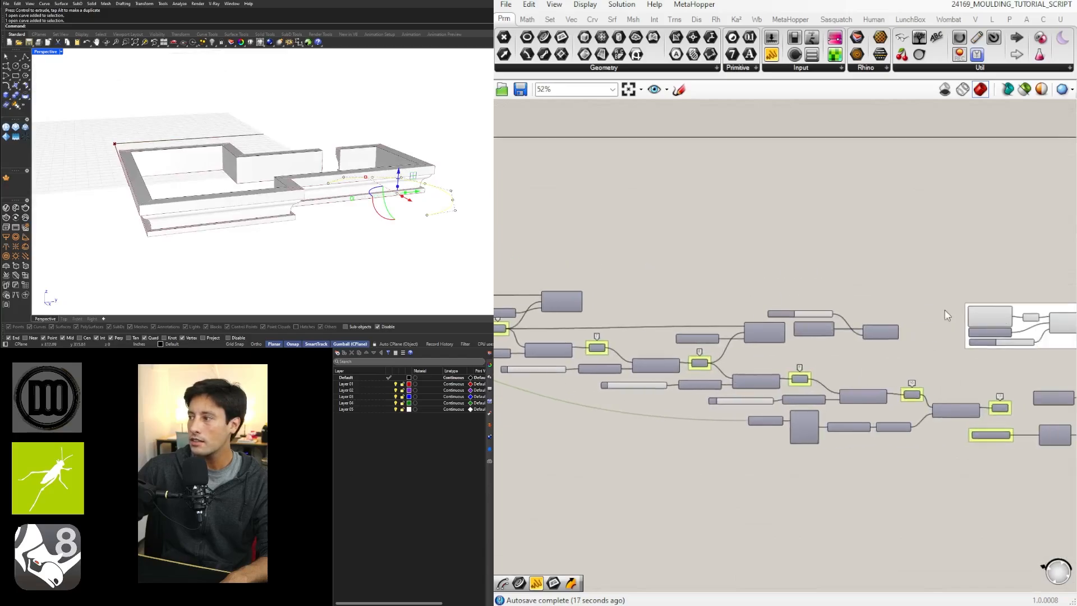
pyautogui.moveTo(944, 309); pyautogui.dragTo(652, 309, button='right')
pyautogui.scroll(5, 729, 311)
pyautogui.rightClick(797, 297)
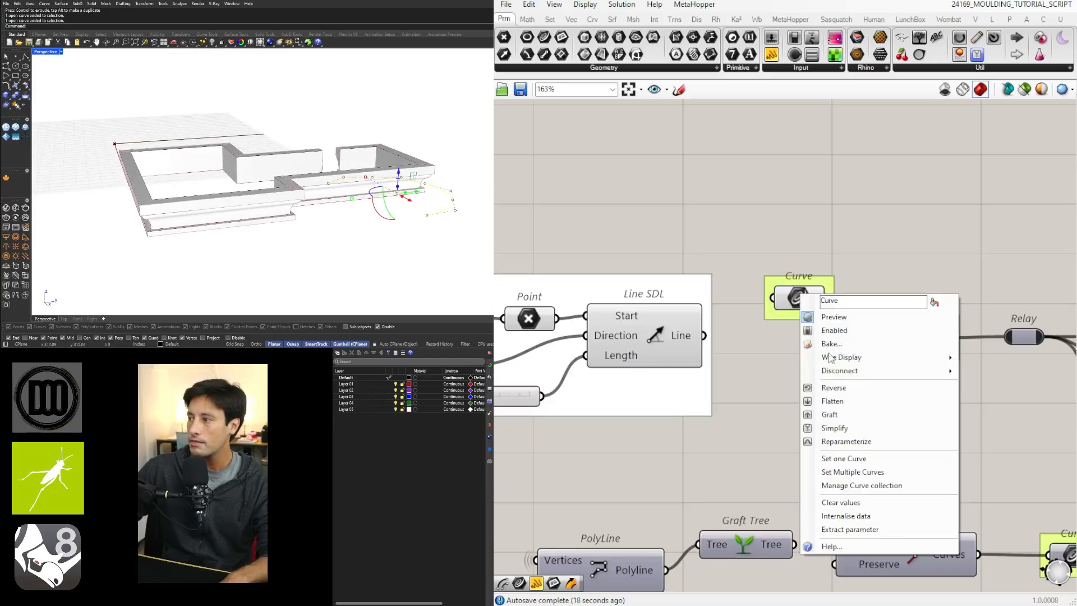
pyautogui.click(858, 458)
pyautogui.moveTo(373, 169); pyautogui.dragTo(324, 151, button='right')
pyautogui.scroll(5, 334, 162)
pyautogui.scroll(4, 252, 156)
pyautogui.keyDown('shift'); pyautogui.moveTo(247, 154); pyautogui.dragTo(241, 156, button='right'); pyautogui.keyUp('shift')
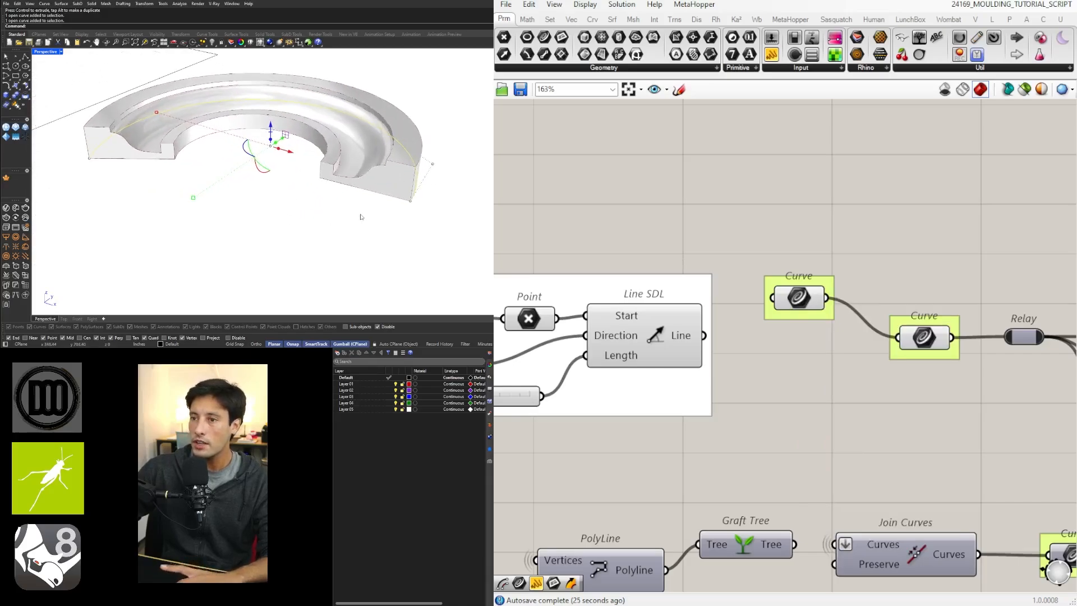
# Step: Set the ROTATE slider feeding the profile's Rotate component to 180 so the moulding stands upright
pyautogui.scroll(-5, 785, 348)
pyautogui.scroll(5, 769, 356)
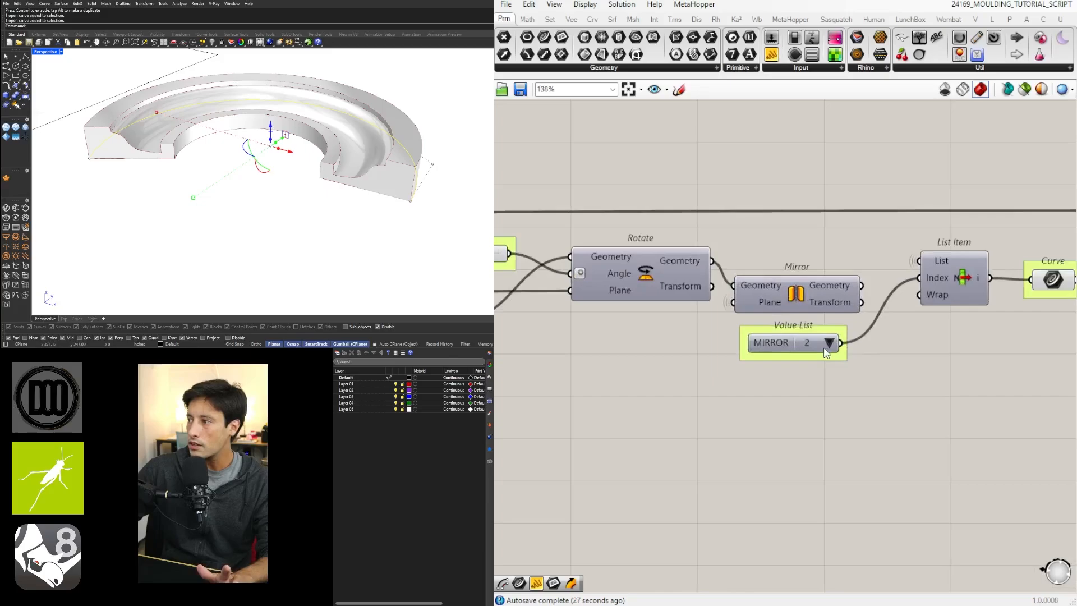
pyautogui.scroll(-3, 818, 337)
pyautogui.scroll(5, 784, 251)
pyautogui.moveTo(791, 250); pyautogui.dragTo(741, 255)
pyautogui.scroll(-3, 740, 256)
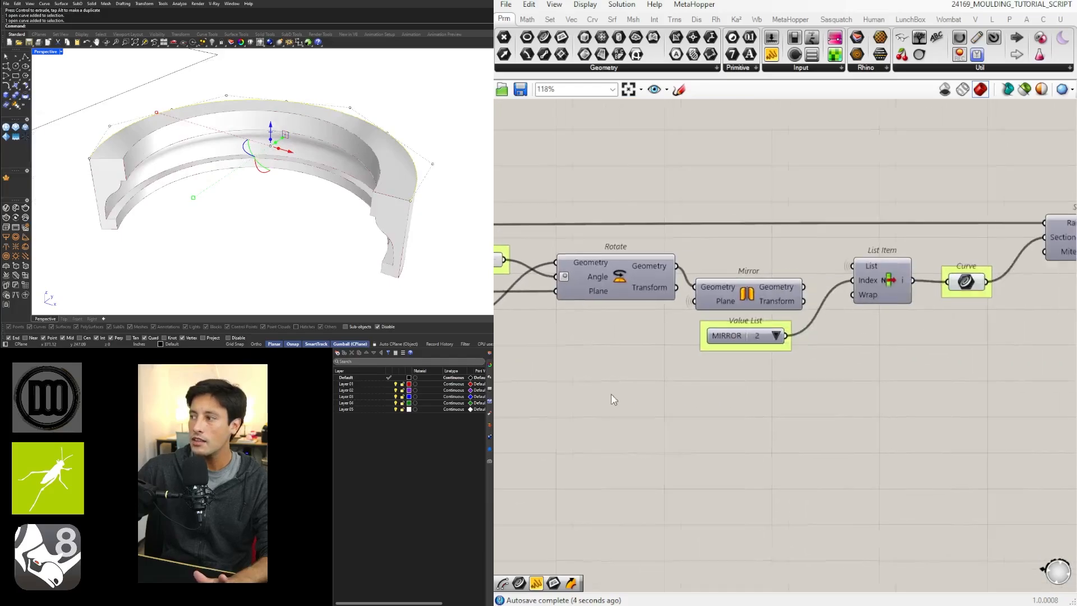
# Step: Set the MIRROR value list to 1 to flip the profile along the curved rail
pyautogui.scroll(3, 728, 334)
pyautogui.click(719, 327)
pyautogui.click(744, 335)
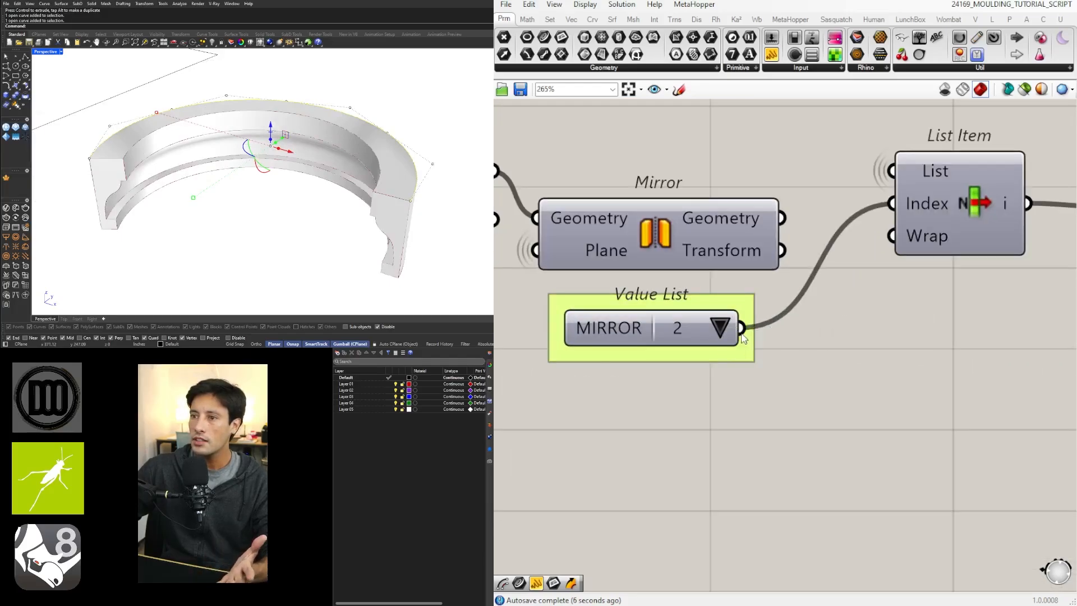
pyautogui.moveTo(120, 175)
pyautogui.mouseDown(button='right')
pyautogui.moveTo(391, 164)
pyautogui.moveTo(336, 182)
pyautogui.moveTo(416, 172)
pyautogui.moveTo(162, 205)
pyautogui.moveTo(107, 197)
pyautogui.moveTo(115, 190)
pyautogui.mouseUp(button='right')
pyautogui.scroll(-3, 766, 364)
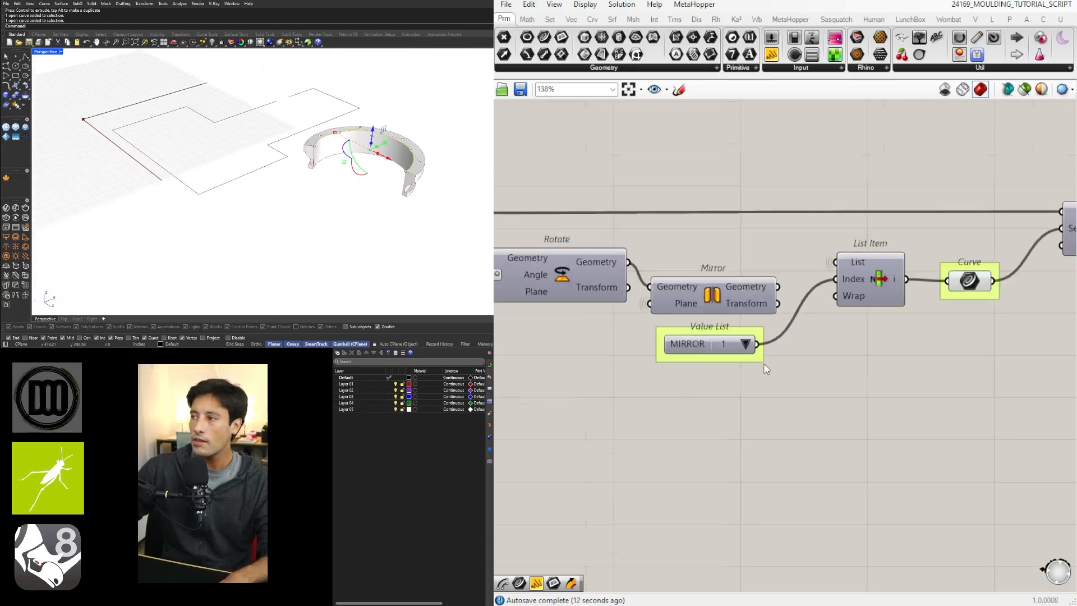
# Step: Inspect the flipped curved moulding from several sides and review the components leading to the sweep
pyautogui.scroll(-2, 406, 155)
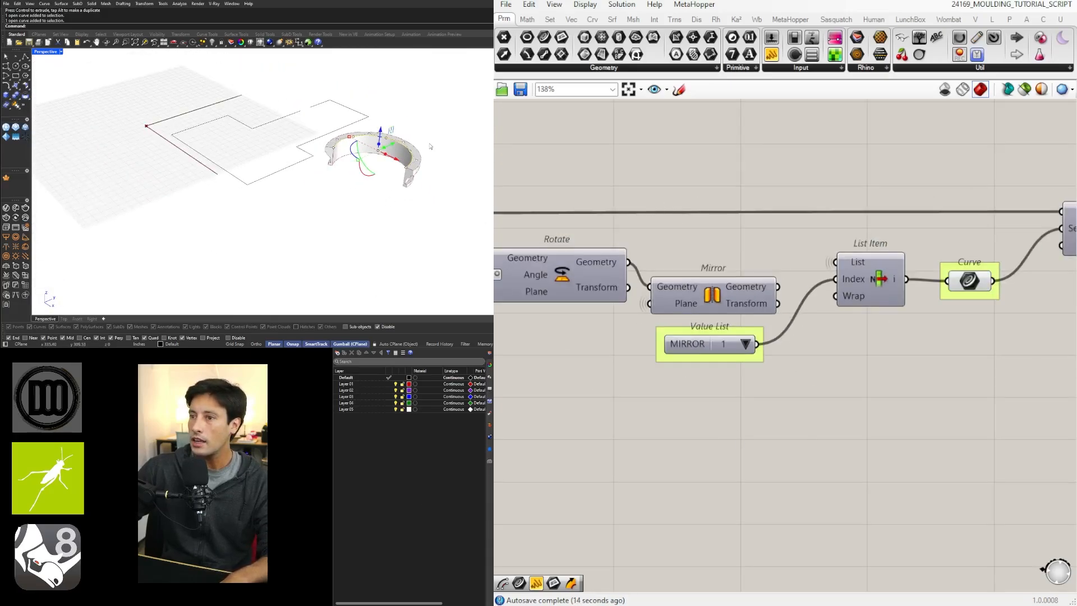
pyautogui.keyDown('shift'); pyautogui.moveTo(357, 159); pyautogui.dragTo(432, 180, button='right'); pyautogui.keyUp('shift')
pyautogui.scroll(4, 325, 193)
pyautogui.scroll(-3, 754, 348)
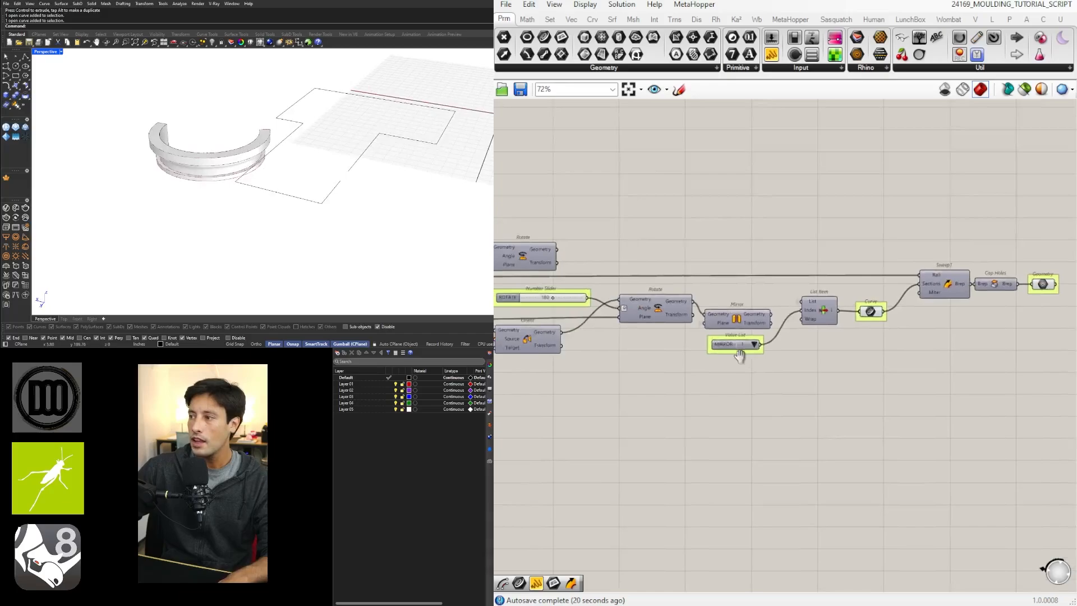
pyautogui.moveTo(740, 356); pyautogui.dragTo(942, 387, button='right')
pyautogui.scroll(-4, 942, 387)
pyautogui.moveTo(828, 392); pyautogui.dragTo(1060, 372, button='right')
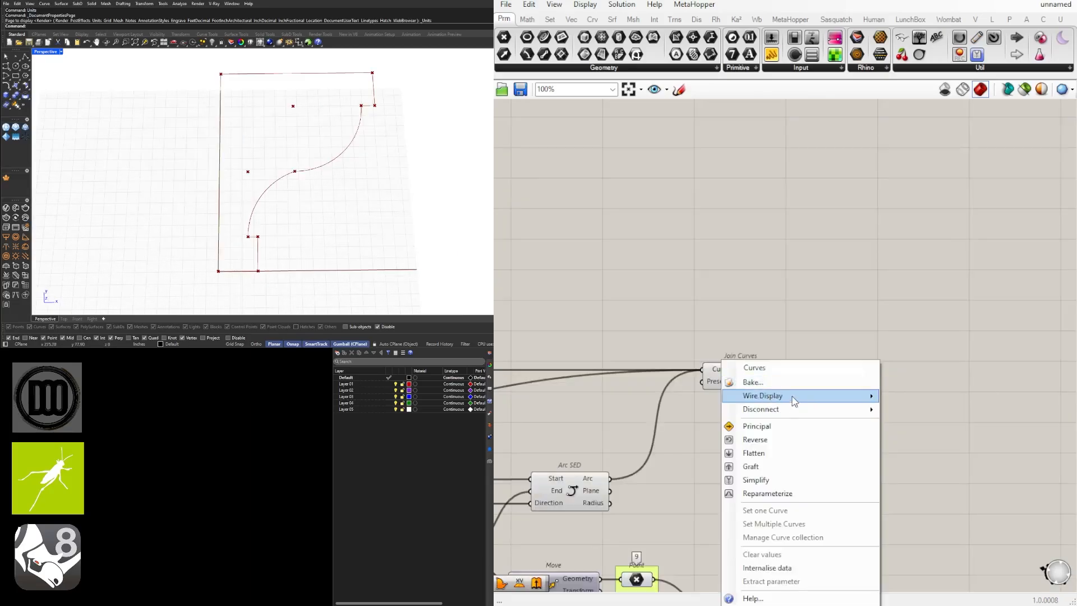
pyautogui.click(757, 384)
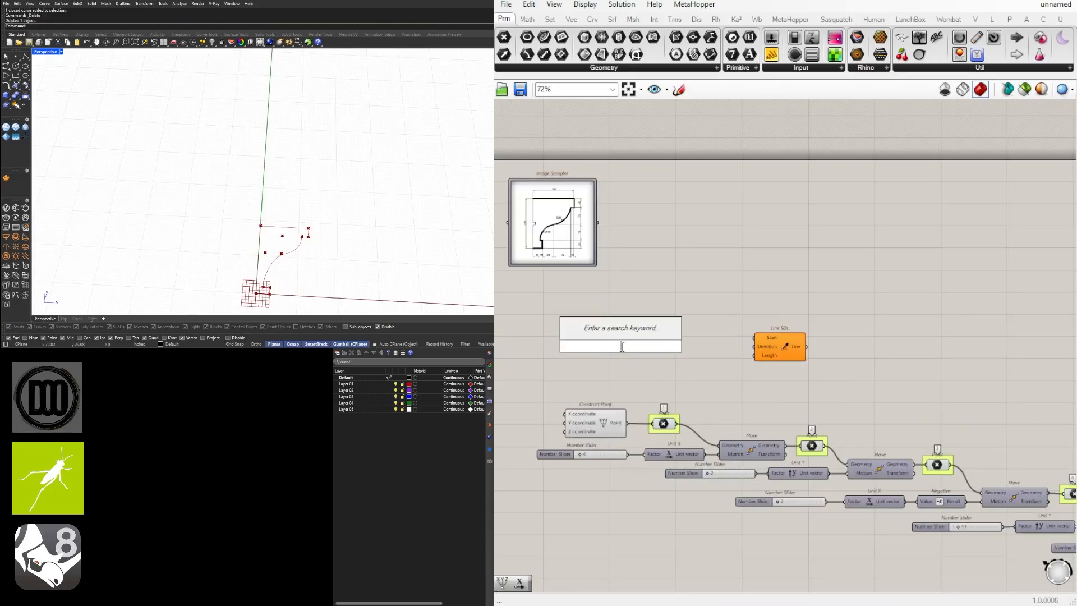
pyautogui.press('Escape')
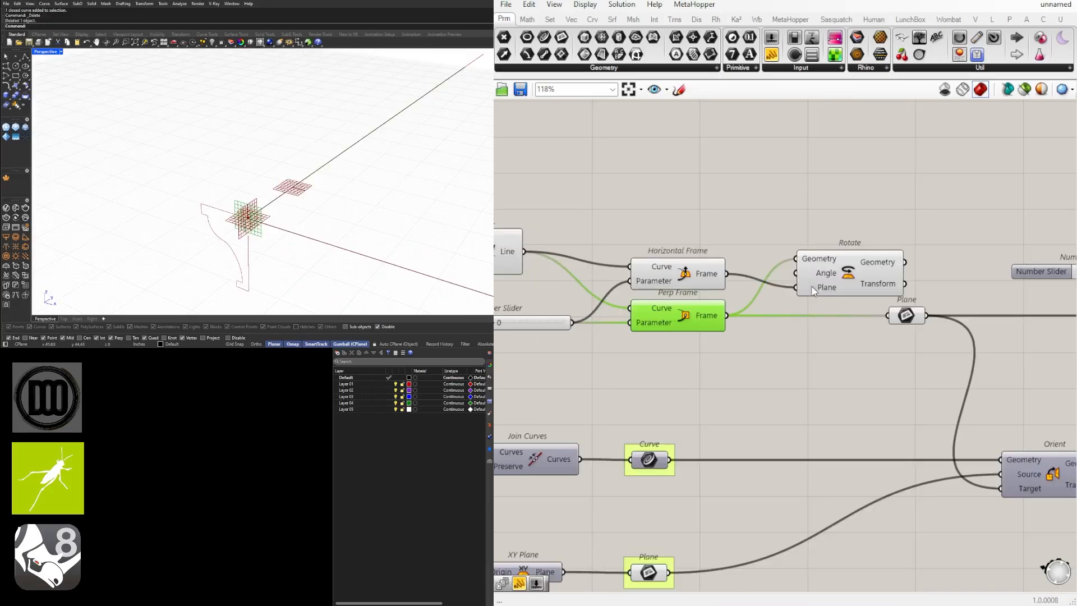
pyautogui.click(843, 264)
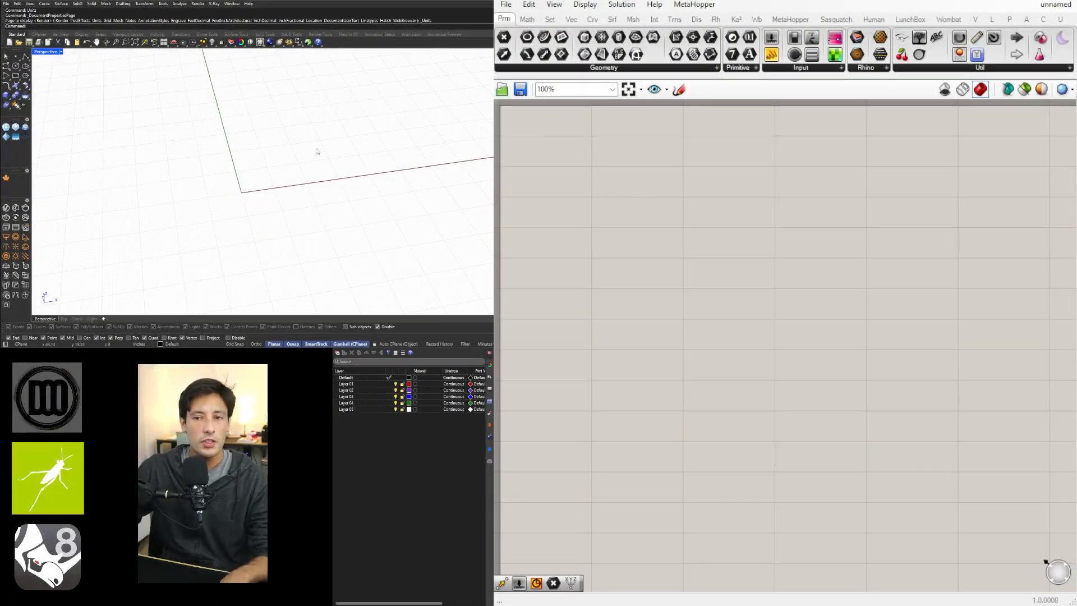
# Step: Place an Image Sampler with the dimensioned moulding profile drawing on the empty canvas and examine its dimensions
pyautogui.moveTo(256, 172)
pyautogui.keyDown('shift'); pyautogui.mouseDown(button='right')
pyautogui.moveTo(241, 187)
pyautogui.moveTo(259, 191)
pyautogui.mouseUp(button='right'); pyautogui.keyUp('shift')
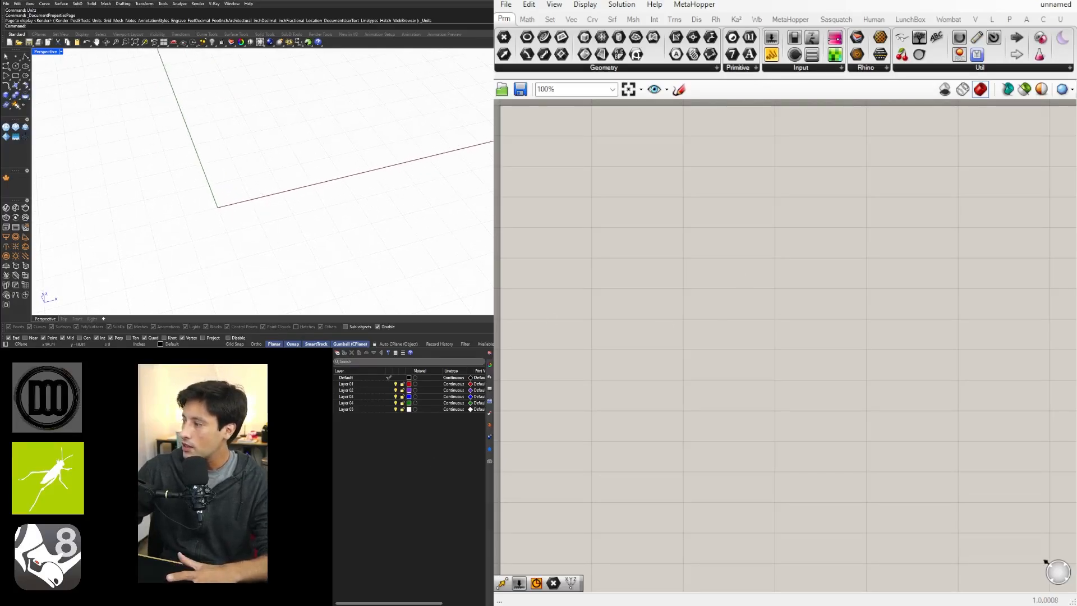
pyautogui.moveTo(675, 308); pyautogui.dragTo(622, 223)
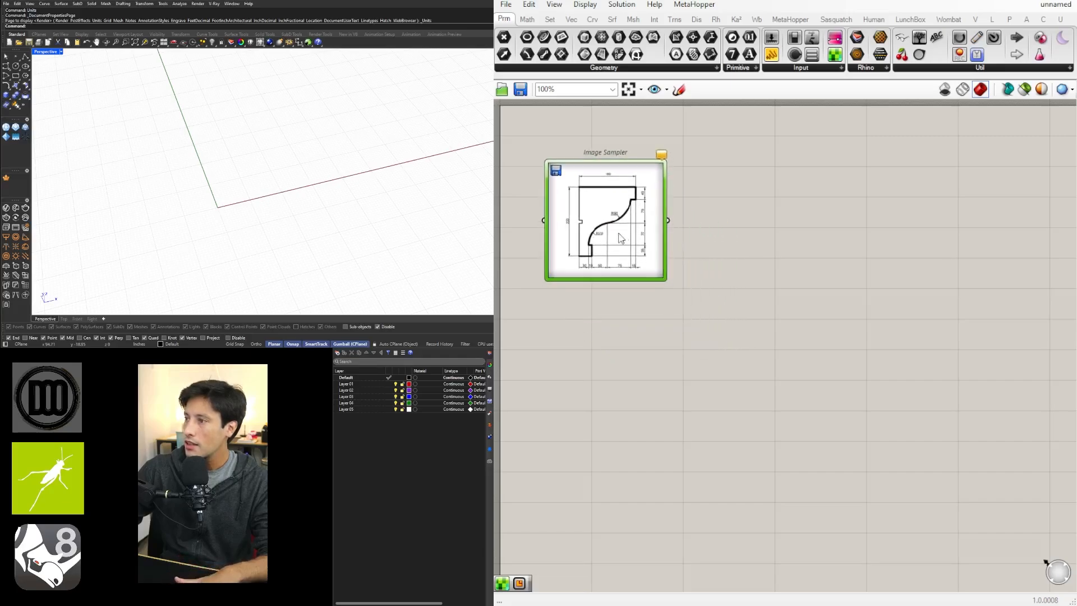
pyautogui.moveTo(586, 196); pyautogui.dragTo(777, 234, button='right')
pyautogui.scroll(5, 781, 240)
pyautogui.scroll(-2, 728, 300)
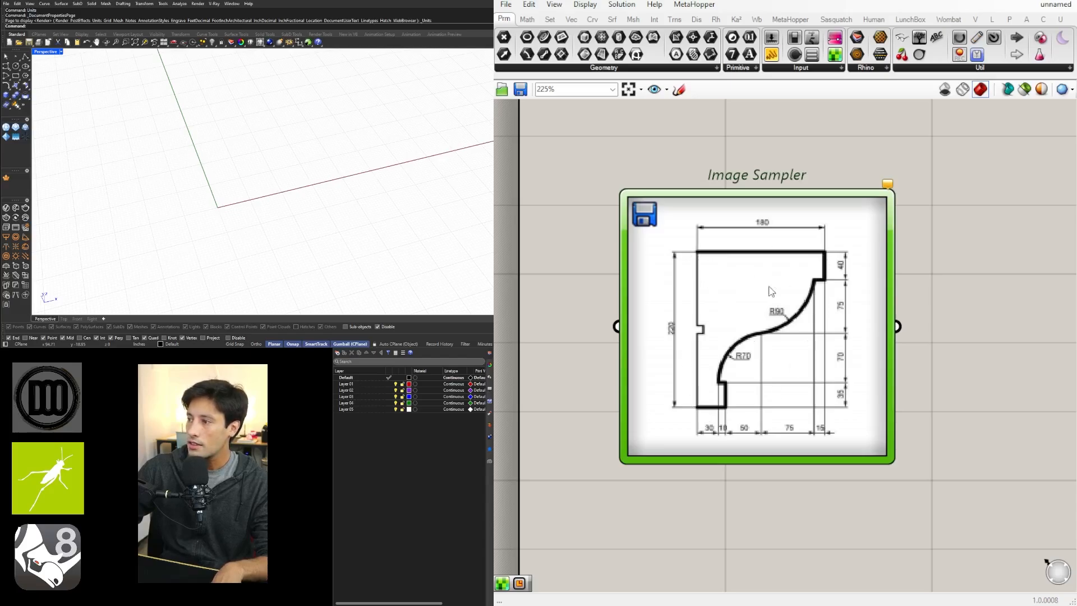
pyautogui.scroll(-2, 754, 337)
pyautogui.scroll(3, 791, 354)
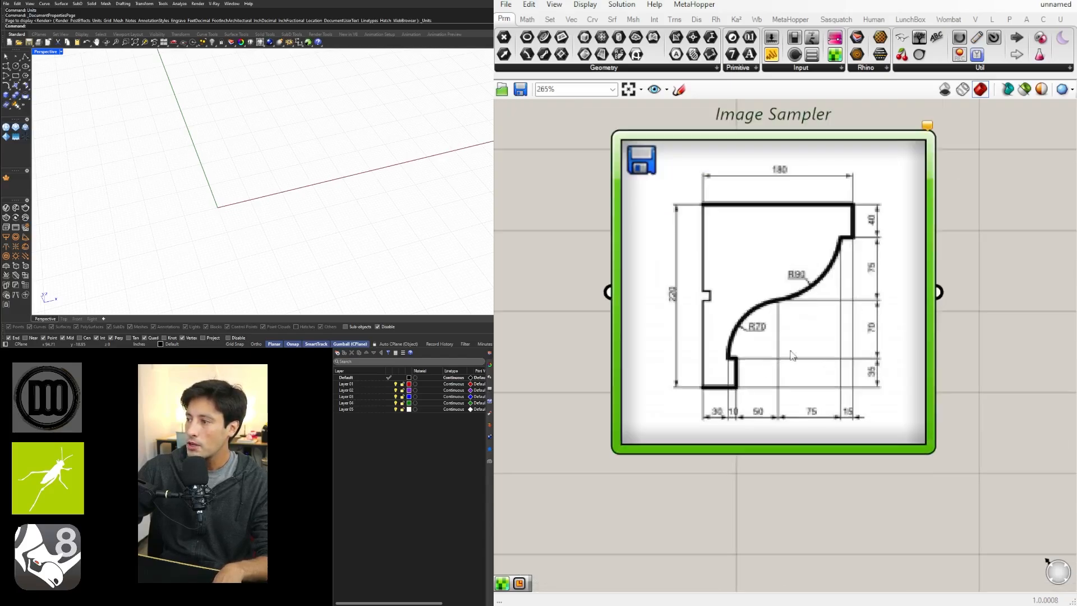
# Step: Move the Image Sampler slightly closer to the canvas's upper edge
pyautogui.scroll(-6, 794, 271)
pyautogui.moveTo(792, 275); pyautogui.dragTo(754, 288, button='right')
pyautogui.moveTo(753, 288); pyautogui.dragTo(750, 257)
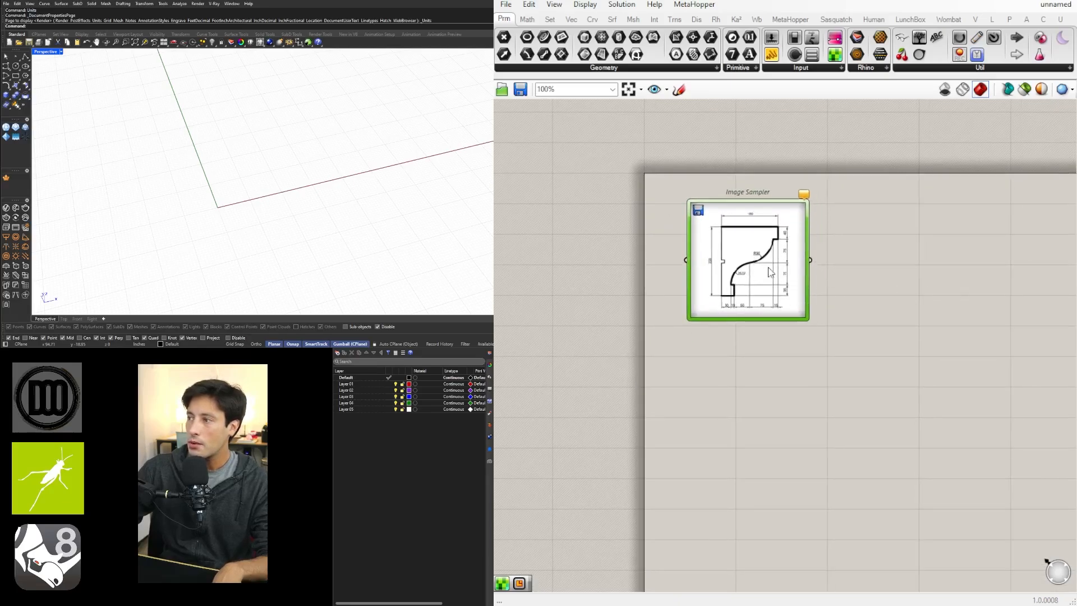
pyautogui.scroll(3, 770, 273)
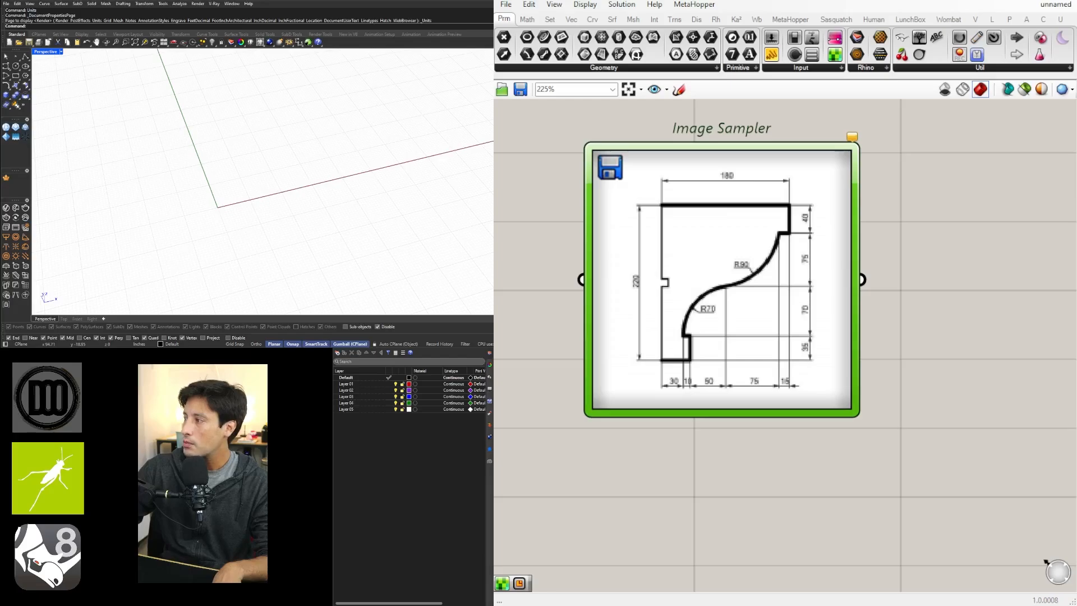
pyautogui.press('super+Right')
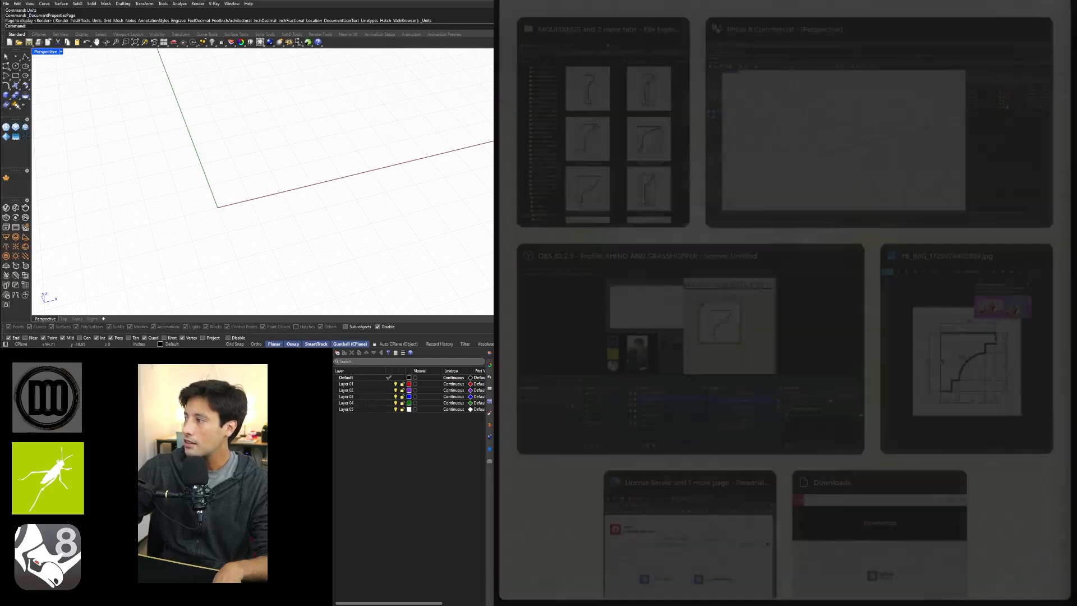
pyautogui.click(476, 491)
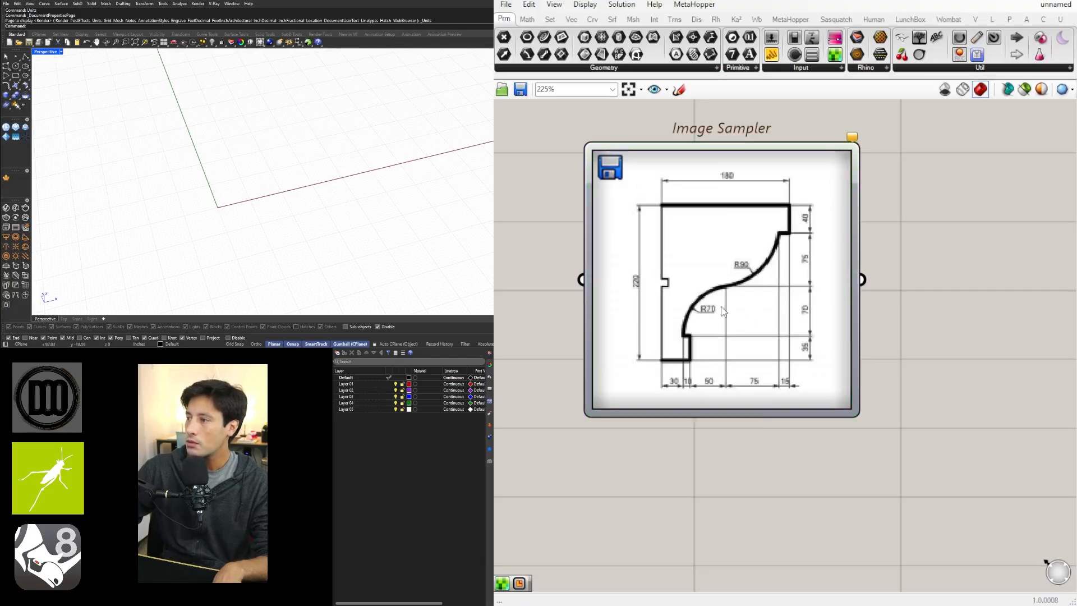
# Step: Add a Construct Point component on the canvas below the Image Sampler
pyautogui.scroll(-4, 770, 304)
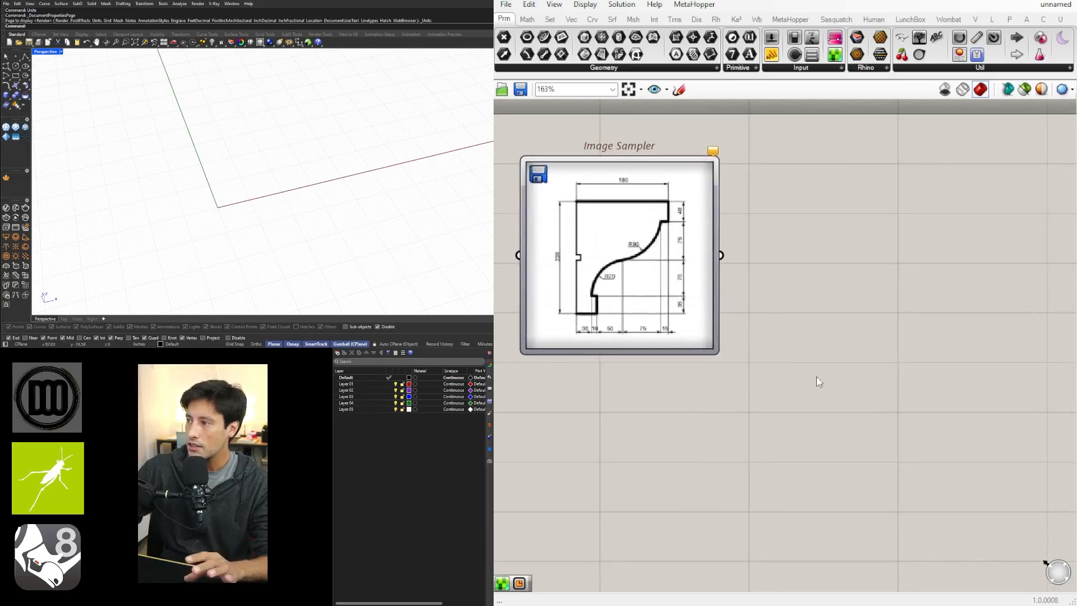
pyautogui.moveTo(879, 411); pyautogui.dragTo(793, 376, button='right')
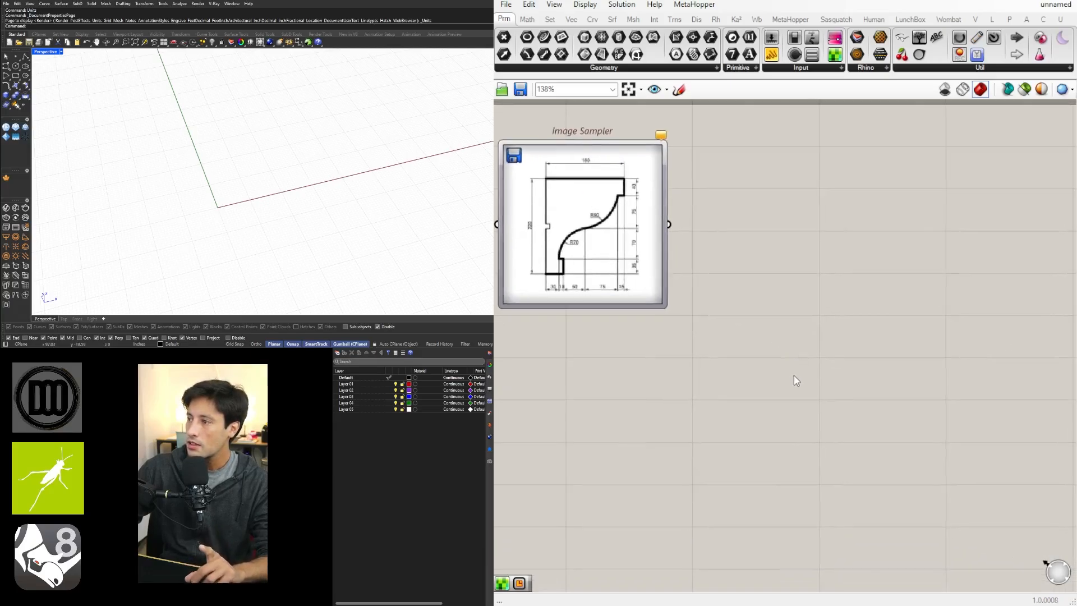
pyautogui.doubleClick(783, 371)
pyautogui.scroll(-4, 670, 418)
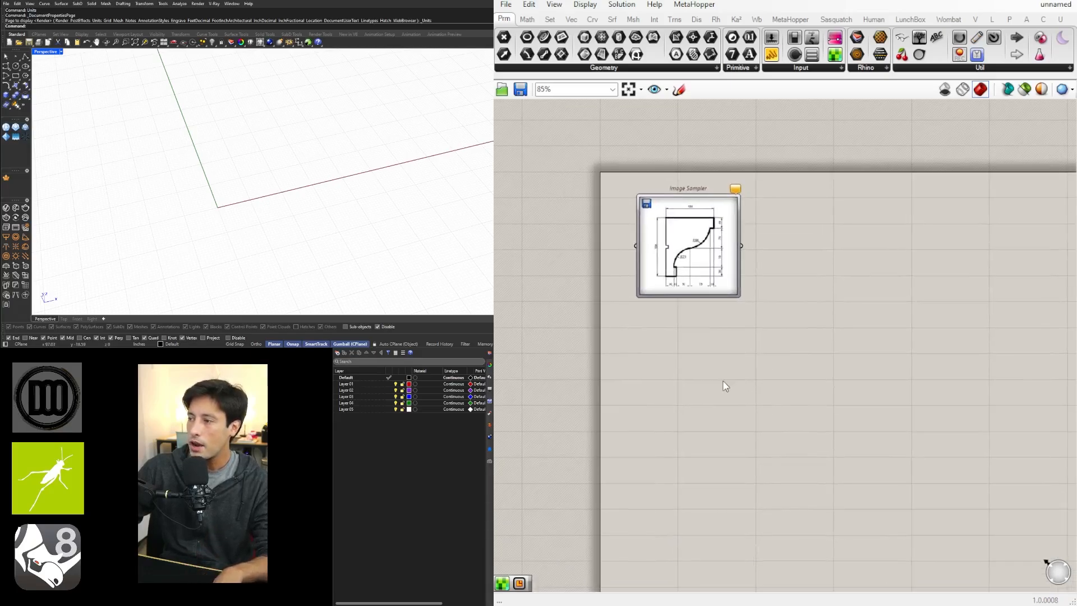
pyautogui.doubleClick(698, 414)
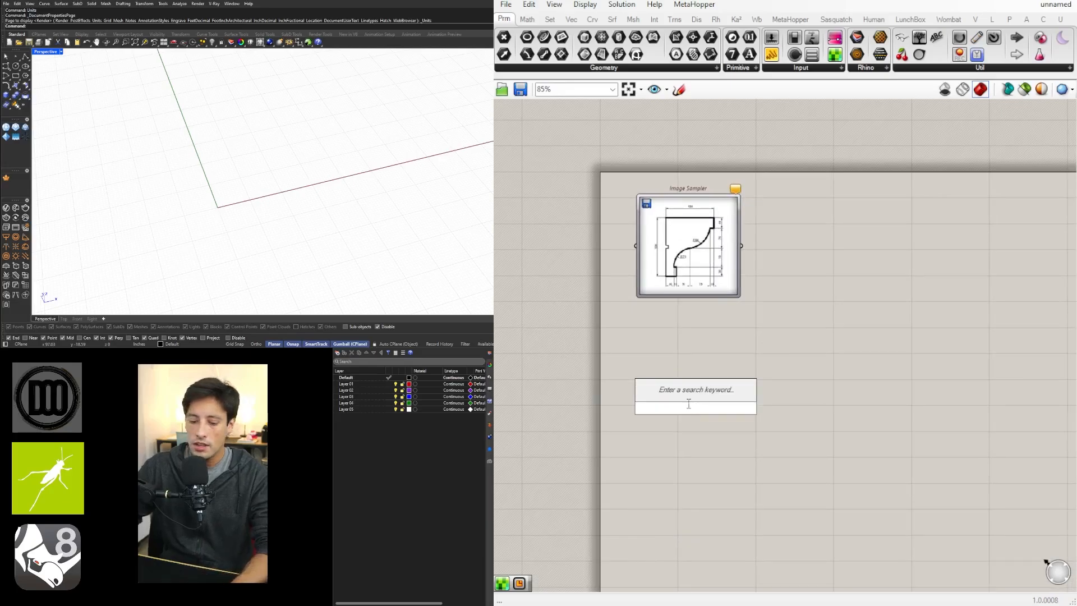
pyautogui.write('construct')
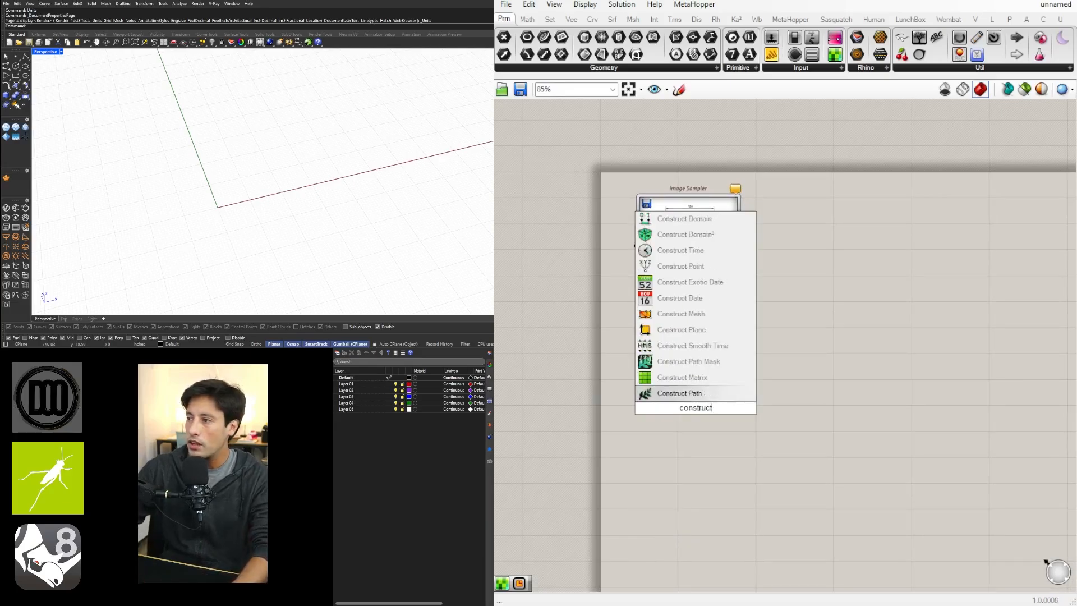
pyautogui.click(681, 266)
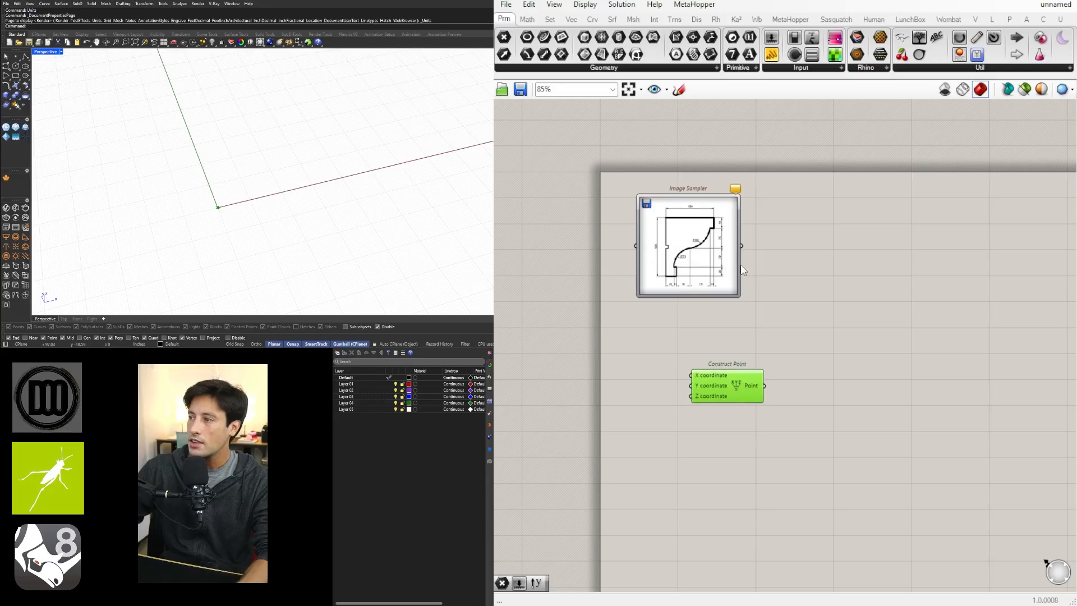
# Step: Add a Point parameter beside Construct Point and feed it the constructed point
pyautogui.doubleClick(805, 395)
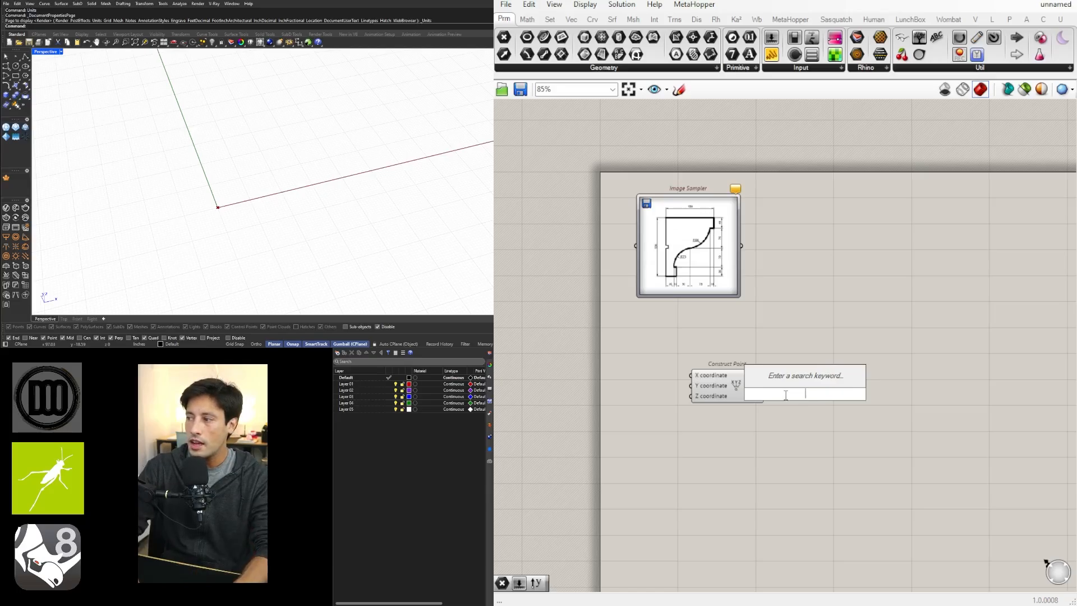
pyautogui.write('point')
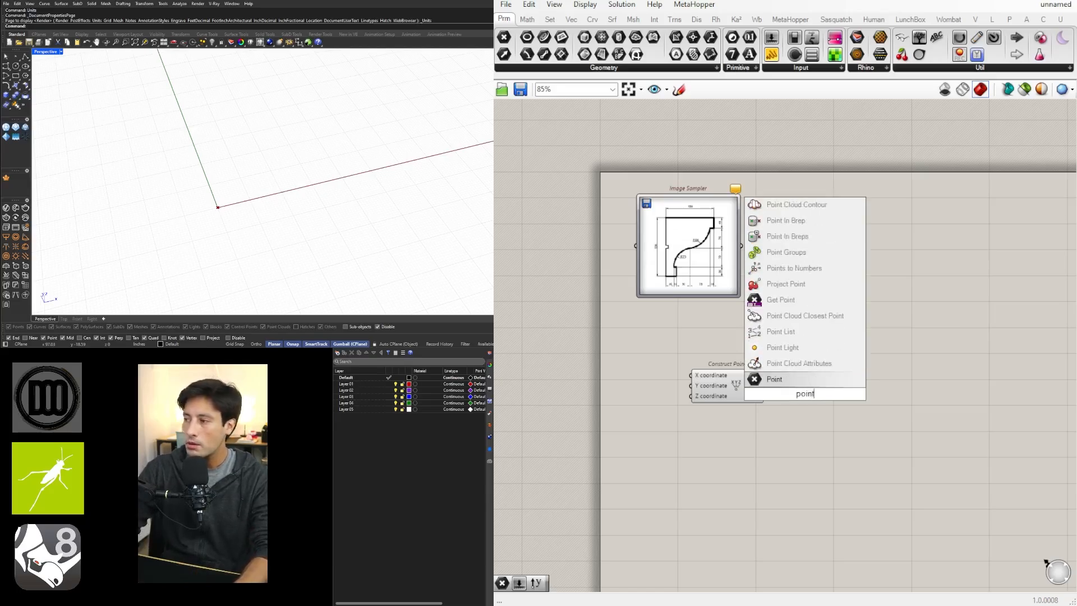
pyautogui.click(758, 379)
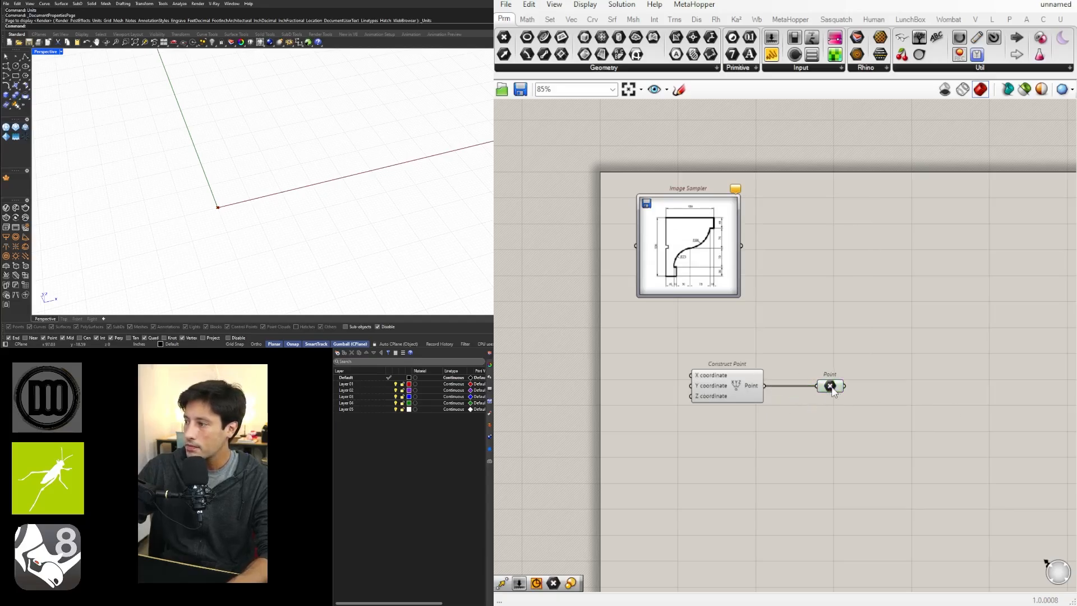
pyautogui.moveTo(802, 388); pyautogui.dragTo(739, 370, button='right')
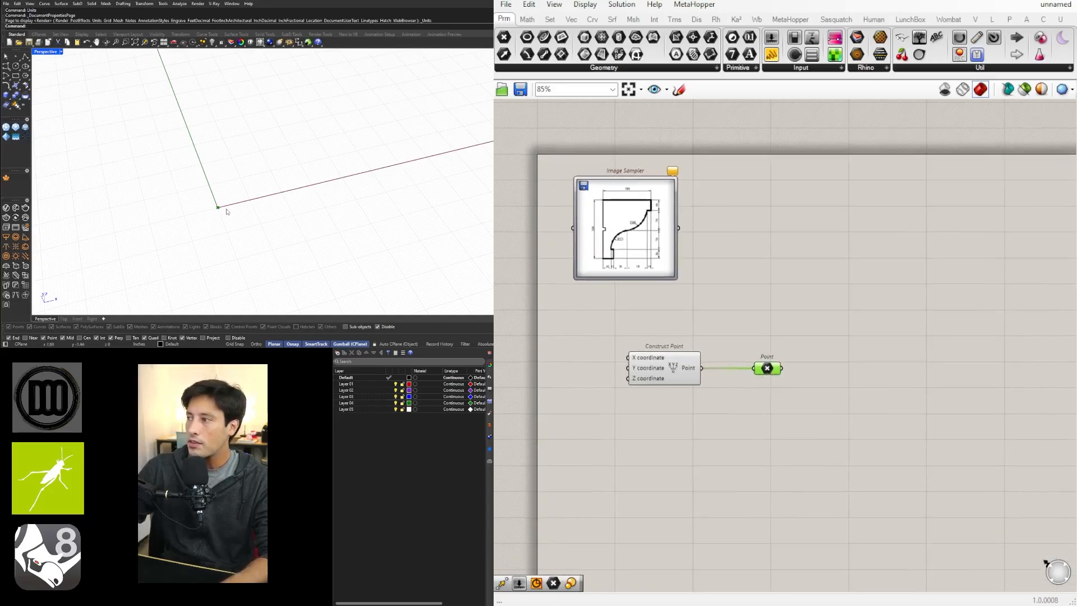
pyautogui.scroll(5, 642, 293)
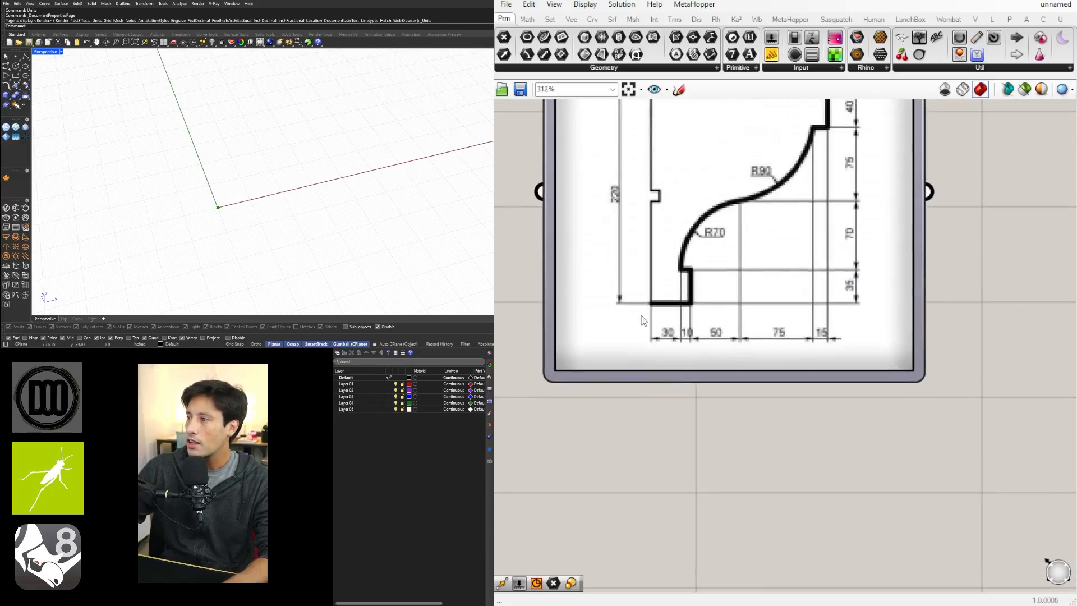
pyautogui.scroll(-1, 704, 211)
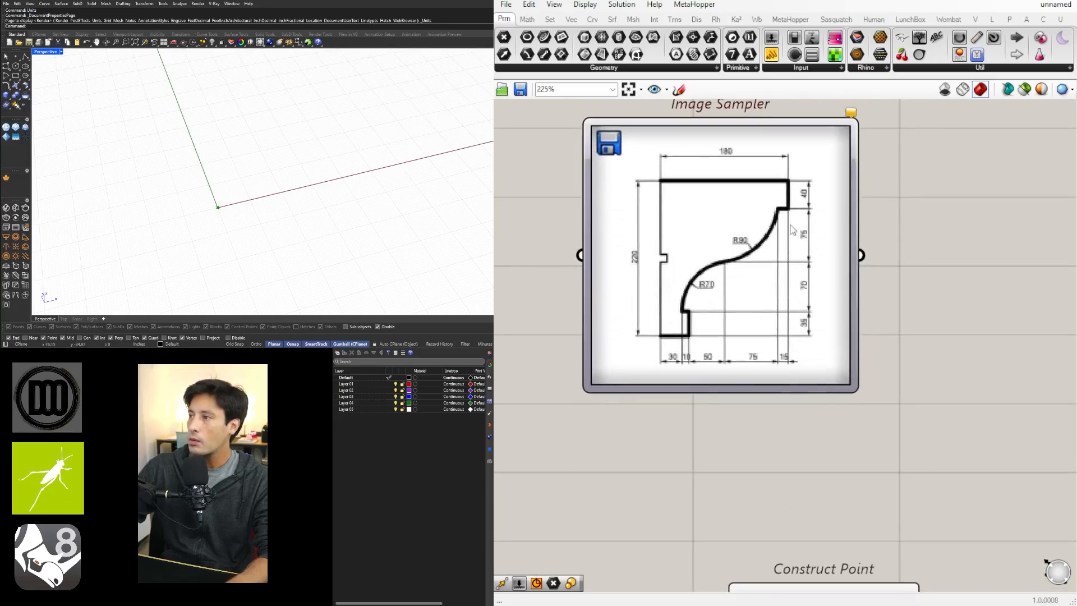
pyautogui.scroll(-2, 658, 187)
pyautogui.scroll(3, 617, 253)
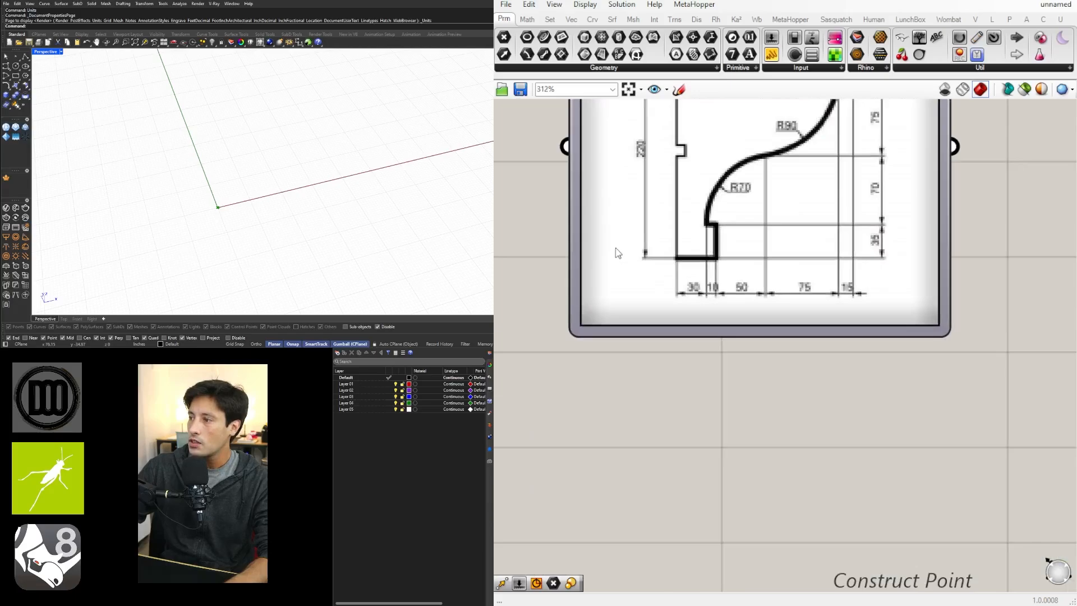
pyautogui.scroll(-3, 831, 399)
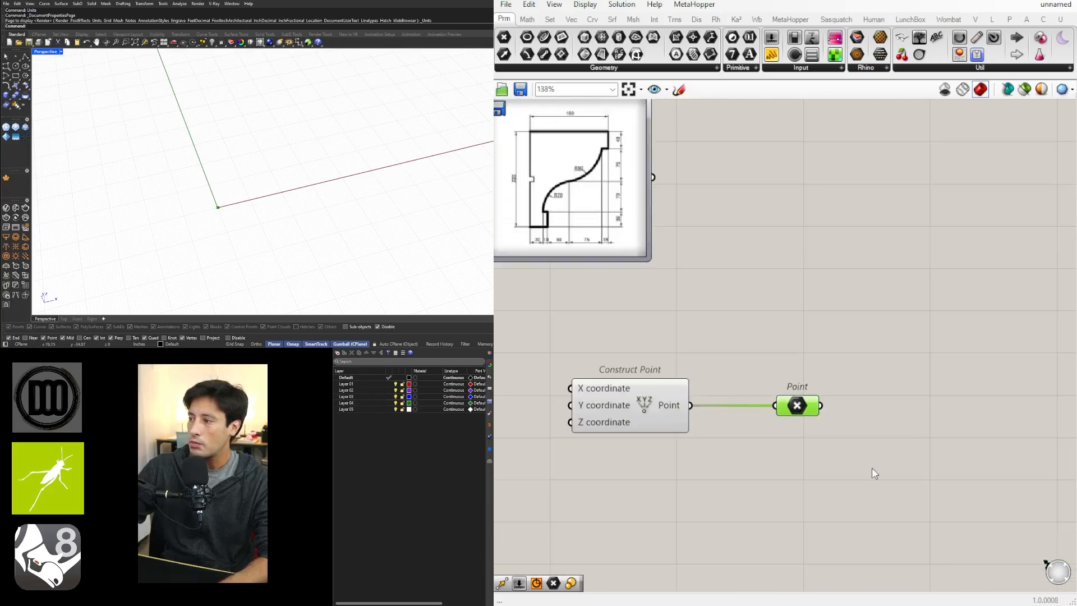
pyautogui.doubleClick(857, 438)
pyautogui.write('move')
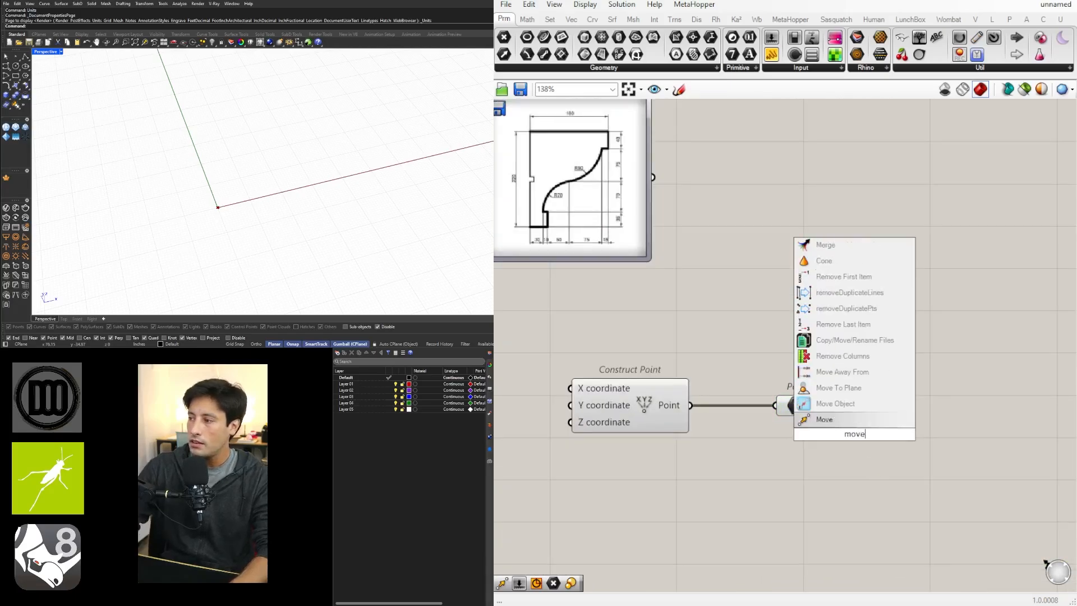
pyautogui.press('Escape')
# Step: Group the Point parameter on its own and label the group 1
pyautogui.click(802, 412)
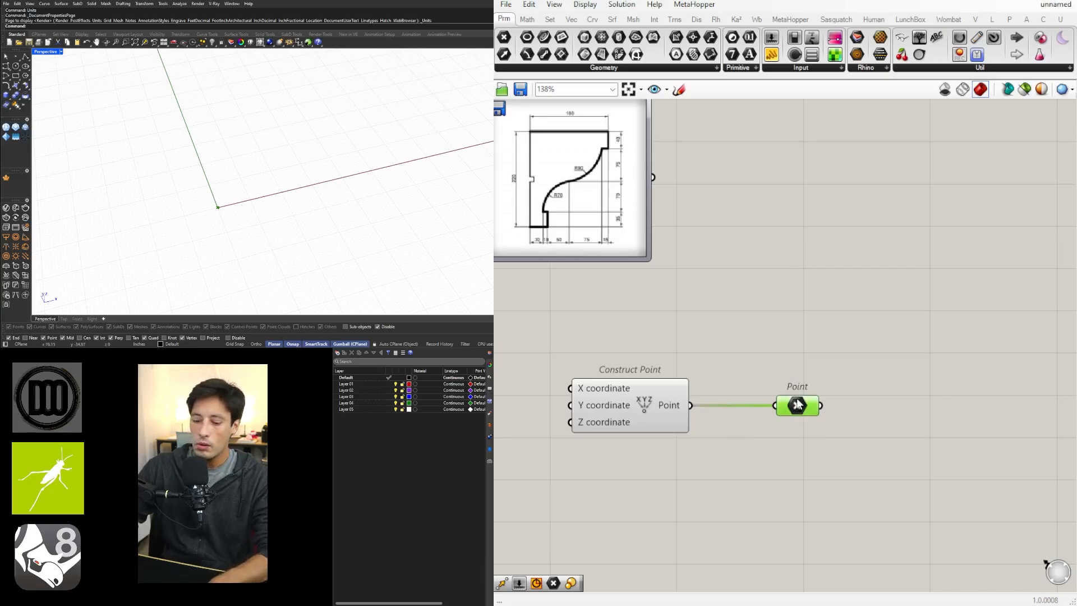
pyautogui.hotkey('ctrl', 'g')
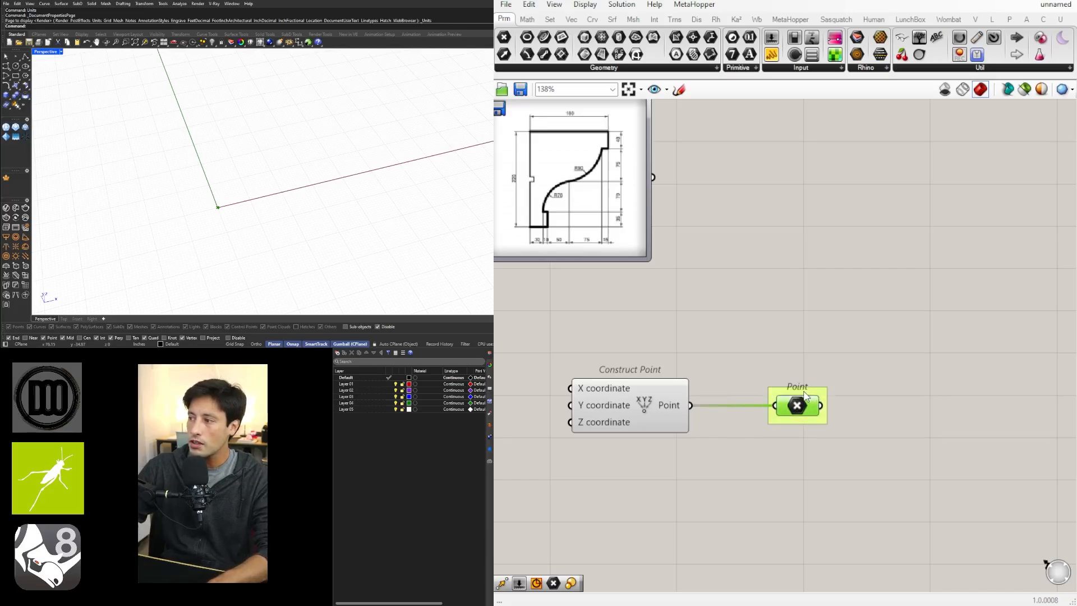
pyautogui.rightClick(804, 391)
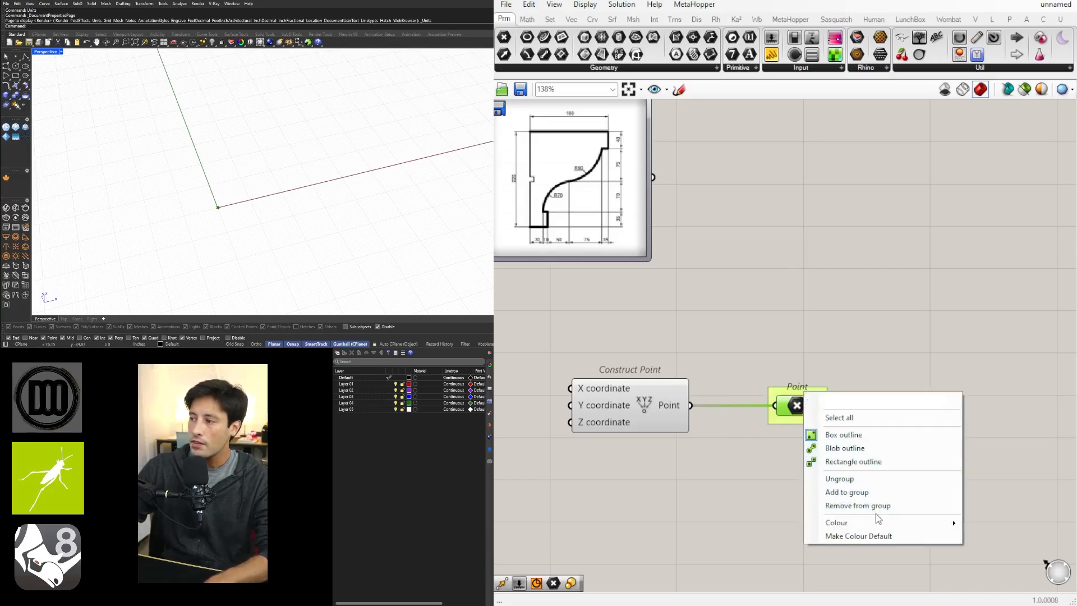
pyautogui.moveTo(880, 521)
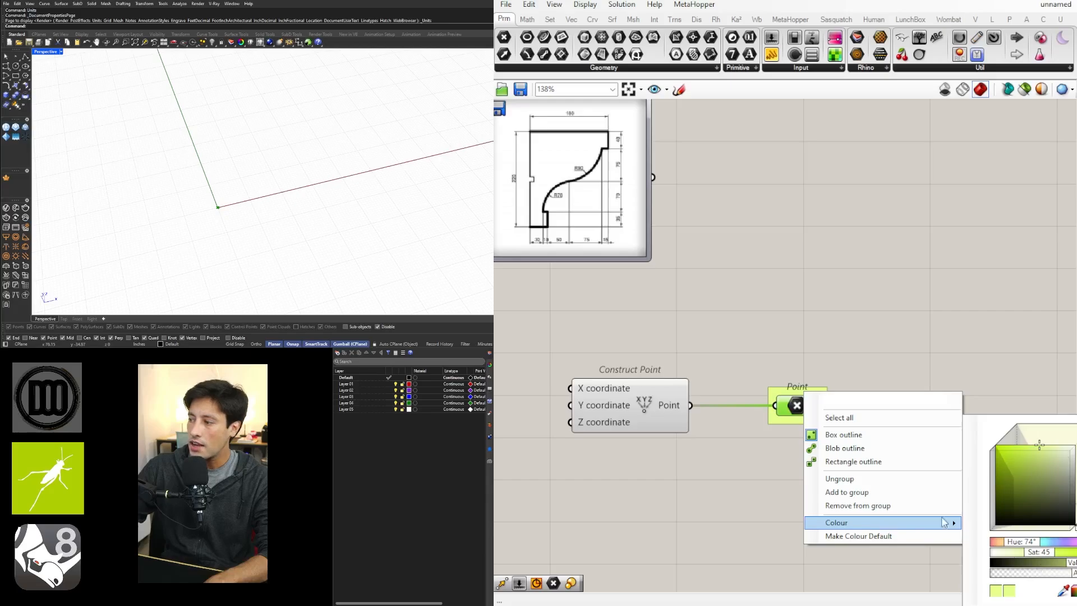
pyautogui.click(798, 394)
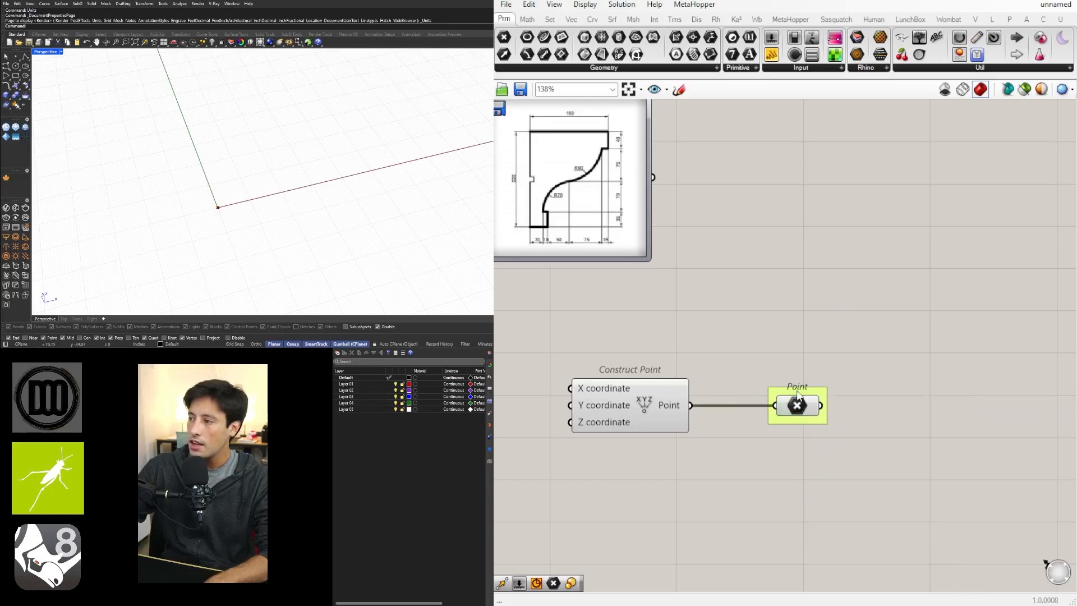
pyautogui.rightClick(798, 394)
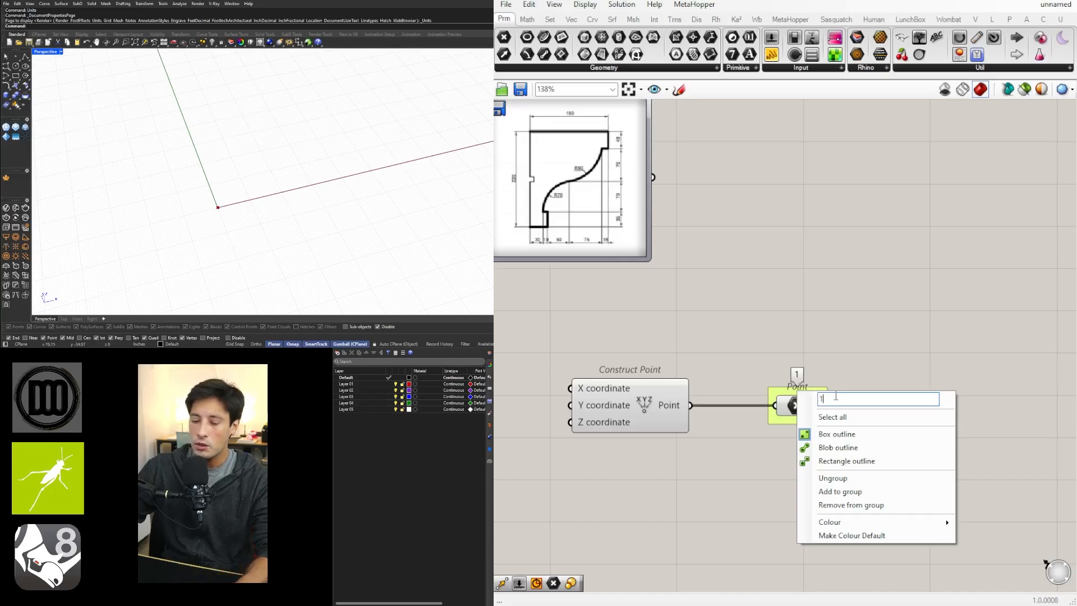
pyautogui.click(840, 340)
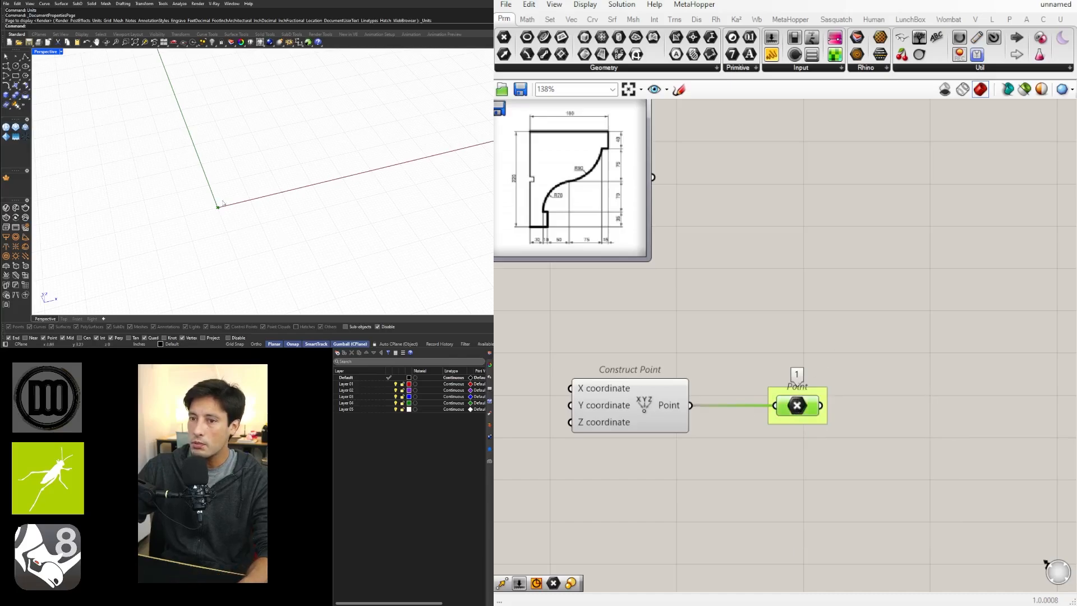
# Step: Add a Move component and connect point 1 to its Geometry input
pyautogui.scroll(4, 509, 245)
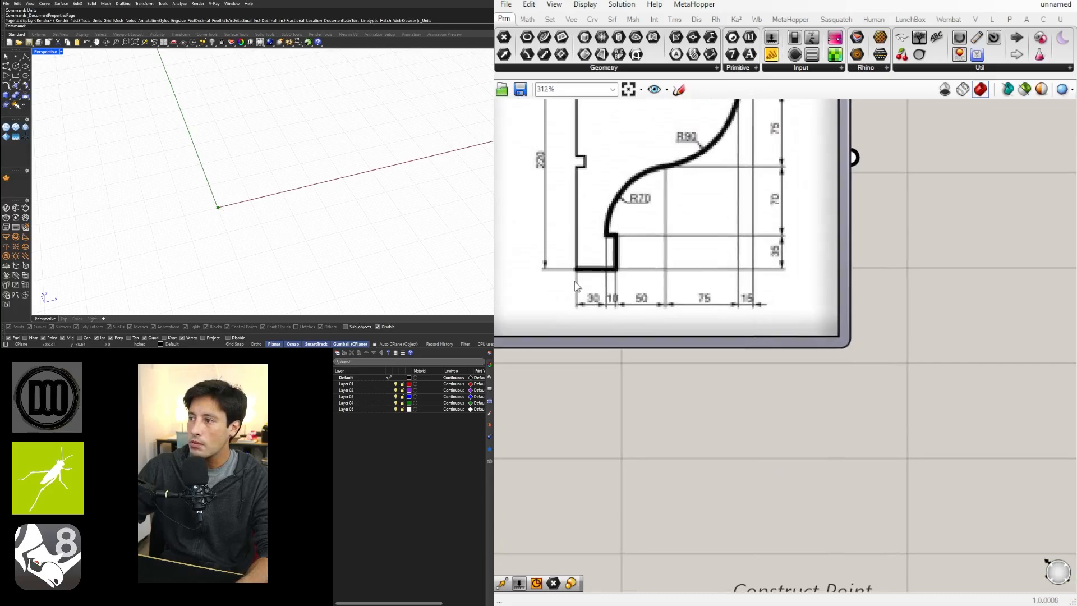
pyautogui.scroll(3, 611, 286)
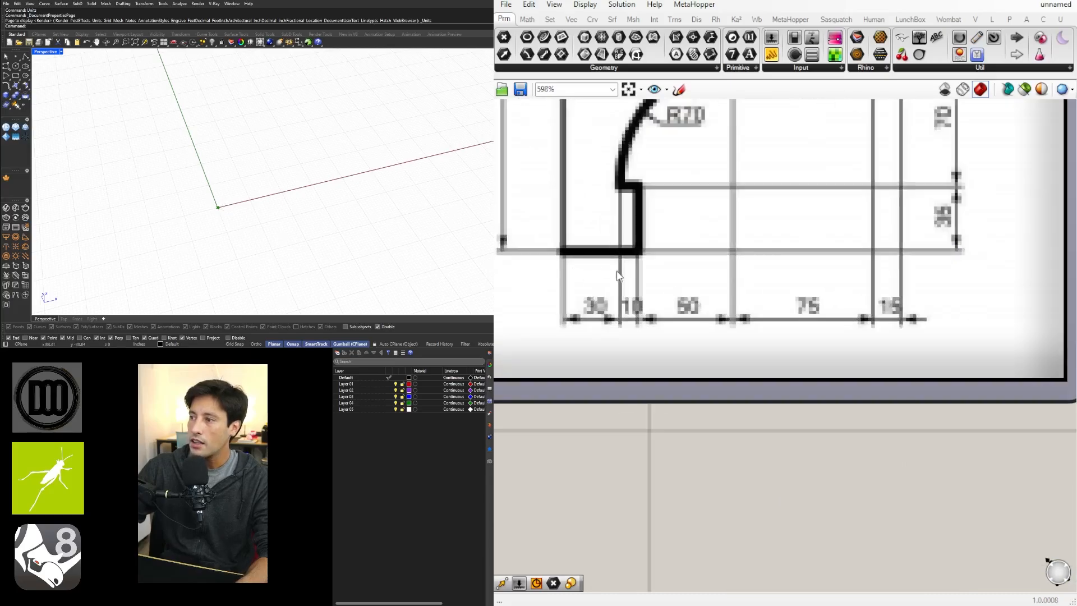
pyautogui.scroll(-6, 648, 269)
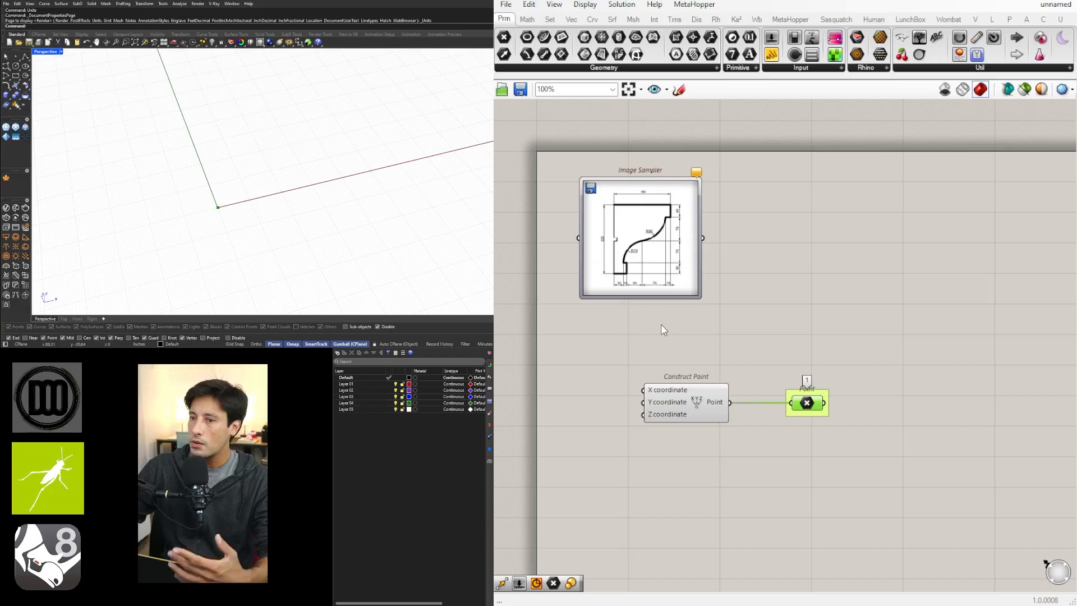
pyautogui.scroll(5, 647, 273)
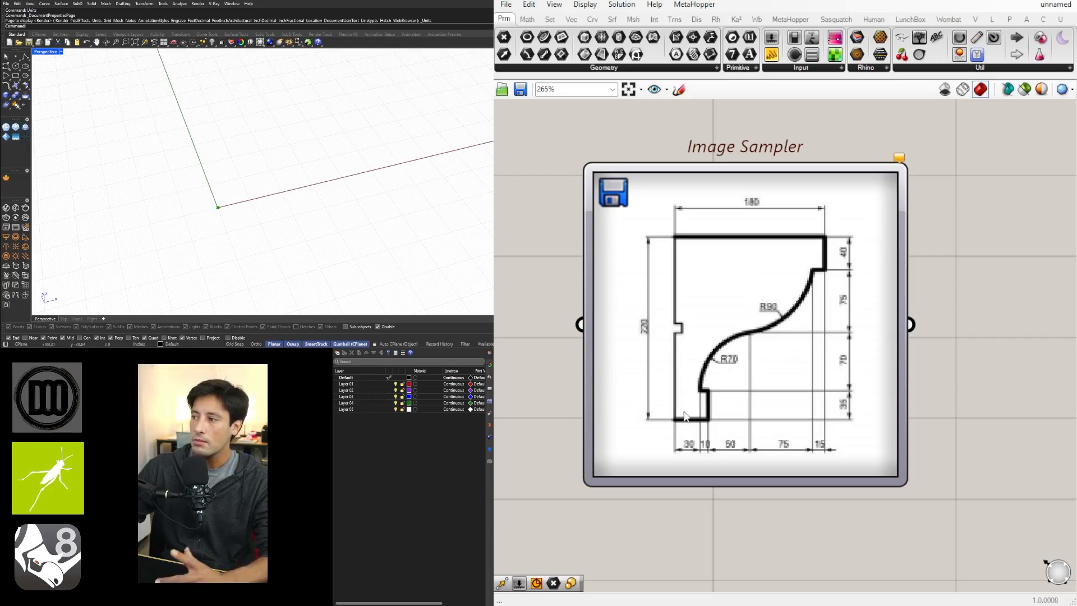
pyautogui.scroll(-4, 659, 287)
pyautogui.moveTo(658, 288); pyautogui.dragTo(653, 284, button='right')
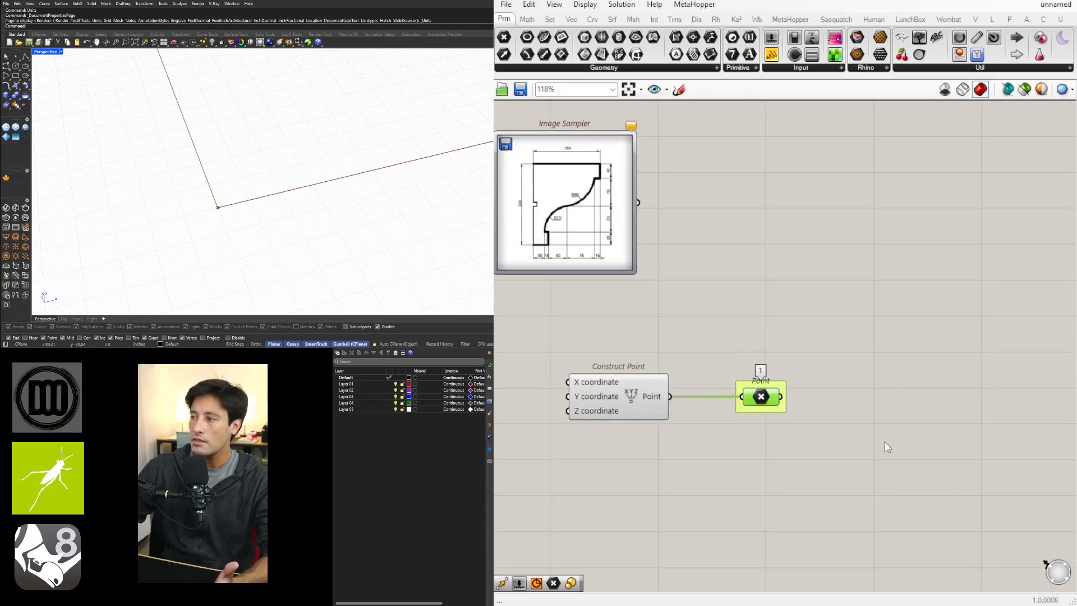
pyautogui.doubleClick(855, 431)
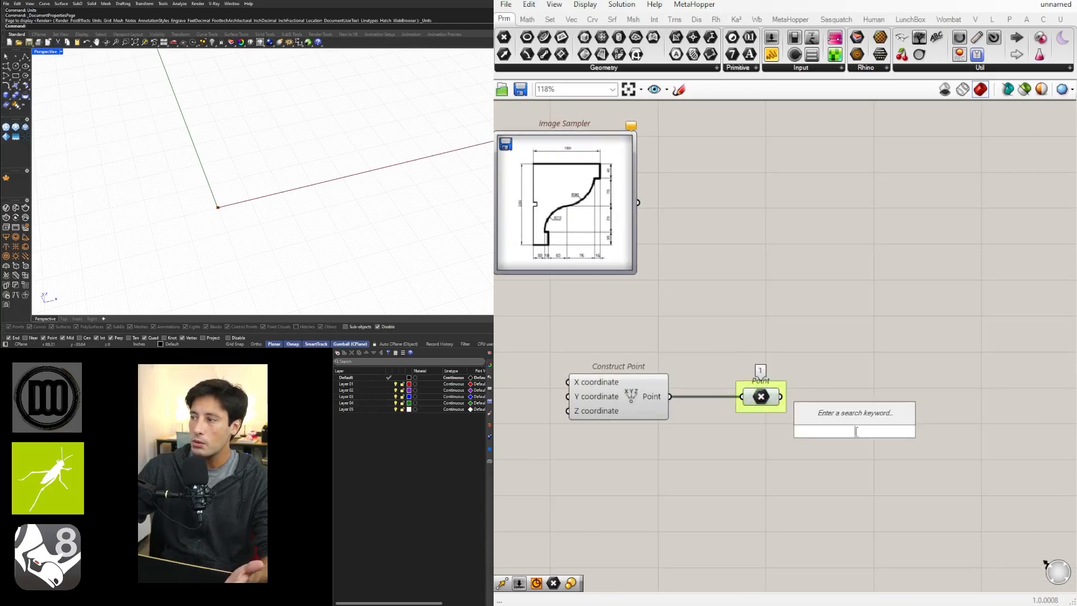
pyautogui.write('move')
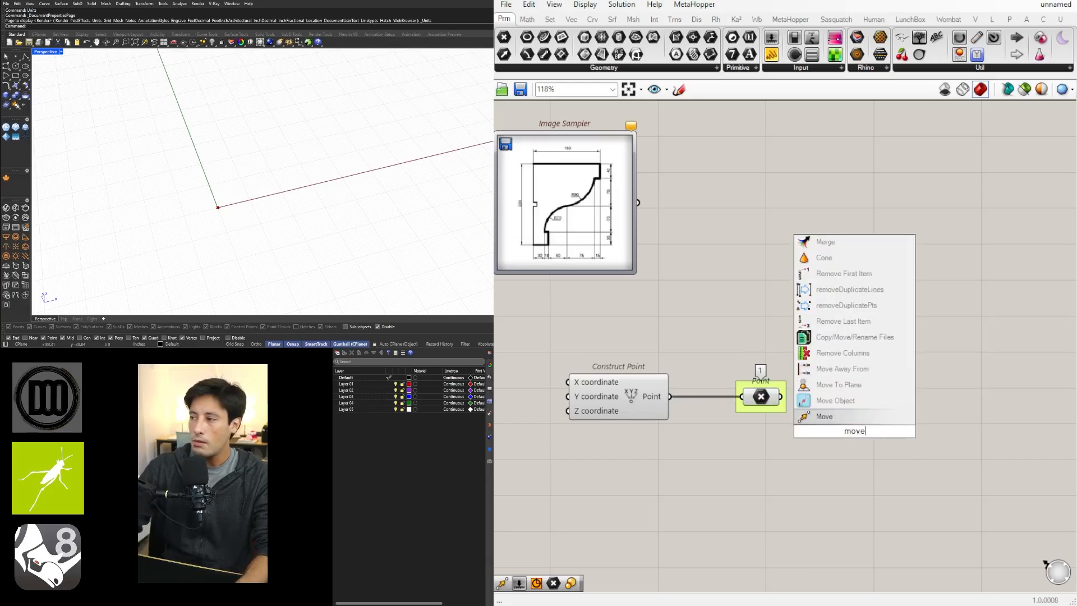
pyautogui.click(810, 418)
pyautogui.moveTo(780, 397); pyautogui.dragTo(895, 441)
# Step: Add a Unit X vector, connect it to Move's Motion input, and shift both components slightly down and away from point 1
pyautogui.doubleClick(755, 442)
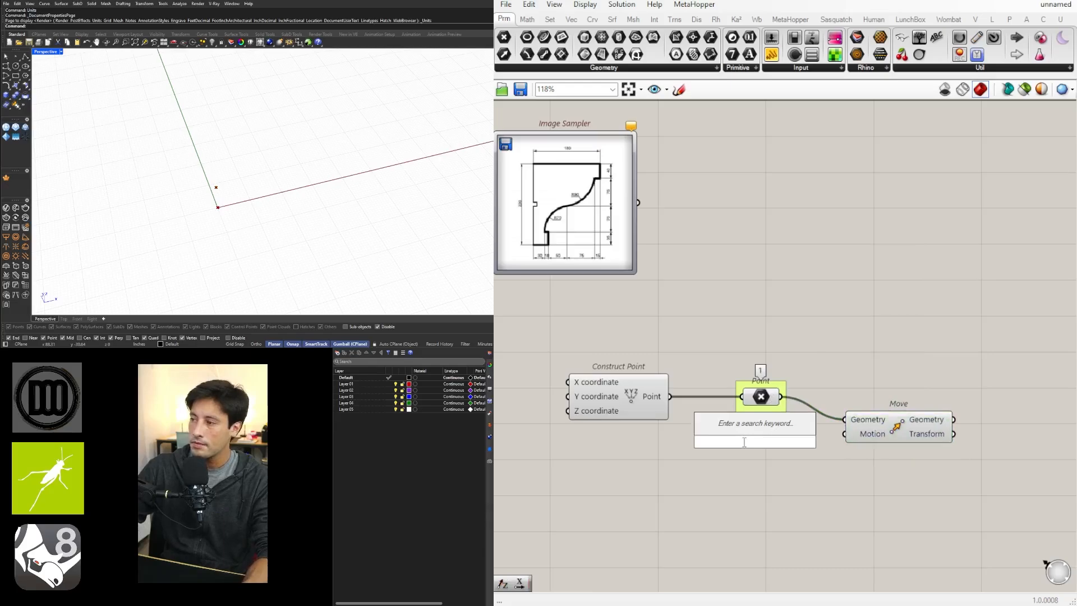
pyautogui.write('x')
pyautogui.click(755, 428)
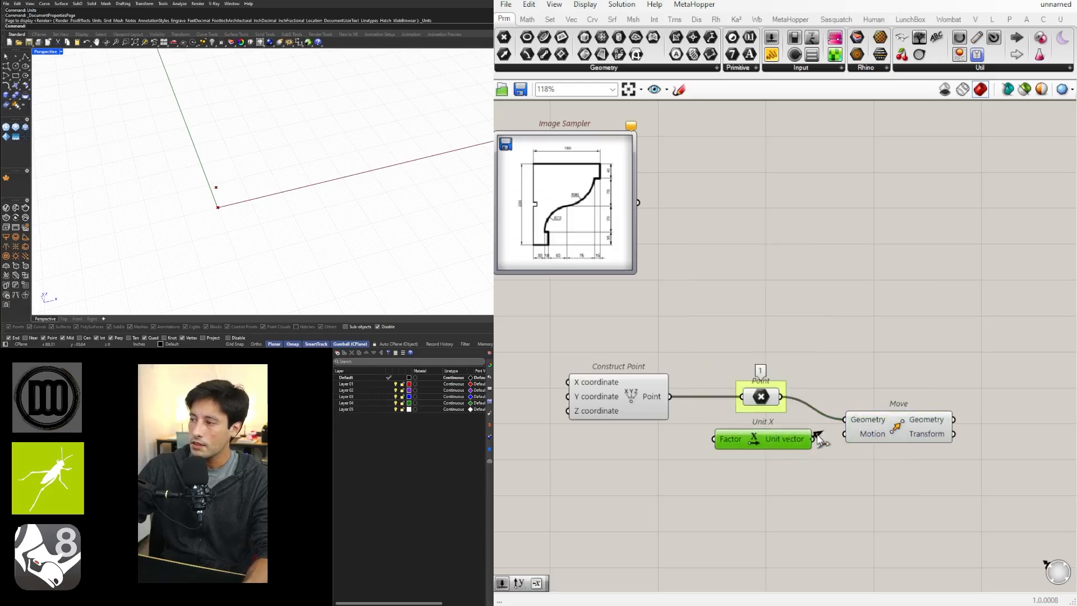
pyautogui.moveTo(813, 439); pyautogui.dragTo(858, 435)
pyautogui.moveTo(876, 437); pyautogui.dragTo(868, 442)
pyautogui.moveTo(928, 469); pyautogui.dragTo(739, 435)
pyautogui.moveTo(765, 445); pyautogui.dragTo(791, 471)
pyautogui.click(791, 507)
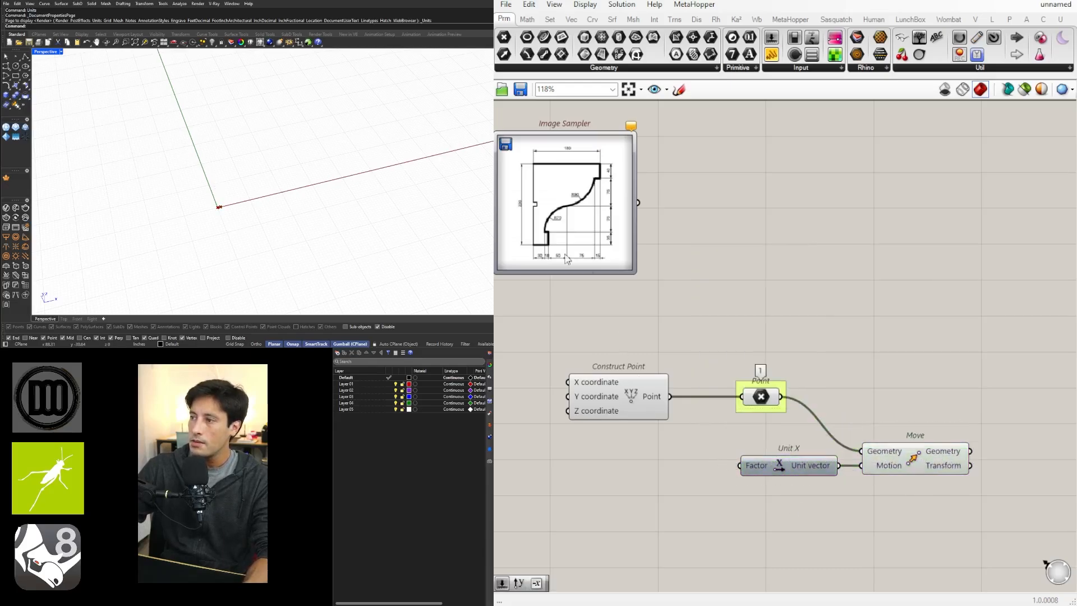
# Step: Add a Number Slider set to 40 and connect it to the Unit X Factor input
pyautogui.scroll(8, 566, 258)
pyautogui.scroll(-8, 829, 485)
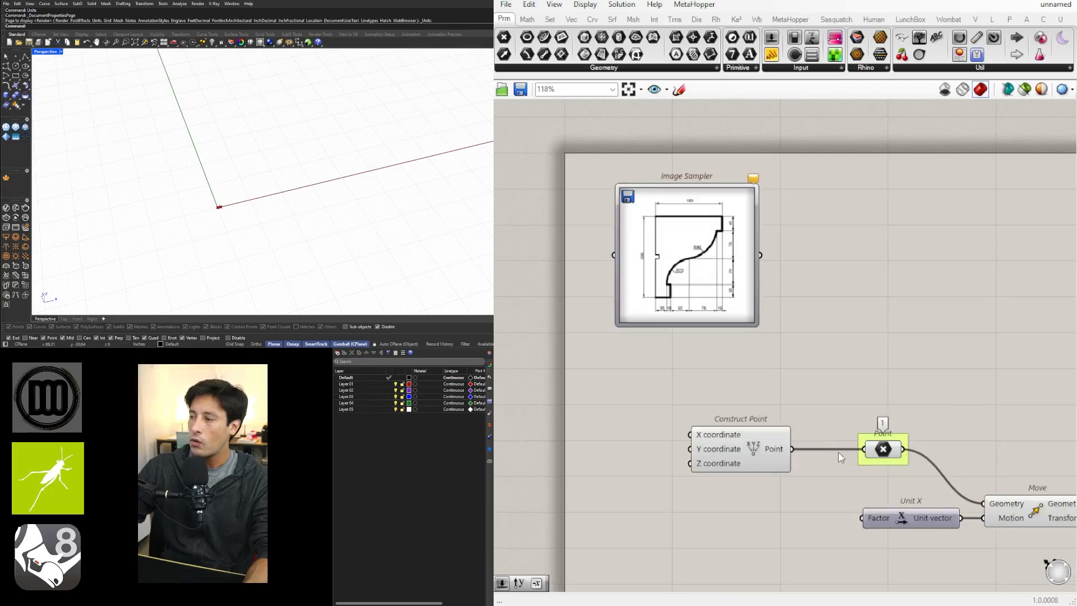
pyautogui.moveTo(837, 452); pyautogui.dragTo(788, 404, button='right')
pyautogui.doubleClick(698, 479)
pyautogui.write('4')
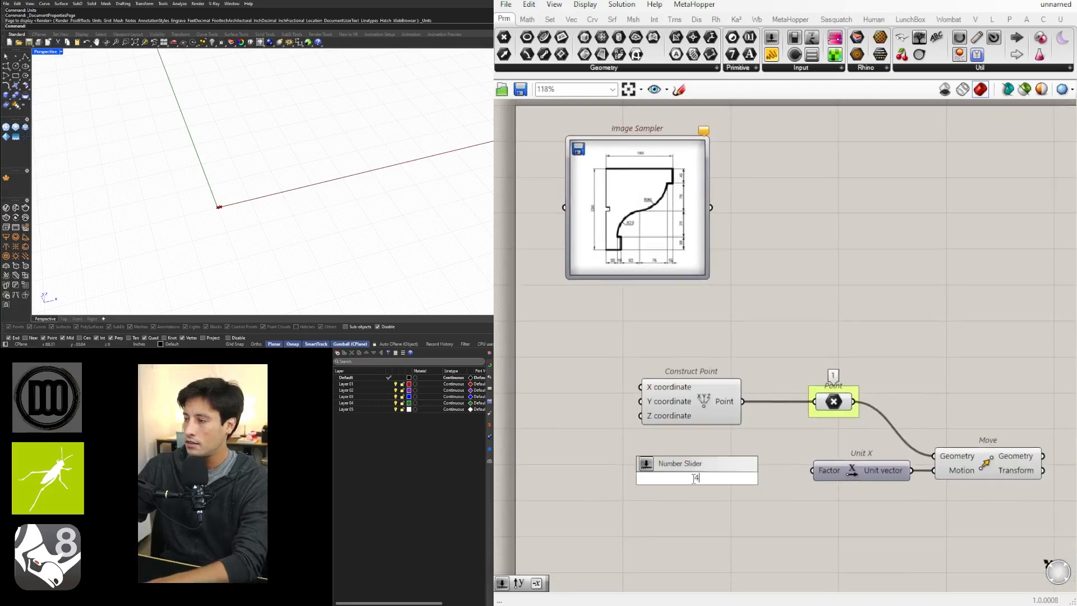
pyautogui.write('0')
pyautogui.press('Return')
pyautogui.scroll(3, 720, 466)
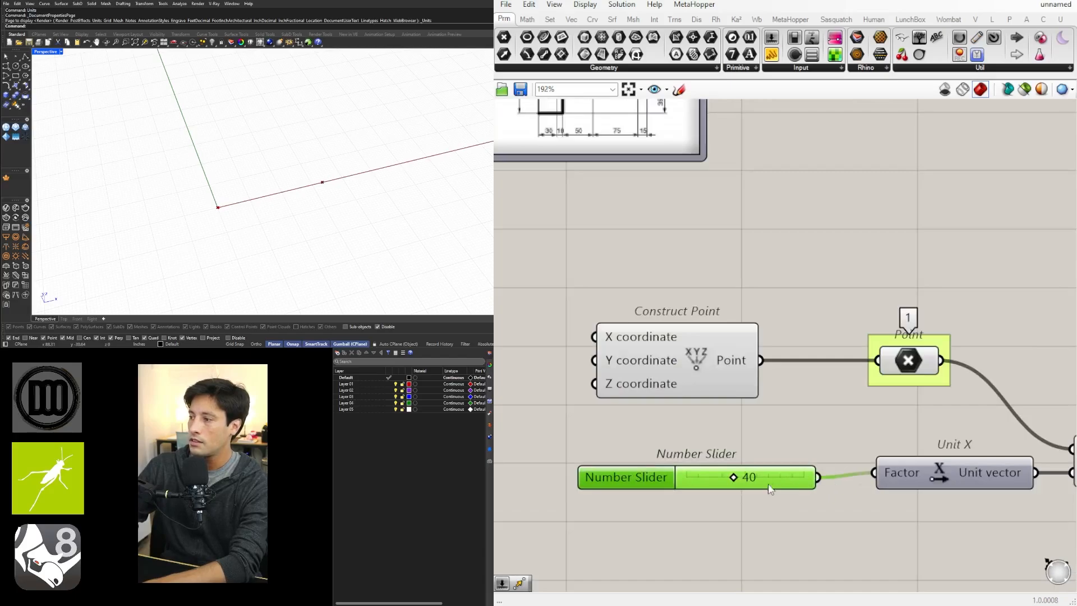
# Step: Add a Point parameter beyond the Move component and connect Move's Geometry output to it
pyautogui.scroll(-5, 795, 473)
pyautogui.moveTo(846, 425); pyautogui.dragTo(697, 410, button='right')
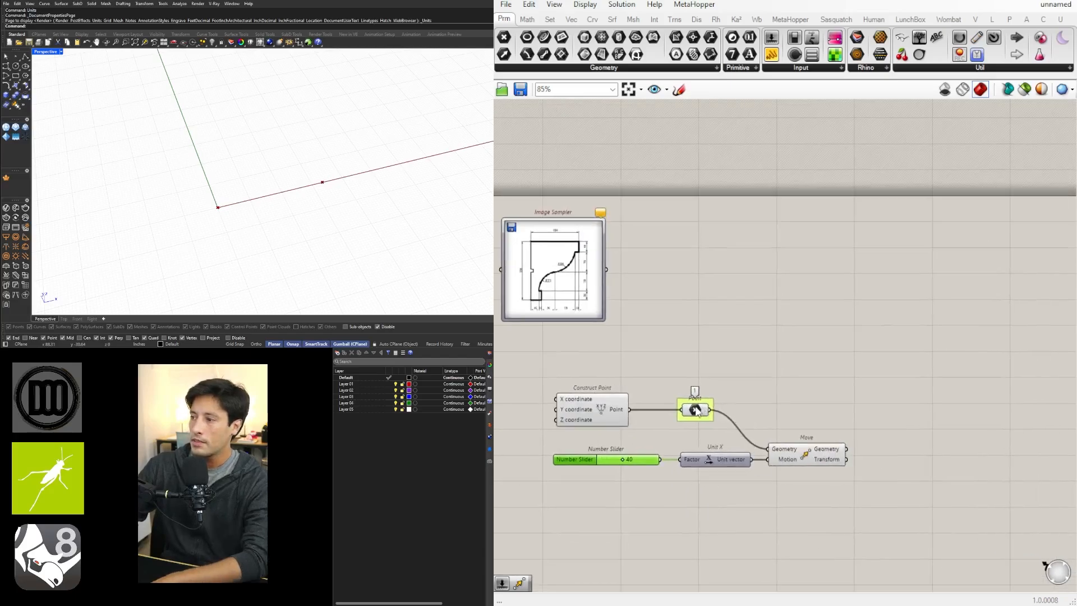
pyautogui.moveTo(697, 411); pyautogui.dragTo(861, 446)
pyautogui.press('F4')
pyautogui.press('Escape')
pyautogui.click(749, 368)
pyautogui.scroll(3, 855, 452)
pyautogui.moveTo(880, 441); pyautogui.dragTo(888, 443)
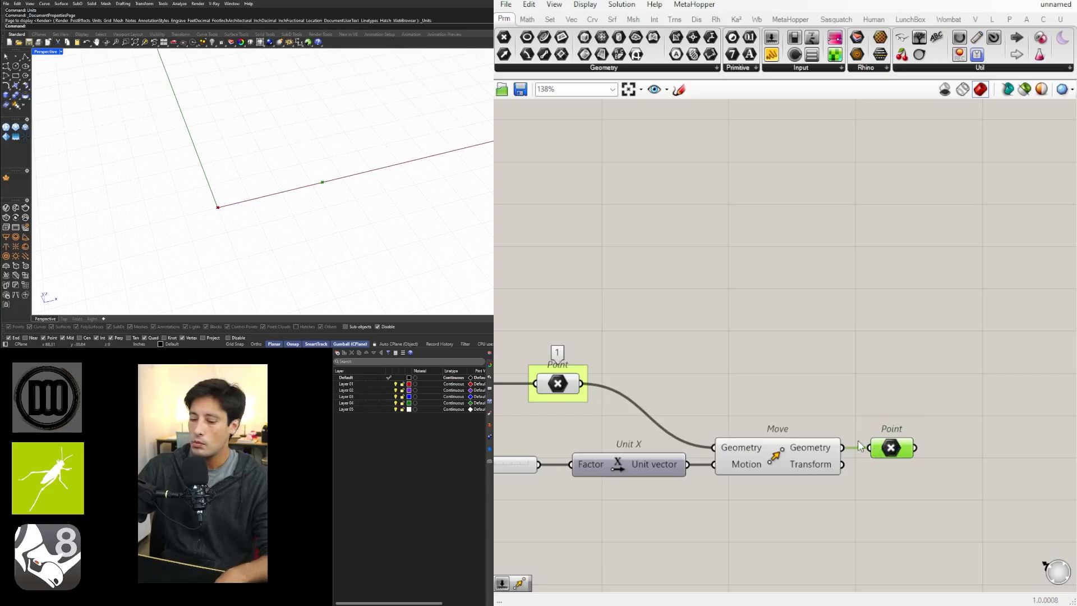
# Step: Group the new Point parameter on its own and label the group 2
pyautogui.click(892, 443)
pyautogui.rightClick(896, 434)
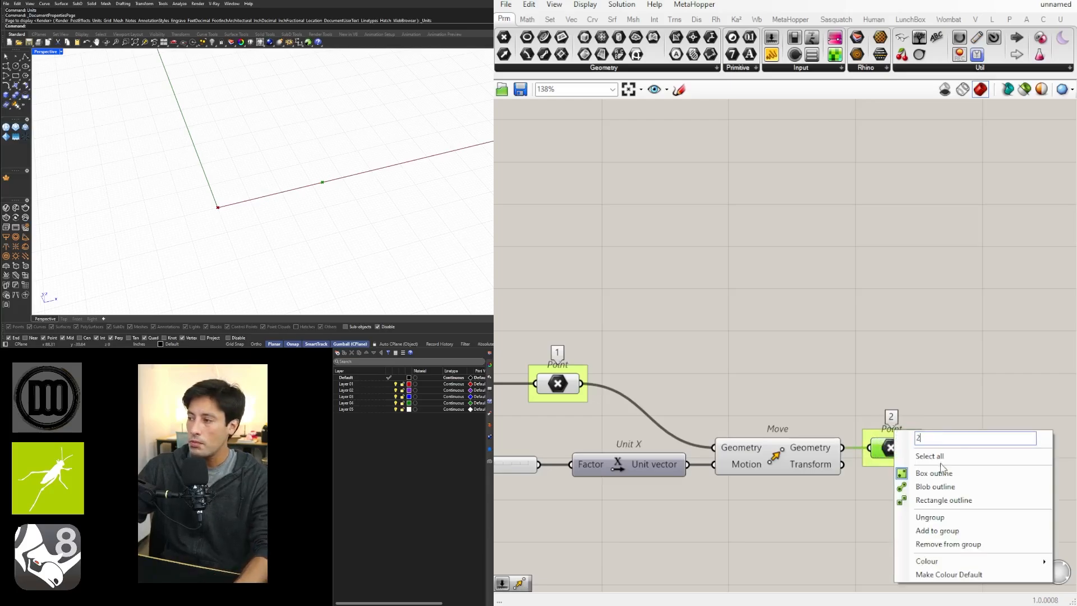
pyautogui.click(921, 395)
# Step: Turn off the preview of the Move component that feeds point 2
pyautogui.moveTo(798, 493); pyautogui.dragTo(705, 377)
pyautogui.middleClick(722, 370)
pyautogui.click(759, 334)
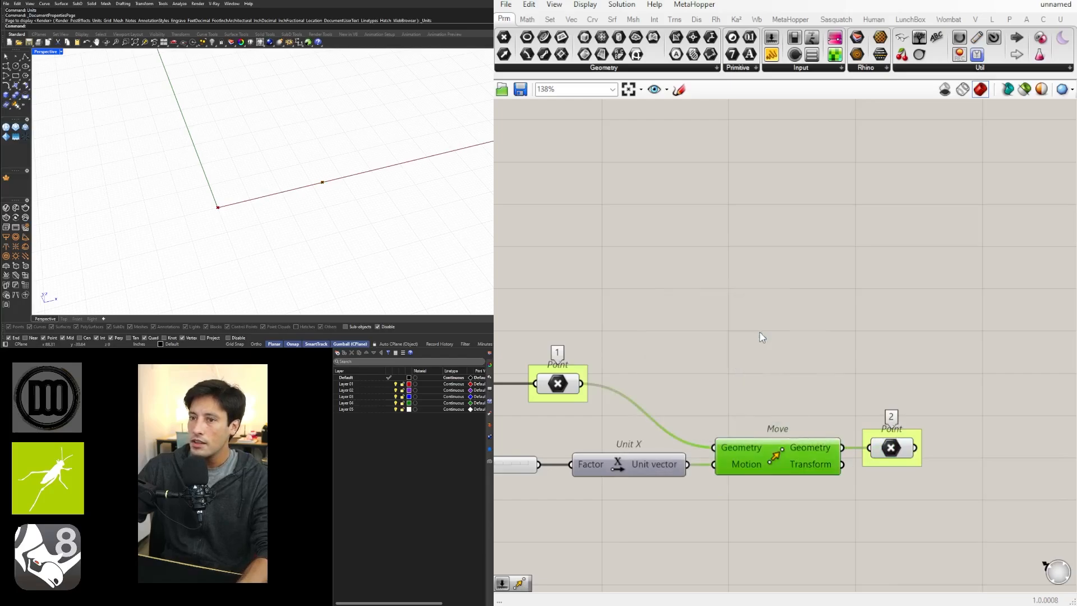
# Step: Duplicate point 2's Number Slider, Unit X and Move components lower on the canvas and delete the duplicated Unit X
pyautogui.scroll(-2, 850, 424)
pyautogui.scroll(-2, 232, 219)
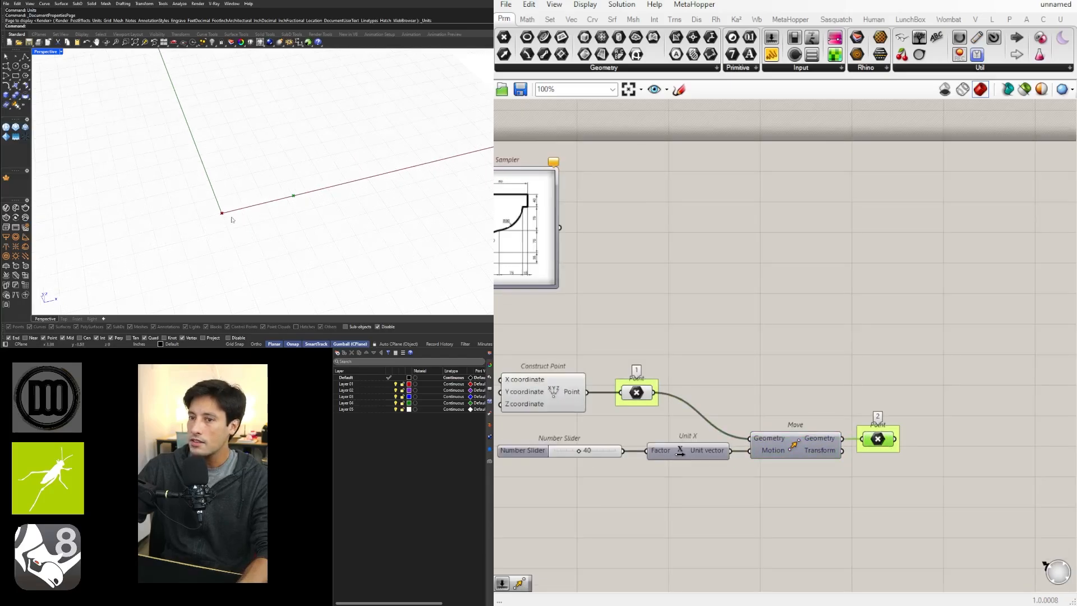
pyautogui.scroll(9, 563, 323)
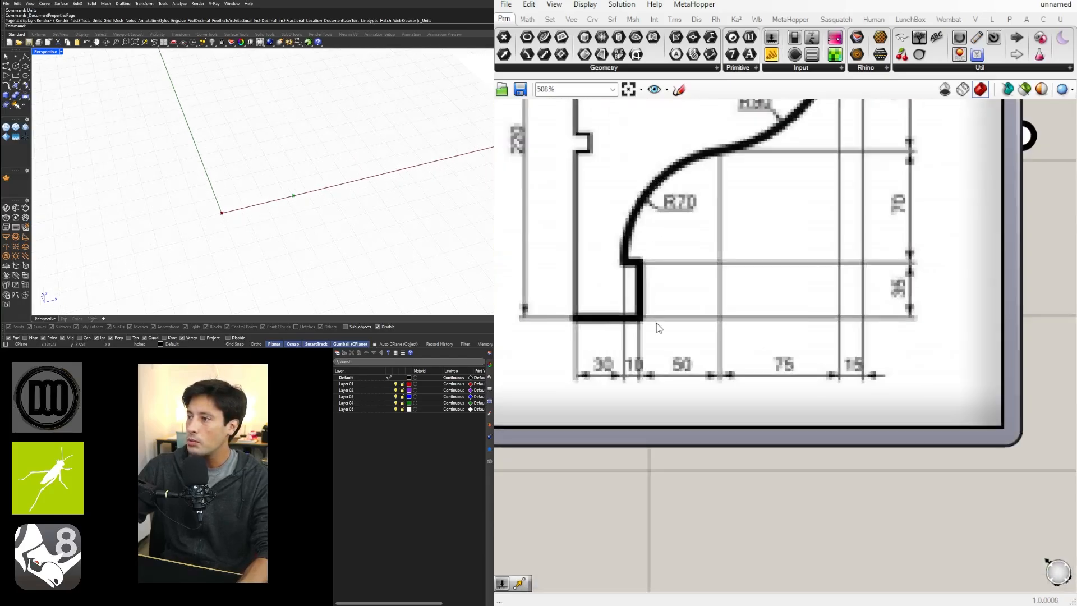
pyautogui.scroll(-6, 901, 342)
pyautogui.moveTo(927, 425); pyautogui.dragTo(635, 292, button='right')
pyautogui.scroll(-3, 634, 292)
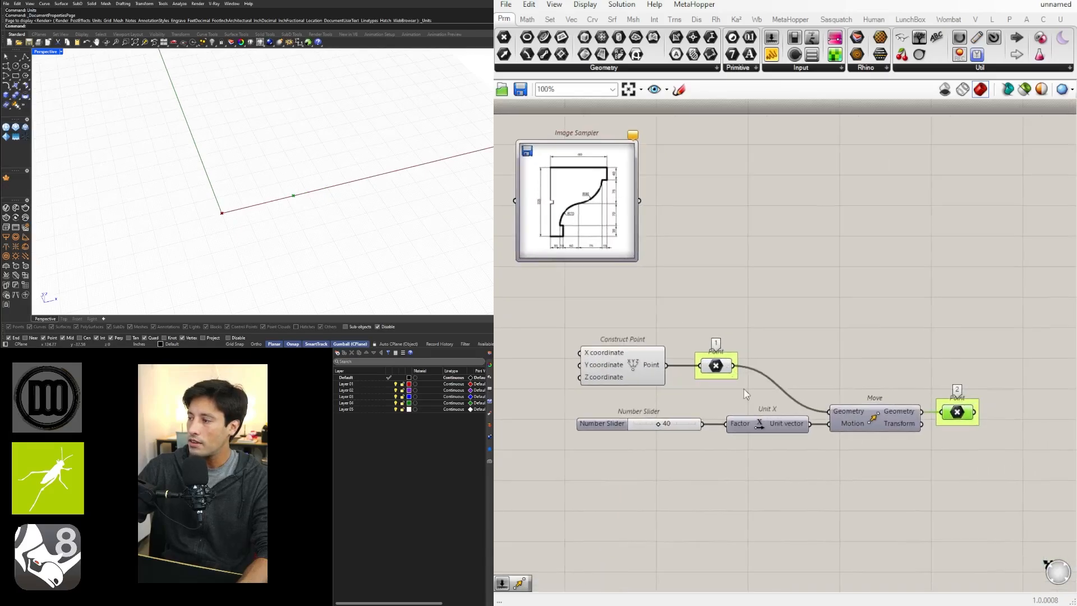
pyautogui.moveTo(881, 442); pyautogui.dragTo(819, 409, button='right')
pyautogui.moveTo(857, 428); pyautogui.dragTo(639, 372)
pyautogui.keyDown('alt'); pyautogui.moveTo(707, 393); pyautogui.dragTo(884, 419); pyautogui.keyUp('alt')
pyautogui.press('Delete')
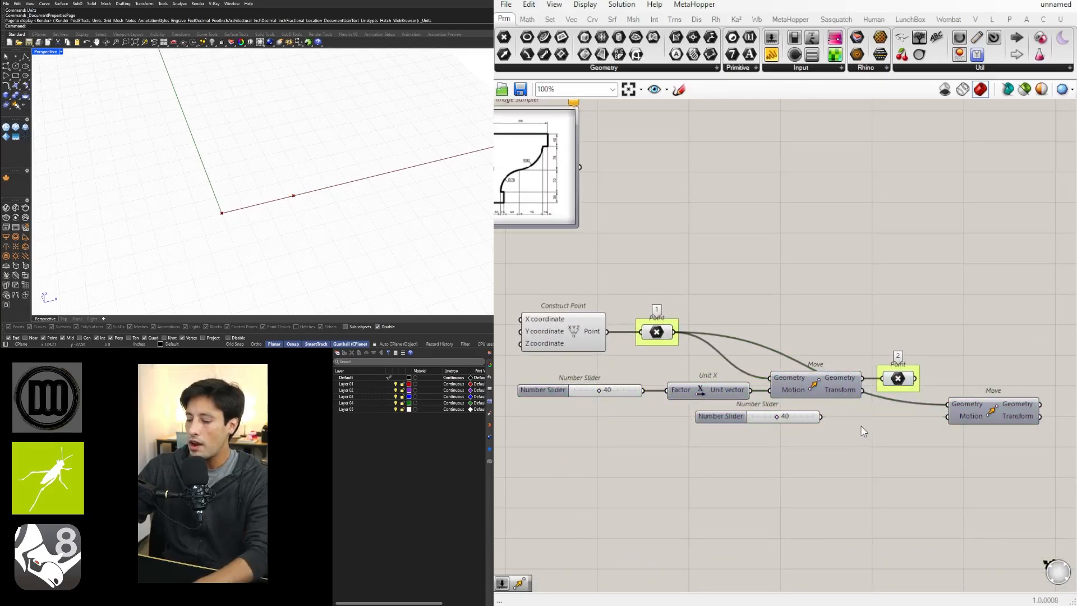
# Step: Add a Unit Y vector between the copied slider and the second Move's Motion input, and connect point 2 to its Geometry input
pyautogui.doubleClick(859, 426)
pyautogui.write('y')
pyautogui.click(856, 412)
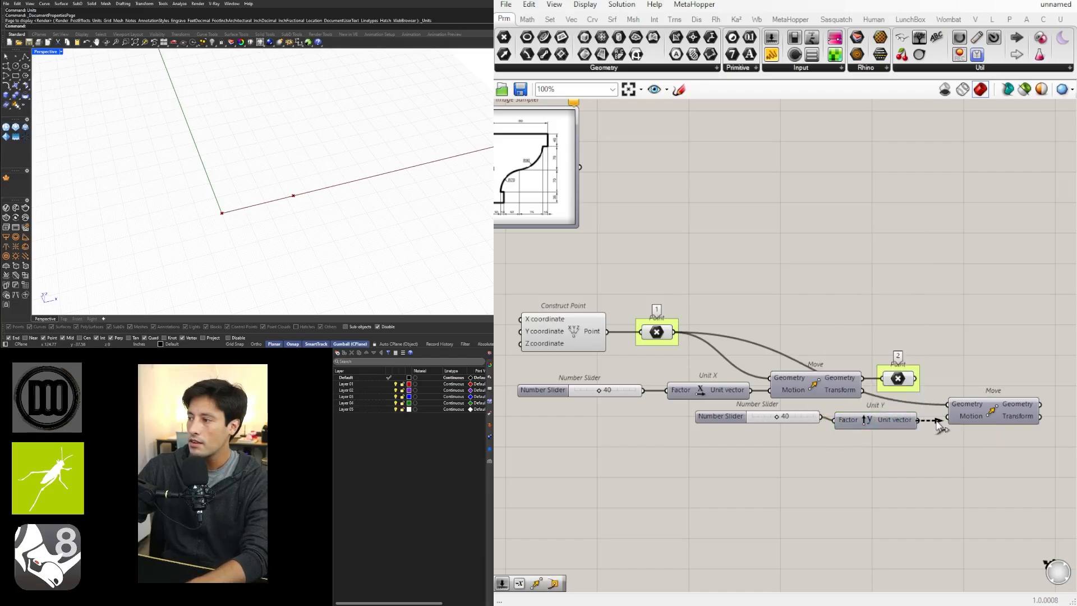
pyautogui.moveTo(937, 400); pyautogui.dragTo(946, 403)
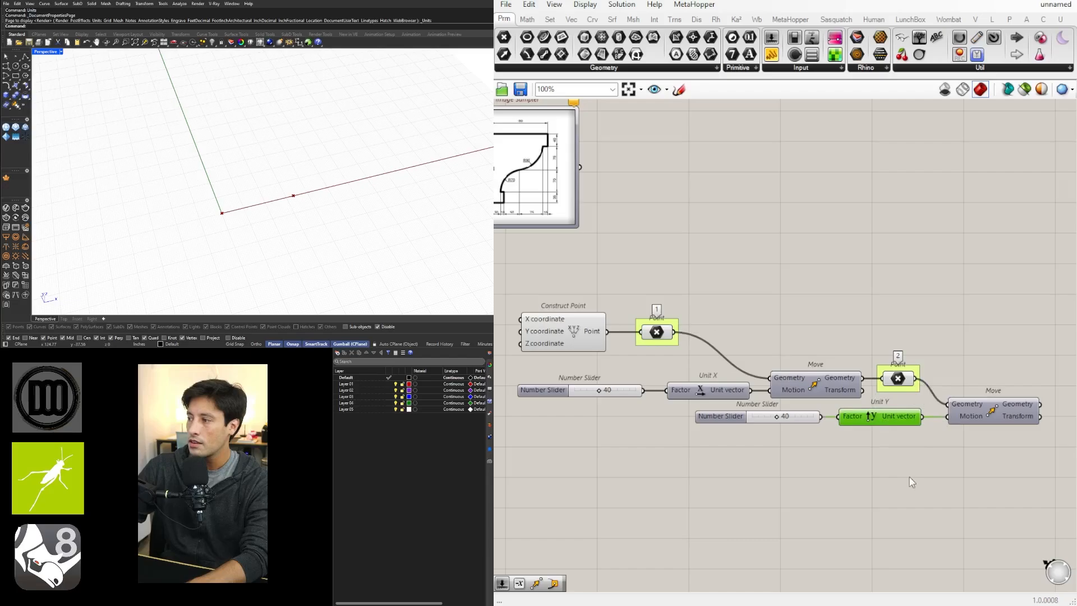
# Step: Set the Number Slider driving the Unit Y vector to 35
pyautogui.scroll(3, 776, 423)
pyautogui.doubleClick(780, 409)
pyautogui.write('35')
pyautogui.press('Return')
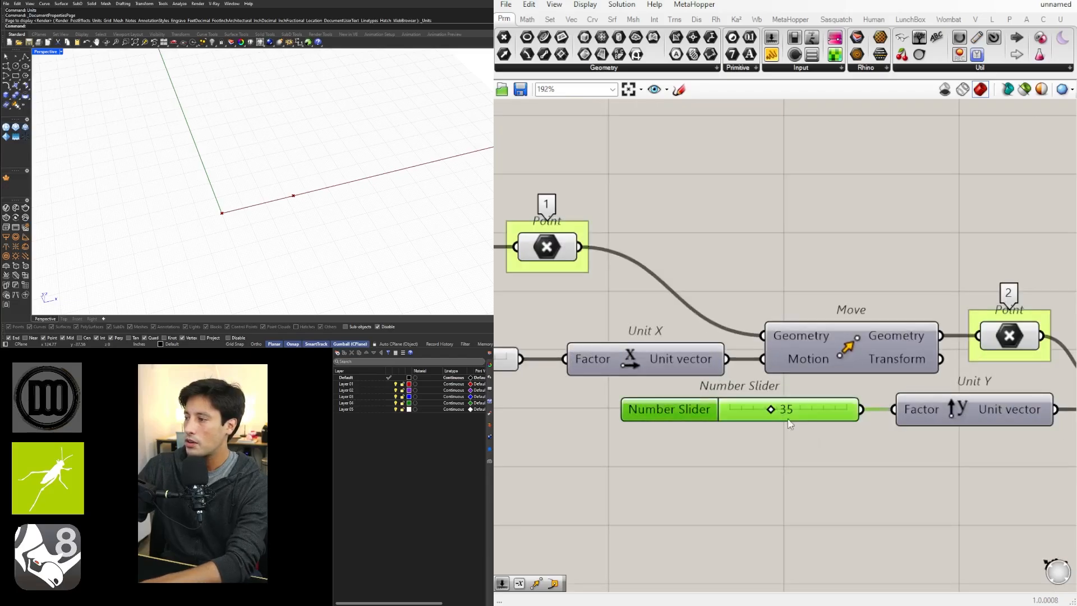
# Step: Toggle the second Move component's preview on and back off
pyautogui.scroll(-3, 801, 453)
pyautogui.moveTo(895, 463); pyautogui.dragTo(747, 468, button='right')
pyautogui.click(857, 429)
pyautogui.middleClick(858, 427)
pyautogui.click(862, 429)
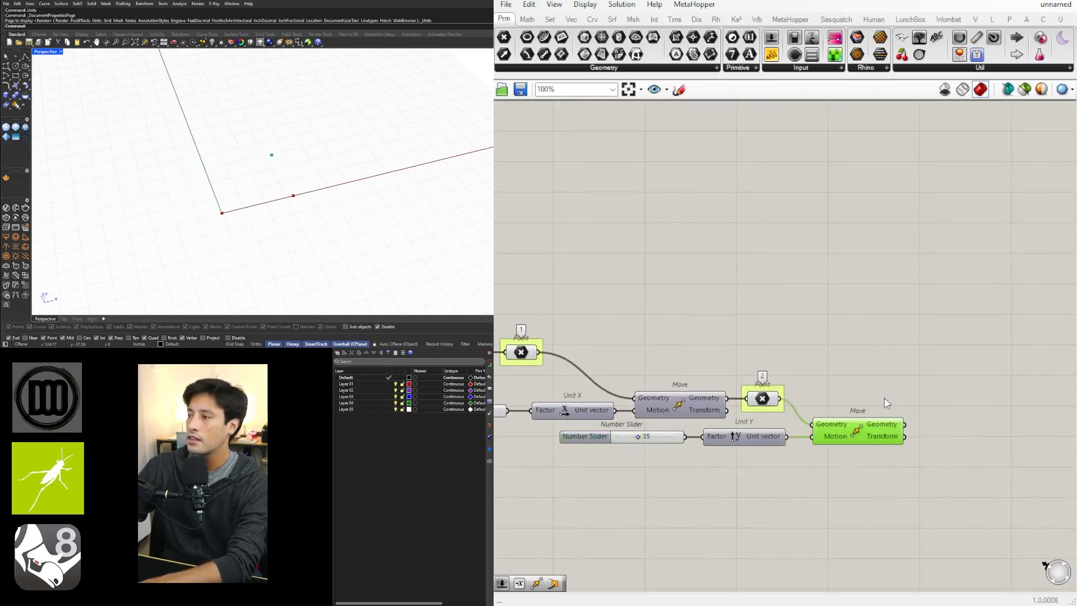
pyautogui.middleClick(853, 431)
pyautogui.click(884, 392)
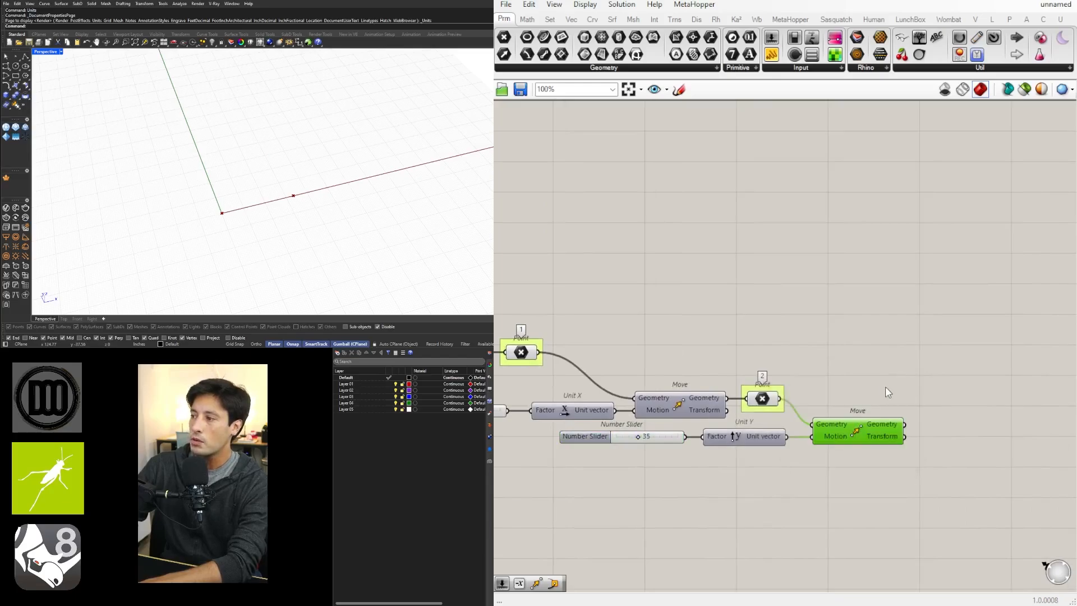
# Step: Add a Point parameter fed by the second Move's Geometry output and group it with the label 3
pyautogui.keyDown('alt'); pyautogui.moveTo(759, 400); pyautogui.dragTo(928, 426); pyautogui.keyUp('alt')
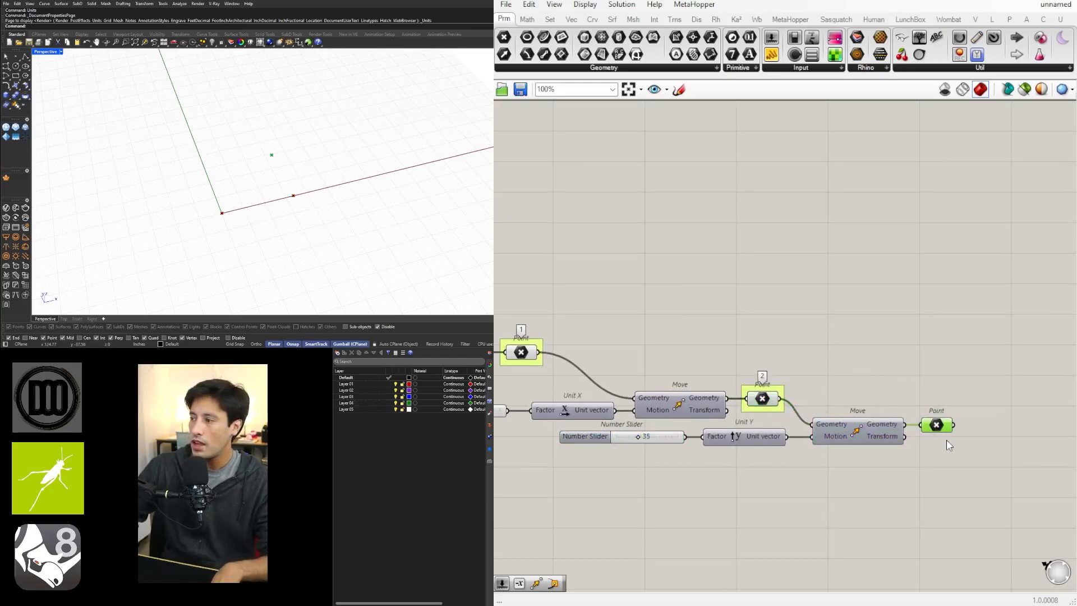
pyautogui.hotkey('ctrl', 'g')
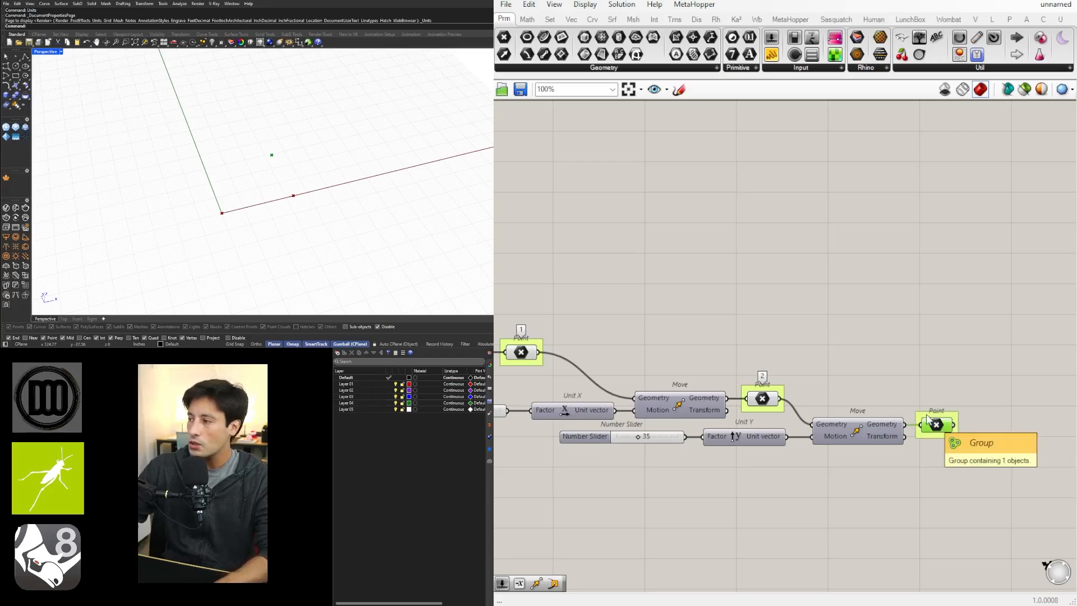
pyautogui.rightClick(940, 416)
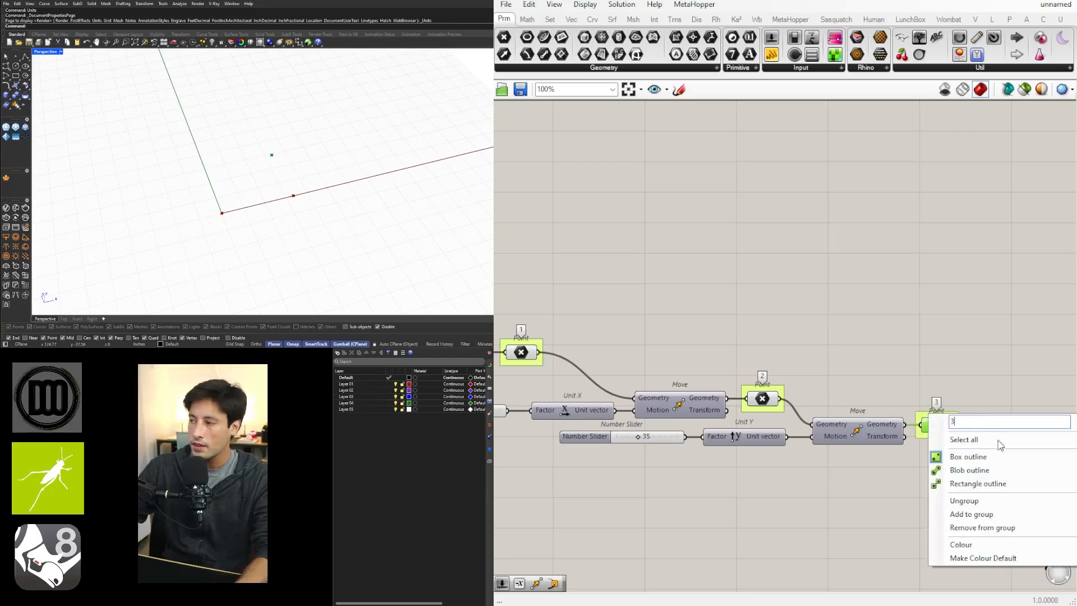
pyautogui.press('Return')
pyautogui.scroll(-2, 970, 468)
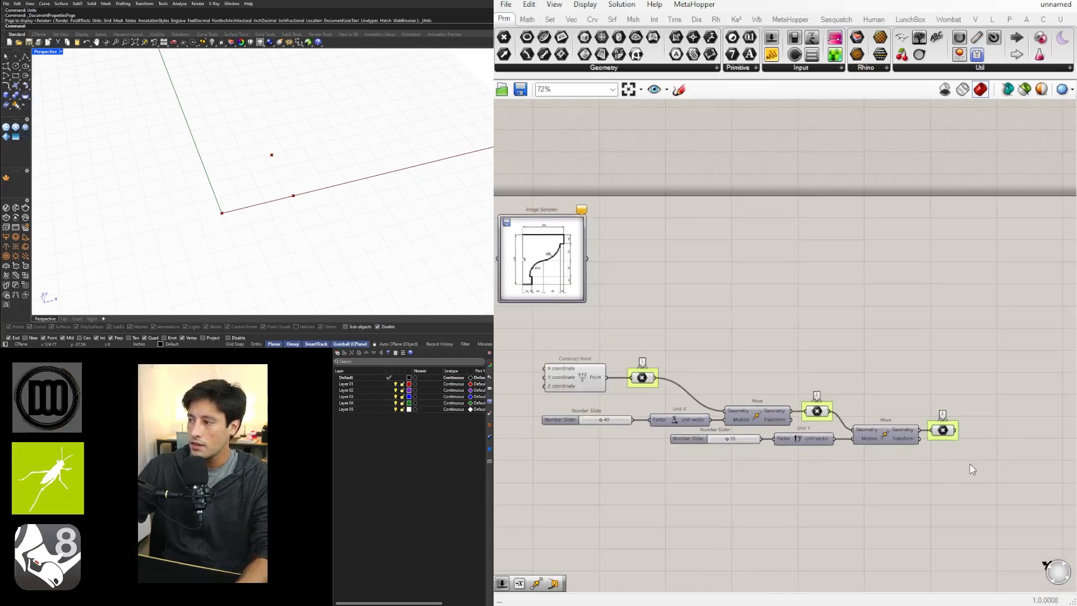
# Step: Examine the short horizontal step at the base of the moulding drawing and its dimensions
pyautogui.moveTo(993, 454); pyautogui.dragTo(673, 408)
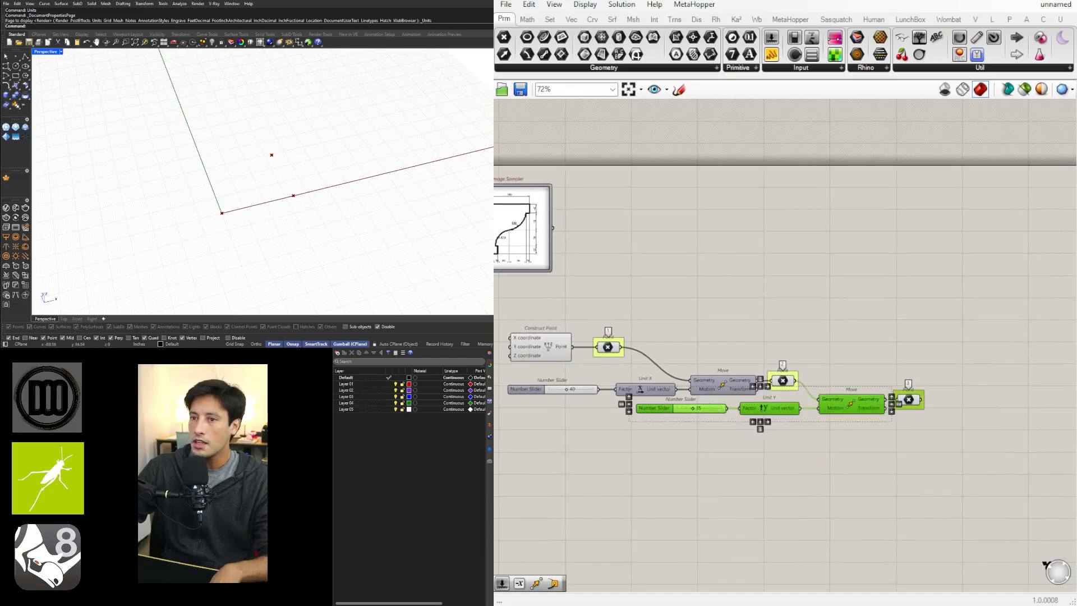
pyautogui.scroll(4, 553, 292)
pyautogui.moveTo(553, 292); pyautogui.dragTo(763, 337, button='right')
pyautogui.scroll(5, 578, 267)
pyautogui.scroll(3, 739, 255)
pyautogui.moveTo(739, 256); pyautogui.dragTo(709, 326, button='right')
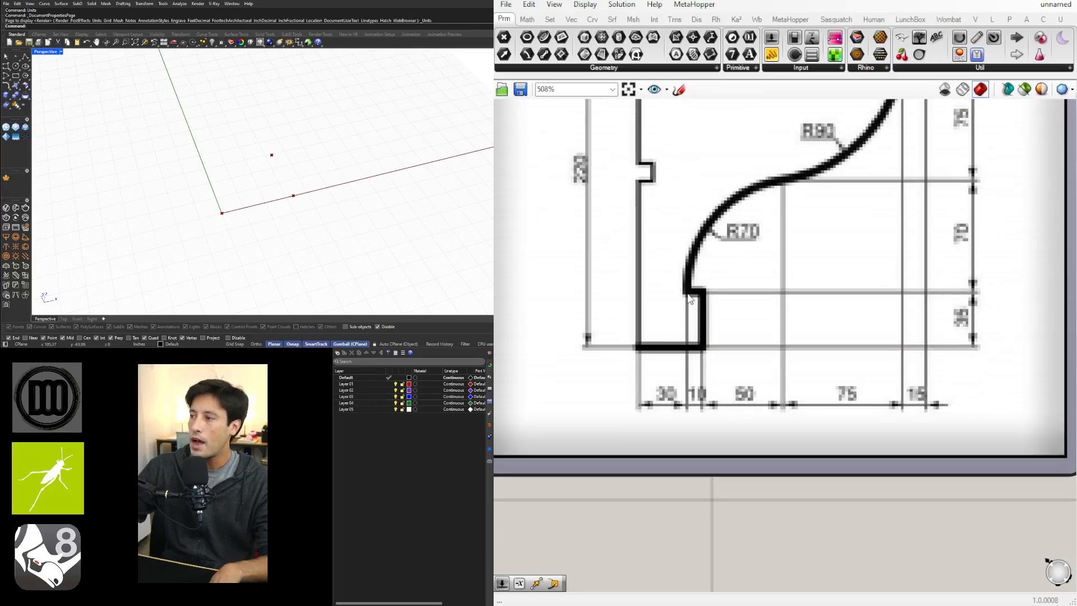
pyautogui.scroll(-5, 809, 339)
pyautogui.scroll(-3, 915, 455)
pyautogui.moveTo(916, 455); pyautogui.dragTo(641, 336, button='right')
pyautogui.moveTo(867, 399); pyautogui.dragTo(726, 319, button='right')
# Step: Copy point 2's chain of Number Slider, Unit X, Move and Point to the area below point 3
pyautogui.click(937, 462)
pyautogui.moveTo(992, 458); pyautogui.dragTo(688, 386)
pyautogui.moveTo(791, 315); pyautogui.dragTo(520, 368)
pyautogui.scroll(-2, 758, 350)
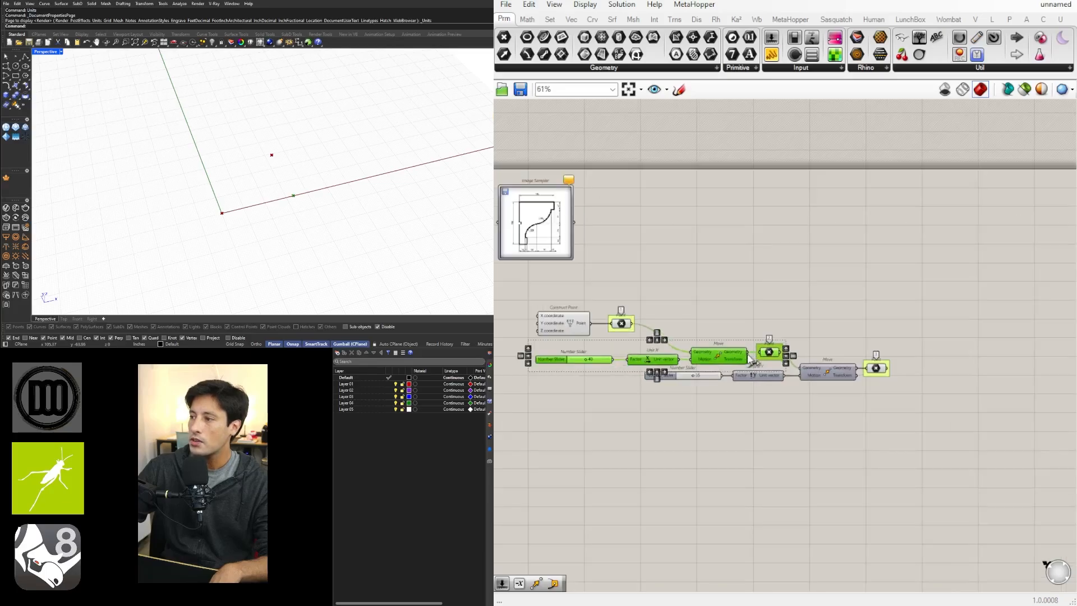
pyautogui.moveTo(721, 357); pyautogui.dragTo(903, 399)
pyautogui.scroll(3, 904, 390)
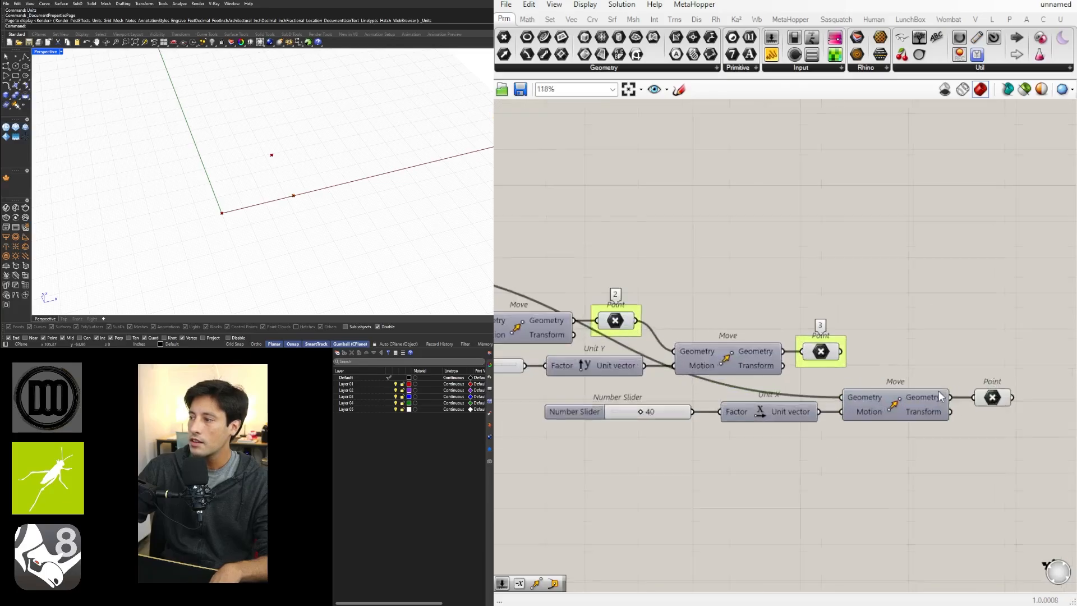
# Step: Shift the copied Move and Point away from Unit X and wire a Negative component between Unit X and Move's Motion input
pyautogui.moveTo(1030, 440); pyautogui.dragTo(876, 375)
pyautogui.moveTo(897, 412); pyautogui.dragTo(986, 412)
pyautogui.doubleClick(873, 423)
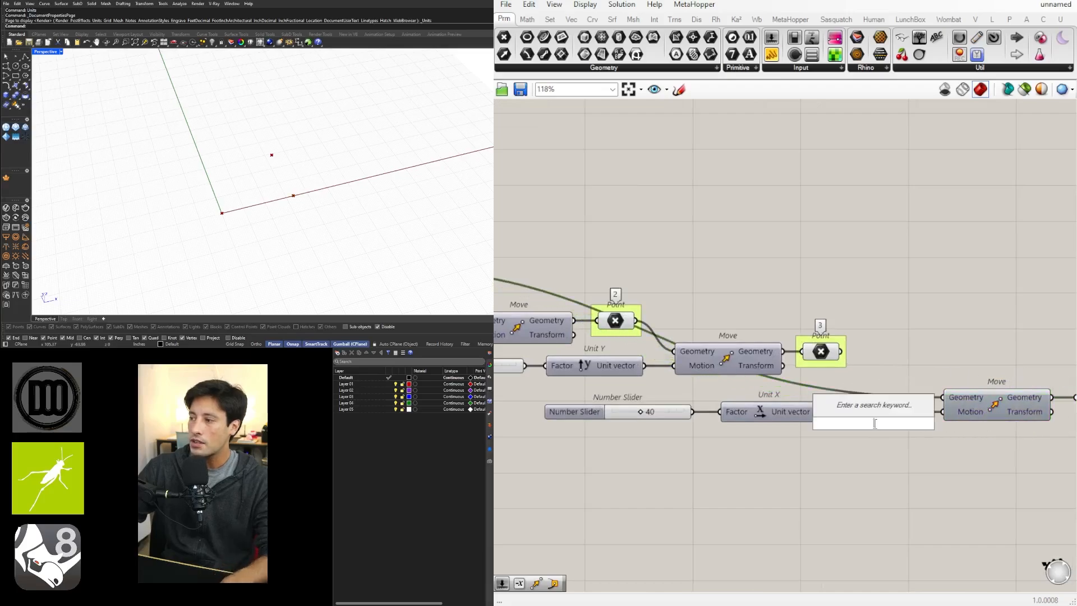
pyautogui.write('neg')
pyautogui.press('Return')
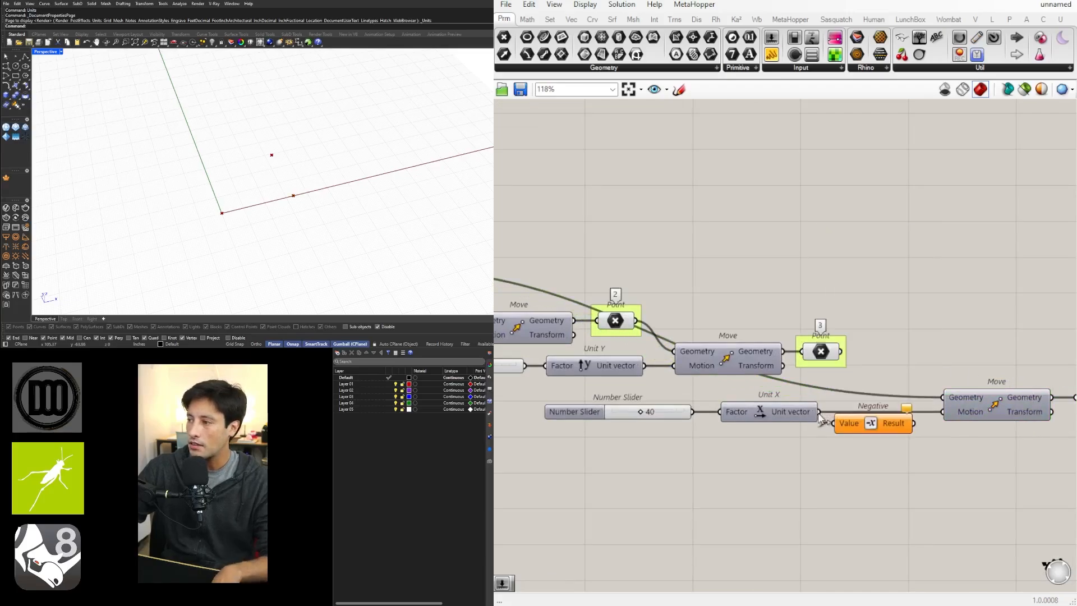
pyautogui.moveTo(880, 416); pyautogui.dragTo(882, 416)
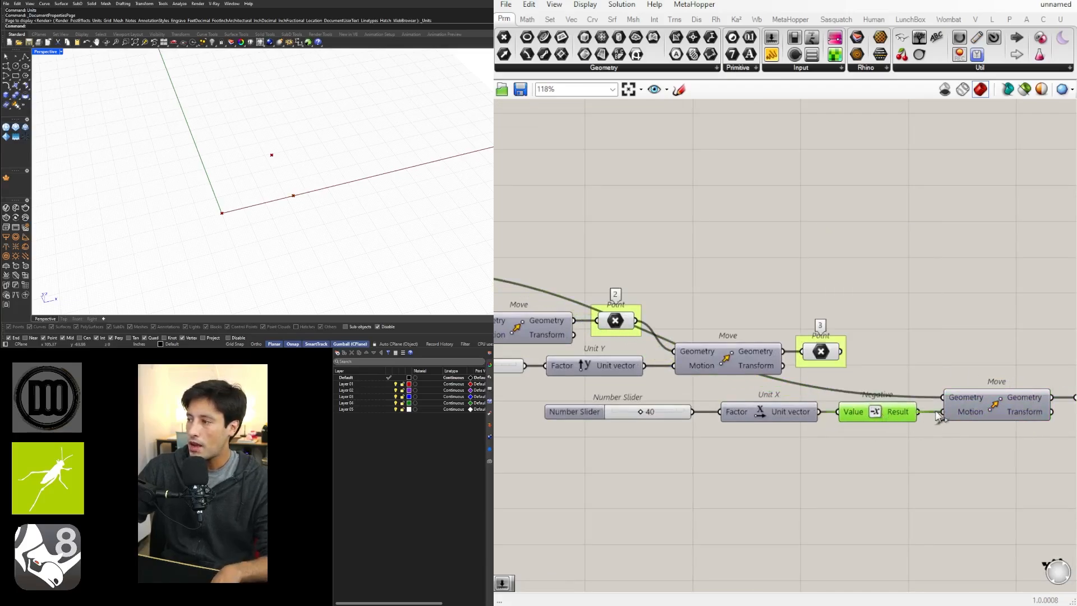
# Step: Connect point 3 to the third Move's Geometry input and set the copied chain's Number Slider to 10
pyautogui.scroll(-2, 939, 416)
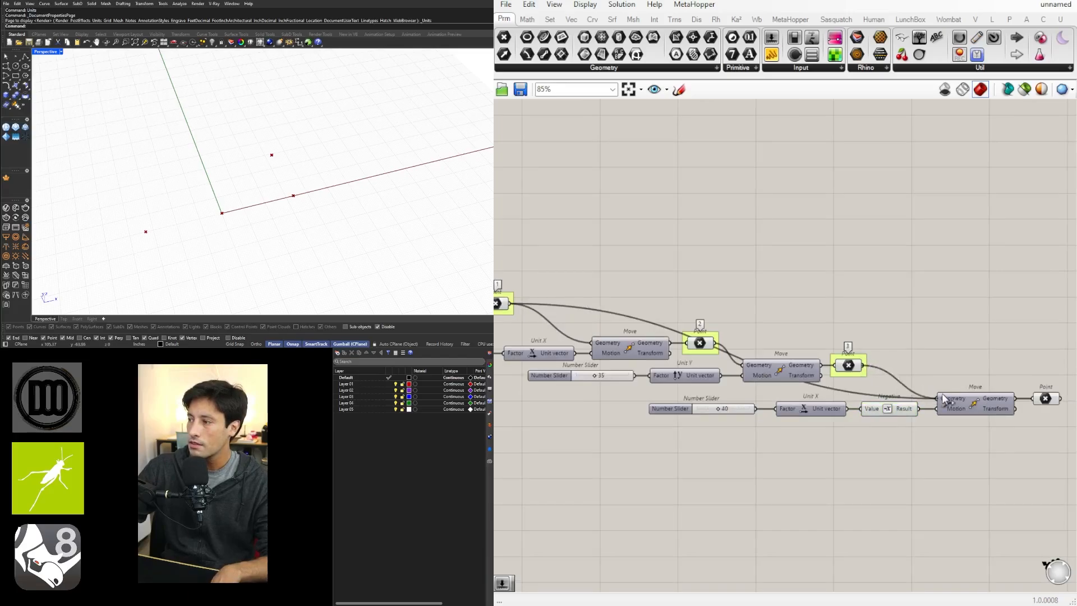
pyautogui.moveTo(942, 395); pyautogui.dragTo(944, 396)
pyautogui.moveTo(1036, 398); pyautogui.dragTo(971, 397, button='right')
pyautogui.scroll(5, 607, 432)
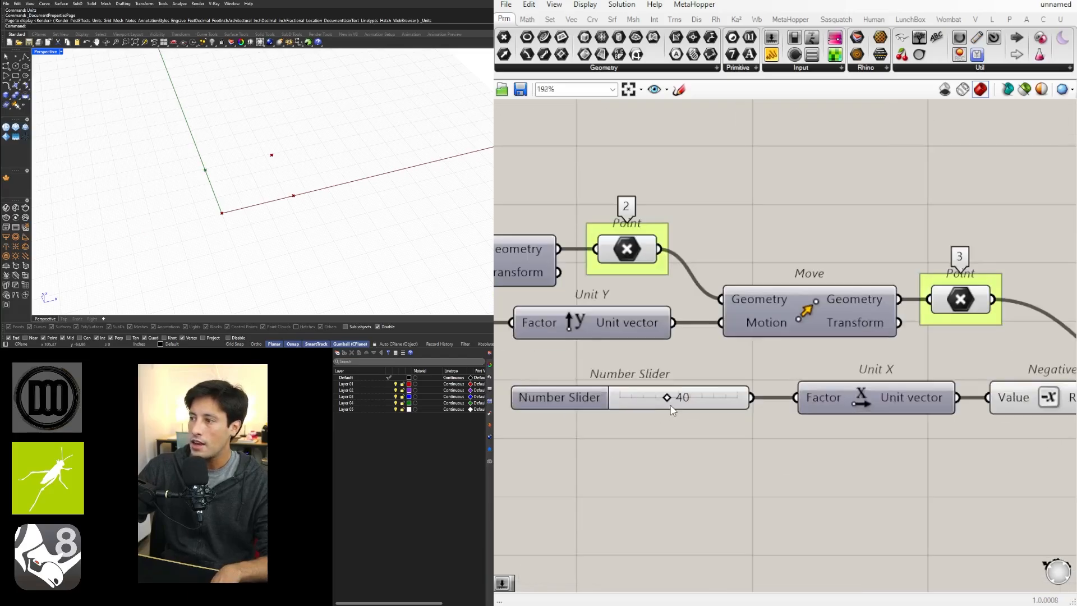
pyautogui.doubleClick(667, 407)
pyautogui.write('10')
pyautogui.press('Return')
# Step: Shift the whole copied chain of slider, Unit X, Negative, Move and Point slightly left beneath point 3
pyautogui.scroll(-3, 729, 483)
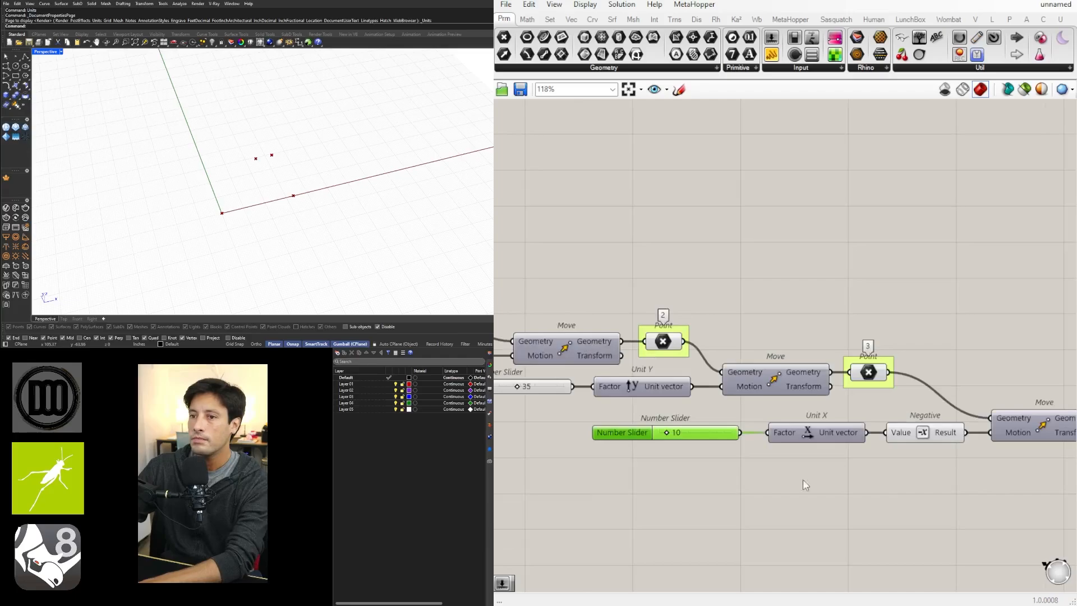
pyautogui.moveTo(919, 470); pyautogui.dragTo(743, 448, button='right')
pyautogui.scroll(-2, 925, 454)
pyautogui.moveTo(963, 469); pyautogui.dragTo(625, 419)
pyautogui.scroll(2, 768, 421)
pyautogui.moveTo(768, 427); pyautogui.dragTo(718, 427)
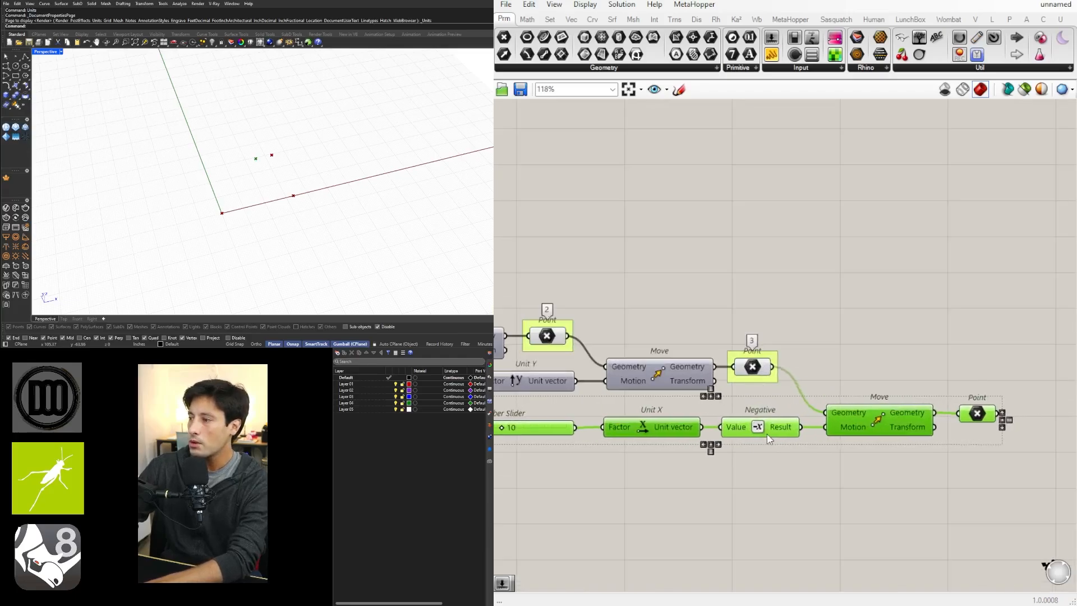
pyautogui.click(839, 446)
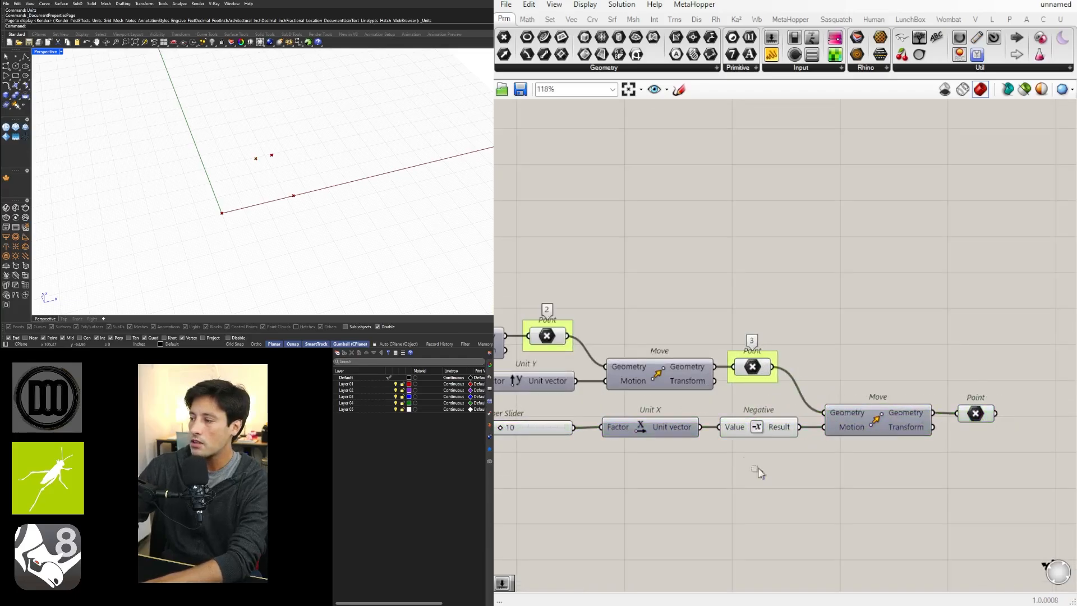
# Step: Turn off the Negative component's preview
pyautogui.moveTo(758, 468); pyautogui.dragTo(754, 429)
pyautogui.middleClick(760, 394)
pyautogui.click(802, 356)
# Step: Group the Point parameter after the third Move and label the group 4
pyautogui.moveTo(948, 367); pyautogui.dragTo(857, 374, button='right')
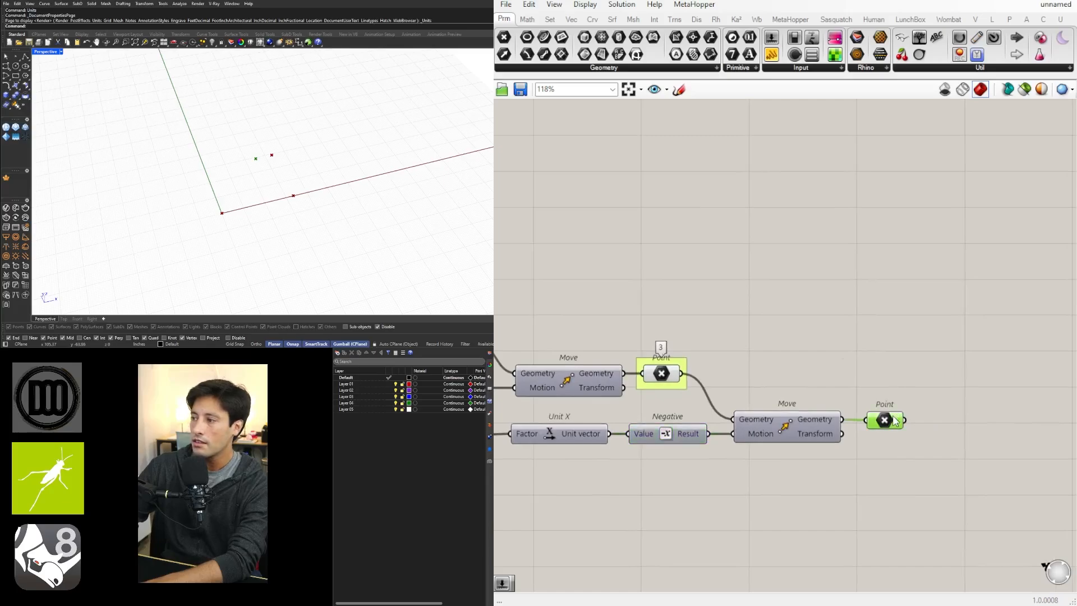
pyautogui.hotkey('ctrl', 'g')
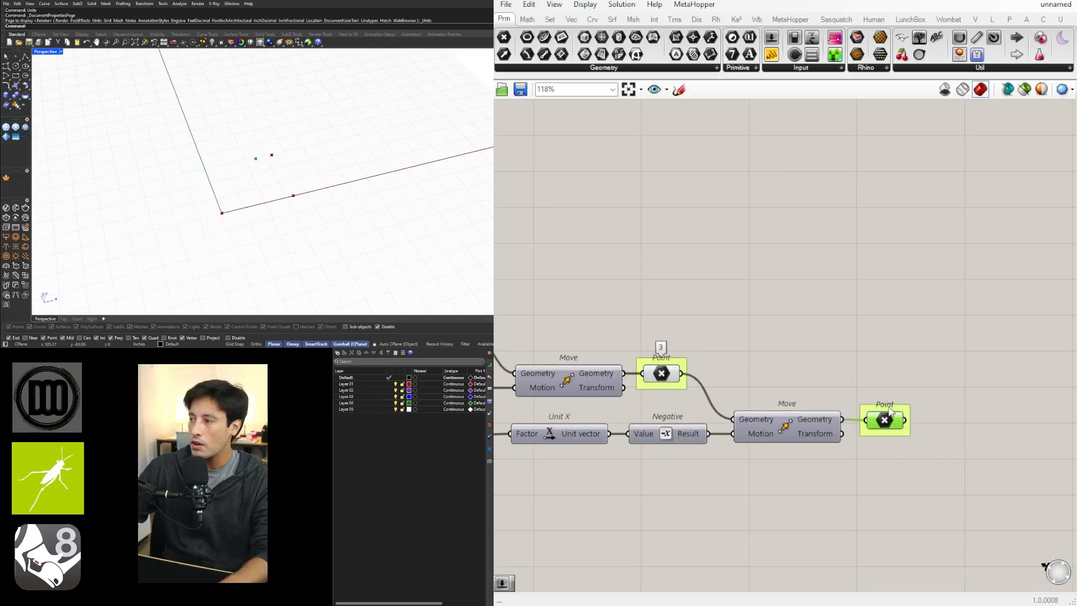
pyautogui.rightClick(889, 410)
pyautogui.click(920, 335)
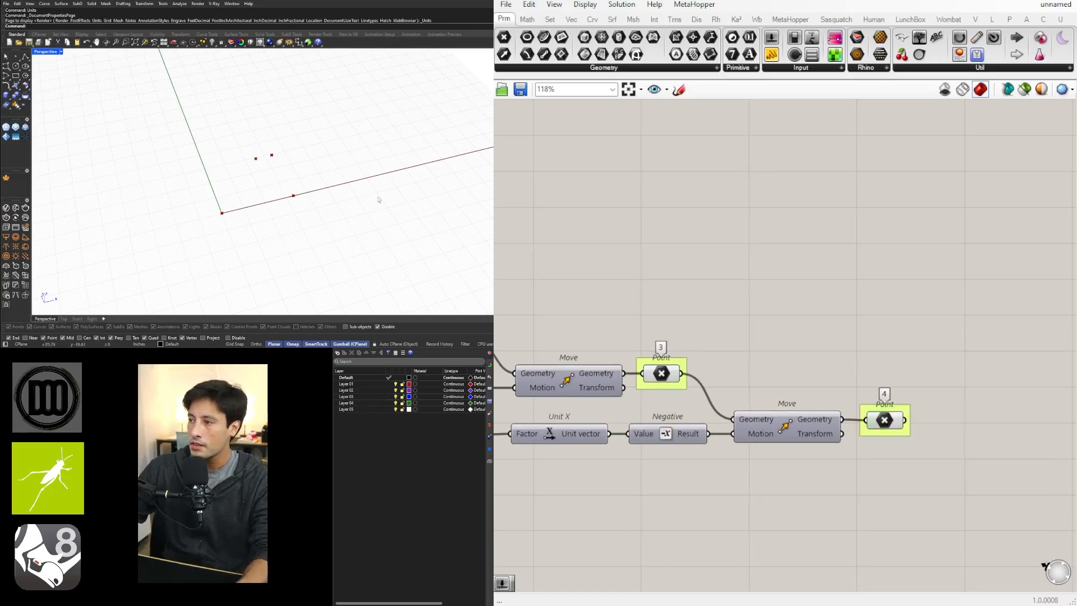
# Step: Examine the R70 and R90 arcs and the surrounding horizontal and vertical dimensions in the moulding drawing
pyautogui.scroll(-5, 664, 294)
pyautogui.moveTo(664, 294); pyautogui.dragTo(948, 364, button='right')
pyautogui.scroll(5, 718, 306)
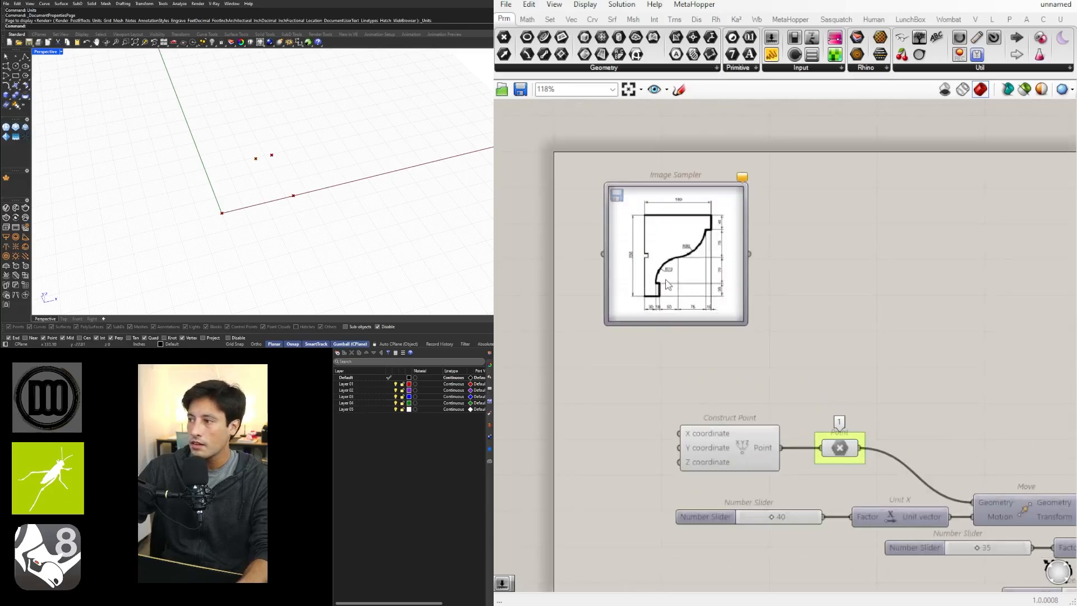
pyautogui.scroll(4, 668, 286)
pyautogui.moveTo(668, 286); pyautogui.dragTo(689, 330, button='right')
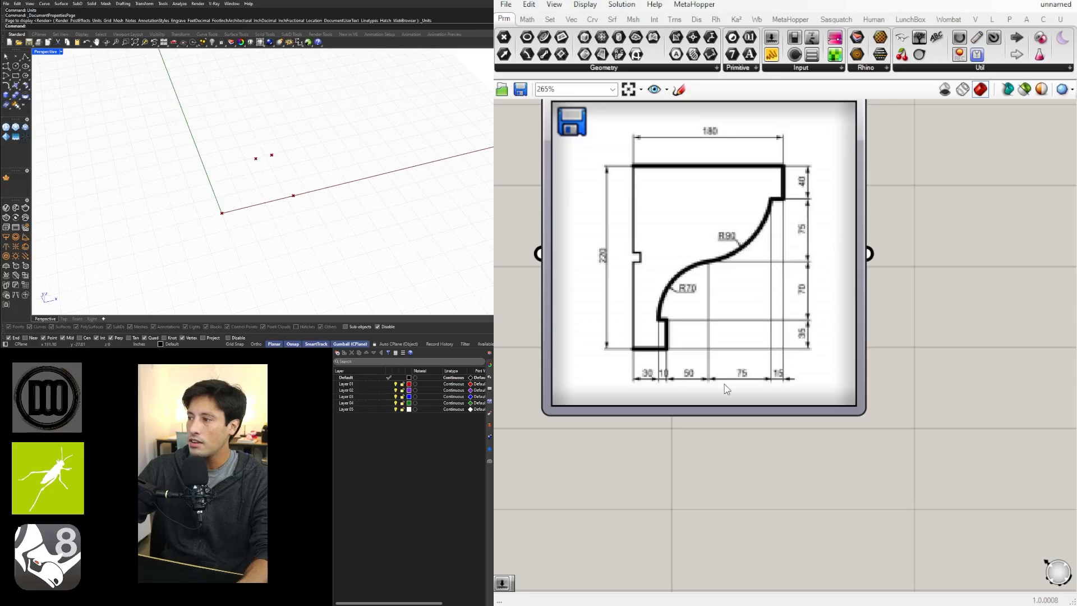
pyautogui.scroll(-5, 768, 384)
pyautogui.moveTo(838, 372); pyautogui.dragTo(873, 305, button='right')
pyautogui.scroll(5, 667, 288)
pyautogui.scroll(3, 744, 287)
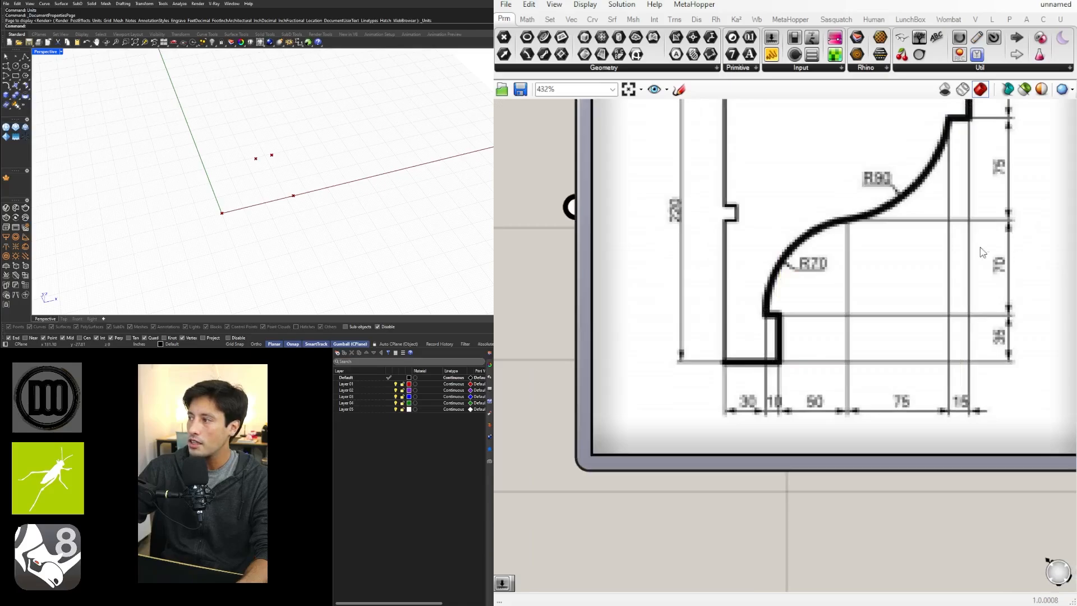
pyautogui.scroll(-8, 983, 252)
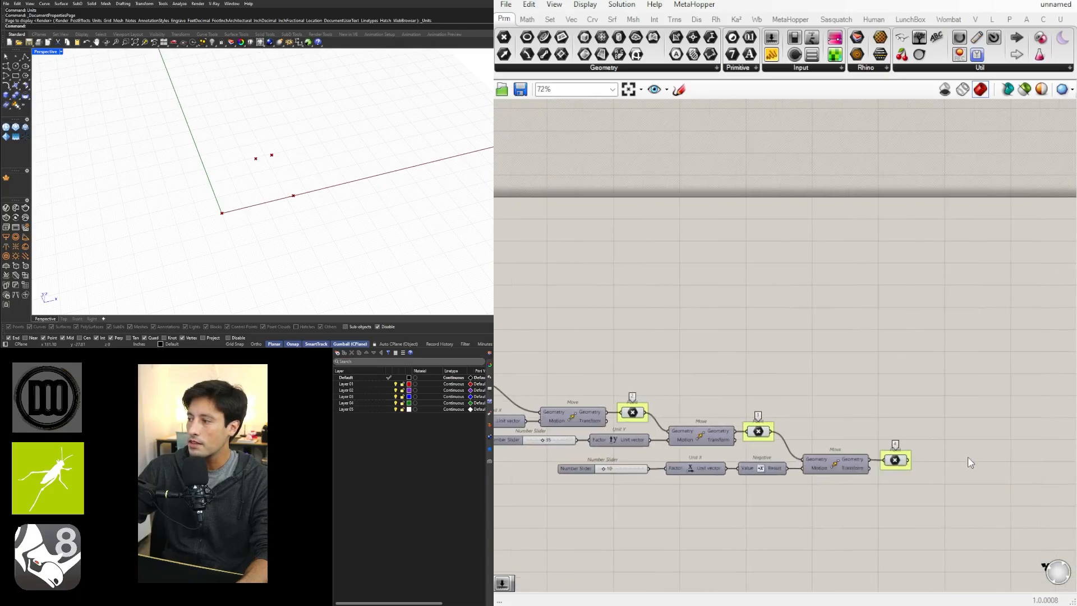
pyautogui.doubleClick(968, 457)
pyautogui.write('move')
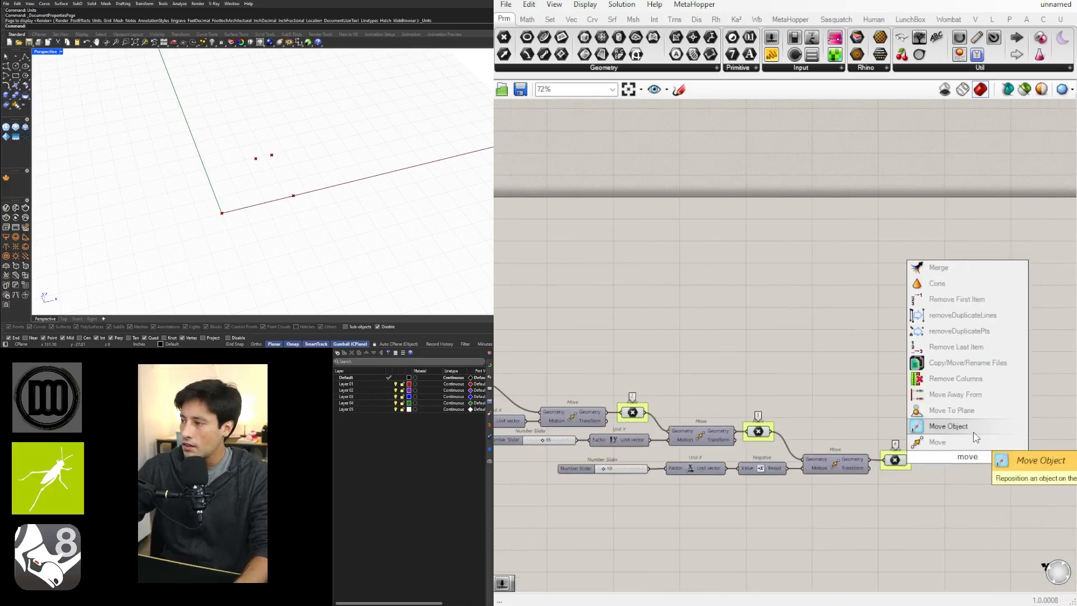
pyautogui.press('Escape')
# Step: Duplicate the slider, Unit Y, Move and Point chain of point 3 and place the copy after point 4
pyautogui.moveTo(778, 514); pyautogui.dragTo(845, 421, button='right')
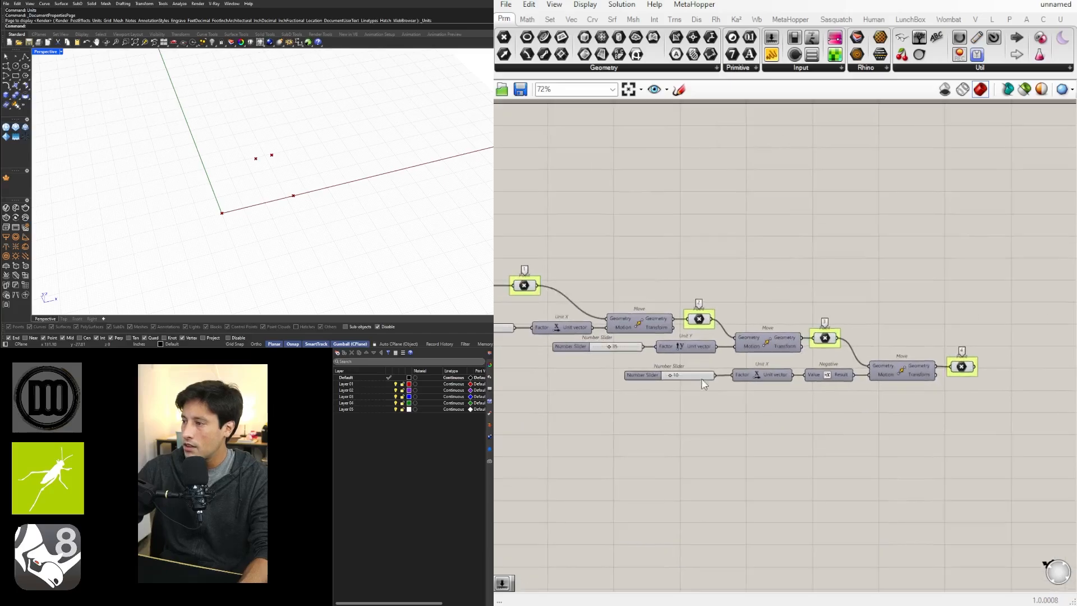
pyautogui.moveTo(829, 348); pyautogui.dragTo(768, 337)
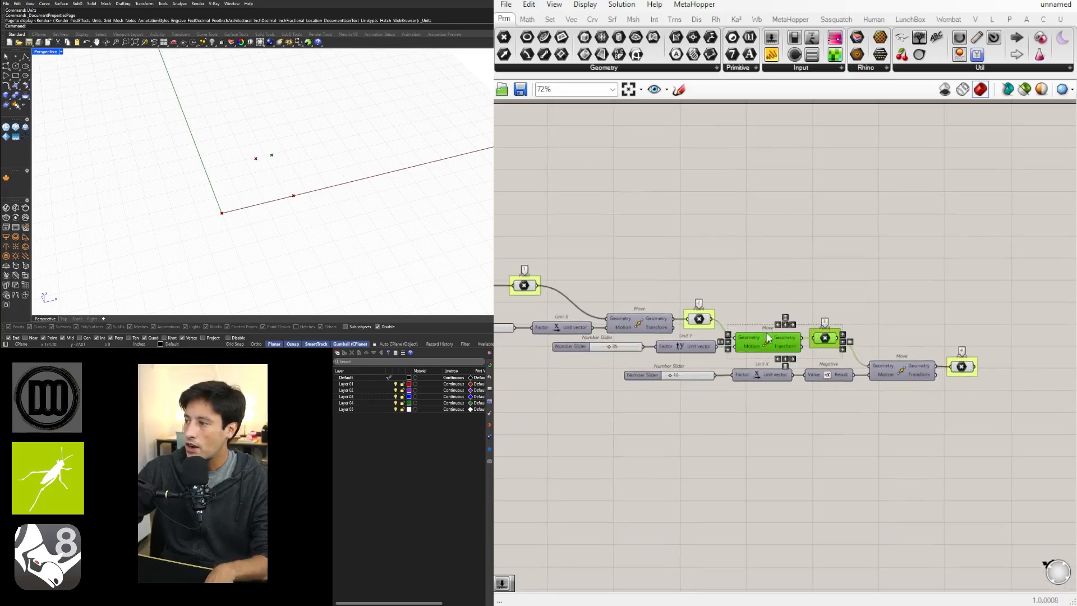
pyautogui.keyDown('shift'); pyautogui.click(701, 348); pyautogui.keyUp('shift')
pyautogui.keyDown('shift'); pyautogui.click(622, 346); pyautogui.keyUp('shift')
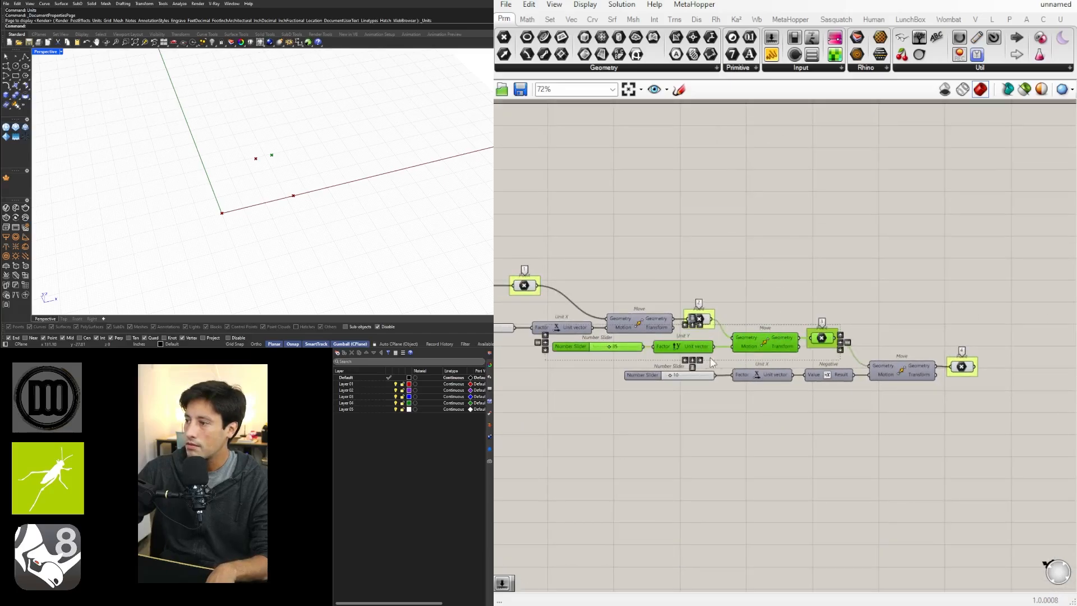
pyautogui.scroll(-2, 620, 359)
pyautogui.keyDown('alt'); pyautogui.moveTo(725, 354); pyautogui.dragTo(903, 392); pyautogui.keyUp('alt')
pyautogui.click(906, 358)
# Step: Connect point 4 to the Geometry input of the copied Move, replacing the wire from point 2
pyautogui.scroll(4, 645, 361)
pyautogui.moveTo(646, 361); pyautogui.dragTo(993, 388, button='right')
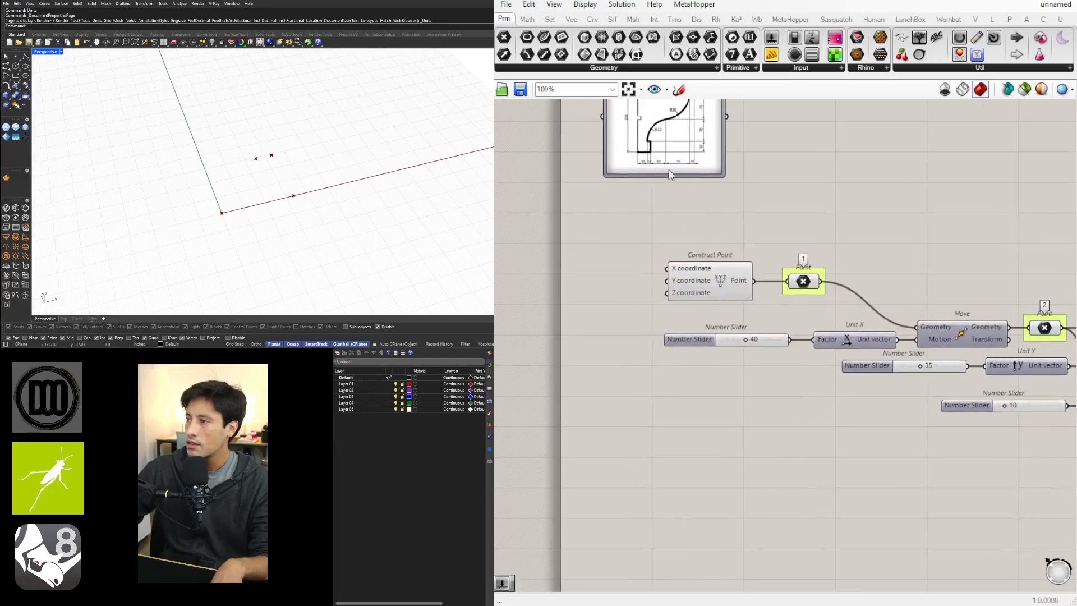
pyautogui.scroll(4, 648, 133)
pyautogui.moveTo(648, 132); pyautogui.dragTo(671, 222, button='right')
pyautogui.scroll(-5, 841, 282)
pyautogui.moveTo(908, 336); pyautogui.dragTo(550, 279, button='right')
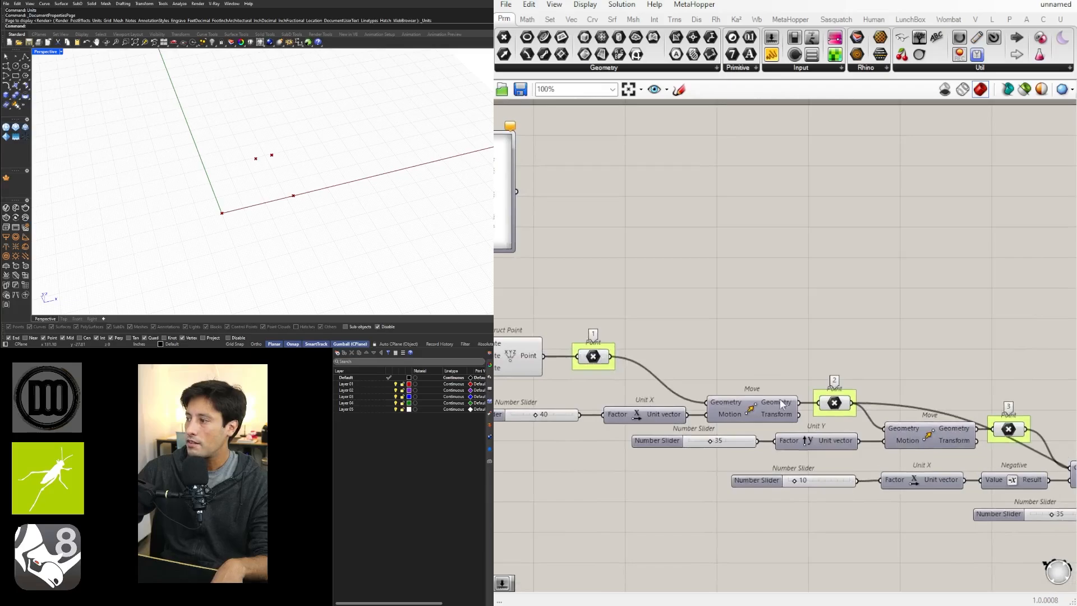
pyautogui.moveTo(786, 403); pyautogui.dragTo(519, 348, button='right')
pyautogui.moveTo(936, 409); pyautogui.dragTo(788, 361, button='right')
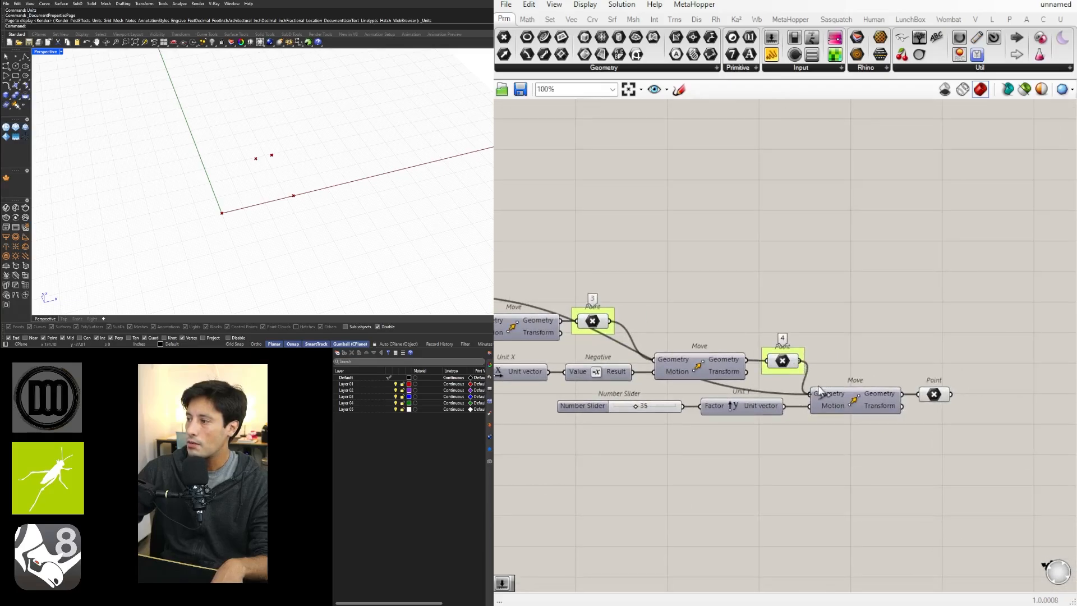
pyautogui.moveTo(817, 385); pyautogui.dragTo(810, 393)
# Step: Set the number slider feeding the copied Unit Y vector after point 4 to 70
pyautogui.scroll(2, 671, 402)
pyautogui.doubleClick(644, 411)
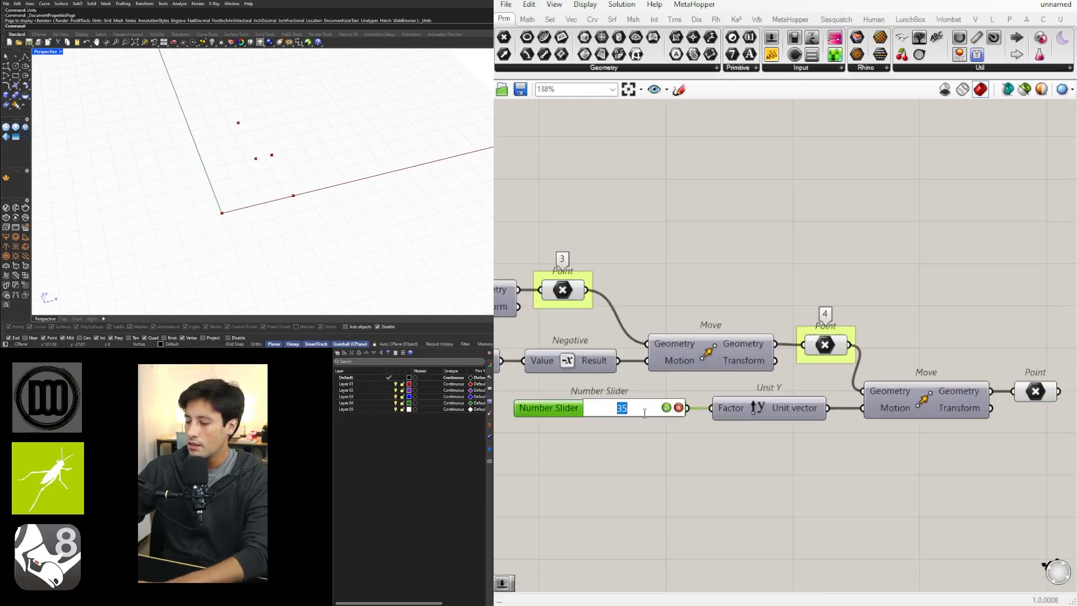
pyautogui.write('70')
pyautogui.press('Return')
pyautogui.scroll(-3, 582, 462)
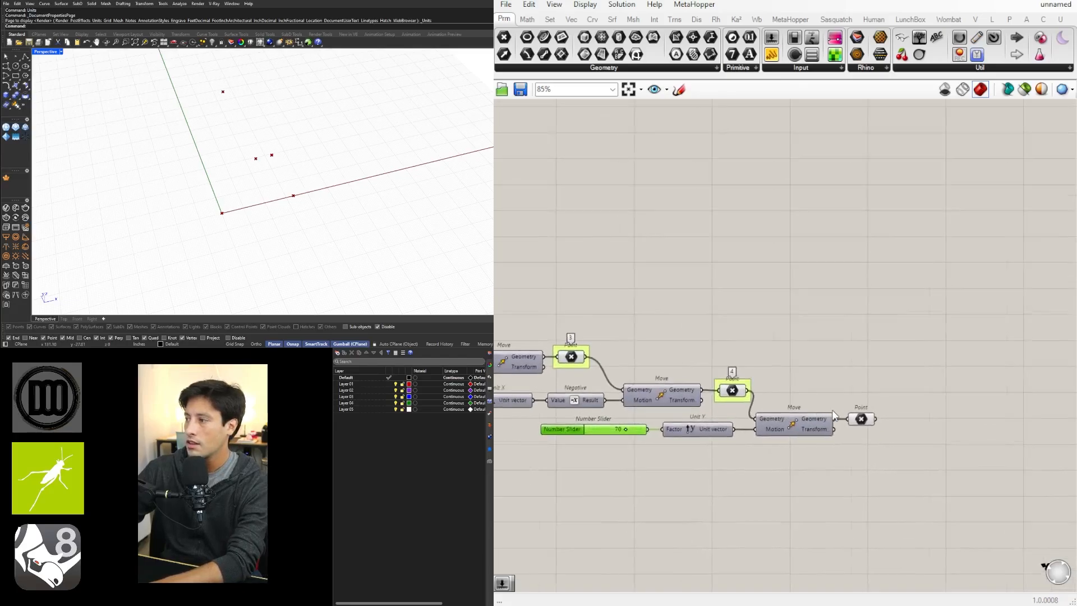
# Step: Shift the new Point parameter slightly right, group it and label the group 5
pyautogui.scroll(2, 834, 414)
pyautogui.moveTo(876, 425); pyautogui.dragTo(891, 425)
pyautogui.moveTo(658, 471); pyautogui.dragTo(597, 462, button='right')
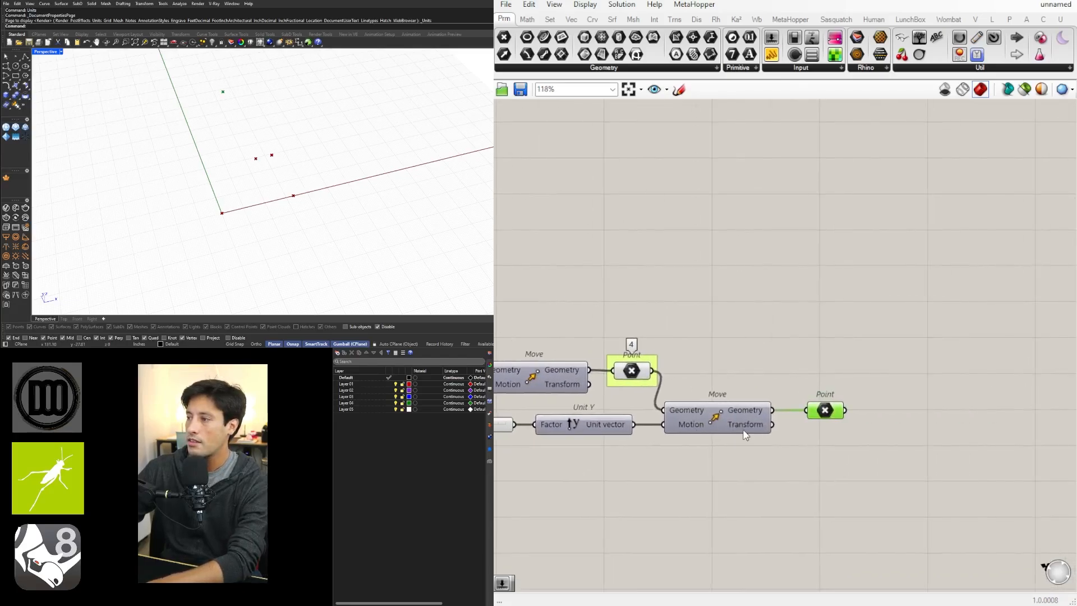
pyautogui.hotkey('ctrl', 'g')
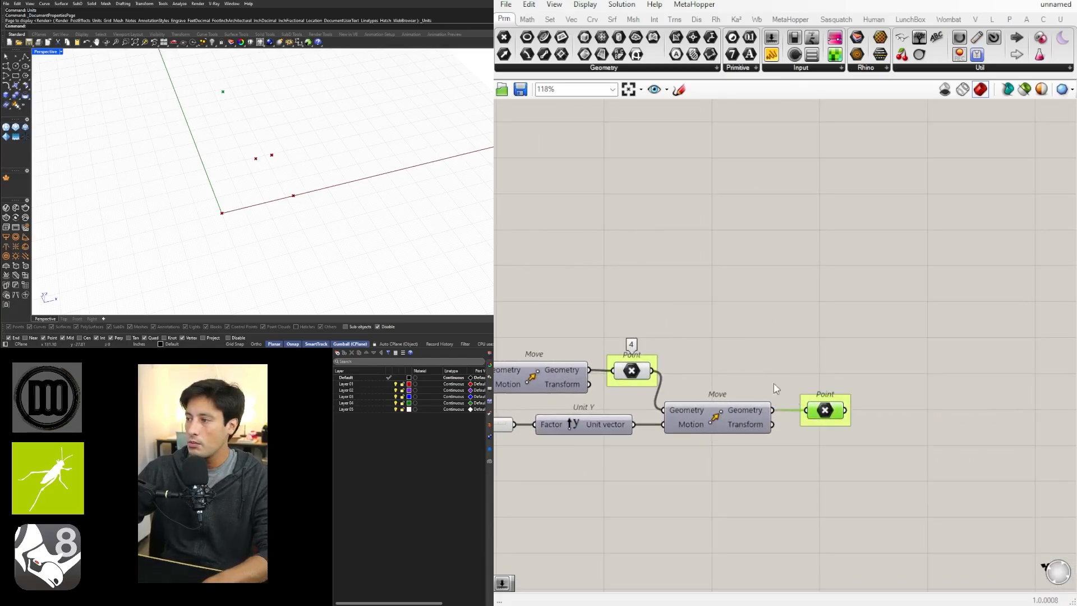
pyautogui.rightClick(823, 397)
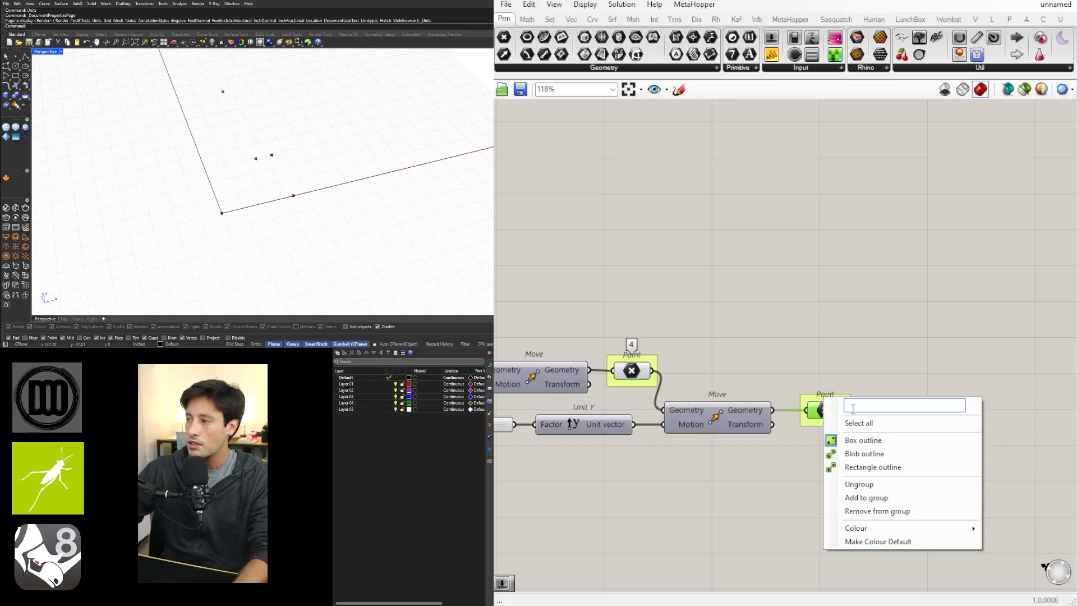
pyautogui.click(841, 347)
# Step: Duplicate the slider, Unit X, Move and Point chain of point 2 and place the copy beneath point 5
pyautogui.scroll(-5, 557, 277)
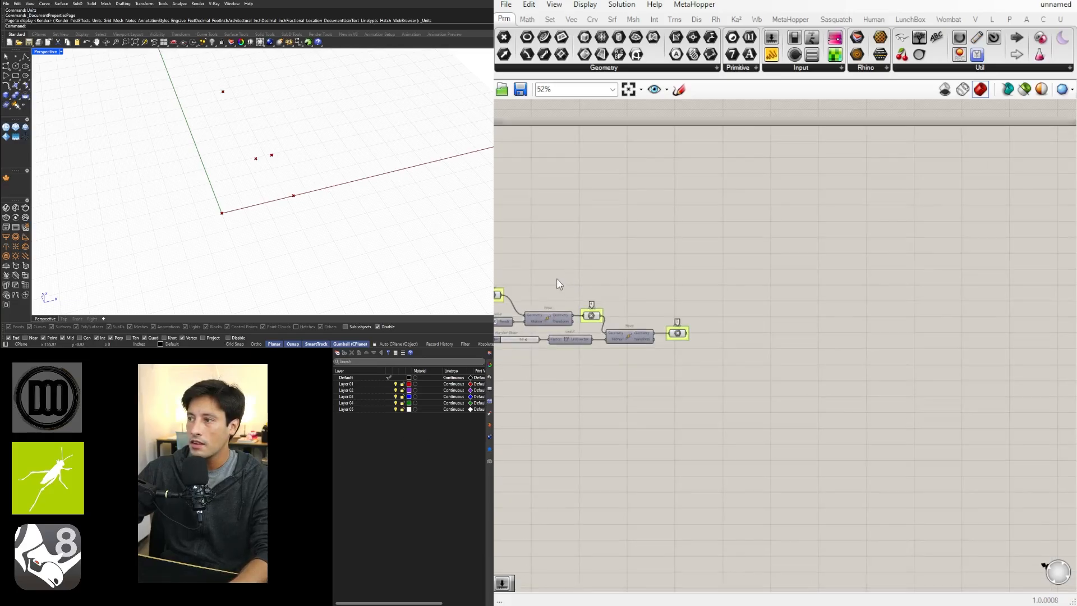
pyautogui.moveTo(556, 278); pyautogui.dragTo(818, 355, button='right')
pyautogui.scroll(8, 720, 280)
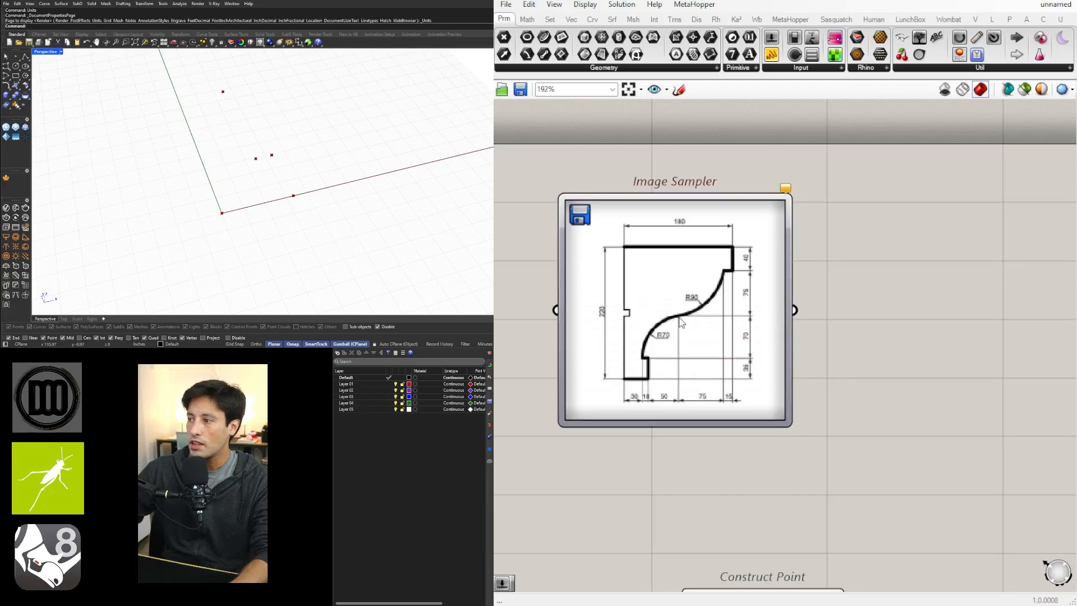
pyautogui.scroll(-5, 842, 336)
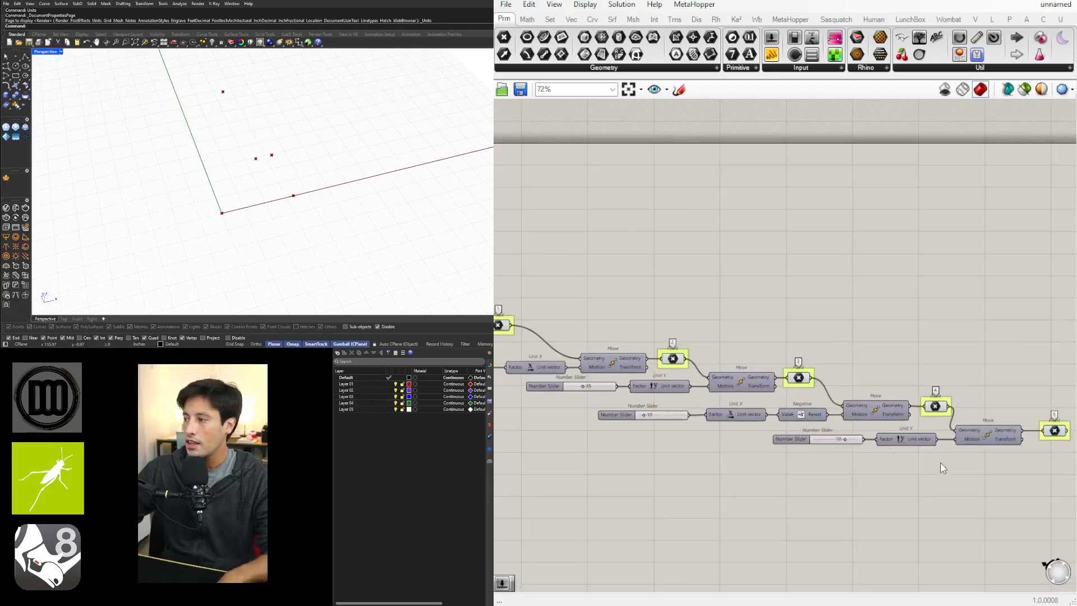
pyautogui.keyDown('shift'); pyautogui.click(887, 415); pyautogui.keyUp('shift')
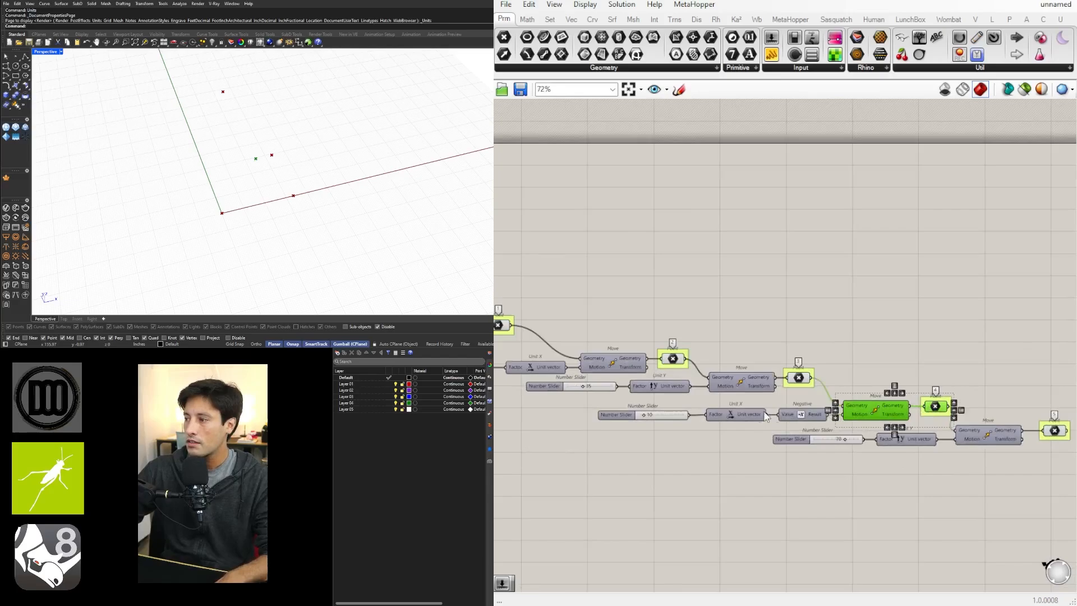
pyautogui.moveTo(753, 350); pyautogui.dragTo(889, 346, button='right')
pyautogui.moveTo(841, 332); pyautogui.dragTo(683, 365)
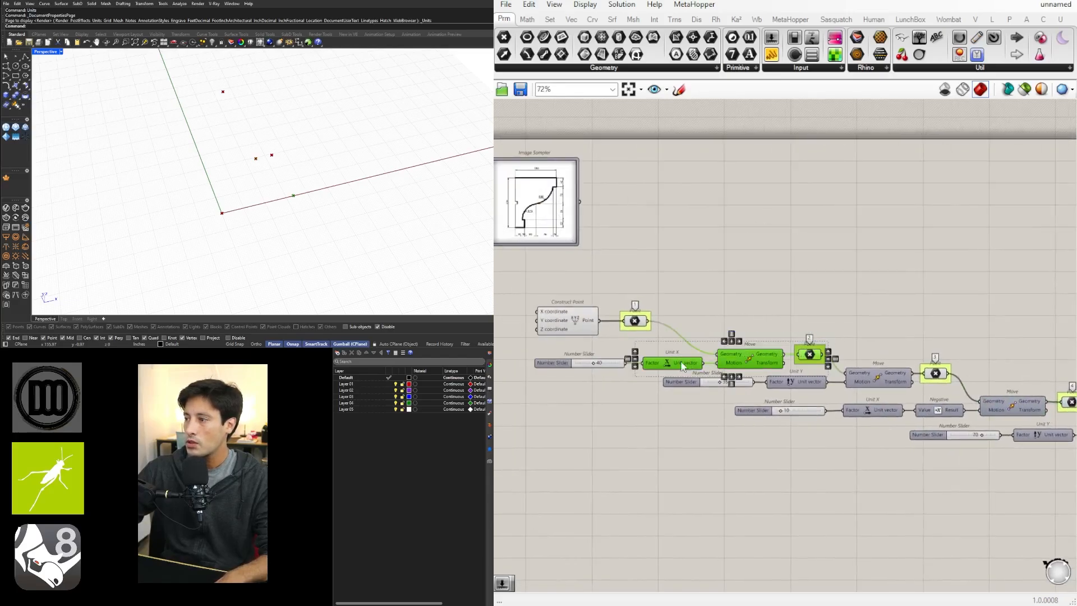
pyautogui.keyDown('shift'); pyautogui.moveTo(577, 367); pyautogui.dragTo(574, 367); pyautogui.keyUp('shift')
pyautogui.scroll(-3, 623, 366)
pyautogui.moveTo(687, 360); pyautogui.dragTo(582, 349, button='right')
pyautogui.keyDown('alt'); pyautogui.moveTo(585, 348); pyautogui.dragTo(864, 414); pyautogui.keyUp('alt')
# Step: Connect point 5 to the copied Move's Geometry input and shift the copied chain slightly right
pyautogui.scroll(4, 880, 398)
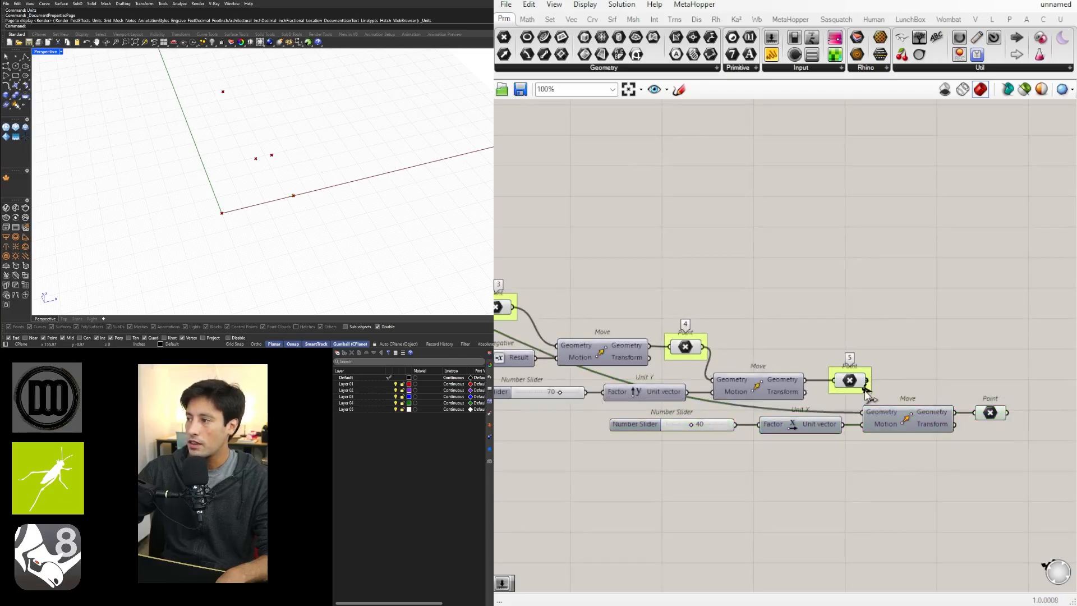
pyautogui.moveTo(864, 407); pyautogui.dragTo(864, 411)
pyautogui.moveTo(1059, 453); pyautogui.dragTo(606, 407)
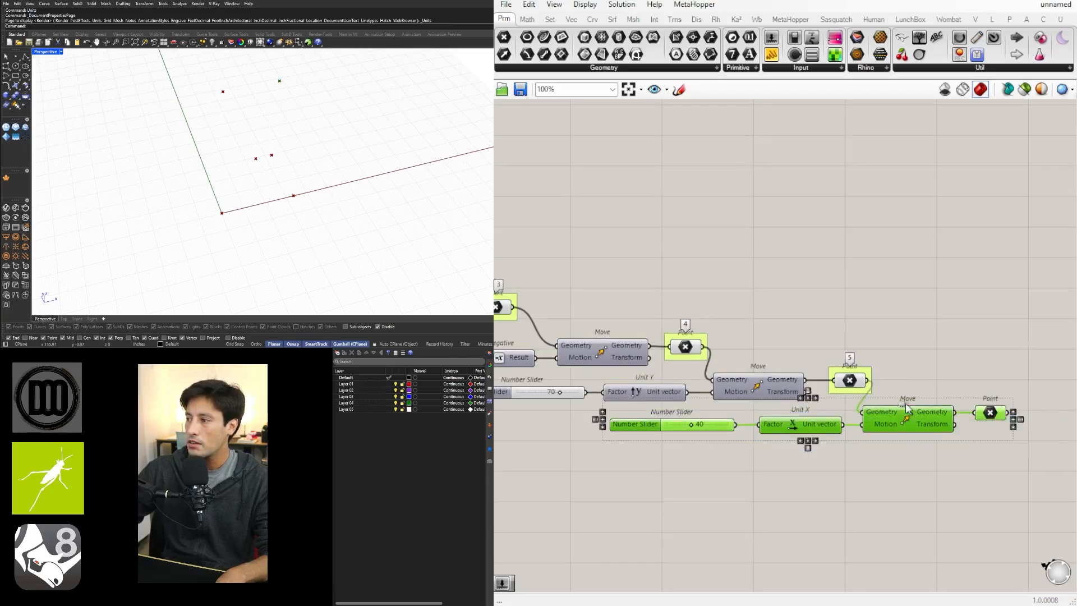
pyautogui.click(904, 400)
pyautogui.moveTo(1035, 488); pyautogui.dragTo(638, 421)
pyautogui.moveTo(1033, 449); pyautogui.dragTo(925, 394)
pyautogui.moveTo(1003, 476); pyautogui.dragTo(893, 393)
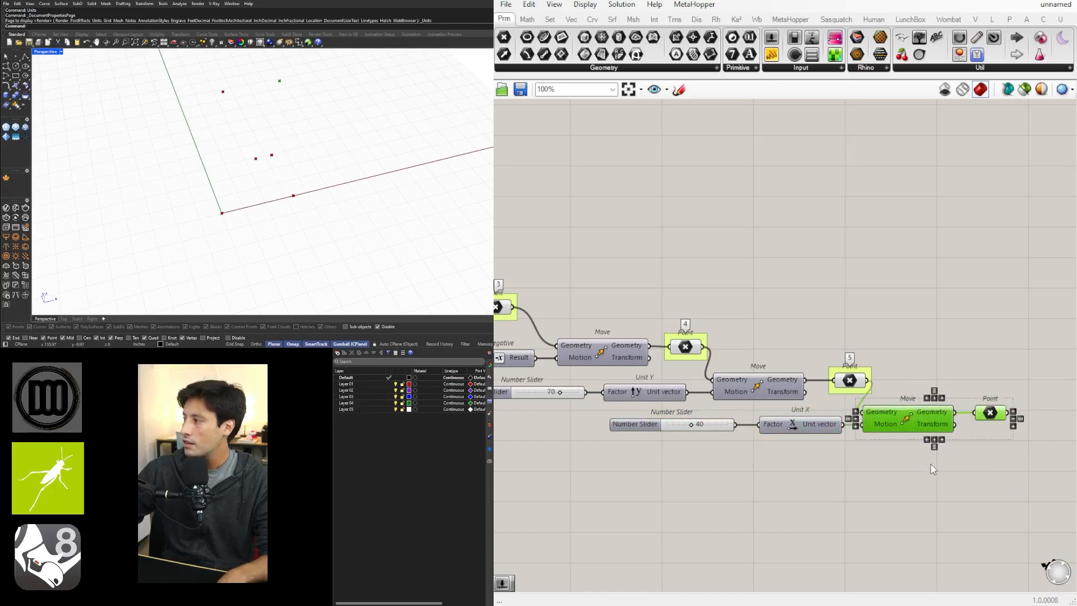
pyautogui.moveTo(917, 478); pyautogui.dragTo(667, 415)
pyautogui.moveTo(915, 425); pyautogui.dragTo(956, 416)
pyautogui.click(956, 381)
# Step: Set the number slider feeding the copied Unit X vector after point 5 to 50
pyautogui.scroll(3, 707, 420)
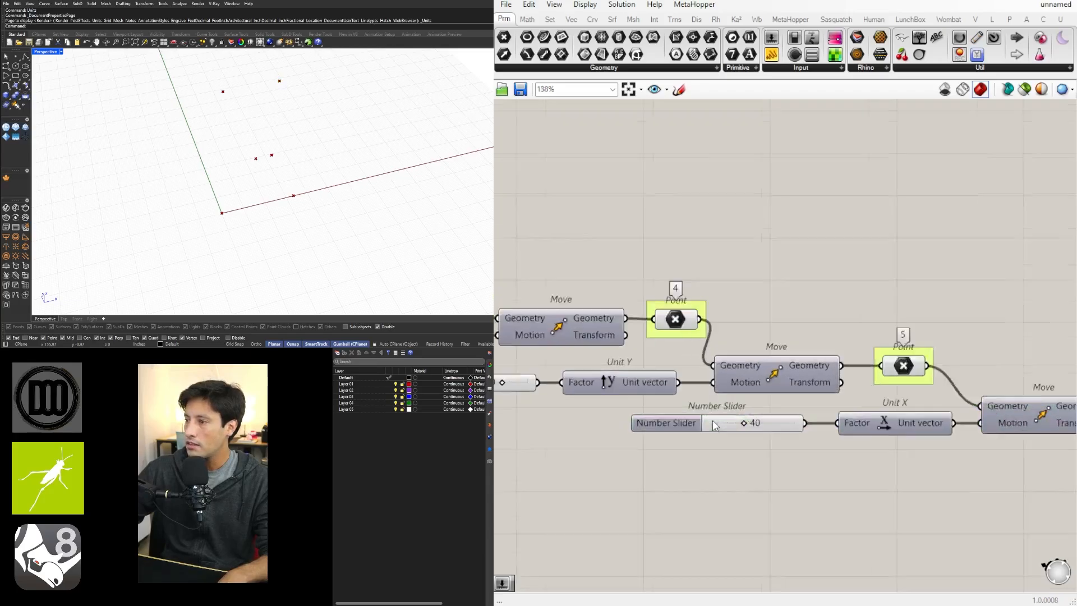
pyautogui.doubleClick(772, 424)
pyautogui.write('50')
pyautogui.press('Return')
pyautogui.scroll(-2, 840, 314)
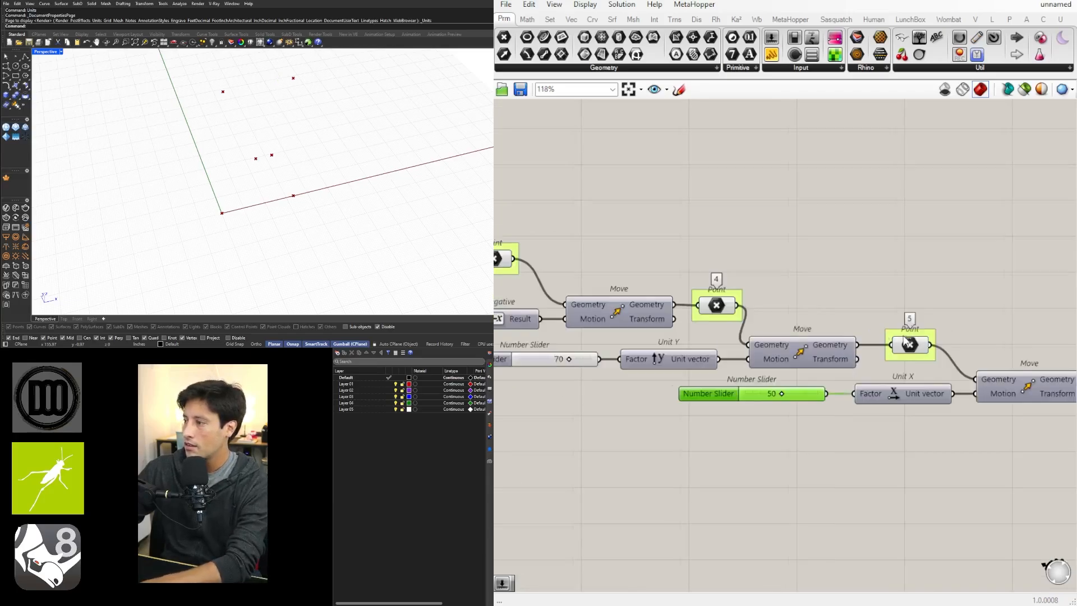
# Step: Group the Point parameter after point 5's Move and label the group 6
pyautogui.moveTo(970, 346); pyautogui.dragTo(755, 369, button='right')
pyautogui.click(908, 405)
pyautogui.scroll(-5, 306, 168)
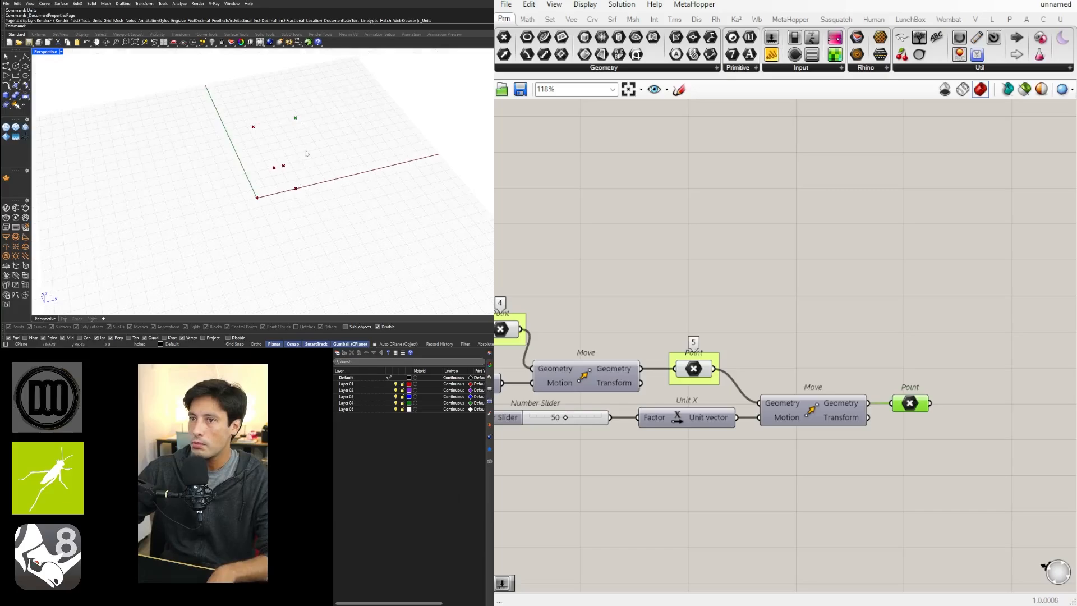
pyautogui.moveTo(322, 169); pyautogui.dragTo(298, 204, button='right')
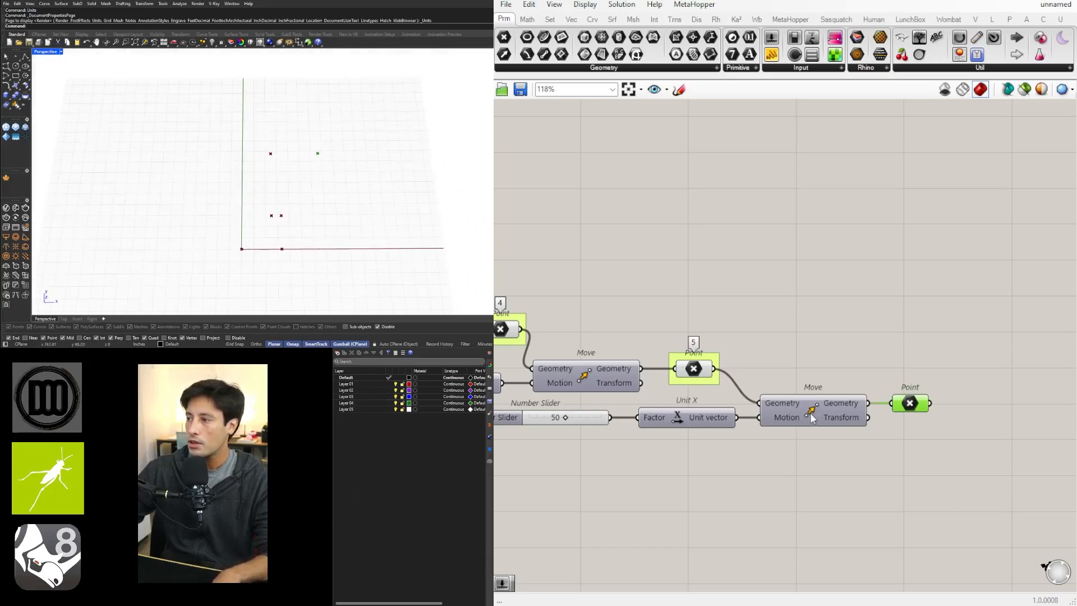
pyautogui.scroll(3, 901, 403)
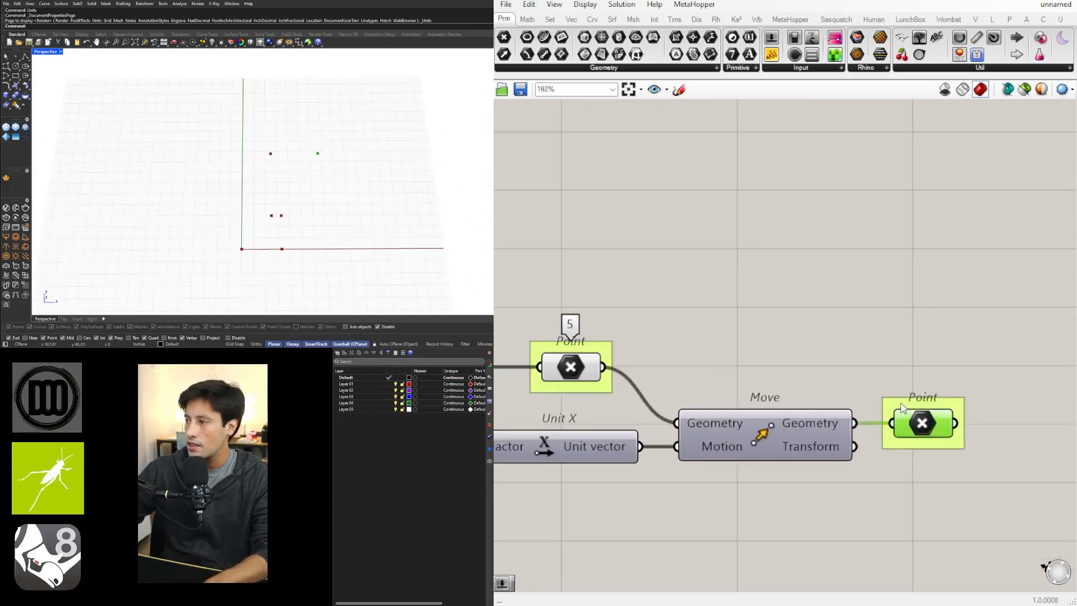
pyautogui.rightClick(901, 408)
pyautogui.write('6')
pyautogui.press('Return')
pyautogui.scroll(-4, 896, 398)
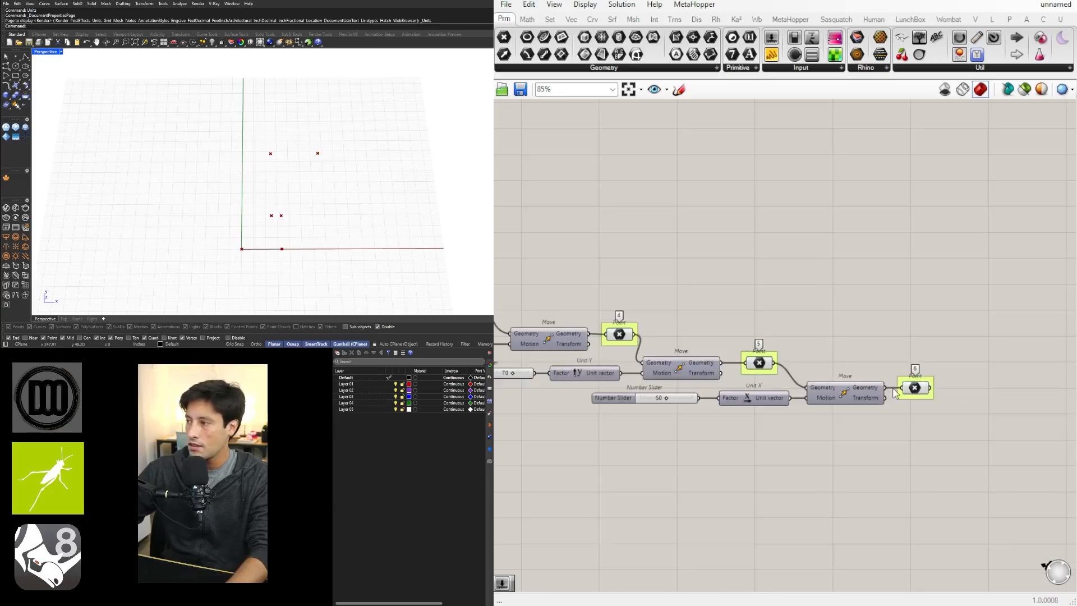
# Step: Examine the horizontal and vertical dimensions beside the R90 arc in the moulding drawing
pyautogui.moveTo(893, 390); pyautogui.dragTo(916, 417, button='right')
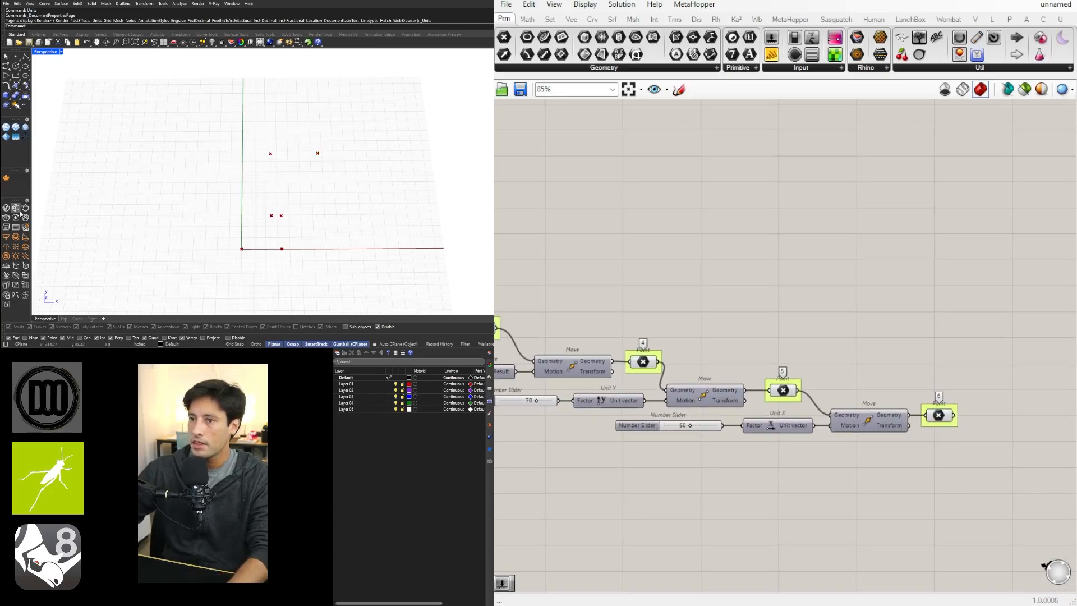
pyautogui.moveTo(533, 307); pyautogui.dragTo(742, 345, button='right')
pyautogui.scroll(6, 693, 271)
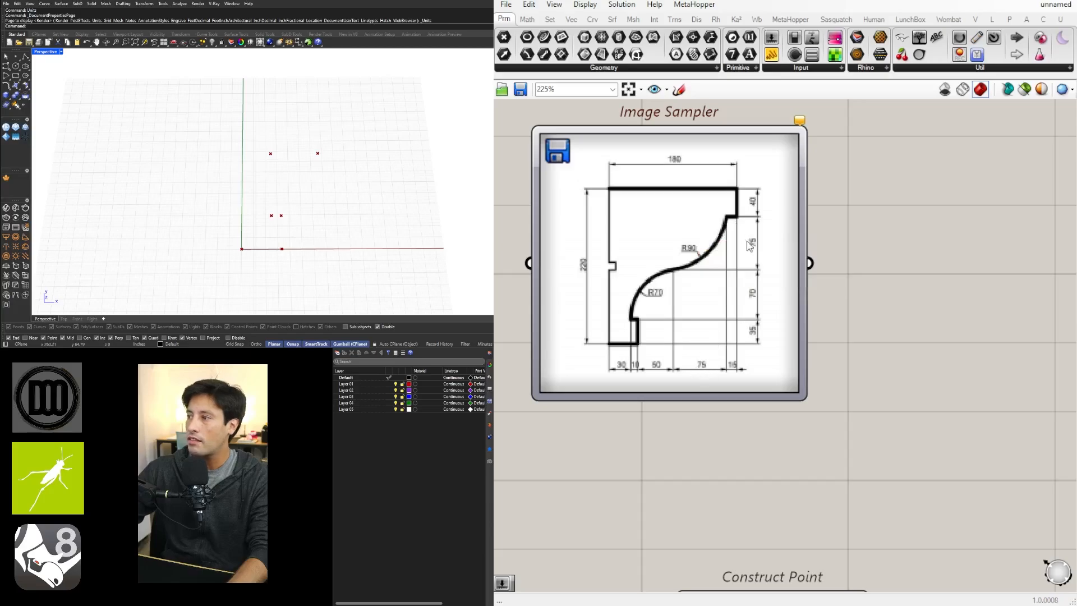
pyautogui.scroll(-5, 709, 359)
pyautogui.scroll(-2, 785, 343)
pyautogui.moveTo(794, 345); pyautogui.dragTo(641, 339, button='right')
pyautogui.scroll(4, 939, 445)
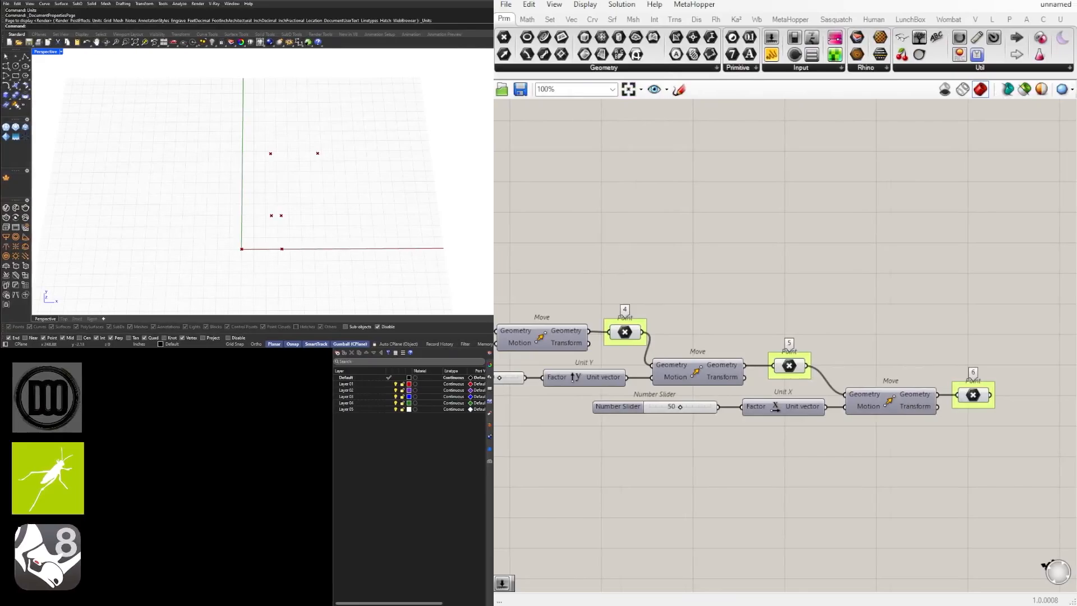
# Step: Duplicate the slider, Unit Y, Move and Point chain of point 5 and place the copy after point 6
pyautogui.moveTo(733, 398); pyautogui.dragTo(860, 418, button='right')
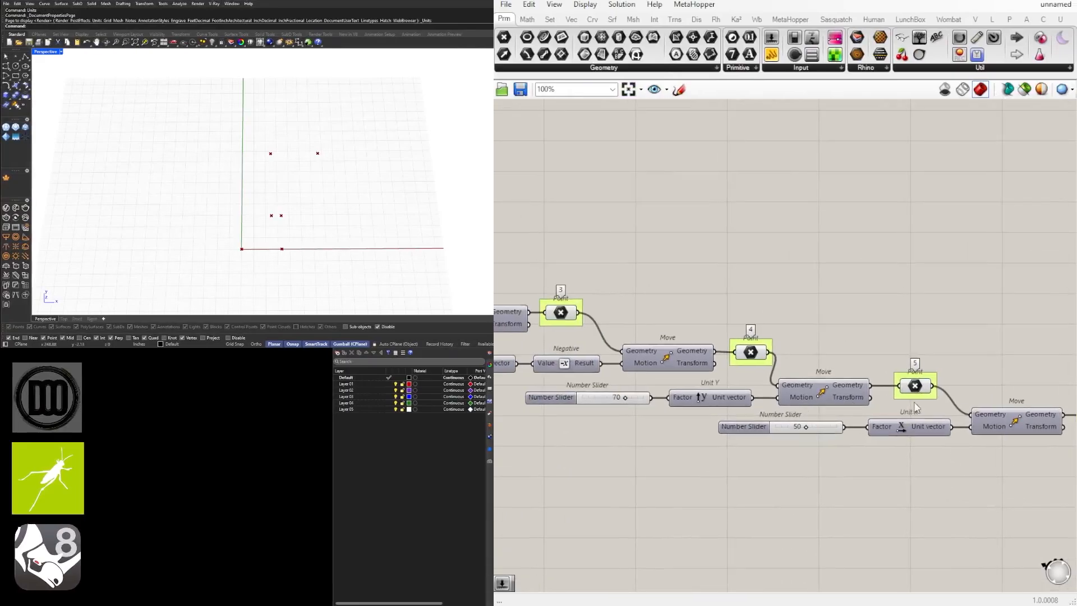
pyautogui.moveTo(942, 416); pyautogui.dragTo(519, 370)
pyautogui.scroll(-1, 1007, 398)
pyautogui.moveTo(1005, 398); pyautogui.dragTo(901, 372, button='right')
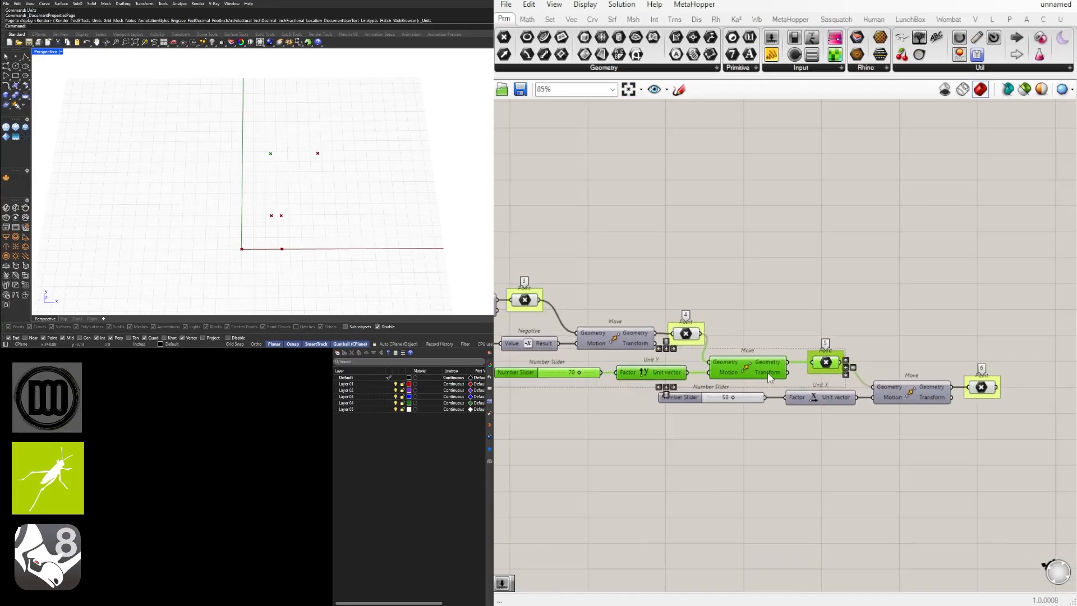
pyautogui.keyDown('alt'); pyautogui.moveTo(745, 366); pyautogui.dragTo(1061, 421); pyautogui.keyUp('alt')
pyautogui.moveTo(1054, 424); pyautogui.dragTo(841, 440, button='right')
# Step: Connect point 6 to the Geometry input of the newly copied Move
pyautogui.scroll(3, 842, 440)
pyautogui.moveTo(749, 383); pyautogui.dragTo(799, 433)
pyautogui.click(735, 537)
# Step: Set the number slider feeding the copied Unit Y vector after point 6 to 75
pyautogui.scroll(3, 574, 457)
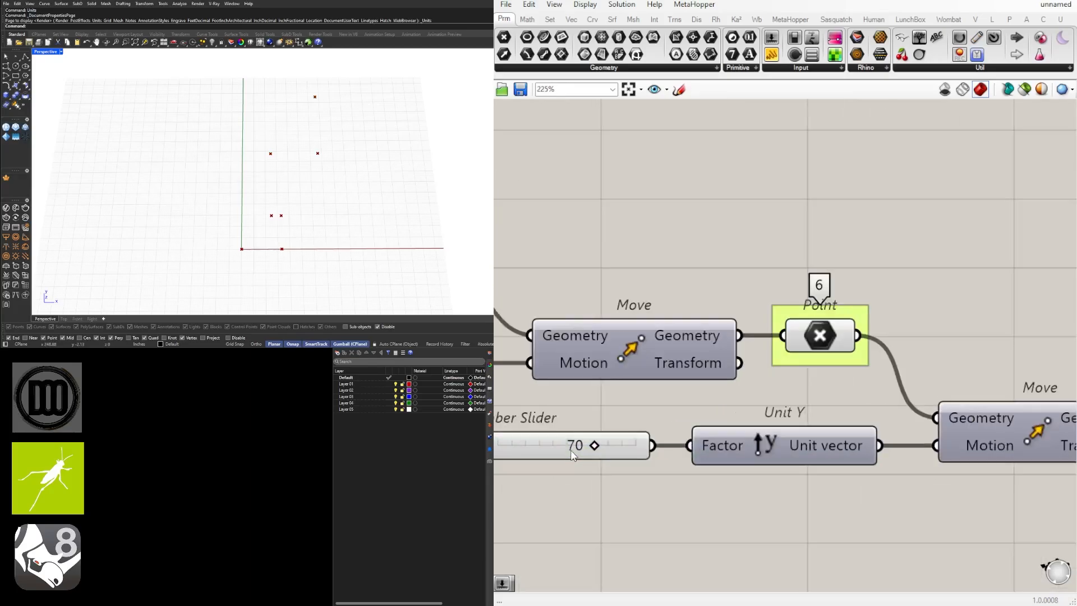
pyautogui.doubleClick(572, 450)
pyautogui.write('75')
pyautogui.press('Return')
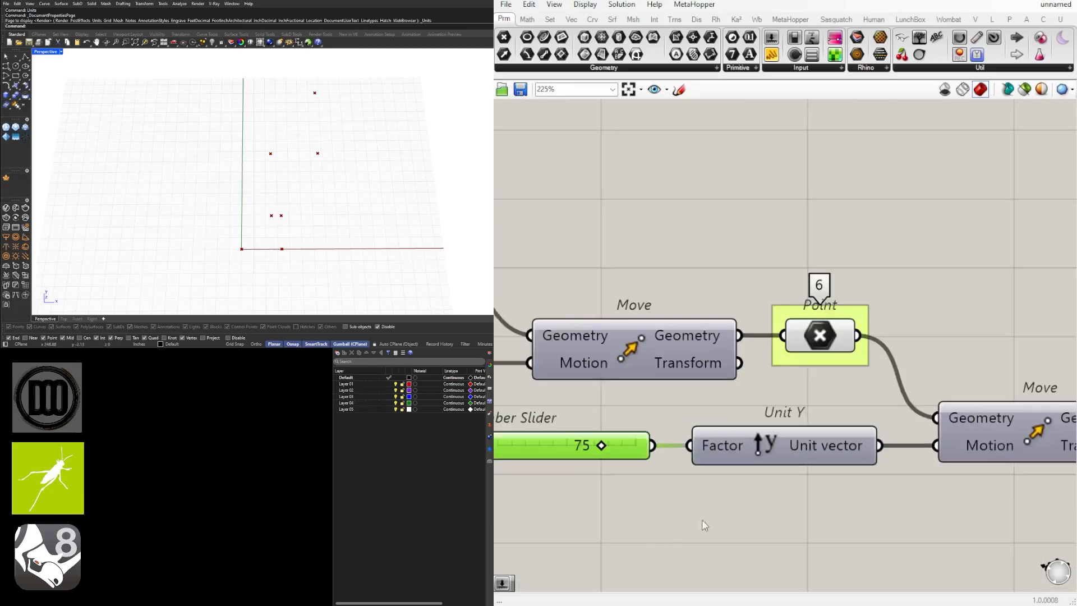
# Step: Group the Point that follows the Unit Y move of point 6 and label the group 7
pyautogui.scroll(-3, 832, 457)
pyautogui.click(830, 445)
pyautogui.scroll(-1, 831, 444)
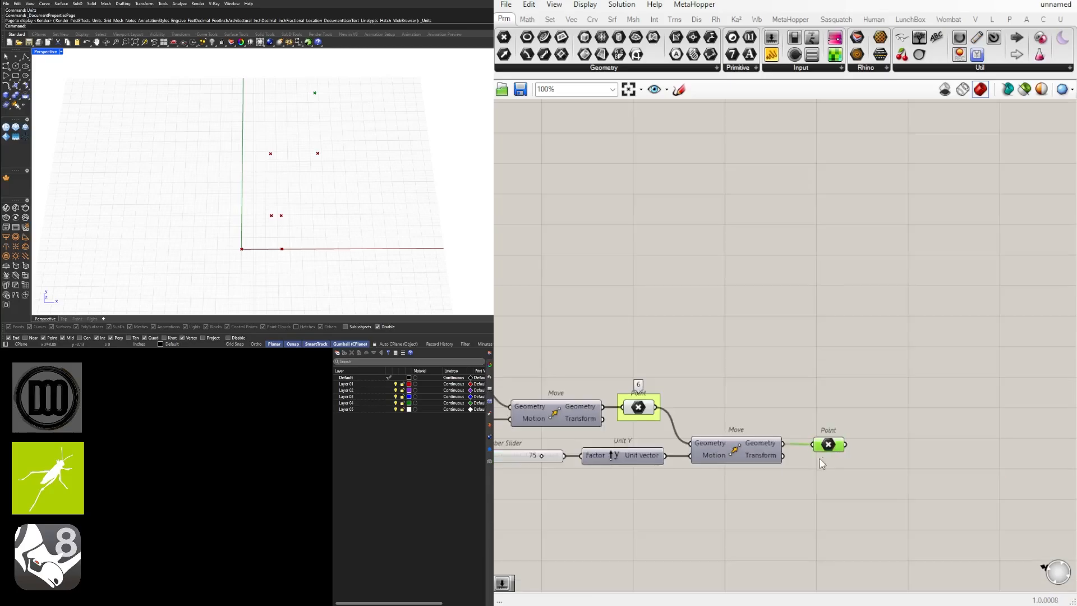
pyautogui.moveTo(815, 459); pyautogui.dragTo(867, 465, button='right')
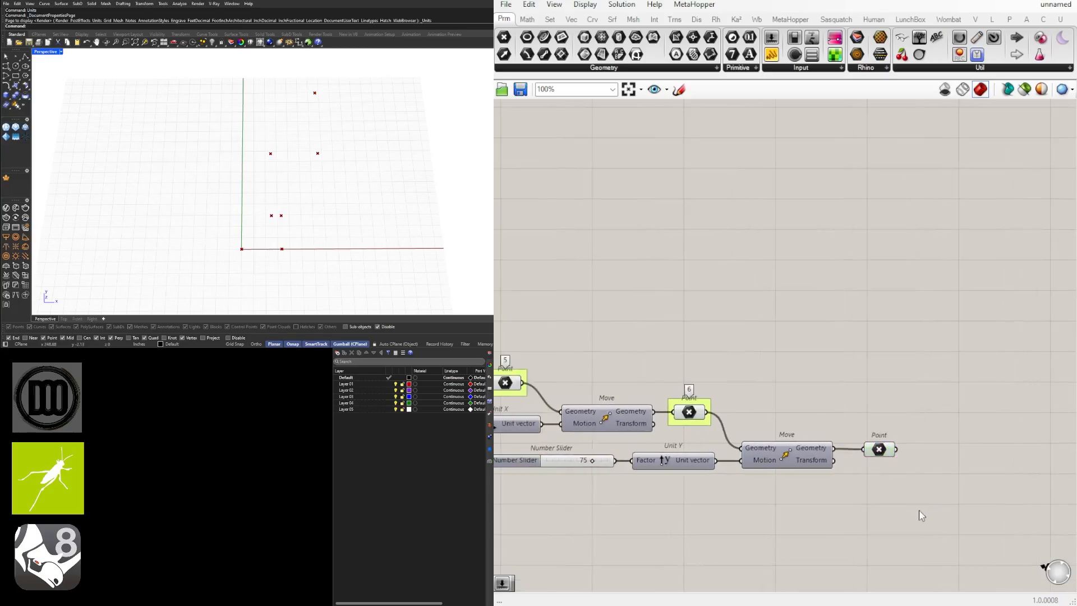
pyautogui.scroll(-1, 908, 510)
pyautogui.moveTo(711, 489); pyautogui.dragTo(806, 480, button='right')
pyautogui.moveTo(710, 431); pyautogui.dragTo(556, 436)
pyautogui.scroll(3, 1037, 447)
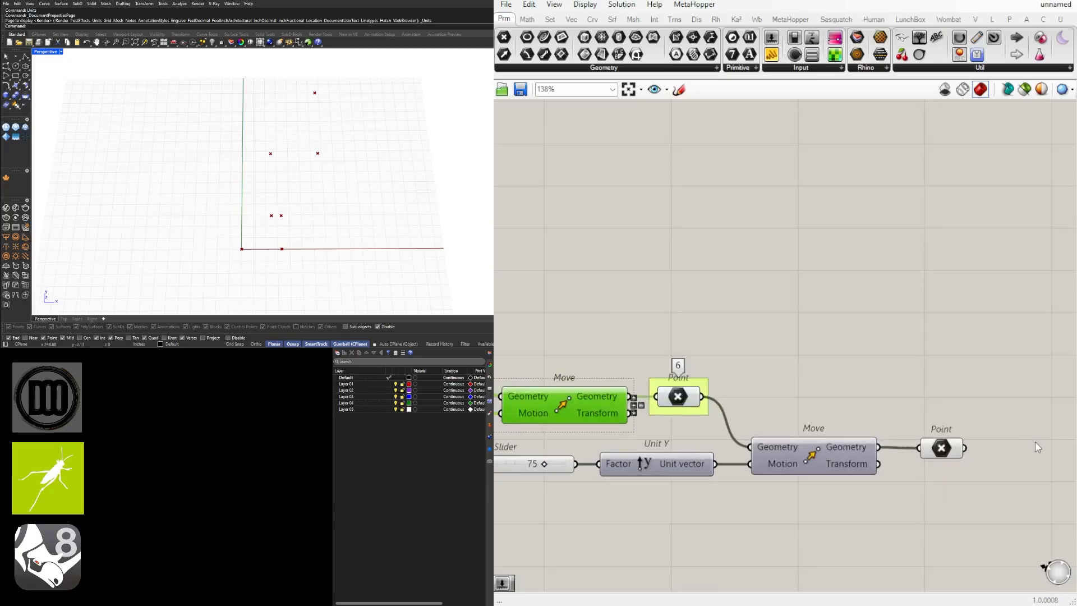
pyautogui.click(943, 452)
pyautogui.hotkey('ctrl', 'g')
pyautogui.rightClick(949, 433)
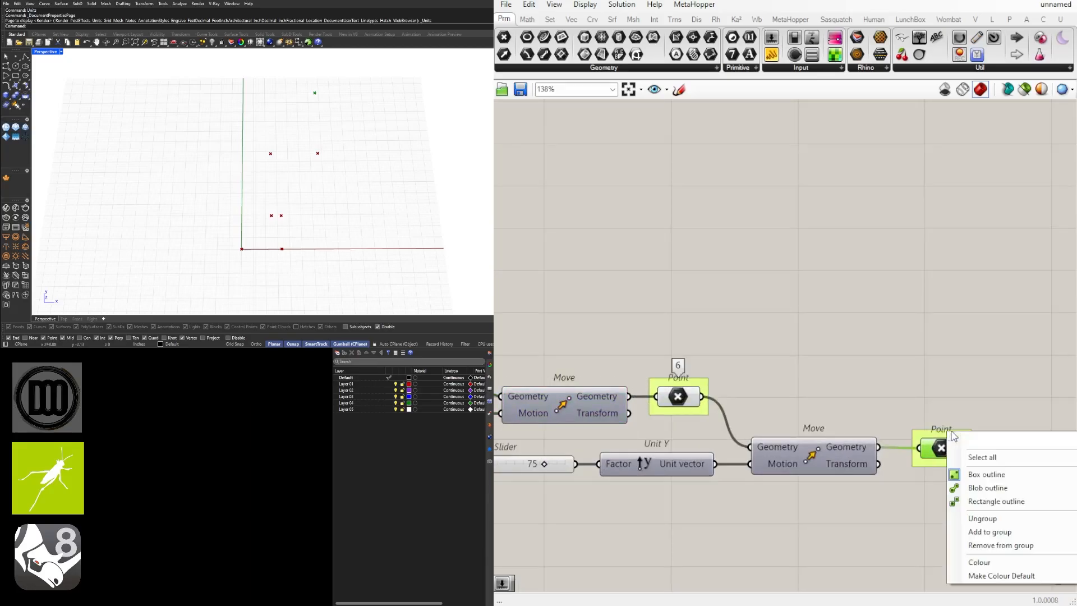
pyautogui.write('7')
pyautogui.click(970, 388)
# Step: Duplicate the slider, Unit X, Move and Point chain of point 6 and place the copy after point 7
pyautogui.scroll(-1, 969, 387)
pyautogui.moveTo(645, 408); pyautogui.dragTo(897, 385, button='right')
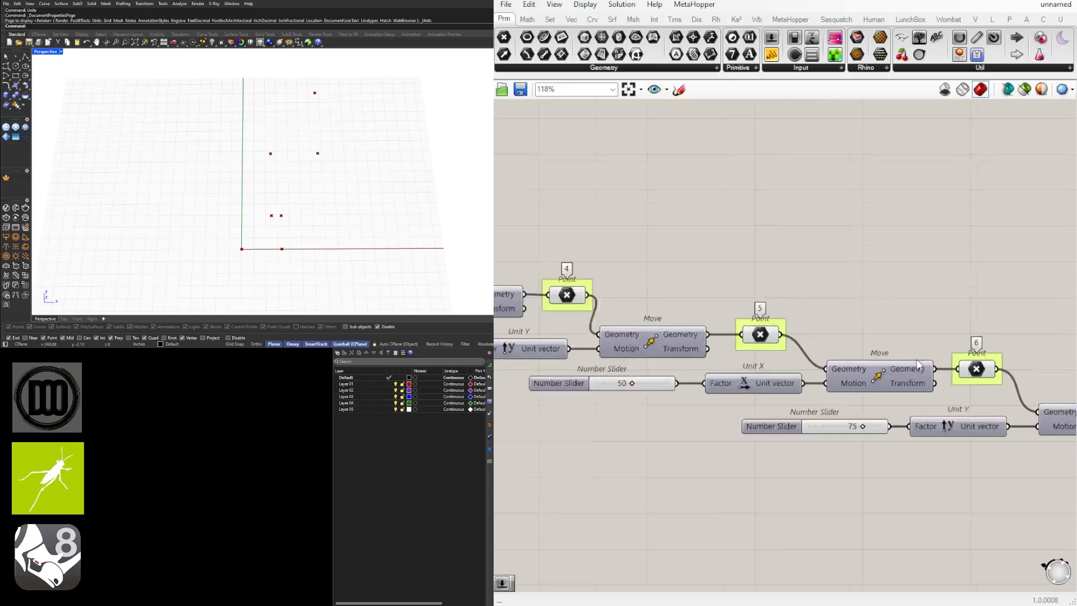
pyautogui.scroll(-2, 897, 383)
pyautogui.moveTo(954, 394); pyautogui.dragTo(804, 358)
pyautogui.keyDown('shift'); pyautogui.moveTo(749, 405); pyautogui.dragTo(673, 372); pyautogui.keyUp('shift')
pyautogui.moveTo(900, 383); pyautogui.dragTo(705, 372, button='right')
pyautogui.keyDown('alt'); pyautogui.moveTo(707, 372); pyautogui.dragTo(1016, 412); pyautogui.keyUp('alt')
pyautogui.click(978, 370)
# Step: Connect point 7 to the Geometry input of the copied Move and set its Unit X slider to 75
pyautogui.moveTo(976, 369); pyautogui.dragTo(807, 385, button='right')
pyautogui.scroll(1, 806, 385)
pyautogui.moveTo(768, 412); pyautogui.dragTo(822, 427)
pyautogui.doubleClick(638, 444)
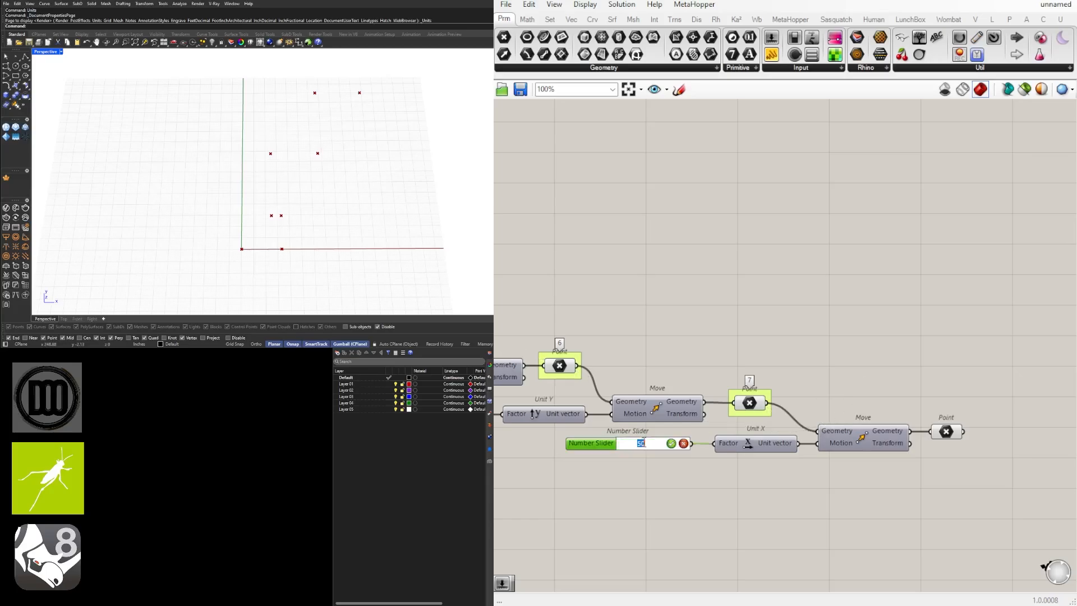
pyautogui.press('Return')
pyautogui.moveTo(970, 350); pyautogui.dragTo(882, 379, button='right')
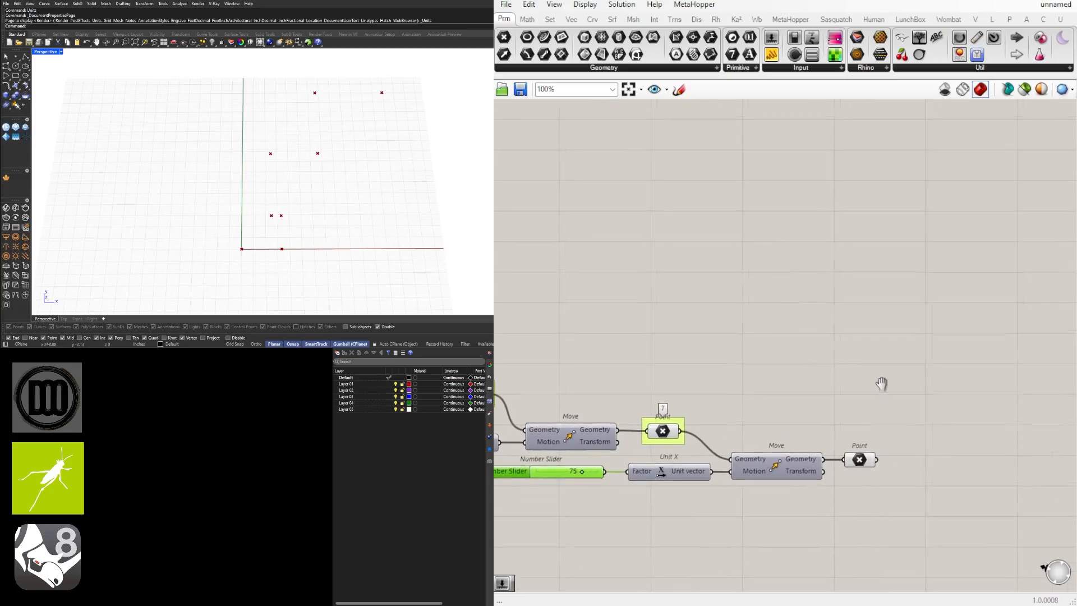
# Step: Group the Point that follows the Unit X move of point 7 and label the group 8
pyautogui.click(858, 463)
pyautogui.scroll(4, 859, 462)
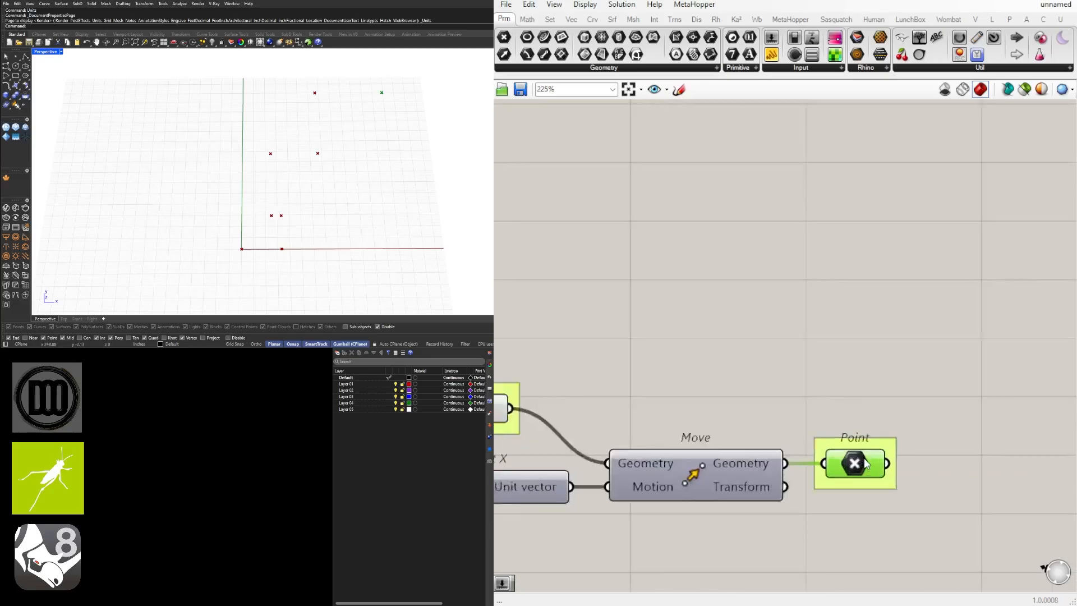
pyautogui.rightClick(883, 432)
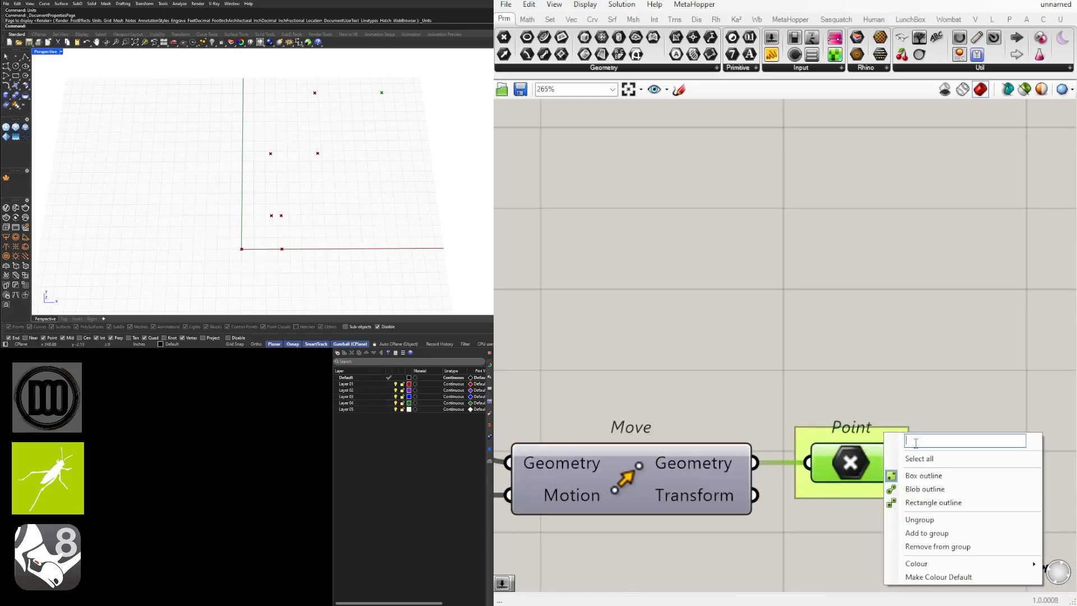
pyautogui.write('8')
pyautogui.click(904, 394)
# Step: Examine the moulding drawing for the horizontal offset between the end of the R90 arc and the outer edge
pyautogui.scroll(-8, 903, 394)
pyautogui.moveTo(828, 425); pyautogui.dragTo(930, 437, button='right')
pyautogui.scroll(3, 626, 392)
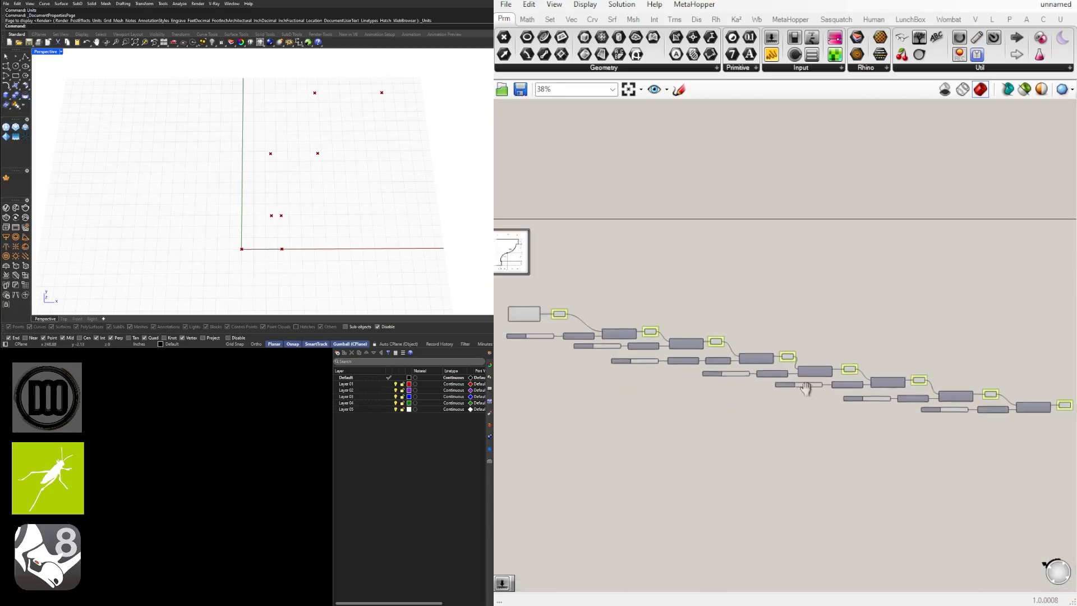
pyautogui.scroll(2, 739, 359)
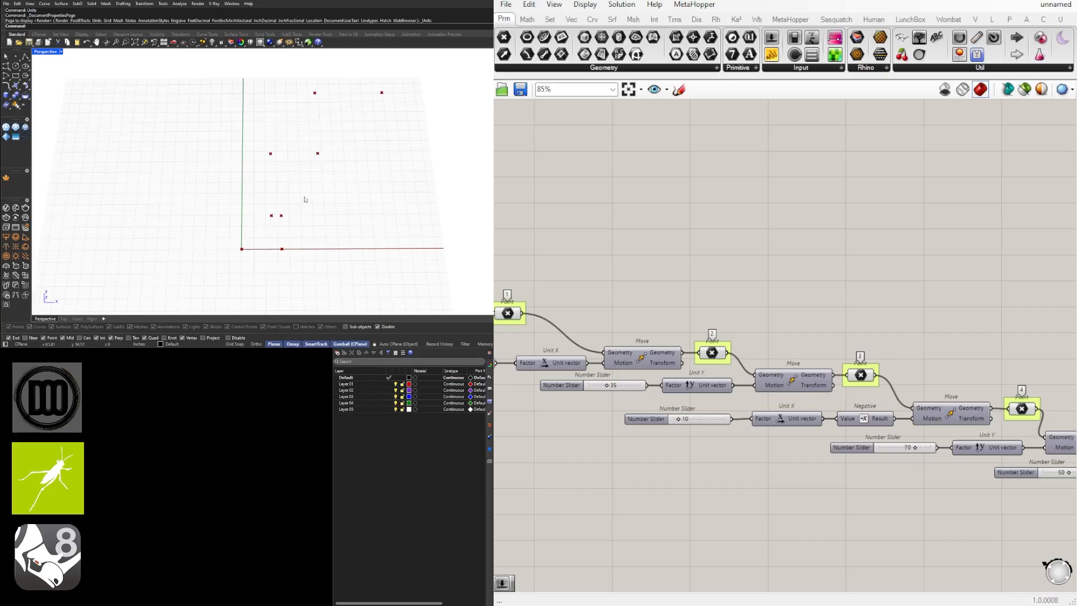
pyautogui.scroll(-5, 610, 238)
pyautogui.scroll(6, 763, 306)
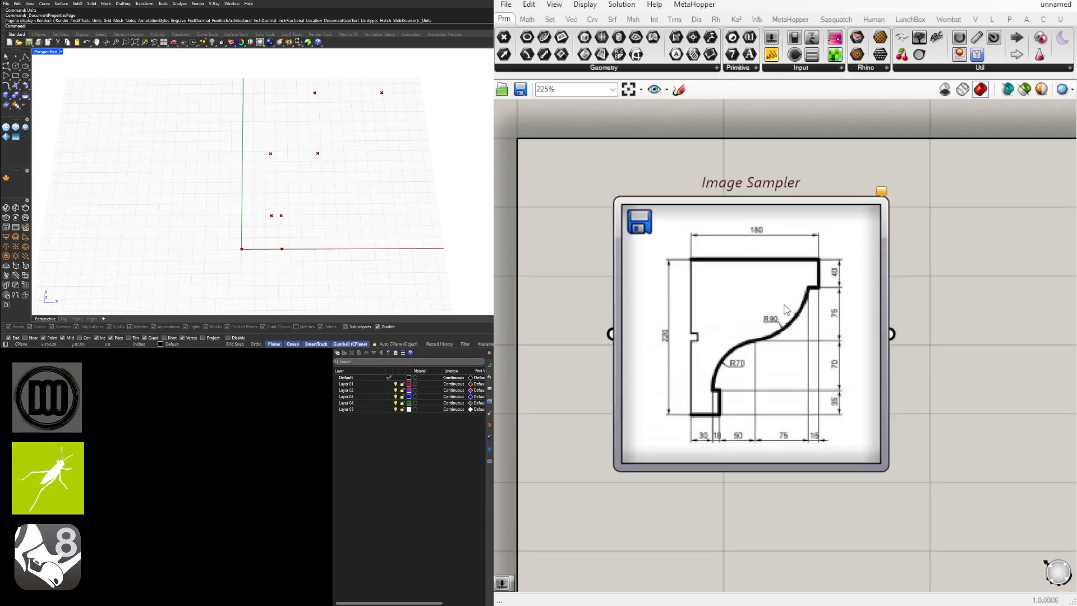
pyautogui.scroll(2, 796, 310)
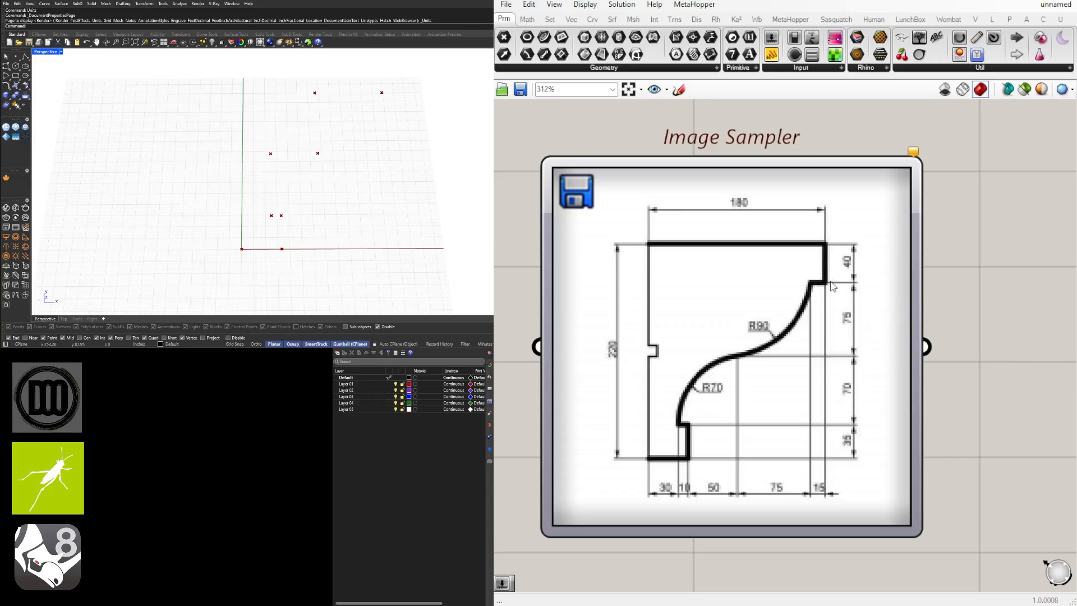
pyautogui.scroll(-6, 942, 337)
pyautogui.moveTo(1044, 391); pyautogui.dragTo(643, 317, button='right')
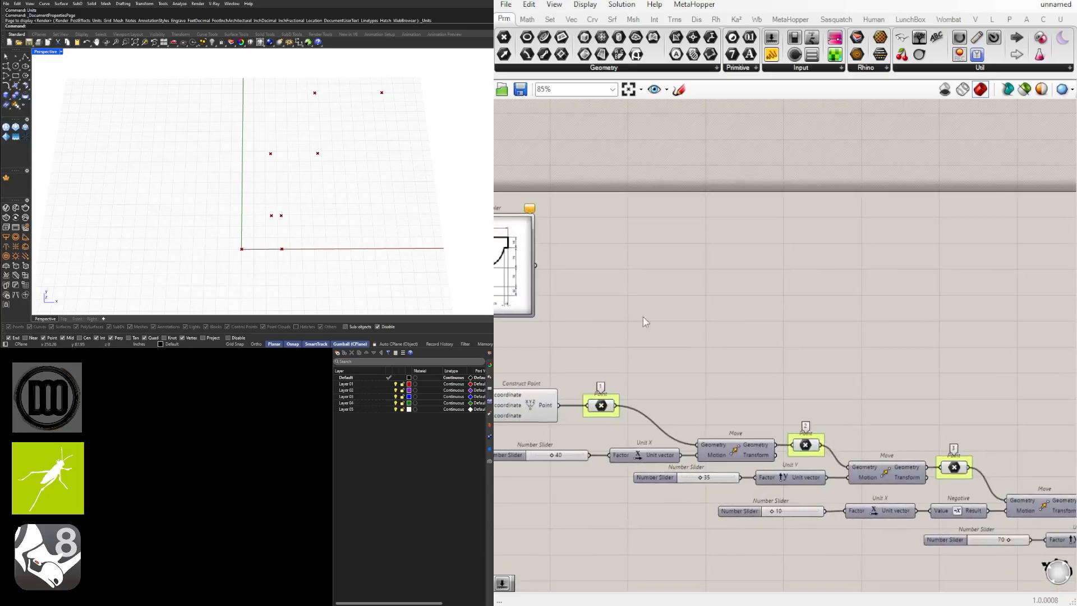
pyautogui.scroll(-3, 805, 378)
pyautogui.moveTo(1029, 435); pyautogui.dragTo(705, 385, button='right')
pyautogui.scroll(5, 874, 432)
pyautogui.moveTo(983, 503); pyautogui.dragTo(956, 466, button='right')
pyautogui.moveTo(939, 497); pyautogui.dragTo(1023, 504)
pyautogui.moveTo(903, 492); pyautogui.dragTo(772, 482)
pyautogui.scroll(-3, 777, 482)
pyautogui.moveTo(854, 479); pyautogui.dragTo(742, 468, button='right')
pyautogui.moveTo(916, 486); pyautogui.dragTo(680, 451)
pyautogui.moveTo(957, 489); pyautogui.dragTo(666, 435)
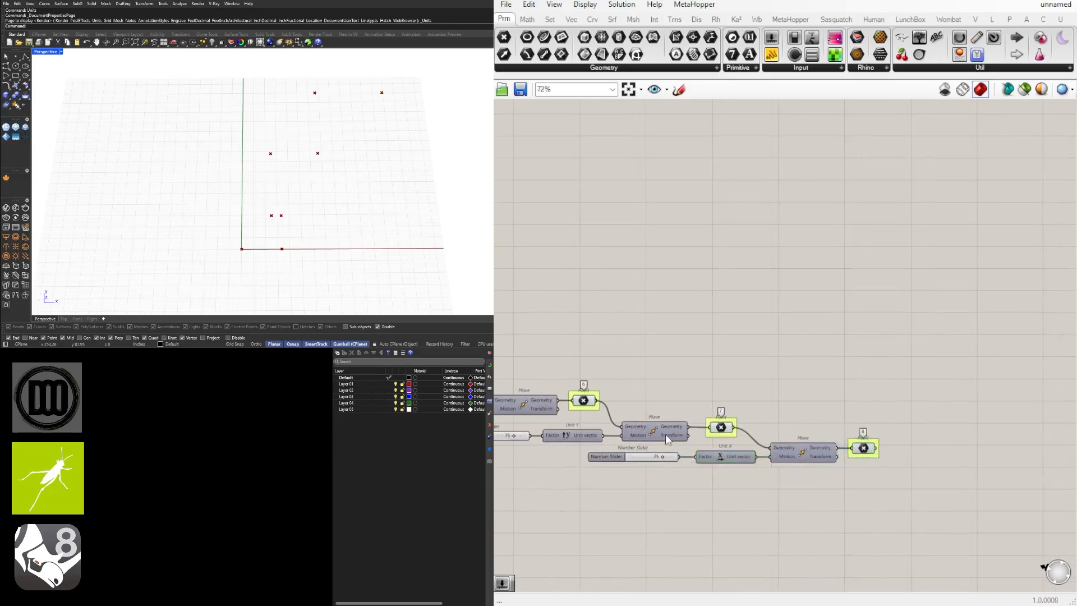
# Step: Duplicate the slider, Unit X, Move and Point chain of point 8 and place the copy after point 8
pyautogui.scroll(-5, 649, 330)
pyautogui.moveTo(603, 331); pyautogui.dragTo(897, 390, button='right')
pyautogui.moveTo(567, 344); pyautogui.dragTo(834, 377, button='right')
pyautogui.scroll(17, 841, 364)
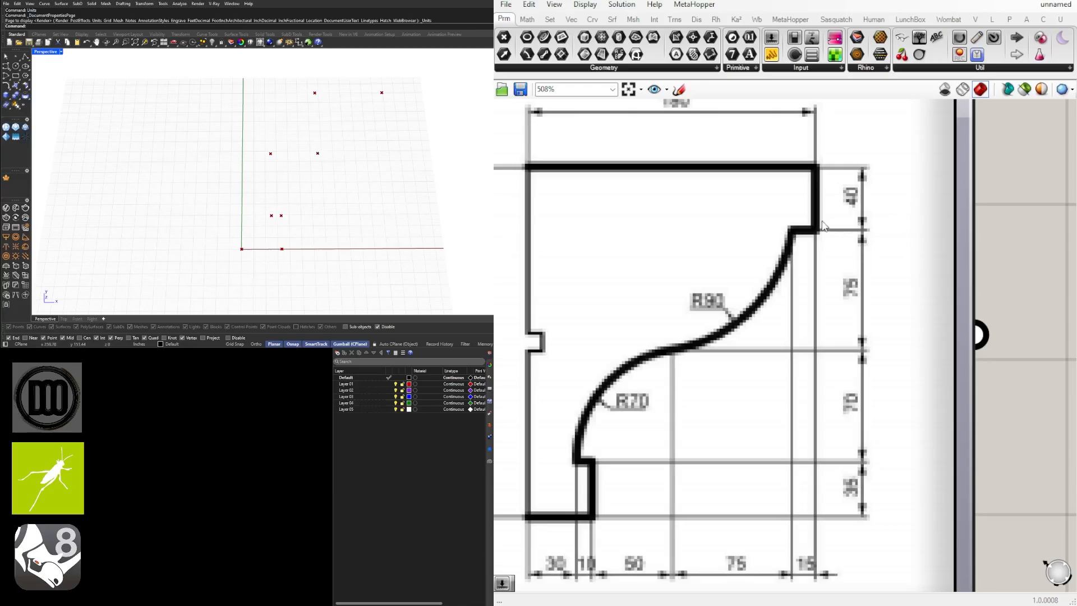
pyautogui.scroll(-10, 830, 243)
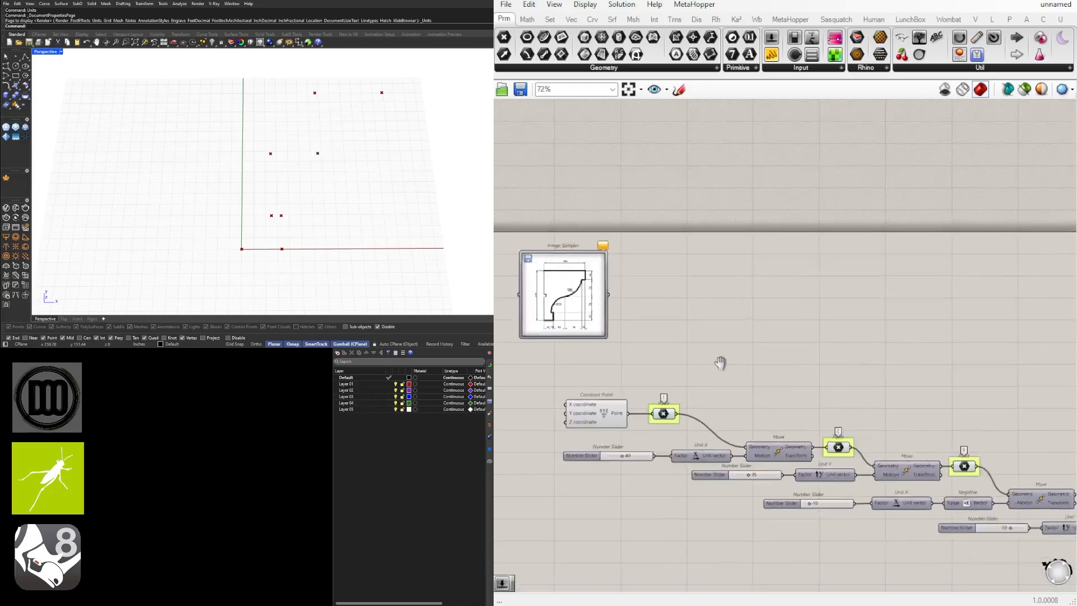
pyautogui.moveTo(691, 436); pyautogui.dragTo(843, 434, button='right')
pyautogui.scroll(2, 843, 434)
pyautogui.moveTo(977, 456); pyautogui.dragTo(681, 408)
pyautogui.keyDown('alt'); pyautogui.moveTo(873, 406); pyautogui.dragTo(1053, 437); pyautogui.keyUp('alt')
pyautogui.click(1001, 398)
# Step: Connect point 8 to the Geometry input of the copied Move and set its Unit X slider to 15
pyautogui.moveTo(971, 402); pyautogui.dragTo(1016, 432)
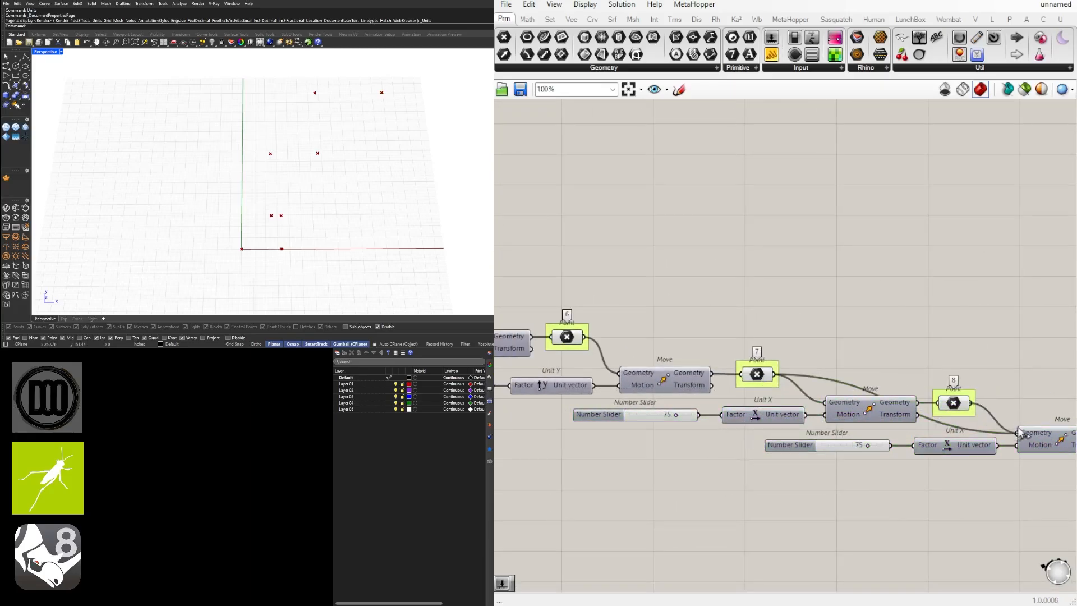
pyautogui.scroll(3, 902, 442)
pyautogui.click(857, 448)
pyautogui.doubleClick(816, 453)
pyautogui.write('15')
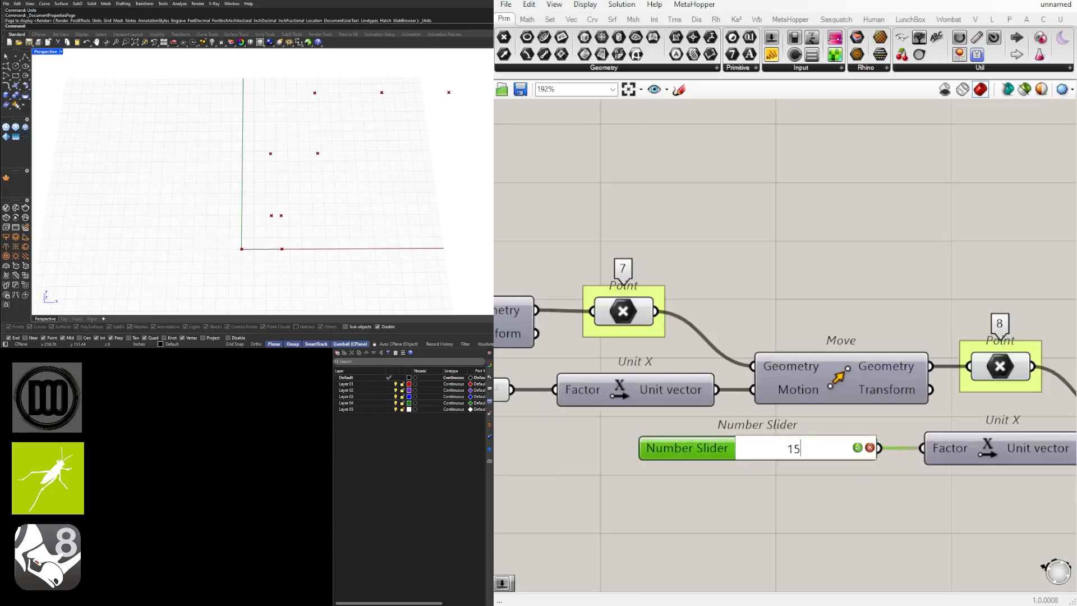
pyautogui.press('Return')
# Step: Group the Point that follows the Unit X move of point 8 and label the group 9
pyautogui.scroll(-4, 864, 535)
pyautogui.click(918, 440)
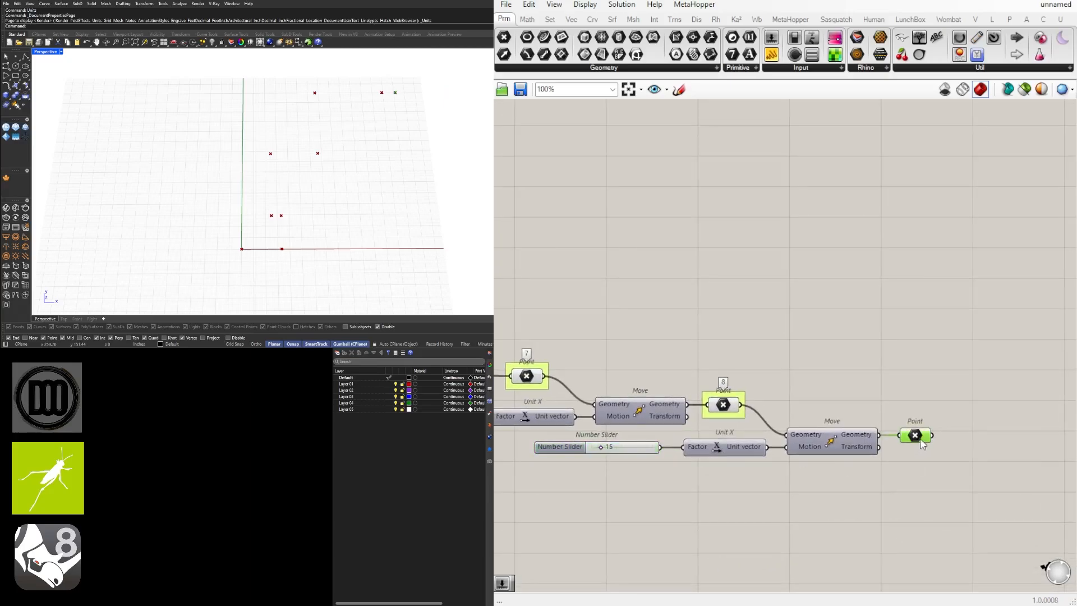
pyautogui.hotkey('ctrl', 'g')
pyautogui.rightClick(925, 423)
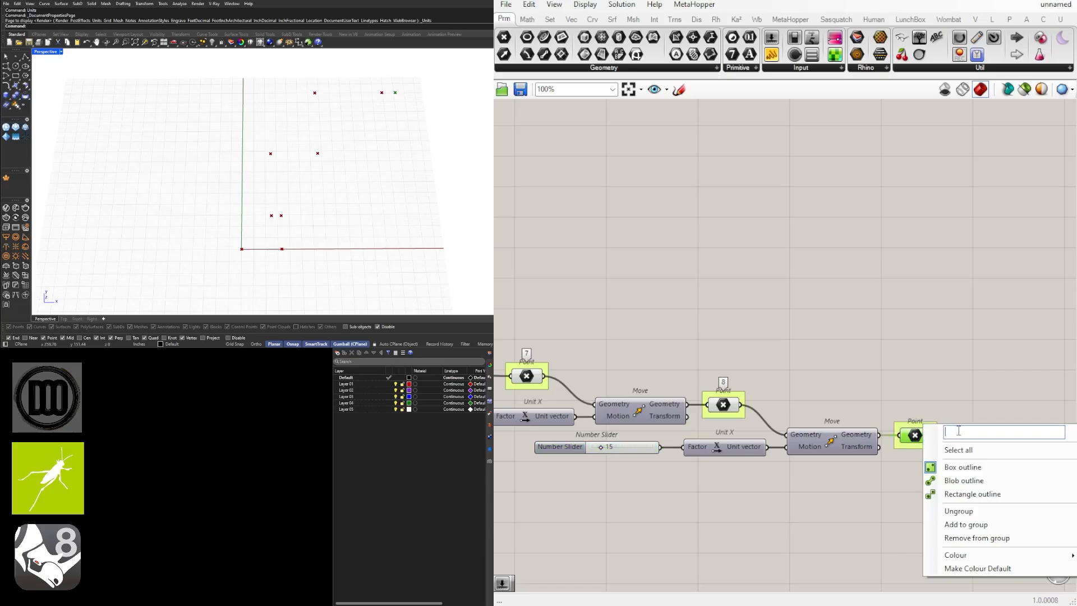
pyautogui.write('9')
pyautogui.click(919, 354)
pyautogui.scroll(-1, 711, 458)
pyautogui.moveTo(710, 458); pyautogui.dragTo(821, 442, button='right')
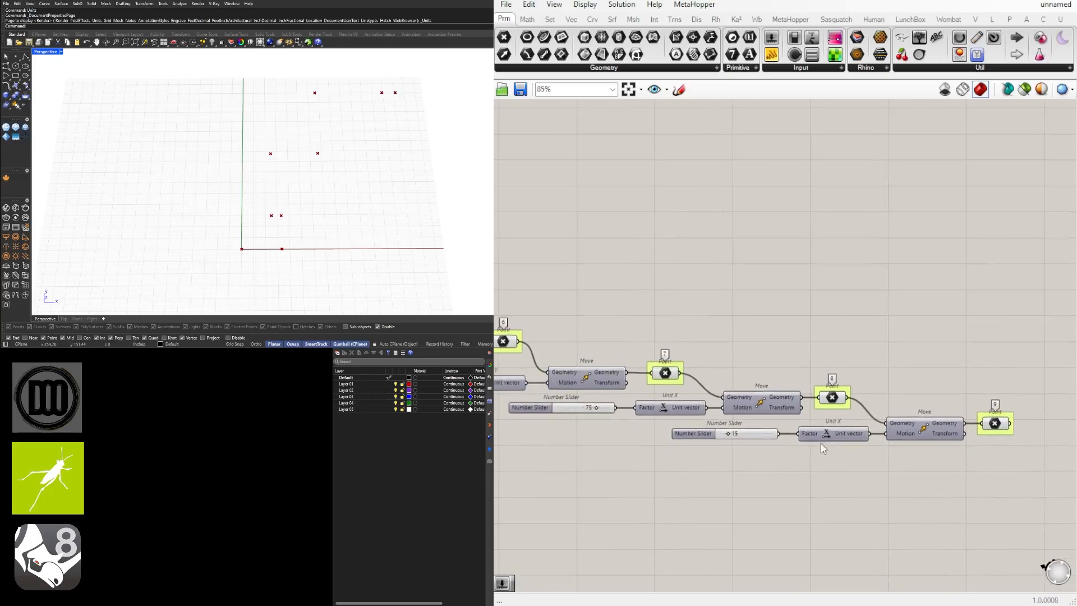
pyautogui.moveTo(857, 412); pyautogui.dragTo(692, 379)
pyautogui.keyDown('shift'); pyautogui.moveTo(610, 439); pyautogui.dragTo(542, 406); pyautogui.keyUp('shift')
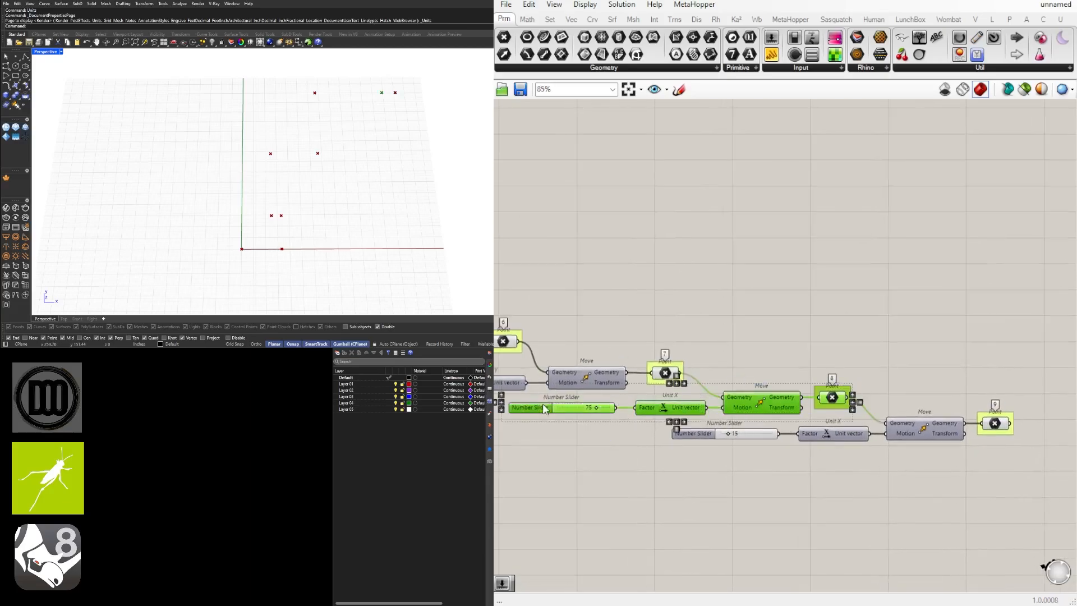
pyautogui.moveTo(774, 401); pyautogui.dragTo(712, 384, button='right')
pyautogui.keyDown('alt'); pyautogui.moveTo(713, 388); pyautogui.dragTo(978, 454); pyautogui.keyUp('alt')
pyautogui.press('Escape')
# Step: Duplicate the slider, Unit Y, Move and Point chain of point 7 and place the copy after point 9
pyautogui.moveTo(605, 392); pyautogui.dragTo(824, 392, button='right')
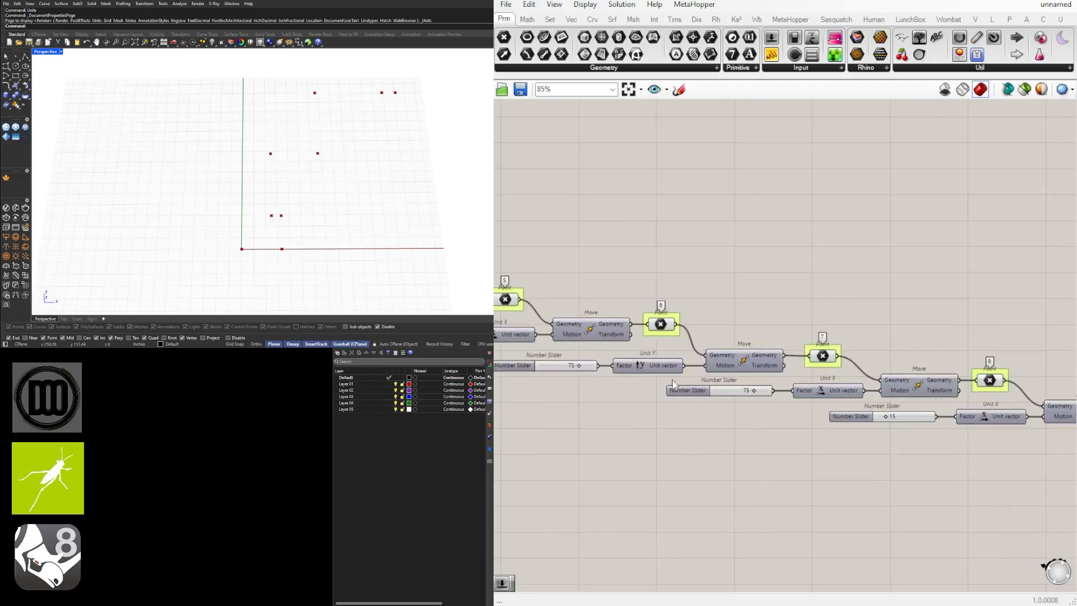
pyautogui.moveTo(673, 380); pyautogui.dragTo(728, 394, button='right')
pyautogui.moveTo(899, 391); pyautogui.dragTo(749, 357)
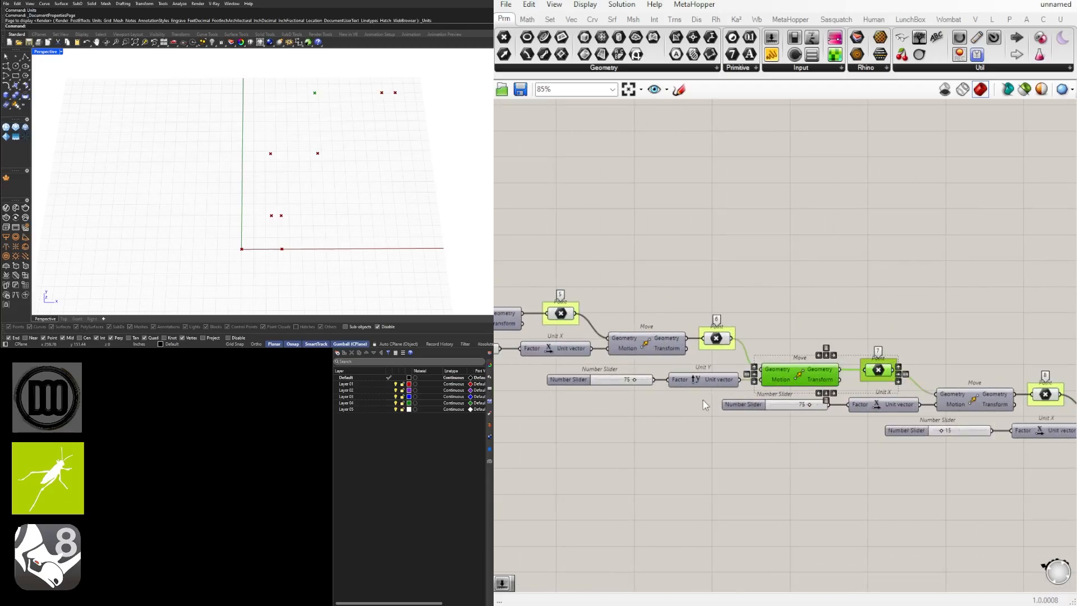
pyautogui.keyDown('shift'); pyautogui.moveTo(692, 408); pyautogui.dragTo(614, 379); pyautogui.keyUp('shift')
pyautogui.scroll(-2, 712, 394)
pyautogui.moveTo(712, 394); pyautogui.dragTo(592, 370, button='right')
pyautogui.moveTo(657, 361); pyautogui.dragTo(1014, 421)
# Step: Connect point 9 to the Geometry input of the copied Move and set its Unit Y slider to 40
pyautogui.scroll(4, 993, 367)
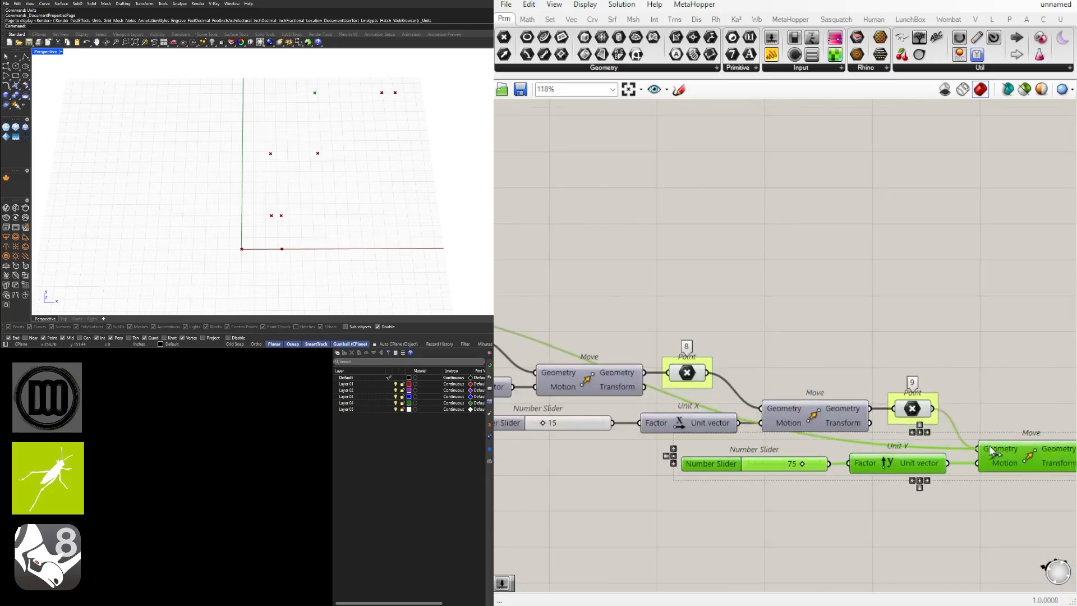
pyautogui.scroll(2, 703, 466)
pyautogui.doubleClick(793, 457)
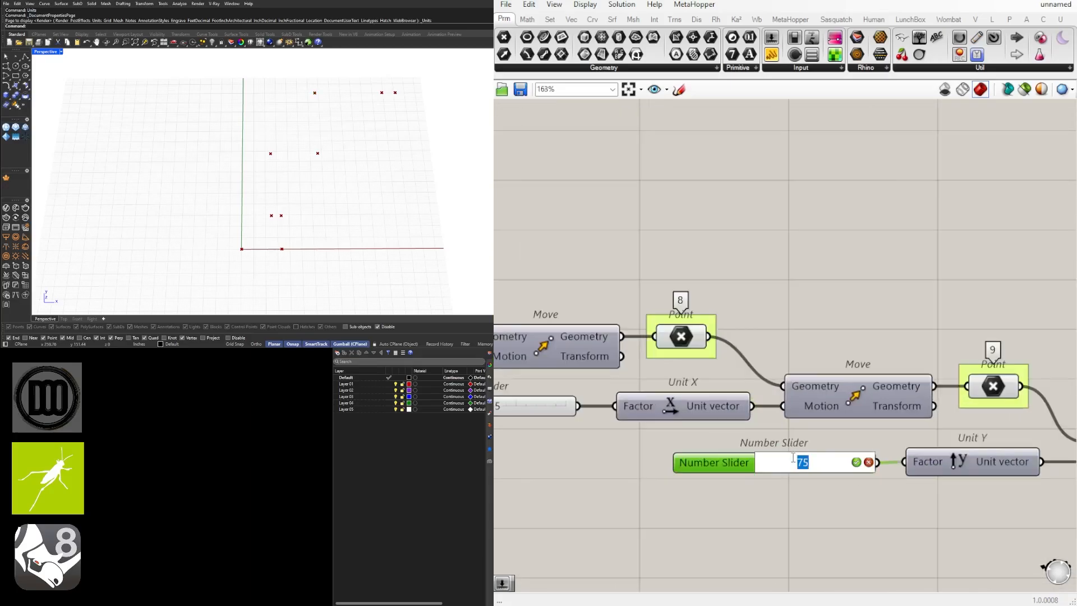
pyautogui.write('40')
pyautogui.press('Return')
# Step: Reposition the newly copied slider, Unit Y, Move and Point chain slightly farther from point 9
pyautogui.scroll(-4, 845, 343)
pyautogui.moveTo(841, 346); pyautogui.dragTo(694, 373, button='right')
pyautogui.moveTo(1008, 458); pyautogui.dragTo(677, 426)
pyautogui.moveTo(778, 435); pyautogui.dragTo(796, 431)
pyautogui.click(830, 466)
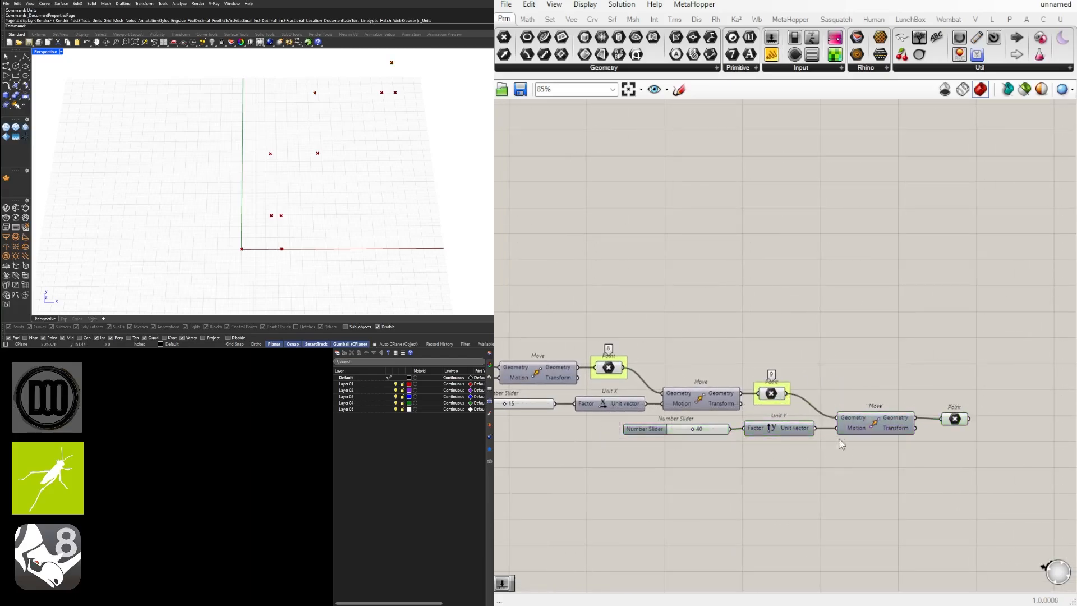
# Step: Check the constructed points in the Perspective viewport and examine the moulding drawing's overall width, height and lower profile dimensions
pyautogui.scroll(-2, 841, 444)
pyautogui.scroll(2, 346, 153)
pyautogui.scroll(-5, 312, 178)
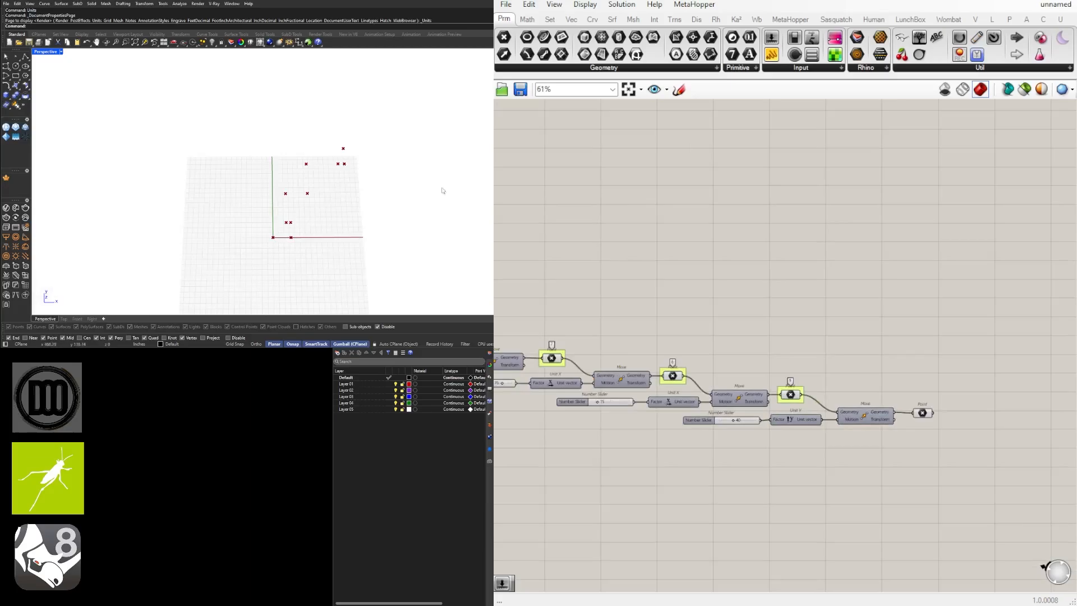
pyautogui.scroll(-4, 655, 308)
pyautogui.moveTo(625, 338); pyautogui.dragTo(875, 387, button='right')
pyautogui.moveTo(743, 372); pyautogui.dragTo(1009, 397, button='right')
pyautogui.scroll(9, 737, 284)
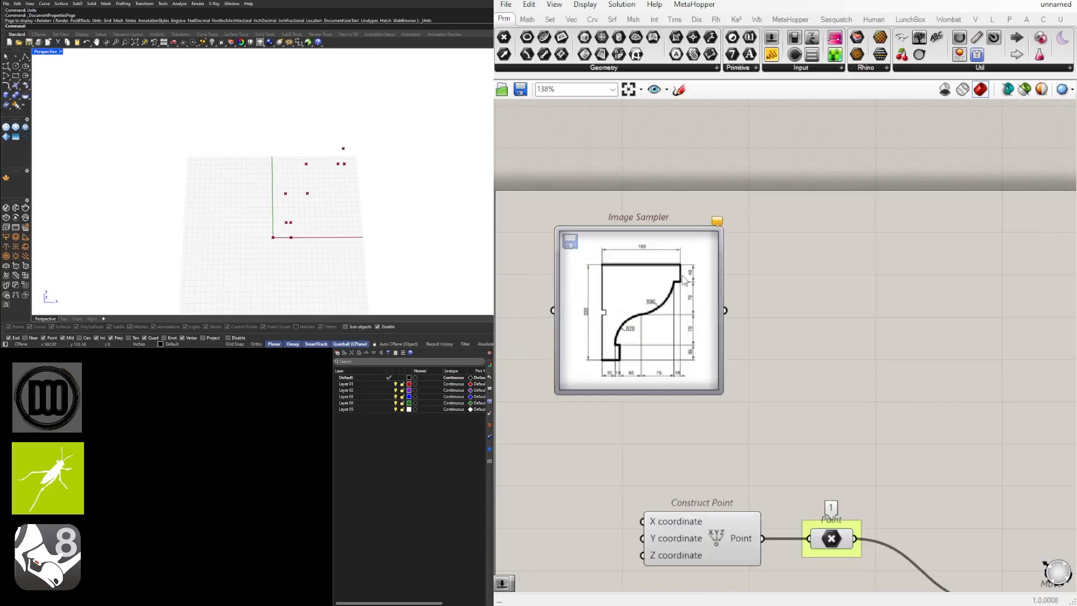
pyautogui.scroll(5, 682, 257)
pyautogui.moveTo(678, 264); pyautogui.dragTo(829, 273, button='right')
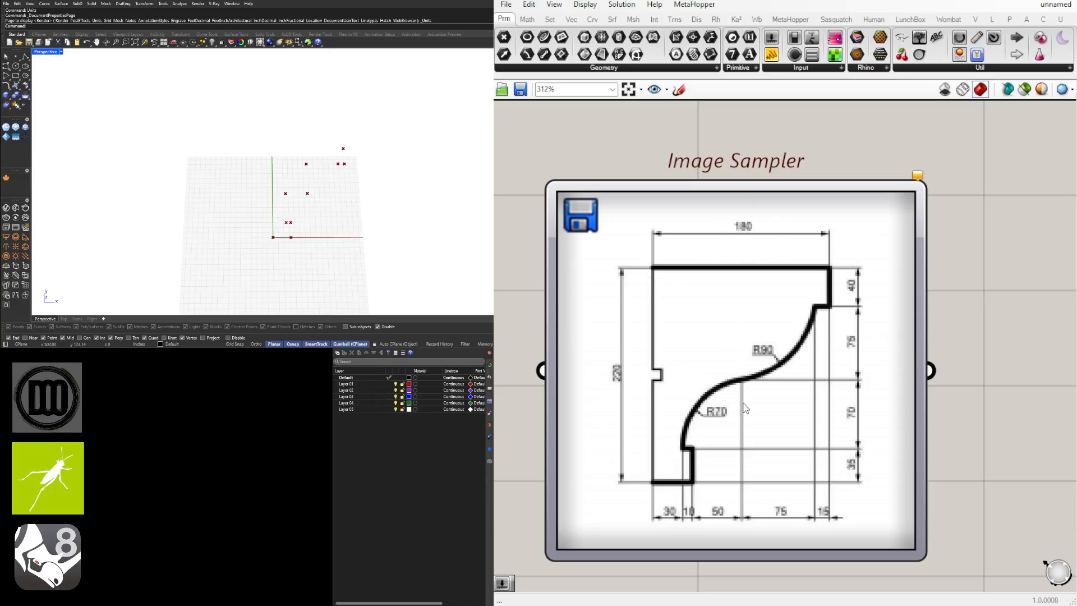
pyautogui.scroll(4, 745, 408)
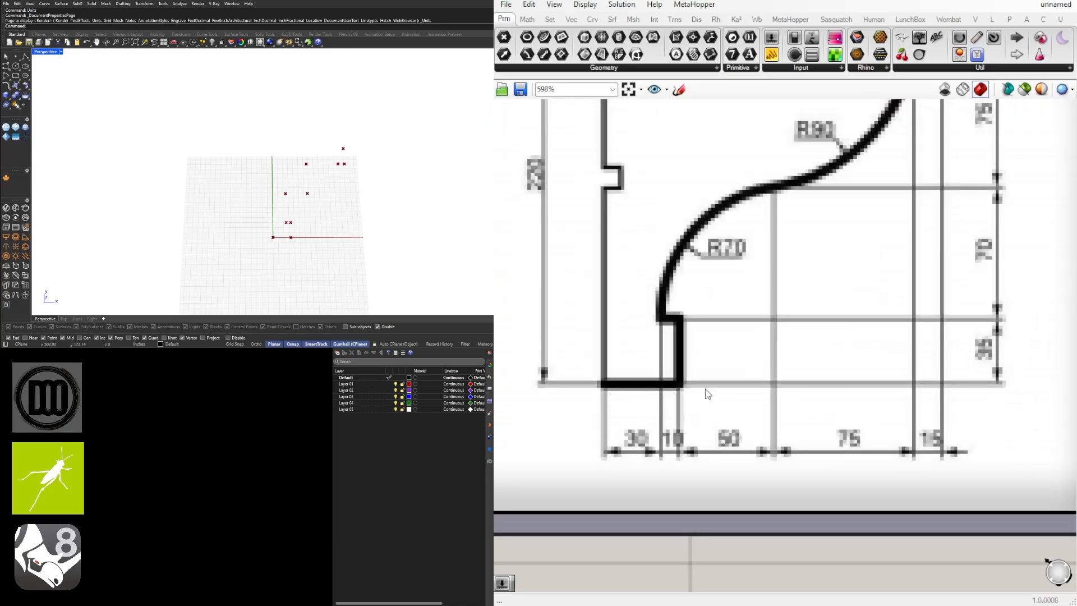
pyautogui.scroll(-5, 705, 393)
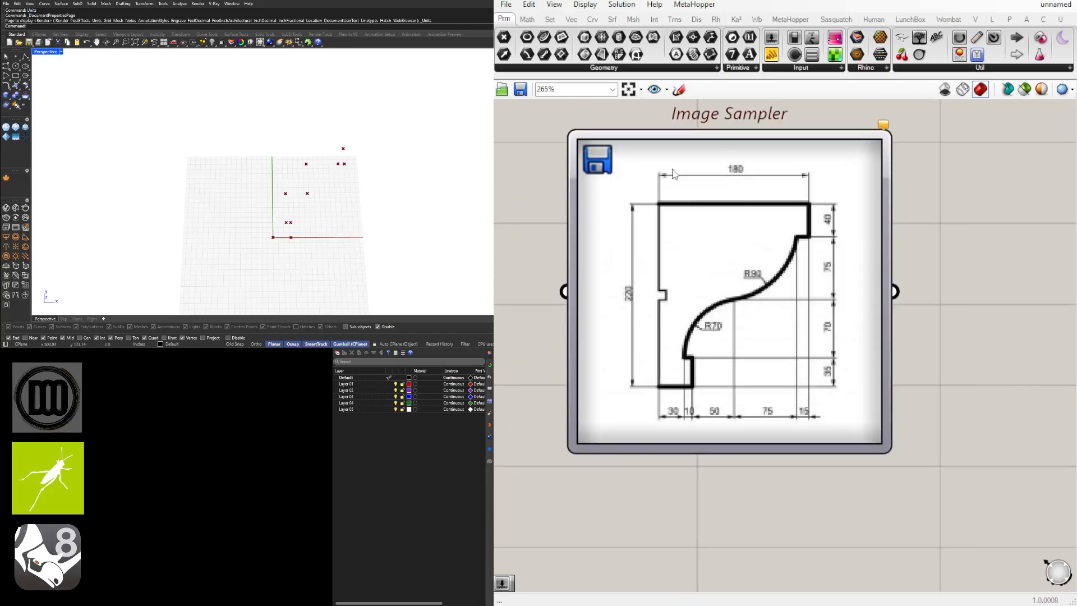
pyautogui.scroll(3, 664, 405)
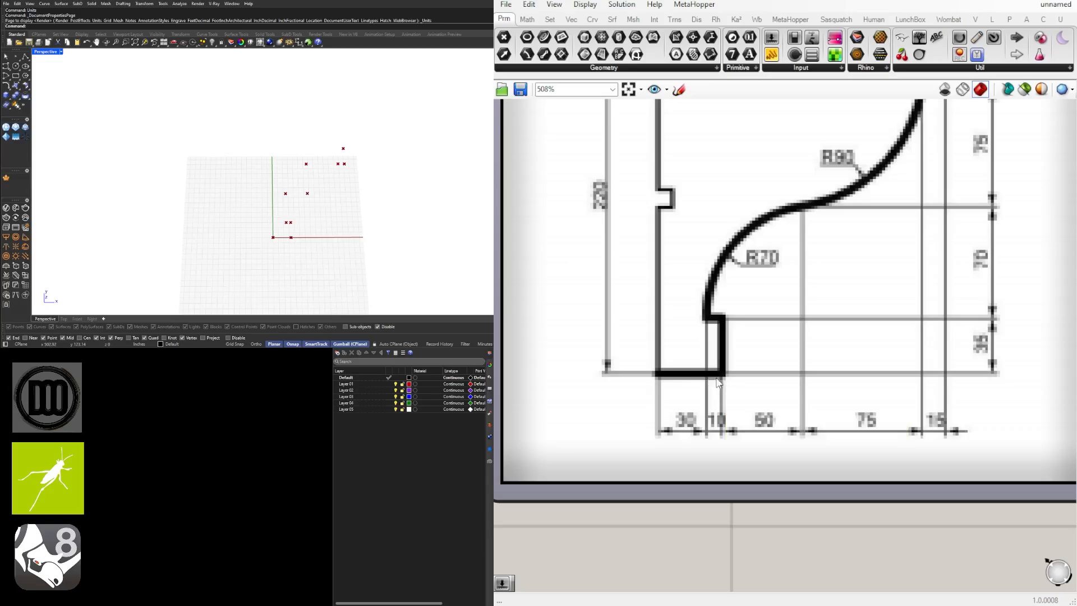
pyautogui.scroll(-3, 713, 384)
pyautogui.scroll(2, 708, 345)
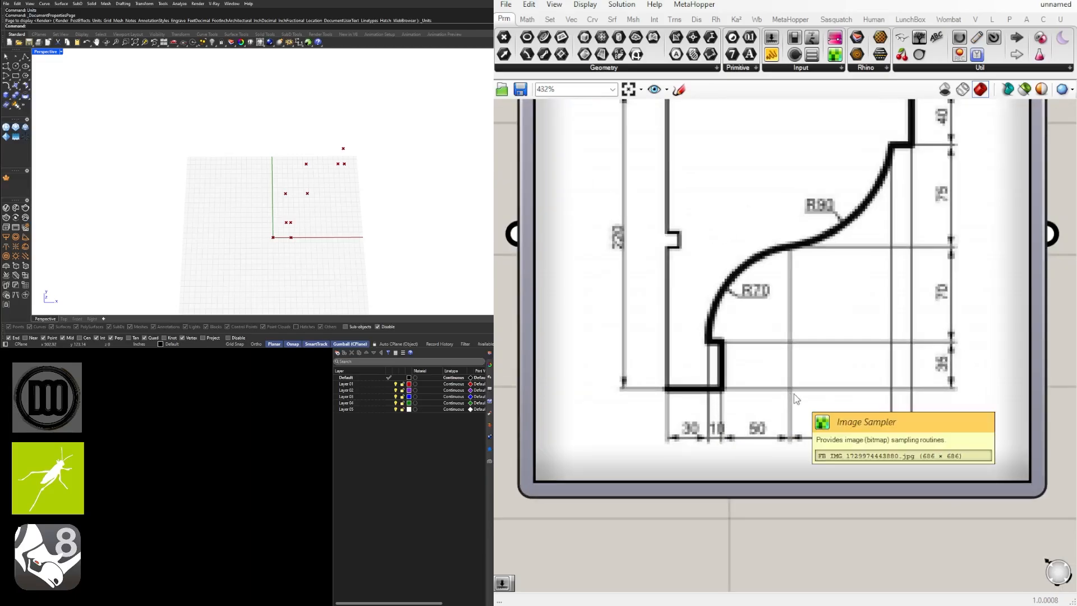
# Step: Examine the drawing's overall width and bottom horizontal dimensions and compare them with the sliders driving the Unit X moves
pyautogui.scroll(-1, 776, 389)
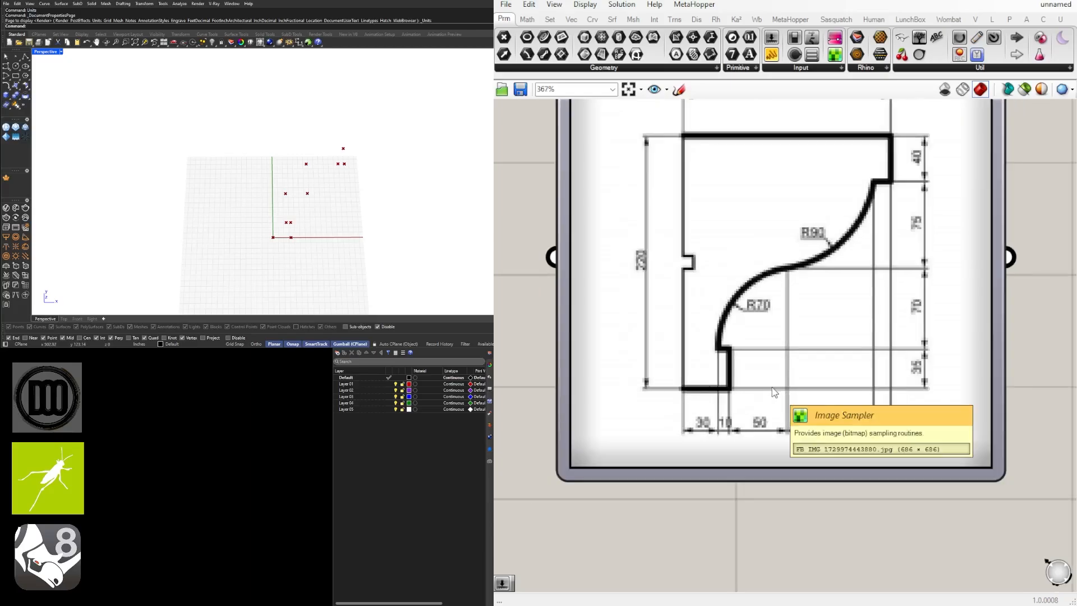
pyautogui.scroll(-1, 811, 391)
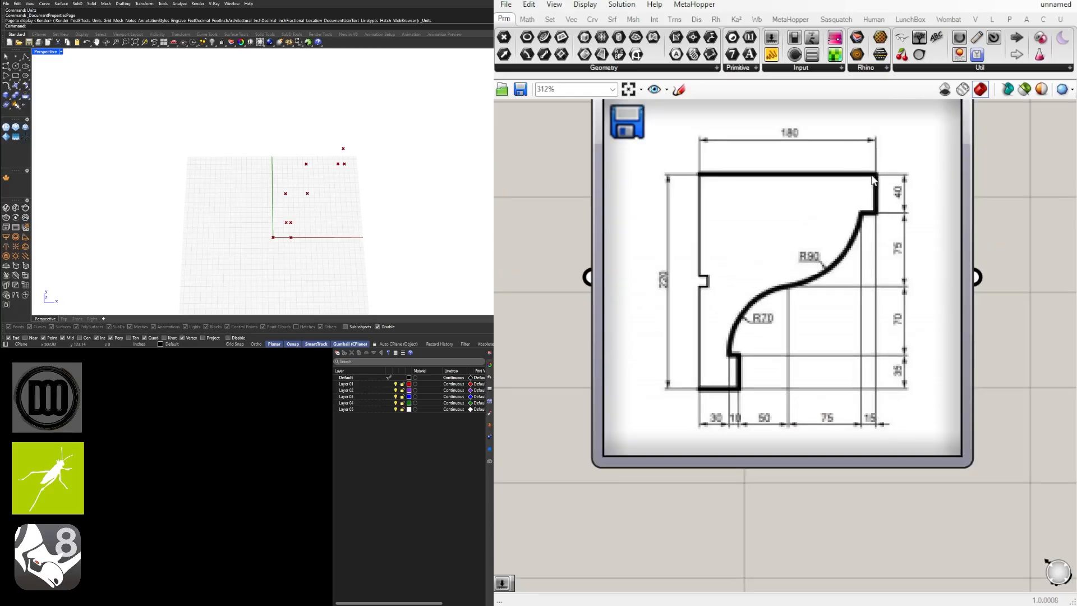
pyautogui.scroll(-7, 896, 223)
pyautogui.moveTo(986, 360); pyautogui.dragTo(735, 298, button='right')
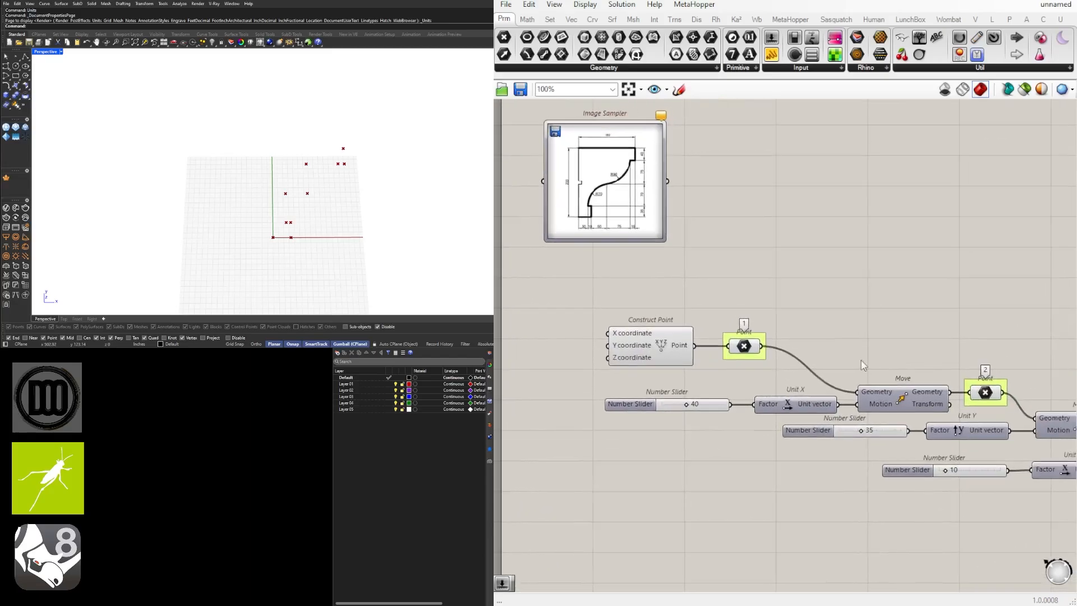
pyautogui.moveTo(962, 397); pyautogui.dragTo(749, 360, button='right')
pyautogui.click(767, 430)
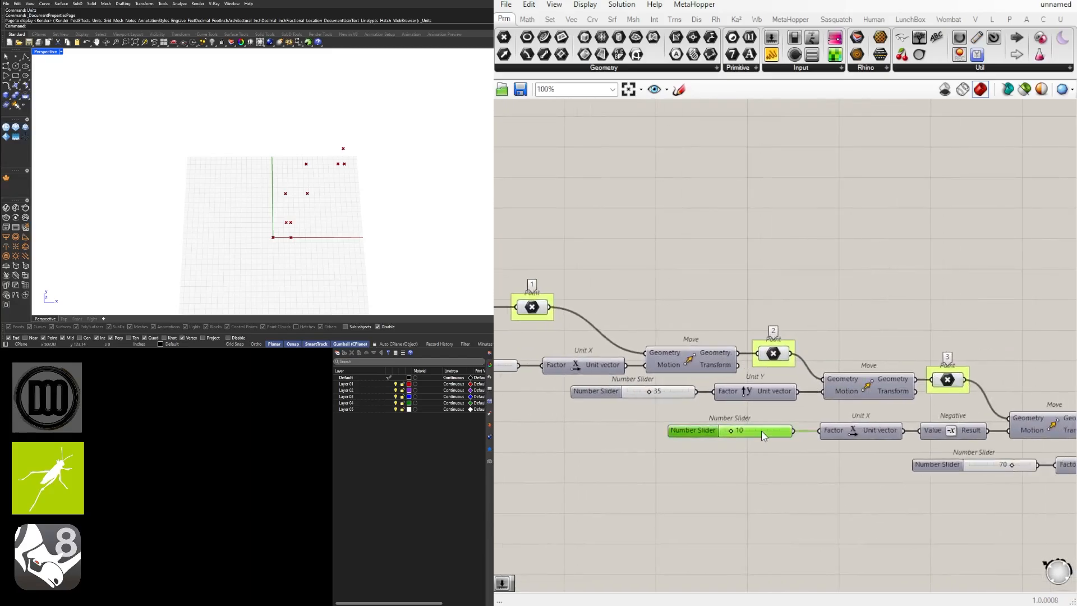
pyautogui.moveTo(642, 409); pyautogui.dragTo(714, 397, button='right')
pyautogui.scroll(6, 692, 264)
pyautogui.scroll(-6, 692, 265)
pyautogui.moveTo(632, 343); pyautogui.dragTo(711, 358, button='right')
pyautogui.click(680, 356)
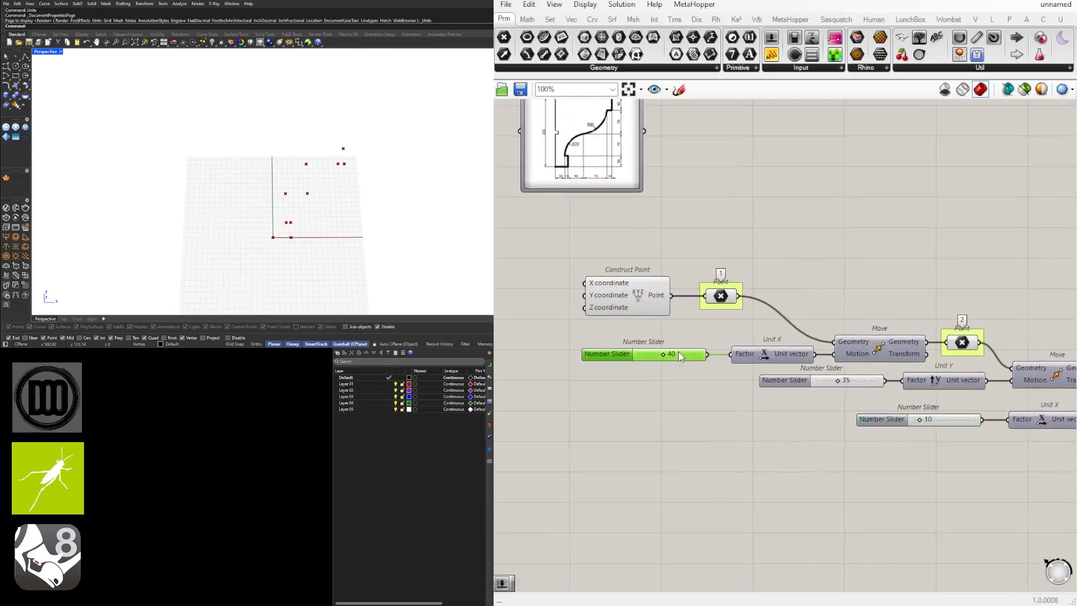
pyautogui.moveTo(588, 200); pyautogui.dragTo(614, 258, button='right')
pyautogui.scroll(6, 607, 243)
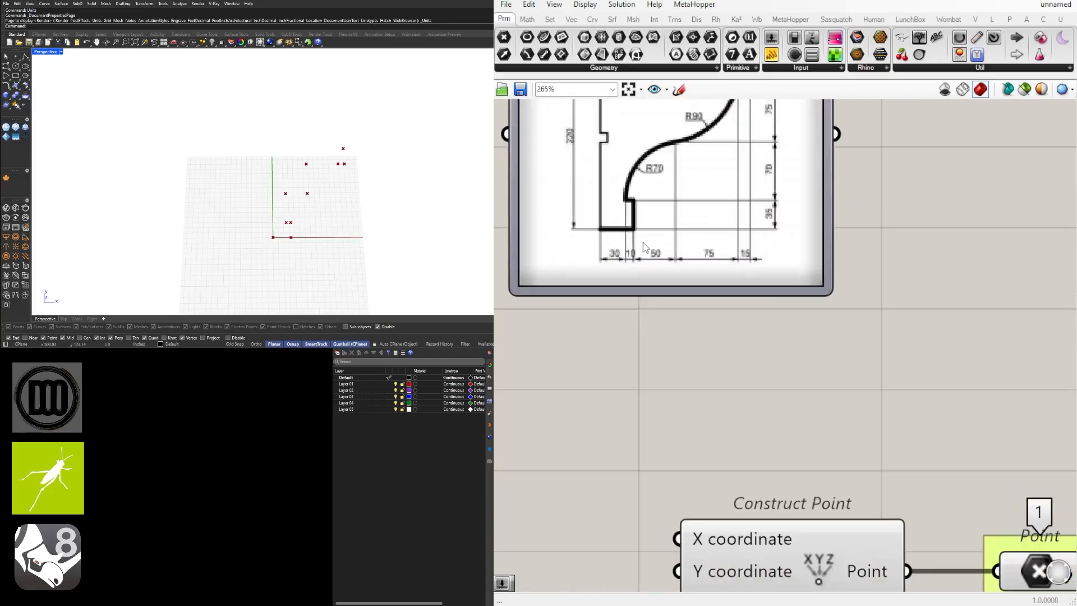
pyautogui.scroll(-4, 627, 256)
# Step: Add an Addition component to the canvas and place it above point 2
pyautogui.moveTo(953, 385); pyautogui.dragTo(900, 337, button='right')
pyautogui.doubleClick(814, 363)
pyautogui.write('+')
pyautogui.press('Return')
pyautogui.moveTo(899, 339); pyautogui.dragTo(1011, 283)
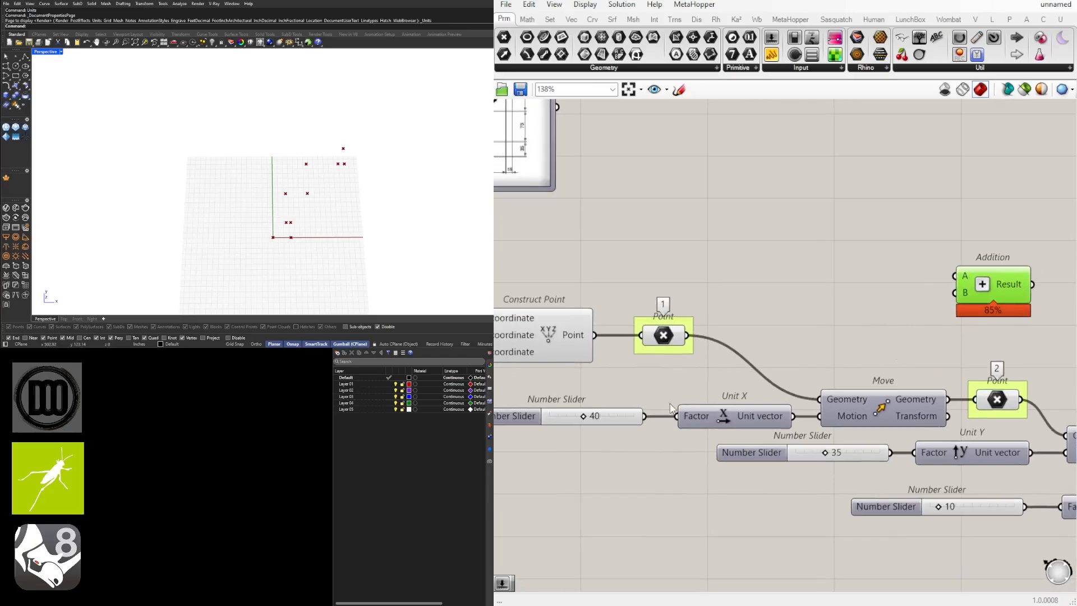
# Step: Connect the 40 Unit X slider to Addition input A and the 10 Unit X slider to input B
pyautogui.moveTo(641, 415); pyautogui.dragTo(731, 415)
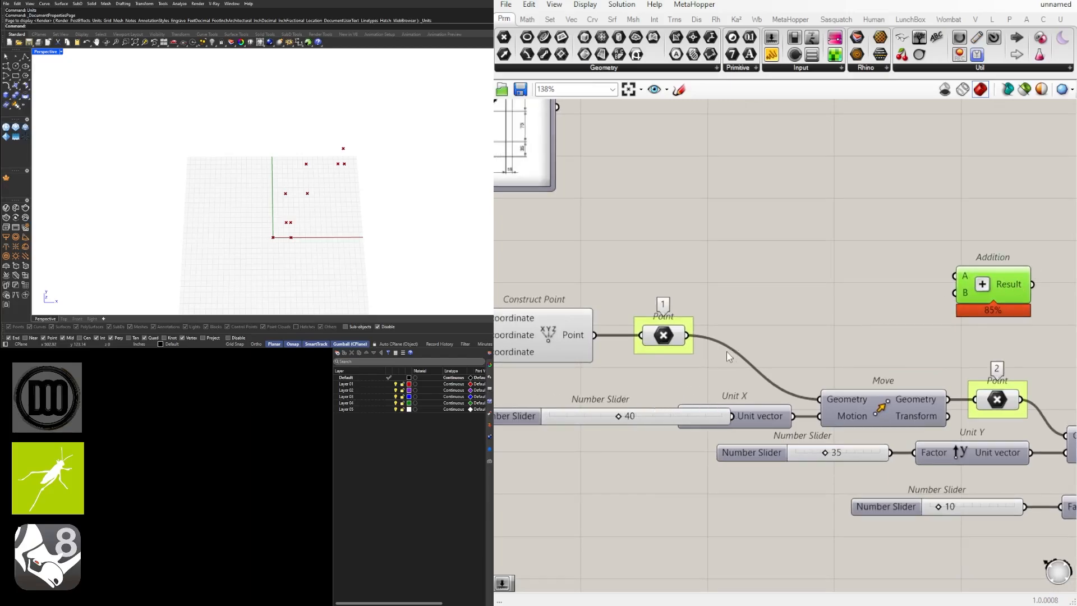
pyautogui.hotkey('ctrl', 'z')
pyautogui.moveTo(643, 415); pyautogui.dragTo(954, 277)
pyautogui.moveTo(986, 313); pyautogui.dragTo(842, 353, button='right')
pyautogui.scroll(-1, 842, 353)
pyautogui.moveTo(847, 331); pyautogui.dragTo(982, 346)
pyautogui.moveTo(969, 432); pyautogui.dragTo(873, 393, button='right')
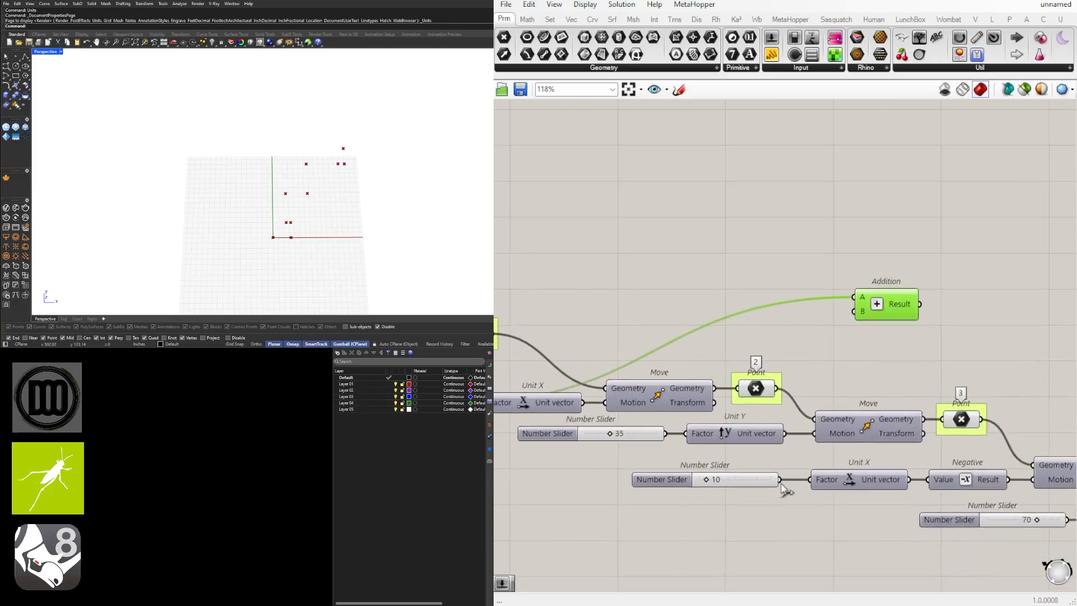
pyautogui.moveTo(779, 480); pyautogui.dragTo(861, 322)
# Step: Reposition the Addition component farther along the chain, past point 5
pyautogui.moveTo(864, 325); pyautogui.dragTo(759, 344, button='right')
pyautogui.moveTo(781, 326); pyautogui.dragTo(997, 381)
pyautogui.moveTo(979, 400); pyautogui.dragTo(677, 387, button='right')
pyautogui.moveTo(788, 518); pyautogui.dragTo(847, 412, button='right')
pyautogui.scroll(-1, 925, 451)
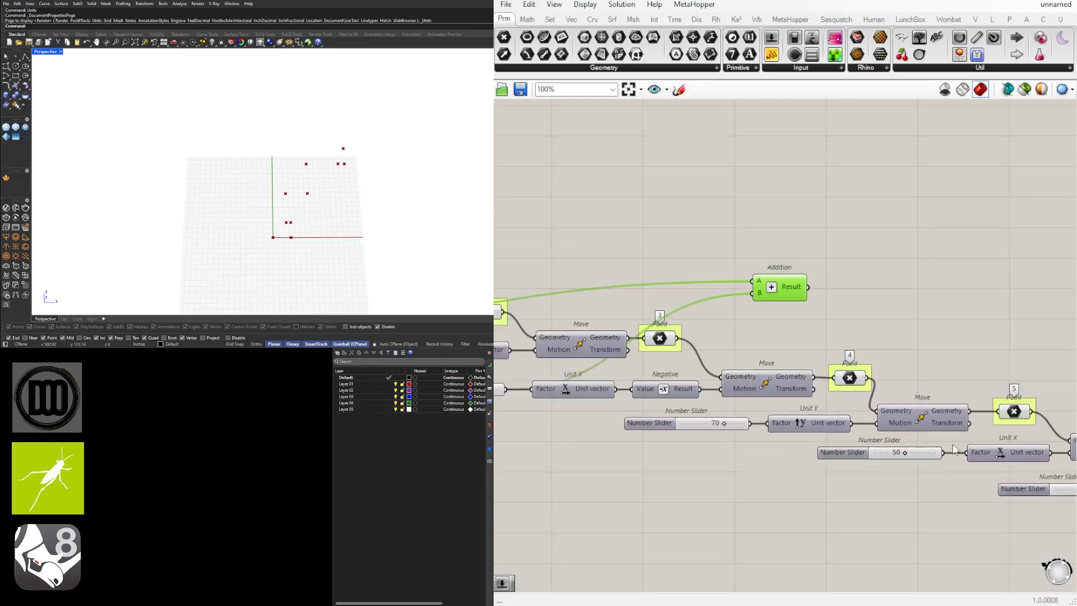
pyautogui.moveTo(680, 423); pyautogui.dragTo(834, 423, button='right')
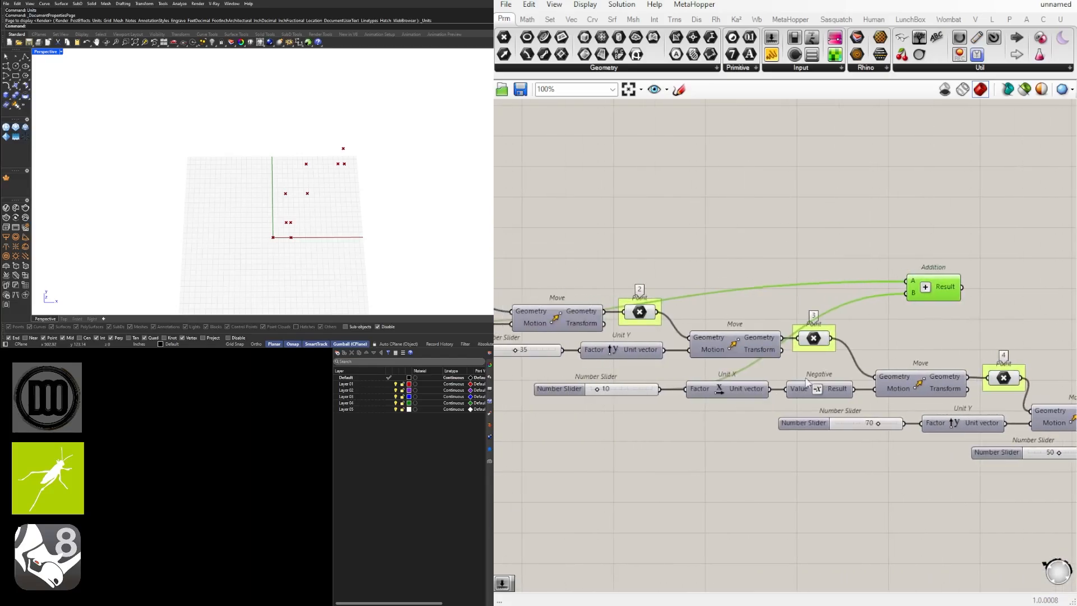
pyautogui.moveTo(725, 395); pyautogui.dragTo(615, 396, button='right')
pyautogui.moveTo(838, 288); pyautogui.dragTo(886, 320)
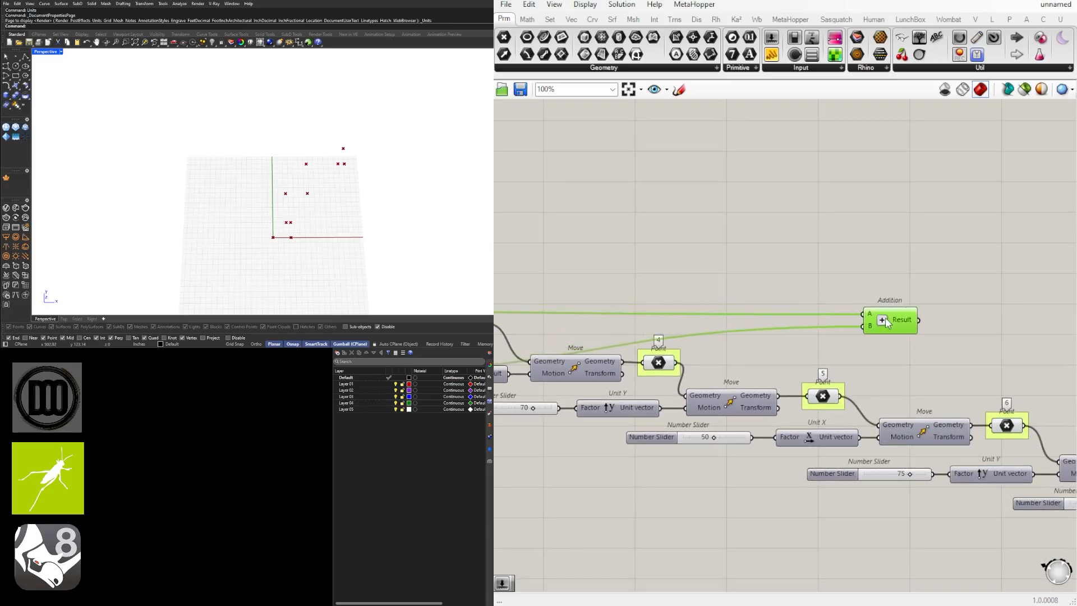
# Step: Add a second Negative component just before the Addition component
pyautogui.moveTo(515, 397); pyautogui.dragTo(732, 395, button='right')
pyautogui.moveTo(865, 330); pyautogui.dragTo(680, 351, button='right')
pyautogui.click(831, 383)
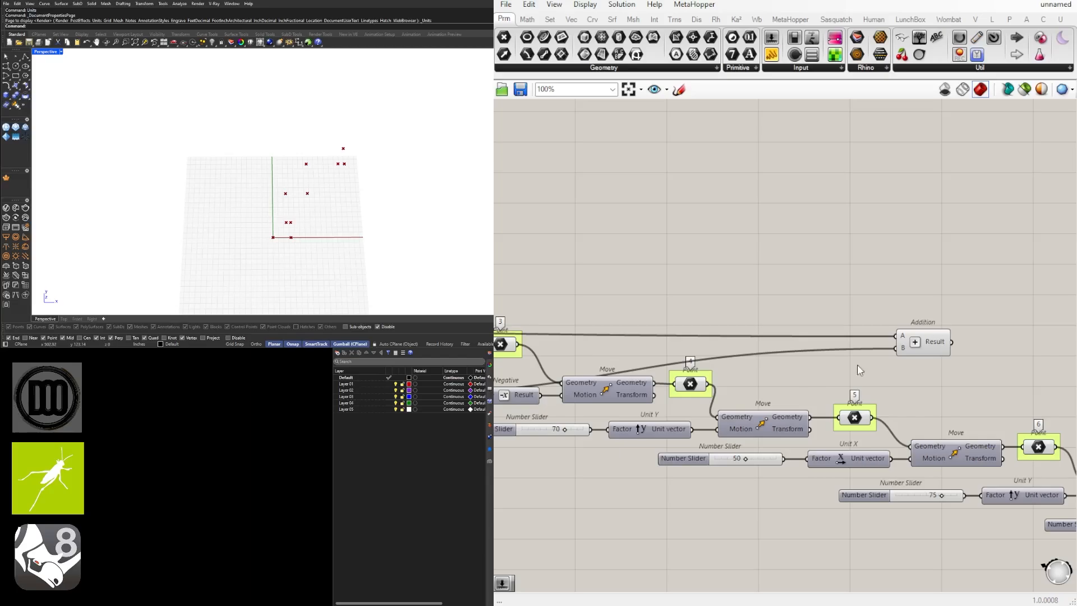
pyautogui.doubleClick(809, 369)
pyautogui.write('neg')
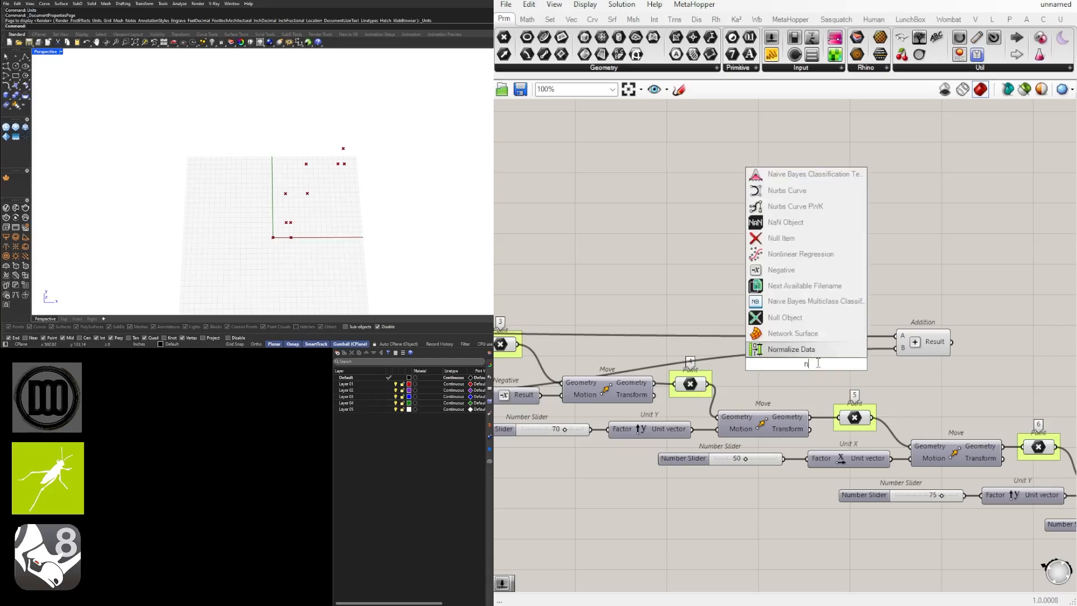
pyautogui.press('Return')
# Step: Route the 10 slider through the new Negative into Addition input B and place Negative close to Addition
pyautogui.moveTo(625, 372); pyautogui.dragTo(789, 366, button='right')
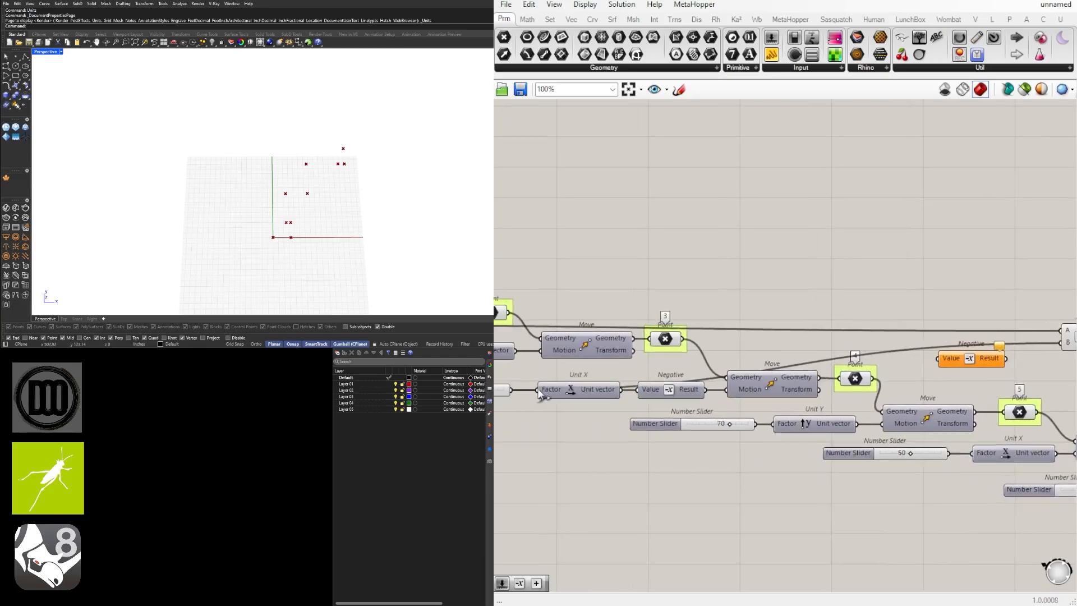
pyautogui.moveTo(543, 396); pyautogui.dragTo(627, 391, button='right')
pyautogui.moveTo(596, 385); pyautogui.dragTo(729, 375)
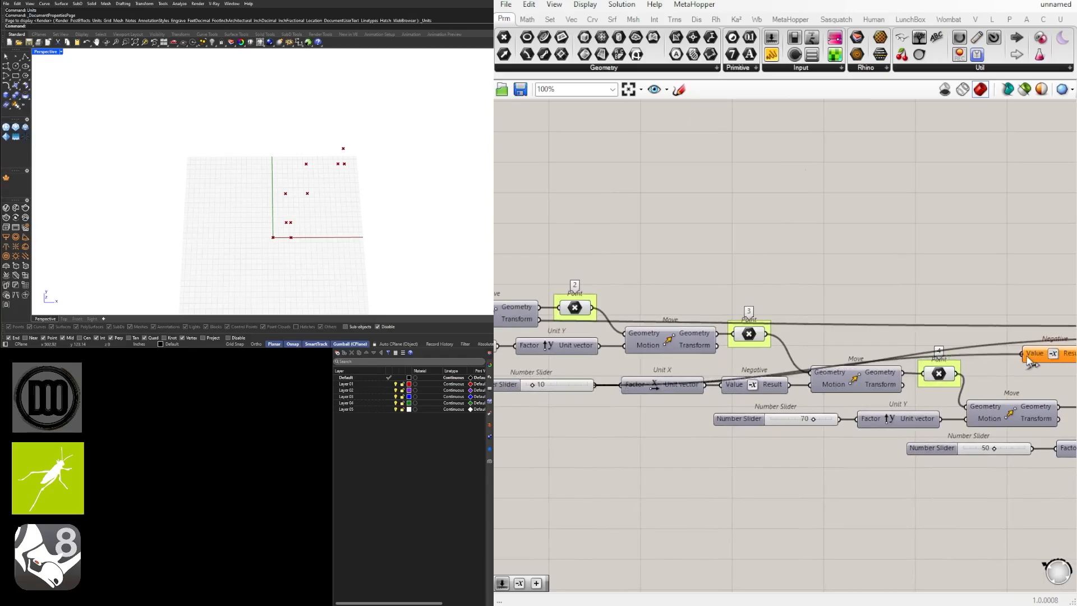
pyautogui.moveTo(1026, 357); pyautogui.dragTo(1027, 358)
pyautogui.moveTo(1029, 361); pyautogui.dragTo(828, 370, button='right')
pyautogui.scroll(1, 863, 348)
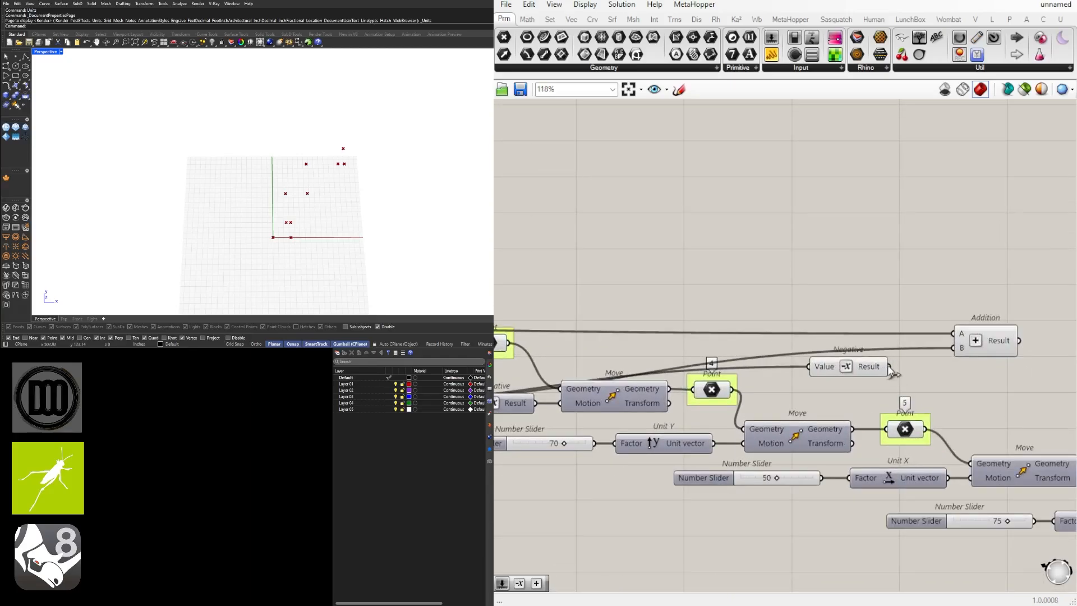
pyautogui.moveTo(887, 366); pyautogui.dragTo(955, 352)
pyautogui.moveTo(853, 369); pyautogui.dragTo(878, 350)
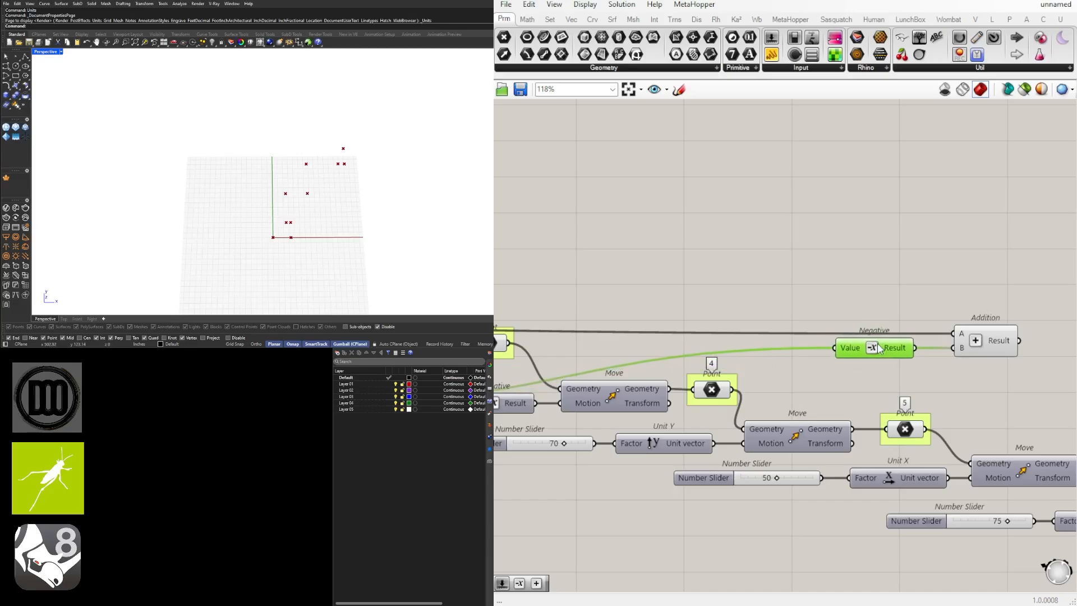
# Step: Add a third input, C, to the Addition component
pyautogui.moveTo(994, 359); pyautogui.dragTo(911, 342, button='right')
pyautogui.click(918, 327)
pyautogui.scroll(4, 896, 345)
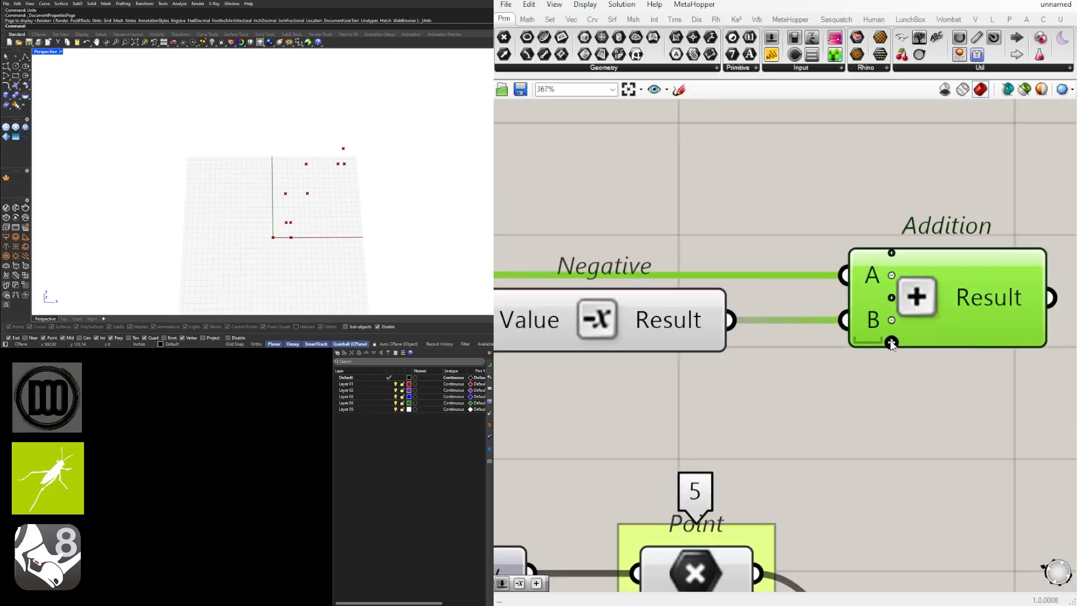
pyautogui.click(893, 344)
pyautogui.scroll(-4, 894, 344)
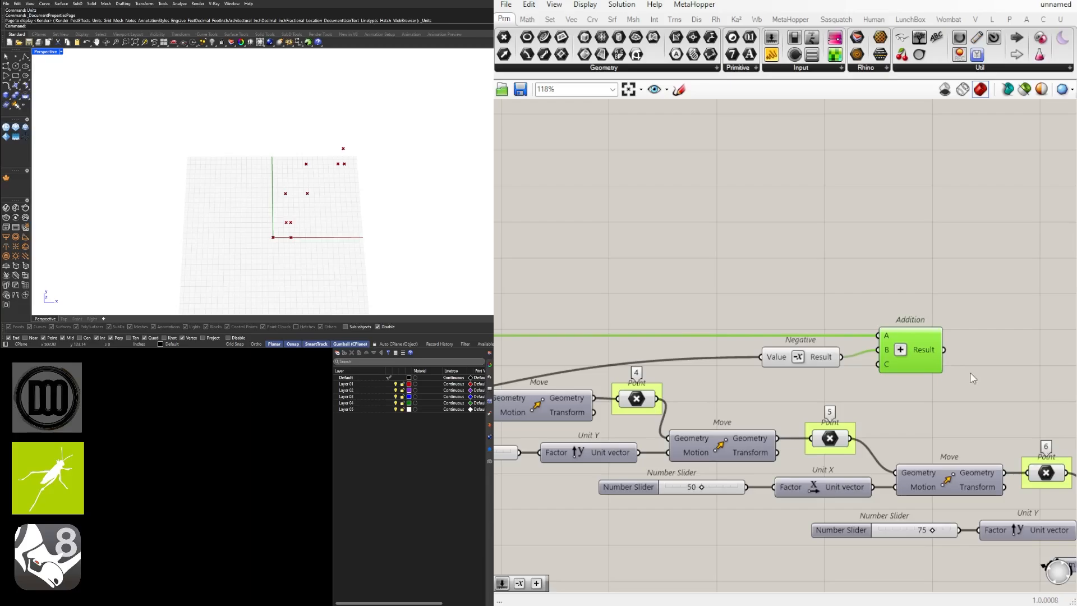
# Step: Shift Negative and Addition farther along and connect the 50 slider after point 5 to Addition input C
pyautogui.moveTo(973, 378); pyautogui.dragTo(733, 301)
pyautogui.moveTo(807, 356); pyautogui.dragTo(908, 356)
pyautogui.click(792, 464)
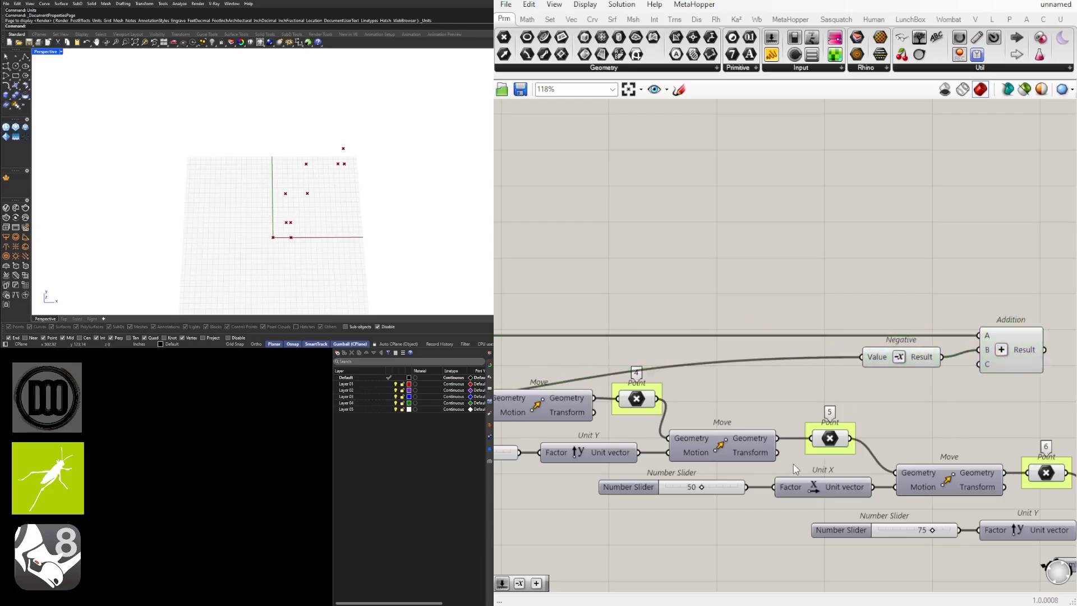
pyautogui.moveTo(746, 487); pyautogui.dragTo(978, 364)
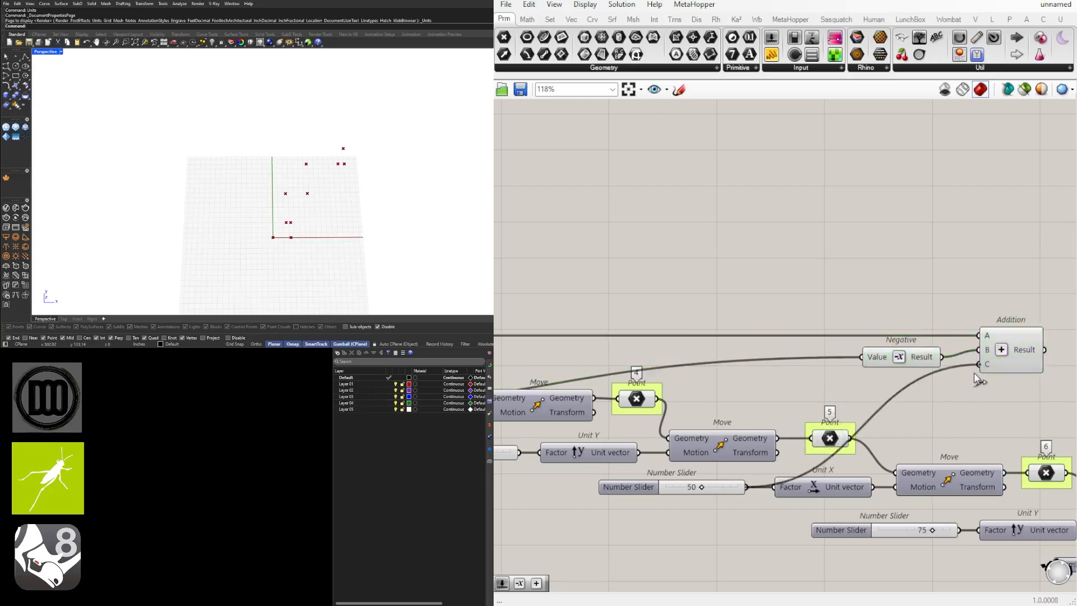
# Step: Move Negative and Addition above point 7 and add a fourth input, D, to Addition
pyautogui.moveTo(951, 398); pyautogui.dragTo(699, 403, button='right')
pyautogui.moveTo(808, 411); pyautogui.dragTo(531, 324)
pyautogui.moveTo(778, 357); pyautogui.dragTo(702, 324, button='right')
pyautogui.moveTo(702, 324); pyautogui.dragTo(1005, 365)
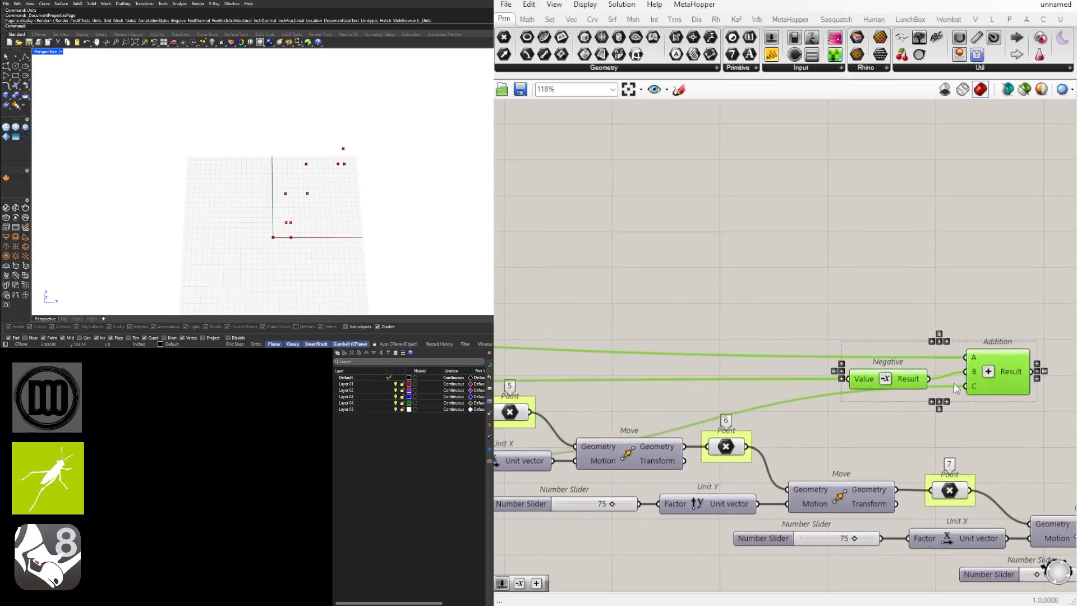
pyautogui.scroll(8, 1001, 396)
pyautogui.moveTo(1001, 397); pyautogui.dragTo(844, 385, button='right')
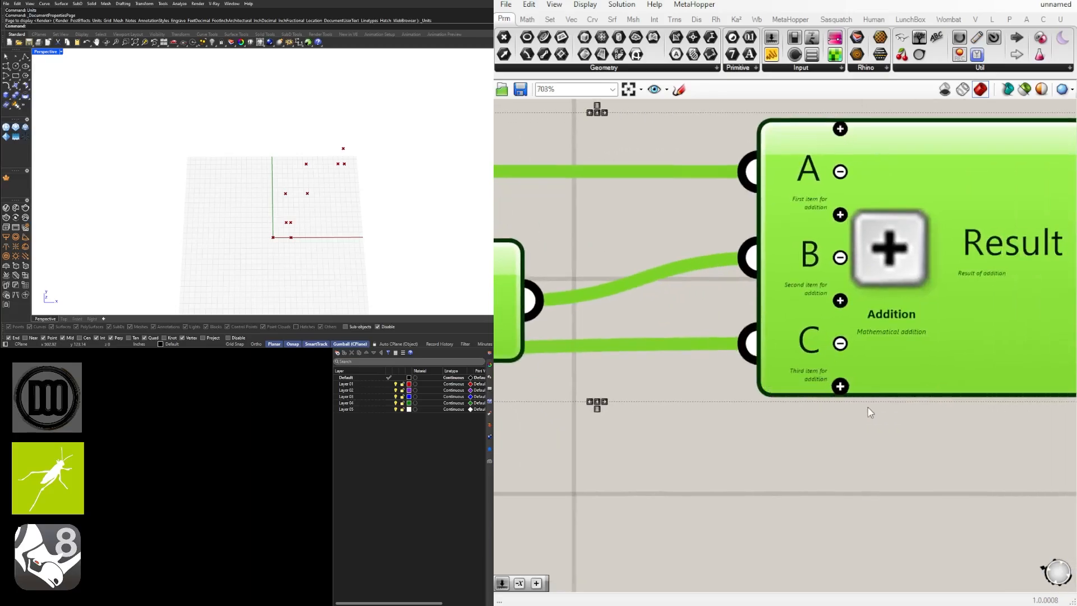
pyautogui.click(841, 386)
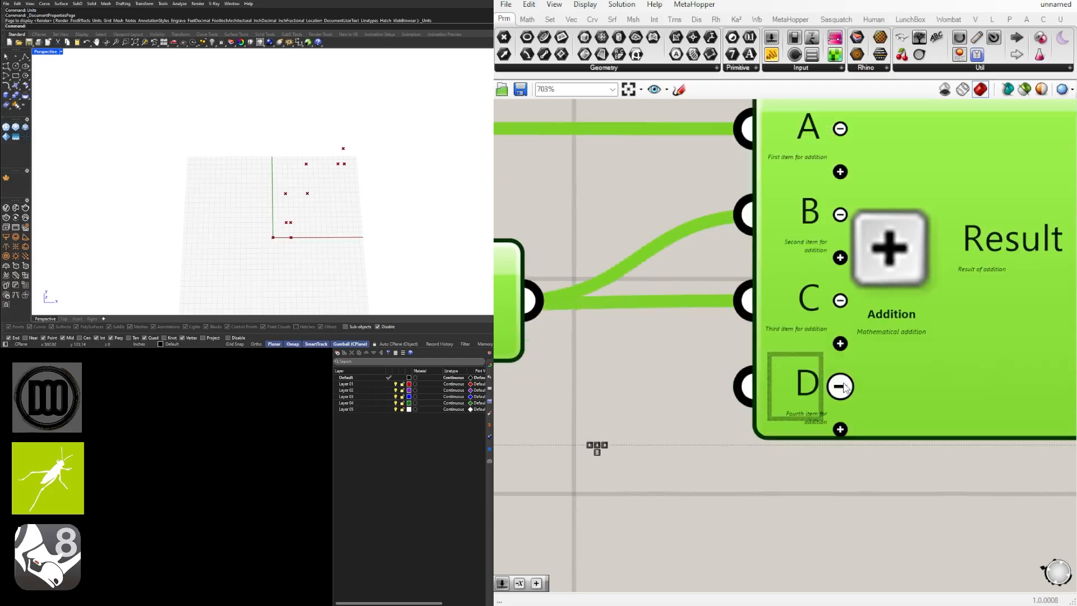
pyautogui.scroll(-5, 885, 377)
pyautogui.moveTo(913, 381); pyautogui.dragTo(884, 378, button='right')
# Step: Nudge Negative clear of the other wires and connect the Unit X 75 slider after point 7 to Addition input D
pyautogui.moveTo(882, 373); pyautogui.dragTo(962, 379)
pyautogui.click(743, 402)
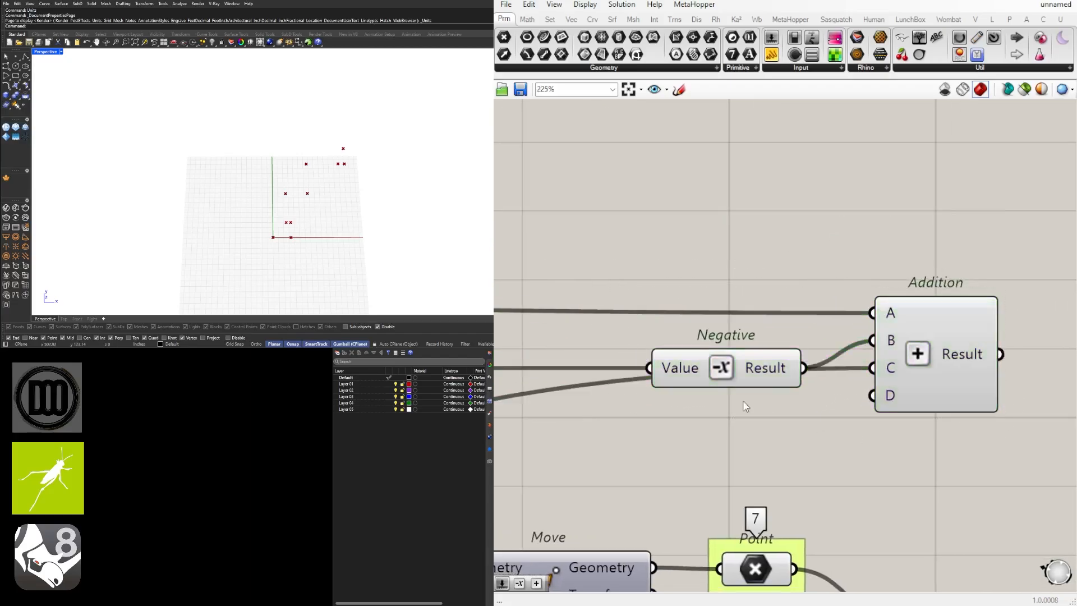
pyautogui.moveTo(722, 370); pyautogui.dragTo(722, 355)
pyautogui.scroll(-5, 722, 355)
pyautogui.moveTo(793, 394); pyautogui.dragTo(810, 361, button='right')
pyautogui.scroll(2, 725, 436)
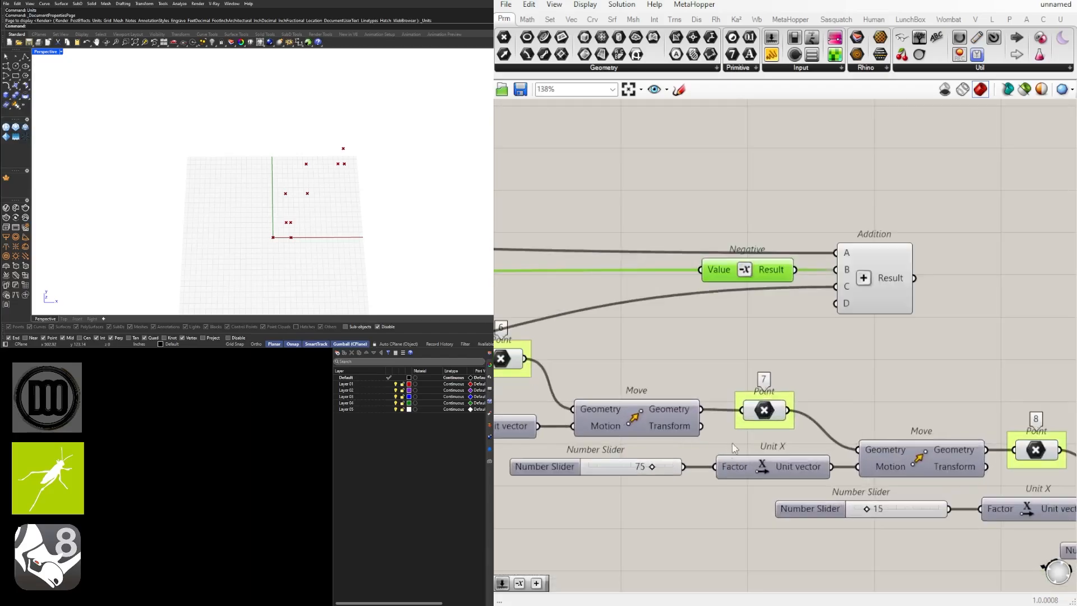
pyautogui.moveTo(735, 449); pyautogui.dragTo(731, 483, button='right')
pyautogui.moveTo(680, 499); pyautogui.dragTo(831, 339)
# Step: Move the Negative and Addition components together to above the Move component between points 8 and 9
pyautogui.moveTo(918, 389); pyautogui.dragTo(858, 382, button='right')
pyautogui.moveTo(910, 382); pyautogui.dragTo(637, 212)
pyautogui.scroll(-3, 757, 278)
pyautogui.moveTo(799, 298); pyautogui.dragTo(736, 303, button='right')
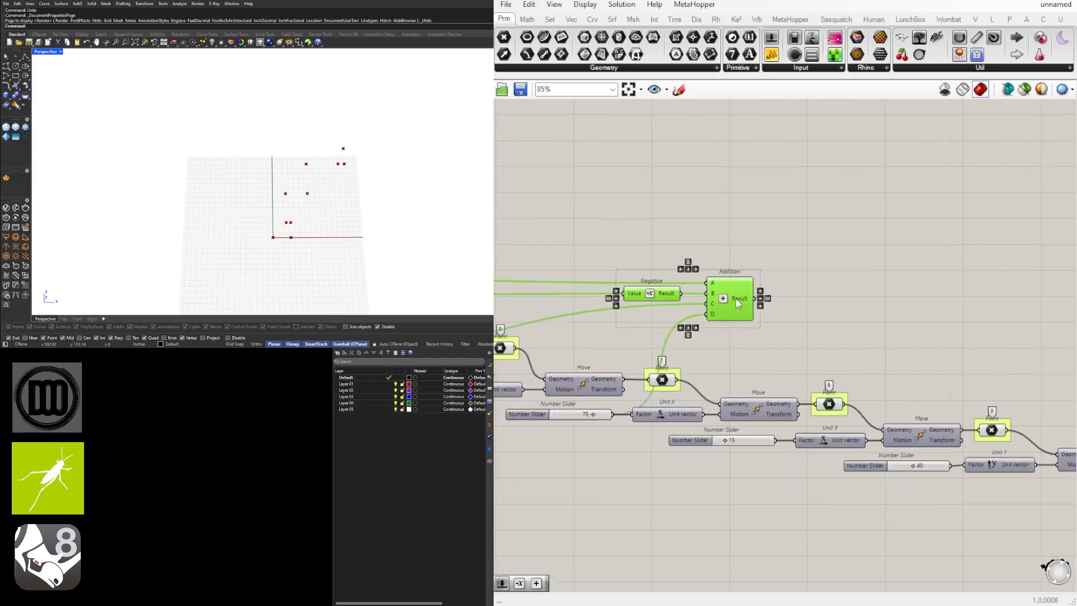
pyautogui.moveTo(739, 306); pyautogui.dragTo(932, 305)
# Step: Add a fifth input, E, to the Addition component
pyautogui.scroll(4, 900, 389)
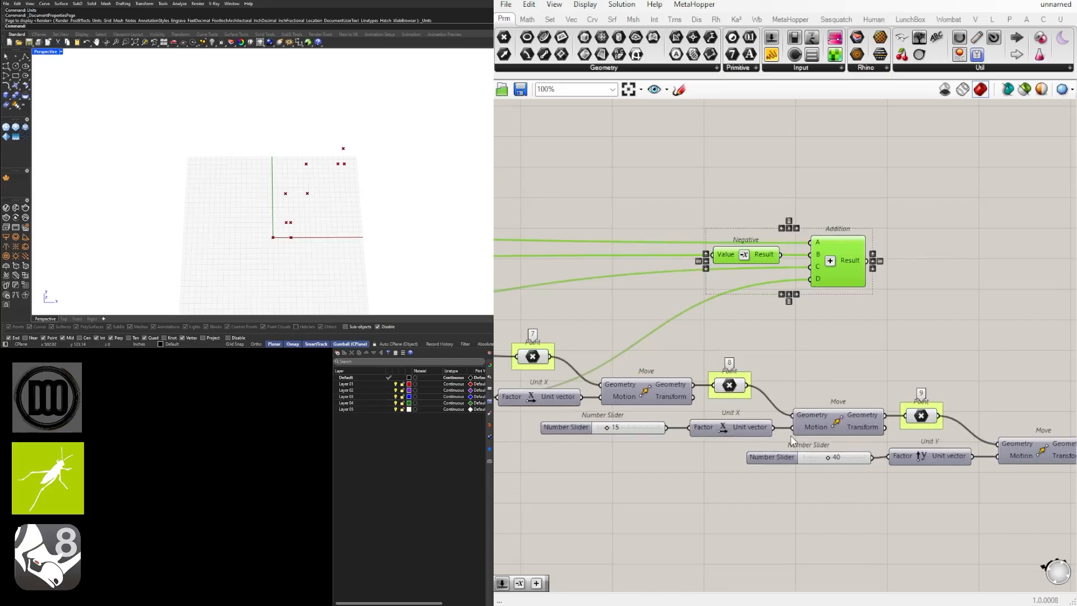
pyautogui.click(845, 235)
pyautogui.scroll(5, 837, 208)
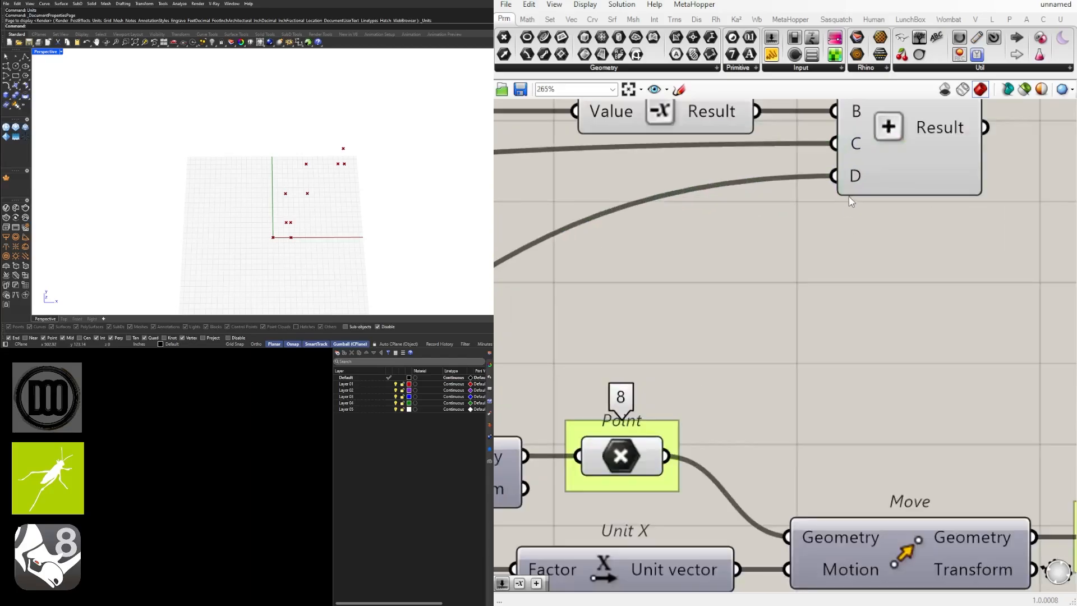
pyautogui.click(882, 192)
pyautogui.scroll(-5, 881, 199)
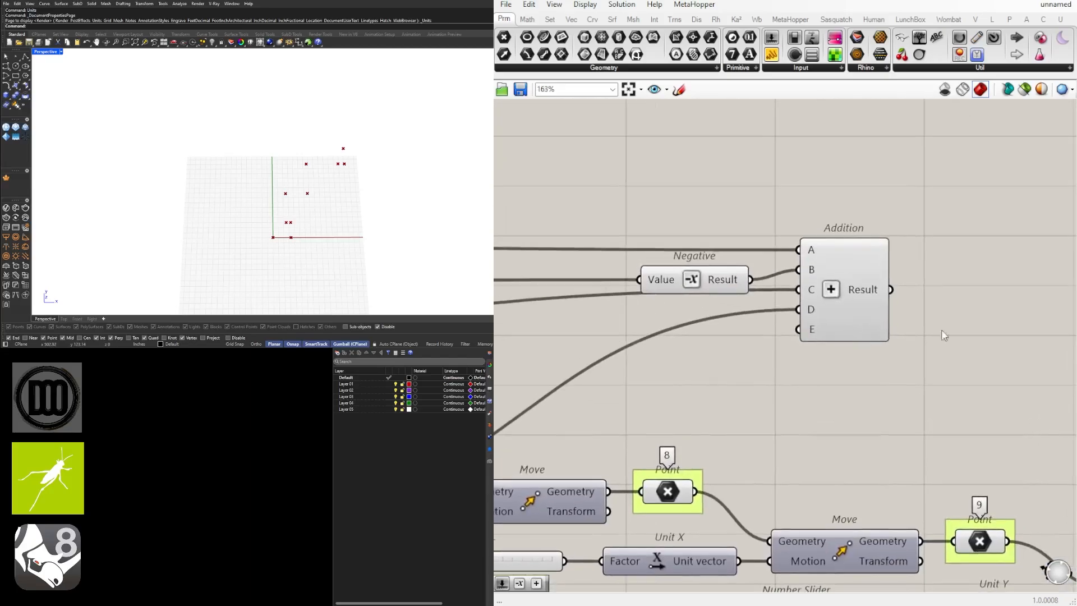
# Step: Align Negative with Addition input B and shift both components farther along, to above point 9
pyautogui.moveTo(961, 365); pyautogui.dragTo(841, 437)
pyautogui.moveTo(705, 282); pyautogui.dragTo(707, 271)
pyautogui.moveTo(967, 433); pyautogui.dragTo(687, 222)
pyautogui.moveTo(859, 295); pyautogui.dragTo(751, 263, button='right')
pyautogui.moveTo(749, 266); pyautogui.dragTo(910, 267)
# Step: Connect the Unit X 15 slider after point 8 to Addition input E
pyautogui.click(786, 368)
pyautogui.moveTo(785, 368); pyautogui.dragTo(894, 248, button='right')
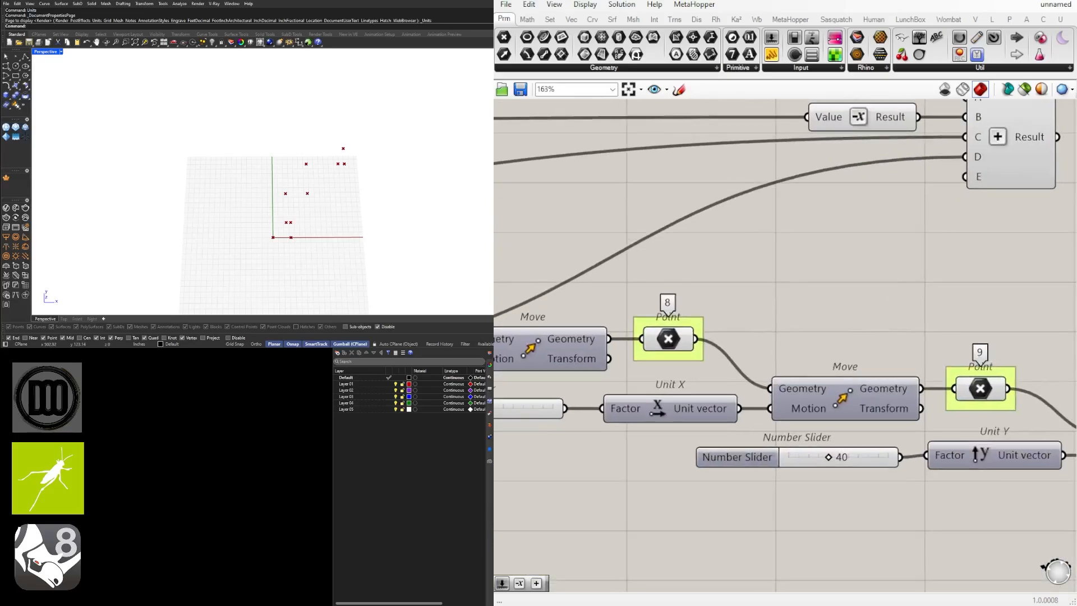
pyautogui.moveTo(835, 320); pyautogui.dragTo(824, 346, button='right')
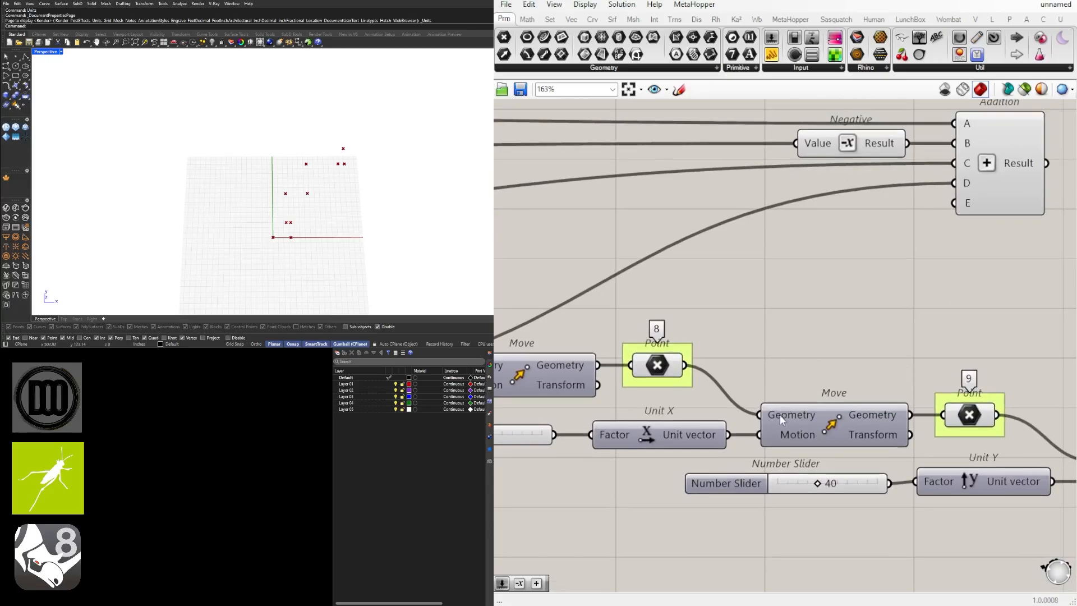
pyautogui.moveTo(602, 440); pyautogui.dragTo(765, 471, button='right')
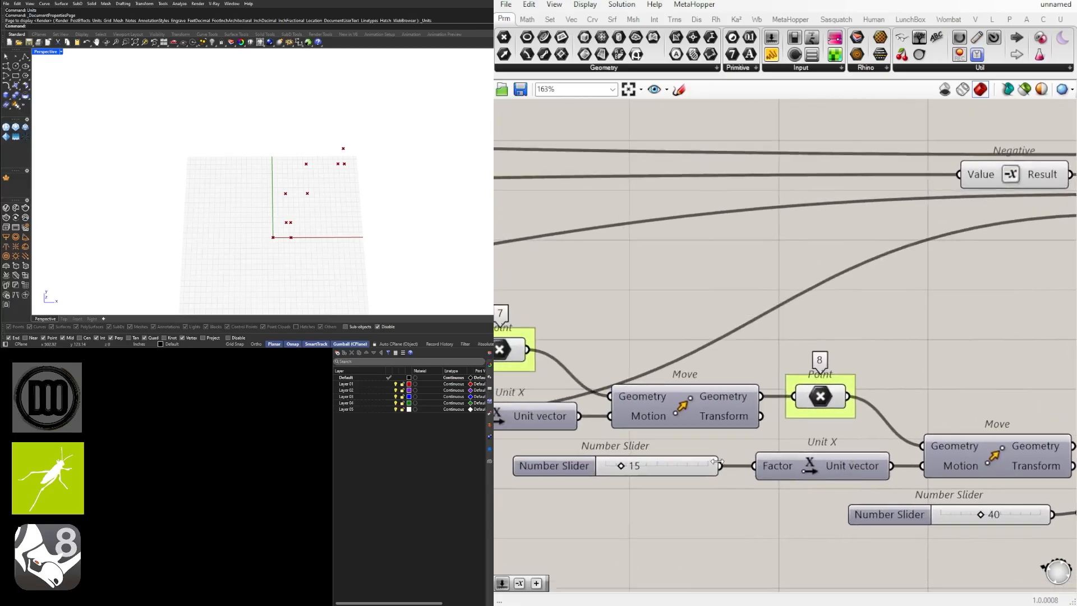
pyautogui.scroll(-2, 717, 461)
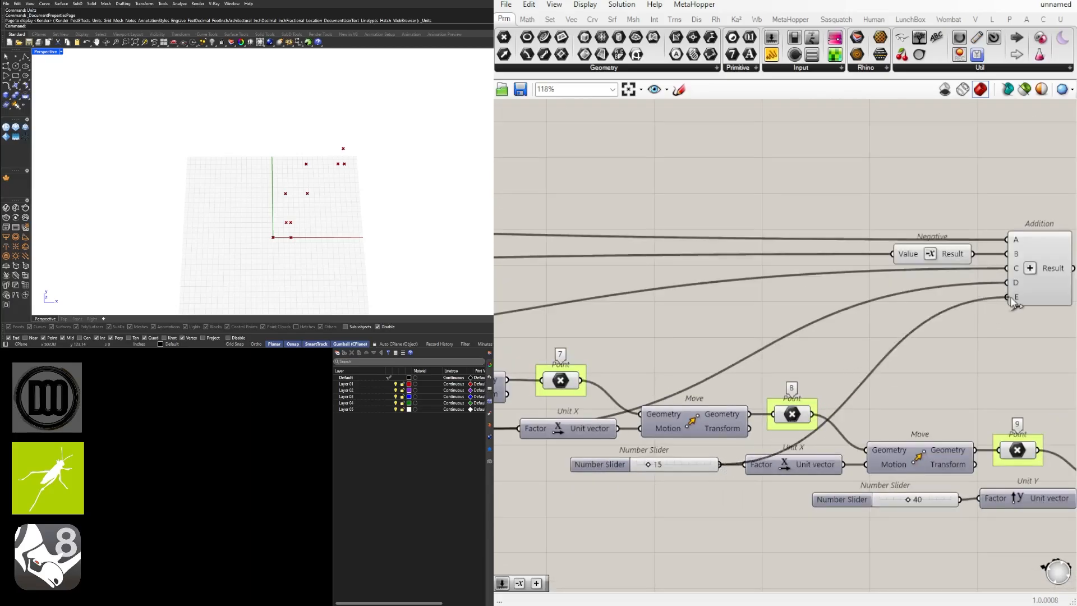
# Step: Compare the Addition result with the overall width and horizontal dimensions shown in the Image Sampler drawing
pyautogui.moveTo(1016, 333); pyautogui.dragTo(962, 360, button='right')
pyautogui.scroll(-5, 643, 332)
pyautogui.moveTo(527, 330); pyautogui.dragTo(1043, 399, button='right')
pyautogui.moveTo(510, 368); pyautogui.dragTo(848, 378, button='right')
pyautogui.scroll(6, 877, 257)
pyautogui.scroll(5, 875, 257)
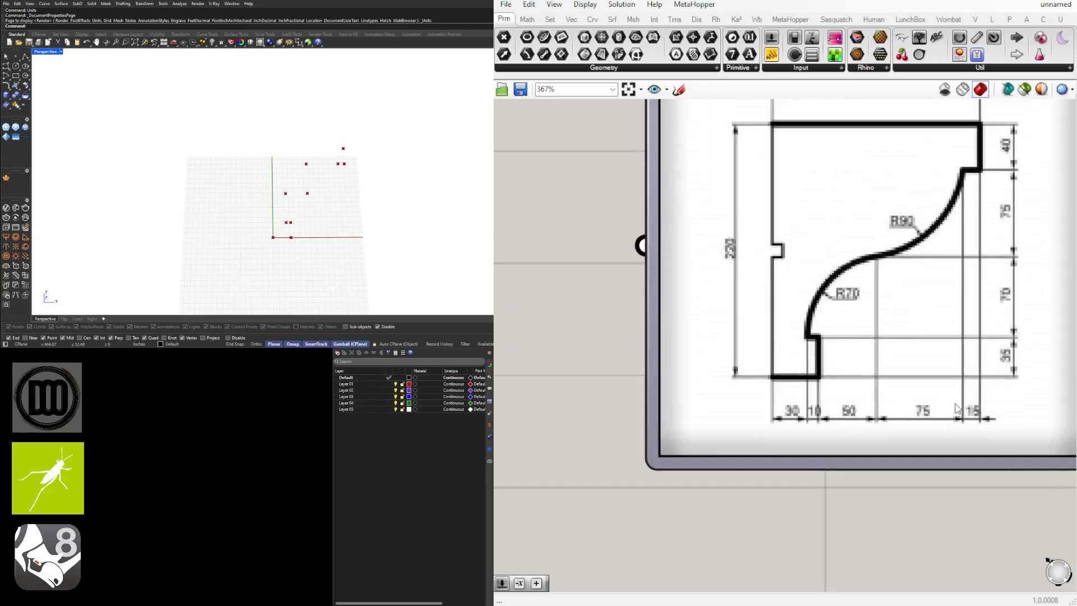
pyautogui.scroll(-6, 807, 332)
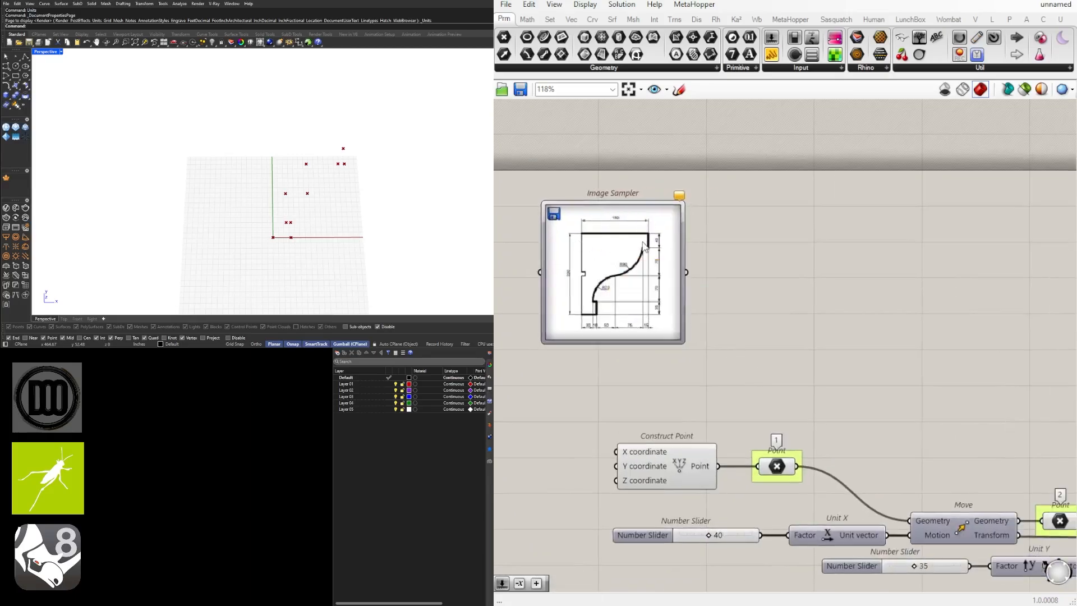
pyautogui.scroll(-7, 856, 281)
pyautogui.moveTo(902, 359); pyautogui.dragTo(647, 387, button='right')
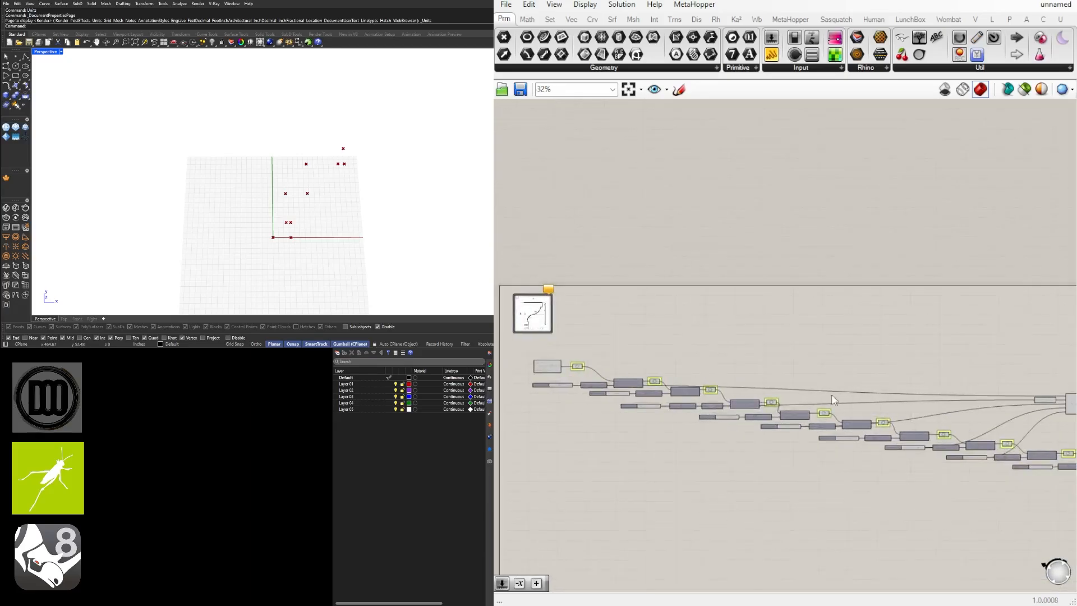
pyautogui.moveTo(1001, 394); pyautogui.dragTo(757, 388, button='right')
pyautogui.scroll(10, 837, 395)
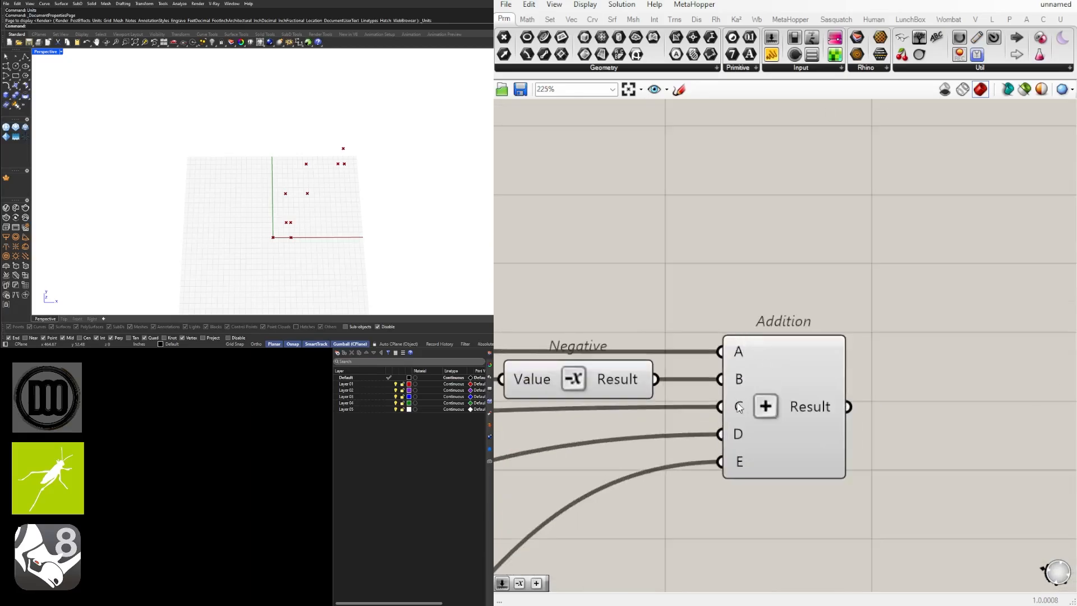
pyautogui.moveTo(861, 421); pyautogui.dragTo(790, 412, button='right')
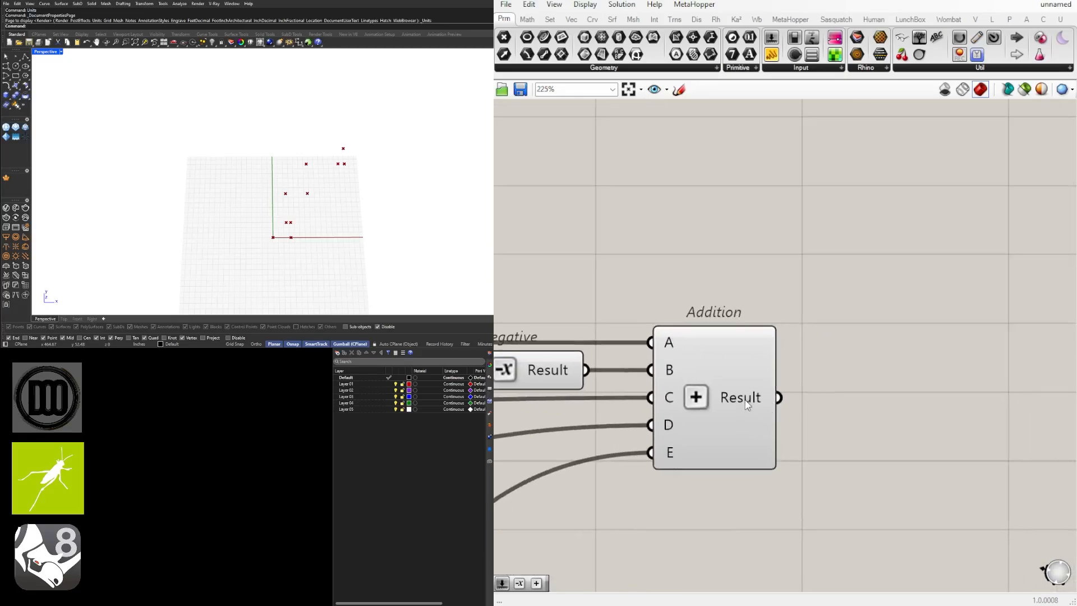
pyautogui.moveTo(746, 405)
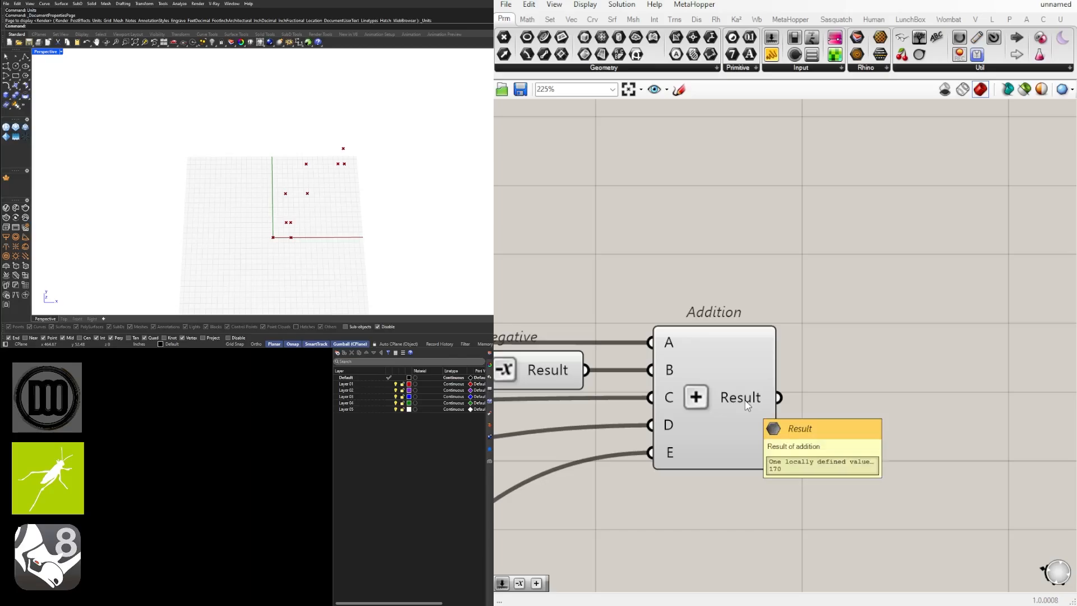
pyautogui.scroll(-10, 747, 404)
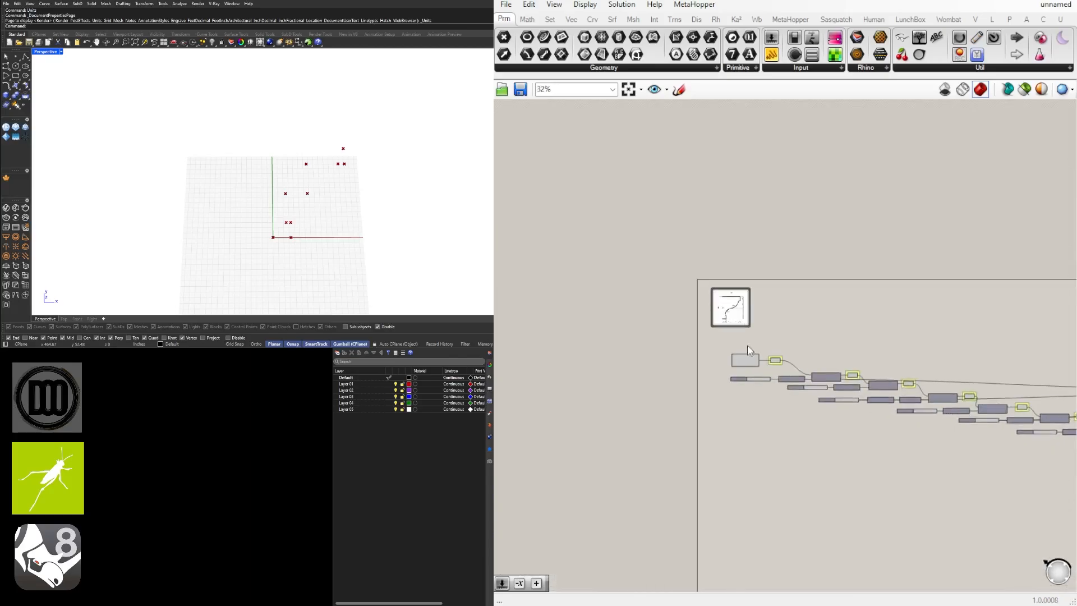
pyautogui.scroll(15, 749, 350)
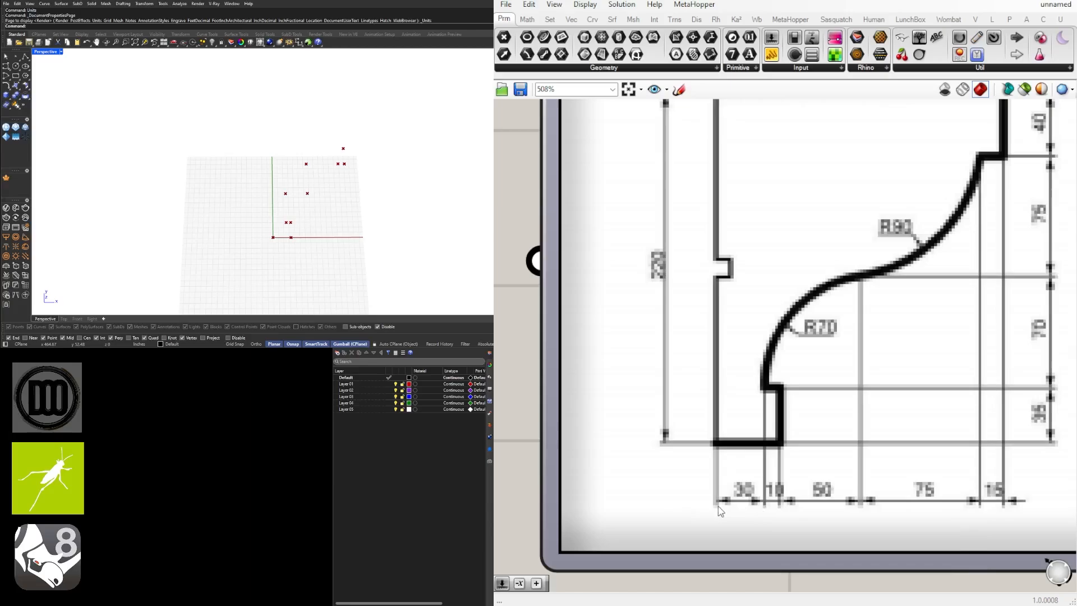
pyautogui.scroll(-10, 780, 508)
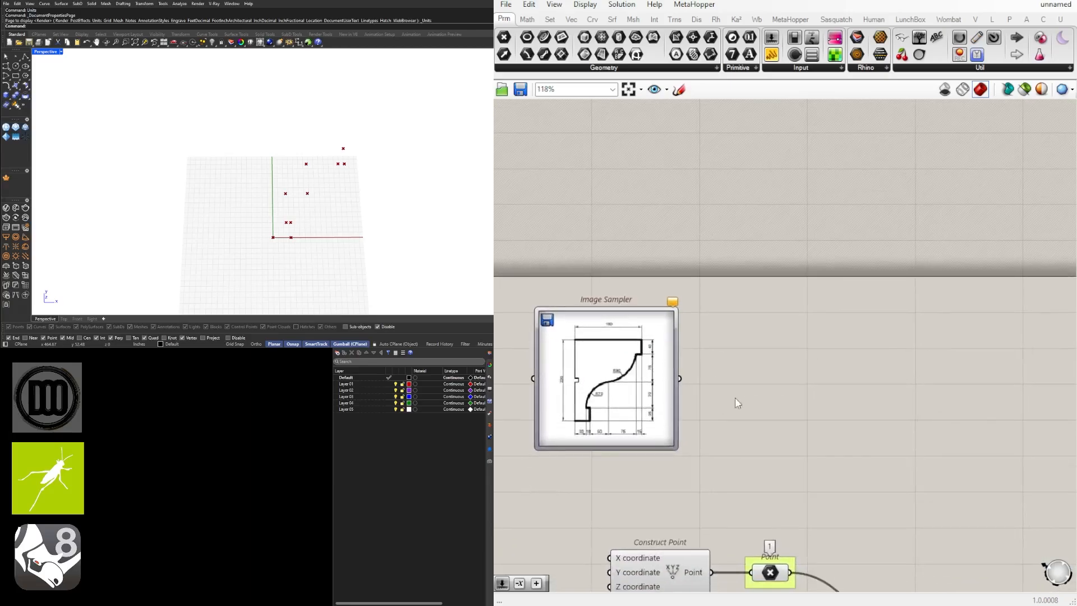
# Step: Reposition Negative and Addition slightly, and add a Unit X component with its Factor fed by the Addition result
pyautogui.scroll(5, 763, 429)
pyautogui.moveTo(802, 490); pyautogui.dragTo(593, 400)
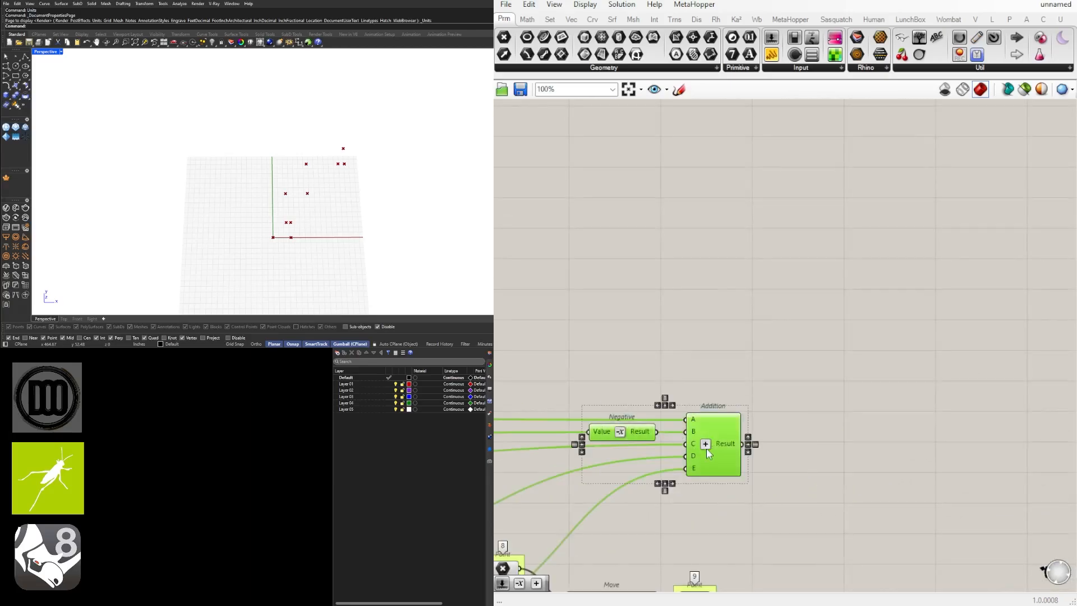
pyautogui.moveTo(706, 448); pyautogui.dragTo(712, 463)
pyautogui.moveTo(726, 479); pyautogui.dragTo(767, 405, button='right')
pyautogui.scroll(3, 837, 415)
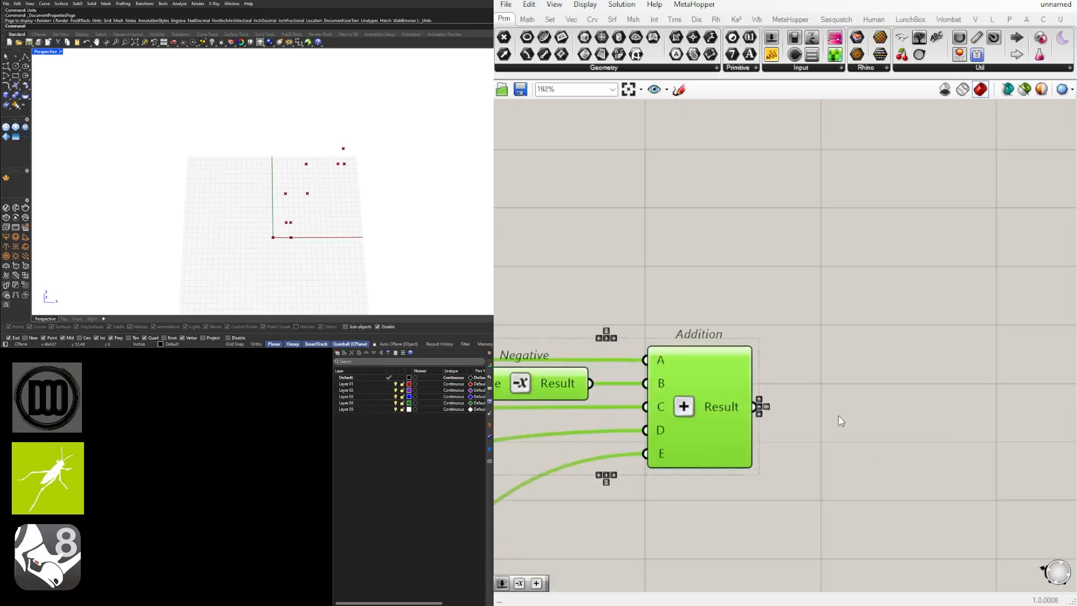
pyautogui.doubleClick(837, 415)
pyautogui.write('x')
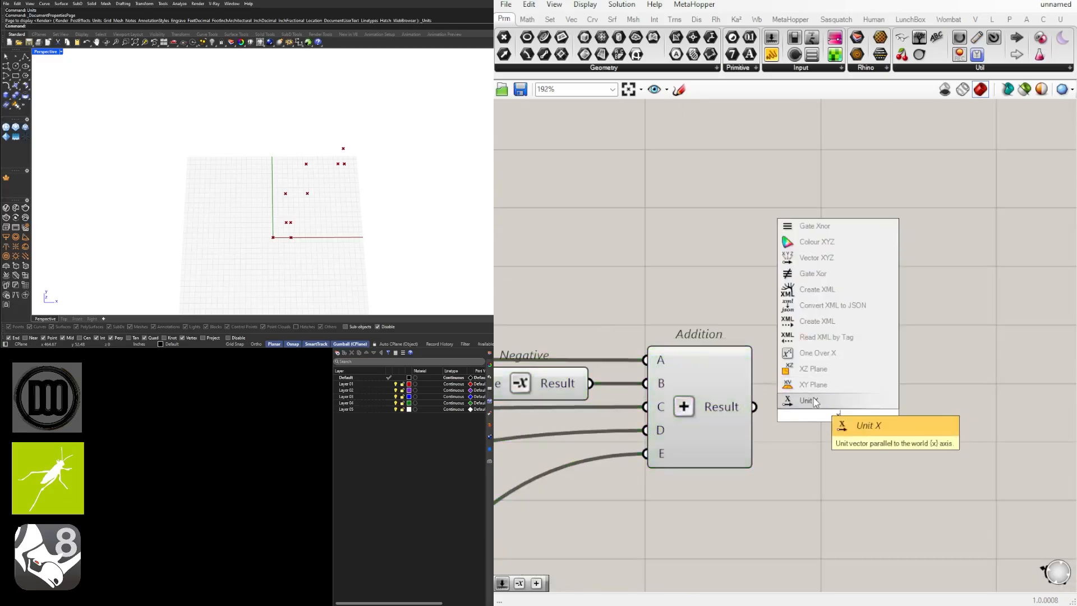
pyautogui.click(813, 401)
pyautogui.moveTo(789, 416); pyautogui.dragTo(814, 409)
# Step: Add a Negative component fed by the new Unit X vector and align it with Unit X
pyautogui.moveTo(943, 418); pyautogui.dragTo(846, 413, button='right')
pyautogui.doubleClick(938, 407)
pyautogui.write('neg')
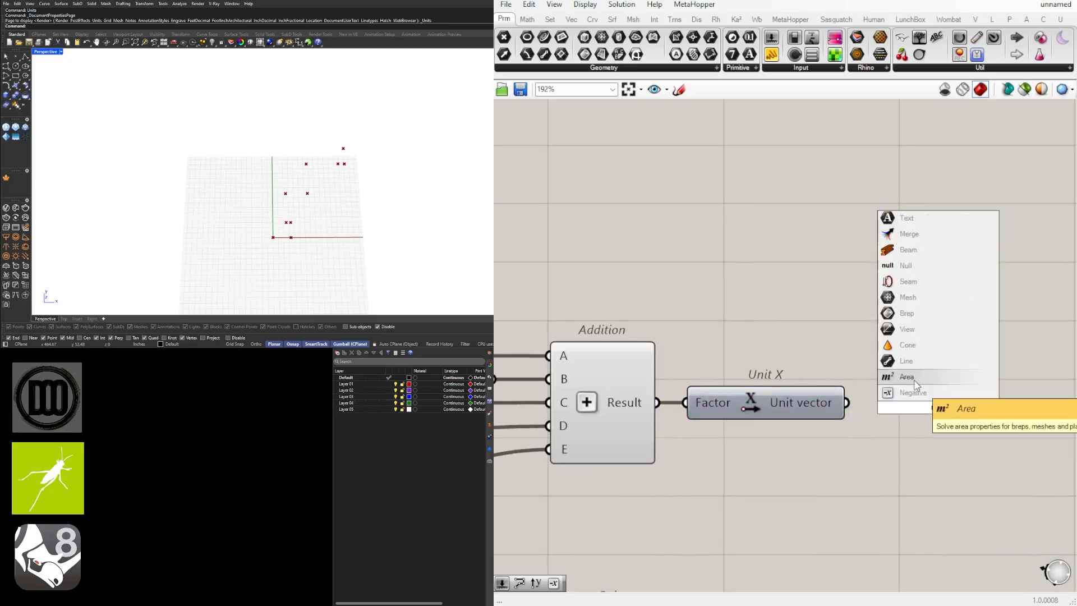
pyautogui.click(910, 393)
pyautogui.moveTo(848, 405); pyautogui.dragTo(872, 407)
pyautogui.moveTo(917, 409); pyautogui.dragTo(907, 405)
# Step: Move the whole chain of Negative, Addition, Unit X and Negative below the slider that follows point 9's Move
pyautogui.scroll(-4, 907, 405)
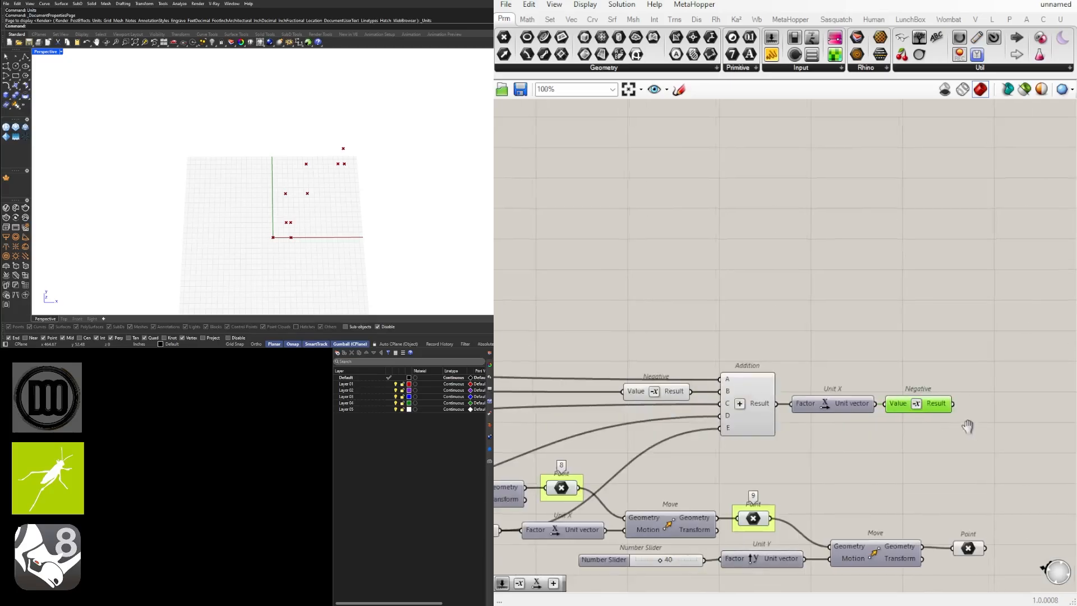
pyautogui.moveTo(967, 426); pyautogui.dragTo(902, 362, button='right')
pyautogui.scroll(-1, 943, 403)
pyautogui.moveTo(943, 406); pyautogui.dragTo(629, 306)
pyautogui.moveTo(705, 357); pyautogui.dragTo(705, 546)
pyautogui.moveTo(707, 567); pyautogui.dragTo(726, 511, button='right')
pyautogui.click(725, 513)
# Step: Set the wire display to Hidden for the first Negative's Value input and Addition input A
pyautogui.scroll(3, 637, 456)
pyautogui.rightClick(637, 456)
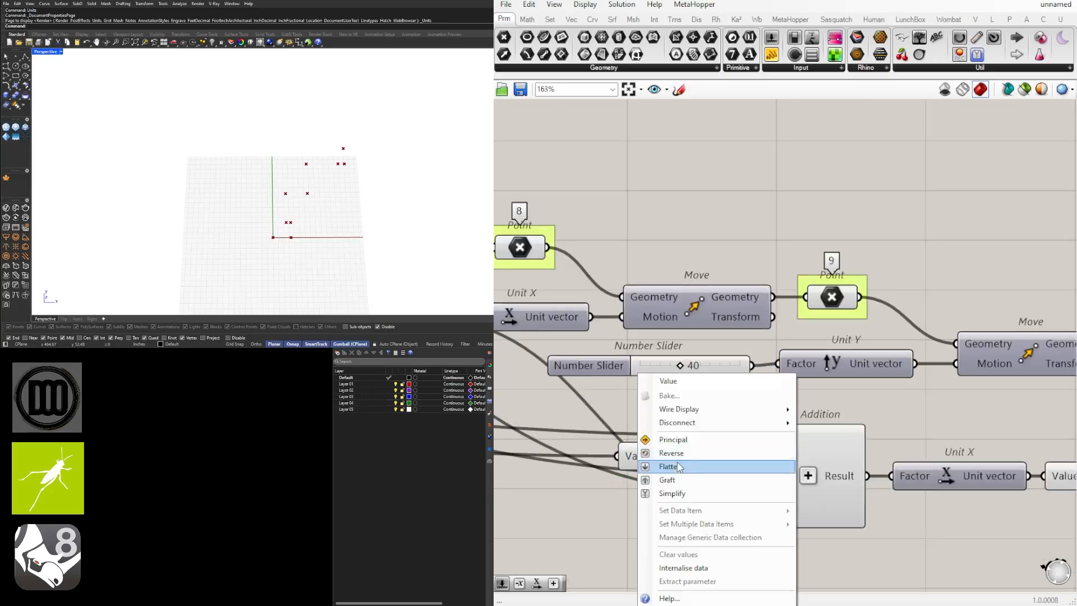
pyautogui.moveTo(706, 409)
pyautogui.click(830, 440)
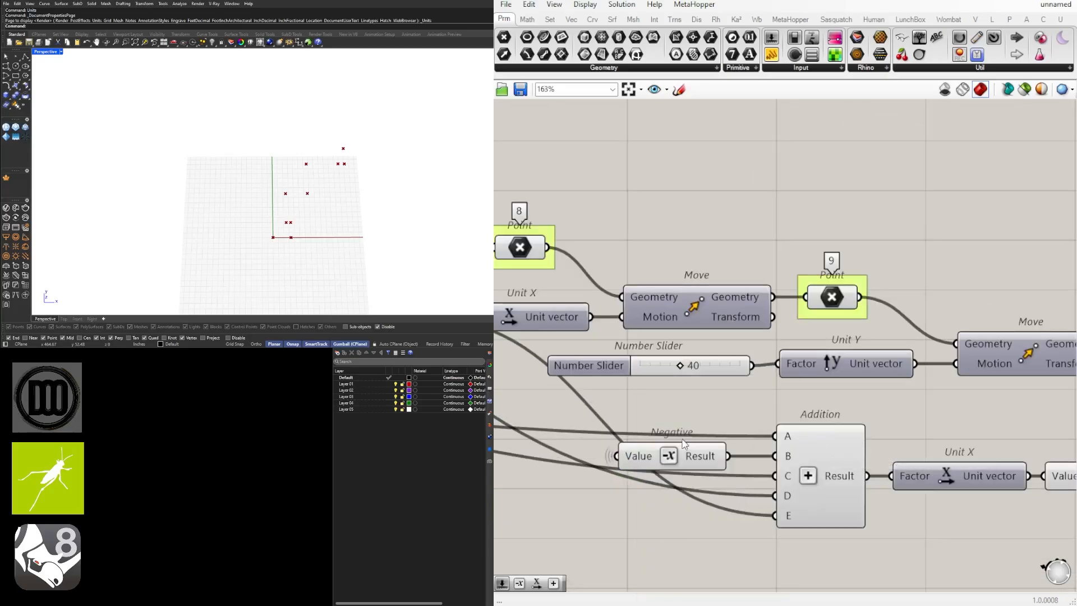
pyautogui.rightClick(789, 438)
pyautogui.moveTo(904, 415)
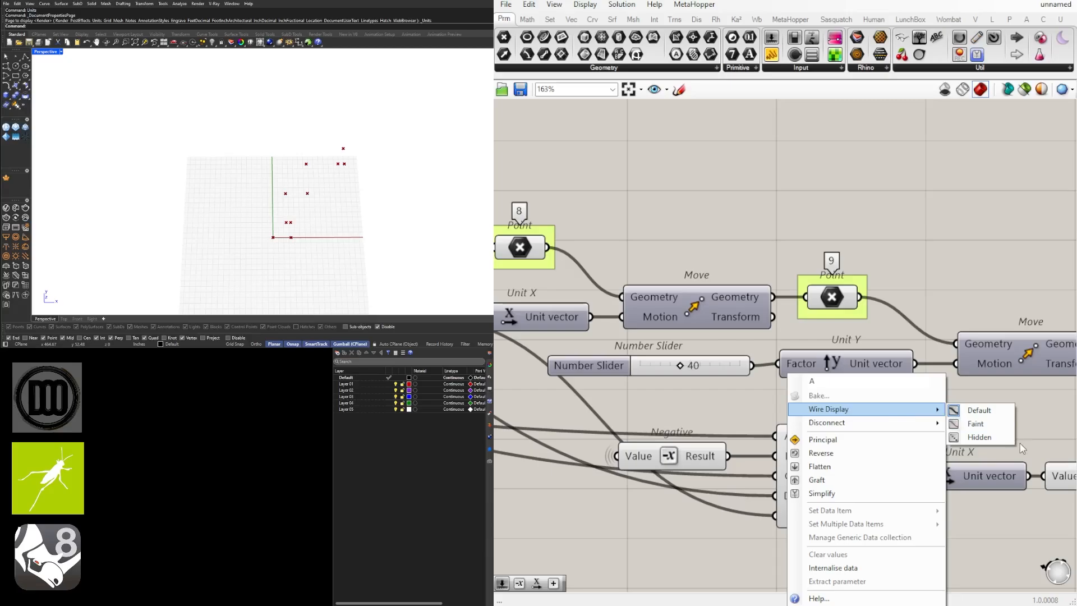
pyautogui.click(999, 438)
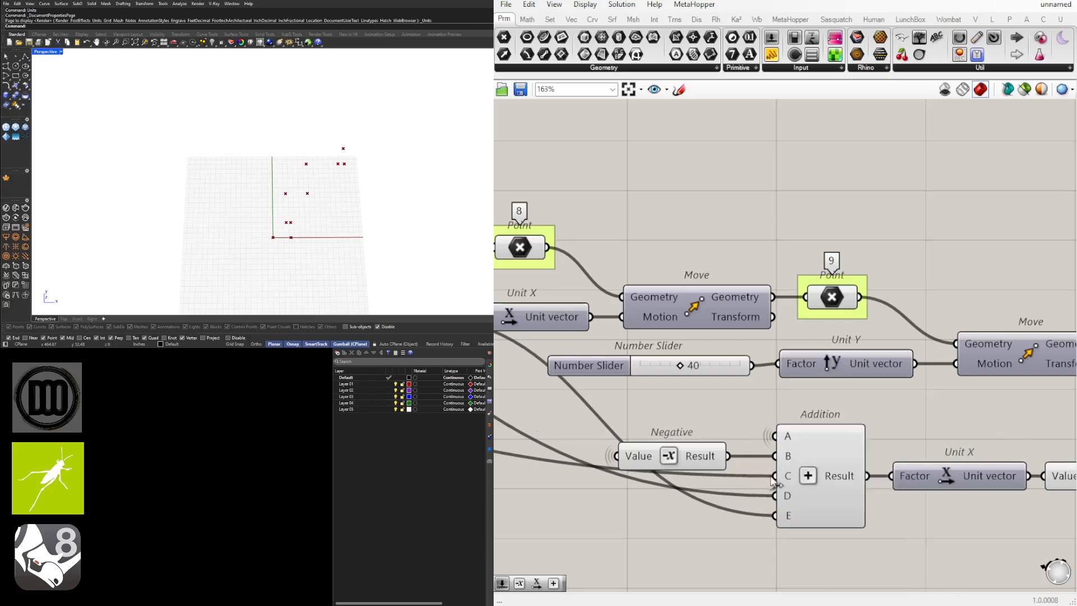
# Step: Set the wire display to Hidden for Addition inputs C, D and E
pyautogui.rightClick(788, 475)
pyautogui.moveTo(855, 409)
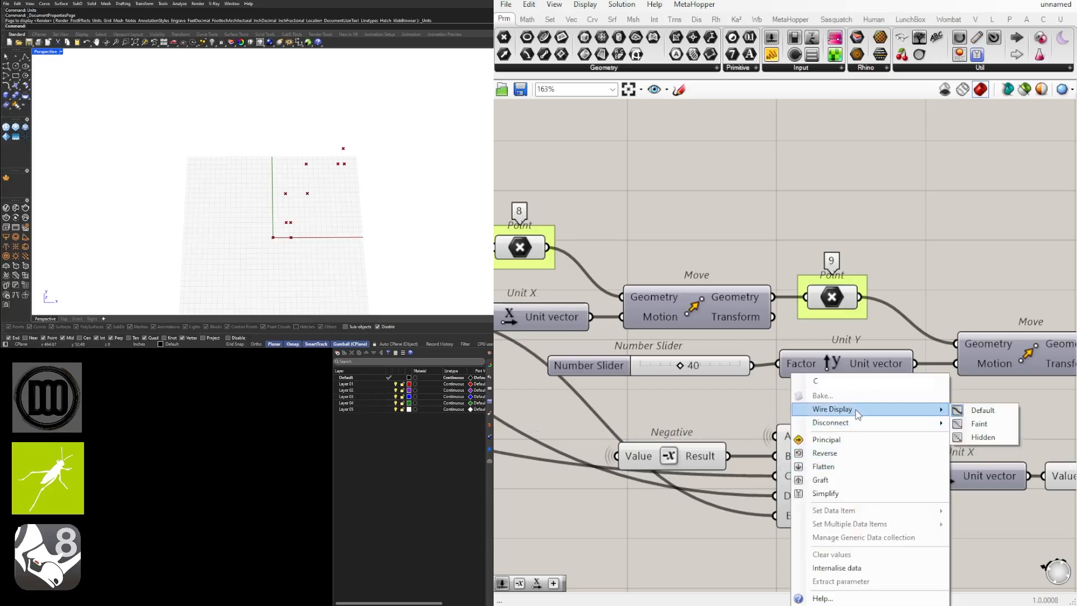
pyautogui.click(976, 438)
pyautogui.rightClick(779, 495)
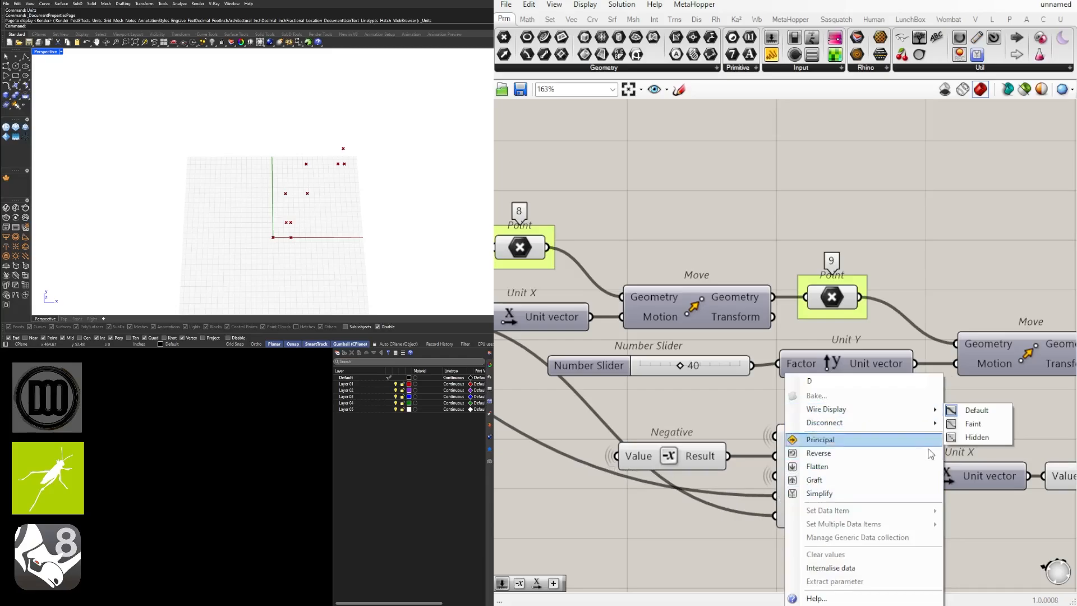
pyautogui.click(960, 439)
pyautogui.rightClick(775, 516)
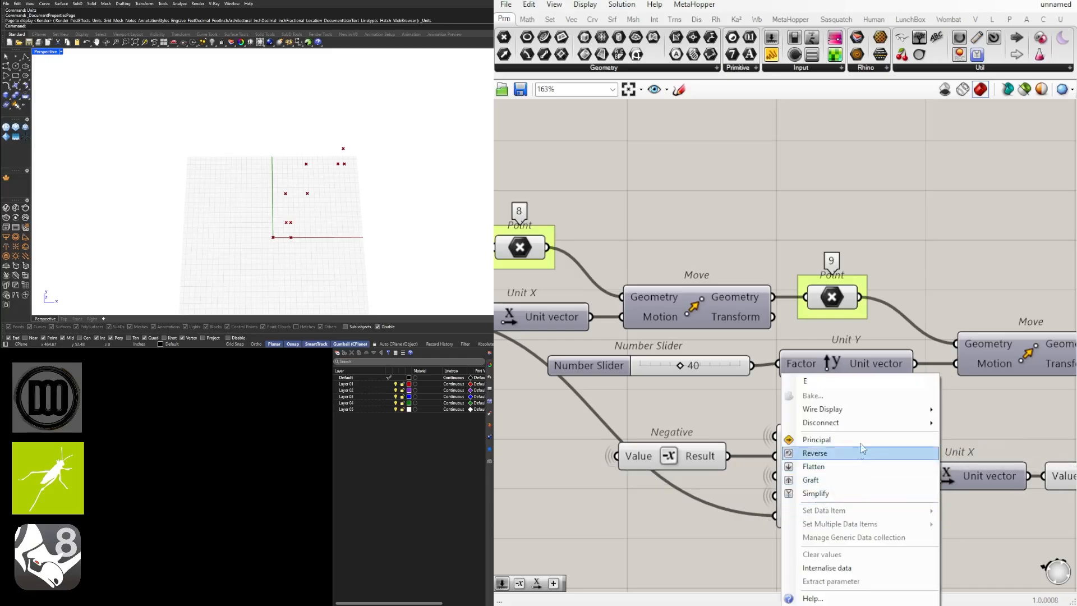
pyautogui.moveTo(869, 412)
pyautogui.click(964, 438)
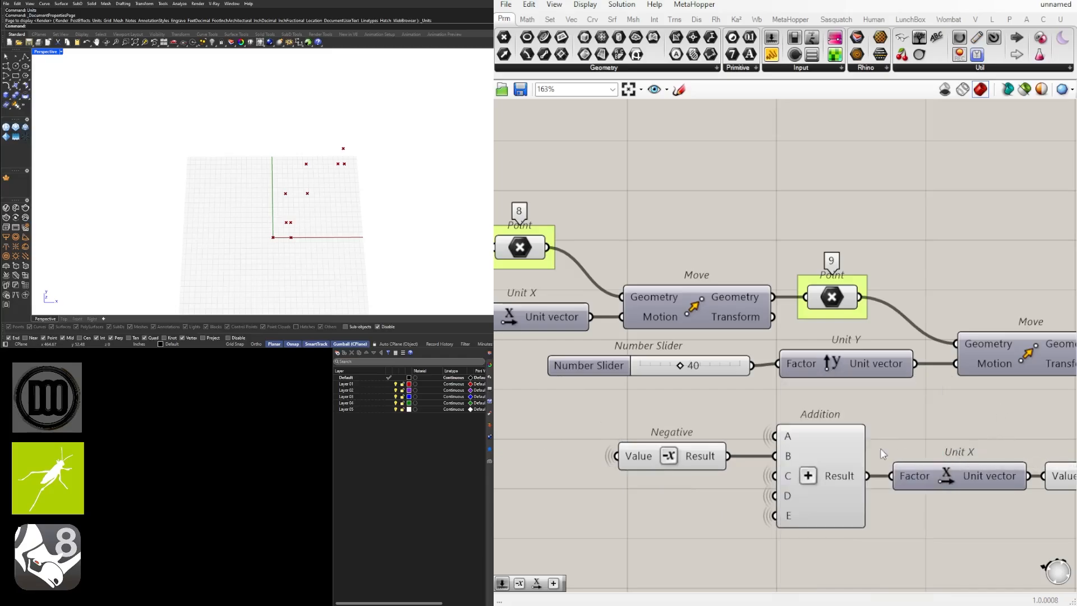
# Step: Move the first Negative closer to the Addition component and select Addition to check its hidden wires
pyautogui.click(834, 451)
pyautogui.click(754, 450)
pyautogui.moveTo(678, 450); pyautogui.dragTo(707, 450)
pyautogui.click(765, 406)
pyautogui.click(796, 443)
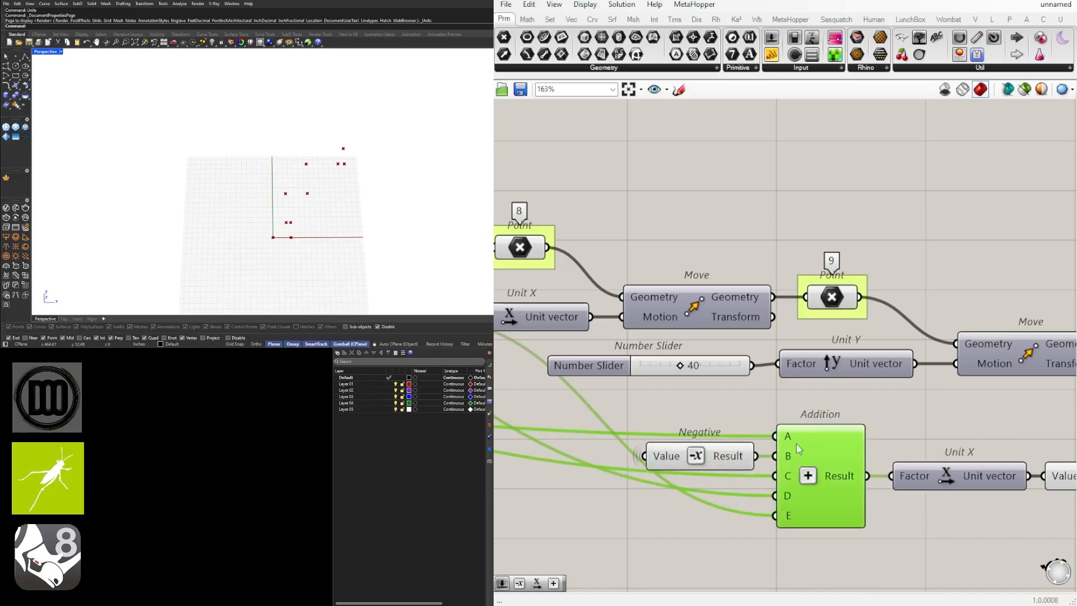
# Step: Shift the summing chain closer to the Unit Y component and the Move that follows point 9
pyautogui.scroll(-5, 841, 438)
pyautogui.moveTo(988, 501); pyautogui.dragTo(754, 438)
pyautogui.scroll(2, 853, 452)
pyautogui.moveTo(834, 452); pyautogui.dragTo(853, 434)
pyautogui.moveTo(1055, 418); pyautogui.dragTo(877, 424, button='right')
pyautogui.click(917, 425)
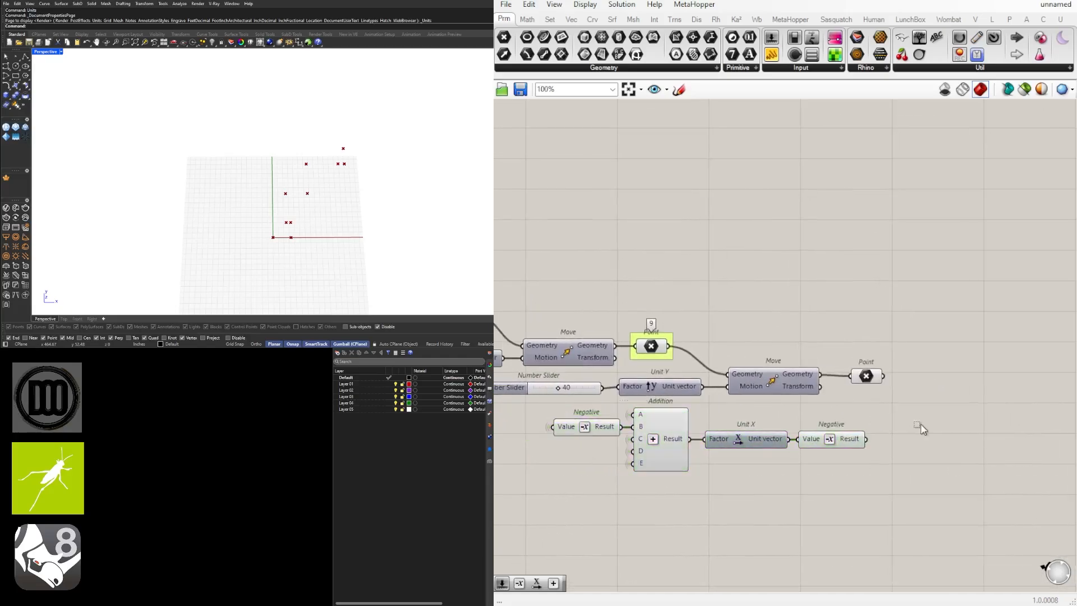
# Step: Group the Point component after the last Move and label the group 10
pyautogui.moveTo(955, 413); pyautogui.dragTo(850, 338)
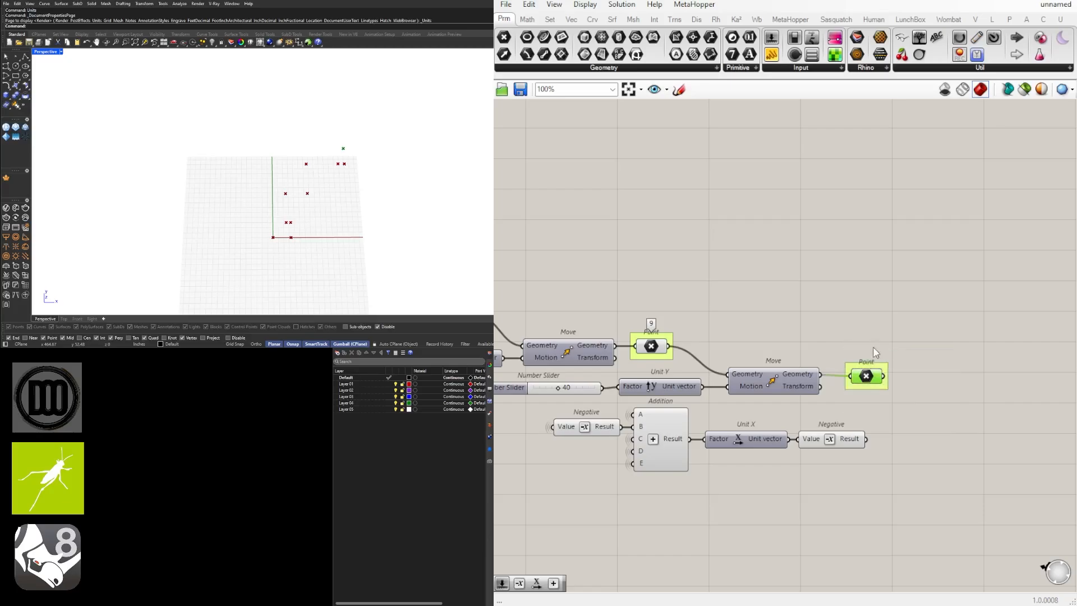
pyautogui.scroll(3, 884, 346)
pyautogui.rightClick(849, 383)
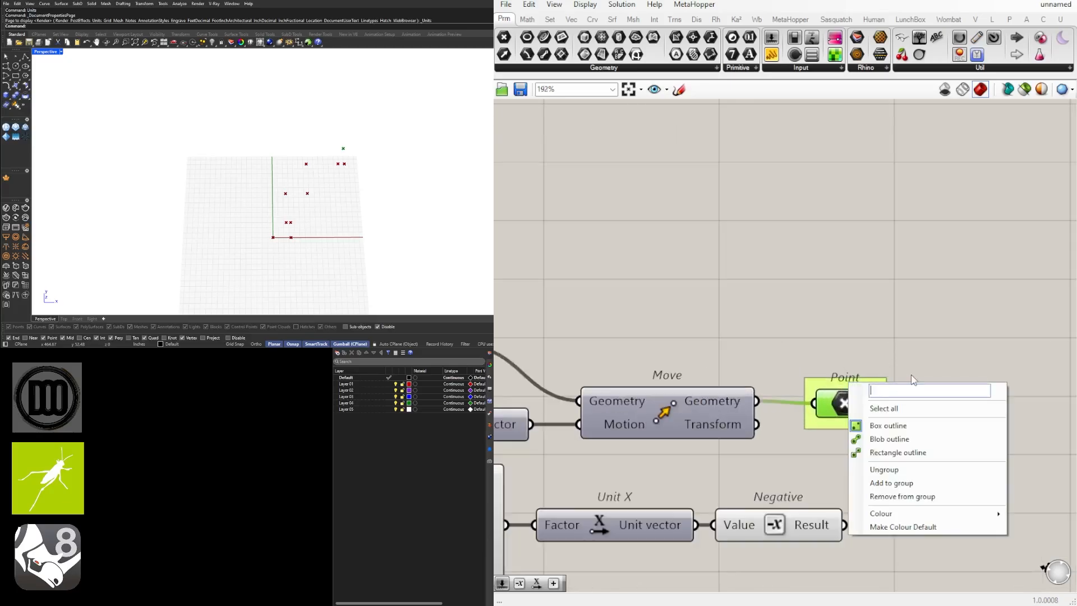
pyautogui.write('10')
pyautogui.press('Return')
pyautogui.scroll(-4, 805, 455)
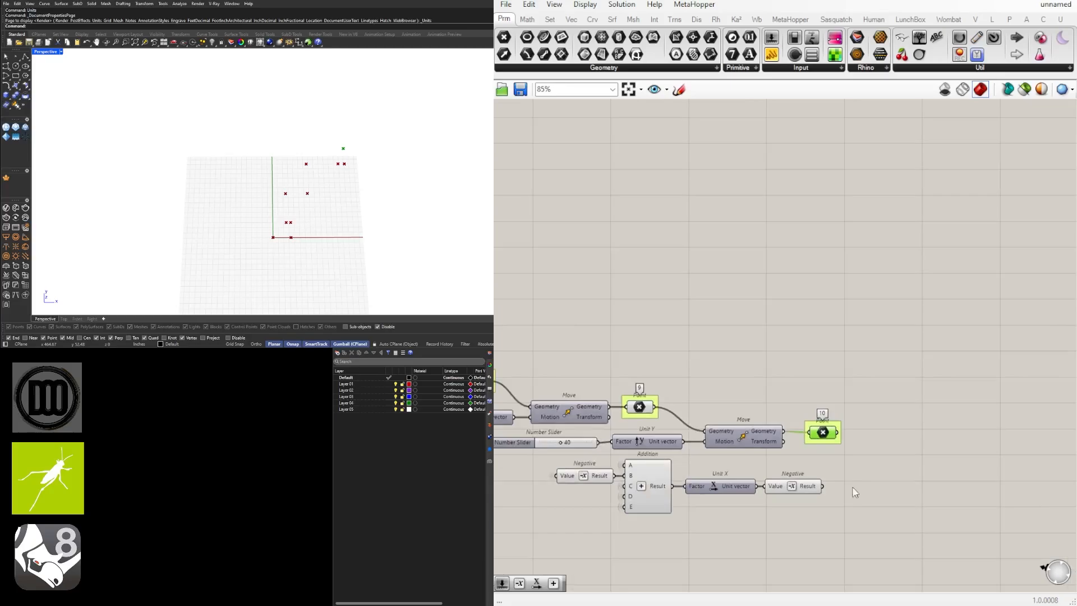
# Step: Place a copied Move and Point after point 10, connecting point 10 to Geometry and the last Negative's Result to Motion
pyautogui.scroll(2, 852, 486)
pyautogui.scroll(-3, 837, 423)
pyautogui.moveTo(903, 442); pyautogui.dragTo(981, 462)
pyautogui.scroll(4, 768, 403)
pyautogui.click(981, 402)
pyautogui.moveTo(896, 430); pyautogui.dragTo(925, 461)
pyautogui.keyDown('shift'); pyautogui.moveTo(869, 515); pyautogui.dragTo(931, 480); pyautogui.keyUp('shift')
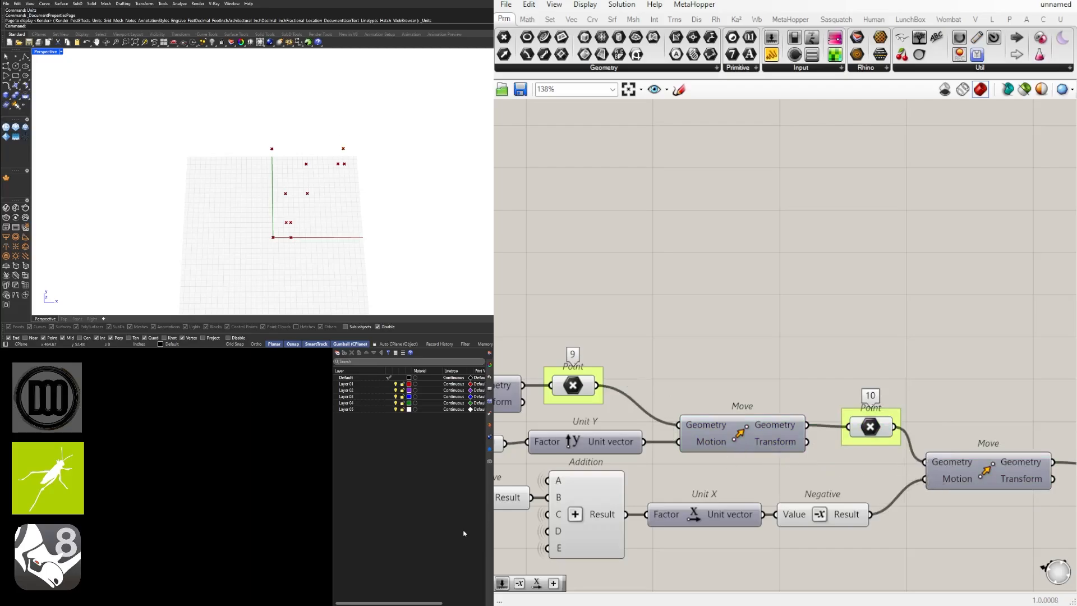
# Step: Examine the wires feeding the Addition chain and the newest point's location in the Perspective viewport
pyautogui.scroll(-3, 878, 254)
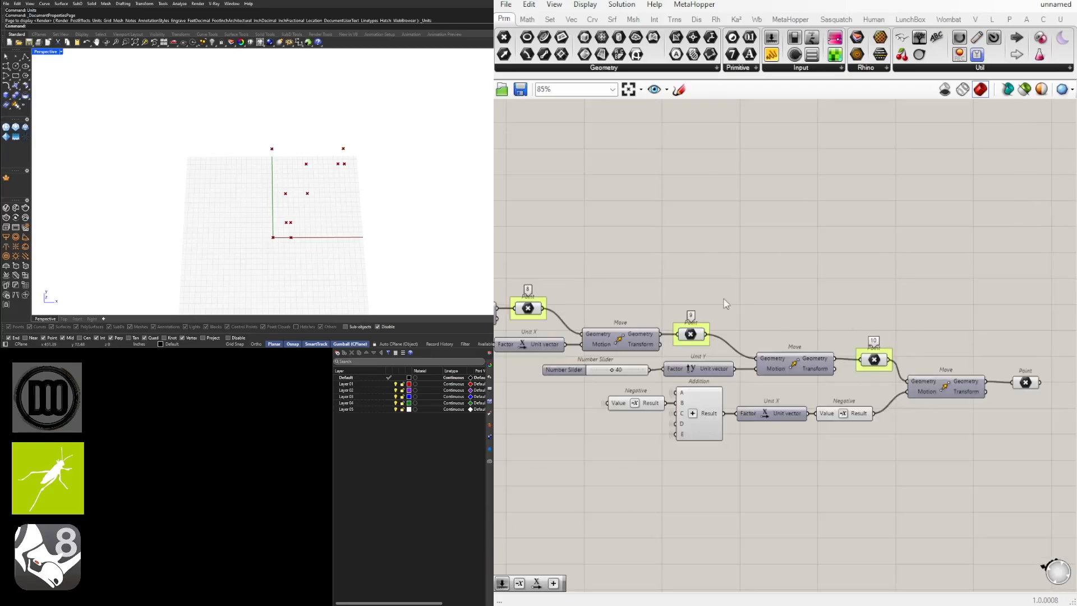
pyautogui.moveTo(698, 466); pyautogui.dragTo(632, 402)
pyautogui.scroll(5, 629, 403)
pyautogui.moveTo(770, 523); pyautogui.dragTo(656, 391)
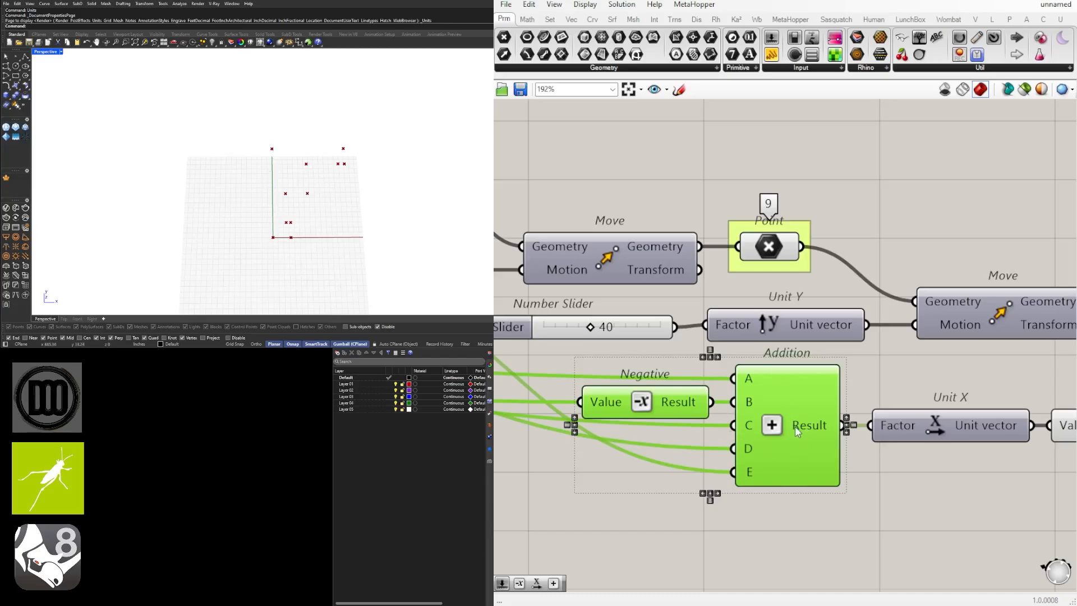
pyautogui.scroll(-3, 873, 532)
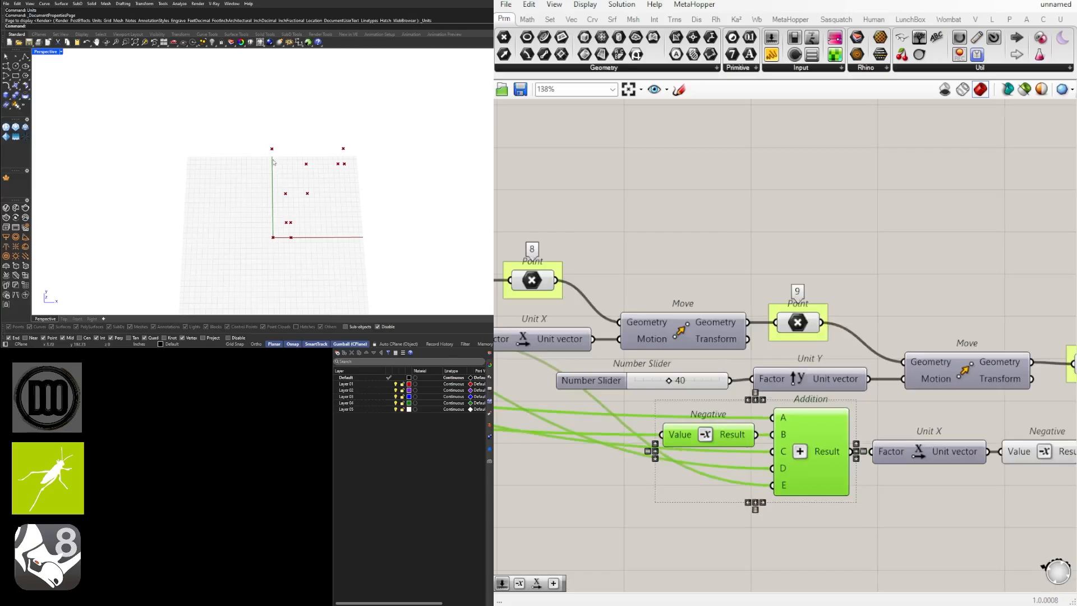
pyautogui.scroll(-3, 722, 293)
pyautogui.moveTo(890, 306); pyautogui.dragTo(574, 317, button='right')
pyautogui.scroll(3, 768, 359)
pyautogui.click(783, 376)
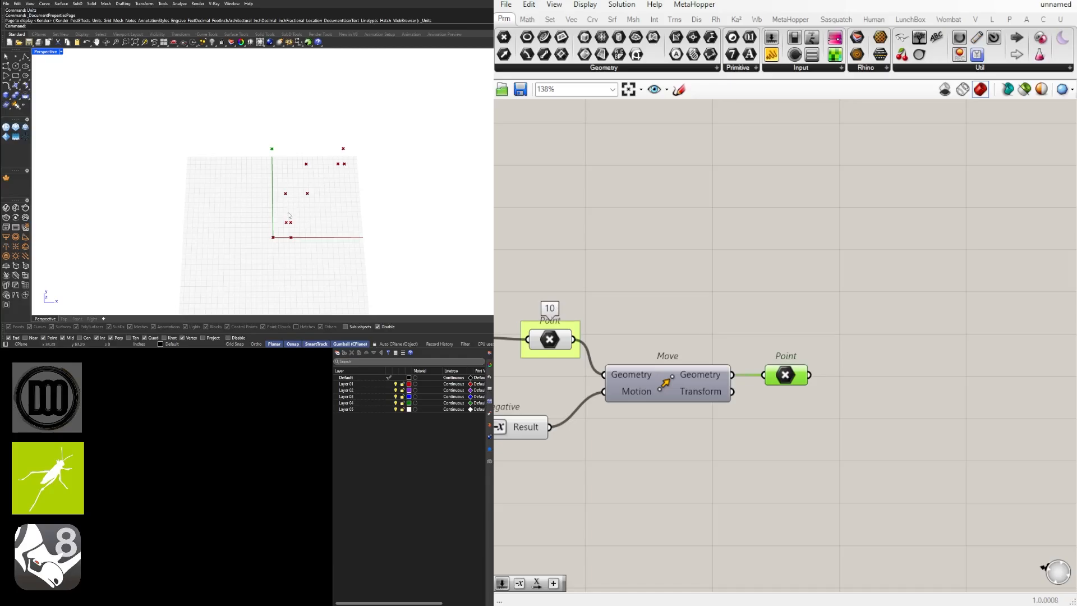
pyautogui.scroll(5, 290, 224)
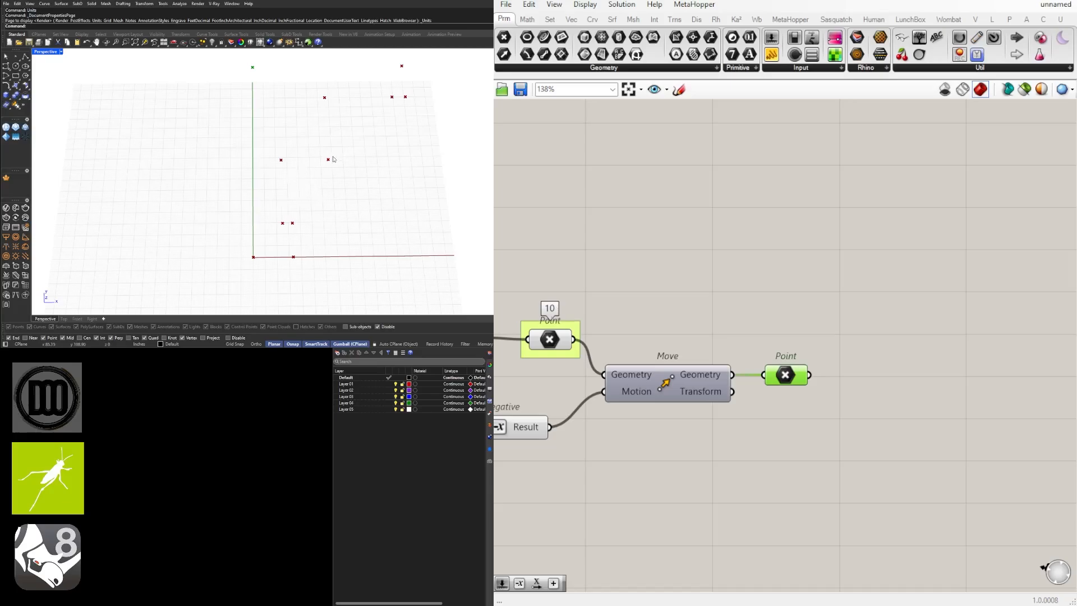
pyautogui.scroll(-2, 813, 294)
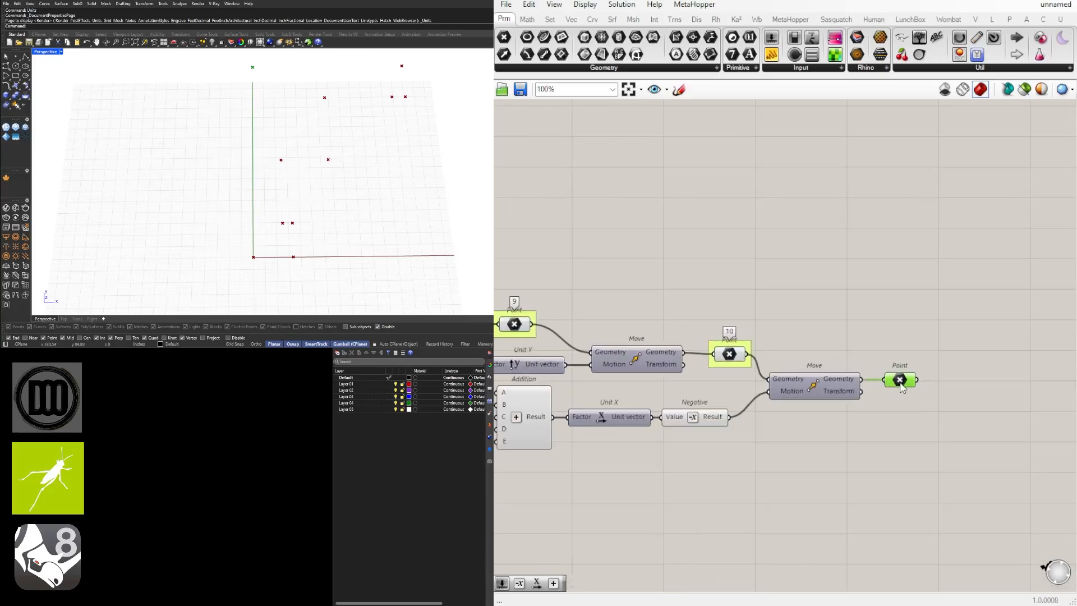
pyautogui.scroll(-4, 937, 415)
pyautogui.moveTo(705, 416); pyautogui.dragTo(846, 384, button='right')
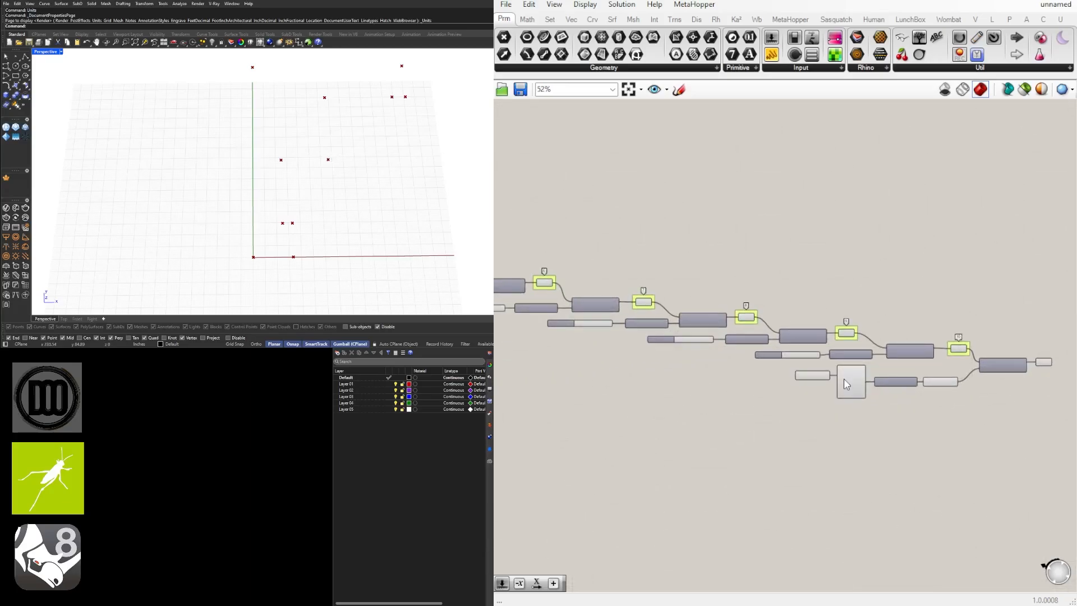
# Step: Group the Point component after the last Move and label the group 11
pyautogui.scroll(1, 1001, 370)
pyautogui.moveTo(925, 365); pyautogui.dragTo(751, 380, button='right')
pyautogui.scroll(6, 885, 377)
pyautogui.moveTo(884, 376); pyautogui.dragTo(839, 334)
pyautogui.moveTo(895, 329); pyautogui.dragTo(806, 366, button='right')
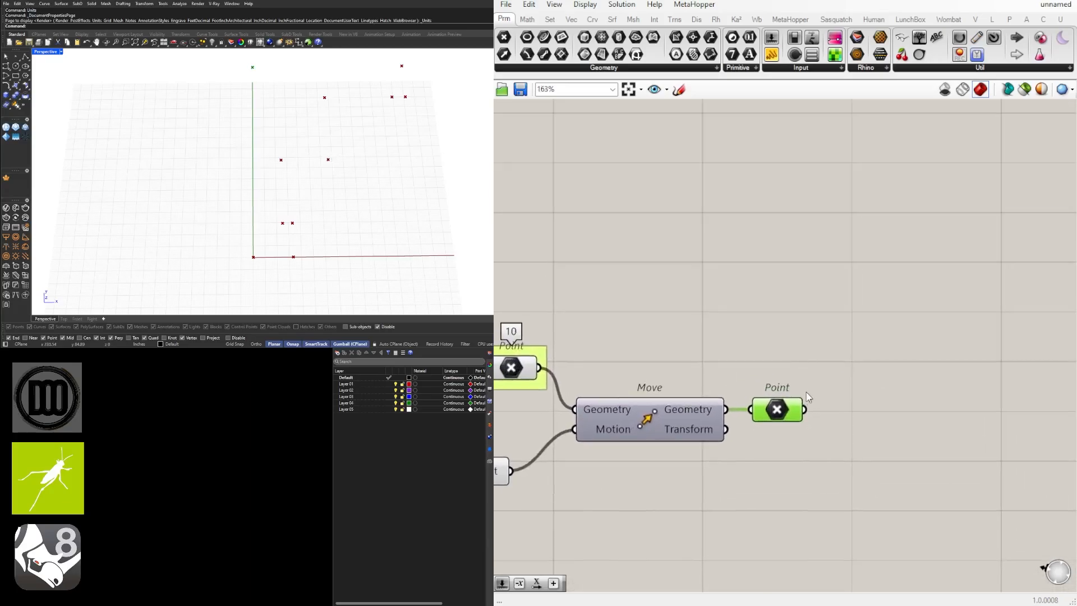
pyautogui.hotkey('ctrl', 'g')
pyautogui.moveTo(766, 401); pyautogui.dragTo(814, 399, button='right')
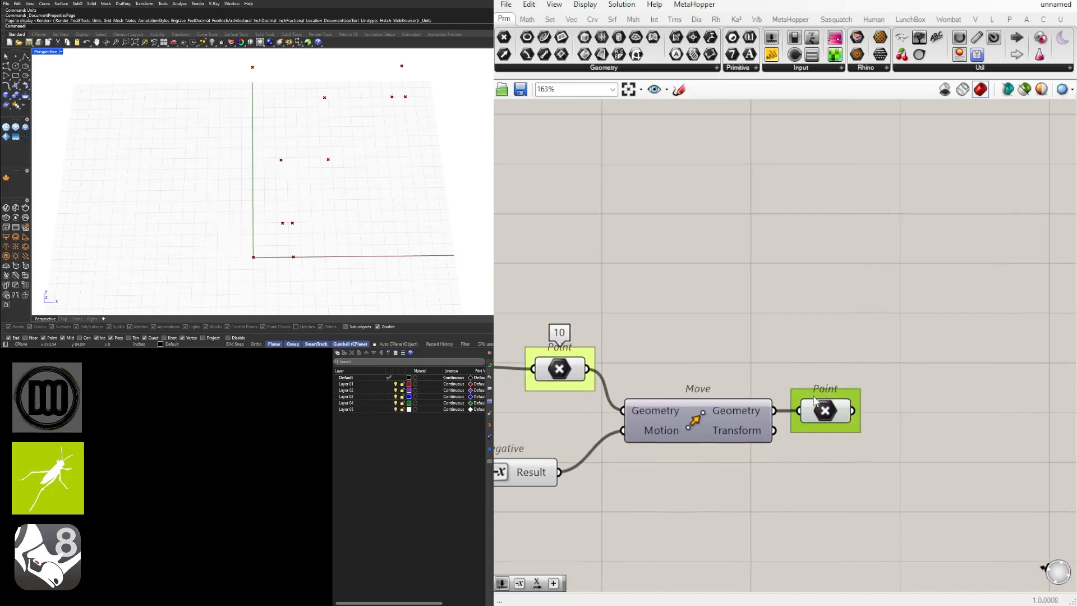
pyautogui.rightClick(816, 395)
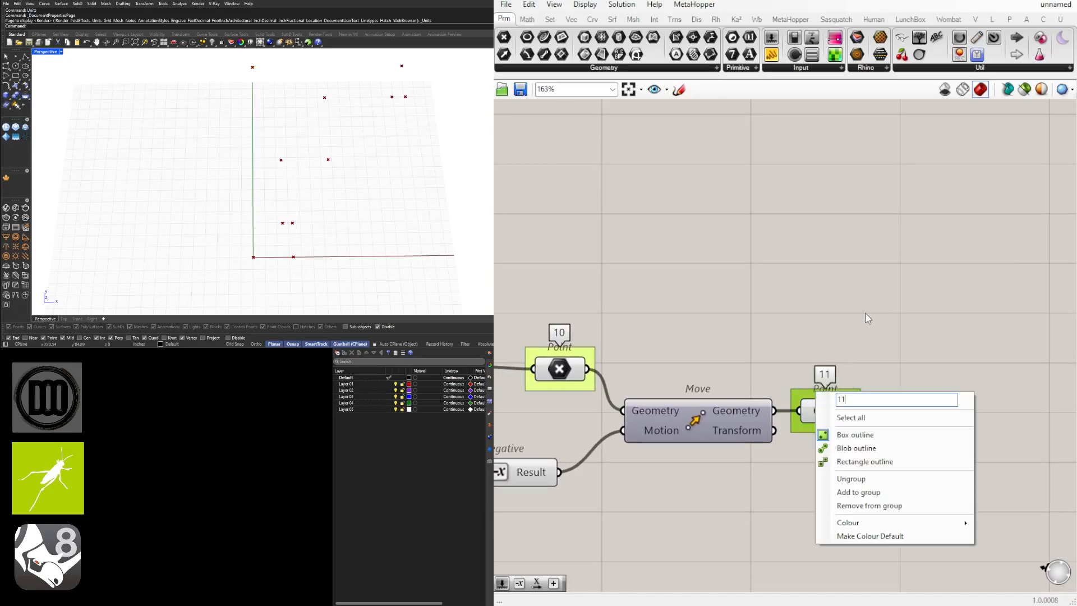
# Step: Disable the preview of the selected components around the Addition, Unit X and Negative chain feeding the last Move
pyautogui.scroll(-4, 856, 387)
pyautogui.moveTo(680, 439); pyautogui.dragTo(912, 432, button='right')
pyautogui.moveTo(963, 474); pyautogui.dragTo(685, 398)
pyautogui.middleClick(727, 397)
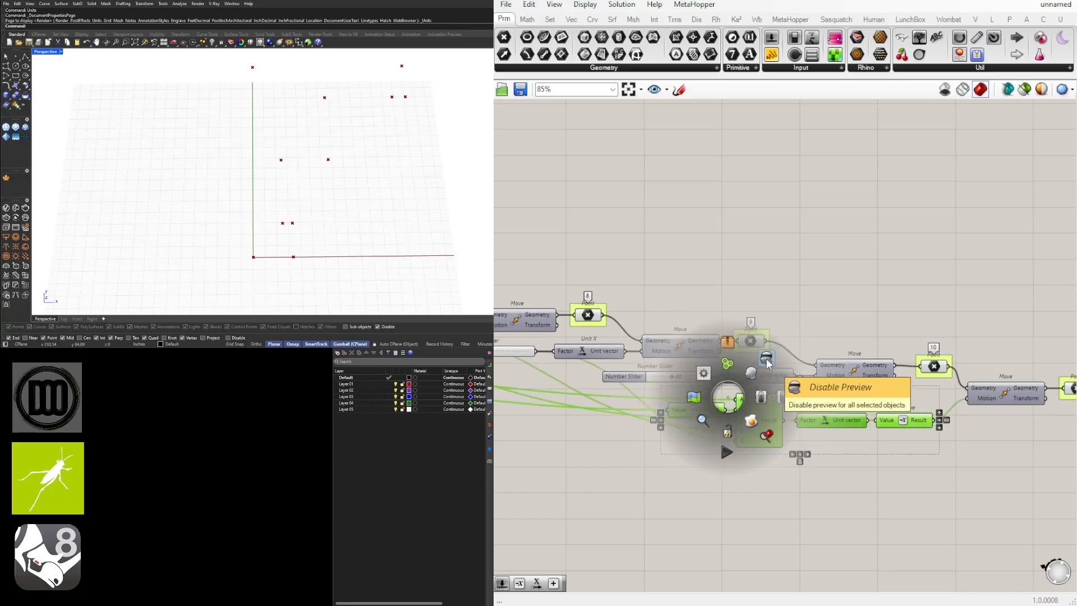
pyautogui.click(767, 364)
# Step: Add a PolyLine component above the first numbered points at the start of the script
pyautogui.scroll(-3, 737, 458)
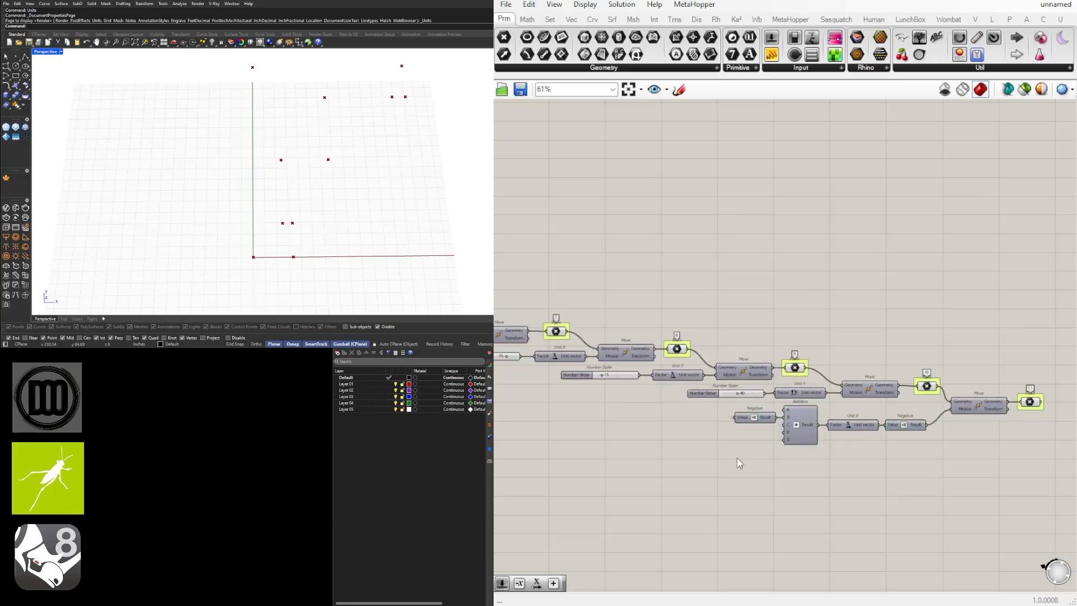
pyautogui.moveTo(722, 442); pyautogui.dragTo(968, 442, button='right')
pyautogui.moveTo(718, 375); pyautogui.dragTo(932, 423, button='right')
pyautogui.moveTo(685, 361); pyautogui.dragTo(896, 379, button='right')
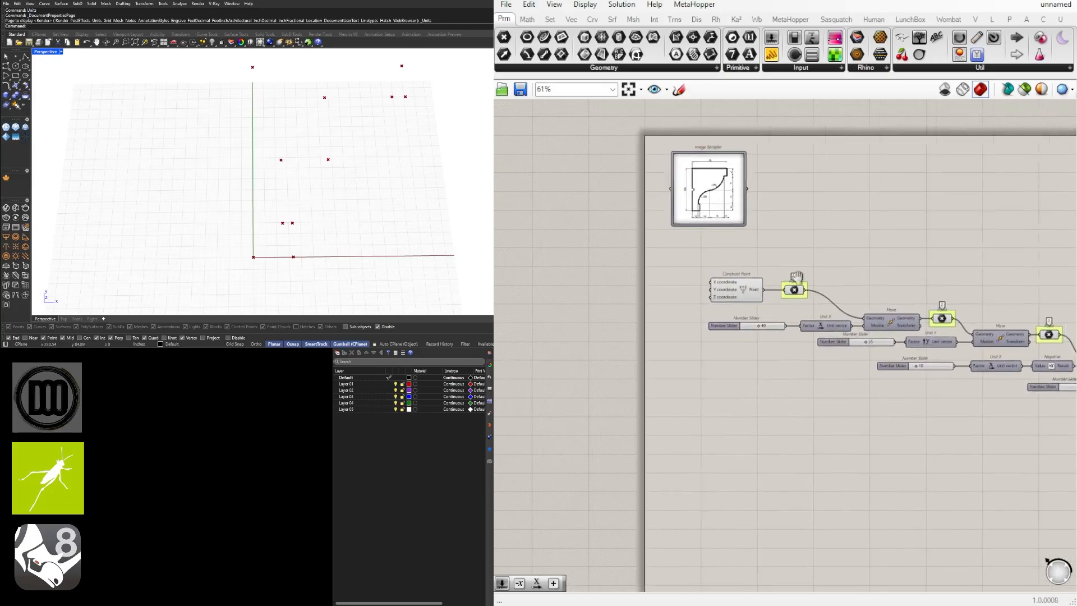
pyautogui.moveTo(827, 269); pyautogui.dragTo(585, 272, button='right')
pyautogui.moveTo(601, 253); pyautogui.dragTo(548, 298)
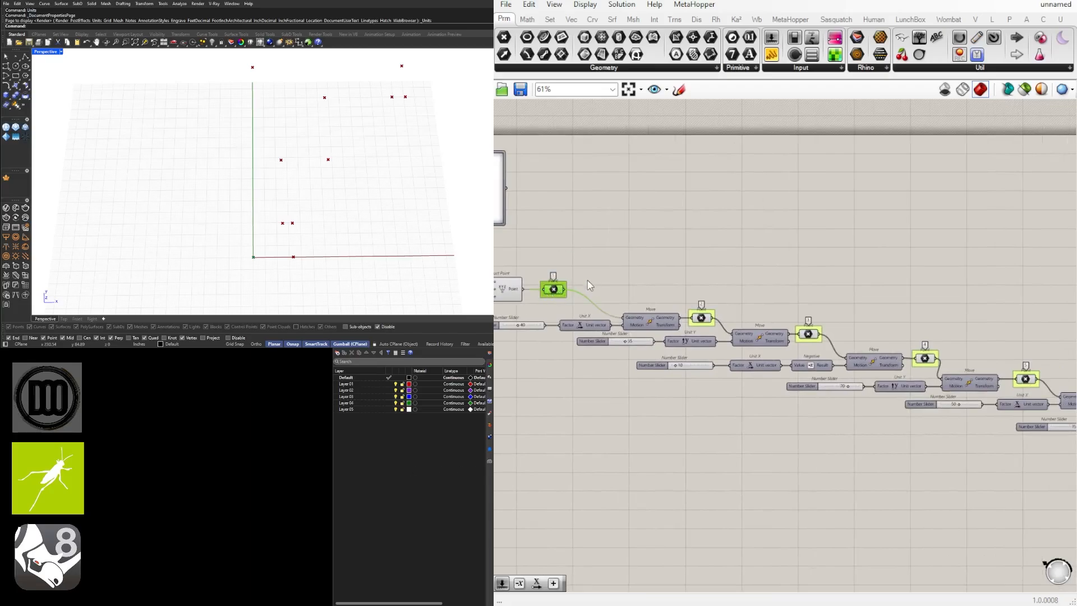
pyautogui.click(824, 323)
pyautogui.moveTo(578, 295); pyautogui.dragTo(608, 320, button='right')
pyautogui.scroll(3, 608, 321)
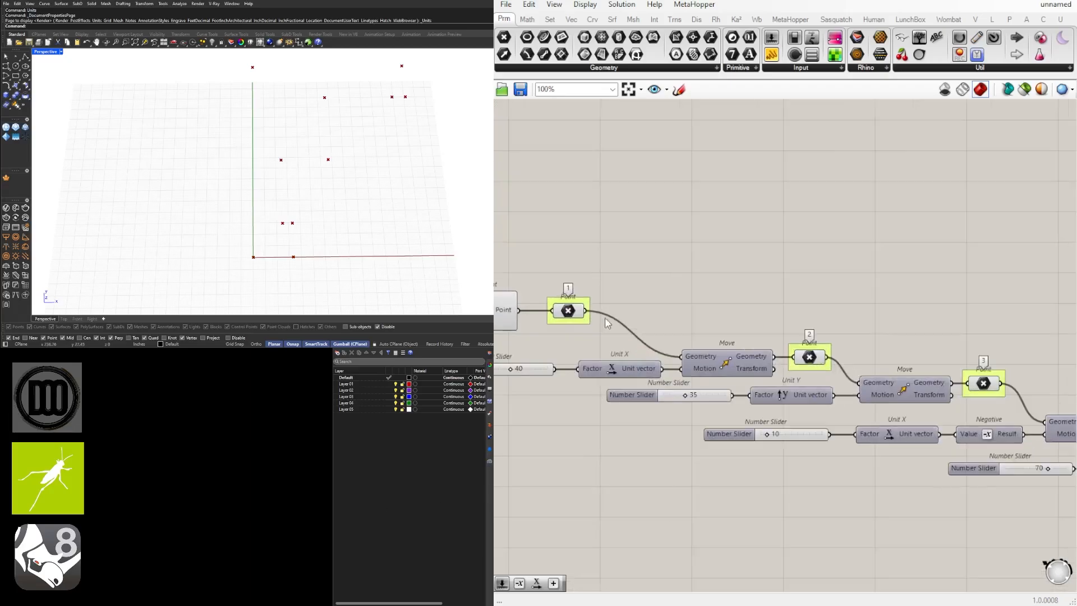
pyautogui.click(568, 310)
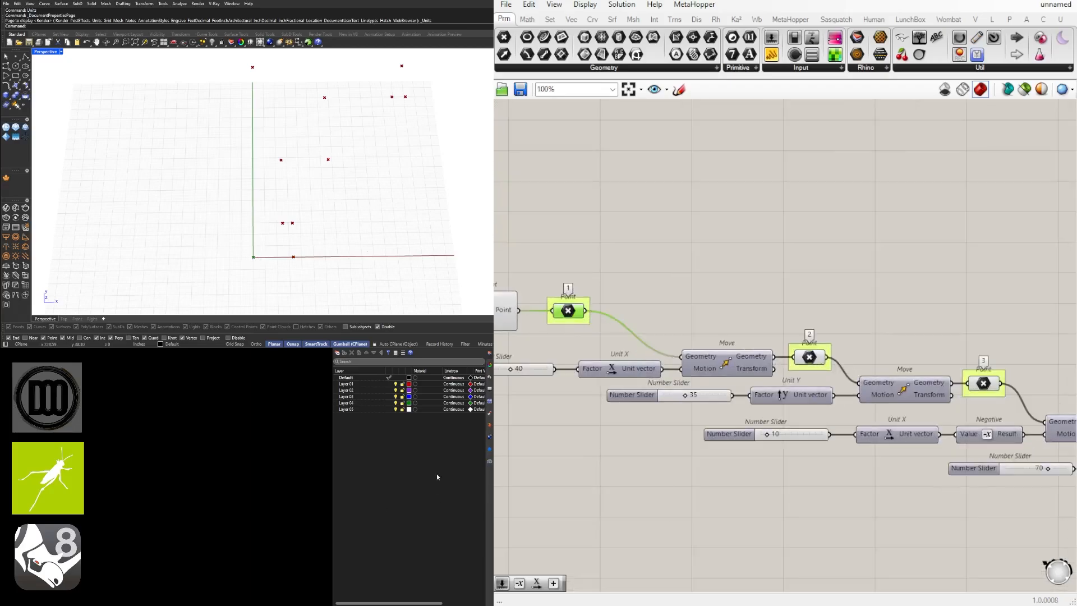
pyautogui.doubleClick(812, 293)
pyautogui.write('polyl')
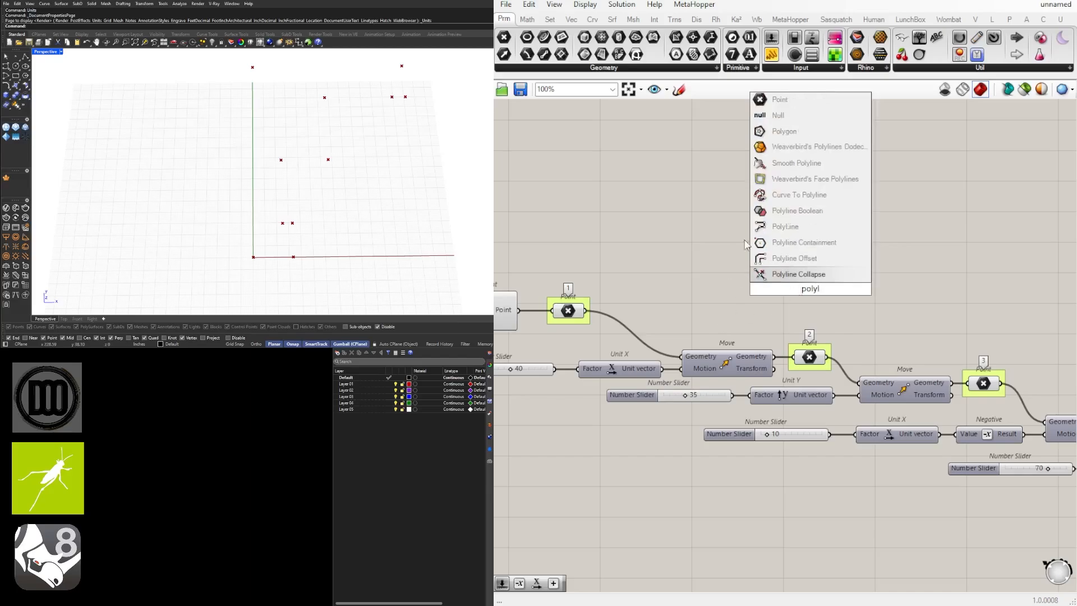
pyautogui.click(784, 226)
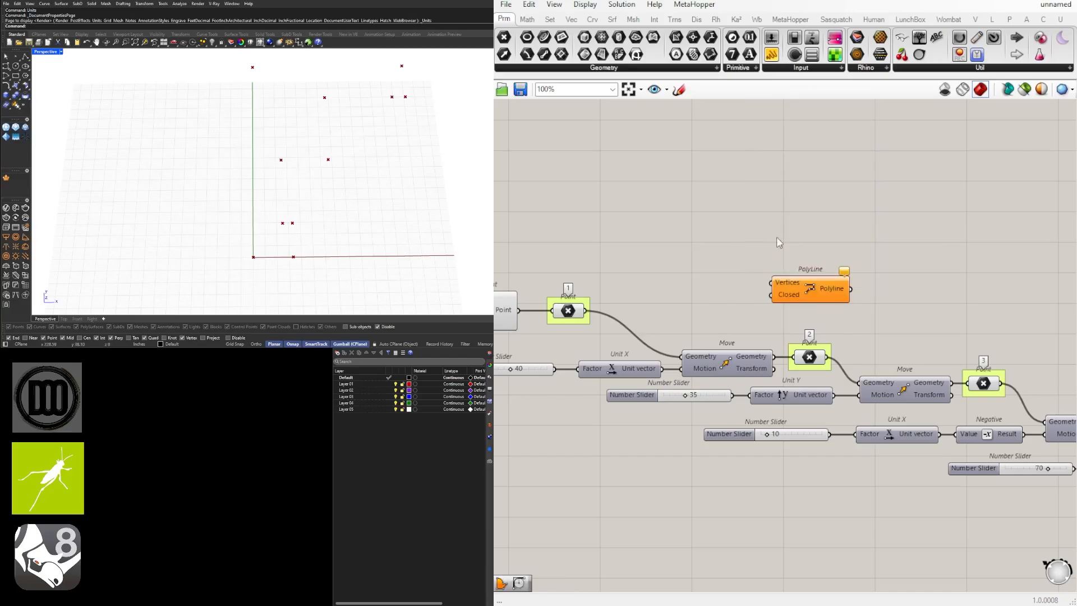
pyautogui.moveTo(807, 281); pyautogui.dragTo(874, 268)
# Step: Connect points 1, 2, 3 and 4 in order to the PolyLine's Vertices input, shifting the component along the chain
pyautogui.moveTo(593, 316); pyautogui.dragTo(974, 276)
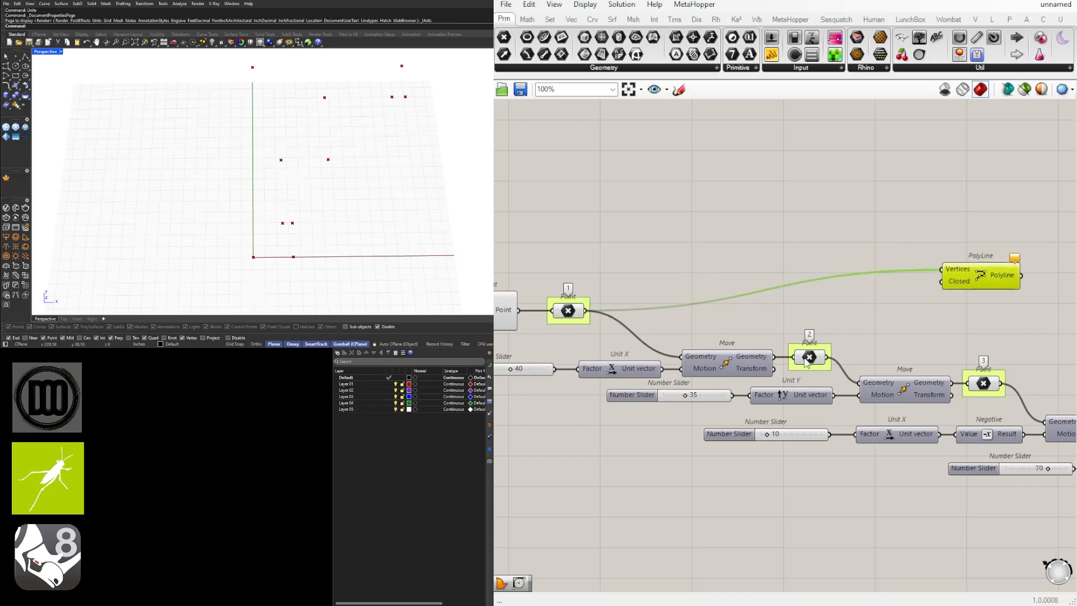
pyautogui.moveTo(828, 358); pyautogui.dragTo(946, 272)
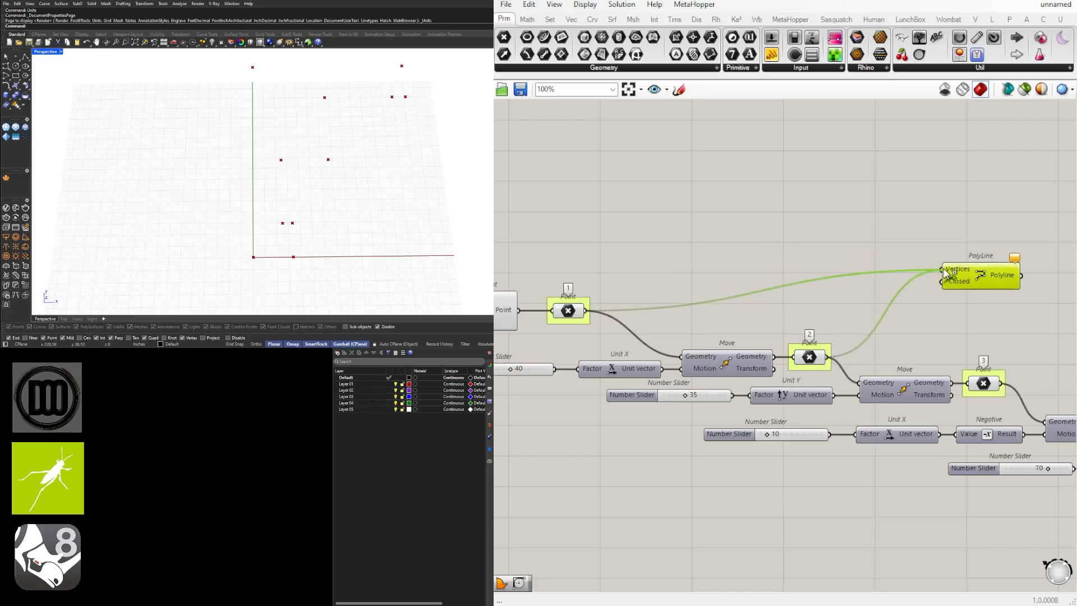
pyautogui.moveTo(969, 282); pyautogui.dragTo(1012, 300)
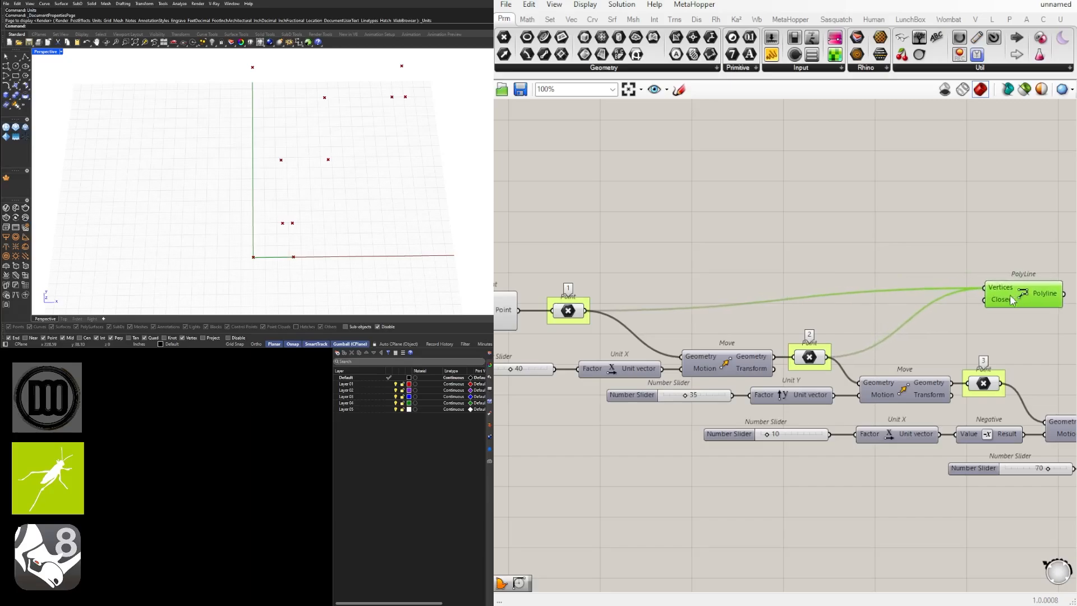
pyautogui.moveTo(1013, 324); pyautogui.dragTo(895, 309, button='right')
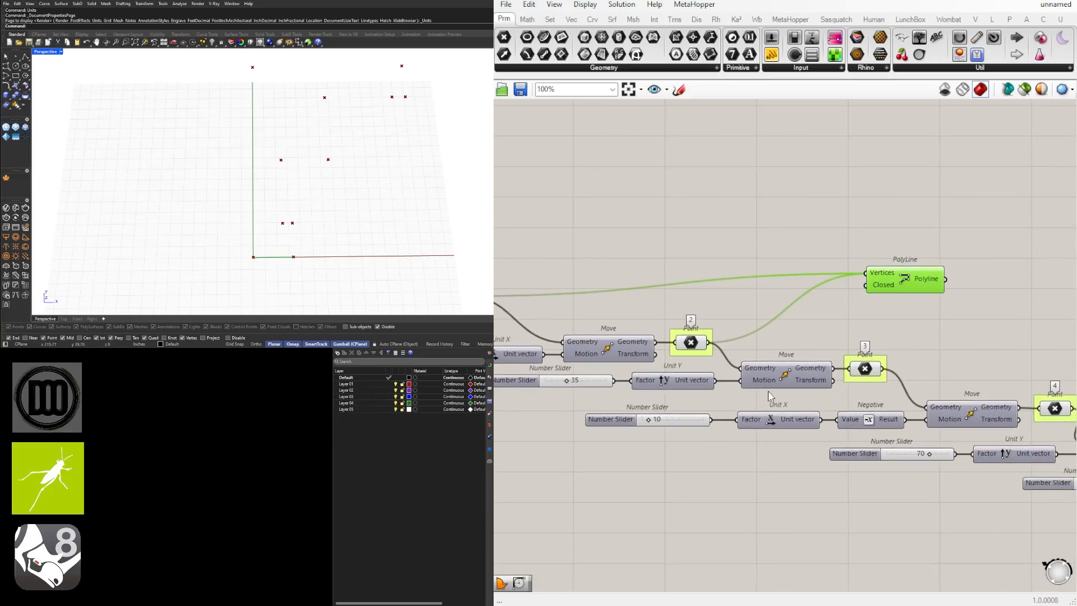
pyautogui.moveTo(889, 373); pyautogui.dragTo(922, 335)
pyautogui.moveTo(788, 439); pyautogui.dragTo(929, 339)
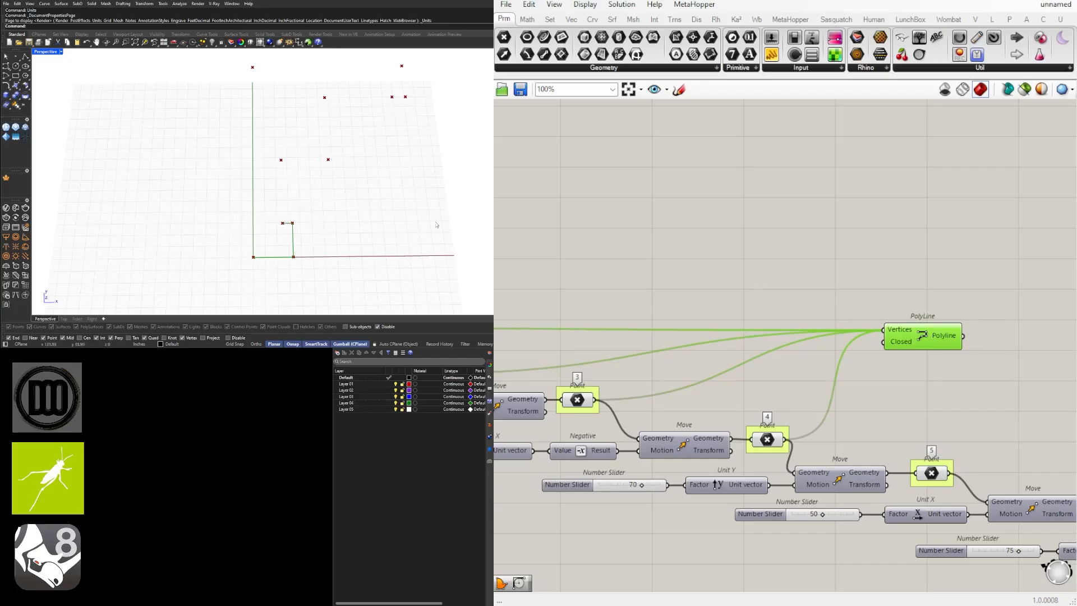
# Step: Highlight the points following point 4, up to point 8, to locate them in the Perspective viewport
pyautogui.click(931, 474)
pyautogui.moveTo(931, 474); pyautogui.dragTo(603, 473, button='right')
pyautogui.click(862, 497)
pyautogui.click(795, 509)
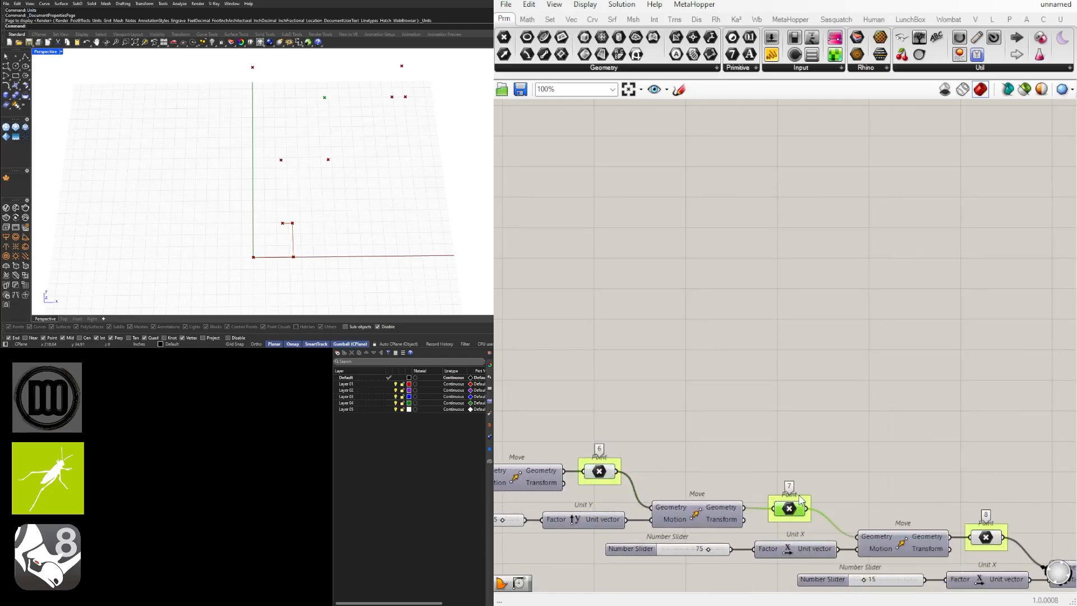
pyautogui.click(986, 536)
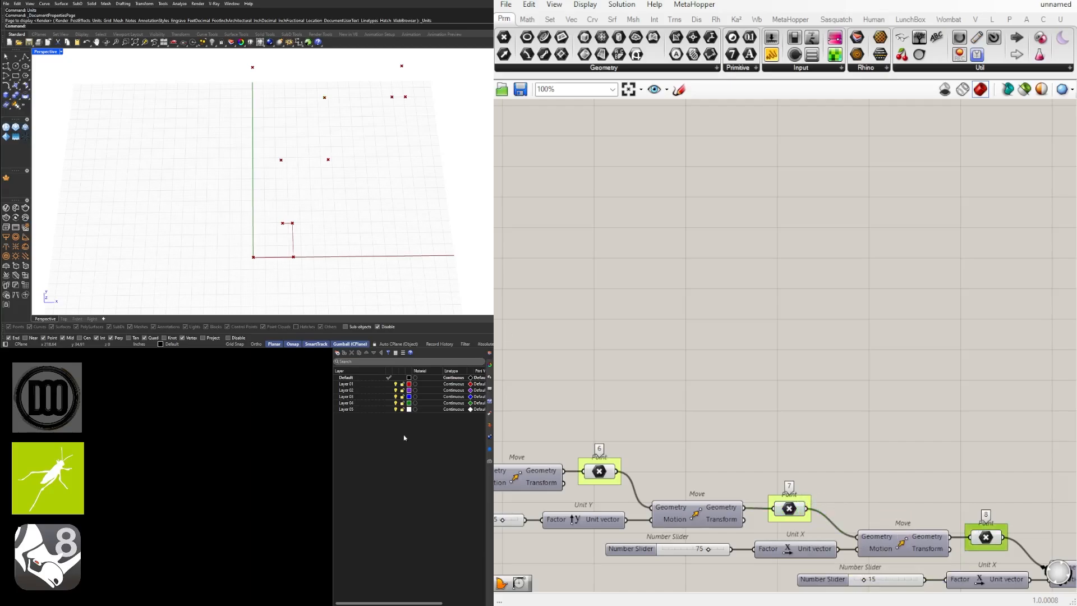
pyautogui.click(991, 538)
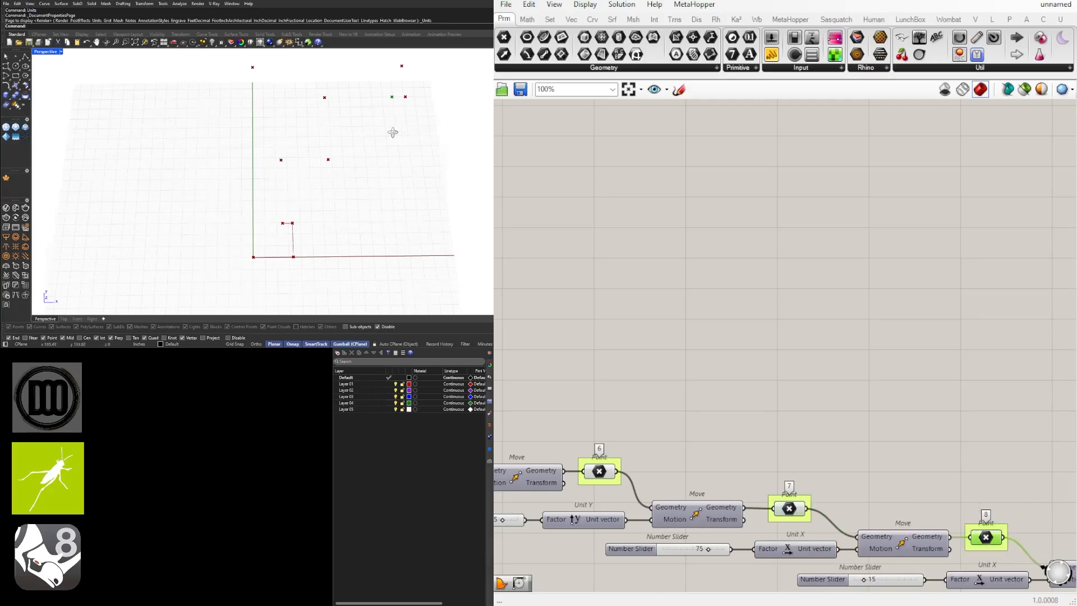
pyautogui.moveTo(392, 132); pyautogui.dragTo(406, 164, button='right')
# Step: Set the wire display of the PolyLine's Vertices input to Hidden
pyautogui.scroll(-3, 708, 393)
pyautogui.moveTo(708, 394); pyautogui.dragTo(854, 338, button='right')
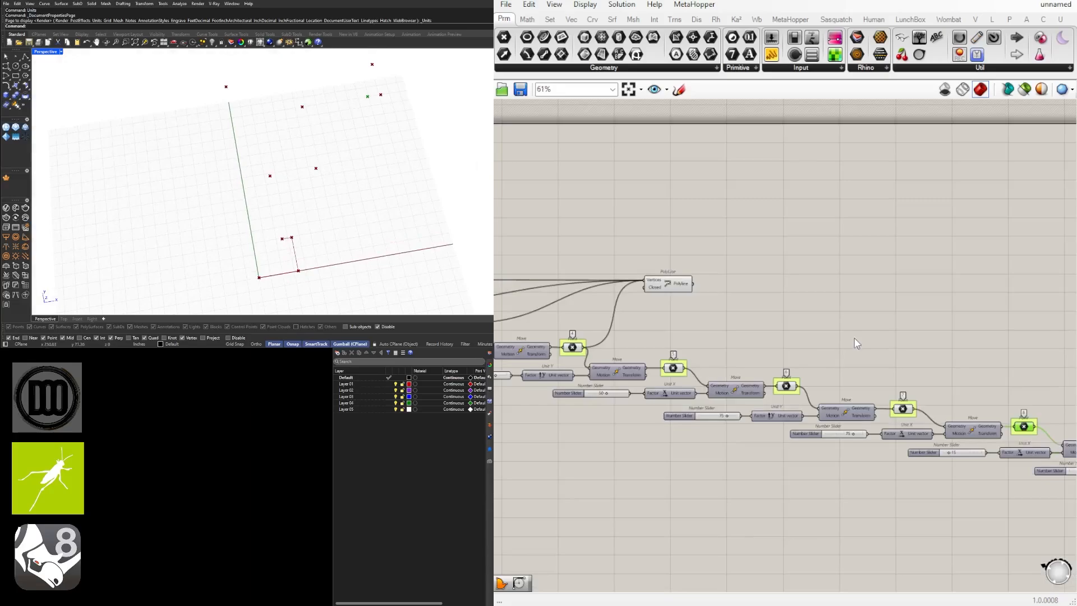
pyautogui.scroll(3, 645, 281)
pyautogui.rightClick(675, 287)
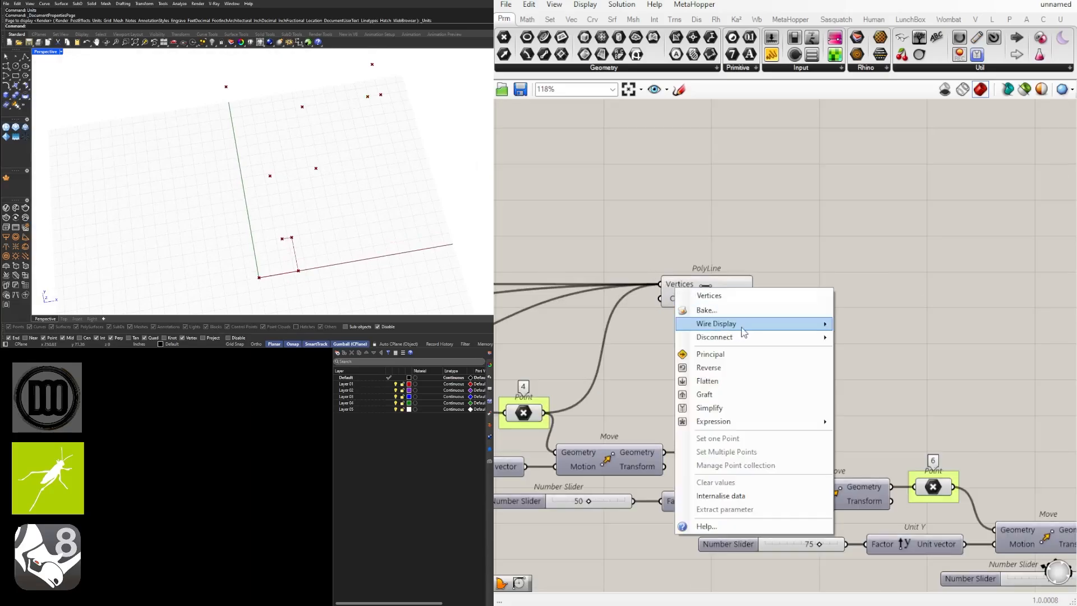
pyautogui.moveTo(743, 329)
pyautogui.click(868, 351)
# Step: Copy the PolyLine component to near point 8 and replace the copy's Vertices connections with point 8
pyautogui.scroll(-3, 645, 295)
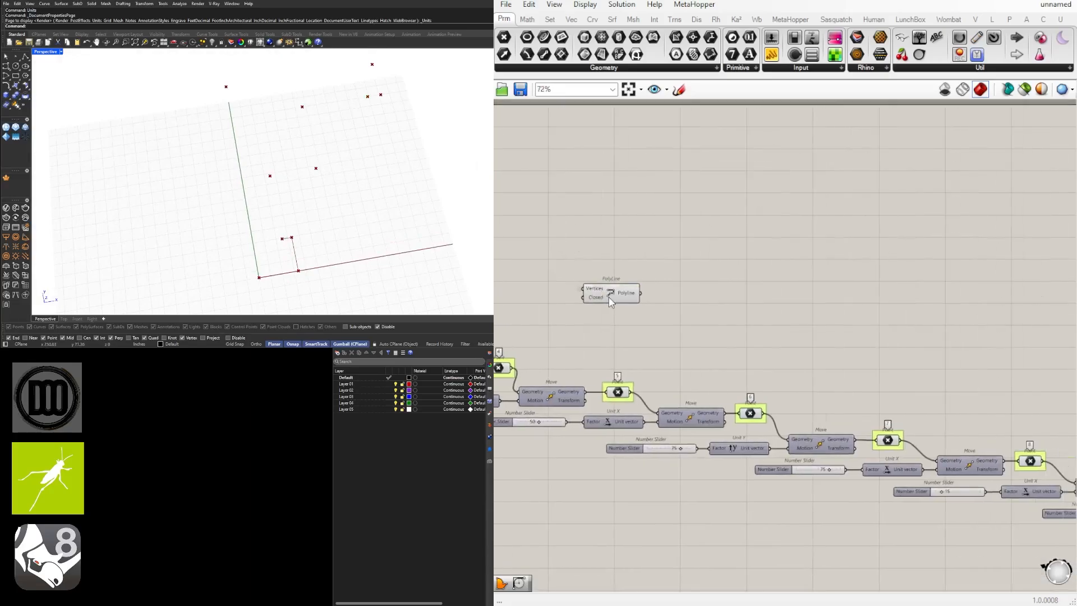
pyautogui.click(619, 301)
pyautogui.moveTo(618, 301); pyautogui.dragTo(1007, 411)
pyautogui.scroll(-1, 578, 347)
pyautogui.scroll(4, 836, 377)
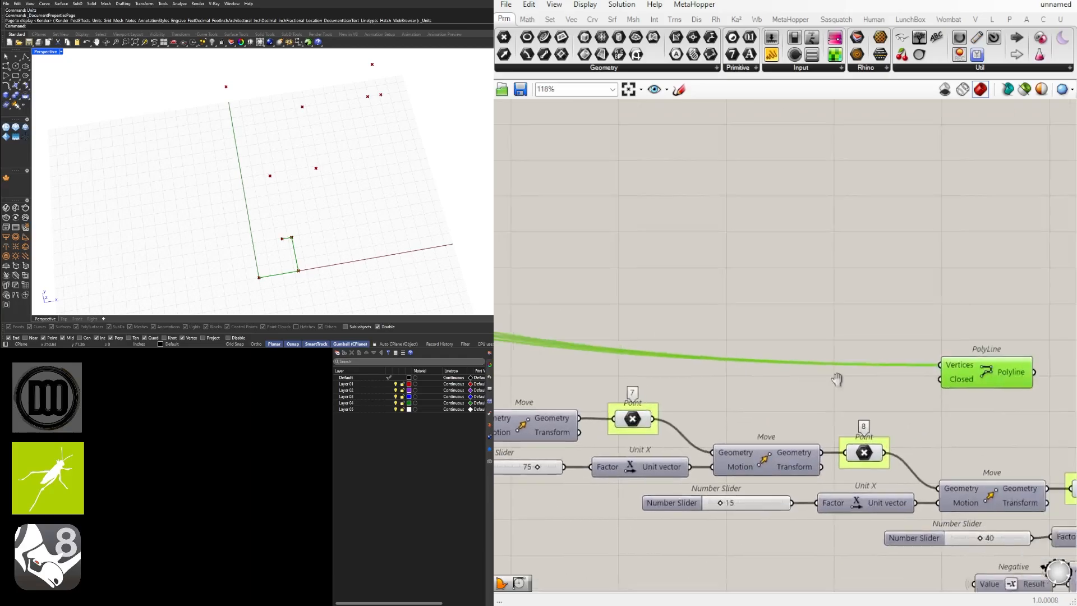
pyautogui.click(808, 436)
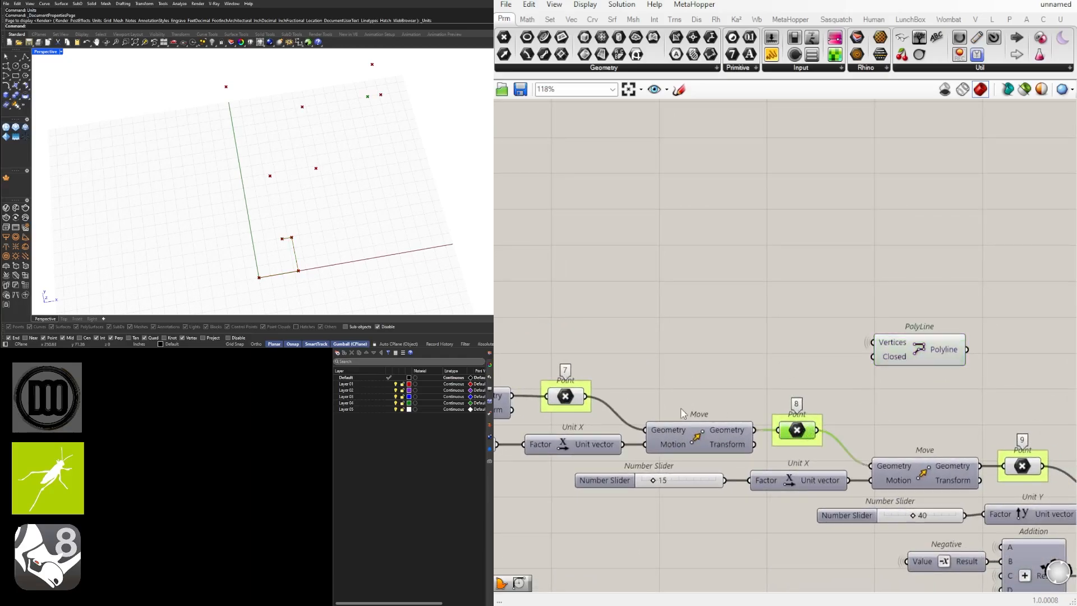
pyautogui.moveTo(807, 437); pyautogui.dragTo(771, 434, button='right')
pyautogui.moveTo(771, 435); pyautogui.dragTo(830, 341)
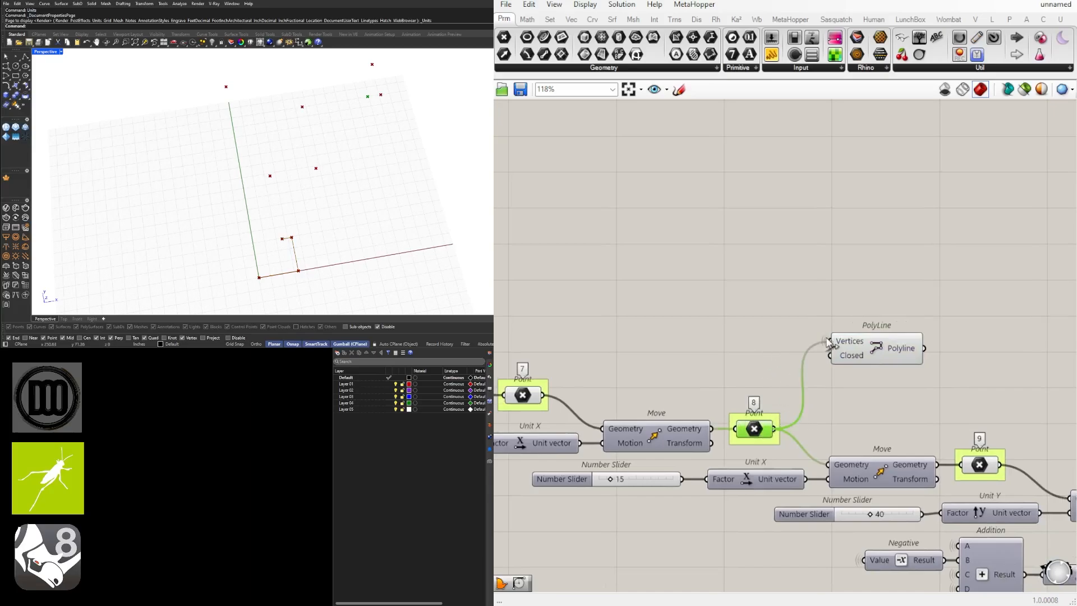
# Step: Add points 9, 10 and 11 in order to the copied PolyLine's Vertices, moving the component along the chain
pyautogui.moveTo(877, 349); pyautogui.dragTo(701, 358, button='right')
pyautogui.moveTo(701, 358); pyautogui.dragTo(974, 429)
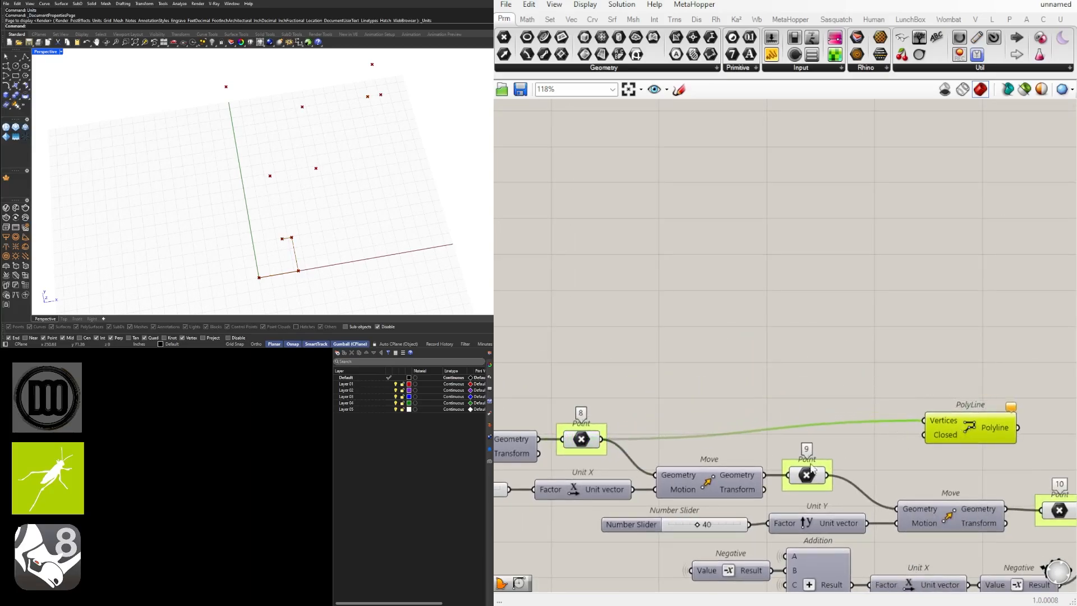
pyautogui.keyDown('shift'); pyautogui.moveTo(828, 475); pyautogui.dragTo(991, 435); pyautogui.keyUp('shift')
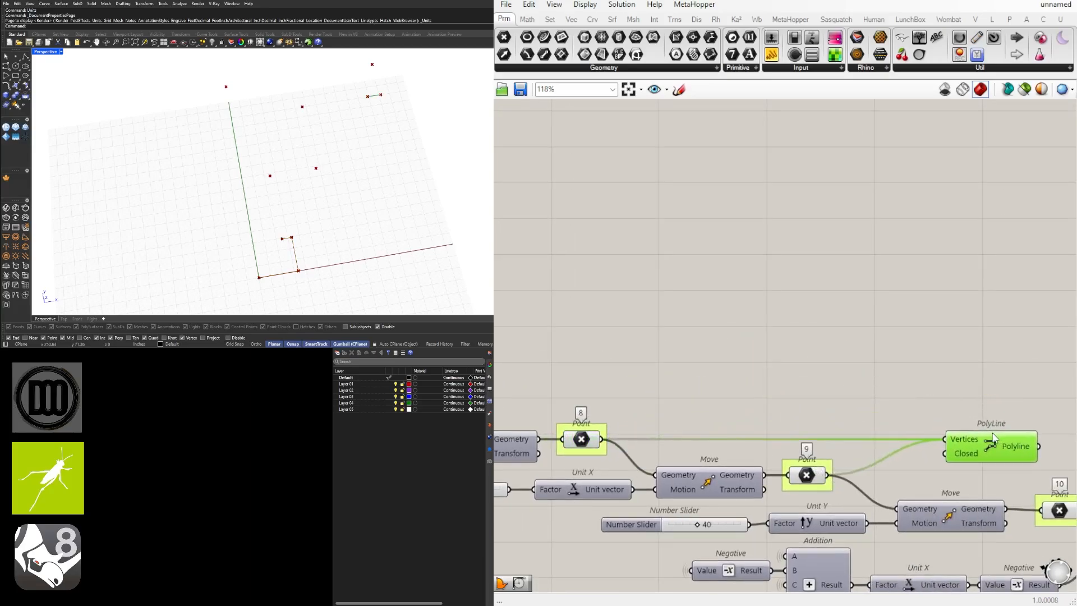
pyautogui.moveTo(1003, 455); pyautogui.dragTo(788, 449, button='right')
pyautogui.moveTo(787, 449); pyautogui.dragTo(995, 450)
pyautogui.moveTo(901, 482); pyautogui.dragTo(734, 470, button='right')
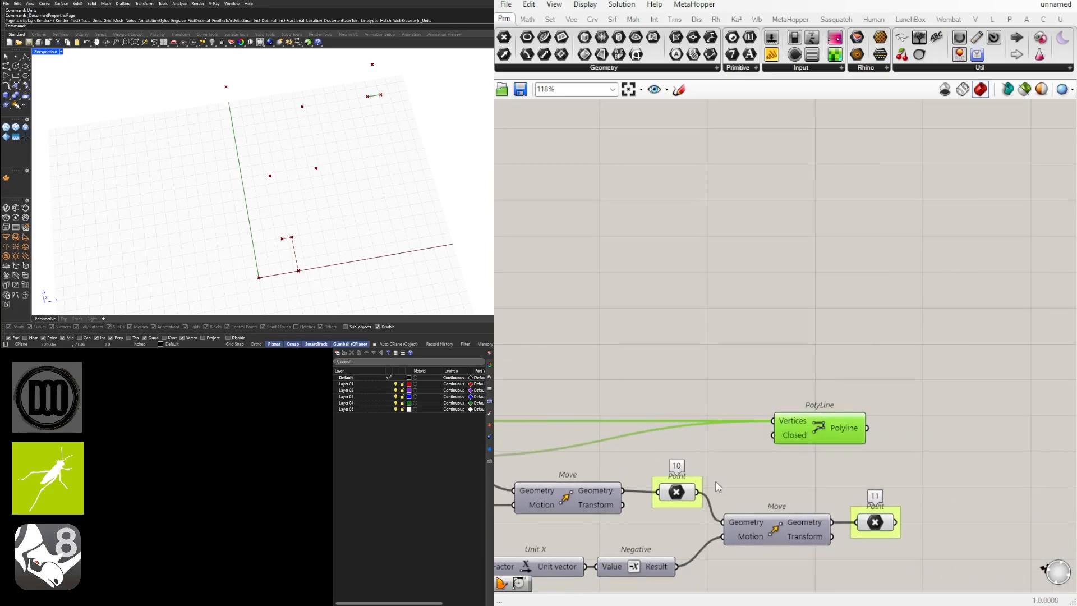
pyautogui.keyDown('shift'); pyautogui.moveTo(697, 492); pyautogui.dragTo(776, 420); pyautogui.keyUp('shift')
pyautogui.moveTo(832, 439); pyautogui.dragTo(985, 438)
pyautogui.keyDown('shift'); pyautogui.moveTo(895, 522); pyautogui.dragTo(923, 422); pyautogui.keyUp('shift')
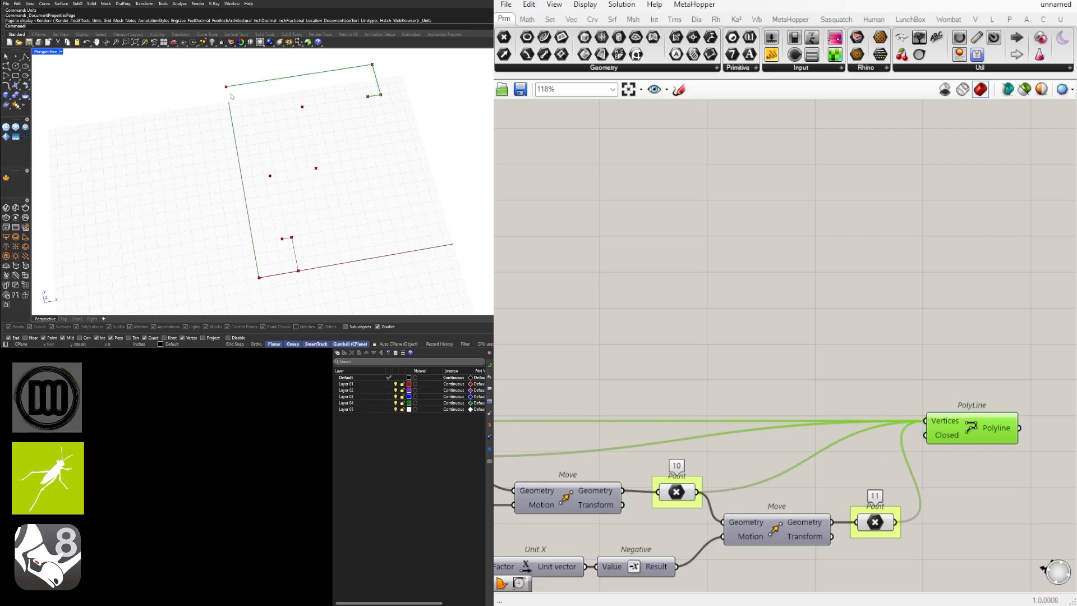
# Step: Add point 1 as the last vertex of the second PolyLine
pyautogui.scroll(-6, 997, 403)
pyautogui.moveTo(662, 395); pyautogui.dragTo(914, 395, button='right')
pyautogui.moveTo(584, 342); pyautogui.dragTo(897, 389, button='right')
pyautogui.scroll(5, 816, 369)
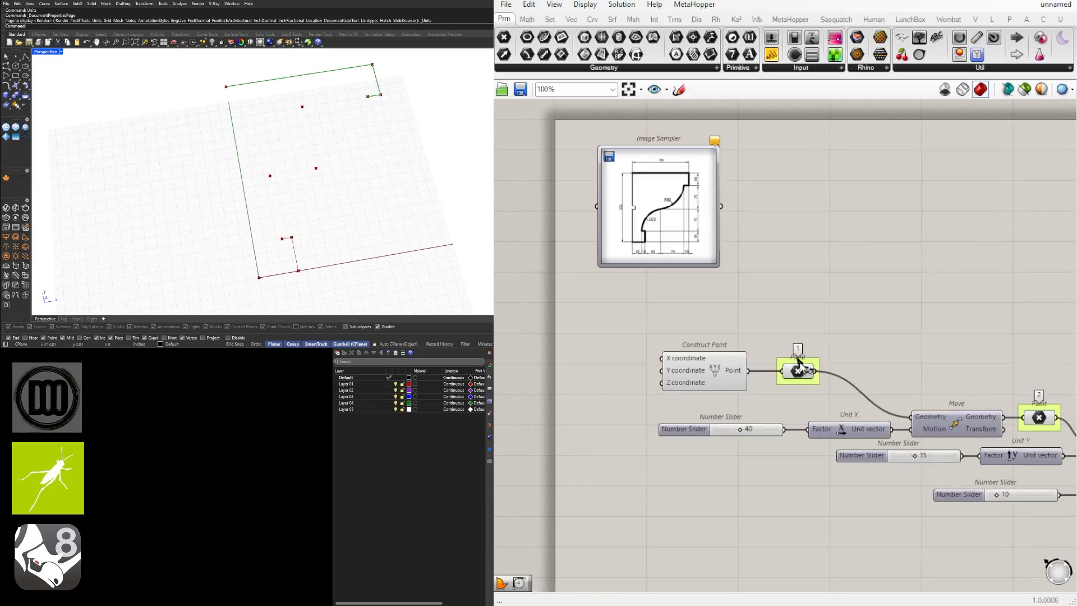
pyautogui.scroll(-8, 766, 381)
pyautogui.scroll(5, 764, 385)
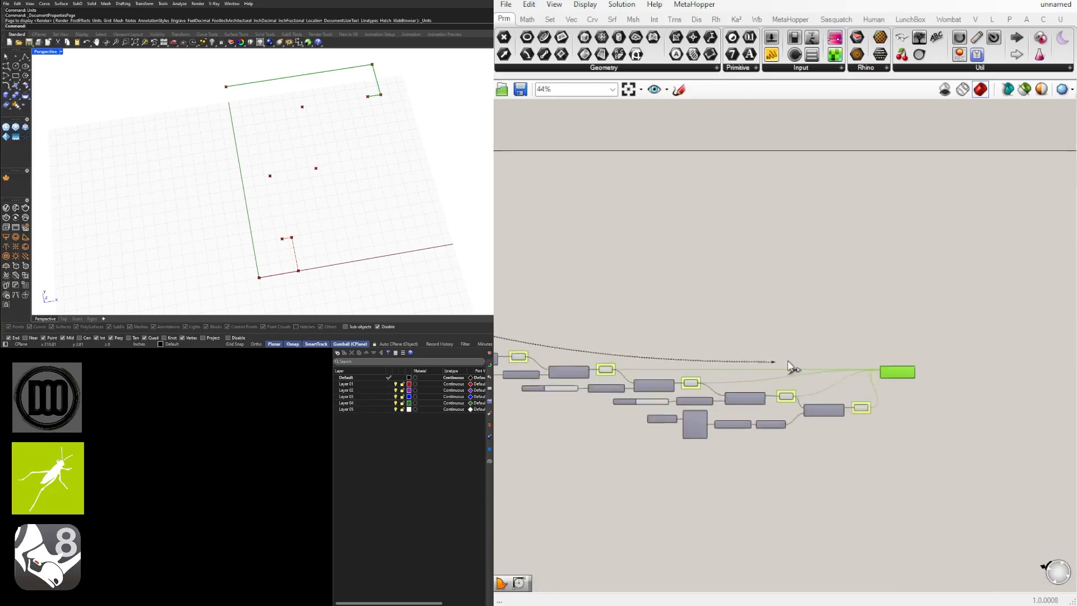
pyautogui.click(911, 344)
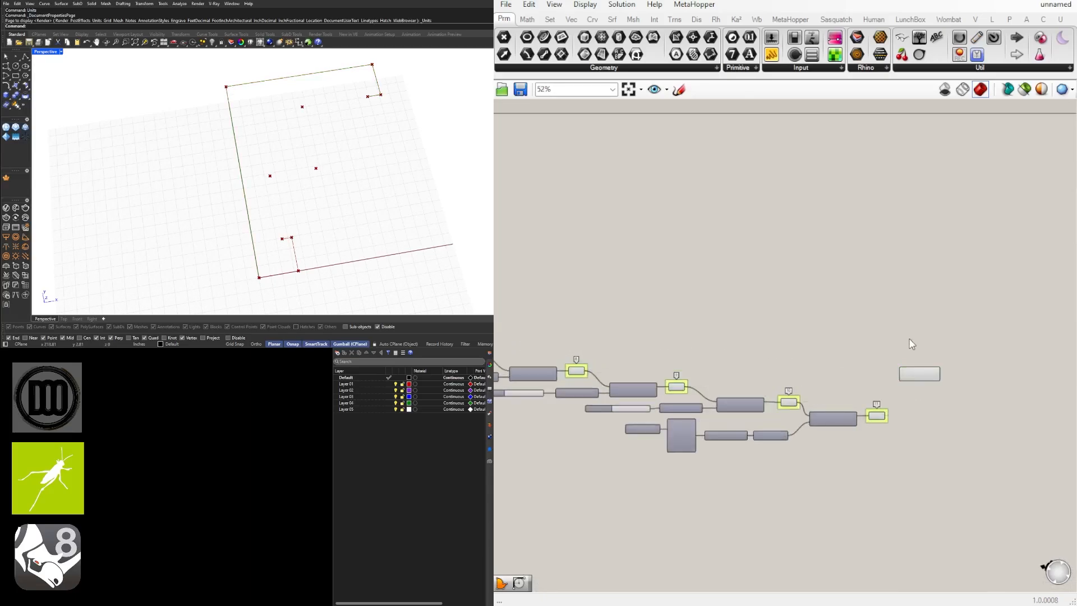
# Step: Move the second PolyLine component down so it sits beside point 11
pyautogui.click(914, 373)
pyautogui.scroll(3, 919, 375)
pyautogui.moveTo(920, 372); pyautogui.dragTo(916, 451)
pyautogui.click(937, 361)
# Step: Examine where point 4 and the points following it lie in the Perspective viewport
pyautogui.scroll(-5, 937, 361)
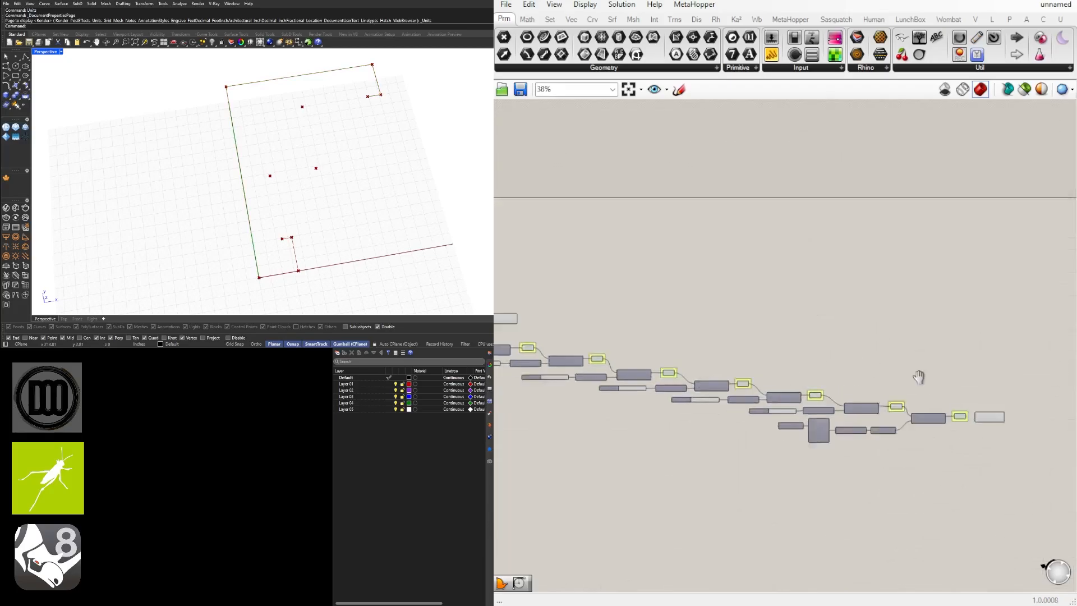
pyautogui.scroll(4, 741, 366)
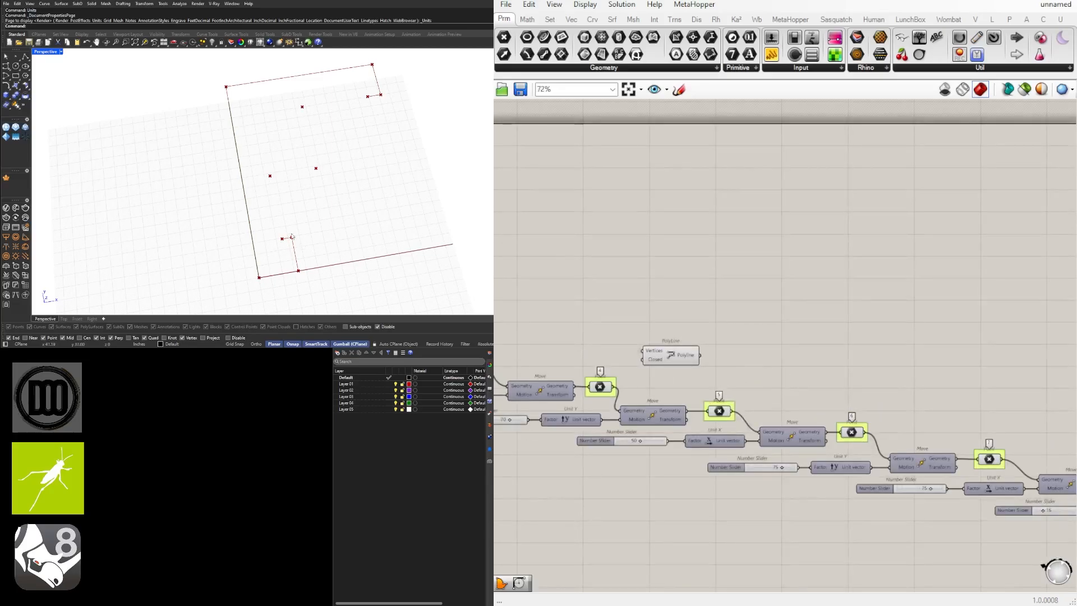
pyautogui.scroll(3, 878, 401)
pyautogui.moveTo(879, 401); pyautogui.dragTo(761, 358, button='right')
pyautogui.moveTo(786, 382); pyautogui.dragTo(693, 434)
pyautogui.moveTo(810, 402); pyautogui.dragTo(970, 429, button='right')
pyautogui.moveTo(720, 394); pyautogui.dragTo(609, 342)
pyautogui.moveTo(612, 345); pyautogui.dragTo(747, 362, button='right')
pyautogui.moveTo(778, 361); pyautogui.dragTo(691, 327)
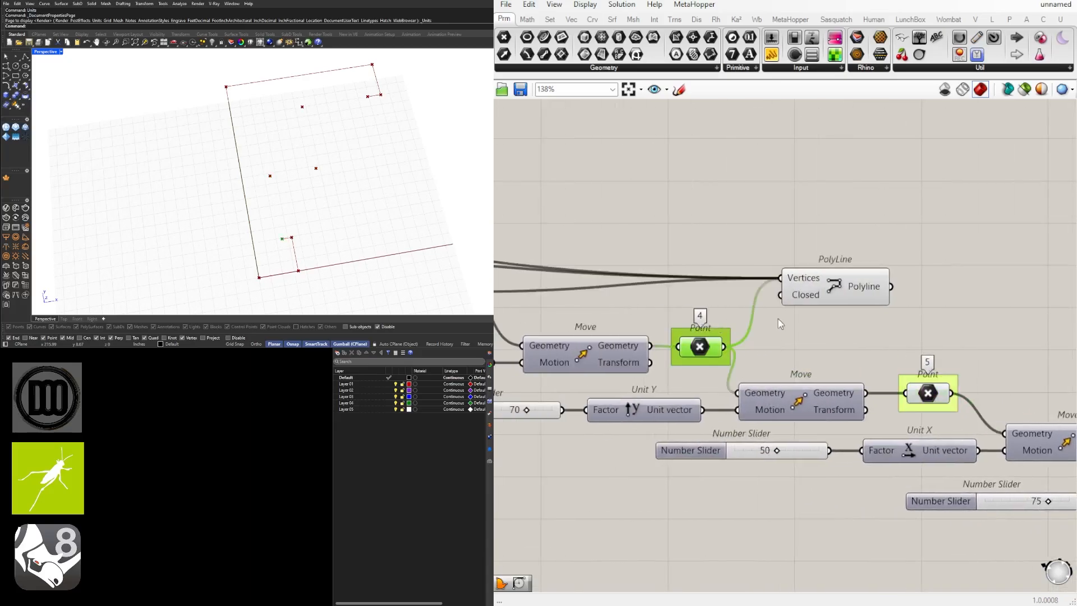
# Step: Move the first PolyLine component slightly further above point 4 on the canvas
pyautogui.moveTo(805, 321); pyautogui.dragTo(762, 358, button='right')
pyautogui.moveTo(785, 320); pyautogui.dragTo(815, 281)
pyautogui.moveTo(836, 241); pyautogui.dragTo(778, 311)
pyautogui.moveTo(854, 360); pyautogui.dragTo(843, 367)
pyautogui.click(659, 382)
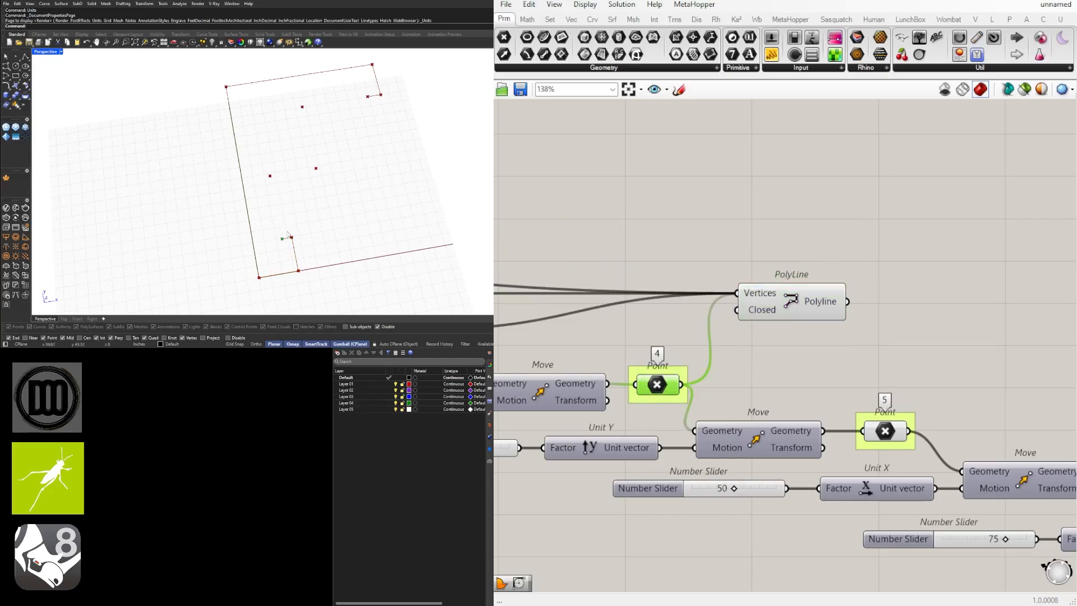
pyautogui.click(889, 379)
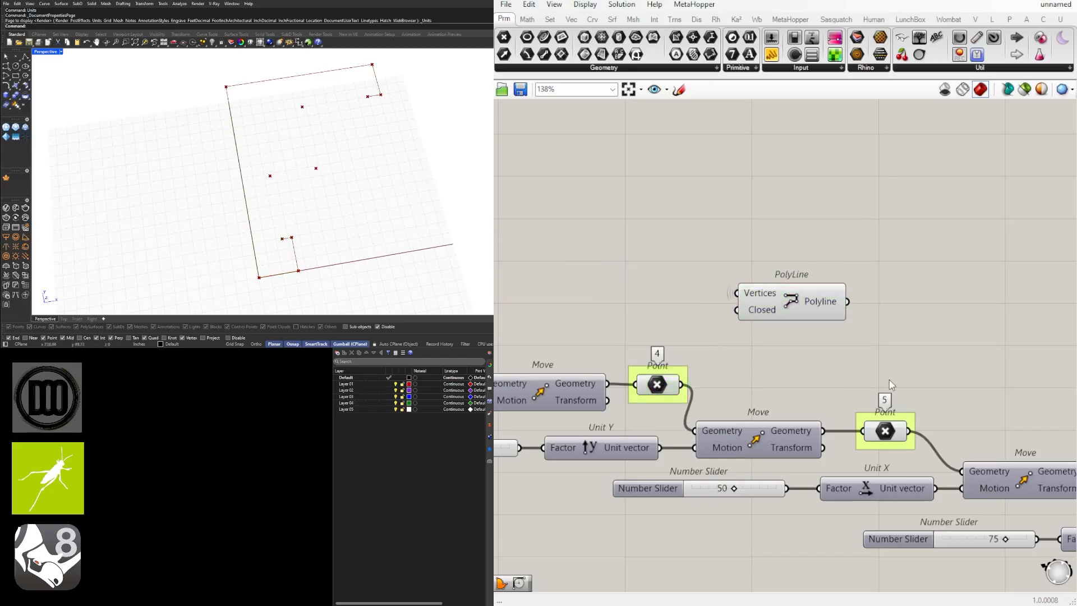
# Step: Add an Arc SED component beyond point 5 and connect point 4 to its Start
pyautogui.doubleClick(890, 377)
pyautogui.write('arc')
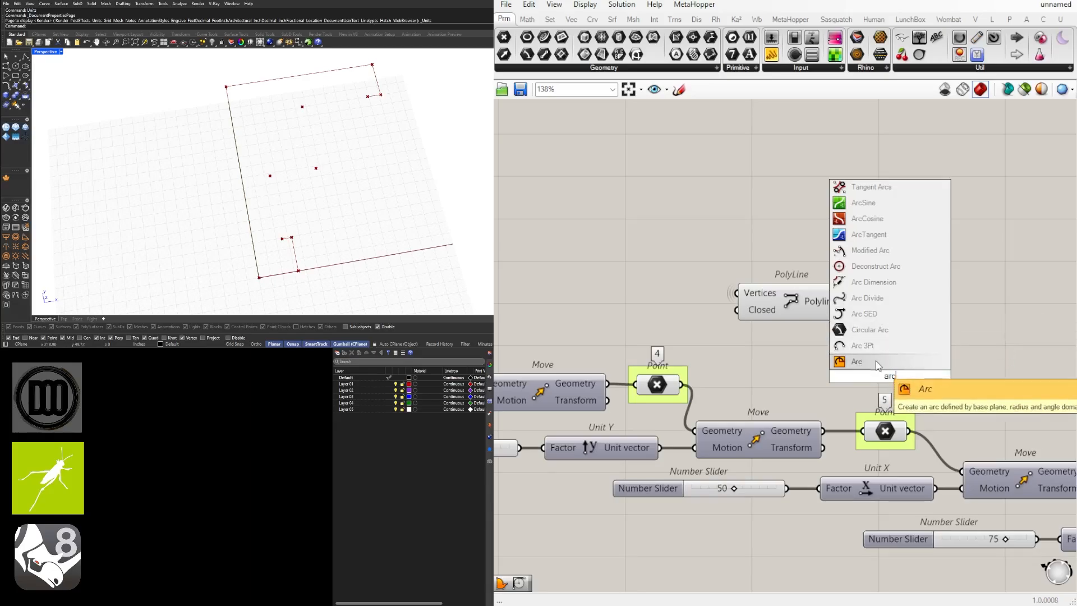
pyautogui.click(876, 317)
pyautogui.moveTo(922, 333); pyautogui.dragTo(840, 363, button='right')
pyautogui.moveTo(808, 403); pyautogui.dragTo(989, 368)
pyautogui.click(575, 415)
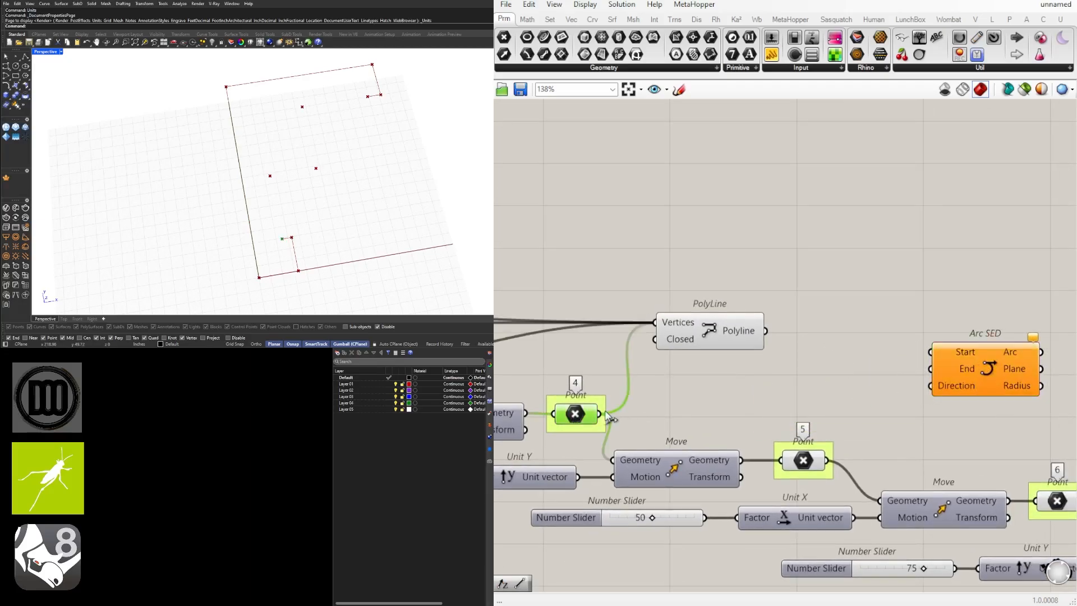
pyautogui.moveTo(601, 415); pyautogui.dragTo(932, 353)
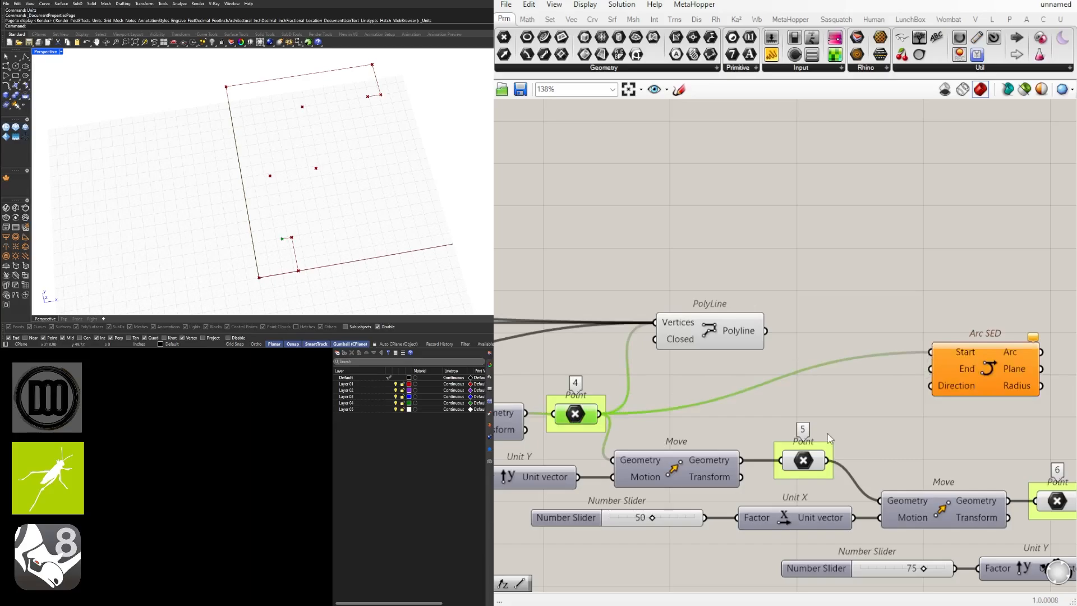
# Step: Connect point 6 to the Arc SED's End and place the component just above and beyond point 6
pyautogui.click(806, 459)
pyautogui.moveTo(1008, 390); pyautogui.dragTo(790, 416, button='right')
pyautogui.moveTo(792, 394); pyautogui.dragTo(1021, 402)
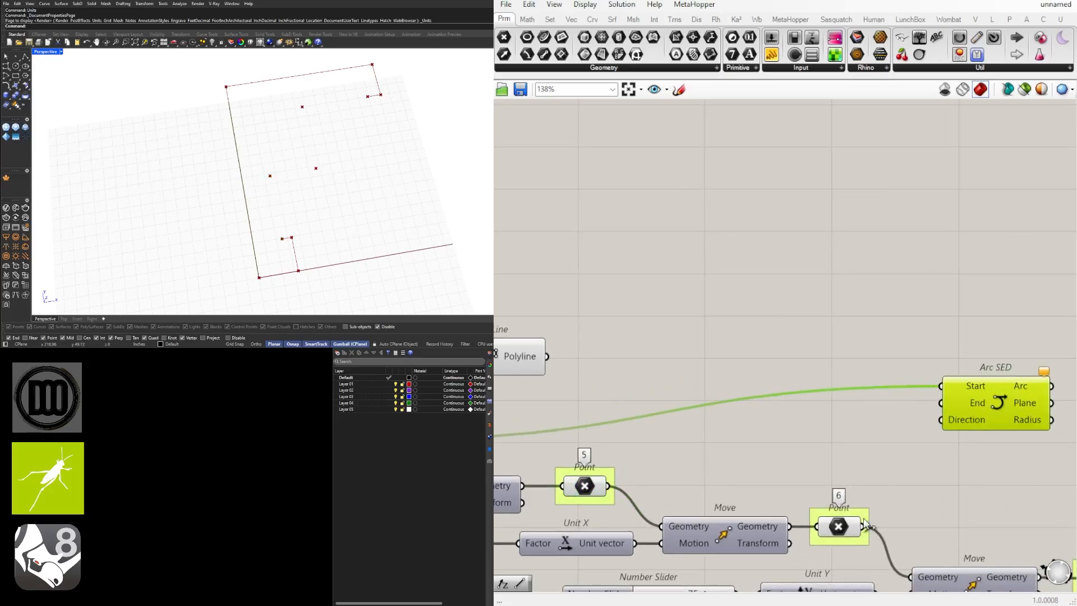
pyautogui.moveTo(867, 525); pyautogui.dragTo(941, 403)
pyautogui.moveTo(1006, 406); pyautogui.dragTo(1024, 458)
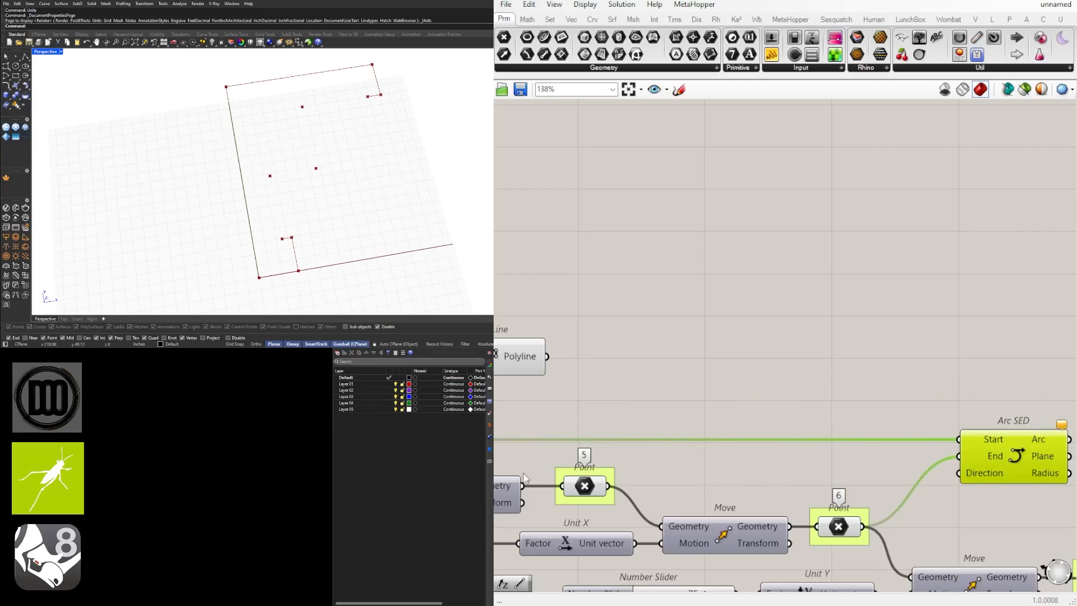
pyautogui.rightClick(599, 416)
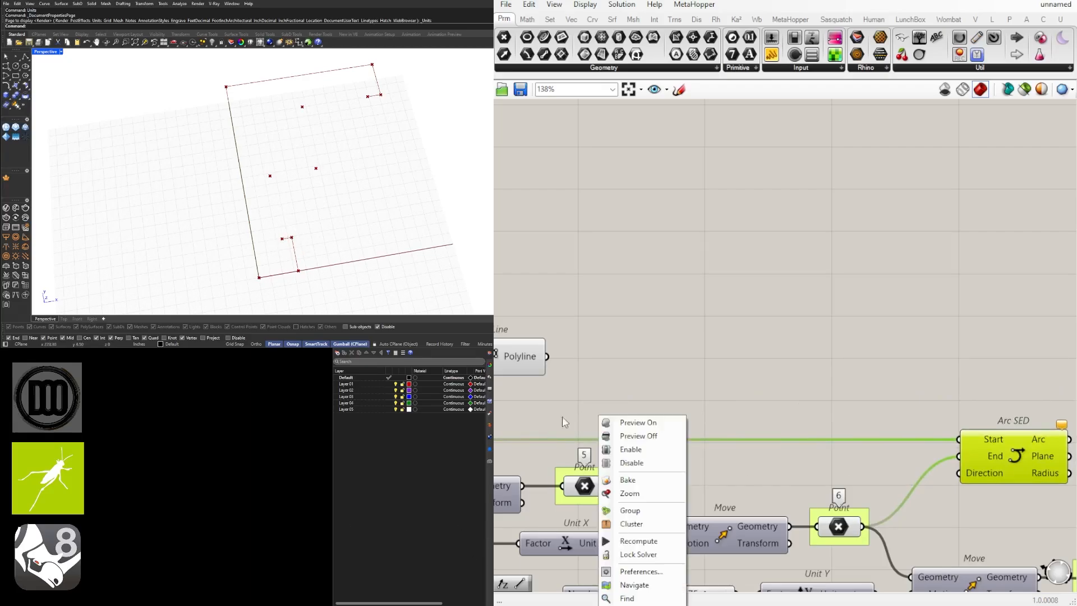
pyautogui.click(312, 243)
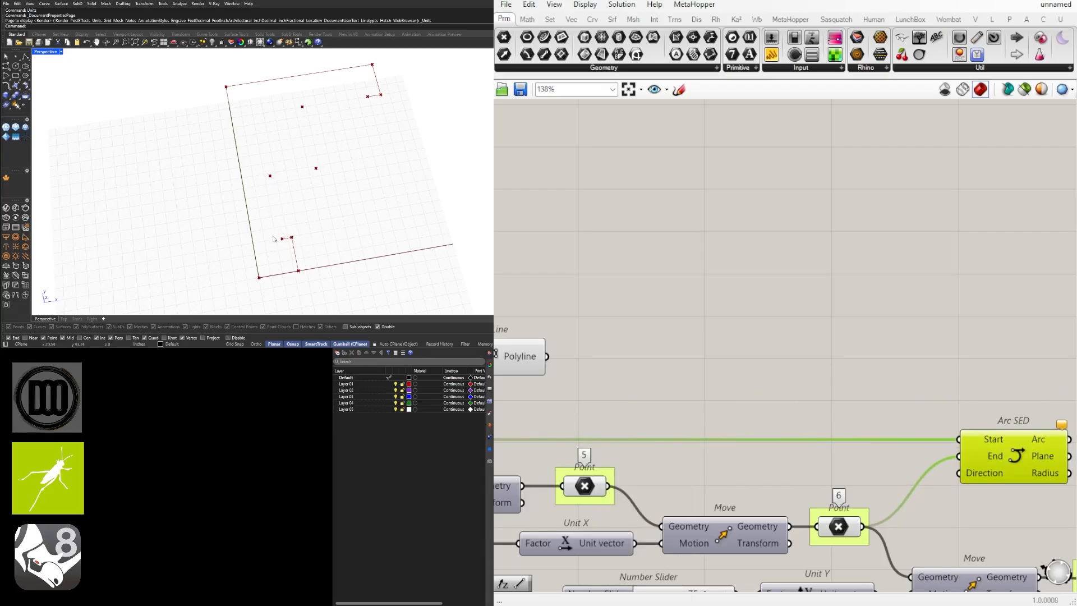
# Step: Add a Unit Y component beside the Arc SED and connect its vector to the Direction
pyautogui.click(816, 378)
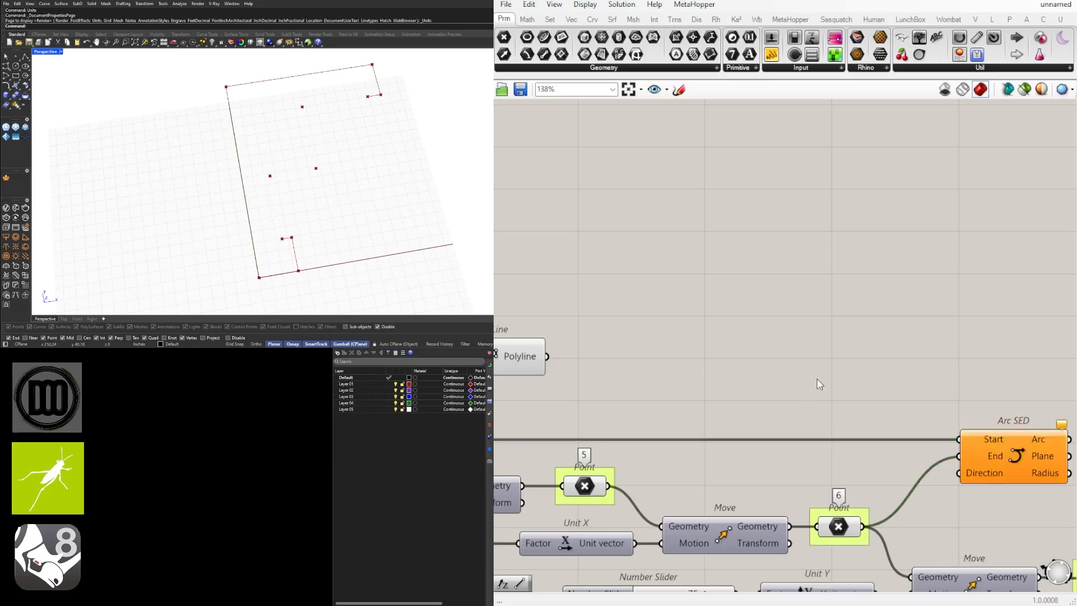
pyautogui.doubleClick(816, 378)
pyautogui.write('y')
pyautogui.click(816, 364)
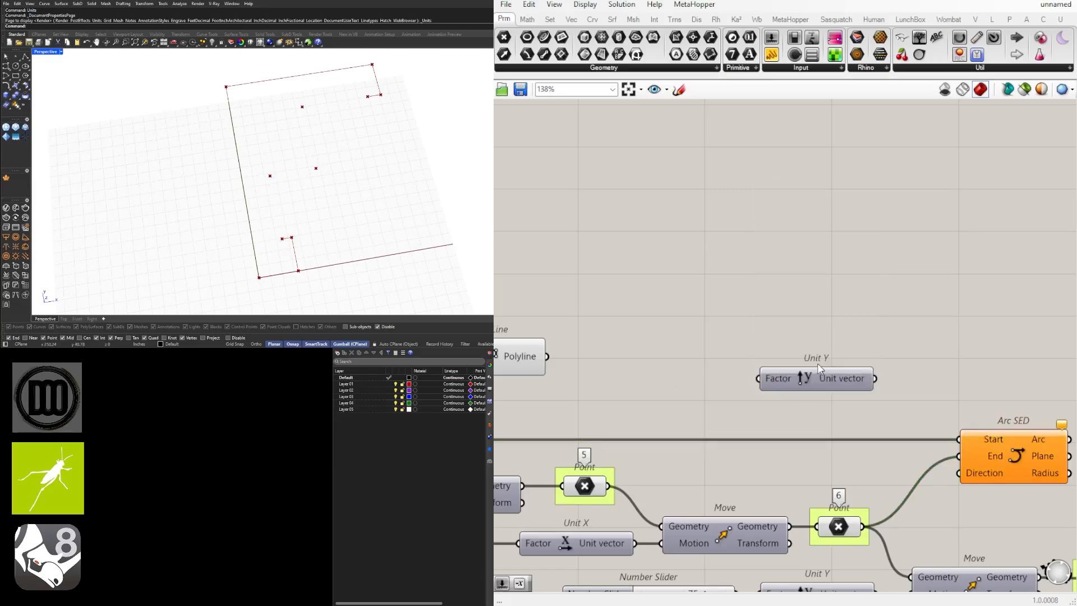
pyautogui.moveTo(830, 376); pyautogui.dragTo(959, 472)
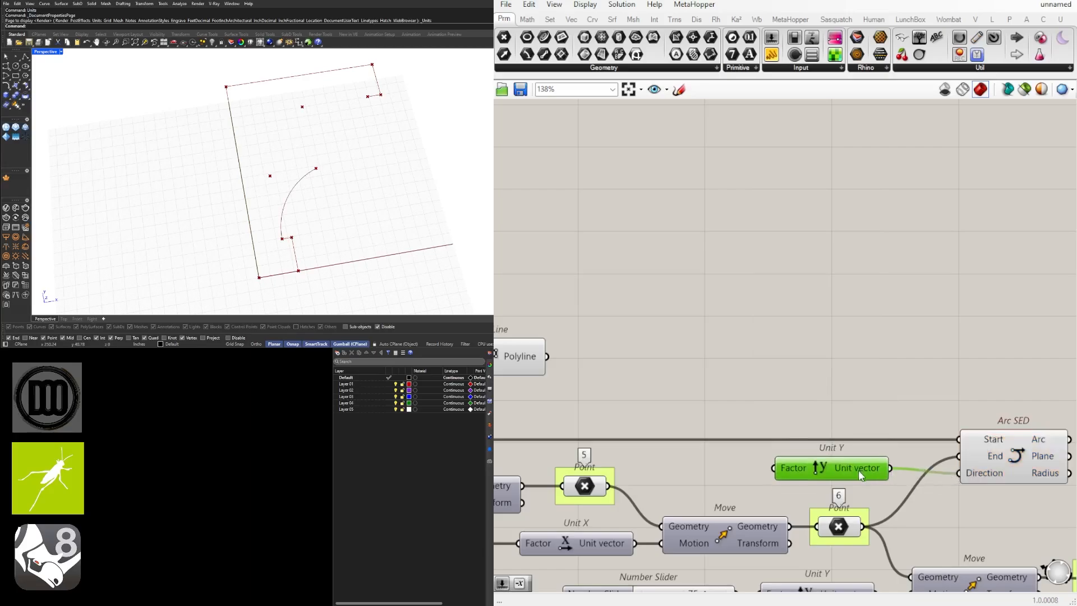
pyautogui.moveTo(858, 471); pyautogui.dragTo(853, 472)
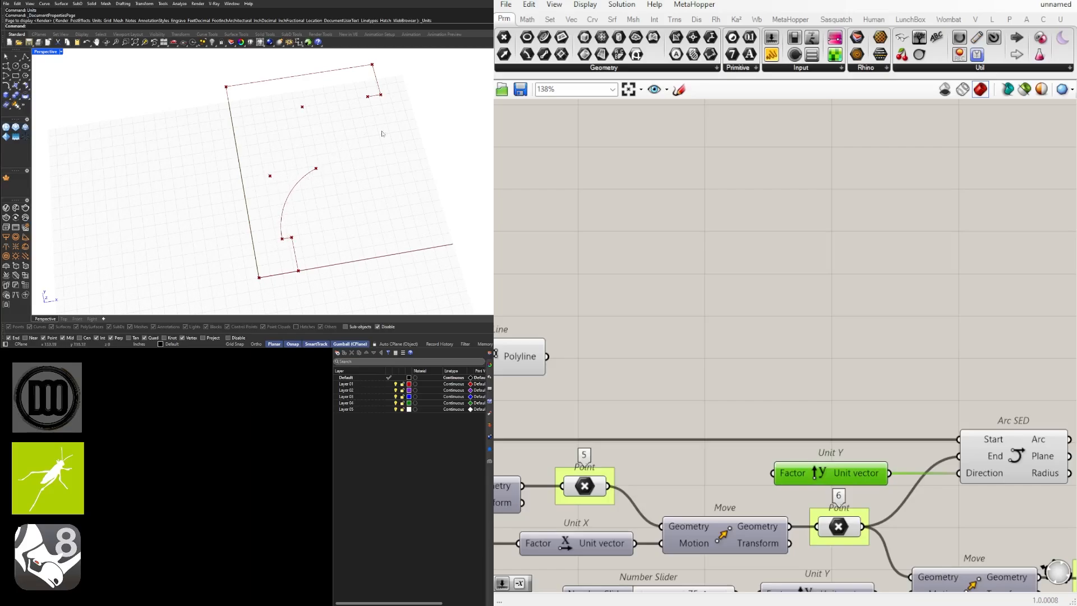
# Step: Add a Nurbs Curve component above the Arc SED
pyautogui.moveTo(902, 224); pyautogui.dragTo(772, 243, button='right')
pyautogui.scroll(-3, 772, 243)
pyautogui.scroll(3, 838, 385)
pyautogui.moveTo(787, 301); pyautogui.dragTo(820, 338, button='right')
pyautogui.click(820, 338)
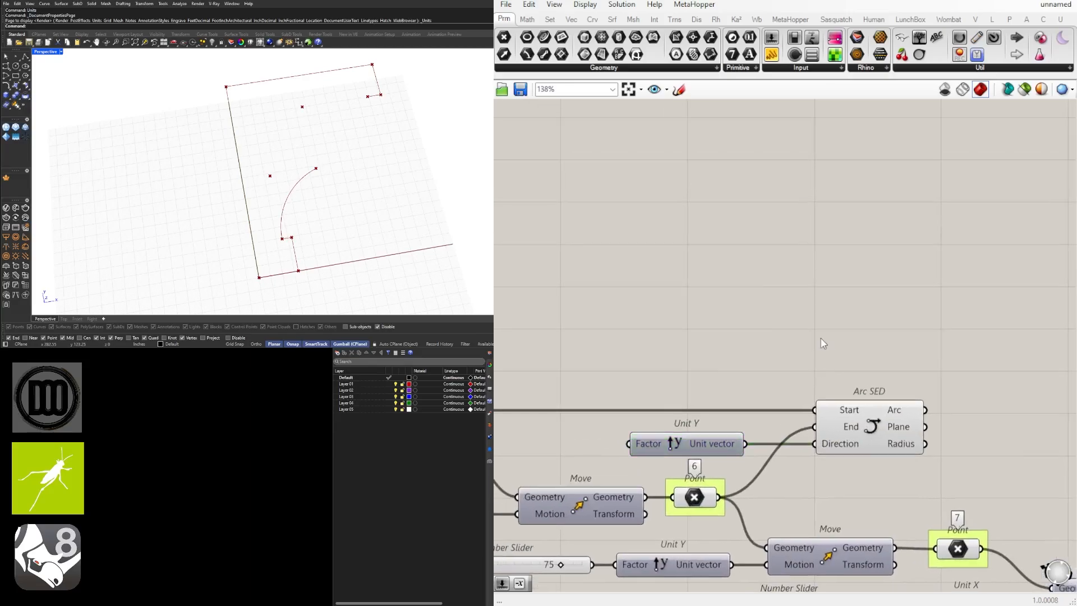
pyautogui.doubleClick(820, 338)
pyautogui.write('nurbs')
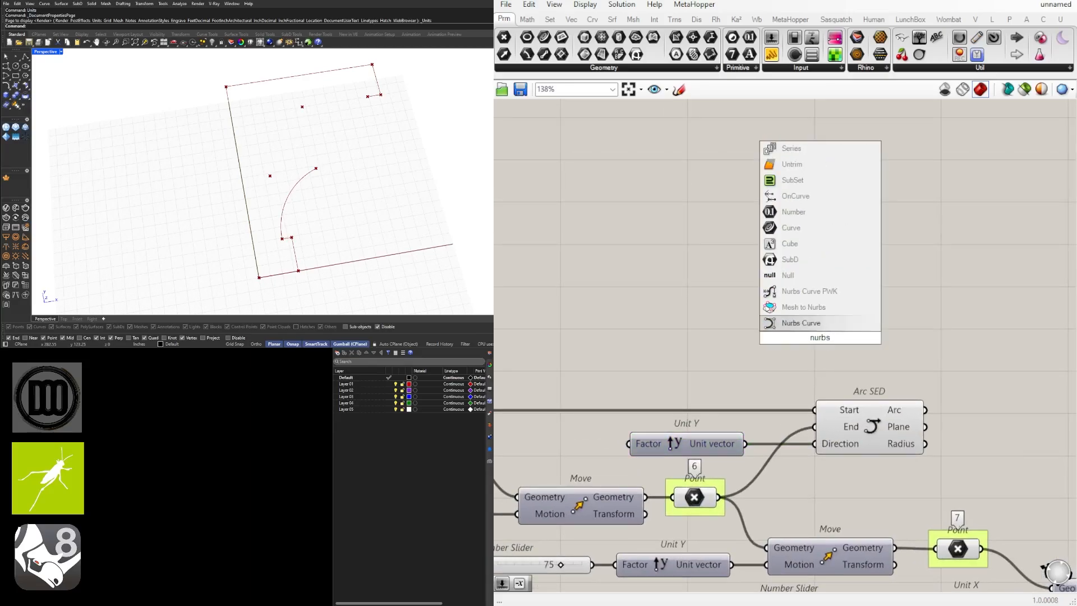
pyautogui.click(836, 325)
pyautogui.moveTo(737, 343); pyautogui.dragTo(948, 329, button='right')
pyautogui.scroll(-2, 596, 394)
pyautogui.moveTo(595, 394); pyautogui.dragTo(678, 381, button='right')
# Step: Feed points 4, 5 and 6 in order into the Nurbs Curve's Vertices and place it just above the Arc SED
pyautogui.click(549, 382)
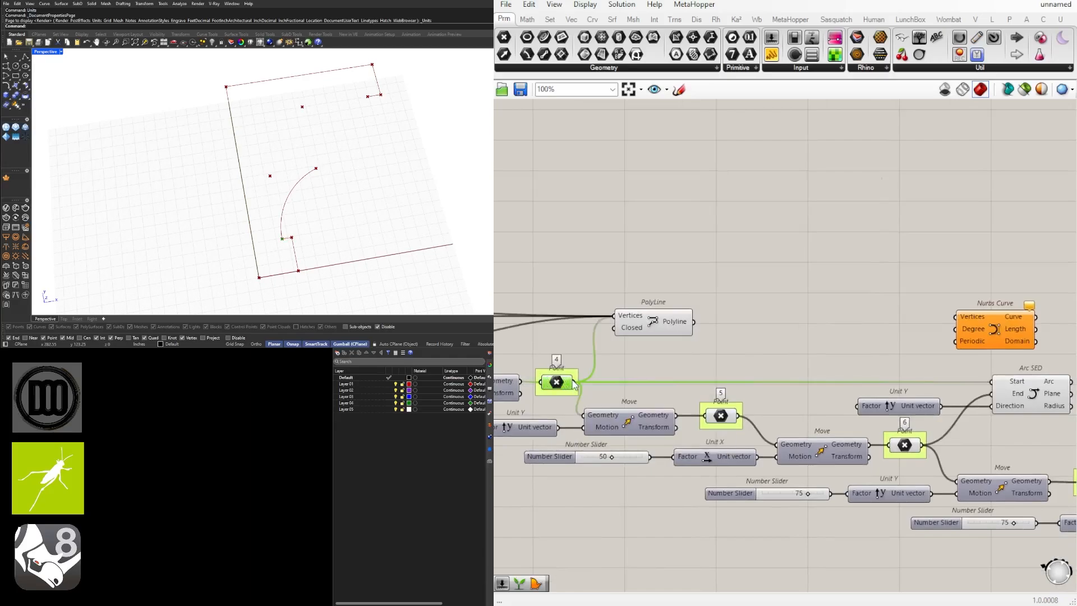
pyautogui.moveTo(573, 382); pyautogui.dragTo(956, 316)
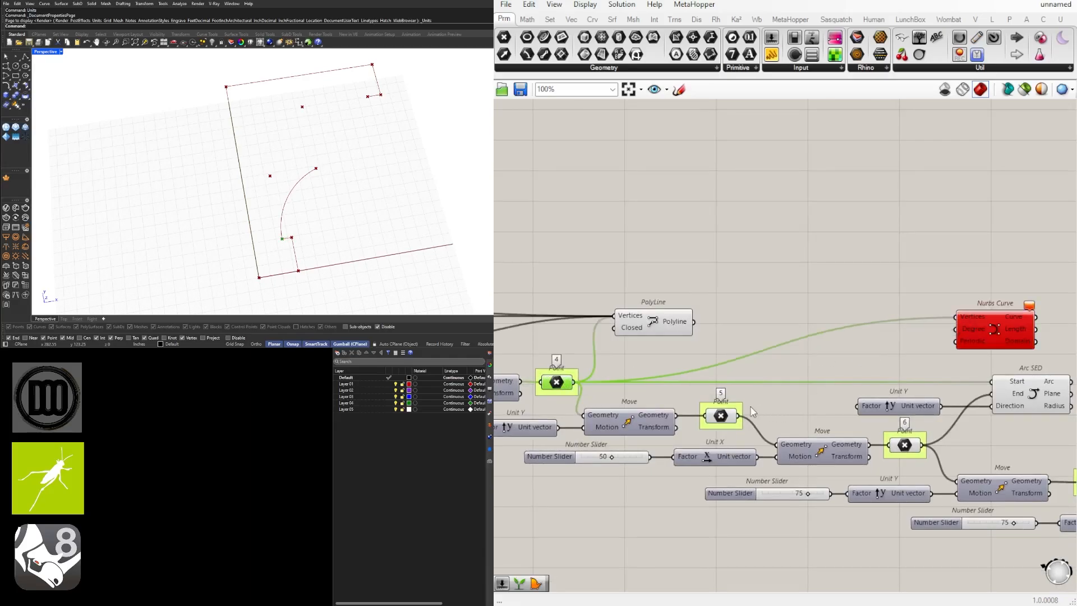
pyautogui.keyDown('shift'); pyautogui.moveTo(739, 418); pyautogui.dragTo(955, 317); pyautogui.keyUp('shift')
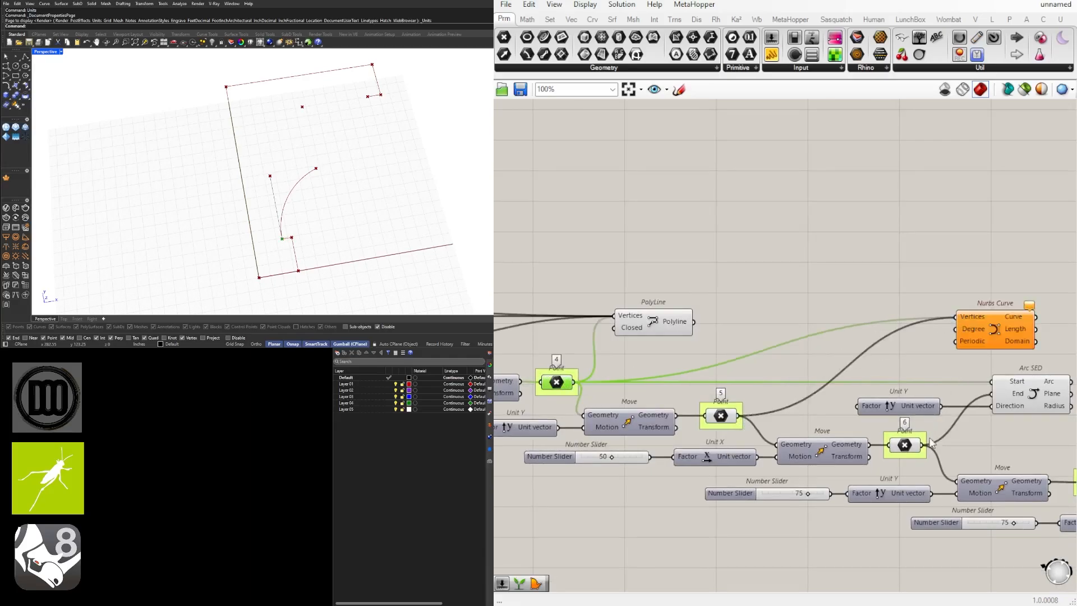
pyautogui.keyDown('shift'); pyautogui.moveTo(924, 448); pyautogui.dragTo(1015, 342); pyautogui.keyUp('shift')
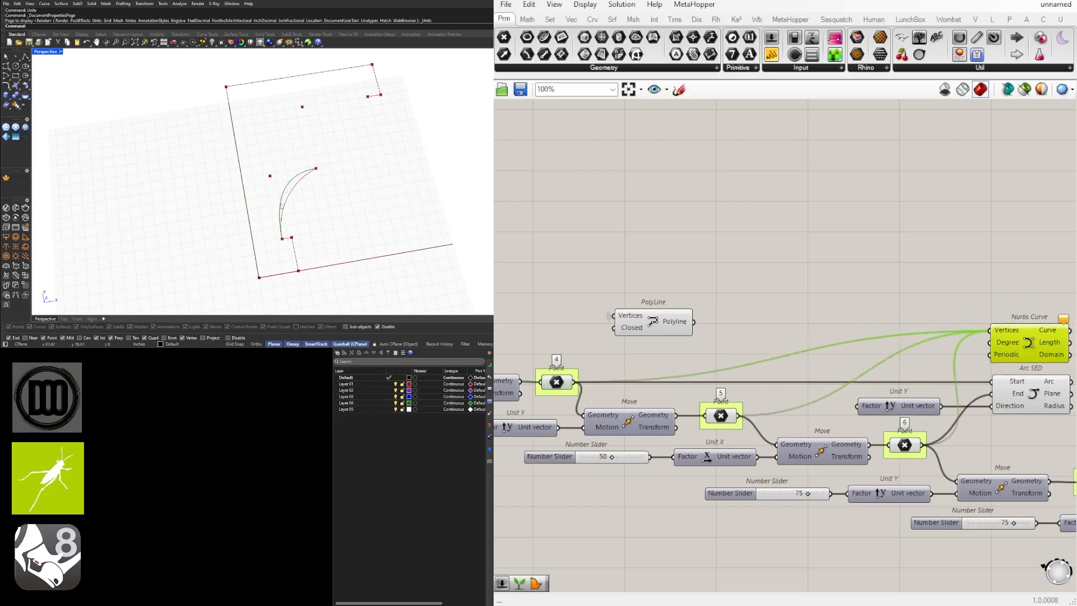
# Step: Drive the Nurbs Curve's Degree with a number slider of 3 and try a different slider value
pyautogui.scroll(3, 1002, 297)
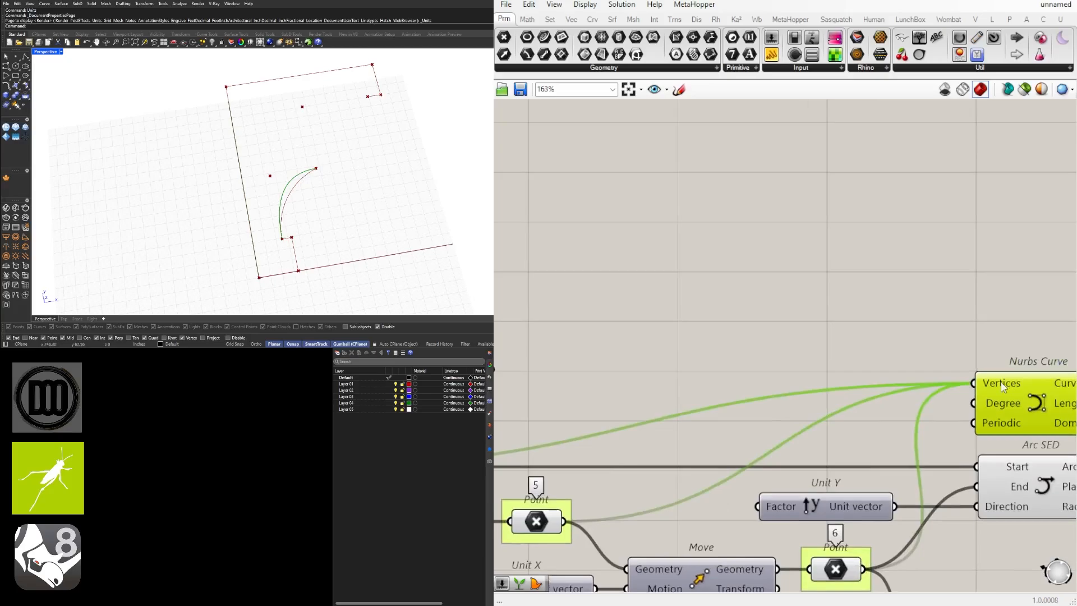
pyautogui.doubleClick(789, 355)
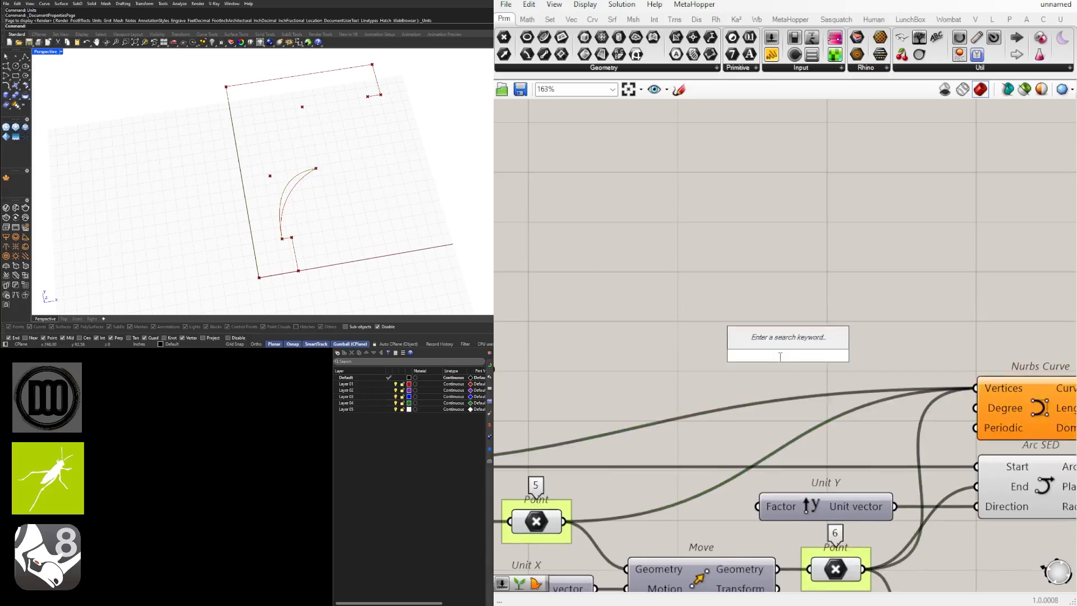
pyautogui.write('3')
pyautogui.press('Return')
pyautogui.moveTo(890, 355); pyautogui.dragTo(976, 407)
pyautogui.scroll(3, 831, 335)
pyautogui.moveTo(798, 370)
pyautogui.mouseDown()
pyautogui.moveTo(889, 366)
pyautogui.moveTo(762, 368)
pyautogui.moveTo(860, 367)
pyautogui.moveTo(813, 367)
pyautogui.mouseUp()
# Step: Delete the Degree slider and the Nurbs Curve component
pyautogui.scroll(-4, 904, 364)
pyautogui.press('Delete')
pyautogui.moveTo(904, 364); pyautogui.dragTo(769, 353, button='right')
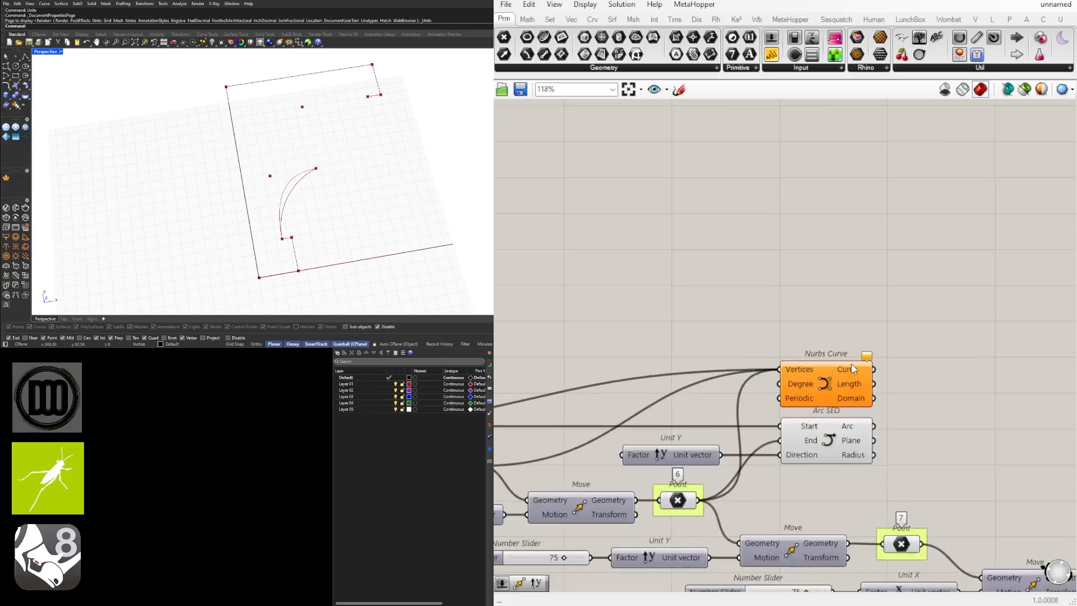
pyautogui.click(825, 387)
pyautogui.press('Delete')
# Step: Add a new PolyLine component above the Arc SED and feed points 4, 5 and 6 in order into its Vertices
pyautogui.doubleClick(796, 360)
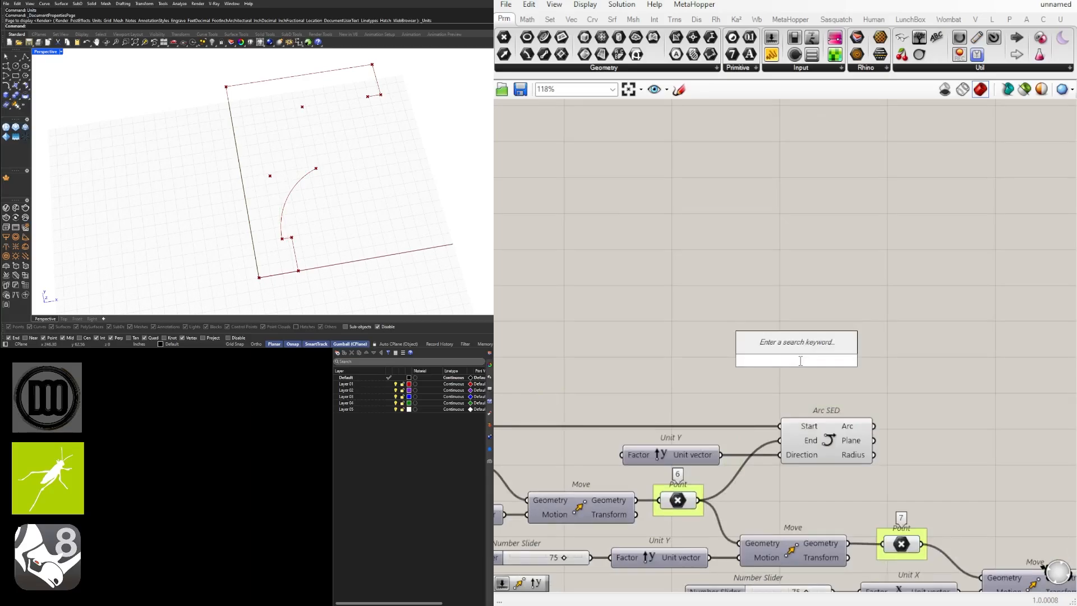
pyautogui.write('poly')
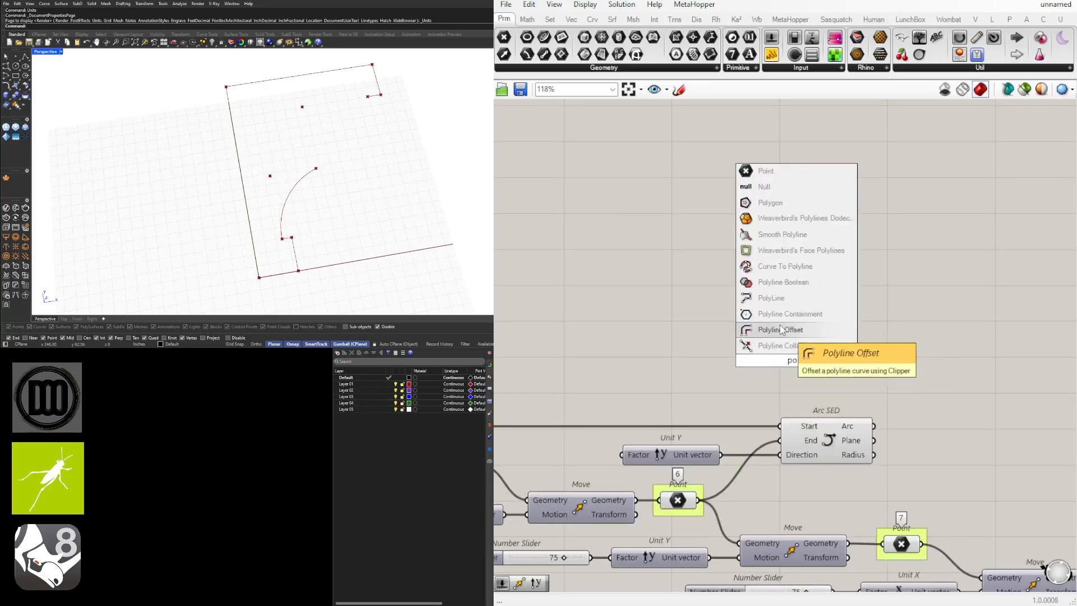
pyautogui.click(762, 301)
pyautogui.moveTo(701, 410); pyautogui.dragTo(822, 396, button='right')
pyautogui.scroll(-2, 822, 396)
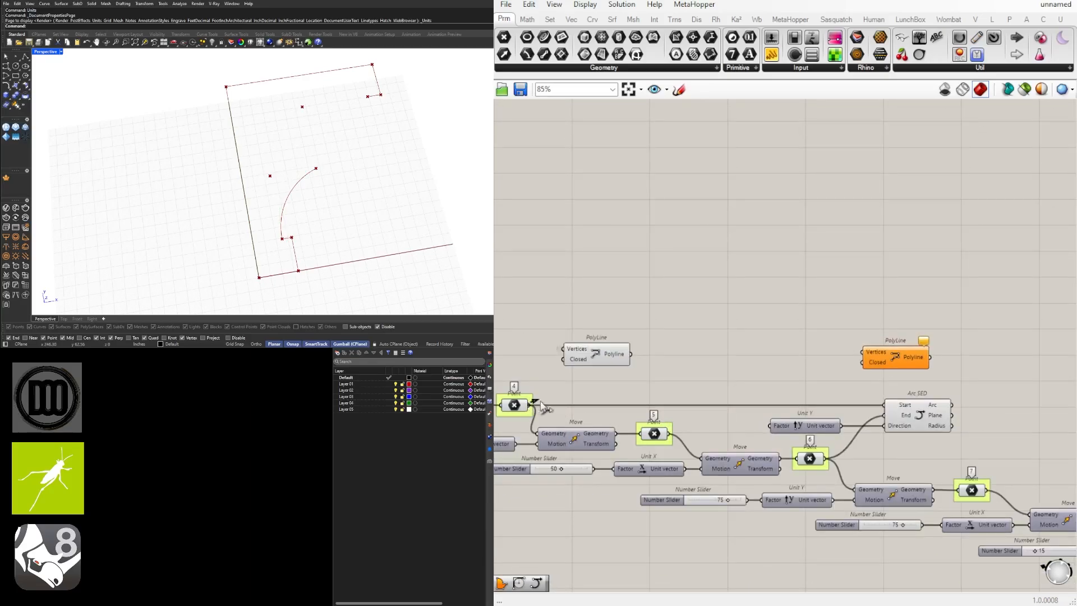
pyautogui.moveTo(543, 407); pyautogui.dragTo(863, 353)
pyautogui.keyDown('shift'); pyautogui.moveTo(670, 433); pyautogui.dragTo(866, 355); pyautogui.keyUp('shift')
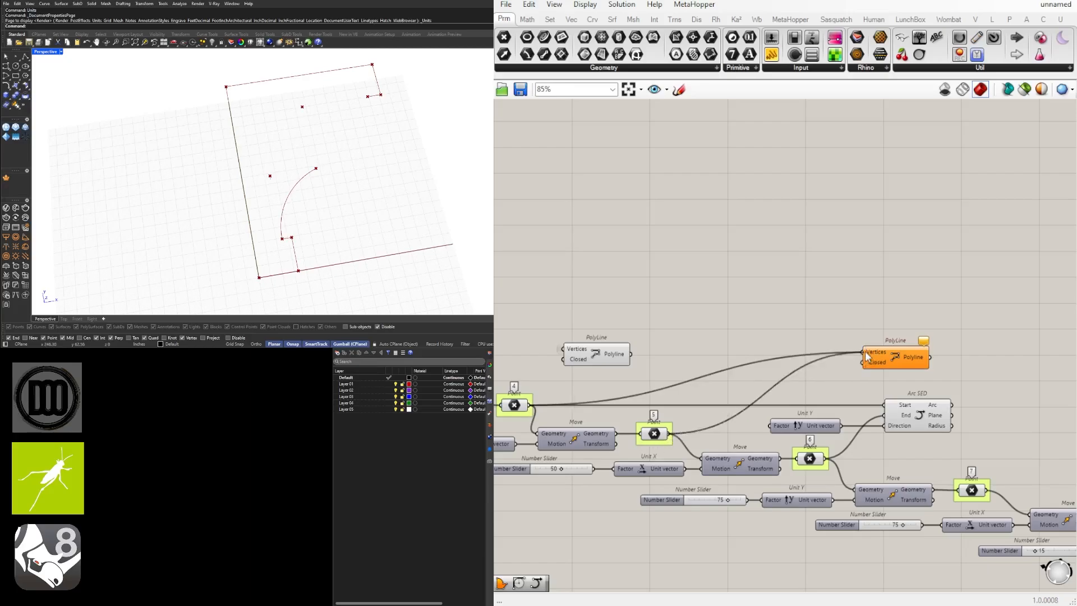
pyautogui.keyDown('shift'); pyautogui.moveTo(826, 458); pyautogui.dragTo(834, 334); pyautogui.keyUp('shift')
# Step: Add a curve Fillet component with a Radius input and connect the new PolyLine to its Curve
pyautogui.doubleClick(931, 335)
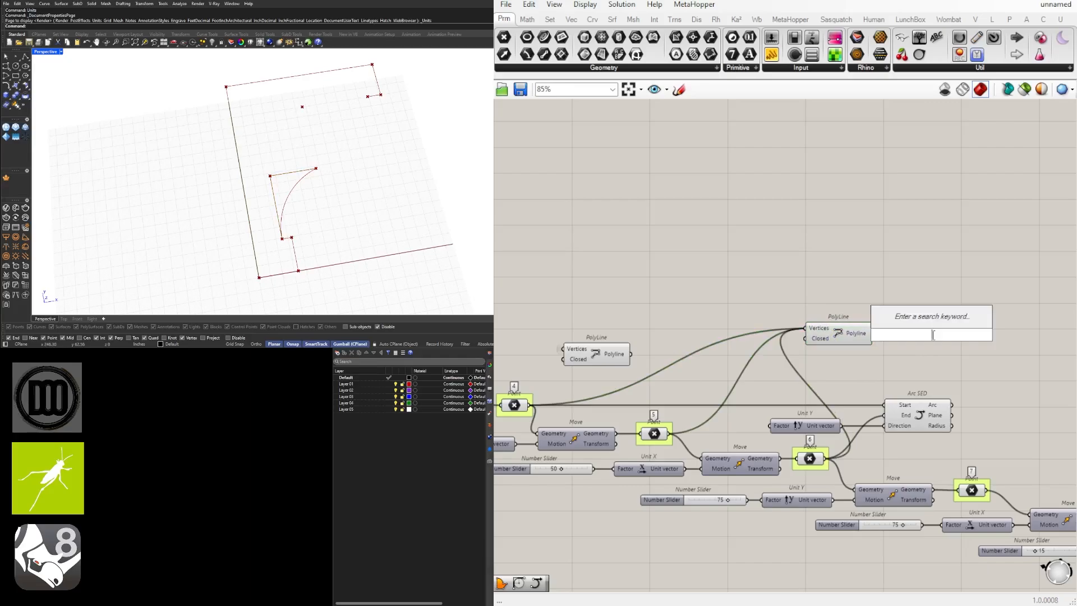
pyautogui.write('fille')
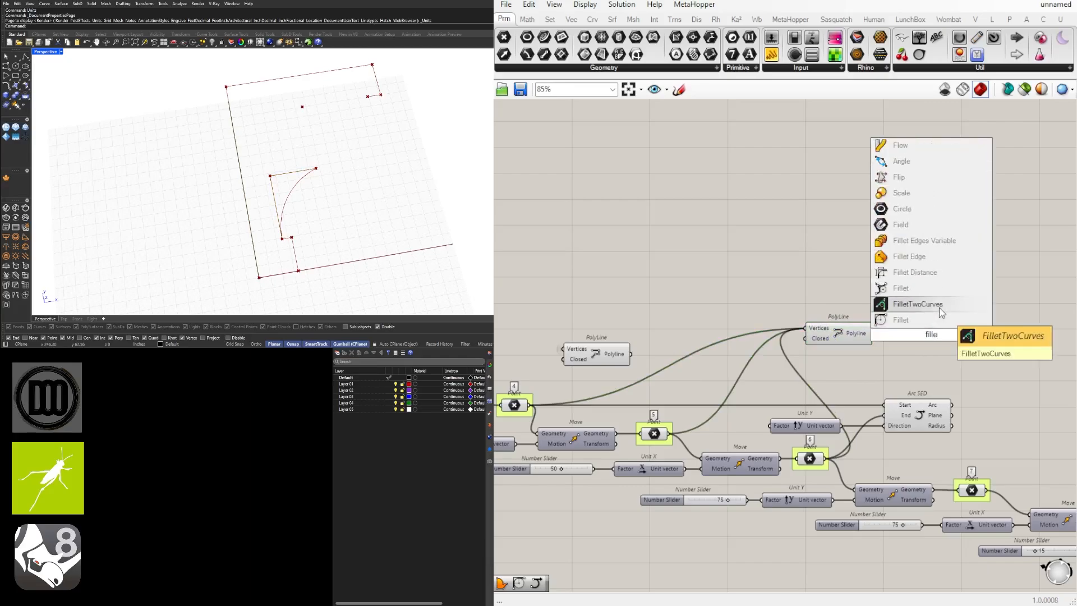
pyautogui.click(942, 320)
pyautogui.moveTo(873, 333); pyautogui.dragTo(949, 311)
# Step: Add a number slider of 3.5 and connect it to the Fillet's Radius
pyautogui.doubleClick(816, 305)
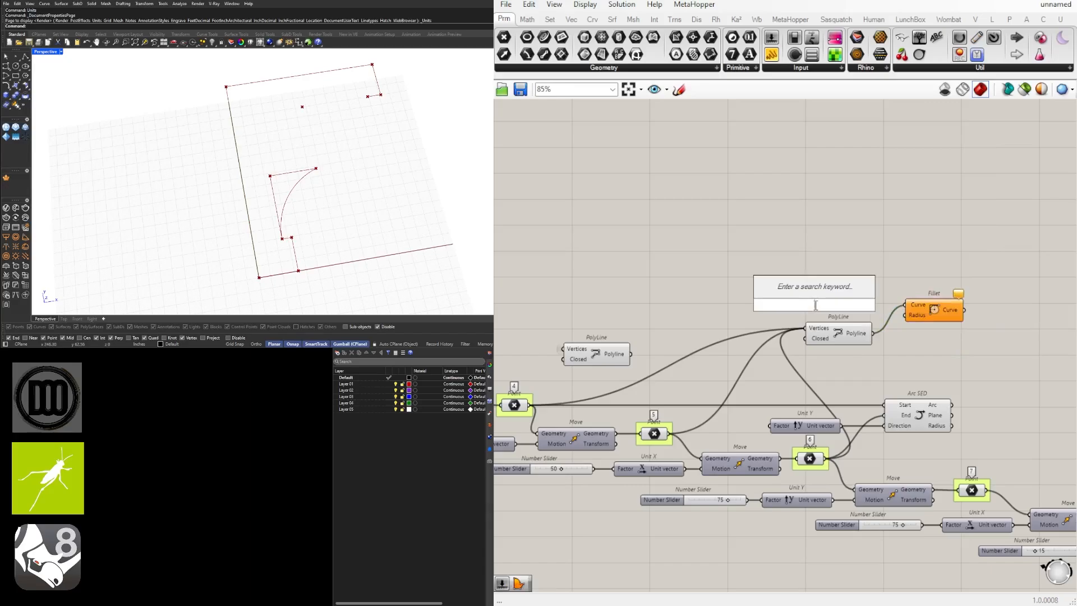
pyautogui.write('3.5')
pyautogui.press('Return')
pyautogui.scroll(3, 858, 305)
pyautogui.moveTo(873, 304); pyautogui.dragTo(938, 323)
pyautogui.scroll(2, 799, 305)
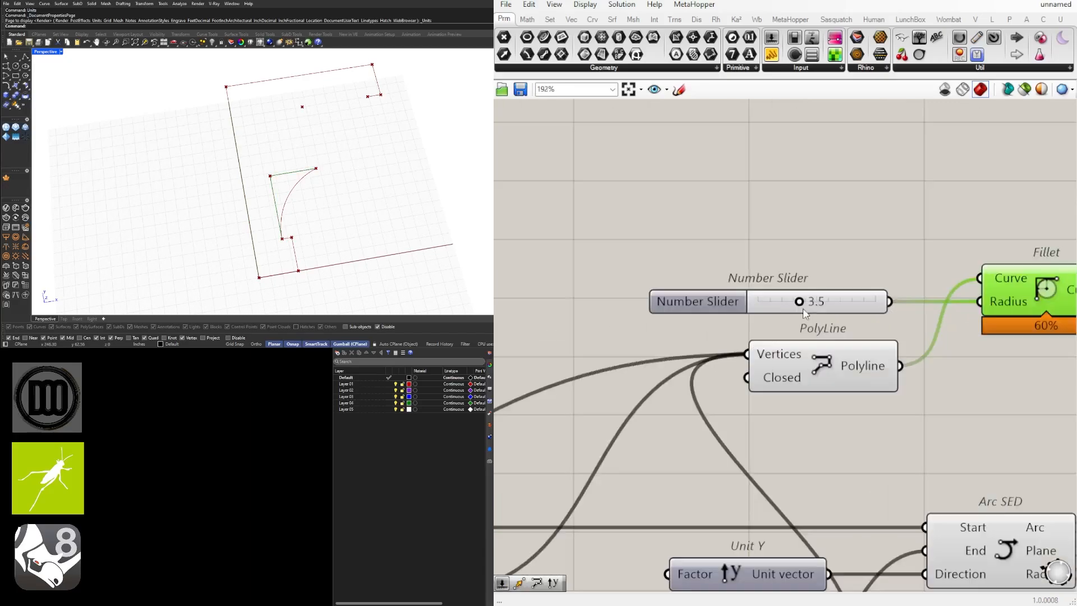
# Step: Raise the Fillet's radius slider to 10.0
pyautogui.moveTo(1033, 273); pyautogui.dragTo(919, 301, button='right')
pyautogui.scroll(-1, 891, 320)
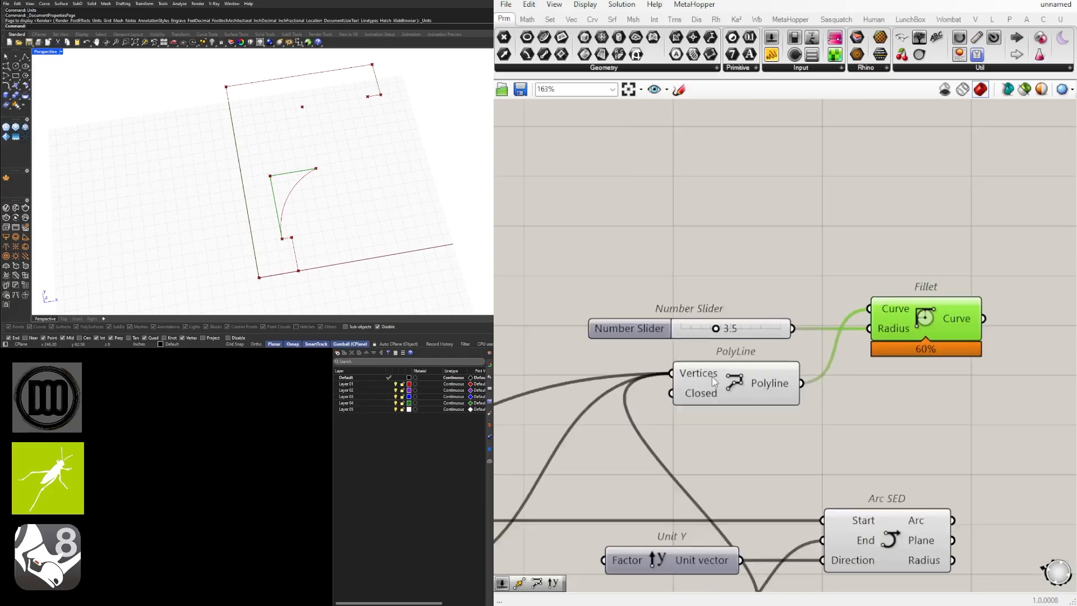
pyautogui.click(739, 383)
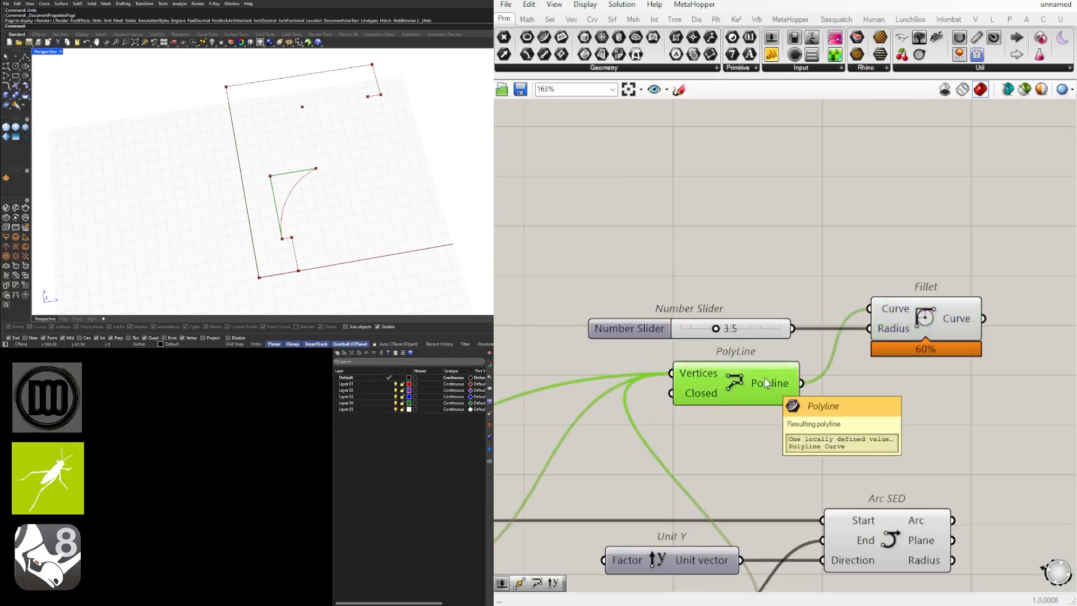
pyautogui.scroll(4, 731, 343)
pyautogui.moveTo(694, 312); pyautogui.dragTo(833, 305)
# Step: Set the radius slider's maximum to 60 and raise its value to 55.4
pyautogui.doubleClick(584, 317)
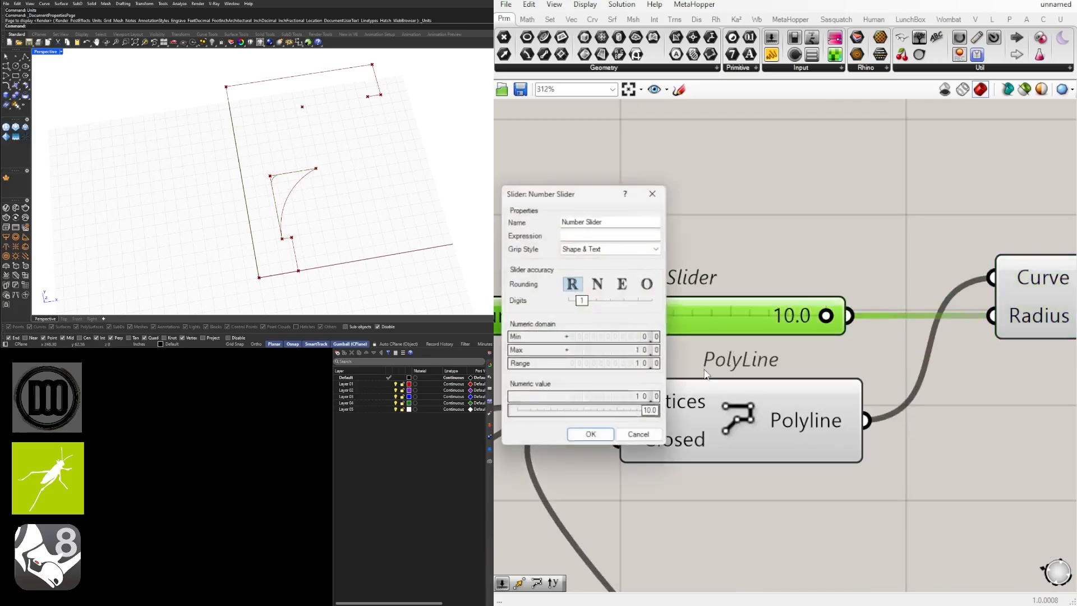
pyautogui.doubleClick(644, 351)
pyautogui.write('6')
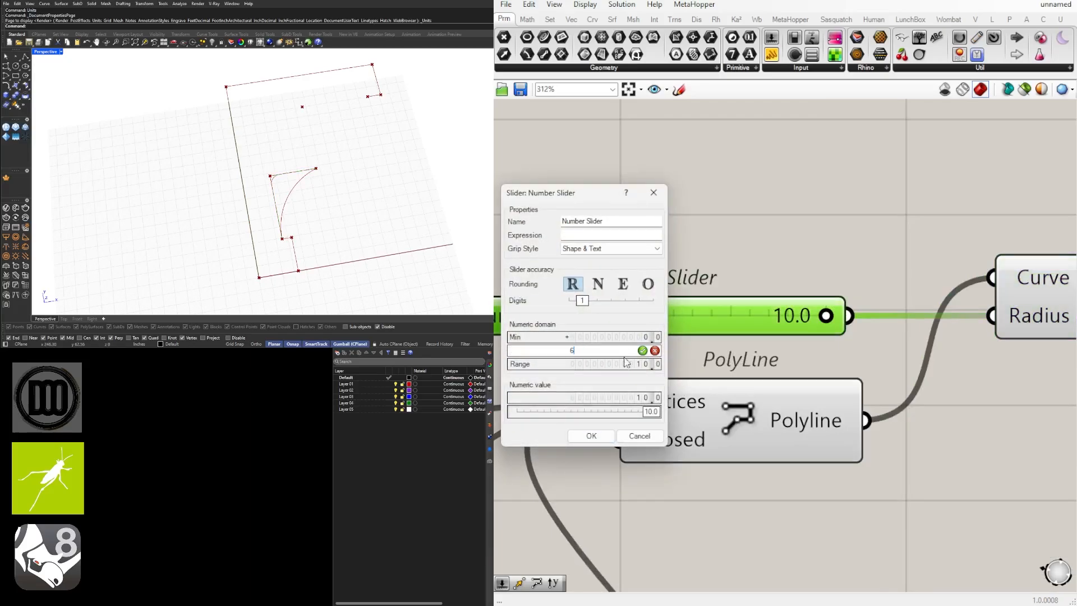
pyautogui.write('0')
pyautogui.click(608, 433)
pyautogui.moveTo(663, 316); pyautogui.dragTo(801, 318)
pyautogui.scroll(-4, 801, 318)
pyautogui.moveTo(800, 317); pyautogui.dragTo(715, 378, button='right')
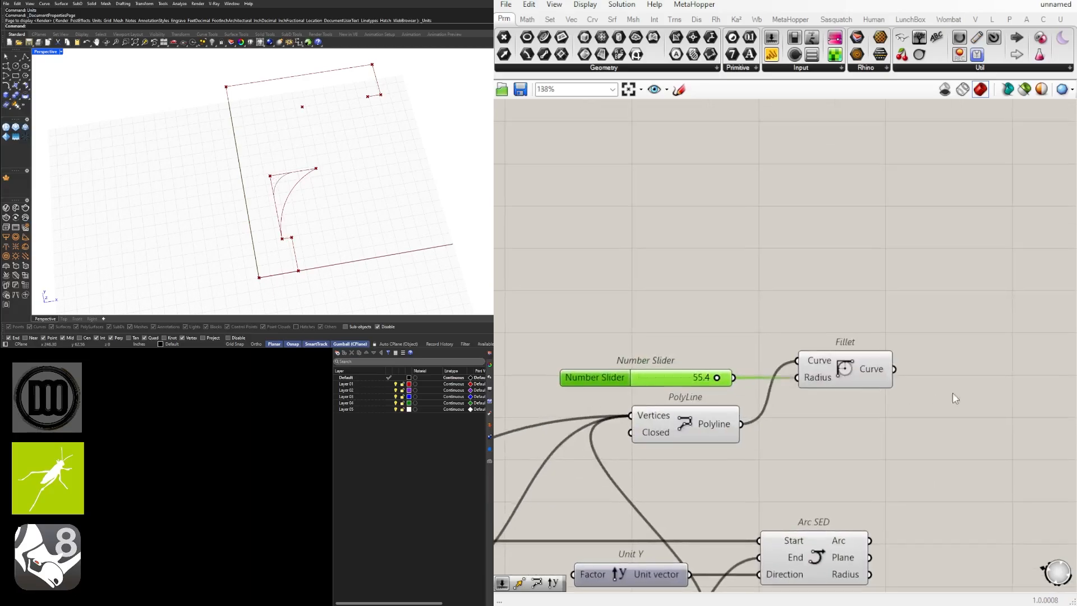
# Step: Delete the Fillet component with its radius slider, and the PolyLine that feeds it
pyautogui.moveTo(975, 381); pyautogui.dragTo(673, 325)
pyautogui.press('Delete')
pyautogui.scroll(-4, 746, 422)
pyautogui.moveTo(746, 422); pyautogui.dragTo(795, 375, button='right')
pyautogui.moveTo(862, 406); pyautogui.dragTo(674, 339)
pyautogui.press('Delete')
pyautogui.moveTo(880, 440); pyautogui.dragTo(825, 407, button='right')
pyautogui.moveTo(509, 366); pyautogui.dragTo(717, 358, button='right')
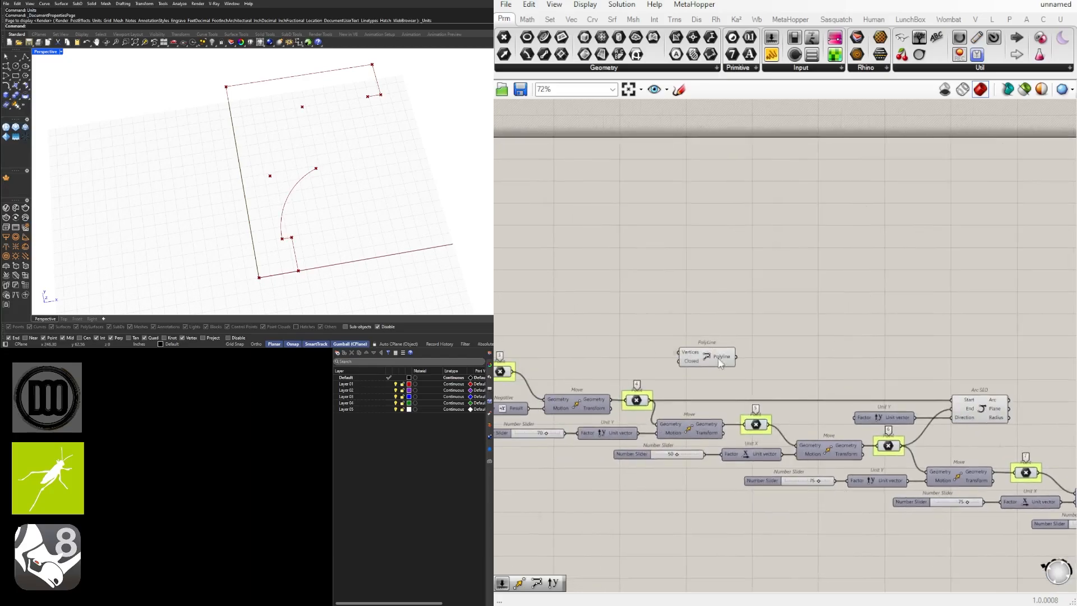
# Step: Try deleting the remaining PolyLine that connects the profile's first points
pyautogui.moveTo(770, 368); pyautogui.dragTo(713, 333)
pyautogui.press('Delete')
pyautogui.moveTo(914, 334); pyautogui.dragTo(782, 314, button='right')
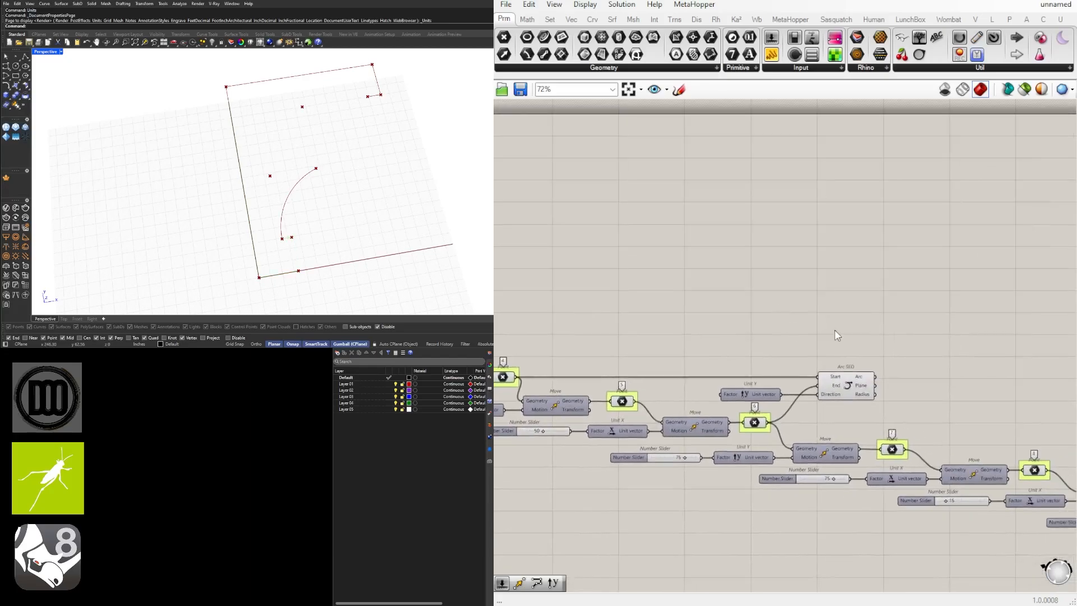
pyautogui.click(834, 386)
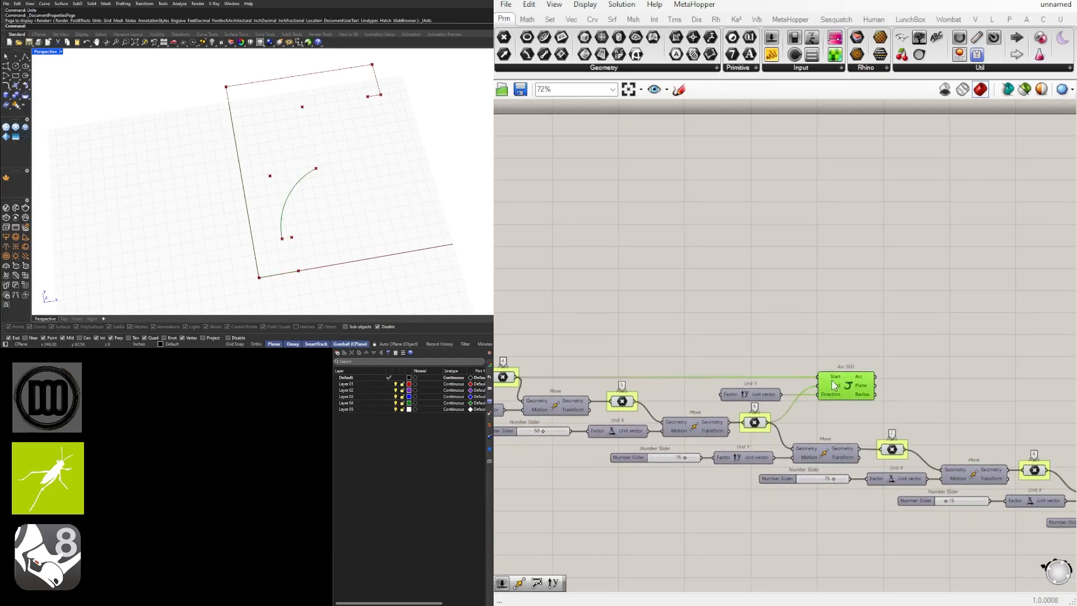
pyautogui.scroll(-2, 836, 386)
pyautogui.moveTo(686, 392); pyautogui.dragTo(925, 387, button='right')
pyautogui.scroll(2, 893, 349)
pyautogui.click(897, 345)
pyautogui.moveTo(912, 336); pyautogui.dragTo(786, 340, button='right')
pyautogui.moveTo(861, 312); pyautogui.dragTo(808, 313, button='right')
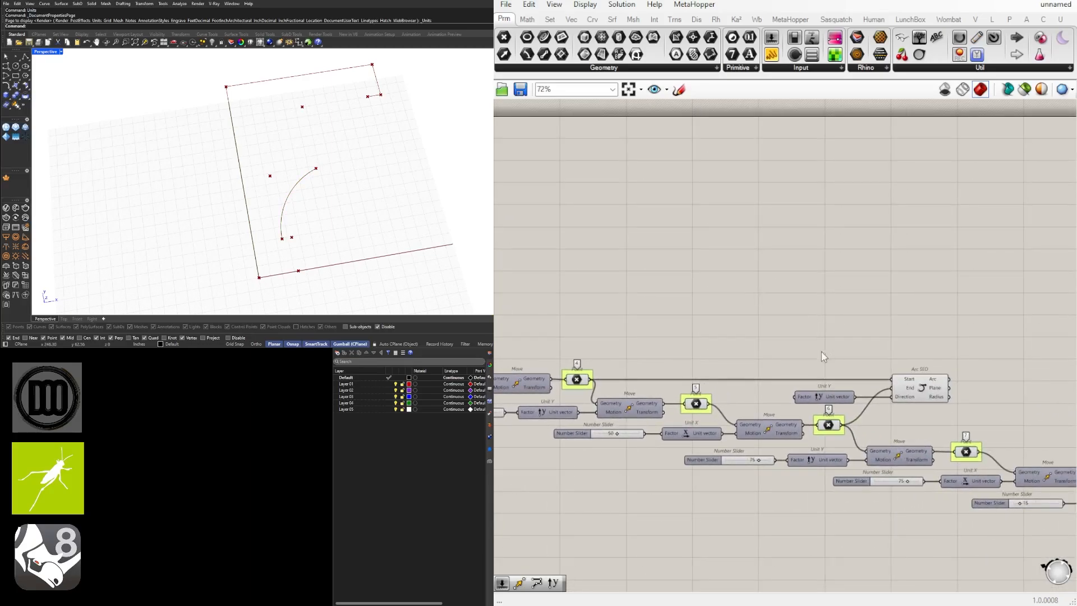
pyautogui.scroll(-2, 734, 323)
pyautogui.moveTo(902, 317); pyautogui.dragTo(703, 325, button='right')
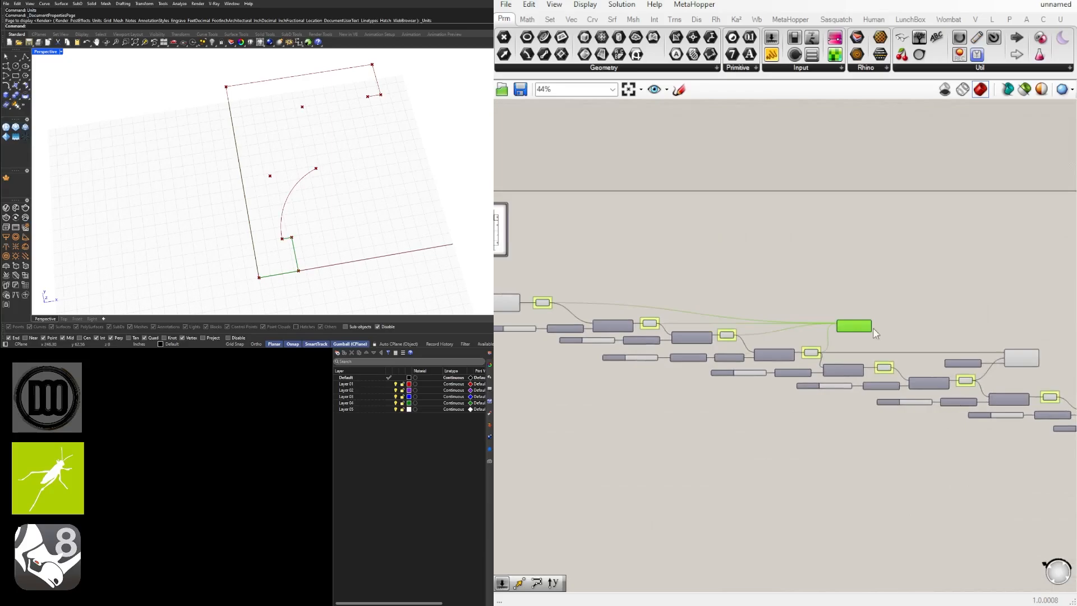
# Step: Examine the existing Arc SED and points 6, 7 and 8 to identify which points the upper arc must join
pyautogui.moveTo(879, 325); pyautogui.dragTo(677, 330, button='right')
pyautogui.click(822, 339)
pyautogui.scroll(3, 823, 343)
pyautogui.click(823, 368)
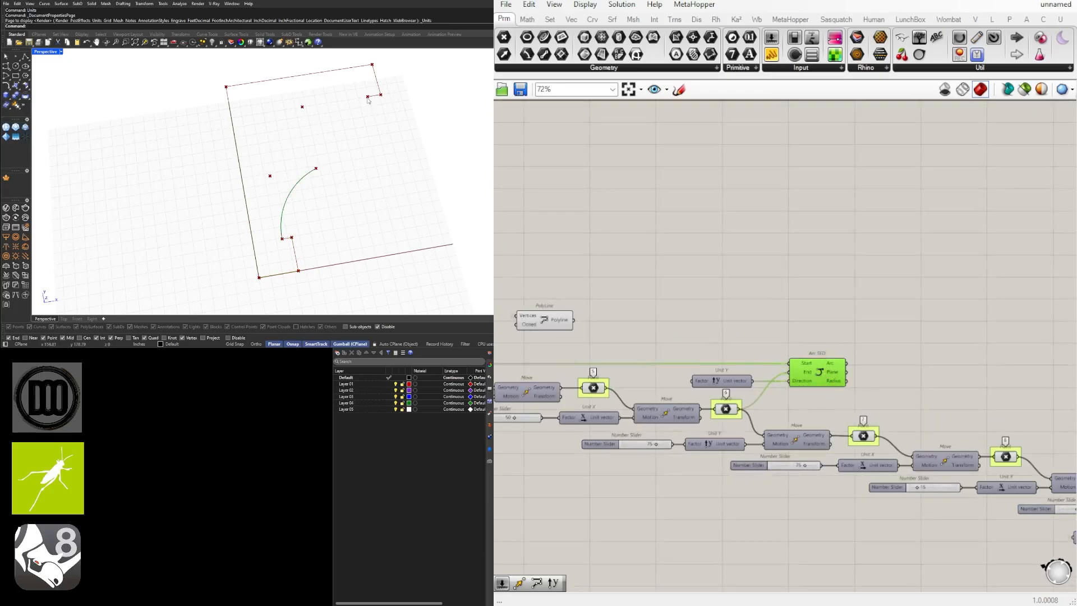
pyautogui.moveTo(895, 306); pyautogui.dragTo(846, 333, button='right')
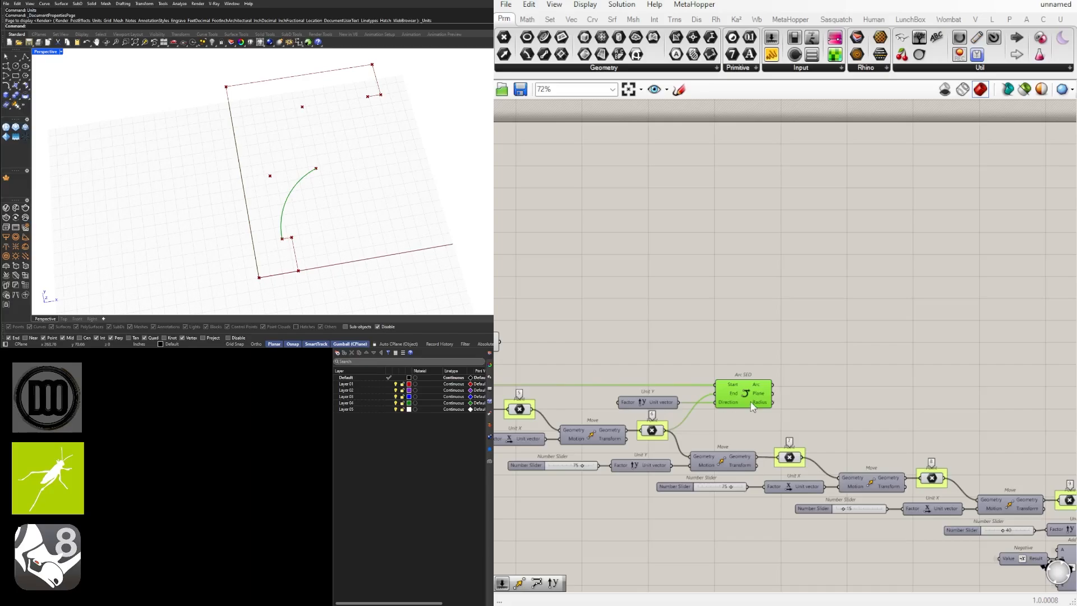
pyautogui.scroll(3, 721, 415)
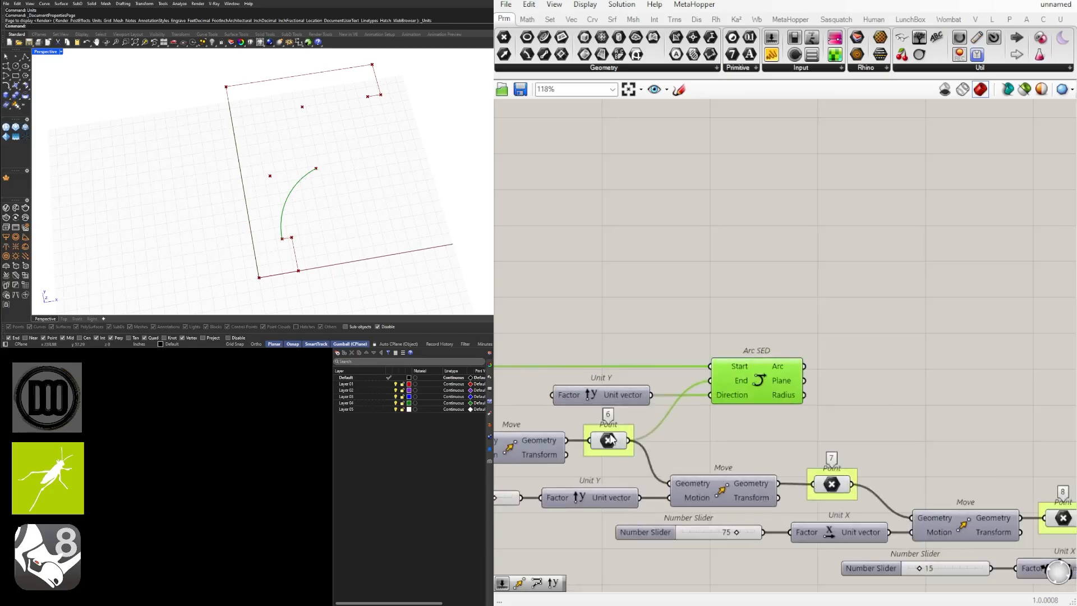
pyautogui.click(607, 440)
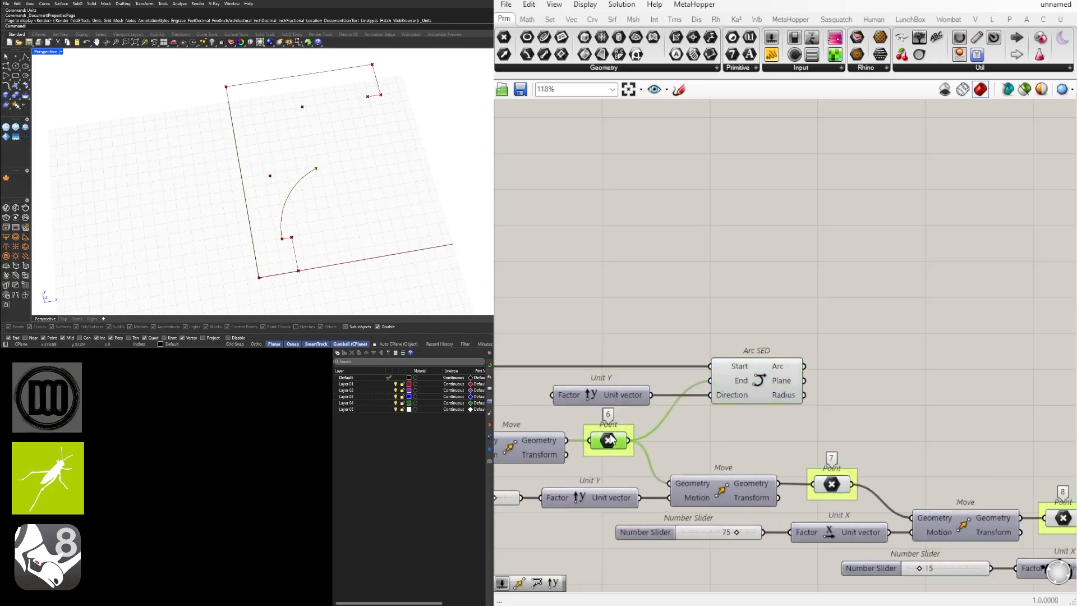
pyautogui.click(835, 491)
pyautogui.moveTo(1015, 500); pyautogui.dragTo(873, 495, button='right')
pyautogui.click(920, 520)
pyautogui.click(860, 444)
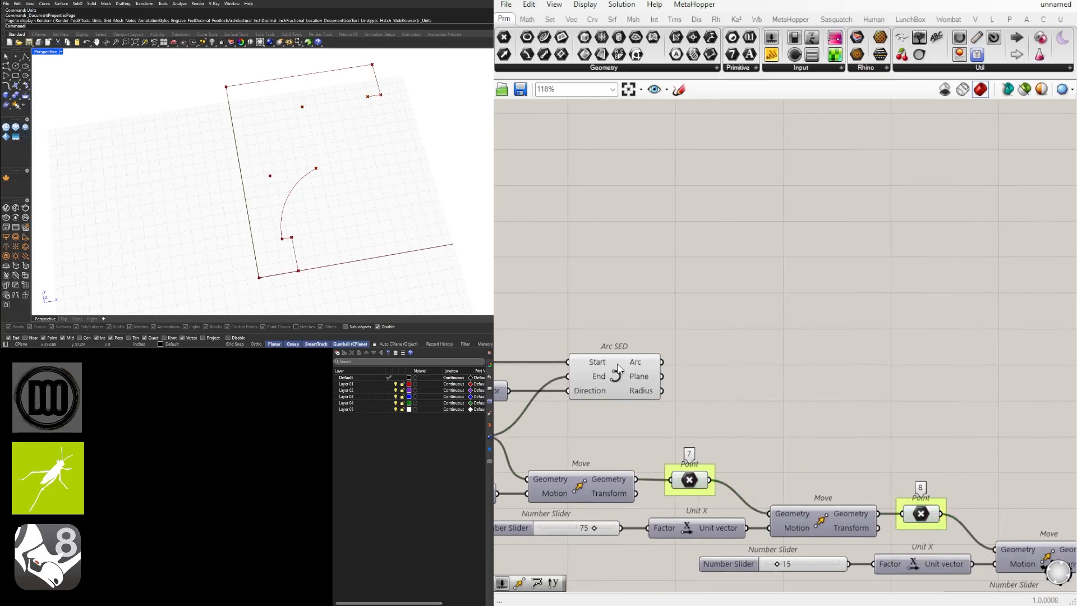
# Step: Duplicate the Arc SED component, connecting point 6 to the copy's Start and point 8 to its End
pyautogui.keyDown('alt'); pyautogui.moveTo(618, 368); pyautogui.dragTo(1032, 388); pyautogui.keyUp('alt')
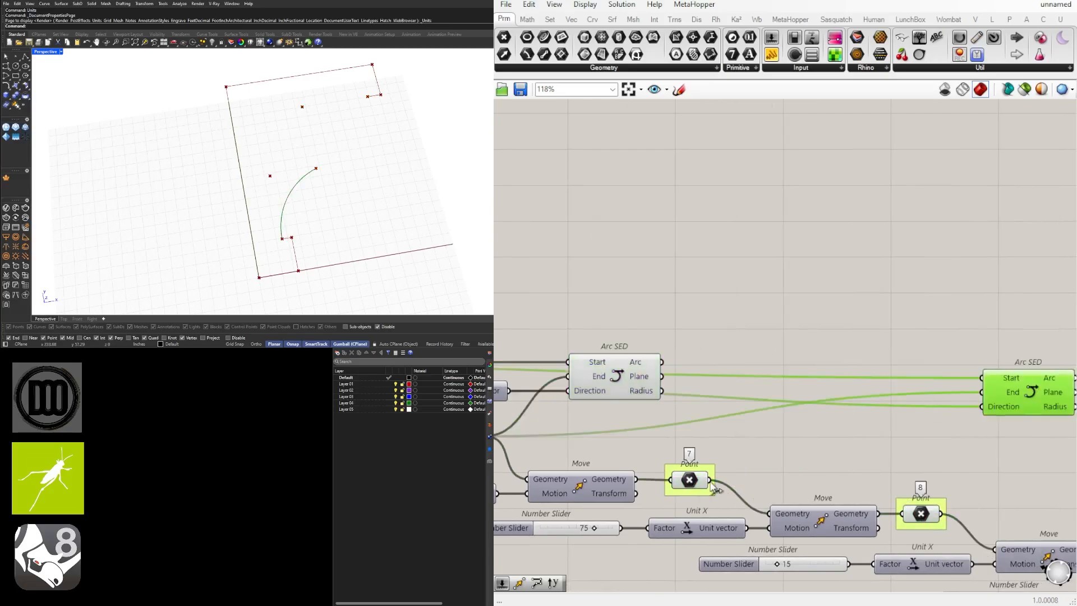
pyautogui.moveTo(565, 456); pyautogui.dragTo(633, 389, button='right')
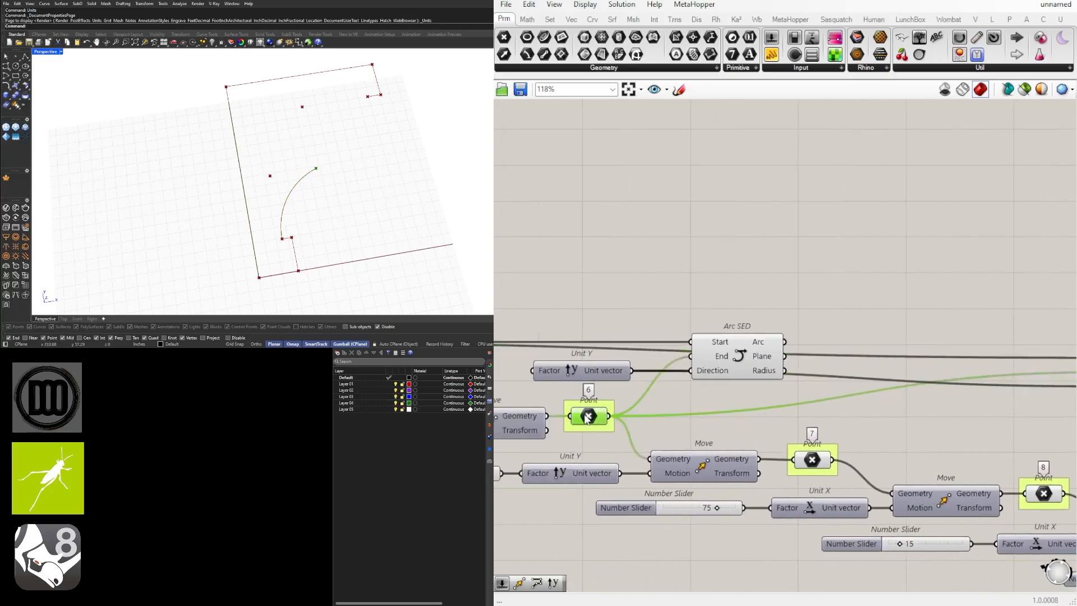
pyautogui.moveTo(610, 416); pyautogui.dragTo(927, 396)
pyautogui.scroll(-4, 739, 427)
pyautogui.scroll(5, 934, 384)
pyautogui.moveTo(880, 557); pyautogui.dragTo(1003, 419)
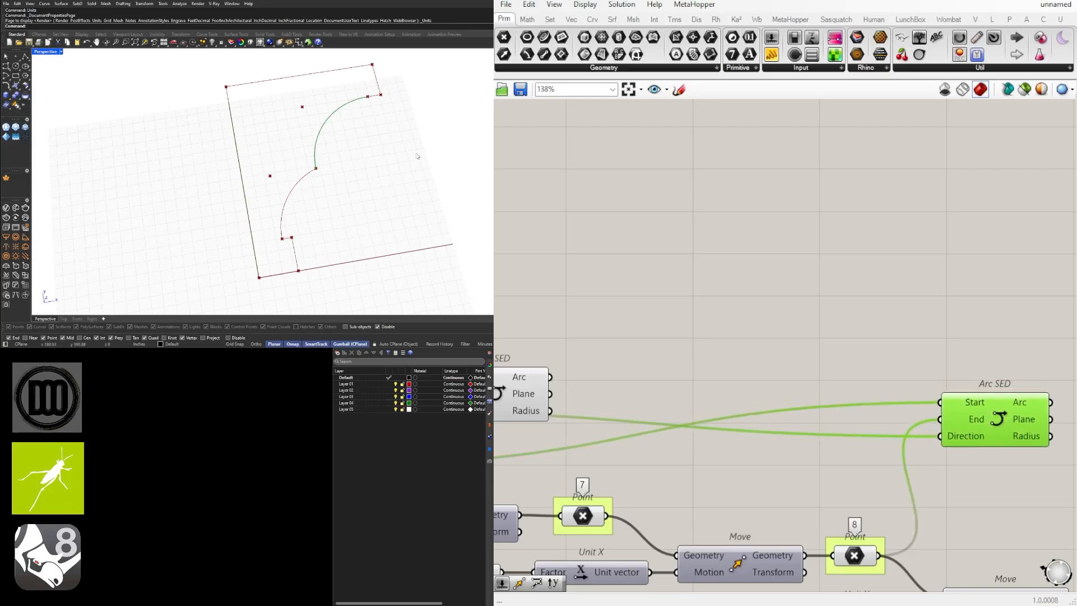
# Step: Move the Unit Y component feeding the first Arc SED slightly lower beside it
pyautogui.scroll(-1, 845, 441)
pyautogui.moveTo(615, 456); pyautogui.dragTo(812, 434, button='right')
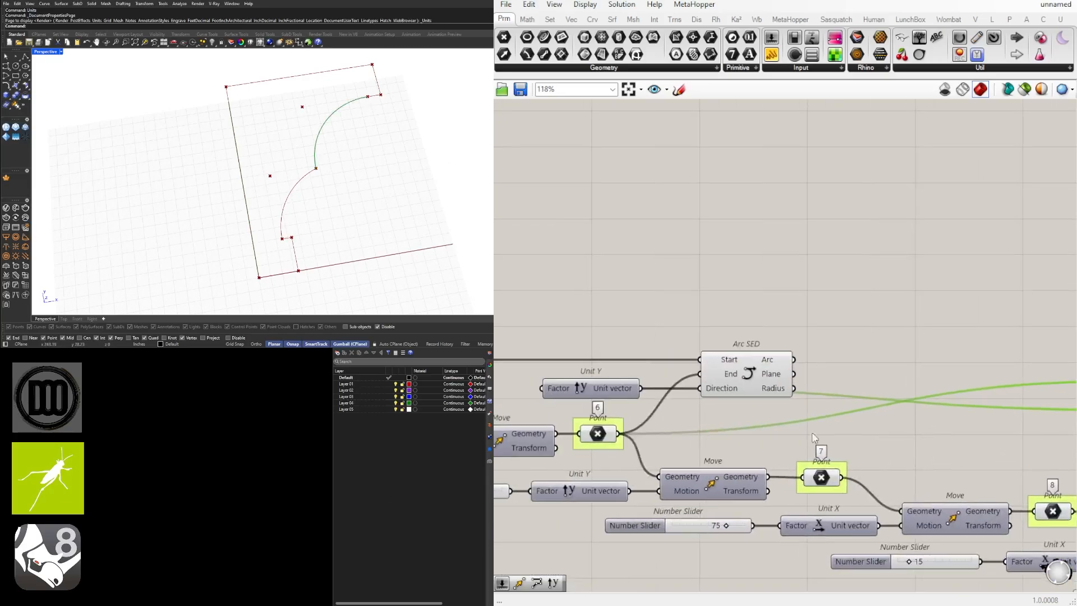
pyautogui.moveTo(551, 390); pyautogui.dragTo(718, 400, button='right')
pyautogui.moveTo(792, 399); pyautogui.dragTo(758, 402, button='right')
pyautogui.moveTo(738, 400); pyautogui.dragTo(738, 415)
pyautogui.moveTo(886, 392); pyautogui.dragTo(883, 391)
pyautogui.moveTo(1055, 454); pyautogui.dragTo(882, 444, button='right')
# Step: Add a Negative component and route the Unit Y vector through it into the second Arc SED's Direction
pyautogui.doubleClick(905, 460)
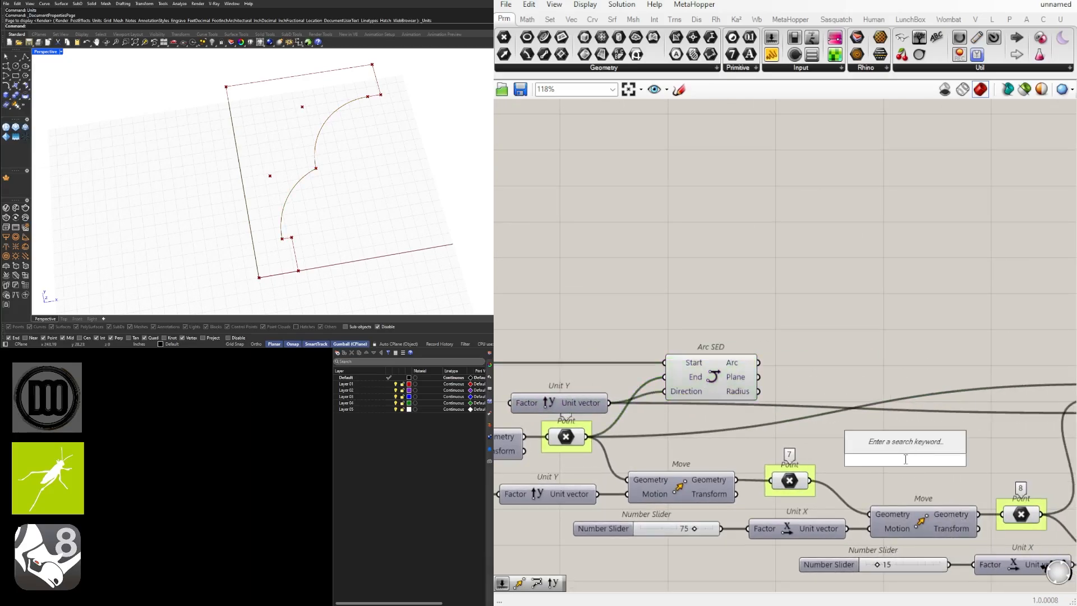
pyautogui.write('neg')
pyautogui.press('Return')
pyautogui.moveTo(609, 402); pyautogui.dragTo(1003, 427)
pyautogui.moveTo(1019, 432); pyautogui.dragTo(800, 433, button='right')
pyautogui.moveTo(803, 425)
pyautogui.mouseDown()
pyautogui.moveTo(929, 423)
pyautogui.moveTo(788, 427)
pyautogui.mouseUp()
pyautogui.click(931, 412)
pyautogui.click(899, 410)
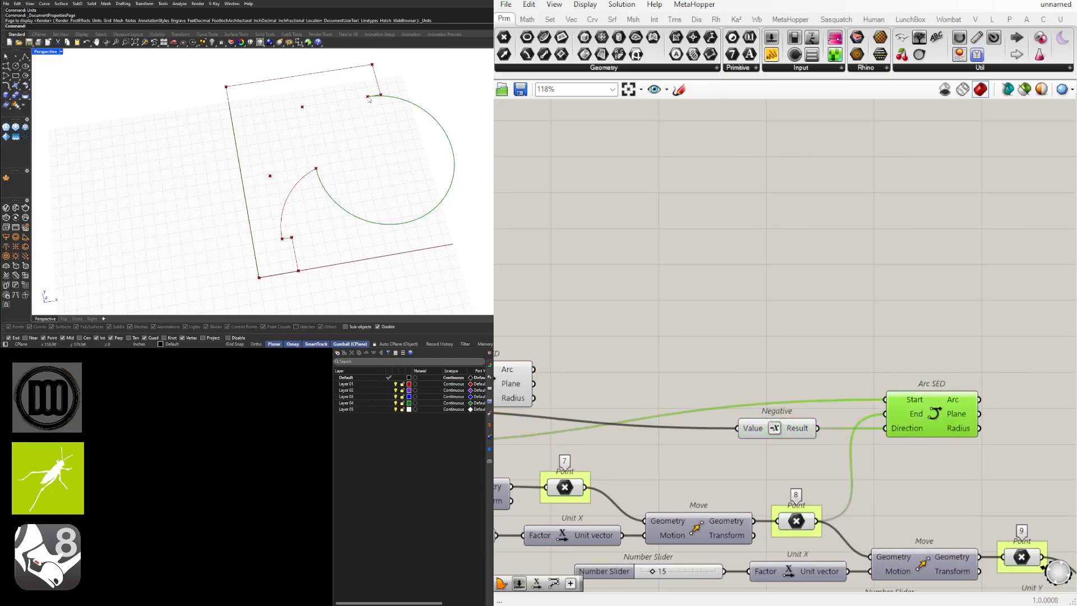
# Step: Check the second arc's start and end points, and delete the Negative component feeding its Direction
pyautogui.moveTo(688, 371); pyautogui.dragTo(739, 334, button='right')
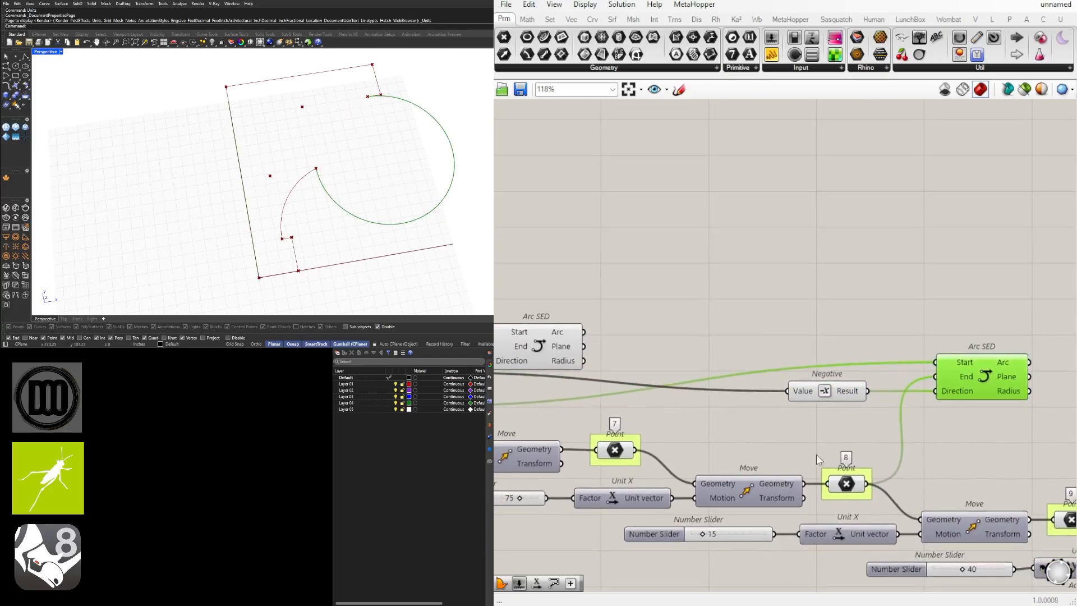
pyautogui.moveTo(626, 448); pyautogui.dragTo(805, 442, button='right')
pyautogui.click(569, 400)
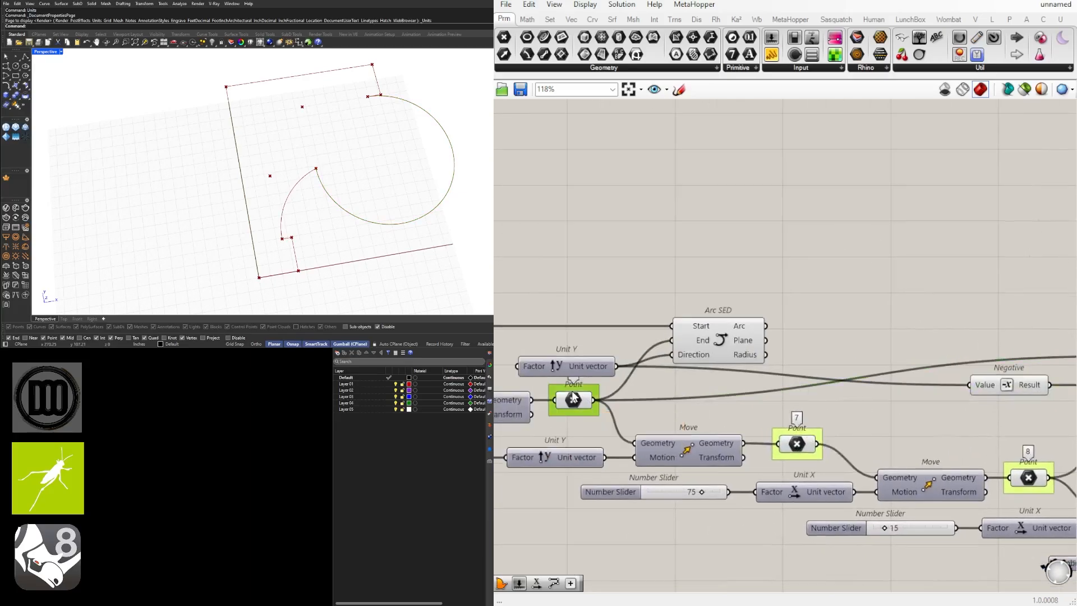
pyautogui.moveTo(941, 395); pyautogui.dragTo(675, 370, button='right')
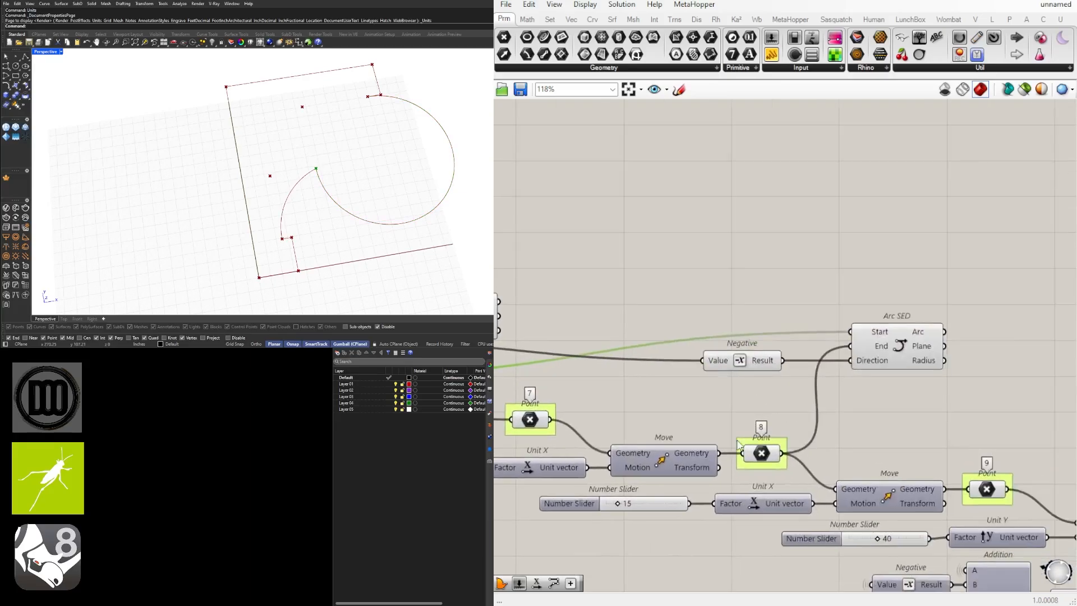
pyautogui.click(768, 459)
pyautogui.moveTo(761, 455); pyautogui.dragTo(775, 381, button='right')
pyautogui.click(764, 362)
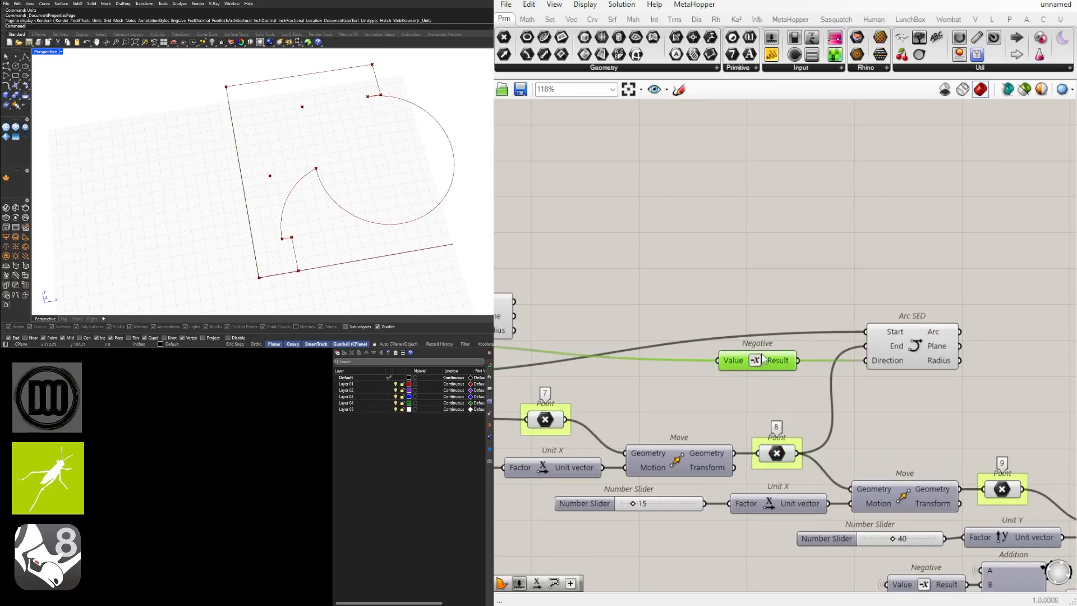
pyautogui.press('Delete')
# Step: Add a new Negative component and connect its Result to the second Arc SED's Direction
pyautogui.doubleClick(762, 353)
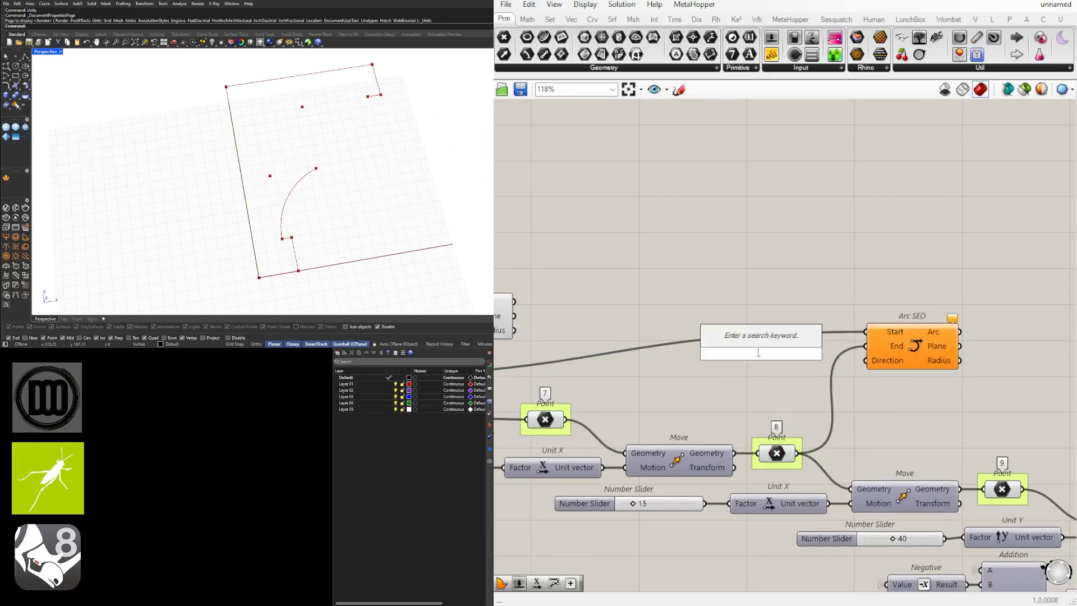
pyautogui.write('neg')
pyautogui.click(756, 342)
pyautogui.moveTo(761, 354); pyautogui.dragTo(793, 362)
# Step: Add a Unit X vector component and connect it to the Negative's Value input
pyautogui.click(656, 379)
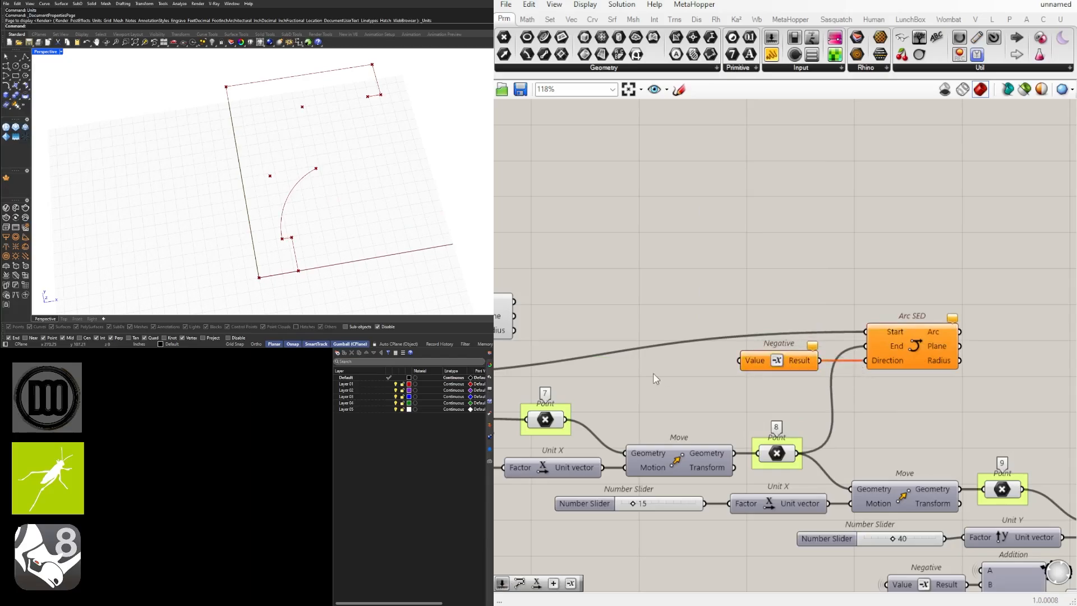
pyautogui.doubleClick(653, 374)
pyautogui.write('x')
pyautogui.click(650, 360)
pyautogui.moveTo(701, 373); pyautogui.dragTo(716, 357)
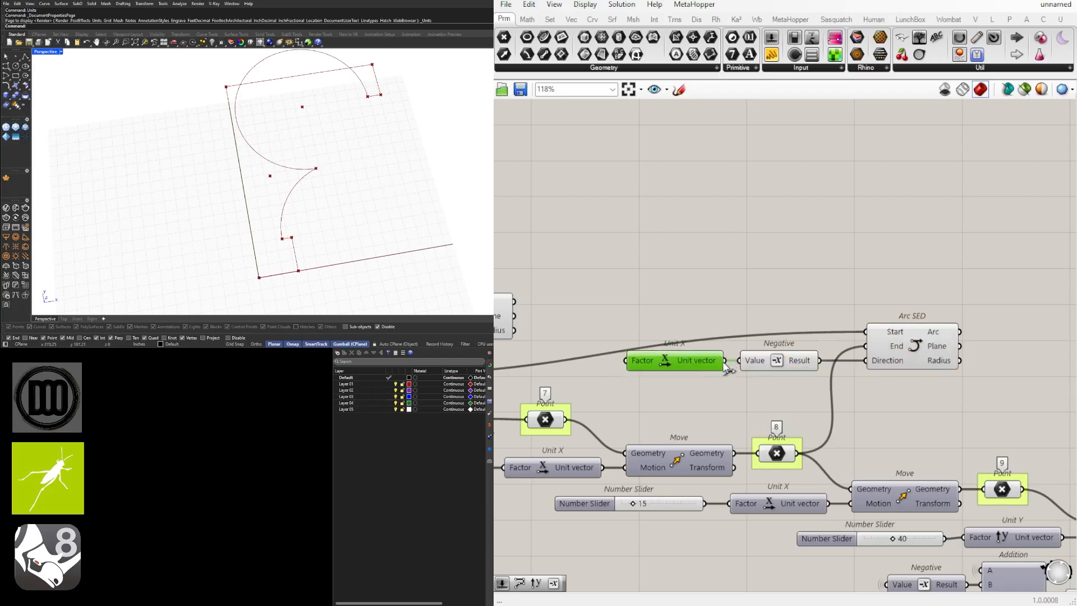
# Step: Delete the Negative component and connect Unit X directly to the second Arc SED's Direction
pyautogui.click(784, 367)
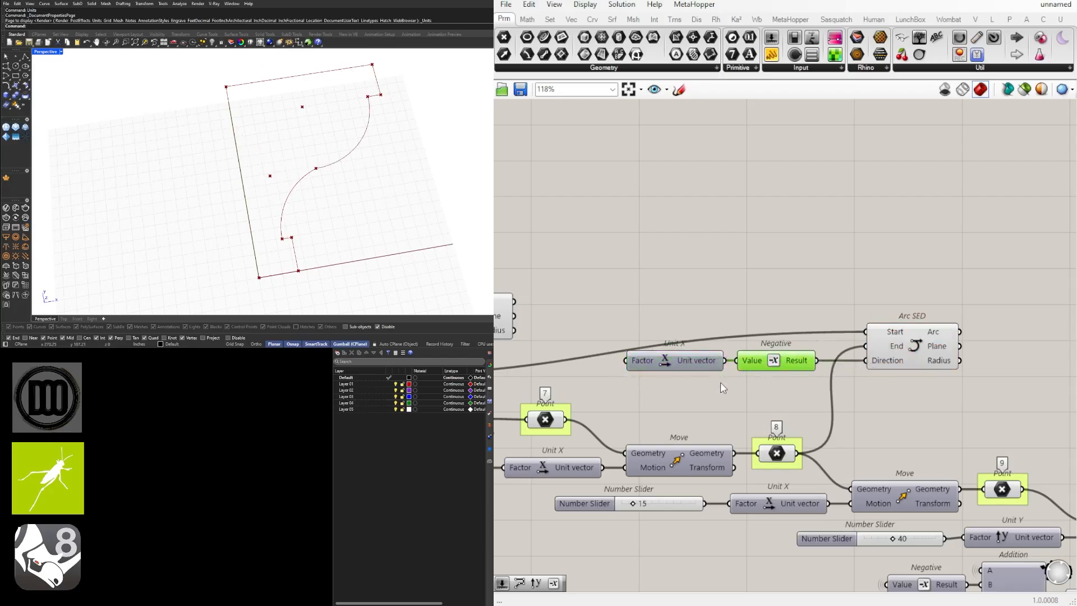
pyautogui.press('Delete')
pyautogui.click(702, 366)
pyautogui.moveTo(702, 365); pyautogui.dragTo(779, 364)
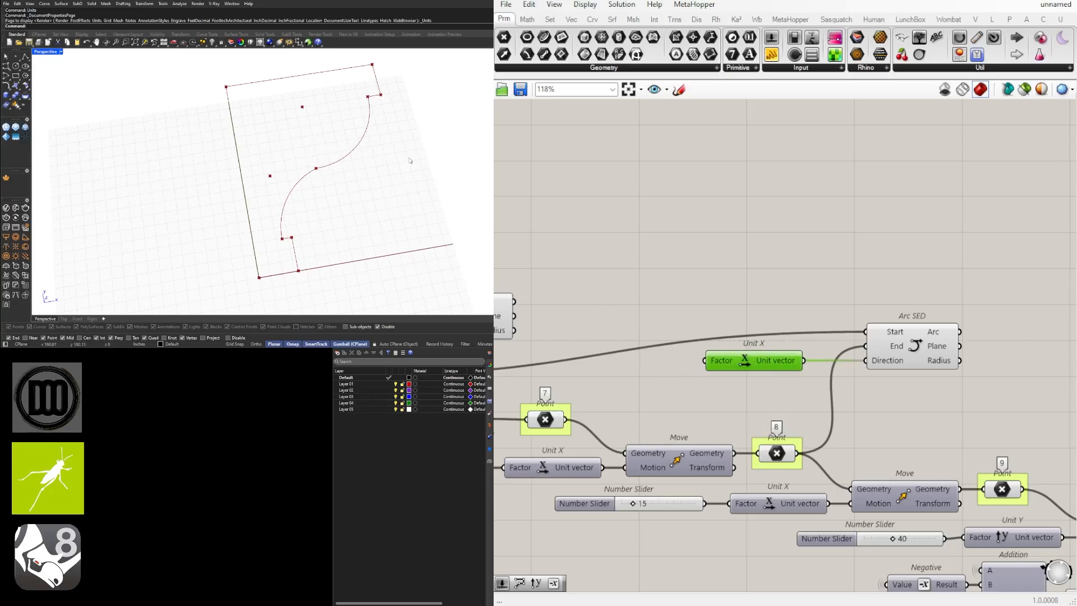
# Step: Move Unit X and the second Arc SED lower together, closer to the row of point components
pyautogui.click(805, 233)
pyautogui.moveTo(302, 165); pyautogui.dragTo(315, 194, button='right')
pyautogui.moveTo(772, 357); pyautogui.dragTo(779, 356)
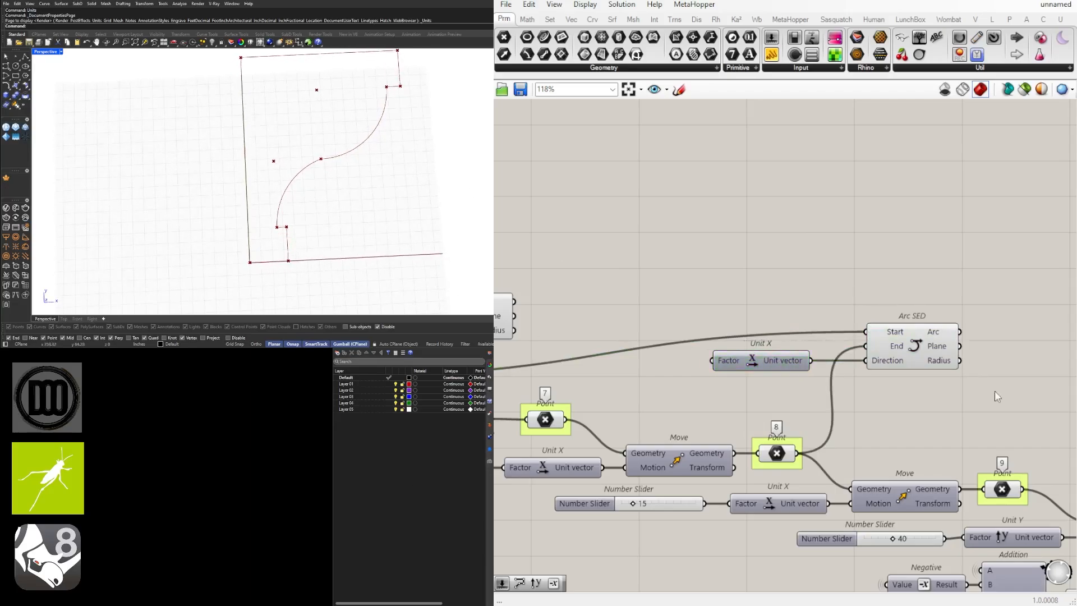
pyautogui.moveTo(994, 391); pyautogui.dragTo(709, 318)
pyautogui.moveTo(900, 353); pyautogui.dragTo(911, 392)
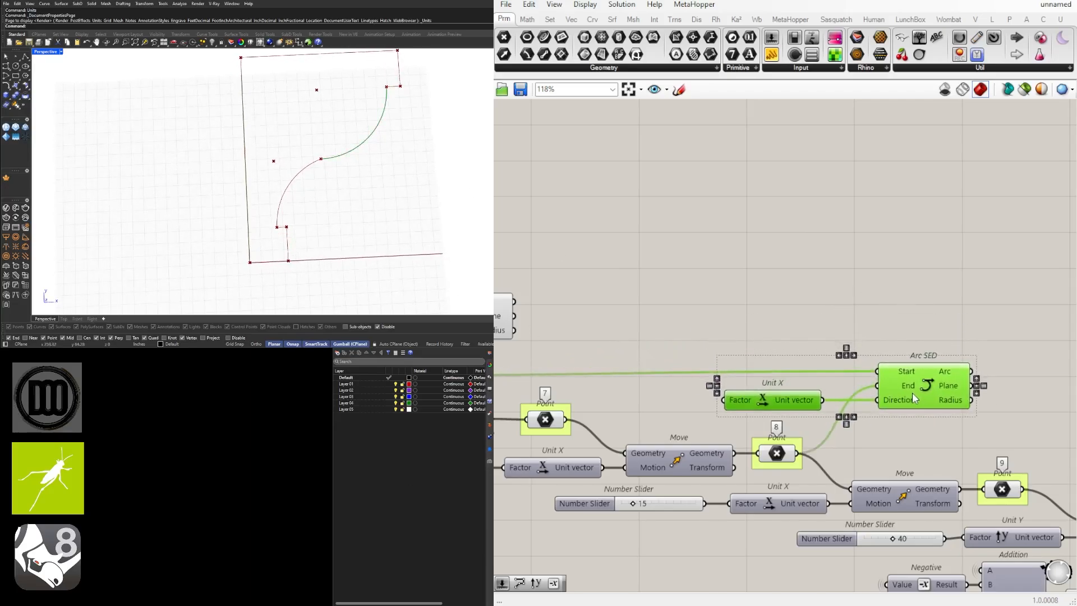
pyautogui.click(935, 326)
# Step: Examine the second arc together with its start point 6 and end point 8 in the viewport
pyautogui.click(903, 379)
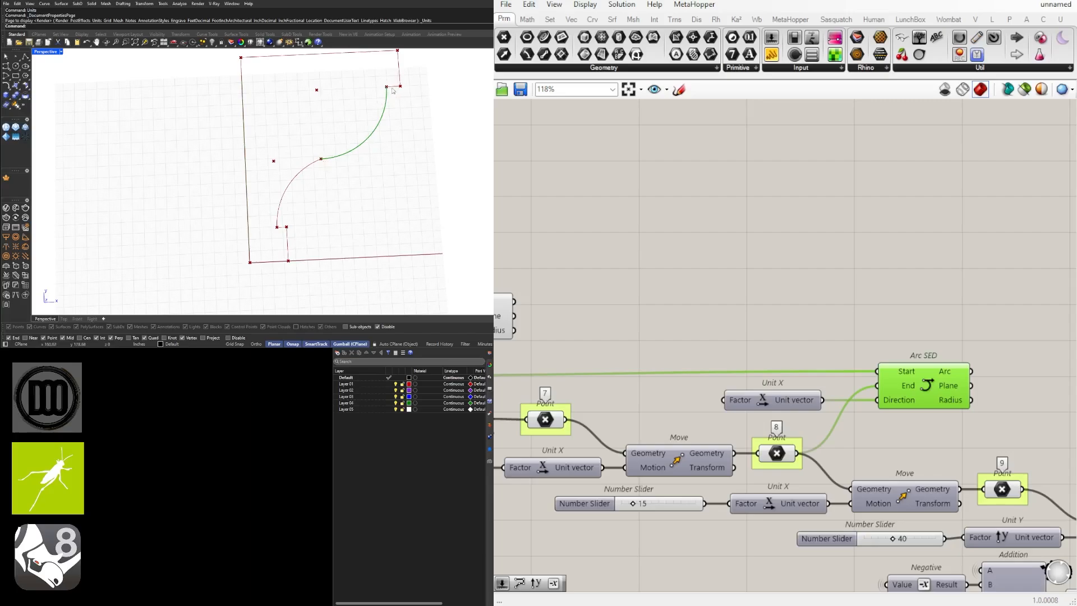
pyautogui.click(776, 219)
pyautogui.click(929, 374)
pyautogui.moveTo(683, 374); pyautogui.dragTo(833, 352, button='right')
pyautogui.scroll(-1, 833, 353)
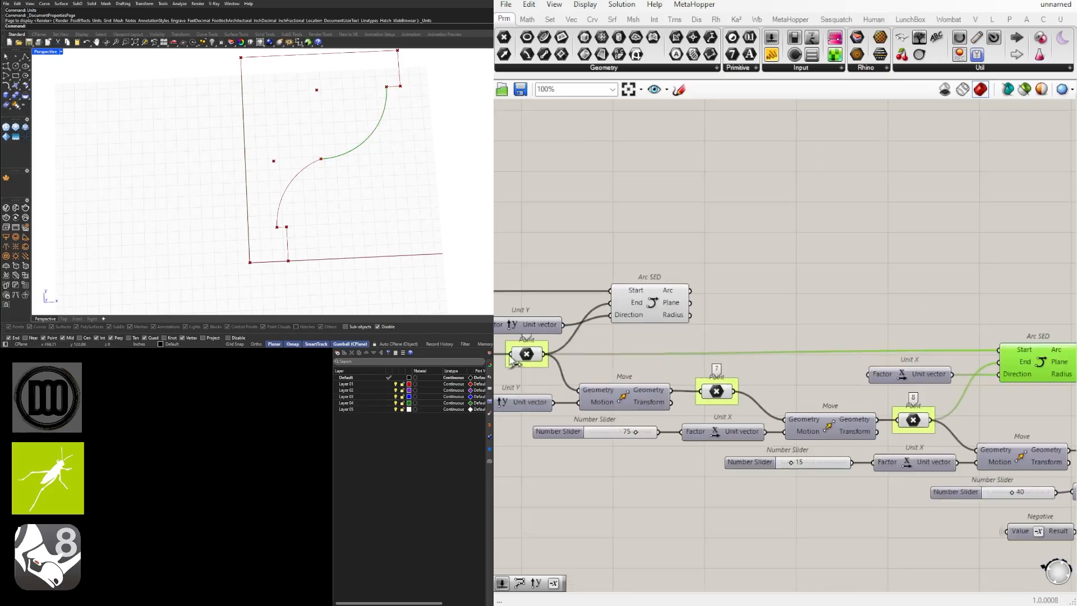
pyautogui.click(525, 356)
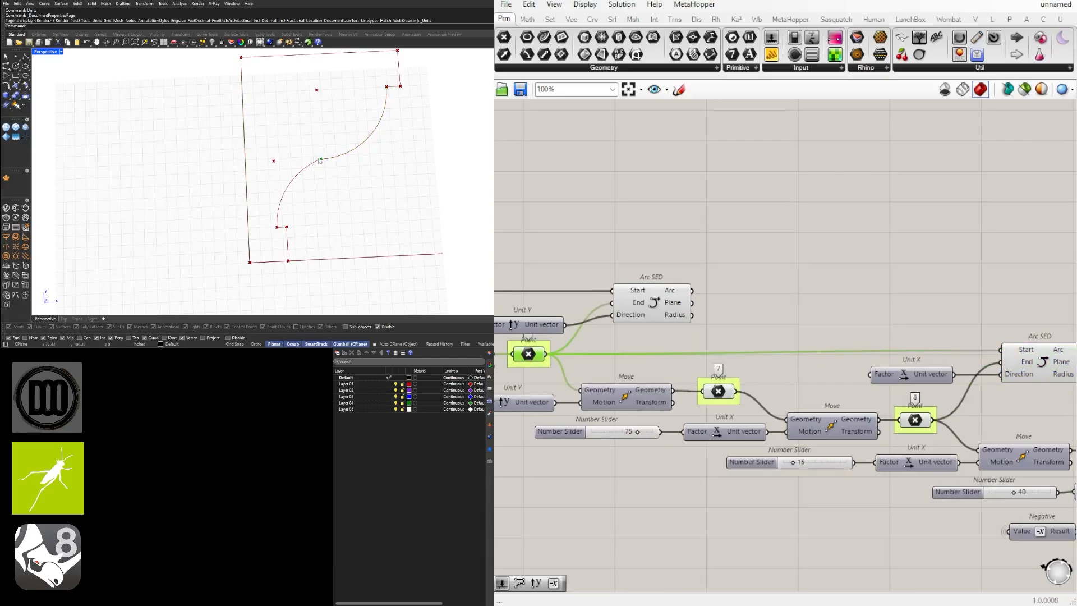
pyautogui.click(914, 420)
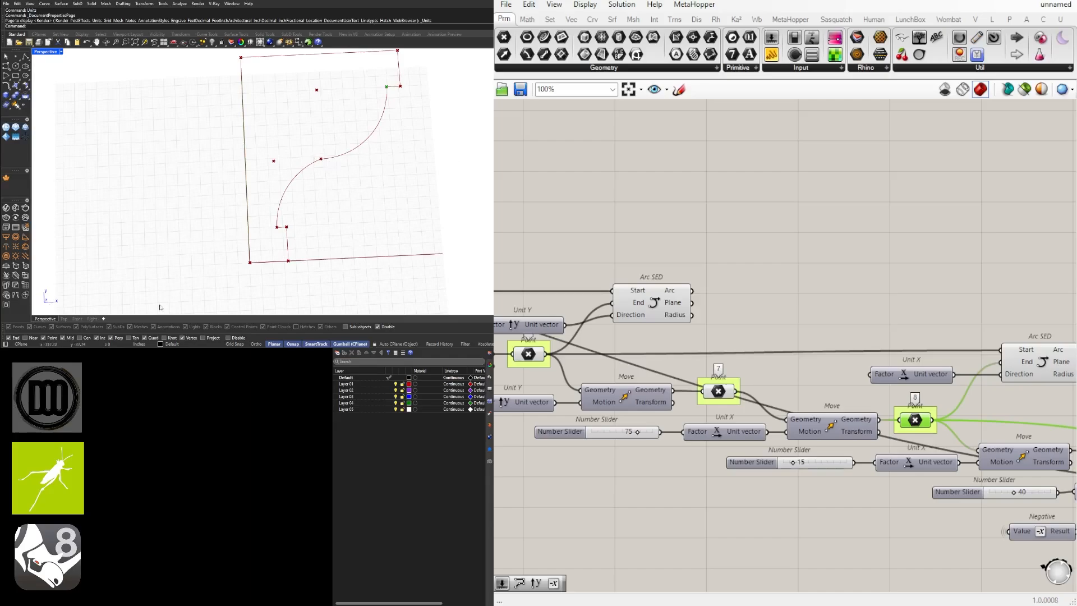
pyautogui.moveTo(930, 280); pyautogui.dragTo(633, 281, button='right')
pyautogui.click(746, 361)
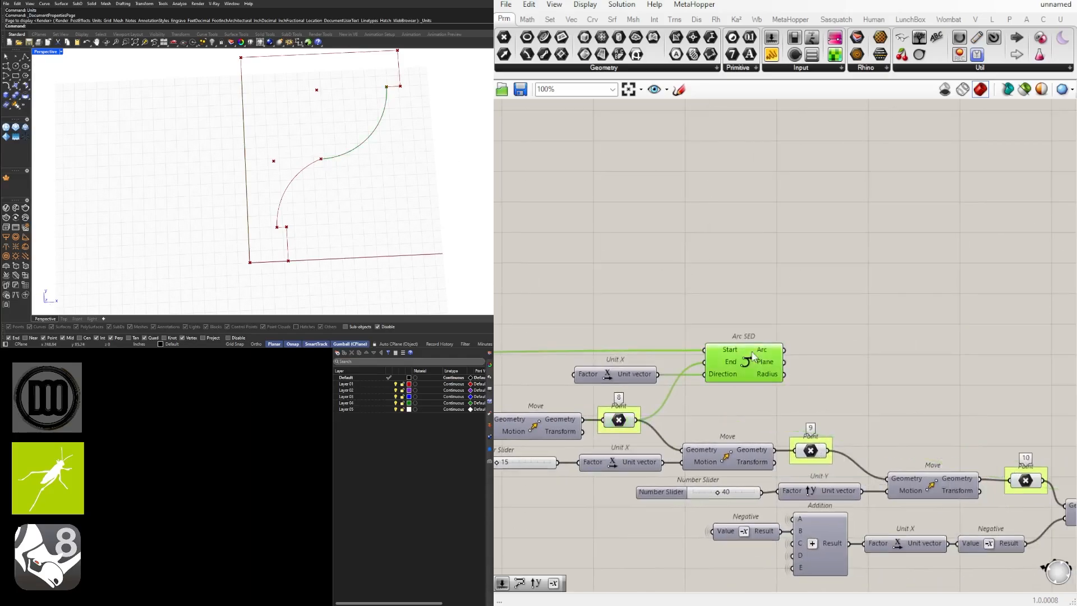
# Step: Select both Arc SED components and inspect their combined curve in the viewport
pyautogui.moveTo(673, 353); pyautogui.dragTo(960, 356, button='right')
pyautogui.scroll(-2, 961, 357)
pyautogui.keyDown('shift'); pyautogui.click(737, 324); pyautogui.keyUp('shift')
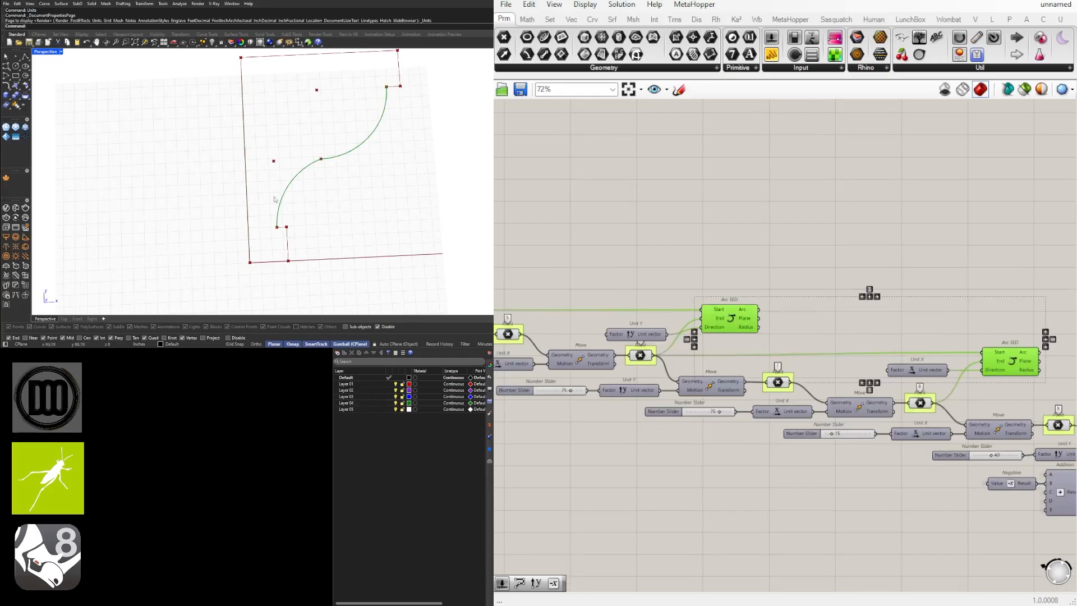
pyautogui.moveTo(275, 199); pyautogui.dragTo(340, 181, button='right')
pyautogui.click(900, 298)
# Step: Move the PolyLine component slightly lower, closer to the row of point components
pyautogui.scroll(-2, 914, 294)
pyautogui.moveTo(976, 328); pyautogui.dragTo(823, 350, button='right')
pyautogui.scroll(2, 823, 350)
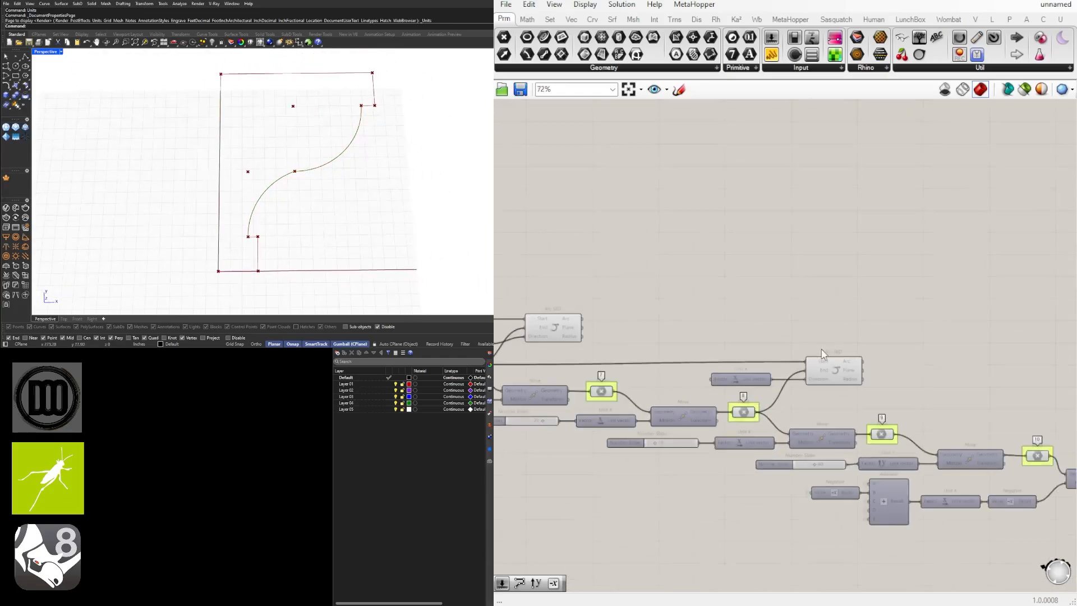
pyautogui.moveTo(713, 350); pyautogui.dragTo(878, 345, button='right')
pyautogui.scroll(-3, 878, 346)
pyautogui.scroll(3, 708, 351)
pyautogui.moveTo(717, 294)
pyautogui.mouseDown()
pyautogui.moveTo(1025, 303)
pyautogui.moveTo(714, 302)
pyautogui.mouseUp()
pyautogui.click(990, 314)
pyautogui.moveTo(990, 314); pyautogui.dragTo(863, 314, button='right')
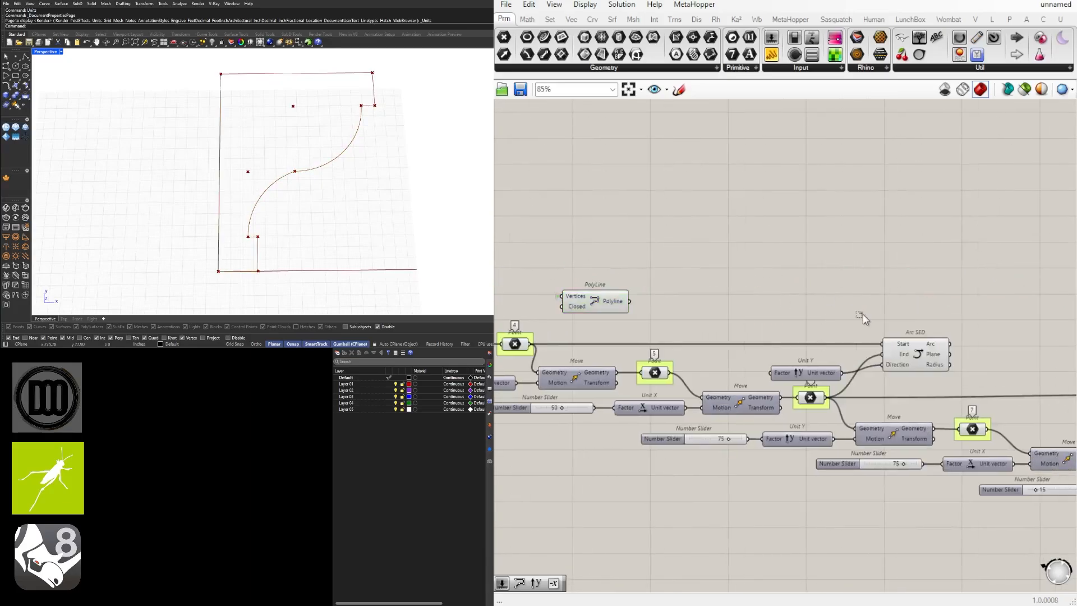
# Step: Add a Join Curves component and connect the Polyline output of the upper PolyLine component to its Curves input
pyautogui.doubleClick(862, 314)
pyautogui.write('join')
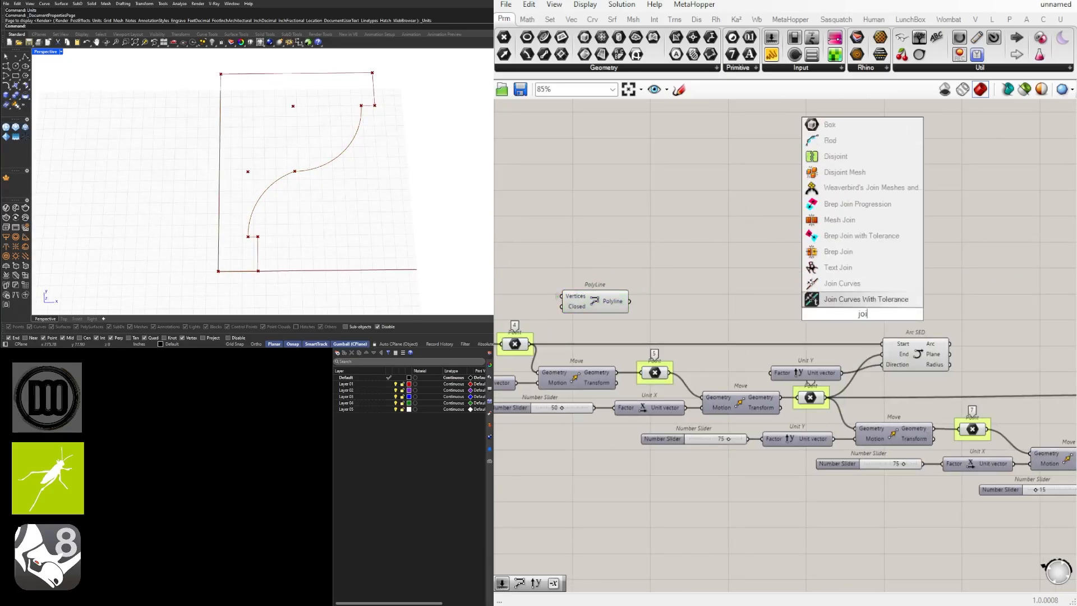
pyautogui.click(841, 283)
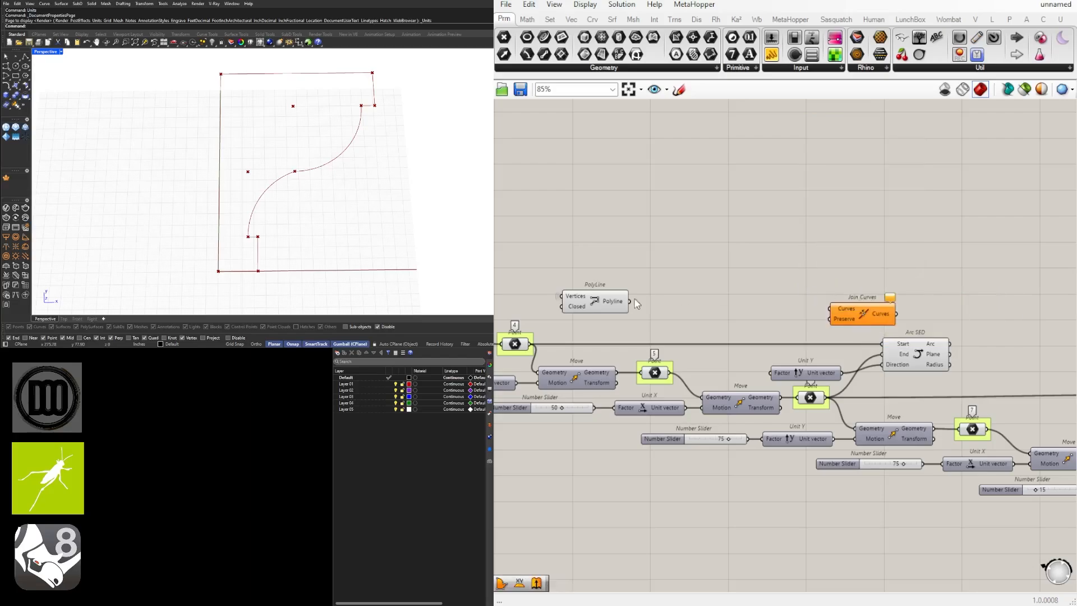
pyautogui.moveTo(633, 307); pyautogui.dragTo(1029, 303)
pyautogui.click(976, 348)
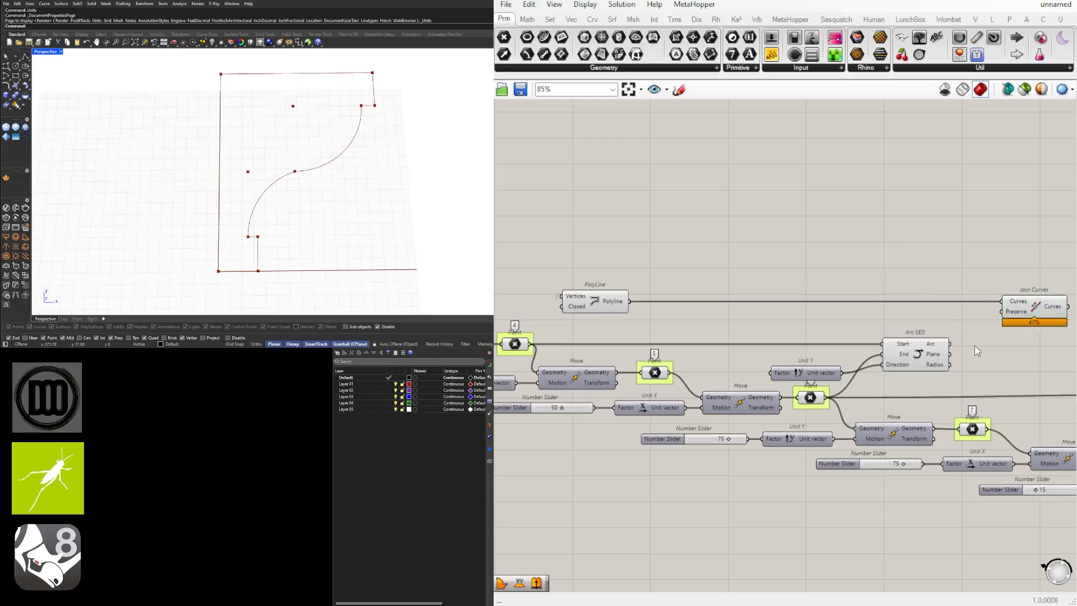
# Step: Add the Arc outputs of both Arc SED components to the Curves input of Join Curves
pyautogui.keyDown('shift'); pyautogui.moveTo(951, 344); pyautogui.dragTo(1005, 304); pyautogui.keyUp('shift')
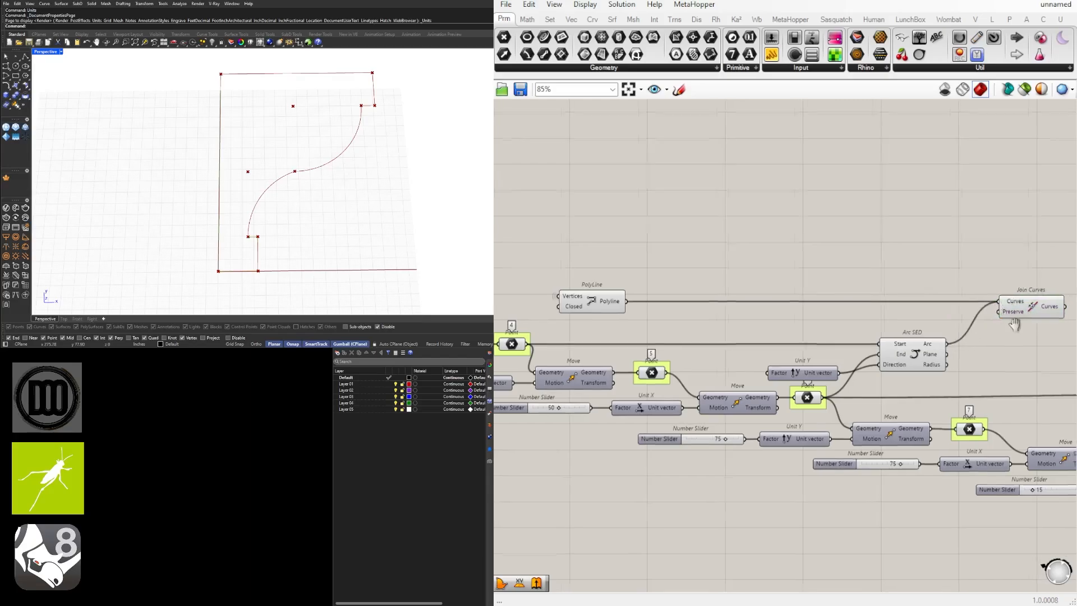
pyautogui.moveTo(1018, 323); pyautogui.dragTo(645, 371, button='right')
pyautogui.moveTo(661, 355); pyautogui.dragTo(1017, 355)
pyautogui.click(923, 416)
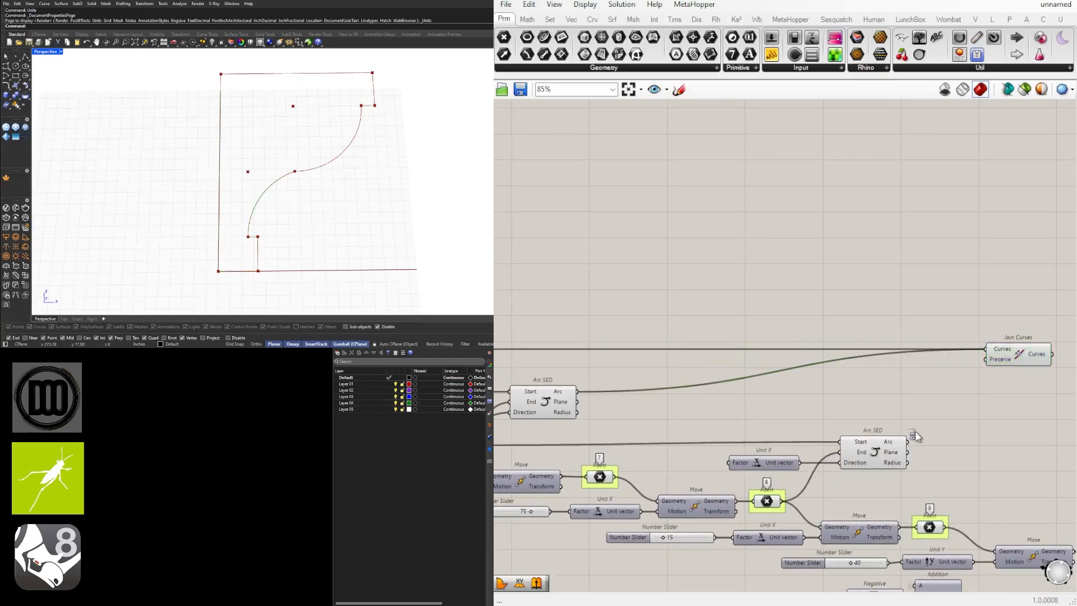
pyautogui.keyDown('shift'); pyautogui.moveTo(907, 441); pyautogui.dragTo(988, 349); pyautogui.keyUp('shift')
pyautogui.moveTo(1014, 363); pyautogui.dragTo(725, 388, button='right')
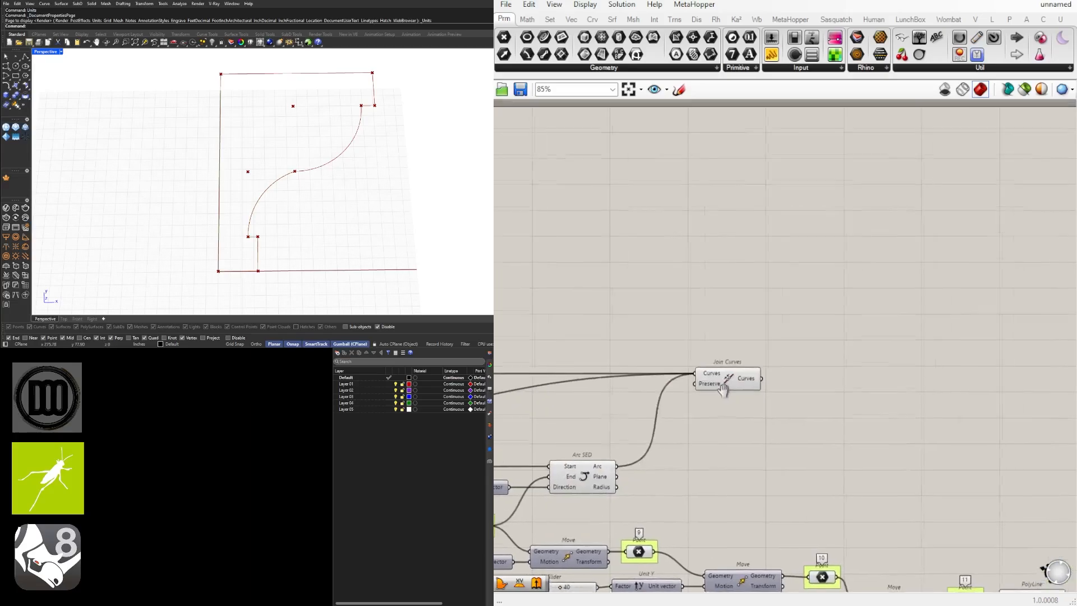
# Step: Set the wire display of the Curves input on Join Curves to Hidden
pyautogui.scroll(-2, 731, 384)
pyautogui.scroll(3, 723, 377)
pyautogui.rightClick(721, 370)
pyautogui.moveTo(791, 402)
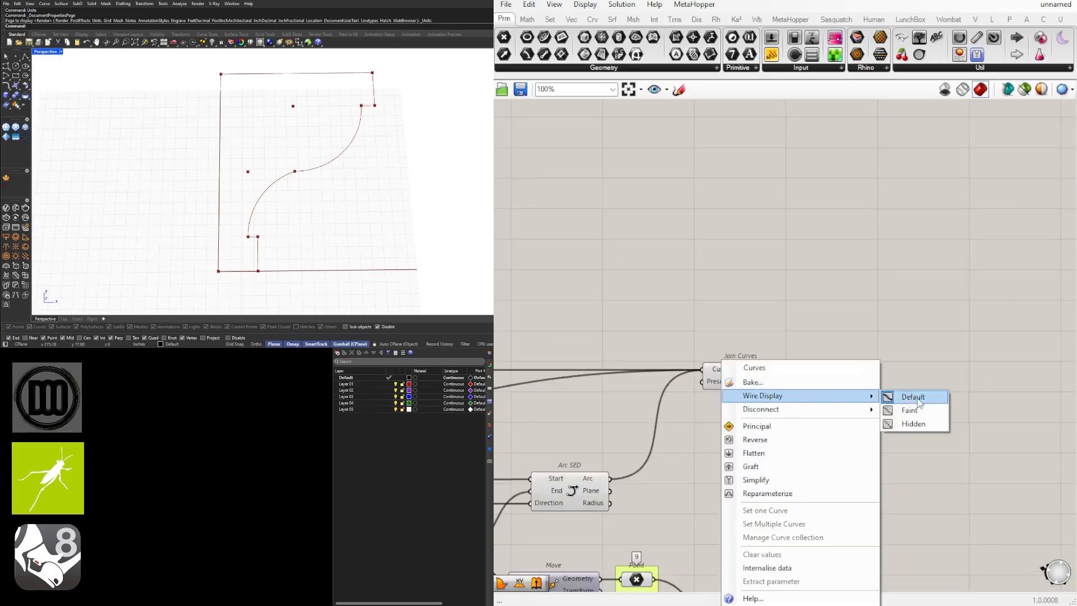
pyautogui.click(897, 423)
# Step: Connect the PolyLine after point 11 to Join Curves as well, and place Join Curves directly beside that PolyLine
pyautogui.click(729, 374)
pyautogui.scroll(-5, 645, 415)
pyautogui.scroll(6, 667, 409)
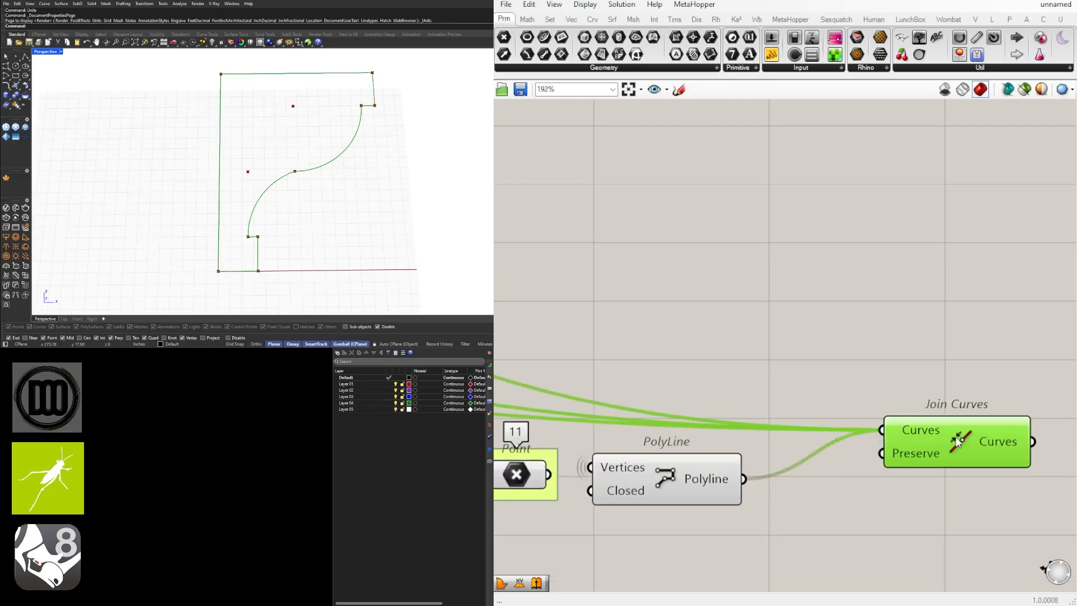
pyautogui.moveTo(892, 443); pyautogui.dragTo(787, 491)
pyautogui.click(854, 425)
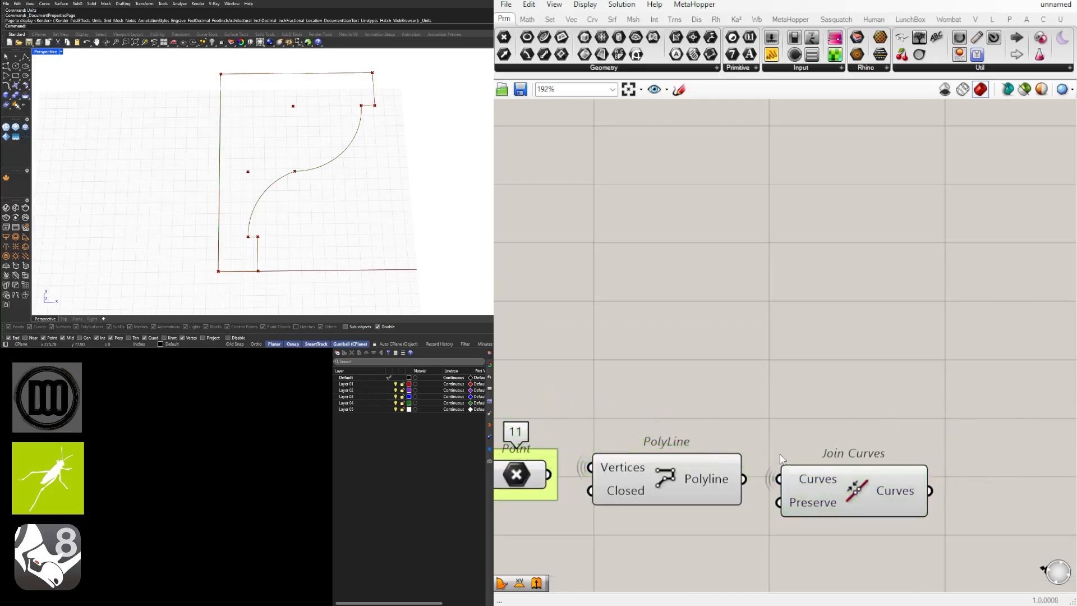
# Step: Select all script components and move them together slightly up and left, closer to the reference drawing
pyautogui.scroll(-8, 667, 493)
pyautogui.scroll(-3, 920, 407)
pyautogui.moveTo(608, 538); pyautogui.dragTo(903, 403, button='right')
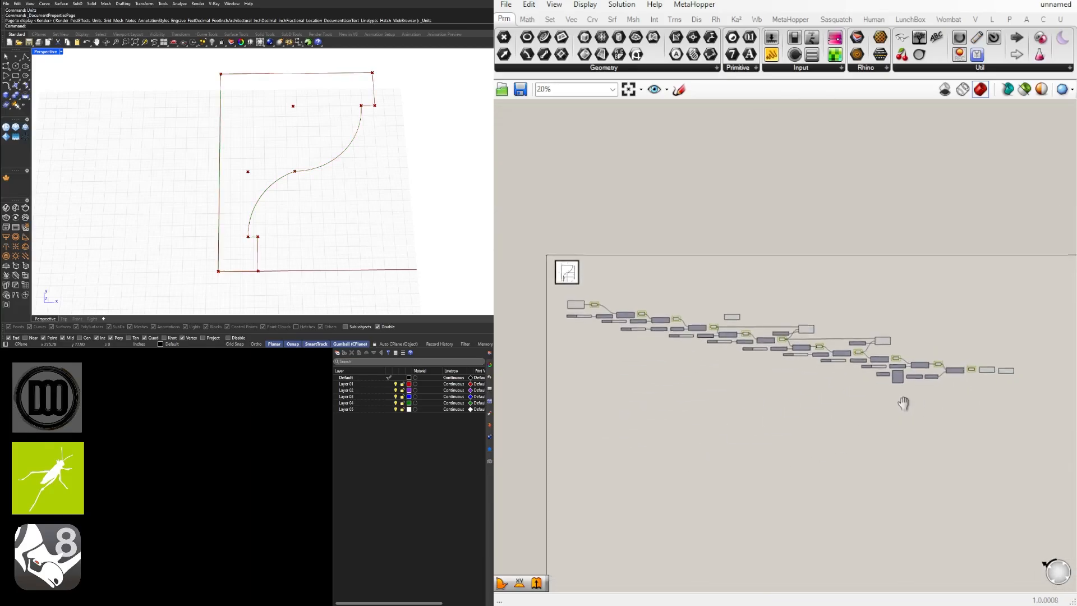
pyautogui.moveTo(1053, 397); pyautogui.dragTo(562, 286)
pyautogui.scroll(4, 563, 286)
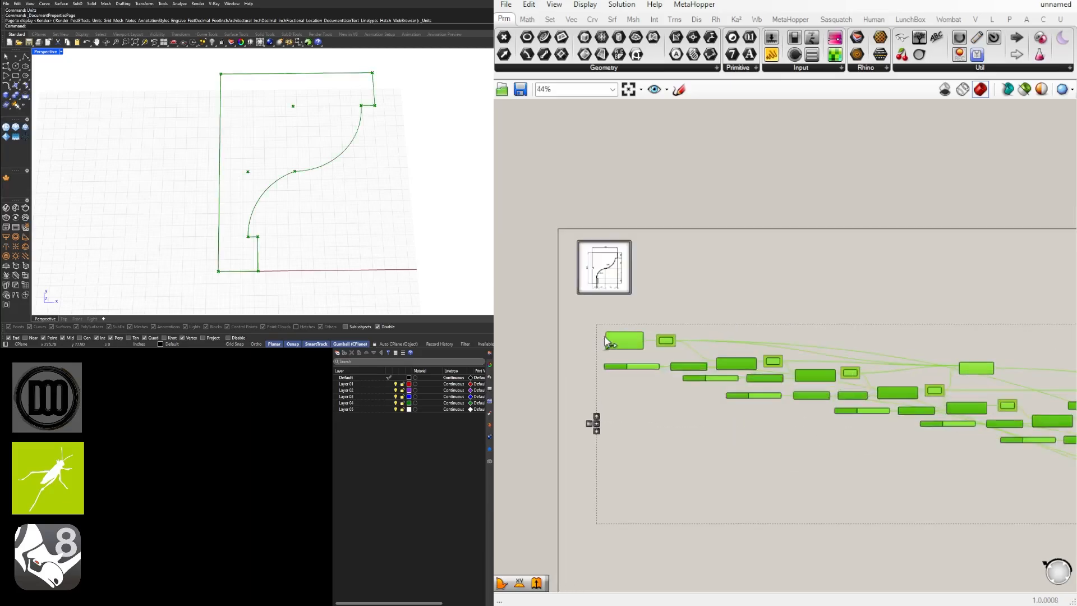
pyautogui.scroll(3, 608, 342)
pyautogui.moveTo(631, 327); pyautogui.dragTo(609, 294)
pyautogui.click(733, 270)
pyautogui.scroll(-4, 799, 324)
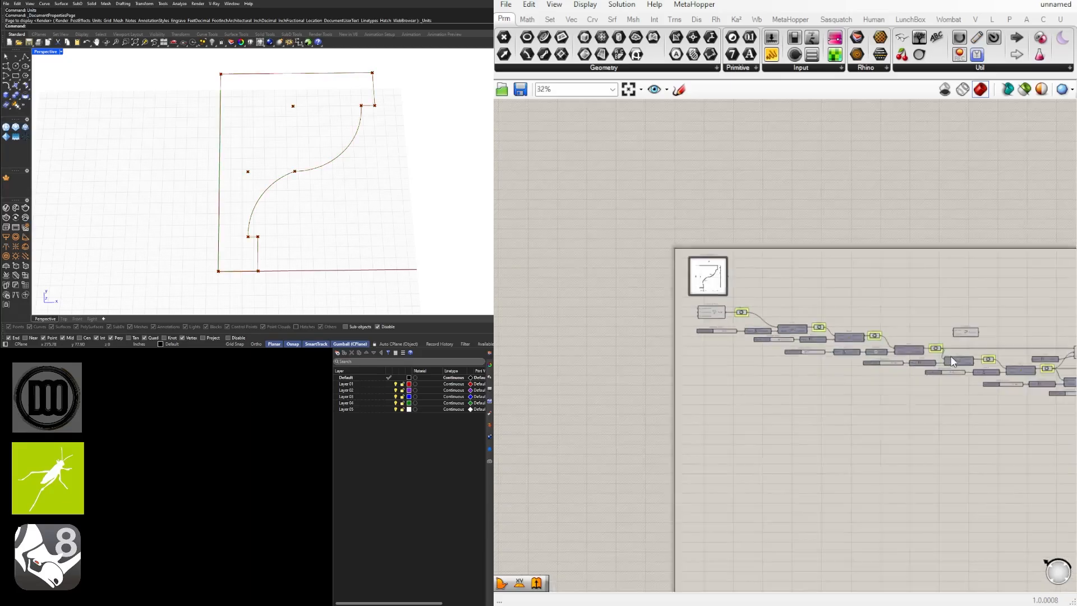
# Step: Select Join Curves and inspect the data in its Curves output
pyautogui.moveTo(999, 356); pyautogui.dragTo(678, 365, button='right')
pyautogui.moveTo(1037, 392); pyautogui.dragTo(757, 367, button='right')
pyautogui.scroll(5, 806, 415)
pyautogui.moveTo(805, 393); pyautogui.dragTo(814, 392)
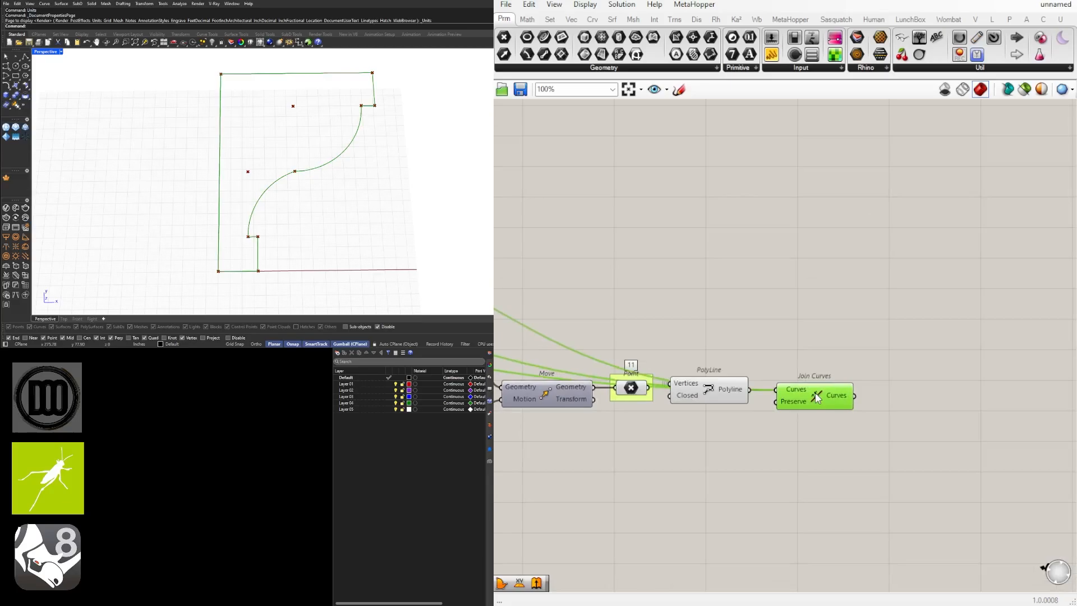
pyautogui.scroll(3, 816, 397)
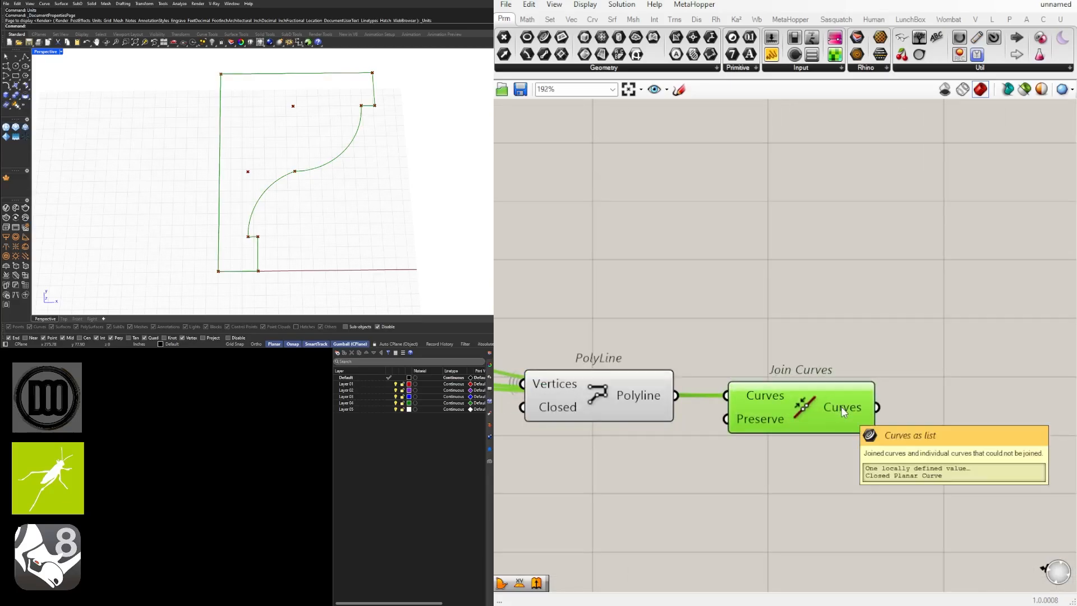
pyautogui.moveTo(788, 408); pyautogui.dragTo(721, 397, button='right')
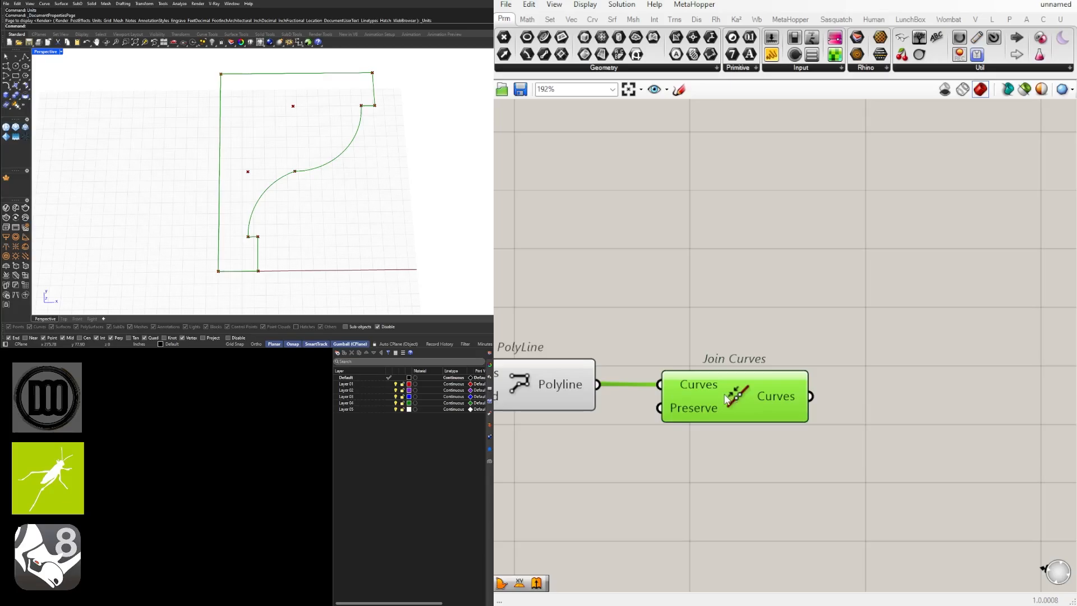
# Step: Bake the joined profile from Join Curves into Rhino and move the baked curve to the right of the preview
pyautogui.middleClick(729, 397)
pyautogui.scroll(-3, 334, 210)
pyautogui.click(340, 173)
pyautogui.scroll(-5, 341, 172)
pyautogui.keyDown('shift'); pyautogui.moveTo(375, 195); pyautogui.dragTo(300, 209, button='right'); pyautogui.keyUp('shift')
pyautogui.moveTo(272, 191); pyautogui.dragTo(380, 192)
pyautogui.click(424, 207)
pyautogui.scroll(4, 341, 182)
pyautogui.moveTo(340, 189)
pyautogui.mouseDown(button='right')
pyautogui.moveTo(331, 159)
pyautogui.moveTo(349, 196)
pyautogui.mouseUp(button='right')
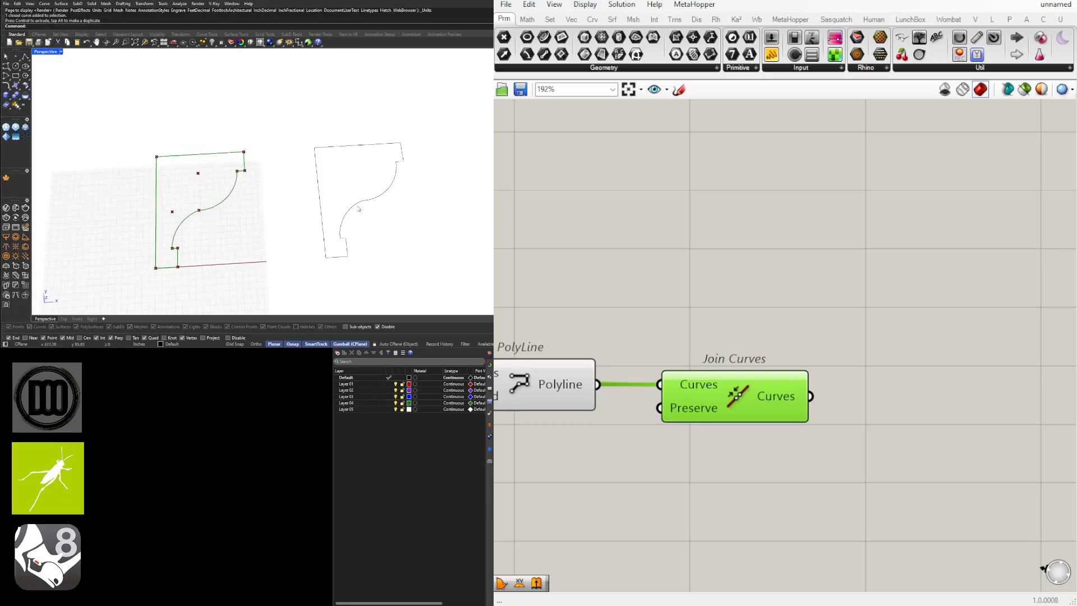
pyautogui.click(359, 204)
# Step: Delete the Join Curves component from the definition
pyautogui.moveTo(660, 427); pyautogui.dragTo(787, 407, button='right')
pyautogui.moveTo(817, 436); pyautogui.dragTo(780, 359)
pyautogui.press('Delete')
pyautogui.moveTo(747, 391); pyautogui.dragTo(971, 383, button='right')
pyautogui.scroll(-2, 971, 384)
# Step: Delete the baked profile curve from the Rhino viewport
pyautogui.click(908, 370)
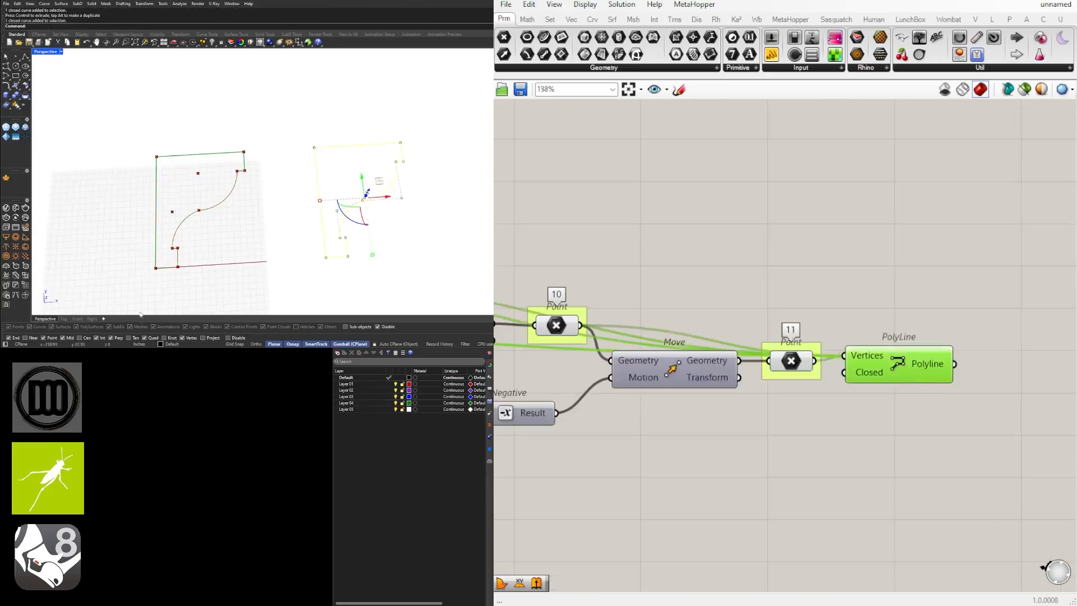
pyautogui.click(962, 440)
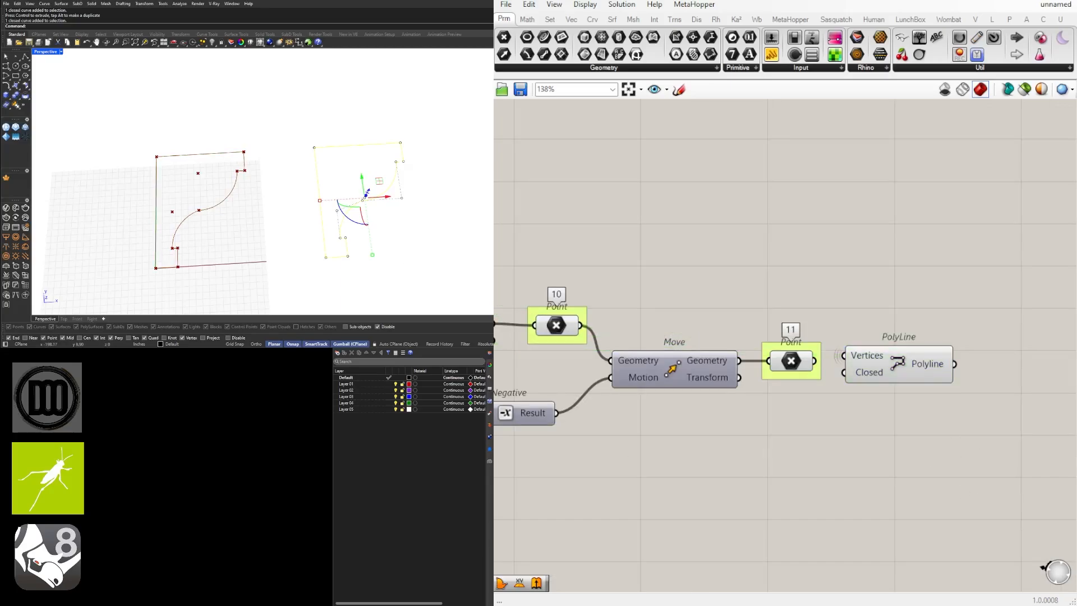
pyautogui.press('Delete')
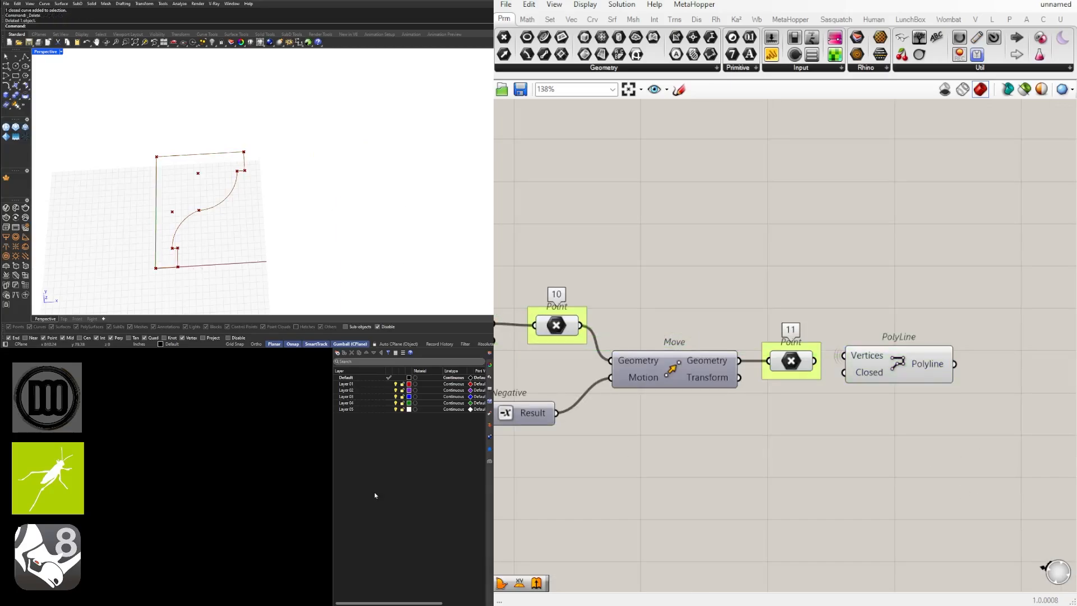
# Step: Try 20 on the number slider driving the Unit X move from point 1 to point 2, and settle on 5
pyautogui.scroll(-7, 672, 368)
pyautogui.scroll(-5, 757, 410)
pyautogui.moveTo(672, 428); pyautogui.dragTo(857, 437, button='right')
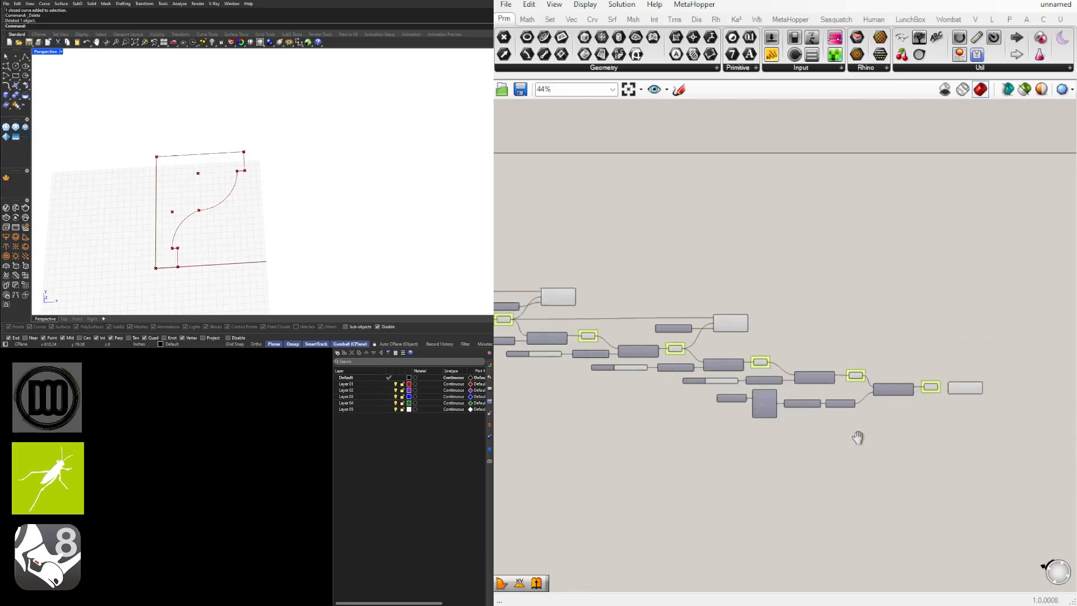
pyautogui.scroll(4, 711, 369)
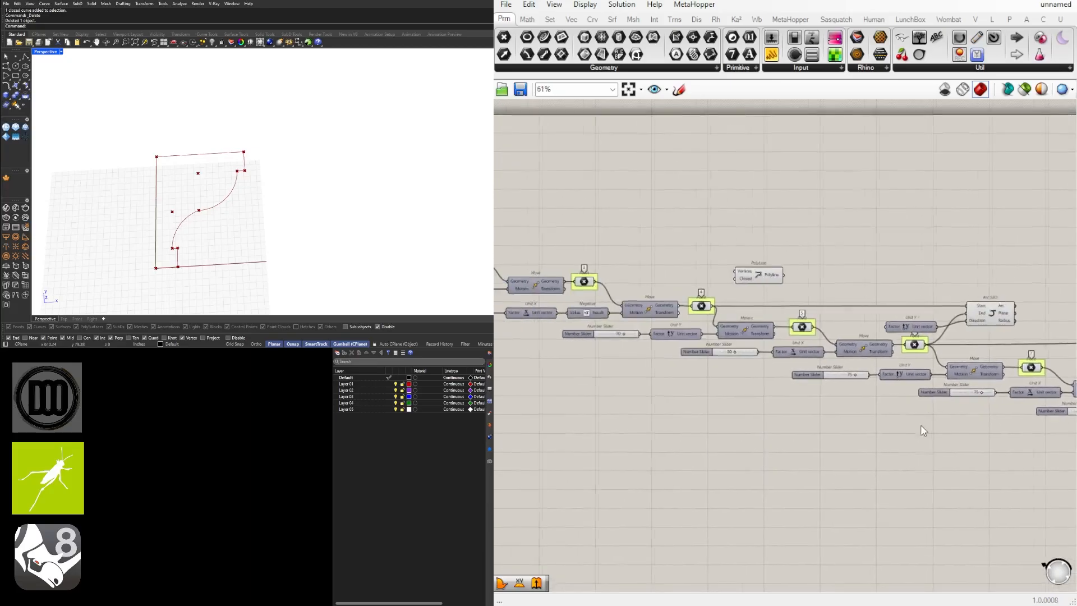
pyautogui.moveTo(693, 375); pyautogui.dragTo(899, 380, button='right')
pyautogui.moveTo(628, 337); pyautogui.dragTo(841, 409, button='right')
pyautogui.scroll(6, 699, 349)
pyautogui.moveTo(773, 347); pyautogui.dragTo(675, 339, button='right')
pyautogui.scroll(3, 651, 339)
pyautogui.doubleClick(651, 338)
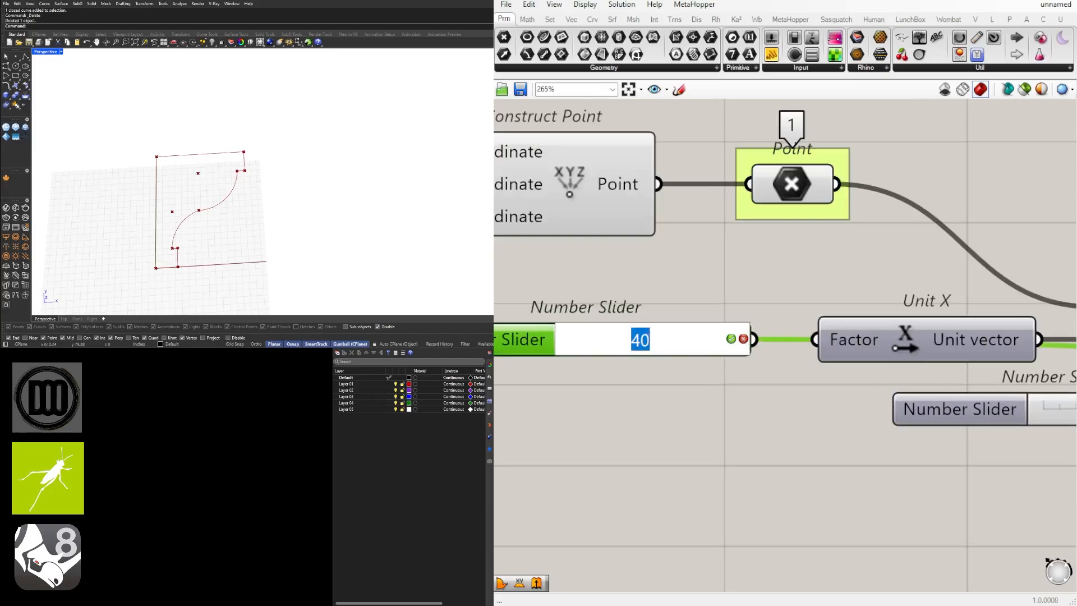
pyautogui.write('20')
pyautogui.press('Return')
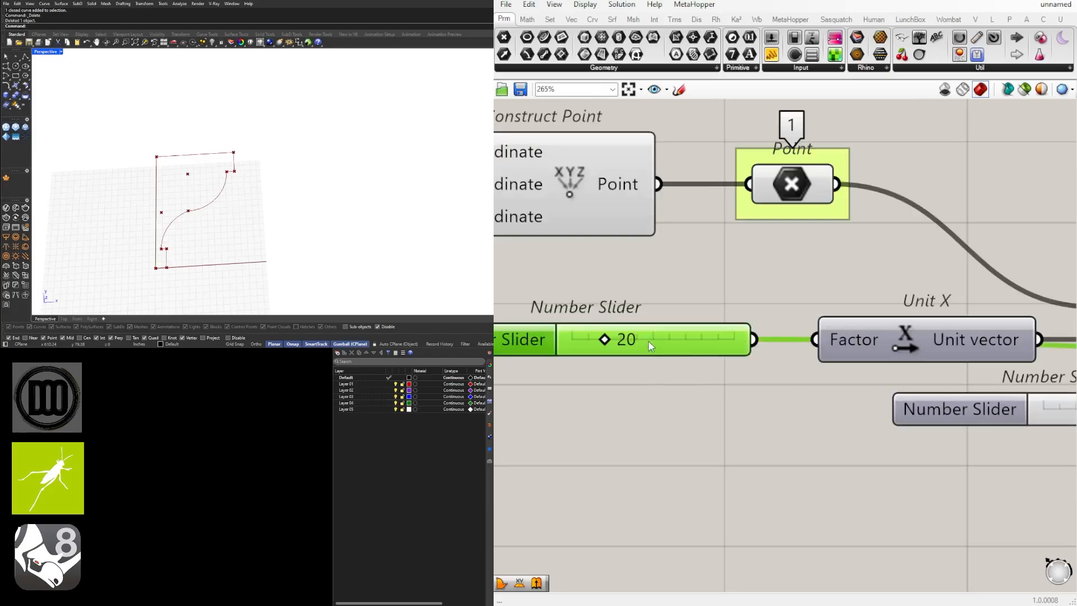
pyautogui.doubleClick(651, 345)
pyautogui.write('5')
pyautogui.press('Return')
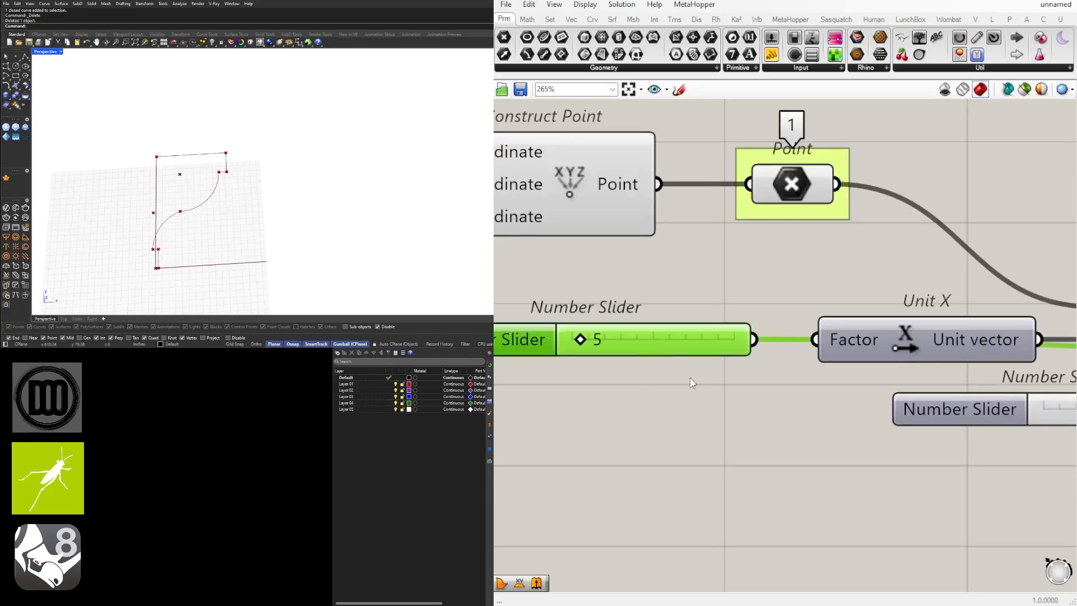
# Step: Set the number slider driving the Unit Y move from point 2 to point 3 to 2
pyautogui.scroll(-2, 855, 457)
pyautogui.moveTo(864, 461); pyautogui.dragTo(668, 400, button='right')
pyautogui.click(855, 369)
pyautogui.doubleClick(855, 367)
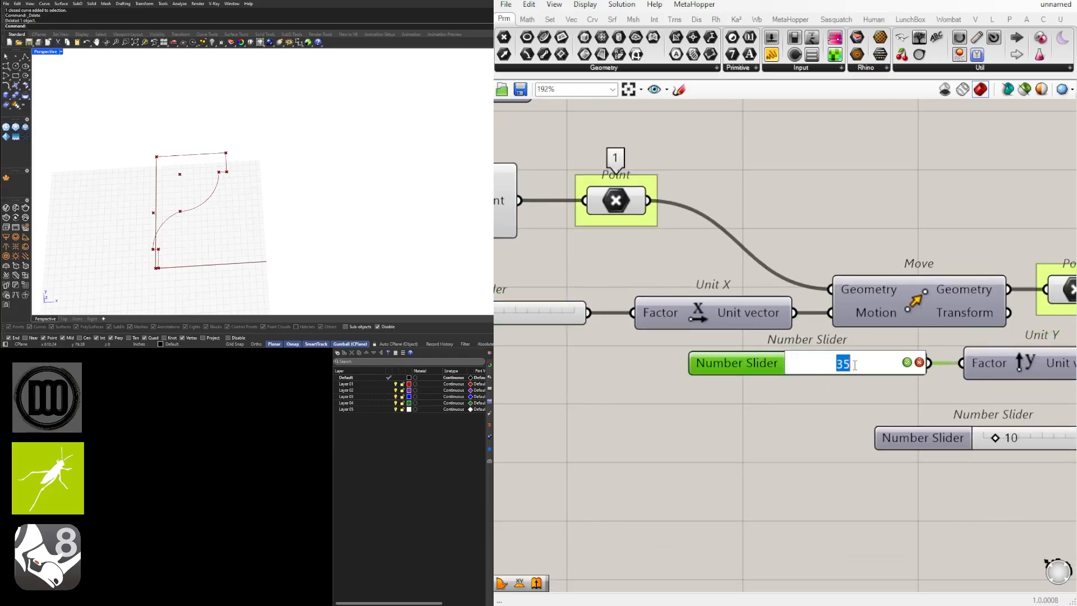
pyautogui.write('2')
pyautogui.press('Return')
# Step: Set the number slider driving the negative Unit X move from point 3 to point 4 to 2
pyautogui.moveTo(1067, 425); pyautogui.dragTo(702, 423, button='right')
pyautogui.scroll(2, 702, 423)
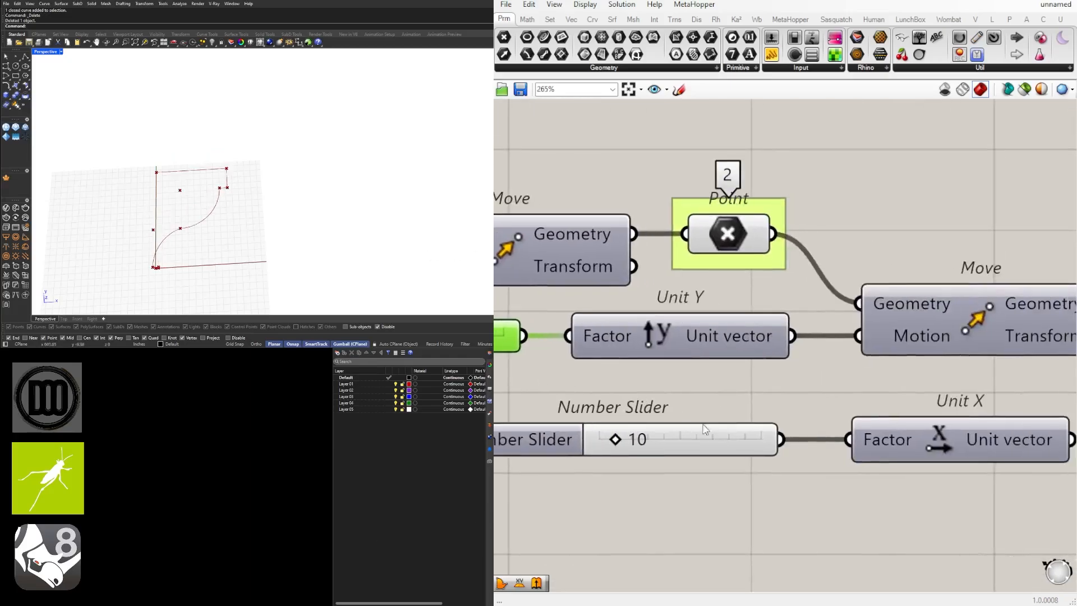
pyautogui.doubleClick(649, 445)
pyautogui.write('2')
pyautogui.press('Return')
# Step: Set the number slider driving the Unit Y move from point 4 to point 5 to 6
pyautogui.scroll(-2, 703, 487)
pyautogui.moveTo(1024, 484); pyautogui.dragTo(815, 435, button='right')
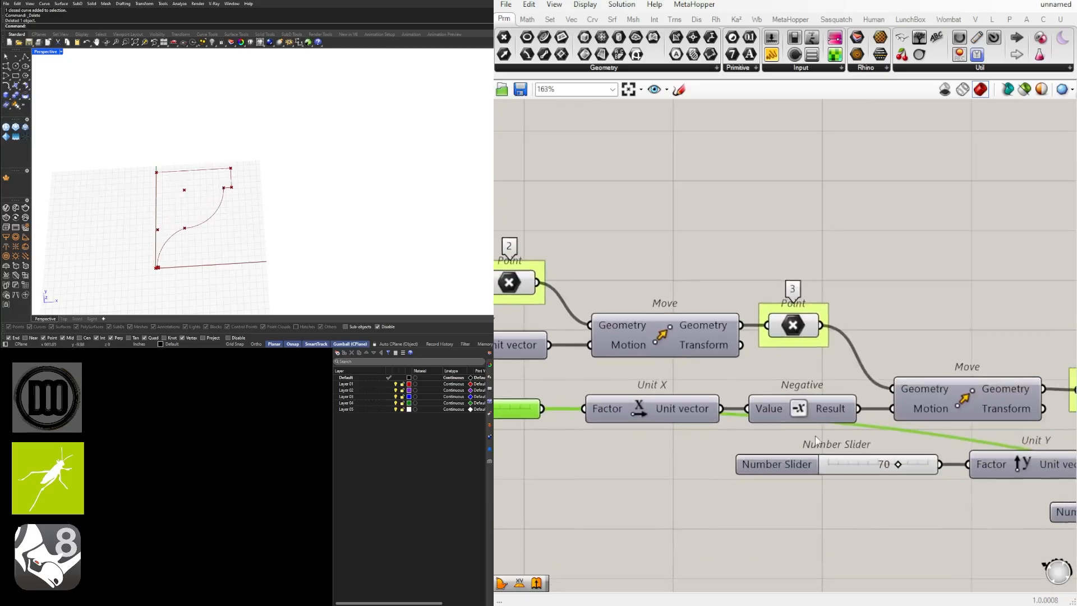
pyautogui.doubleClick(863, 460)
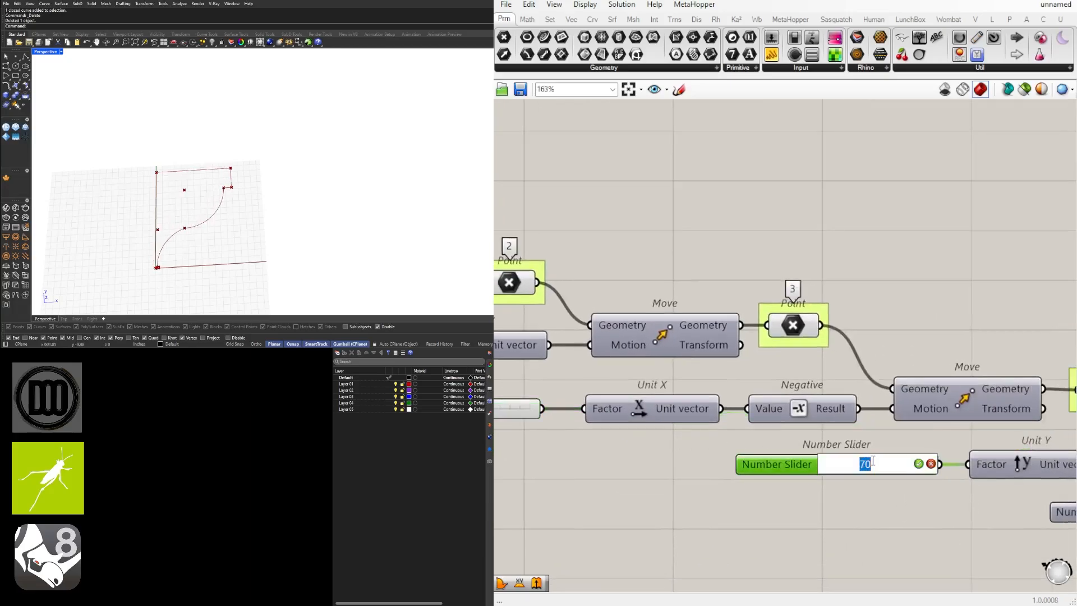
pyautogui.write('6')
pyautogui.press('Return')
# Step: Set the number slider driving the Unit X move from point 5 to point 6 to 6
pyautogui.scroll(-2, 891, 477)
pyautogui.moveTo(959, 494); pyautogui.dragTo(710, 476, button='right')
pyautogui.scroll(4, 884, 487)
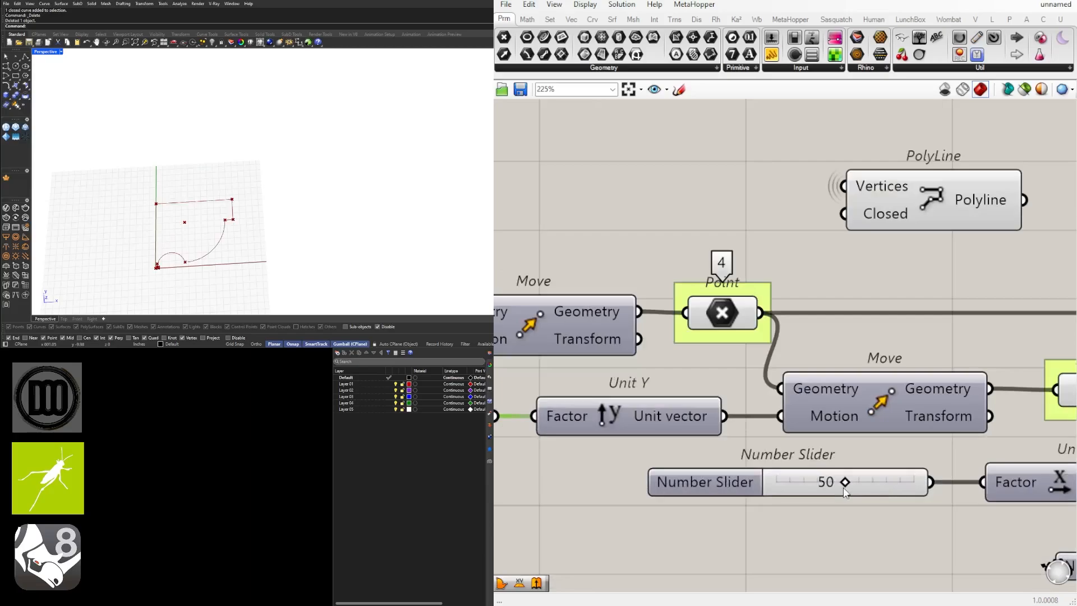
pyautogui.doubleClick(835, 489)
pyautogui.write('6')
pyautogui.press('Return')
# Step: Set the number slider driving the Unit Y move from point 6 to point 7 to 6
pyautogui.scroll(-2, 836, 488)
pyautogui.moveTo(942, 557); pyautogui.dragTo(831, 461, button='right')
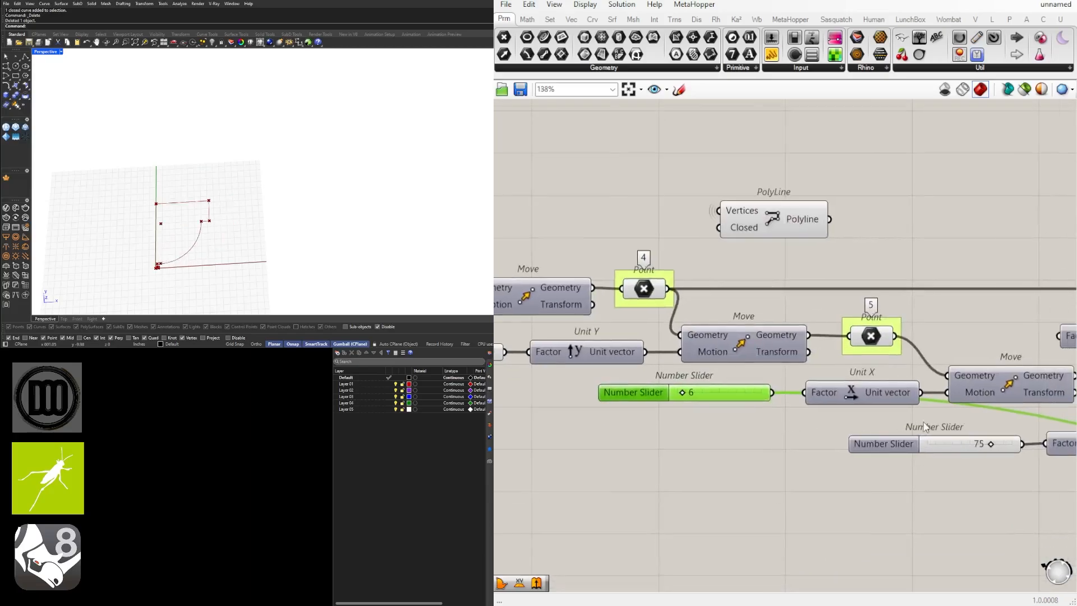
pyautogui.scroll(3, 831, 461)
pyautogui.doubleClick(830, 457)
pyautogui.write('6')
pyautogui.press('Return')
# Step: Set the number slider driving the Unit X move from point 7 to point 8 to 6
pyautogui.scroll(-2, 834, 445)
pyautogui.moveTo(1031, 494); pyautogui.dragTo(846, 472, button='right')
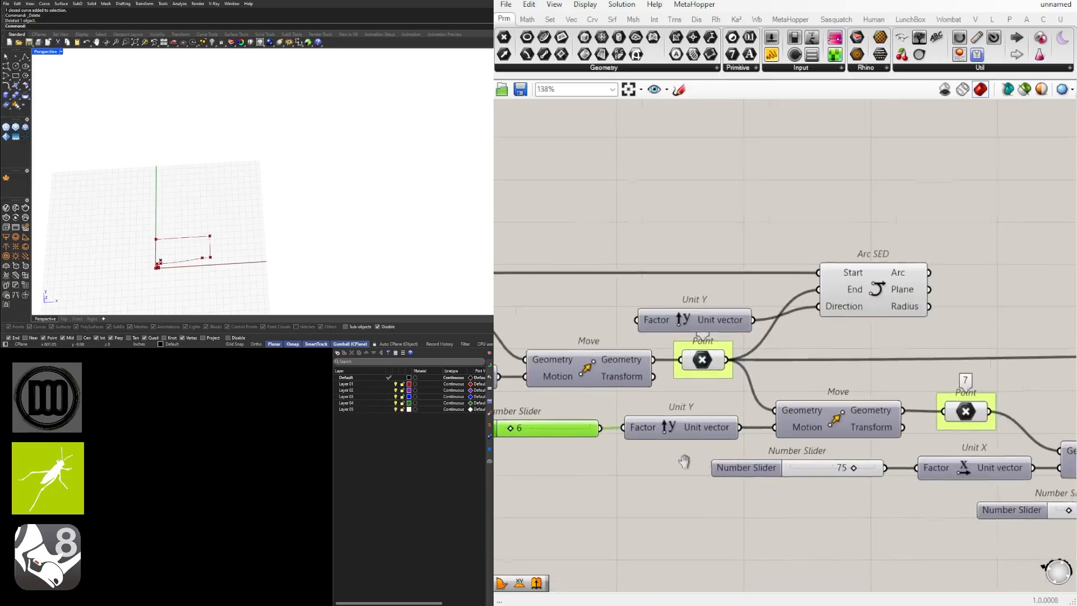
pyautogui.scroll(3, 846, 472)
pyautogui.doubleClick(844, 470)
pyautogui.write('6')
pyautogui.press('Return')
# Step: Set the number slider driving the Unit X move from point 8 to point 9 to 2
pyautogui.scroll(-2, 844, 470)
pyautogui.moveTo(1032, 493); pyautogui.dragTo(849, 466, button='right')
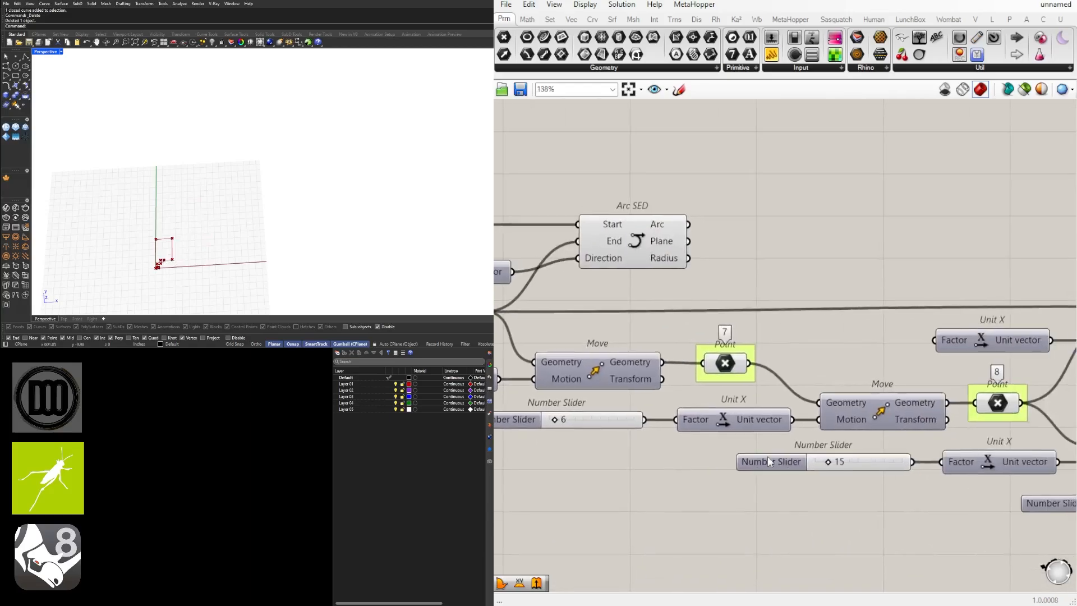
pyautogui.scroll(2, 849, 465)
pyautogui.click(850, 465)
pyautogui.doubleClick(850, 466)
pyautogui.write('2')
pyautogui.press('Return')
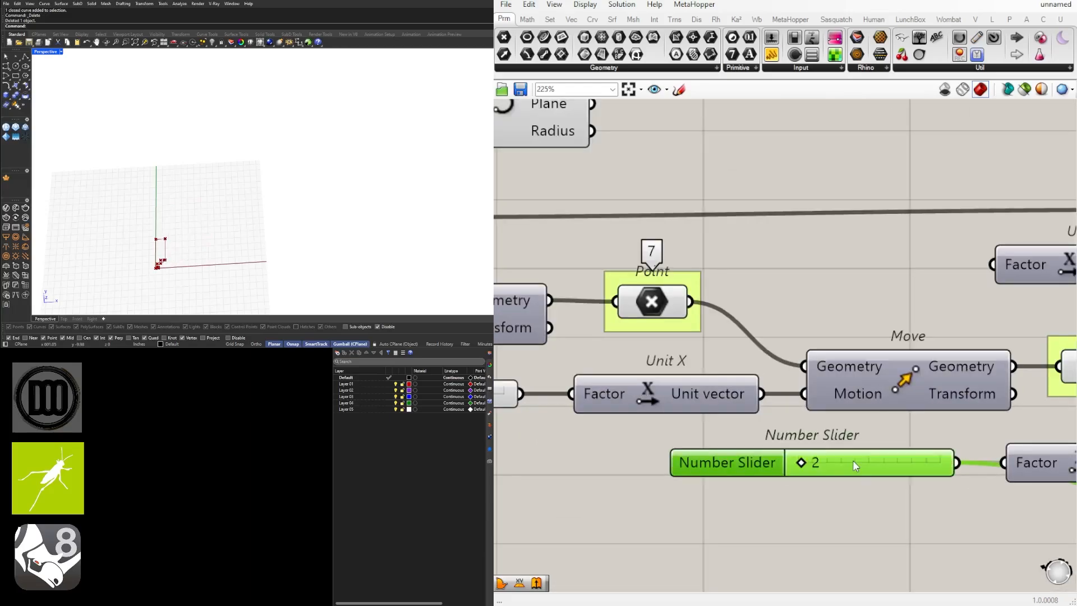
# Step: Set the number slider driving the Unit Y move of point 9 to 3
pyautogui.scroll(-2, 849, 464)
pyautogui.scroll(2, 802, 466)
pyautogui.doubleClick(812, 475)
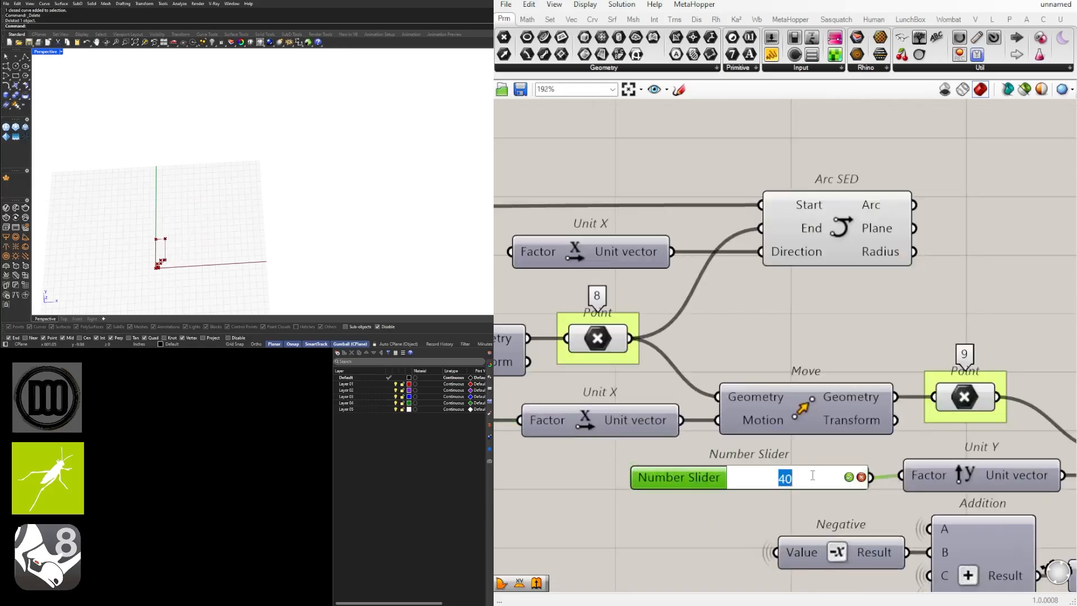
pyautogui.write('1')
pyautogui.press('Return')
pyautogui.scroll(-3, 817, 478)
pyautogui.moveTo(952, 516); pyautogui.dragTo(794, 377, button='right')
pyautogui.scroll(-3, 914, 424)
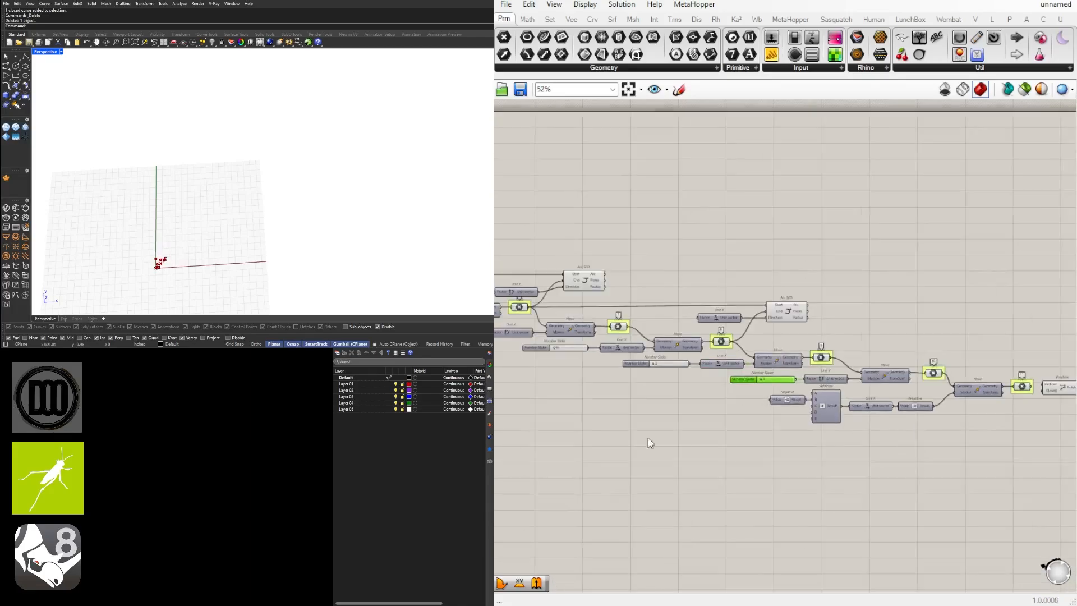
pyautogui.scroll(5, 160, 275)
pyautogui.scroll(8, 166, 284)
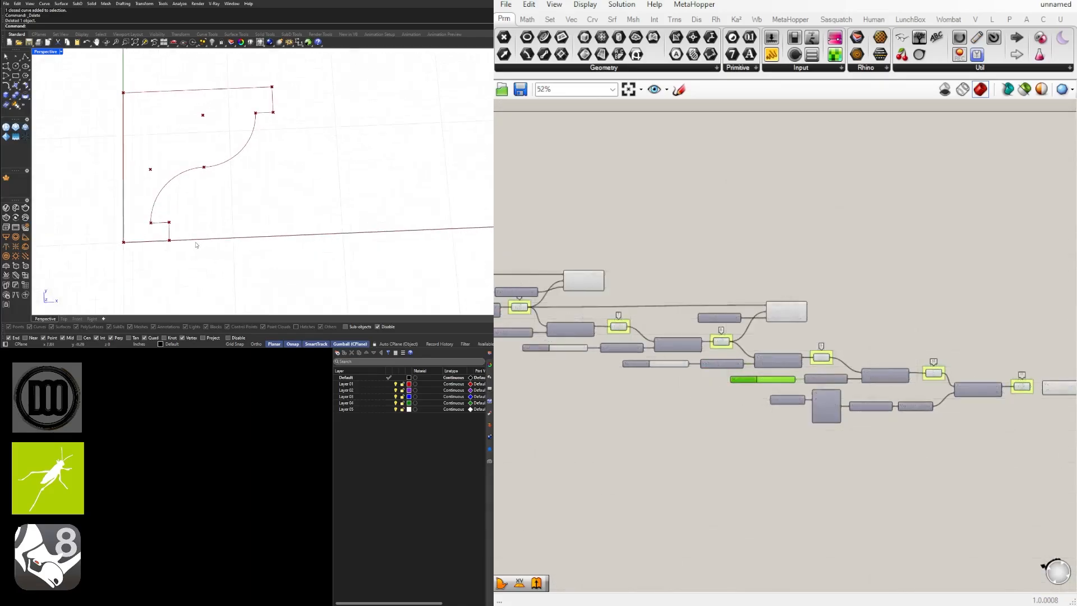
pyautogui.scroll(5, 149, 199)
pyautogui.moveTo(606, 346); pyautogui.dragTo(858, 348, button='right')
pyautogui.moveTo(538, 361); pyautogui.dragTo(869, 379, button='right')
pyautogui.scroll(-1, 869, 379)
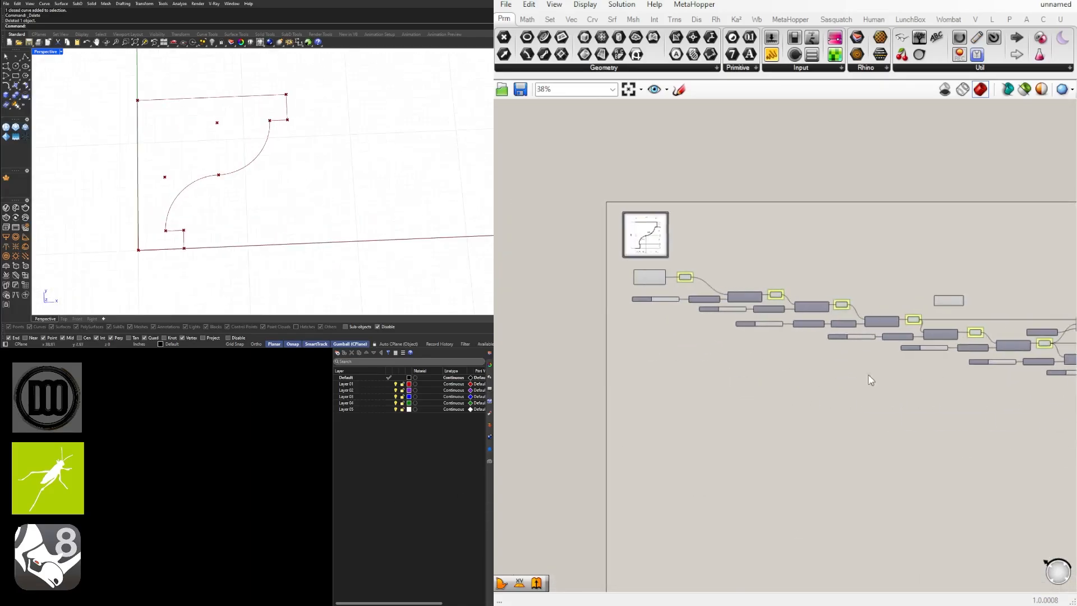
pyautogui.scroll(4, 695, 316)
pyautogui.scroll(3, 723, 303)
pyautogui.doubleClick(730, 356)
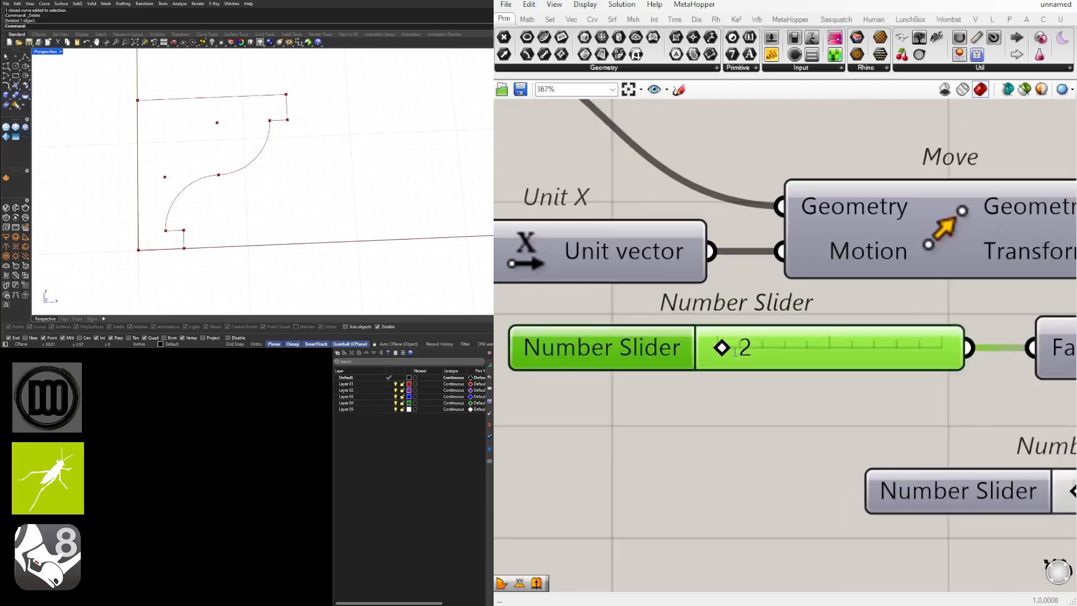
pyautogui.click(682, 439)
# Step: Try values of 2 and 3 on the number slider driving the Unit X move of point 1
pyautogui.scroll(-3, 681, 438)
pyautogui.moveTo(600, 426); pyautogui.dragTo(915, 441, button='right')
pyautogui.scroll(1, 657, 356)
pyautogui.scroll(2, 659, 354)
pyautogui.doubleClick(707, 356)
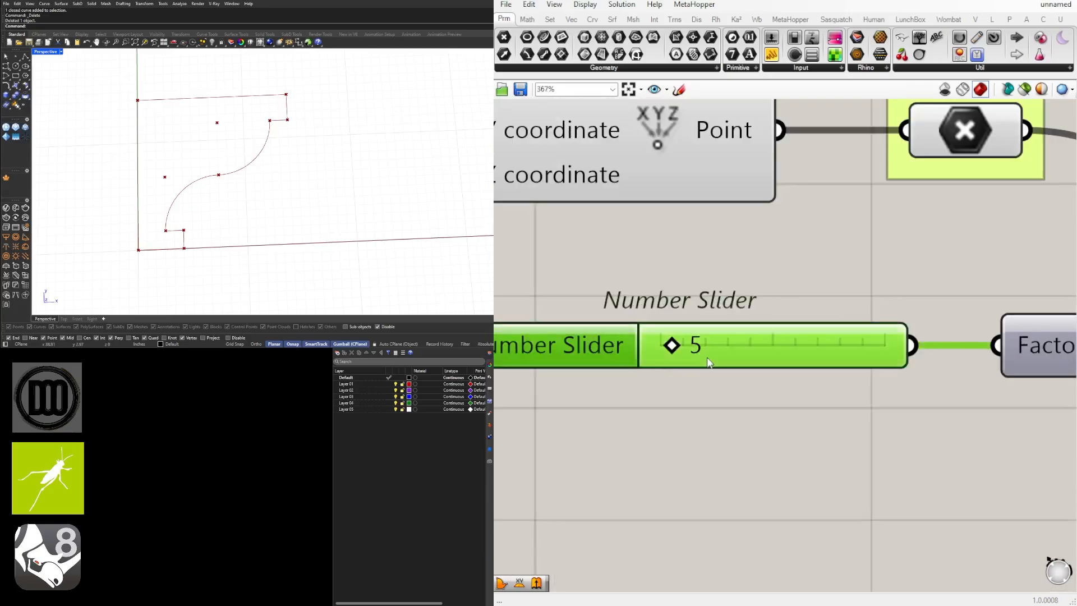
pyautogui.write('2')
pyautogui.press('Return')
pyautogui.doubleClick(689, 352)
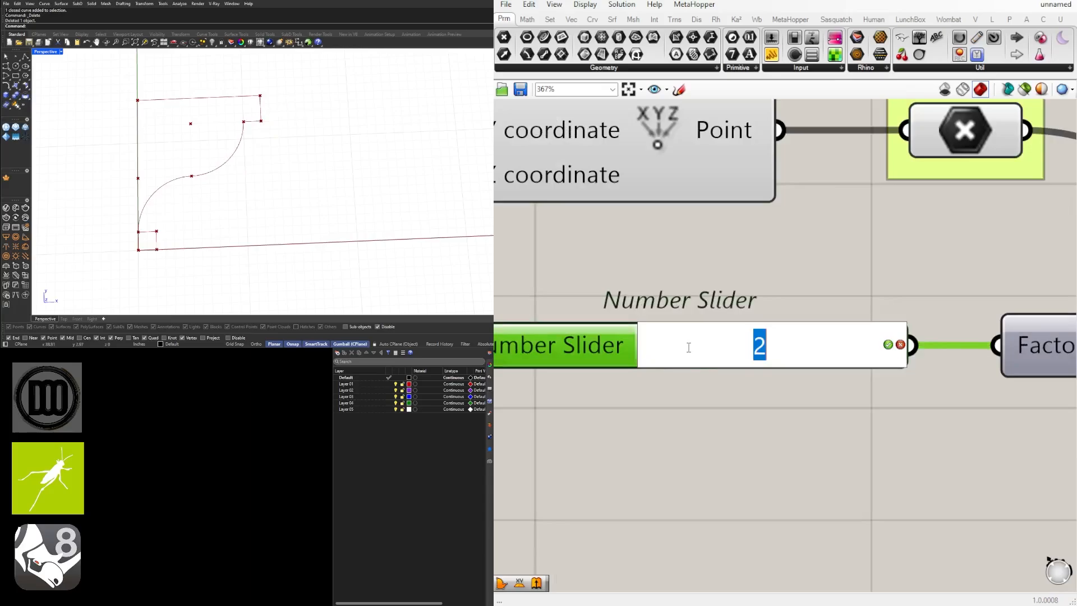
pyautogui.write('3')
pyautogui.press('Return')
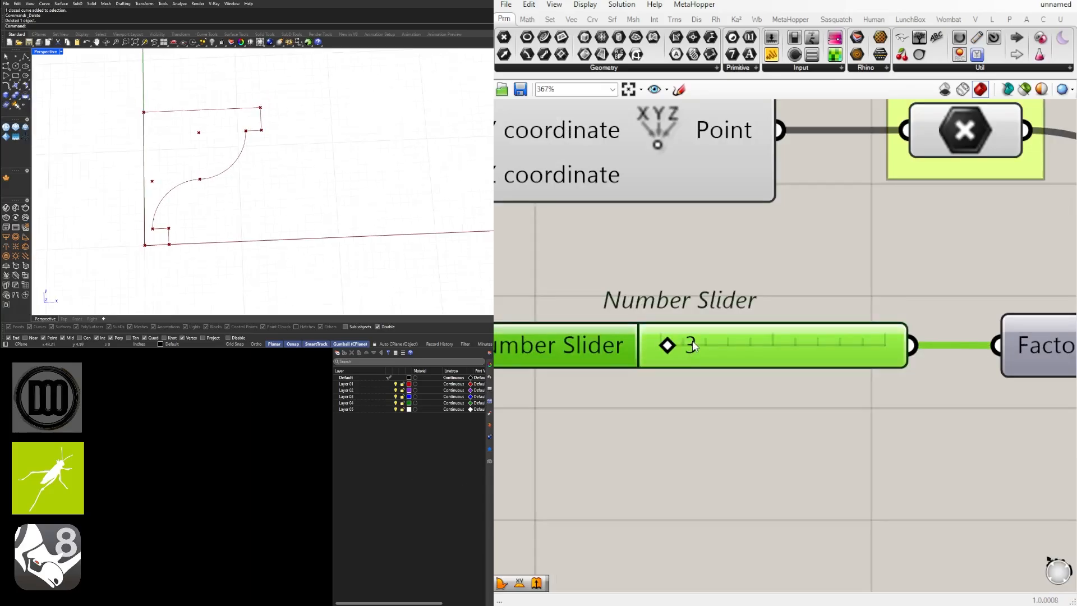
# Step: Set the number slider driving the Unit X move of point 1 to 4
pyautogui.doubleClick(692, 341)
pyautogui.write('4')
pyautogui.press('Return')
pyautogui.click(684, 266)
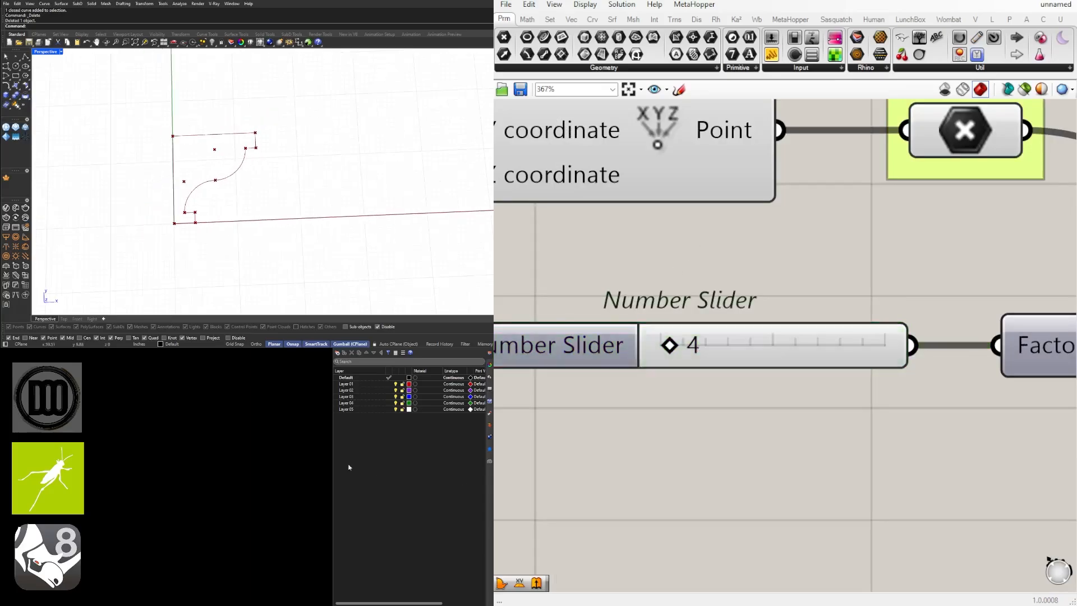
# Step: Raise the number slider driving the Unit Y move of point 4 to 8 and further to make the lower arc taller
pyautogui.moveTo(236, 176); pyautogui.dragTo(348, 165, button='right')
pyautogui.scroll(-4, 818, 314)
pyautogui.scroll(-4, 819, 314)
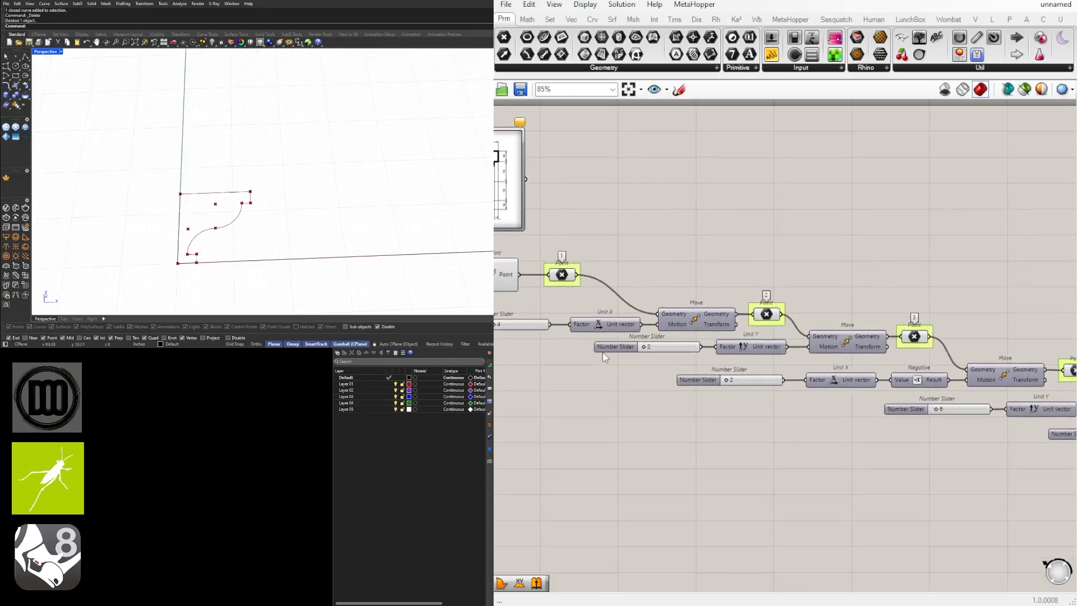
pyautogui.moveTo(906, 391); pyautogui.dragTo(629, 360, button='right')
pyautogui.scroll(-2, 627, 360)
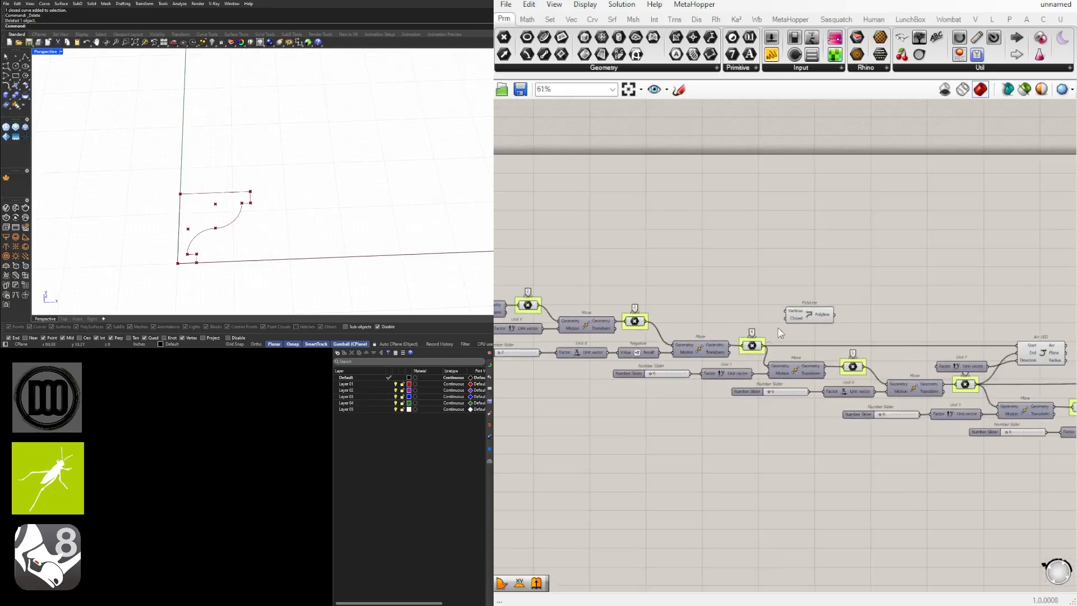
pyautogui.scroll(5, 760, 425)
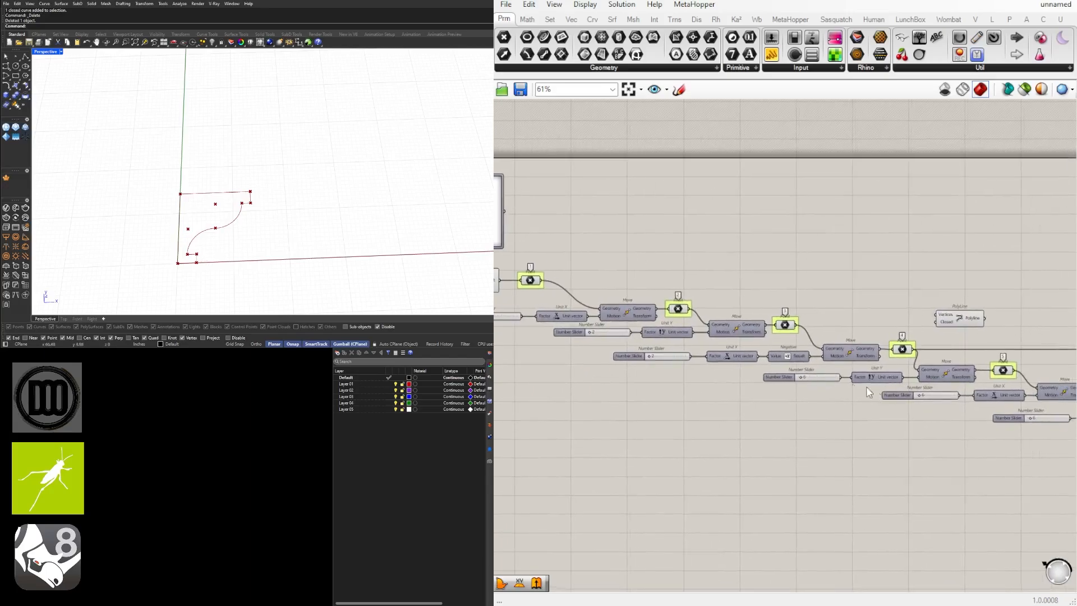
pyautogui.scroll(3, 760, 425)
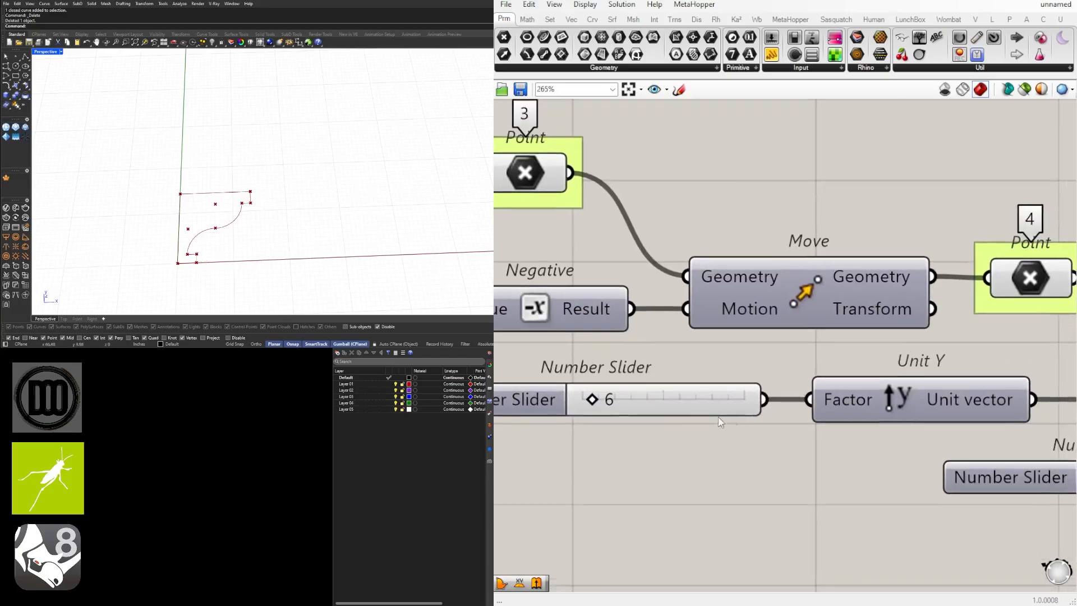
pyautogui.doubleClick(622, 410)
pyautogui.press('Return')
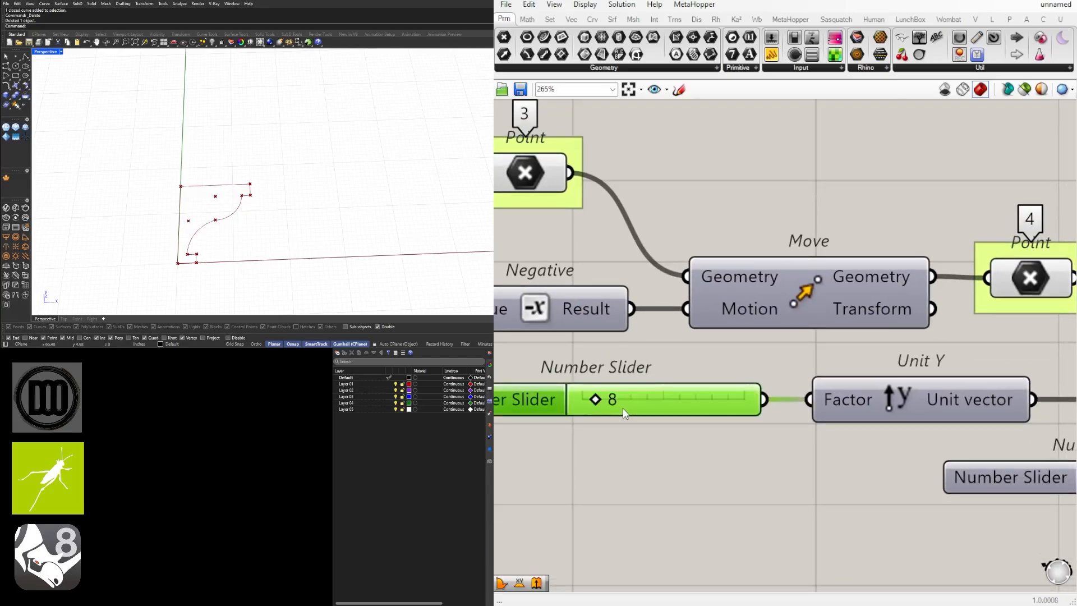
pyautogui.scroll(3, 571, 396)
pyautogui.moveTo(697, 414); pyautogui.dragTo(708, 413)
# Step: Try a value of 11 on the number slider driving the Unit X move of point 5
pyautogui.scroll(-5, 733, 416)
pyautogui.moveTo(1038, 461); pyautogui.dragTo(645, 441, button='right')
pyautogui.scroll(3, 723, 446)
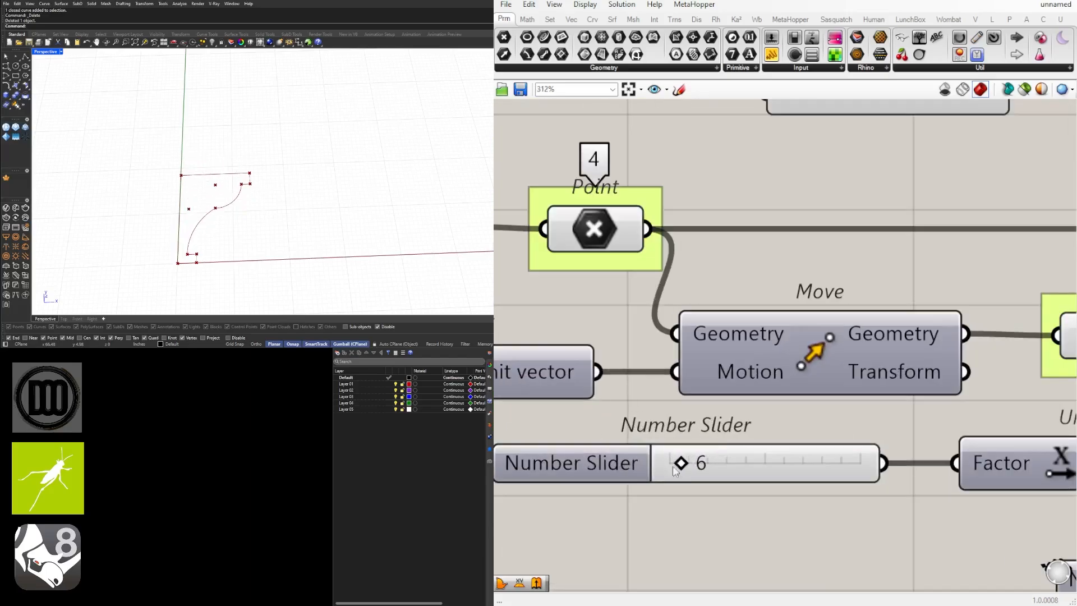
pyautogui.moveTo(682, 464); pyautogui.dragTo(691, 464)
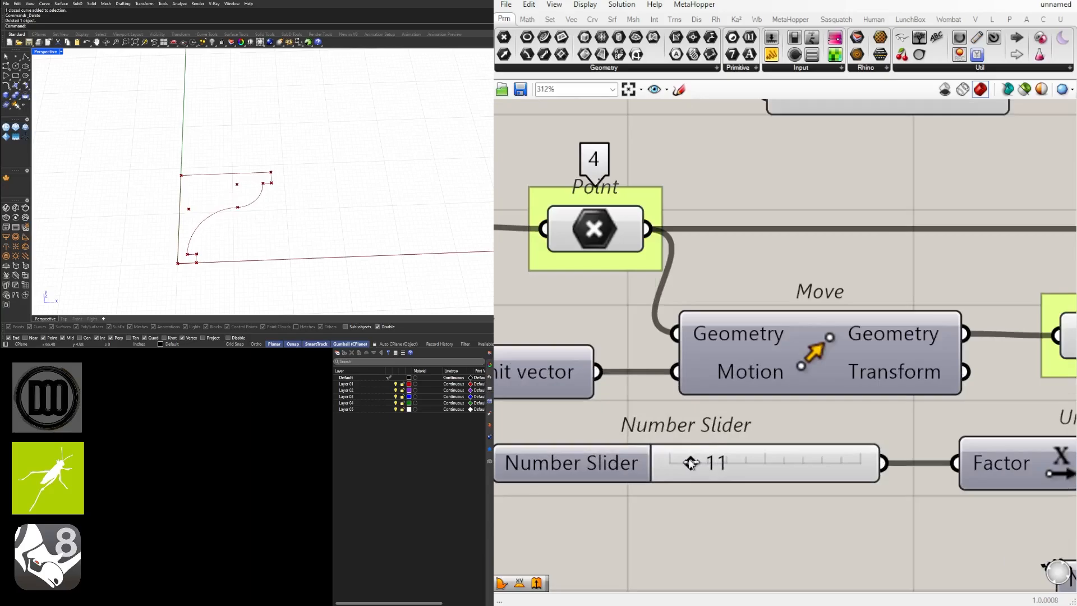
pyautogui.moveTo(297, 207); pyautogui.dragTo(338, 198, button='right')
# Step: Set the number slider driving the Unit X move of point 5 to 5
pyautogui.moveTo(694, 464); pyautogui.dragTo(676, 464)
pyautogui.scroll(-3, 802, 361)
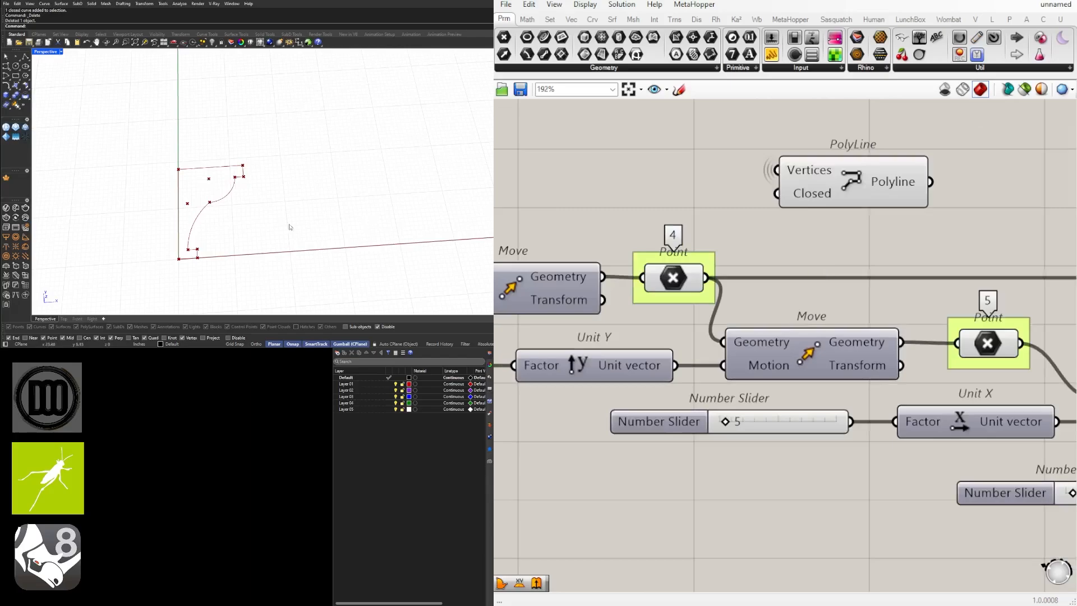
pyautogui.moveTo(290, 227); pyautogui.dragTo(283, 236, button='right')
# Step: Locate the two Arc SED components and add a Join Curves component beside the second one
pyautogui.scroll(-6, 785, 258)
pyautogui.moveTo(954, 263); pyautogui.dragTo(774, 348, button='right')
pyautogui.moveTo(867, 341); pyautogui.dragTo(664, 350, button='right')
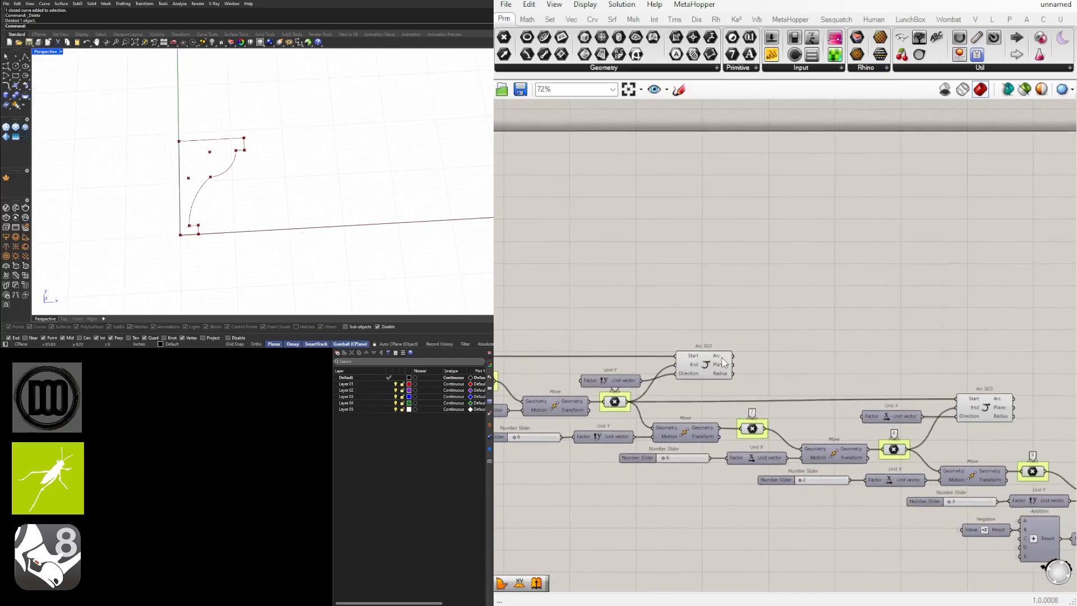
pyautogui.click(714, 363)
pyautogui.moveTo(521, 359); pyautogui.dragTo(630, 340, button='right')
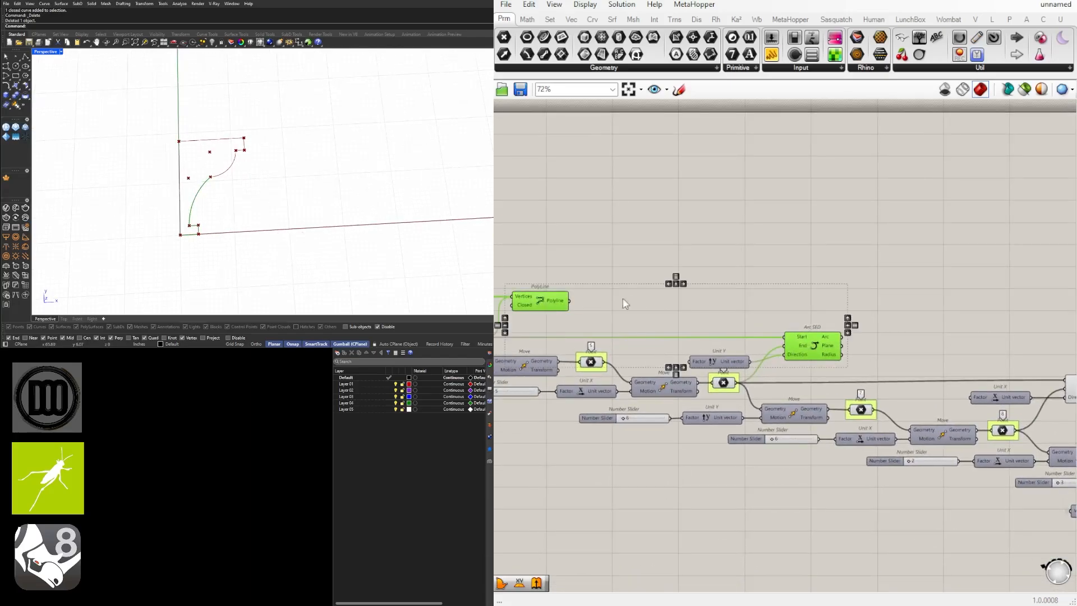
pyautogui.moveTo(858, 353); pyautogui.dragTo(636, 351, button='right')
pyautogui.keyDown('shift'); pyautogui.click(863, 390); pyautogui.keyUp('shift')
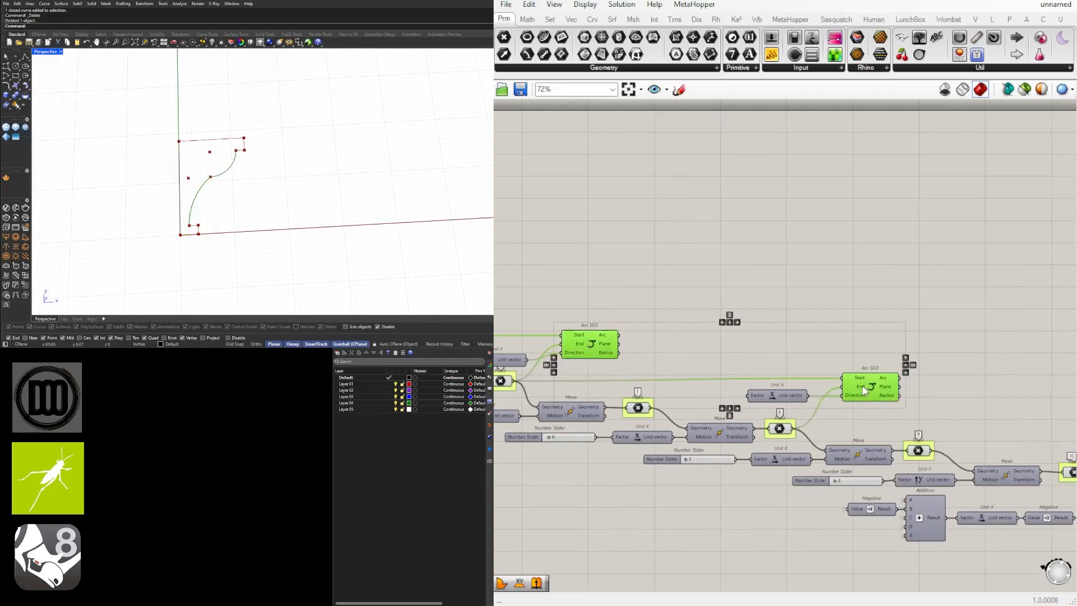
pyautogui.doubleClick(883, 351)
pyautogui.write('join')
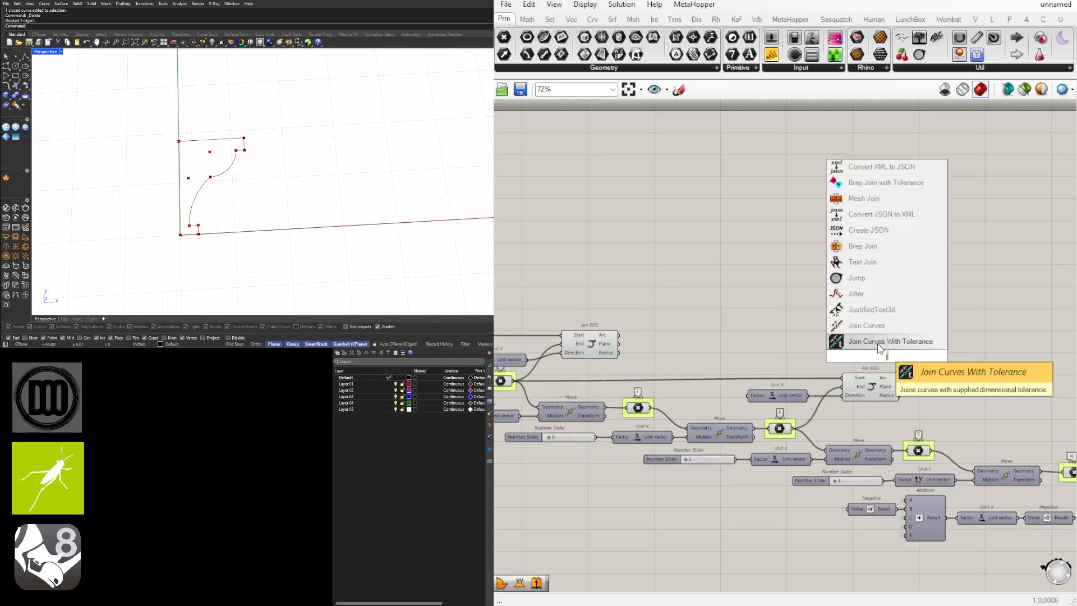
pyautogui.click(848, 326)
# Step: Connect the Arc outputs of both Arc SED components to the Curves input of Join Curves and position the component near the second arc
pyautogui.moveTo(619, 335); pyautogui.dragTo(932, 350)
pyautogui.scroll(2, 897, 381)
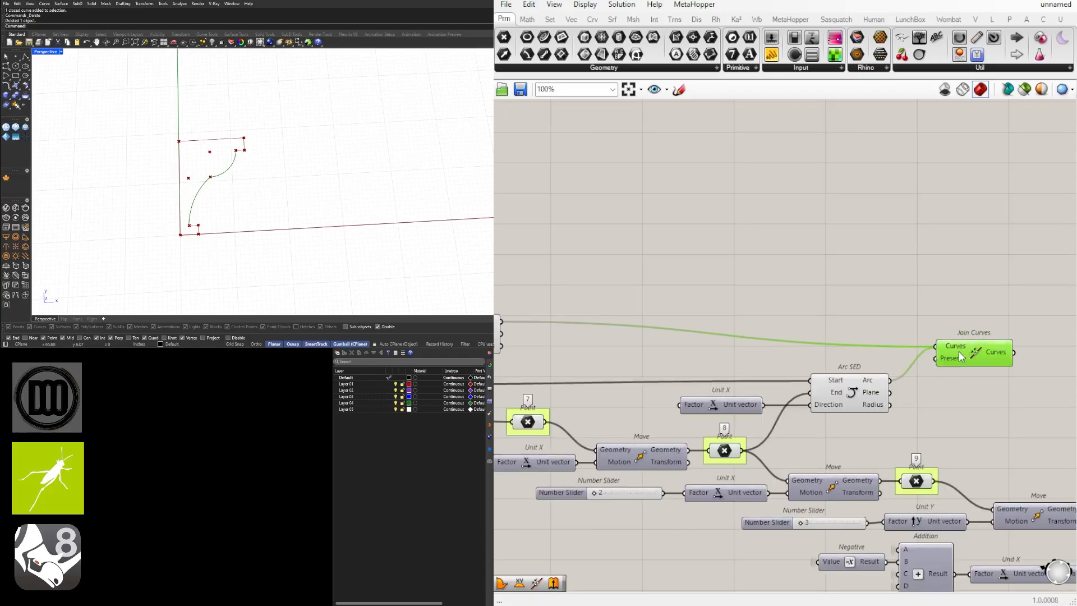
pyautogui.moveTo(959, 352); pyautogui.dragTo(862, 355, button='right')
pyautogui.moveTo(877, 352); pyautogui.dragTo(864, 352)
pyautogui.moveTo(850, 352); pyautogui.dragTo(848, 352, button='right')
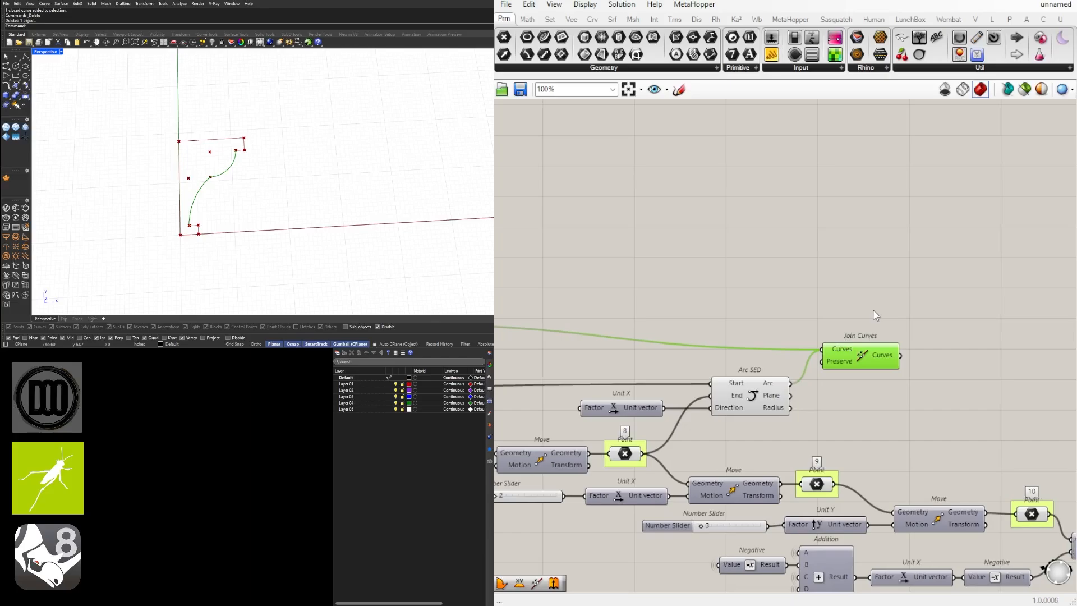
pyautogui.click(875, 315)
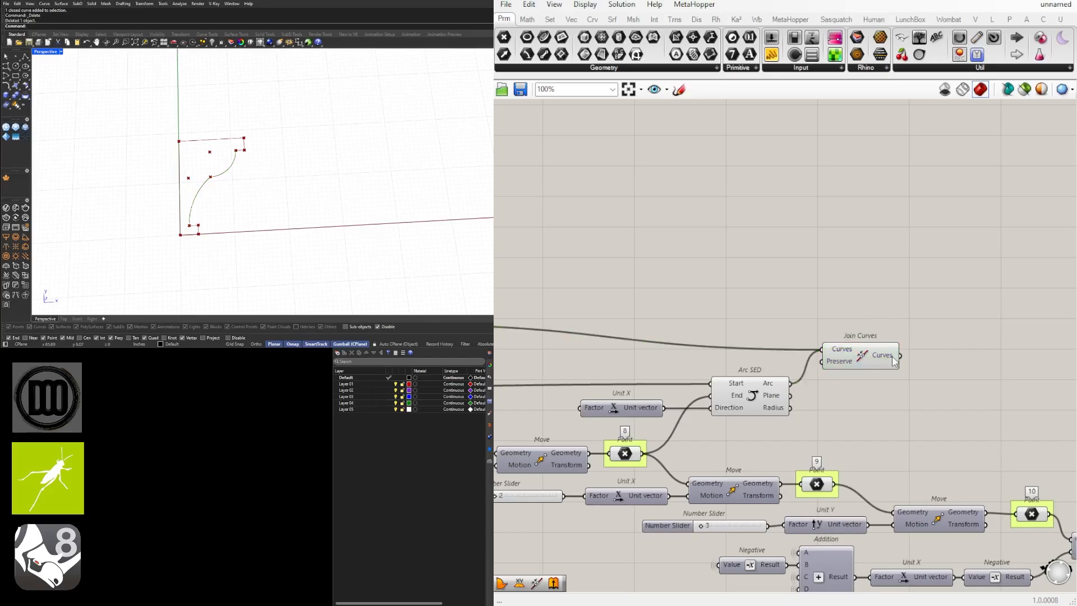
# Step: Add a Fillet component after Join Curves and connect the joined curve to its Curve input
pyautogui.doubleClick(960, 342)
pyautogui.write('fillet')
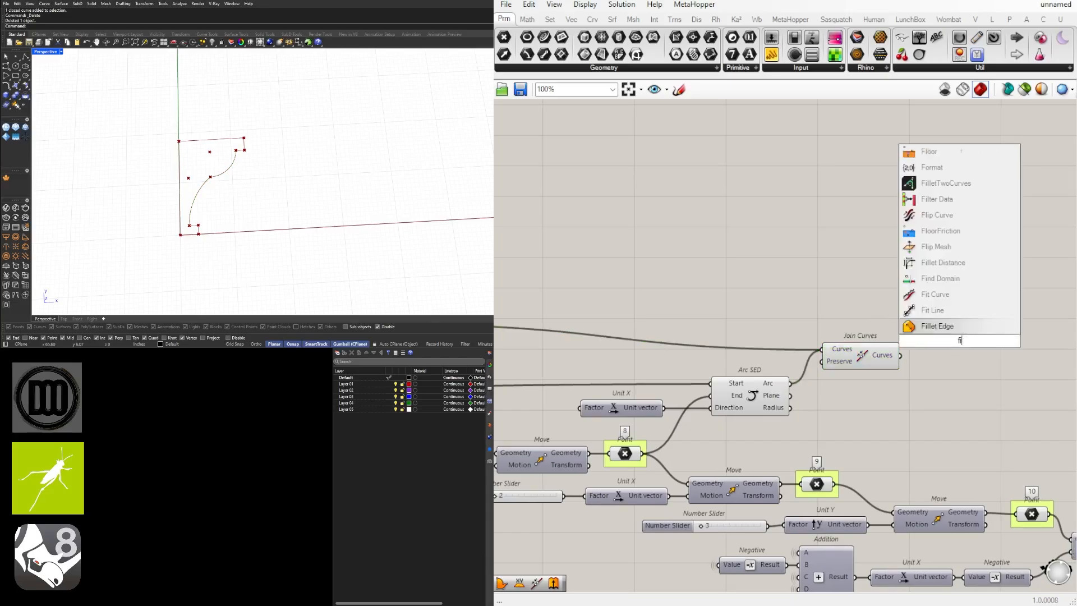
pyautogui.press('Return')
pyautogui.scroll(3, 347, 173)
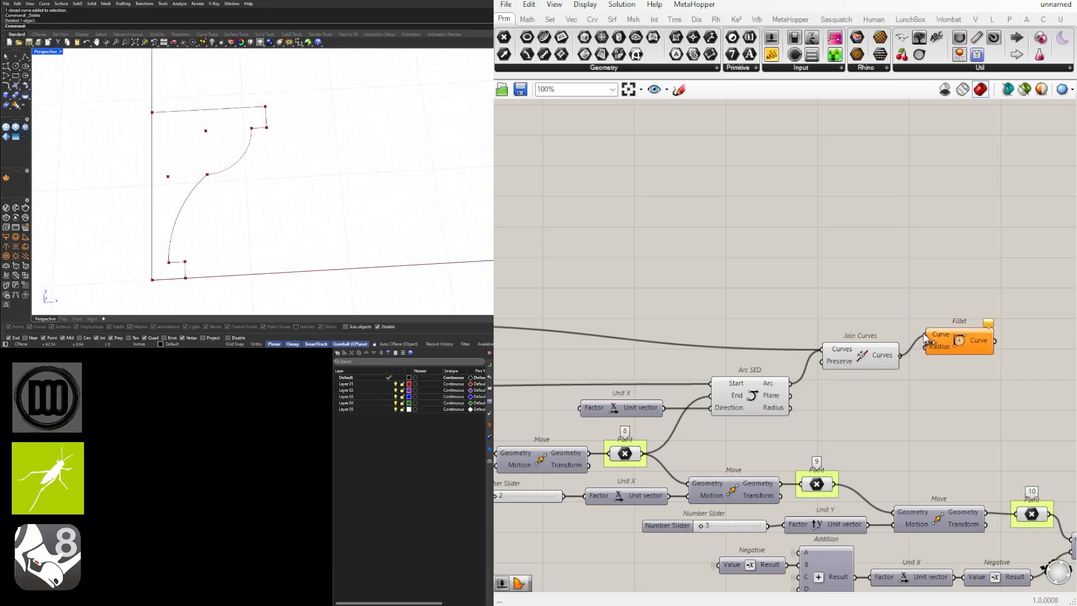
pyautogui.click(858, 317)
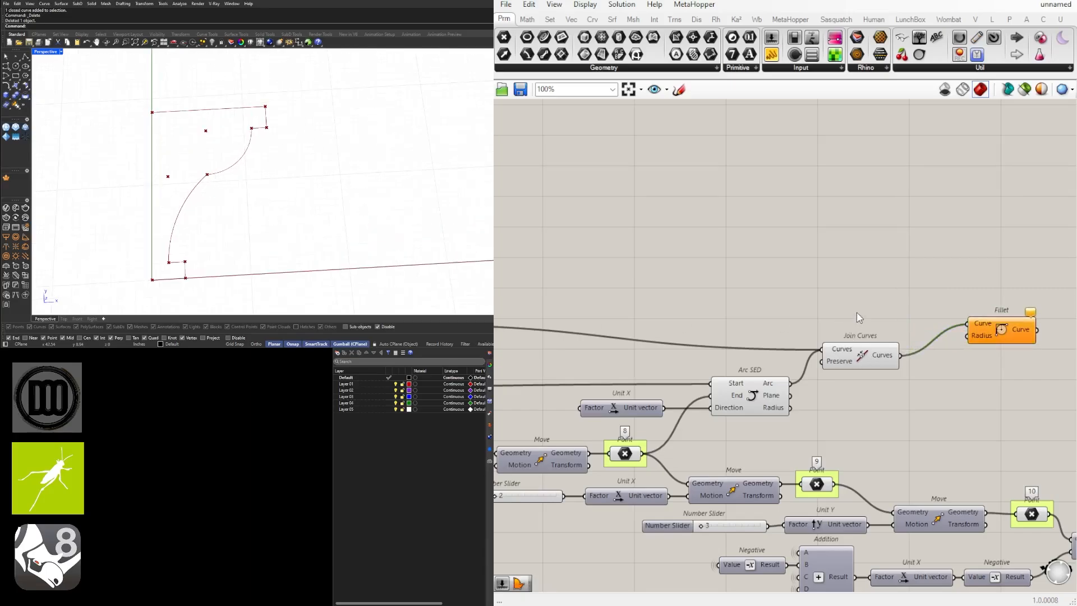
# Step: Create a number slider with value 1.50 and connect it to the Radius input of the Fillet component
pyautogui.doubleClick(859, 317)
pyautogui.write('1')
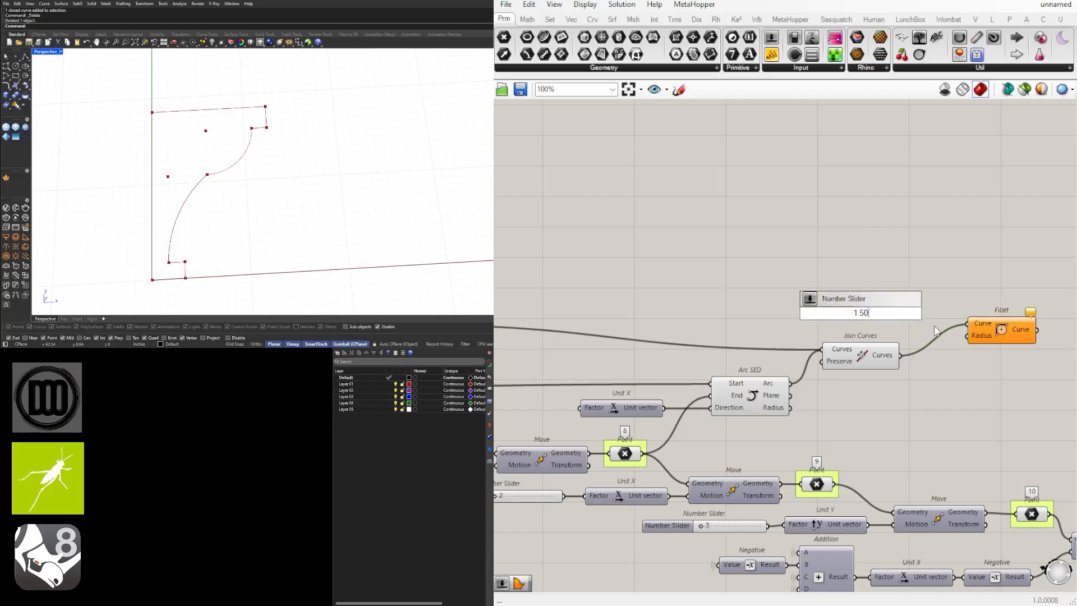
pyautogui.write('.50')
pyautogui.press('Return')
pyautogui.moveTo(971, 337); pyautogui.dragTo(971, 339)
pyautogui.click(989, 326)
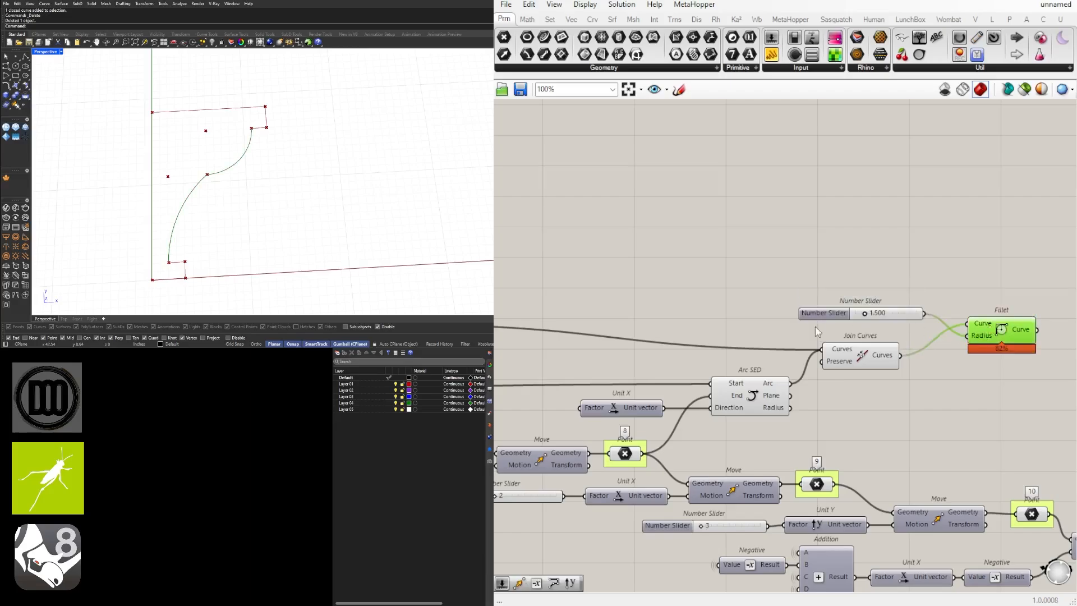
# Step: Increase the fillet radius slider until the junction between the two arcs is clearly rounded
pyautogui.scroll(5, 195, 174)
pyautogui.scroll(2, 226, 182)
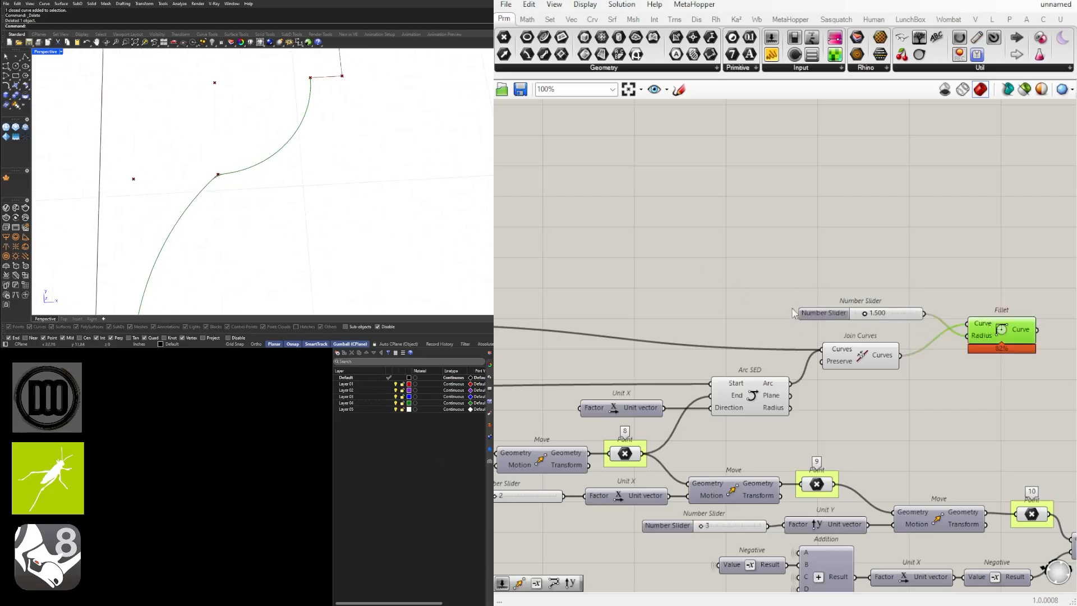
pyautogui.scroll(5, 847, 345)
pyautogui.moveTo(820, 347); pyautogui.dragTo(837, 327)
pyautogui.scroll(-7, 861, 288)
# Step: Turn off the preview of the Join Curves component
pyautogui.click(852, 335)
pyautogui.middleClick(854, 335)
pyautogui.click(820, 343)
# Step: Move the Join Curves, radius slider and Fillet components slightly higher on the canvas
pyautogui.moveTo(586, 322); pyautogui.dragTo(761, 322, button='right')
pyautogui.moveTo(1025, 321); pyautogui.dragTo(798, 352, button='right')
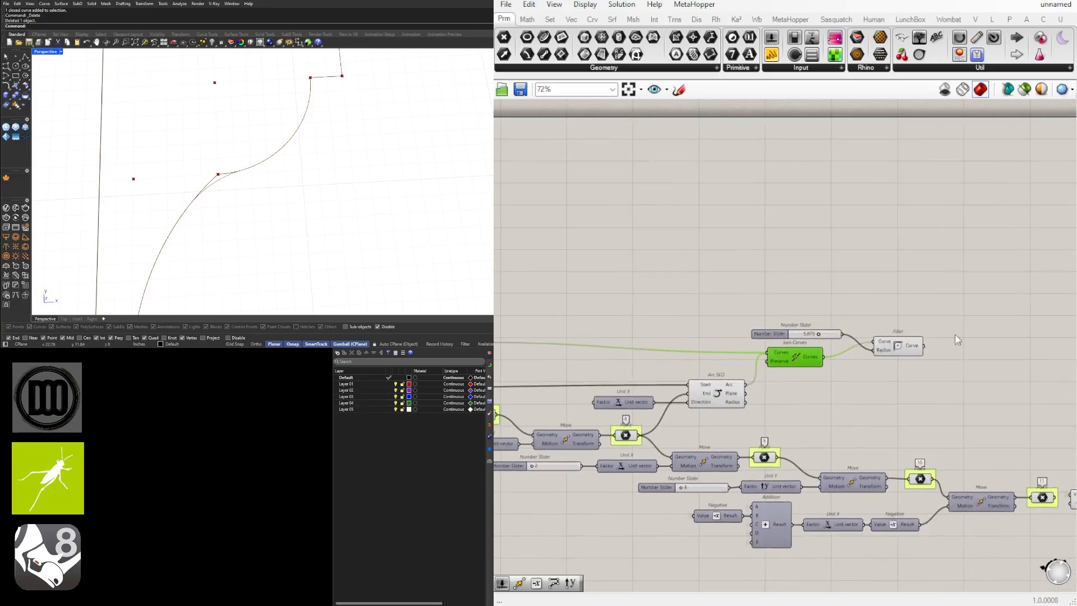
pyautogui.moveTo(958, 357); pyautogui.dragTo(838, 308)
pyautogui.moveTo(803, 360)
pyautogui.mouseDown()
pyautogui.moveTo(805, 340)
pyautogui.moveTo(807, 355)
pyautogui.mouseUp()
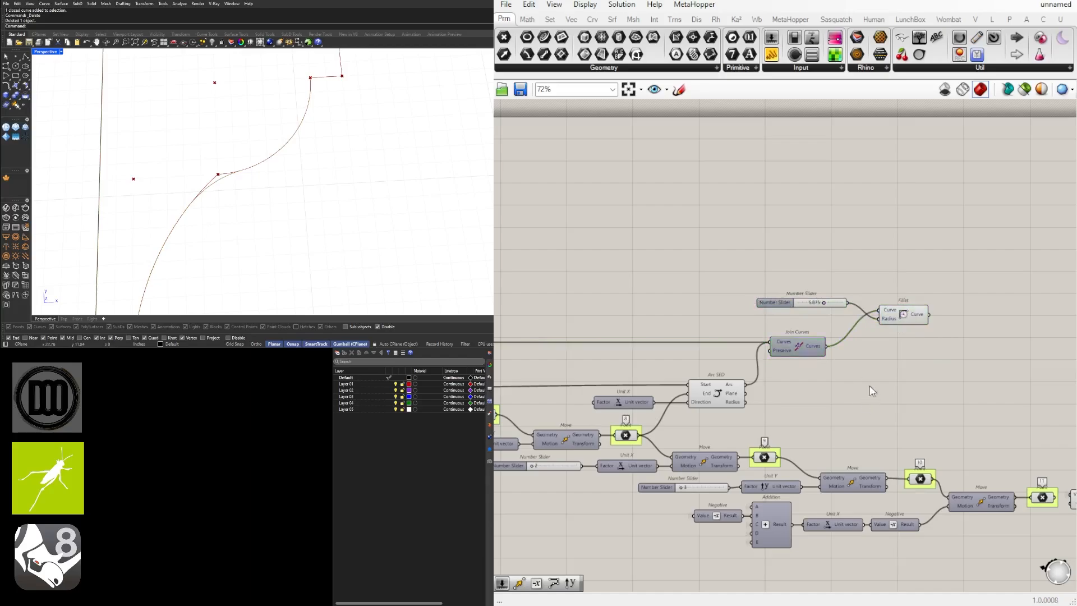
# Step: Turn off the preview of both Arc SED components so only the filleted curve shows between the profile corners
pyautogui.scroll(-3, 785, 353)
pyautogui.middleClick(729, 353)
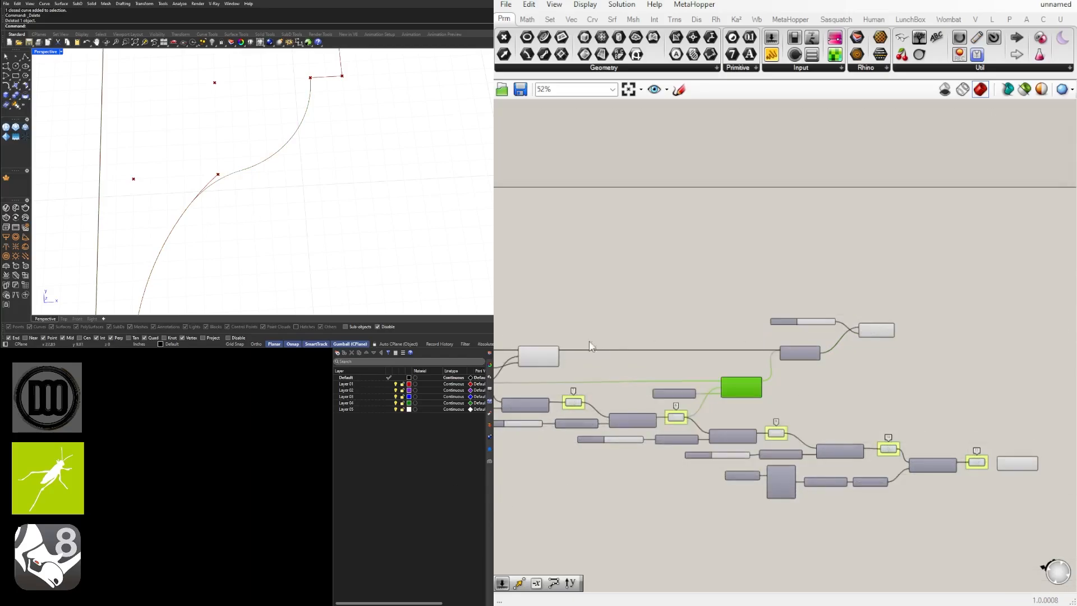
pyautogui.moveTo(622, 381); pyautogui.dragTo(815, 365, button='right')
pyautogui.moveTo(796, 362); pyautogui.dragTo(721, 303)
pyautogui.scroll(1, 736, 286)
pyautogui.middleClick(736, 286)
pyautogui.click(779, 250)
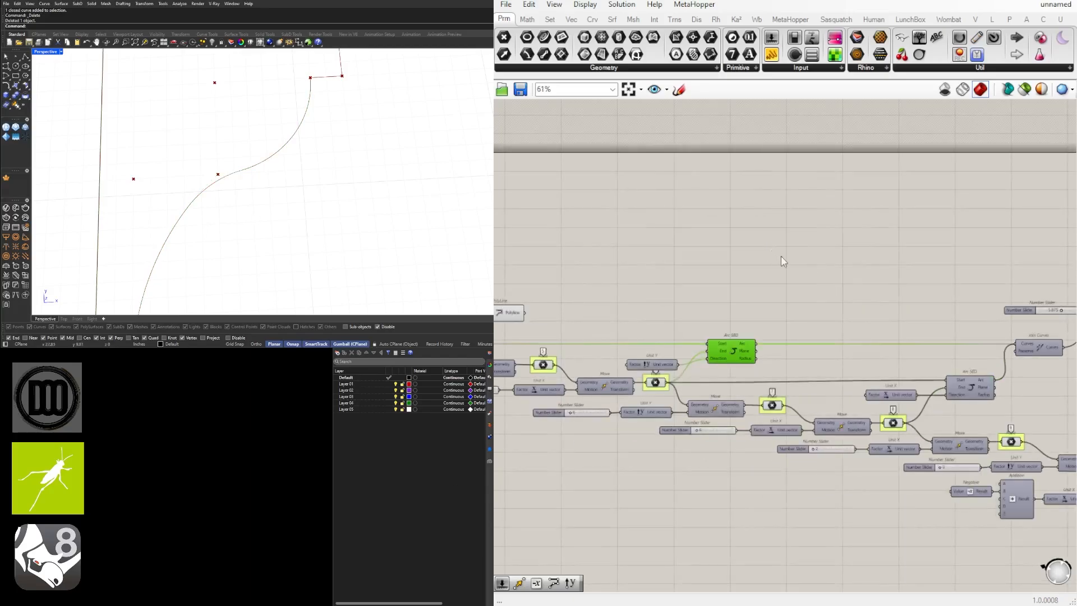
pyautogui.scroll(-2, 268, 203)
pyautogui.moveTo(268, 203); pyautogui.dragTo(261, 202, button='right')
pyautogui.scroll(-2, 262, 201)
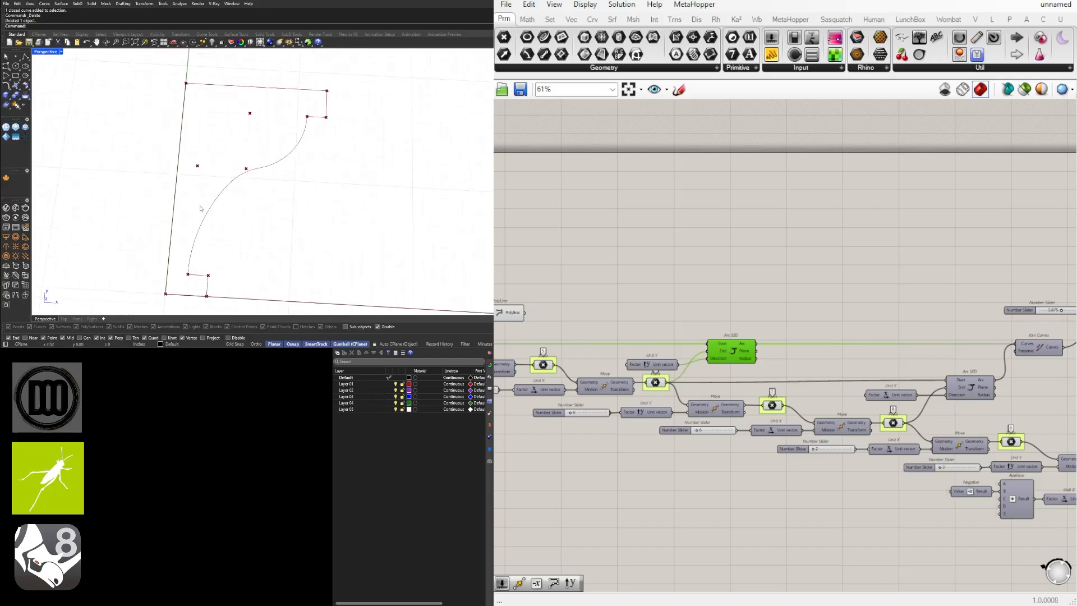
# Step: Move the last PolyLine component higher and away from point 11, leaving its vertex wires connected
pyautogui.scroll(-3, 281, 211)
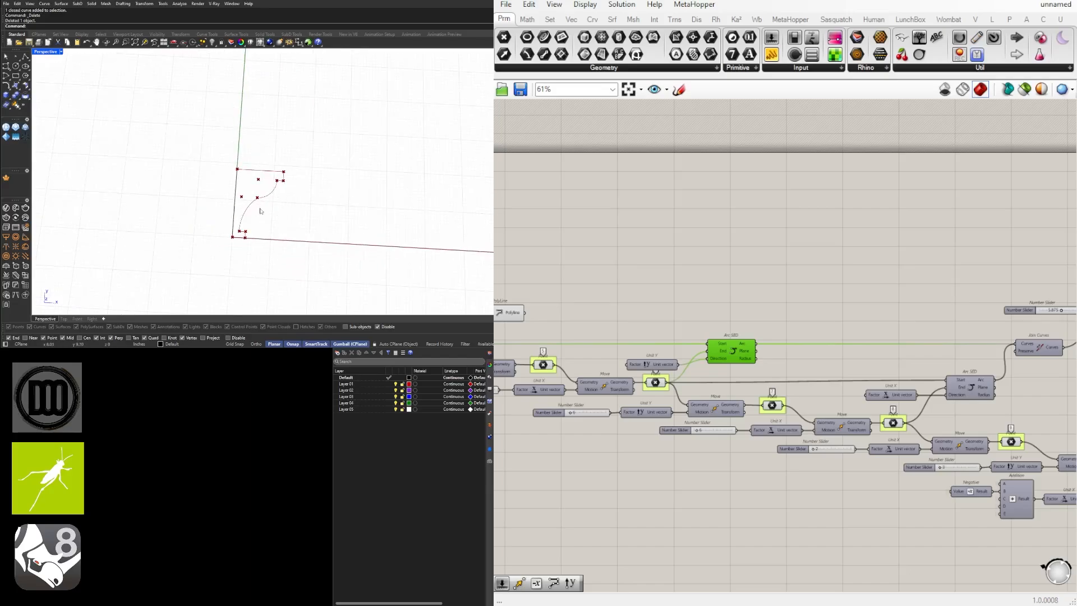
pyautogui.moveTo(914, 298); pyautogui.dragTo(554, 338, button='right')
pyautogui.scroll(3, 693, 392)
pyautogui.click(815, 371)
pyautogui.click(836, 340)
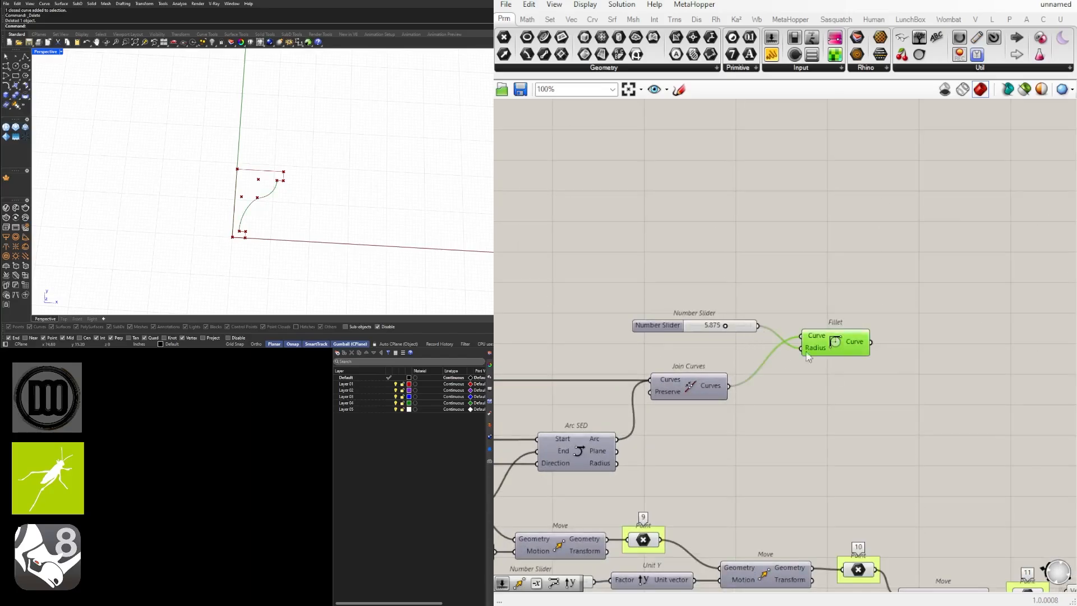
pyautogui.click(897, 362)
pyautogui.moveTo(952, 347); pyautogui.dragTo(695, 351, button='right')
pyautogui.scroll(-5, 695, 351)
pyautogui.moveTo(917, 387); pyautogui.dragTo(750, 363, button='right')
pyautogui.moveTo(574, 443); pyautogui.dragTo(909, 418, button='right')
pyautogui.scroll(4, 910, 418)
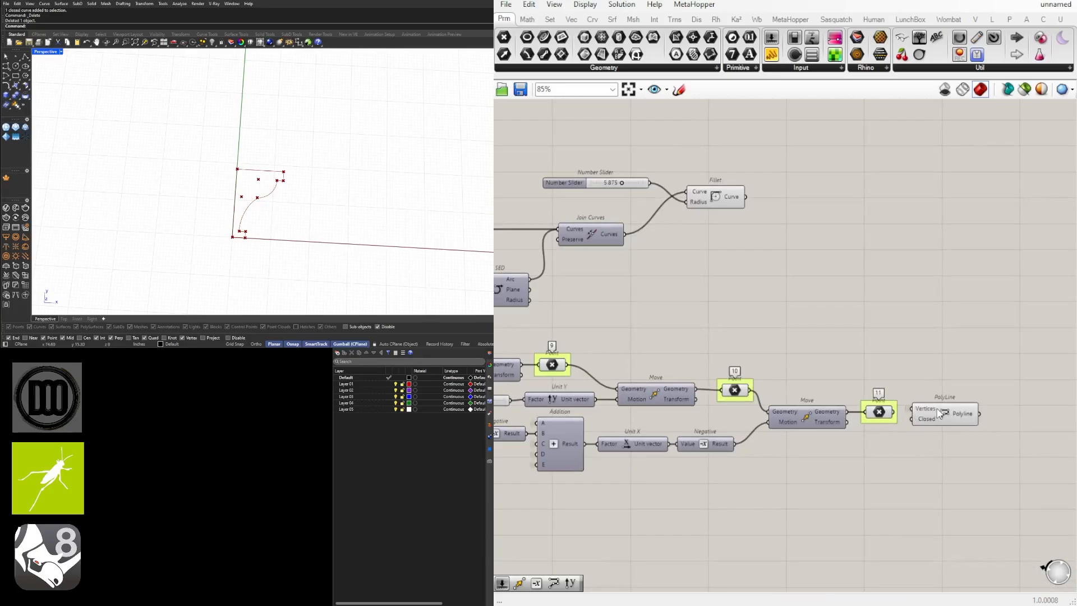
pyautogui.moveTo(939, 413); pyautogui.dragTo(976, 311)
pyautogui.click(881, 277)
# Step: Try to wire the first PolyLine component's output into the last PolyLine's Vertices input
pyautogui.moveTo(691, 213); pyautogui.dragTo(712, 230, button='right')
pyautogui.click(729, 218)
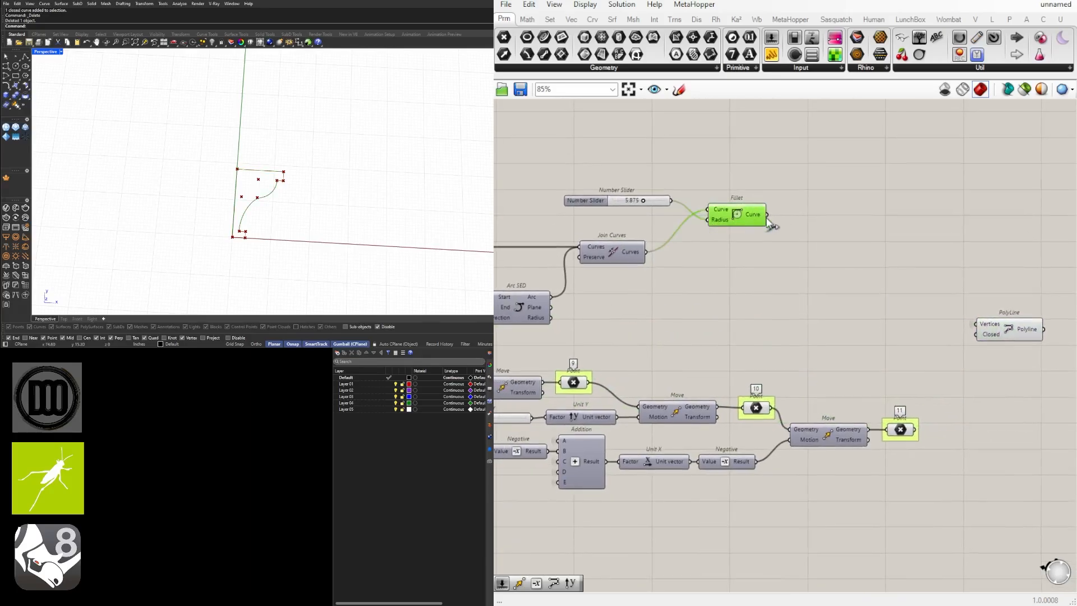
pyautogui.moveTo(767, 217); pyautogui.dragTo(920, 266)
pyautogui.moveTo(663, 303); pyautogui.dragTo(814, 309, button='right')
pyautogui.scroll(-2, 813, 310)
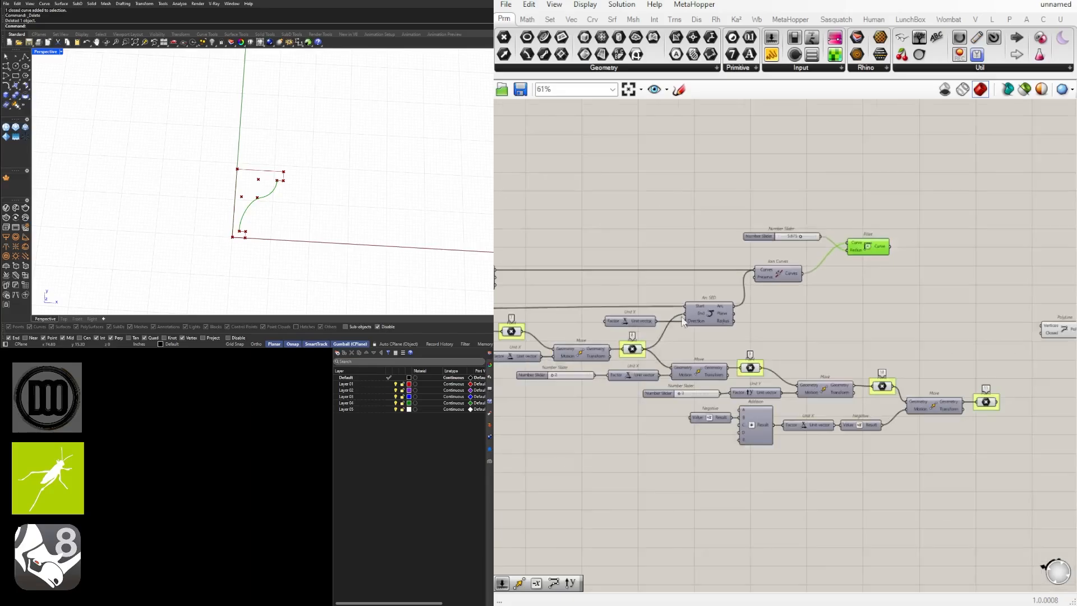
pyautogui.moveTo(683, 320); pyautogui.dragTo(1068, 325, button='right')
pyautogui.scroll(1, 650, 240)
pyautogui.click(650, 242)
pyautogui.moveTo(683, 254); pyautogui.dragTo(610, 270, button='right')
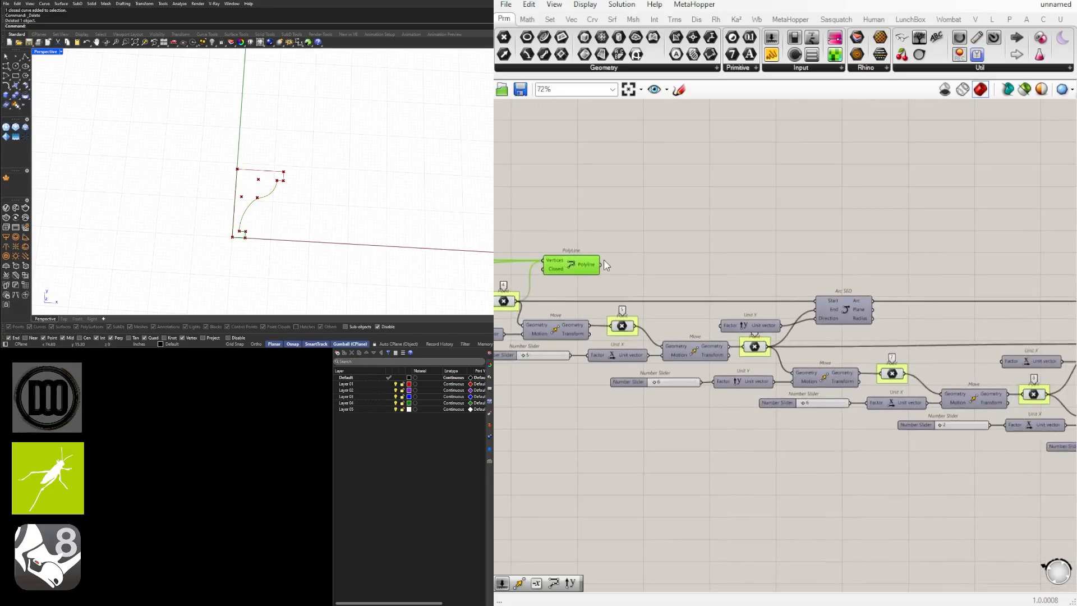
pyautogui.scroll(-7, 600, 273)
pyautogui.moveTo(598, 275); pyautogui.dragTo(1027, 302)
pyautogui.scroll(7, 832, 300)
# Step: Try adding the Fillet curve and point 11 to the Vertices input of the last PolyLine
pyautogui.moveTo(854, 211); pyautogui.dragTo(691, 237, button='right')
pyautogui.click(652, 242)
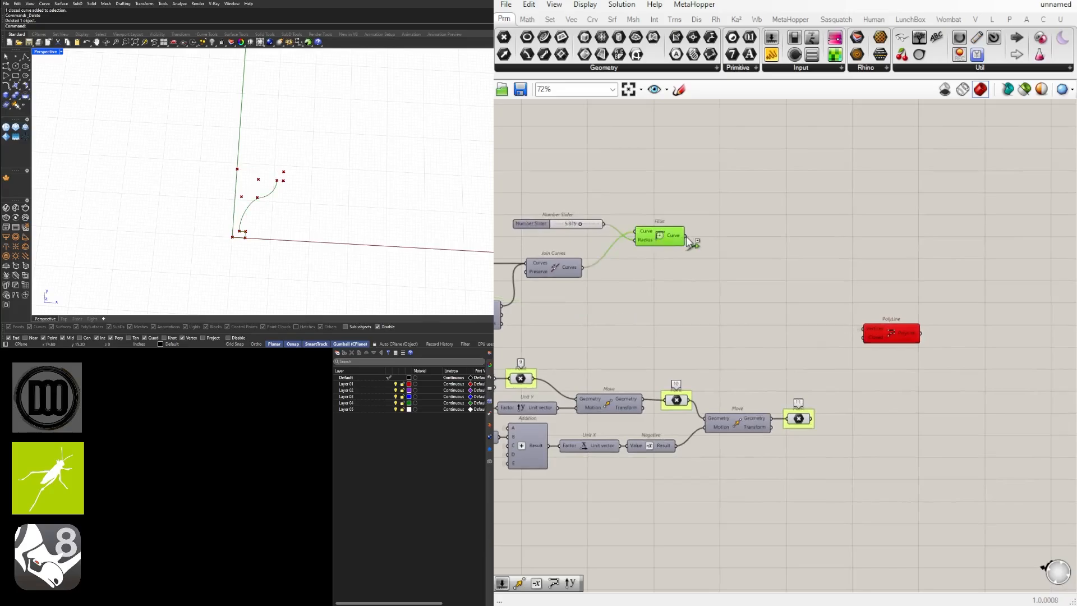
pyautogui.moveTo(686, 236); pyautogui.dragTo(898, 359)
pyautogui.scroll(3, 903, 357)
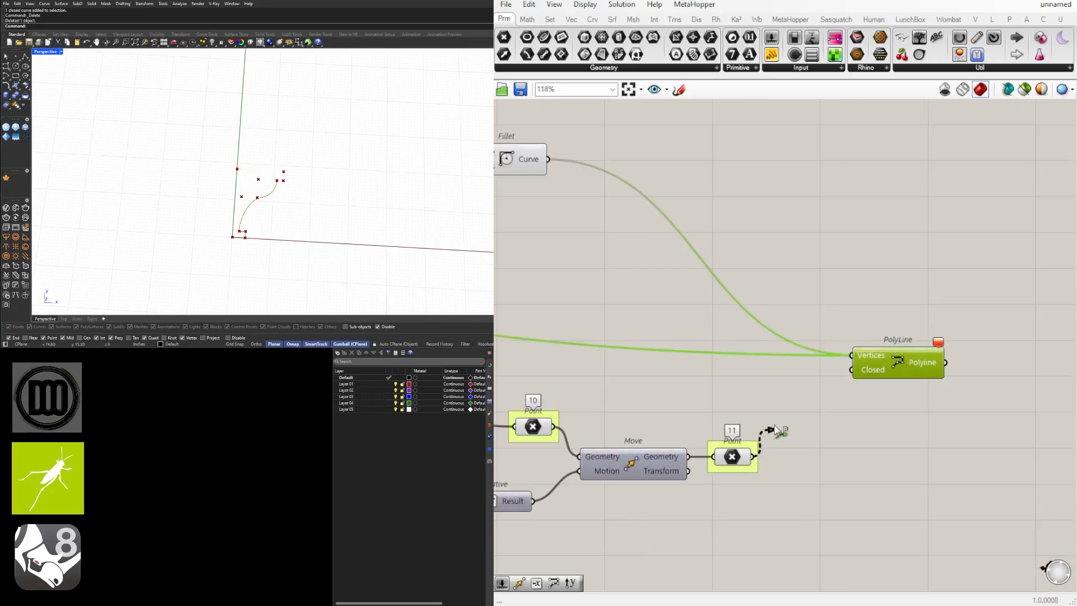
pyautogui.keyDown('shift'); pyautogui.moveTo(775, 430); pyautogui.dragTo(849, 357); pyautogui.keyUp('shift')
# Step: Try replacing the miswired last PolyLine component with a Join Curves component
pyautogui.moveTo(891, 355); pyautogui.dragTo(915, 381, button='right')
pyautogui.middleClick(915, 381)
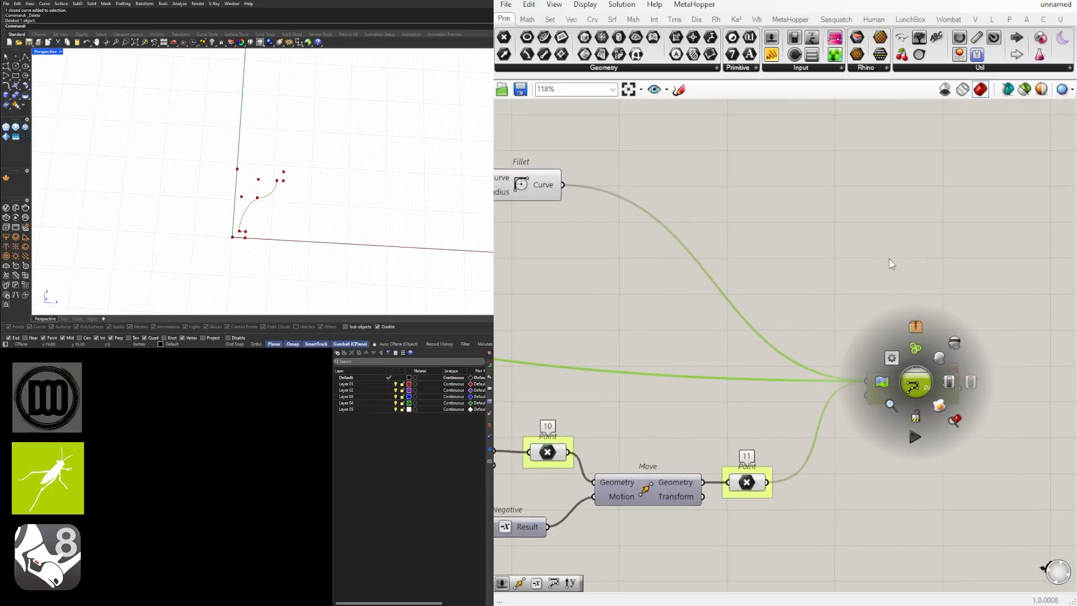
pyautogui.moveTo(908, 429); pyautogui.dragTo(875, 382)
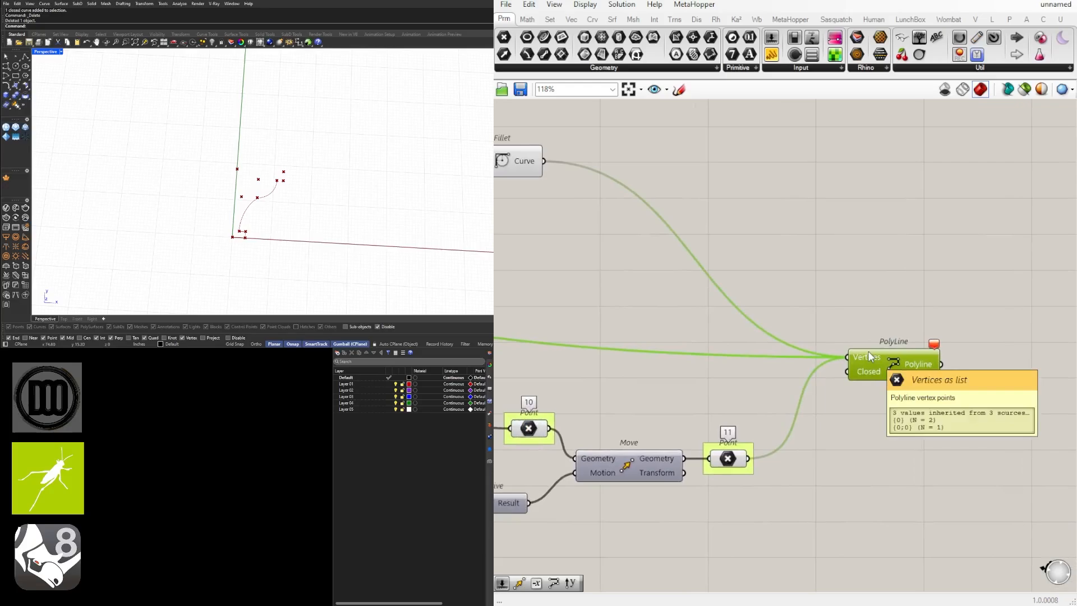
pyautogui.press('Delete')
pyautogui.doubleClick(865, 344)
pyautogui.write('join')
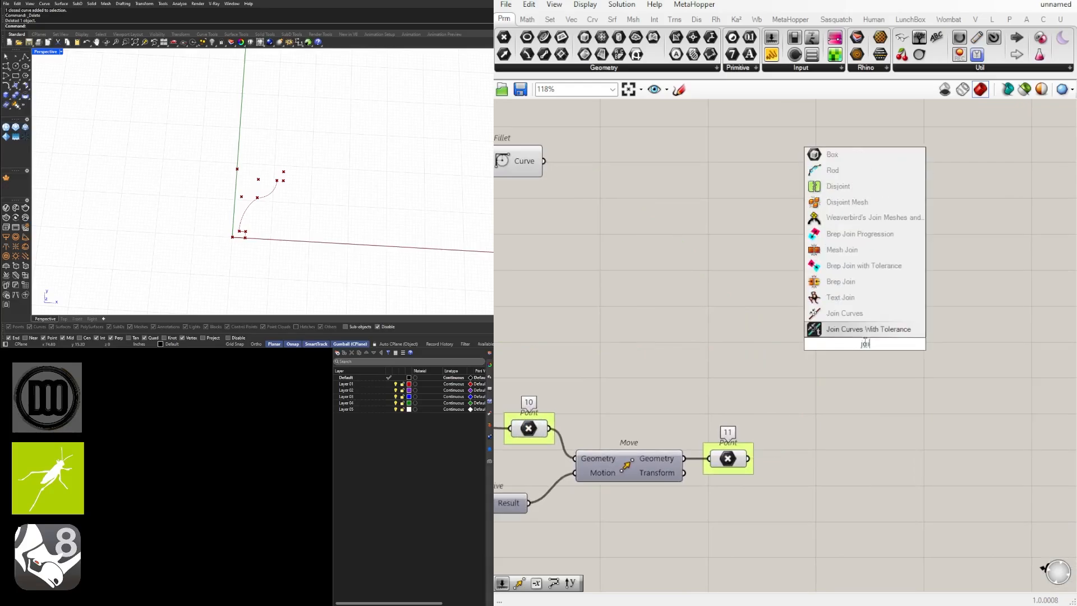
pyautogui.click(847, 315)
pyautogui.moveTo(805, 377); pyautogui.dragTo(889, 374, button='right')
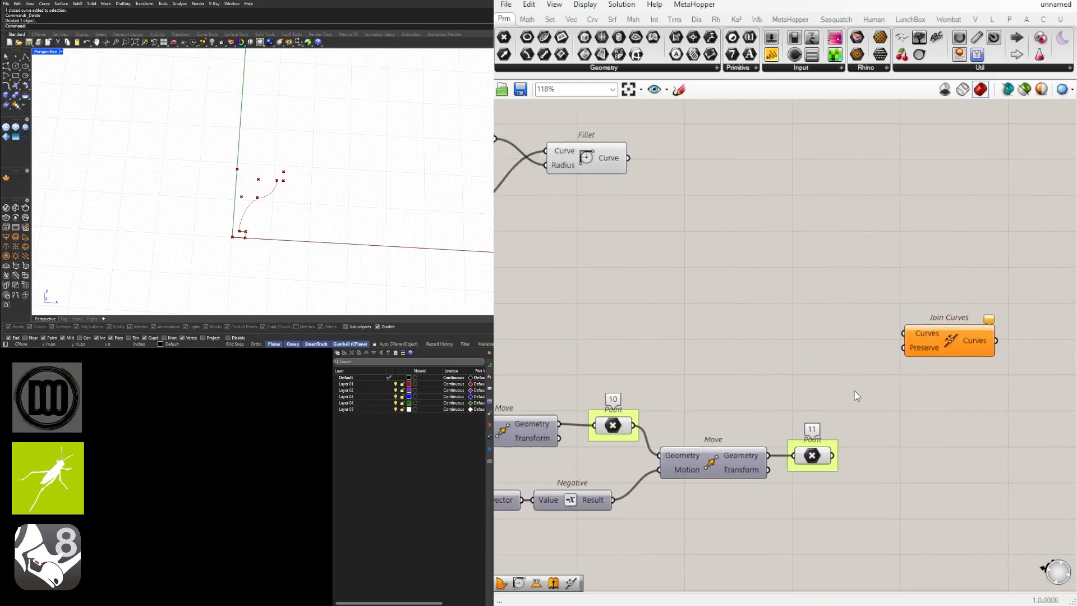
# Step: Undo the Join Curves replacement and the rewiring back to the last PolyLine's original point connections
pyautogui.hotkey('ctrl', 'z')
pyautogui.hotkey('ctrl', 'z')
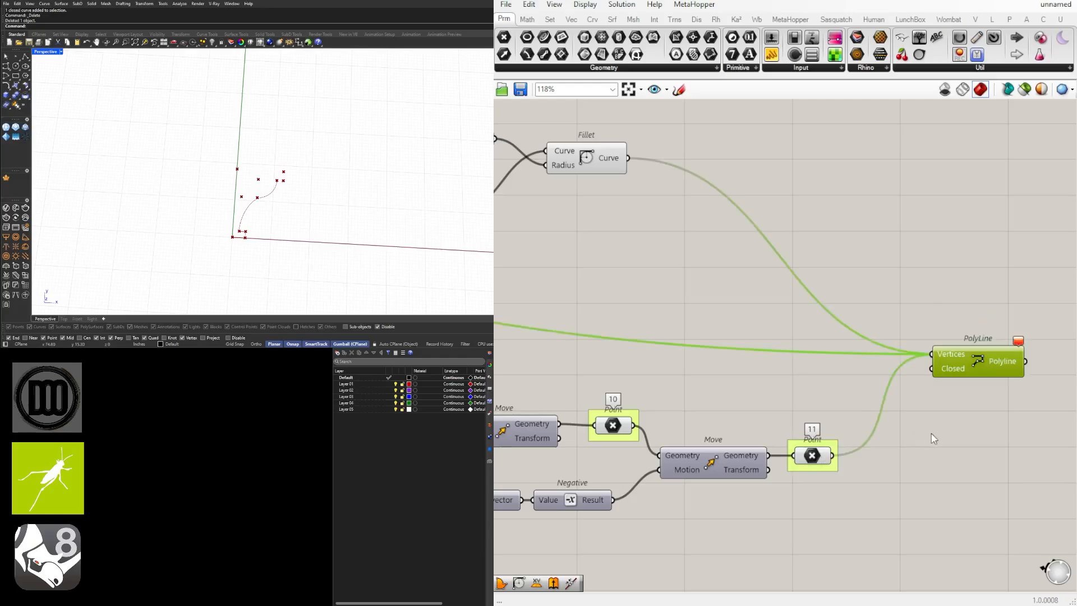
pyautogui.hotkey('ctrl', 'z')
pyautogui.hotkey('ctrl', 'z')
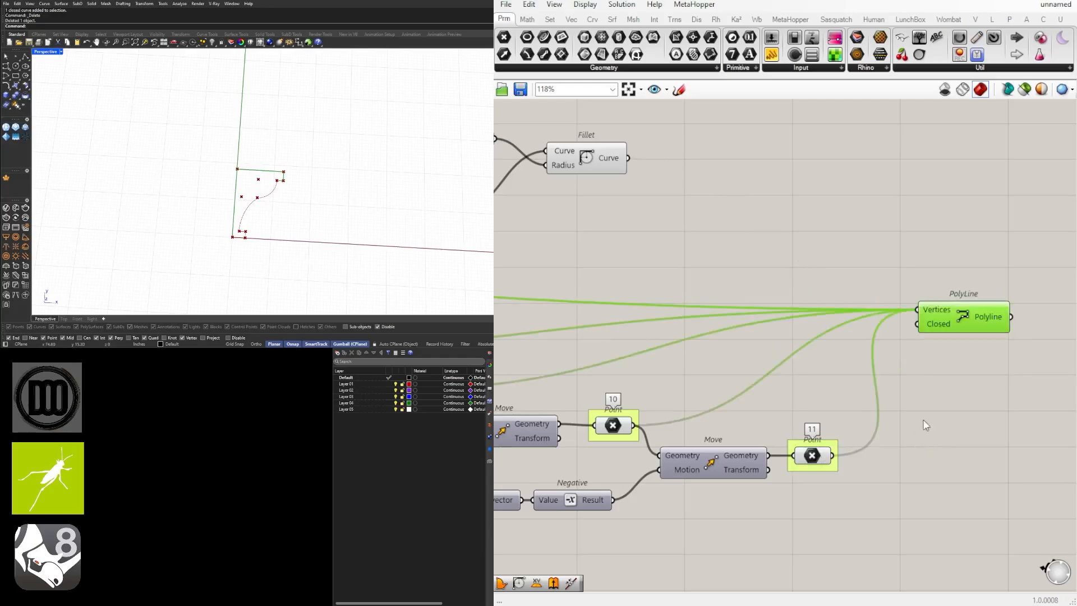
# Step: Lower the last PolyLine component beside point 11 and add a Join Curves component after it
pyautogui.moveTo(952, 320); pyautogui.dragTo(924, 419)
pyautogui.moveTo(989, 423); pyautogui.dragTo(805, 422, button='right')
pyautogui.click(881, 395)
pyautogui.doubleClick(883, 400)
pyautogui.write('join')
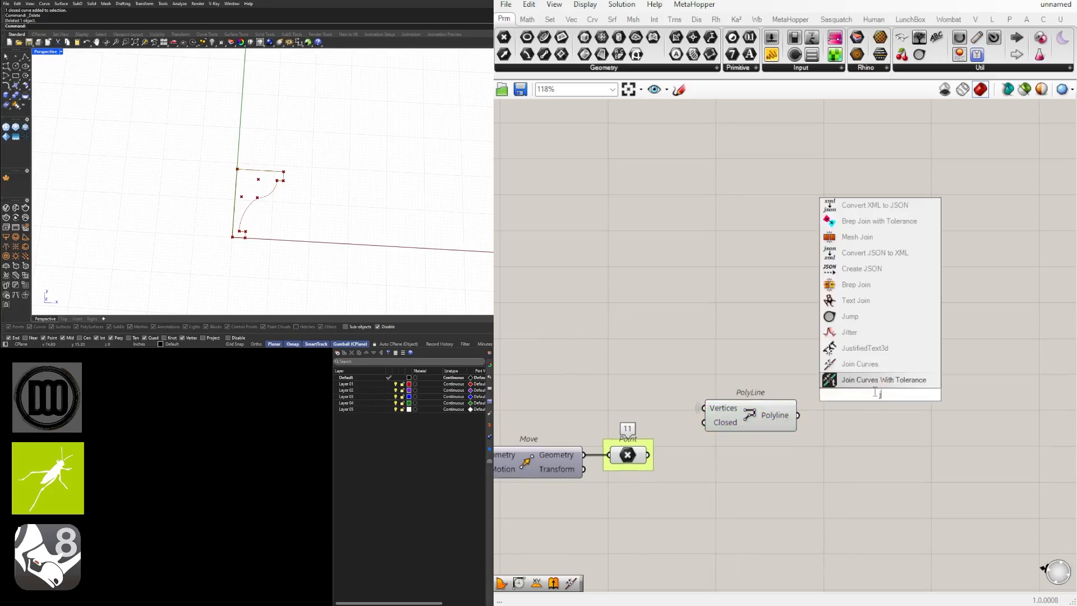
pyautogui.click(850, 366)
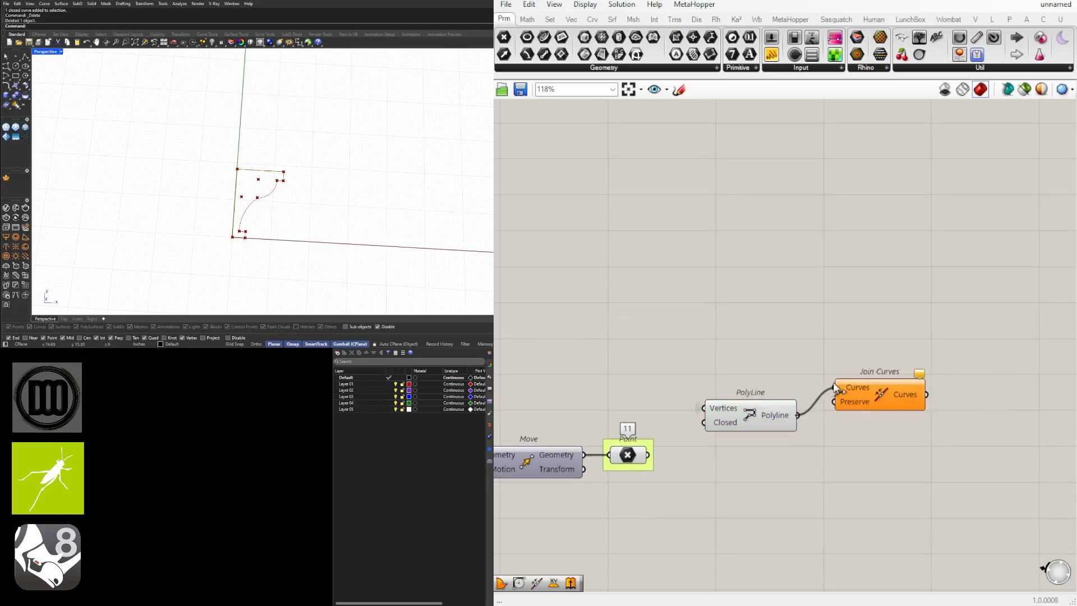
# Step: Wire the last PolyLine's output and the Fillet curve into the Curves input of the new Join Curves component
pyautogui.moveTo(837, 388); pyautogui.dragTo(875, 369)
pyautogui.click(749, 417)
pyautogui.scroll(-3, 662, 272)
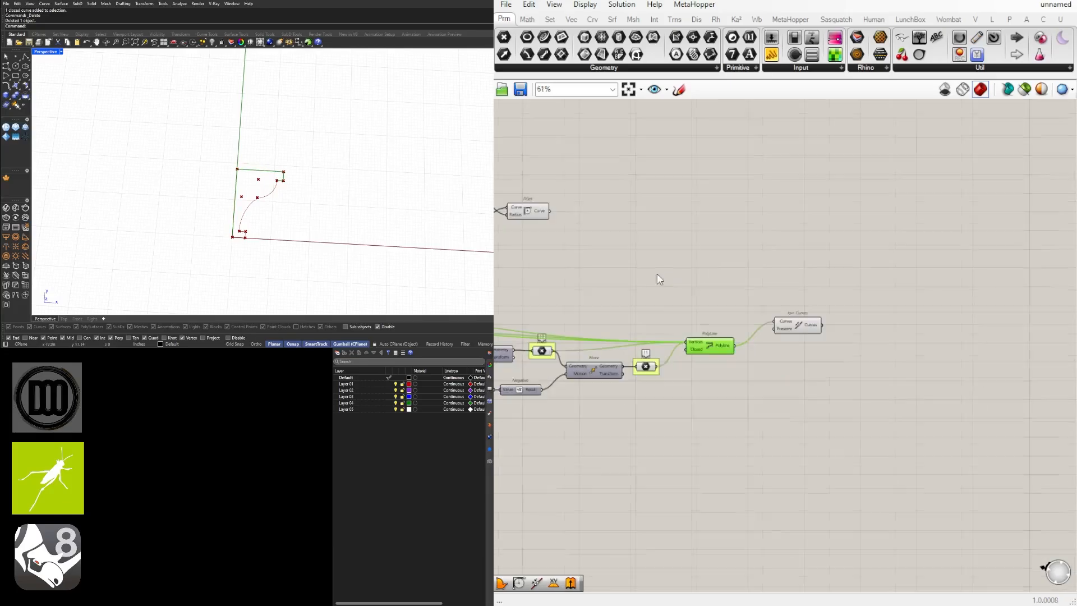
pyautogui.moveTo(660, 275); pyautogui.dragTo(857, 347, button='right')
pyautogui.scroll(2, 752, 301)
pyautogui.scroll(-2, 862, 313)
pyautogui.keyDown('shift'); pyautogui.moveTo(743, 269); pyautogui.dragTo(974, 373); pyautogui.keyUp('shift')
# Step: Add the first PolyLine's output to the same Join Curves input, keeping the existing wires
pyautogui.scroll(-2, 862, 312)
pyautogui.scroll(1, 961, 350)
pyautogui.scroll(-4, 865, 359)
pyautogui.scroll(4, 682, 351)
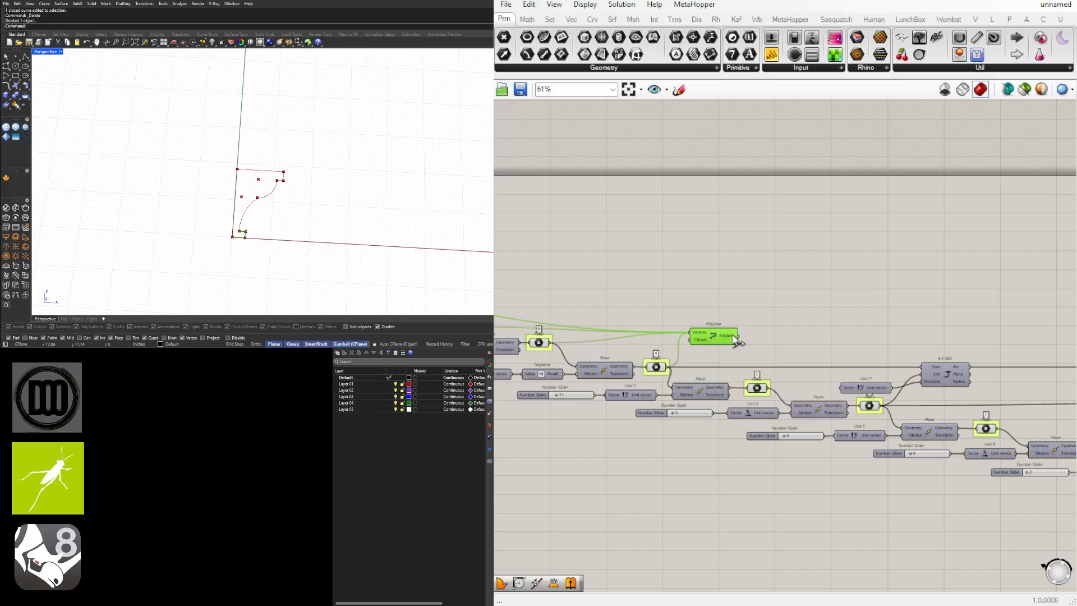
pyautogui.scroll(-4, 734, 339)
pyautogui.keyDown('shift'); pyautogui.moveTo(734, 339); pyautogui.dragTo(868, 441); pyautogui.keyUp('shift')
pyautogui.scroll(5, 897, 370)
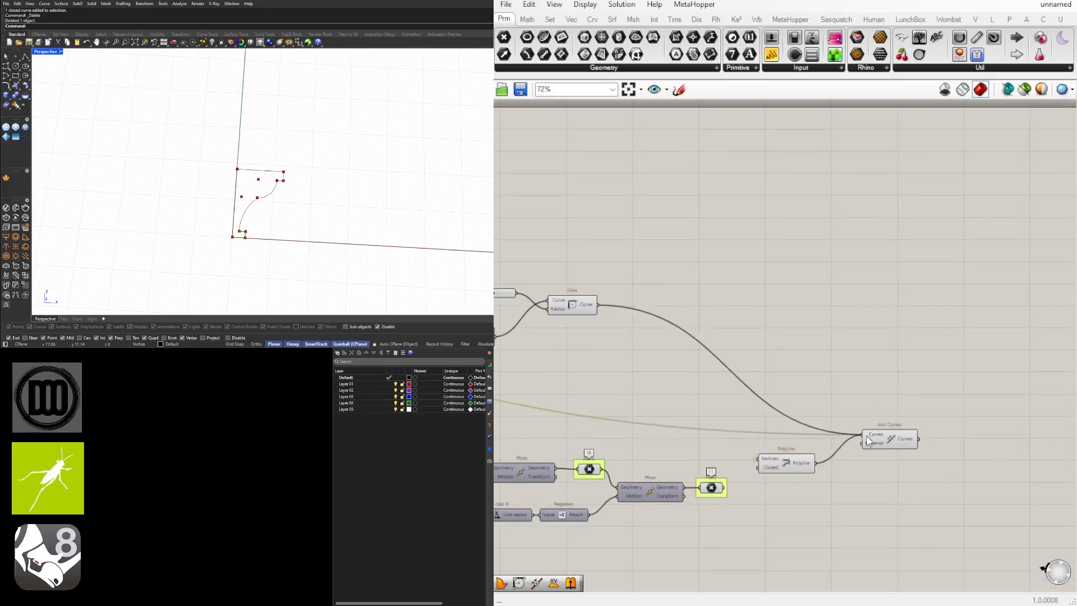
# Step: Set the wire display of the Join Curves component's Curves input to Hidden and shift the component slightly
pyautogui.rightClick(876, 427)
pyautogui.rightClick(863, 434)
pyautogui.rightClick(865, 435)
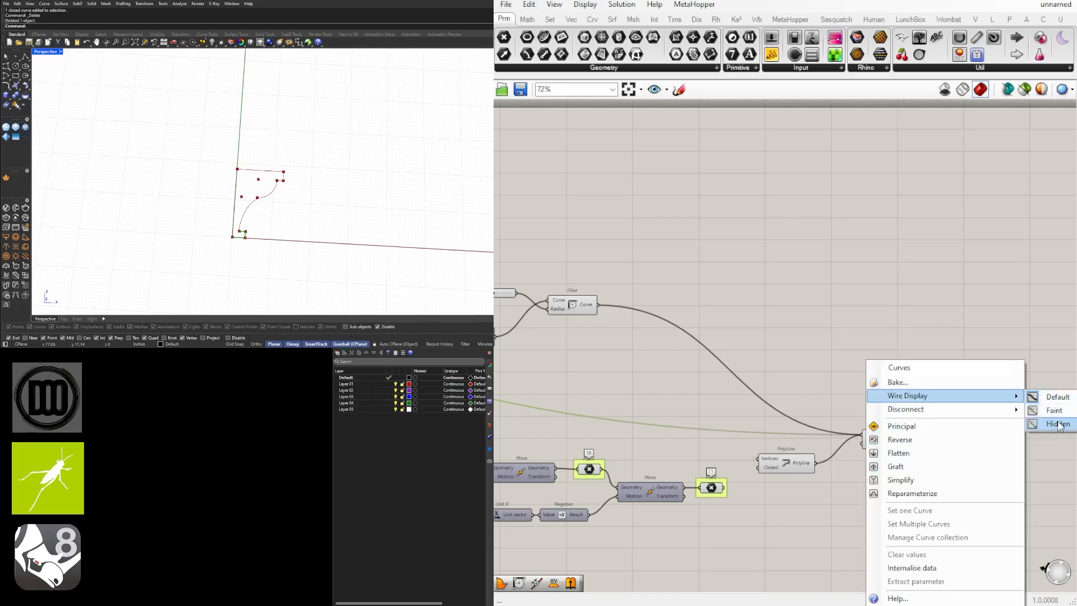
pyautogui.click(1057, 424)
pyautogui.moveTo(904, 444); pyautogui.dragTo(891, 442)
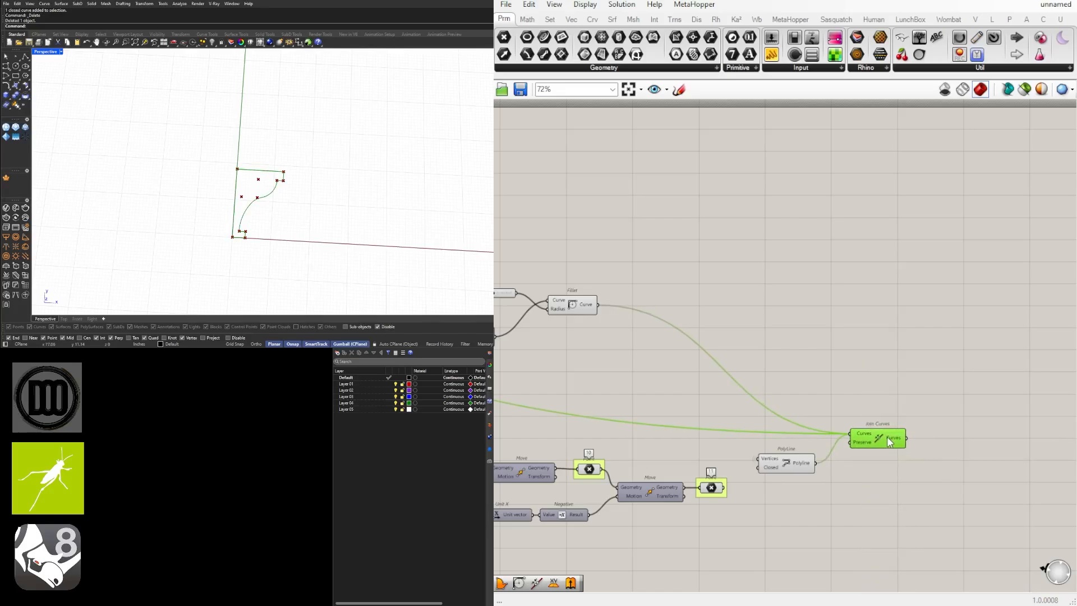
# Step: Check the Join Curves output and flatten the component's Curves input
pyautogui.moveTo(900, 441)
pyautogui.rightClick(862, 431)
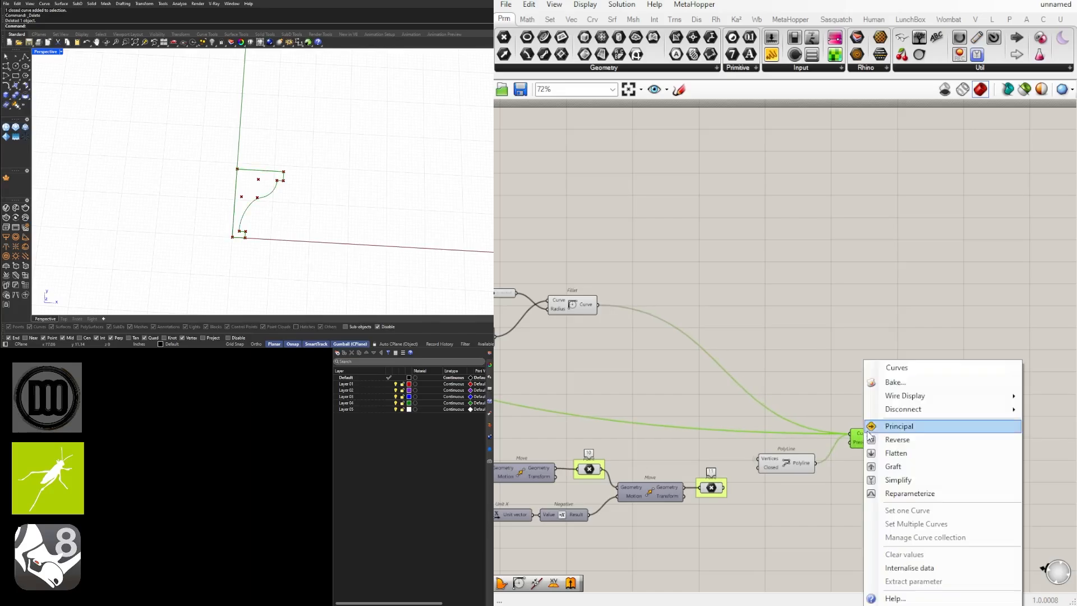
pyautogui.click(829, 357)
pyautogui.scroll(4, 856, 429)
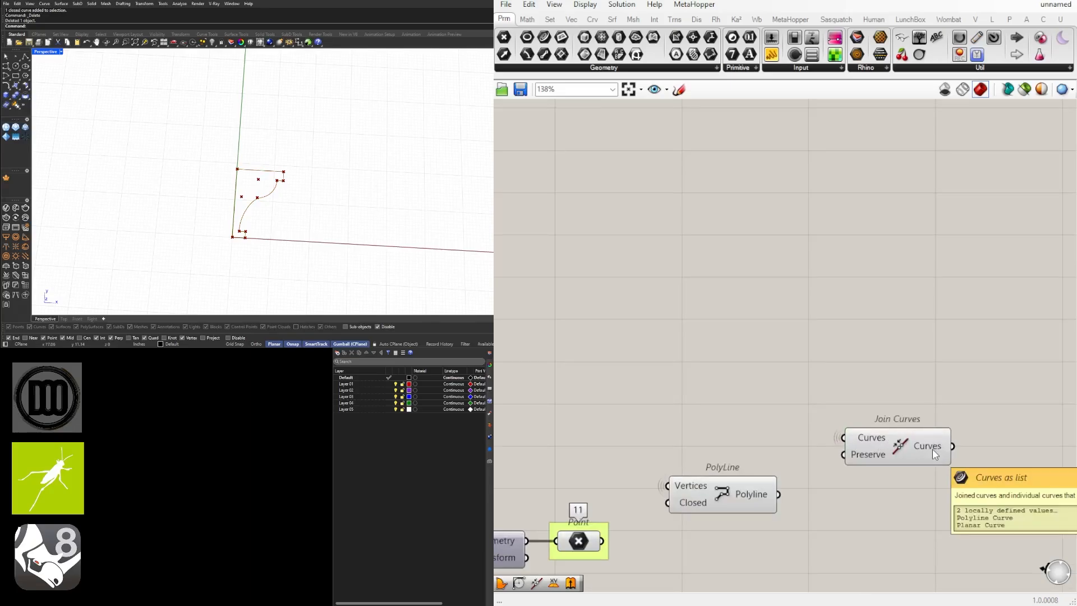
pyautogui.moveTo(933, 449)
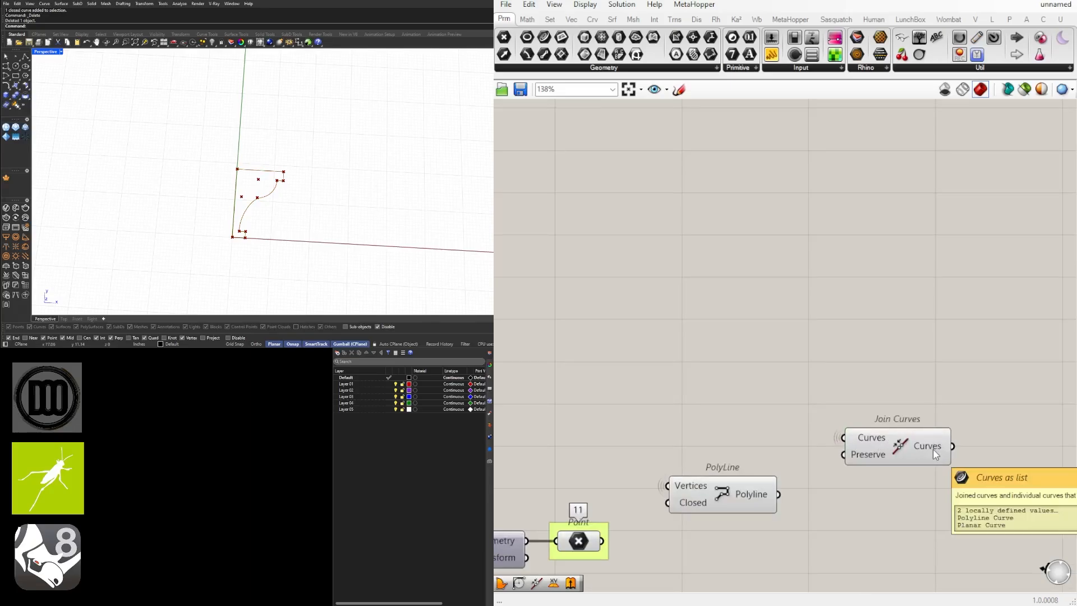
pyautogui.rightClick(867, 439)
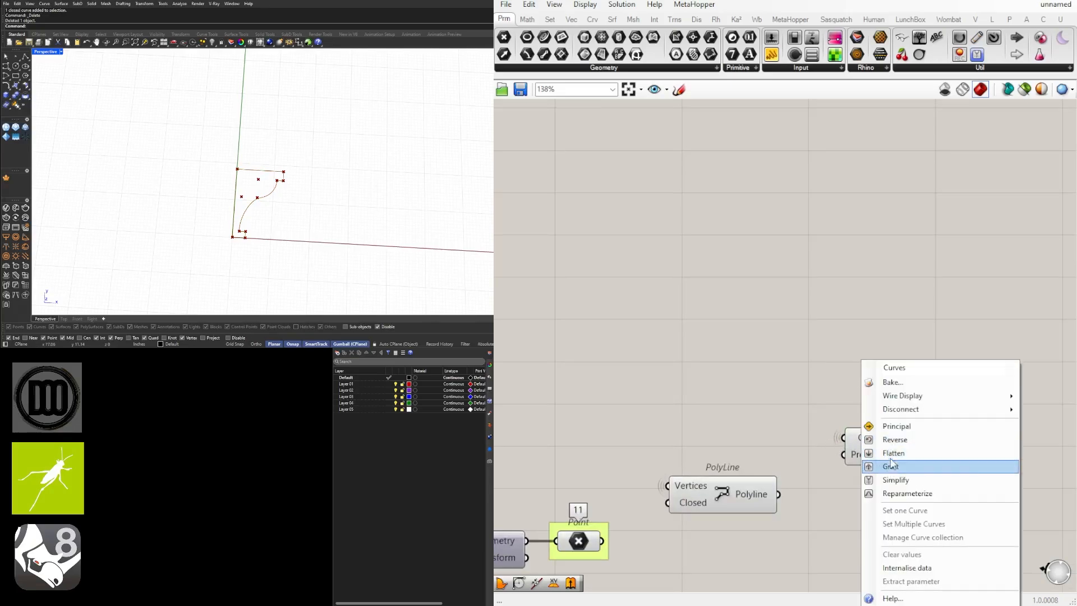
pyautogui.click(891, 454)
pyautogui.click(930, 449)
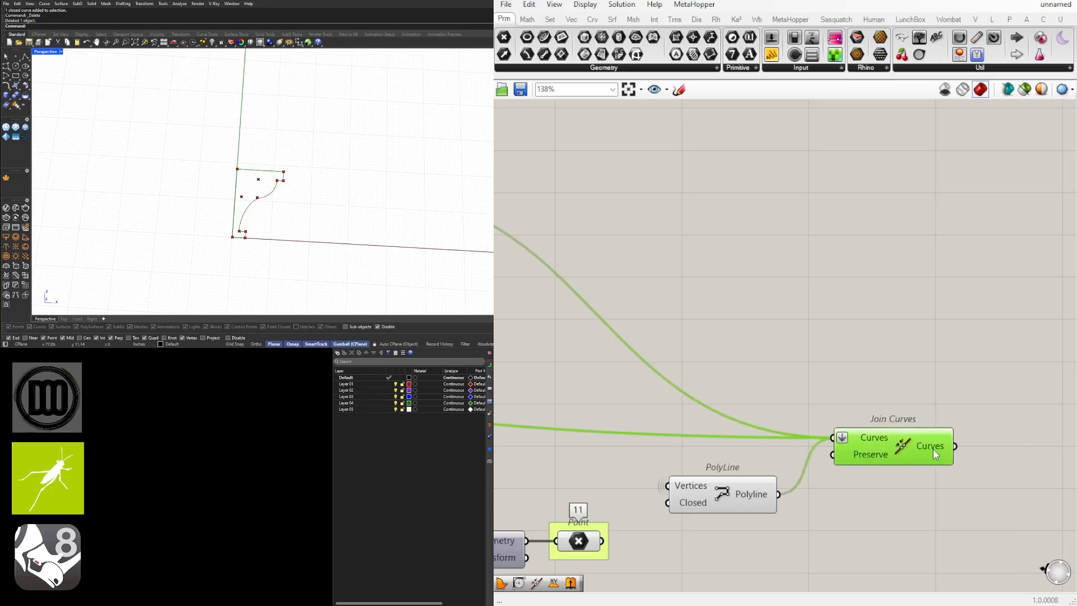
# Step: Move Join Curves farther from the last PolyLine and attach a Panel to that PolyLine's output
pyautogui.scroll(-3, 886, 437)
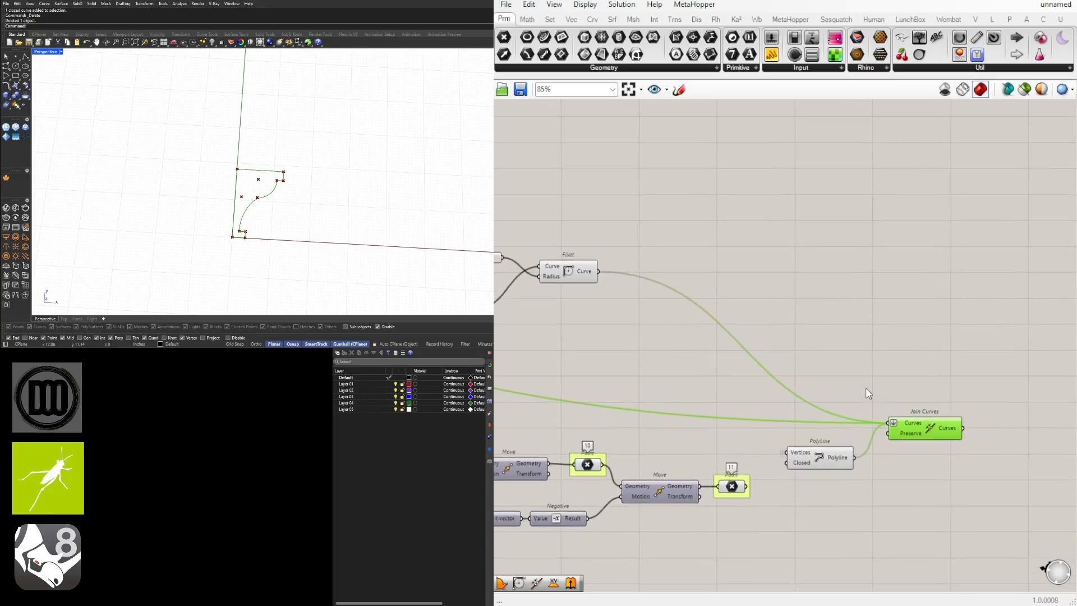
pyautogui.moveTo(913, 436); pyautogui.dragTo(986, 427)
pyautogui.click(957, 461)
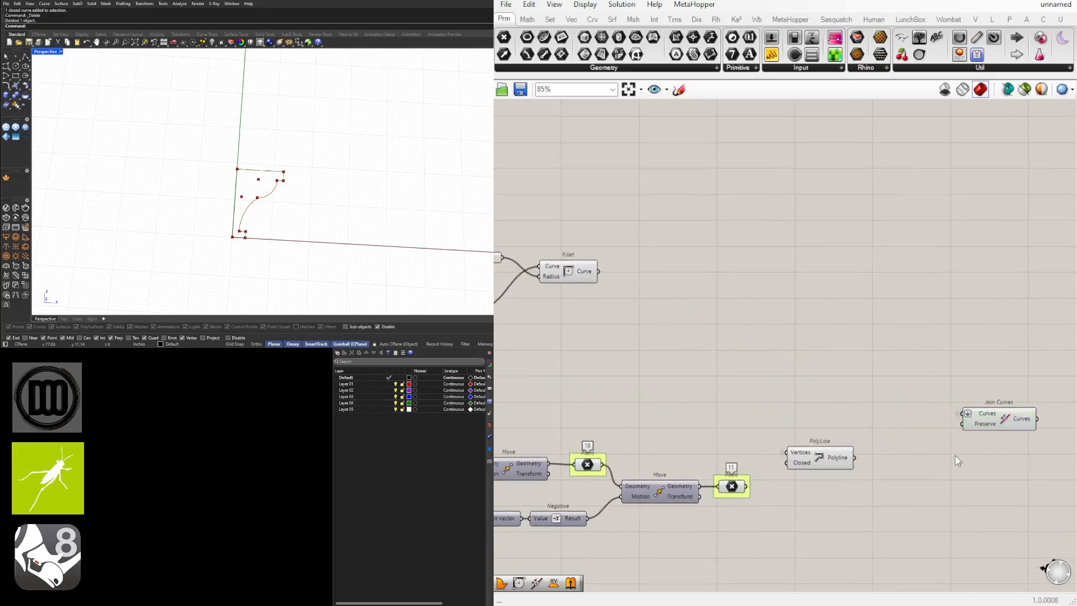
pyautogui.doubleClick(902, 474)
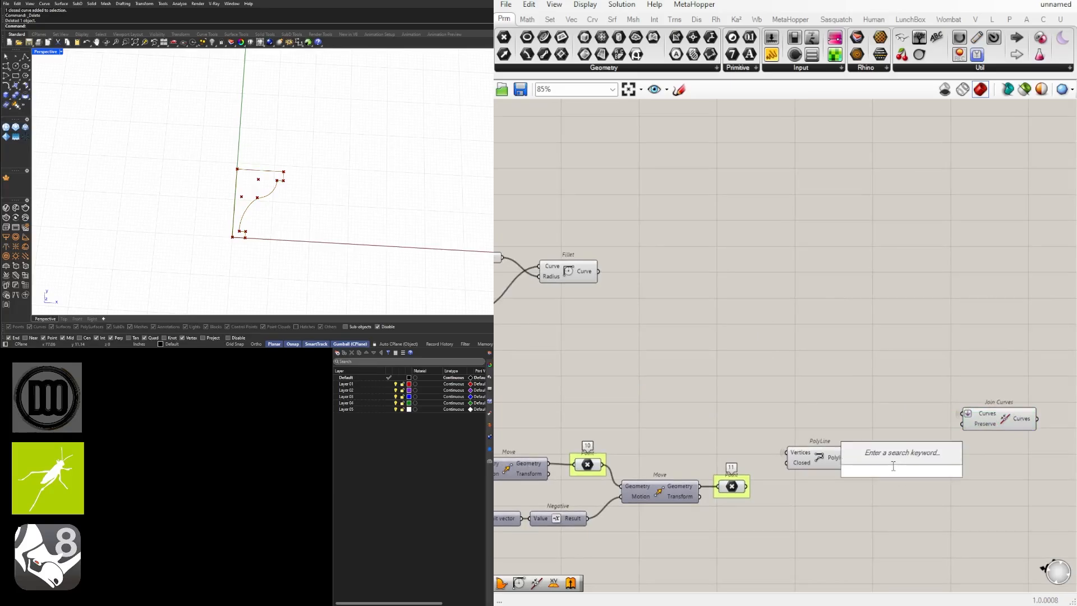
pyautogui.write('panel')
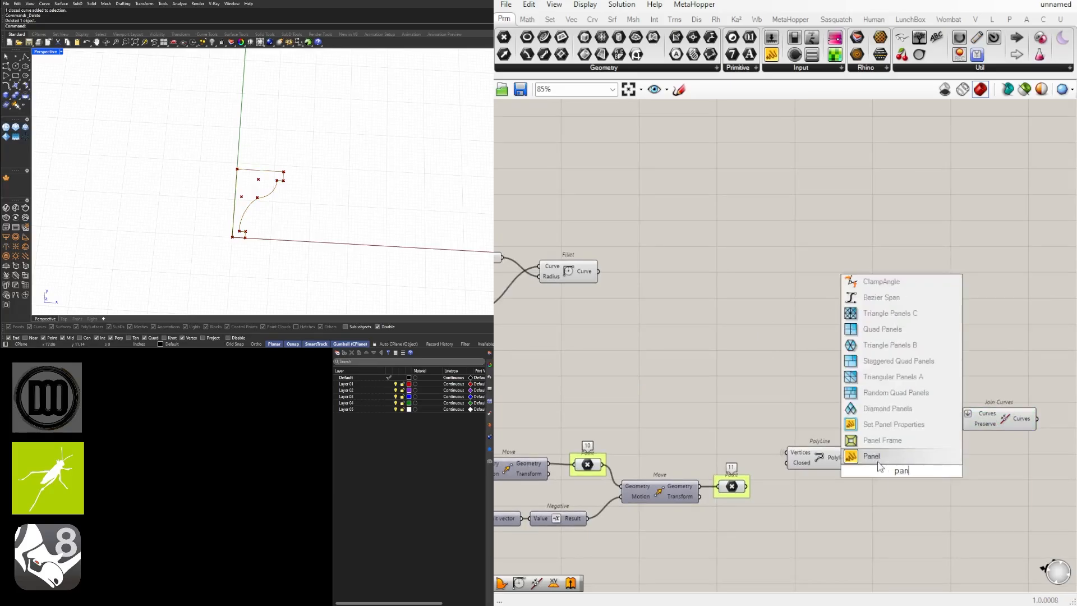
pyautogui.press('Return')
pyautogui.moveTo(861, 465); pyautogui.dragTo(861, 470)
# Step: Duplicate the Panel, wire the copy to the Fillet component's Curve output, and examine its data path
pyautogui.moveTo(891, 476); pyautogui.dragTo(627, 280)
pyautogui.moveTo(646, 286); pyautogui.dragTo(661, 276)
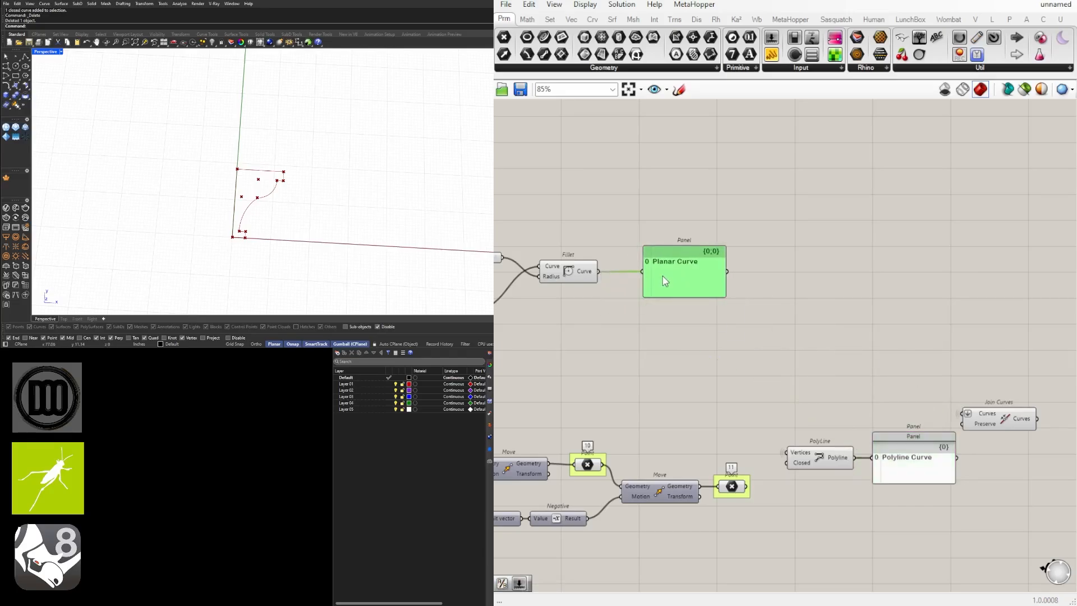
pyautogui.scroll(-5, 755, 316)
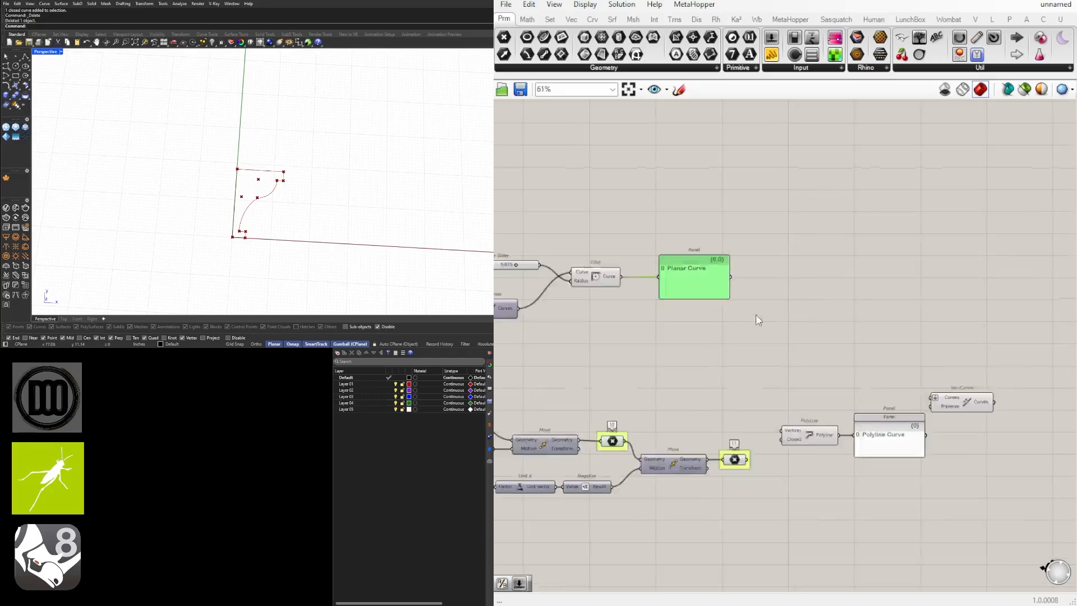
pyautogui.moveTo(755, 316); pyautogui.dragTo(964, 303, button='right')
pyautogui.scroll(6, 956, 287)
pyautogui.scroll(3, 956, 285)
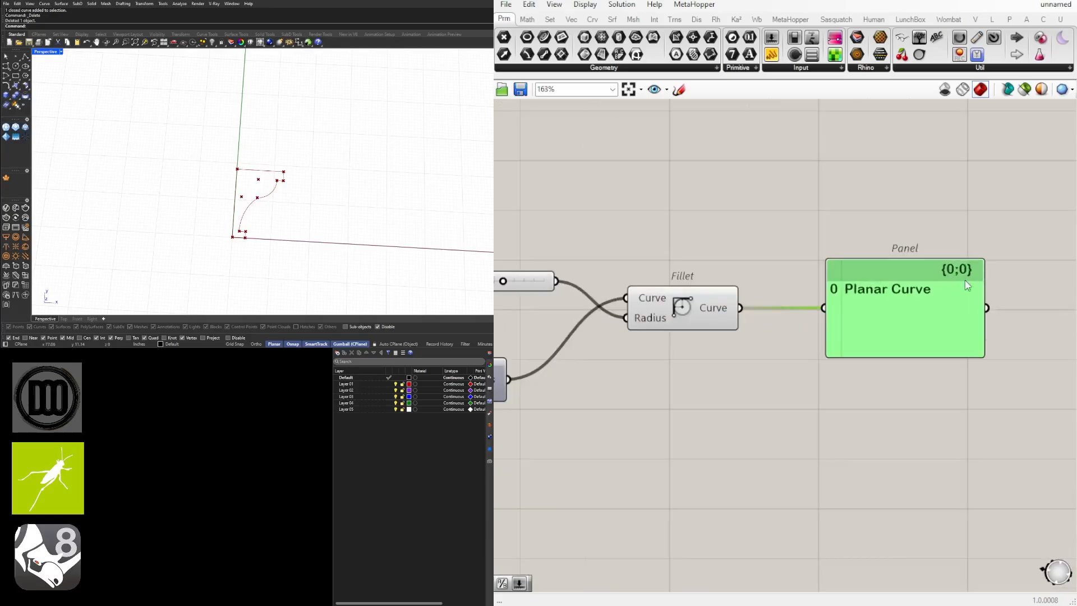
# Step: Move the copied Panel near the first PolyLine and rewire it to show that component's output
pyautogui.scroll(-5, 953, 291)
pyautogui.moveTo(918, 330); pyautogui.dragTo(1053, 324, button='right')
pyautogui.moveTo(1053, 303); pyautogui.dragTo(536, 300)
pyautogui.moveTo(621, 293); pyautogui.dragTo(1052, 282, button='right')
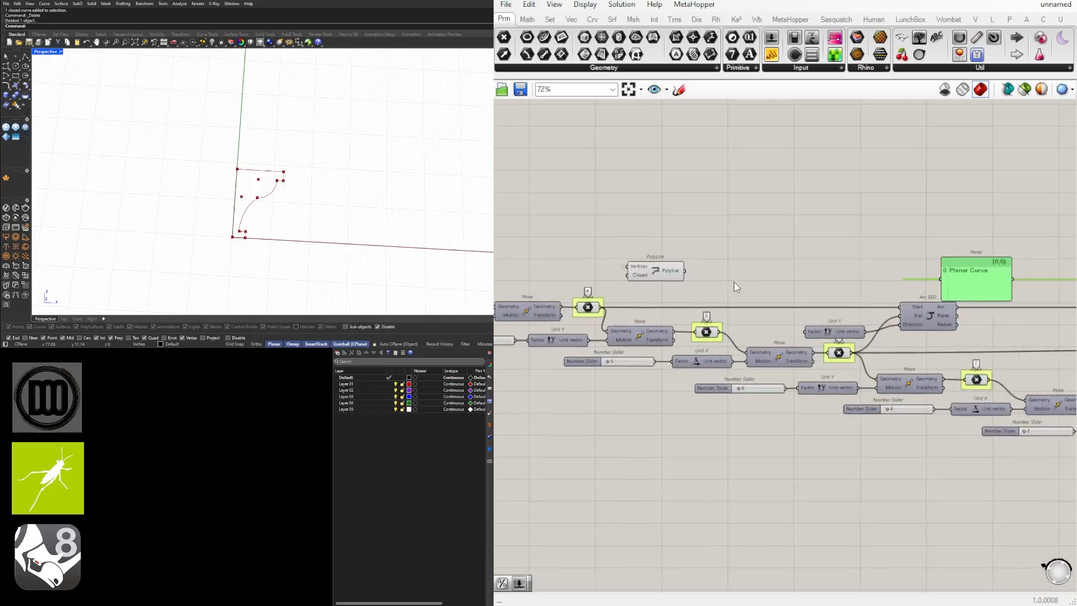
pyautogui.moveTo(686, 272); pyautogui.dragTo(941, 278)
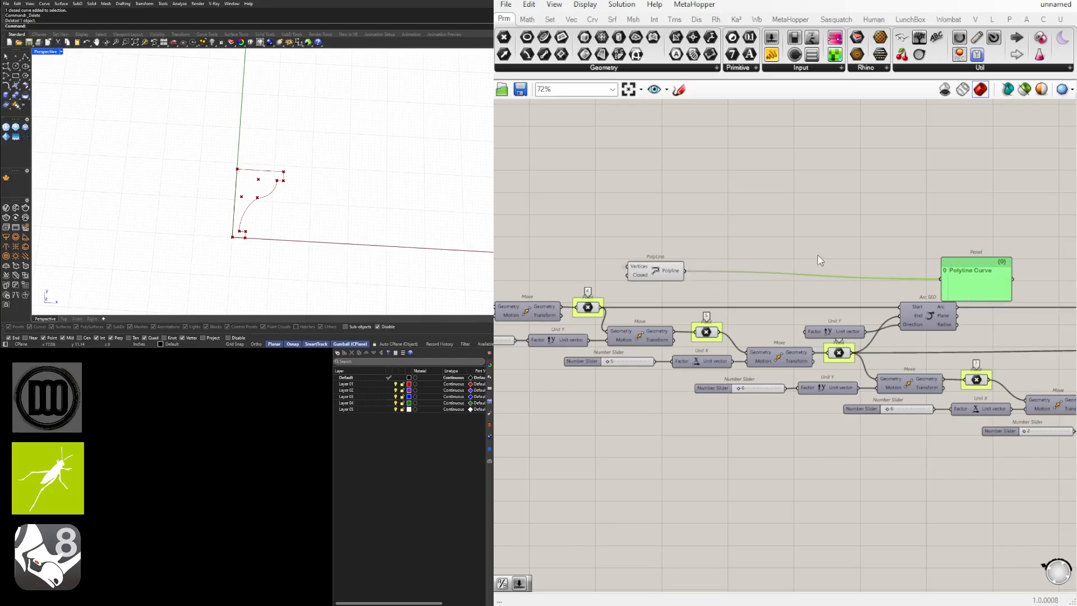
# Step: Delete the Panel attached to the first PolyLine's output
pyautogui.moveTo(929, 264); pyautogui.dragTo(696, 252, button='right')
pyautogui.press('Delete')
pyautogui.scroll(-4, 762, 280)
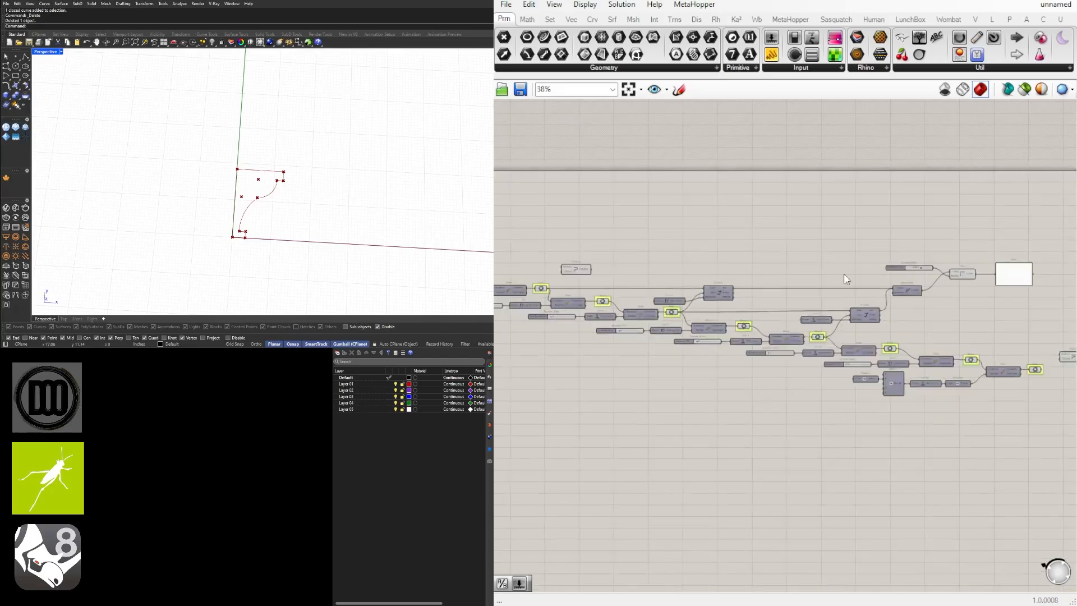
# Step: Compare the data paths in the Panels on the Fillet output and the last PolyLine's output
pyautogui.scroll(3, 846, 278)
pyautogui.moveTo(1068, 303); pyautogui.dragTo(887, 353, button='right')
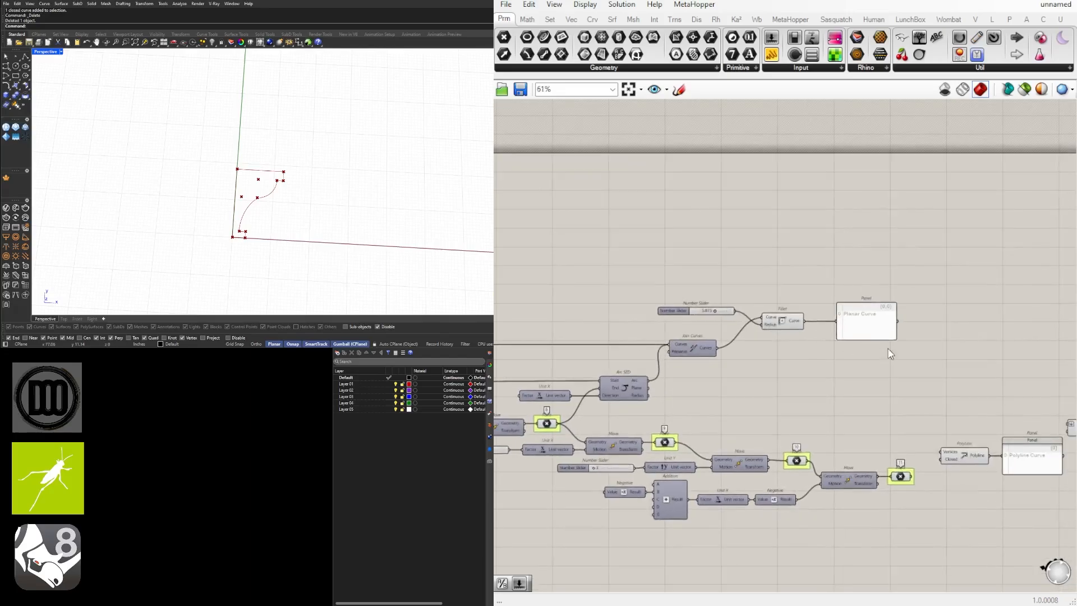
pyautogui.scroll(2, 872, 320)
pyautogui.click(871, 325)
pyautogui.moveTo(962, 398); pyautogui.dragTo(755, 369, button='right')
pyautogui.moveTo(809, 473); pyautogui.dragTo(978, 441, button='right')
pyautogui.scroll(-2, 895, 362)
pyautogui.moveTo(894, 364); pyautogui.dragTo(1068, 412, button='right')
pyautogui.click(960, 456)
pyautogui.press('Delete')
pyautogui.moveTo(502, 383); pyautogui.dragTo(657, 375, button='right')
pyautogui.click(555, 323)
pyautogui.press('Delete')
pyautogui.moveTo(579, 324); pyautogui.dragTo(846, 317, button='right')
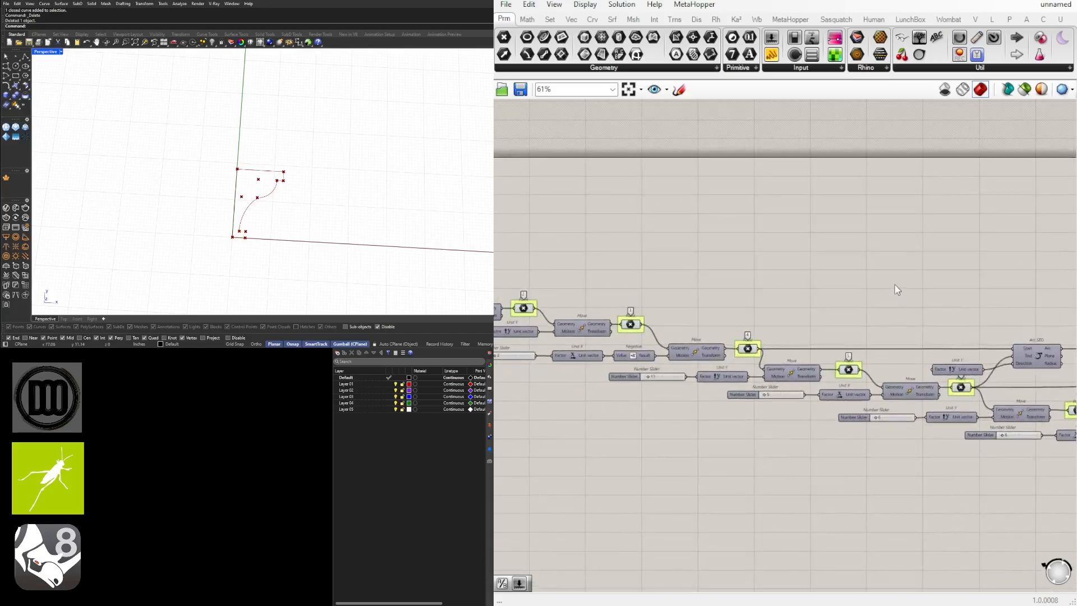
pyautogui.scroll(-2, 818, 359)
pyautogui.scroll(3, 815, 362)
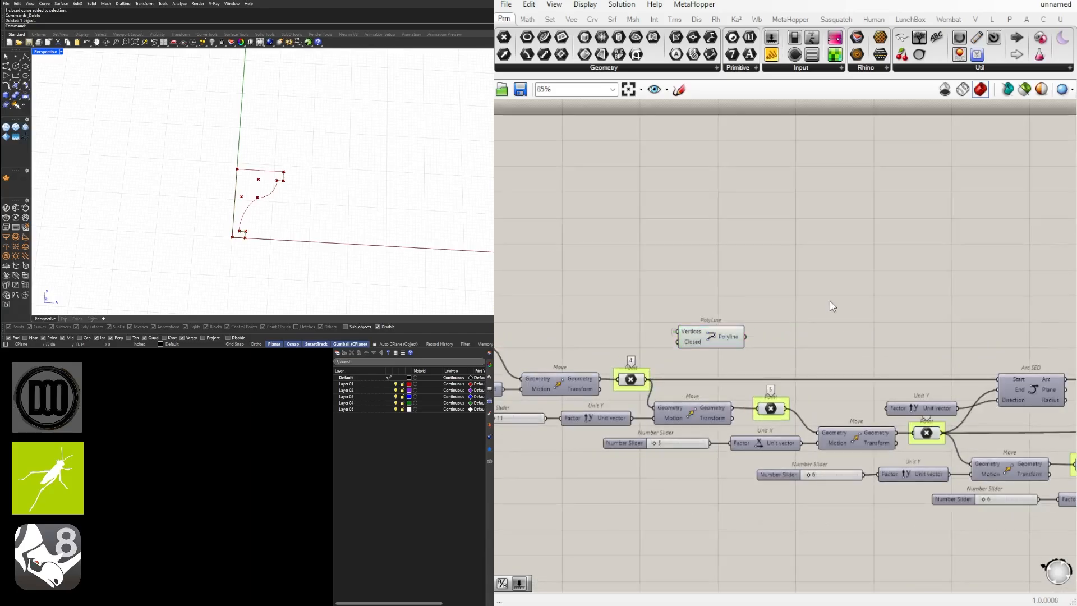
# Step: Add a Graft Tree component beside the first PolyLine and feed it with that component's output
pyautogui.doubleClick(831, 301)
pyautogui.write('f')
pyautogui.press('BackSpace')
pyautogui.write('graft')
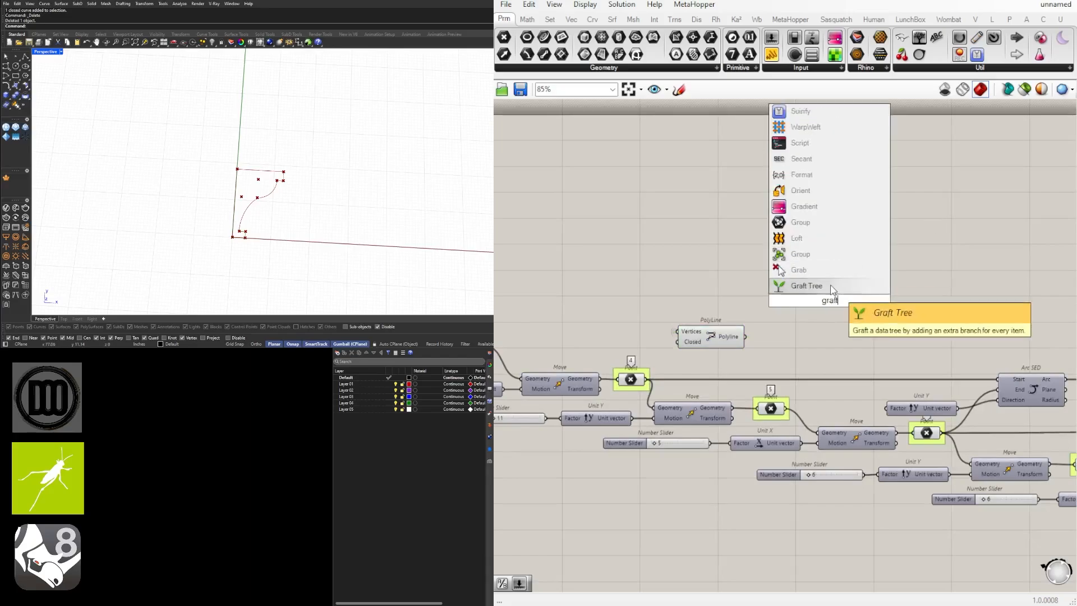
pyautogui.press('Return')
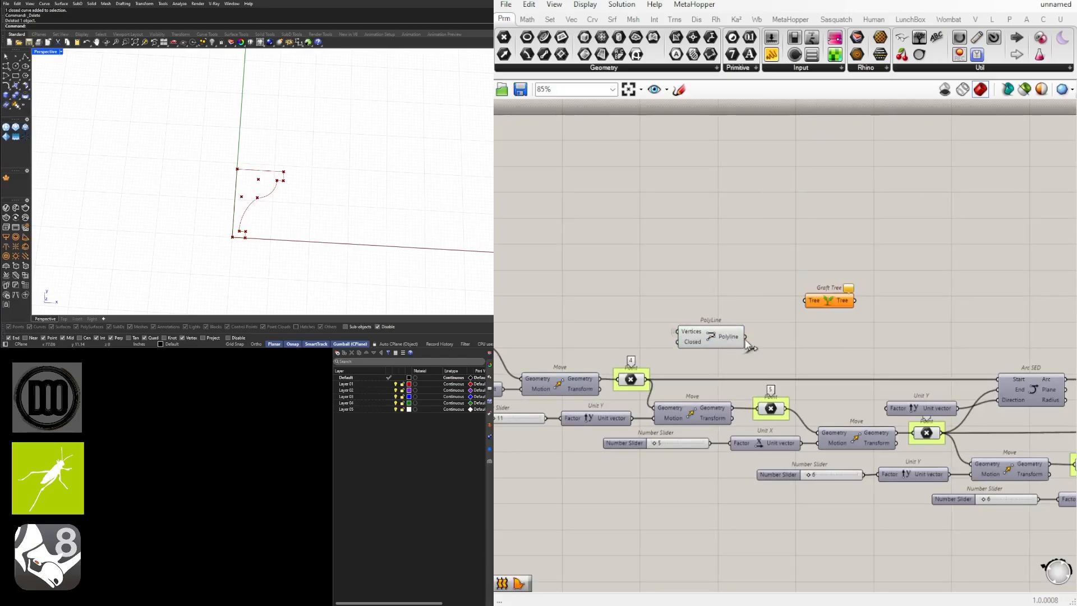
pyautogui.moveTo(748, 346); pyautogui.dragTo(796, 339)
# Step: Add a Panel after the Graft Tree and wire the grafted output into it to check the data path
pyautogui.doubleClick(867, 331)
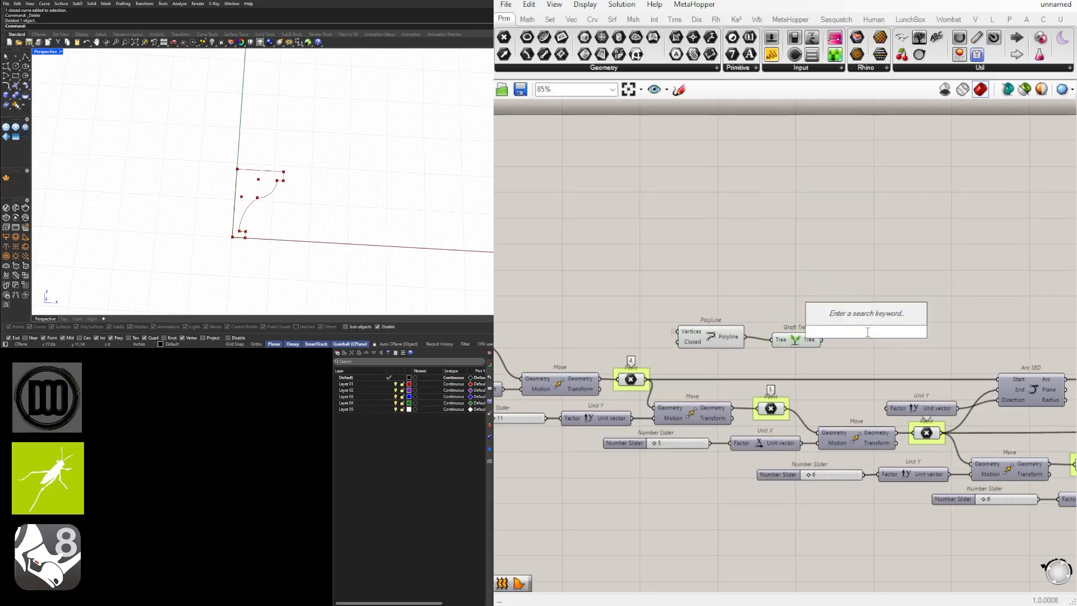
pyautogui.write('pan')
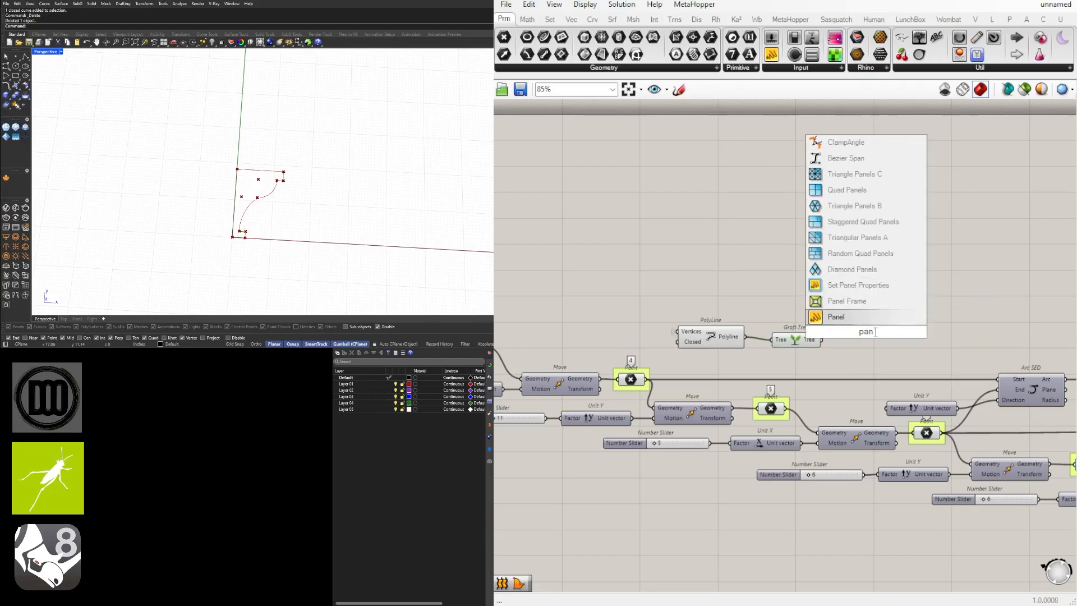
pyautogui.click(983, 337)
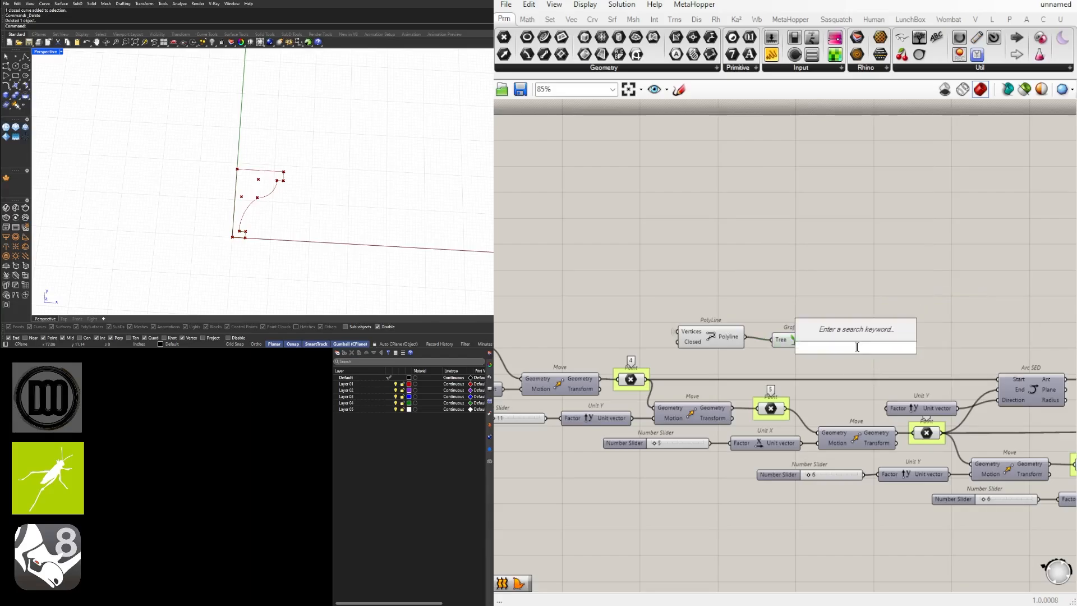
pyautogui.write('panel')
pyautogui.press('Return')
pyautogui.scroll(2, 826, 334)
pyautogui.moveTo(860, 351); pyautogui.dragTo(792, 341)
pyautogui.click(827, 345)
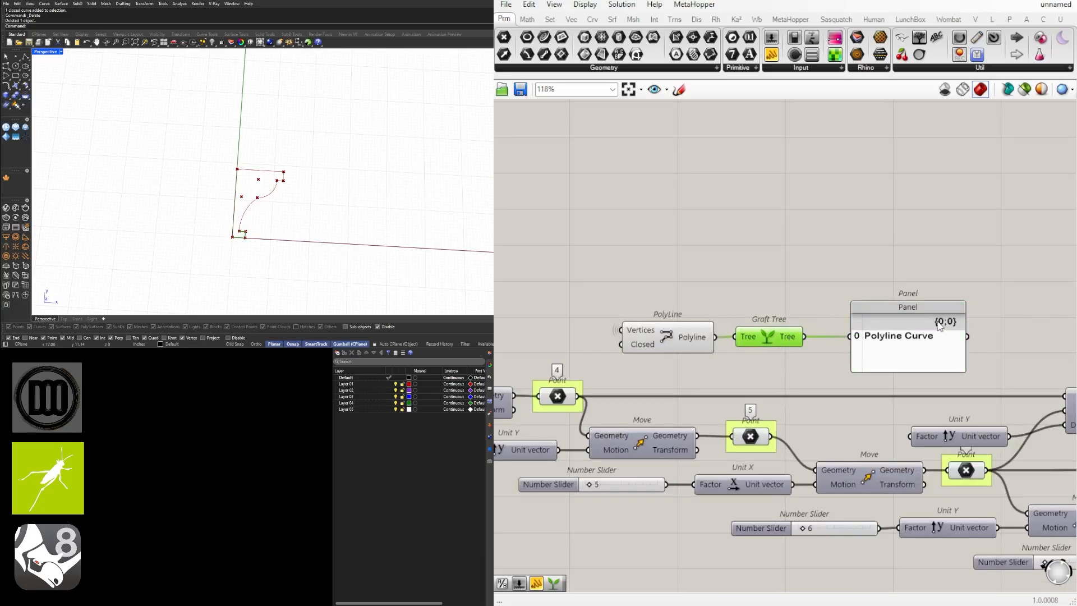
# Step: Duplicate the Graft Tree component and place the copy near the last PolyLine
pyautogui.scroll(-3, 941, 334)
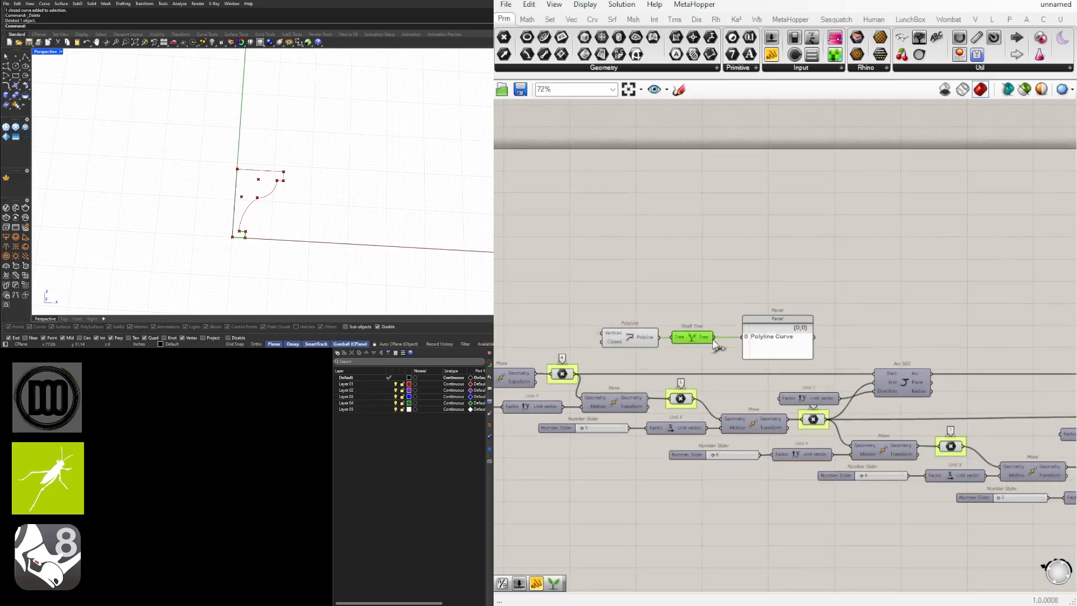
pyautogui.scroll(-8, 698, 348)
pyautogui.scroll(6, 736, 362)
pyautogui.moveTo(699, 332); pyautogui.dragTo(1046, 385)
pyautogui.scroll(-2, 608, 330)
pyautogui.moveTo(1046, 386); pyautogui.dragTo(928, 404, button='right')
pyautogui.scroll(4, 991, 437)
pyautogui.moveTo(991, 438); pyautogui.dragTo(735, 443, button='right')
pyautogui.moveTo(707, 382); pyautogui.dragTo(811, 459)
pyautogui.click(858, 472)
# Step: Wire the last PolyLine through the copied Graft Tree into its Panel and arrange the components in a row
pyautogui.moveTo(986, 469); pyautogui.dragTo(888, 462, button='right')
pyautogui.moveTo(908, 418); pyautogui.dragTo(968, 347)
pyautogui.click(918, 458)
pyautogui.moveTo(937, 459); pyautogui.dragTo(743, 393)
pyautogui.moveTo(741, 404); pyautogui.dragTo(783, 443)
pyautogui.click(781, 460)
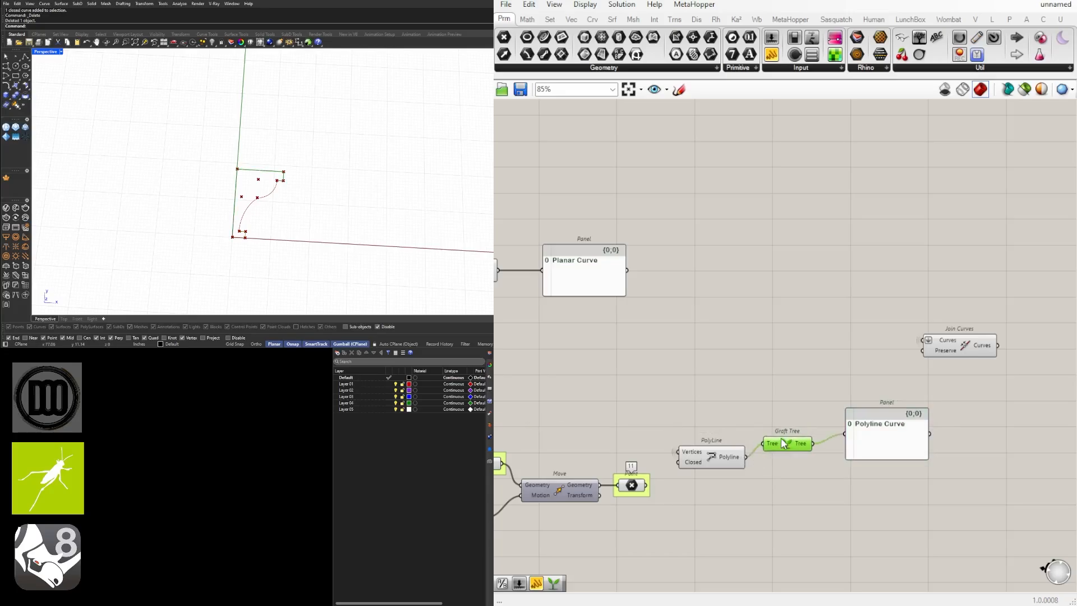
pyautogui.moveTo(880, 450); pyautogui.dragTo(879, 461)
# Step: Delete the Panels attached to both Graft Tree components and to the Fillet output
pyautogui.moveTo(931, 503); pyautogui.dragTo(870, 436)
pyautogui.moveTo(863, 431); pyautogui.dragTo(921, 431, button='right')
pyautogui.press('Delete')
pyautogui.moveTo(735, 422); pyautogui.dragTo(973, 420, button='right')
pyautogui.moveTo(949, 342); pyautogui.dragTo(869, 267)
pyautogui.press('Delete')
pyautogui.scroll(-3, 837, 275)
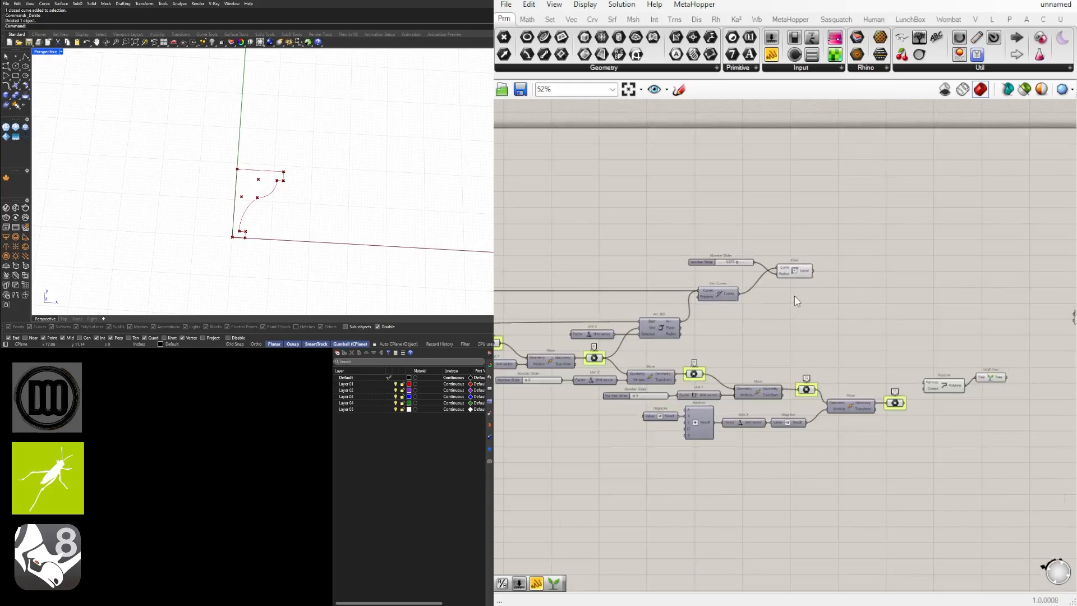
pyautogui.moveTo(684, 300); pyautogui.dragTo(999, 354, button='right')
pyautogui.scroll(3, 751, 313)
pyautogui.moveTo(735, 299); pyautogui.dragTo(631, 331)
pyautogui.press('Delete')
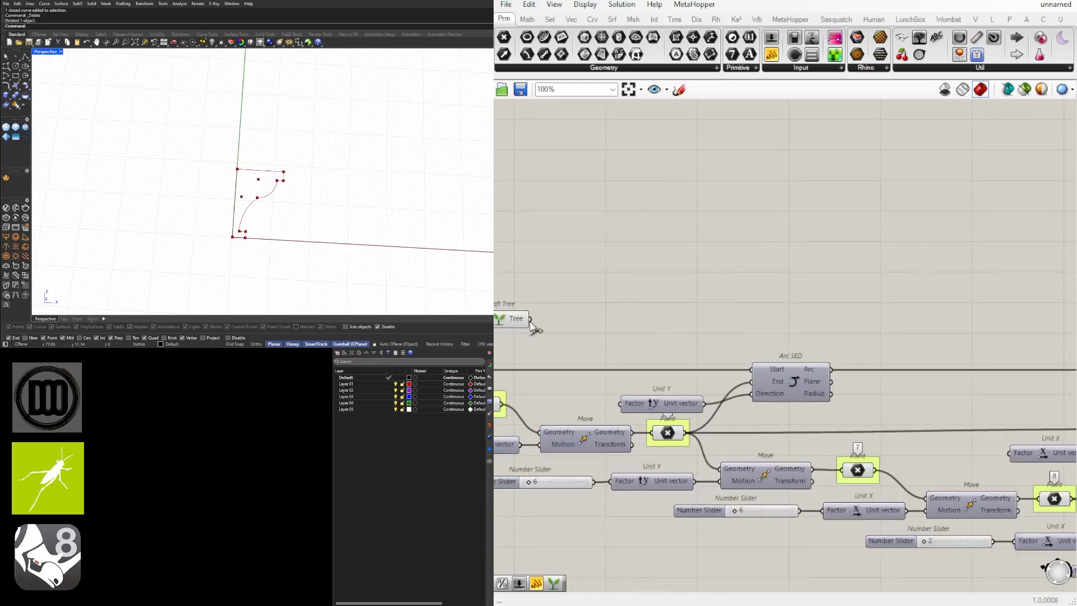
# Step: Wire the first PolyLine's Graft Tree output into the Curves input of the final Join Curves component
pyautogui.scroll(-3, 530, 320)
pyautogui.scroll(4, 826, 341)
pyautogui.moveTo(518, 322); pyautogui.dragTo(732, 355, button='right')
pyautogui.click(832, 334)
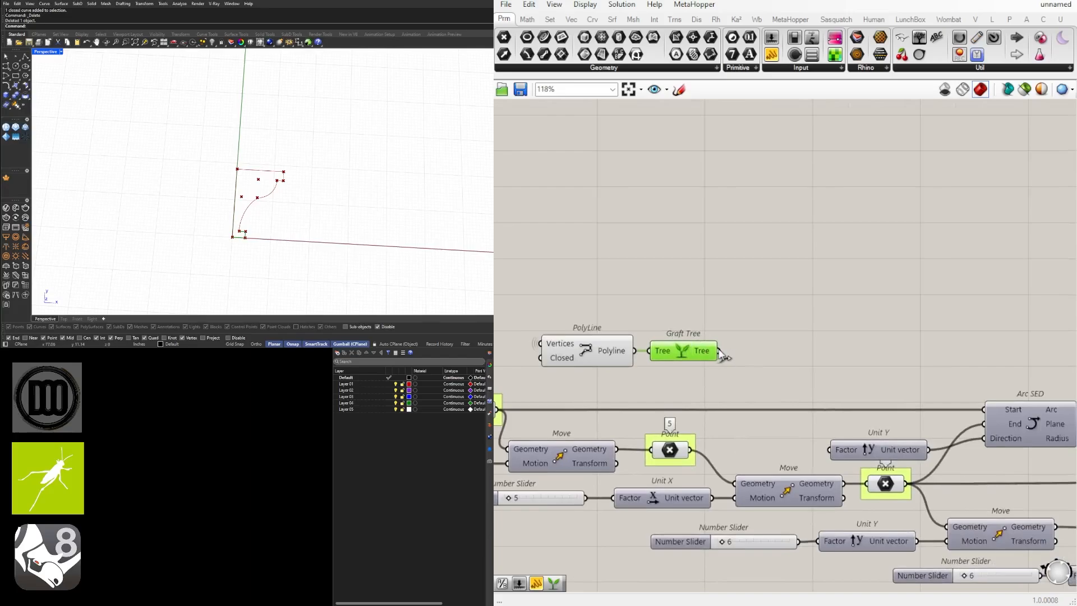
pyautogui.scroll(-4, 719, 350)
pyautogui.moveTo(890, 346); pyautogui.dragTo(641, 329, button='right')
pyautogui.scroll(2, 975, 414)
pyautogui.moveTo(1007, 432); pyautogui.dragTo(853, 433, button='right')
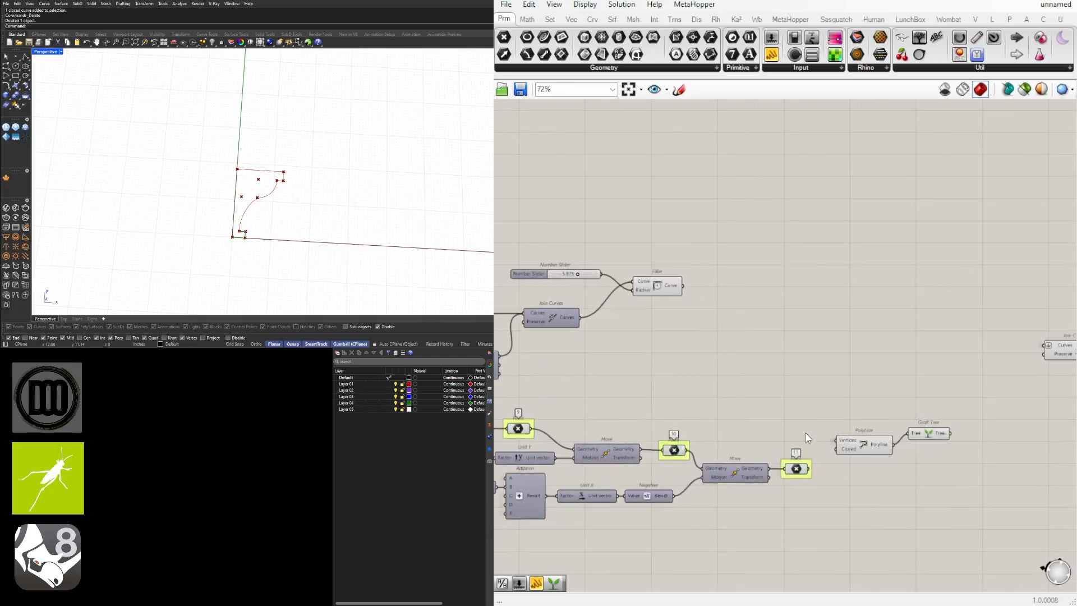
pyautogui.moveTo(696, 381); pyautogui.dragTo(1030, 383, button='right')
pyautogui.moveTo(605, 321); pyautogui.dragTo(764, 312, button='right')
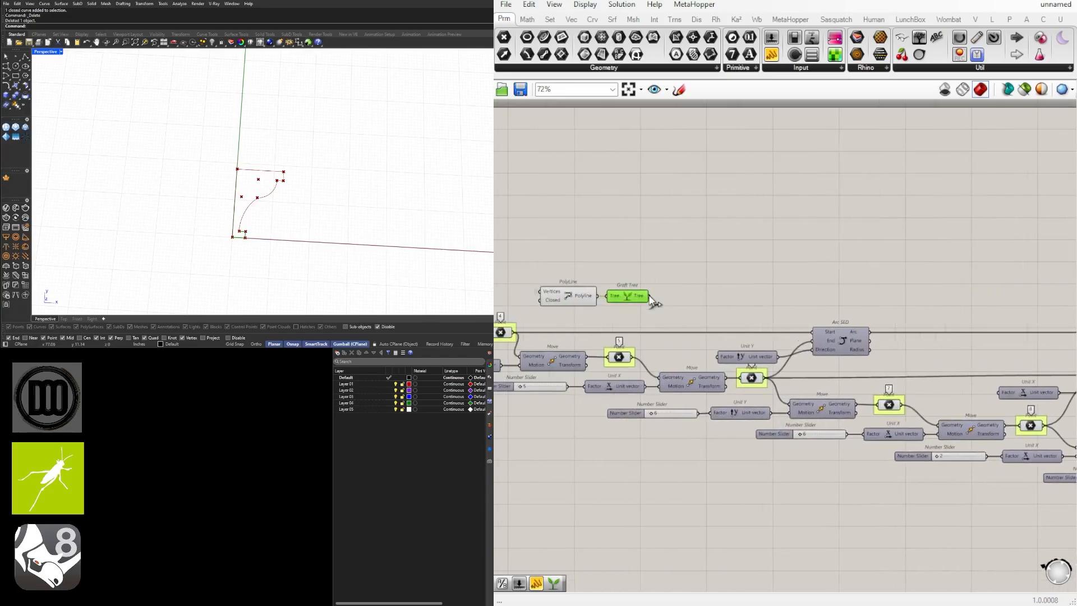
pyautogui.scroll(-7, 657, 289)
pyautogui.moveTo(656, 288); pyautogui.dragTo(918, 366)
pyautogui.scroll(7, 813, 300)
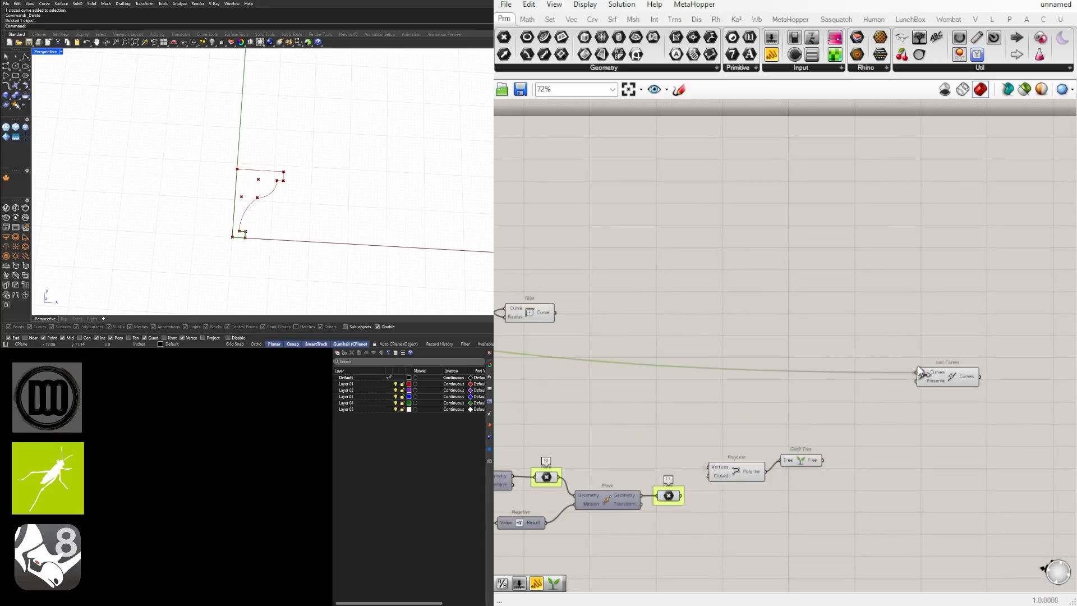
# Step: Add the Fillet output and the last PolyLine's Graft Tree output to the final Join Curves component's Curves input
pyautogui.moveTo(714, 352); pyautogui.dragTo(743, 353, button='right')
pyautogui.moveTo(610, 334); pyautogui.dragTo(649, 326, button='right')
pyautogui.scroll(-2, 752, 330)
pyautogui.keyDown('shift'); pyautogui.moveTo(634, 319); pyautogui.dragTo(942, 372); pyautogui.keyUp('shift')
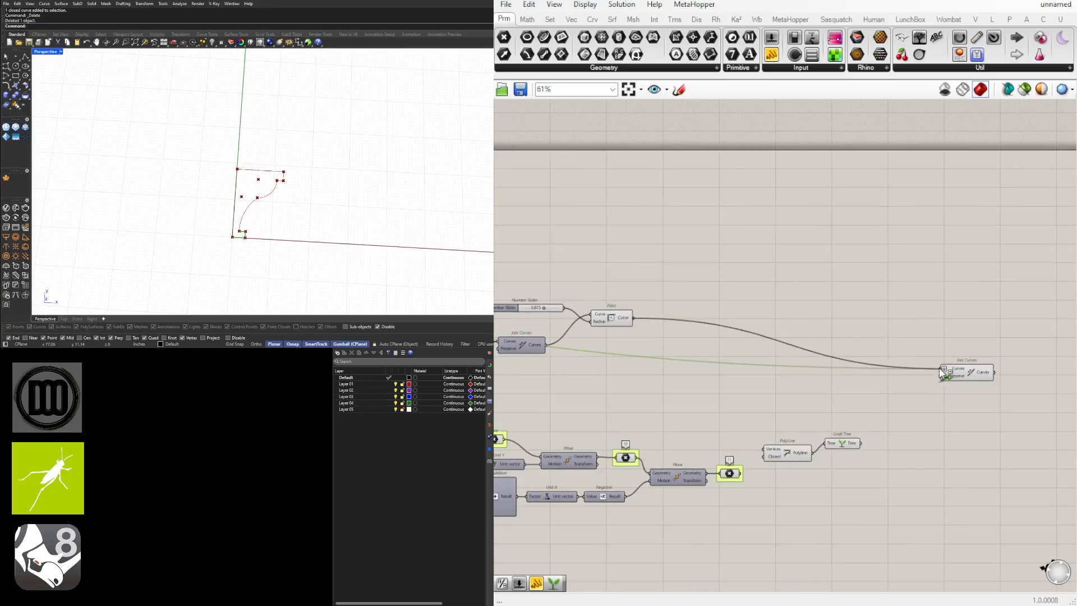
pyautogui.keyDown('shift'); pyautogui.moveTo(888, 426); pyautogui.dragTo(910, 443); pyautogui.keyUp('shift')
pyautogui.click(897, 372)
# Step: Move Fillet directly after the arcs' Join Curves component and place its radius slider just above them
pyautogui.moveTo(625, 328); pyautogui.dragTo(905, 328, button='right')
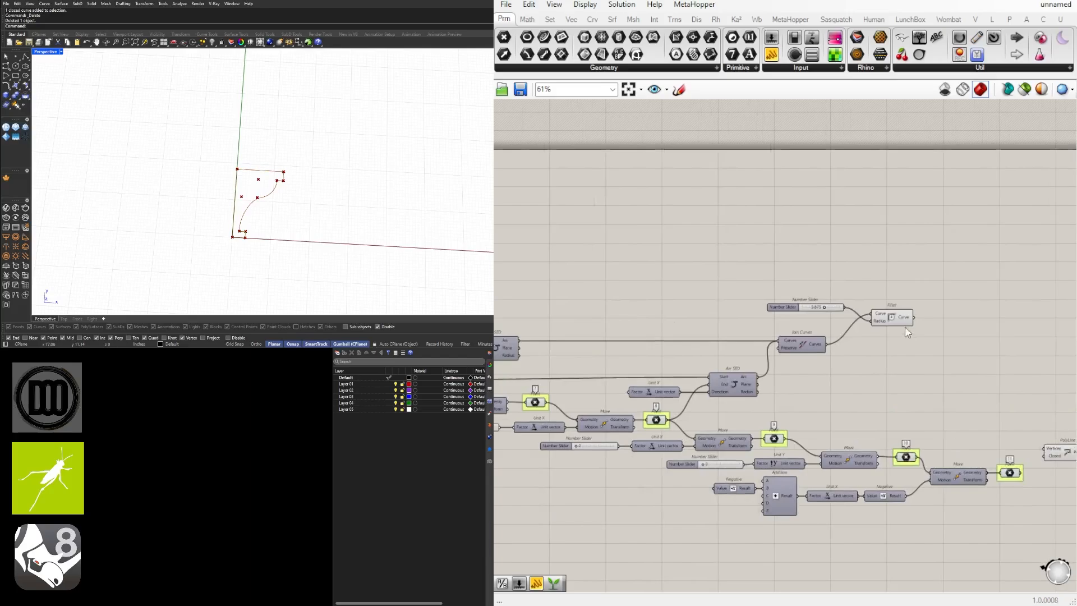
pyautogui.scroll(1, 890, 323)
pyautogui.moveTo(888, 318); pyautogui.dragTo(856, 354)
pyautogui.click(886, 329)
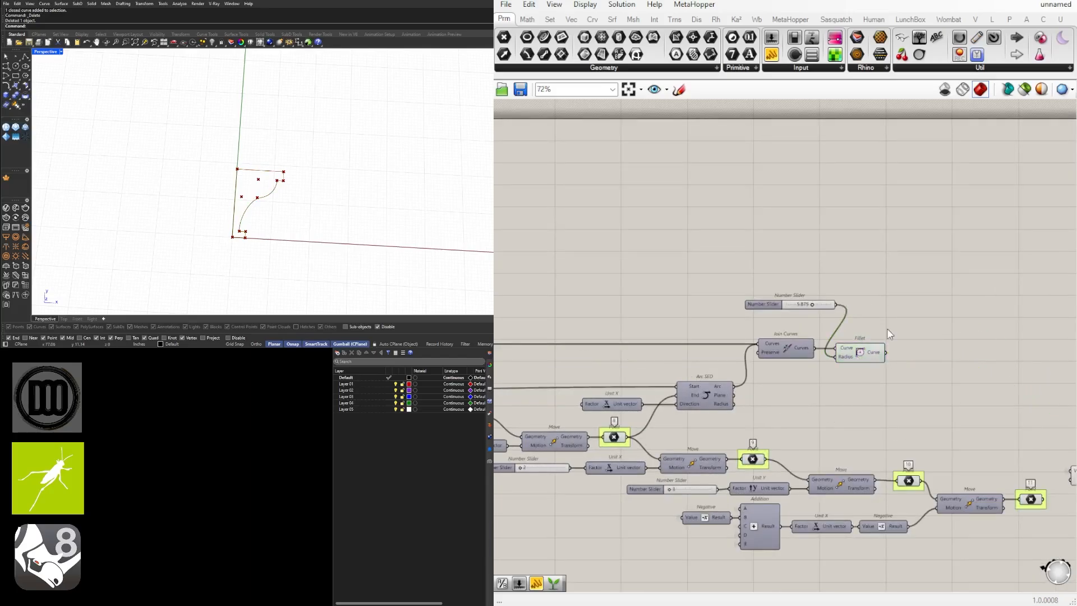
pyautogui.moveTo(886, 329); pyautogui.dragTo(965, 322, button='right')
pyautogui.moveTo(843, 297); pyautogui.dragTo(838, 319)
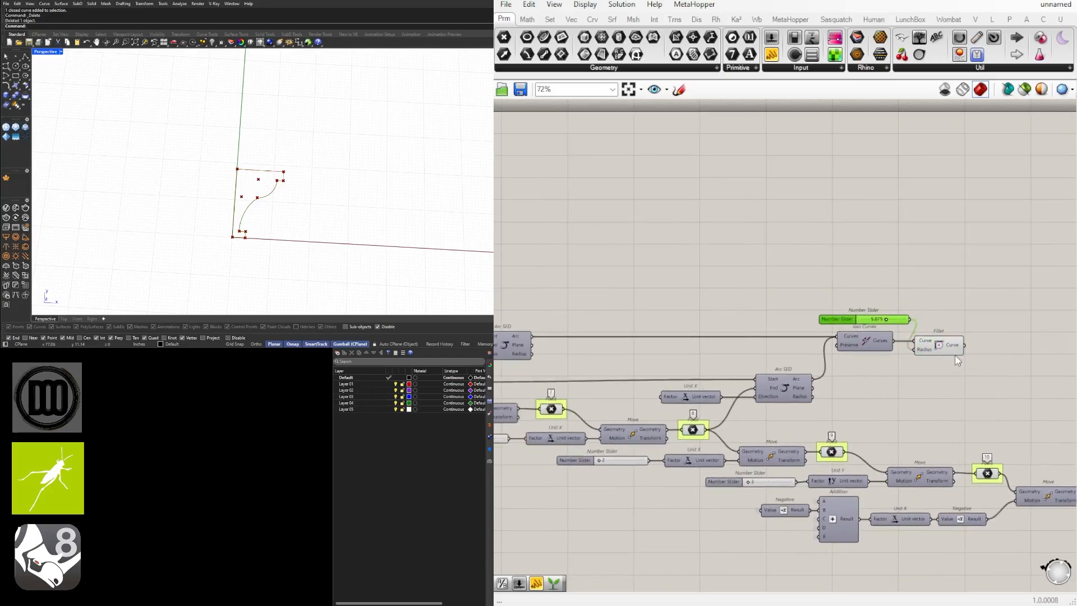
# Step: Turn off the preview of the Fillet component
pyautogui.click(935, 346)
pyautogui.middleClick(943, 338)
pyautogui.click(977, 306)
# Step: Turn off the preview of the first PolyLine and its Graft Tree component
pyautogui.moveTo(641, 401); pyautogui.dragTo(894, 386, button='right')
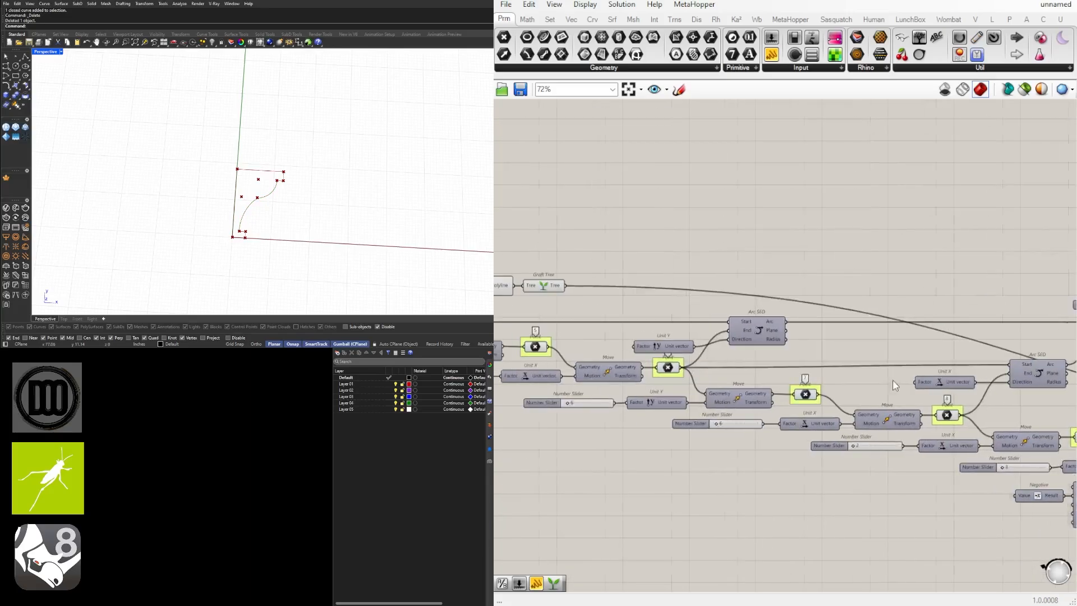
pyautogui.scroll(-2, 830, 385)
pyautogui.click(695, 332)
pyautogui.moveTo(662, 325); pyautogui.dragTo(588, 296)
pyautogui.moveTo(606, 294); pyautogui.dragTo(715, 293, button='right')
pyautogui.scroll(-4, 715, 292)
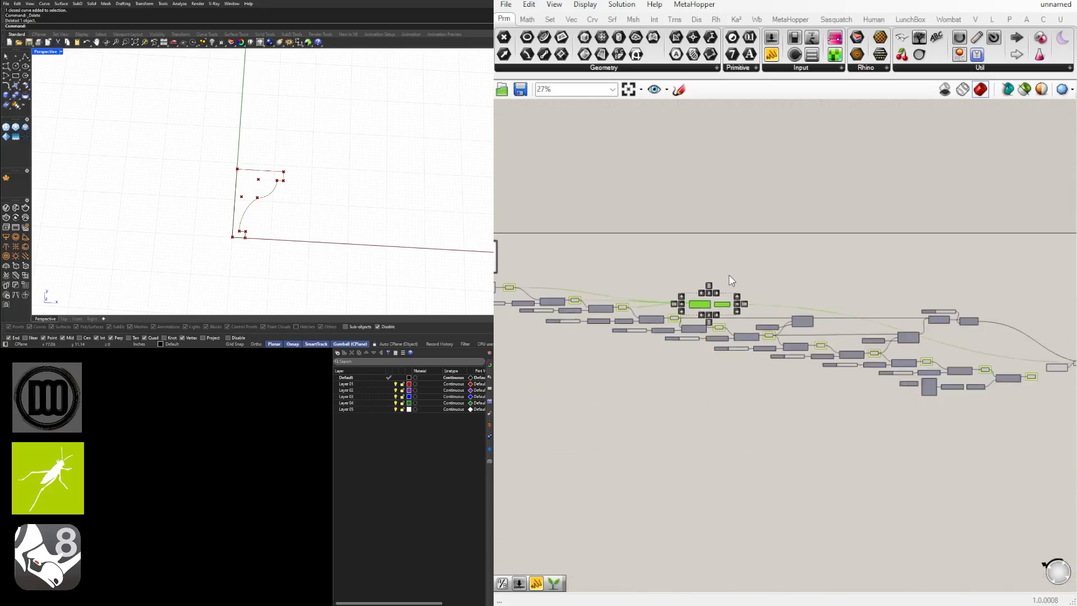
pyautogui.click(757, 302)
pyautogui.moveTo(1005, 335); pyautogui.dragTo(881, 285)
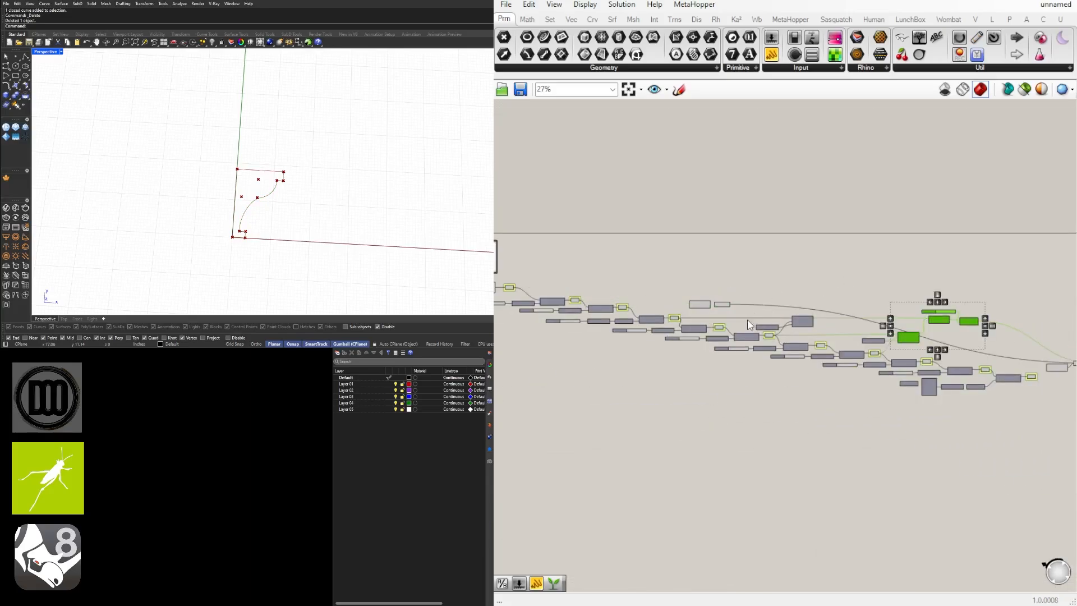
pyautogui.keyDown('shift'); pyautogui.moveTo(747, 318); pyautogui.dragTo(697, 276); pyautogui.keyUp('shift')
pyautogui.middleClick(713, 264)
pyautogui.click(750, 227)
# Step: Move the starting Construct Point and its Point component slightly closer to the first Move component
pyautogui.scroll(5, 735, 259)
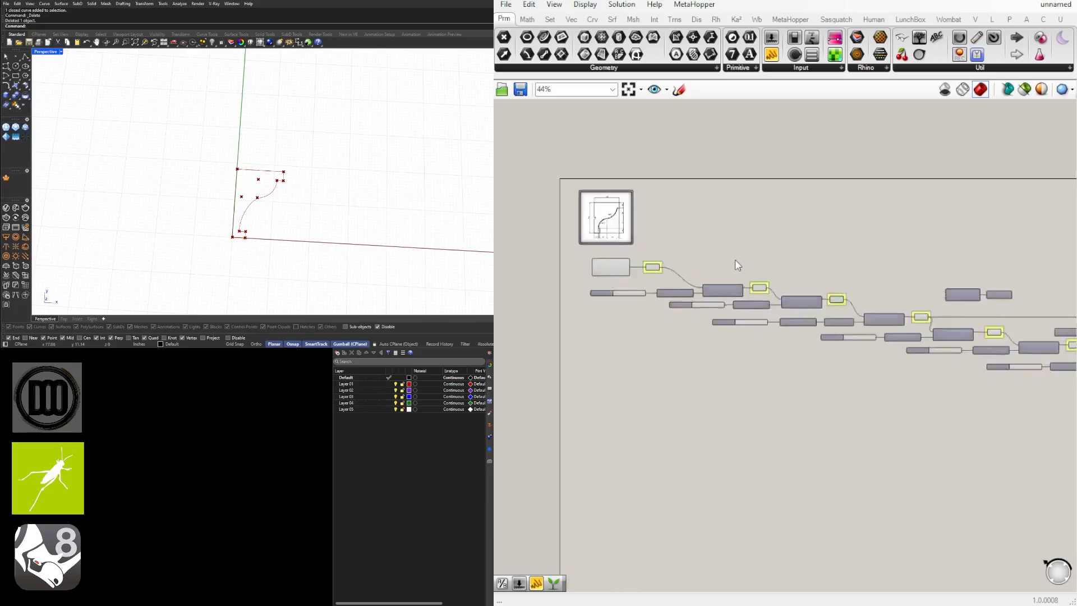
pyautogui.moveTo(786, 279); pyautogui.dragTo(709, 284)
pyautogui.scroll(3, 666, 265)
pyautogui.click(748, 238)
pyautogui.scroll(-7, 855, 387)
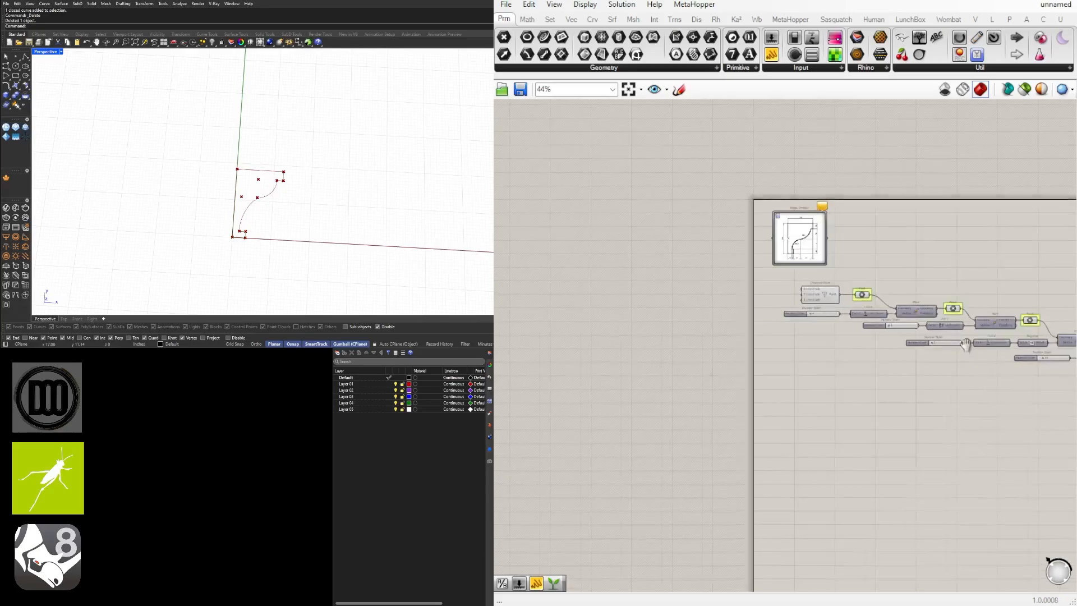
# Step: Hide the wires entering the Curves input of the Join Curves component that joins the arcs
pyautogui.scroll(4, 718, 372)
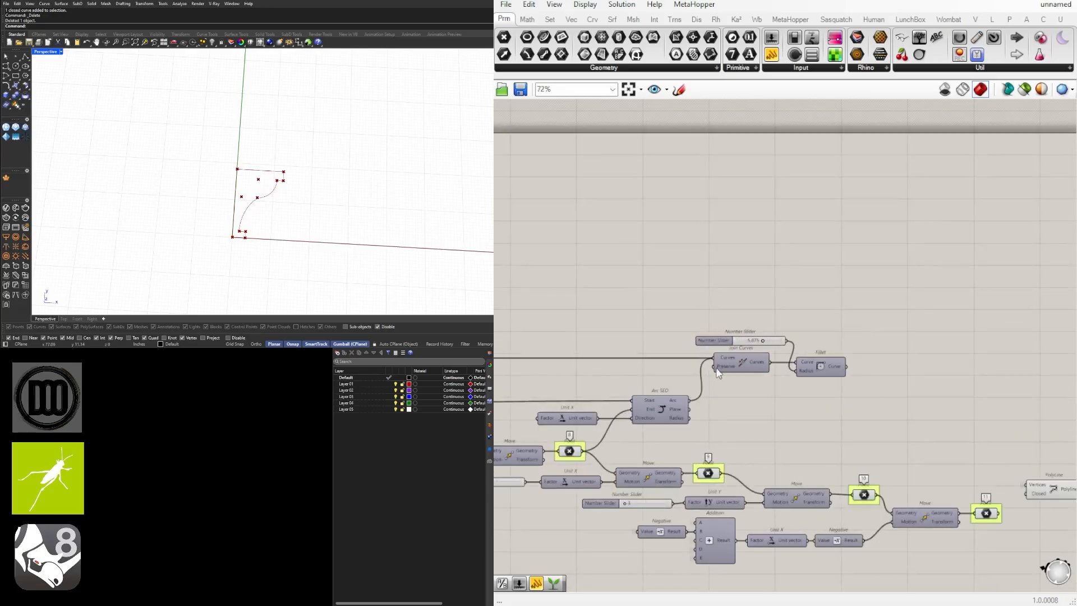
pyautogui.rightClick(725, 360)
pyautogui.moveTo(793, 389)
pyautogui.click(899, 420)
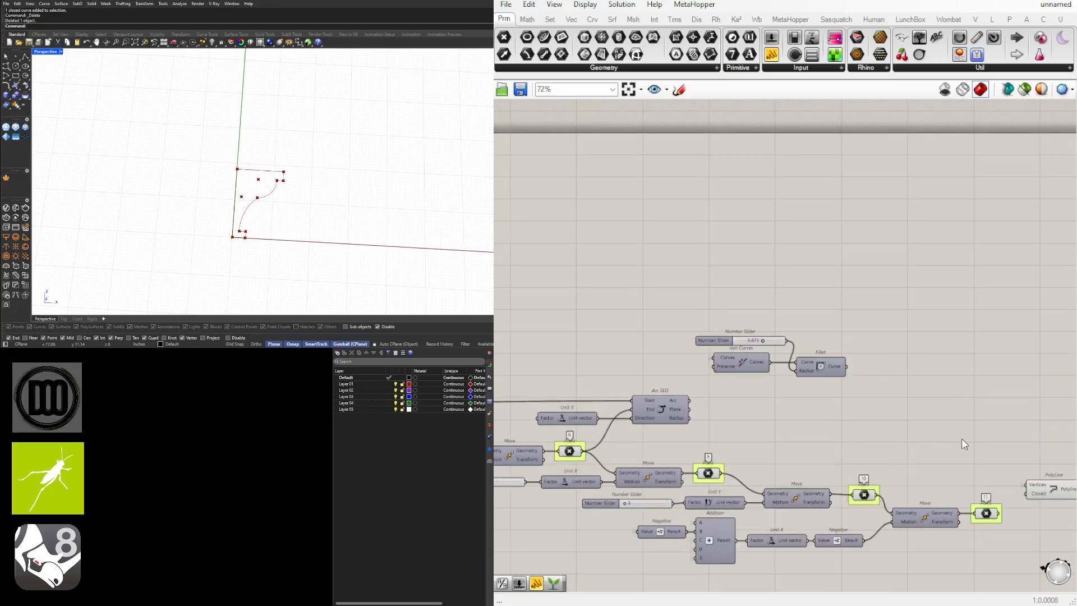
# Step: Line up the radius slider, Join Curves and Fillet beside the second Arc SED and space them apart
pyautogui.moveTo(961, 438); pyautogui.dragTo(748, 304)
pyautogui.scroll(3, 748, 304)
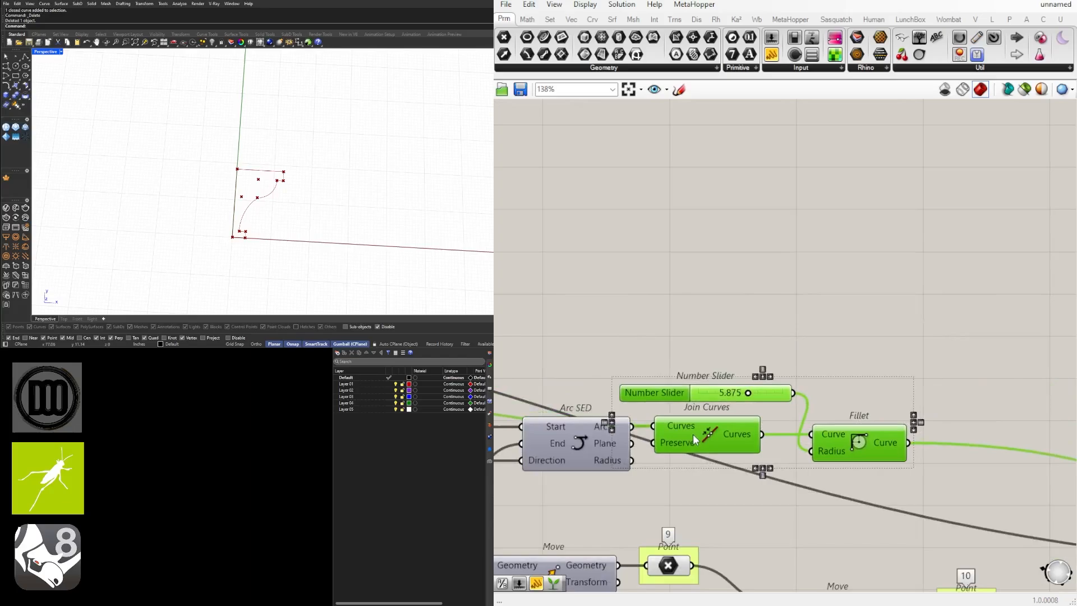
pyautogui.click(801, 335)
pyautogui.moveTo(856, 456); pyautogui.dragTo(881, 455)
pyautogui.click(803, 374)
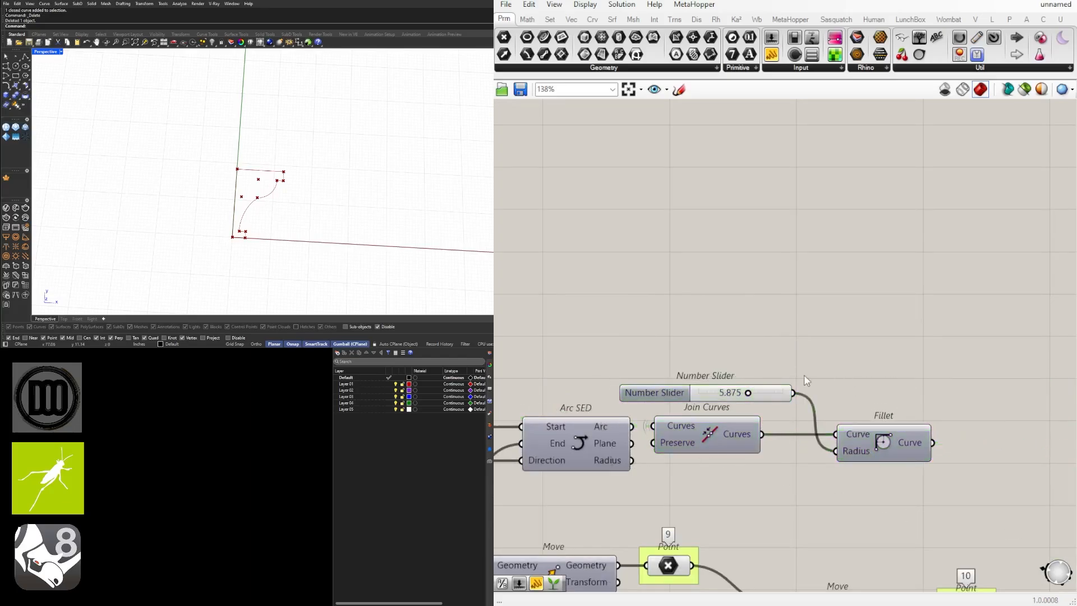
pyautogui.moveTo(763, 392); pyautogui.dragTo(728, 391)
pyautogui.click(775, 353)
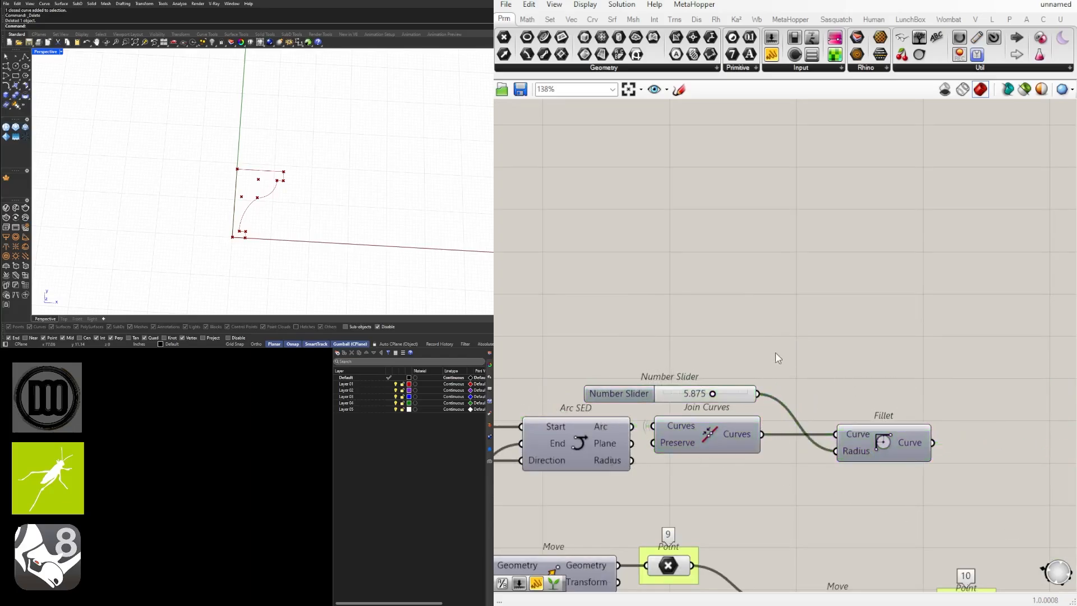
# Step: Turn off the preview of the last PolyLine and its Graft Tree component
pyautogui.scroll(-5, 775, 354)
pyautogui.moveTo(947, 384); pyautogui.dragTo(666, 367, button='right')
pyautogui.scroll(3, 791, 437)
pyautogui.click(708, 411)
pyautogui.keyDown('shift'); pyautogui.click(639, 422); pyautogui.keyUp('shift')
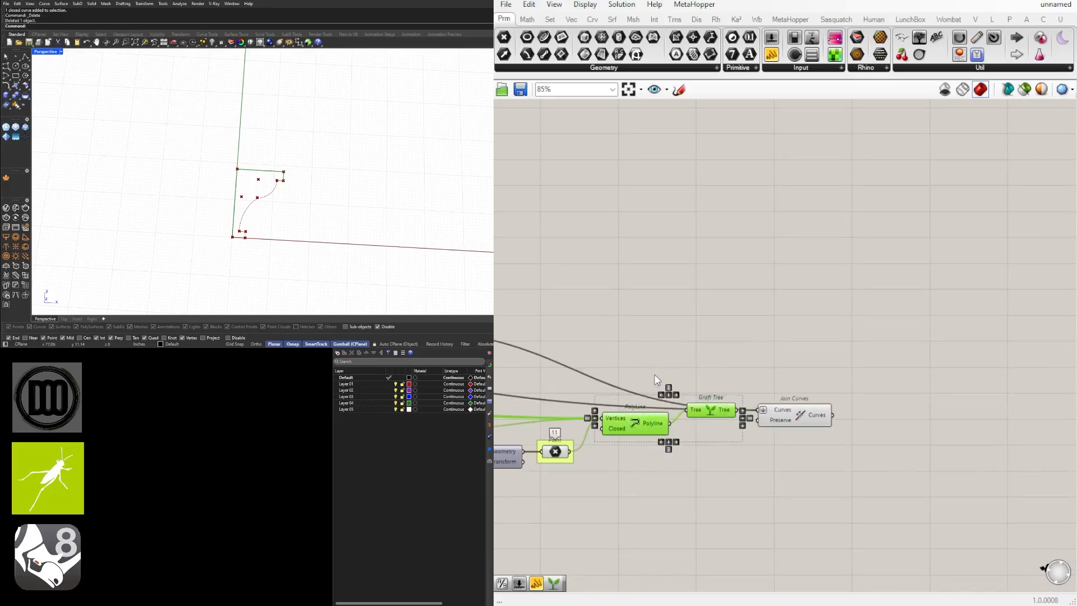
pyautogui.middleClick(655, 374)
pyautogui.click(692, 331)
# Step: Shift the final Join Curves component slightly away from the Graft Tree and hide its Curves input wires
pyautogui.click(761, 389)
pyautogui.moveTo(800, 412); pyautogui.dragTo(812, 412)
pyautogui.click(819, 368)
# Step: Examine the joined moulding profile in the Rhino viewport and the overall definition layout
pyautogui.scroll(9, 265, 202)
pyautogui.moveTo(716, 343); pyautogui.dragTo(917, 307, button='right')
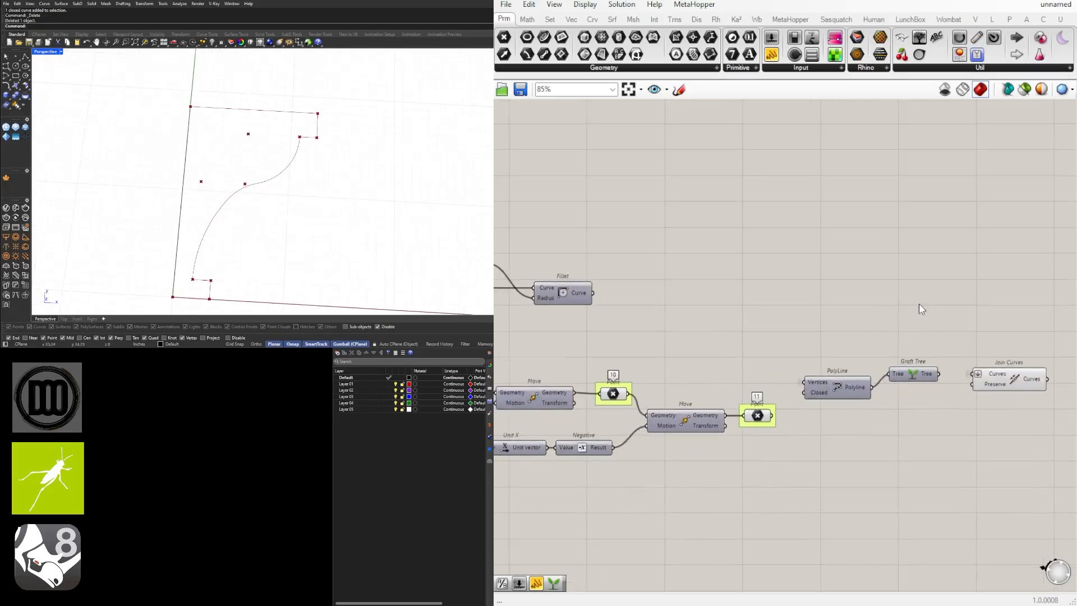
pyautogui.scroll(-4, 808, 308)
pyautogui.scroll(-4, 287, 229)
pyautogui.scroll(-3, 595, 297)
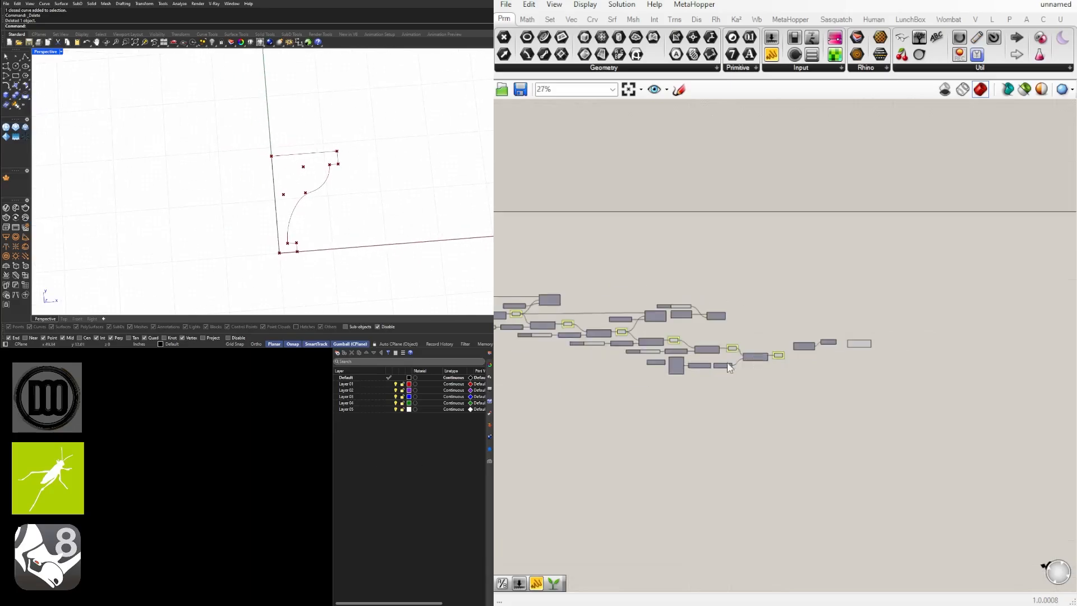
# Step: Examine where points 1 and 11 of the definition sit on the moulding profile in the Rhino viewport
pyautogui.moveTo(592, 293); pyautogui.dragTo(674, 309, button='right')
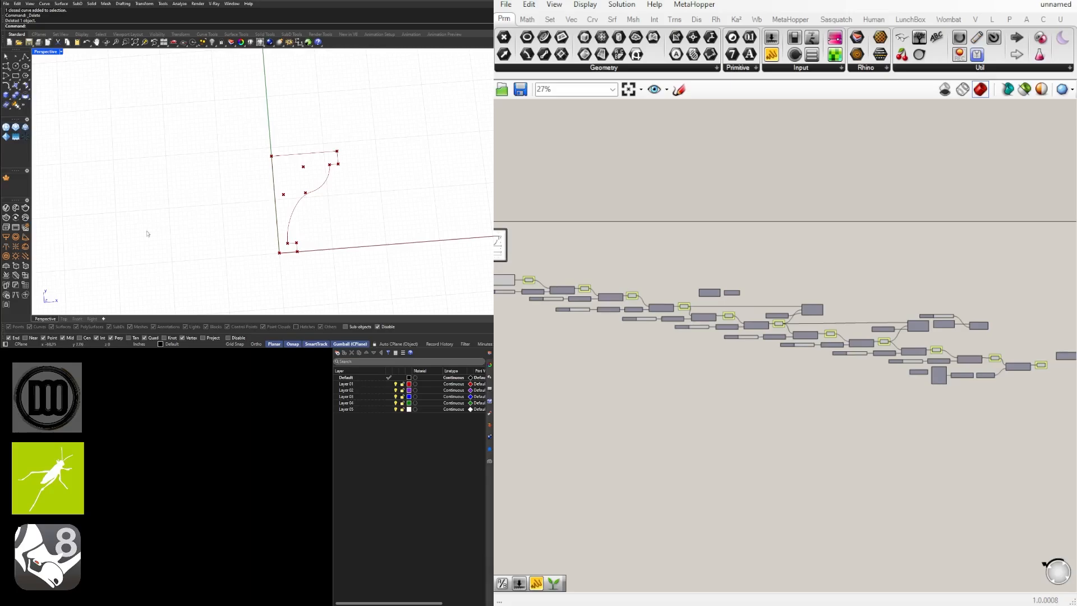
pyautogui.scroll(4, 772, 301)
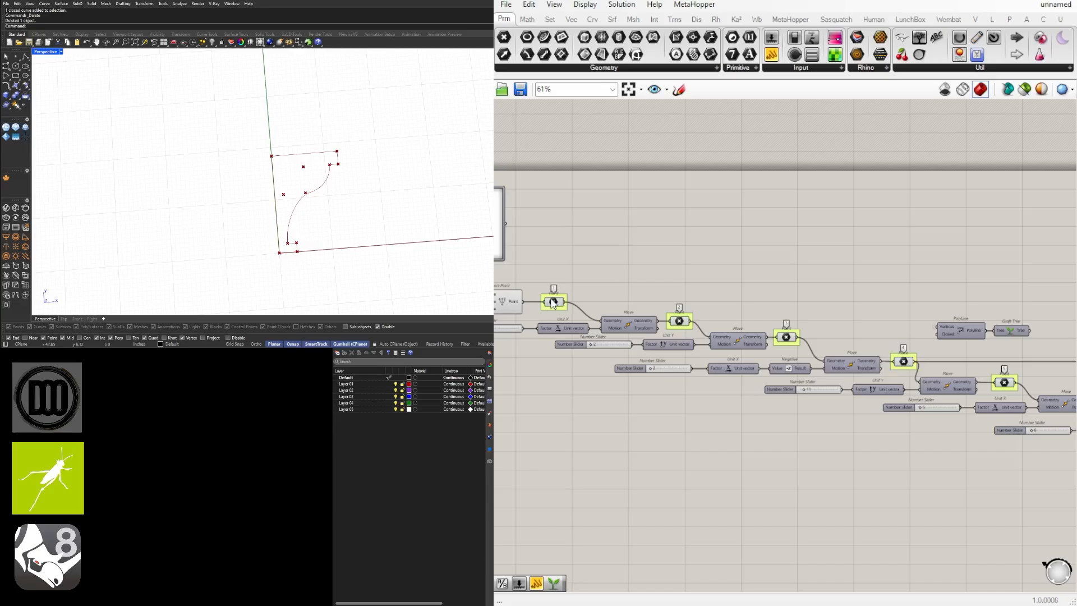
pyautogui.click(555, 306)
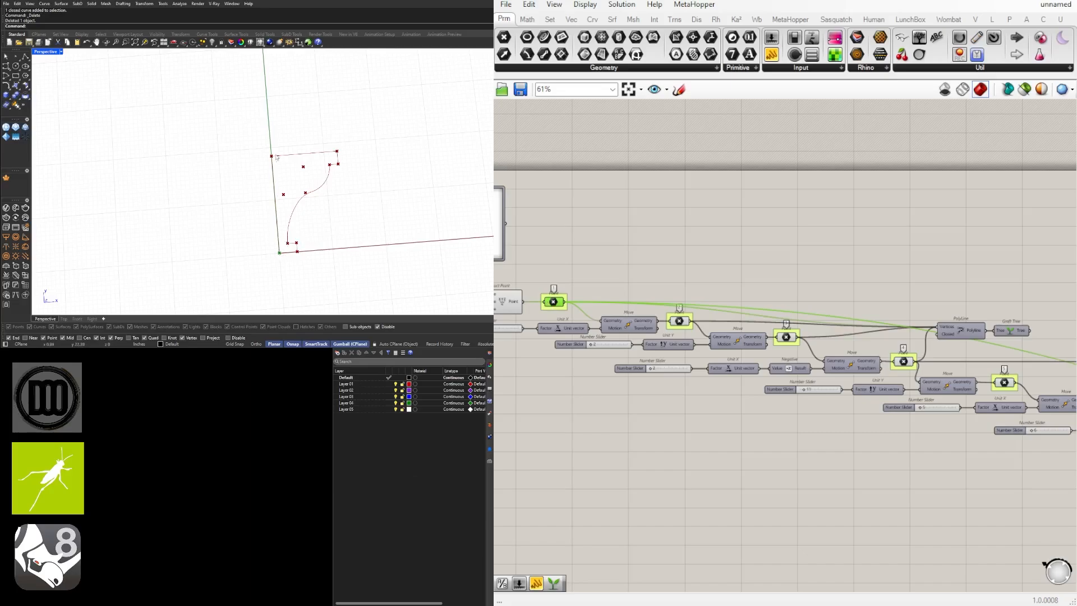
pyautogui.scroll(-3, 889, 338)
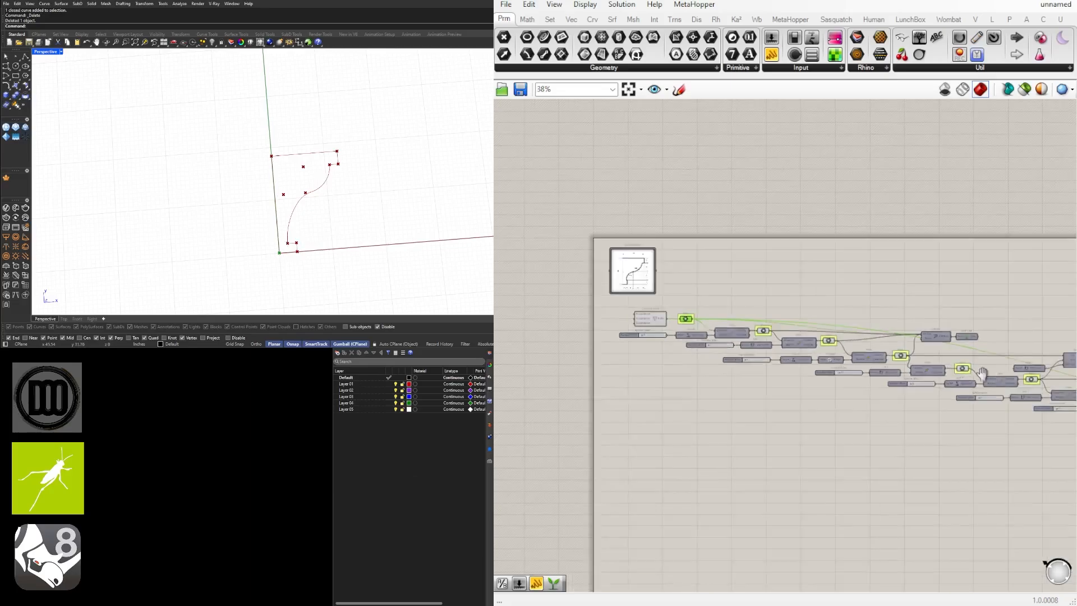
pyautogui.moveTo(1054, 359); pyautogui.dragTo(654, 361, button='right')
pyautogui.scroll(4, 987, 429)
pyautogui.moveTo(1051, 444); pyautogui.dragTo(875, 430, button='right')
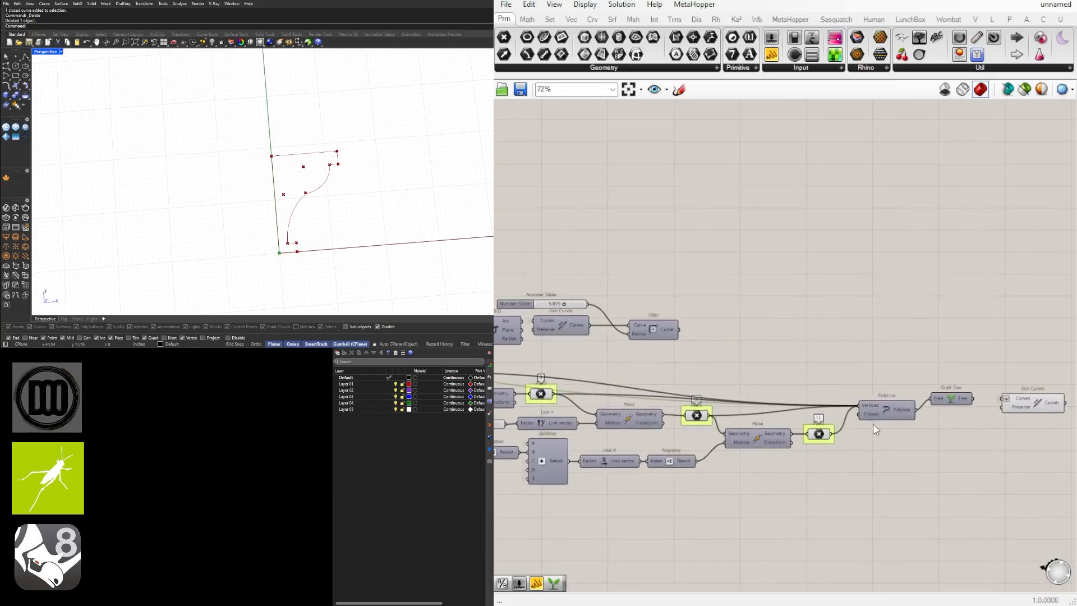
pyautogui.click(820, 433)
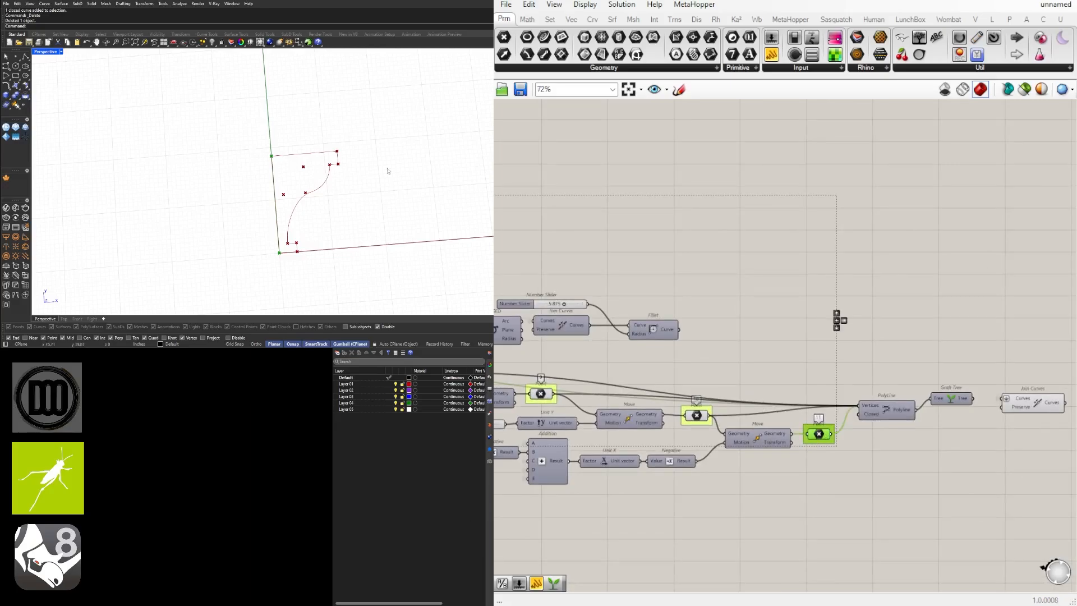
pyautogui.scroll(-3, 863, 361)
pyautogui.moveTo(640, 413); pyautogui.dragTo(913, 419, button='right')
pyautogui.scroll(-2, 645, 394)
pyautogui.moveTo(645, 394); pyautogui.dragTo(888, 378, button='right')
pyautogui.scroll(2, 681, 306)
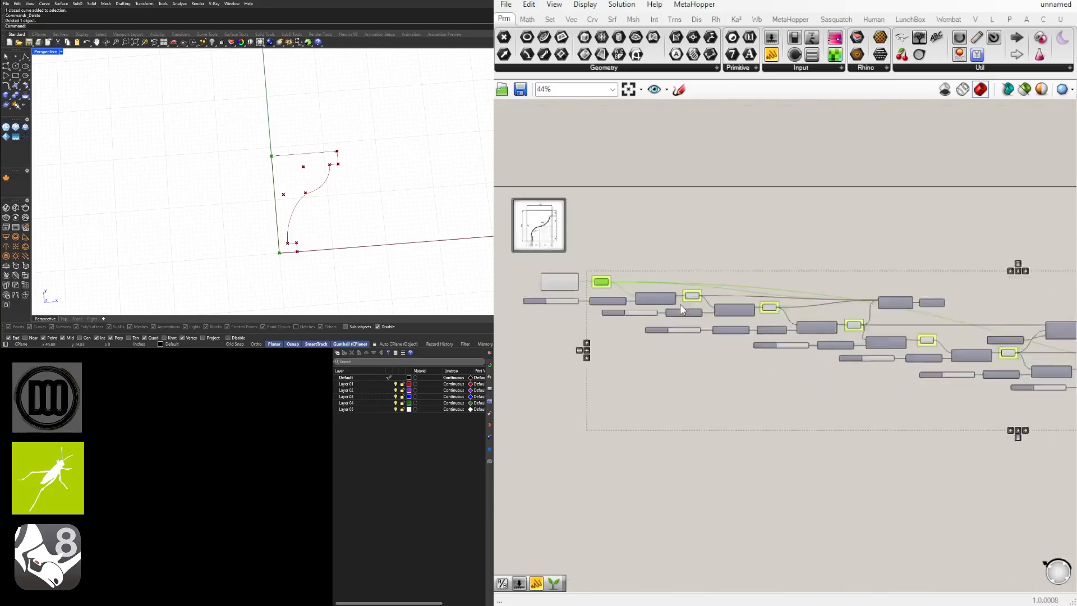
# Step: Add a List Item component above the point chain and connect point 1 to its List input
pyautogui.scroll(2, 682, 310)
pyautogui.scroll(2, 734, 246)
pyautogui.doubleClick(732, 260)
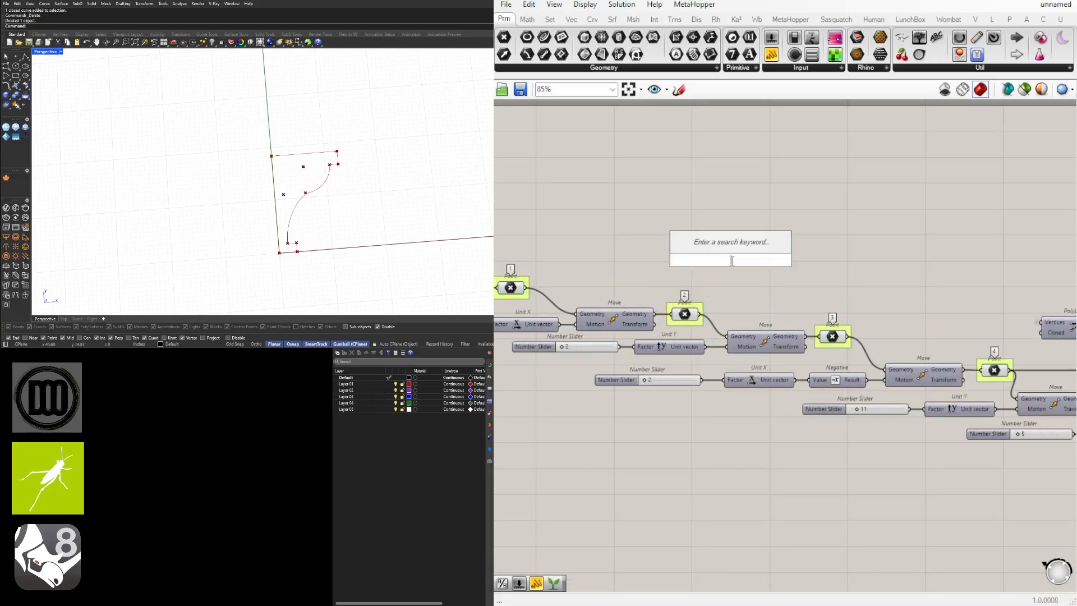
pyautogui.write('ite')
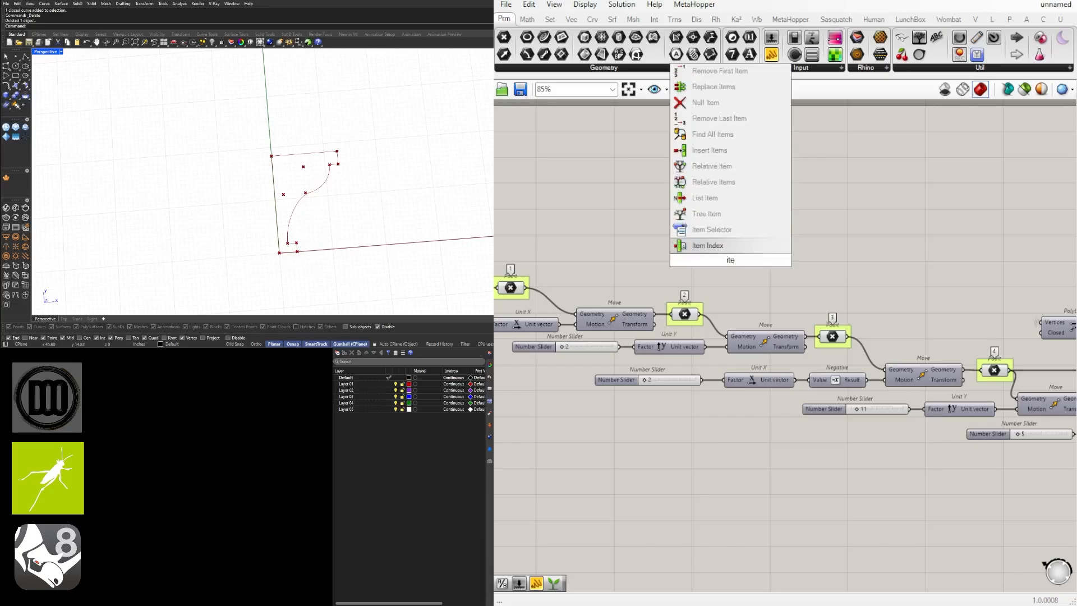
pyautogui.write('m')
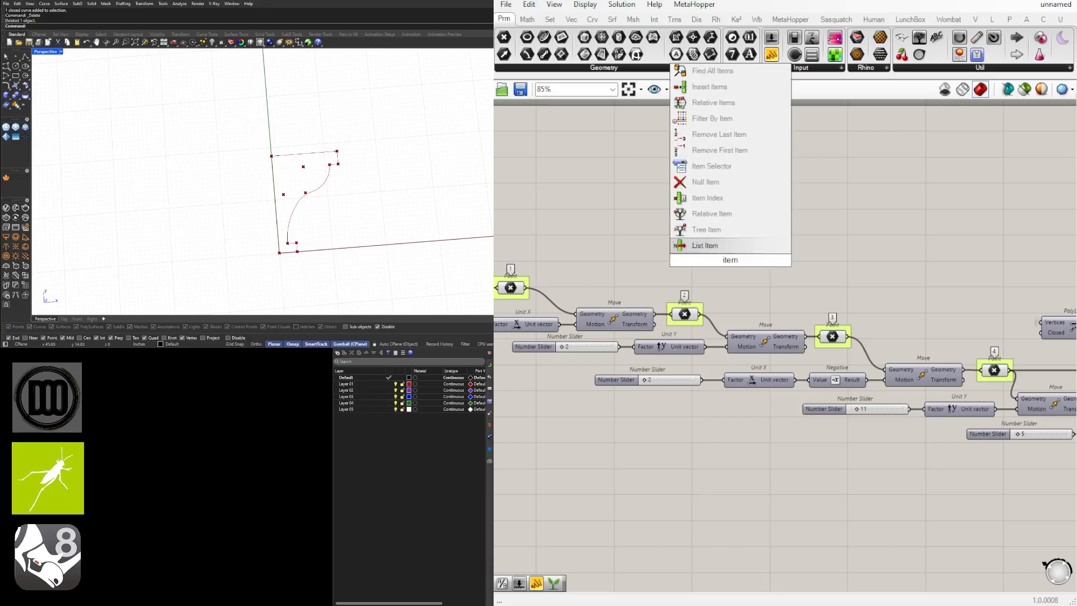
pyautogui.click(704, 245)
pyautogui.moveTo(527, 288); pyautogui.dragTo(705, 250)
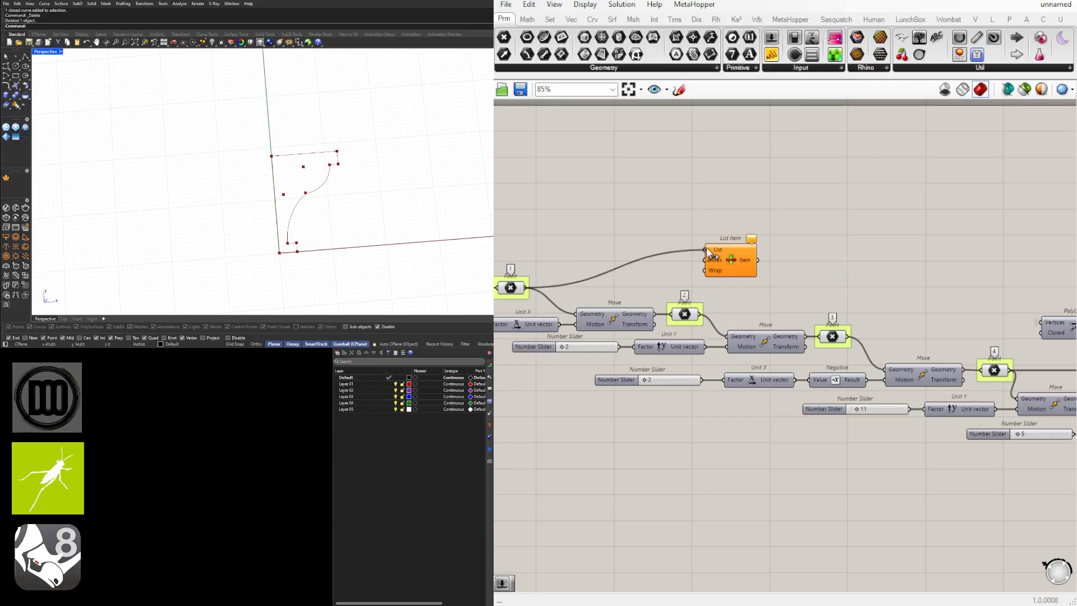
# Step: Move the List Item near point 11, add point 11 to its List input and flatten that input
pyautogui.scroll(-5, 612, 312)
pyautogui.scroll(5, 612, 312)
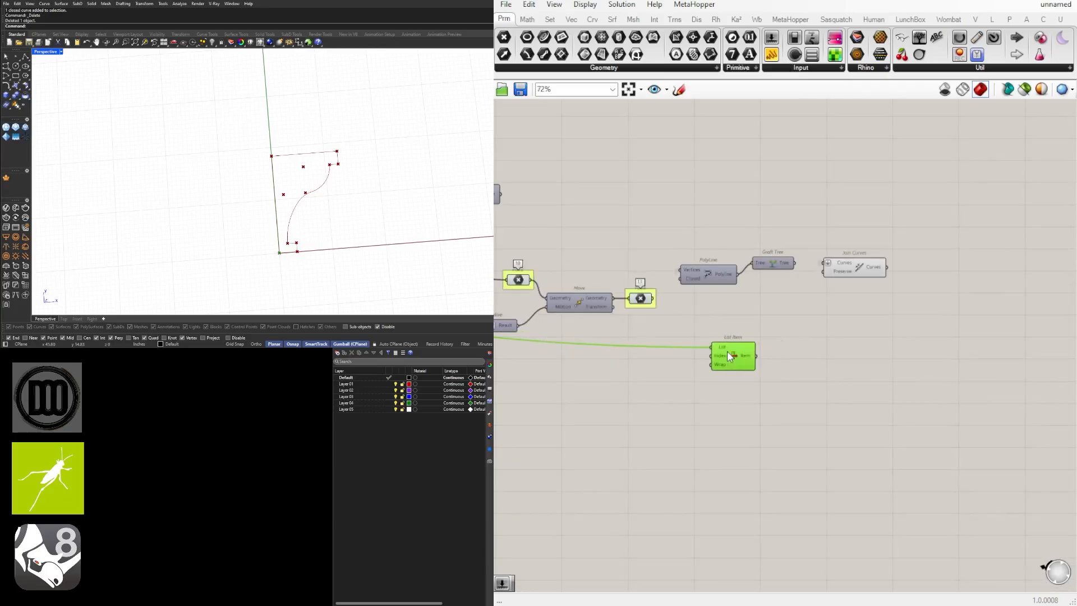
pyautogui.moveTo(658, 309); pyautogui.dragTo(724, 343)
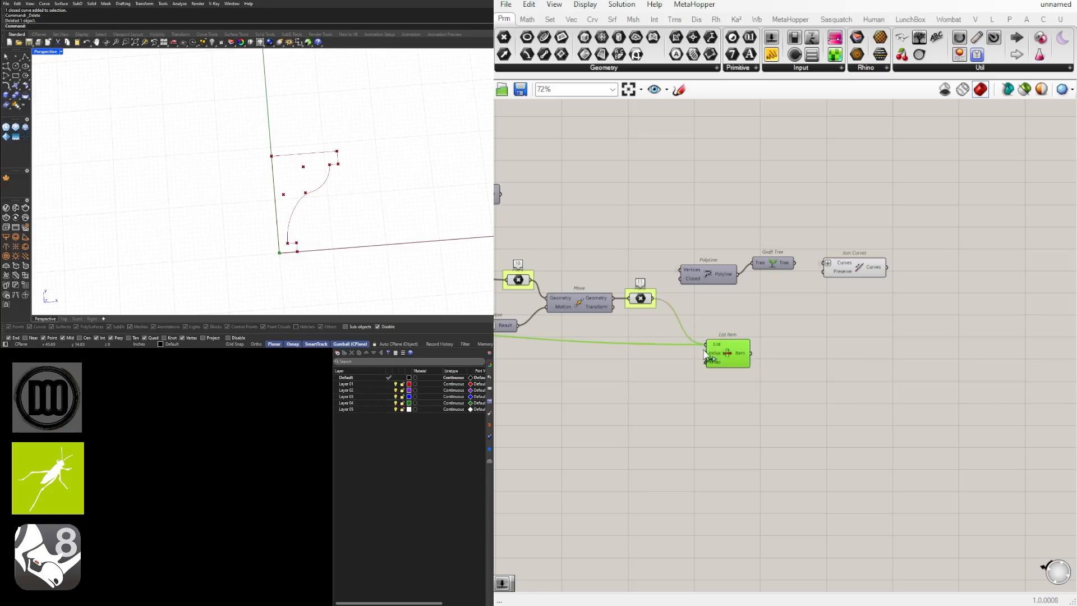
pyautogui.rightClick(711, 346)
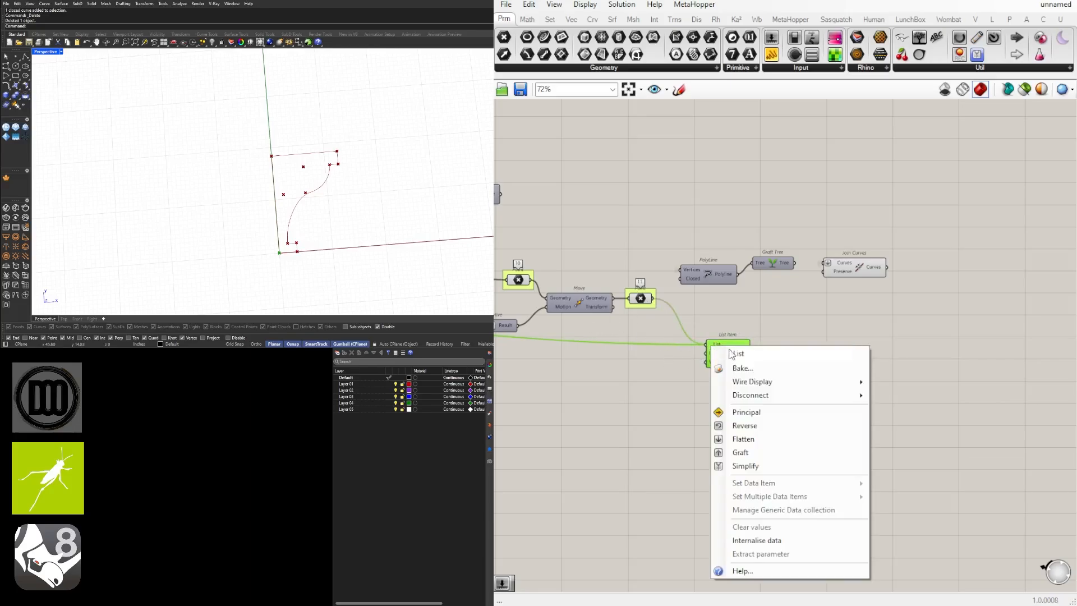
pyautogui.click(746, 437)
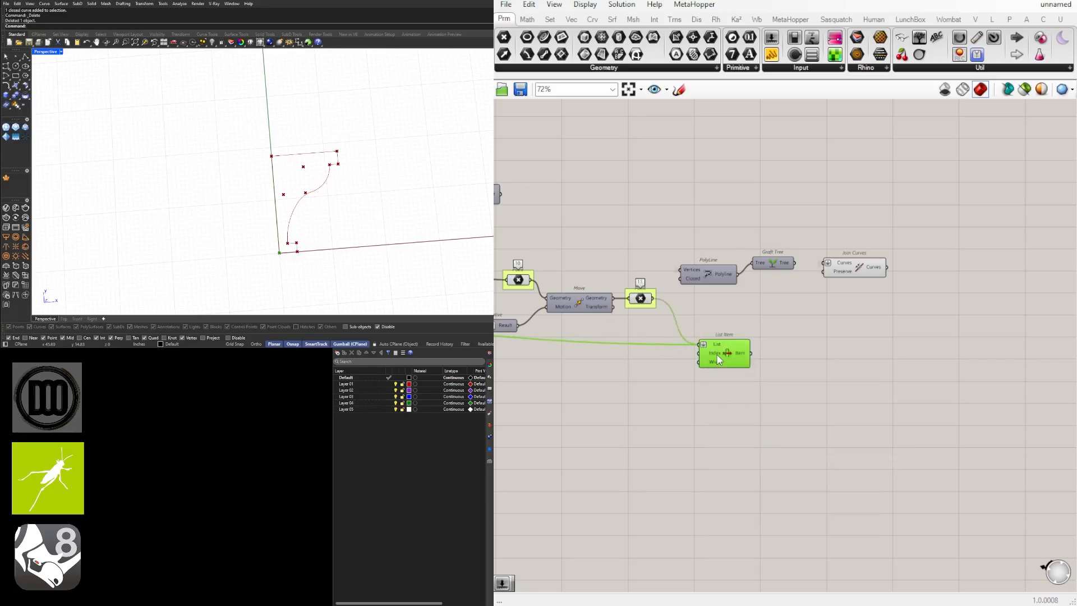
# Step: Create a number slider from the value 1, connect it to the List Item's Index input and set it to 0
pyautogui.doubleClick(628, 370)
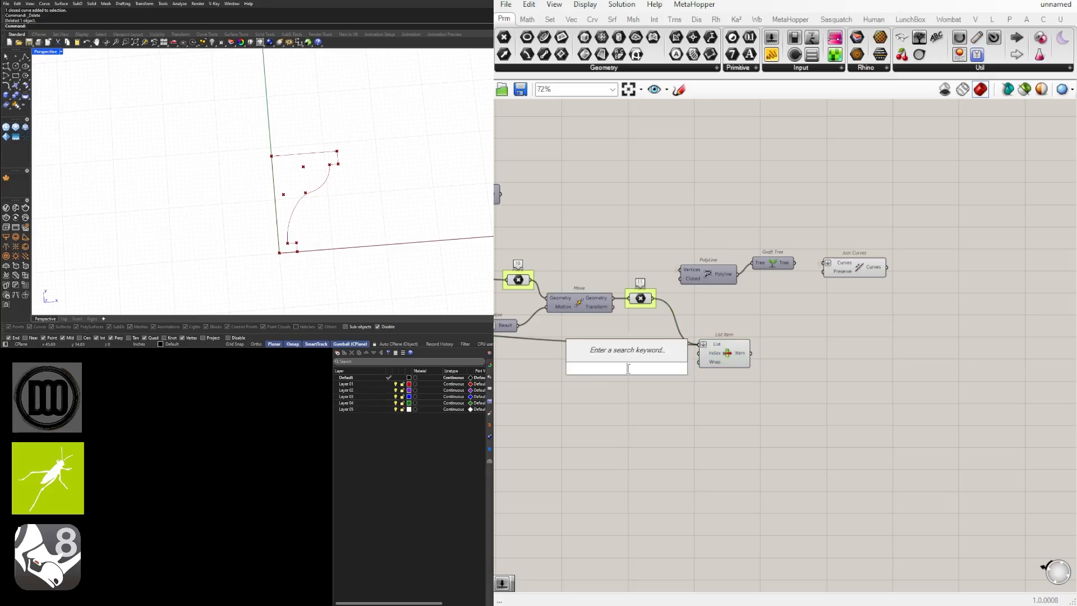
pyautogui.write('1')
pyautogui.press('Return')
pyautogui.scroll(4, 682, 352)
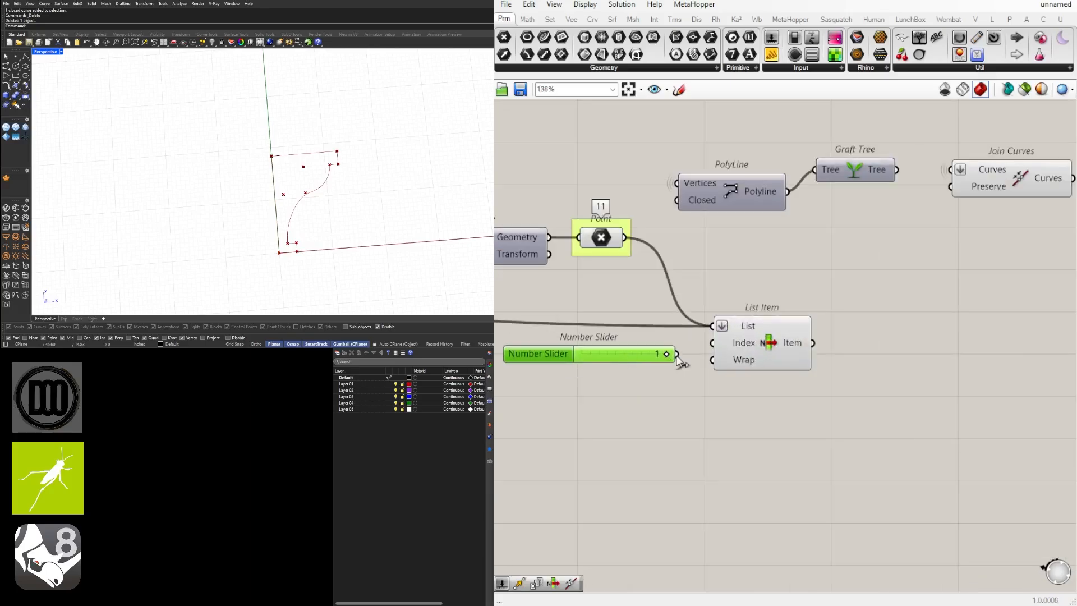
pyautogui.click(736, 346)
pyautogui.moveTo(711, 345); pyautogui.dragTo(585, 351)
pyautogui.scroll(3, 635, 357)
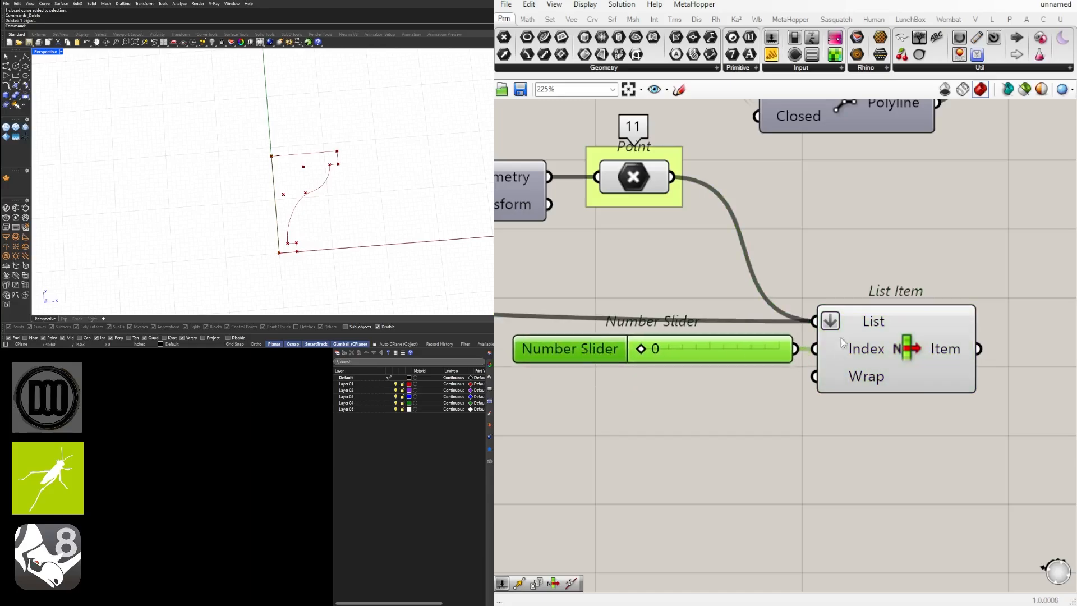
# Step: Remove the flattening from the List input and move the List Item slightly away from the index slider
pyautogui.rightClick(820, 319)
pyautogui.rightClick(827, 318)
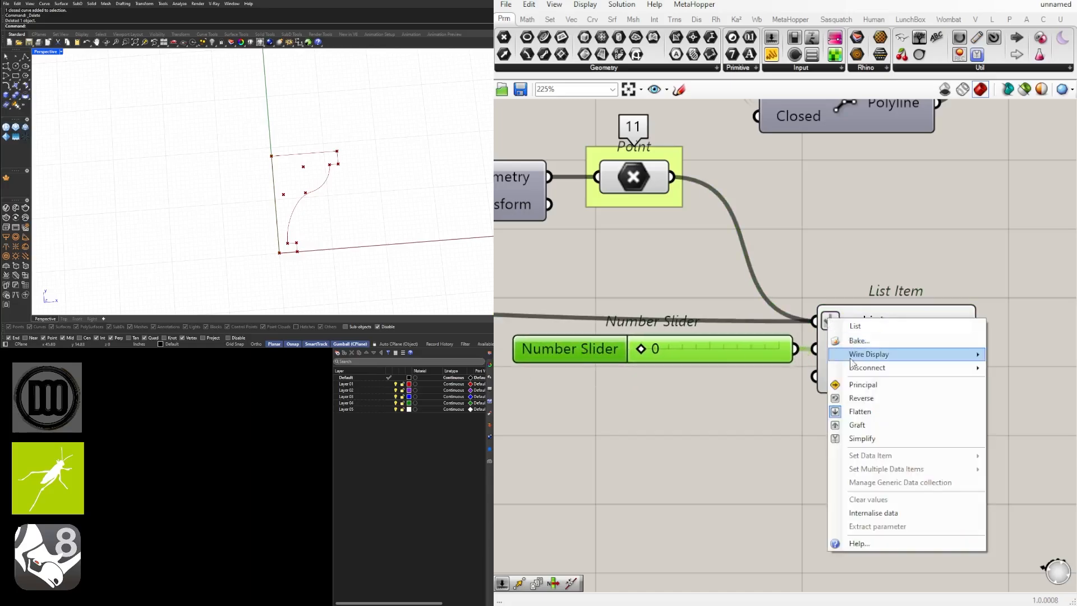
pyautogui.click(851, 411)
pyautogui.moveTo(645, 352)
pyautogui.mouseDown()
pyautogui.moveTo(778, 350)
pyautogui.moveTo(591, 348)
pyautogui.moveTo(625, 344)
pyautogui.mouseUp()
pyautogui.click(891, 340)
pyautogui.moveTo(858, 342); pyautogui.dragTo(768, 341, button='right')
pyautogui.scroll(-2, 774, 339)
pyautogui.moveTo(776, 335); pyautogui.dragTo(794, 336)
# Step: Set the List Item's index slider to 1 to select point 11
pyautogui.scroll(2, 635, 347)
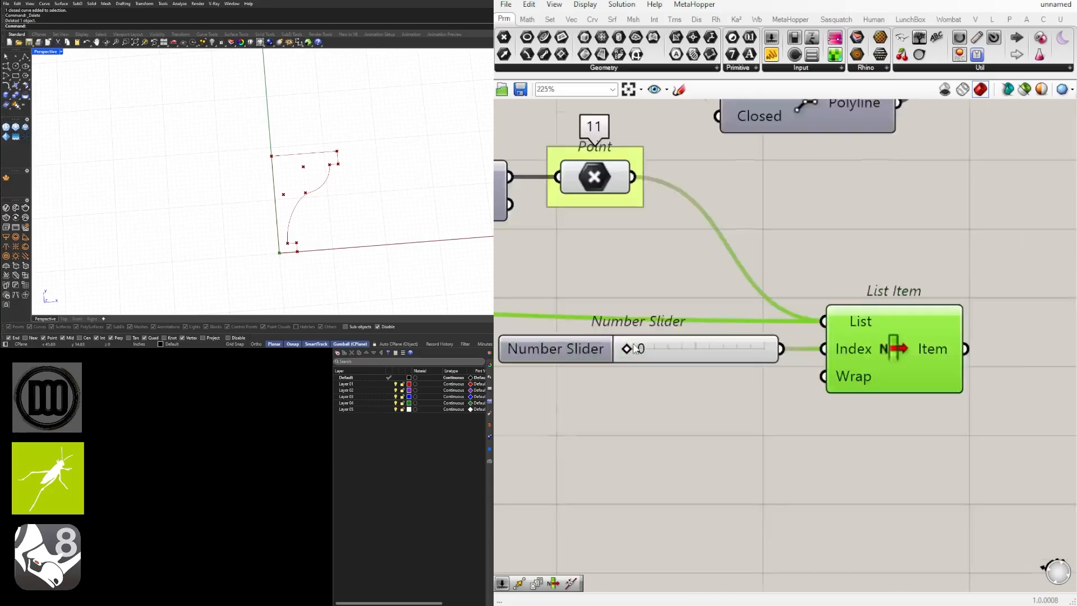
pyautogui.scroll(2, 635, 348)
pyautogui.moveTo(629, 351); pyautogui.dragTo(811, 350)
pyautogui.scroll(-3, 644, 359)
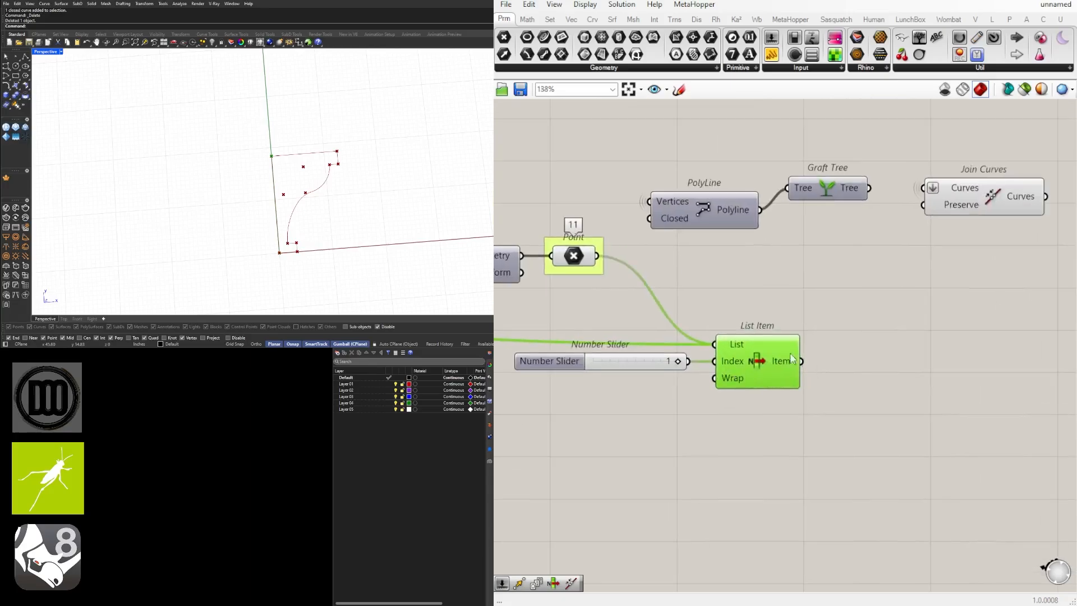
# Step: Add an XY Plane component beside the List Item, with the selected item as its origin
pyautogui.scroll(2, 661, 365)
pyautogui.moveTo(814, 358); pyautogui.dragTo(733, 360, button='right')
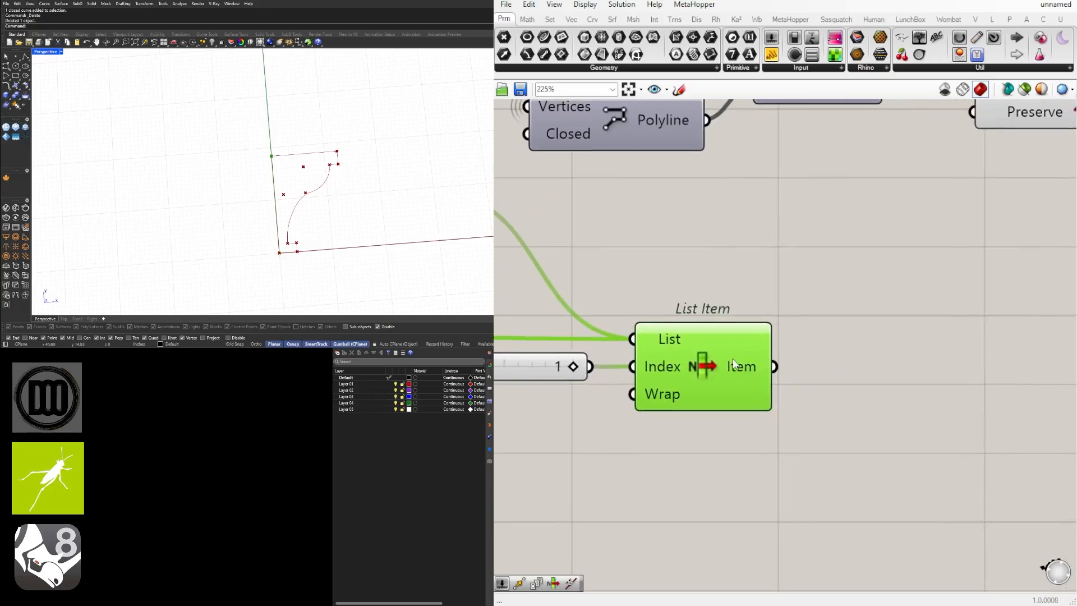
pyautogui.doubleClick(875, 358)
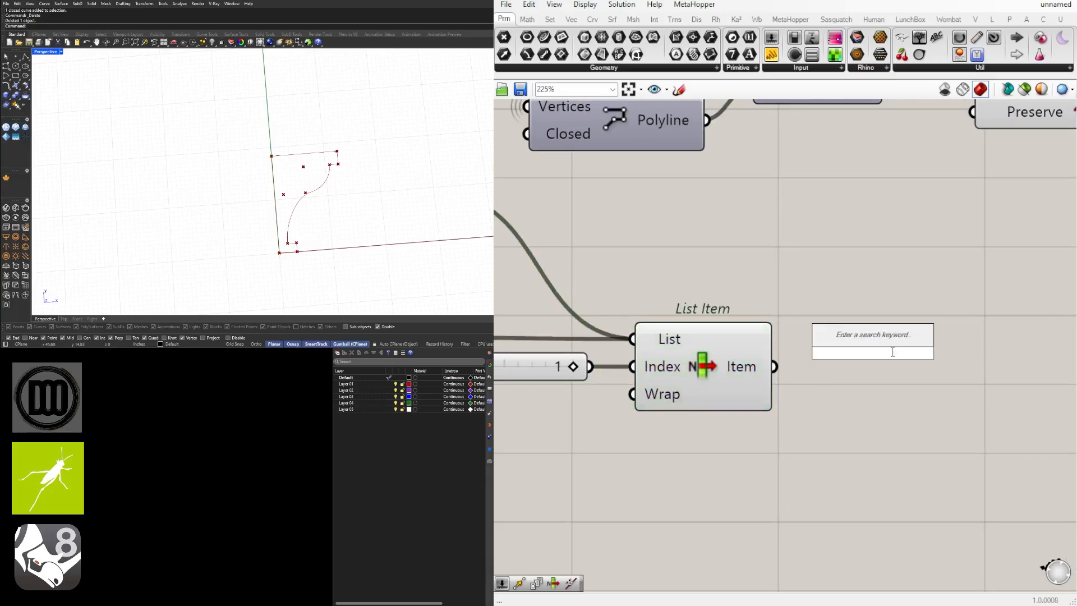
pyautogui.write('xy')
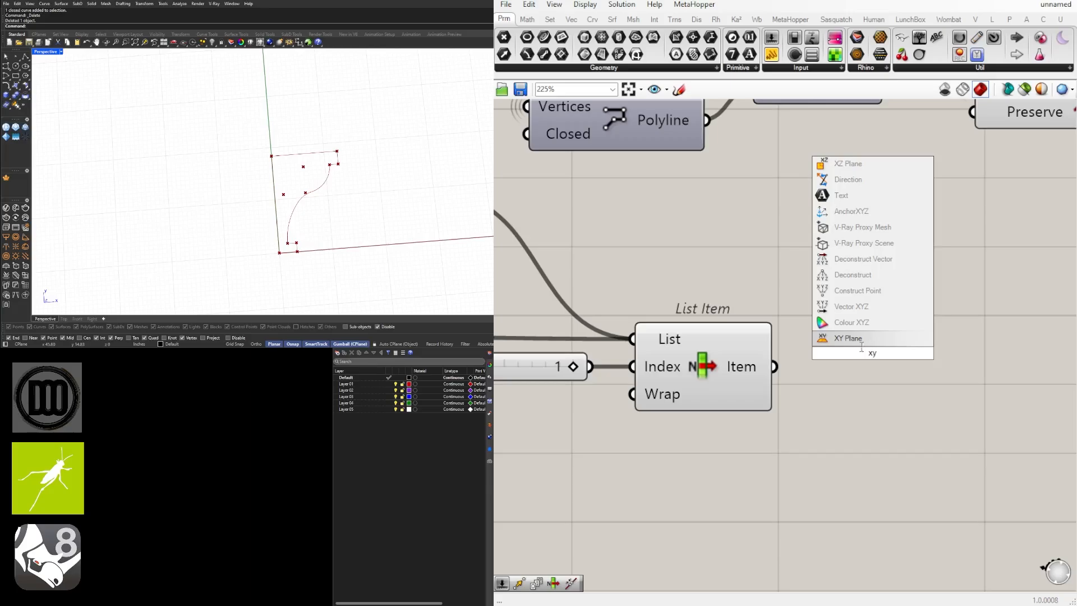
pyautogui.press('Return')
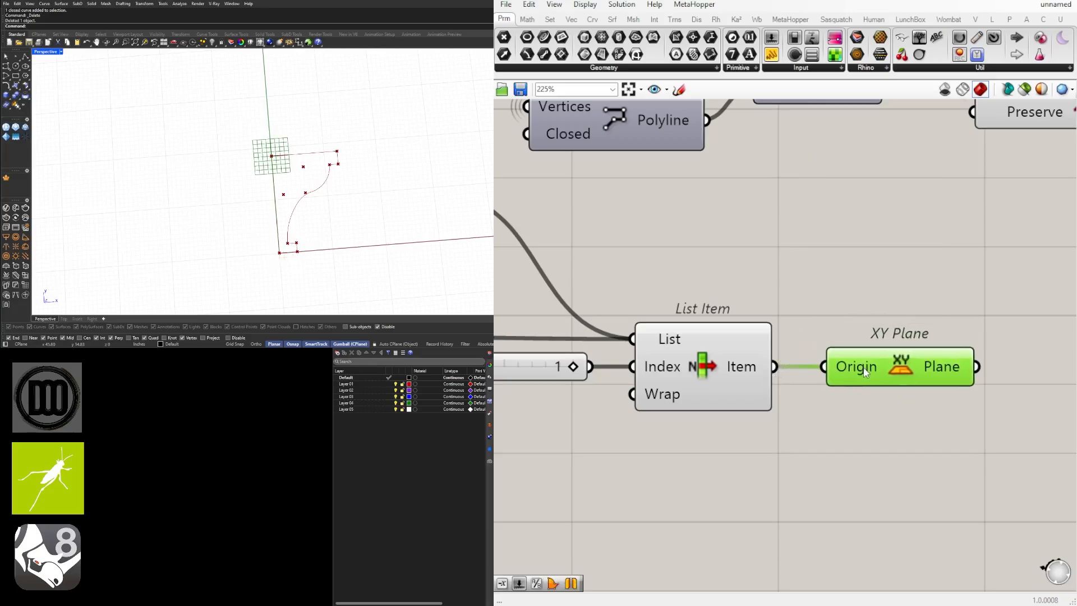
# Step: Set the index slider to 0 so the XY plane sits at point 1 of the profile
pyautogui.scroll(-4, 243, 208)
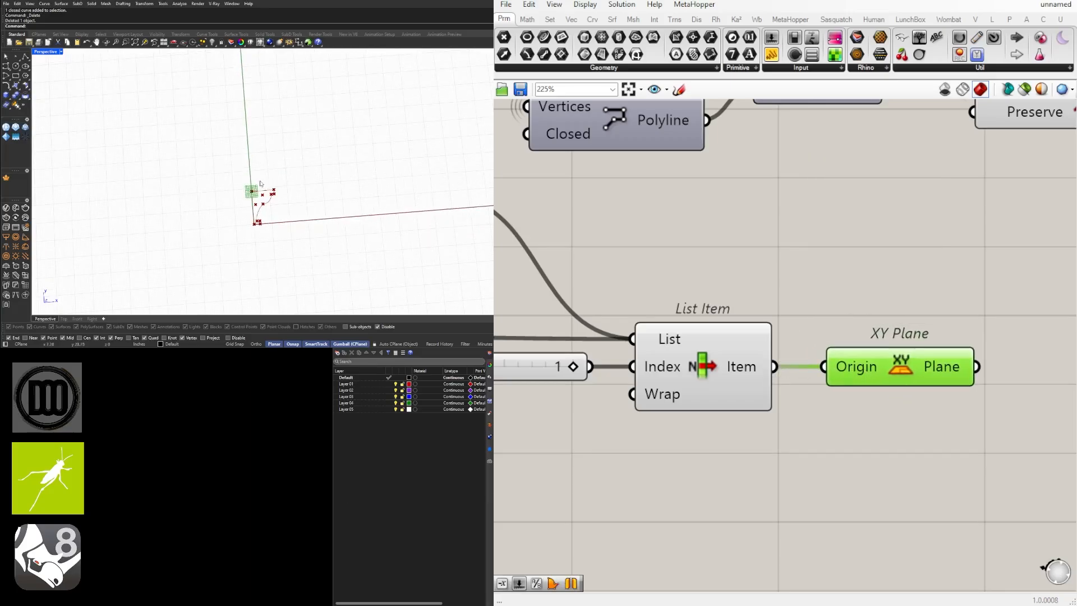
pyautogui.scroll(5, 255, 188)
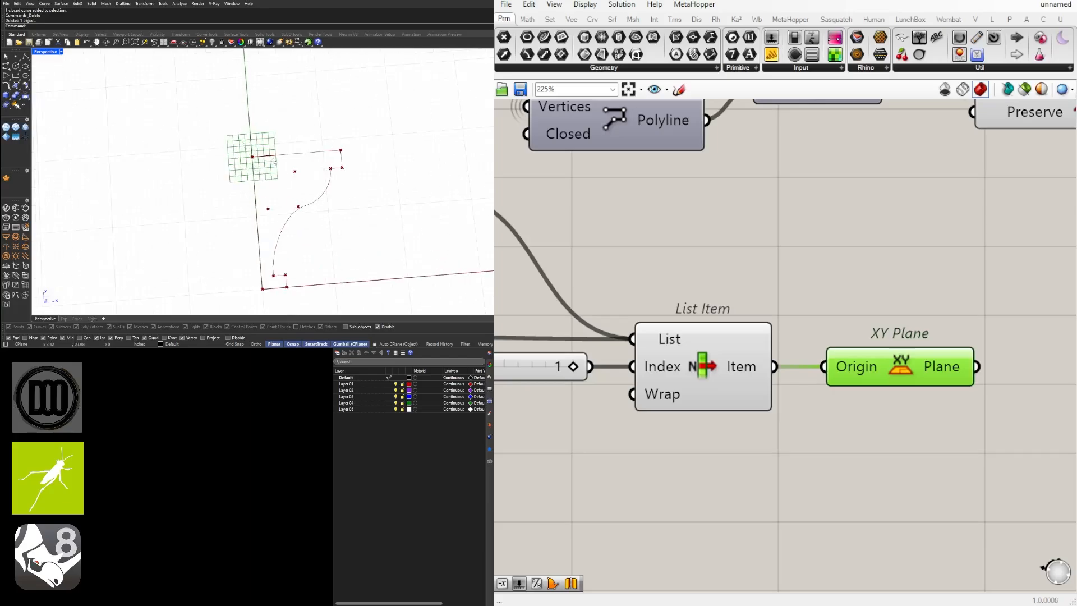
pyautogui.moveTo(601, 330); pyautogui.dragTo(782, 337, button='right')
pyautogui.scroll(3, 779, 359)
pyautogui.moveTo(724, 391); pyautogui.dragTo(505, 404)
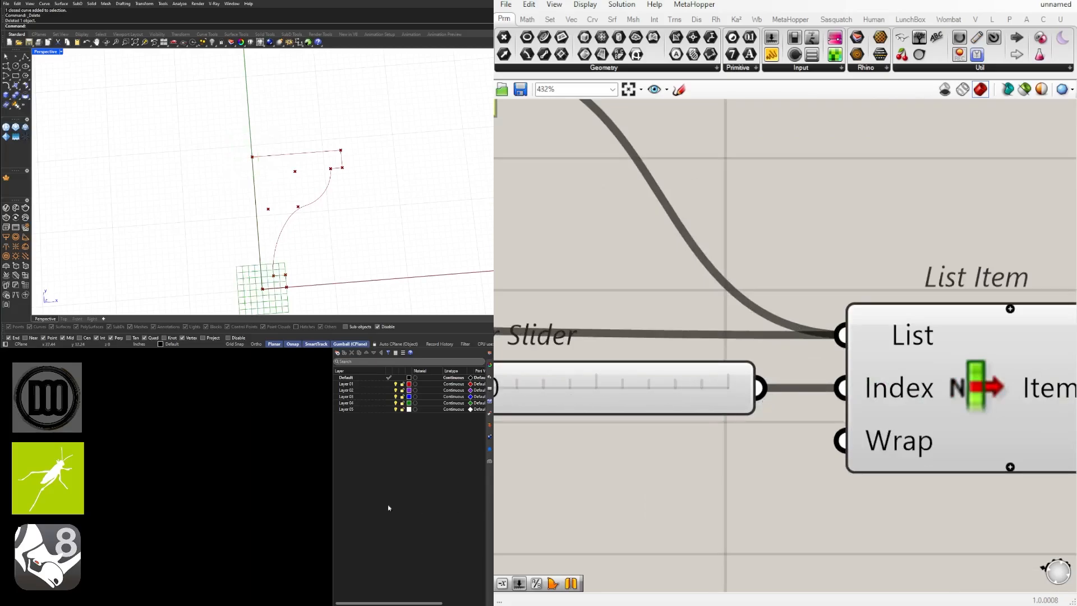
pyautogui.scroll(-5, 269, 221)
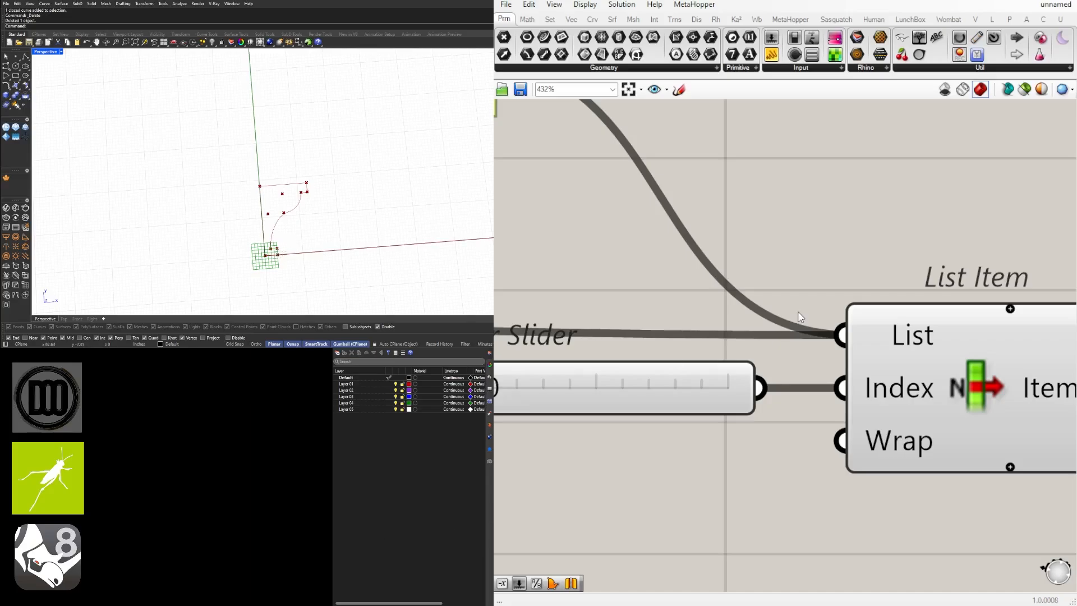
pyautogui.scroll(-5, 800, 318)
pyautogui.scroll(-4, 725, 398)
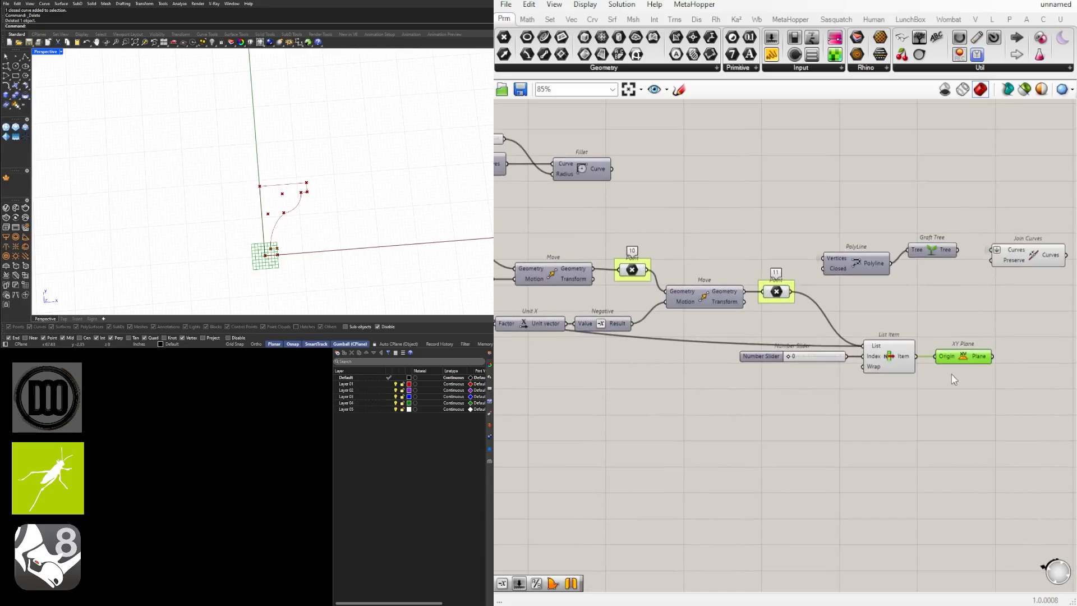
# Step: Hide the List input's wires and move the slider, List Item and XY Plane together closer to point 11
pyautogui.moveTo(896, 406); pyautogui.dragTo(855, 383)
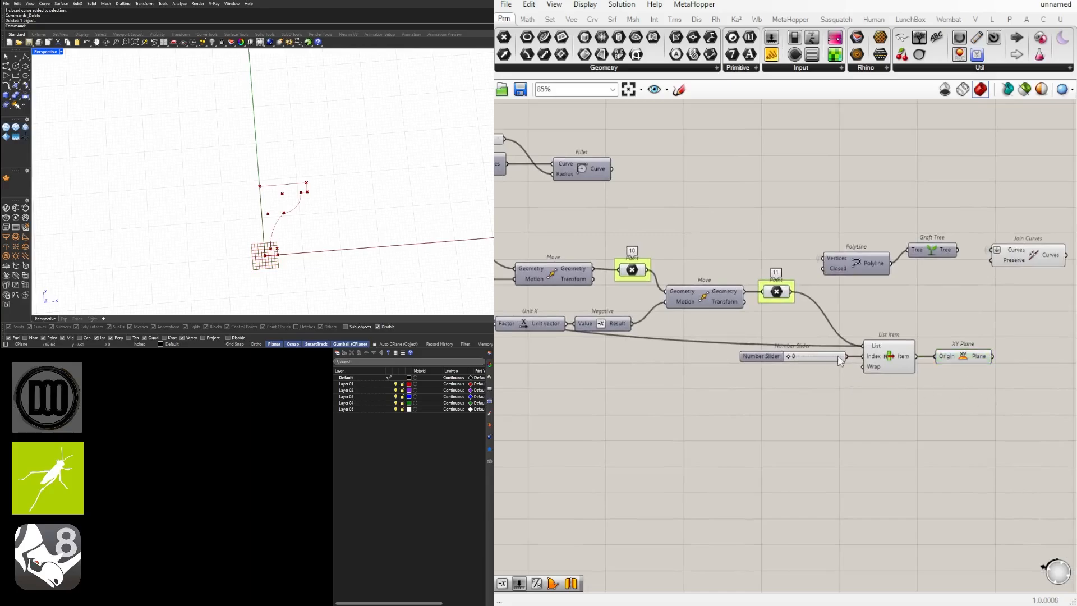
pyautogui.rightClick(876, 351)
pyautogui.moveTo(985, 380)
pyautogui.click(1058, 409)
pyautogui.moveTo(1017, 438); pyautogui.dragTo(740, 362)
pyautogui.moveTo(891, 355); pyautogui.dragTo(851, 329)
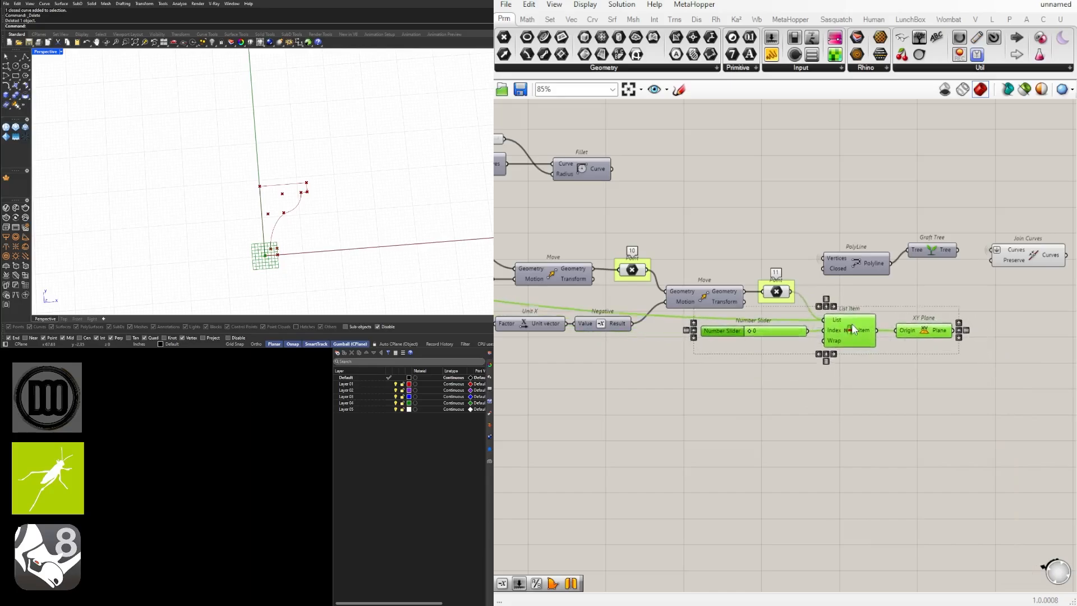
# Step: Rename the List Item's index slider to REF PLANE
pyautogui.click(748, 342)
pyautogui.scroll(3, 748, 342)
pyautogui.rightClick(744, 331)
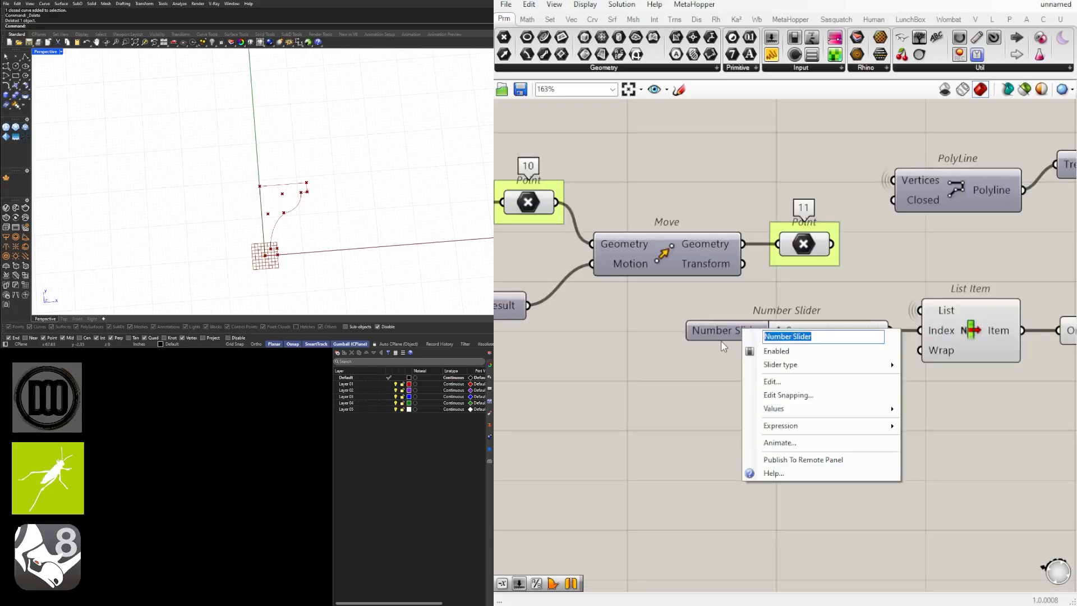
pyautogui.write('ref')
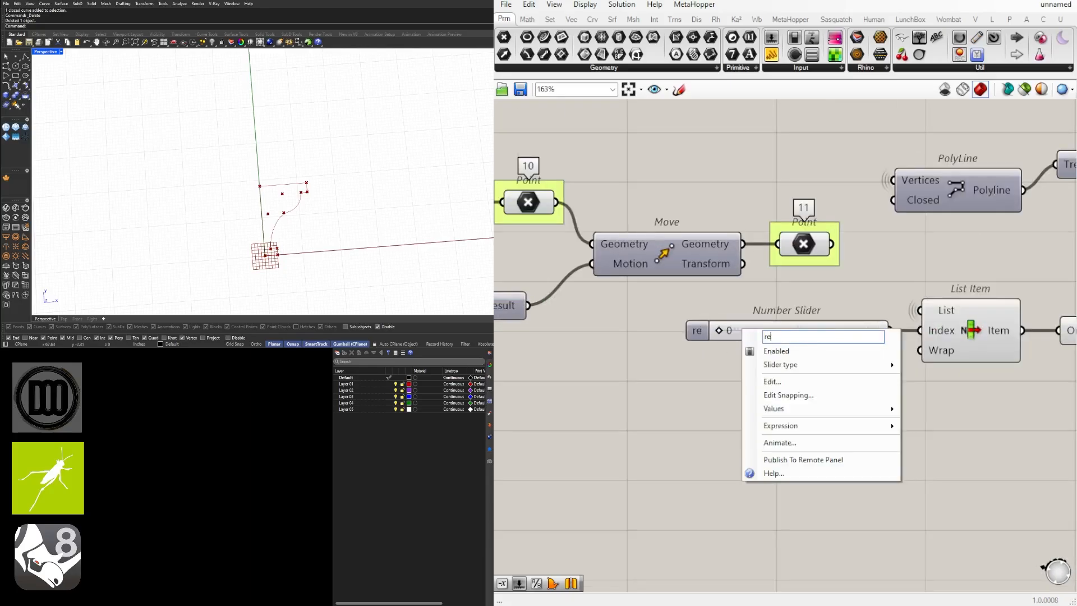
pyautogui.press('BackSpace')
pyautogui.press('BackSpace')
pyautogui.write('REF PLANE')
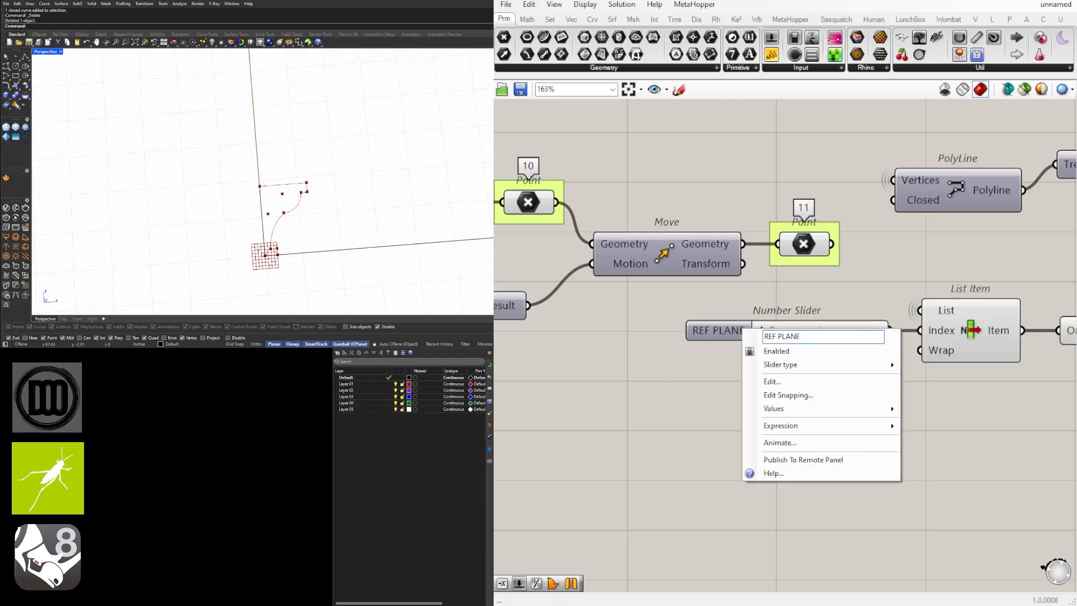
# Step: Rename the List Item's index slider to REF PLANE POINT
pyautogui.press('Return')
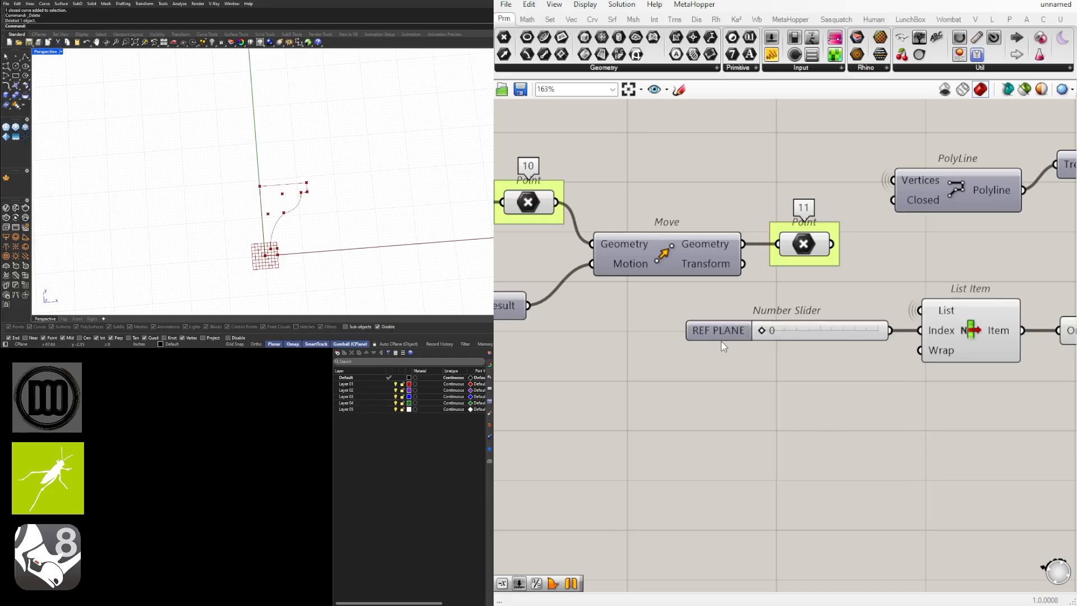
pyautogui.rightClick(748, 328)
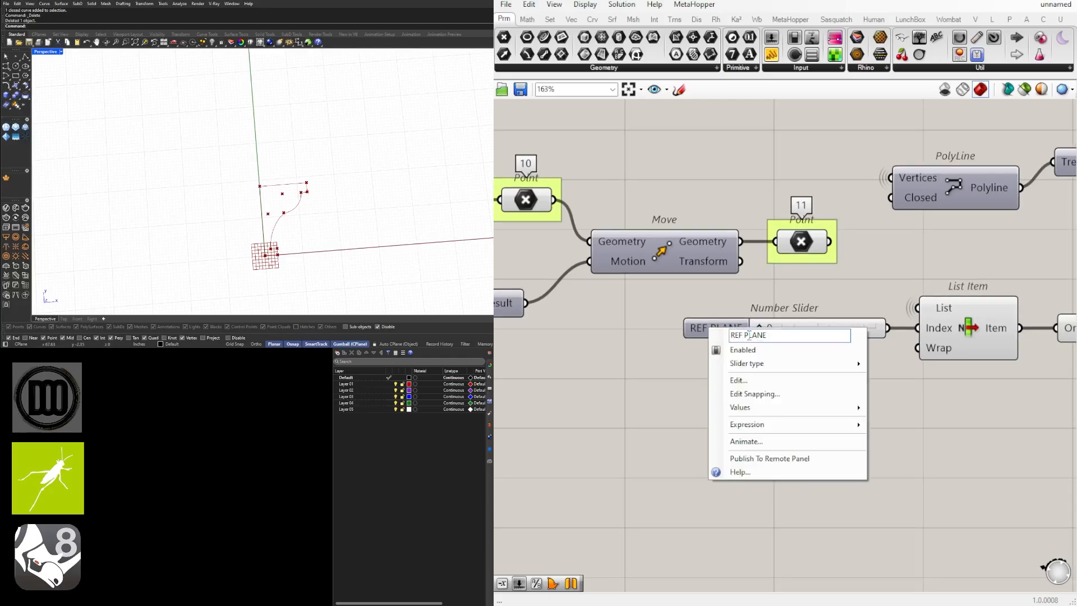
pyautogui.write('POINT')
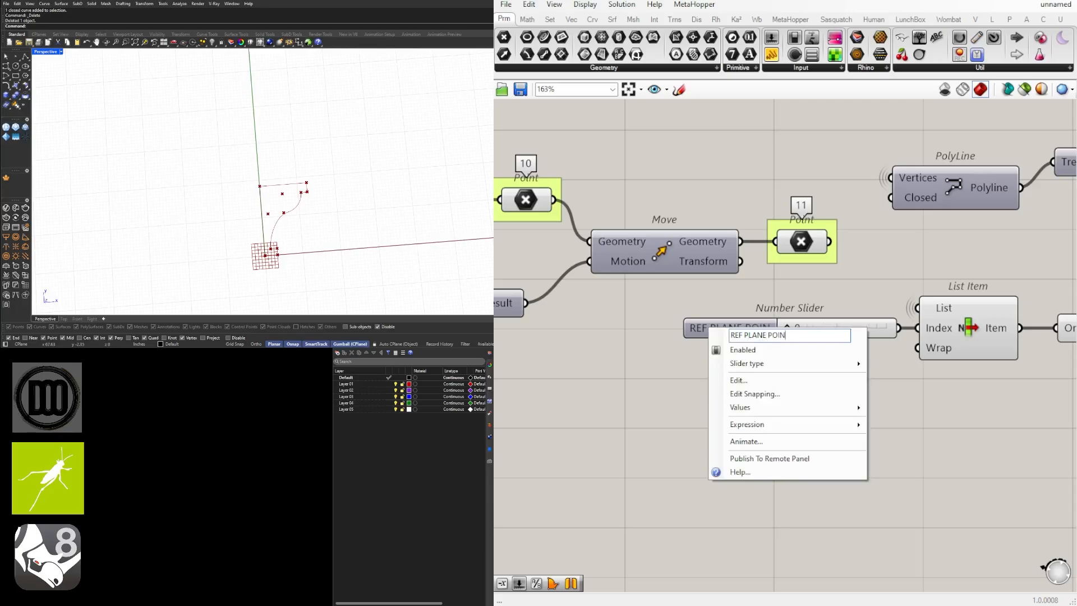
pyautogui.press('Return')
# Step: Move the REF PLANE POINT slider farther away from the List Item and set it to 1
pyautogui.click(740, 330)
pyautogui.moveTo(740, 329); pyautogui.dragTo(670, 329)
pyautogui.click(748, 364)
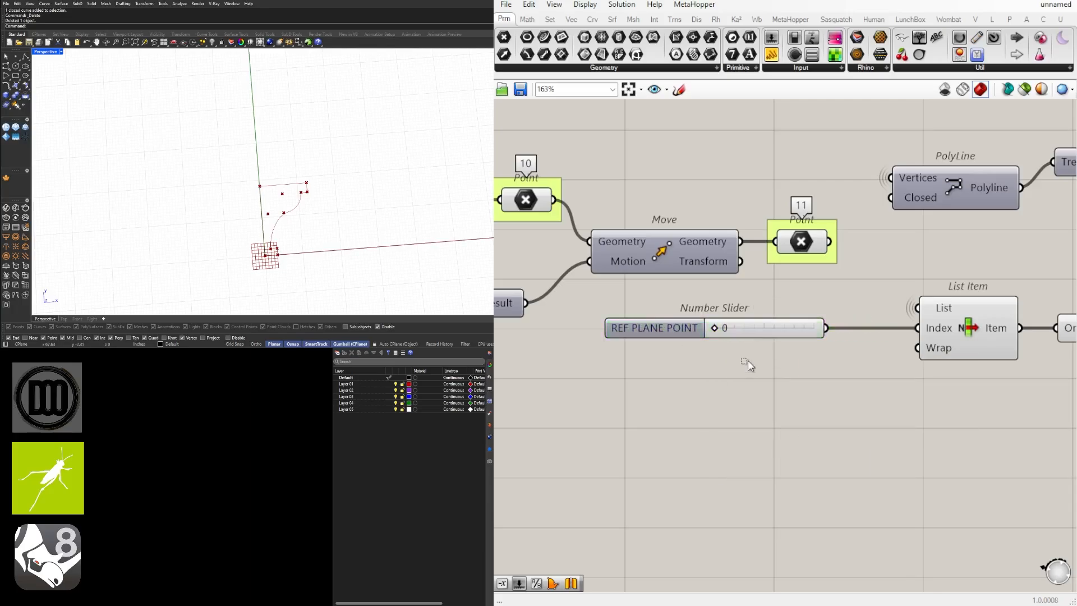
pyautogui.moveTo(795, 329)
pyautogui.mouseDown()
pyautogui.moveTo(726, 329)
pyautogui.moveTo(816, 331)
pyautogui.mouseUp()
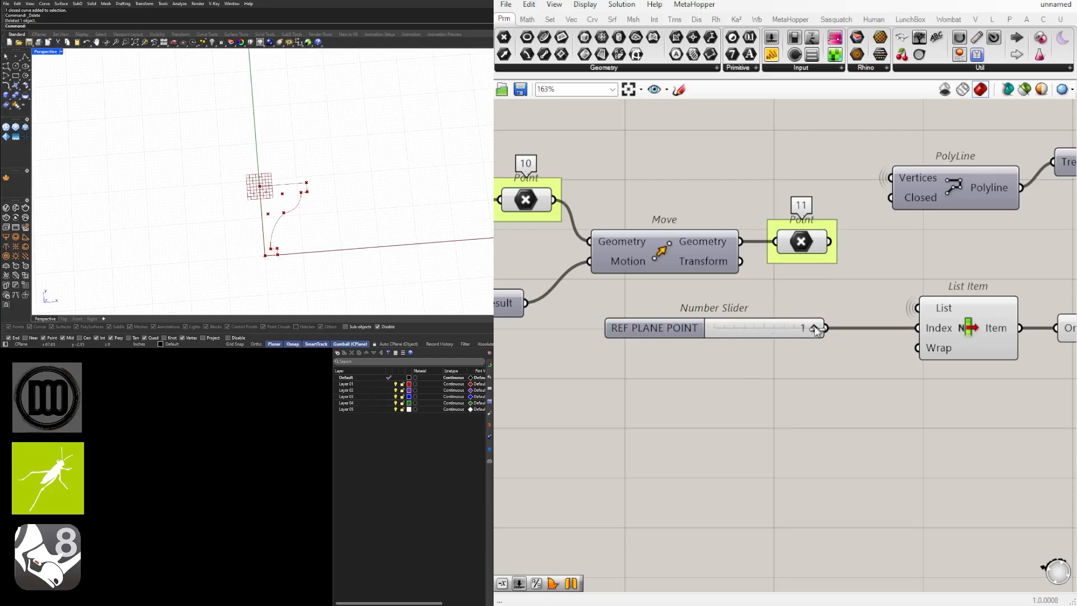
pyautogui.doubleClick(781, 407)
pyautogui.write('PANEL')
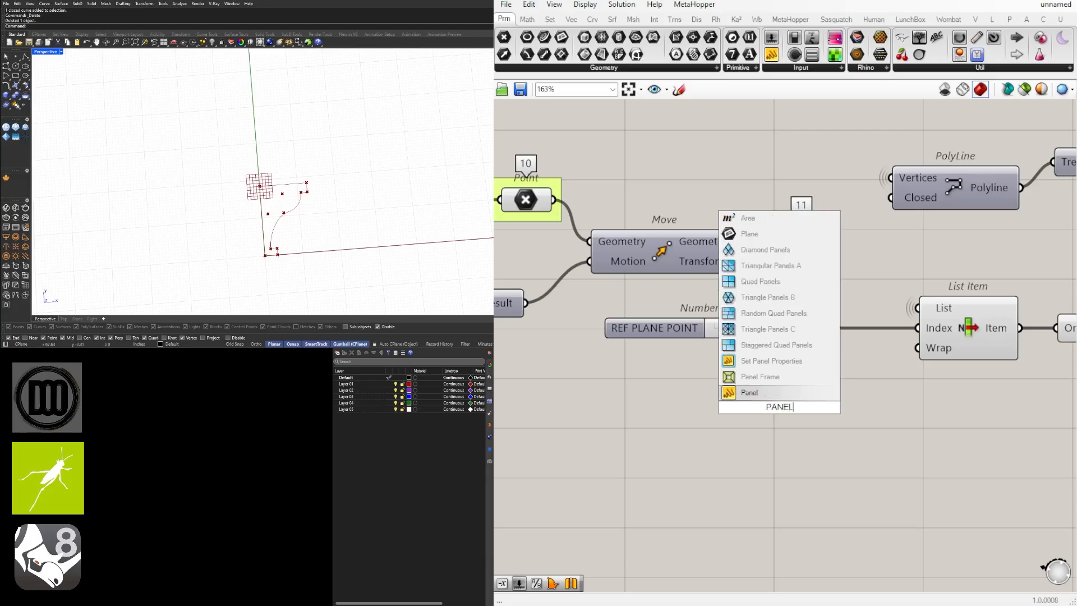
pyautogui.press('Return')
# Step: Add a Value List component below the REF PLANE POINT slider and name it REF PLANE
pyautogui.doubleClick(770, 396)
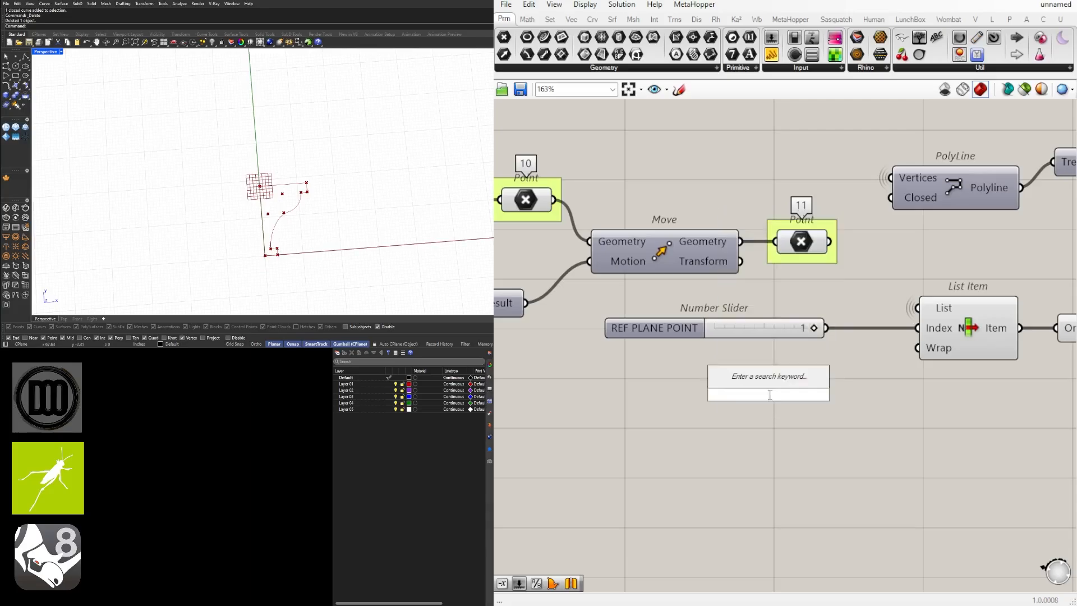
pyautogui.write('VALU')
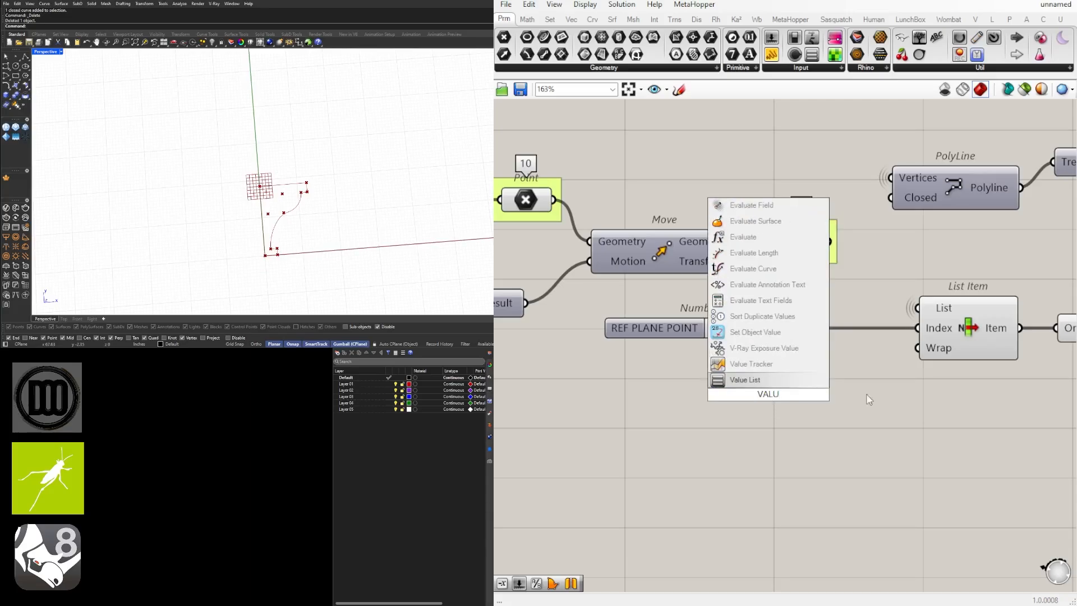
pyautogui.click(771, 381)
pyautogui.moveTo(768, 396); pyautogui.dragTo(714, 399)
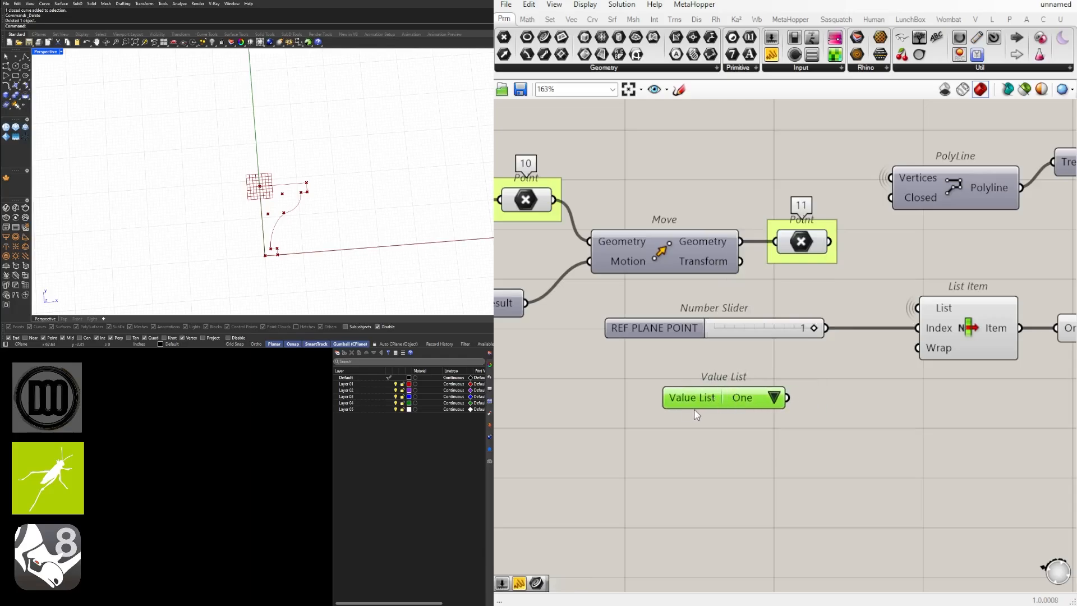
pyautogui.rightClick(699, 404)
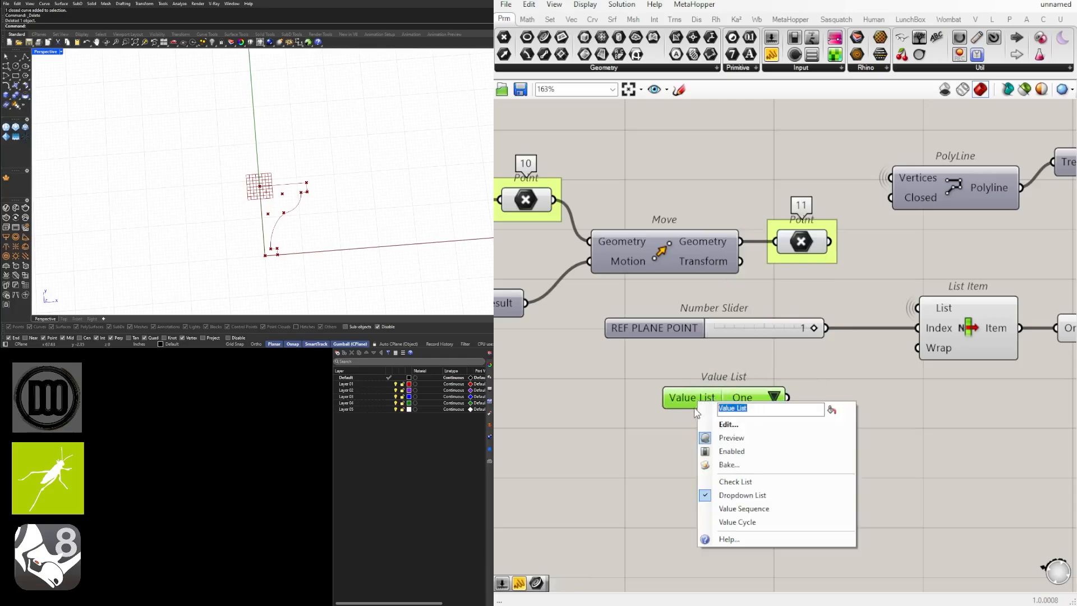
pyautogui.write('REF PLANE')
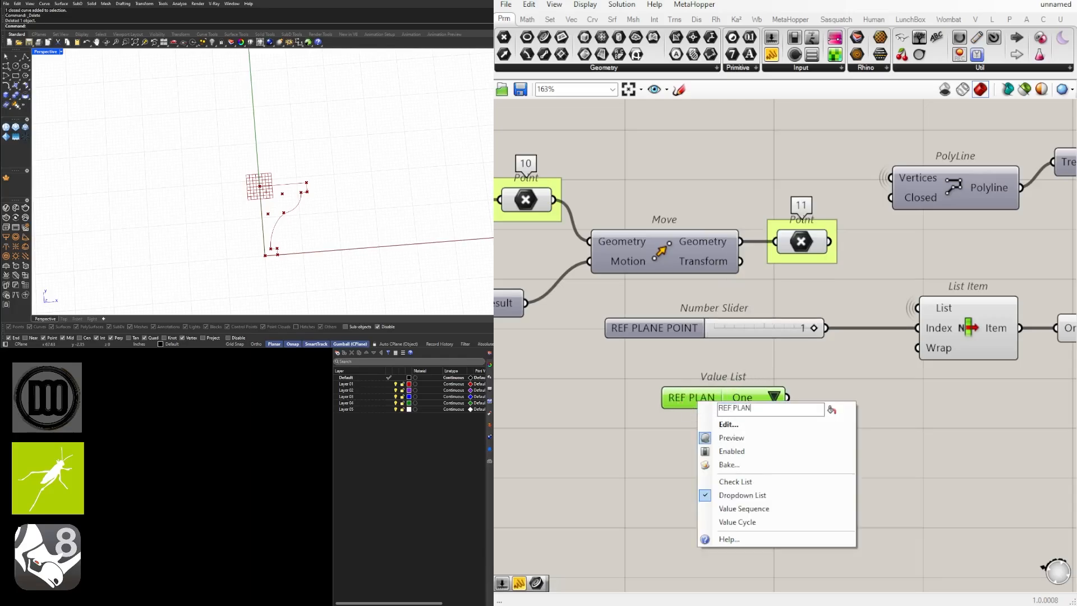
pyautogui.press('Return')
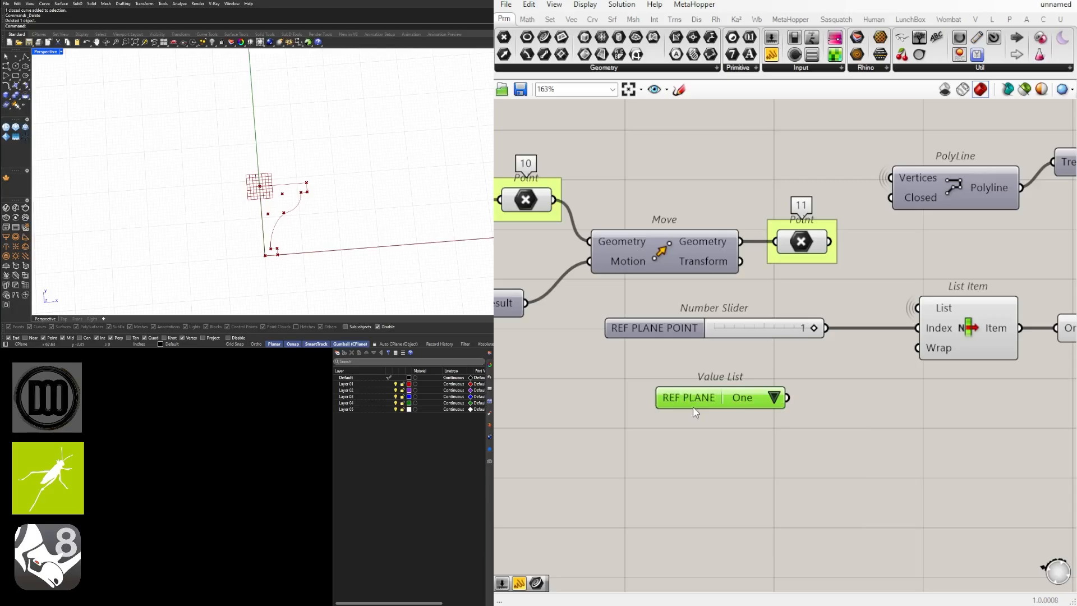
# Step: Reduce the REF PLANE value list to two entries: 1 with value 0 and 2 with value 1
pyautogui.doubleClick(740, 400)
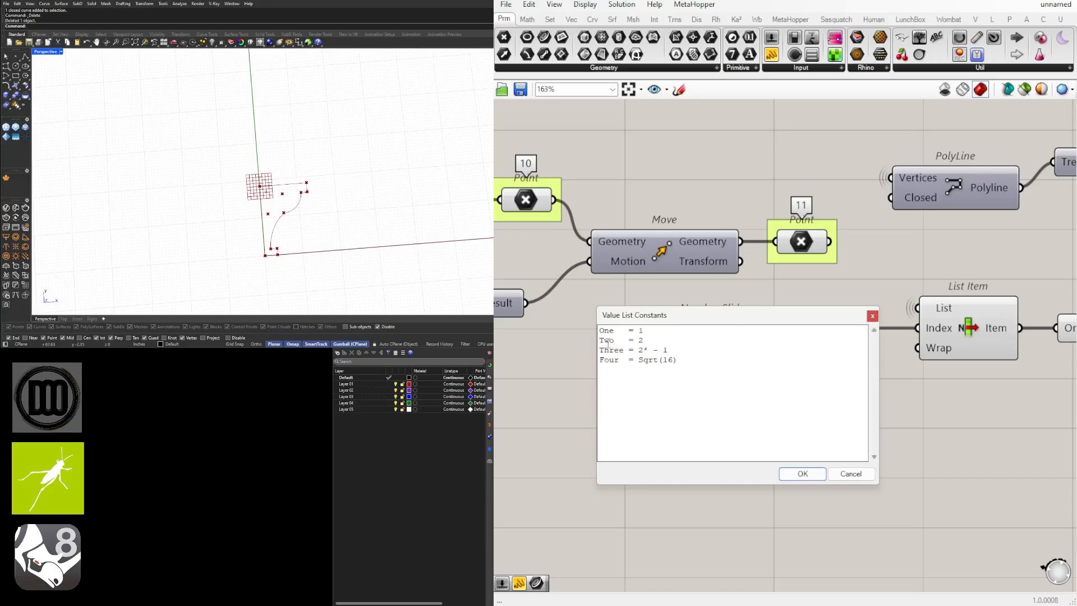
pyautogui.moveTo(675, 360); pyautogui.dragTo(590, 352)
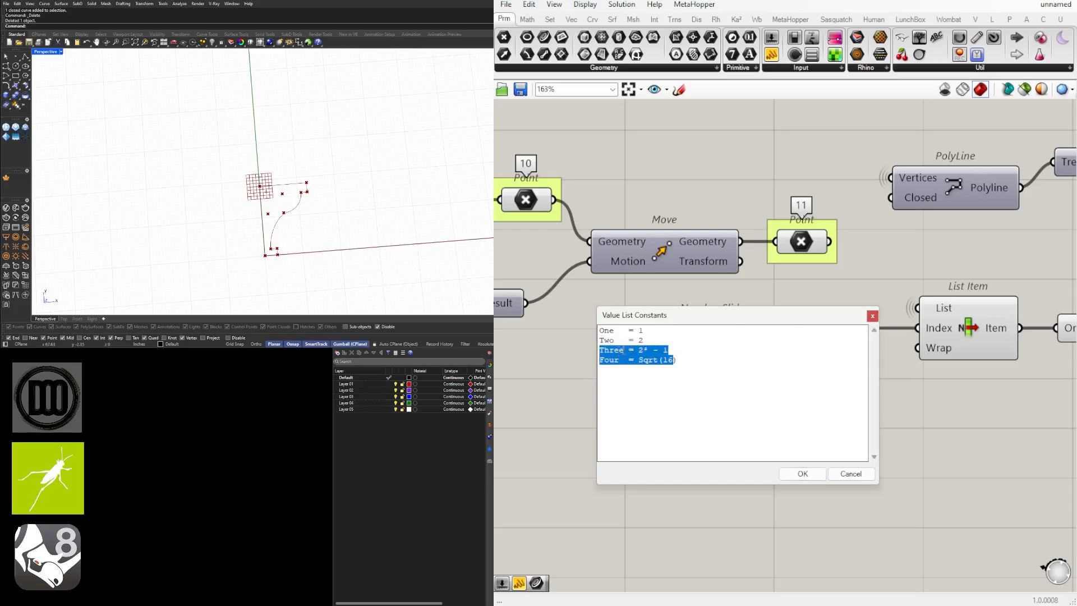
pyautogui.press('BackSpace')
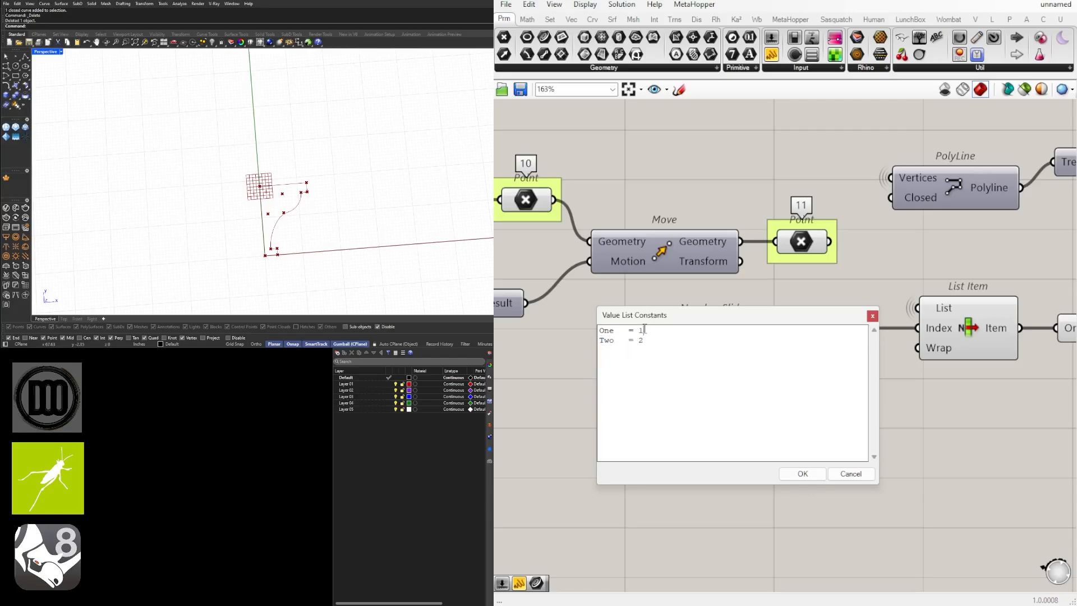
pyautogui.write('0')
pyautogui.write('1')
pyautogui.doubleClick(610, 339)
pyautogui.write('2')
pyautogui.click(804, 473)
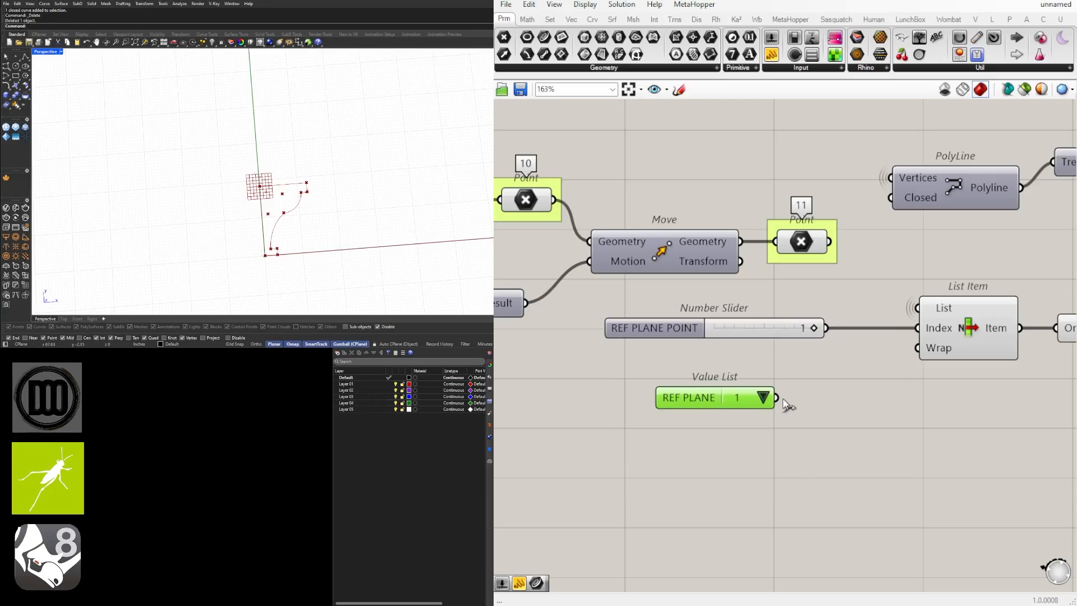
# Step: Feed the List Item's index from the REF PLANE value list and put it in place of the number slider, deleting the slider
pyautogui.moveTo(698, 404); pyautogui.dragTo(737, 378)
pyautogui.click(803, 370)
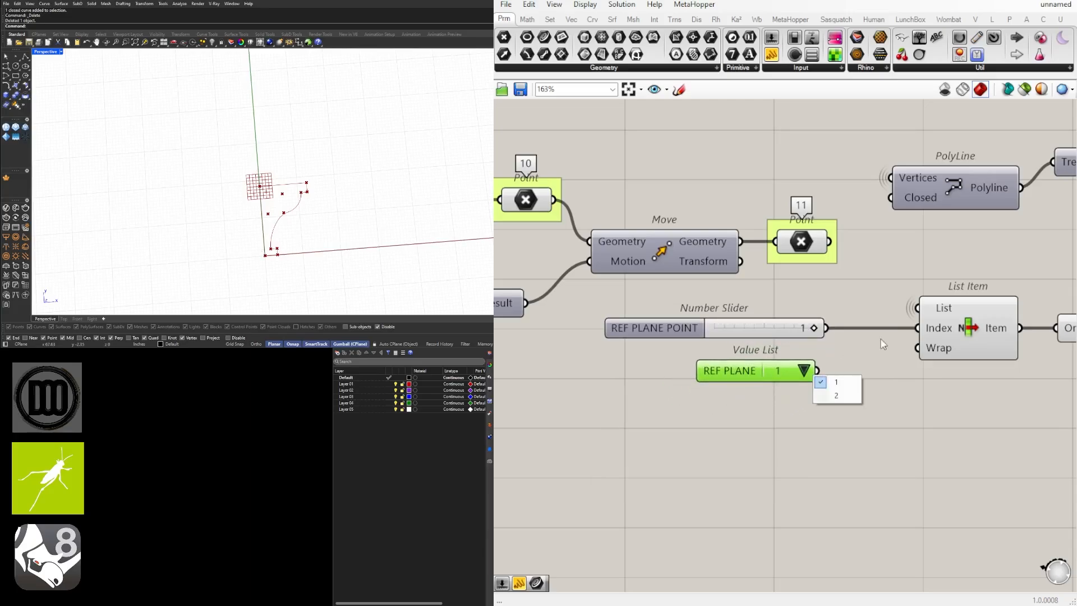
pyautogui.click(882, 344)
pyautogui.moveTo(817, 370); pyautogui.dragTo(917, 328)
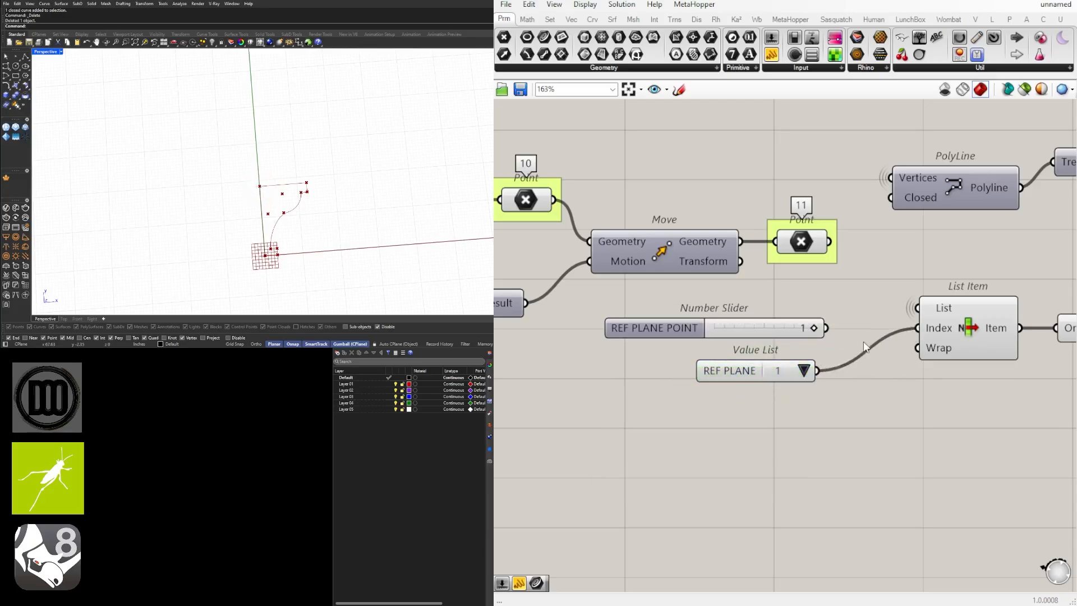
pyautogui.click(779, 326)
pyautogui.press('Delete')
pyautogui.moveTo(749, 370); pyautogui.dragTo(751, 328)
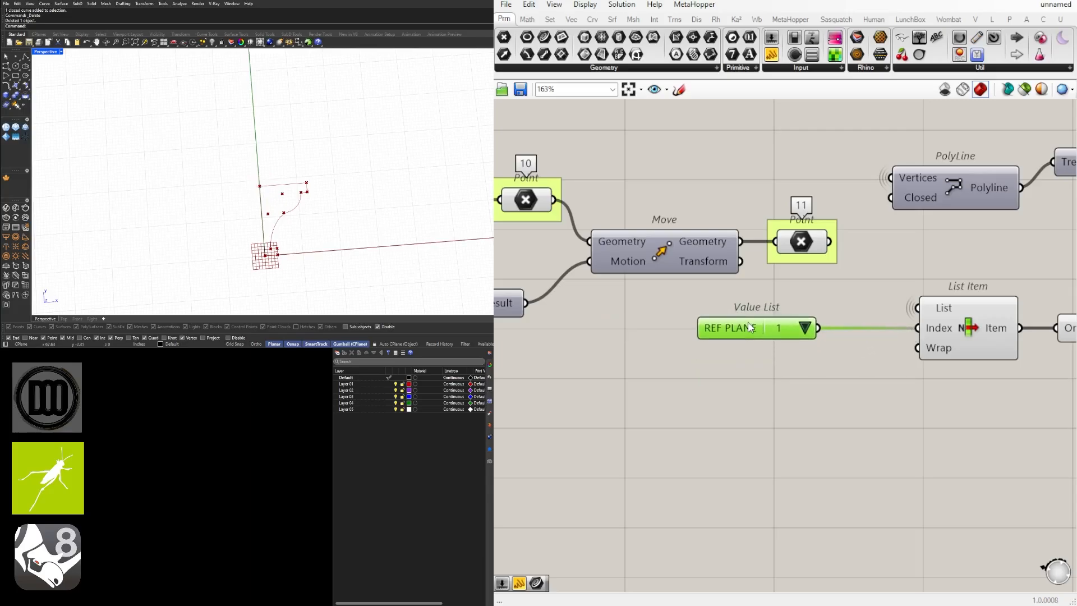
# Step: Switch the REF PLANE value list between 2 and 1 to check the plane's position, ending on 1
pyautogui.click(804, 327)
pyautogui.click(824, 353)
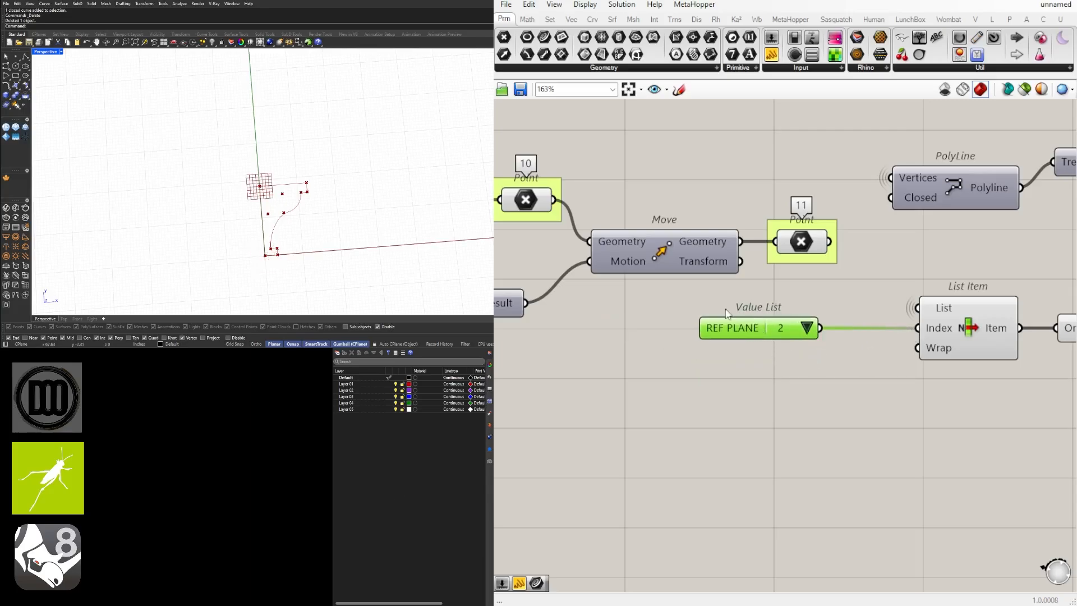
pyautogui.click(806, 328)
pyautogui.click(822, 333)
pyautogui.click(806, 328)
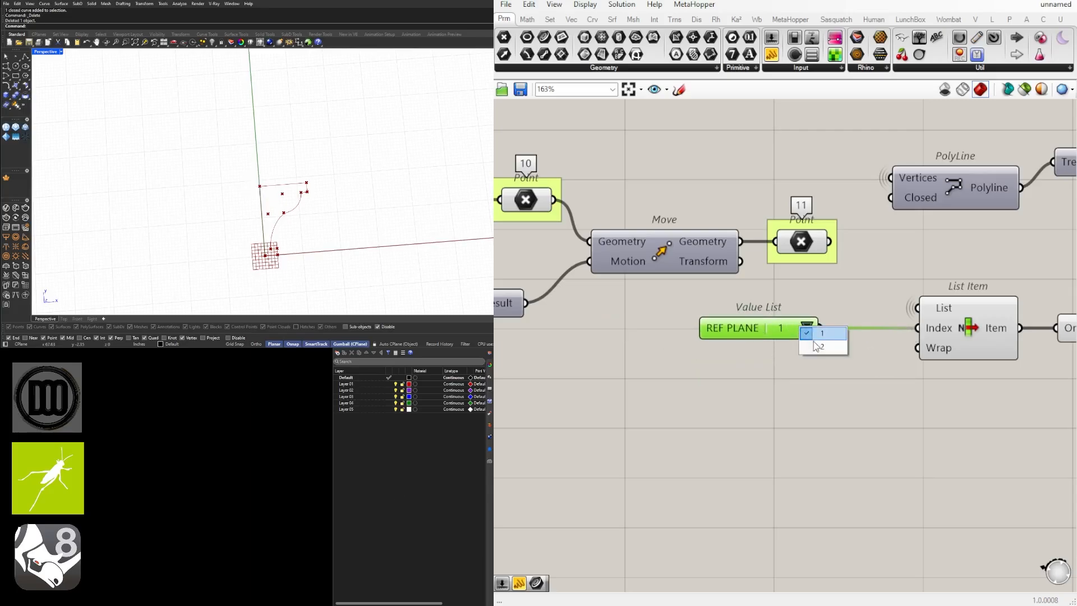
pyautogui.click(818, 346)
pyautogui.click(806, 327)
pyautogui.click(822, 333)
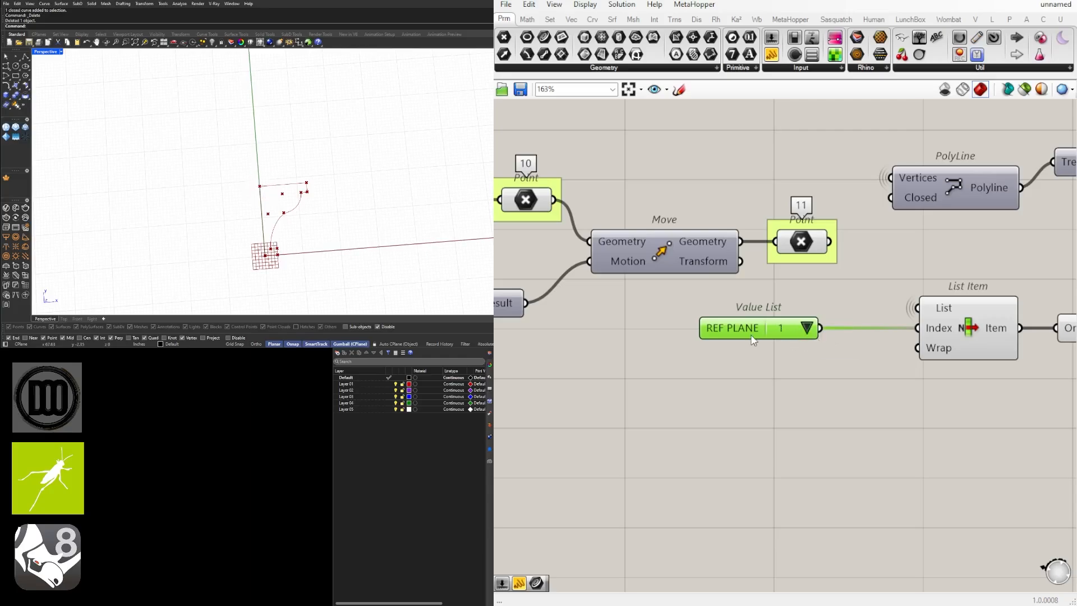
# Step: Move the REF PLANE value list closer to the List Item and put it in its own group
pyautogui.moveTo(751, 335); pyautogui.dragTo(766, 335)
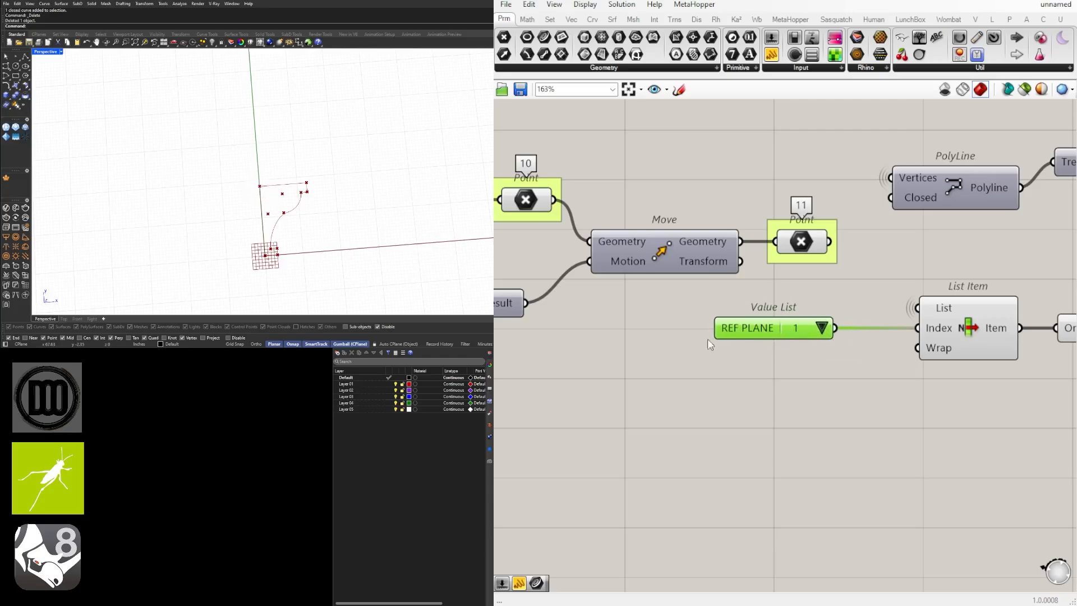
pyautogui.hotkey('ctrl', 'g')
pyautogui.click(740, 395)
# Step: Turn off the viewport preview of the List Item component
pyautogui.scroll(-4, 772, 379)
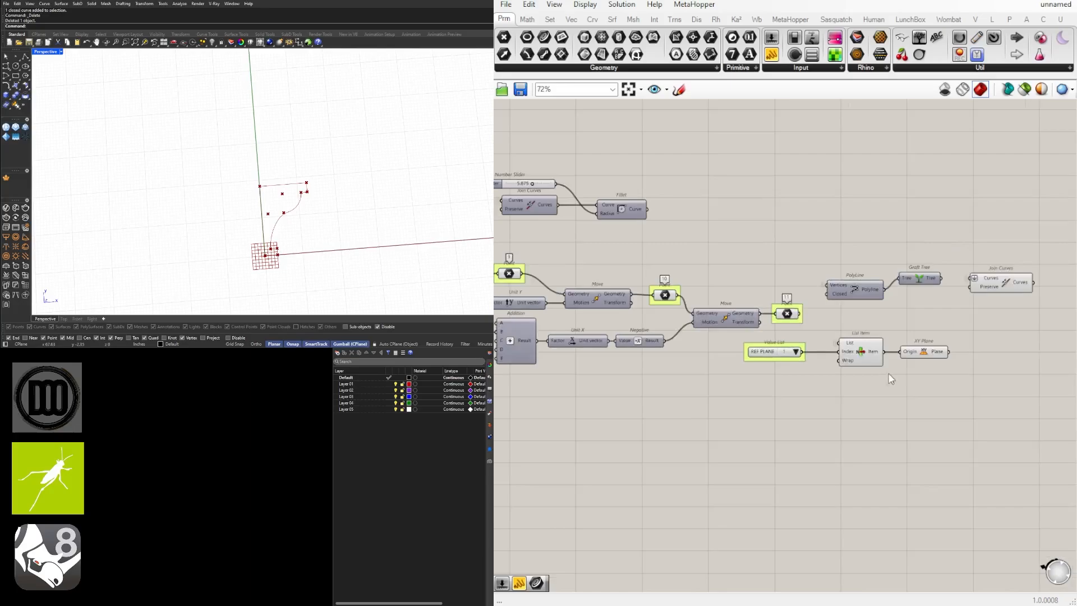
pyautogui.moveTo(947, 356); pyautogui.dragTo(831, 394, button='right')
pyautogui.scroll(2, 831, 395)
pyautogui.moveTo(814, 405); pyautogui.dragTo(712, 355)
pyautogui.click(738, 342)
pyautogui.moveTo(710, 392); pyautogui.dragTo(713, 392)
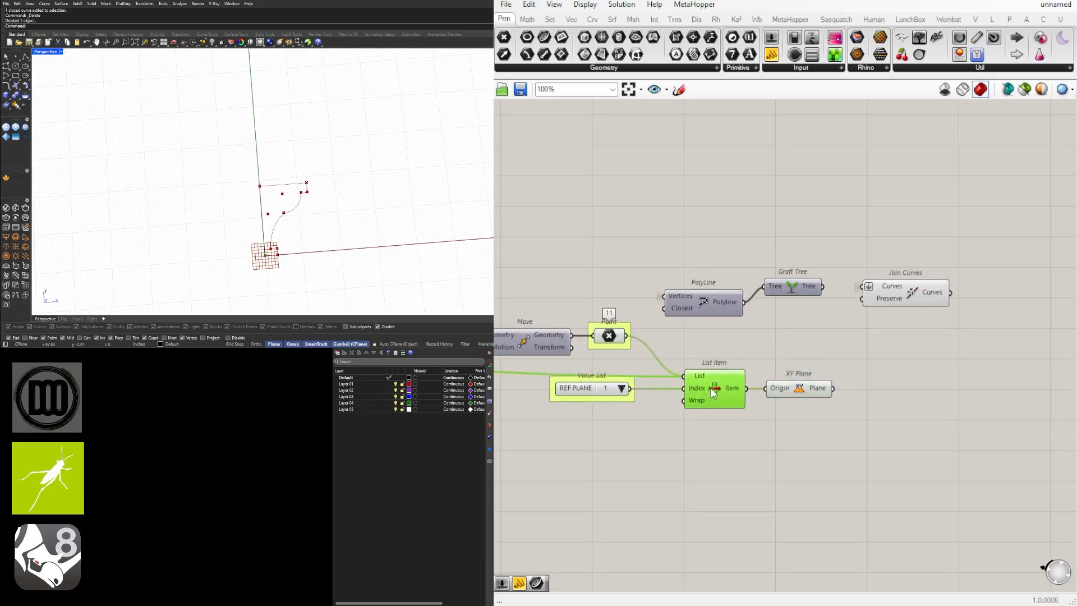
pyautogui.scroll(1, 714, 387)
pyautogui.middleClick(715, 387)
pyautogui.click(750, 349)
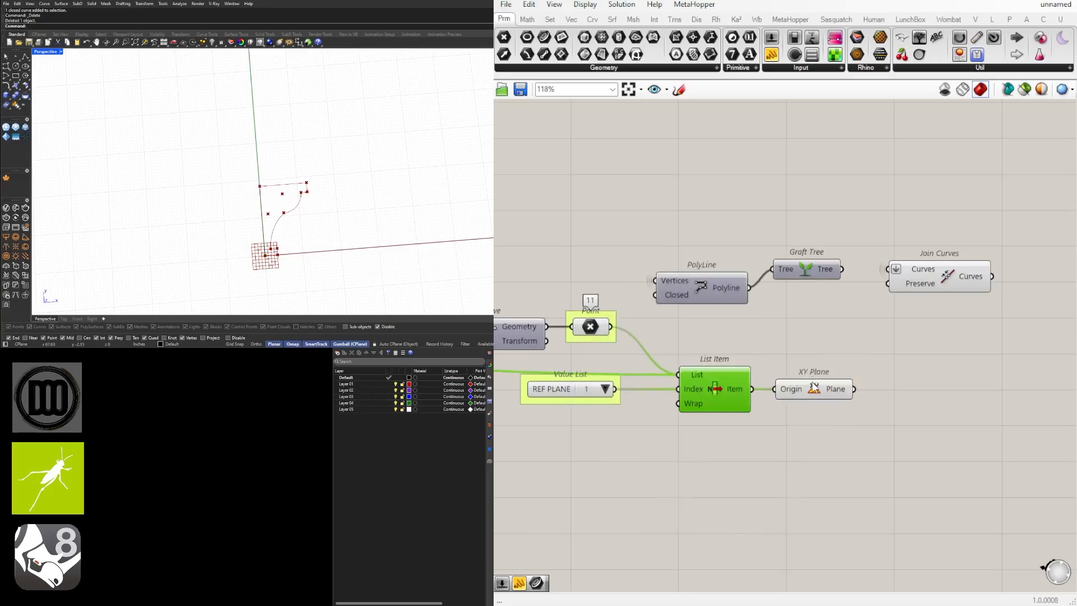
# Step: Move Join Curves closer to Graft Tree and place the XY Plane component beneath Join Curves
pyautogui.moveTo(815, 385); pyautogui.dragTo(849, 384)
pyautogui.moveTo(942, 269); pyautogui.dragTo(934, 269)
pyautogui.click(886, 341)
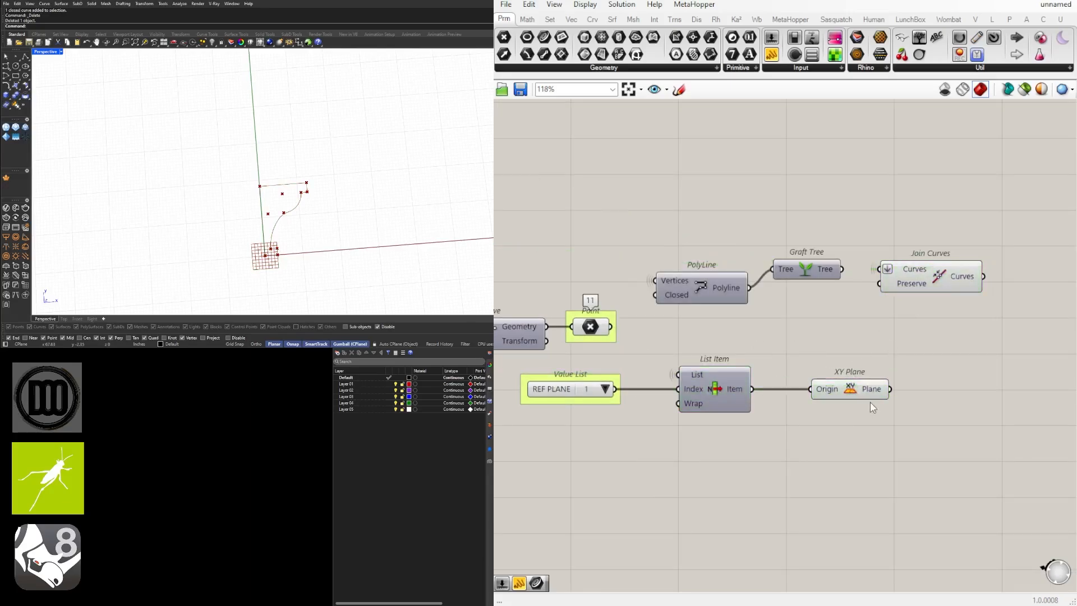
pyautogui.moveTo(848, 389); pyautogui.dragTo(931, 392)
pyautogui.click(924, 362)
pyautogui.moveTo(928, 277); pyautogui.dragTo(919, 278)
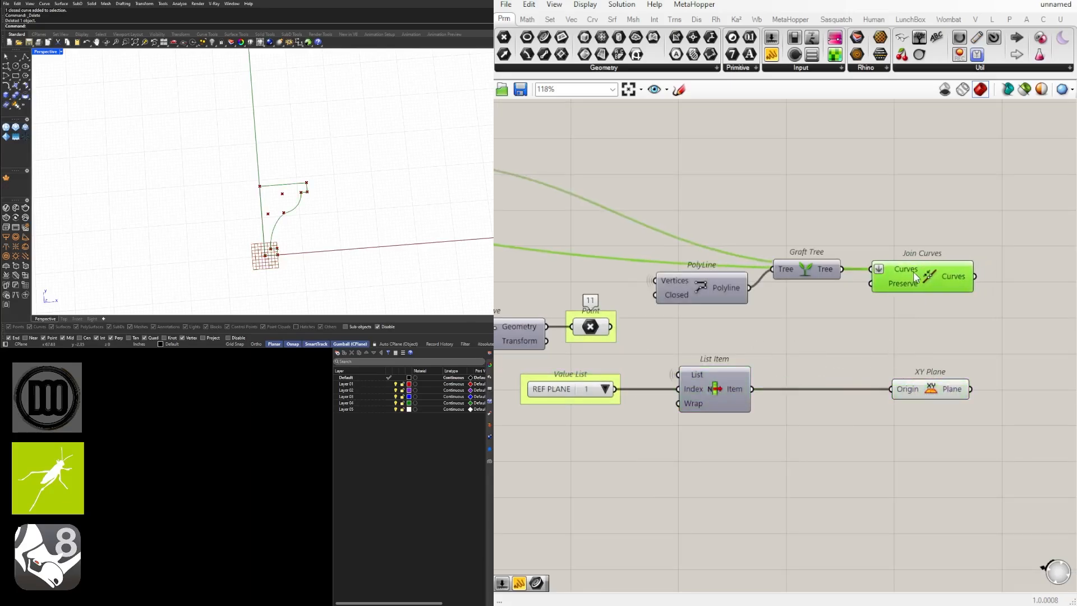
pyautogui.click(948, 350)
# Step: Add a Curve parameter beside Join Curves, fed by the joined curves output and aligned with it
pyautogui.moveTo(996, 417); pyautogui.dragTo(952, 411, button='right')
pyautogui.click(914, 284)
pyautogui.click(971, 301)
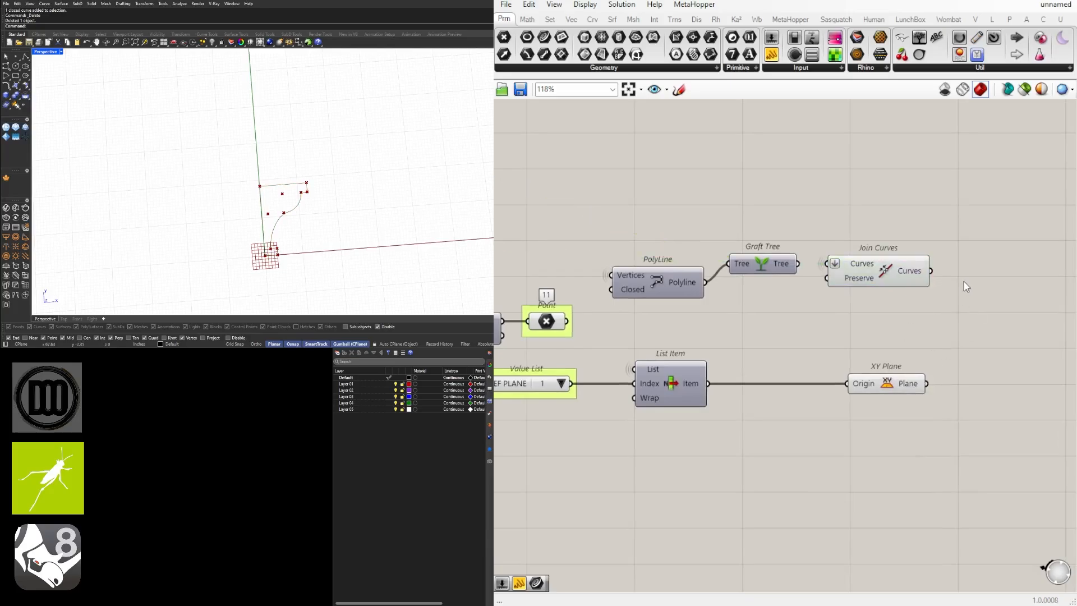
pyautogui.doubleClick(963, 279)
pyautogui.write('CUR')
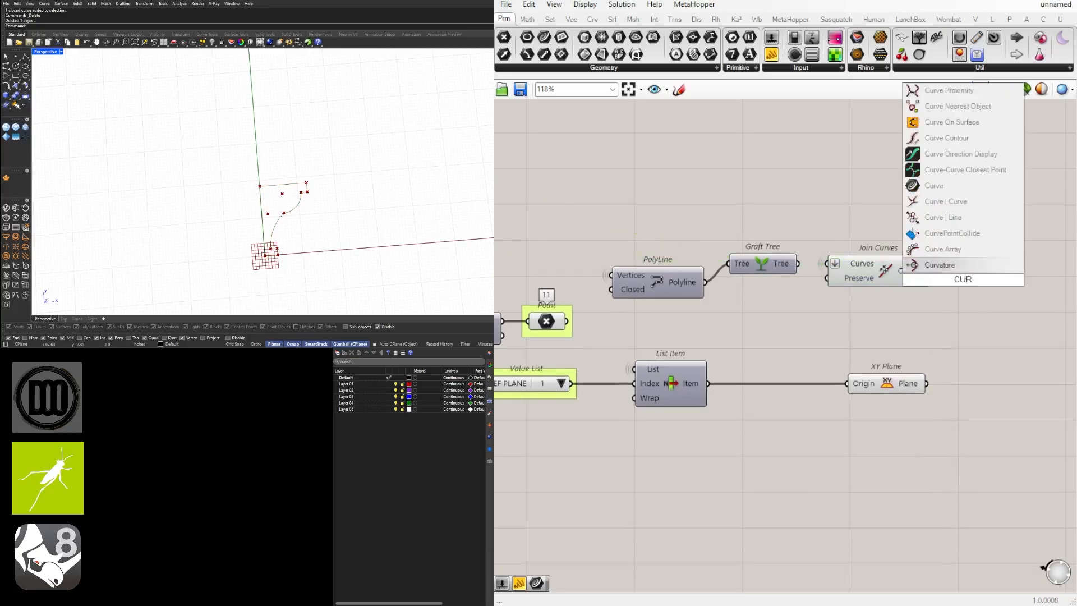
pyautogui.click(934, 186)
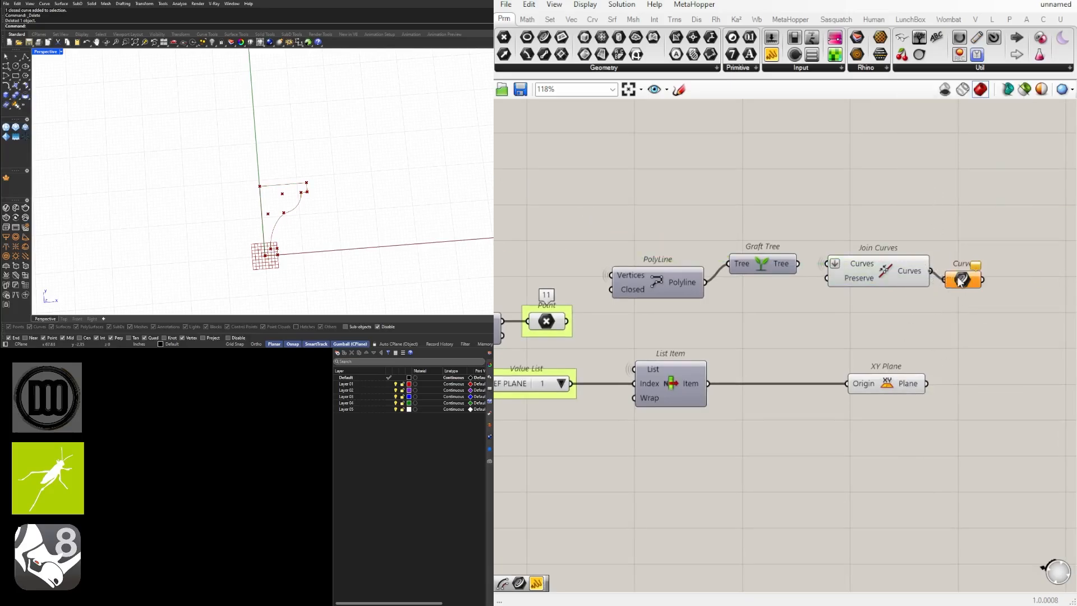
pyautogui.moveTo(962, 279); pyautogui.dragTo(979, 270)
# Step: Move XY Plane closer to List Item and add a Plane parameter beneath the Curve parameter, fed by XY Plane's output
pyautogui.moveTo(908, 382); pyautogui.dragTo(895, 382)
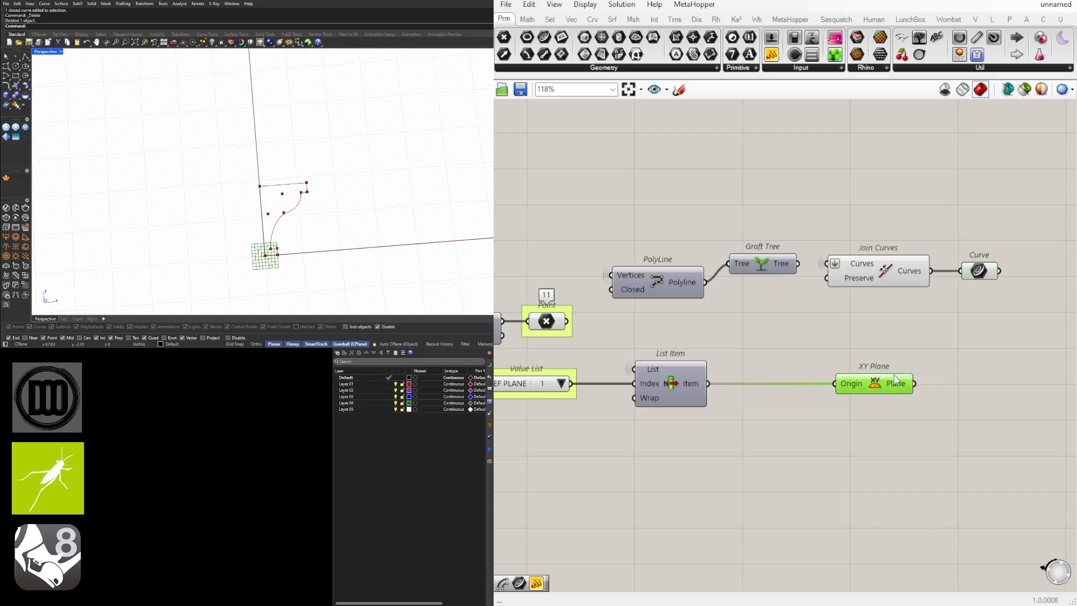
pyautogui.doubleClick(960, 384)
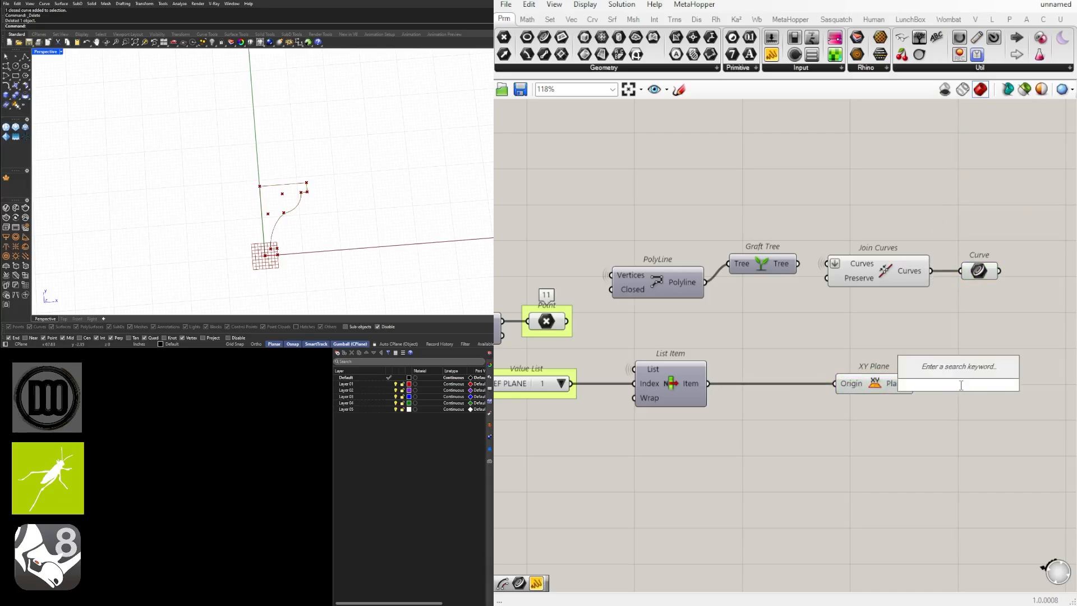
pyautogui.write('PLANE')
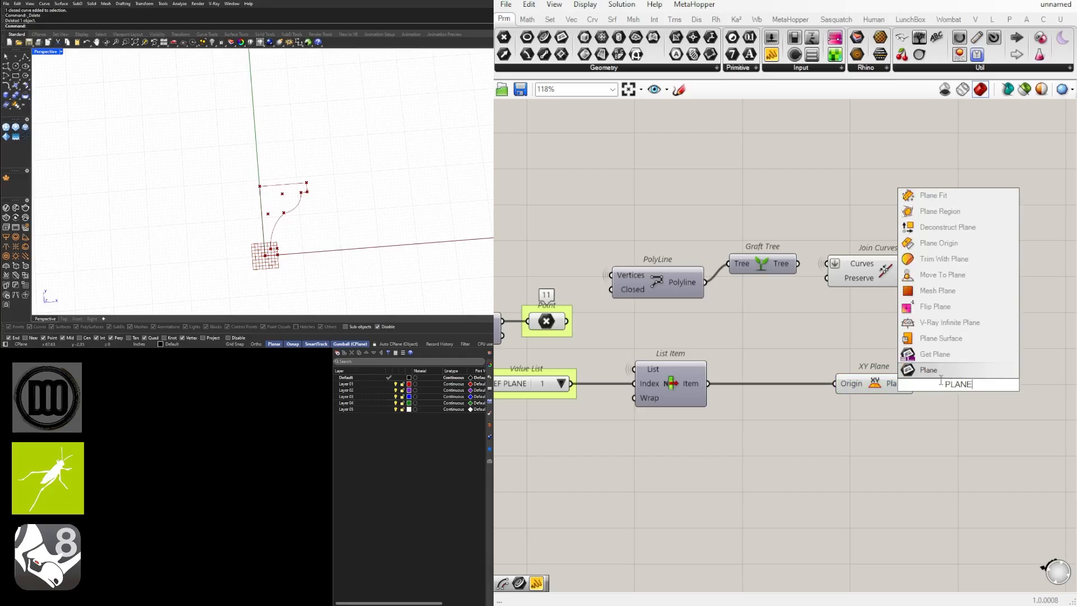
pyautogui.press('Return')
pyautogui.moveTo(956, 386); pyautogui.dragTo(981, 391)
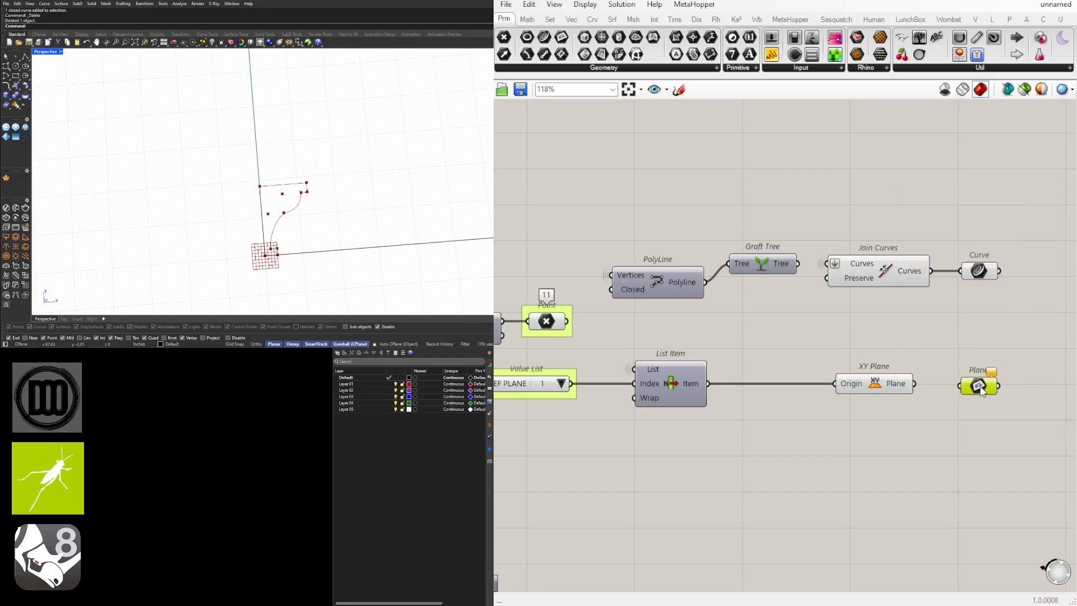
pyautogui.moveTo(914, 384); pyautogui.dragTo(959, 385)
# Step: Turn off the viewport preview of the Join Curves and XY Plane components
pyautogui.moveTo(922, 442); pyautogui.dragTo(791, 191)
pyautogui.middleClick(817, 202)
pyautogui.click(850, 159)
pyautogui.click(881, 158)
# Step: Put the Curve and Plane output parameters in separate groups and shift both slightly away from their source components
pyautogui.moveTo(1036, 314); pyautogui.dragTo(973, 322, button='right')
pyautogui.moveTo(958, 315); pyautogui.dragTo(914, 256)
pyautogui.keyDown('shift'); pyautogui.moveTo(970, 401); pyautogui.dragTo(923, 362); pyautogui.keyUp('shift')
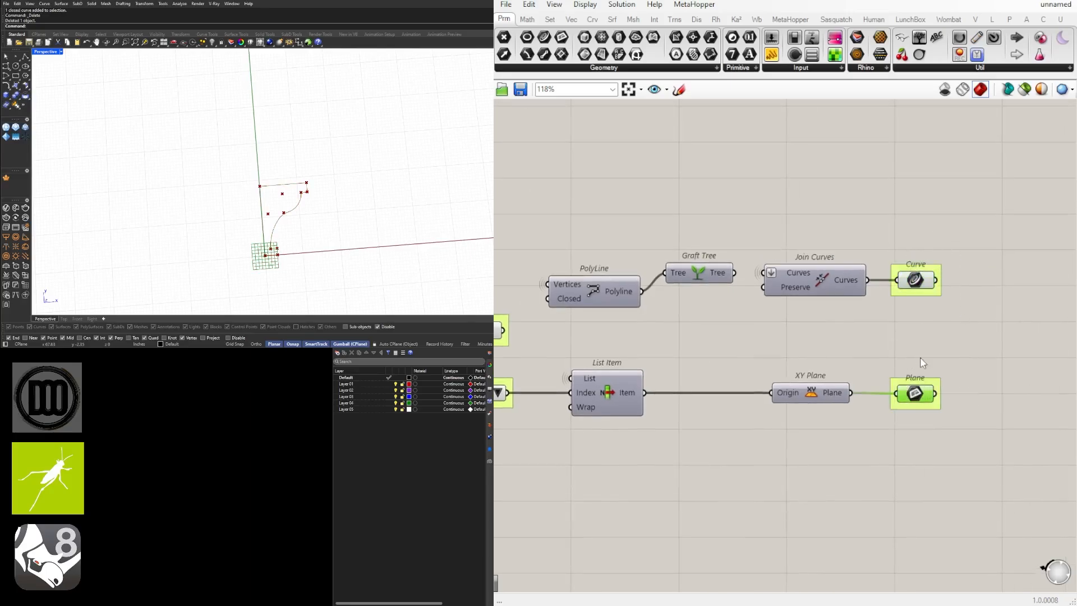
pyautogui.click(941, 348)
pyautogui.scroll(-3, 940, 349)
pyautogui.moveTo(953, 403); pyautogui.dragTo(893, 280)
pyautogui.scroll(3, 894, 284)
pyautogui.moveTo(934, 323); pyautogui.dragTo(947, 324)
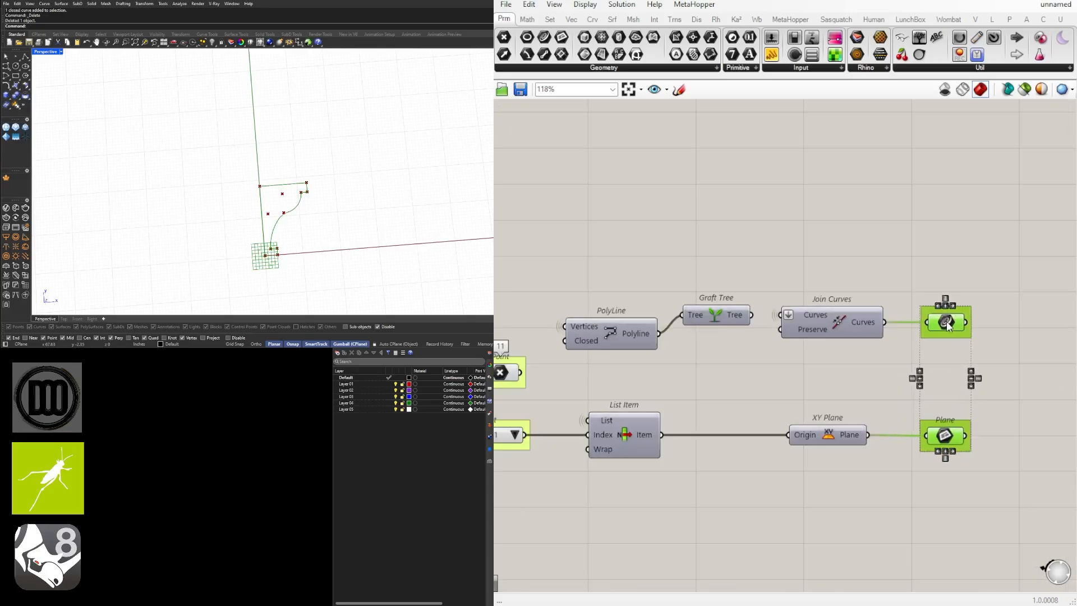
pyautogui.click(951, 285)
# Step: Review the whole profile definition and inspect the Curve and Plane outputs in the Rhino viewport
pyautogui.scroll(-3, 934, 391)
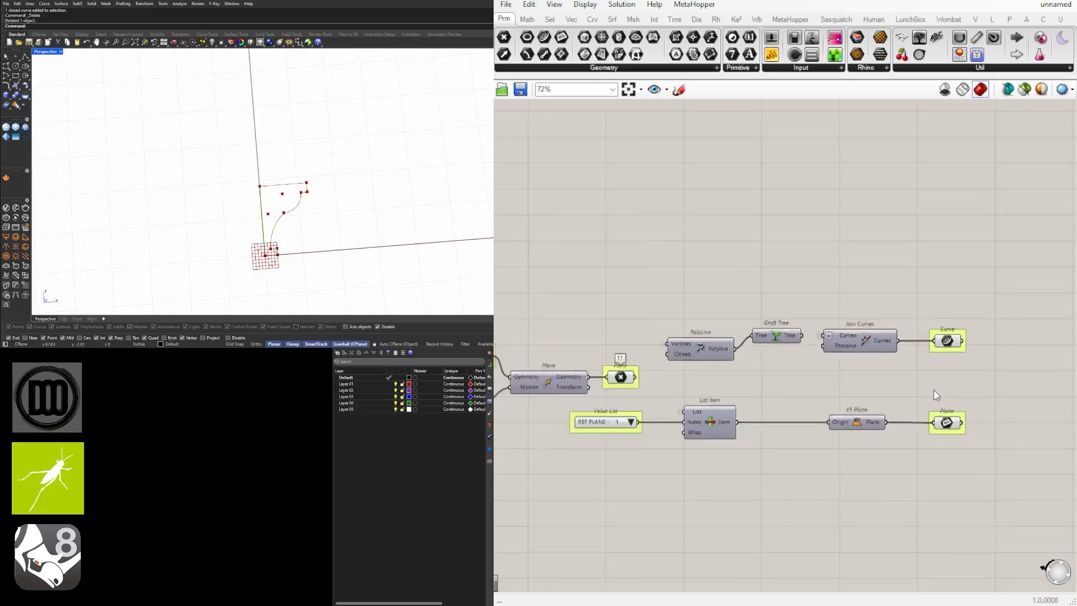
pyautogui.scroll(-3, 933, 390)
pyautogui.scroll(5, 754, 296)
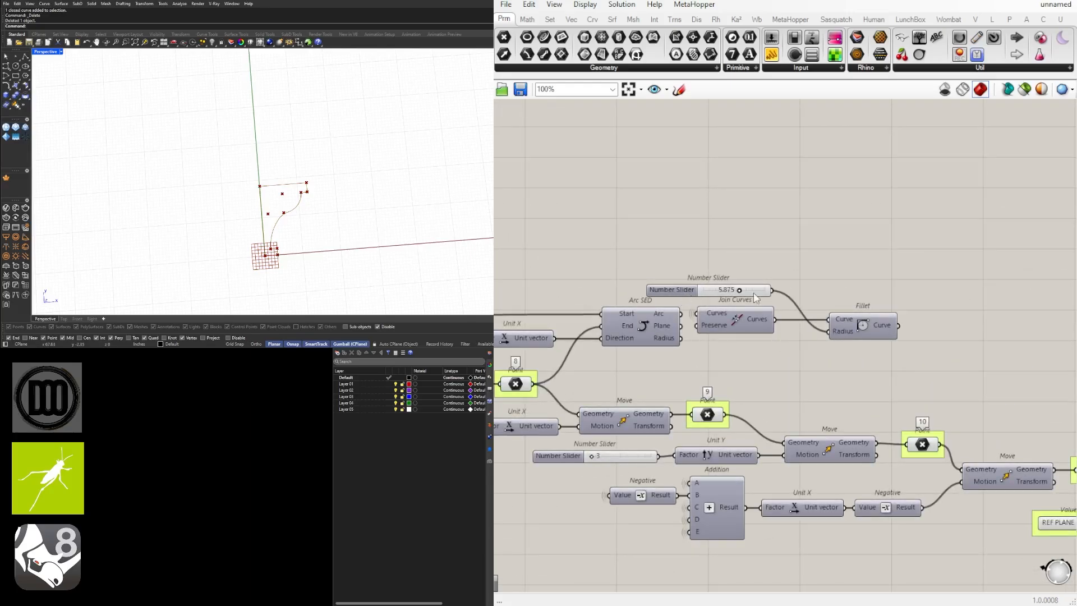
pyautogui.scroll(-3, 830, 314)
pyautogui.moveTo(938, 336); pyautogui.dragTo(749, 320, button='right')
pyautogui.moveTo(976, 370); pyautogui.dragTo(753, 378, button='right')
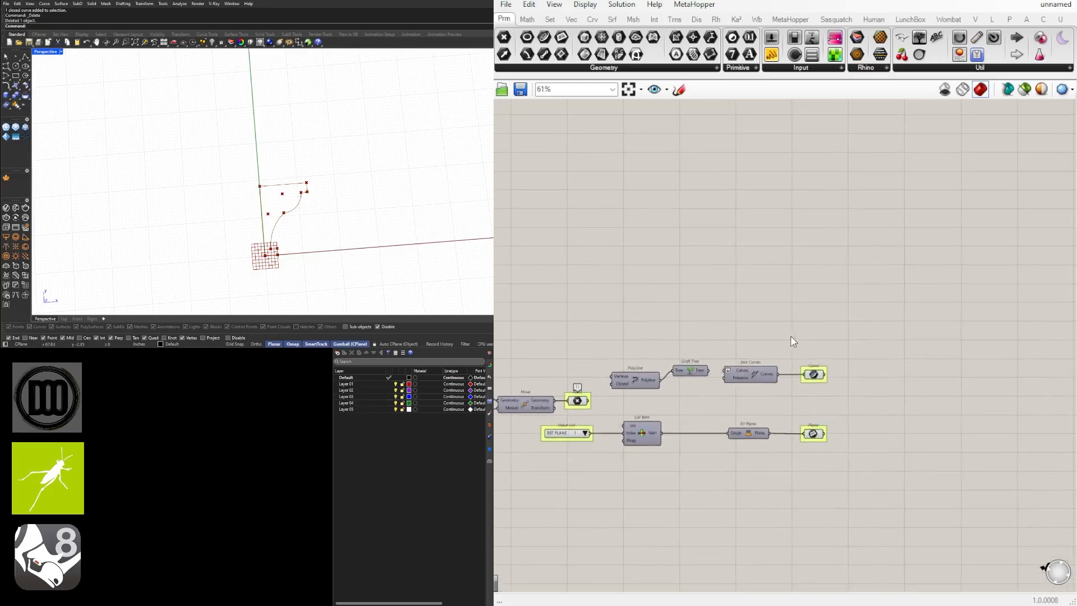
pyautogui.moveTo(788, 342); pyautogui.dragTo(872, 459)
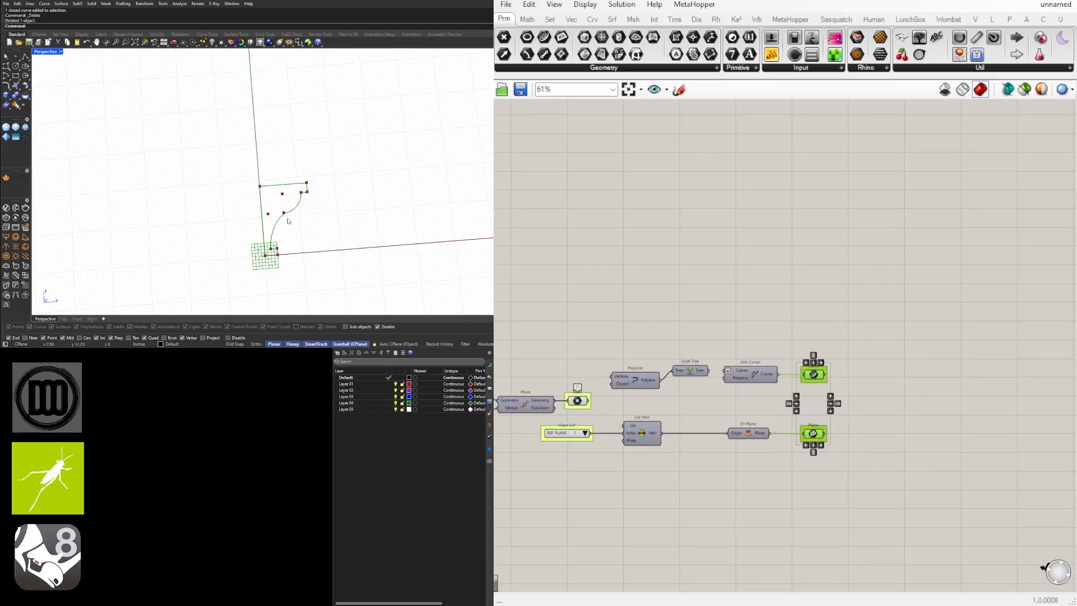
pyautogui.moveTo(288, 221); pyautogui.dragTo(275, 279, button='right')
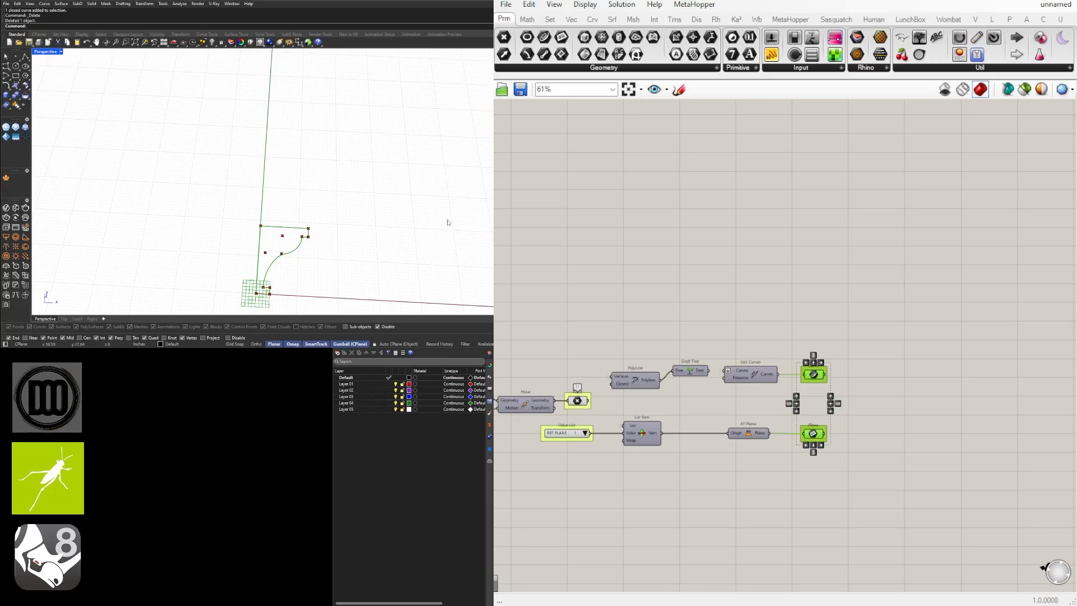
pyautogui.scroll(-3, 799, 309)
pyautogui.moveTo(523, 391); pyautogui.dragTo(786, 377, button='right')
pyautogui.click(786, 377)
pyautogui.scroll(-3, 698, 397)
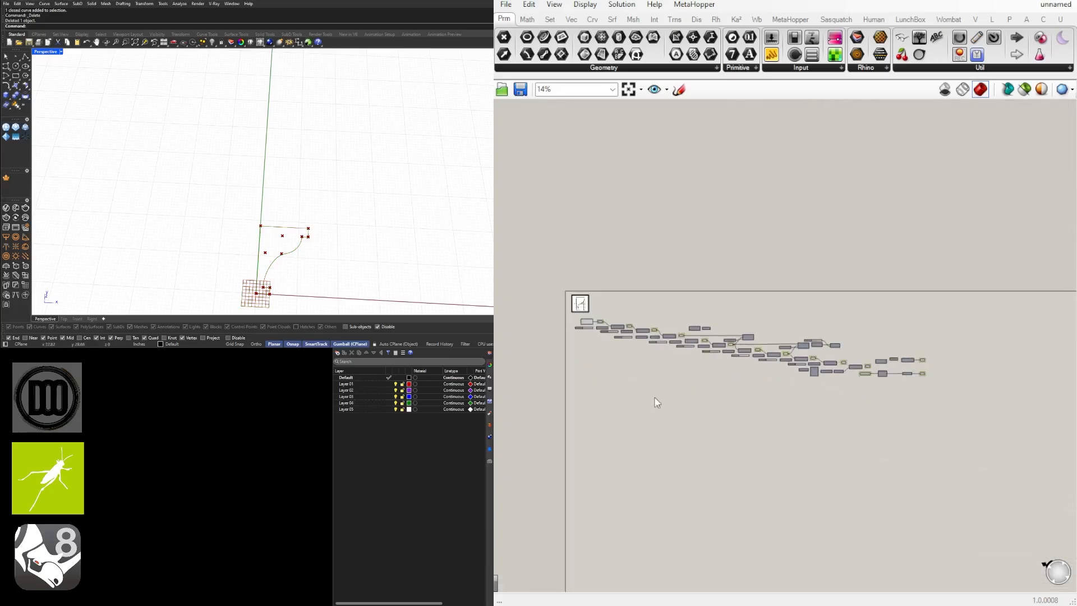
pyautogui.moveTo(656, 399); pyautogui.dragTo(800, 402, button='right')
pyautogui.scroll(2, 751, 321)
pyautogui.scroll(2, 746, 320)
pyautogui.moveTo(932, 424); pyautogui.dragTo(726, 365, button='right')
pyautogui.scroll(-4, 726, 365)
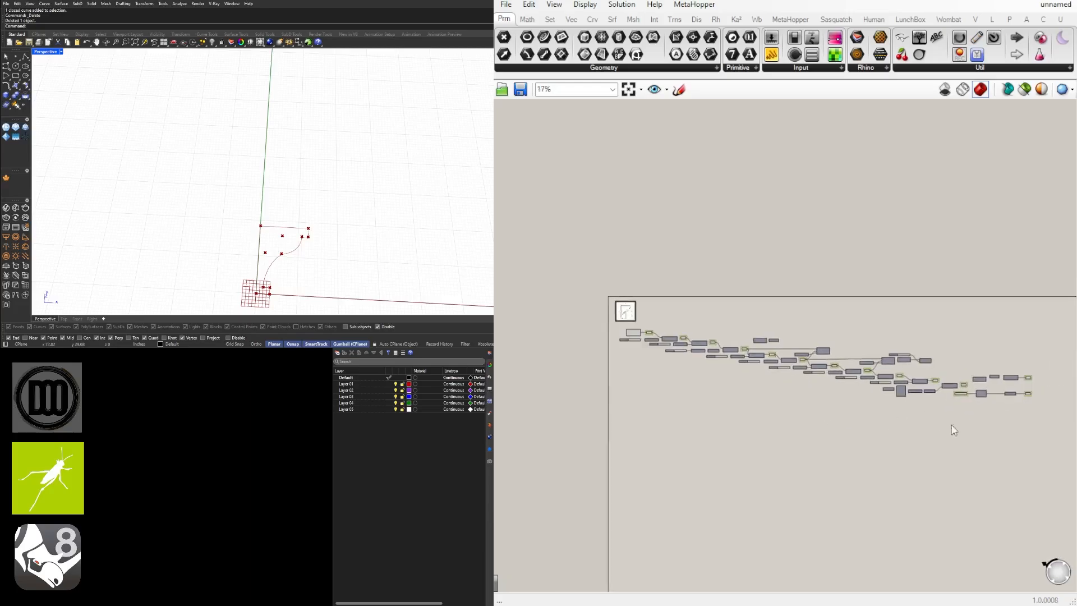
# Step: Move the whole profile definition down to open space beneath the Image Sampler
pyautogui.moveTo(1037, 433); pyautogui.dragTo(637, 382)
pyautogui.scroll(3, 625, 328)
pyautogui.click(661, 348)
pyautogui.scroll(3, 661, 348)
# Step: Add a Line SDL component in the free space above the profile definition
pyautogui.doubleClick(661, 344)
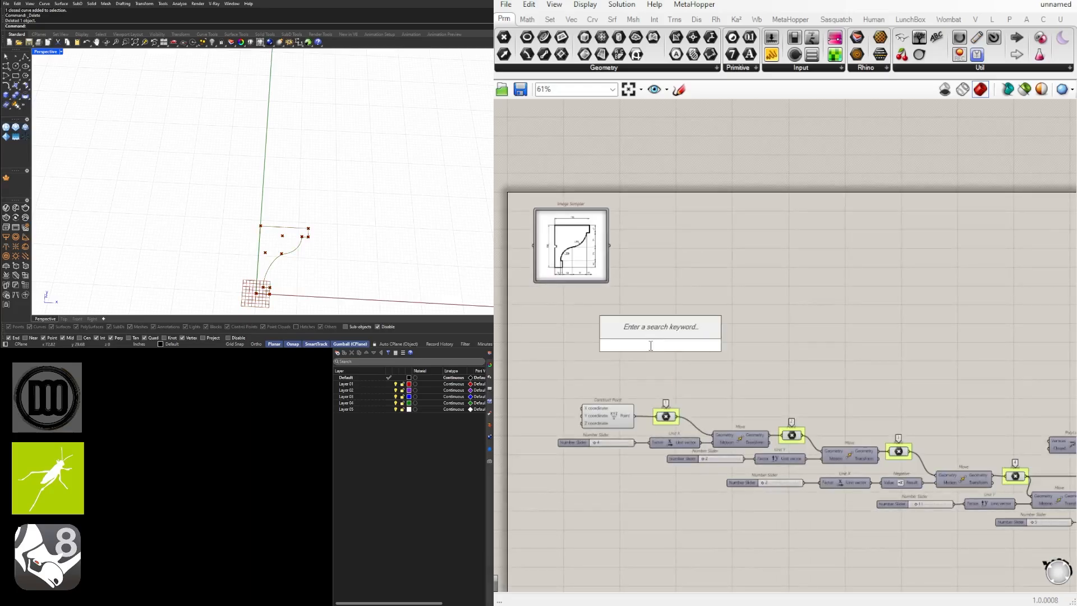
pyautogui.write('Line')
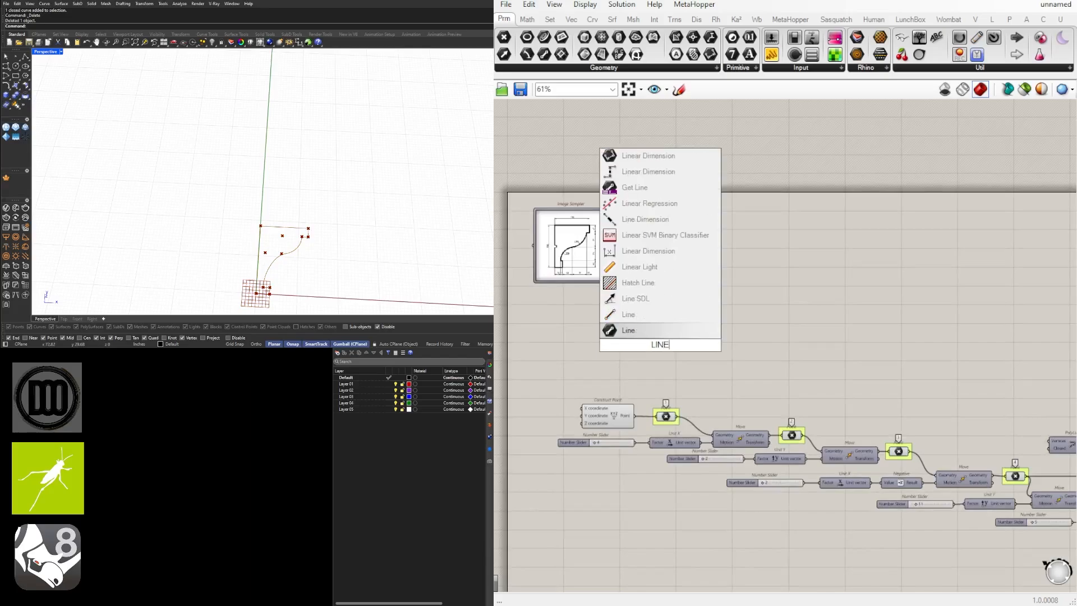
pyautogui.click(654, 328)
pyautogui.moveTo(650, 346); pyautogui.dragTo(782, 350)
# Step: Duplicate Construct Point and its Point parameter above the originals and feed the copied point into Line SDL's Start
pyautogui.scroll(1, 672, 377)
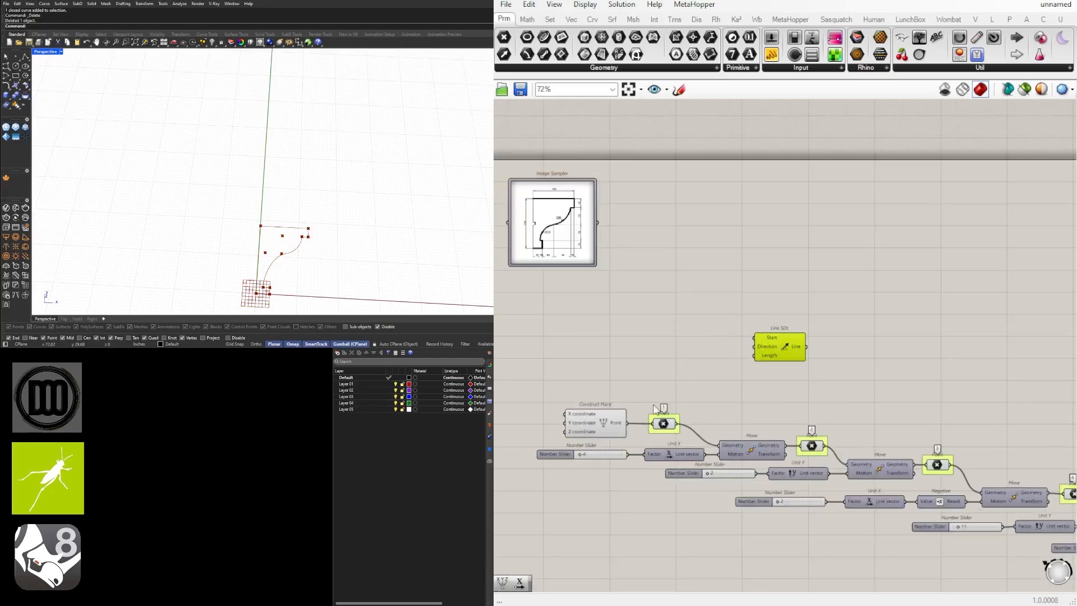
pyautogui.doubleClick(617, 343)
pyautogui.press('Escape')
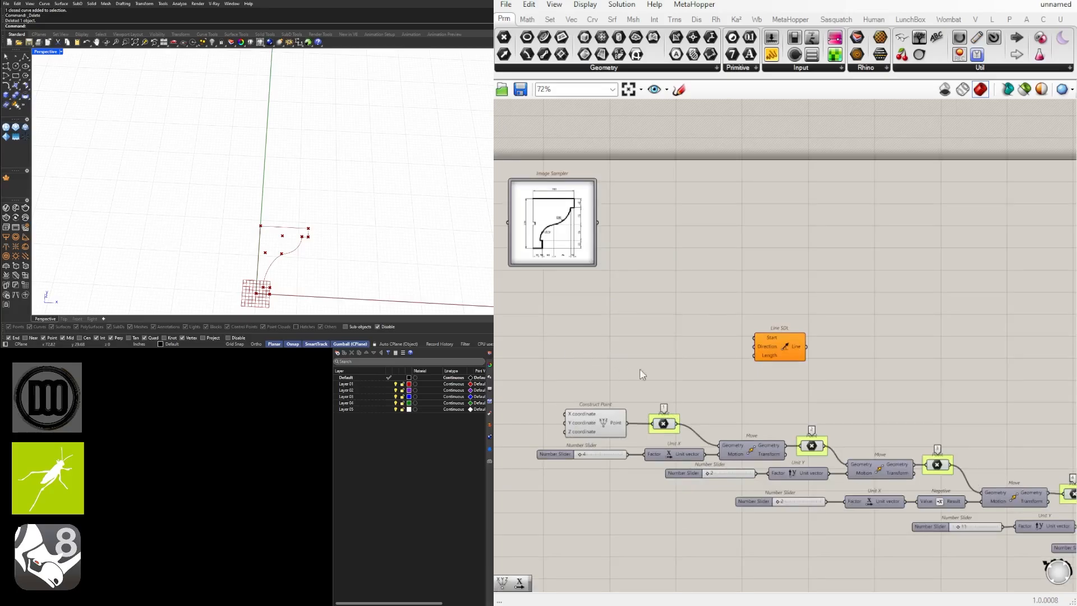
pyautogui.moveTo(670, 378); pyautogui.dragTo(638, 351)
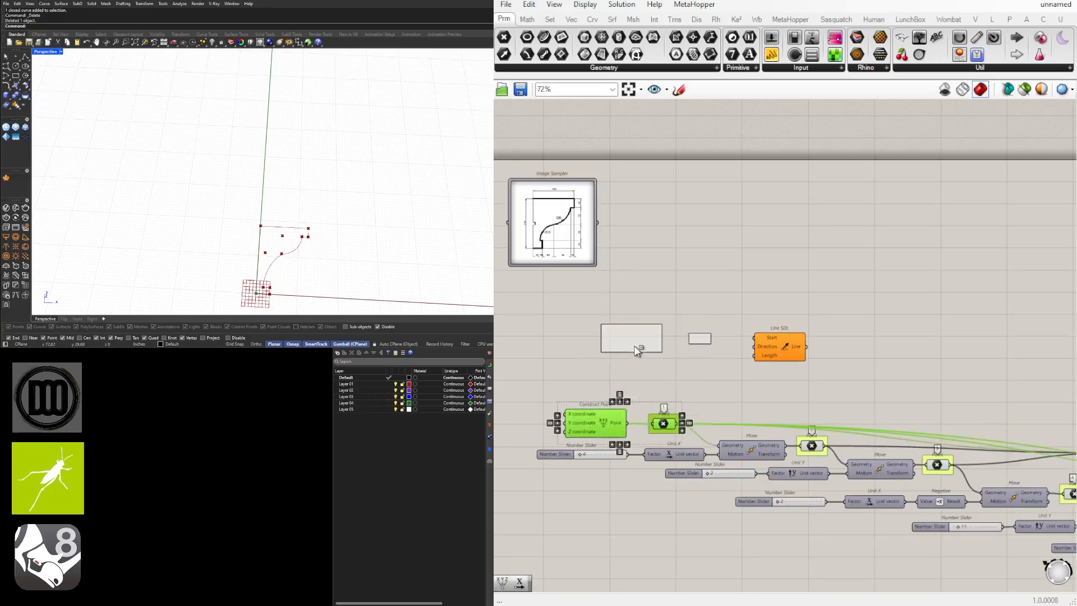
pyautogui.scroll(2, 705, 347)
pyautogui.moveTo(712, 338); pyautogui.dragTo(772, 335)
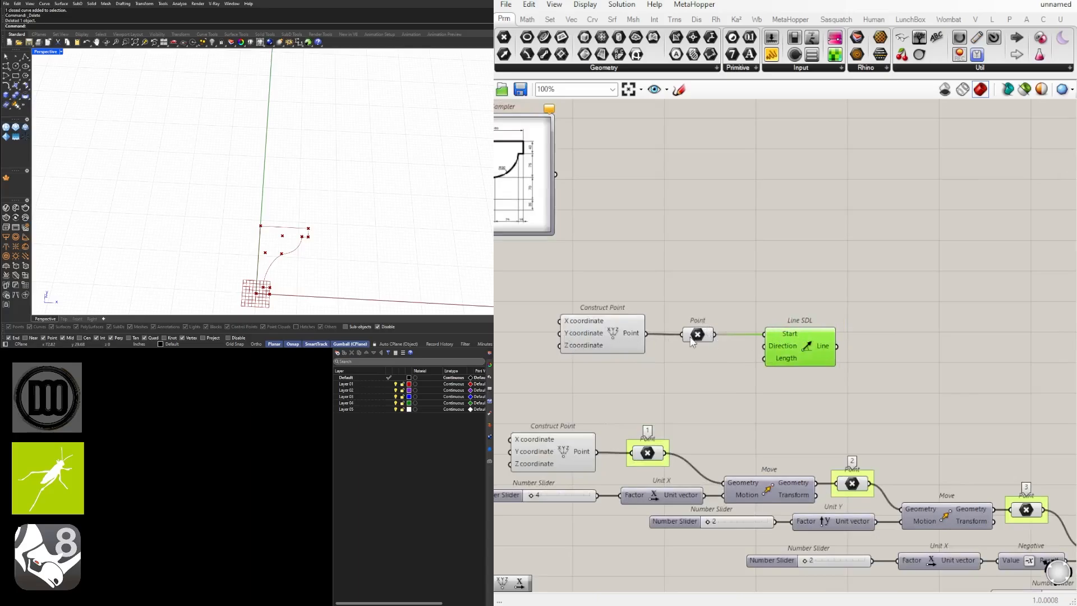
pyautogui.click(691, 343)
# Step: Add a Unit Y vector feeding Line SDL's Direction and tidy the spacing of the point, vector and line components
pyautogui.doubleClick(675, 364)
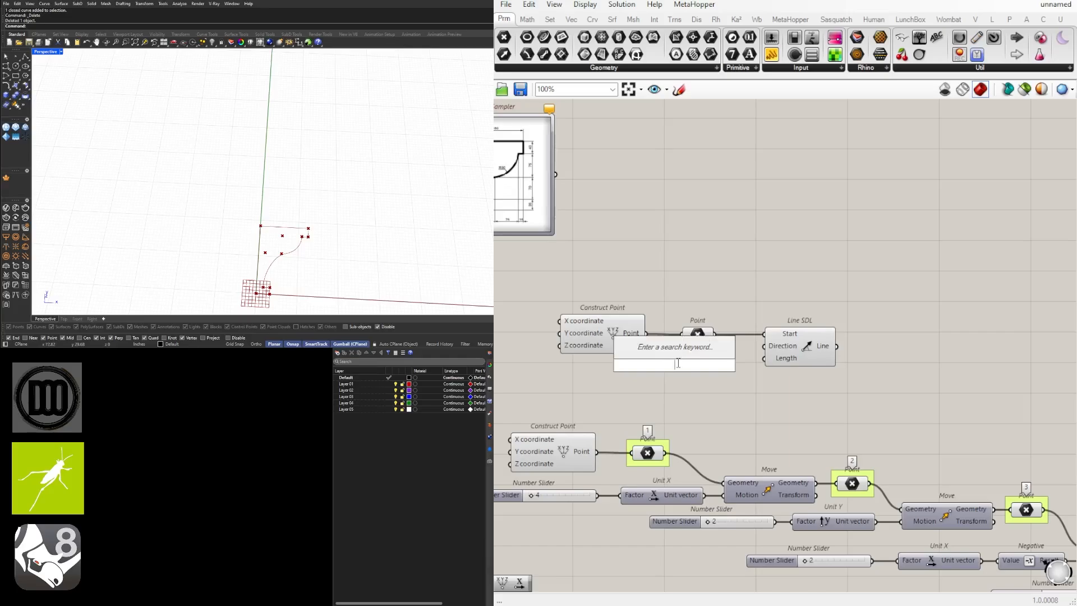
pyautogui.write('y')
pyautogui.click(675, 352)
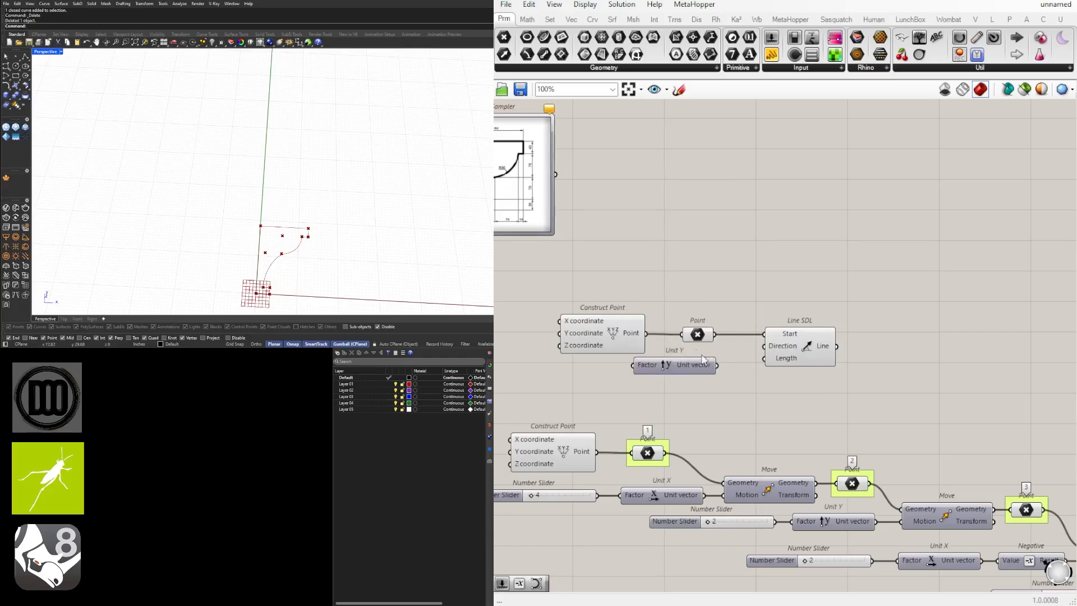
pyautogui.moveTo(617, 336); pyautogui.dragTo(584, 336)
pyautogui.moveTo(699, 335); pyautogui.dragTo(673, 337)
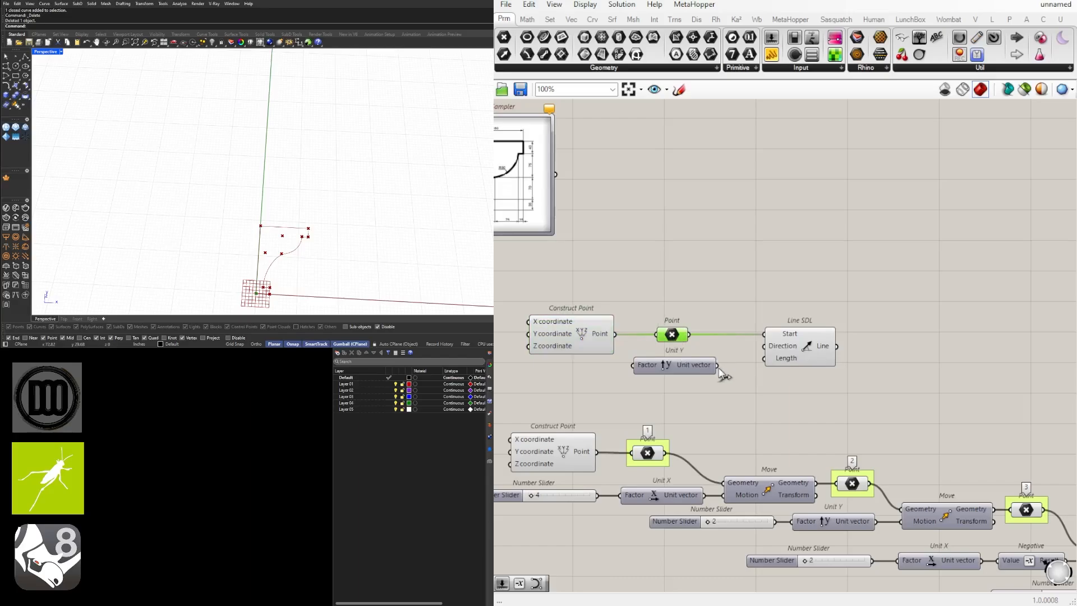
pyautogui.moveTo(717, 366); pyautogui.dragTo(668, 370)
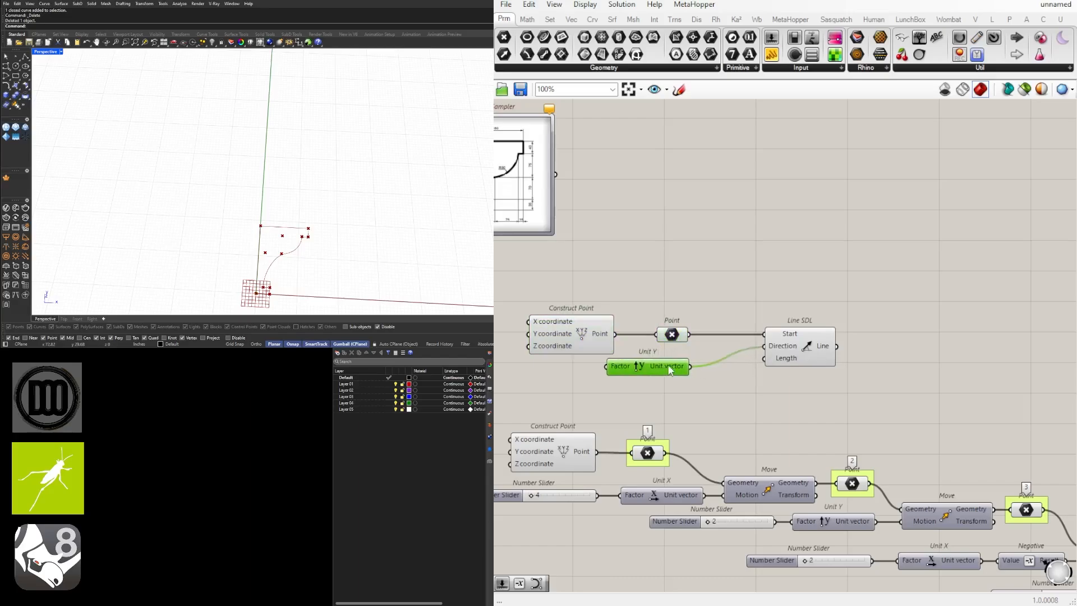
pyautogui.click(707, 386)
pyautogui.moveTo(798, 353); pyautogui.dragTo(792, 353)
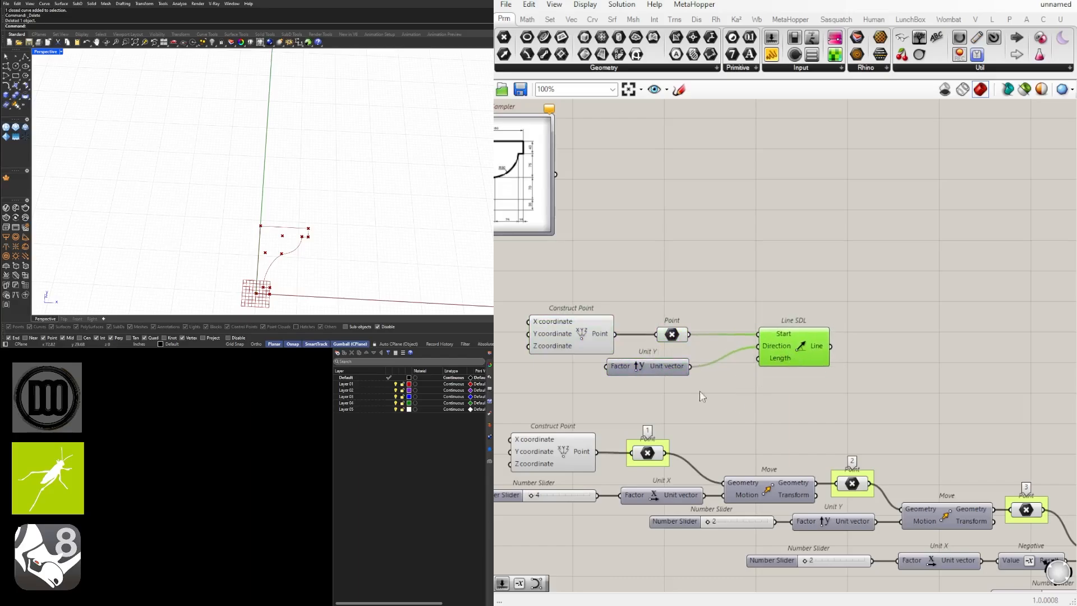
# Step: Add a number slider set to 240 and feed it into Line SDL's Length
pyautogui.doubleClick(662, 397)
pyautogui.write('240')
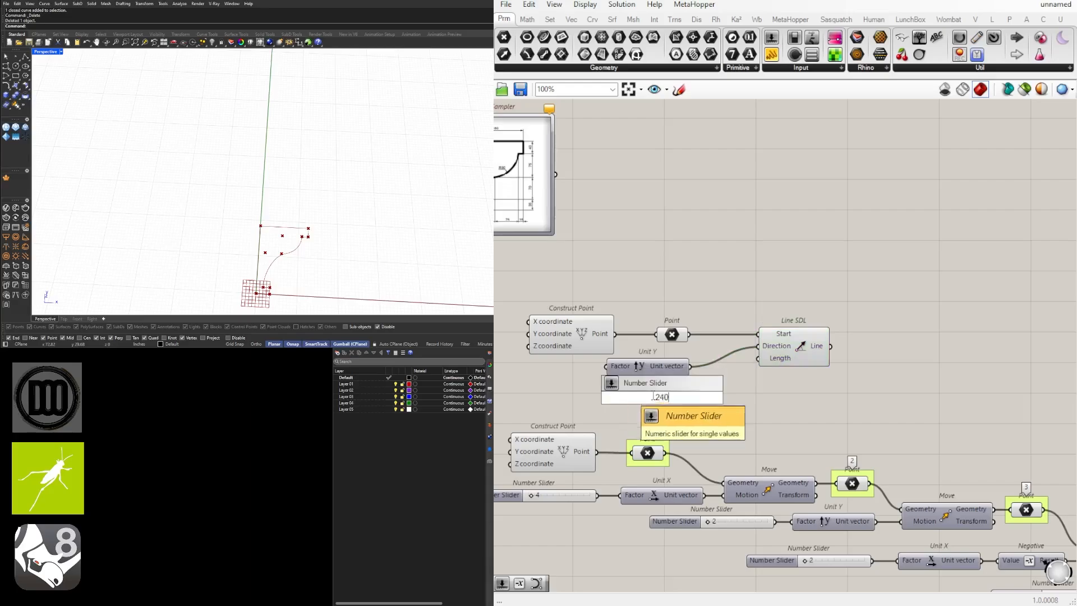
pyautogui.press('Return')
pyautogui.moveTo(700, 402); pyautogui.dragTo(760, 359)
pyautogui.click(795, 346)
pyautogui.scroll(-8, 236, 180)
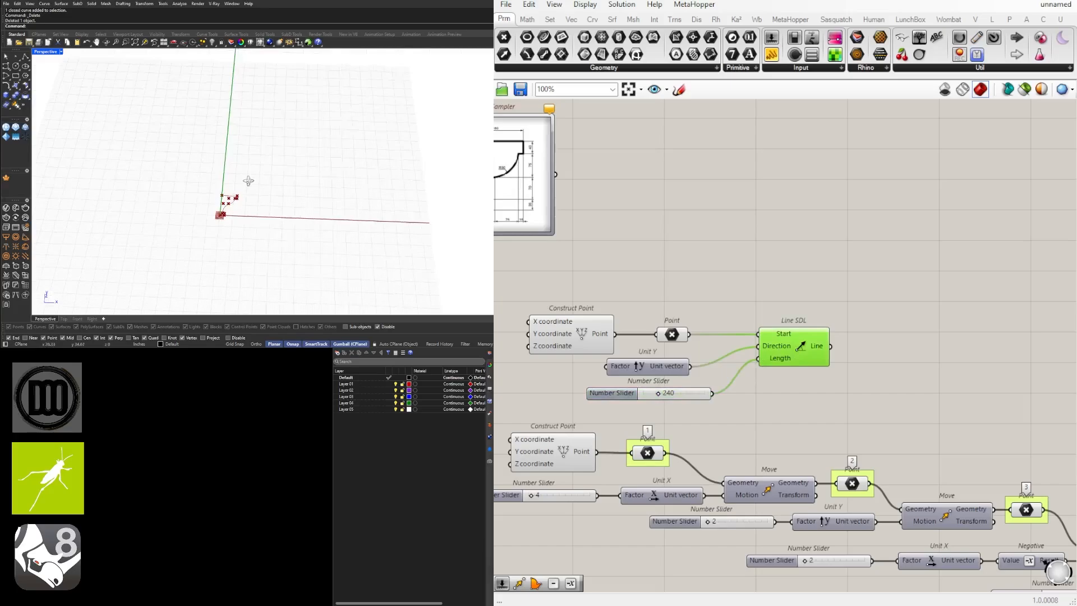
pyautogui.moveTo(247, 180); pyautogui.dragTo(260, 132, button='right')
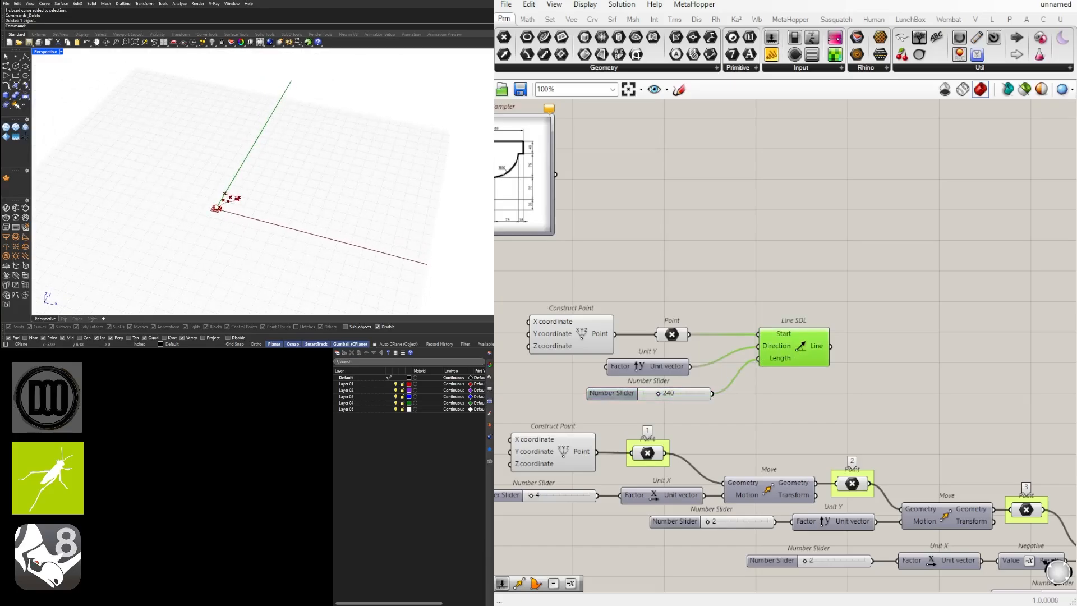
pyautogui.scroll(6, 266, 108)
pyautogui.scroll(6, 174, 293)
pyautogui.moveTo(168, 287); pyautogui.dragTo(191, 227, button='right')
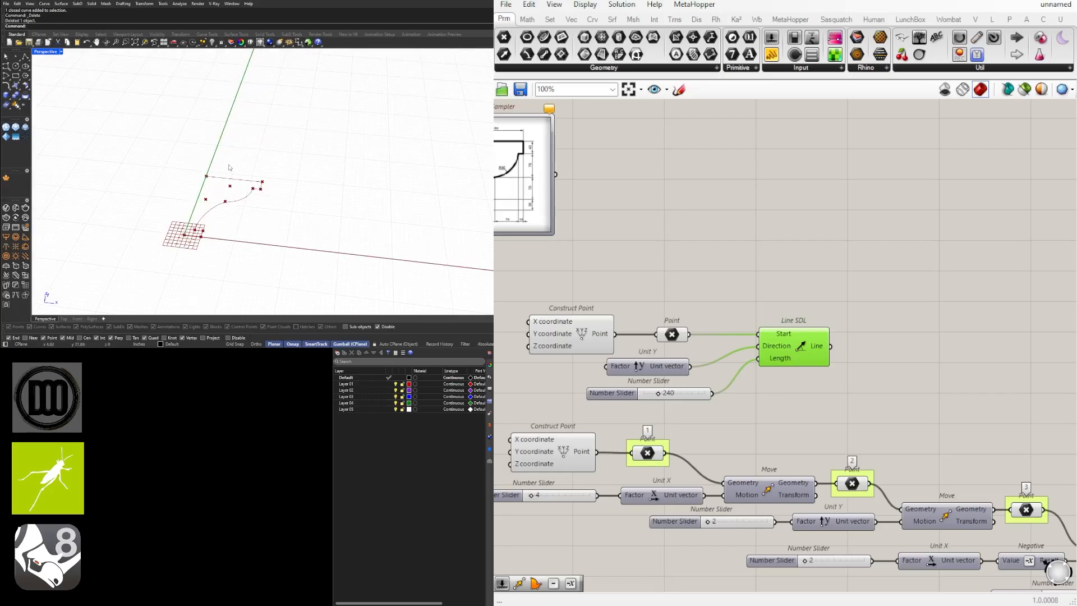
# Step: Disable all components of the moulding profile definition, leaving the new line components enabled
pyautogui.scroll(-10, 807, 364)
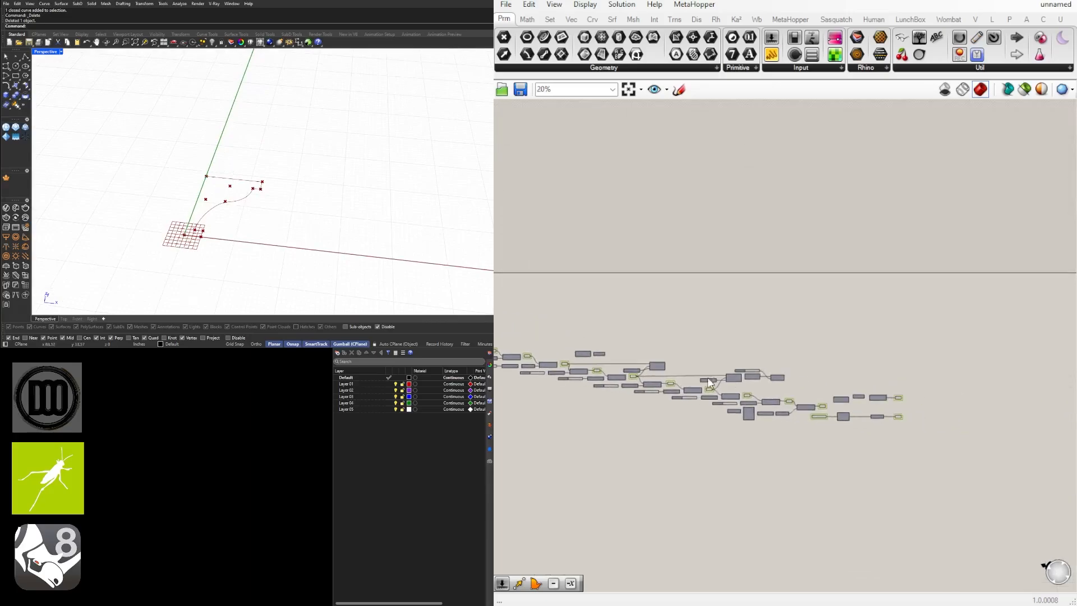
pyautogui.moveTo(990, 463); pyautogui.dragTo(611, 367)
pyautogui.middleClick(707, 351)
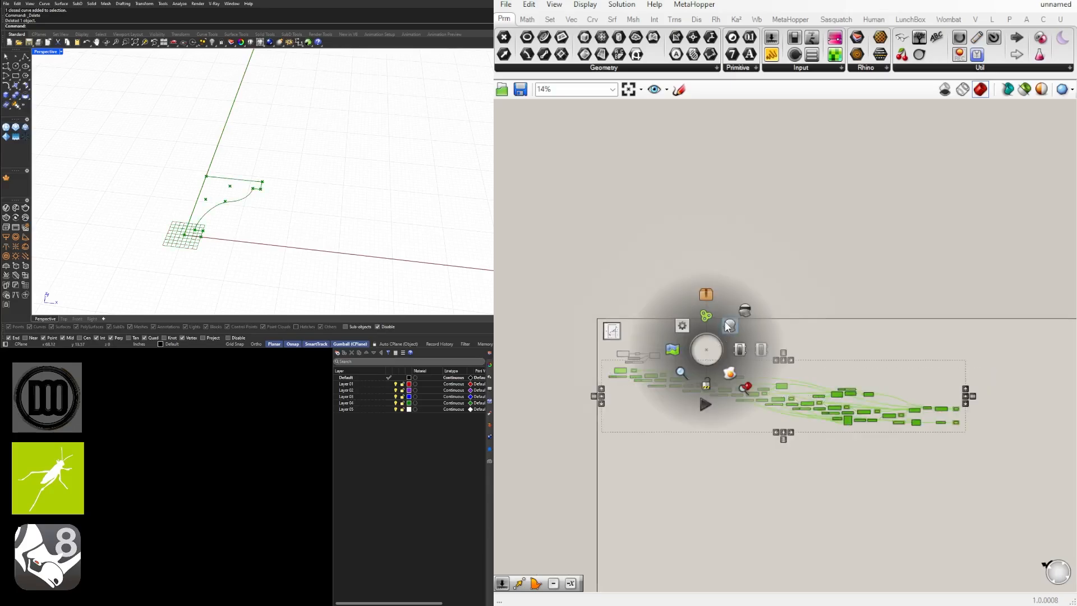
pyautogui.click(761, 351)
pyautogui.click(761, 326)
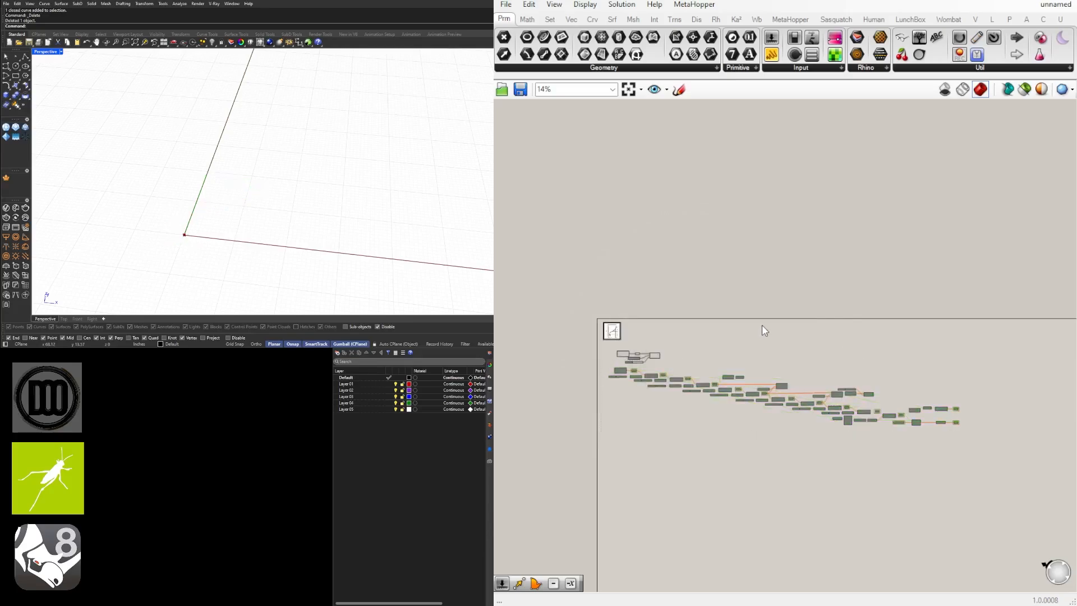
# Step: Move the disabled profile definition further down, away from the Line SDL components
pyautogui.scroll(3, 907, 411)
pyautogui.scroll(-3, 928, 433)
pyautogui.moveTo(1005, 466); pyautogui.dragTo(634, 411)
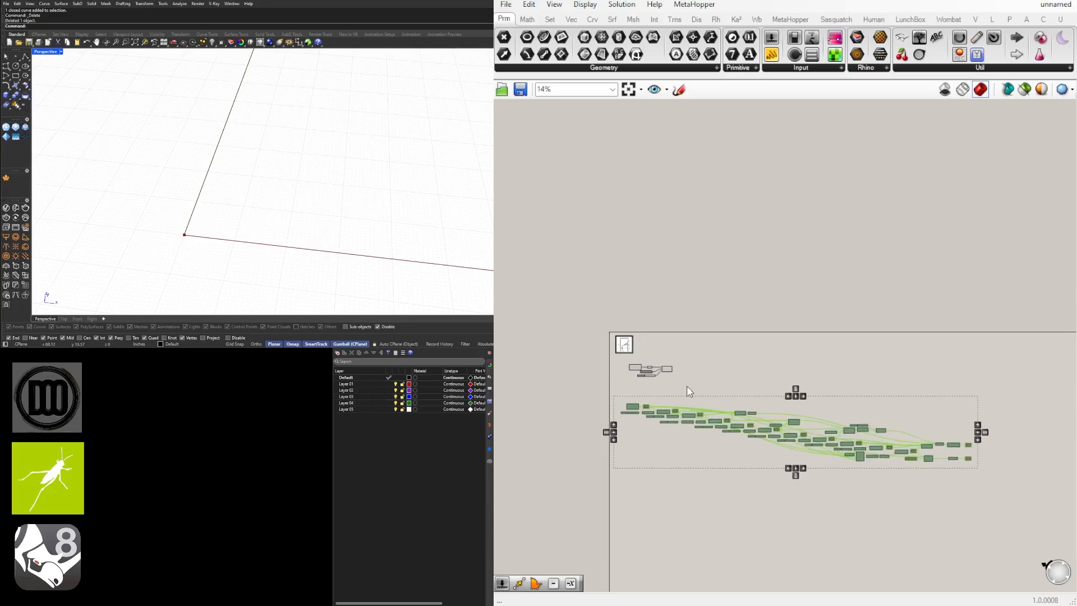
pyautogui.click(685, 388)
pyautogui.scroll(3, 666, 368)
pyautogui.scroll(3, 665, 362)
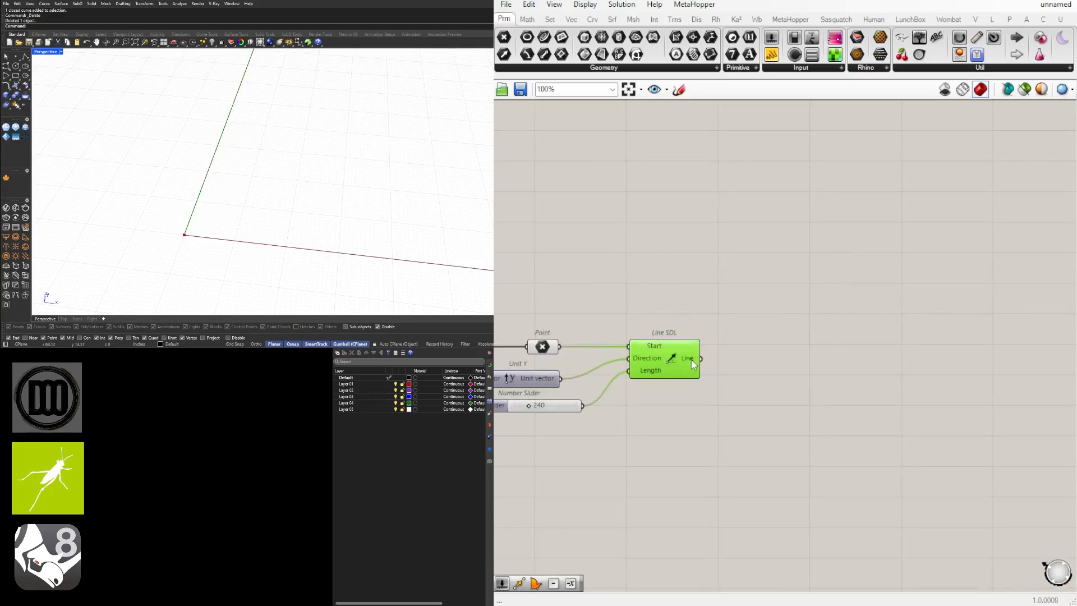
pyautogui.moveTo(193, 189); pyautogui.dragTo(234, 224, button='right')
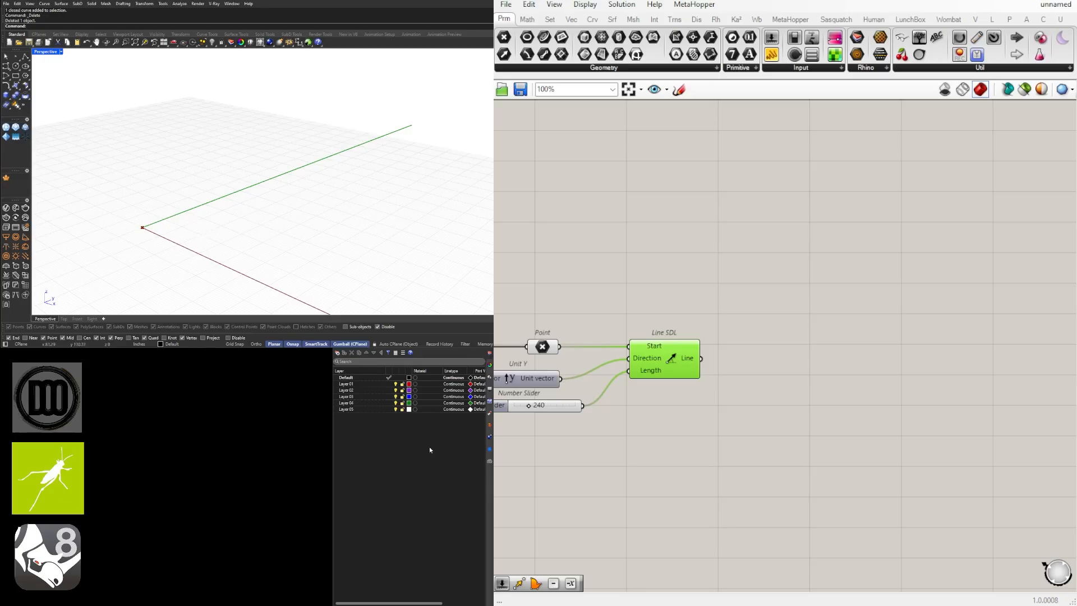
pyautogui.scroll(-5, 839, 447)
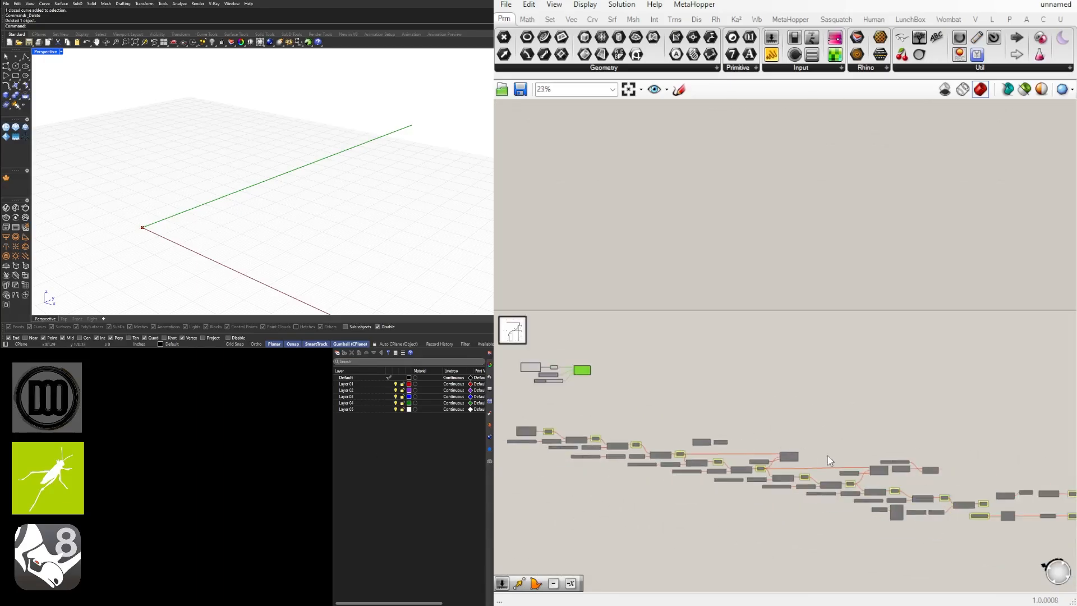
# Step: Add a Perp Frame component beside Line SDL and feed the Line output into its Curve input
pyautogui.scroll(-1, 830, 461)
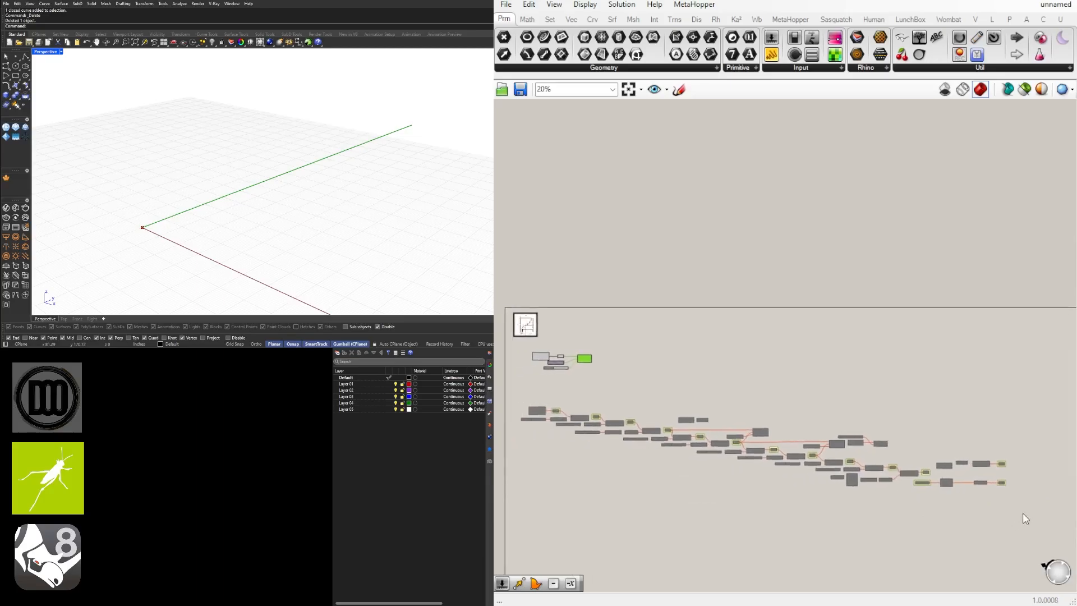
pyautogui.moveTo(1022, 513); pyautogui.dragTo(514, 400)
pyautogui.scroll(5, 570, 354)
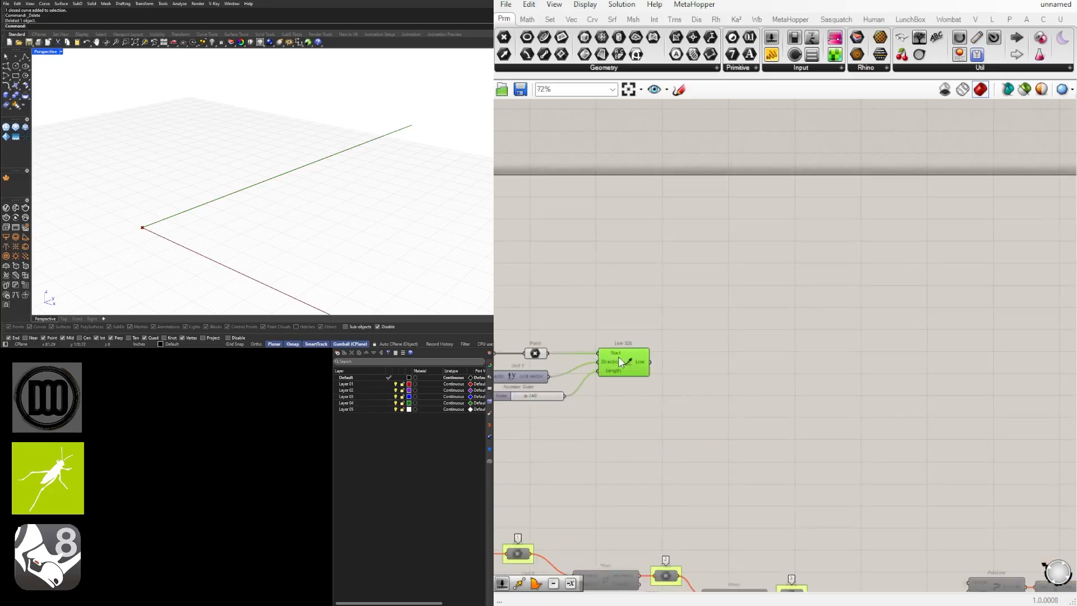
pyautogui.moveTo(640, 382); pyautogui.dragTo(665, 379, button='right')
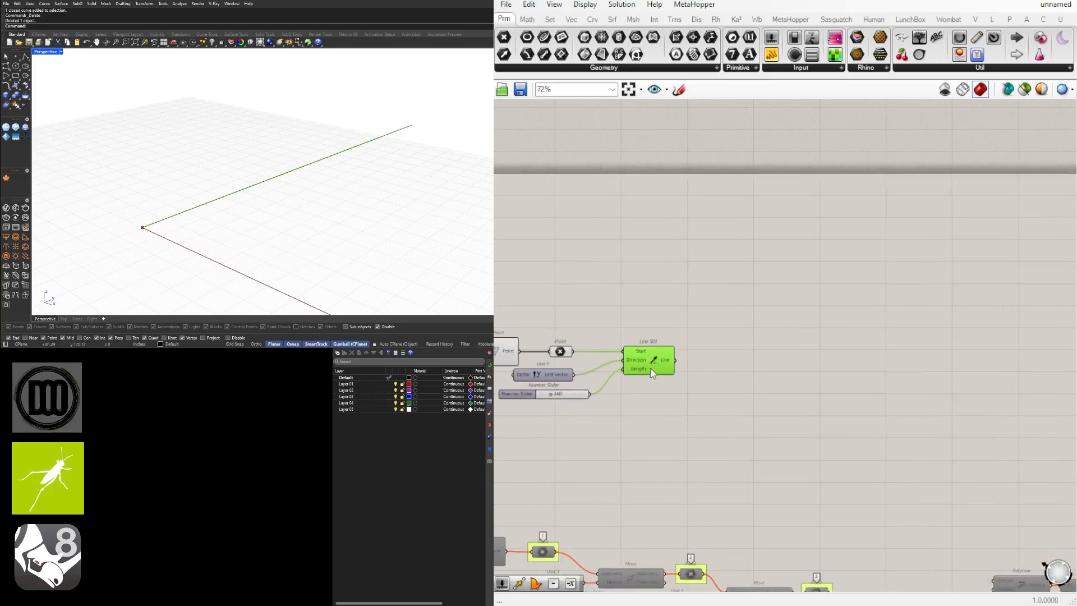
pyautogui.doubleClick(709, 363)
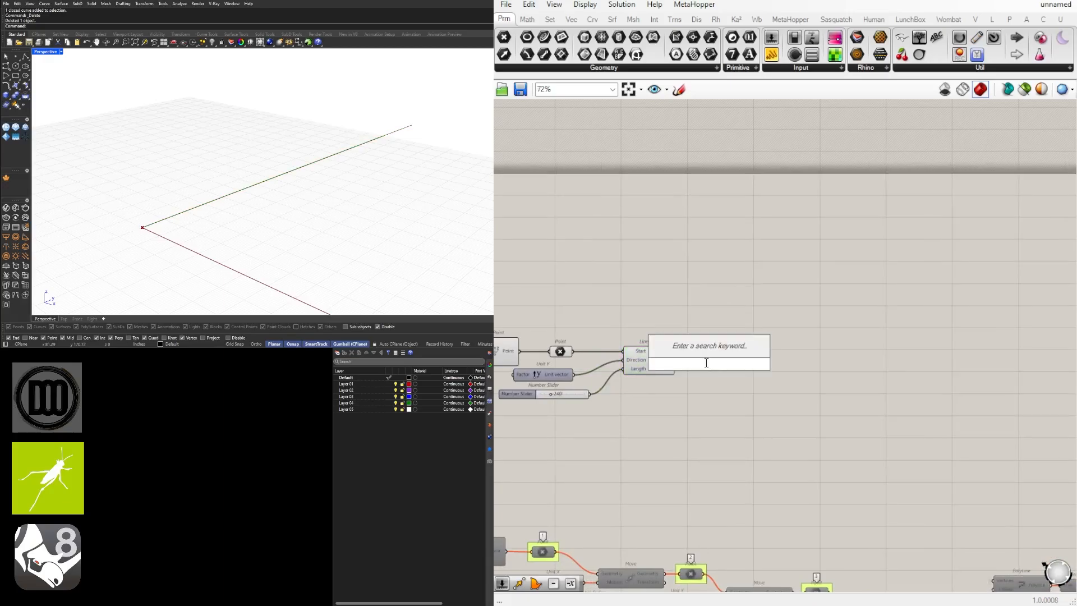
pyautogui.write('PER')
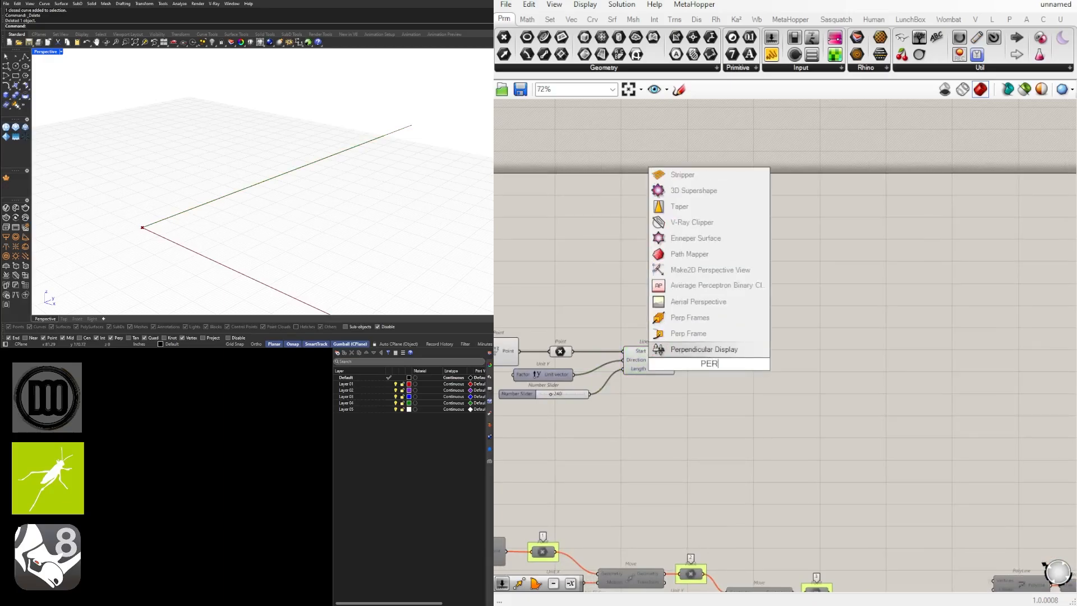
pyautogui.click(689, 333)
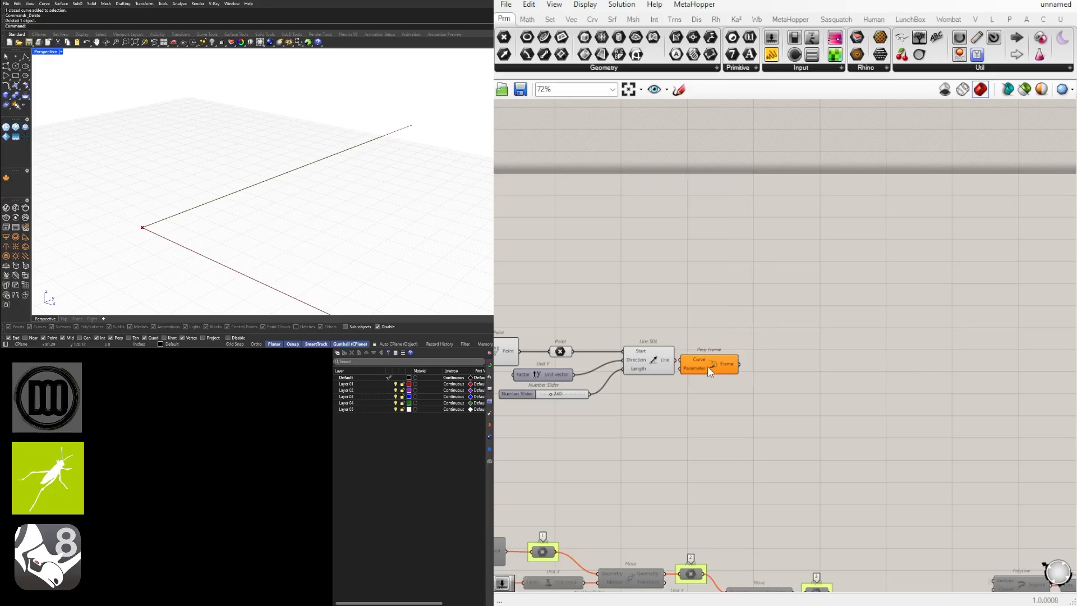
pyautogui.moveTo(707, 365); pyautogui.dragTo(747, 367)
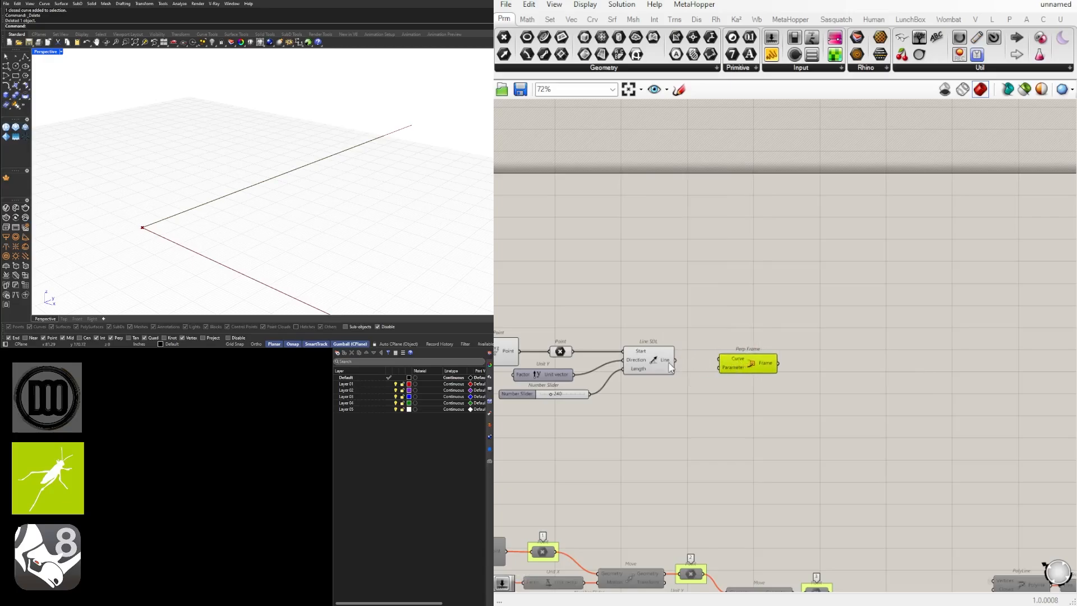
pyautogui.moveTo(672, 362); pyautogui.dragTo(746, 387)
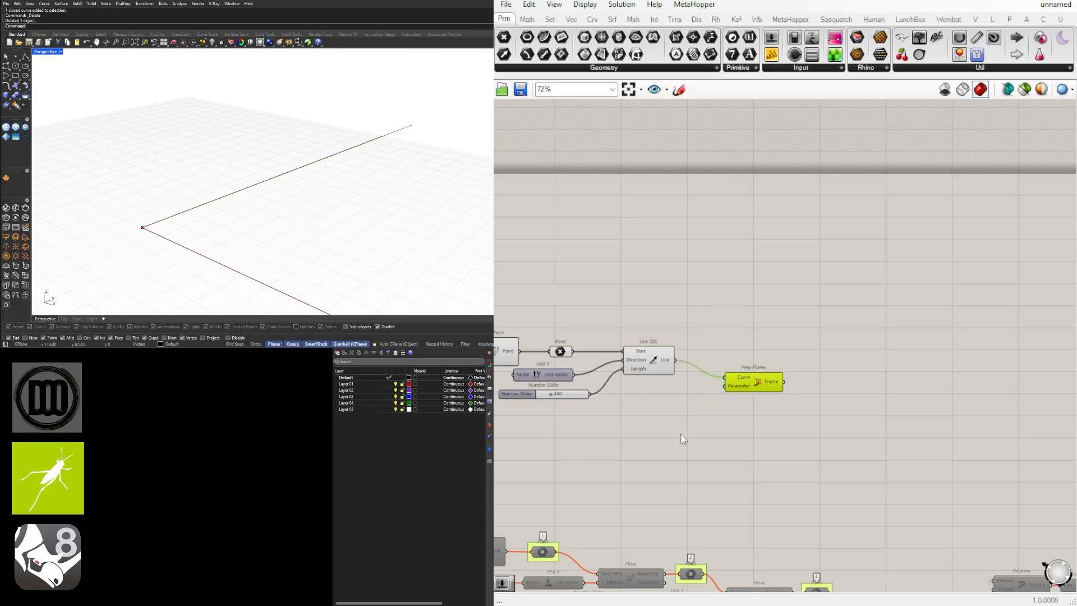
# Step: Add a number slider set to 0, feed it into Perp Frame's Parameter, and align the two components
pyautogui.scroll(4, 653, 412)
pyautogui.doubleClick(658, 395)
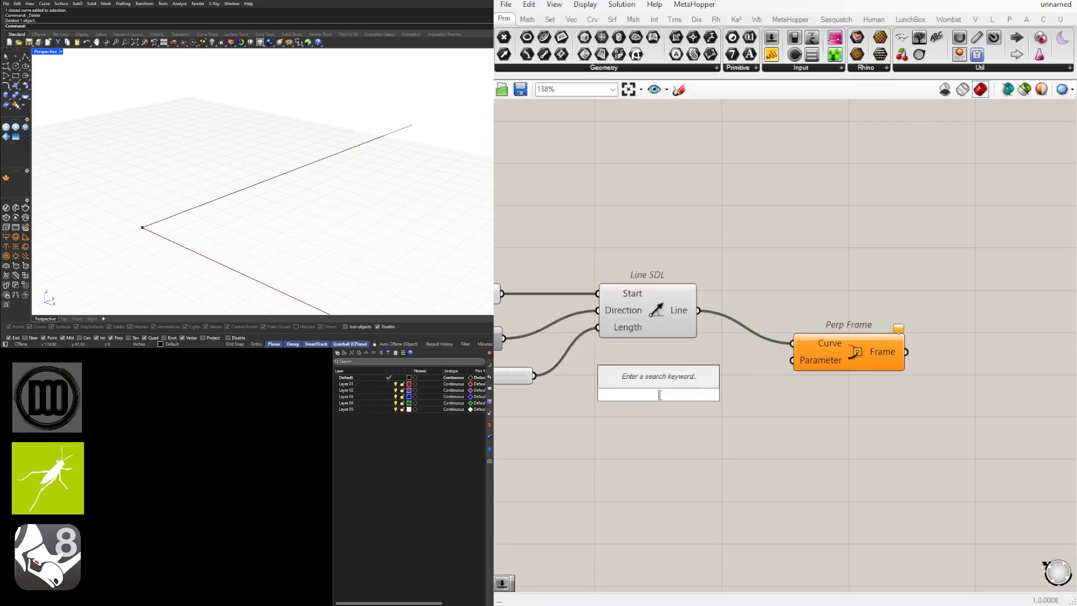
pyautogui.write('0')
pyautogui.press('Return')
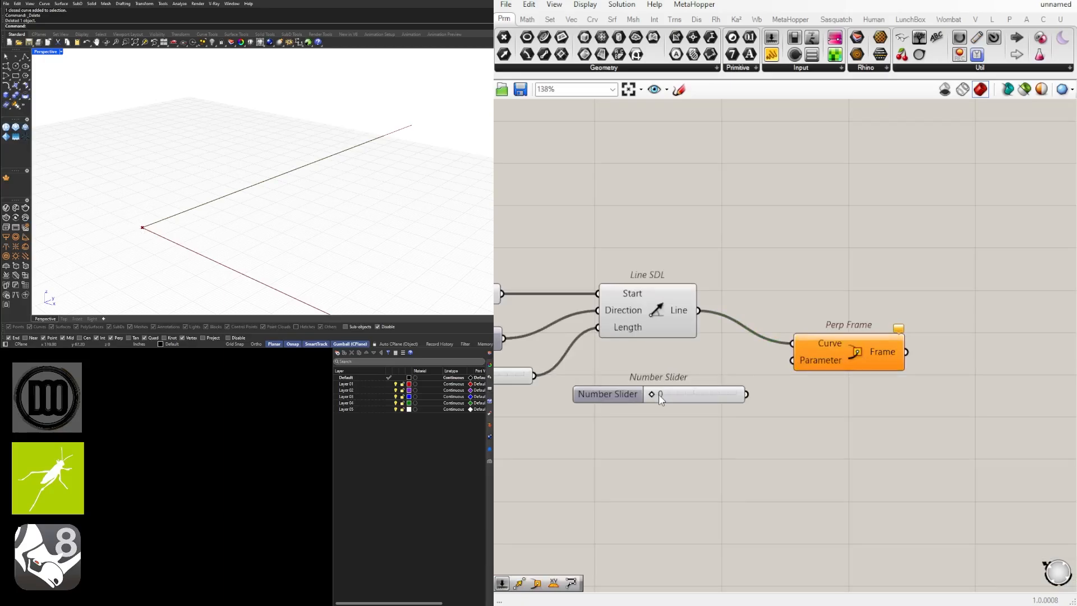
pyautogui.moveTo(746, 394); pyautogui.dragTo(791, 360)
pyautogui.moveTo(865, 351); pyautogui.dragTo(855, 385)
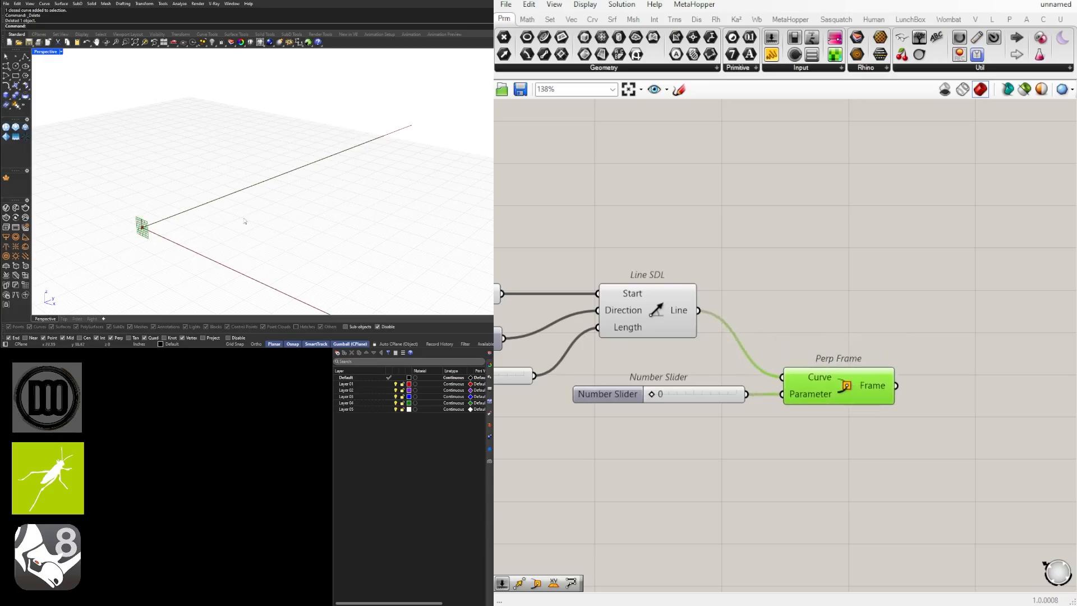
pyautogui.moveTo(244, 221)
pyautogui.mouseDown(button='right')
pyautogui.moveTo(197, 257)
pyautogui.moveTo(178, 237)
pyautogui.moveTo(232, 214)
pyautogui.moveTo(225, 222)
pyautogui.mouseUp(button='right')
pyautogui.scroll(5, 178, 238)
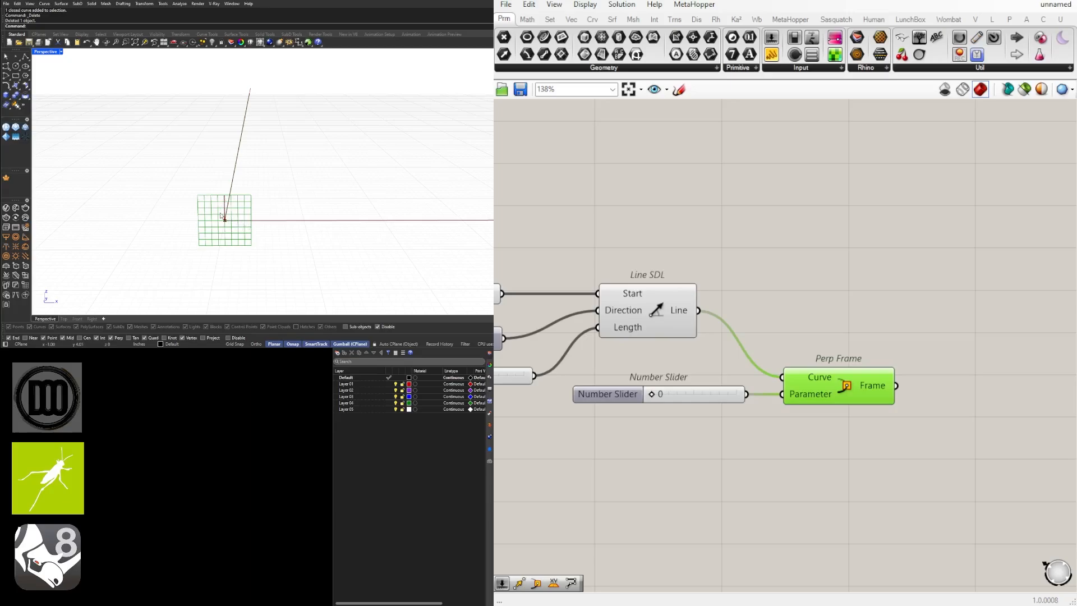
pyautogui.scroll(-3, 870, 371)
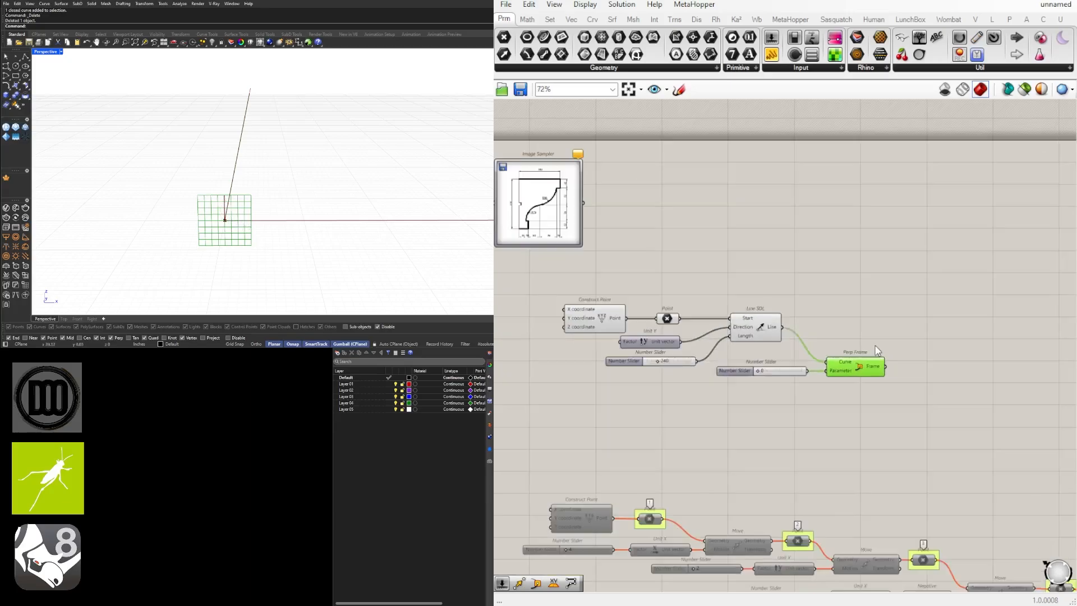
# Step: Move the point, line and Perp Frame components across to sit just above the profile definition's Curve and Plane outputs
pyautogui.click(873, 382)
pyautogui.scroll(-2, 930, 412)
pyautogui.scroll(-3, 930, 417)
pyautogui.moveTo(565, 307); pyautogui.dragTo(1006, 380)
pyautogui.scroll(6, 994, 404)
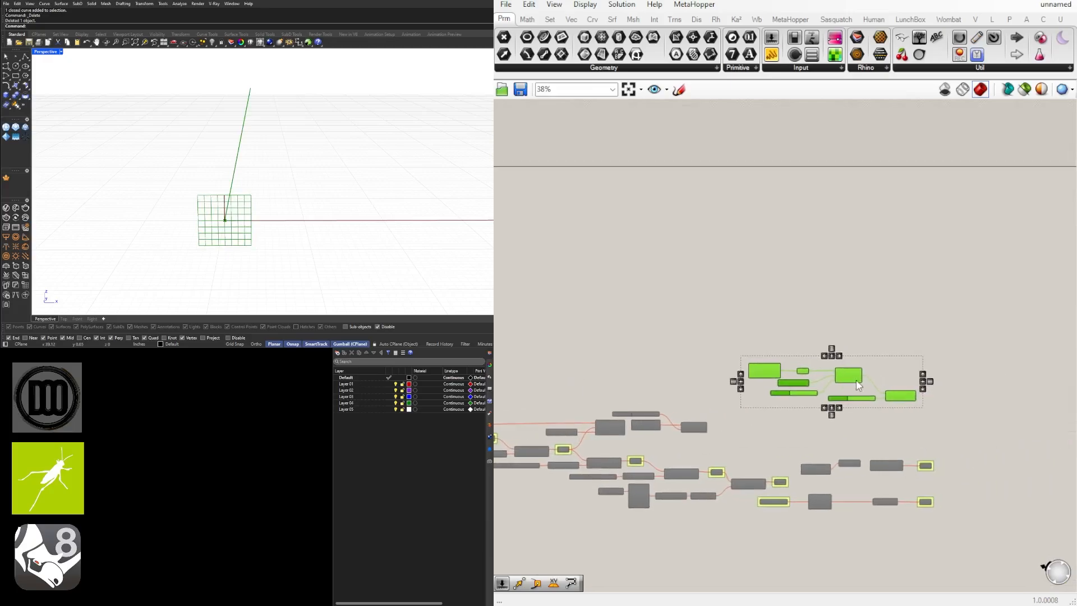
pyautogui.moveTo(855, 364); pyautogui.dragTo(827, 358)
pyautogui.moveTo(908, 391); pyautogui.dragTo(798, 378, button='right')
pyautogui.moveTo(946, 490); pyautogui.dragTo(862, 359, button='right')
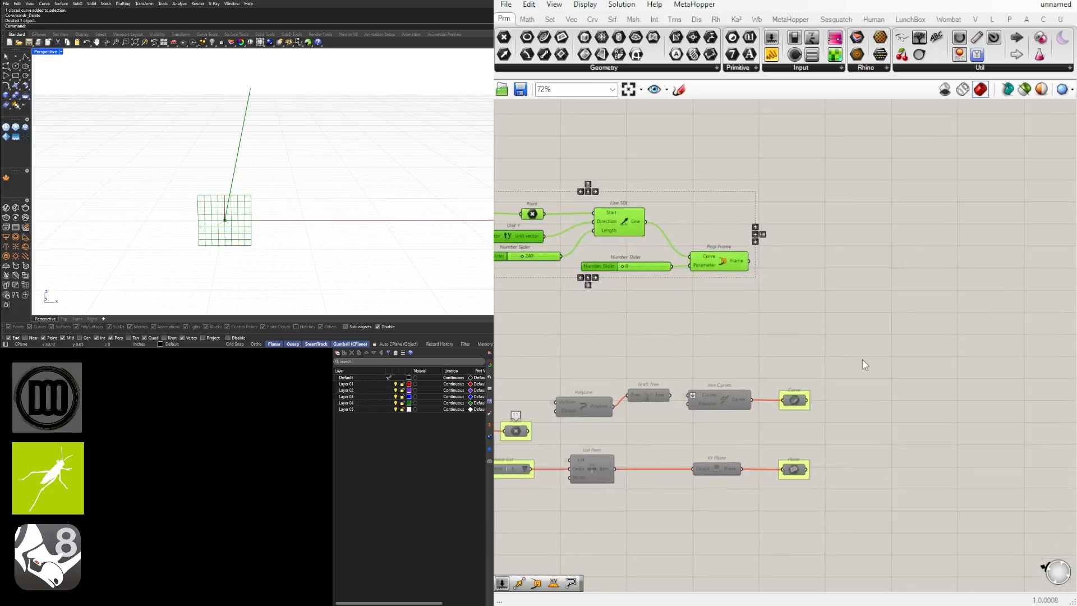
pyautogui.click(862, 359)
pyautogui.scroll(-3, 778, 401)
pyautogui.moveTo(817, 355); pyautogui.dragTo(525, 247)
pyautogui.moveTo(664, 285); pyautogui.dragTo(715, 321)
# Step: Add an Orient component beyond the Perp Frame and the profile's Curve and Plane outputs
pyautogui.doubleClick(905, 380)
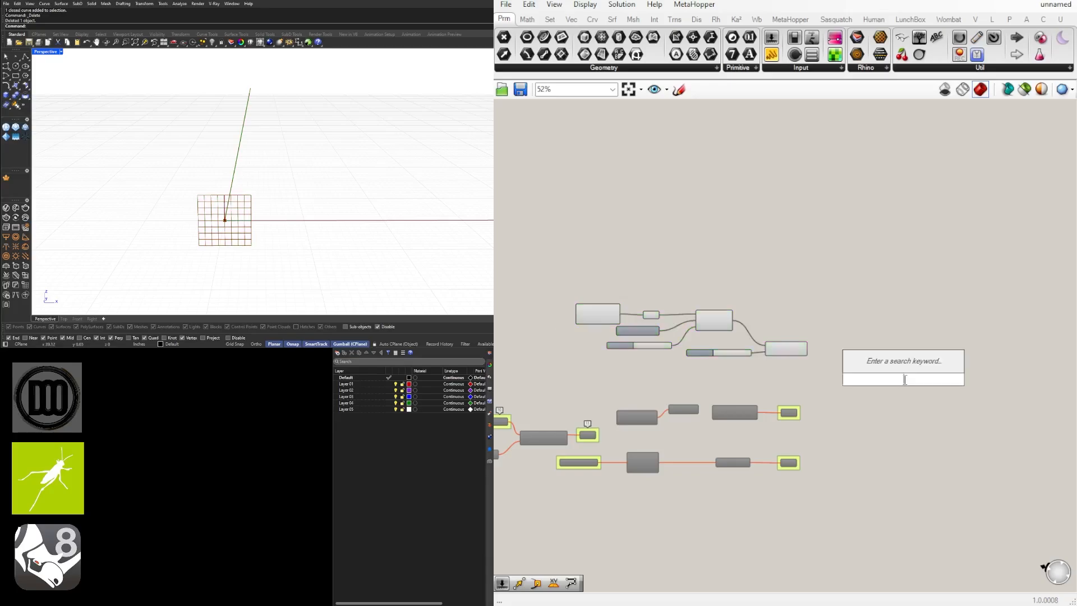
pyautogui.write('ORIEN')
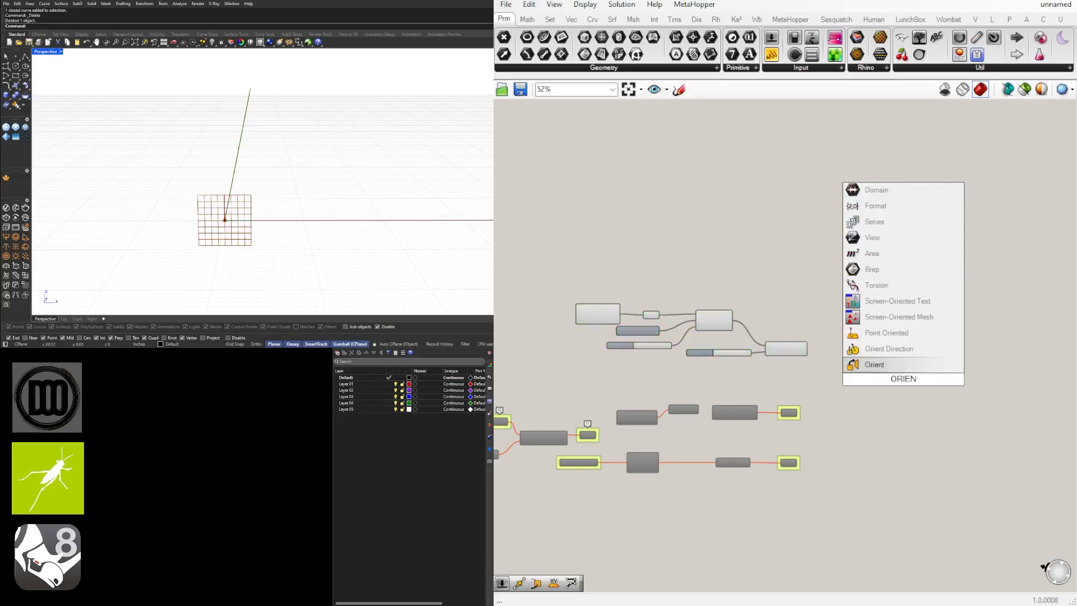
pyautogui.click(897, 365)
pyautogui.scroll(3, 925, 391)
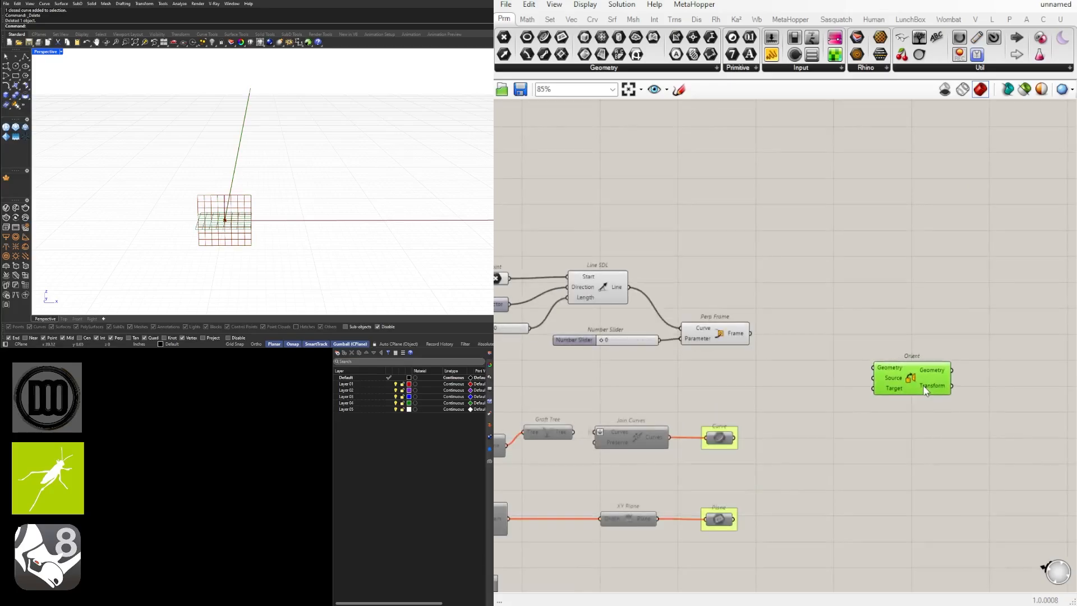
pyautogui.moveTo(917, 355); pyautogui.dragTo(974, 338, button='right')
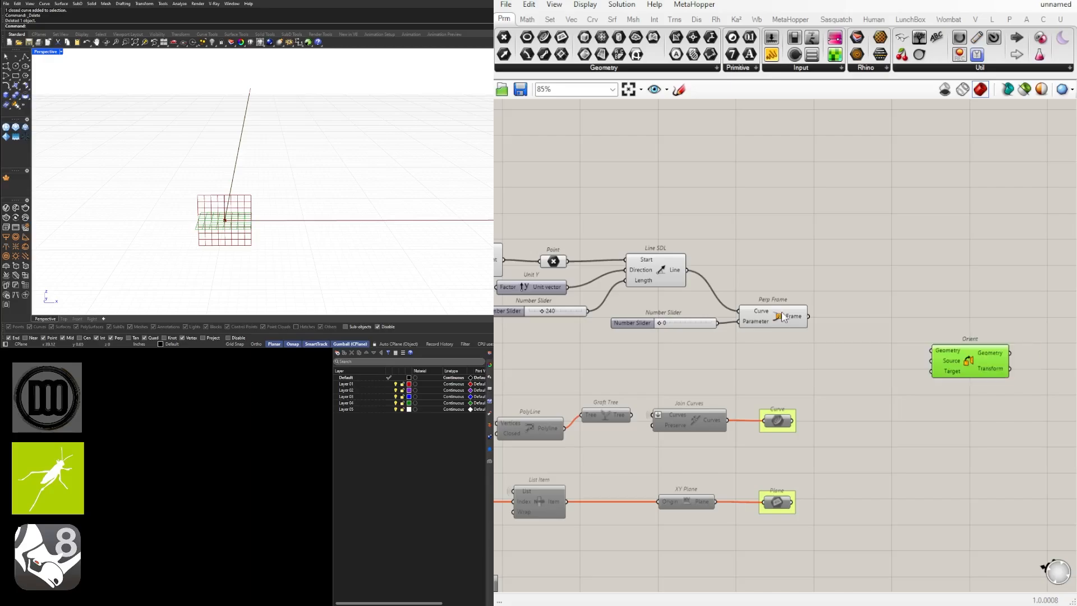
# Step: Add a Plane parameter after Perp Frame and feed the Frame output into it
pyautogui.click(833, 318)
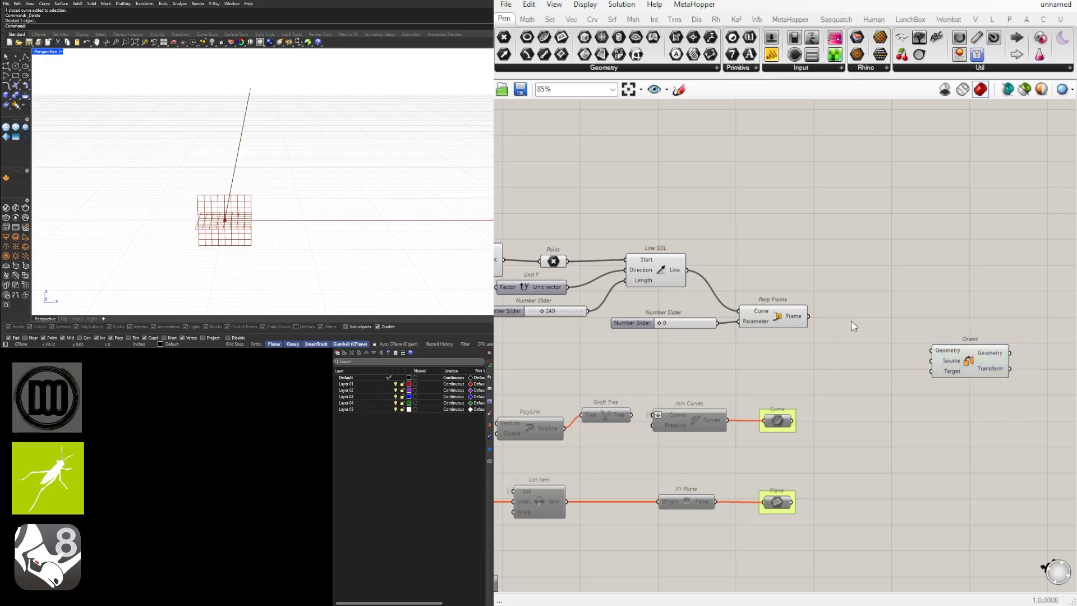
pyautogui.doubleClick(849, 335)
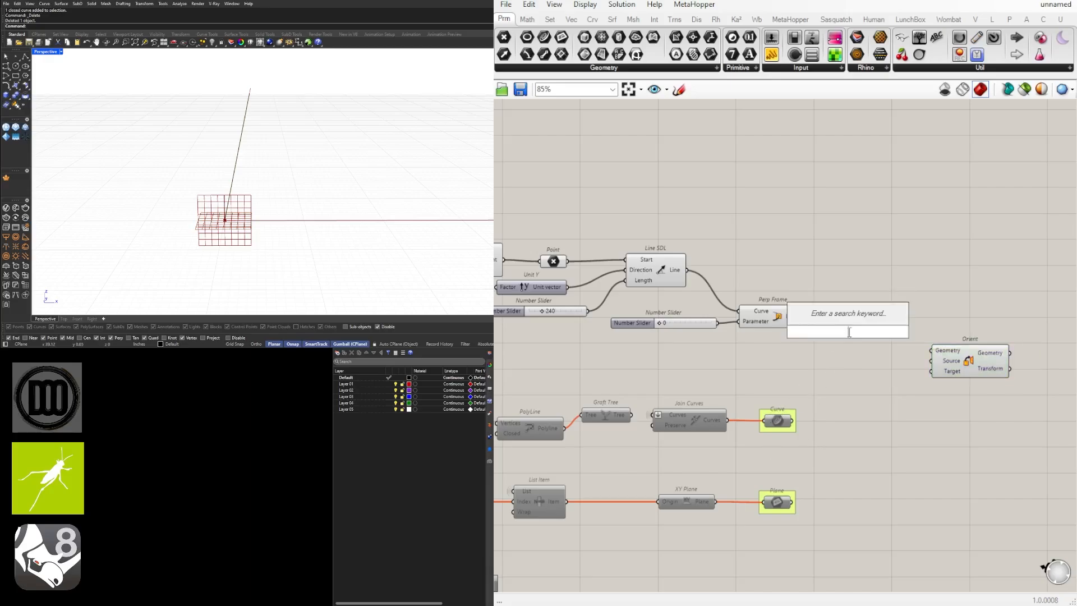
pyautogui.write('PLANE')
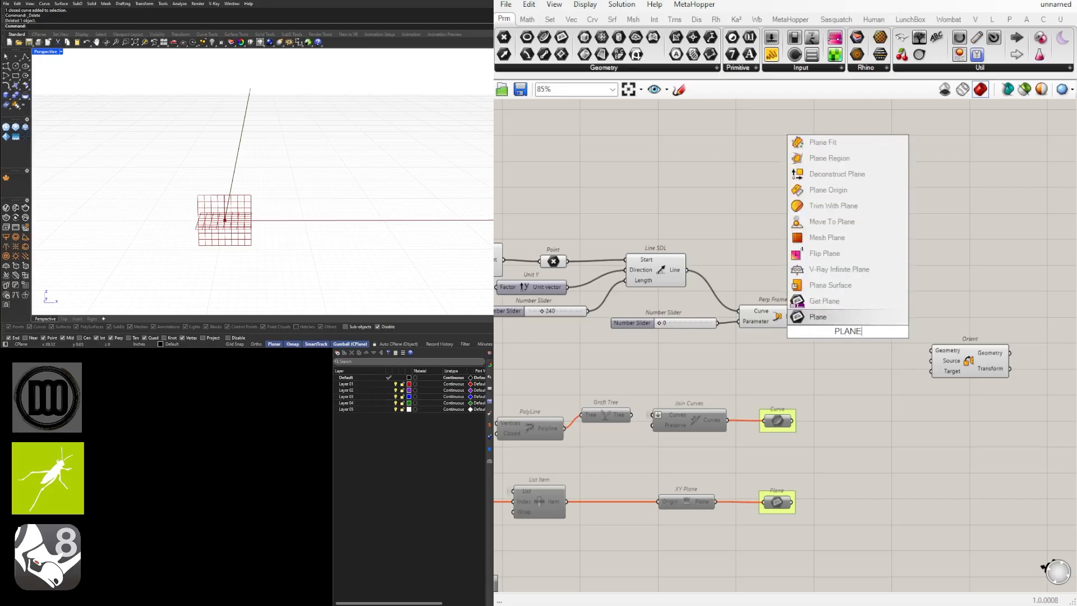
pyautogui.click(828, 320)
pyautogui.scroll(2, 820, 313)
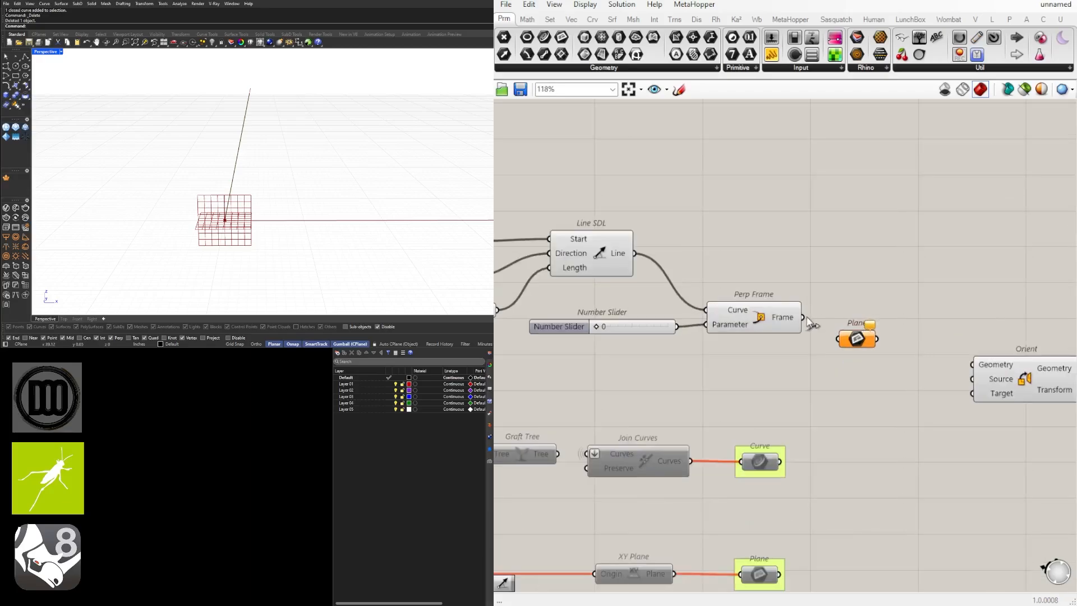
pyautogui.moveTo(803, 317); pyautogui.dragTo(838, 319)
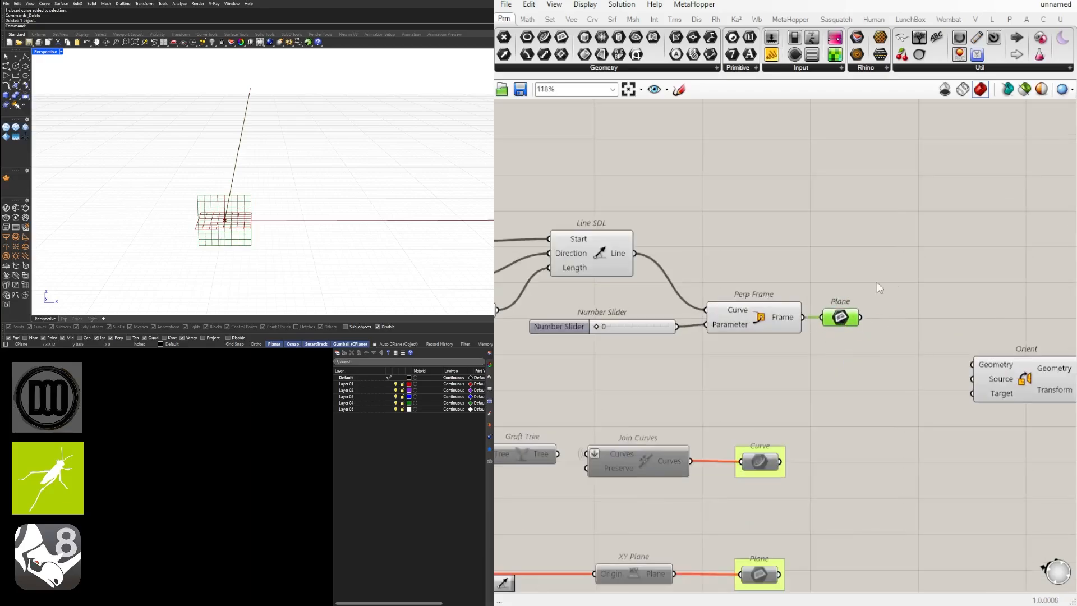
# Step: Wire the Perp Frame's Plane into Orient's Target, the profile's Plane into Source and the profile's Curve into Geometry
pyautogui.moveTo(325, 239); pyautogui.dragTo(277, 234, button='right')
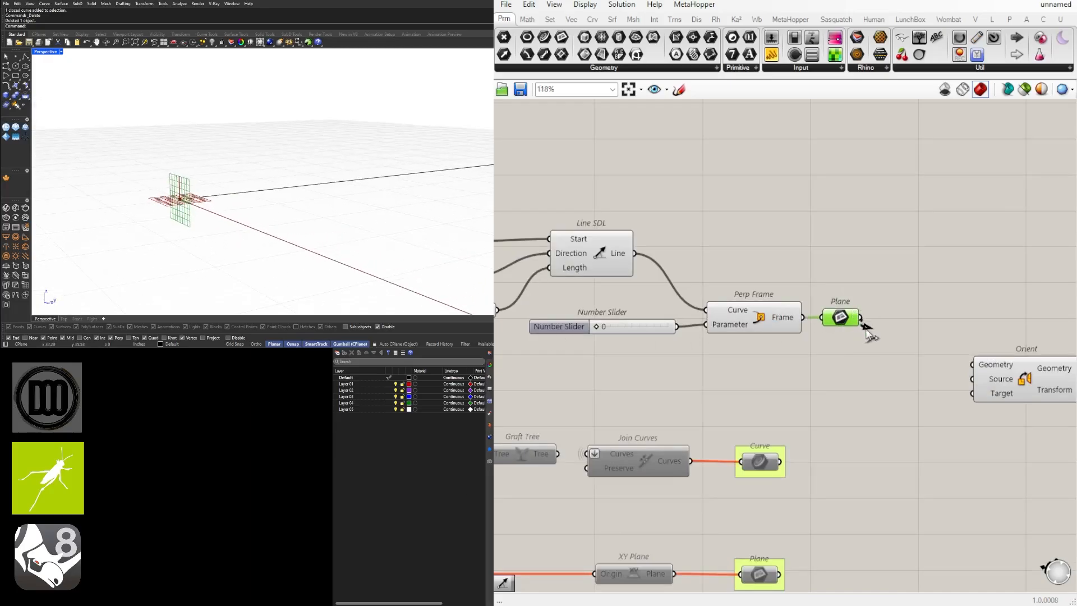
pyautogui.moveTo(860, 318); pyautogui.dragTo(973, 393)
pyautogui.moveTo(875, 423); pyautogui.dragTo(853, 380, button='right')
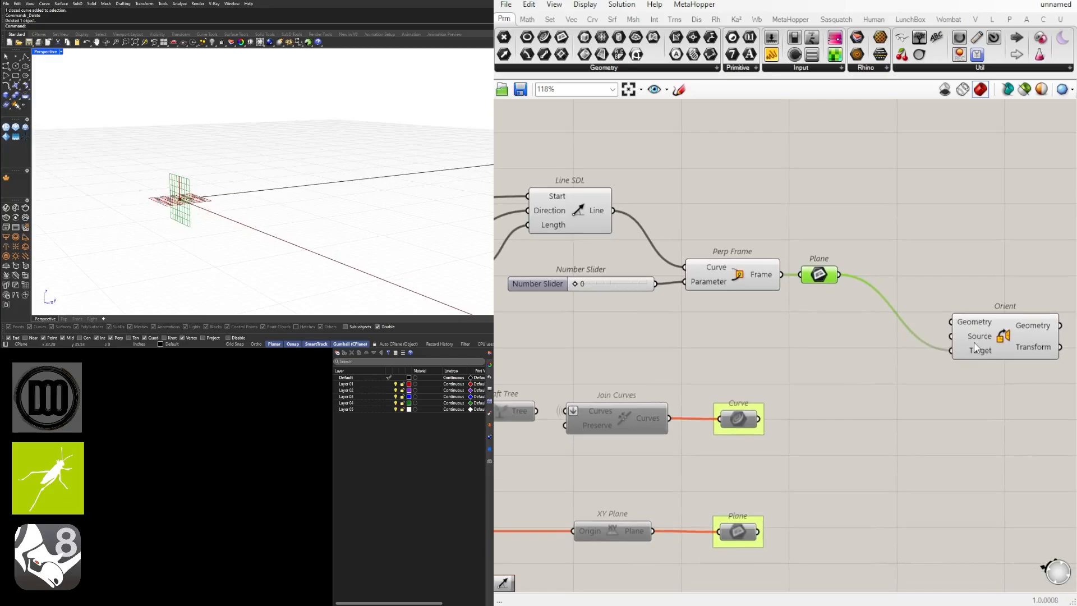
pyautogui.moveTo(757, 530); pyautogui.dragTo(1016, 436)
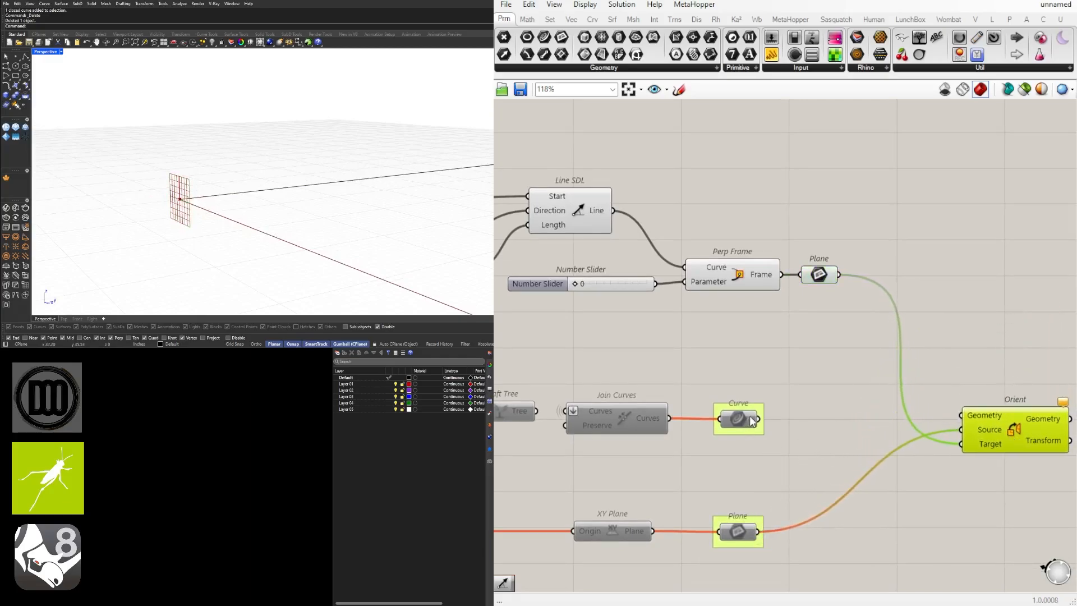
pyautogui.moveTo(758, 419); pyautogui.dragTo(809, 382)
# Step: Enable all disabled components of the moulding profile definition
pyautogui.scroll(-8, 744, 503)
pyautogui.scroll(-3, 897, 435)
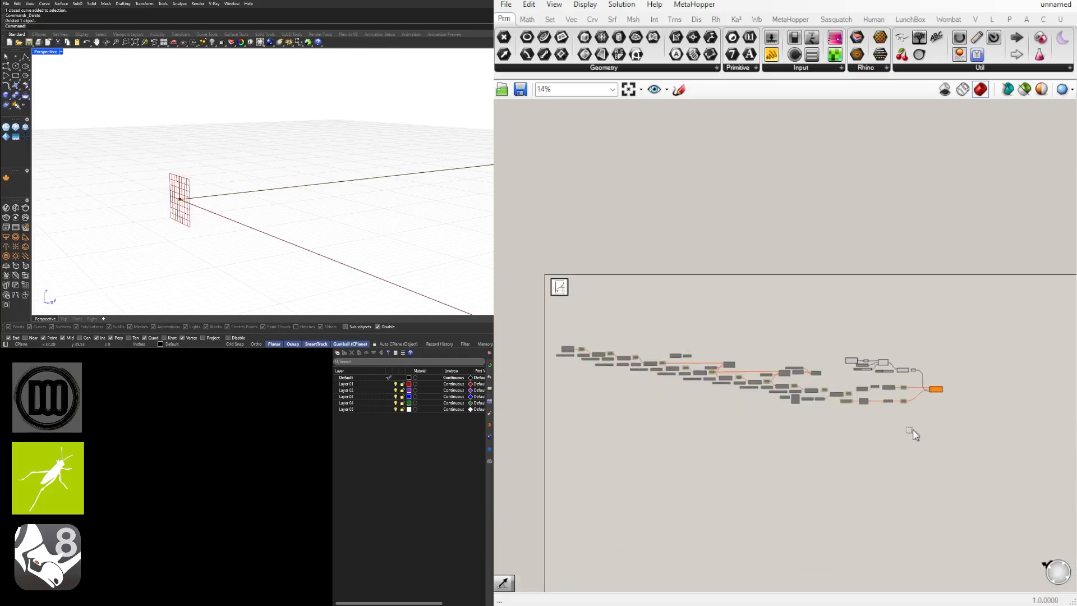
pyautogui.moveTo(913, 434); pyautogui.dragTo(550, 336)
pyautogui.rightClick(663, 327)
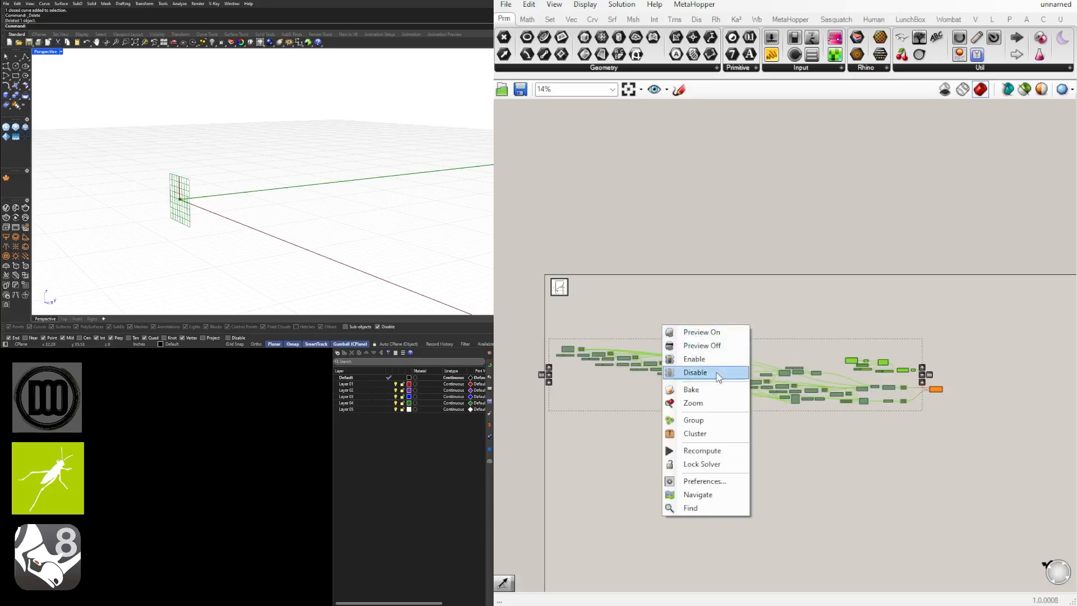
pyautogui.middleClick(678, 307)
pyautogui.click(712, 308)
pyautogui.click(523, 315)
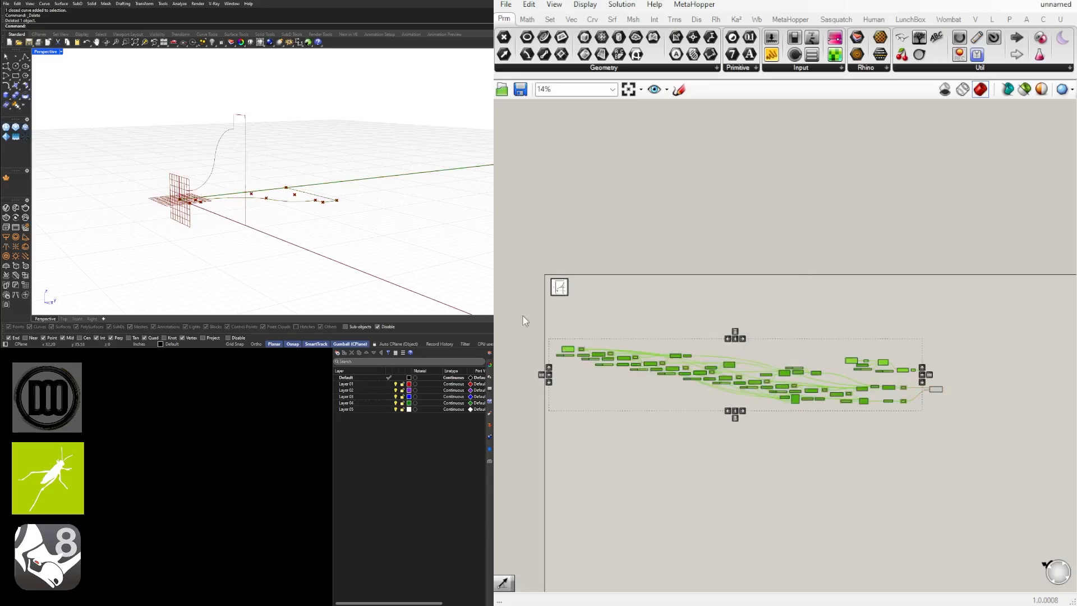
# Step: Examine the oriented profile against the original curve and the planes, highlighting the line and Perp Frame components
pyautogui.moveTo(252, 196); pyautogui.dragTo(424, 223, button='right')
pyautogui.scroll(3, 897, 369)
pyautogui.scroll(-3, 882, 417)
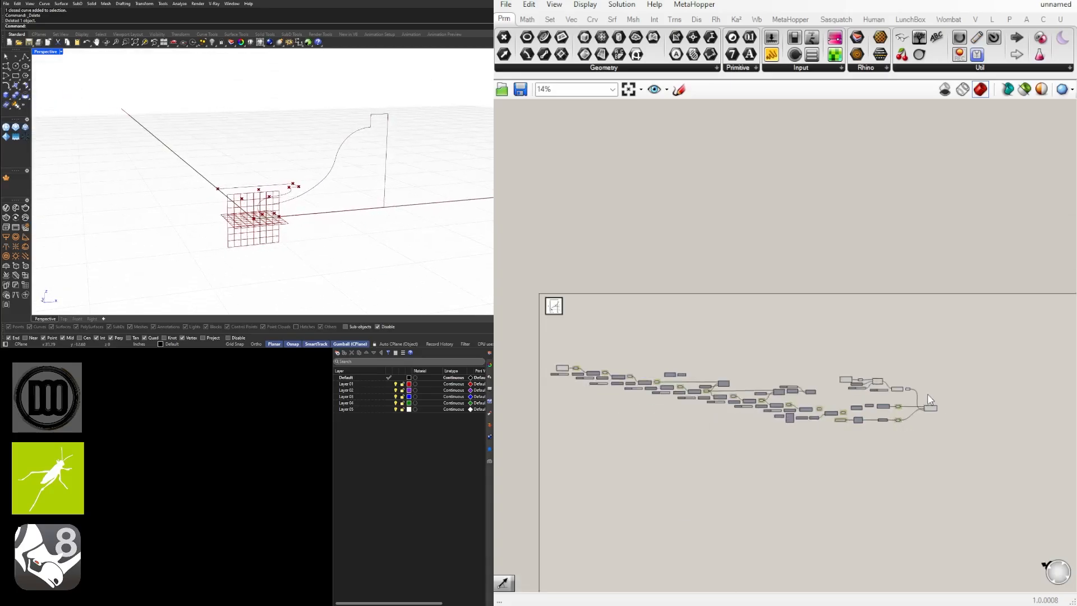
pyautogui.scroll(4, 930, 399)
pyautogui.moveTo(926, 392); pyautogui.dragTo(662, 308)
pyautogui.scroll(3, 314, 221)
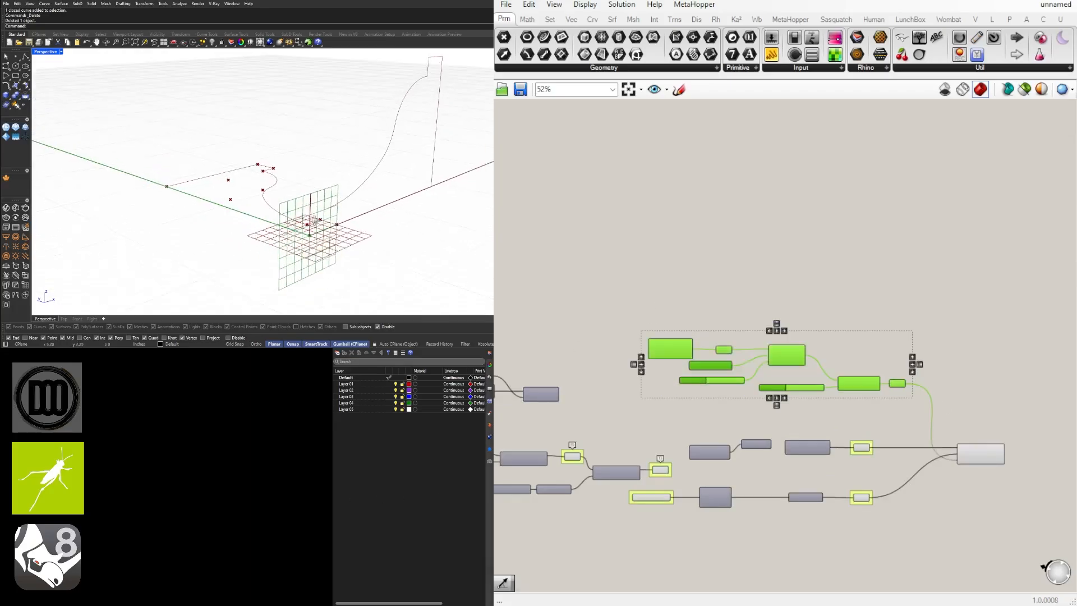
pyautogui.moveTo(315, 221); pyautogui.dragTo(300, 208, button='right')
pyautogui.click(772, 418)
pyautogui.scroll(-5, 910, 368)
pyautogui.scroll(2, 876, 408)
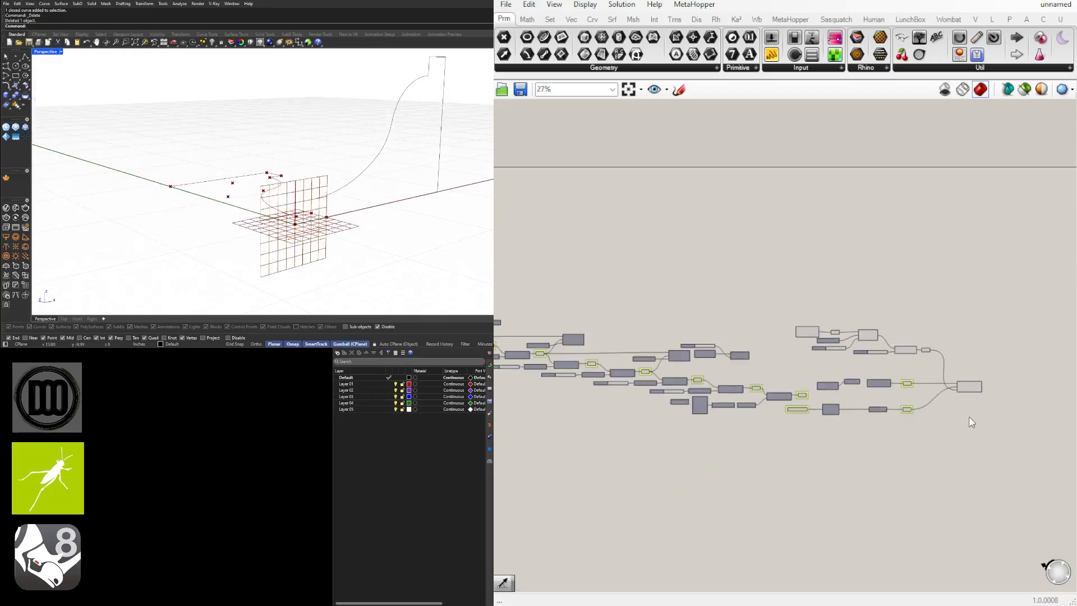
# Step: Turn off the preview of all moulding profile definition components, leaving the line, Perp Frame and Orient components shown
pyautogui.moveTo(997, 430); pyautogui.dragTo(707, 378)
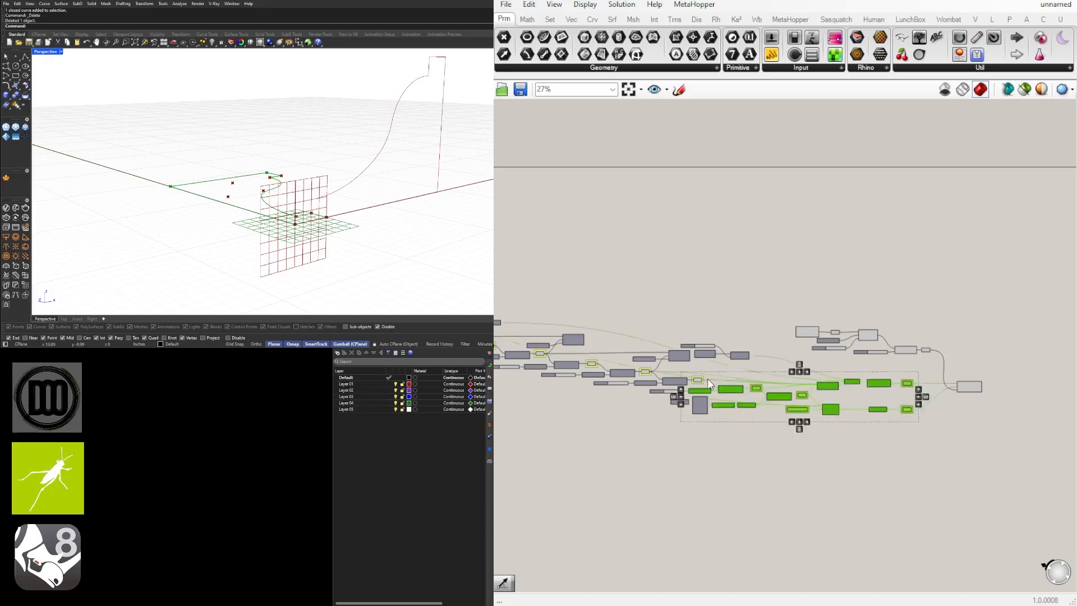
pyautogui.moveTo(708, 377); pyautogui.dragTo(843, 378, button='right')
pyautogui.scroll(-3, 844, 379)
pyautogui.keyDown('shift'); pyautogui.moveTo(870, 432); pyautogui.dragTo(572, 310); pyautogui.keyUp('shift')
pyautogui.scroll(1, 596, 300)
pyautogui.middleClick(596, 300)
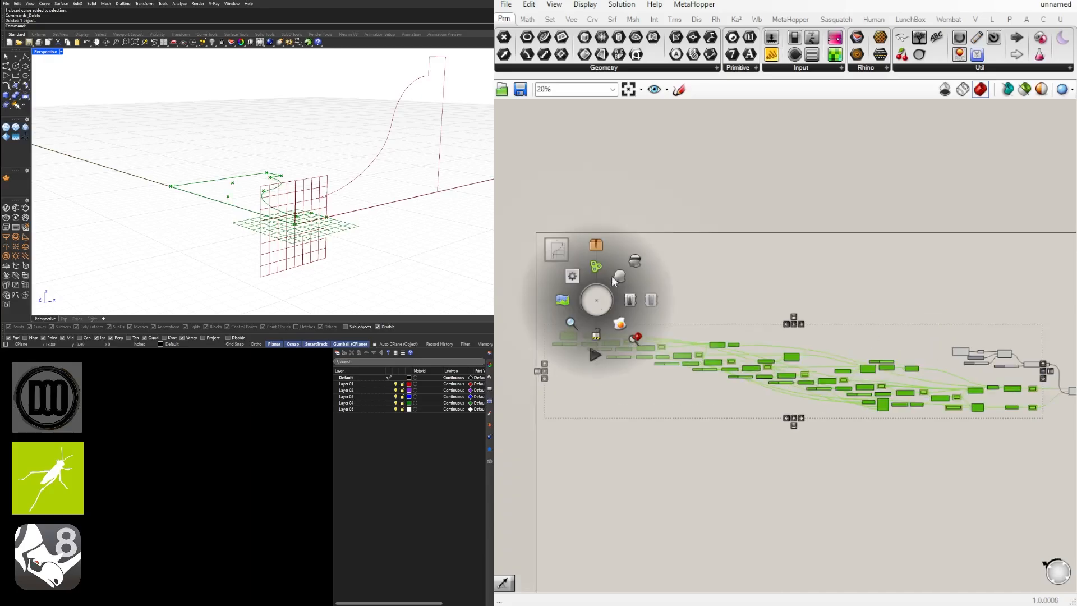
pyautogui.click(634, 261)
pyautogui.moveTo(387, 185); pyautogui.dragTo(250, 208, button='right')
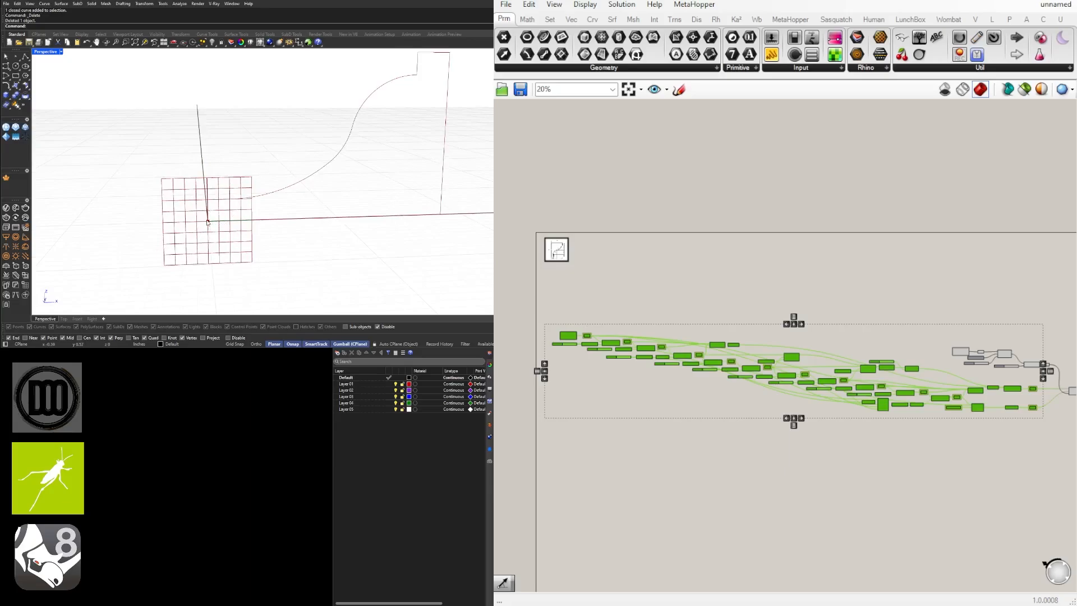
# Step: Turn the preview of the profile's Plane parameter back on and move Orient farther from its inputs
pyautogui.scroll(6, 1005, 392)
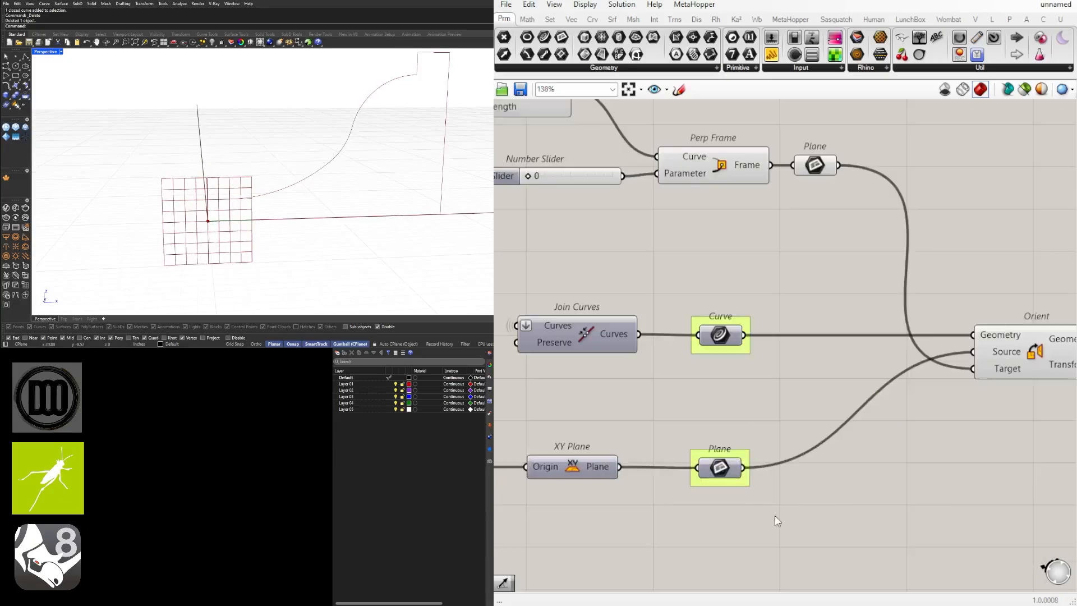
pyautogui.moveTo(775, 515); pyautogui.dragTo(715, 413)
pyautogui.middleClick(723, 413)
pyautogui.click(742, 394)
pyautogui.moveTo(246, 245); pyautogui.dragTo(359, 171, button='right')
pyautogui.scroll(-3, 853, 286)
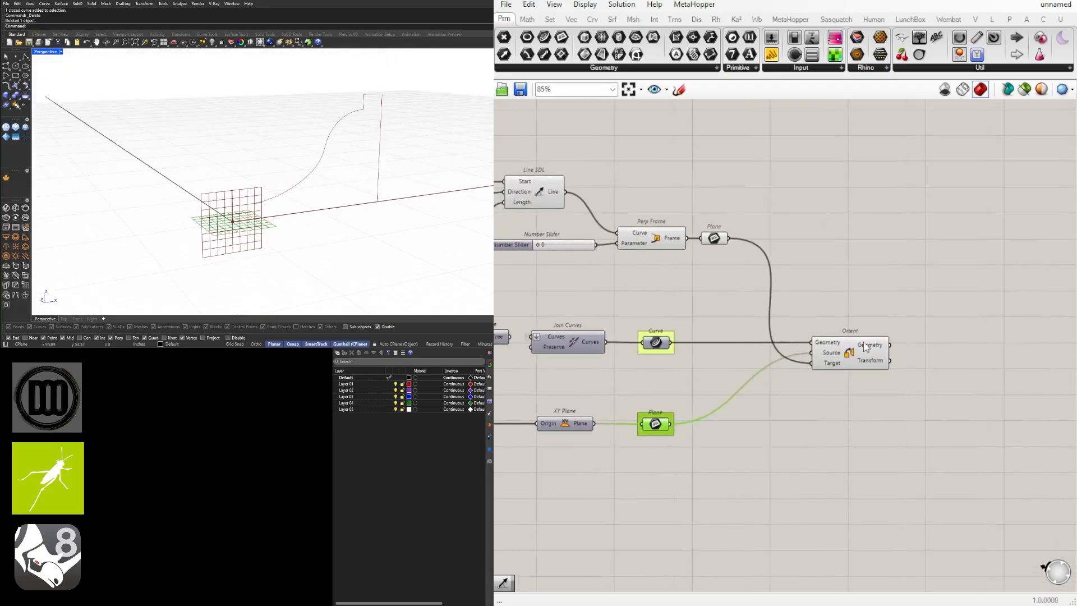
pyautogui.moveTo(866, 347); pyautogui.dragTo(914, 346)
pyautogui.click(847, 316)
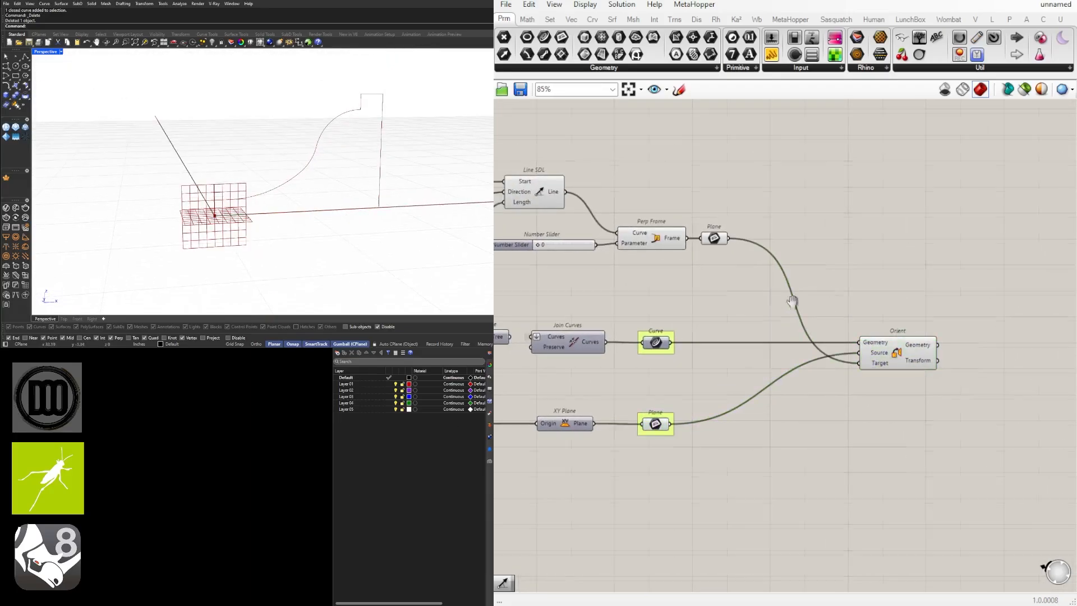
# Step: Set the REF PLANE value list to 2
pyautogui.moveTo(792, 301); pyautogui.dragTo(1028, 285, button='right')
pyautogui.scroll(5, 623, 401)
pyautogui.moveTo(605, 408); pyautogui.dragTo(774, 403, button='right')
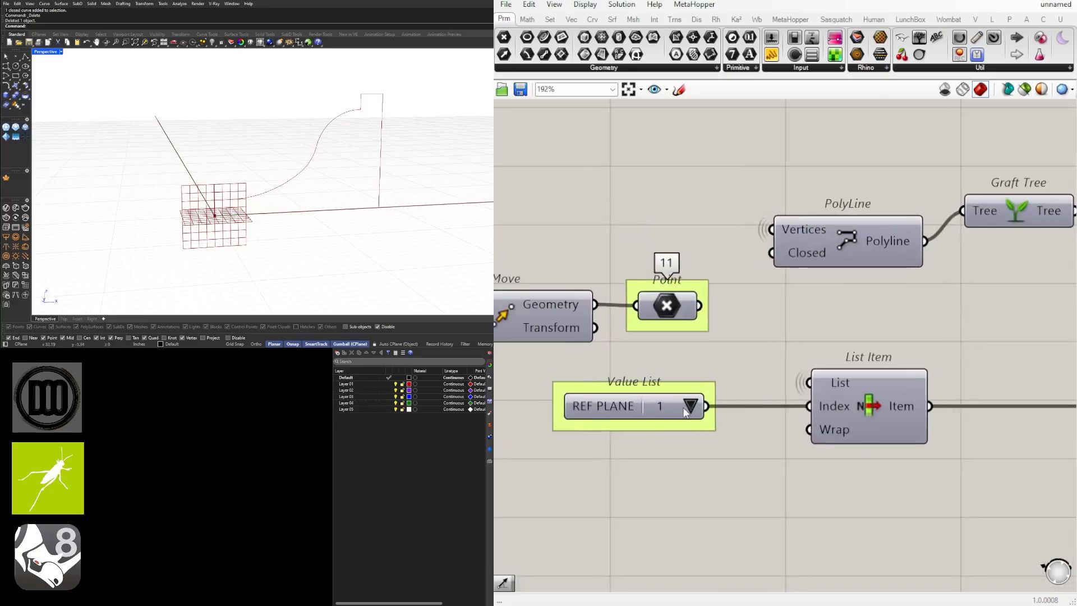
pyautogui.click(686, 409)
pyautogui.click(698, 429)
pyautogui.scroll(-3, 370, 210)
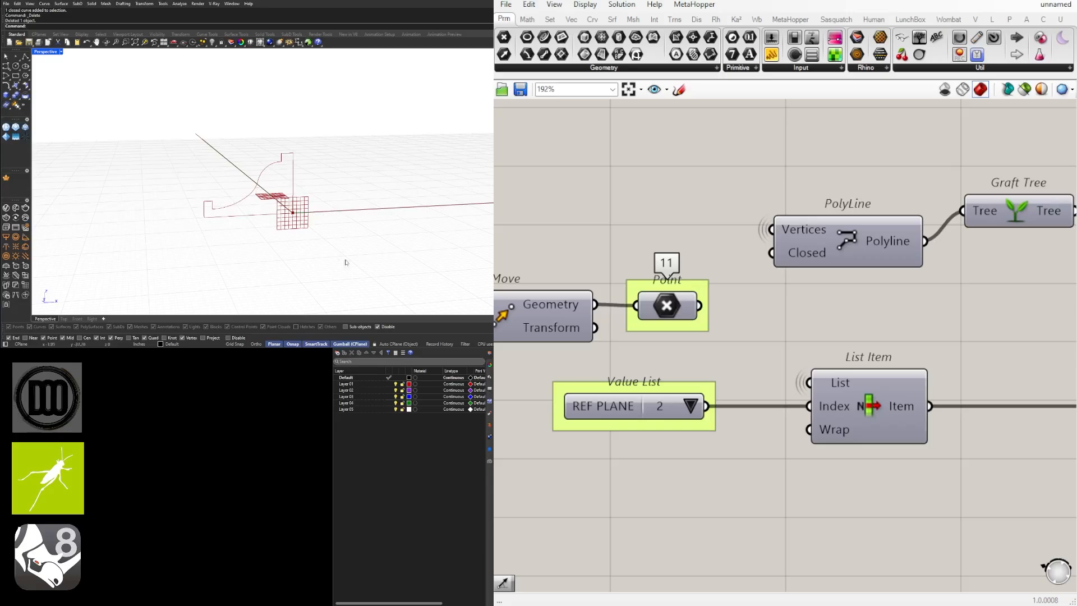
# Step: Highlight the Perp Frame's Plane parameter and move Orient closer to its input parameters
pyautogui.scroll(-5, 871, 306)
pyautogui.moveTo(1054, 312); pyautogui.dragTo(708, 390, button='right')
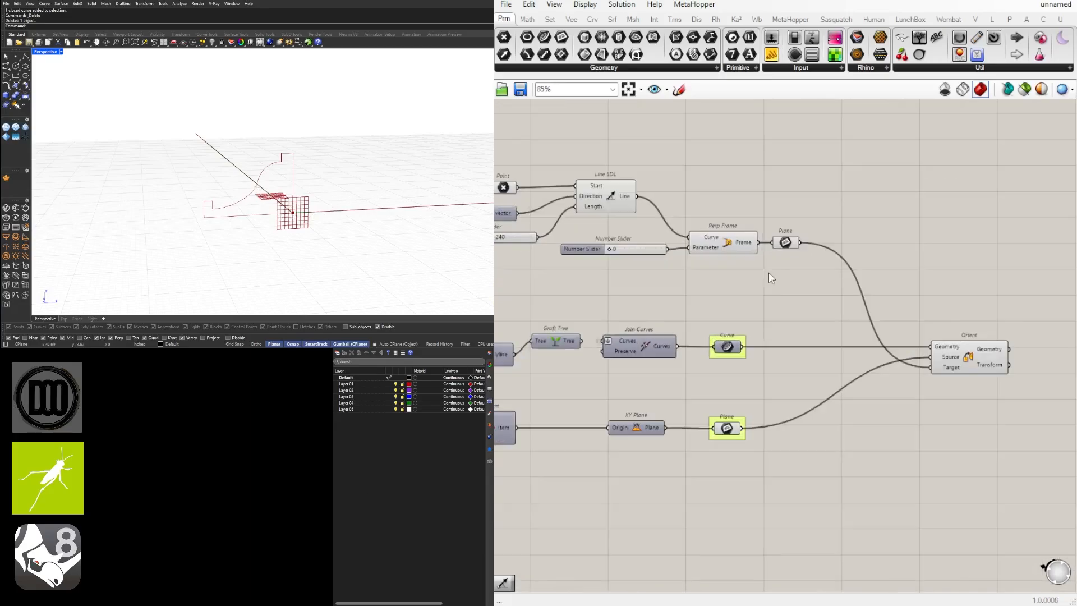
pyautogui.click(785, 248)
pyautogui.moveTo(858, 277); pyautogui.dragTo(705, 288, button='right')
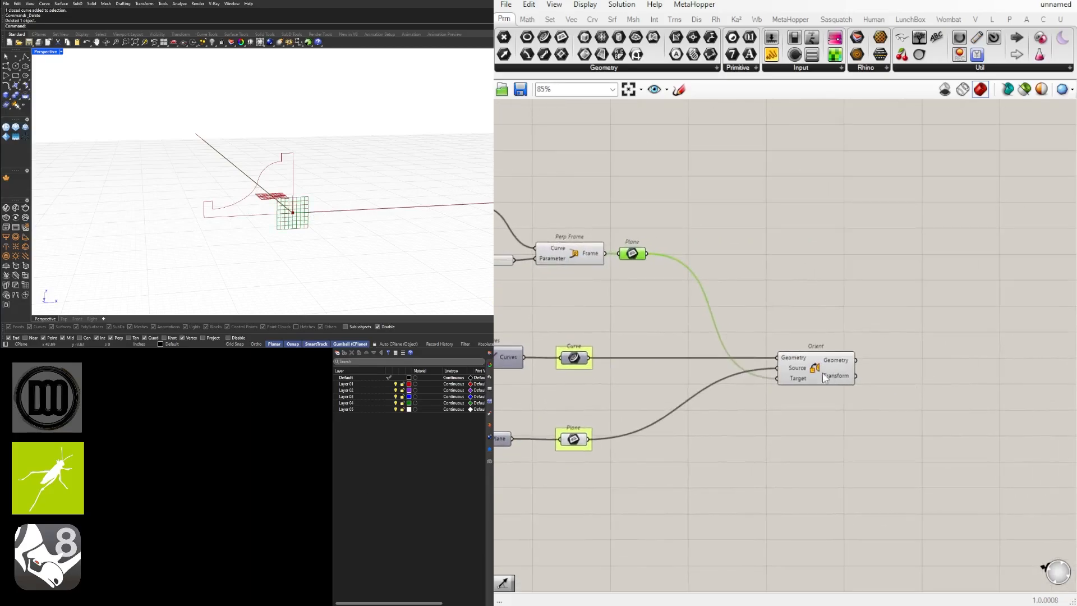
pyautogui.click(894, 370)
pyautogui.moveTo(895, 370); pyautogui.dragTo(738, 370)
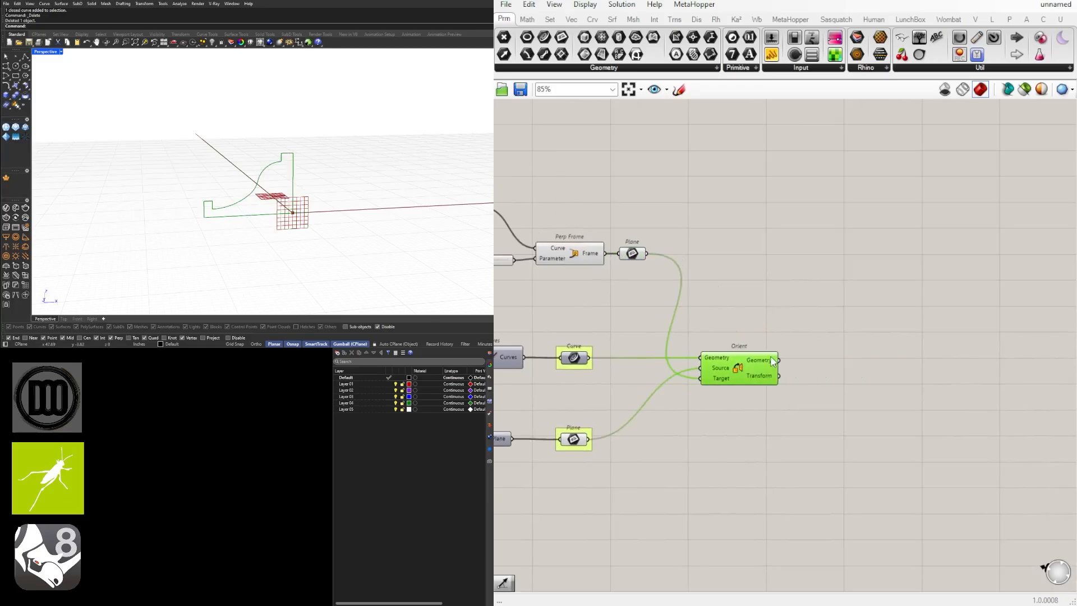
# Step: Add a Rotate component, feeding Orient's Geometry into its Geometry and the Perp Frame's Plane into its Plane
pyautogui.doubleClick(850, 329)
pyautogui.write('ROTATE')
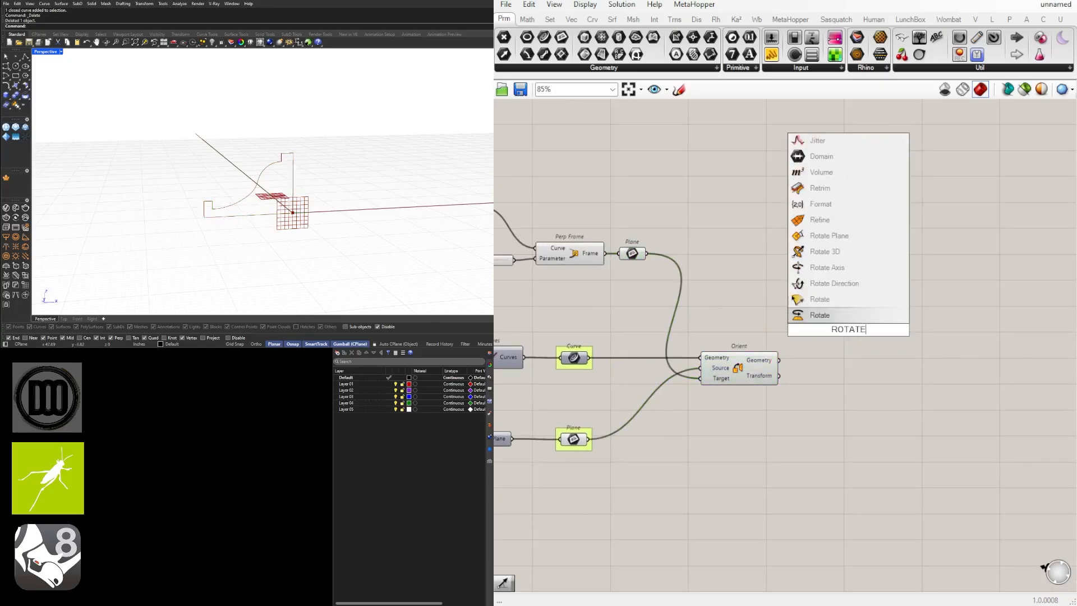
pyautogui.click(856, 323)
pyautogui.moveTo(779, 360); pyautogui.dragTo(850, 293)
pyautogui.click(785, 265)
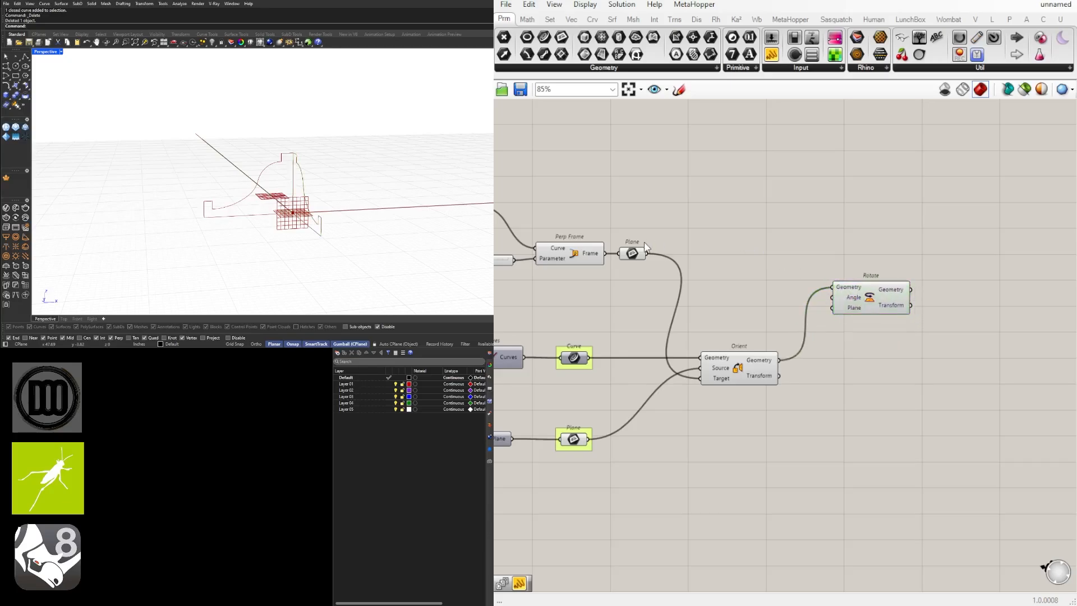
pyautogui.moveTo(646, 254); pyautogui.dragTo(928, 261)
# Step: Switch Rotate's Angle input to degrees
pyautogui.scroll(4, 949, 241)
pyautogui.rightClick(925, 261)
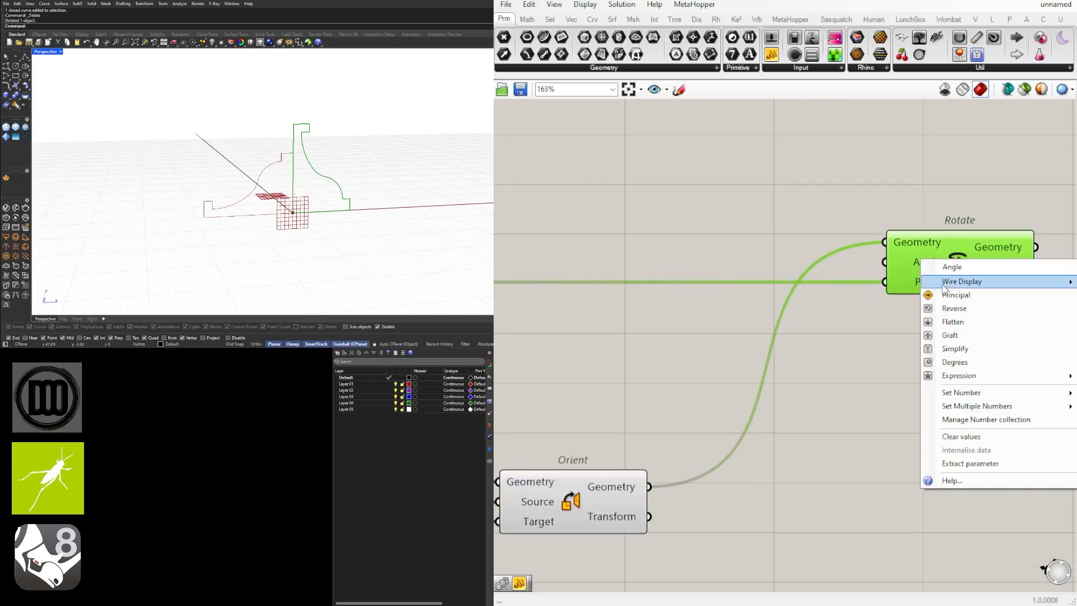
pyautogui.click(963, 363)
# Step: Add a number slider ranging from 0 to 360 near the Rotate component
pyautogui.scroll(-2, 763, 325)
pyautogui.moveTo(648, 252); pyautogui.dragTo(769, 247, button='right')
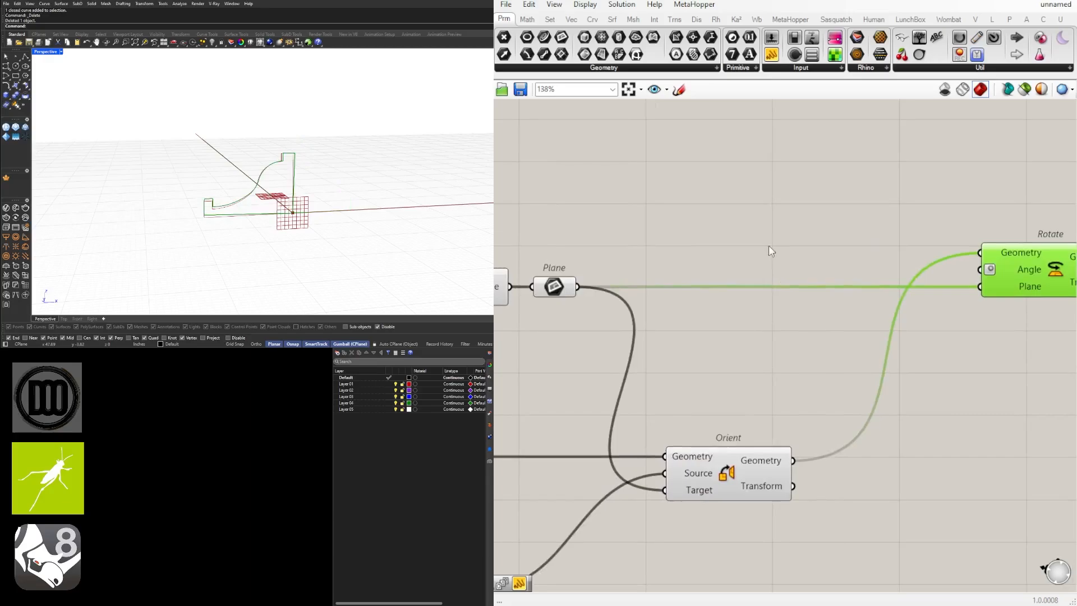
pyautogui.doubleClick(768, 244)
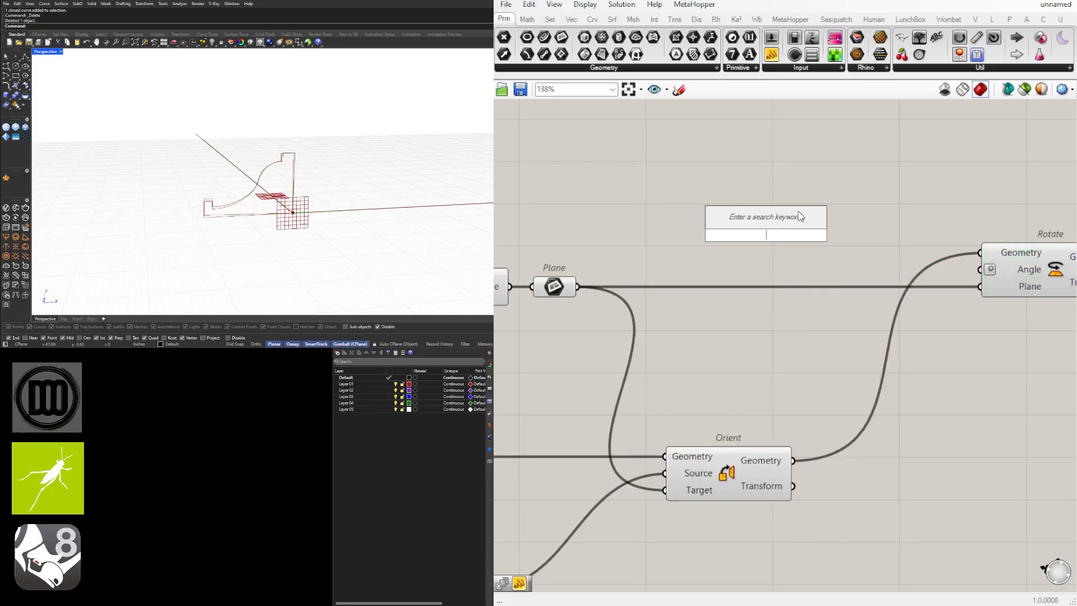
pyautogui.write('0')
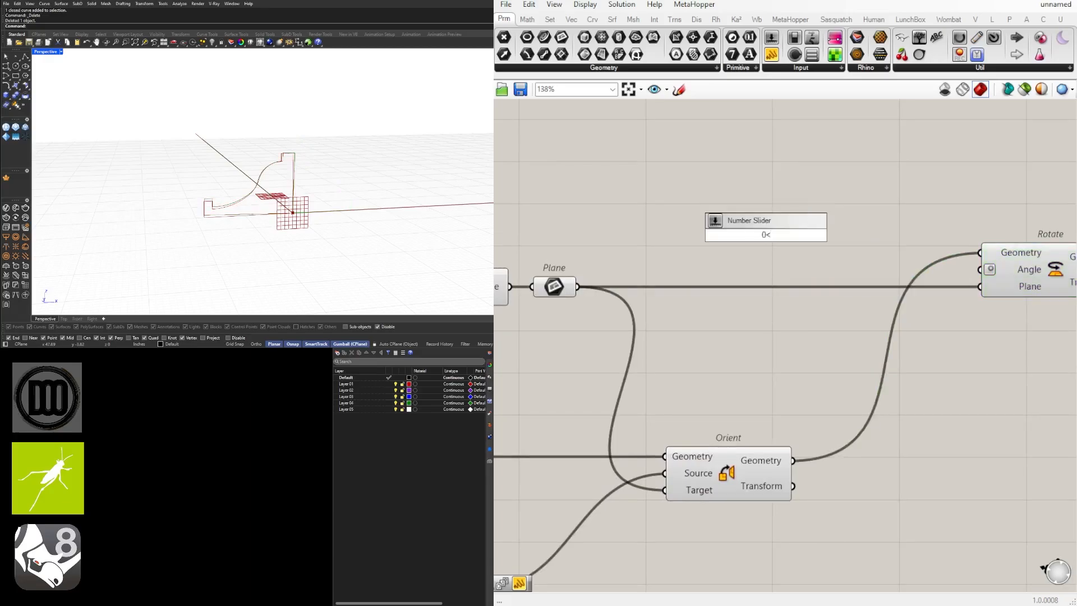
pyautogui.write('<360')
pyautogui.press('Return')
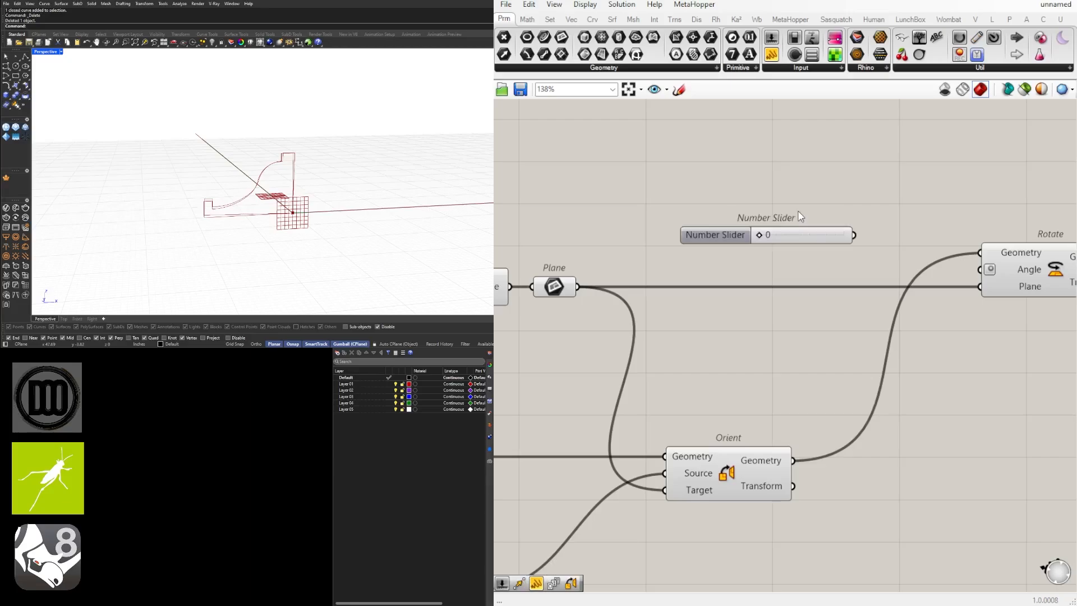
# Step: Give the slider snapping values of 90, 180 and 270 and wire it into Rotate's Angle
pyautogui.rightClick(721, 238)
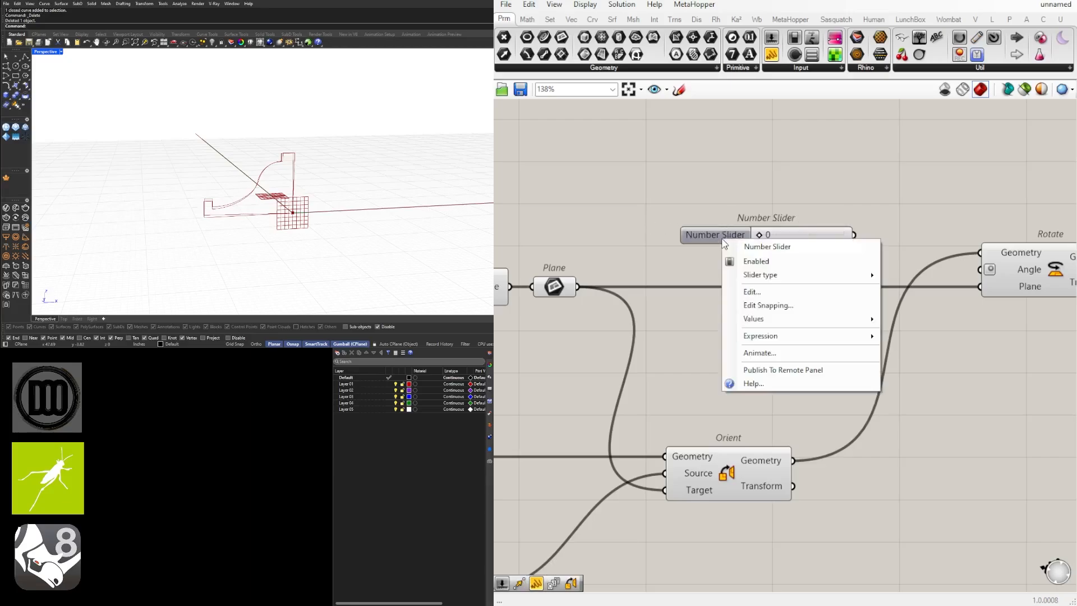
pyautogui.click(767, 306)
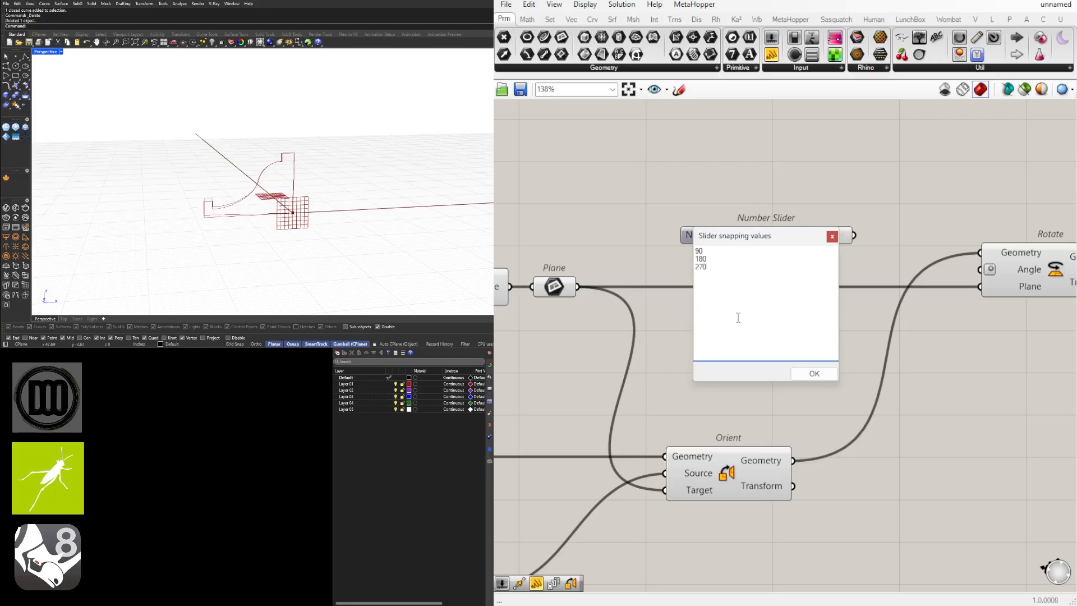
pyautogui.click(801, 376)
pyautogui.moveTo(855, 235); pyautogui.dragTo(1027, 276)
# Step: Set the rotation angle slider to 270
pyautogui.scroll(5, 766, 234)
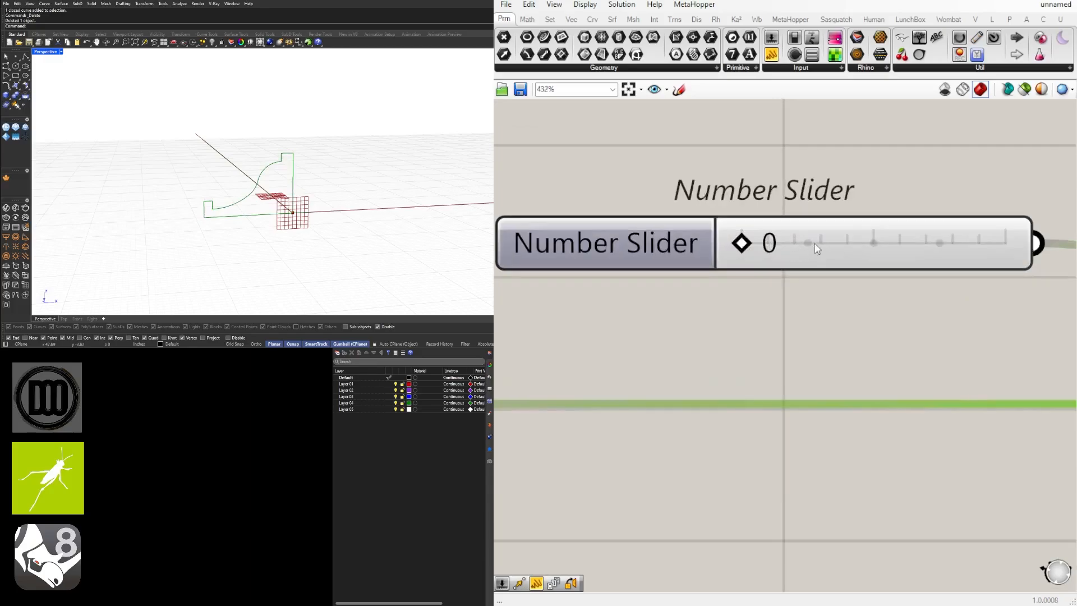
pyautogui.moveTo(747, 253); pyautogui.dragTo(942, 239)
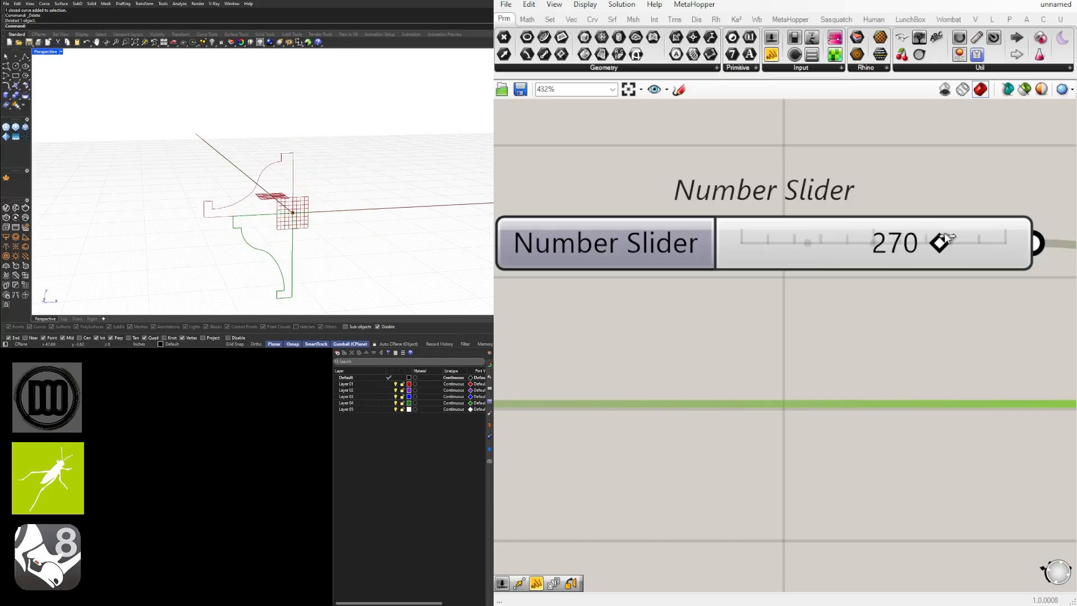
pyautogui.scroll(-2, 981, 256)
pyautogui.moveTo(981, 257); pyautogui.dragTo(851, 261, button='right')
pyautogui.scroll(-2, 998, 255)
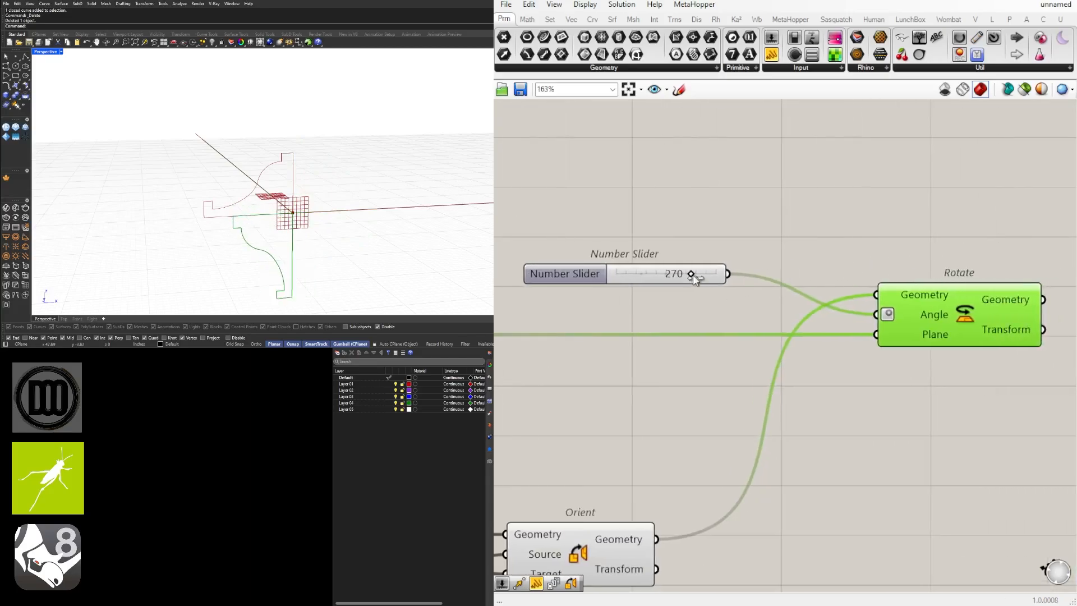
pyautogui.scroll(2, 718, 270)
pyautogui.moveTo(729, 268); pyautogui.dragTo(826, 269, button='right')
pyautogui.moveTo(773, 277)
pyautogui.mouseDown()
pyautogui.moveTo(812, 276)
pyautogui.moveTo(774, 276)
pyautogui.mouseUp()
pyautogui.scroll(-2, 841, 227)
pyautogui.scroll(-1, 785, 242)
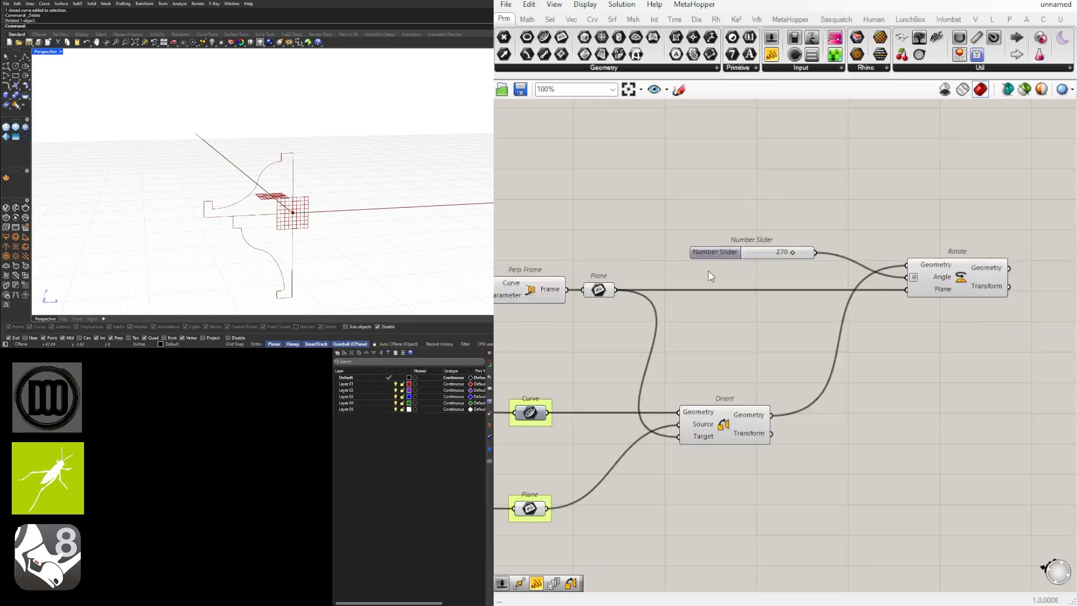
# Step: Turn off the preview of the Orient component so only the rotated profile is shown
pyautogui.moveTo(636, 293); pyautogui.dragTo(732, 317, button='right')
pyautogui.moveTo(702, 311); pyautogui.dragTo(704, 312)
pyautogui.click(812, 355)
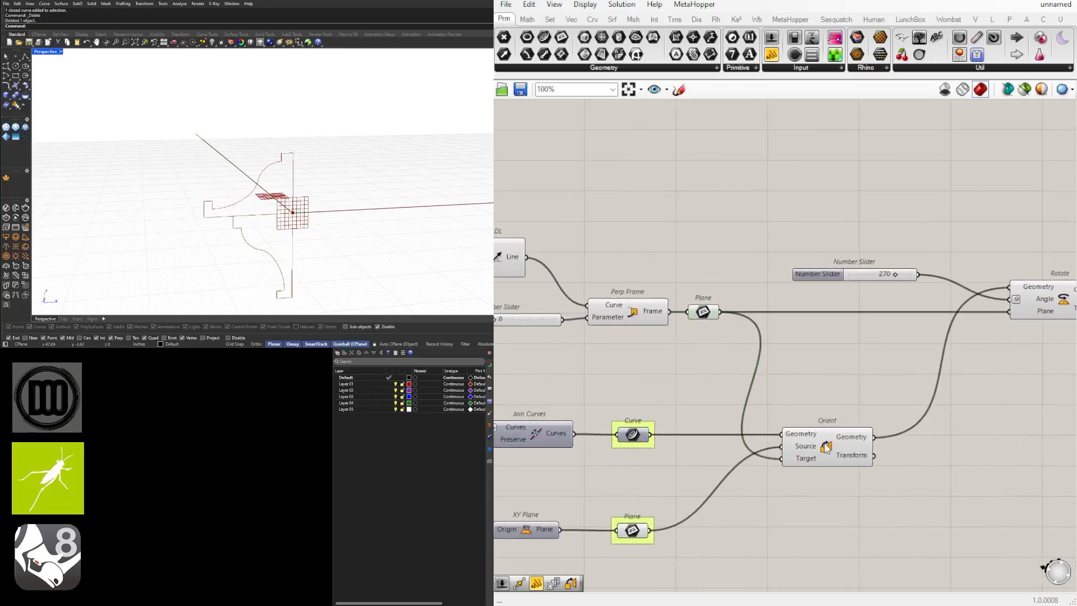
pyautogui.moveTo(824, 444); pyautogui.dragTo(827, 444)
pyautogui.click(813, 395)
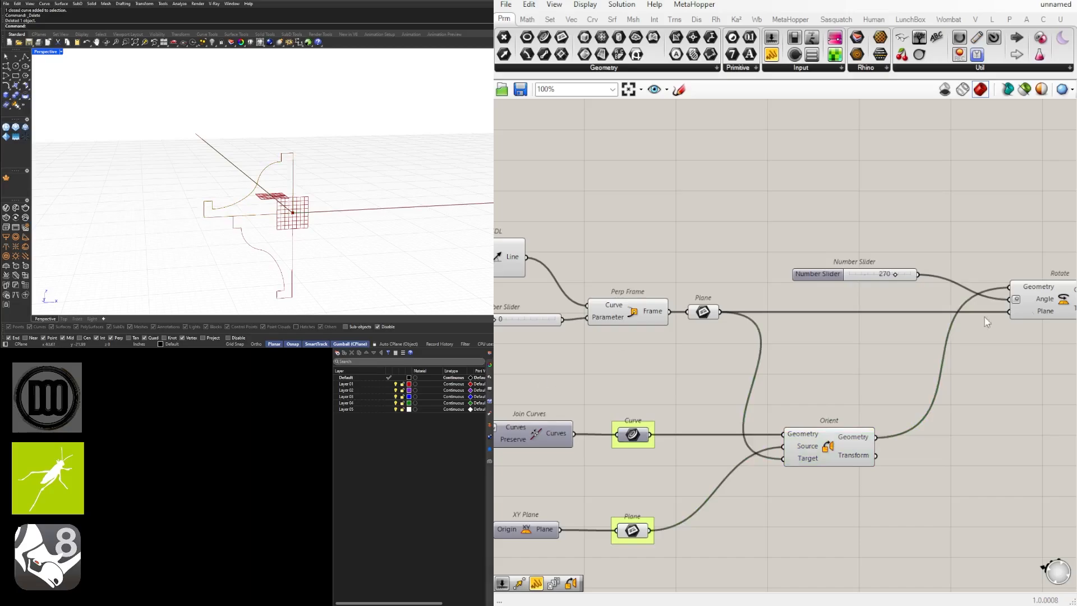
pyautogui.scroll(-2, 764, 372)
pyautogui.click(821, 414)
pyautogui.middleClick(818, 404)
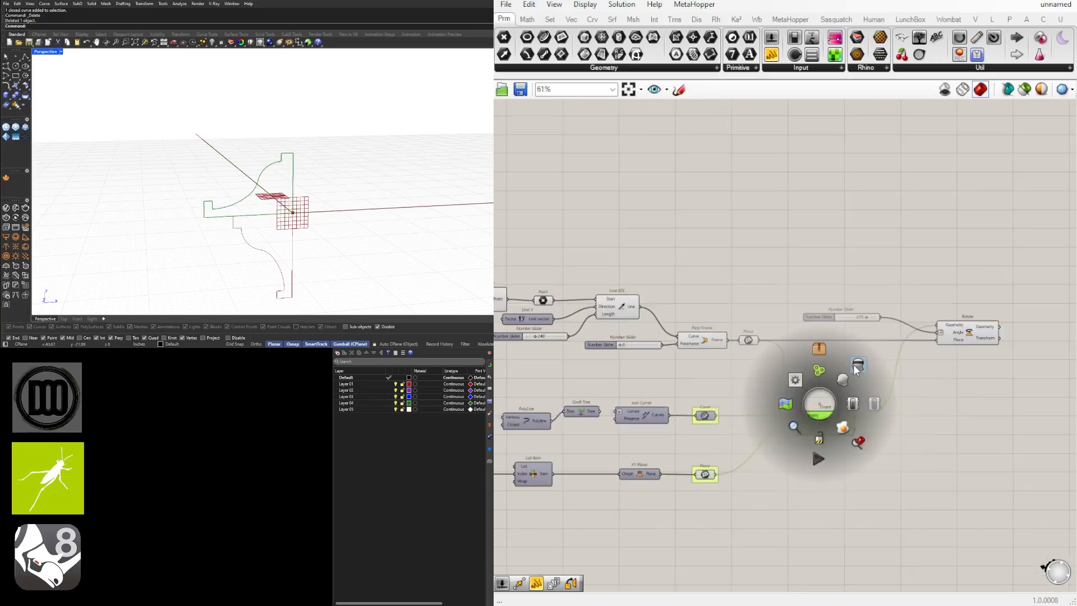
pyautogui.scroll(5, 865, 314)
pyautogui.moveTo(870, 328)
pyautogui.mouseDown()
pyautogui.moveTo(755, 332)
pyautogui.moveTo(882, 329)
pyautogui.moveTo(865, 329)
pyautogui.mouseUp()
# Step: Set the REF PLANE value list to 1 and examine the rotated profile against the line and frame
pyautogui.scroll(-2, 856, 334)
pyautogui.scroll(-3, 858, 336)
pyautogui.moveTo(675, 445); pyautogui.dragTo(935, 344, button='right')
pyautogui.moveTo(768, 483); pyautogui.dragTo(922, 457, button='right')
pyautogui.click(645, 455)
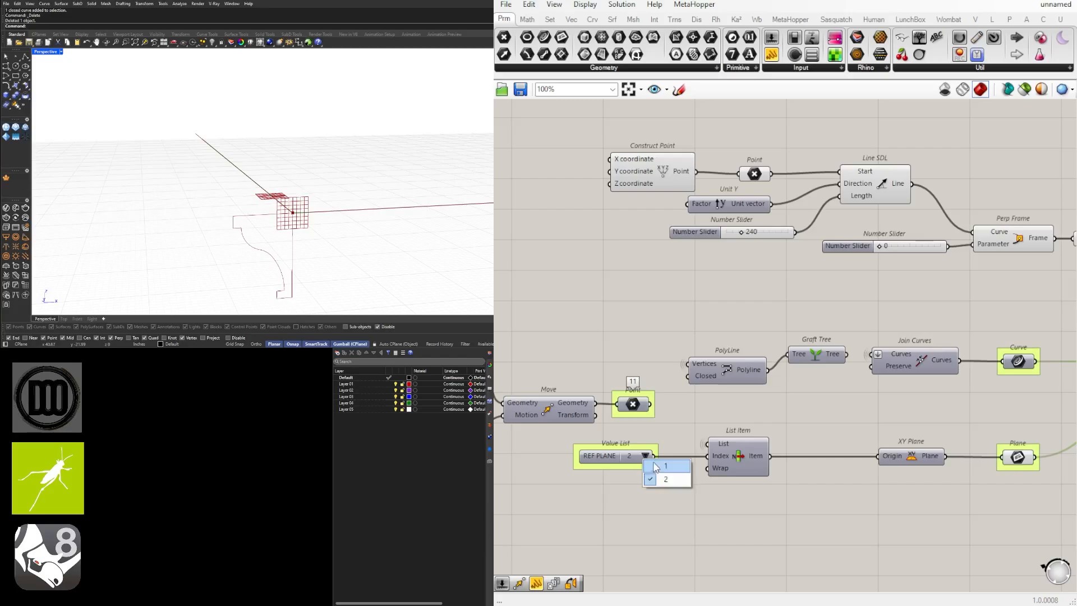
pyautogui.click(660, 467)
pyautogui.moveTo(778, 301); pyautogui.dragTo(773, 363, button='right')
pyautogui.moveTo(338, 214); pyautogui.dragTo(290, 217, button='right')
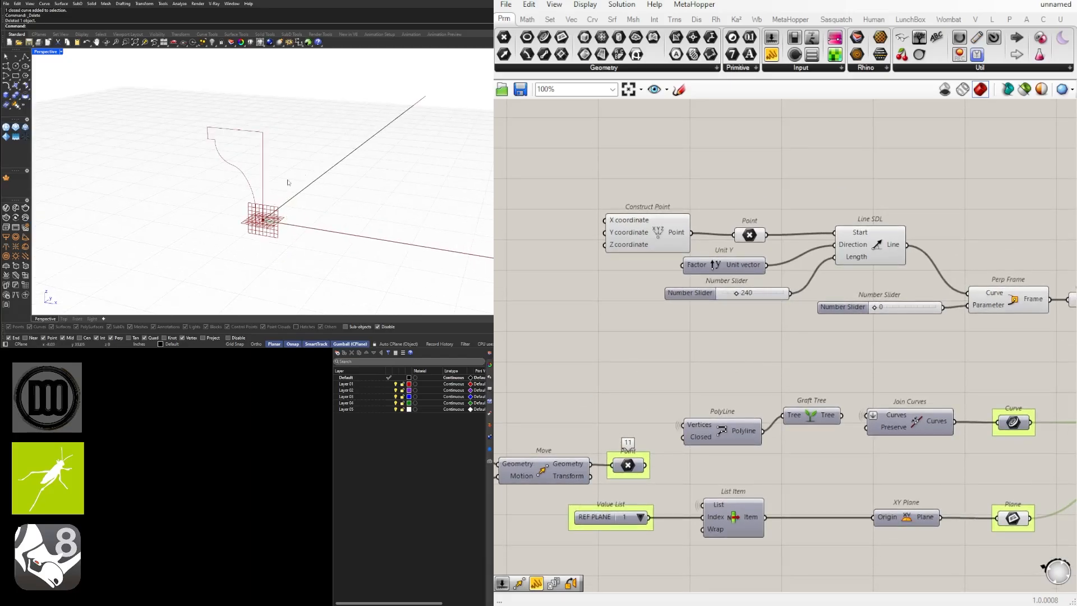
pyautogui.moveTo(262, 219); pyautogui.dragTo(275, 219, button='right')
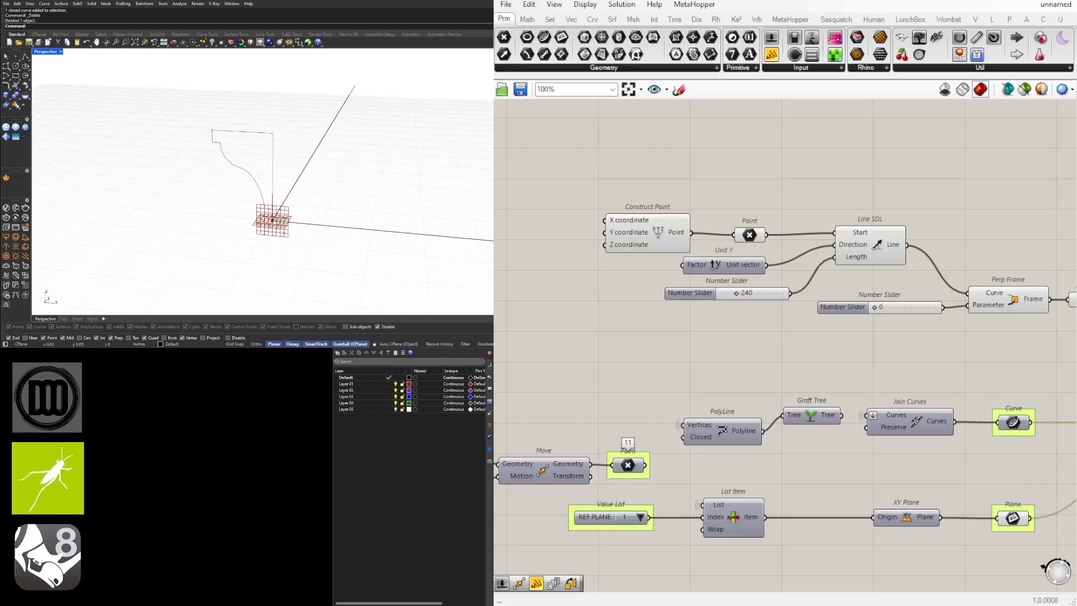
# Step: Set the REF PLANE value list to 2 and examine how the rotated profile sits on the frame
pyautogui.click(641, 519)
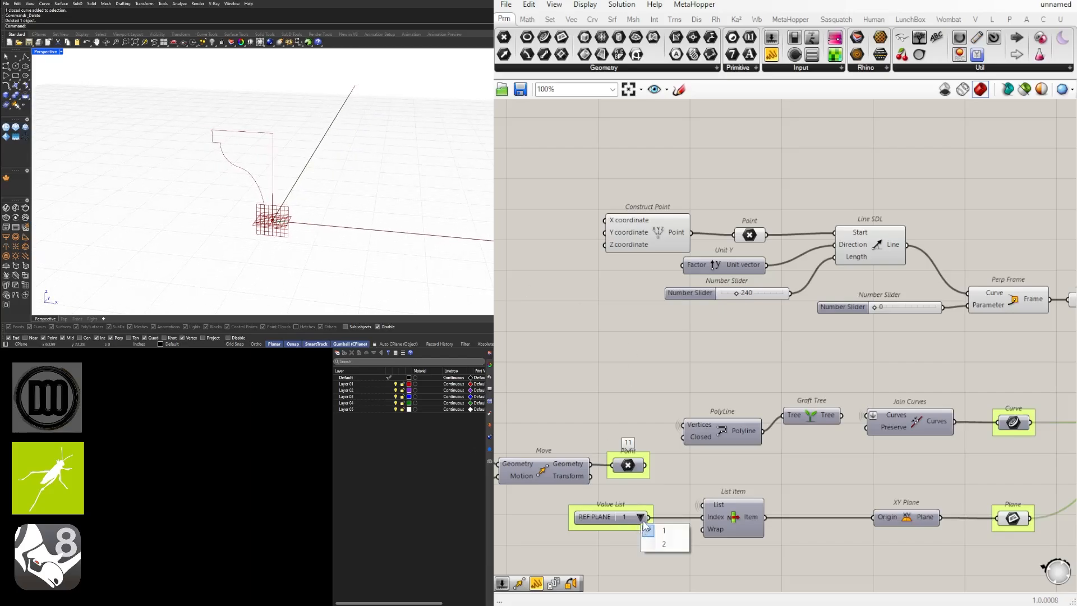
pyautogui.click(653, 541)
pyautogui.moveTo(273, 226); pyautogui.dragTo(263, 230, button='right')
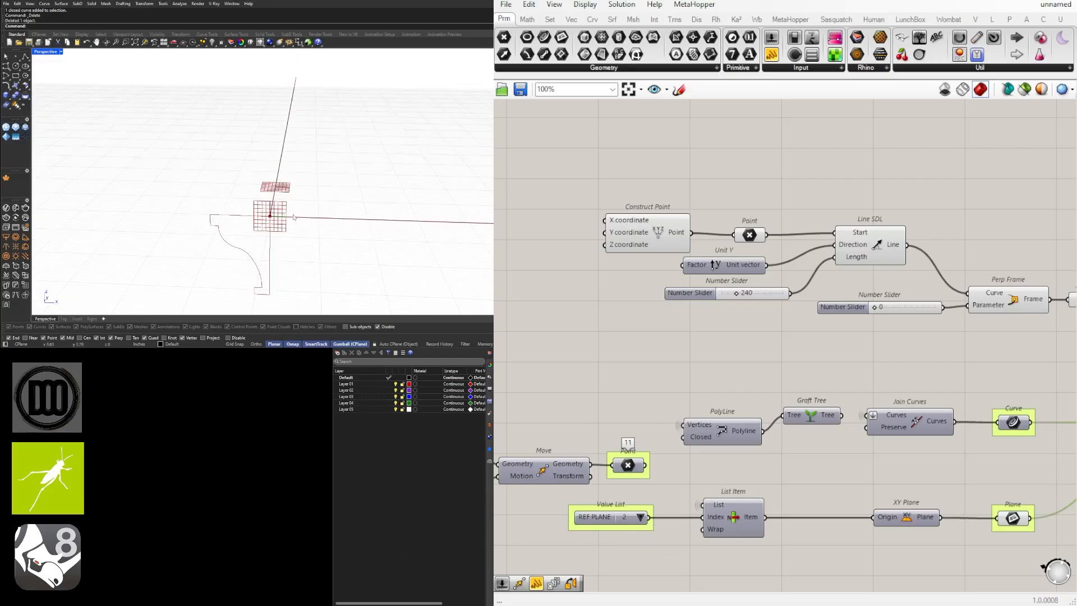
pyautogui.moveTo(294, 217); pyautogui.dragTo(283, 219, button='right')
pyautogui.scroll(-5, 568, 307)
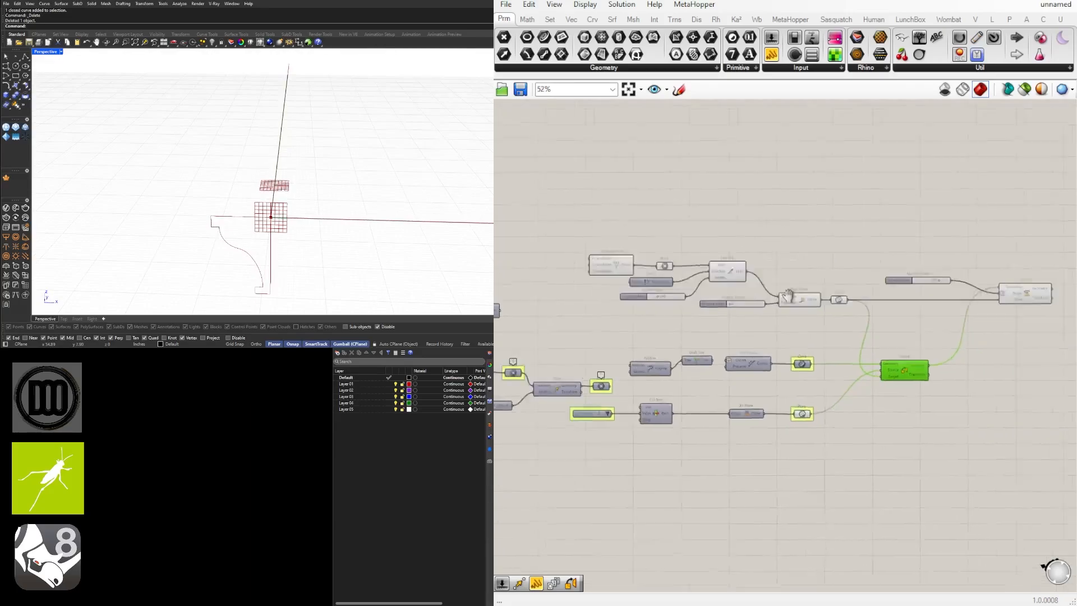
# Step: Move the Rotate component closer to the angle slider and Orient
pyautogui.moveTo(1066, 282); pyautogui.dragTo(847, 301, button='right')
pyautogui.scroll(5, 695, 313)
pyautogui.moveTo(857, 320); pyautogui.dragTo(938, 317)
pyautogui.click(974, 353)
pyautogui.moveTo(817, 359); pyautogui.dragTo(863, 320, button='right')
pyautogui.scroll(-1, 973, 329)
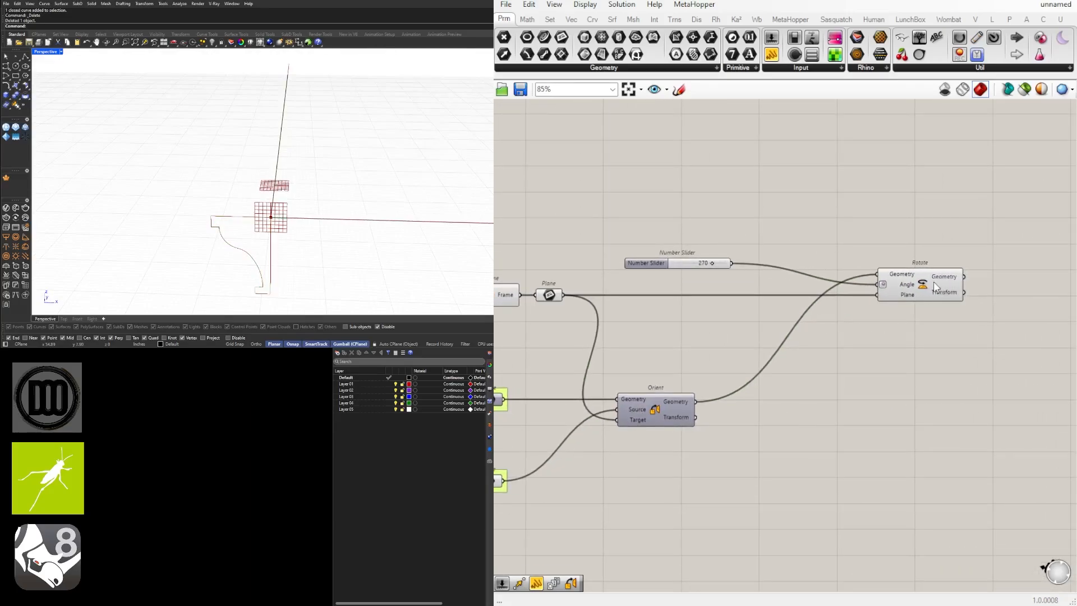
pyautogui.moveTo(915, 291); pyautogui.dragTo(853, 294)
pyautogui.click(691, 368)
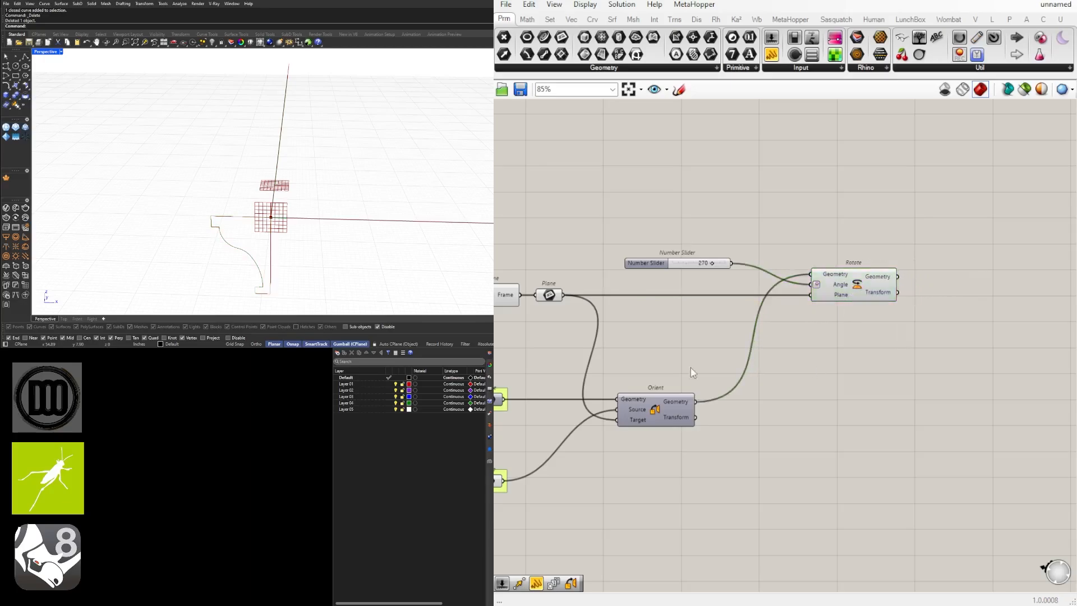
# Step: Move the Perp Frame, its parameter slider and all downstream components farther from Line SDL to free space on the canvas
pyautogui.moveTo(272, 223); pyautogui.dragTo(237, 233, button='right')
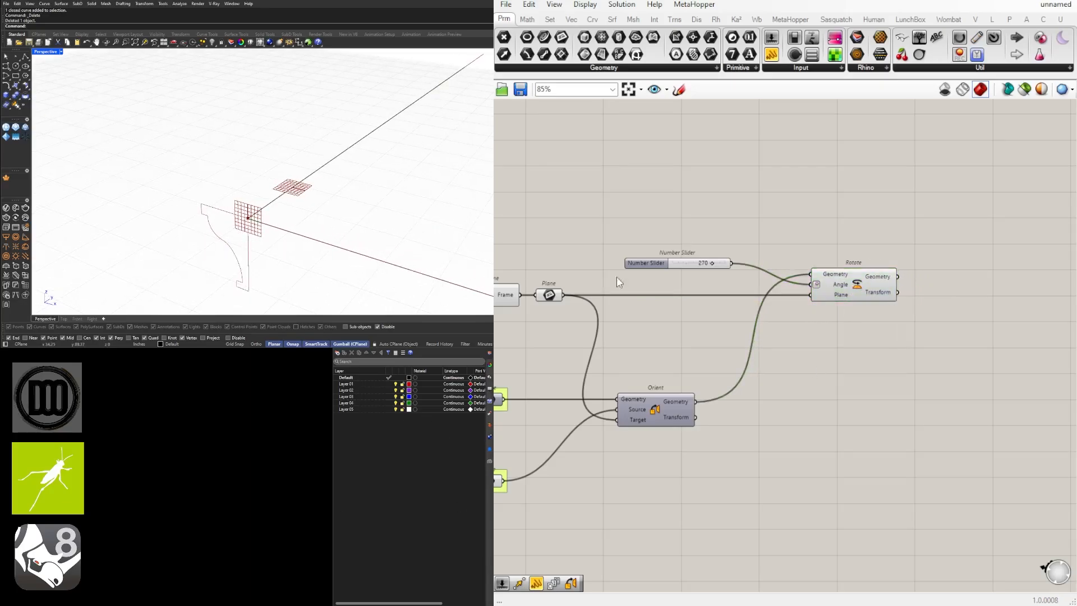
pyautogui.moveTo(617, 276); pyautogui.dragTo(727, 274, button='right')
pyautogui.click(660, 293)
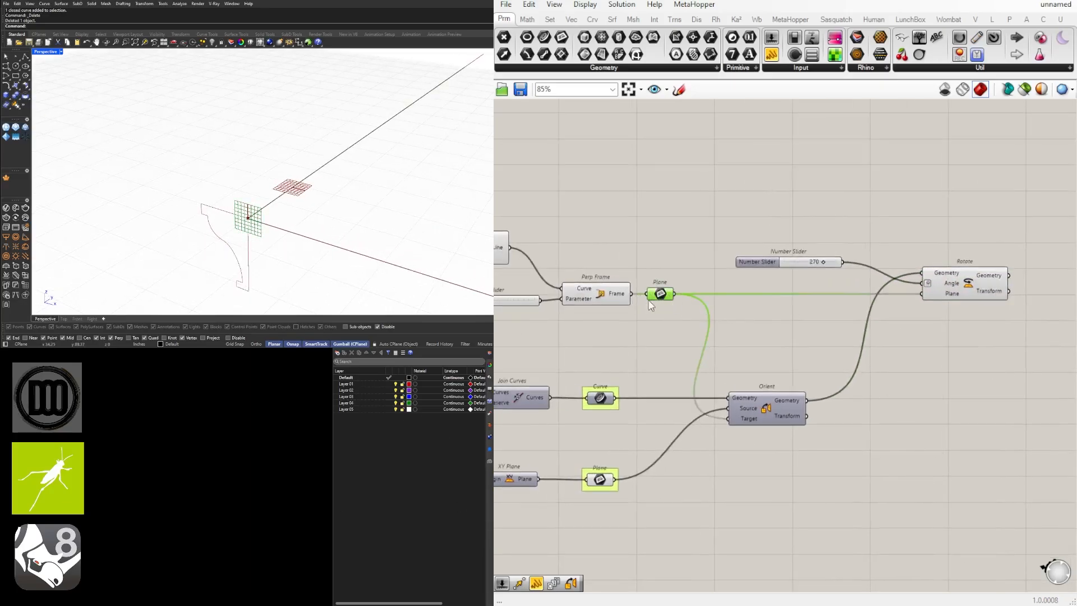
pyautogui.moveTo(621, 293); pyautogui.dragTo(717, 297, button='right')
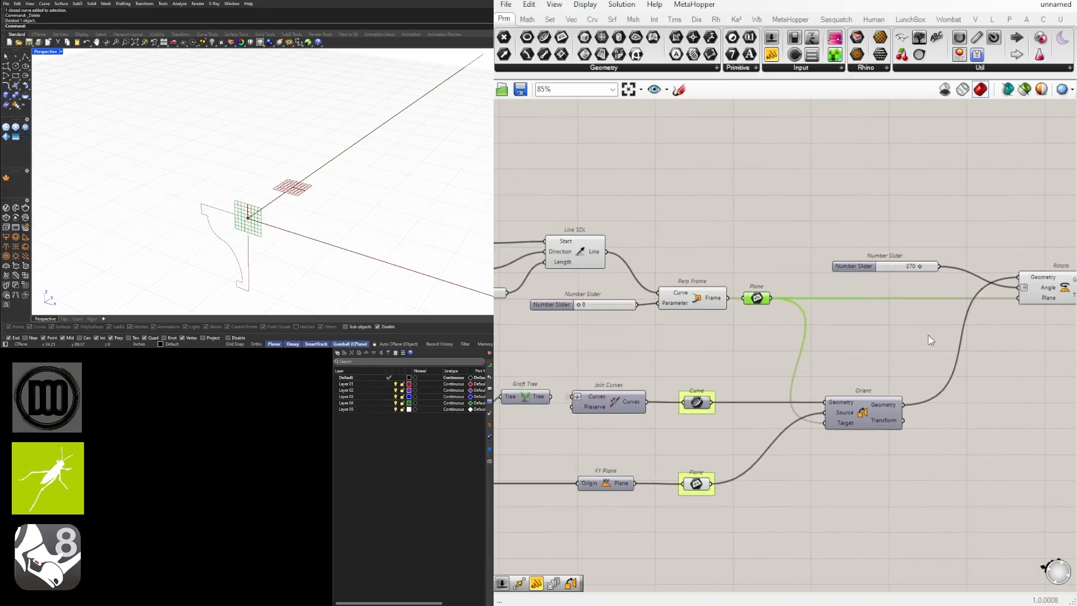
pyautogui.scroll(-2, 930, 337)
pyautogui.moveTo(1053, 416); pyautogui.dragTo(1001, 392, button='right')
pyautogui.moveTo(1004, 393); pyautogui.dragTo(756, 217)
pyautogui.scroll(4, 713, 286)
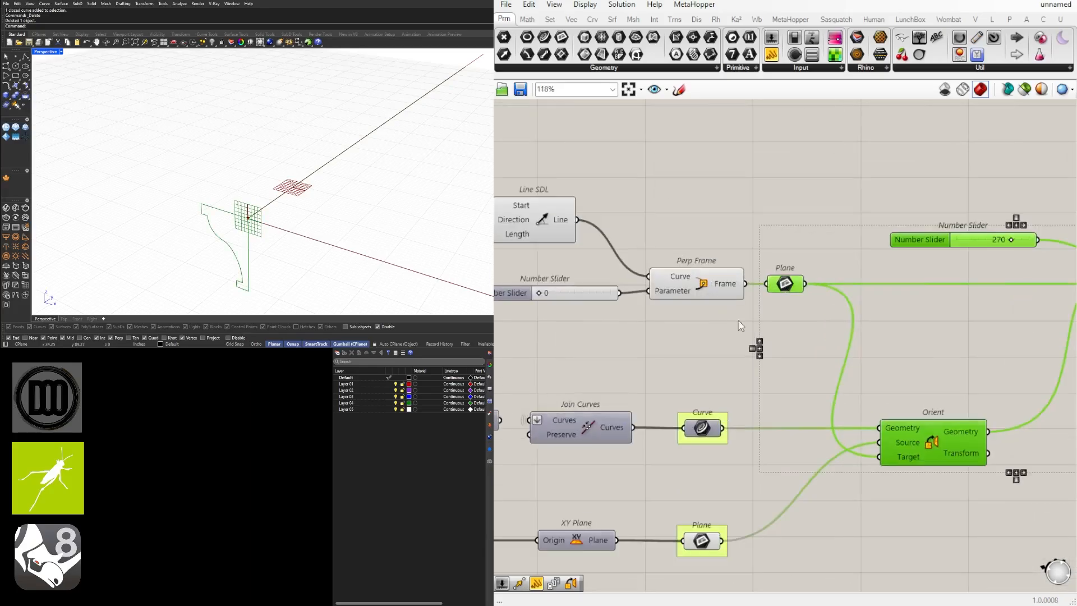
pyautogui.keyDown('shift'); pyautogui.moveTo(740, 326); pyautogui.dragTo(555, 255); pyautogui.keyUp('shift')
pyautogui.moveTo(705, 281); pyautogui.dragTo(880, 282)
pyautogui.click(835, 335)
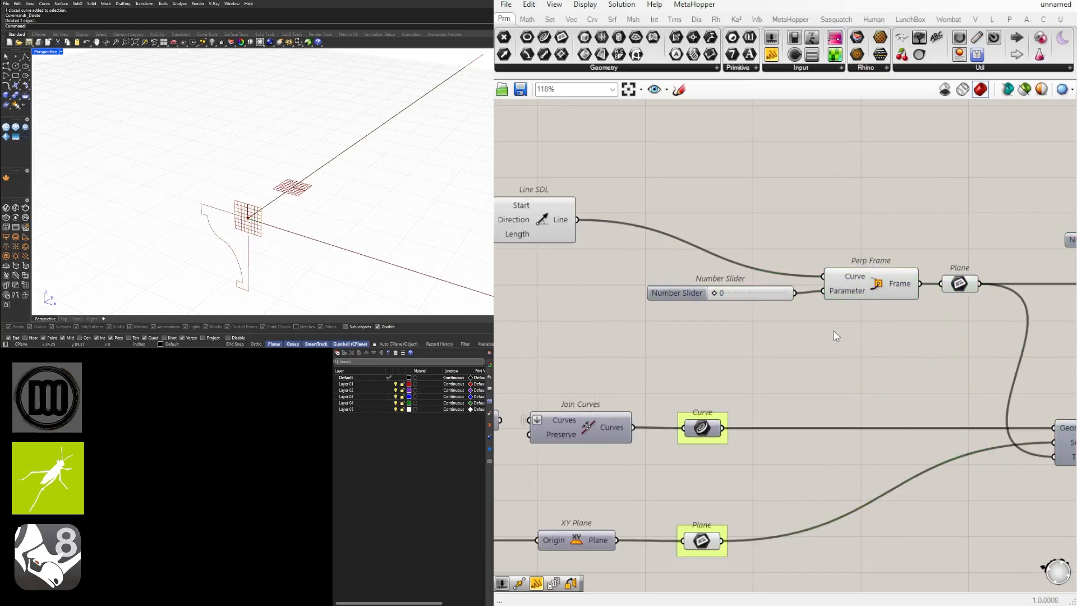
# Step: Add a Horizontal Frame component above Perp Frame and wire the Line SDL line and the same parameter slider into it
pyautogui.doubleClick(865, 230)
pyautogui.write('HOR')
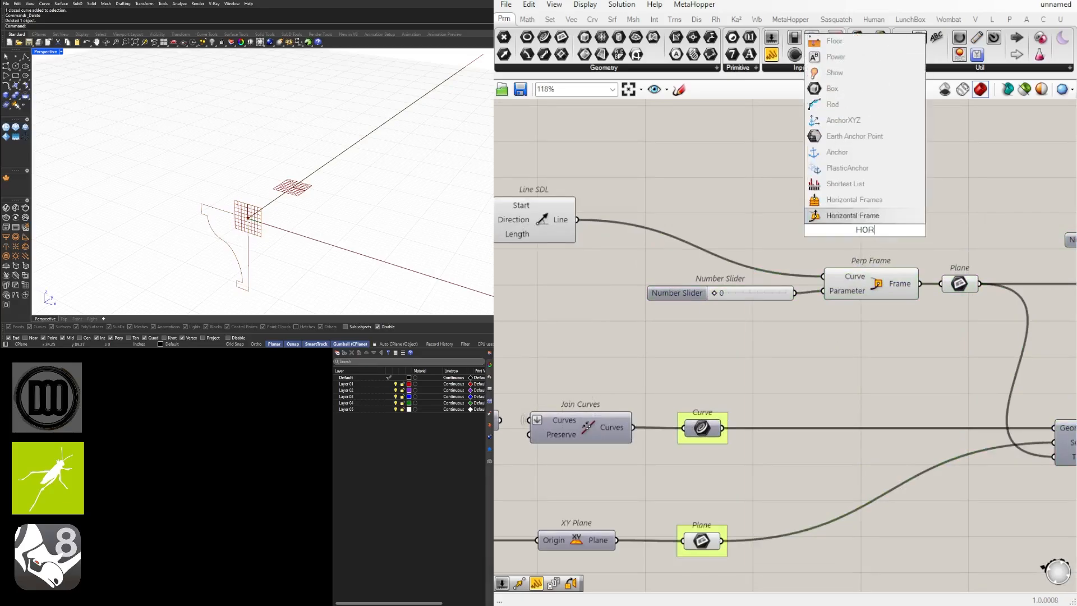
pyautogui.click(853, 218)
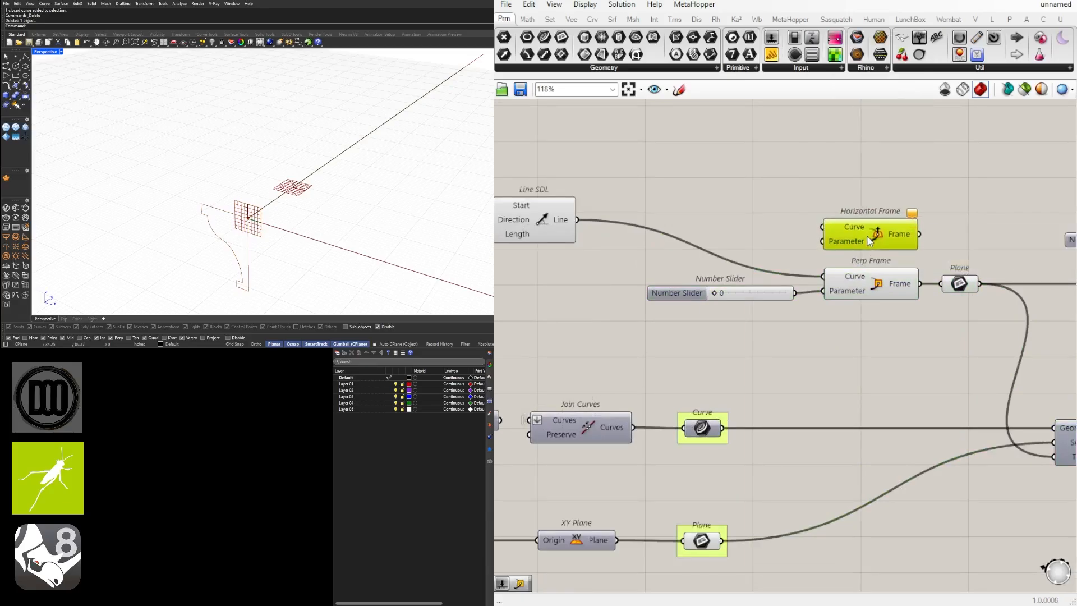
pyautogui.moveTo(676, 292); pyautogui.dragTo(643, 290)
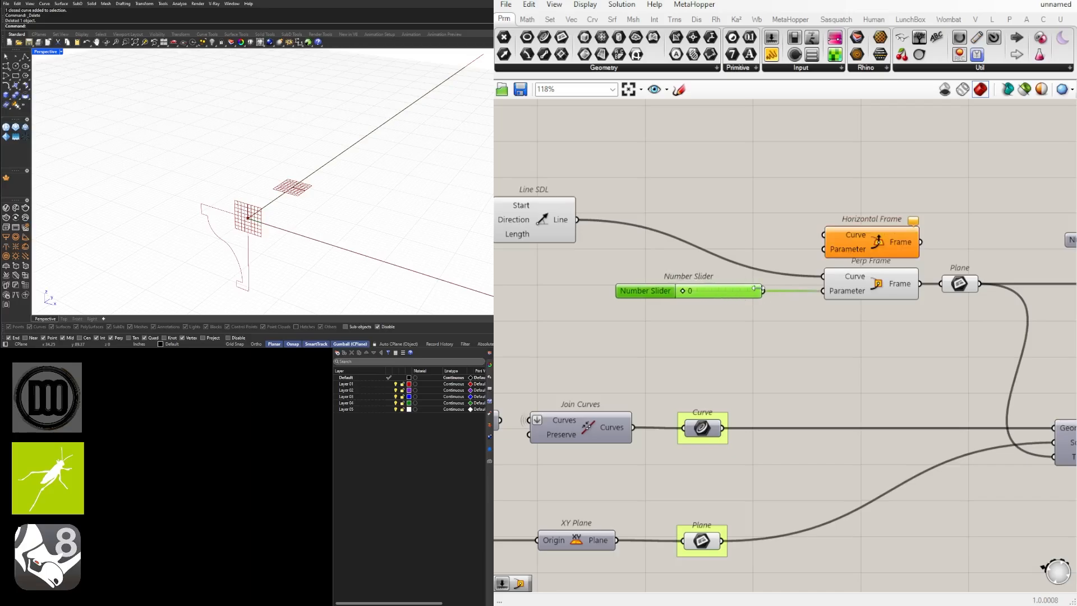
pyautogui.moveTo(763, 290); pyautogui.dragTo(824, 249)
pyautogui.moveTo(579, 220); pyautogui.dragTo(862, 245)
pyautogui.moveTo(583, 220); pyautogui.dragTo(872, 245)
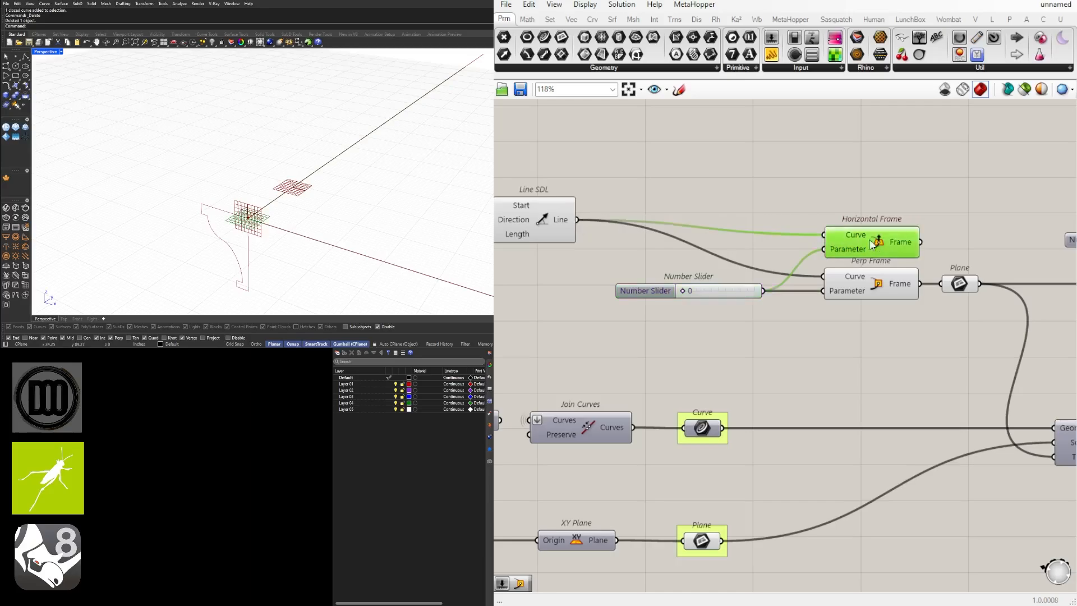
pyautogui.moveTo(889, 286); pyautogui.dragTo(886, 283)
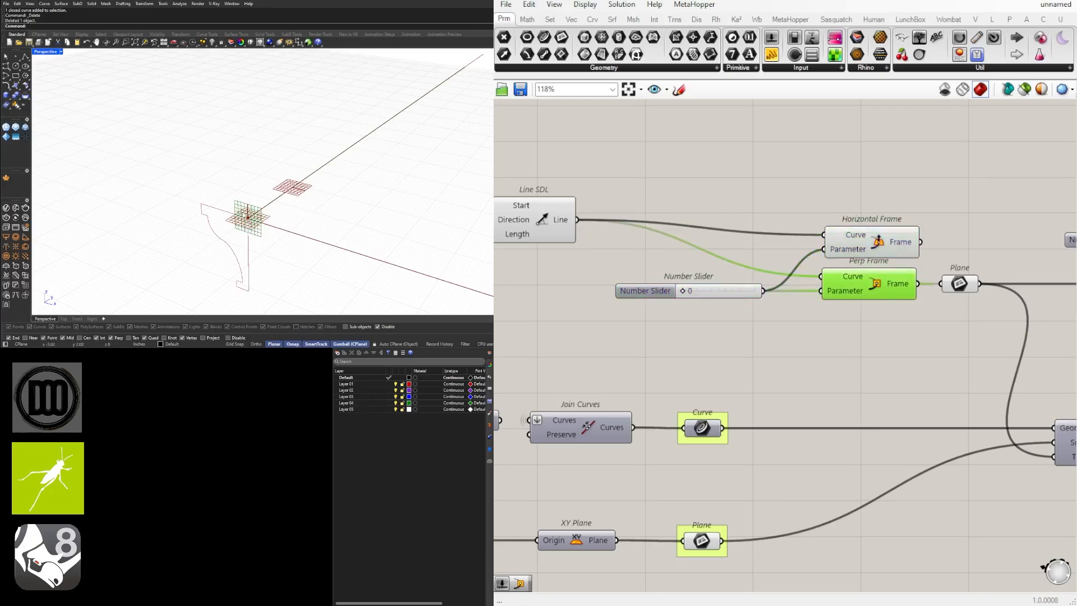
# Step: Move both frame components and their parameter slider away from the Plane parameter, leaving a gap between them
pyautogui.moveTo(739, 252); pyautogui.dragTo(657, 278, button='right')
pyautogui.scroll(-2, 658, 278)
pyautogui.click(858, 312)
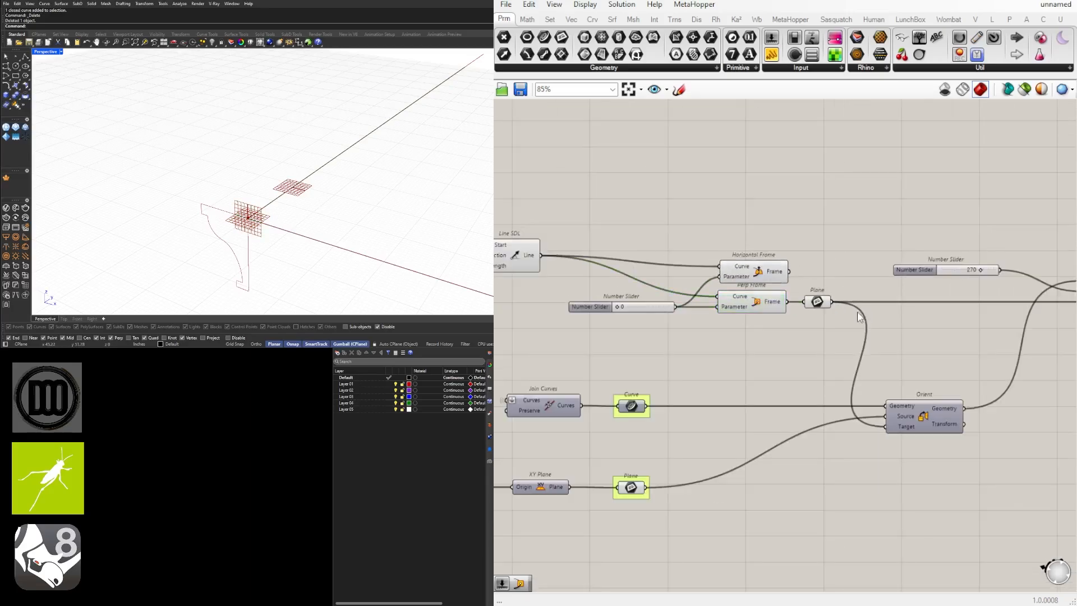
pyautogui.moveTo(788, 330); pyautogui.dragTo(826, 329, button='right')
pyautogui.moveTo(829, 333); pyautogui.dragTo(595, 247)
pyautogui.moveTo(787, 269); pyautogui.dragTo(687, 269)
pyautogui.click(780, 264)
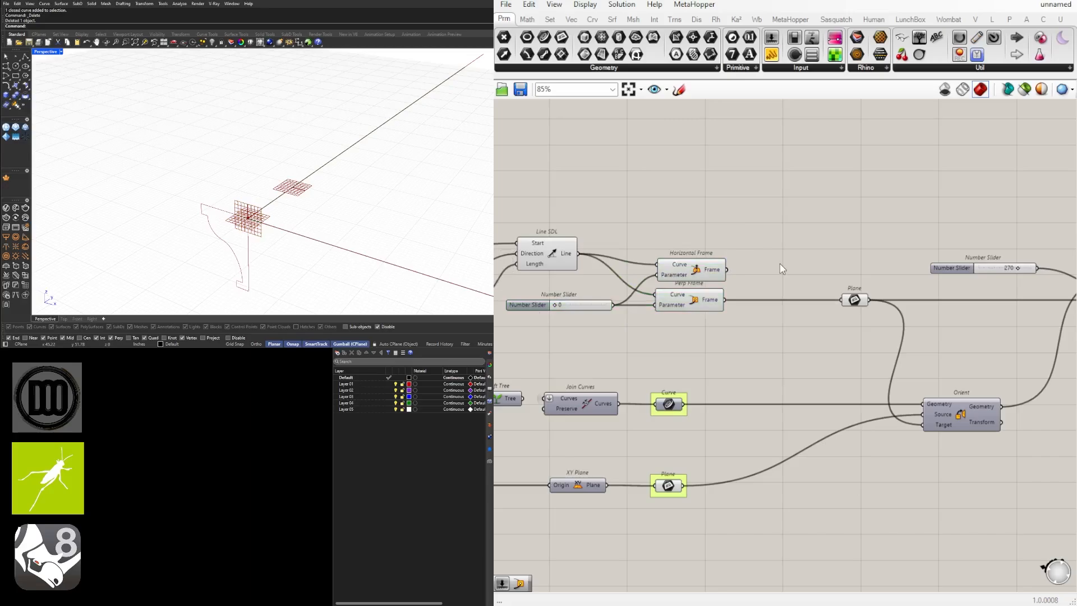
# Step: Add a Rotate transform component after the frame components and connect the horizontal frame to its Geometry input
pyautogui.doubleClick(784, 261)
pyautogui.write('rotate')
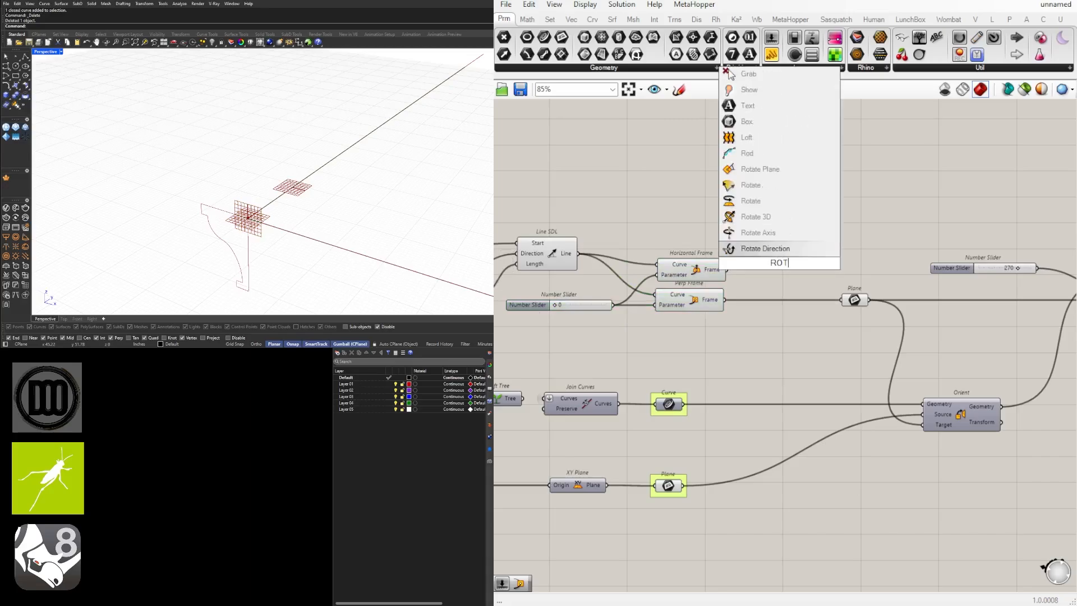
pyautogui.click(751, 185)
pyautogui.scroll(2, 726, 258)
pyautogui.click(705, 274)
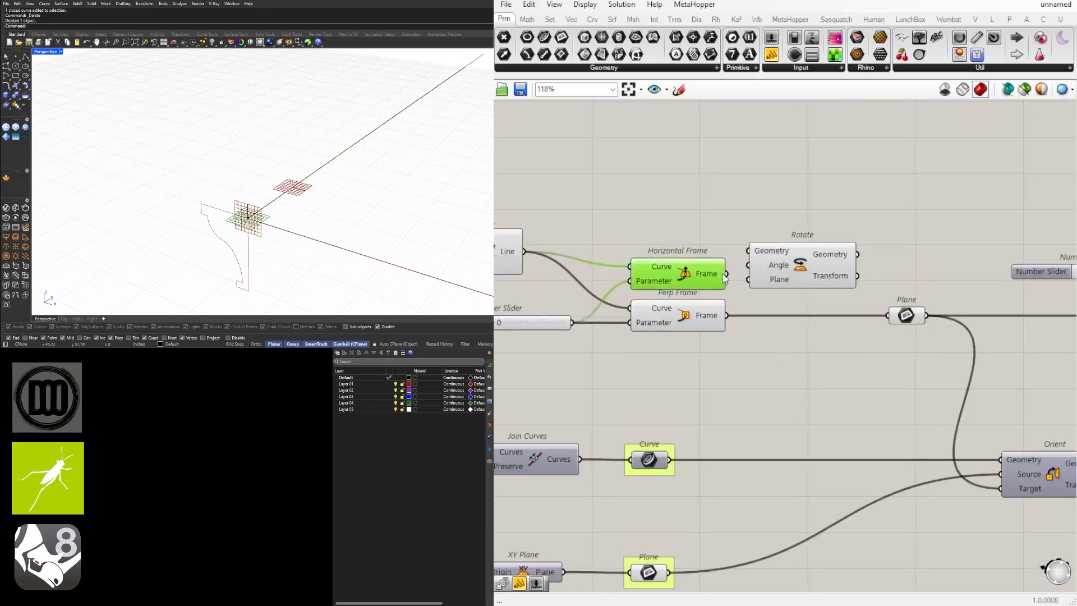
pyautogui.moveTo(726, 274); pyautogui.dragTo(835, 261)
pyautogui.click(809, 258)
# Step: Rewire the new Rotate component to use the Perp Frame output as geometry and the Horizontal Frame output as rotation plane
pyautogui.click(679, 274)
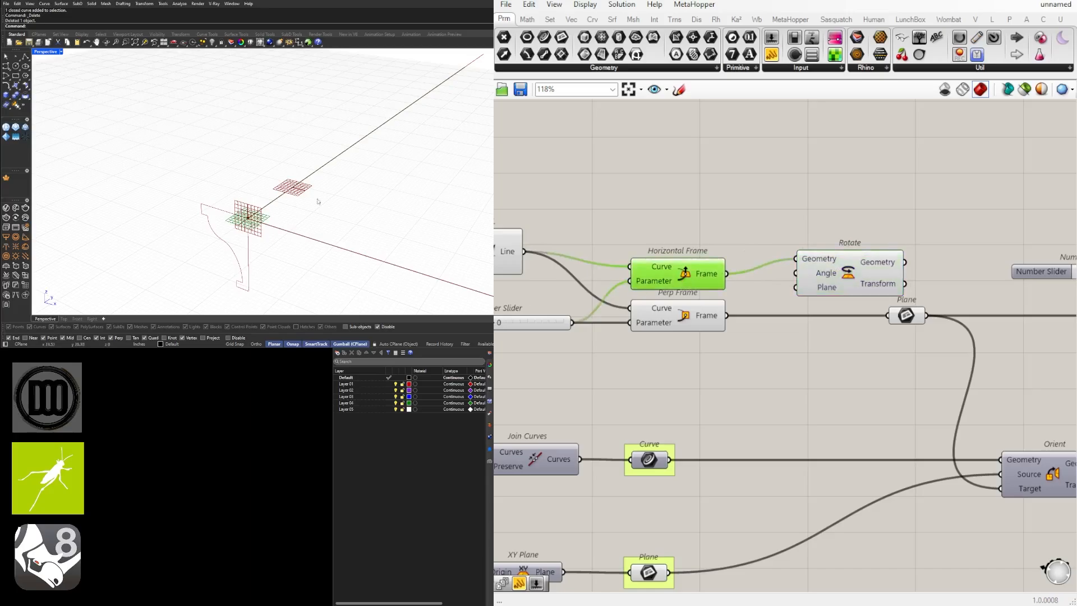
pyautogui.click(668, 318)
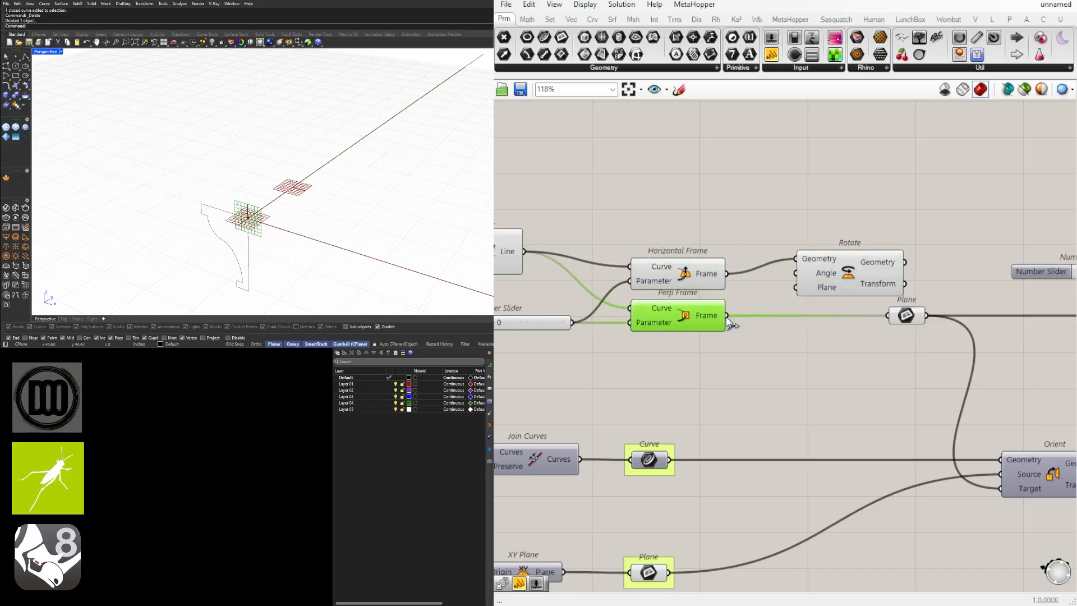
pyautogui.moveTo(727, 316); pyautogui.dragTo(796, 259)
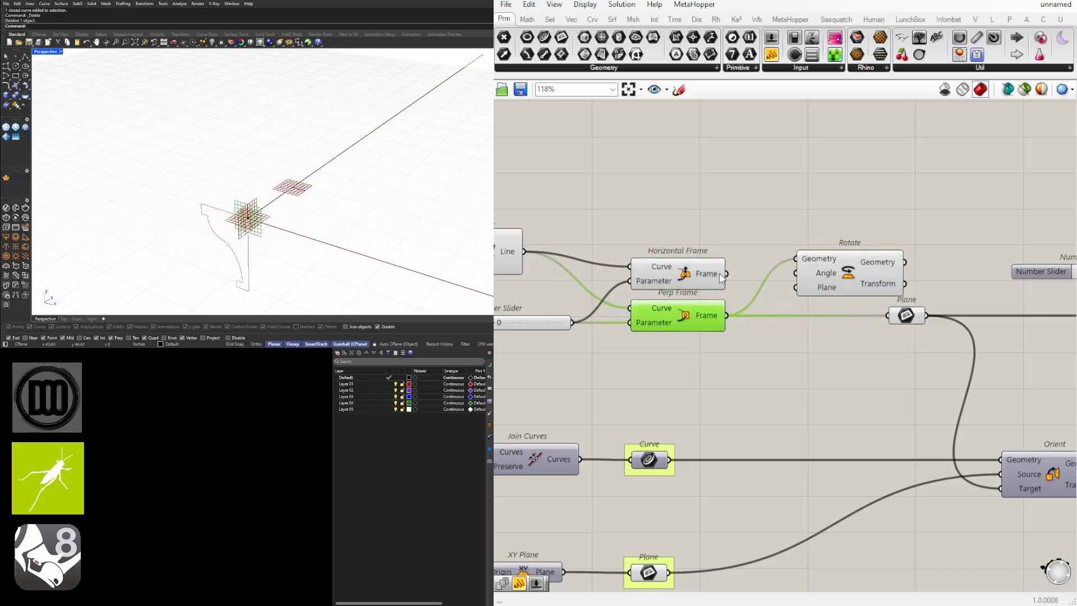
pyautogui.moveTo(722, 273); pyautogui.dragTo(844, 264)
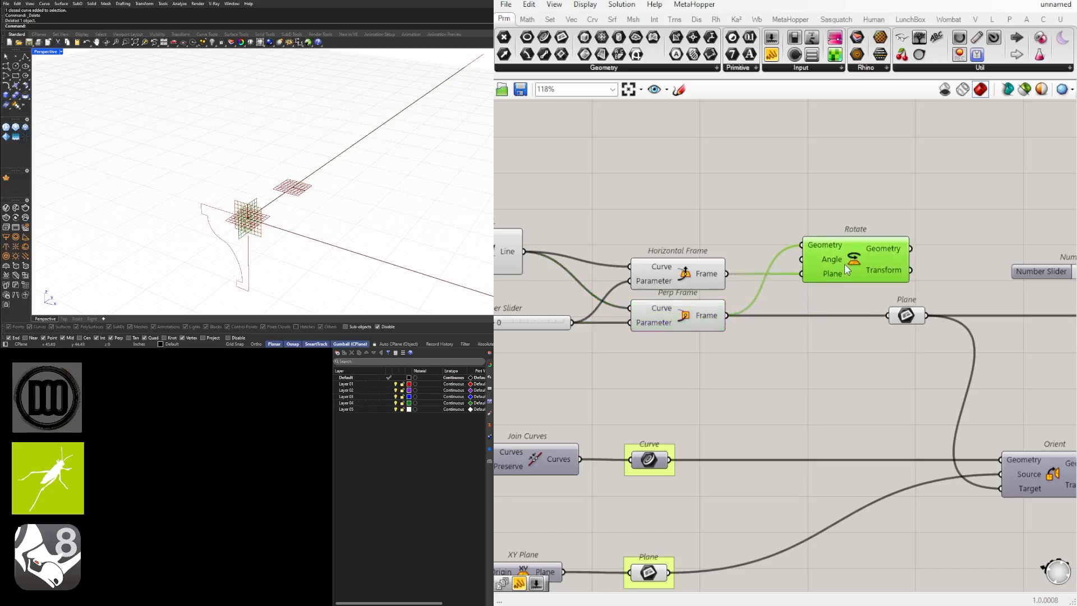
pyautogui.moveTo(767, 280); pyautogui.dragTo(745, 301, button='right')
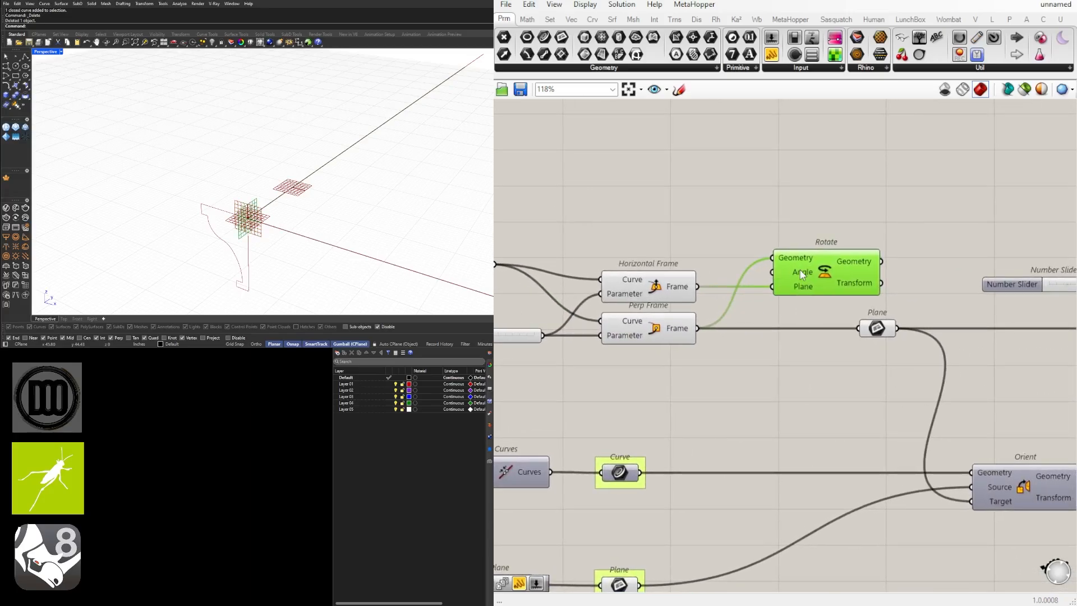
pyautogui.moveTo(824, 277); pyautogui.dragTo(832, 279)
# Step: Examine the rotated frame against the line and check the number set in the new Rotate component's Angle input
pyautogui.moveTo(330, 235); pyautogui.dragTo(280, 203, button='right')
pyautogui.scroll(5, 208, 203)
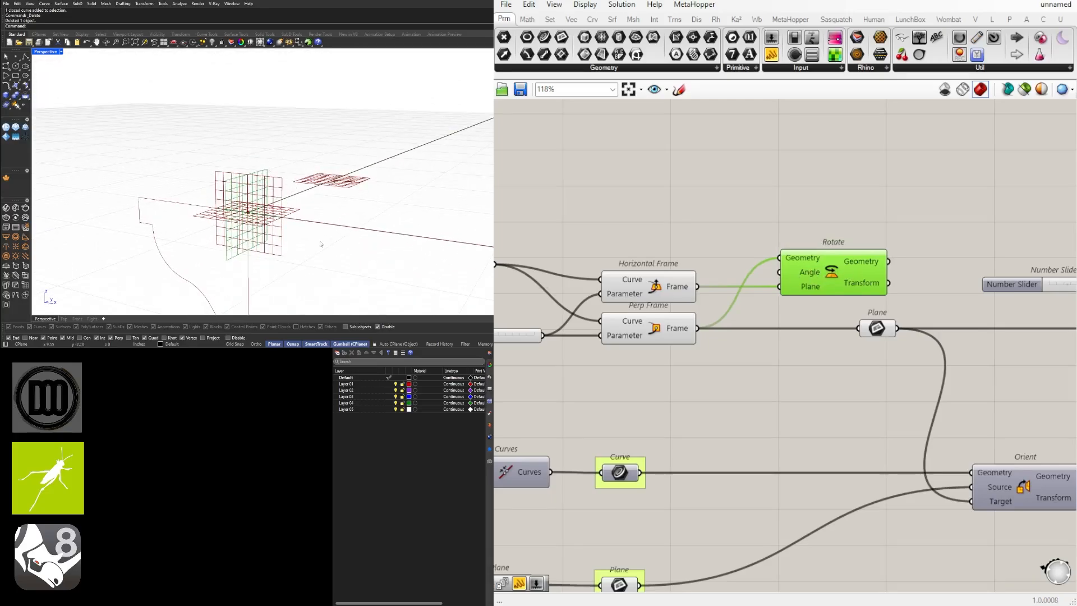
pyautogui.moveTo(321, 244); pyautogui.dragTo(306, 267, button='right')
pyautogui.scroll(-2, 827, 253)
pyautogui.scroll(3, 857, 261)
pyautogui.moveTo(856, 261); pyautogui.dragTo(757, 275, button='right')
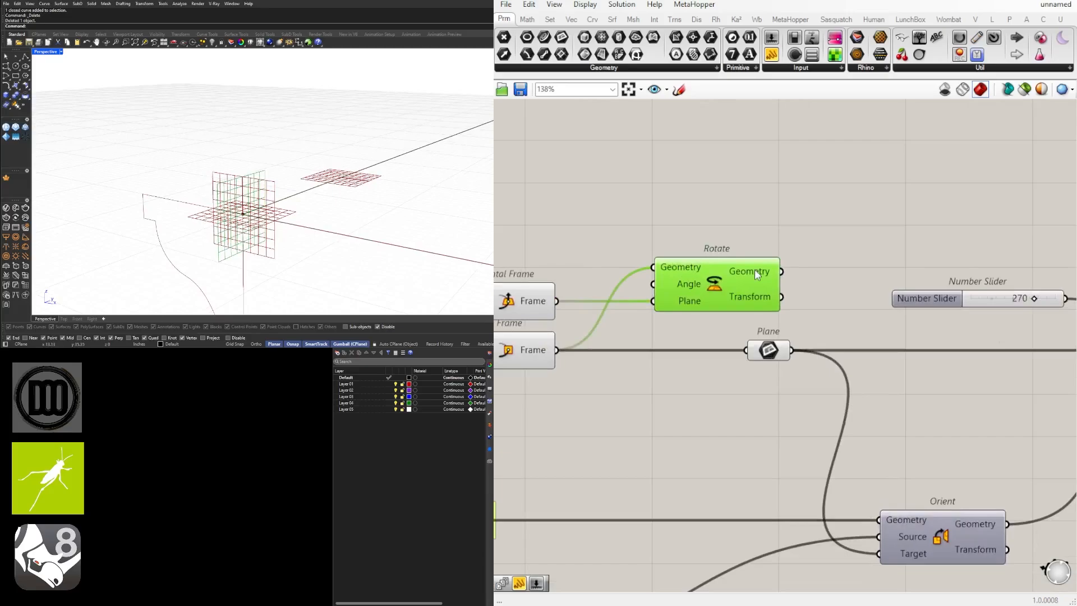
pyautogui.doubleClick(850, 264)
pyautogui.click(715, 287)
pyautogui.moveTo(690, 284); pyautogui.dragTo(687, 283, button='right')
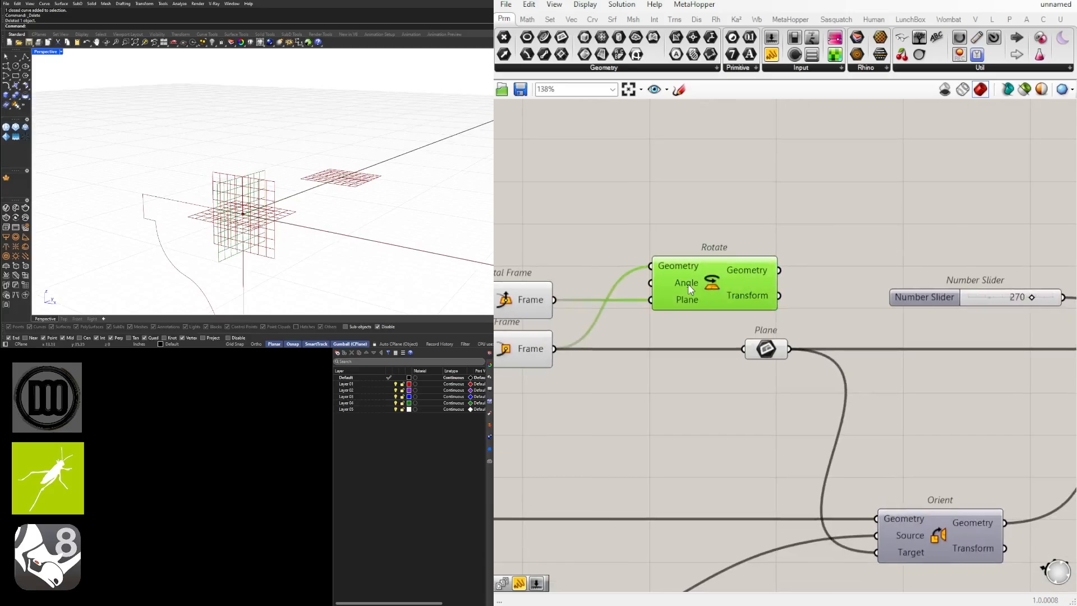
pyautogui.rightClick(677, 284)
pyautogui.moveTo(729, 420)
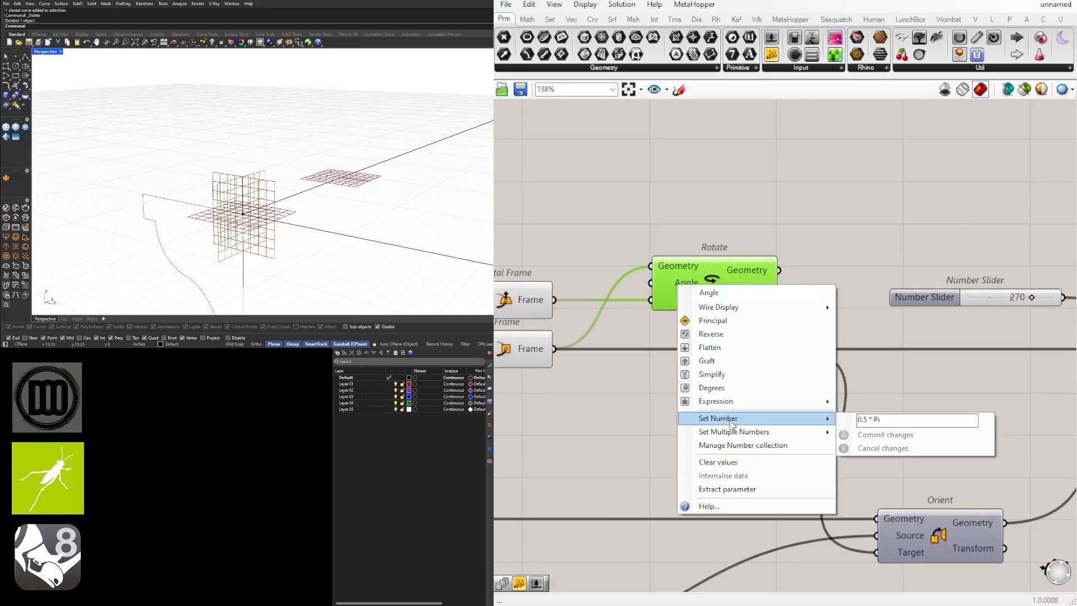
pyautogui.press('Return')
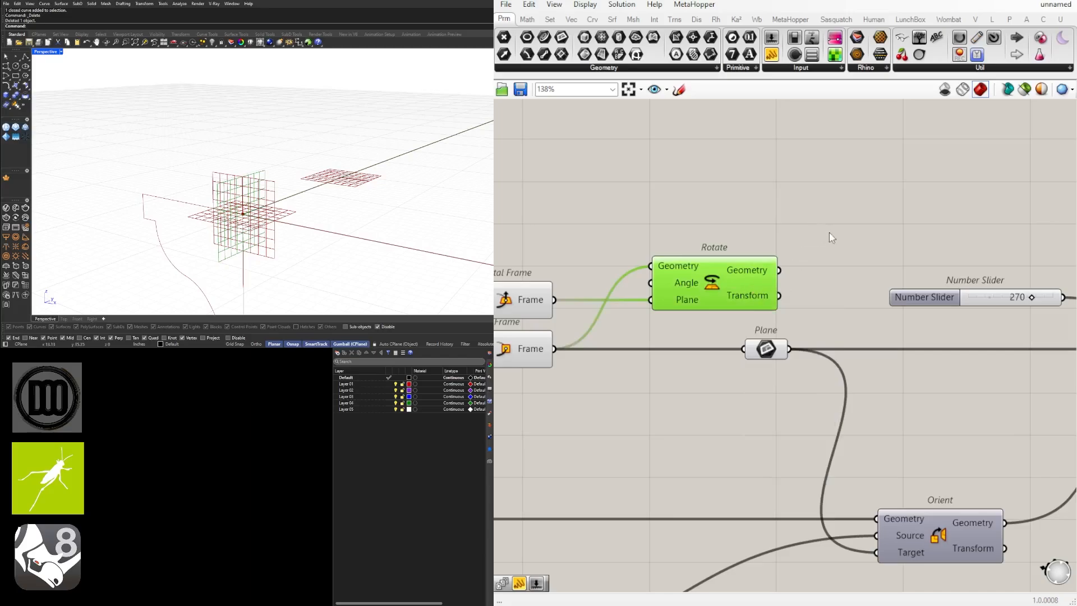
pyautogui.rightClick(681, 281)
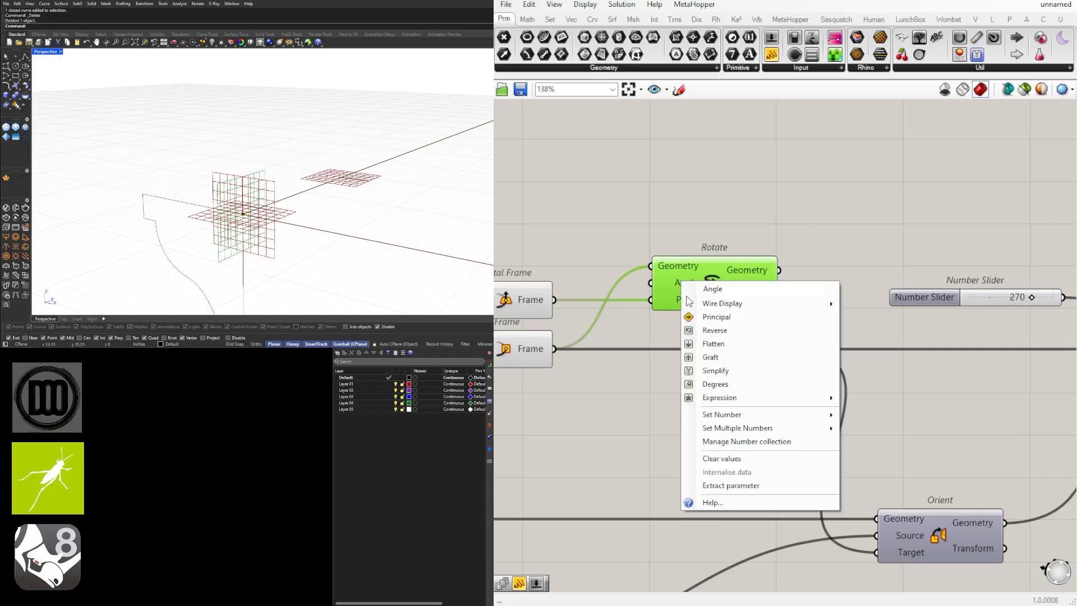
pyautogui.click(677, 191)
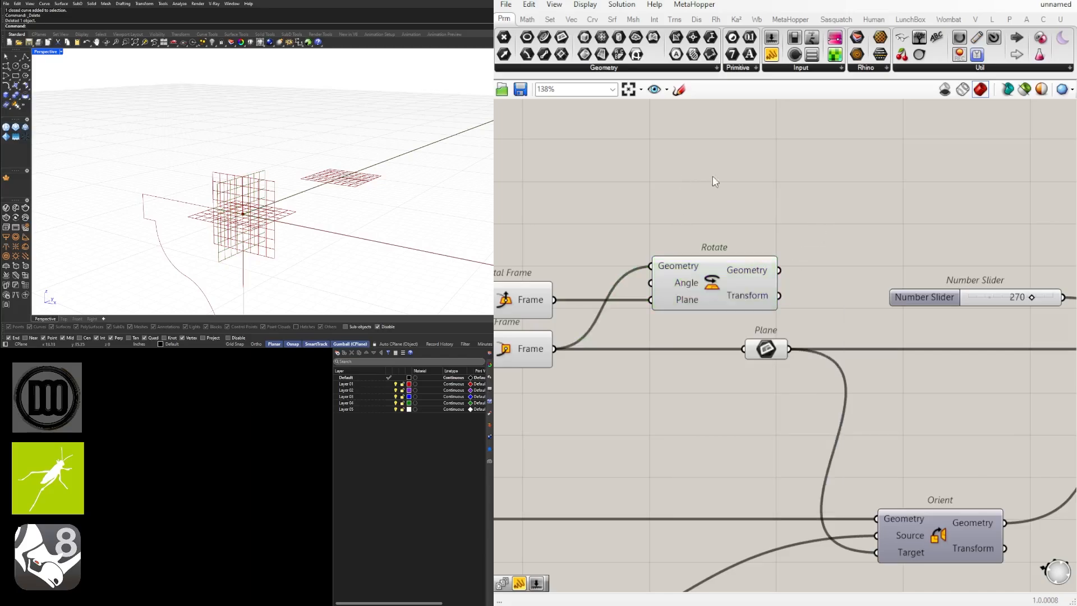
# Step: Add a Mirror component and connect the rotated frame from the new Rotate component to its Plane input
pyautogui.moveTo(793, 277); pyautogui.dragTo(768, 348, button='right')
pyautogui.click(698, 350)
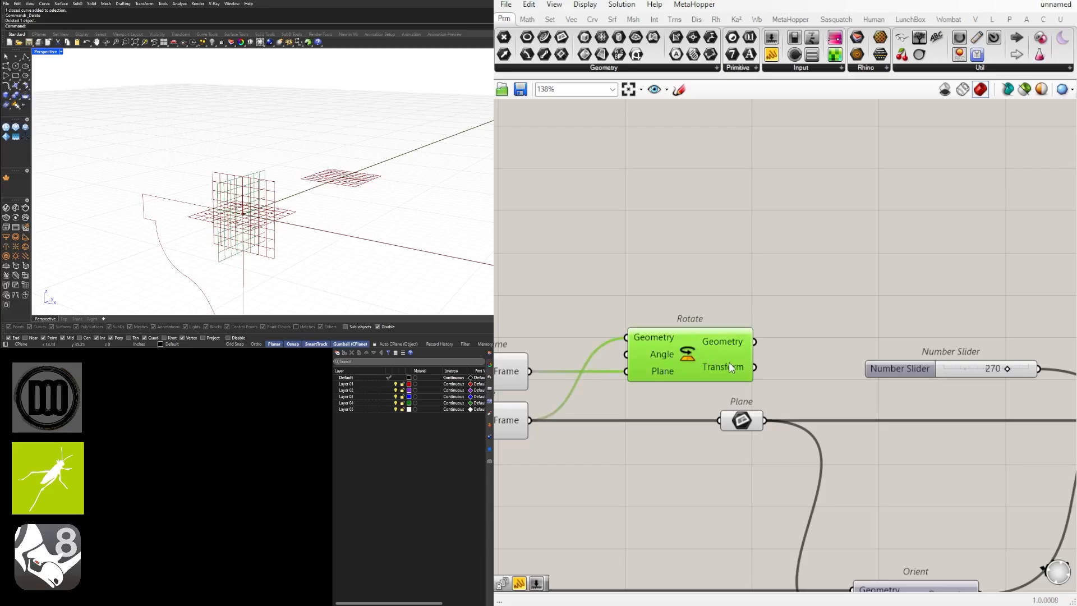
pyautogui.doubleClick(890, 292)
pyautogui.write('M')
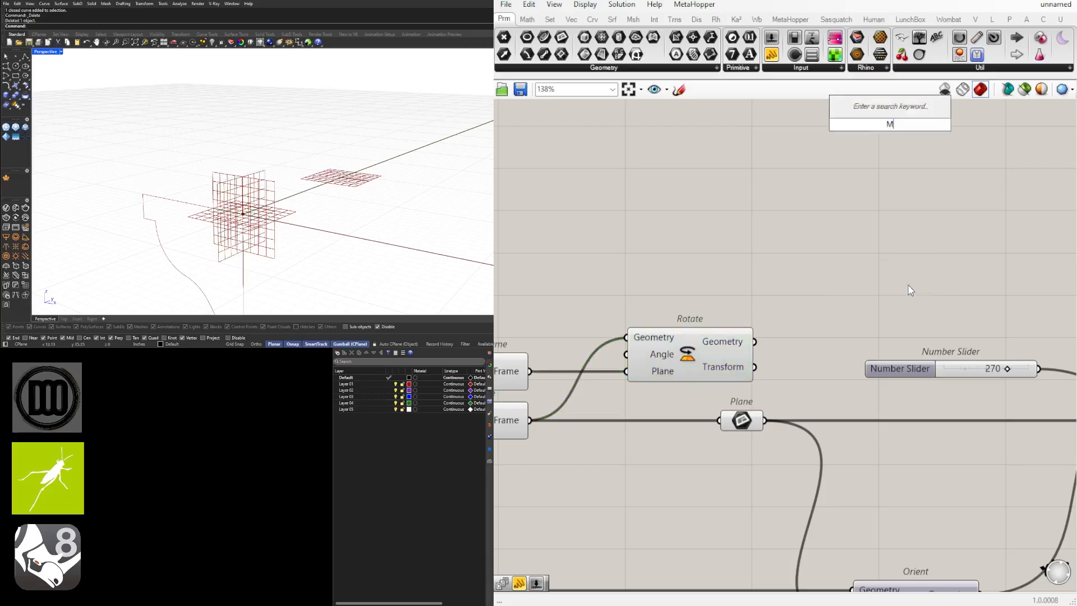
pyautogui.write('IR')
pyautogui.click(878, 260)
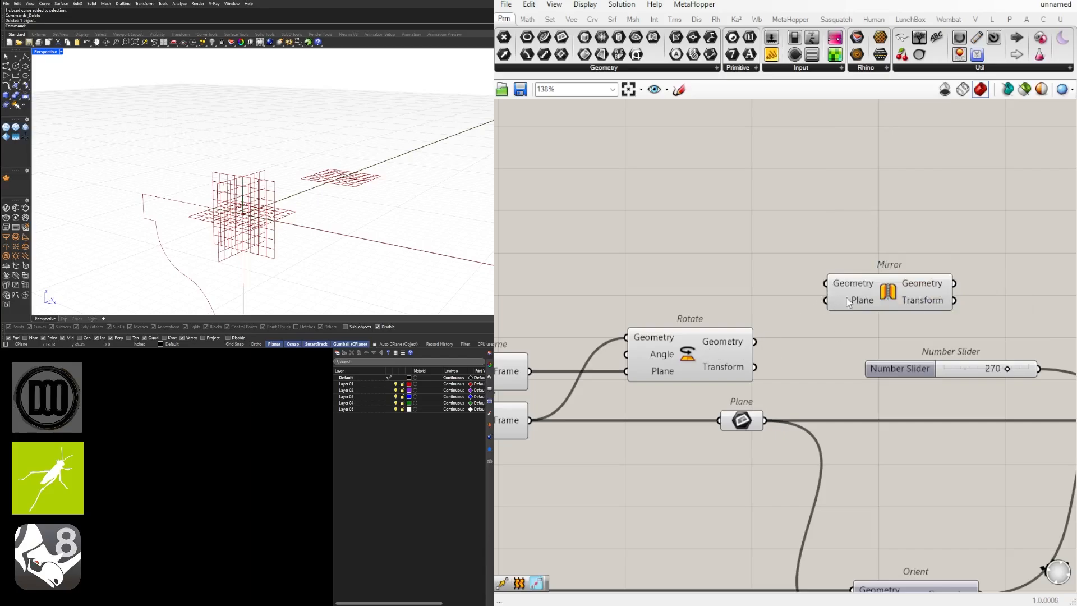
pyautogui.click(705, 343)
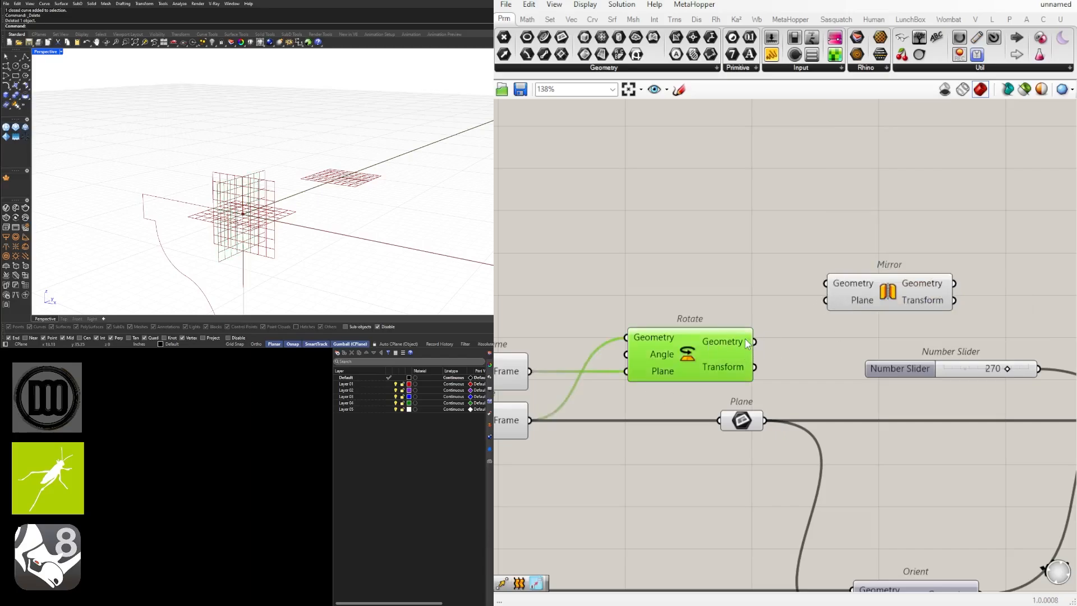
pyautogui.moveTo(754, 341); pyautogui.dragTo(823, 306)
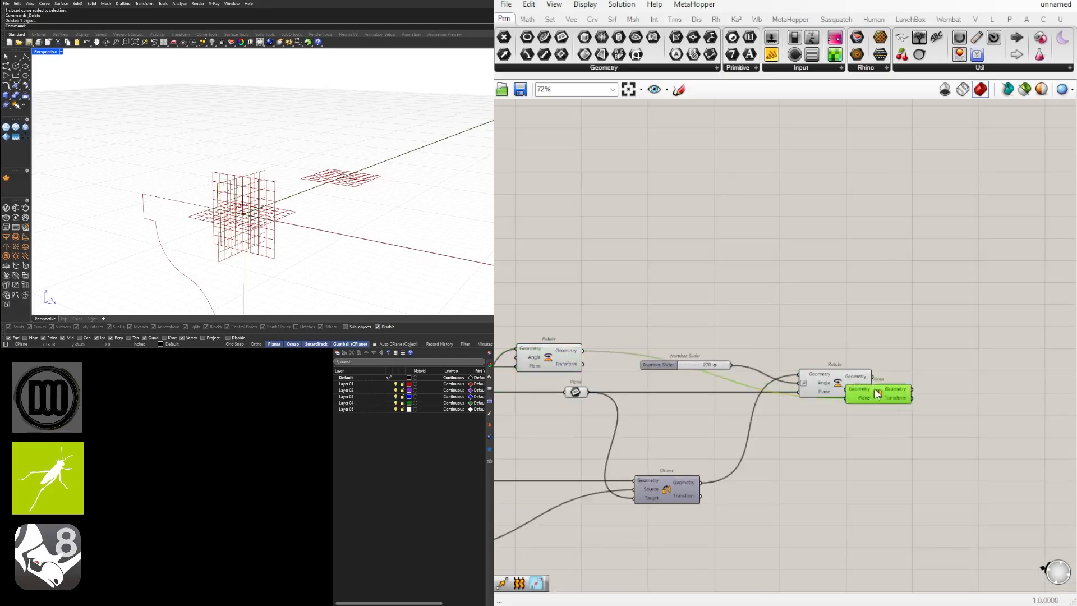
# Step: Place Mirror beyond the profile's Rotate component and connect the rotated profile to its Geometry input
pyautogui.moveTo(877, 394); pyautogui.dragTo(942, 396)
pyautogui.scroll(3, 843, 379)
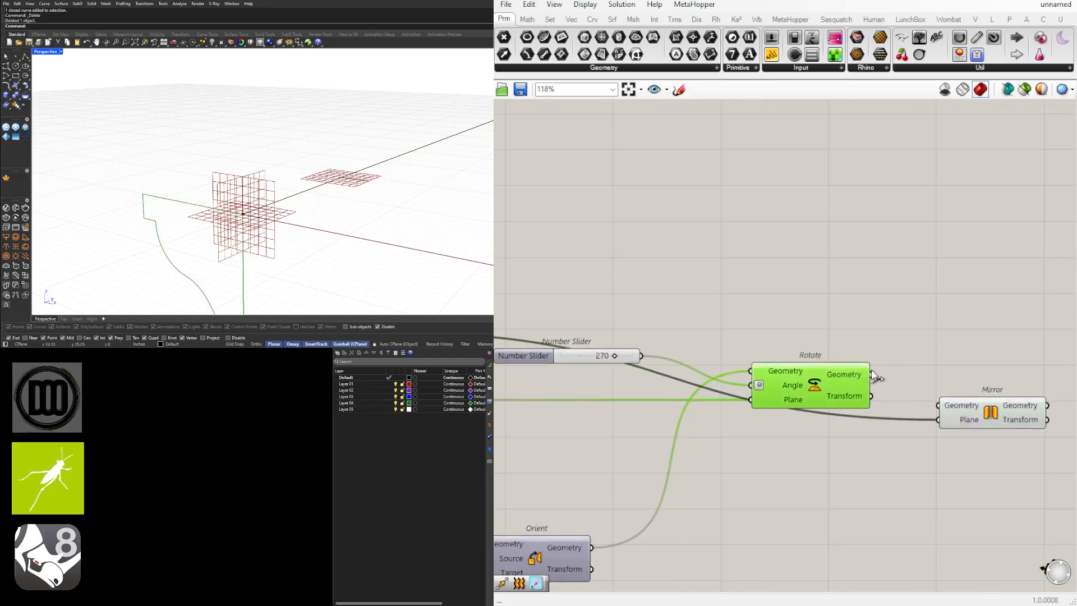
pyautogui.moveTo(872, 375); pyautogui.dragTo(968, 416)
pyautogui.scroll(-5, 333, 245)
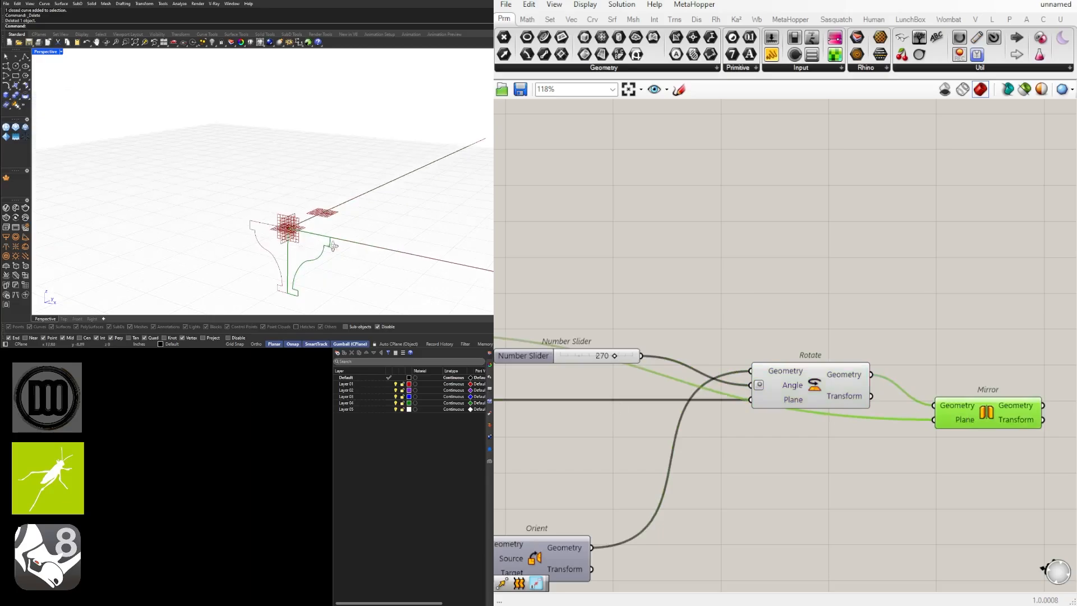
pyautogui.moveTo(334, 246); pyautogui.dragTo(353, 243, button='right')
pyautogui.moveTo(975, 421); pyautogui.dragTo(943, 438)
# Step: Turn off the preview of the profile's Rotate component so only the mirrored profile is shown
pyautogui.moveTo(827, 475); pyautogui.dragTo(878, 430, button='right')
pyautogui.moveTo(877, 430); pyautogui.dragTo(832, 294)
pyautogui.middleClick(861, 282)
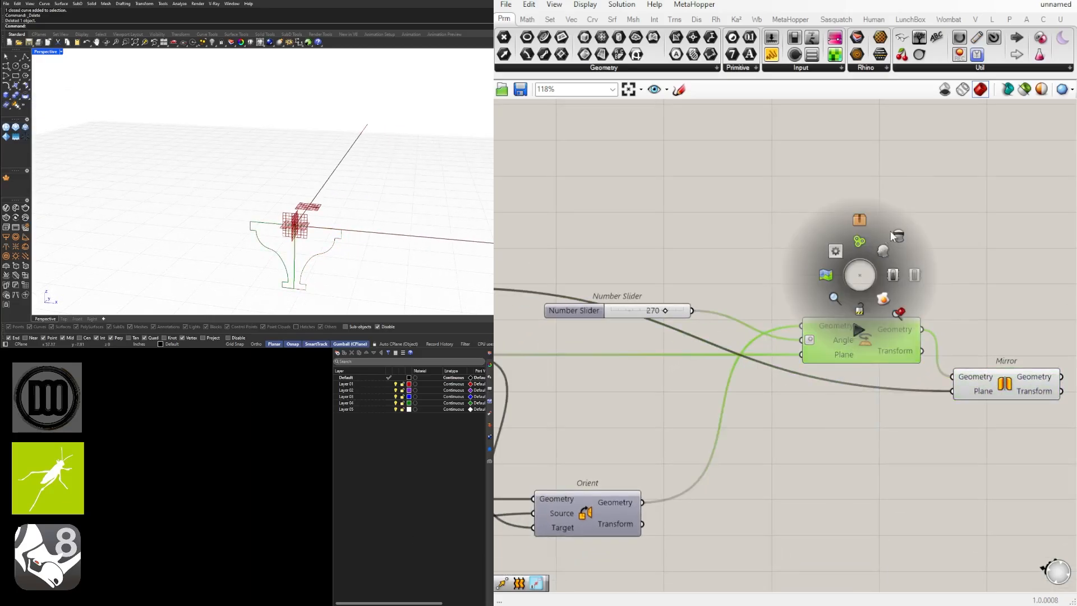
pyautogui.click(900, 237)
# Step: Duplicate the REF PLANE value list with its List Item component and place the copies beyond Mirror
pyautogui.moveTo(613, 486); pyautogui.dragTo(877, 450, button='right')
pyautogui.moveTo(746, 481); pyautogui.dragTo(603, 442)
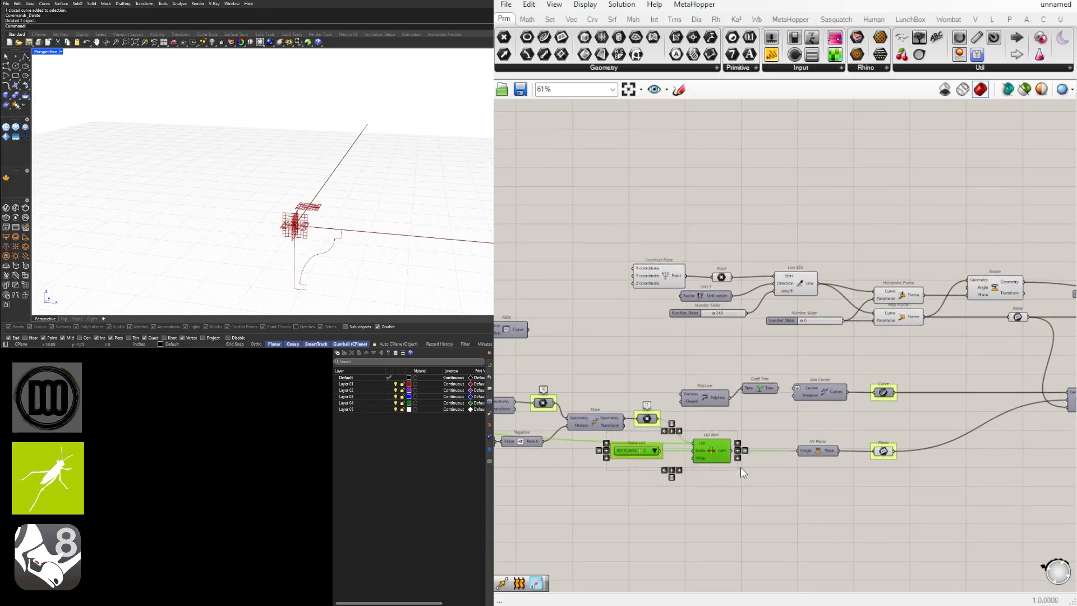
pyautogui.scroll(-2, 740, 468)
pyautogui.moveTo(741, 467); pyautogui.dragTo(562, 440, button='right')
pyautogui.scroll(-1, 545, 433)
pyautogui.keyDown('alt'); pyautogui.moveTo(543, 431); pyautogui.dragTo(964, 372); pyautogui.keyUp('alt')
pyautogui.scroll(6, 958, 368)
pyautogui.click(960, 340)
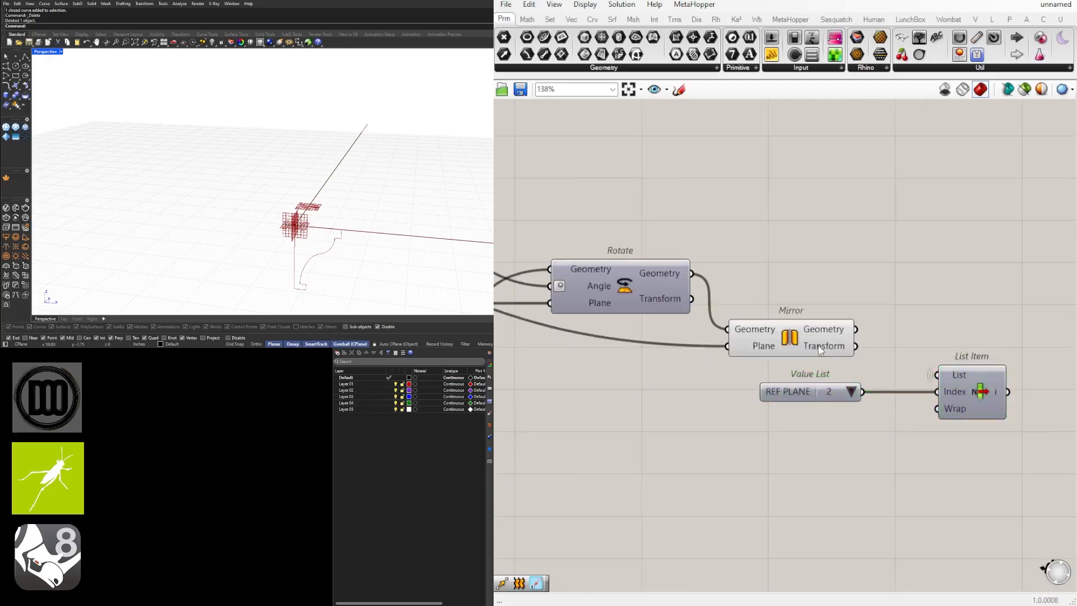
# Step: Connect the Geometry outputs of the profile's Rotate and Mirror to the copied List Item's List input and turn on its preview
pyautogui.scroll(-1, 693, 304)
pyautogui.moveTo(693, 279); pyautogui.dragTo(972, 298)
pyautogui.moveTo(831, 325); pyautogui.dragTo(940, 282)
pyautogui.middleClick(967, 284)
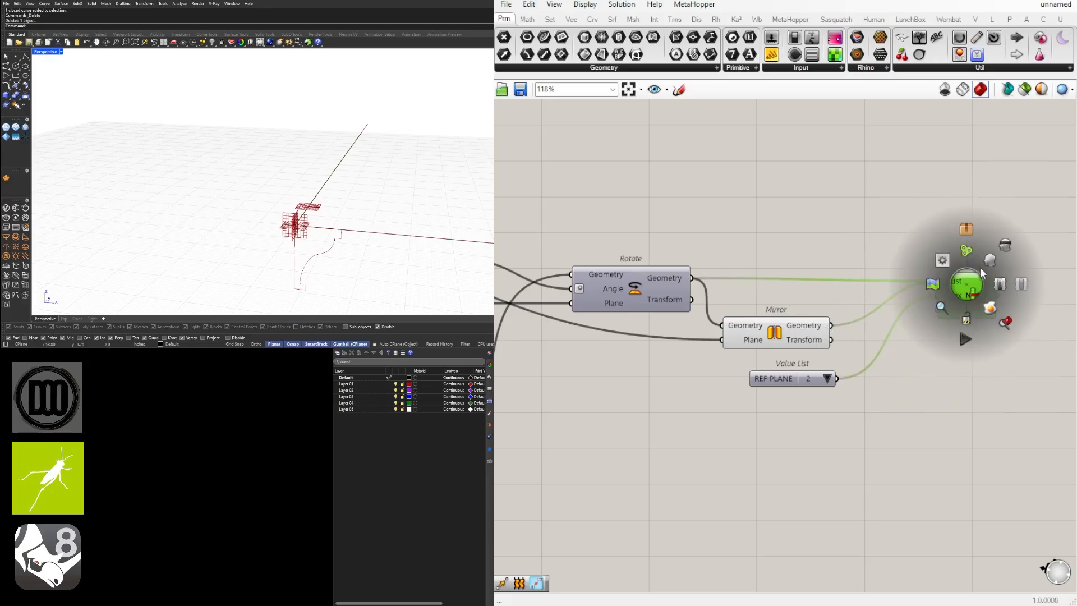
pyautogui.click(981, 263)
# Step: Turn off the preview of the Mirror component so only the profile selected by List Item is shown
pyautogui.click(649, 410)
pyautogui.moveTo(649, 410); pyautogui.dragTo(680, 408, button='right')
pyautogui.scroll(-1, 856, 337)
pyautogui.click(852, 336)
pyautogui.scroll(-1, 856, 339)
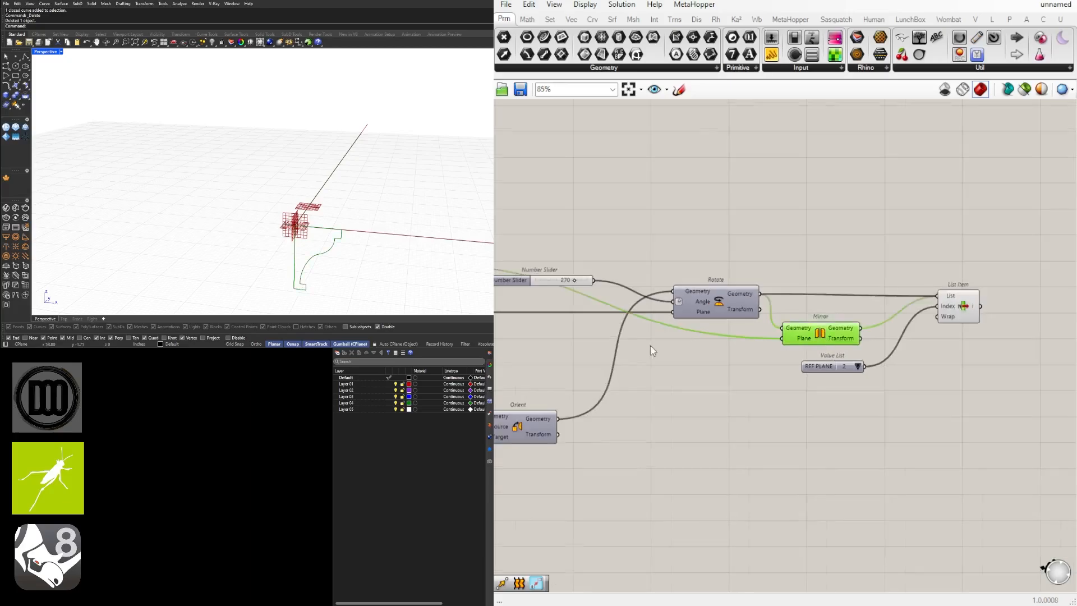
pyautogui.moveTo(649, 351); pyautogui.dragTo(780, 337, button='right')
pyautogui.keyDown('shift'); pyautogui.moveTo(568, 252); pyautogui.dragTo(547, 209); pyautogui.keyUp('shift')
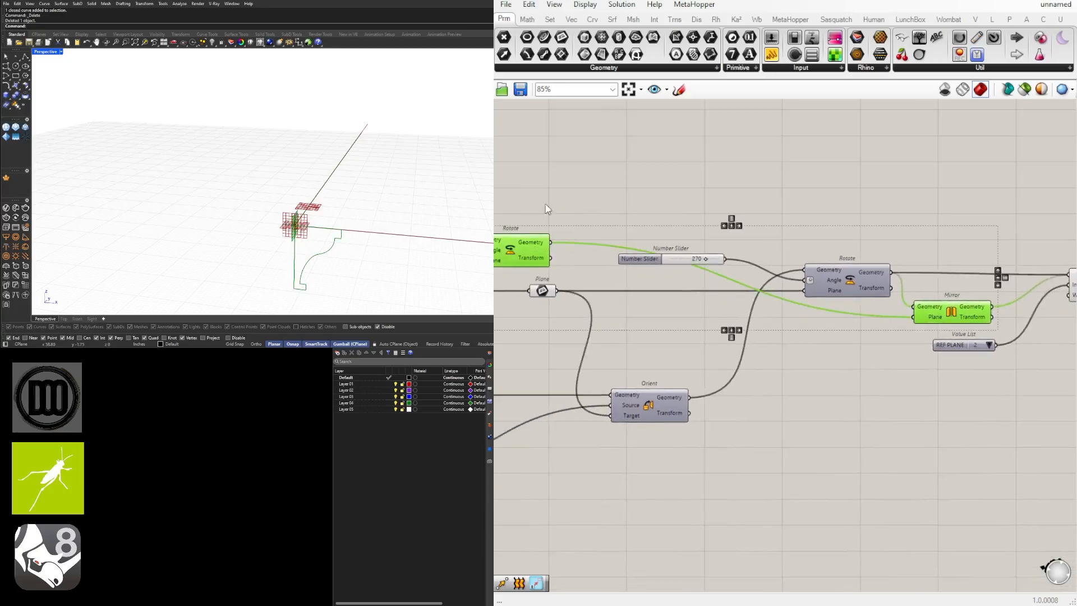
pyautogui.click(611, 192)
pyautogui.moveTo(931, 250); pyautogui.dragTo(799, 247, button='right')
pyautogui.moveTo(841, 250); pyautogui.dragTo(794, 306)
pyautogui.middleClick(848, 272)
pyautogui.click(887, 233)
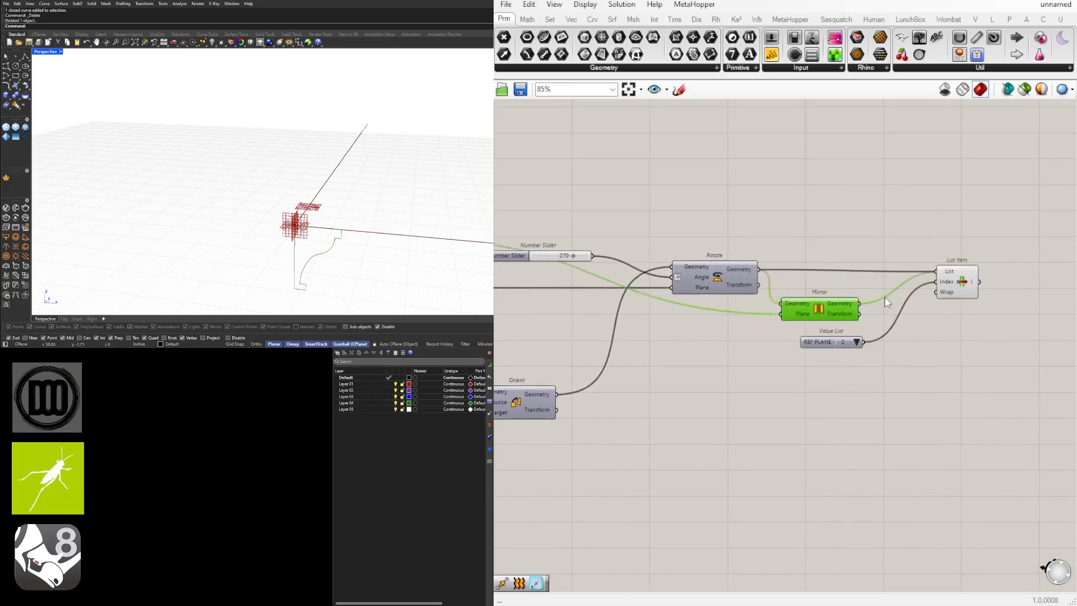
# Step: Switch the copied value list to 1 and back to 2 to compare the two profile orientations
pyautogui.scroll(3, 869, 338)
pyautogui.click(844, 344)
pyautogui.click(859, 360)
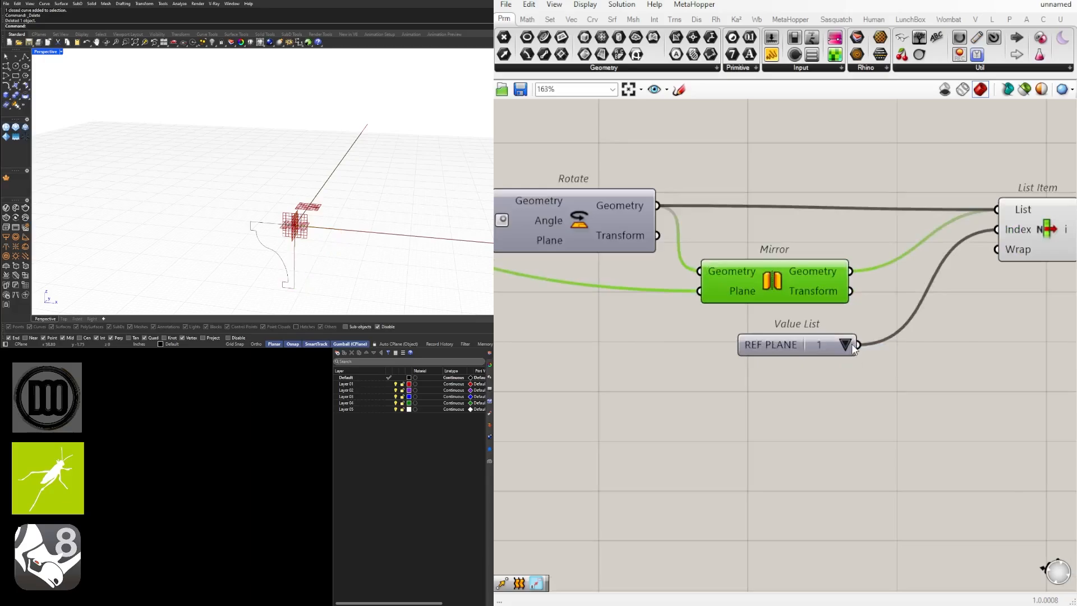
pyautogui.click(851, 346)
pyautogui.click(878, 373)
# Step: Rename the copied value list as MIRROR and place it directly beneath the Mirror component
pyautogui.rightClick(788, 350)
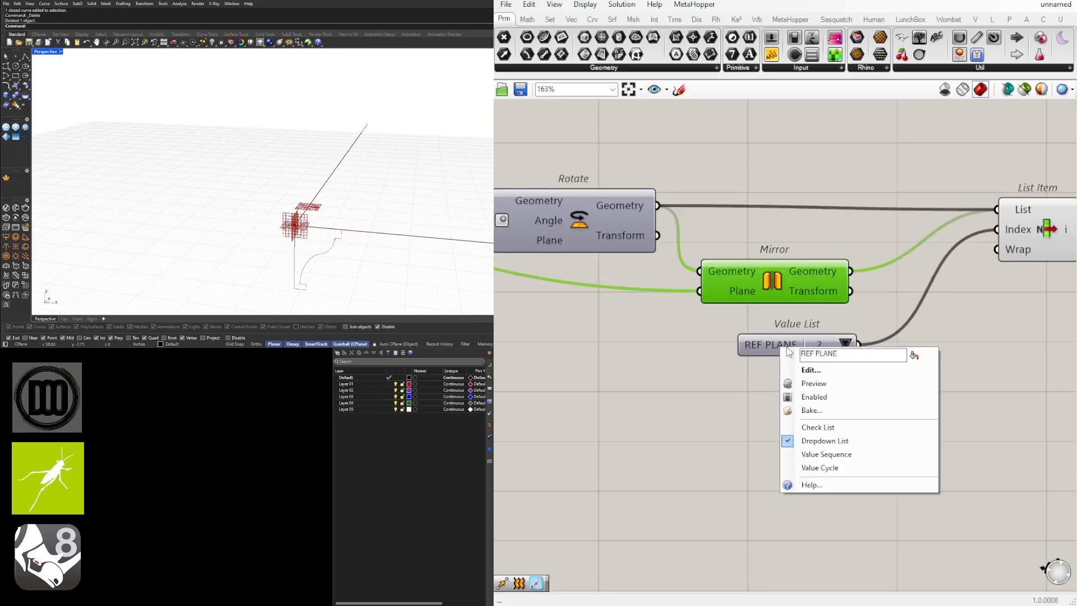
pyautogui.moveTo(849, 353); pyautogui.dragTo(775, 354)
pyautogui.write('MIRROR')
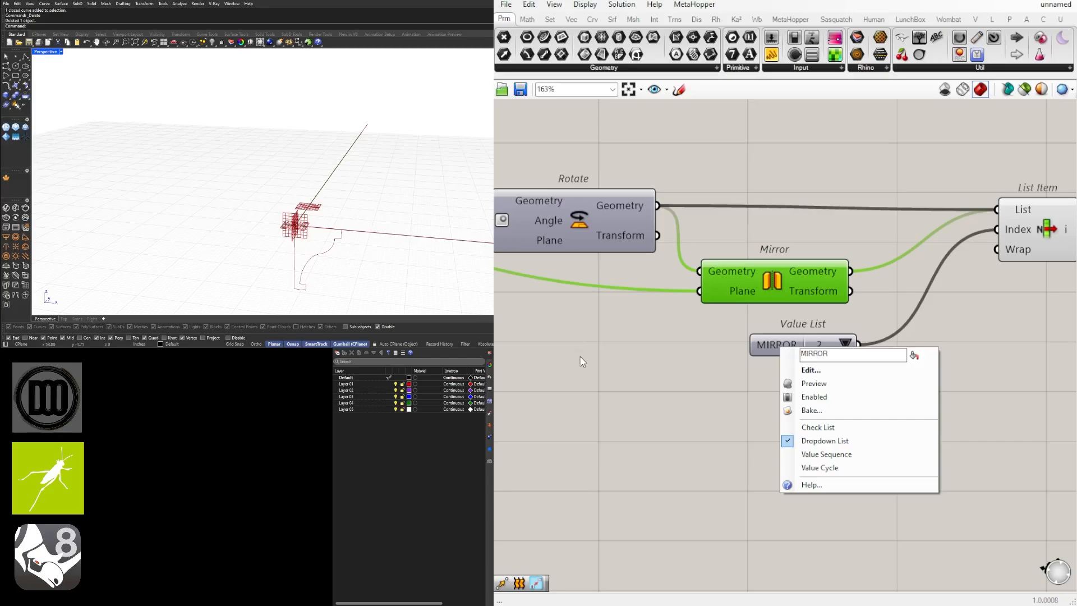
pyautogui.click(747, 354)
pyautogui.moveTo(784, 340); pyautogui.dragTo(752, 332)
# Step: Test the MIRROR value list by choosing 1 and returning to 2 while checking the profile in the viewport
pyautogui.click(812, 336)
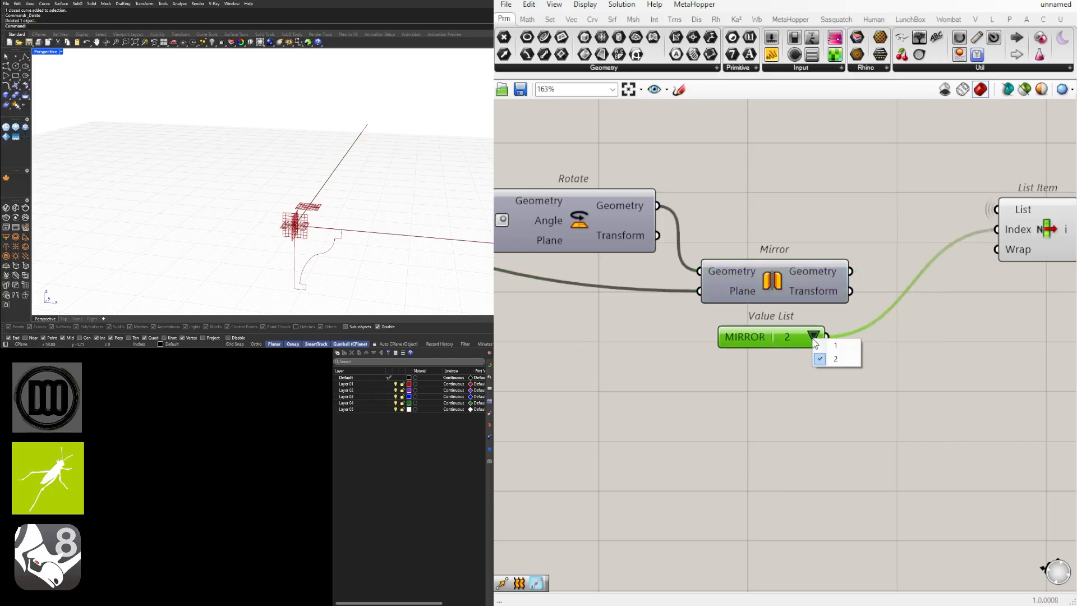
pyautogui.click(821, 351)
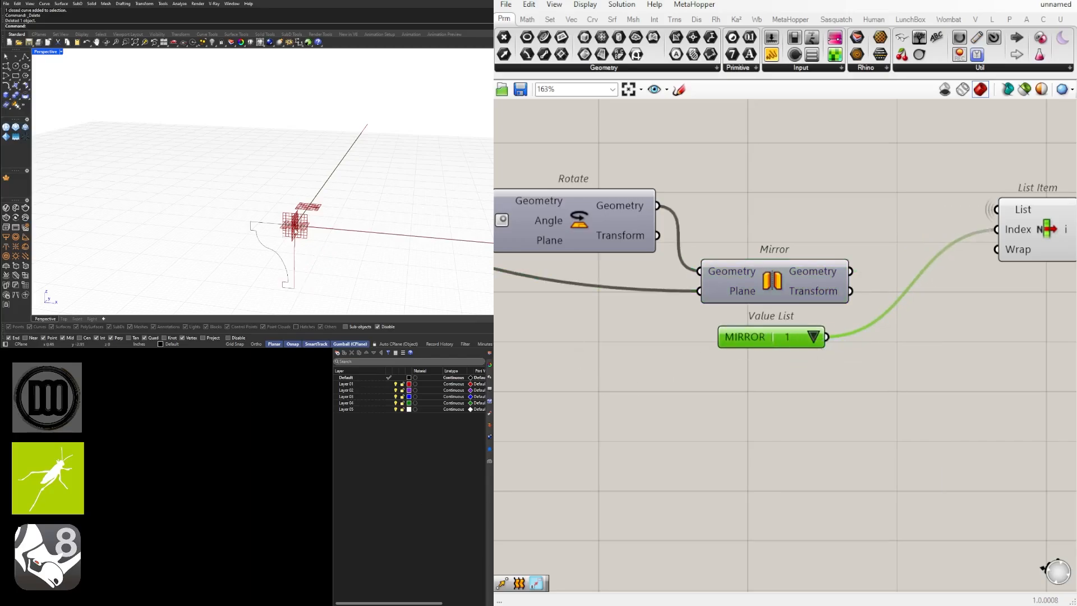
pyautogui.scroll(-2, 887, 360)
pyautogui.moveTo(756, 342); pyautogui.dragTo(769, 344)
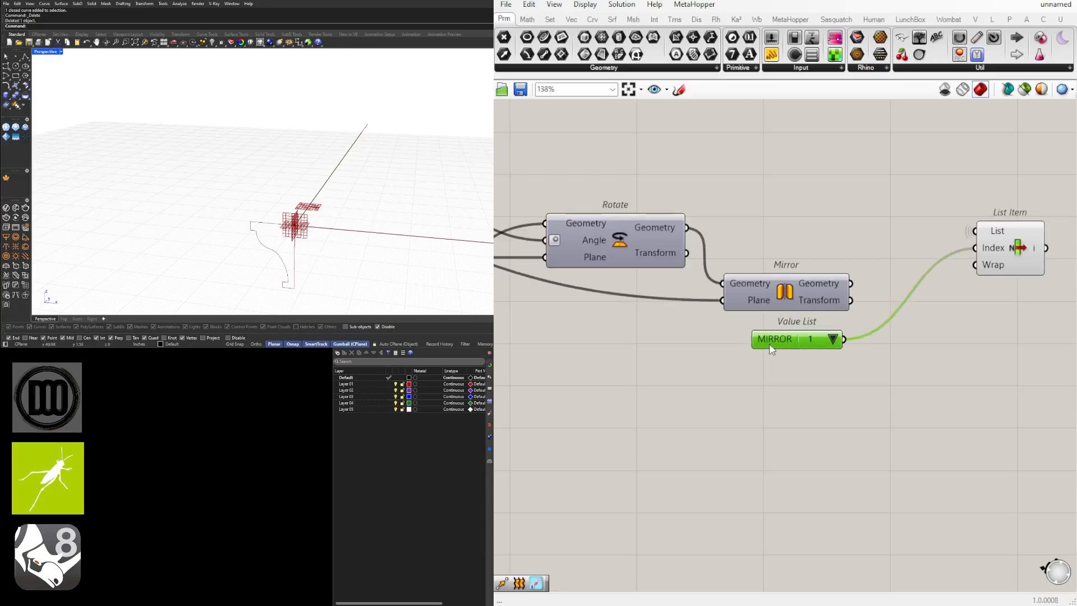
pyautogui.scroll(2, 843, 352)
pyautogui.click(835, 339)
pyautogui.click(860, 363)
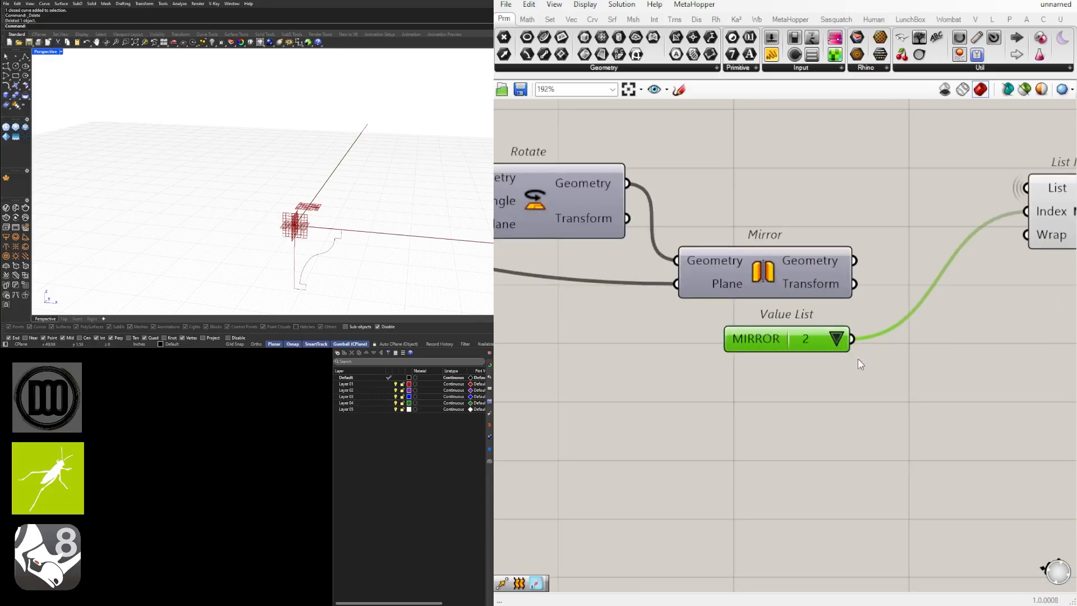
# Step: Add a Curve parameter beside the MIRROR List Item and connect the selected profile to it
pyautogui.scroll(-3, 1035, 299)
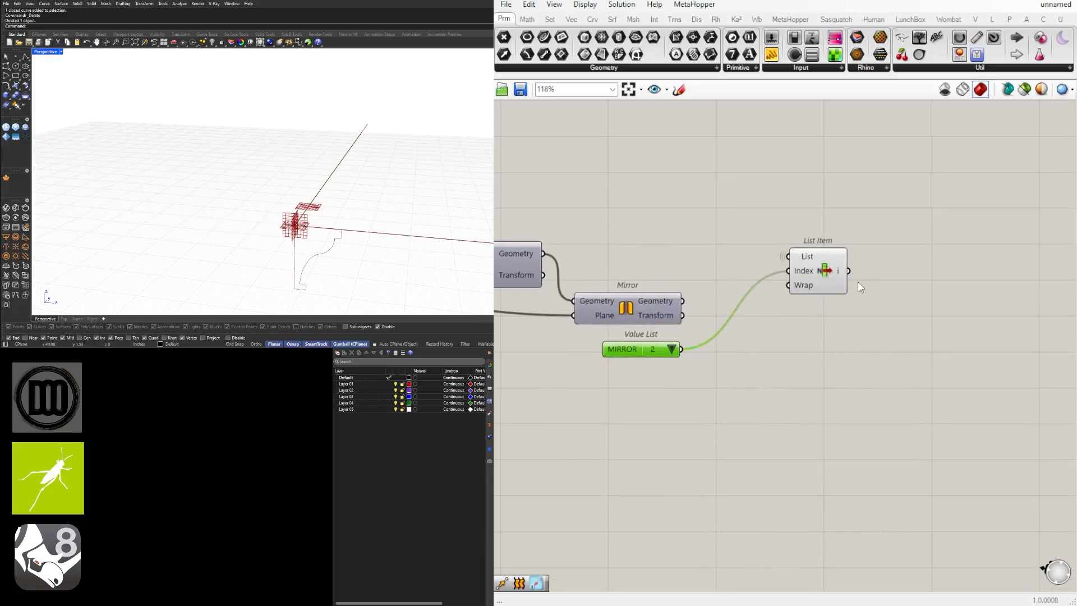
pyautogui.click(831, 258)
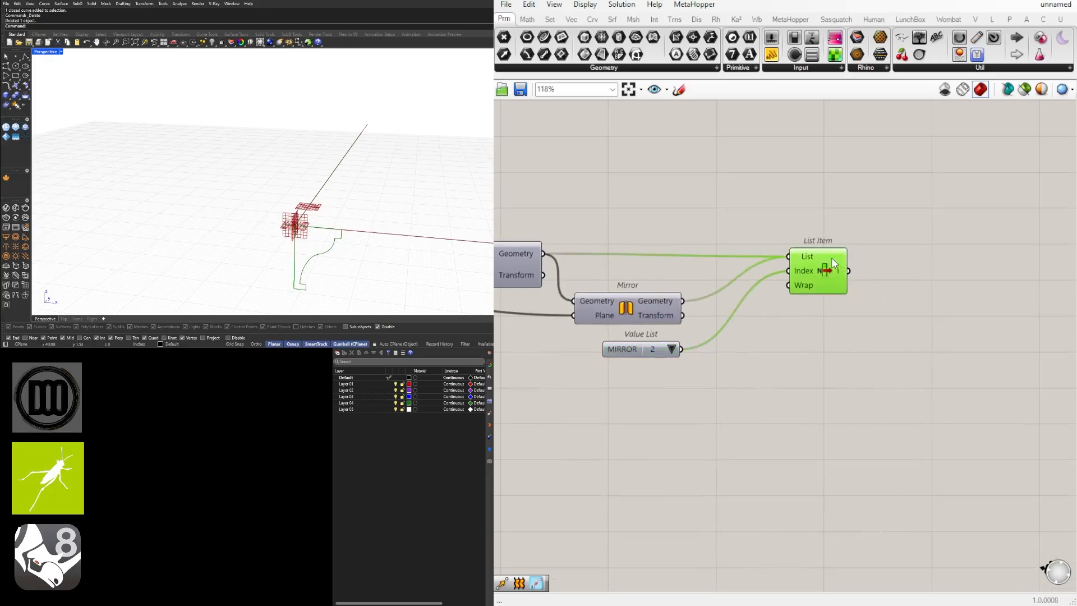
pyautogui.doubleClick(890, 267)
pyautogui.write('CUR')
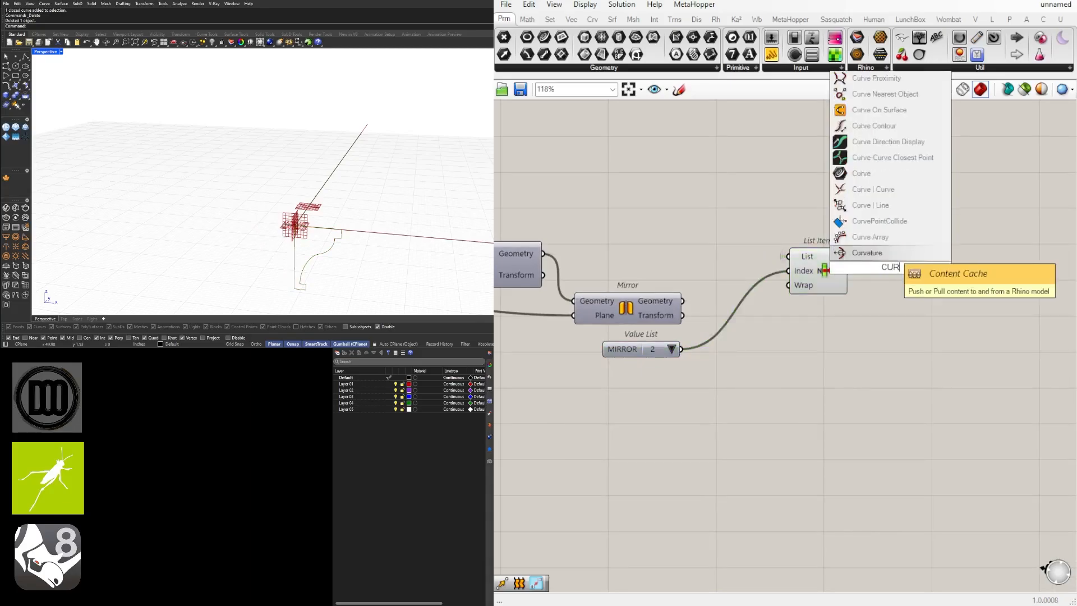
pyautogui.click(863, 178)
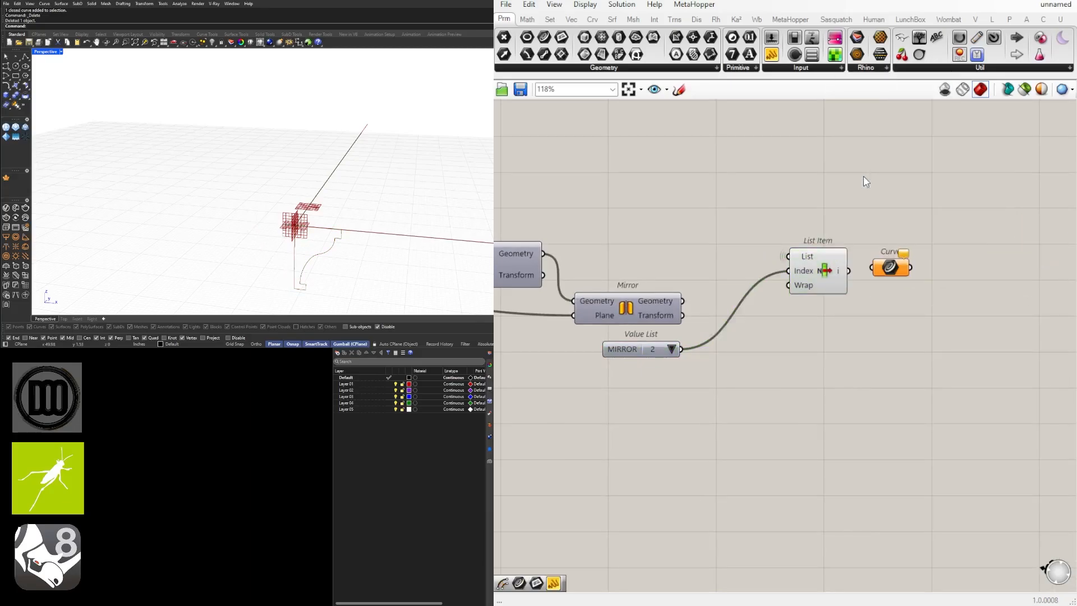
pyautogui.moveTo(849, 272); pyautogui.dragTo(894, 268)
pyautogui.click(894, 268)
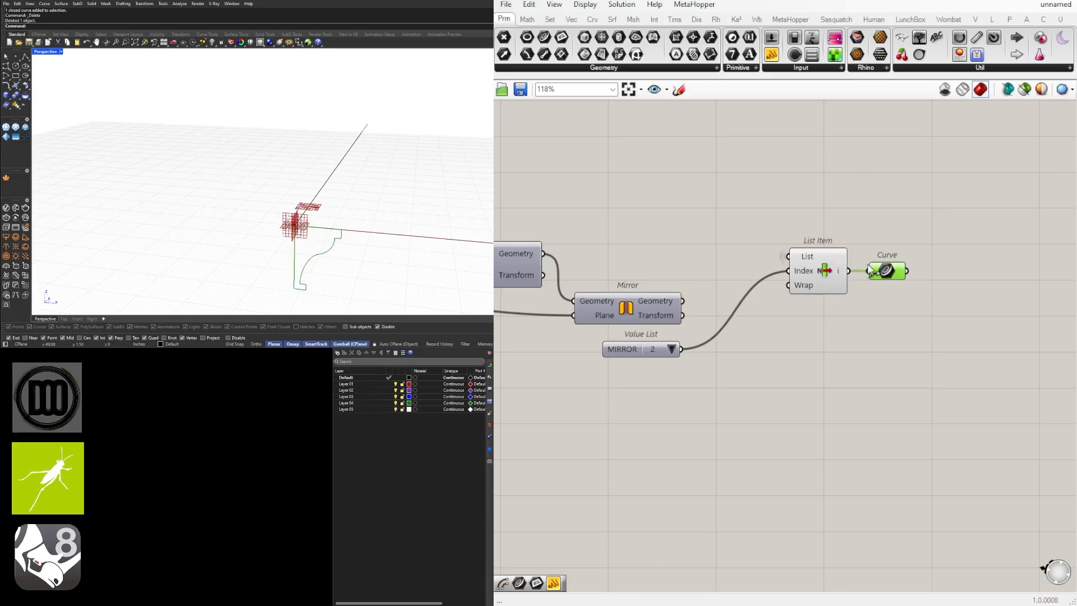
# Step: Move Line SDL and its point, Unit Y and length slider inputs away from the frame components to make room
pyautogui.scroll(-5, 830, 298)
pyautogui.scroll(3, 791, 282)
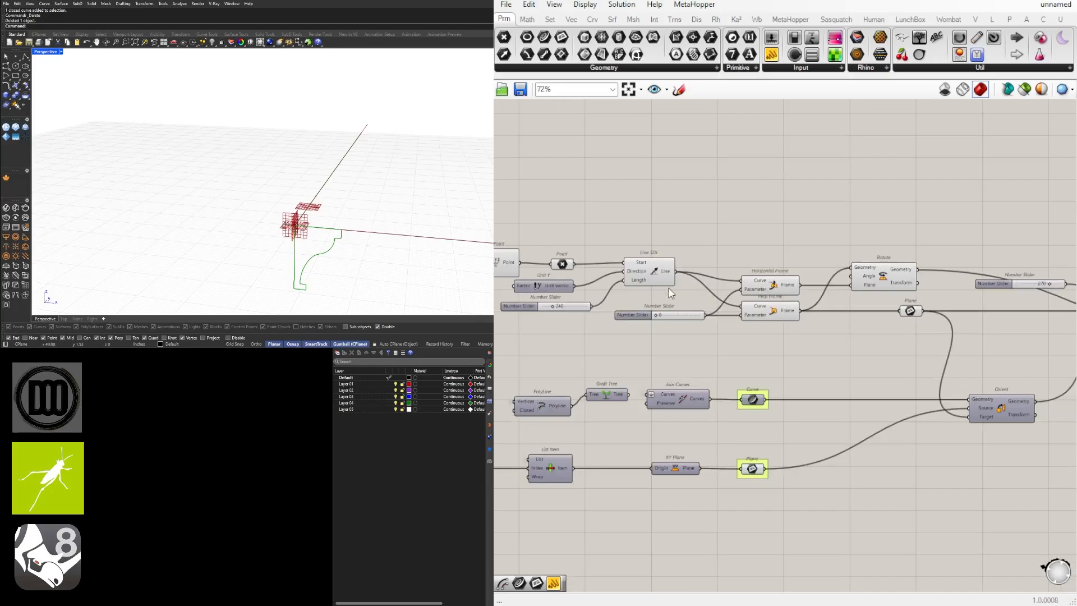
pyautogui.scroll(3, 811, 260)
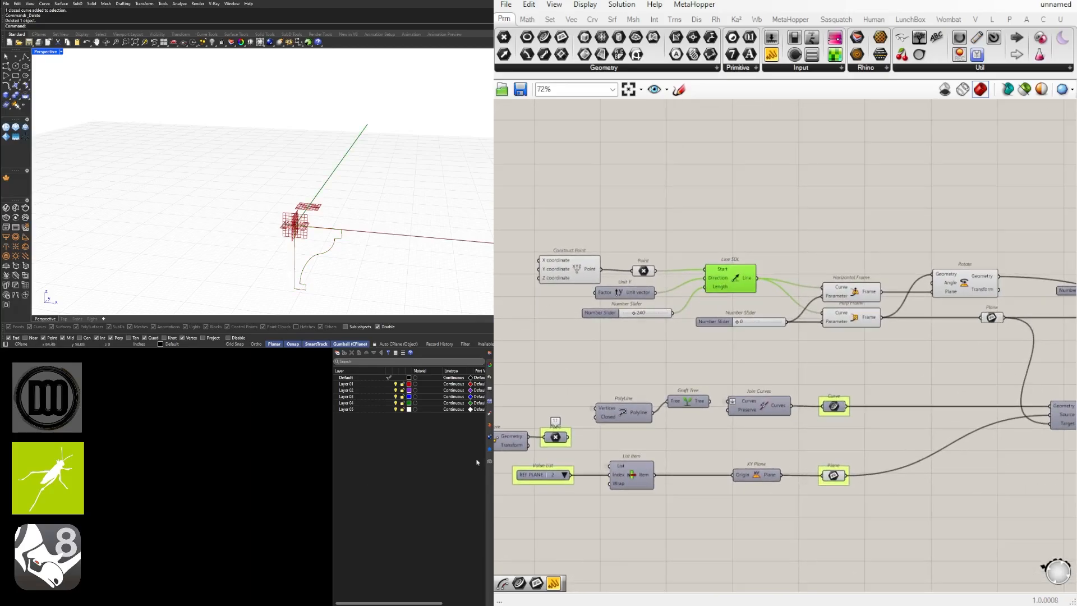
pyautogui.moveTo(681, 306); pyautogui.dragTo(856, 270, button='right')
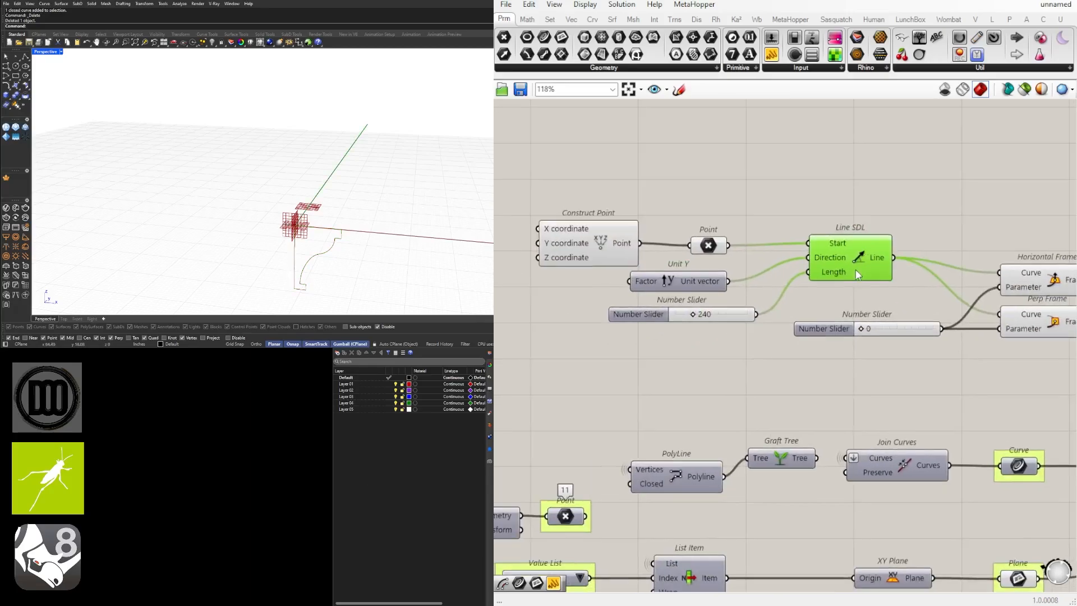
pyautogui.scroll(-1, 858, 270)
pyautogui.moveTo(858, 303); pyautogui.dragTo(596, 208)
pyautogui.moveTo(846, 262); pyautogui.dragTo(727, 261)
pyautogui.click(803, 222)
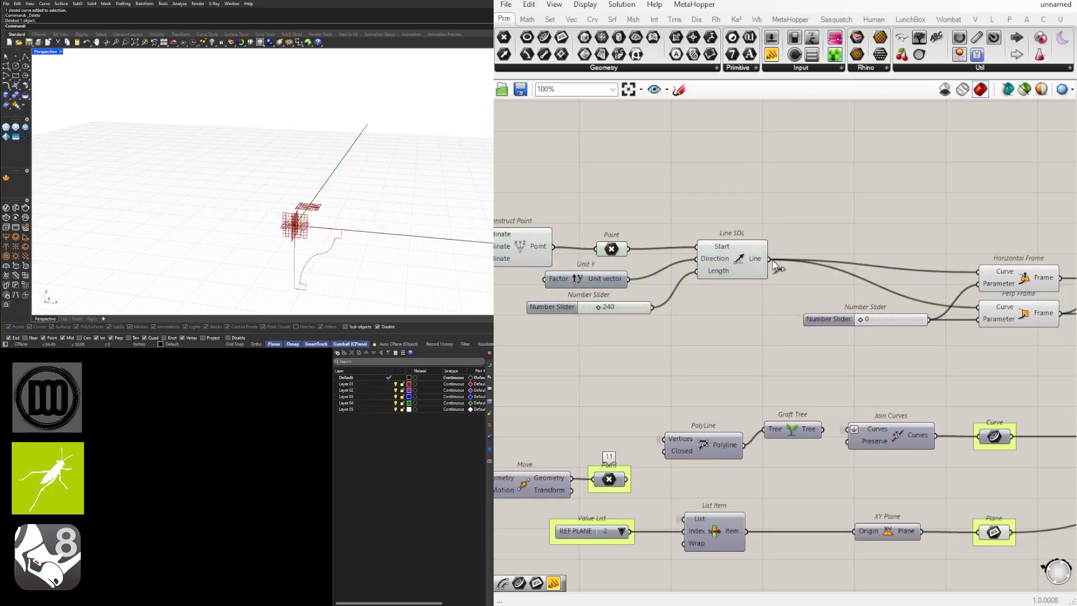
# Step: Insert a Relay on the line's wire to both frames and place a Curve parameter between Line SDL and the Relay
pyautogui.doubleClick(796, 261)
pyautogui.moveTo(796, 261); pyautogui.dragTo(874, 274)
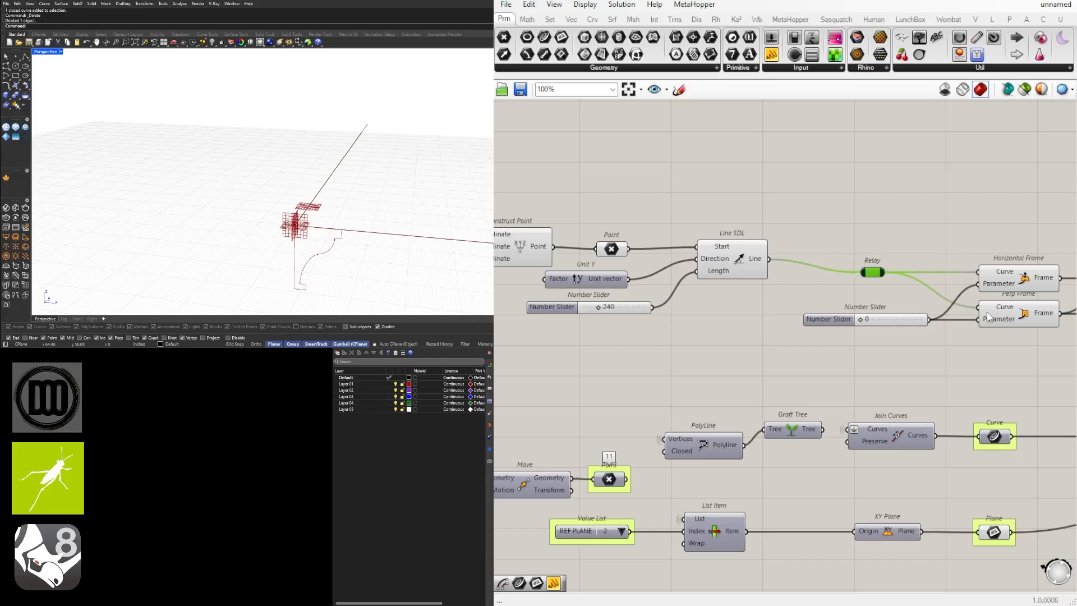
pyautogui.doubleClick(824, 249)
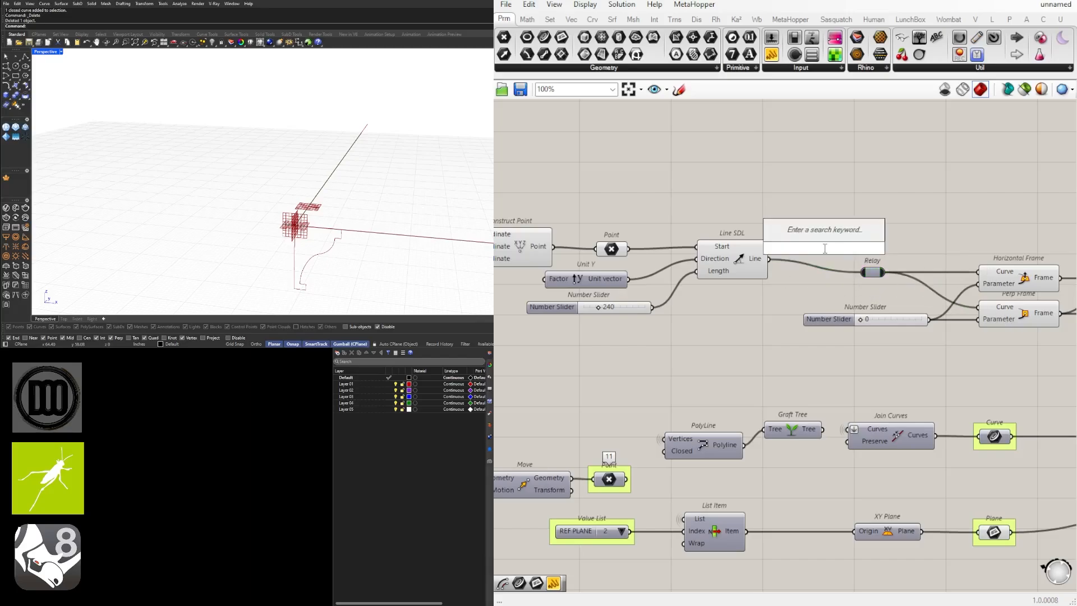
pyautogui.write('CUR')
pyautogui.click(795, 155)
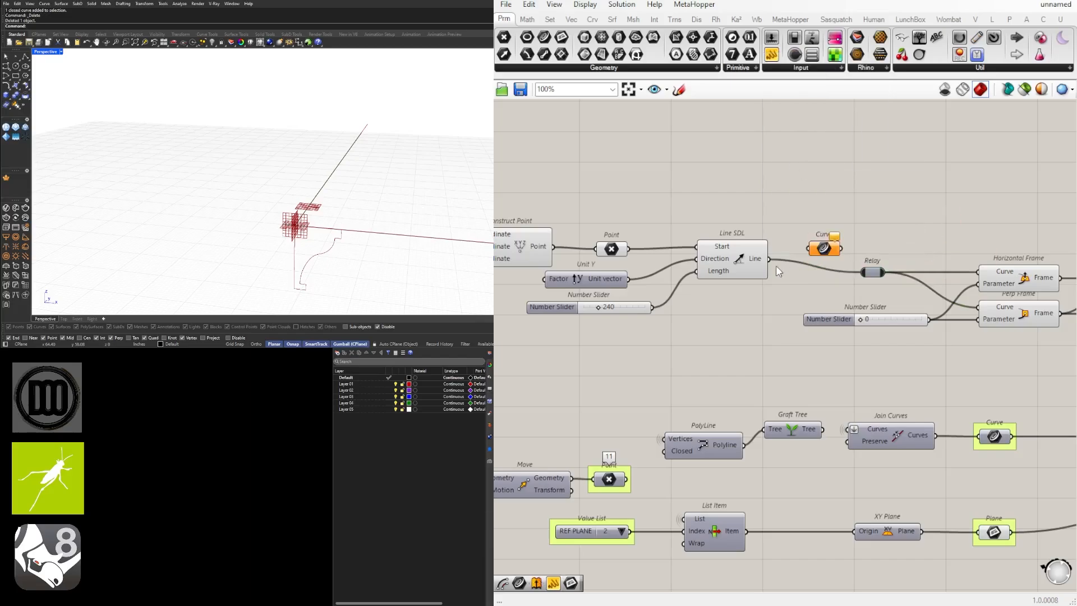
pyautogui.moveTo(772, 260); pyautogui.dragTo(822, 263)
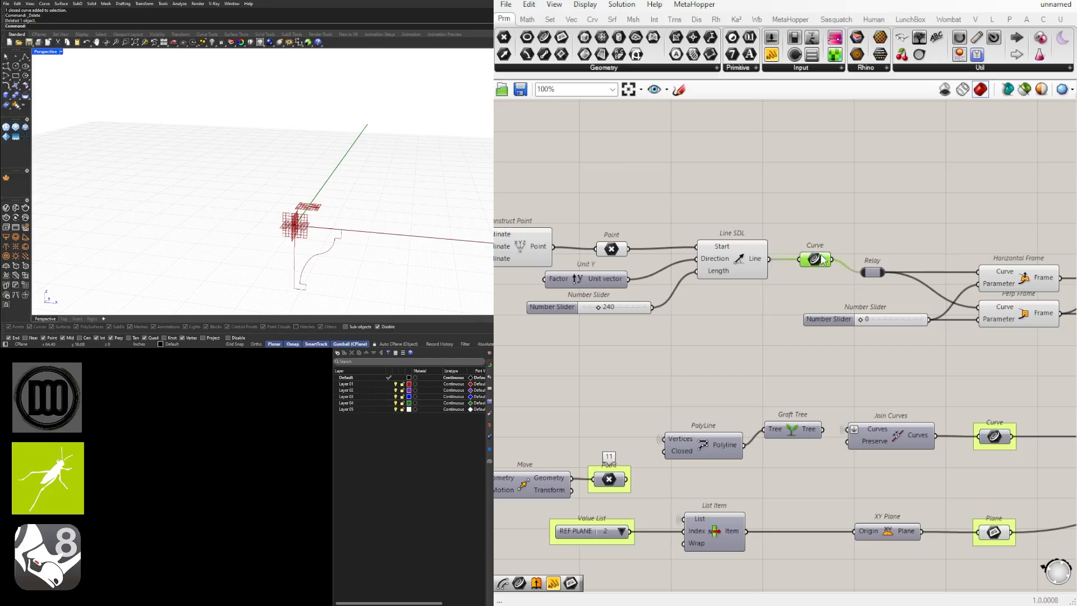
# Step: Space out the line-building components and the line's Curve parameter ahead of the Relay
pyautogui.moveTo(731, 330); pyautogui.dragTo(893, 317, button='right')
pyautogui.moveTo(893, 320); pyautogui.dragTo(626, 184)
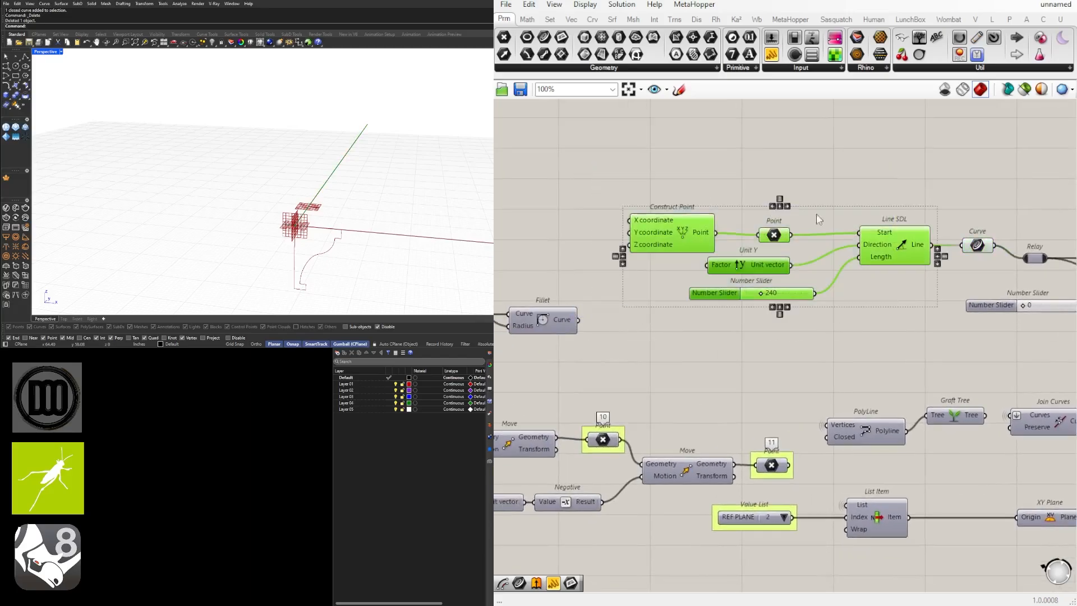
pyautogui.moveTo(906, 235); pyautogui.dragTo(830, 236)
pyautogui.moveTo(961, 212); pyautogui.dragTo(816, 220, button='right')
pyautogui.moveTo(832, 255); pyautogui.dragTo(791, 255)
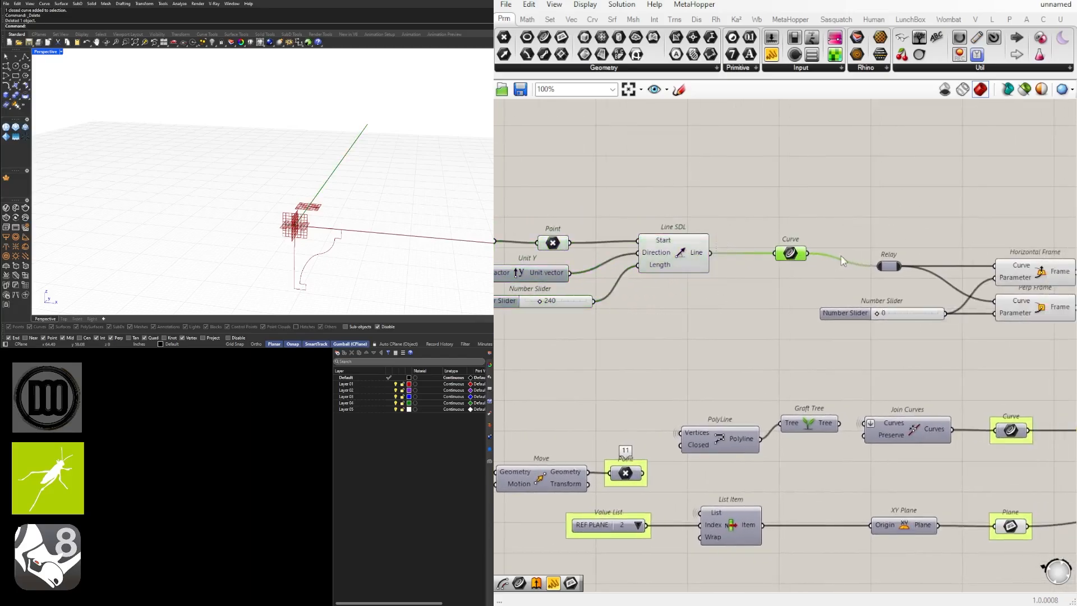
pyautogui.click(880, 247)
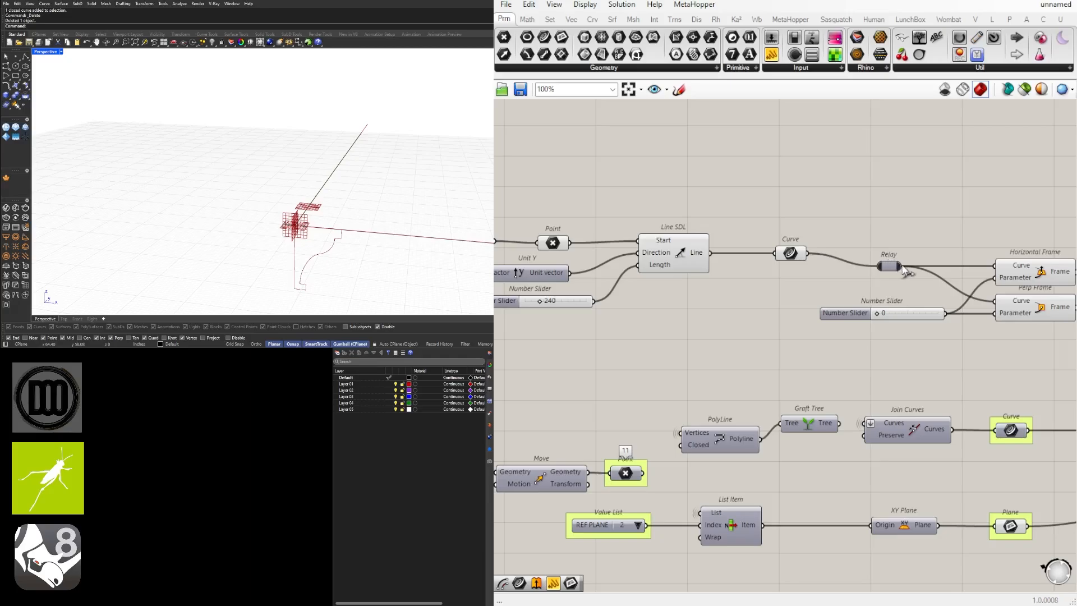
# Step: Add a Sweep1 component and place it above the Horizontal Frame component
pyautogui.moveTo(930, 255); pyautogui.dragTo(765, 249, button='right')
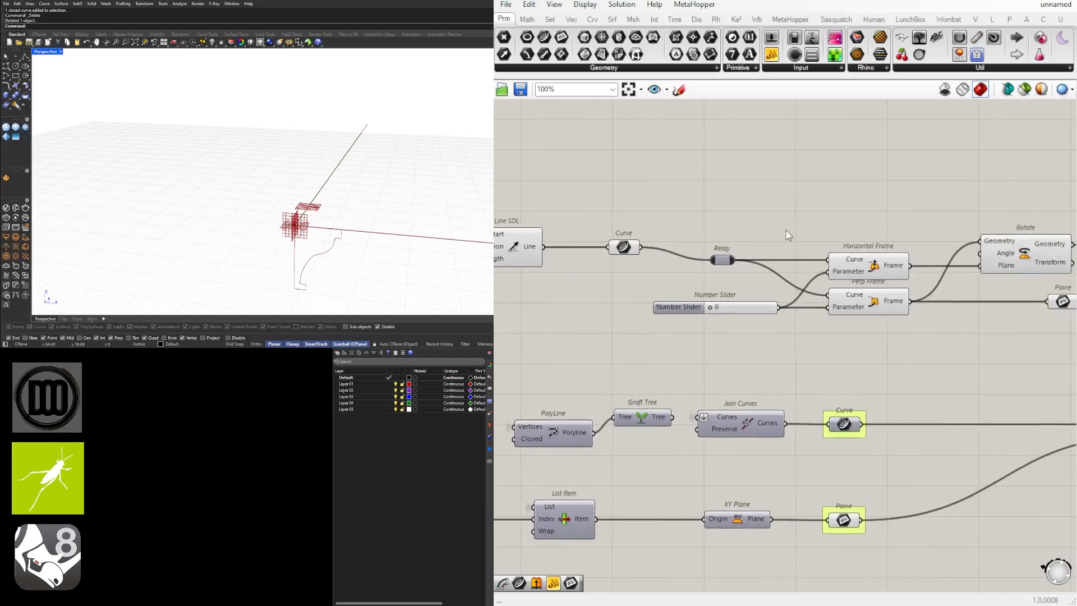
pyautogui.doubleClick(786, 229)
pyautogui.click(628, 245)
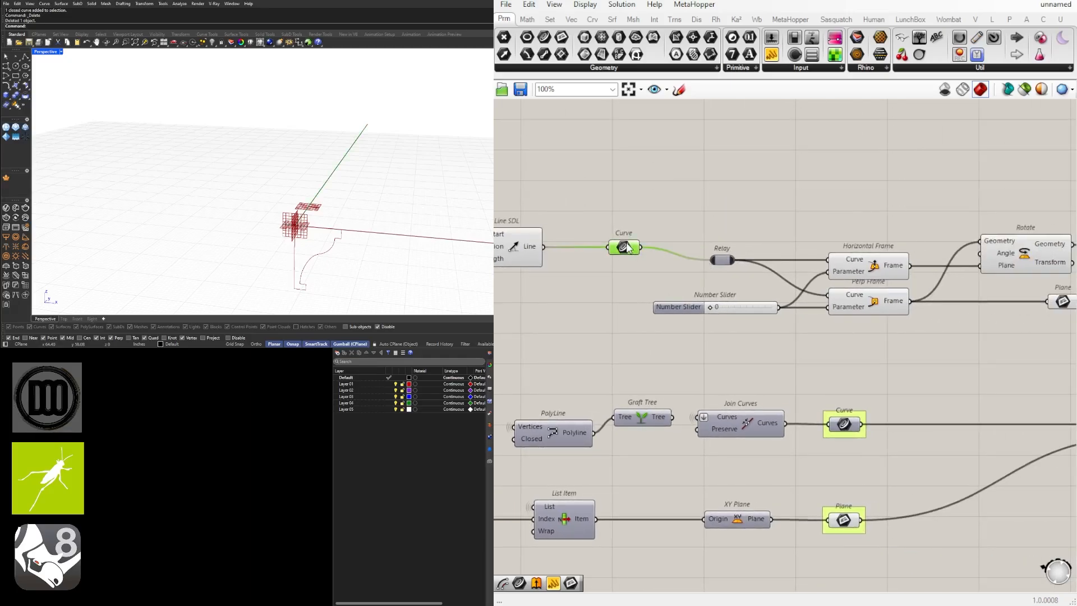
pyautogui.doubleClick(793, 219)
pyautogui.write('sweep')
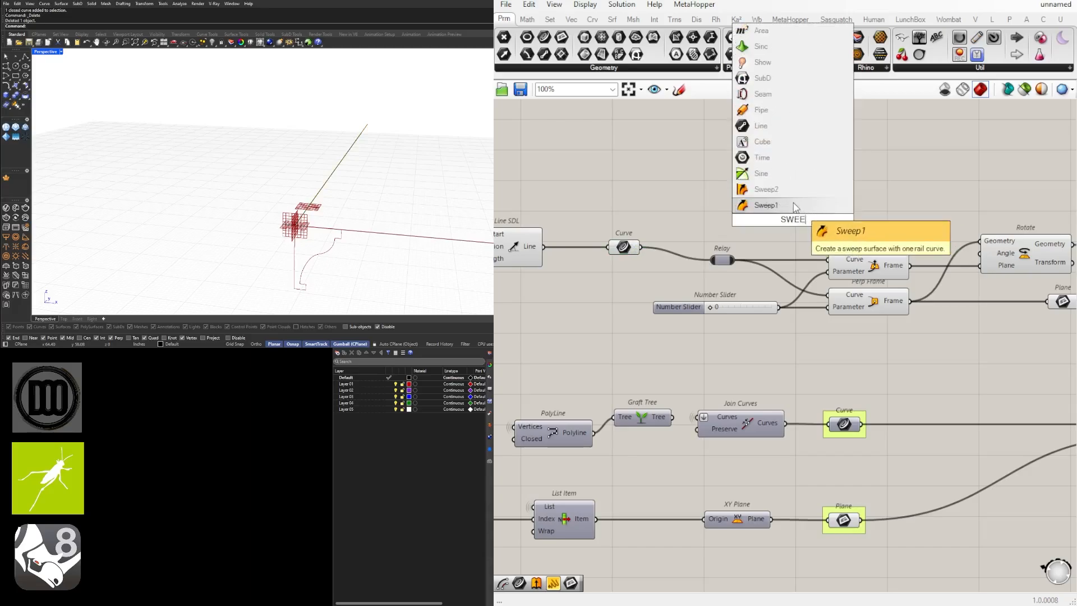
pyautogui.click(793, 203)
pyautogui.moveTo(809, 219); pyautogui.dragTo(872, 204)
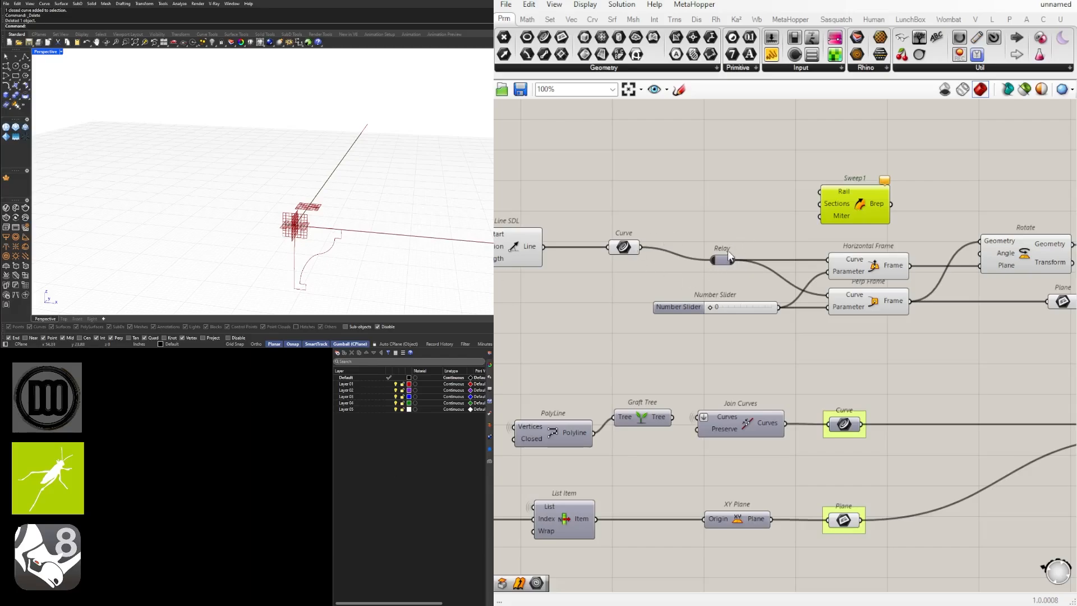
# Step: Connect the Relay to Sweep1's Rail, move Sweep1 beyond the final profile Curve, and connect that profile to Sections
pyautogui.moveTo(731, 260); pyautogui.dragTo(820, 194)
pyautogui.scroll(-6, 841, 206)
pyautogui.moveTo(857, 201); pyautogui.dragTo(859, 274)
pyautogui.scroll(5, 998, 212)
pyautogui.scroll(2, 767, 306)
pyautogui.moveTo(781, 304); pyautogui.dragTo(841, 275)
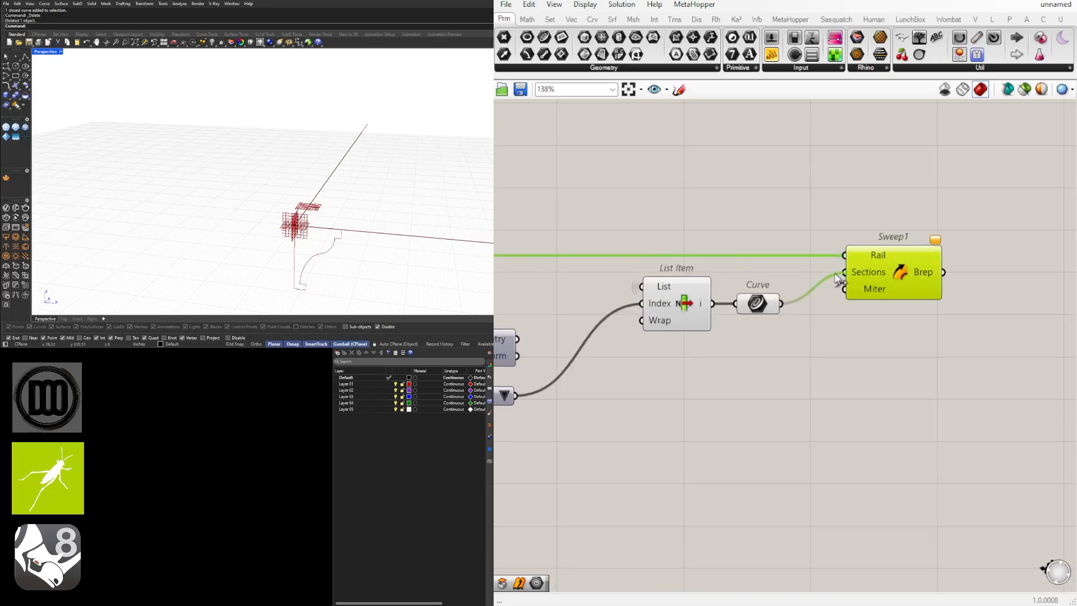
pyautogui.moveTo(422, 244); pyautogui.dragTo(345, 229, button='right')
pyautogui.moveTo(348, 231); pyautogui.dragTo(319, 185, button='right')
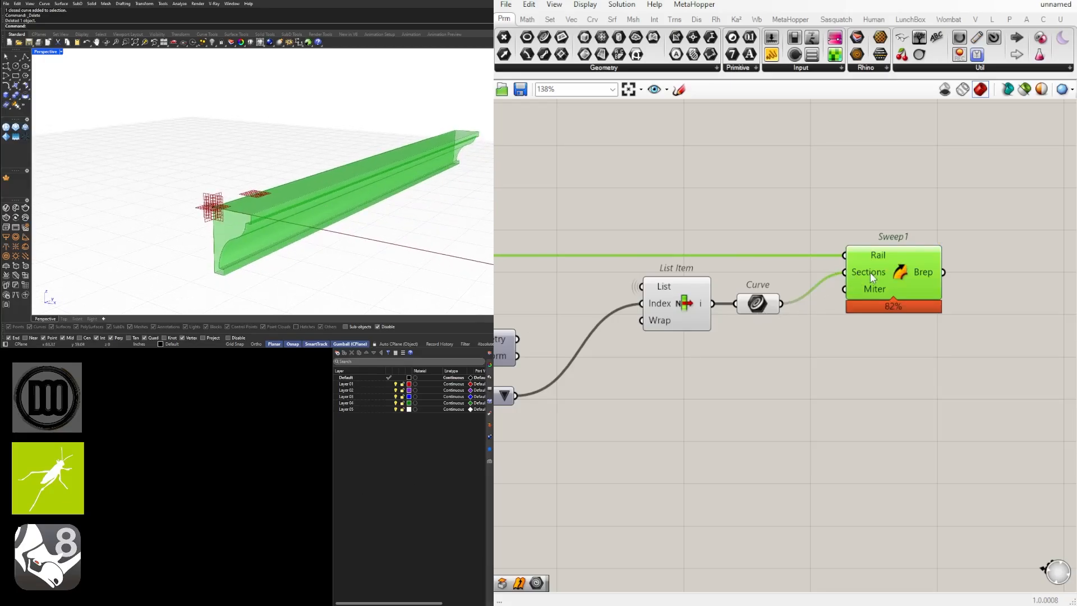
pyautogui.moveTo(889, 291); pyautogui.dragTo(801, 303, button='right')
pyautogui.scroll(-1, 801, 303)
pyautogui.scroll(1, 924, 254)
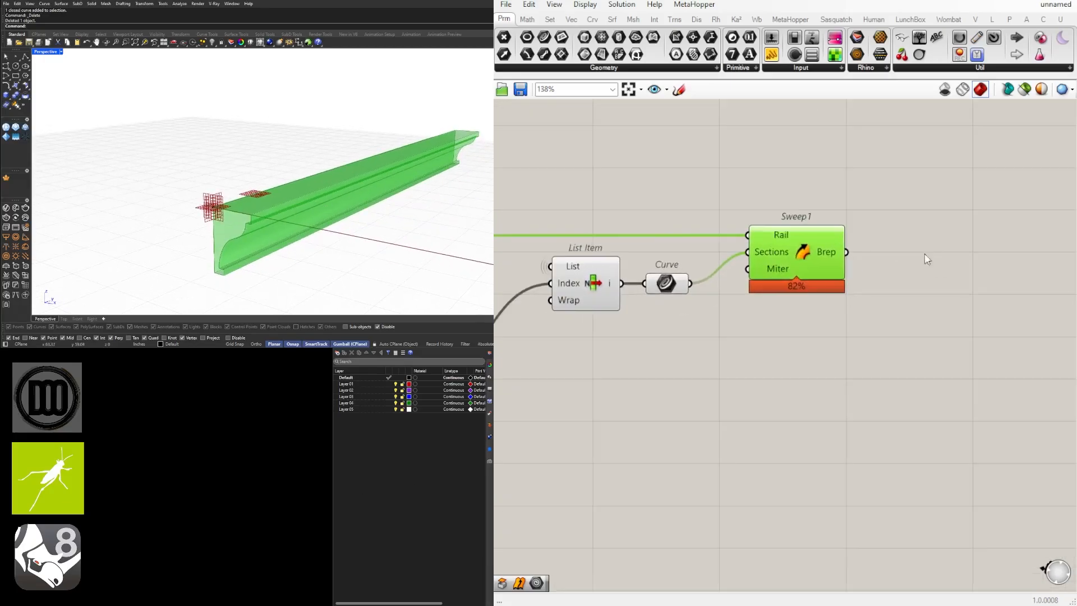
pyautogui.doubleClick(924, 253)
pyautogui.moveTo(313, 256)
pyautogui.mouseDown(button='right')
pyautogui.moveTo(367, 245)
pyautogui.moveTo(322, 255)
pyautogui.mouseUp(button='right')
pyautogui.moveTo(964, 284); pyautogui.dragTo(848, 317, button='right')
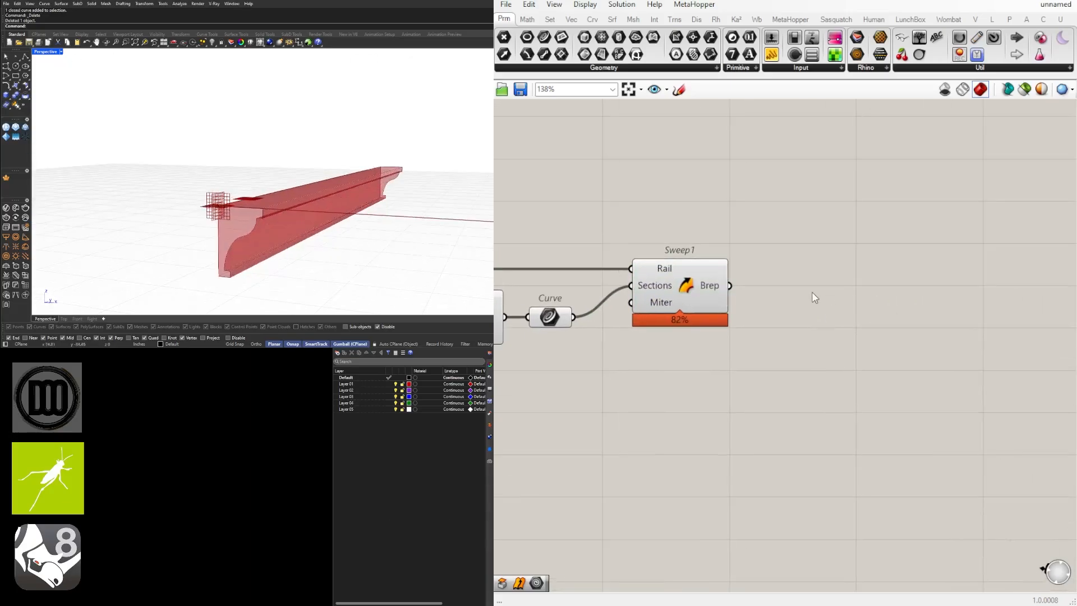
pyautogui.doubleClick(813, 294)
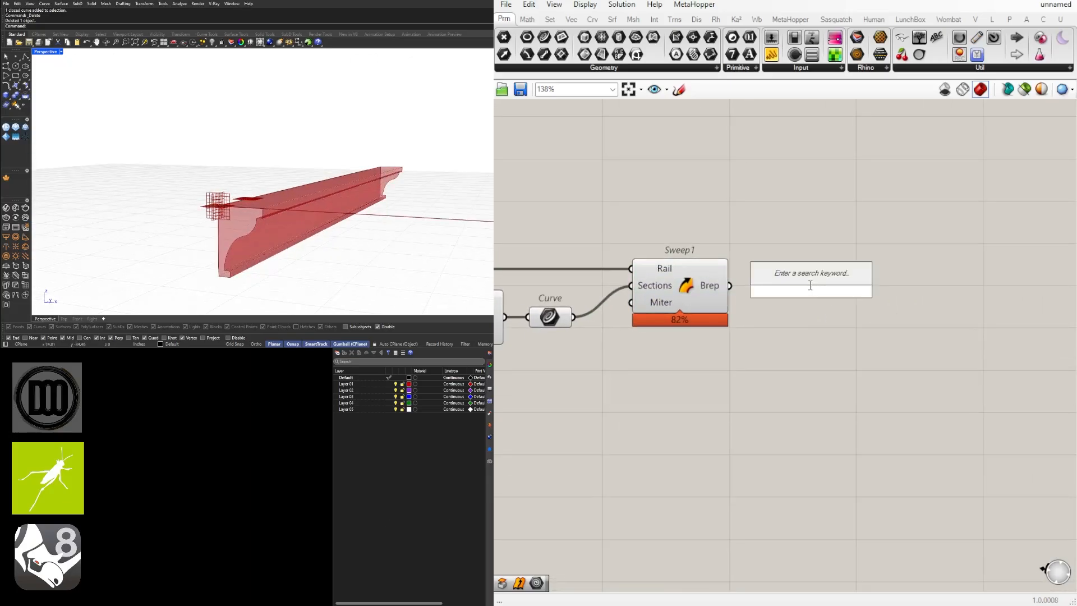
pyautogui.write('close')
pyautogui.press('Return')
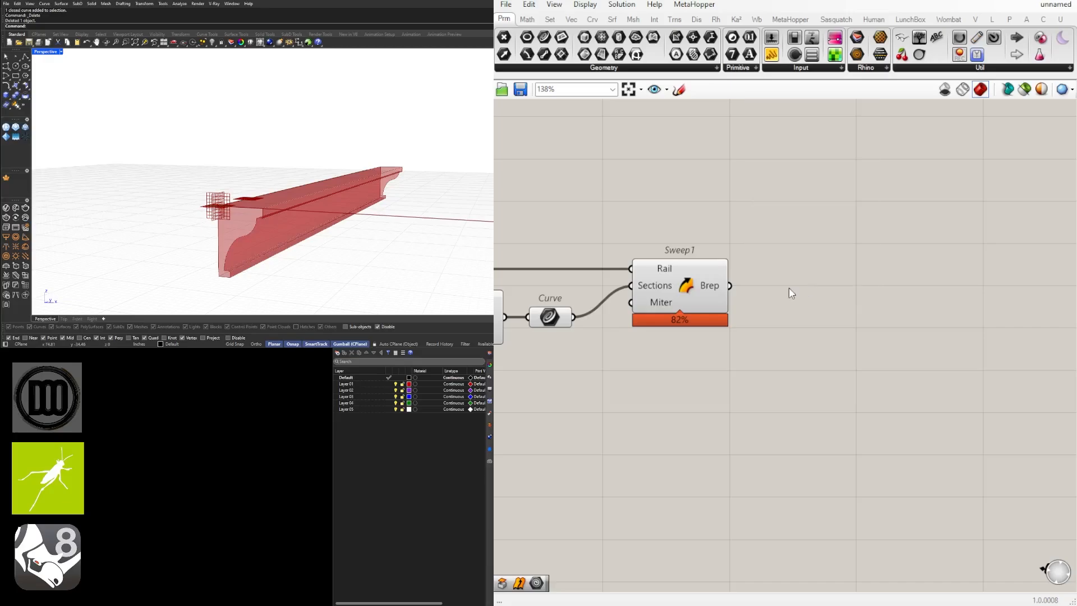
# Step: Add a Cap Holes component beyond Sweep1 and feed it Sweep1's Brep output
pyautogui.doubleClick(789, 289)
pyautogui.write('CAP')
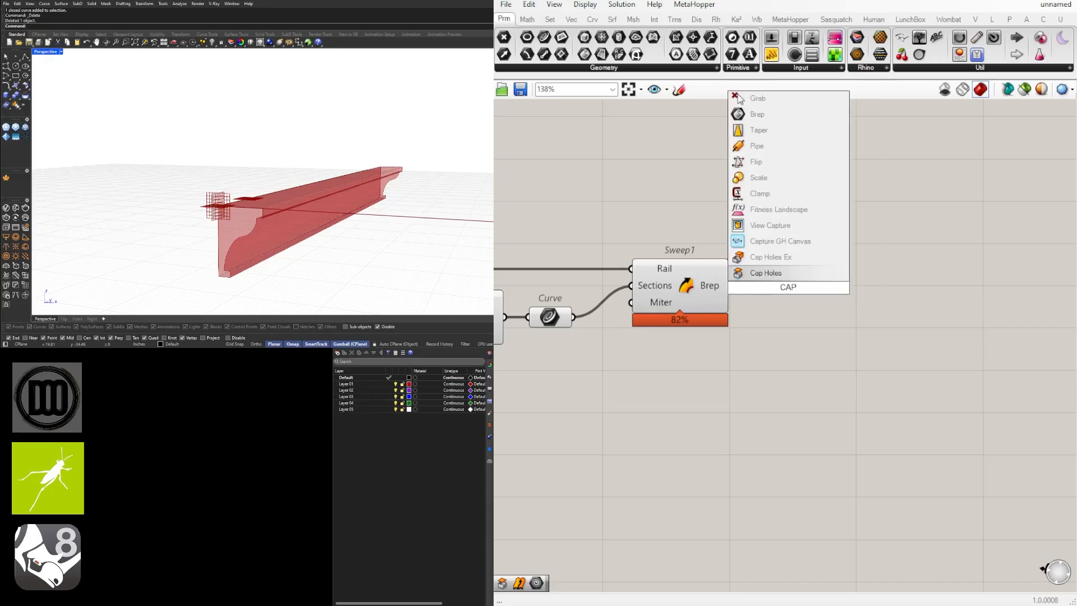
pyautogui.press('Return')
pyautogui.moveTo(746, 286); pyautogui.dragTo(748, 286)
pyautogui.moveTo(782, 286); pyautogui.dragTo(798, 284)
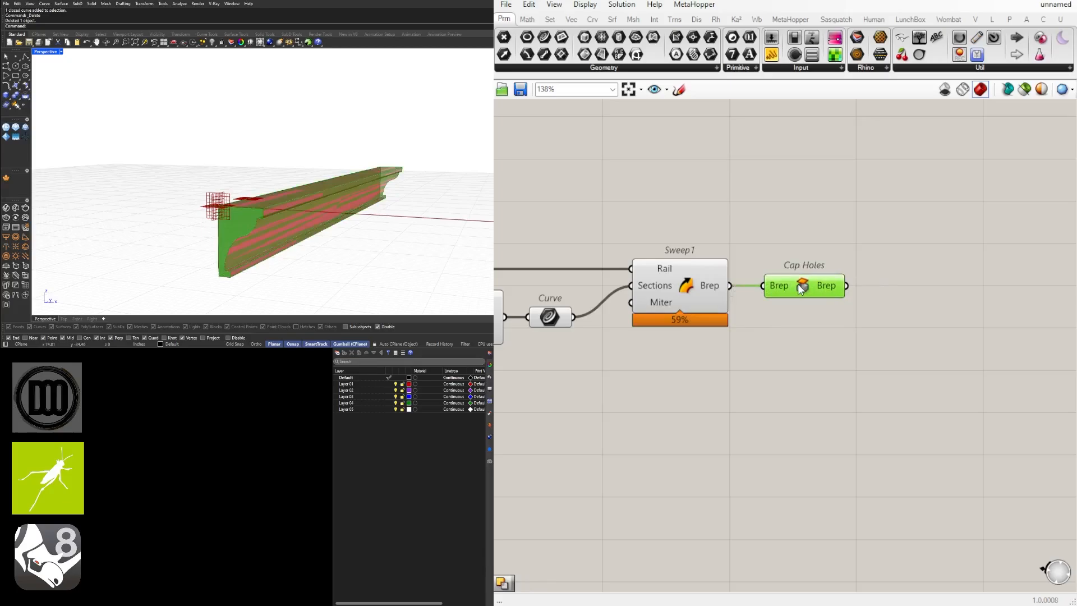
pyautogui.click(719, 332)
# Step: Turn off the preview of List Item, its Curve and Sweep1, and nudge Cap Holes into line
pyautogui.scroll(-5, 826, 322)
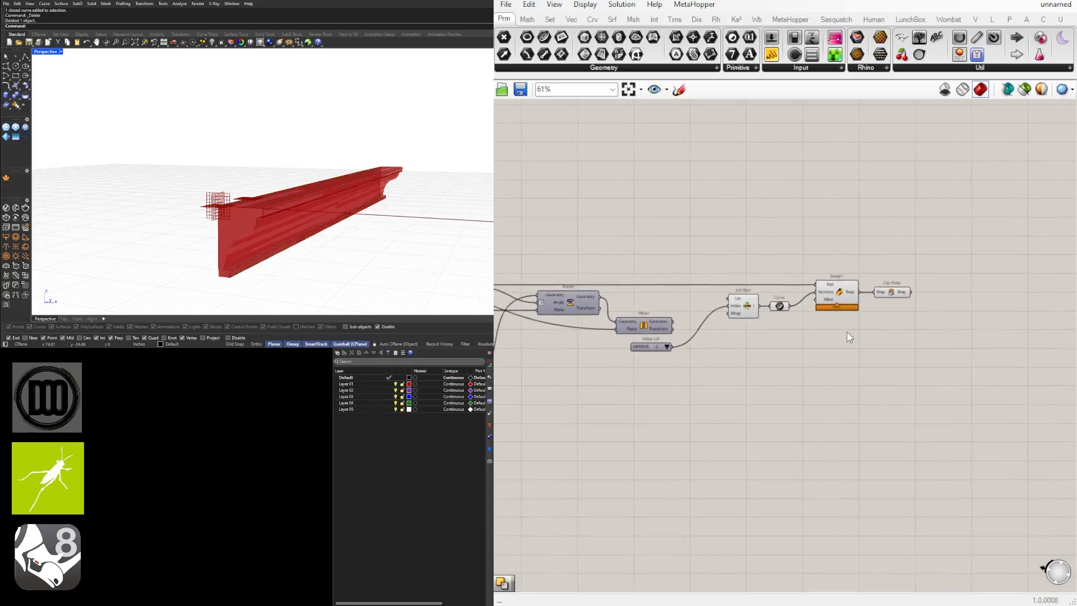
pyautogui.moveTo(845, 334); pyautogui.dragTo(732, 249)
pyautogui.middleClick(752, 247)
pyautogui.click(794, 206)
pyautogui.click(795, 205)
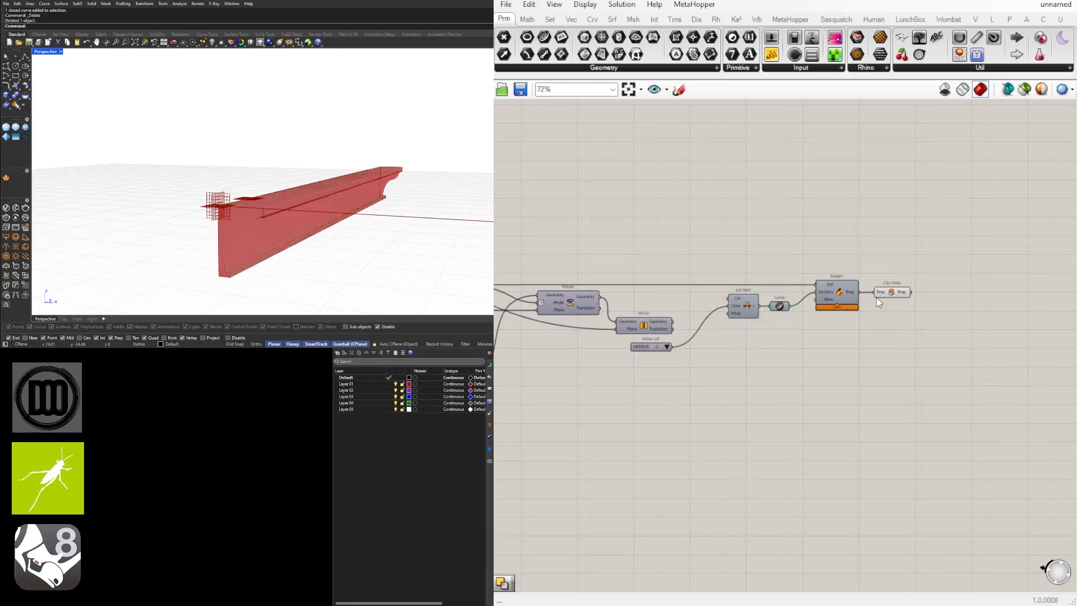
pyautogui.scroll(3, 875, 296)
pyautogui.click(896, 288)
pyautogui.moveTo(895, 288); pyautogui.dragTo(893, 288)
pyautogui.click(883, 330)
pyautogui.moveTo(387, 234); pyautogui.dragTo(349, 230, button='right')
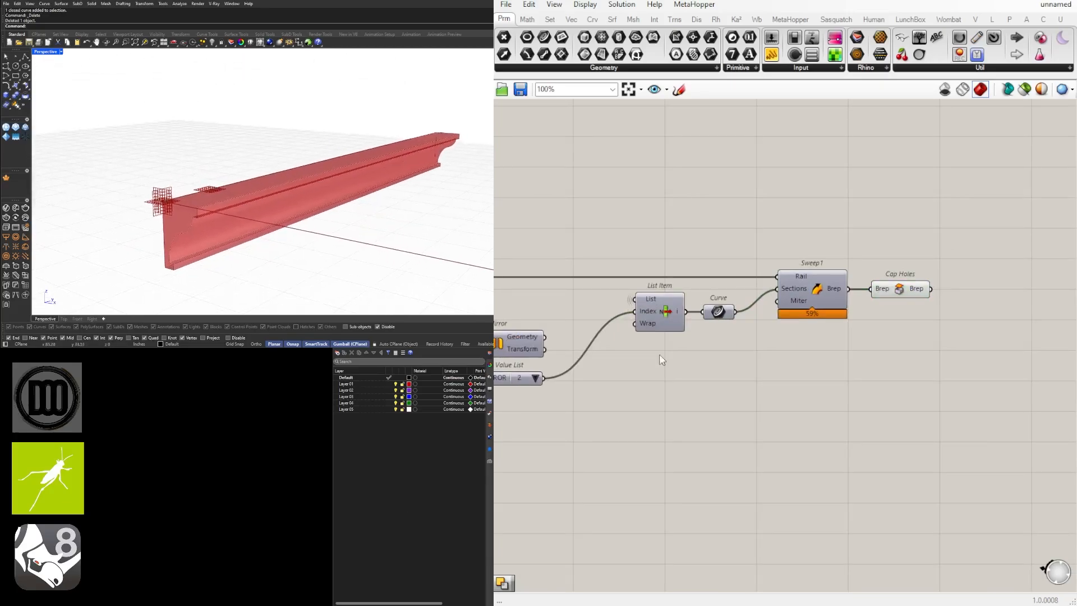
# Step: Shift the Plane parameter and the Orient component closer to the frame components
pyautogui.scroll(-3, 660, 364)
pyautogui.moveTo(669, 391); pyautogui.dragTo(916, 378, button='right')
pyautogui.scroll(2, 746, 381)
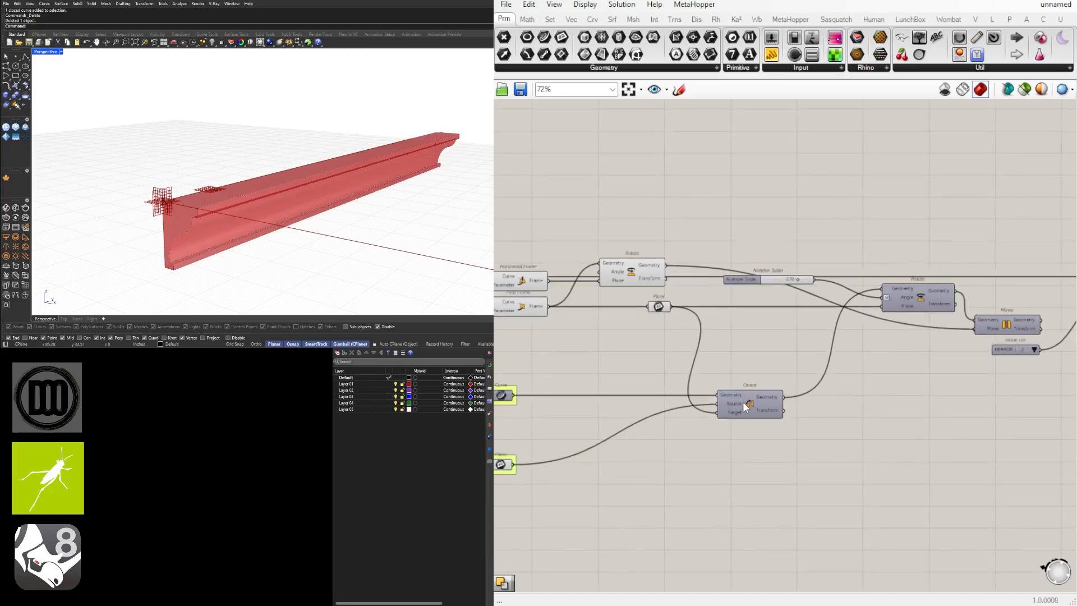
pyautogui.moveTo(660, 307); pyautogui.dragTo(634, 309)
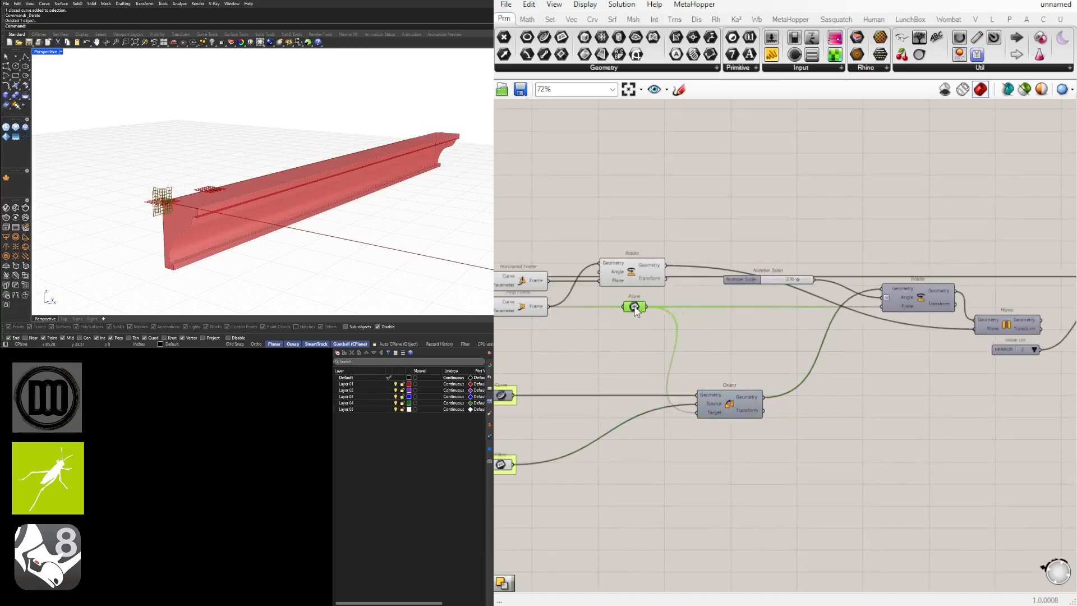
pyautogui.click(638, 242)
# Step: Reposition the frame-rotating Rotate component just above and beyond the Horizontal Frame
pyautogui.moveTo(638, 247); pyautogui.dragTo(726, 283, button='right')
pyautogui.moveTo(742, 279); pyautogui.dragTo(732, 263)
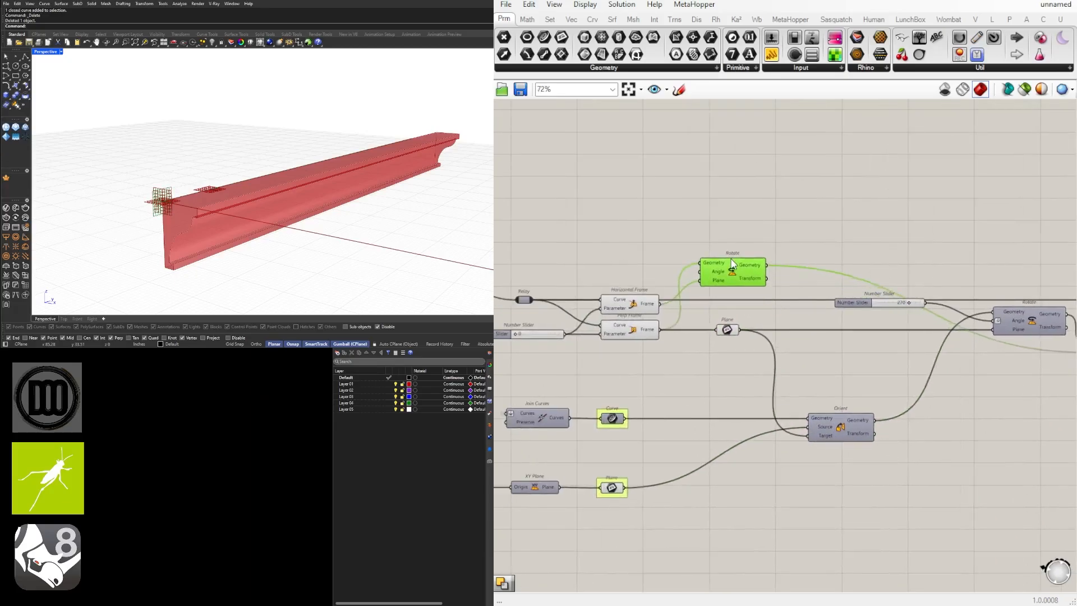
pyautogui.click(630, 261)
pyautogui.scroll(-1, 944, 298)
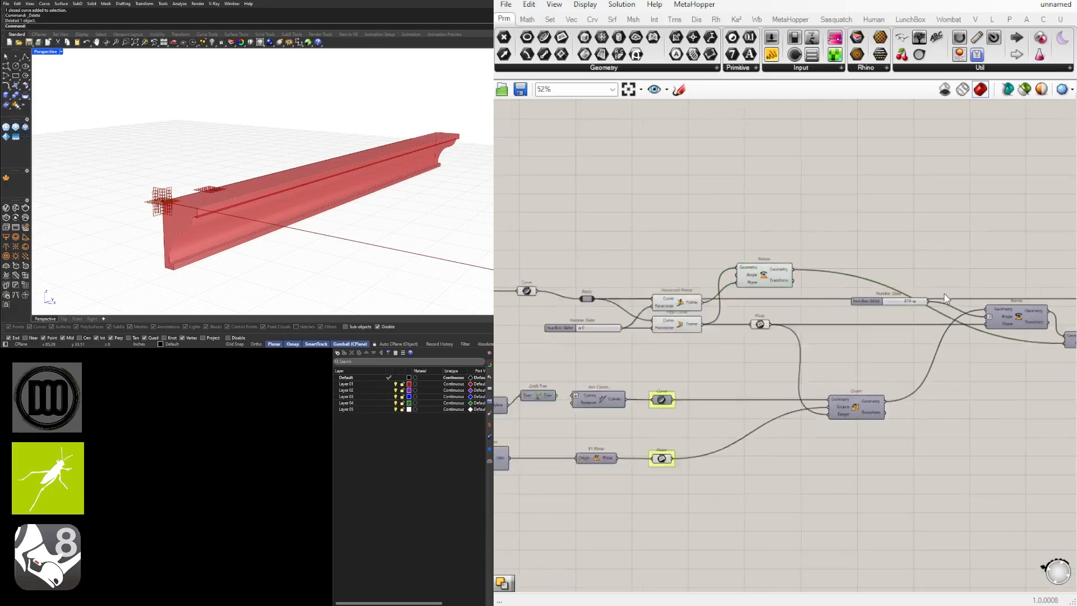
pyautogui.scroll(1, 714, 315)
pyautogui.moveTo(794, 301); pyautogui.dragTo(841, 326, button='right')
pyautogui.moveTo(797, 293); pyautogui.dragTo(802, 302)
pyautogui.click(734, 399)
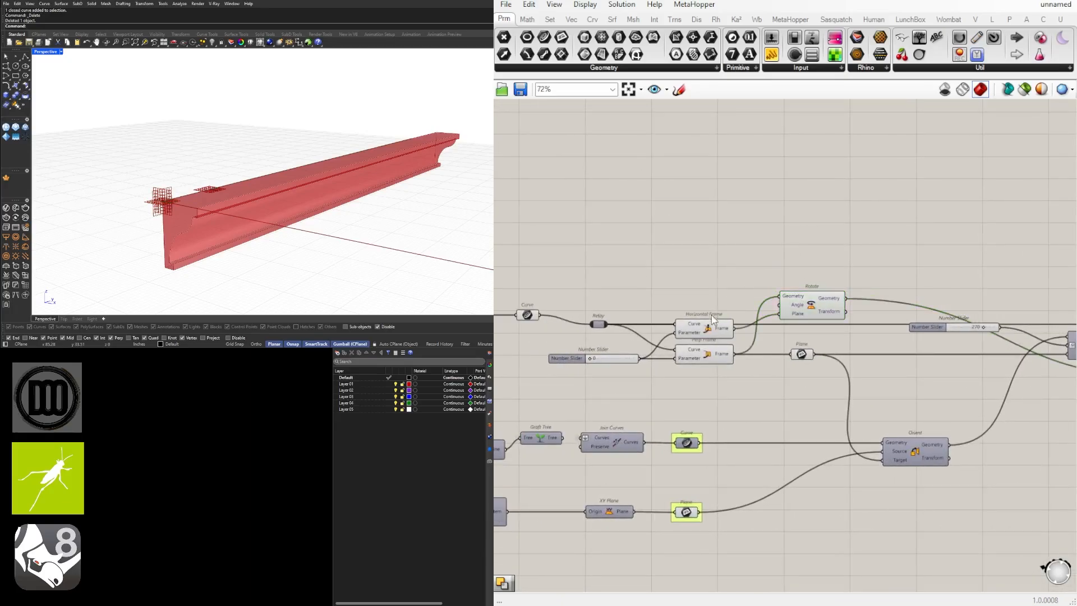
# Step: Move both frame components closer to the Relay and line up the Plane parameter with Perp Frame
pyautogui.moveTo(727, 406); pyautogui.dragTo(881, 377, button='right')
pyautogui.moveTo(880, 377); pyautogui.dragTo(779, 308)
pyautogui.scroll(2, 834, 297)
pyautogui.moveTo(860, 309); pyautogui.dragTo(828, 320)
pyautogui.click(896, 240)
pyautogui.moveTo(895, 240); pyautogui.dragTo(745, 256, button='right')
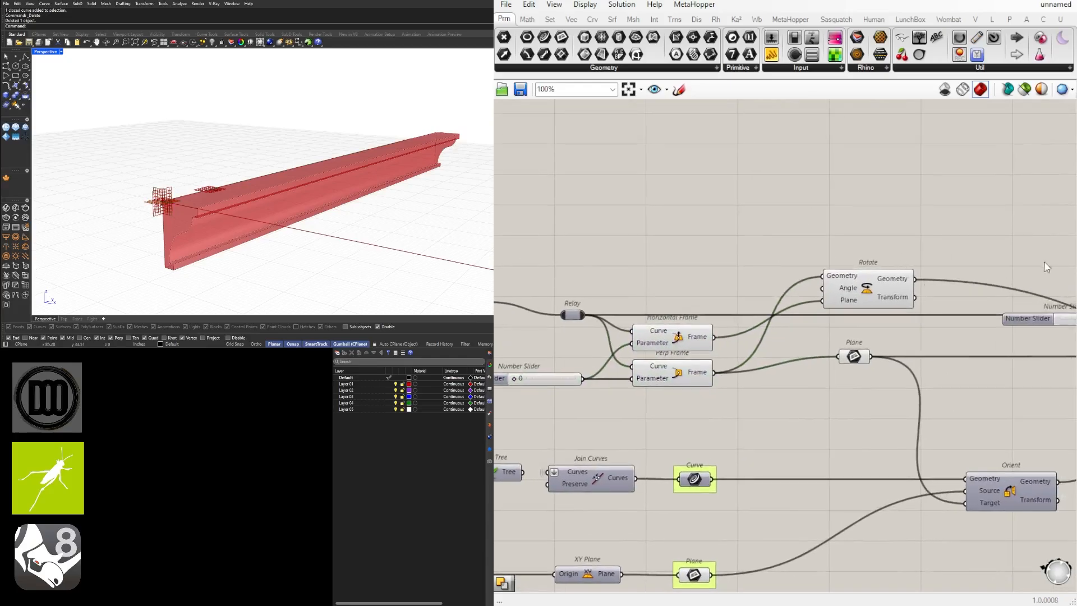
pyautogui.moveTo(1038, 262); pyautogui.dragTo(833, 276, button='right')
pyautogui.moveTo(644, 379); pyautogui.dragTo(782, 359, button='right')
pyautogui.click(788, 349)
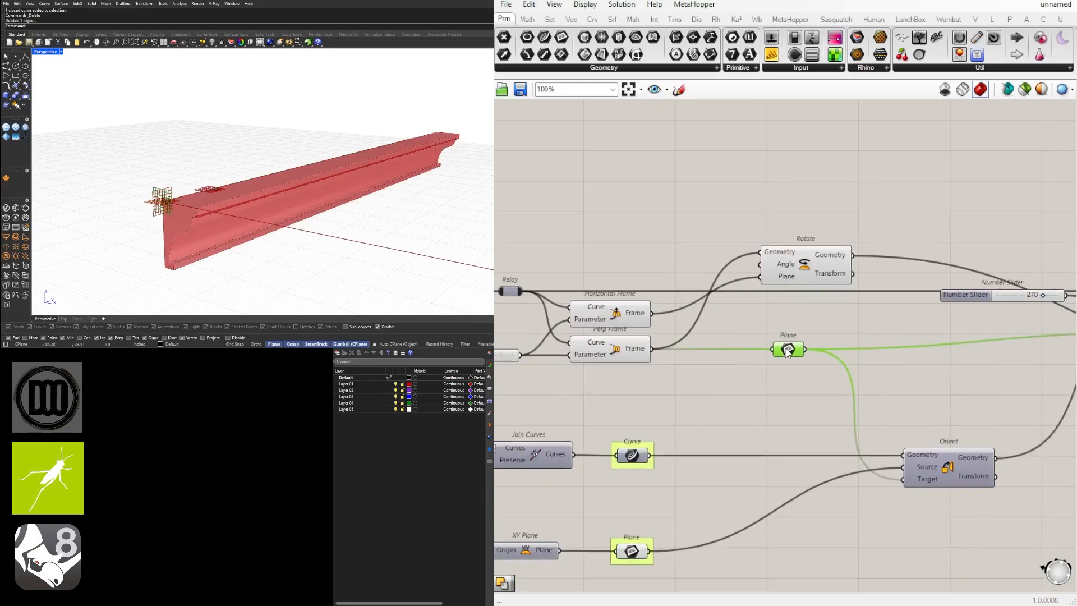
pyautogui.click(810, 323)
# Step: Tidy the mirror stage by moving List Item closer to Mirror and placing the Value List directly beneath Mirror
pyautogui.scroll(-4, 813, 328)
pyautogui.moveTo(892, 371); pyautogui.dragTo(804, 394, button='right')
pyautogui.scroll(2, 924, 345)
pyautogui.moveTo(1014, 389); pyautogui.dragTo(882, 361, button='right')
pyautogui.moveTo(960, 433); pyautogui.dragTo(796, 315)
pyautogui.moveTo(803, 315); pyautogui.dragTo(805, 327)
pyautogui.click(931, 283)
pyautogui.moveTo(933, 284); pyautogui.dragTo(825, 292, button='right')
pyautogui.moveTo(899, 341); pyautogui.dragTo(848, 399)
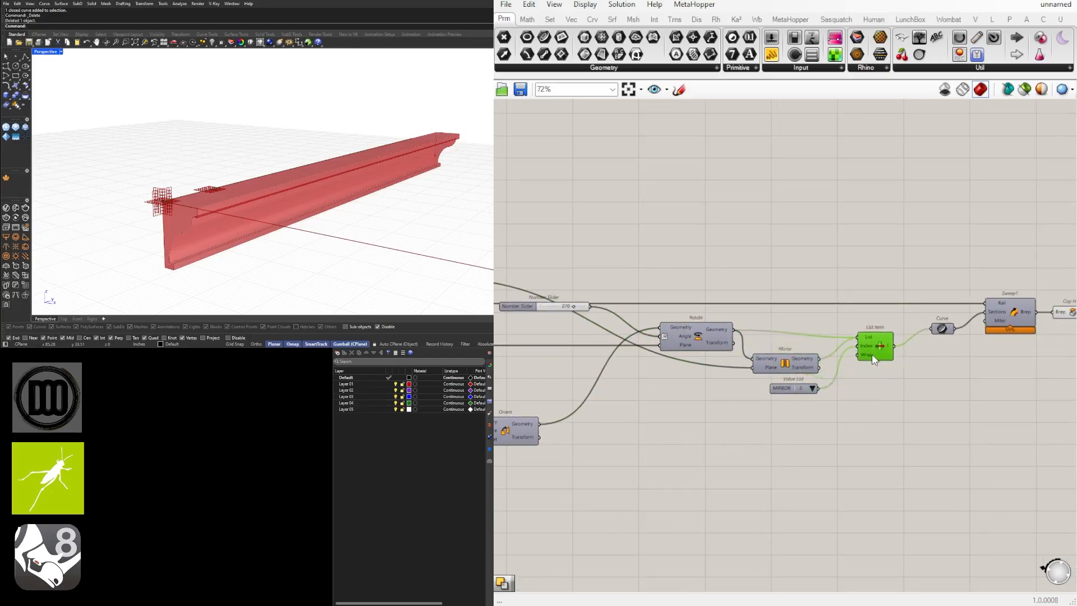
pyautogui.click(778, 390)
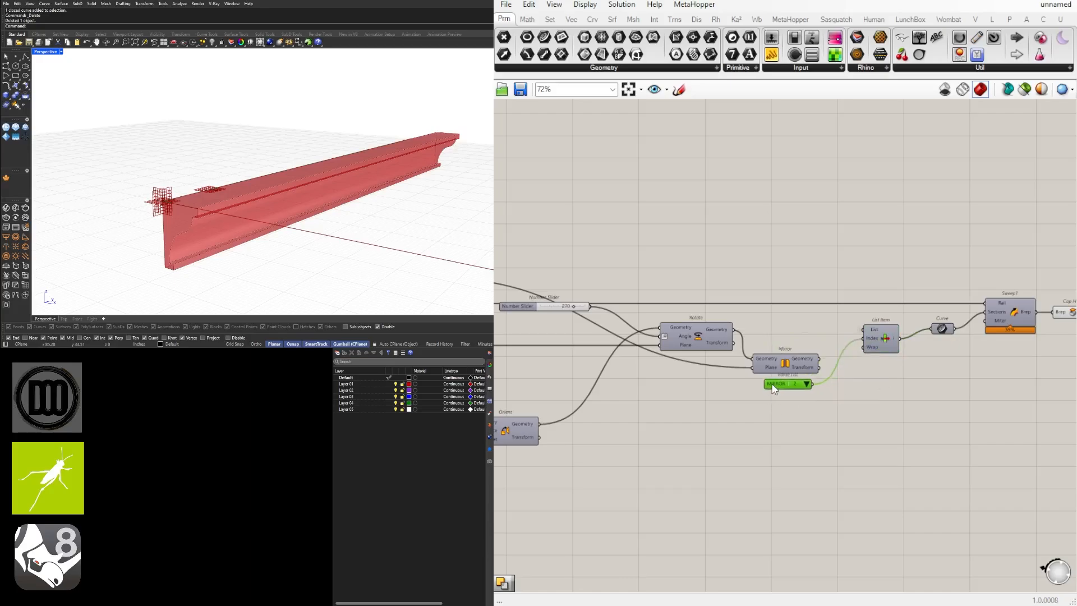
pyautogui.click(1065, 349)
# Step: Close up the spacing of the profile Curve, Sweep1 and Cap Holes after List Item
pyautogui.moveTo(1067, 350); pyautogui.dragTo(905, 361, button='right')
pyautogui.scroll(2, 774, 352)
pyautogui.click(762, 348)
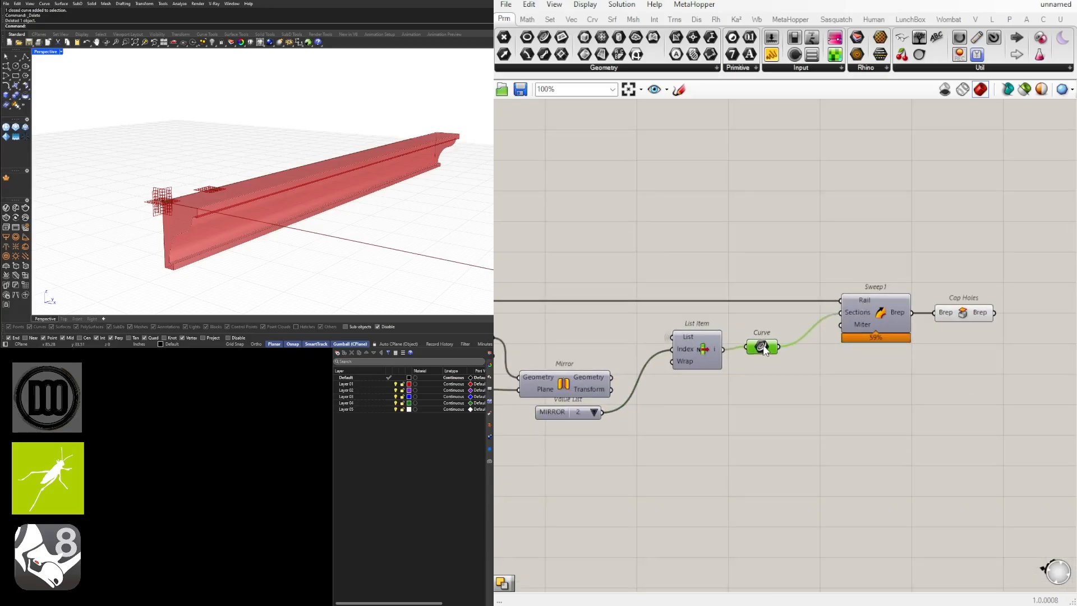
pyautogui.moveTo(959, 374); pyautogui.dragTo(862, 286)
pyautogui.moveTo(872, 311); pyautogui.dragTo(824, 314)
pyautogui.click(904, 337)
pyautogui.moveTo(912, 312); pyautogui.dragTo(906, 311)
pyautogui.click(950, 351)
pyautogui.moveTo(949, 351); pyautogui.dragTo(859, 356, button='right')
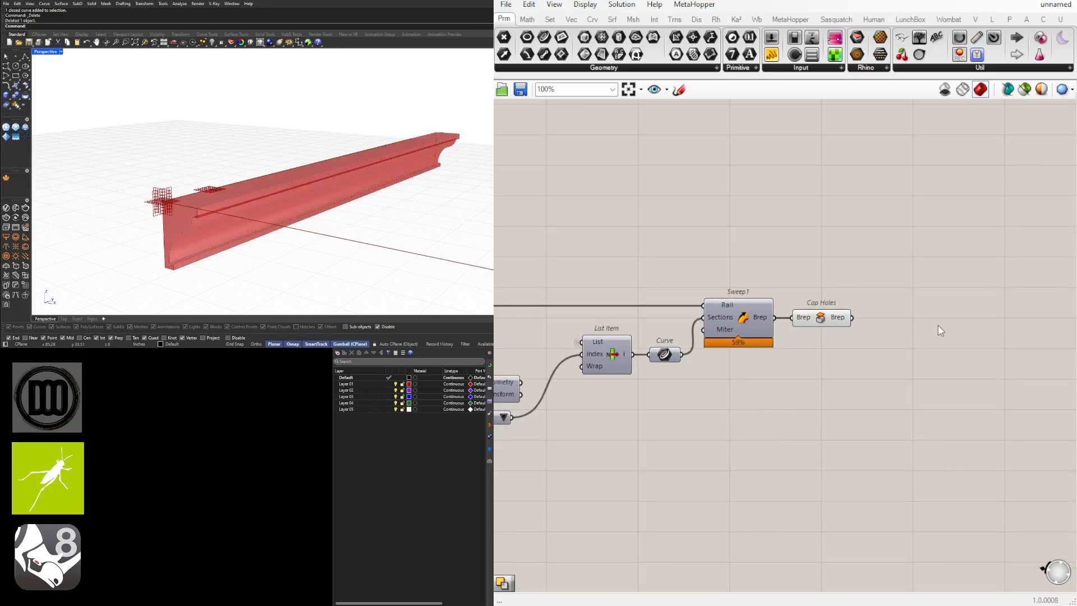
# Step: Add a Geometry parameter beyond Cap Holes and connect the capped Brep to it
pyautogui.doubleClick(903, 320)
pyautogui.write('GE')
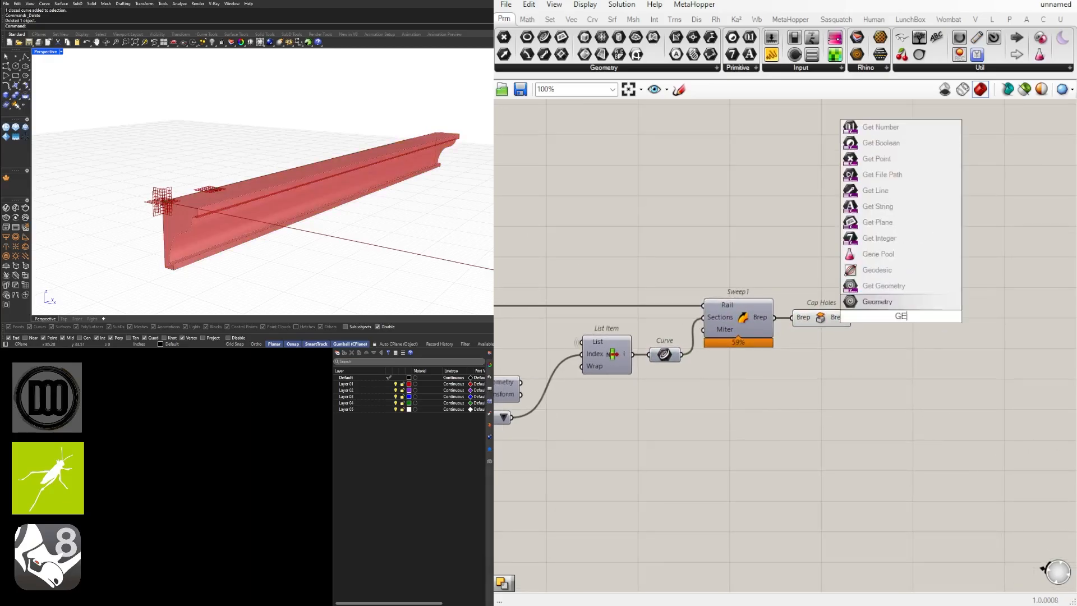
pyautogui.click(869, 303)
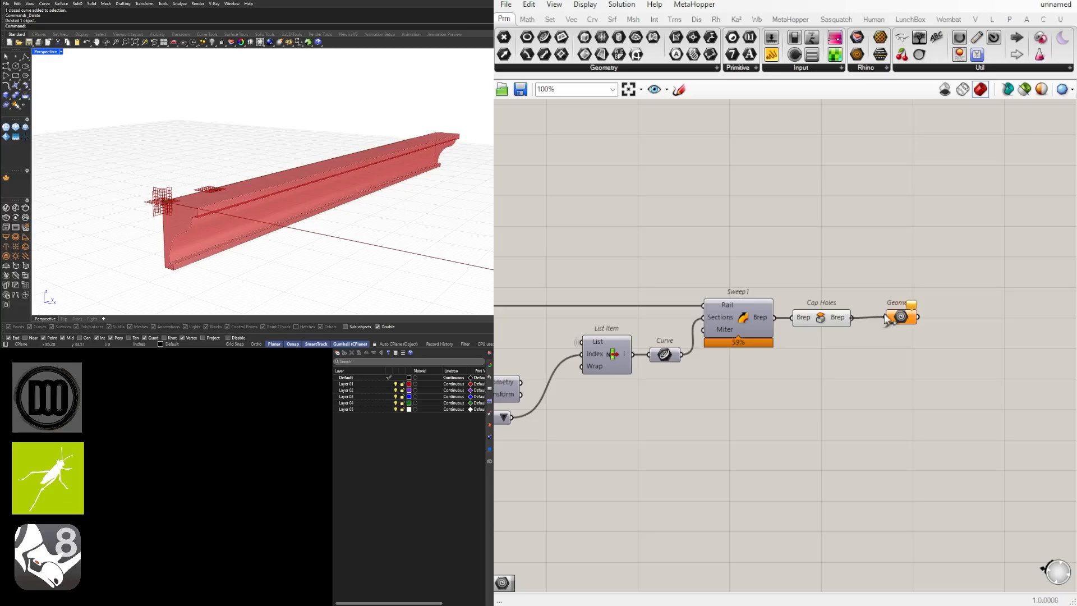
pyautogui.moveTo(884, 314); pyautogui.dragTo(885, 316)
pyautogui.moveTo(900, 315); pyautogui.dragTo(892, 315)
# Step: Turn off the Cap Holes preview and put the Geometry parameter in its own group
pyautogui.moveTo(803, 351); pyautogui.dragTo(785, 317)
pyautogui.middleClick(793, 273)
pyautogui.click(832, 235)
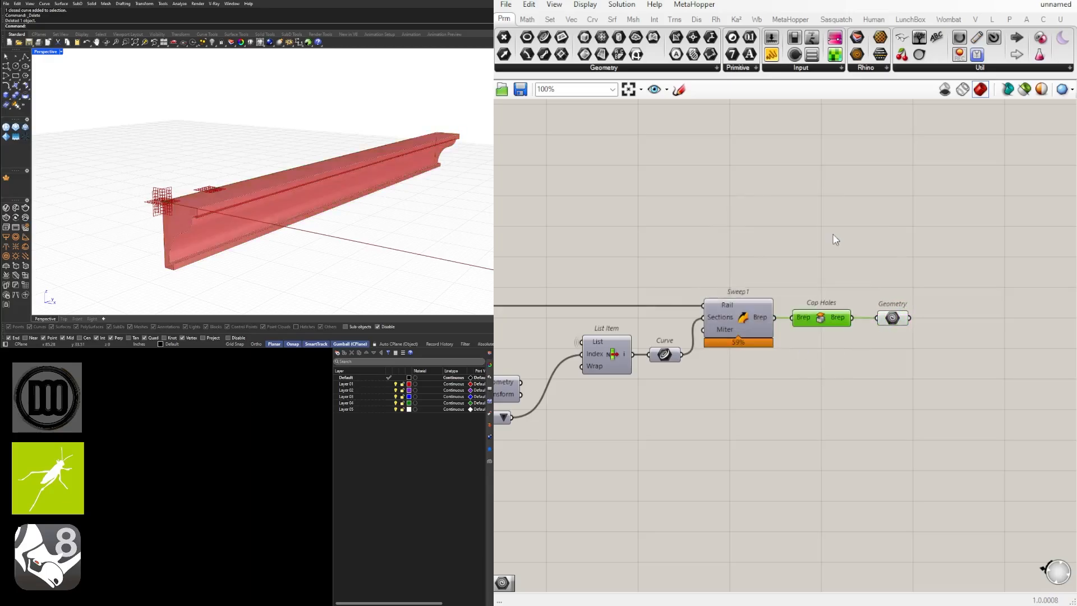
pyautogui.moveTo(895, 312); pyautogui.dragTo(898, 316)
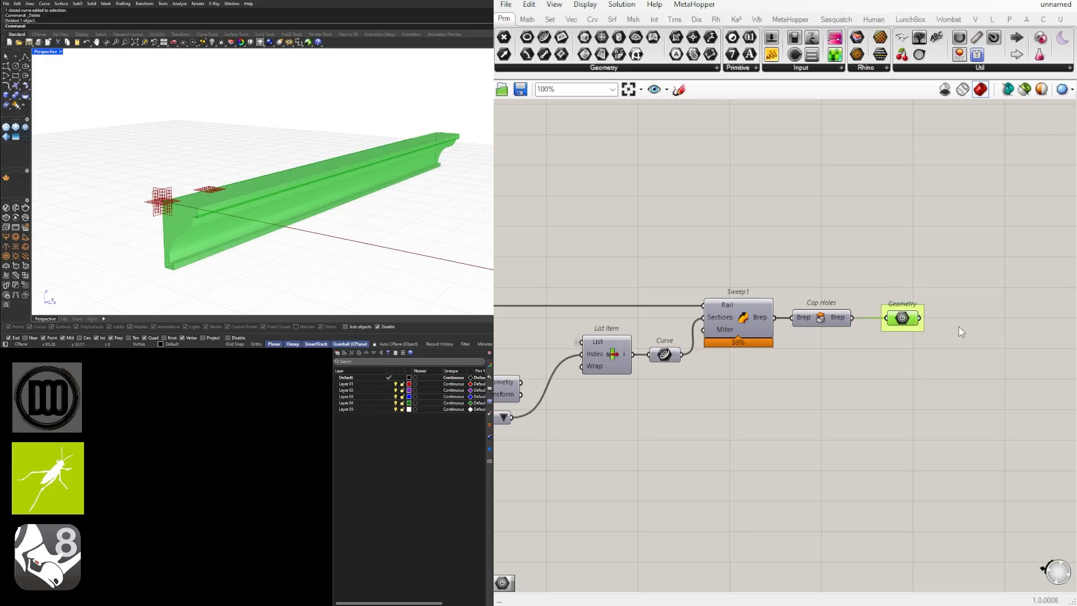
# Step: Add a Custom Preview component beyond the Geometry group and connect the moulding geometry to it
pyautogui.moveTo(958, 327); pyautogui.dragTo(844, 328, button='right')
pyautogui.doubleClick(844, 328)
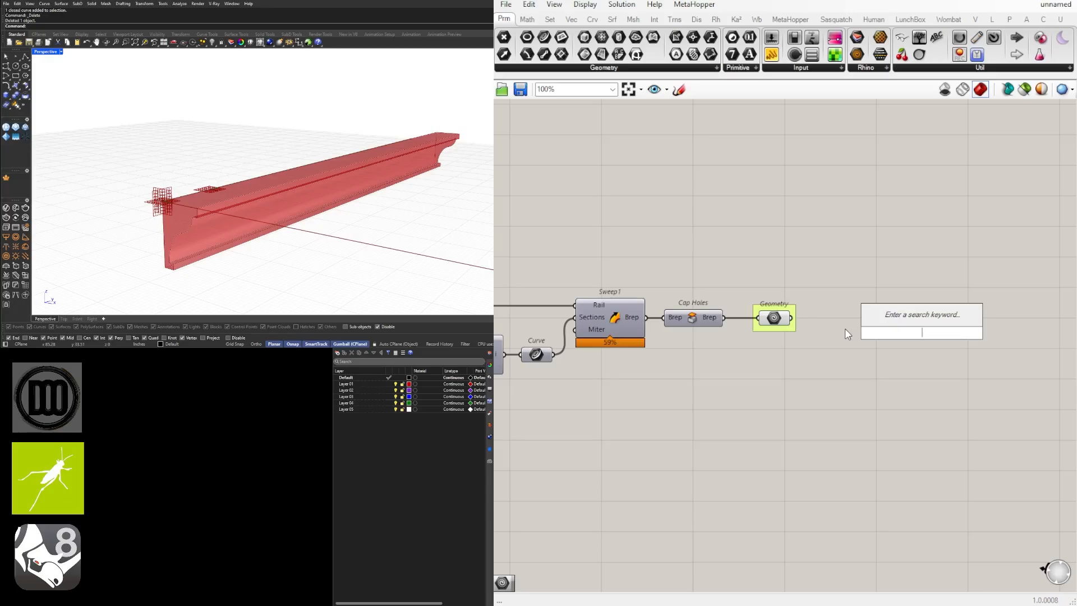
pyautogui.write('CUST')
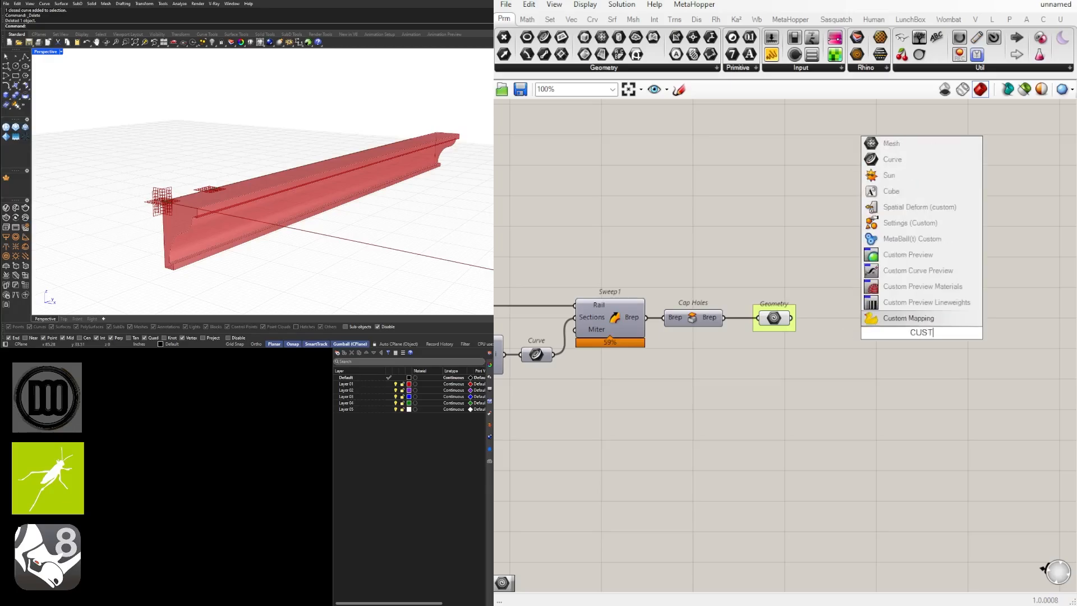
pyautogui.click(905, 257)
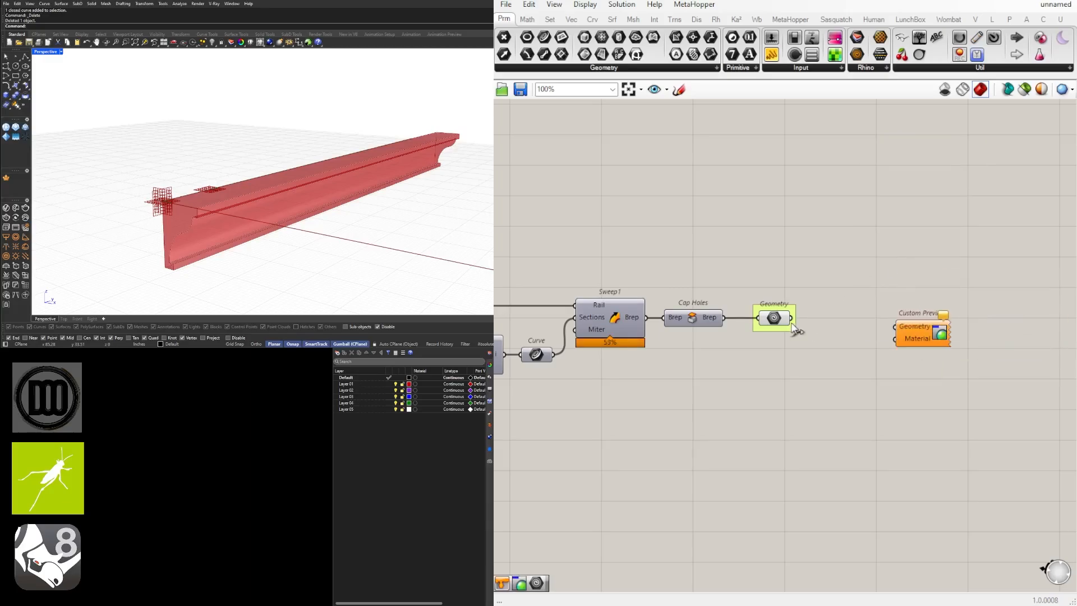
pyautogui.moveTo(874, 325); pyautogui.dragTo(890, 344)
pyautogui.click(710, 392)
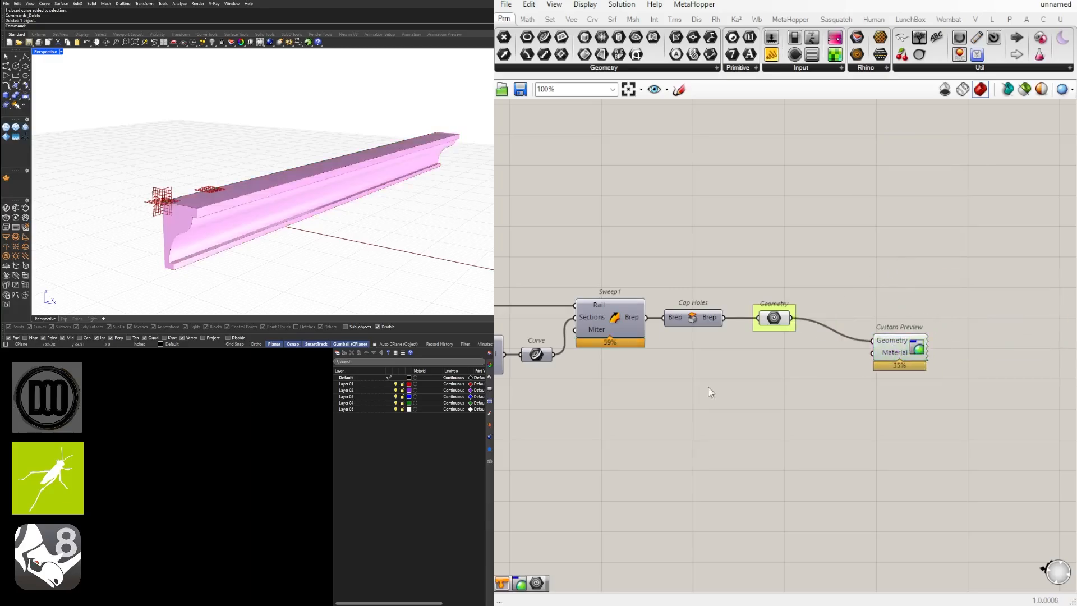
# Step: Add a Colour Swatch, connect it to Custom Preview's Material, and place it below the Geometry group
pyautogui.doubleClick(799, 381)
pyautogui.write('SWA')
pyautogui.click(797, 318)
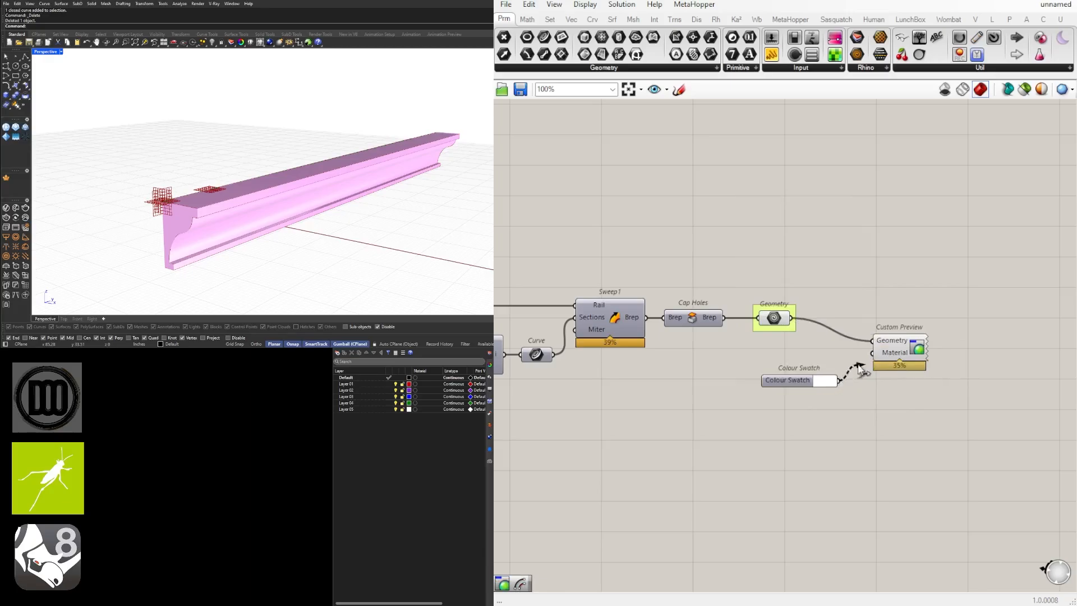
pyautogui.moveTo(860, 370); pyautogui.dragTo(872, 353)
pyautogui.moveTo(782, 384); pyautogui.dragTo(770, 368)
# Step: Set the Colour Swatch's brightness value to 25
pyautogui.click(815, 366)
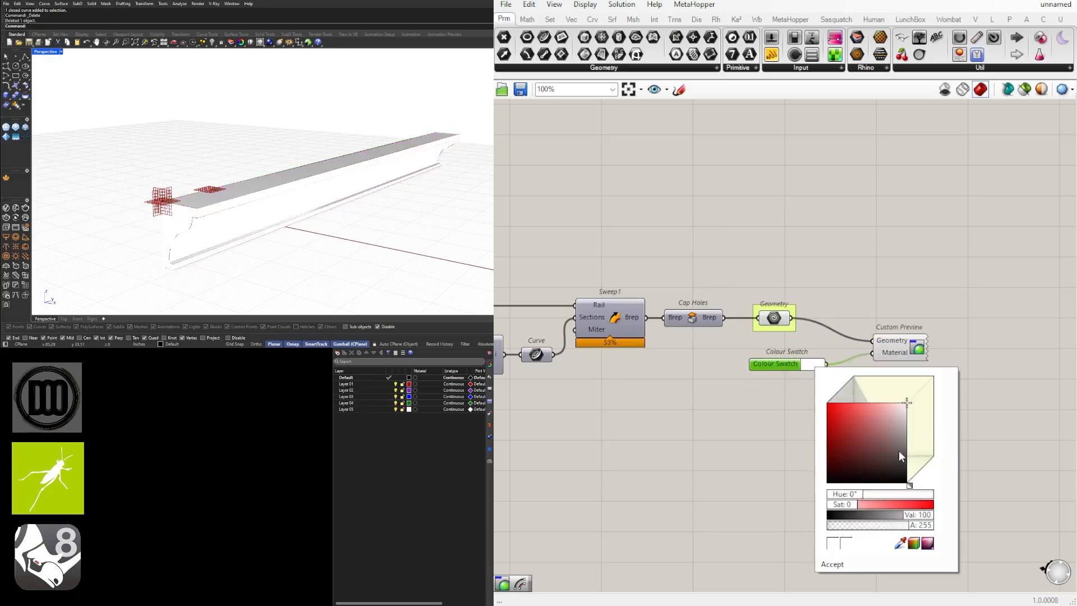
pyautogui.doubleClick(903, 515)
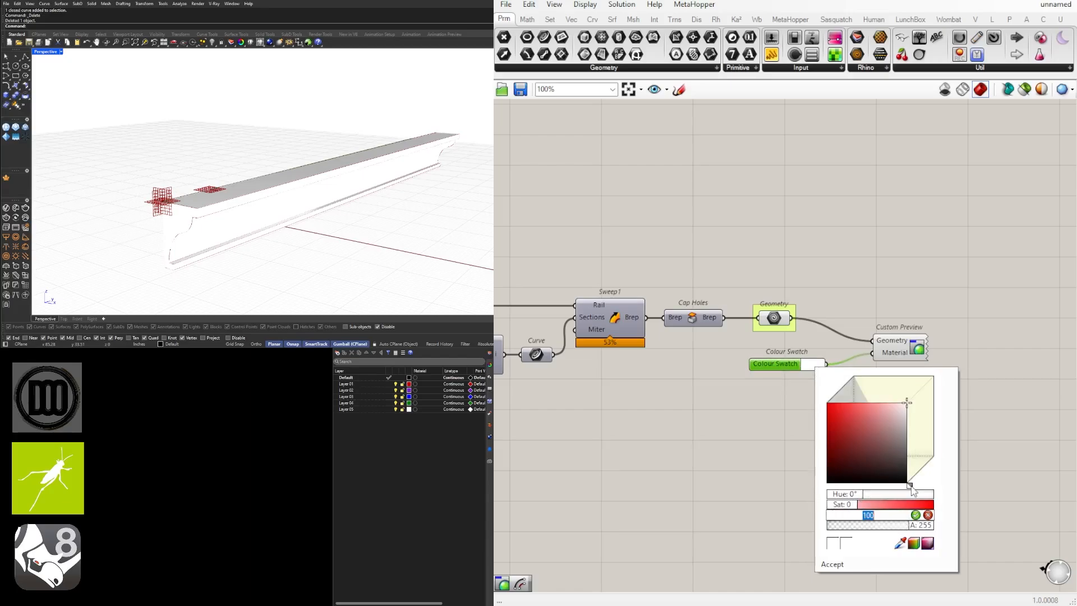
pyautogui.write('25')
pyautogui.press('Return')
pyautogui.click(594, 436)
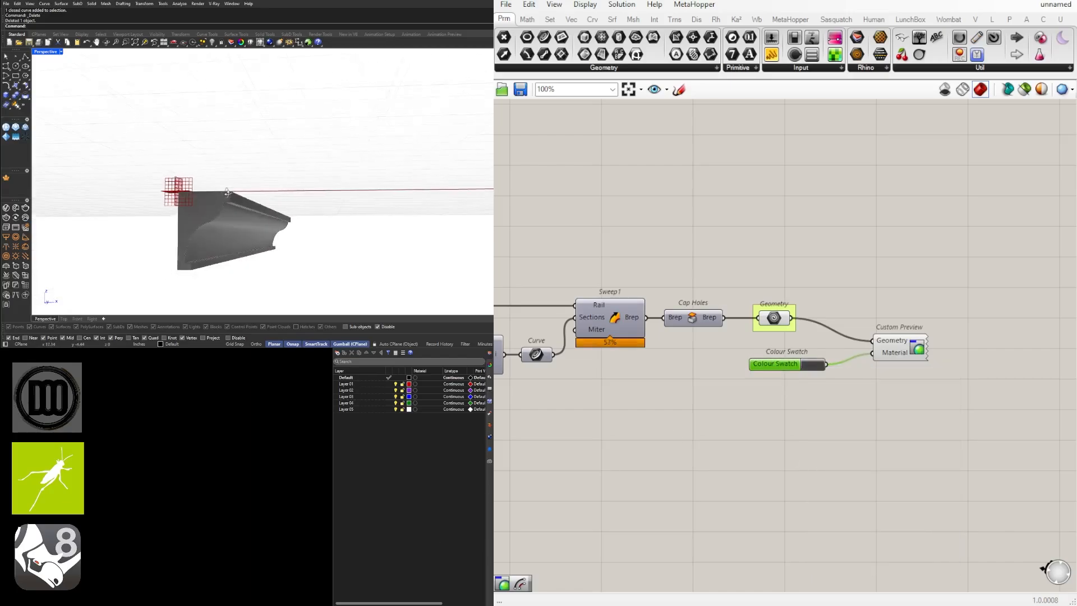
# Step: Set the Colour Swatch's brightness value to 80 for a light grey moulding
pyautogui.click(809, 366)
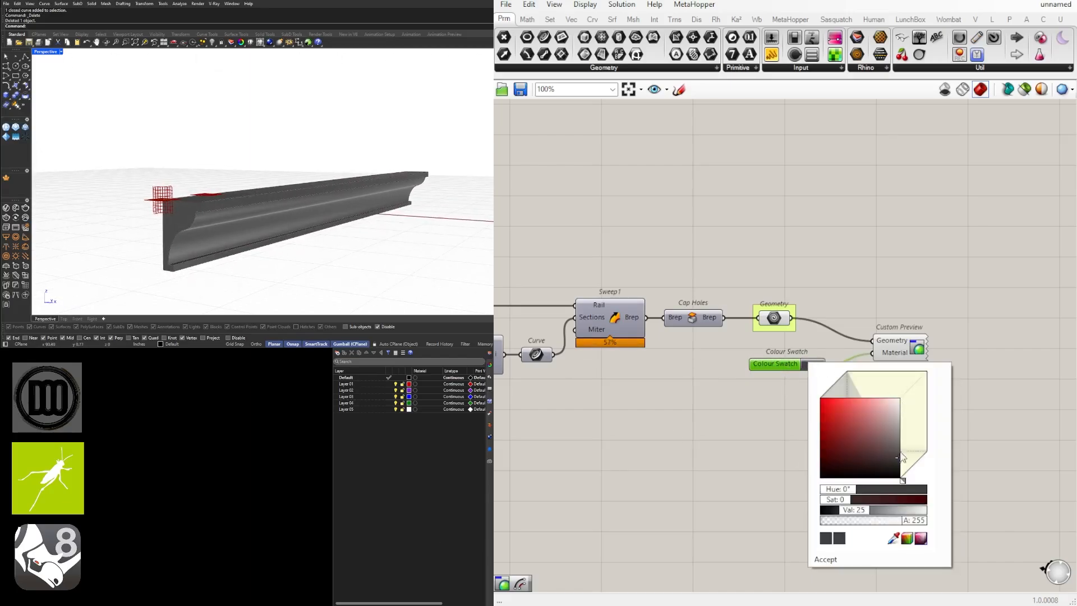
pyautogui.doubleClick(861, 511)
pyautogui.write('85')
pyautogui.press('Return')
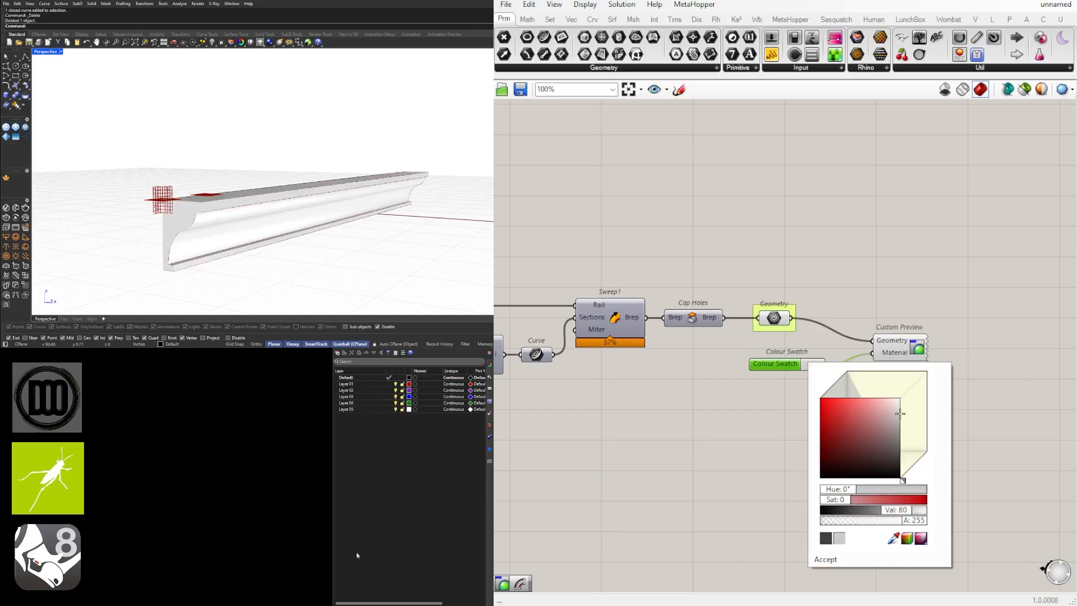
pyautogui.moveTo(290, 220); pyautogui.dragTo(240, 223, button='right')
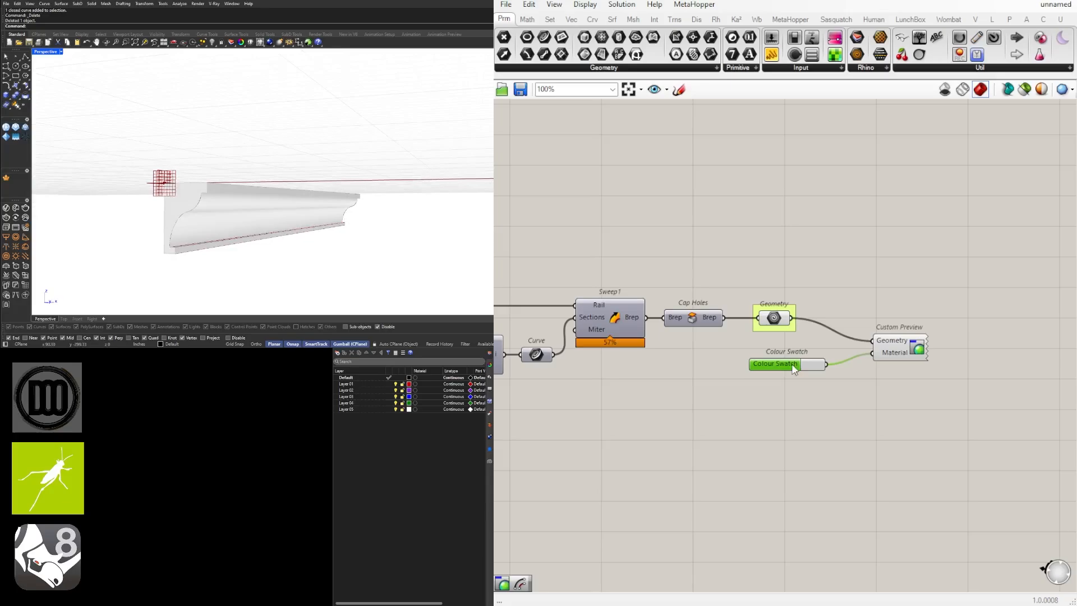
# Step: Increase the number slider feeding the Unit Y vector that moves profile point 2
pyautogui.scroll(-5, 931, 415)
pyautogui.scroll(6, 701, 296)
pyautogui.moveTo(583, 343); pyautogui.dragTo(1010, 348, button='right')
pyautogui.moveTo(539, 305); pyautogui.dragTo(708, 377, button='right')
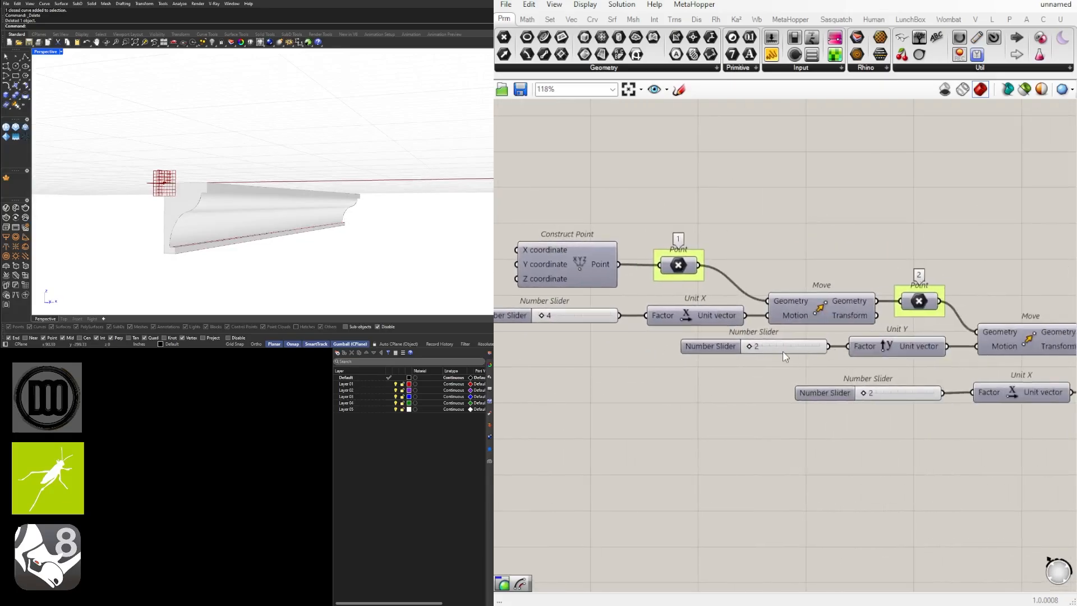
pyautogui.scroll(7, 740, 345)
pyautogui.moveTo(748, 346); pyautogui.dragTo(805, 346)
pyautogui.scroll(-7, 870, 396)
pyautogui.scroll(7, 718, 413)
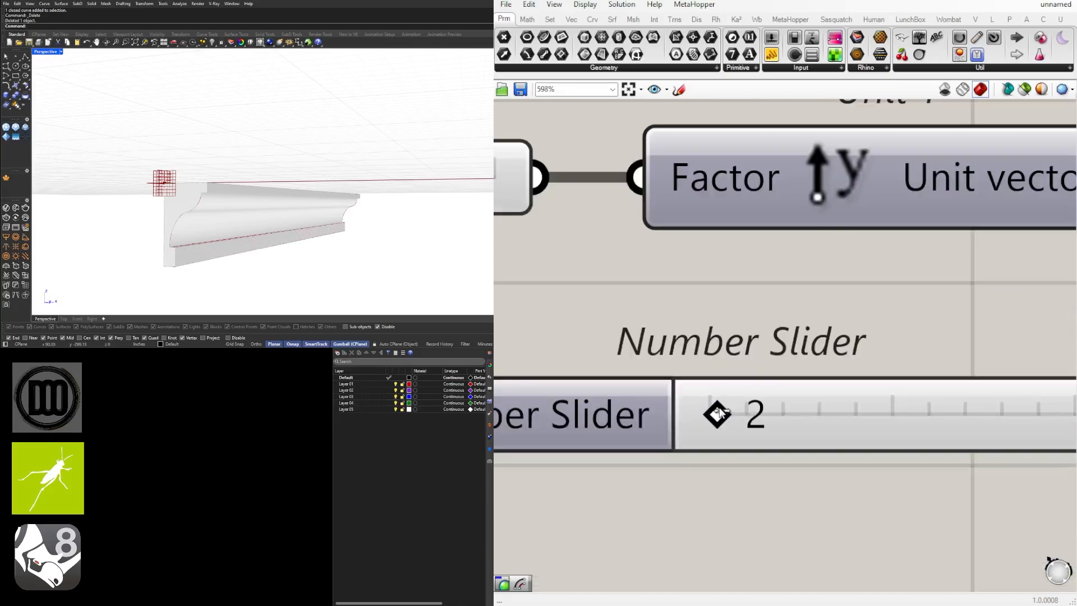
# Step: Reduce the number slider of 11 in the row below the Negative component that follows point 3
pyautogui.moveTo(194, 232)
pyautogui.mouseDown(button='right')
pyautogui.moveTo(249, 225)
pyautogui.moveTo(211, 228)
pyautogui.mouseUp(button='right')
pyautogui.scroll(-6, 869, 382)
pyautogui.moveTo(994, 422); pyautogui.dragTo(540, 431, button='right')
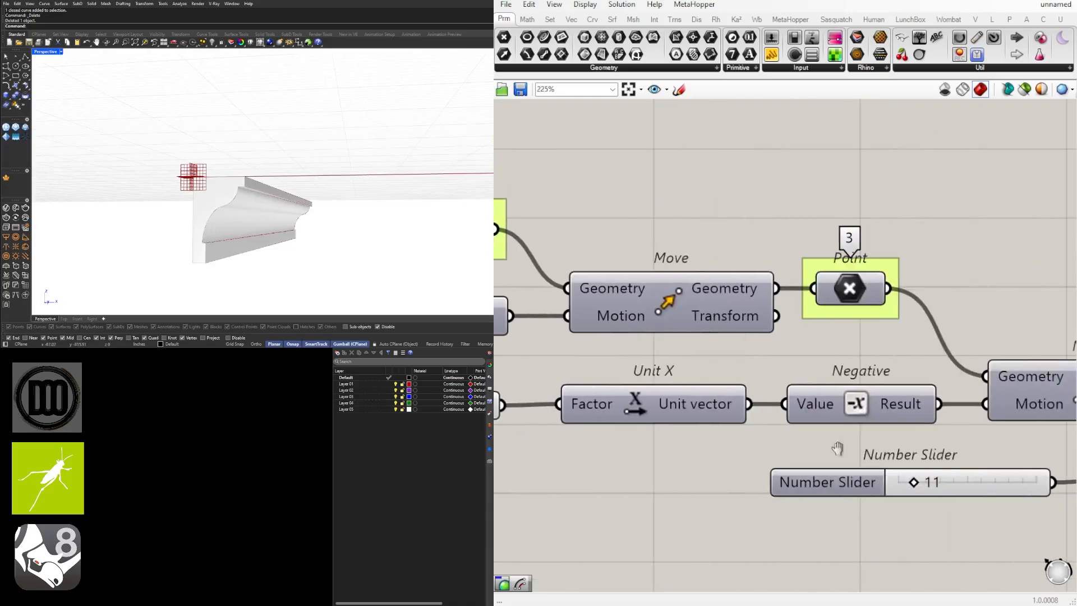
pyautogui.scroll(4, 916, 481)
pyautogui.moveTo(917, 481); pyautogui.dragTo(776, 462, button='right')
pyautogui.moveTo(774, 463)
pyautogui.mouseDown()
pyautogui.moveTo(786, 462)
pyautogui.moveTo(760, 462)
pyautogui.moveTo(769, 464)
pyautogui.mouseUp()
# Step: Set the number slider in the row below the following Unit Y and Move components to 1
pyautogui.scroll(-5, 801, 430)
pyautogui.scroll(4, 867, 465)
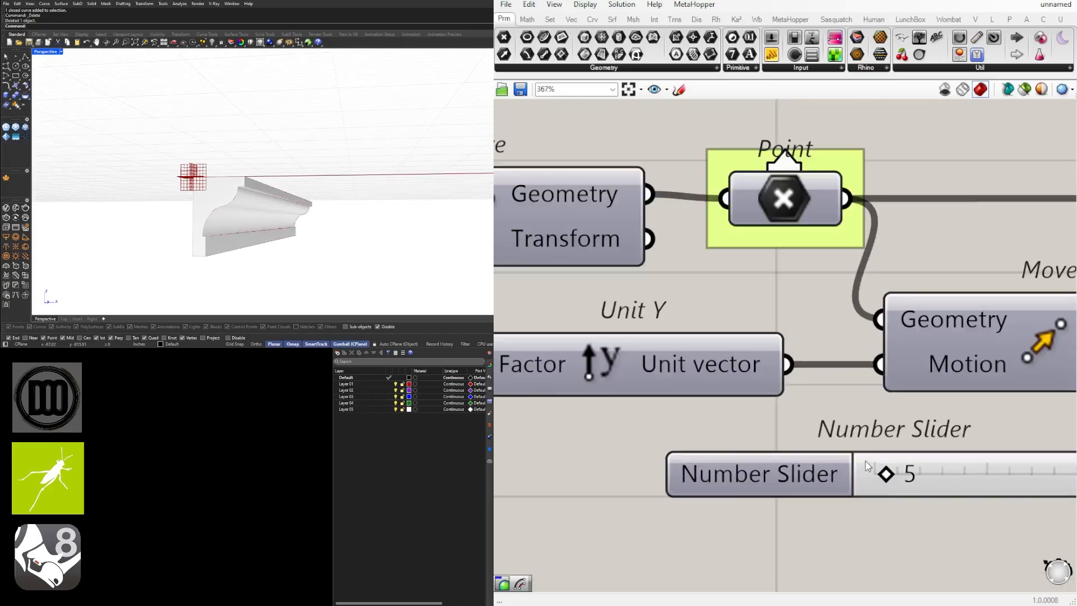
pyautogui.moveTo(898, 476); pyautogui.dragTo(876, 466)
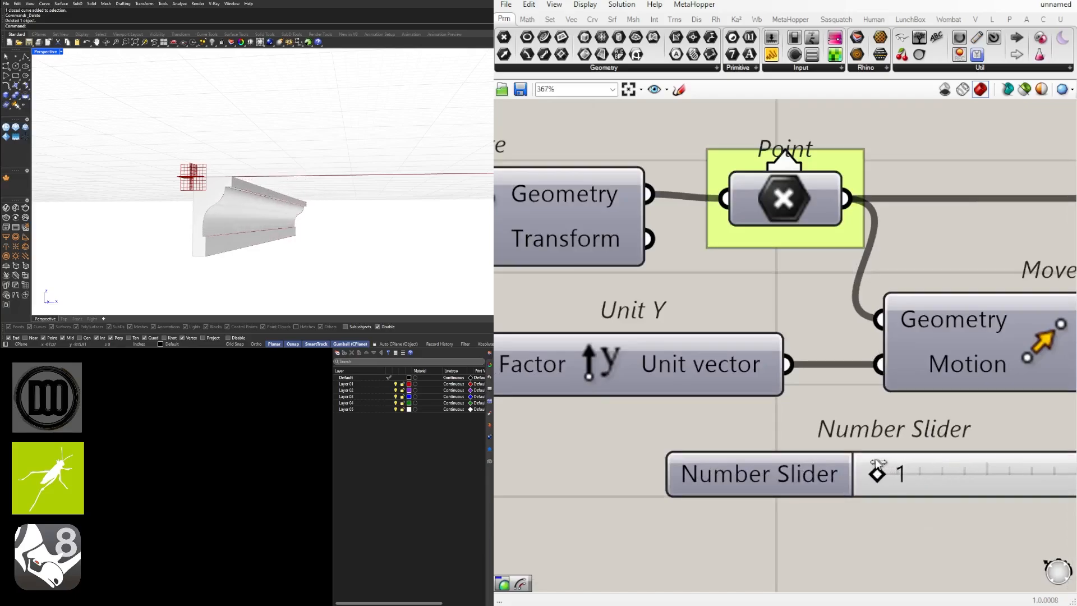
# Step: Adjust the profile's offset sliders, leaving the Unit X moves from points 5 and 8 at 2
pyautogui.scroll(-5, 943, 455)
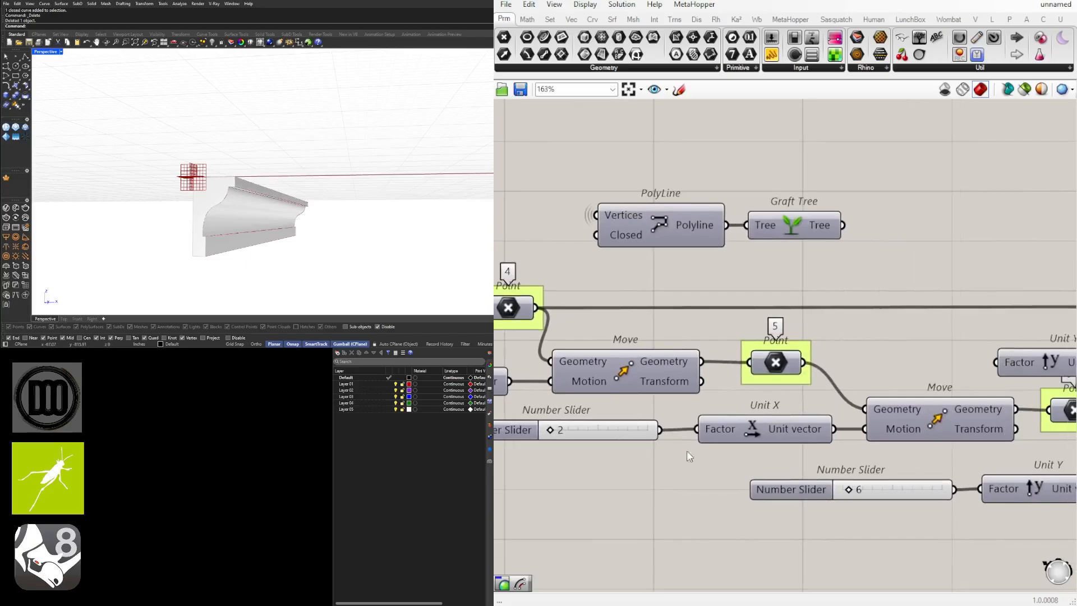
pyautogui.scroll(5, 830, 478)
pyautogui.moveTo(830, 477)
pyautogui.mouseDown()
pyautogui.moveTo(851, 485)
pyautogui.moveTo(829, 480)
pyautogui.moveTo(845, 464)
pyautogui.moveTo(824, 464)
pyautogui.mouseUp()
pyautogui.scroll(-5, 832, 477)
pyautogui.scroll(5, 832, 485)
pyautogui.scroll(-2, 875, 461)
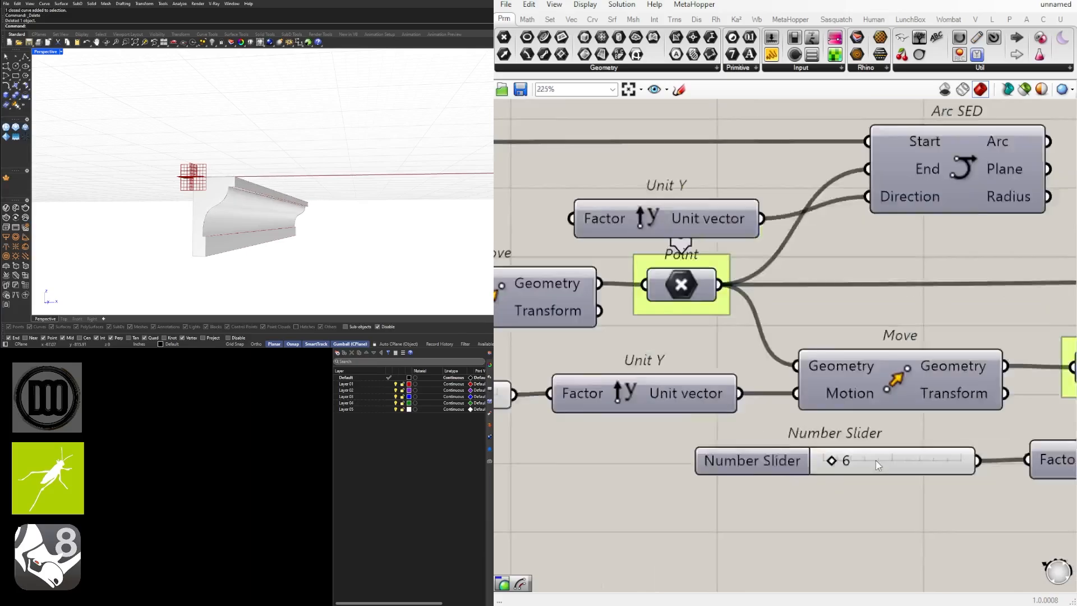
pyautogui.scroll(-3, 878, 464)
pyautogui.scroll(4, 842, 475)
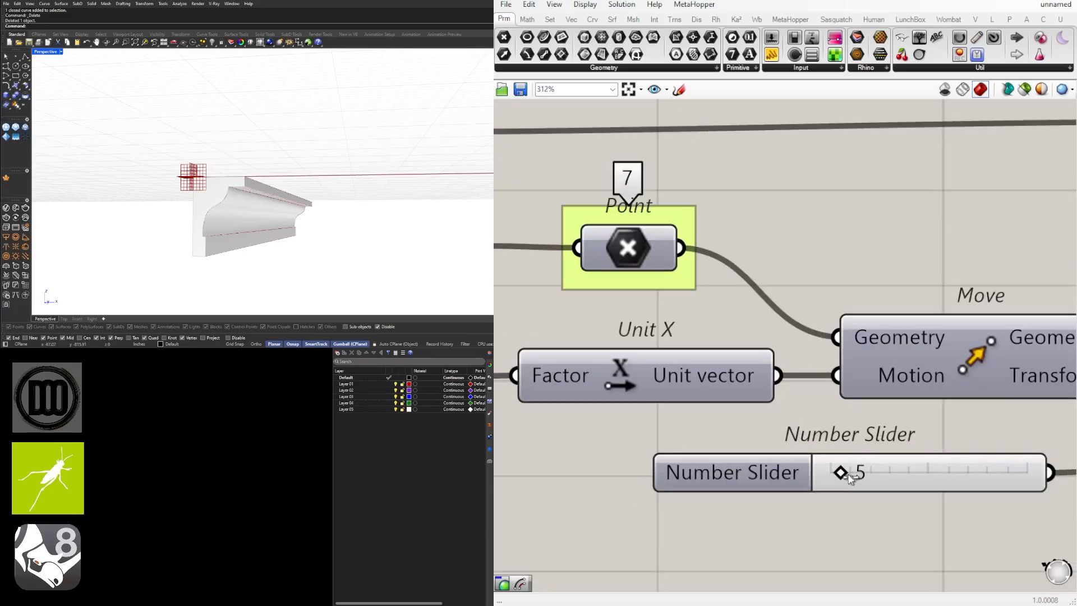
pyautogui.scroll(-3, 841, 474)
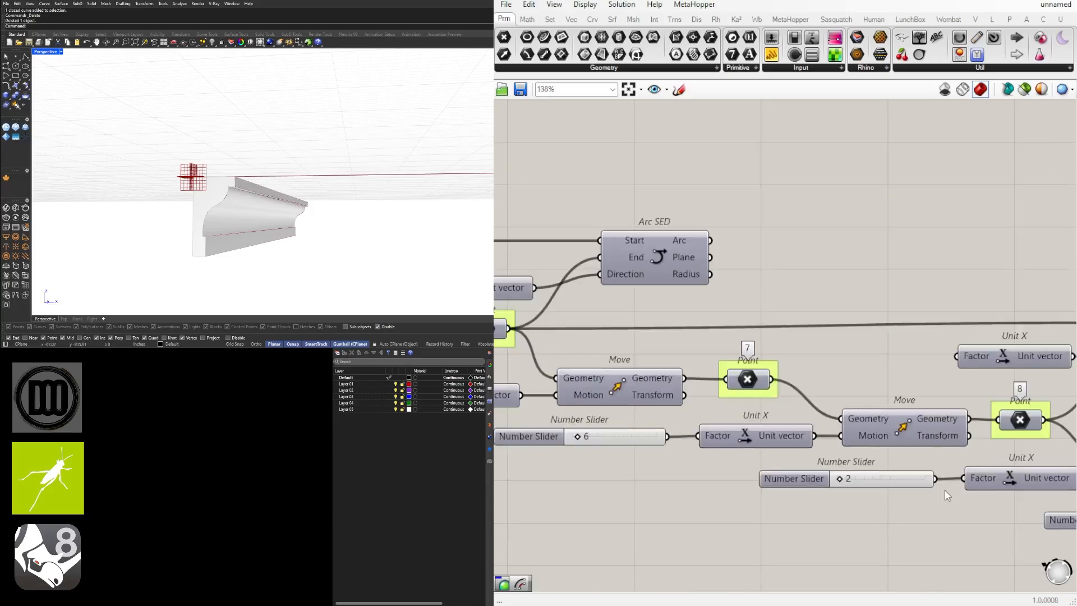
# Step: Set the number slider driving the Unit Y move from point 9 to 5
pyautogui.scroll(-3, 945, 490)
pyautogui.moveTo(1061, 479); pyautogui.dragTo(865, 451, button='right')
pyautogui.scroll(9, 848, 498)
pyautogui.moveTo(870, 452)
pyautogui.mouseDown()
pyautogui.moveTo(887, 452)
pyautogui.moveTo(876, 452)
pyautogui.mouseUp()
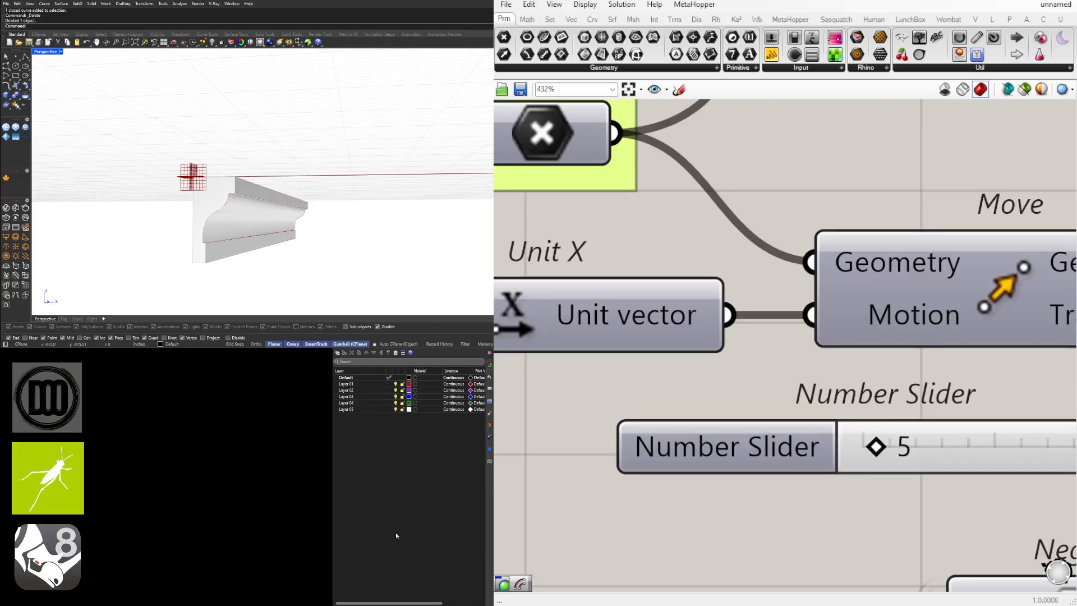
# Step: Set the profile's Fillet radius slider to 7.682 and view the moulding's end profile
pyautogui.scroll(-6, 766, 345)
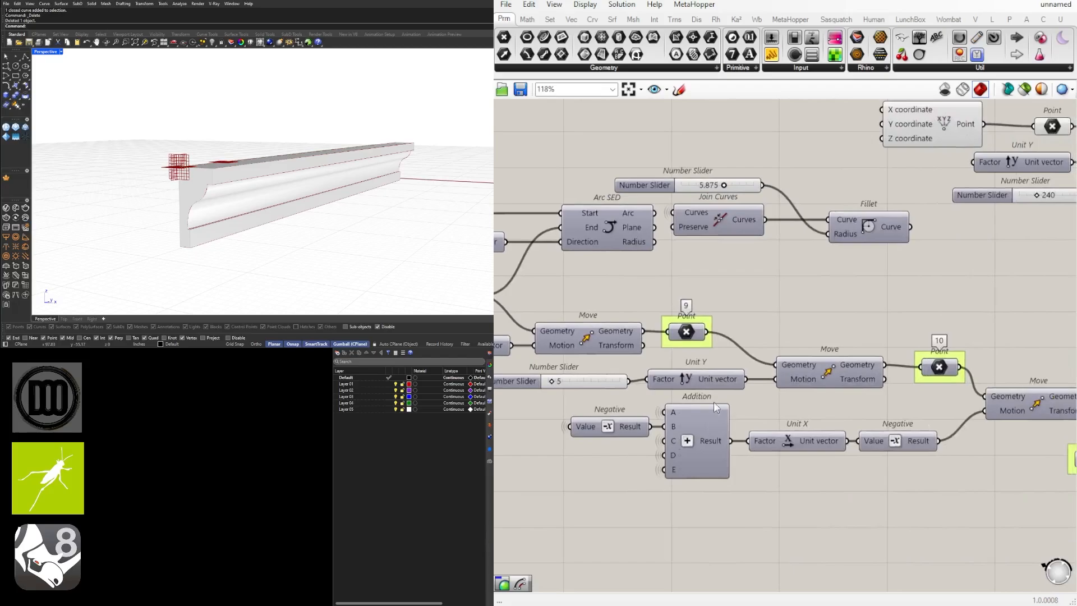
pyautogui.scroll(4, 800, 351)
pyautogui.scroll(4, 739, 310)
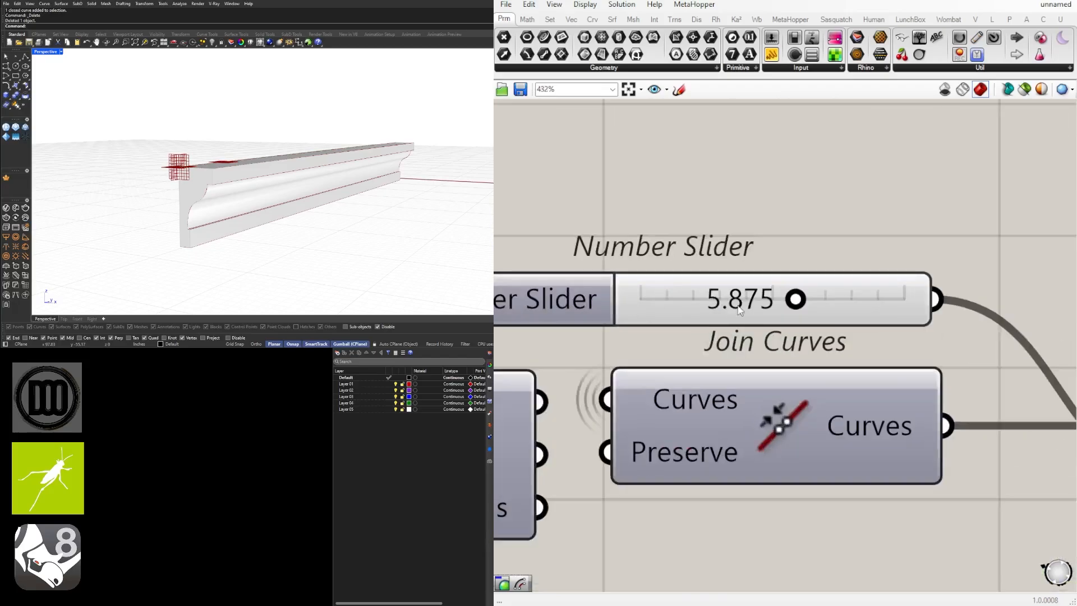
pyautogui.moveTo(788, 299); pyautogui.dragTo(836, 281)
pyautogui.moveTo(374, 180); pyautogui.dragTo(384, 157, button='right')
# Step: Set the length slider of the Line SDL path to 191
pyautogui.scroll(-9, 978, 265)
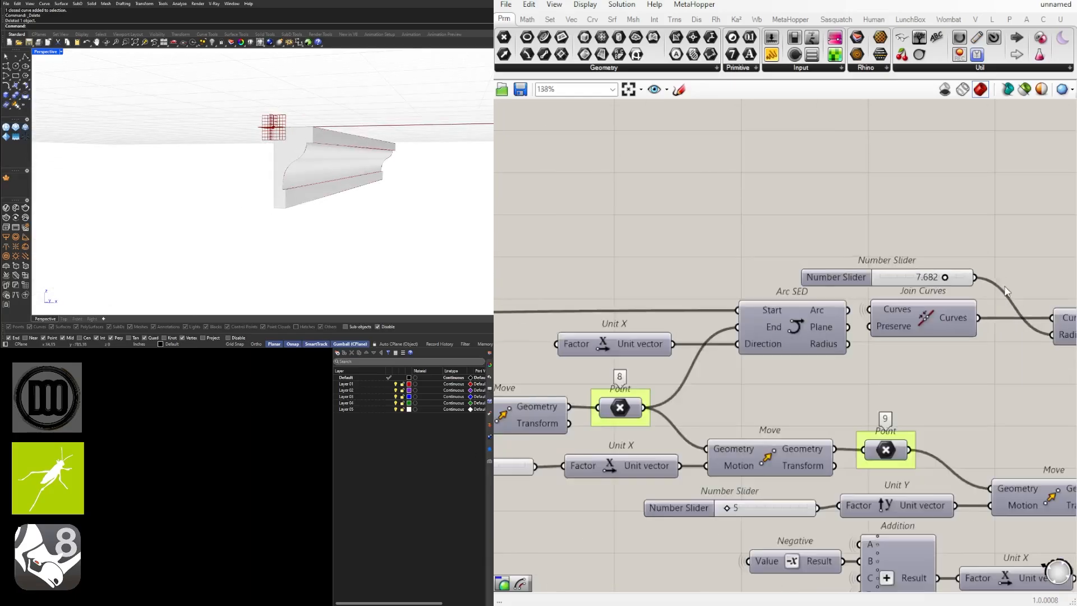
pyautogui.moveTo(798, 274); pyautogui.dragTo(776, 338, button='right')
pyautogui.scroll(7, 776, 339)
pyautogui.moveTo(770, 347); pyautogui.dragTo(791, 349)
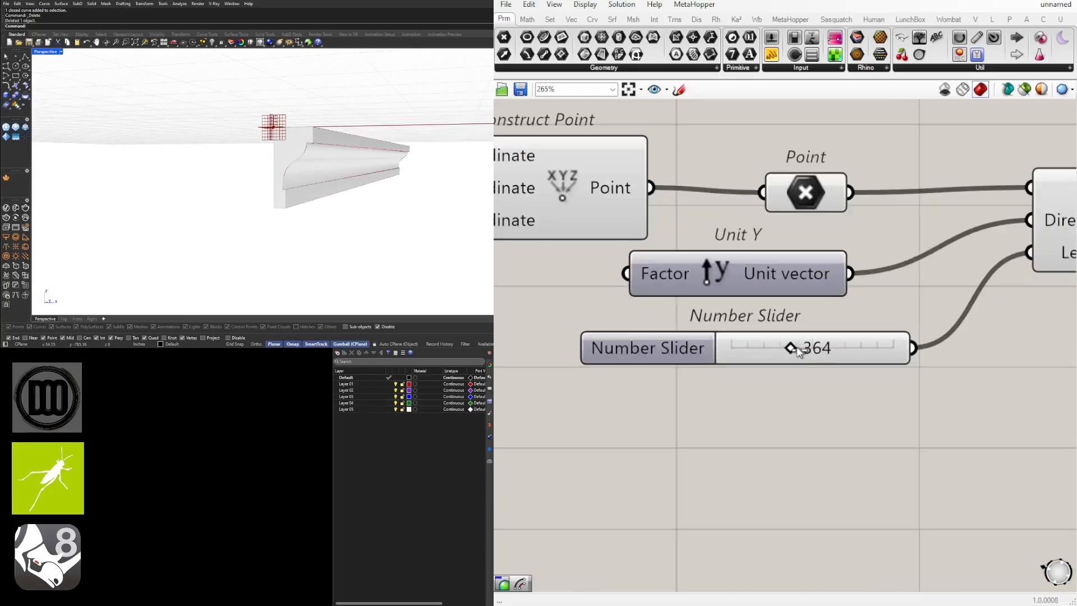
pyautogui.moveTo(318, 181)
pyautogui.mouseDown(button='right')
pyautogui.moveTo(254, 223)
pyautogui.moveTo(309, 197)
pyautogui.mouseUp(button='right')
pyautogui.moveTo(736, 245); pyautogui.dragTo(658, 299, button='right')
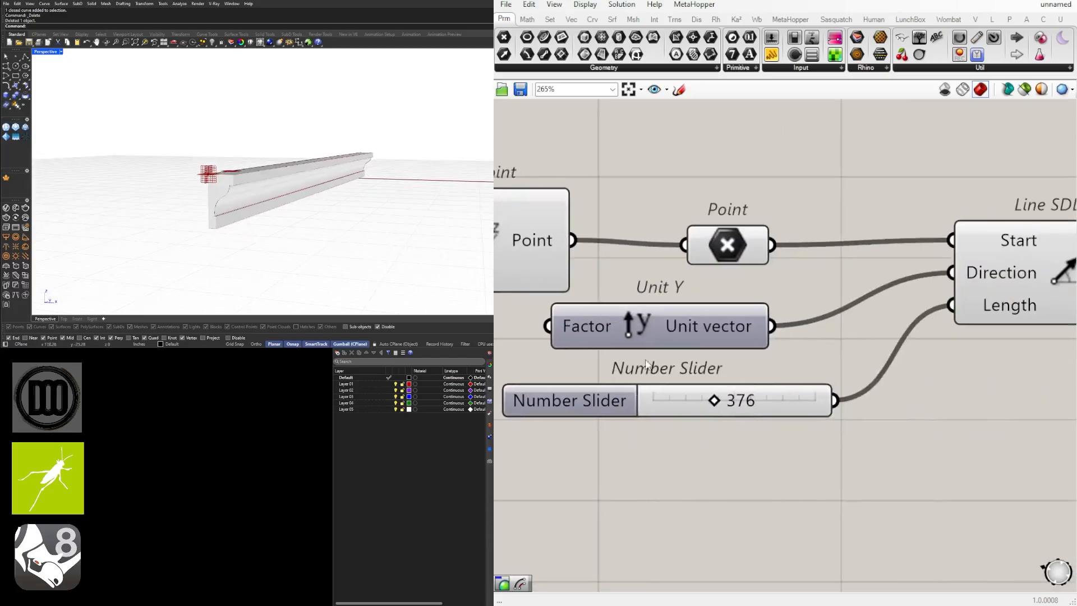
pyautogui.scroll(4, 688, 388)
pyautogui.moveTo(735, 410); pyautogui.dragTo(685, 408)
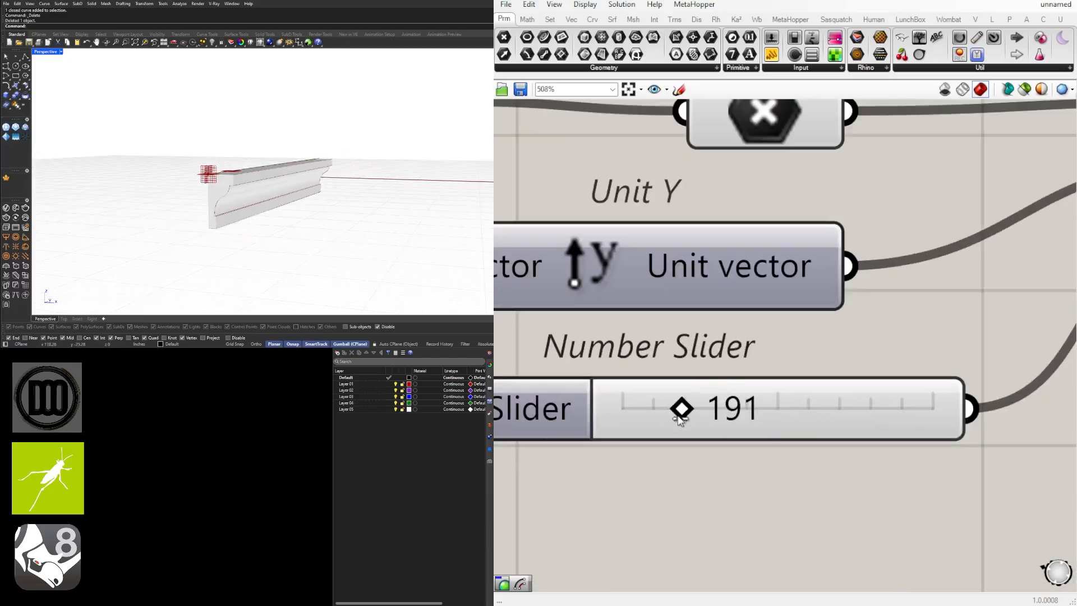
# Step: Internalise the Parameter inputs of the Perp Frame and Horizontal Frame components and delete the number slider that fed them
pyautogui.scroll(-8, 885, 479)
pyautogui.scroll(5, 942, 407)
pyautogui.moveTo(935, 420); pyautogui.dragTo(692, 376, button='right')
pyautogui.scroll(-5, 708, 384)
pyautogui.scroll(2, 692, 374)
pyautogui.scroll(1, 696, 373)
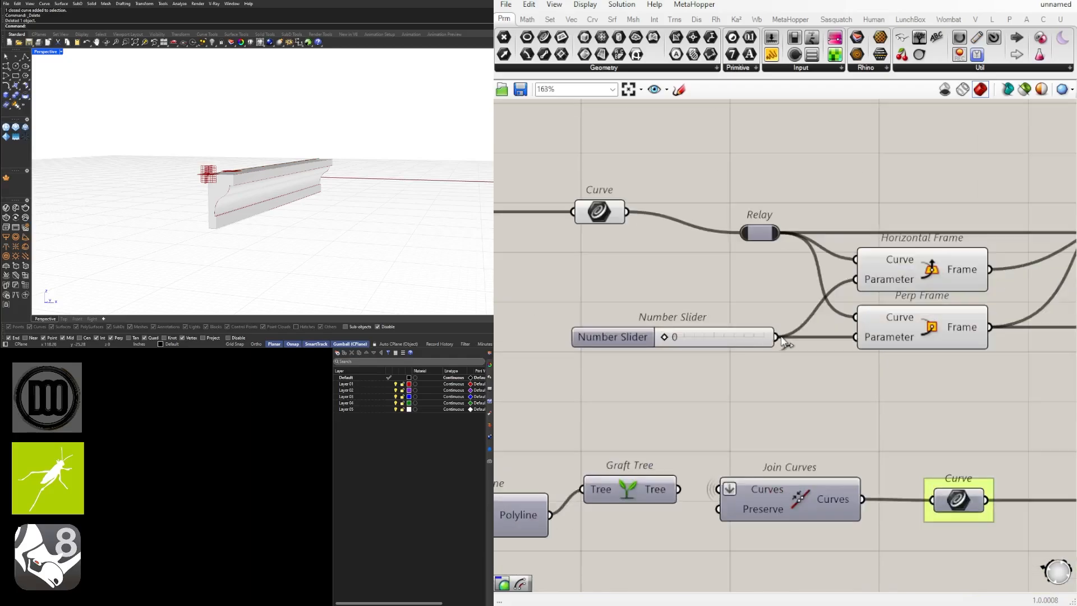
pyautogui.rightClick(870, 337)
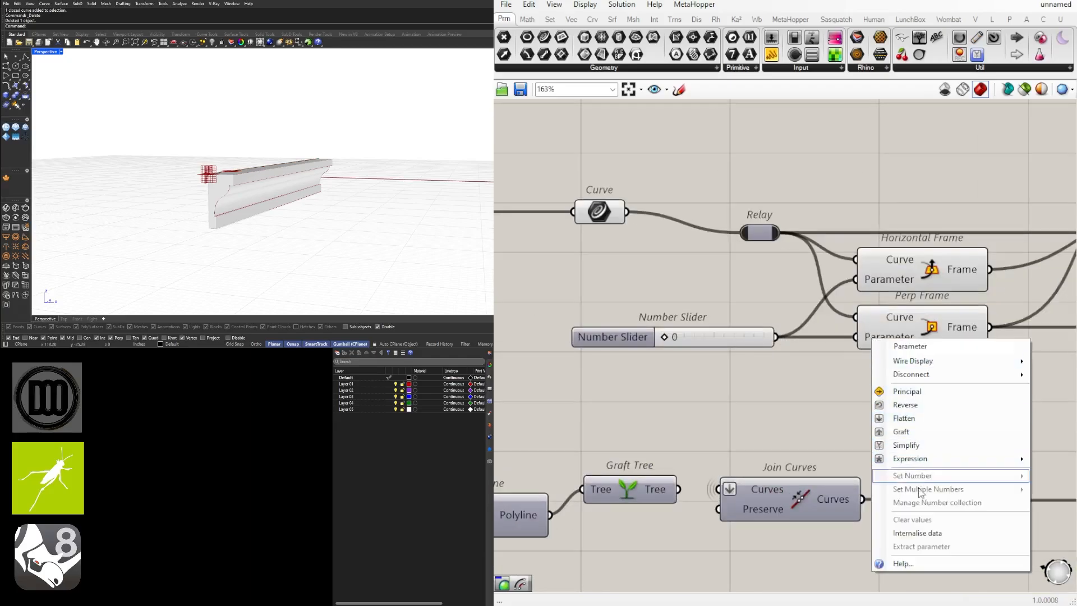
pyautogui.click(924, 533)
pyautogui.rightClick(872, 281)
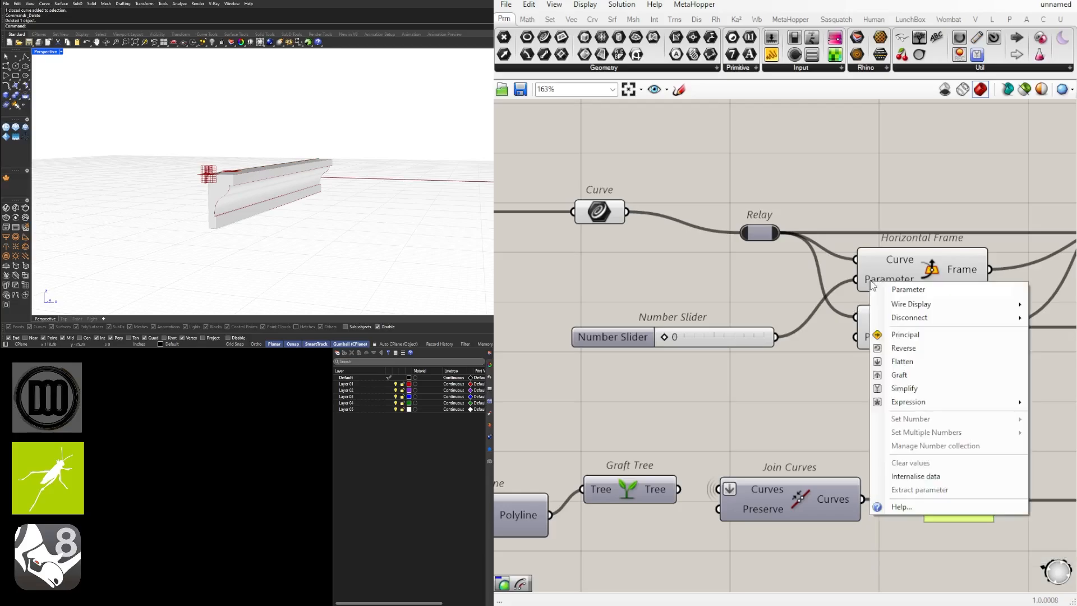
pyautogui.click(915, 476)
pyautogui.moveTo(744, 399); pyautogui.dragTo(668, 293)
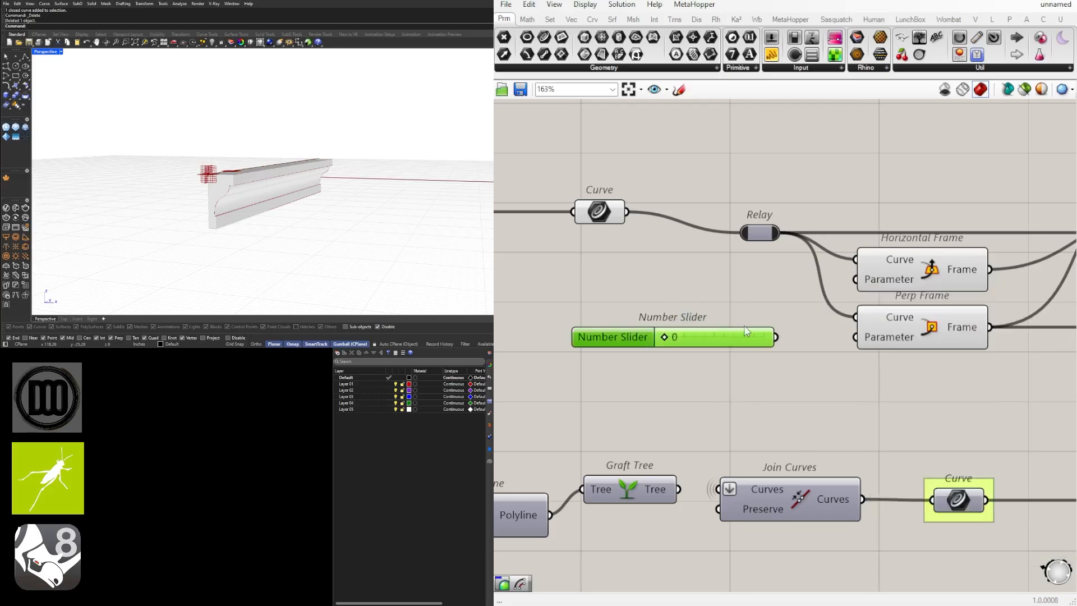
pyautogui.press('Delete')
# Step: Check the number stored in the Parameter inputs of the Horizontal Frame and Perp Frame components
pyautogui.scroll(-1, 735, 323)
pyautogui.scroll(-2, 735, 323)
pyautogui.moveTo(686, 323); pyautogui.dragTo(709, 293, button='right')
pyautogui.scroll(4, 841, 274)
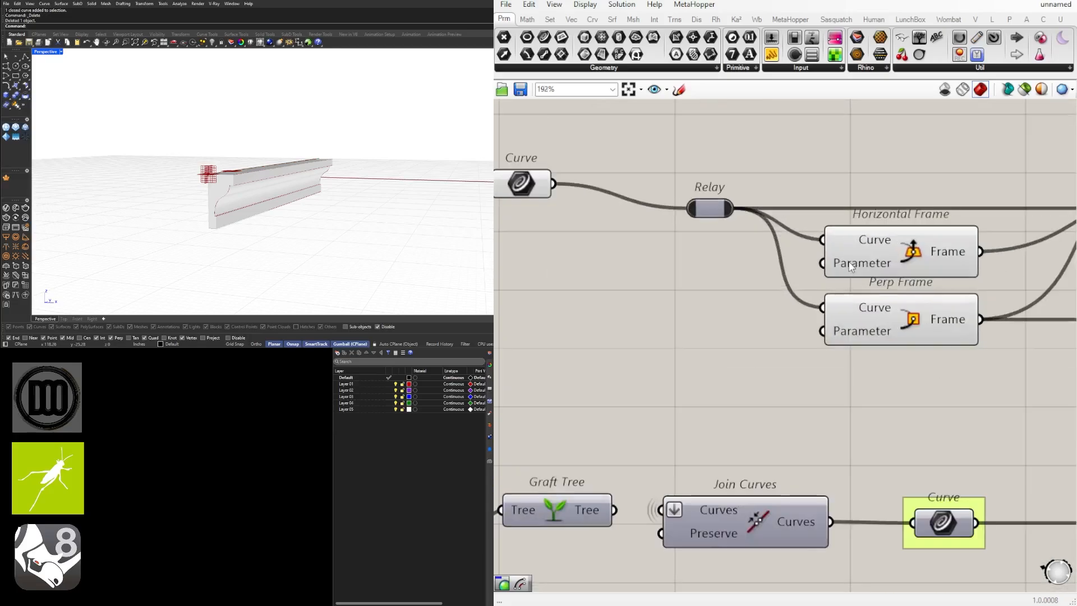
pyautogui.rightClick(849, 262)
pyautogui.moveTo(922, 387)
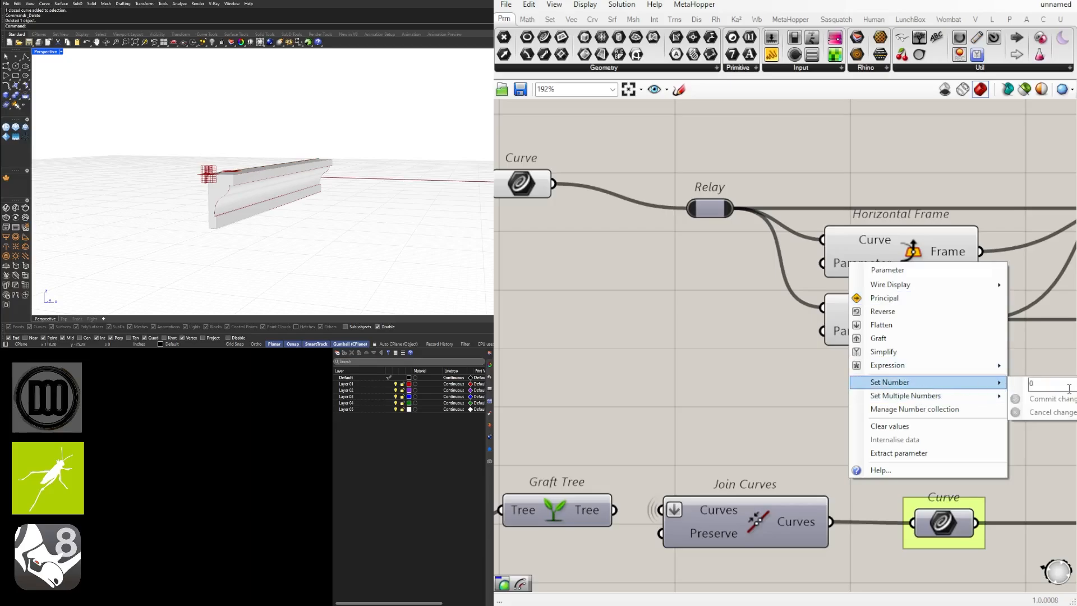
pyautogui.click(672, 422)
pyautogui.rightClick(864, 330)
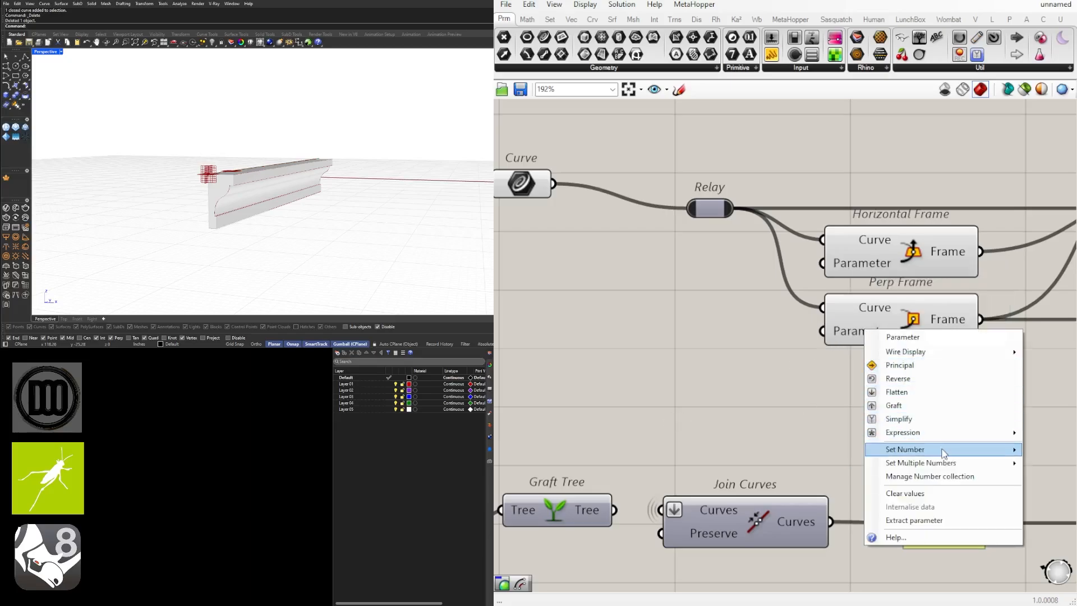
pyautogui.moveTo(953, 449)
pyautogui.click(820, 424)
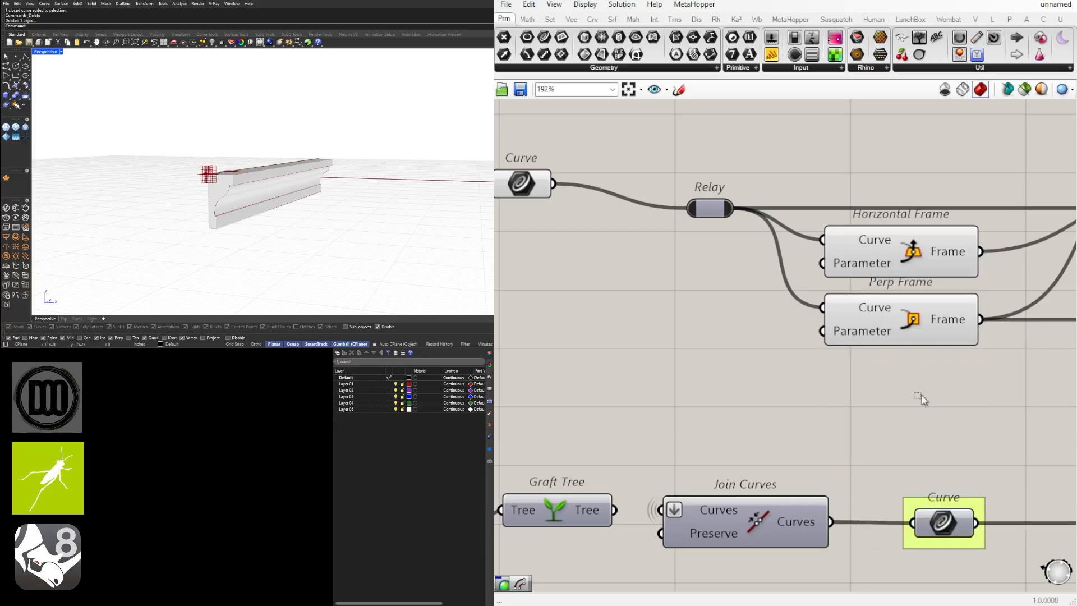
pyautogui.moveTo(926, 411); pyautogui.dragTo(844, 247)
pyautogui.click(845, 351)
# Step: Try option 1 in the REF PLANE value list and restore option 2
pyautogui.scroll(-3, 727, 374)
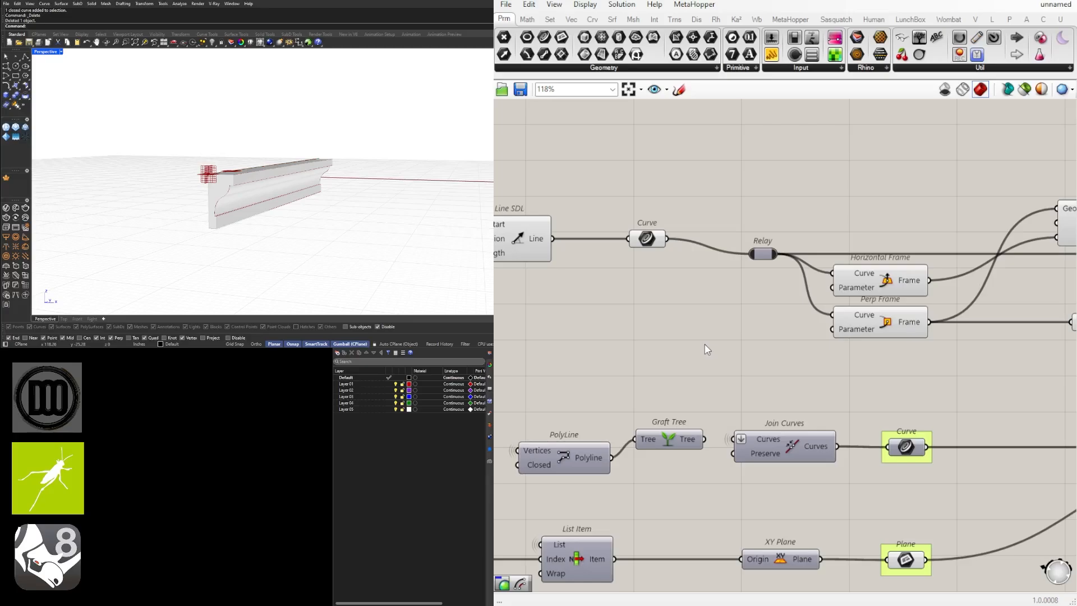
pyautogui.scroll(-3, 704, 345)
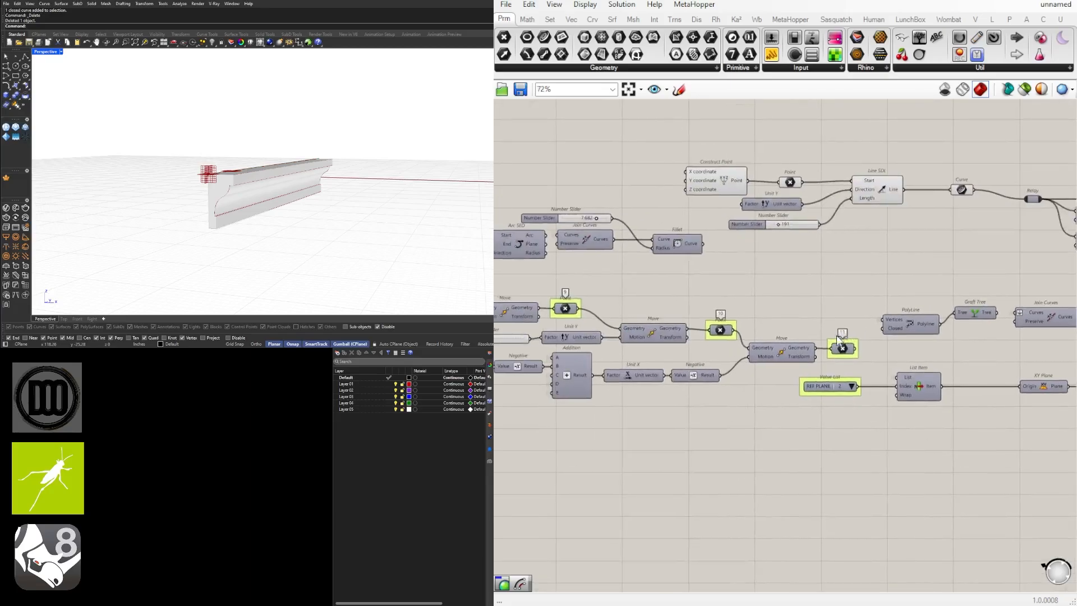
pyautogui.scroll(3, 832, 386)
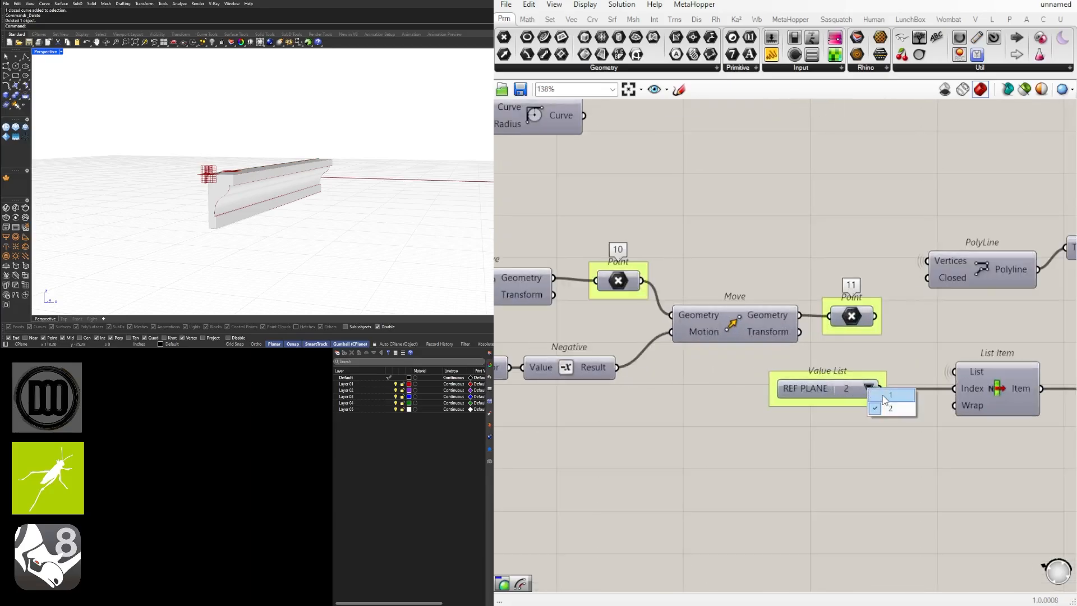
pyautogui.click(886, 395)
pyautogui.click(869, 388)
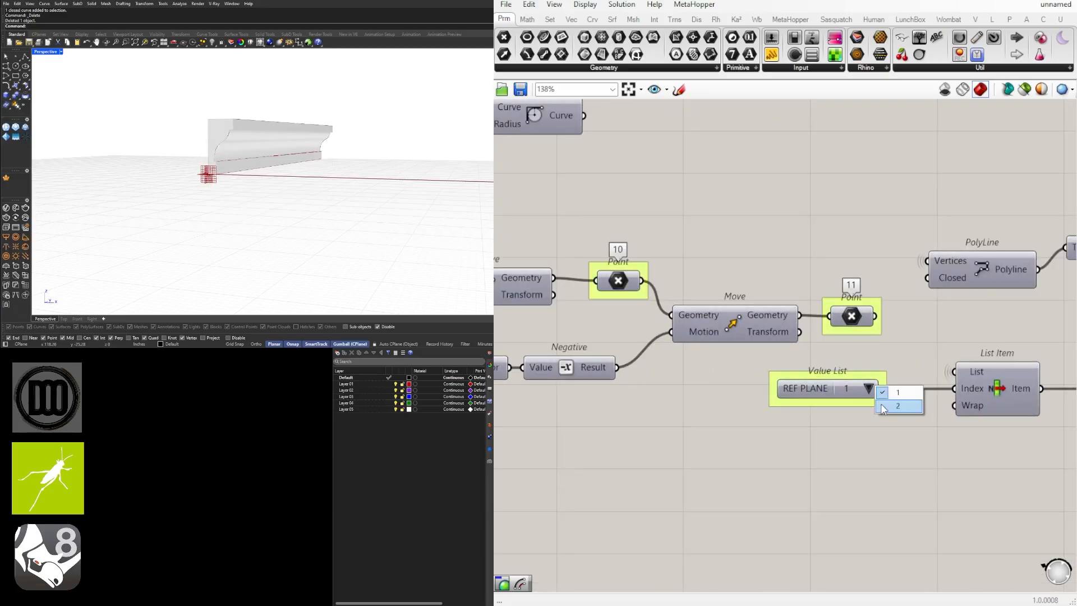
pyautogui.click(897, 405)
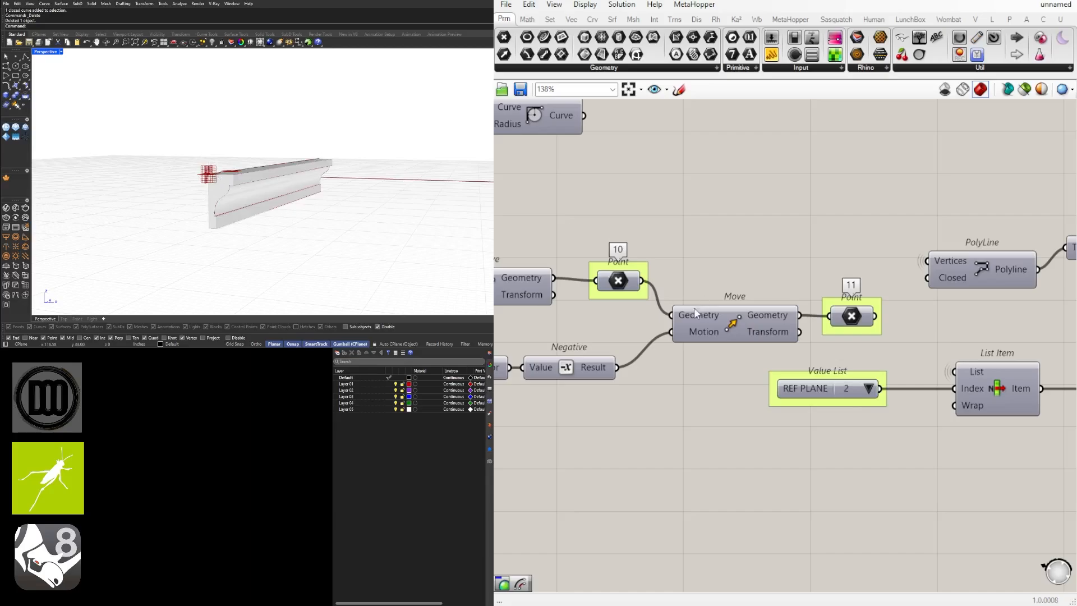
# Step: Switch the MIRROR value list to the other option and inspect the moulding from several sides
pyautogui.scroll(-5, 694, 310)
pyautogui.scroll(6, 918, 281)
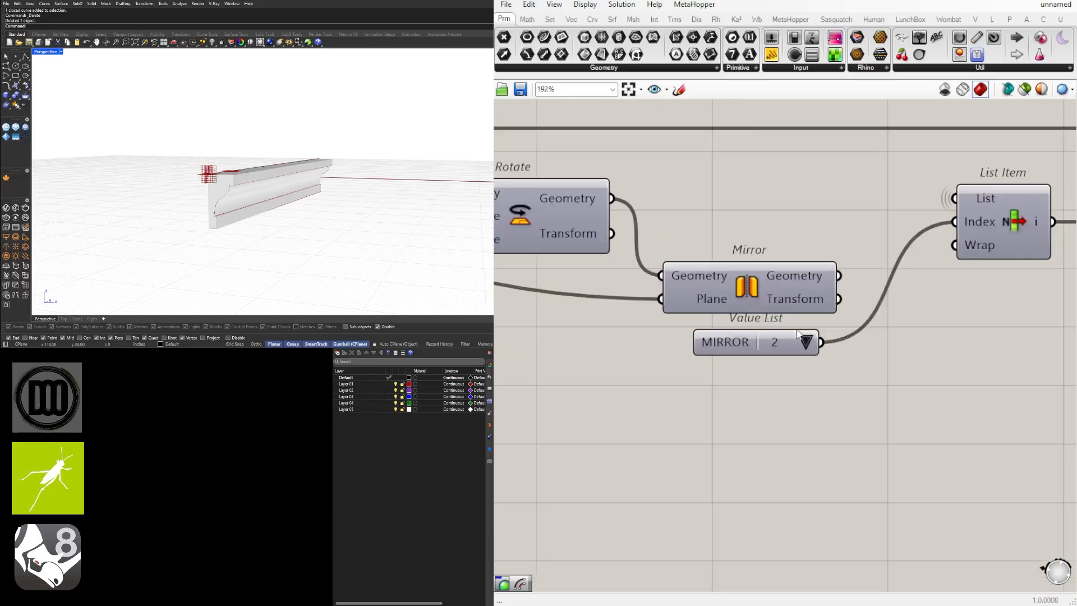
pyautogui.click(805, 342)
pyautogui.click(825, 350)
pyautogui.moveTo(235, 201); pyautogui.dragTo(283, 200, button='right')
pyautogui.scroll(-5, 789, 308)
pyautogui.moveTo(788, 378); pyautogui.dragTo(897, 362, button='right')
pyautogui.scroll(-3, 897, 362)
pyautogui.moveTo(344, 145); pyautogui.dragTo(306, 178, button='right')
# Step: Select the Curve parameter between Line SDL and the Relay to highlight the sweep path in the model
pyautogui.scroll(-4, 322, 178)
pyautogui.scroll(-3, 662, 300)
pyautogui.scroll(4, 716, 317)
pyautogui.moveTo(583, 305); pyautogui.dragTo(920, 323, button='right')
pyautogui.moveTo(502, 292); pyautogui.dragTo(834, 296, button='right')
pyautogui.scroll(6, 834, 300)
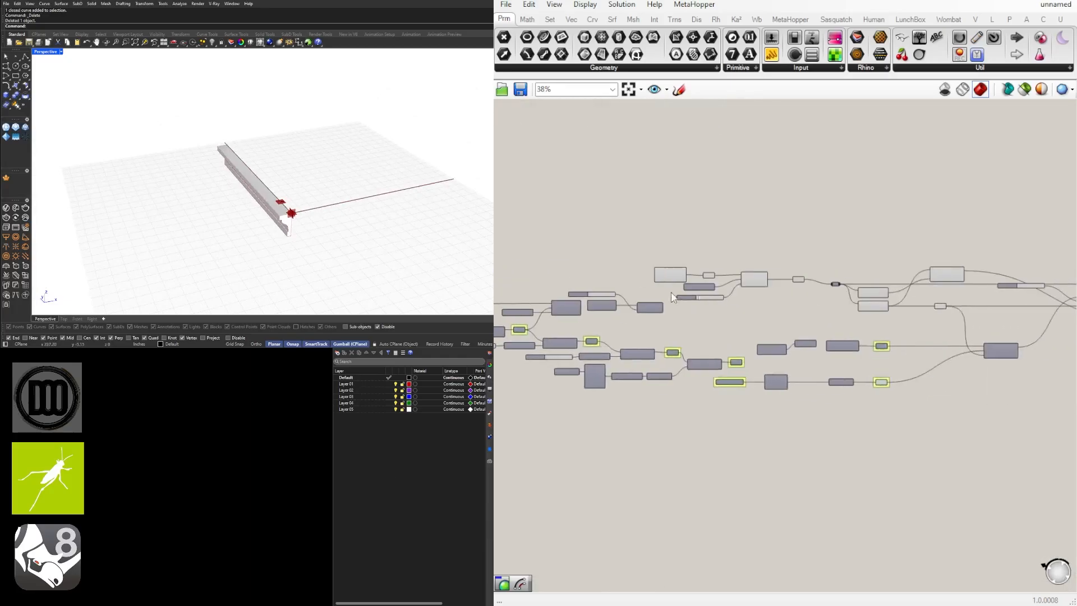
pyautogui.moveTo(800, 269); pyautogui.dragTo(836, 267)
pyautogui.moveTo(347, 196); pyautogui.dragTo(224, 202, button='right')
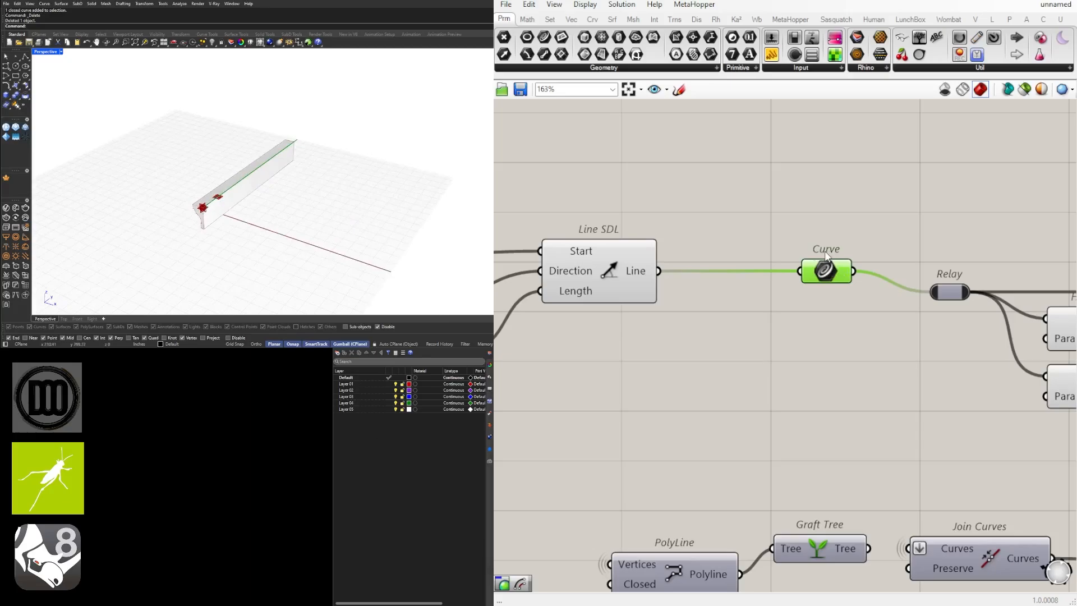
pyautogui.scroll(-2, 342, 171)
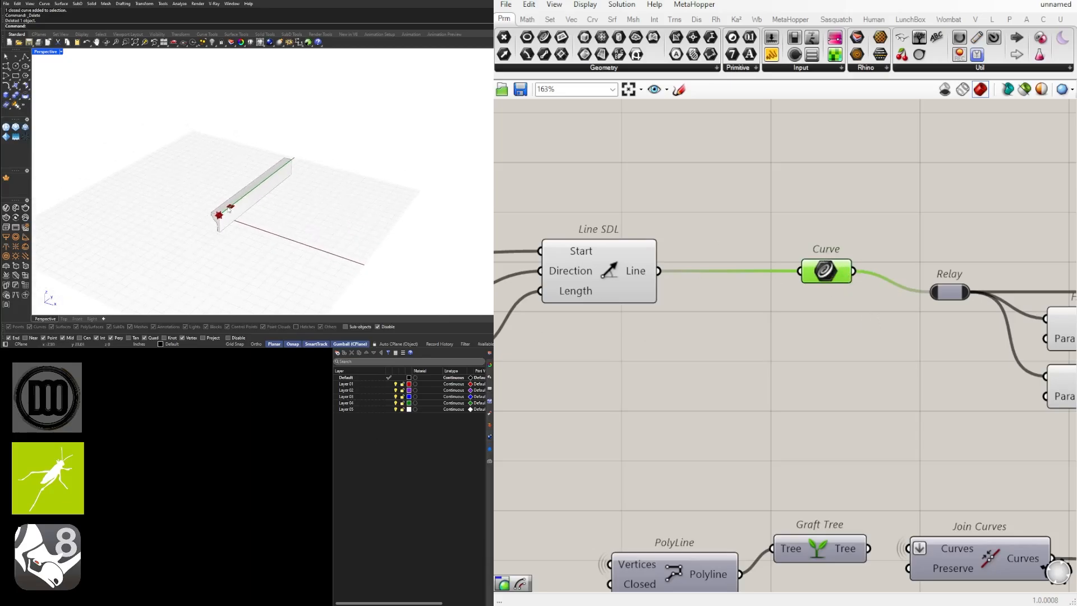
# Step: Draw an open S-shaped curve with four control points beside the moulding in the Perspective viewport
pyautogui.click(7, 67)
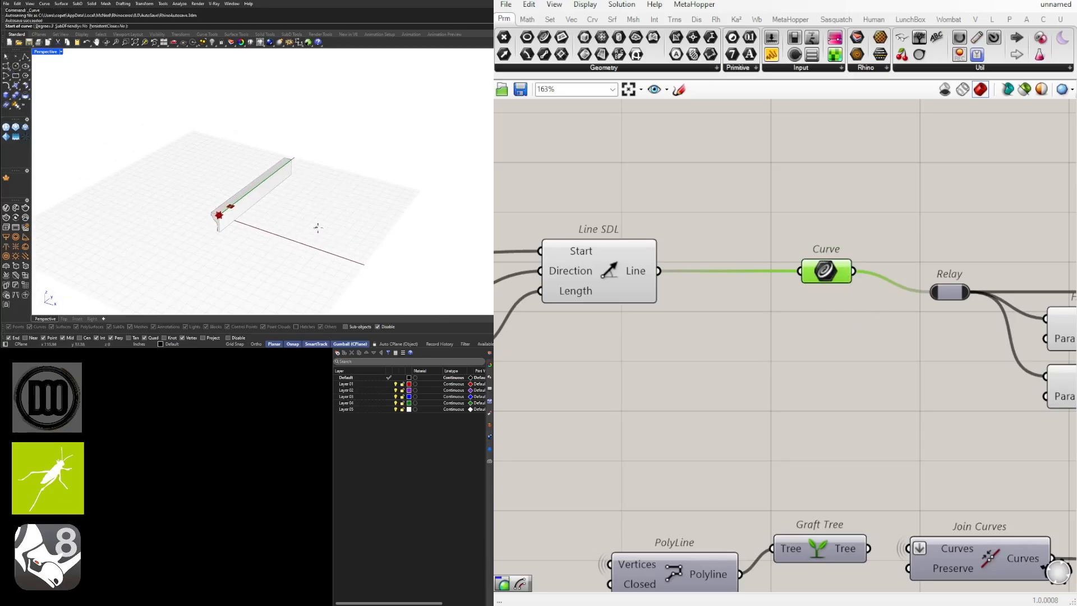
pyautogui.click(329, 234)
pyautogui.click(303, 189)
pyautogui.click(466, 187)
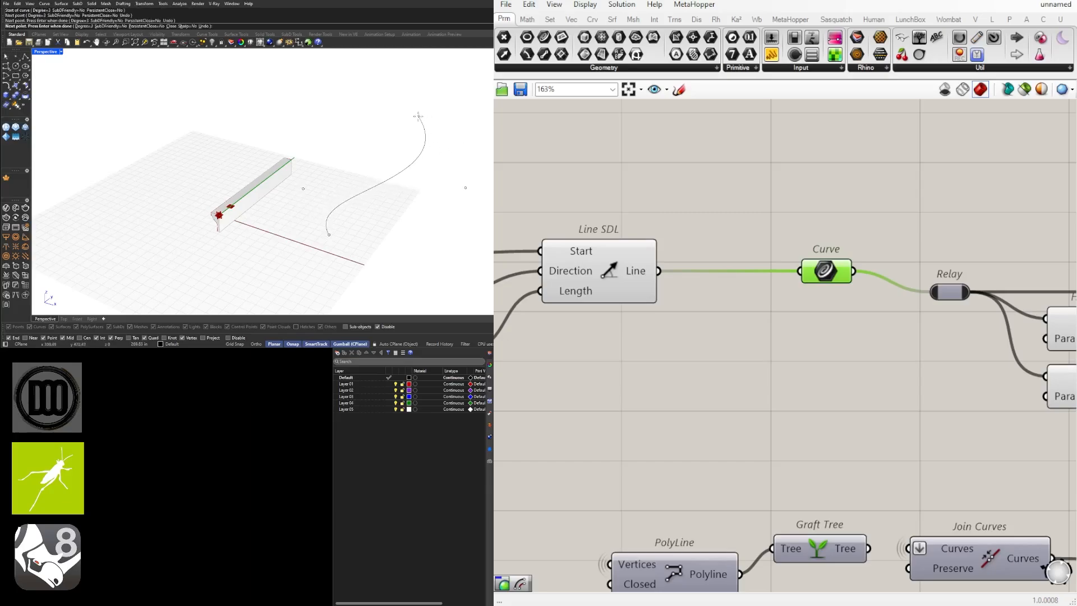
pyautogui.click(361, 104)
pyautogui.press('Return')
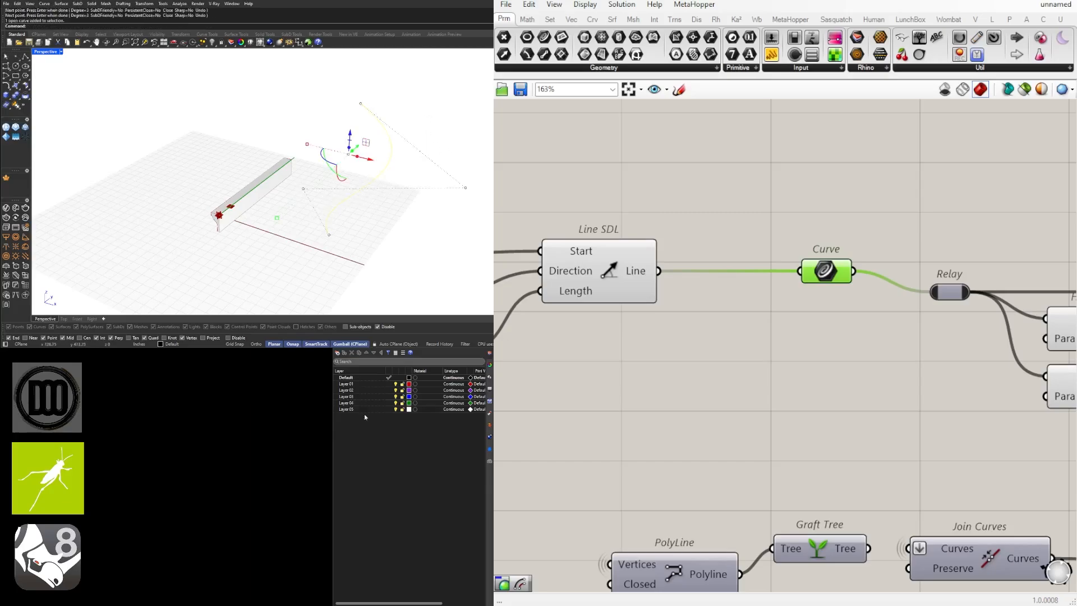
# Step: Add a Curve parameter referencing the drawn S-shaped curve and connect it to the path Curve parameter in place of the line
pyautogui.doubleClick(713, 226)
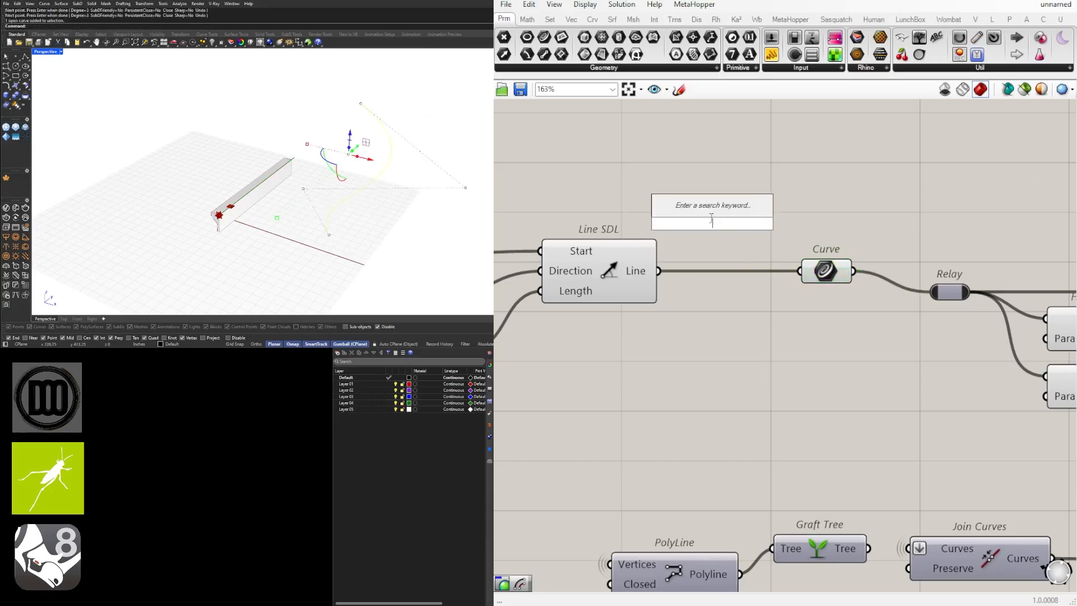
pyautogui.write('CUR')
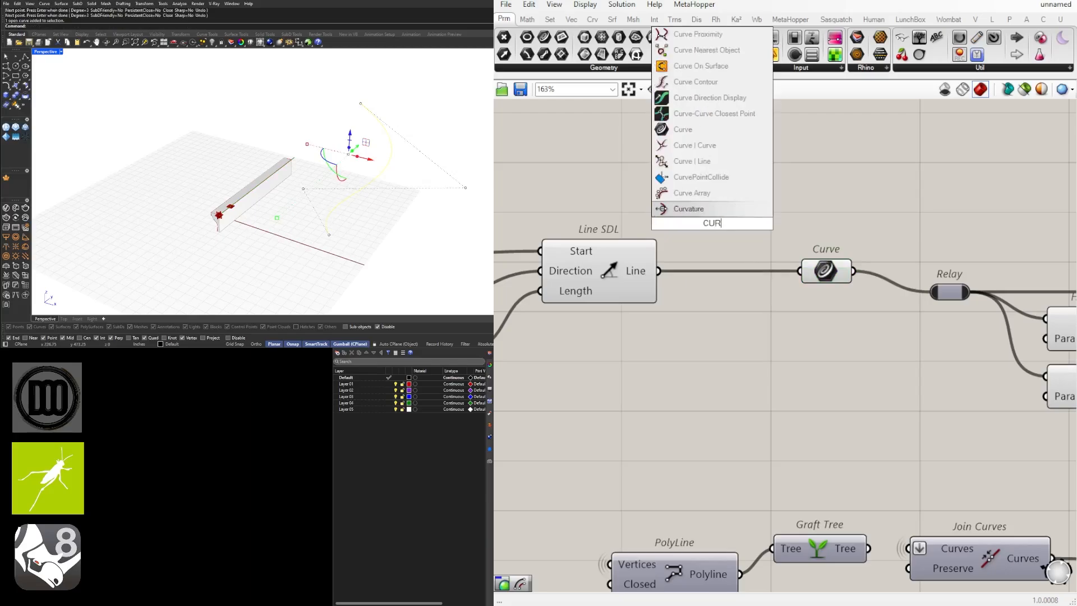
pyautogui.click(684, 129)
pyautogui.rightClick(728, 216)
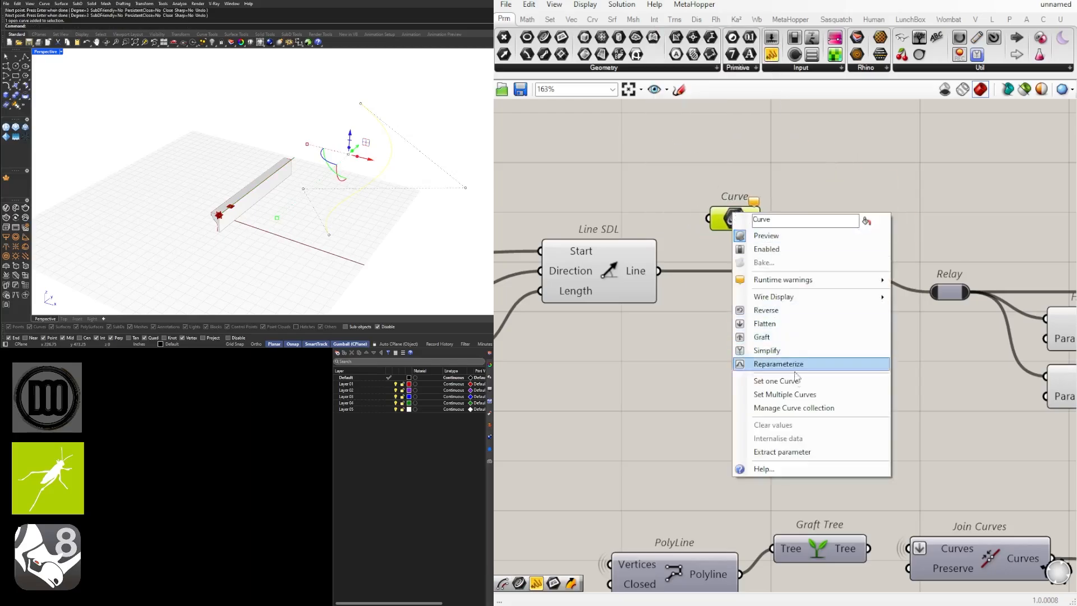
pyautogui.click(795, 379)
pyautogui.moveTo(790, 247); pyautogui.dragTo(800, 271)
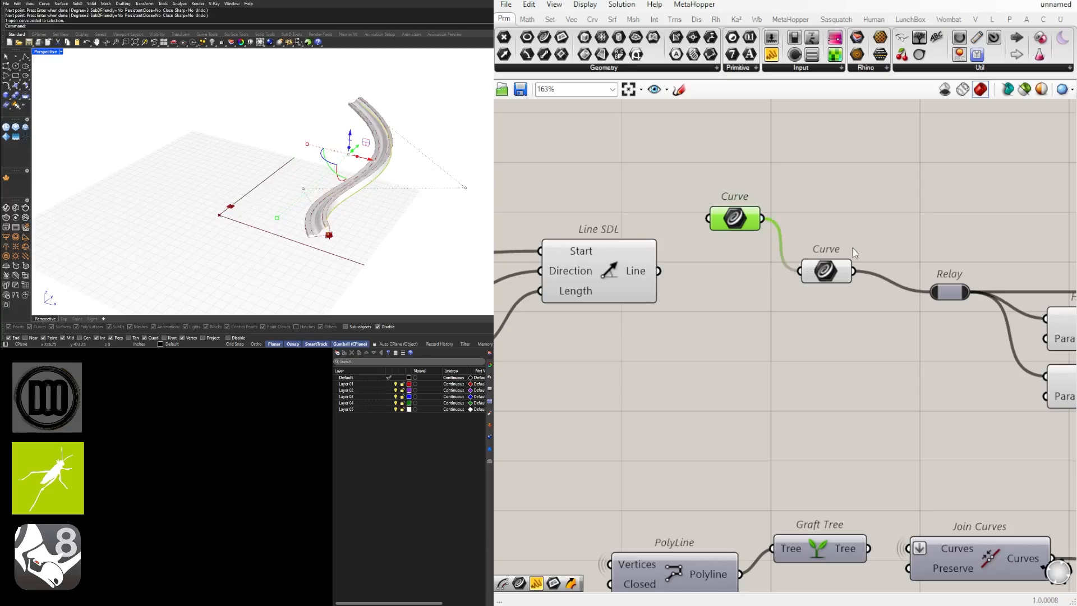
# Step: Set the angle slider of the profile's second Rotate component to 180 to reorient the moulding along the S-shaped curve
pyautogui.click(879, 232)
pyautogui.moveTo(357, 259); pyautogui.dragTo(339, 212, button='right')
pyautogui.scroll(3, 336, 213)
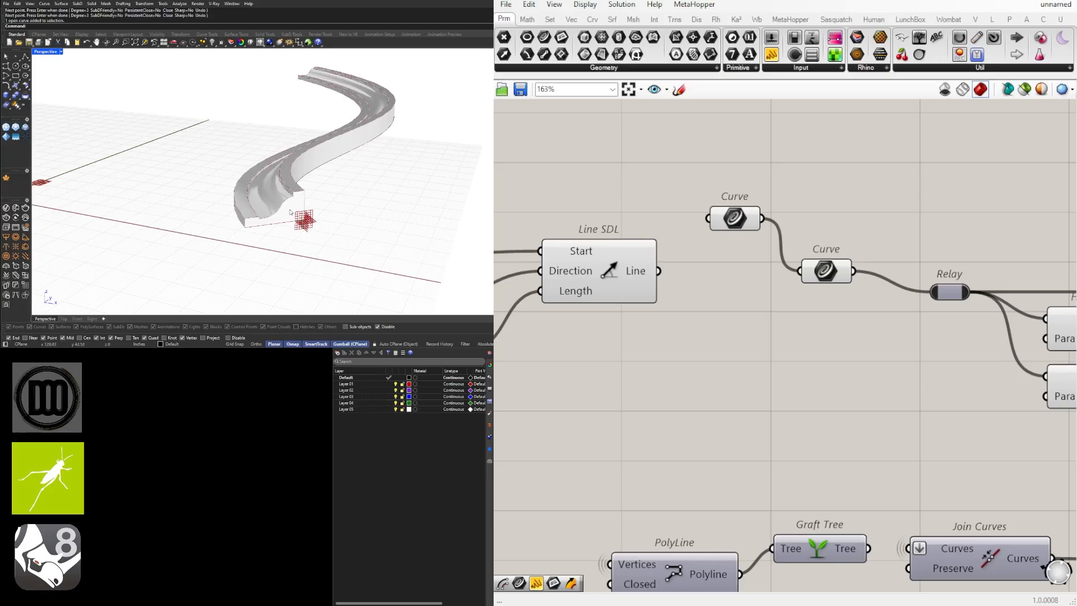
pyautogui.scroll(-4, 824, 372)
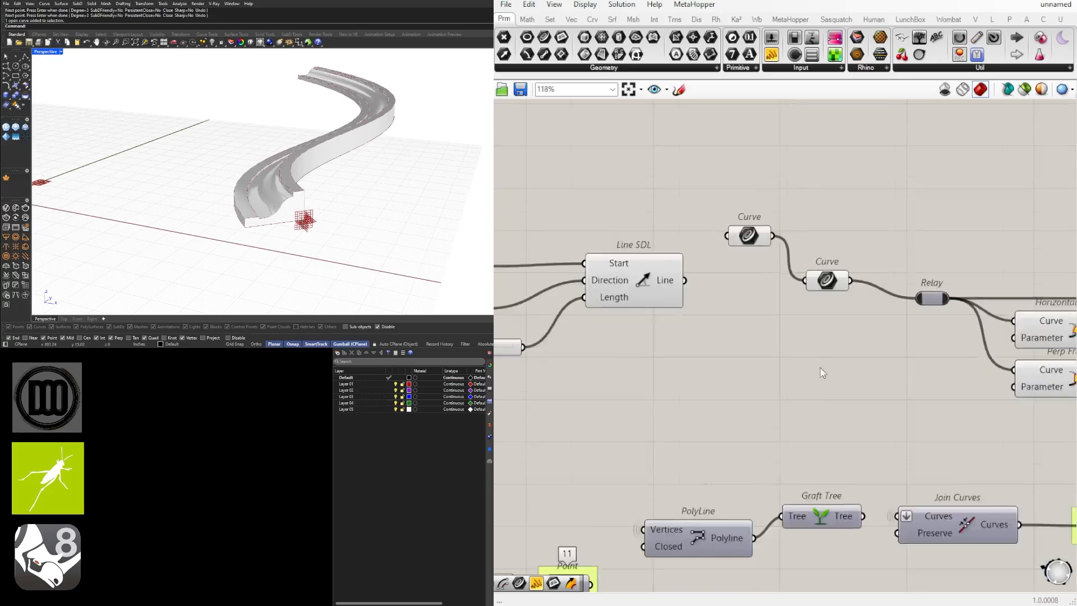
pyautogui.moveTo(953, 406); pyautogui.dragTo(666, 310, button='right')
pyautogui.moveTo(846, 389); pyautogui.dragTo(605, 404, button='right')
pyautogui.moveTo(664, 321); pyautogui.dragTo(929, 316, button='right')
pyautogui.scroll(9, 697, 249)
pyautogui.moveTo(734, 285); pyautogui.dragTo(678, 286)
pyautogui.scroll(-6, 705, 385)
pyautogui.moveTo(858, 449); pyautogui.dragTo(563, 435, button='right')
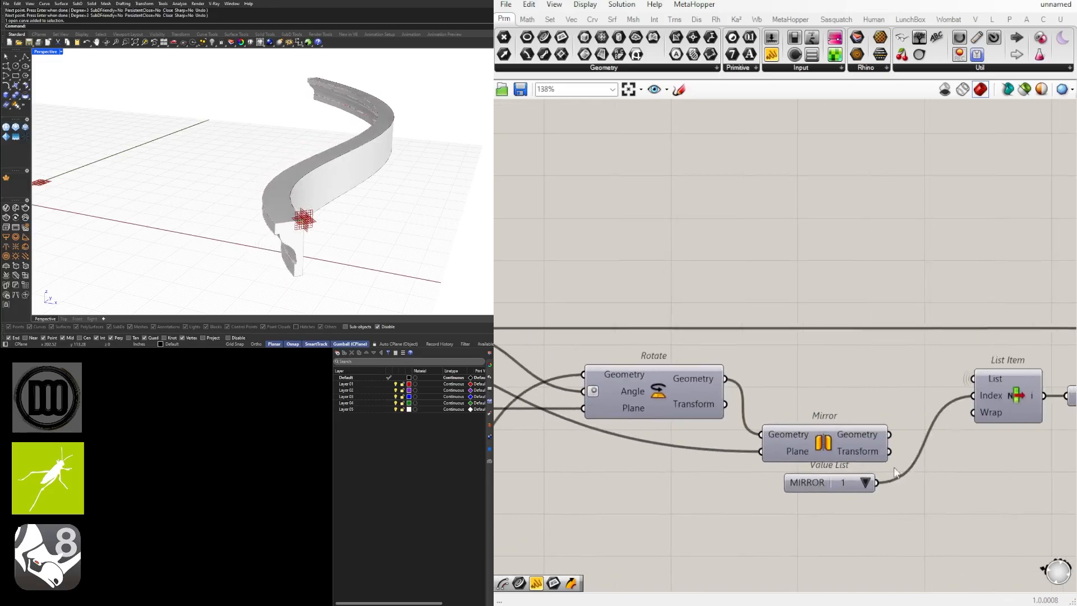
# Step: Set the MIRROR value list to 2 and look at the moulding from another side
pyautogui.scroll(5, 839, 479)
pyautogui.click(886, 494)
pyautogui.click(887, 496)
pyautogui.click(904, 515)
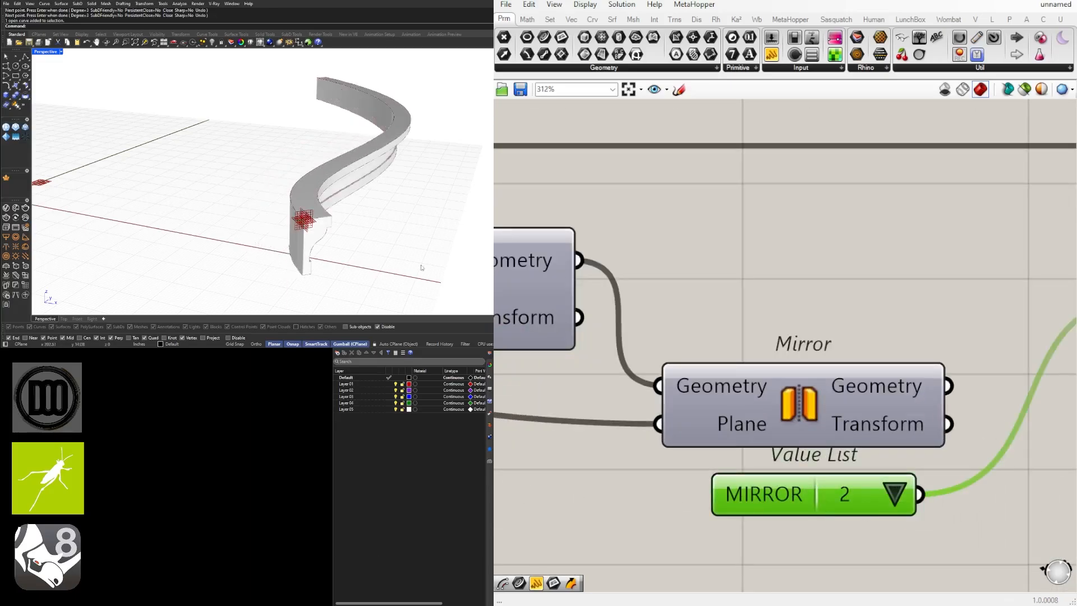
pyautogui.moveTo(426, 267); pyautogui.dragTo(331, 213, button='right')
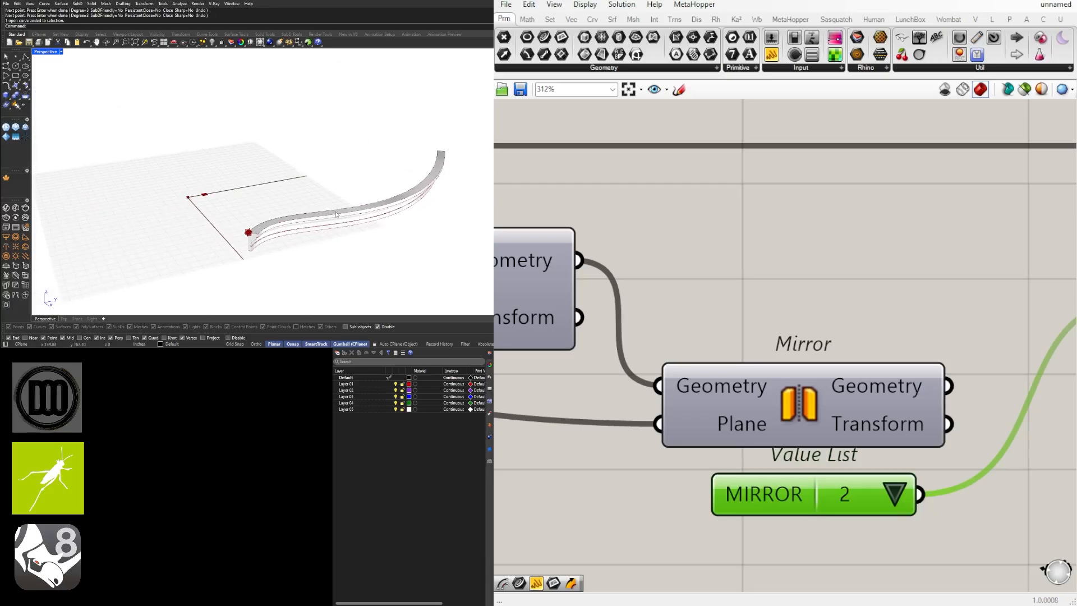
# Step: Raise one control point of the S-shaped path curve vertically, inspect the tilted moulding, and undo the move
pyautogui.click(336, 213)
pyautogui.click(436, 235)
pyautogui.moveTo(436, 235); pyautogui.dragTo(444, 217, button='right')
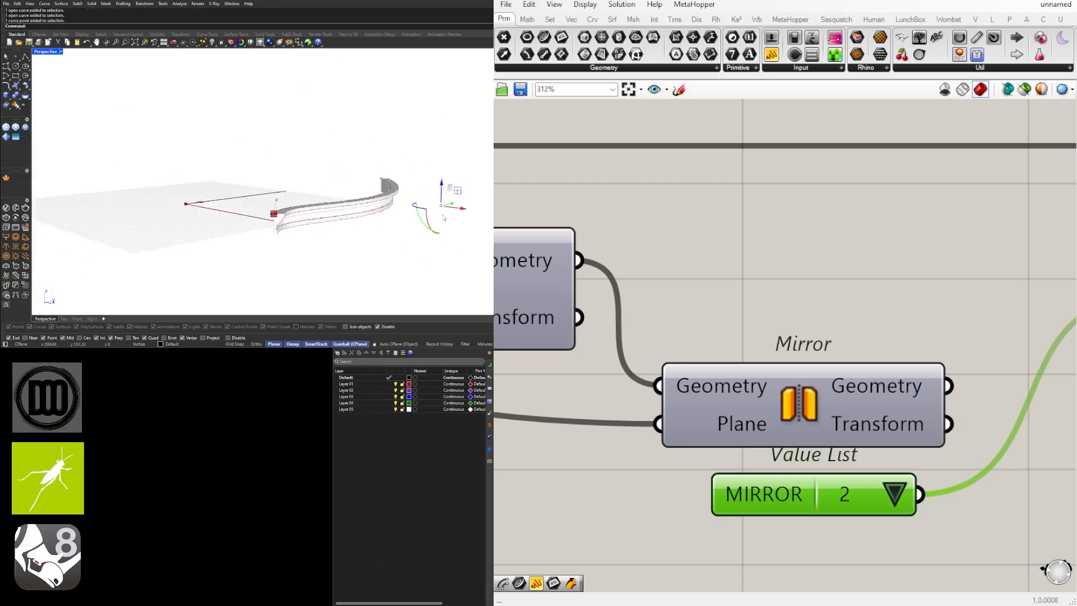
pyautogui.moveTo(443, 190); pyautogui.dragTo(444, 170)
pyautogui.moveTo(447, 123); pyautogui.dragTo(447, 122)
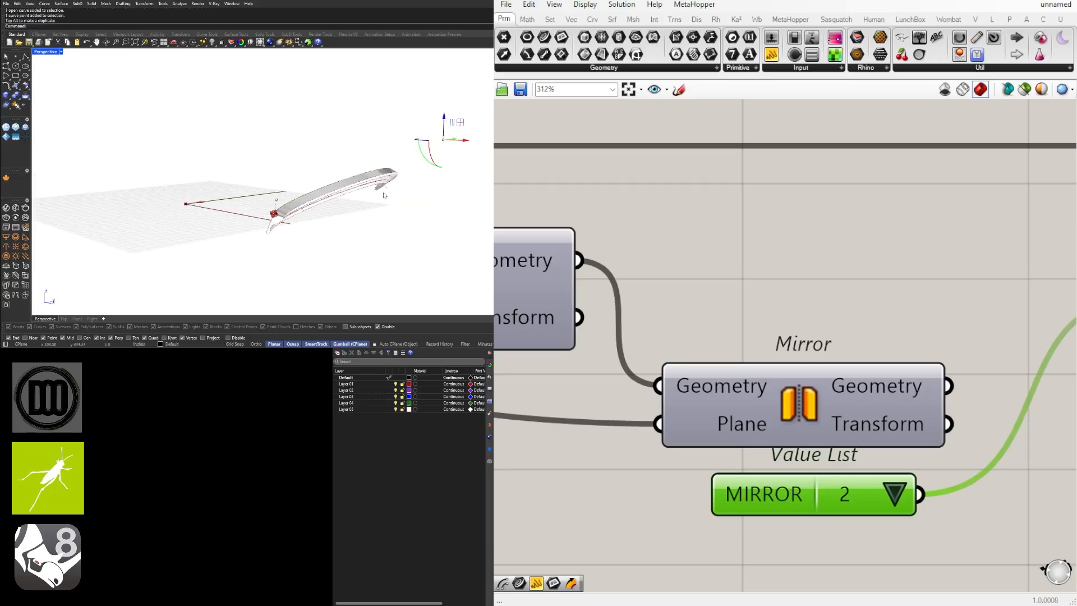
pyautogui.moveTo(383, 193); pyautogui.dragTo(292, 216, button='right')
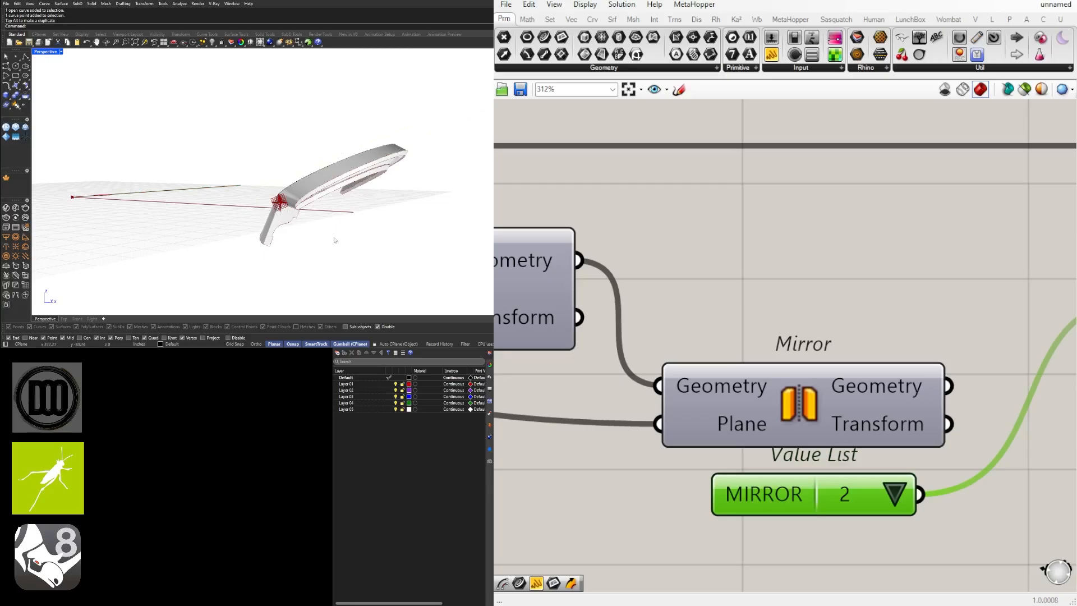
pyautogui.moveTo(334, 240); pyautogui.dragTo(312, 253, button='right')
pyautogui.hotkey('ctrl', 'z')
# Step: Delete the S-shaped curve and draw a corner-to-corner rectangle on the ground plane beside the world axes
pyautogui.moveTo(381, 227); pyautogui.dragTo(273, 164)
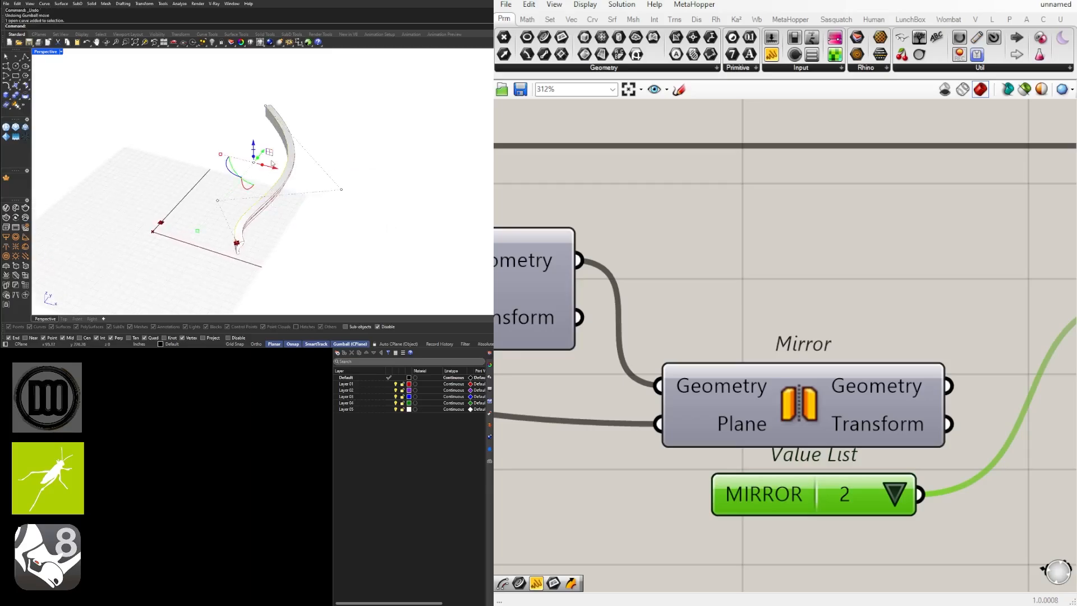
pyautogui.press('Delete')
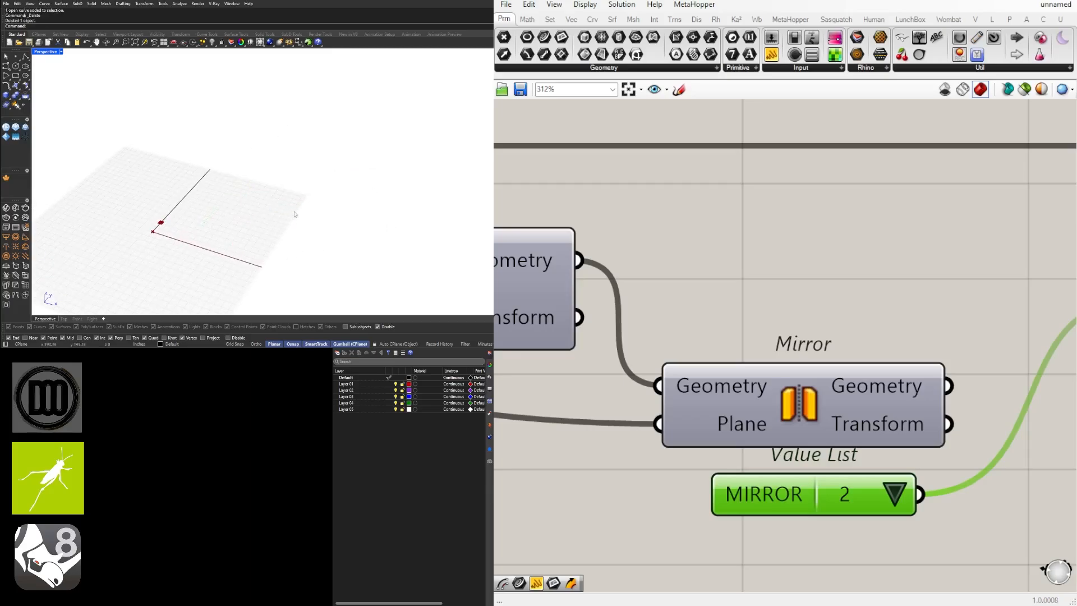
pyautogui.click(17, 77)
pyautogui.click(209, 230)
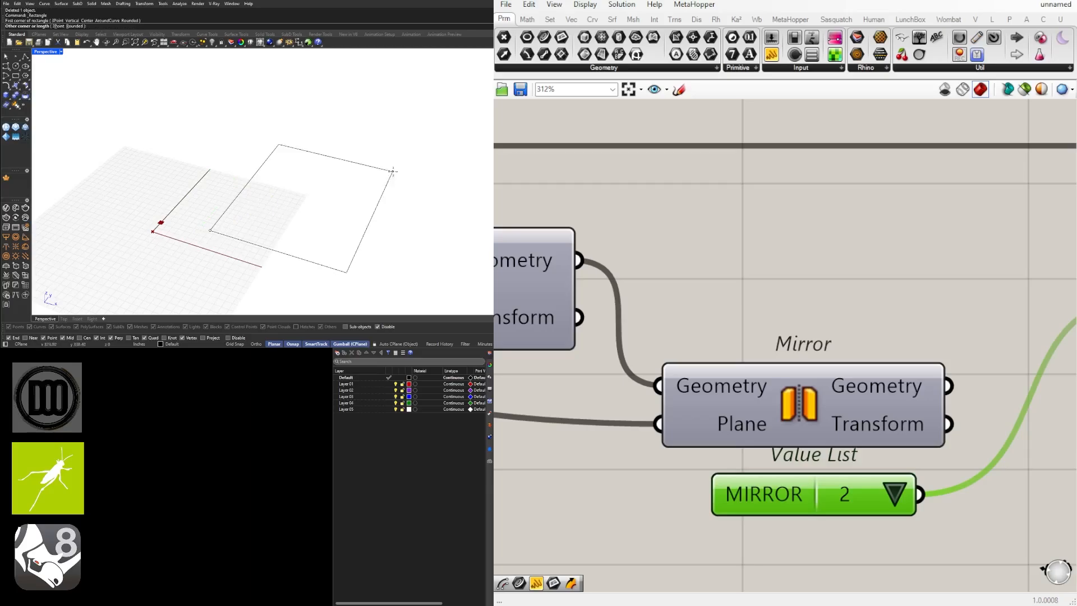
pyautogui.click(396, 166)
# Step: Reference the rectangle in the first Curve parameter and move that parameter down beside the path Curve parameter
pyautogui.scroll(-7, 829, 226)
pyautogui.moveTo(686, 261); pyautogui.dragTo(1060, 340, button='right')
pyautogui.moveTo(511, 303); pyautogui.dragTo(805, 317, button='right')
pyautogui.scroll(4, 892, 270)
pyautogui.rightClick(839, 289)
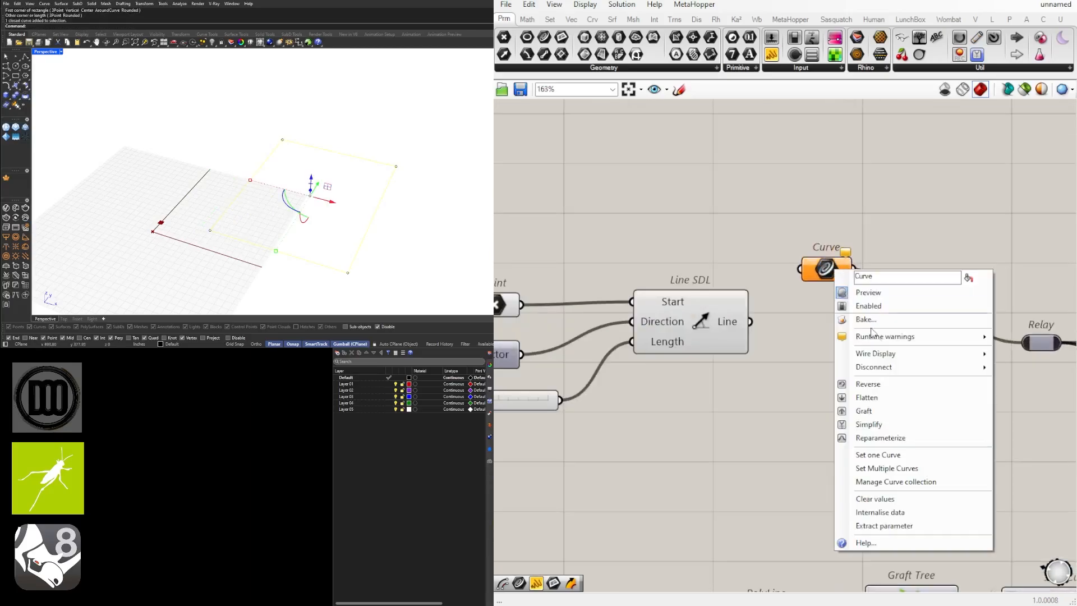
pyautogui.click(875, 452)
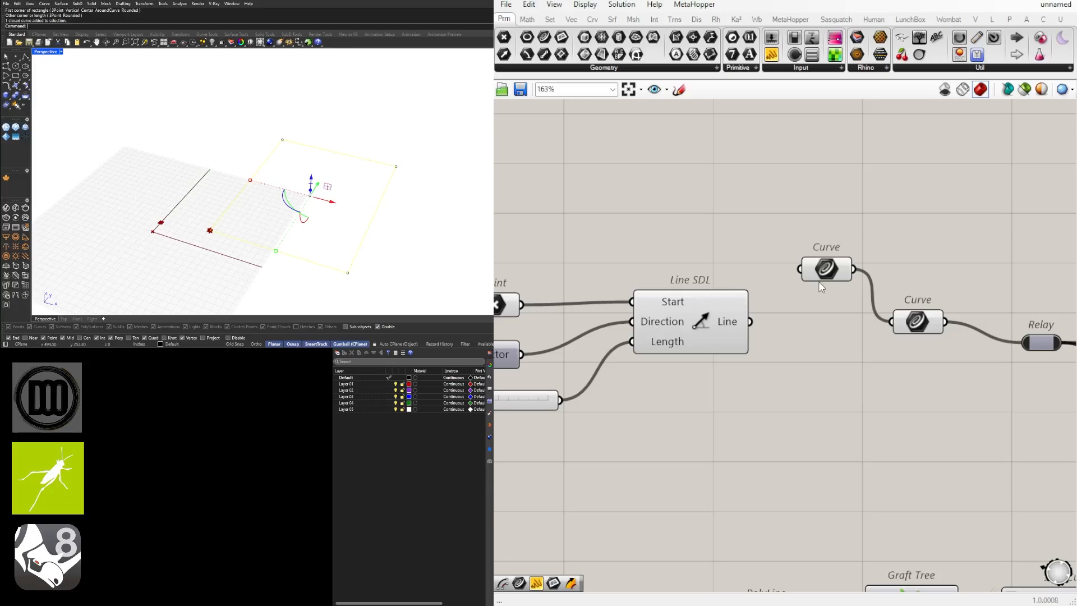
pyautogui.moveTo(820, 287); pyautogui.dragTo(815, 347)
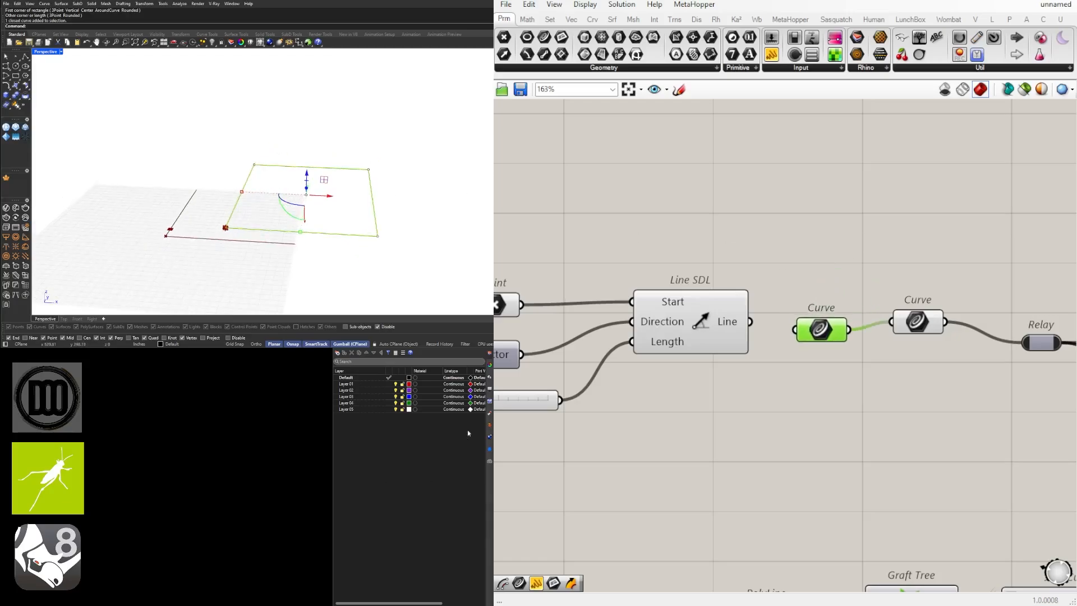
# Step: Rescale the rectangle uniformly in the Perspective viewport and align its Curve parameter with the path Curve parameter
pyautogui.moveTo(379, 189); pyautogui.dragTo(380, 199, button='right')
pyautogui.moveTo(444, 261); pyautogui.dragTo(177, 126)
pyautogui.keyDown('shift'); pyautogui.moveTo(243, 189); pyautogui.dragTo(286, 192); pyautogui.keyUp('shift')
pyautogui.moveTo(349, 211); pyautogui.dragTo(322, 202, button='right')
pyautogui.scroll(9, 314, 194)
pyautogui.moveTo(224, 211); pyautogui.dragTo(297, 220, button='right')
pyautogui.click(297, 220)
pyautogui.click(297, 216)
pyautogui.scroll(-4, 858, 281)
pyautogui.scroll(3, 852, 300)
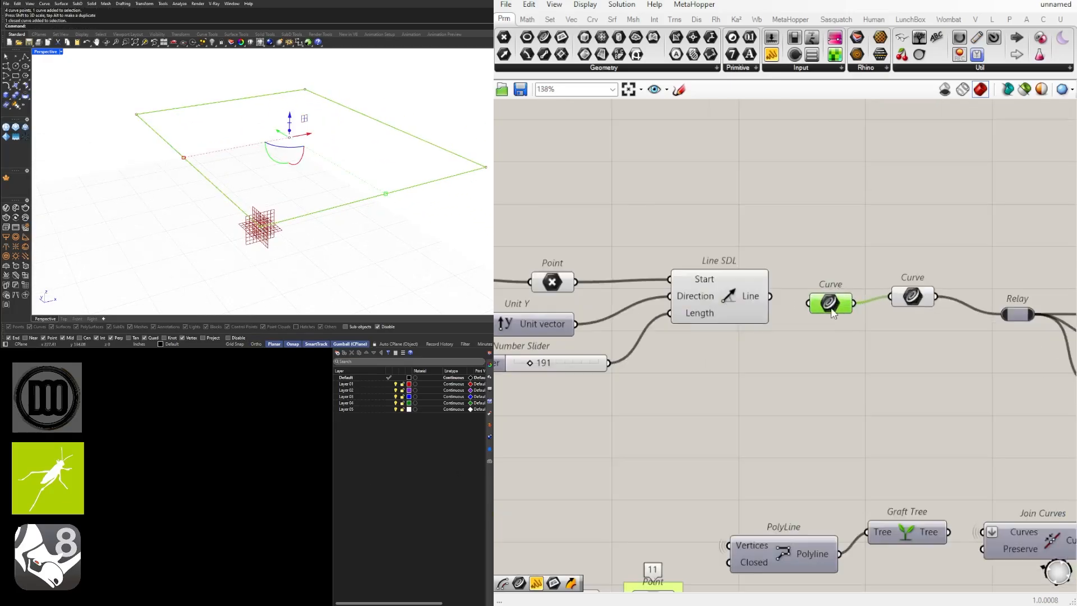
pyautogui.moveTo(832, 313); pyautogui.dragTo(838, 308)
pyautogui.scroll(-9, 295, 201)
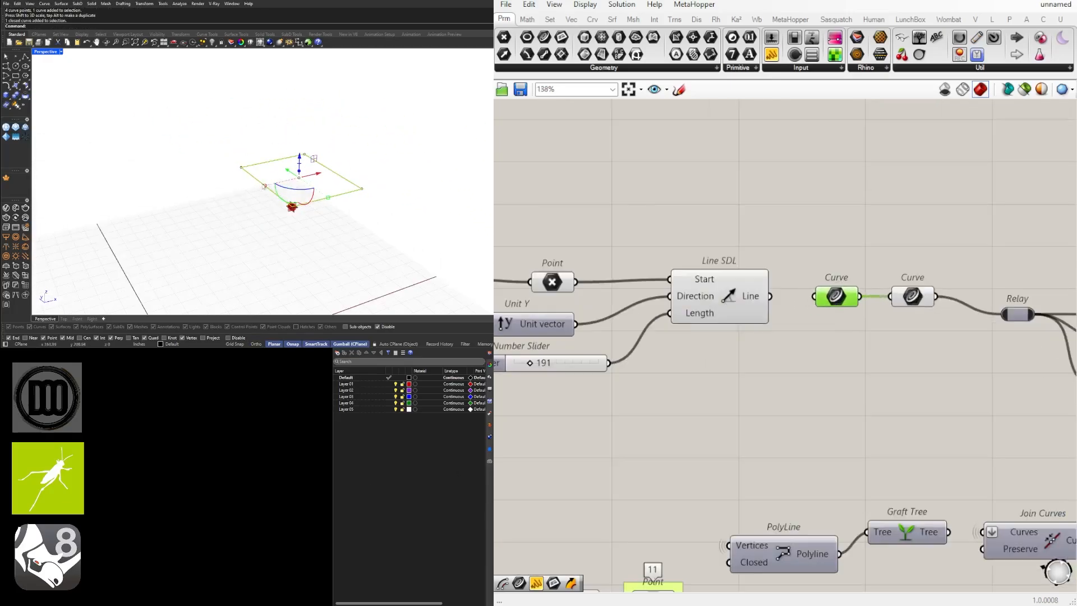
pyautogui.scroll(8, 264, 186)
pyautogui.click(1055, 226)
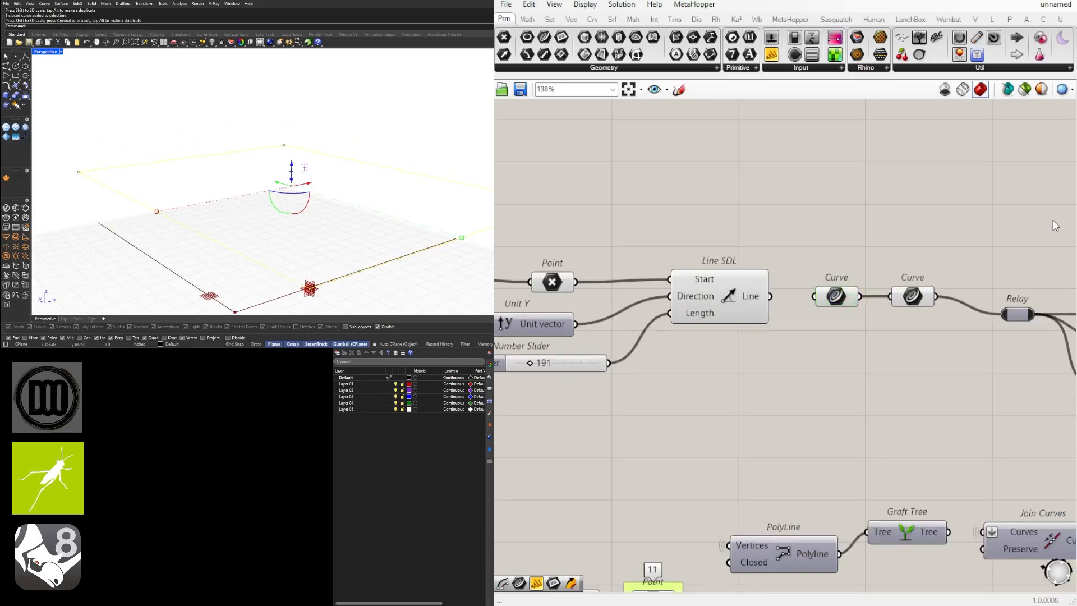
# Step: Enable the preview of the section Curve parameter feeding Sweep1 and view the profile at the rectangle's corner
pyautogui.scroll(-7, 718, 334)
pyautogui.moveTo(718, 334); pyautogui.dragTo(567, 321, button='right')
pyautogui.moveTo(1022, 304); pyautogui.dragTo(793, 316, button='right')
pyautogui.scroll(8, 802, 319)
pyautogui.moveTo(863, 330); pyautogui.dragTo(880, 331)
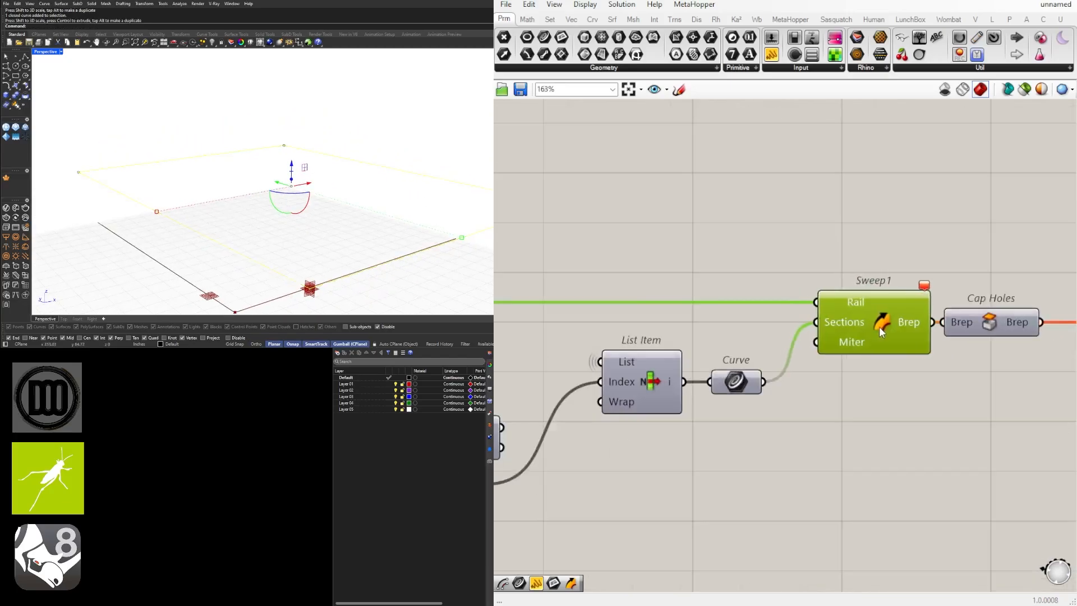
pyautogui.scroll(2, 770, 385)
pyautogui.moveTo(747, 383); pyautogui.dragTo(756, 383)
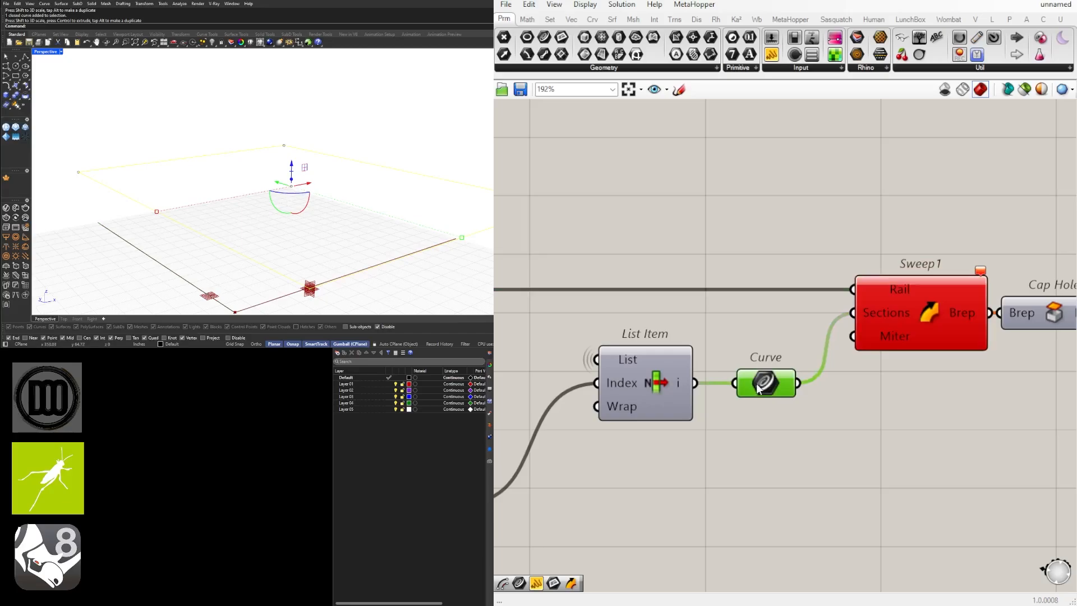
pyautogui.rightClick(758, 382)
pyautogui.click(782, 369)
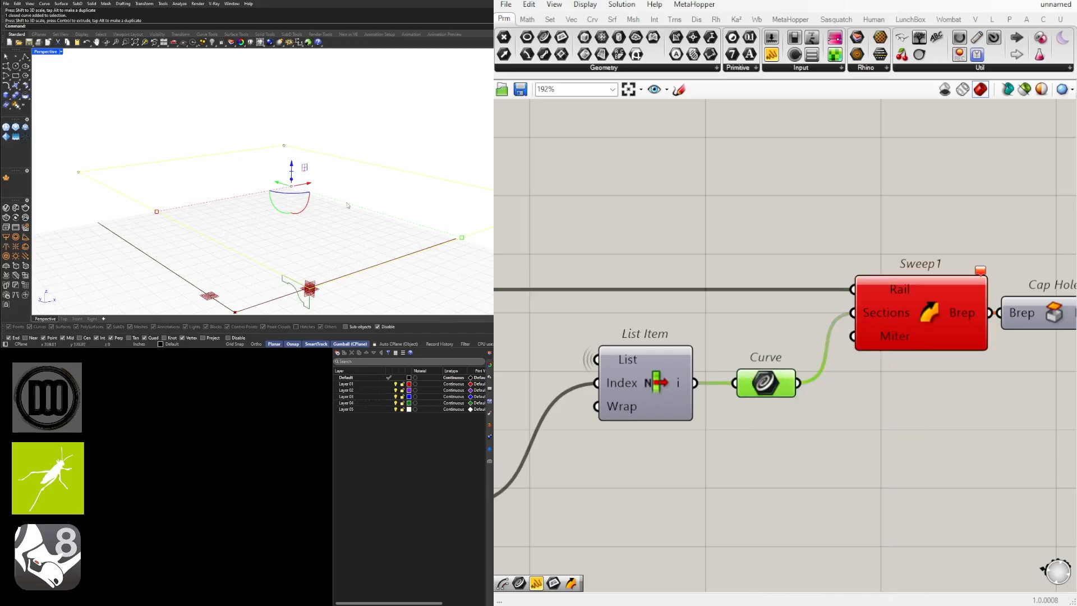
pyautogui.moveTo(348, 205); pyautogui.dragTo(311, 208, button='right')
pyautogui.scroll(-2, 816, 396)
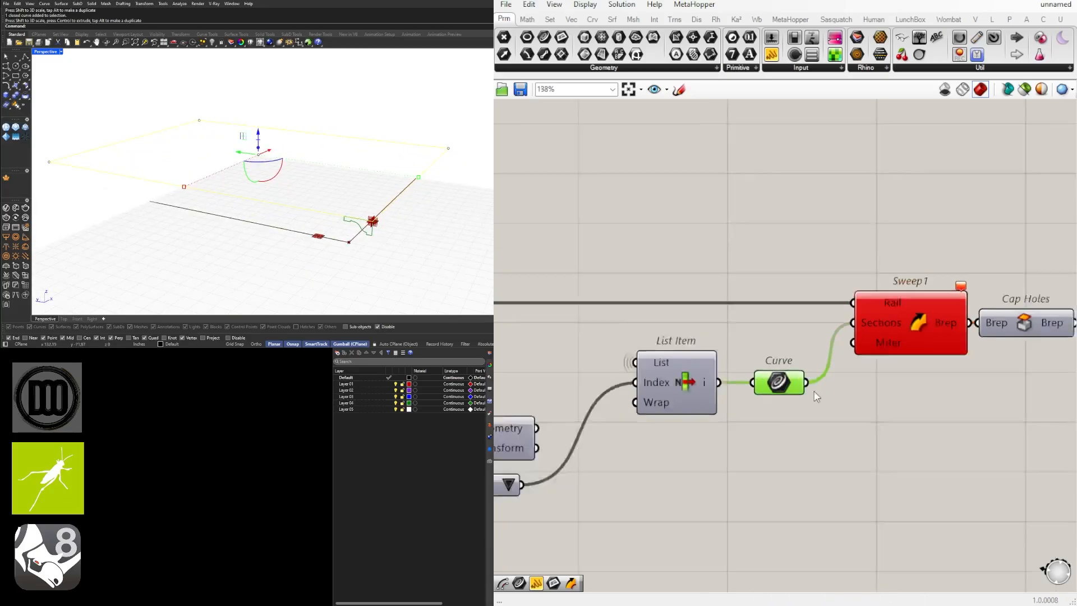
# Step: Try different angles on the profile's Rotate slider, ending with 90
pyautogui.scroll(-3, 816, 396)
pyautogui.moveTo(718, 420); pyautogui.dragTo(918, 408, button='right')
pyautogui.scroll(2, 661, 335)
pyautogui.scroll(-3, 694, 373)
pyautogui.moveTo(750, 417); pyautogui.dragTo(612, 425, button='right')
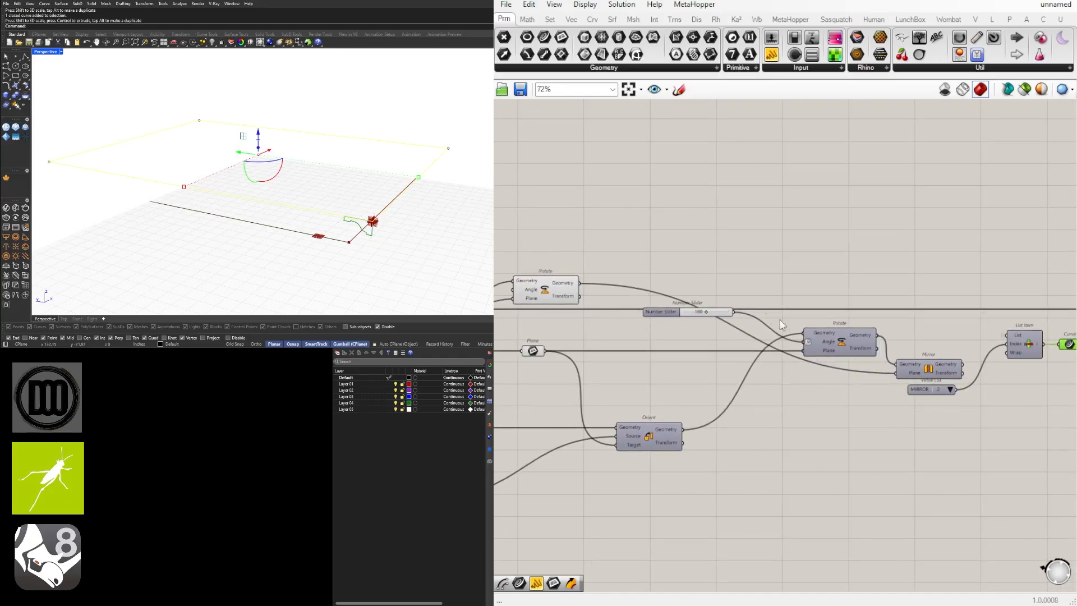
pyautogui.scroll(10, 701, 312)
pyautogui.moveTo(695, 322); pyautogui.dragTo(749, 335)
pyautogui.moveTo(362, 169); pyautogui.dragTo(242, 172, button='right')
pyautogui.moveTo(757, 324); pyautogui.dragTo(642, 324)
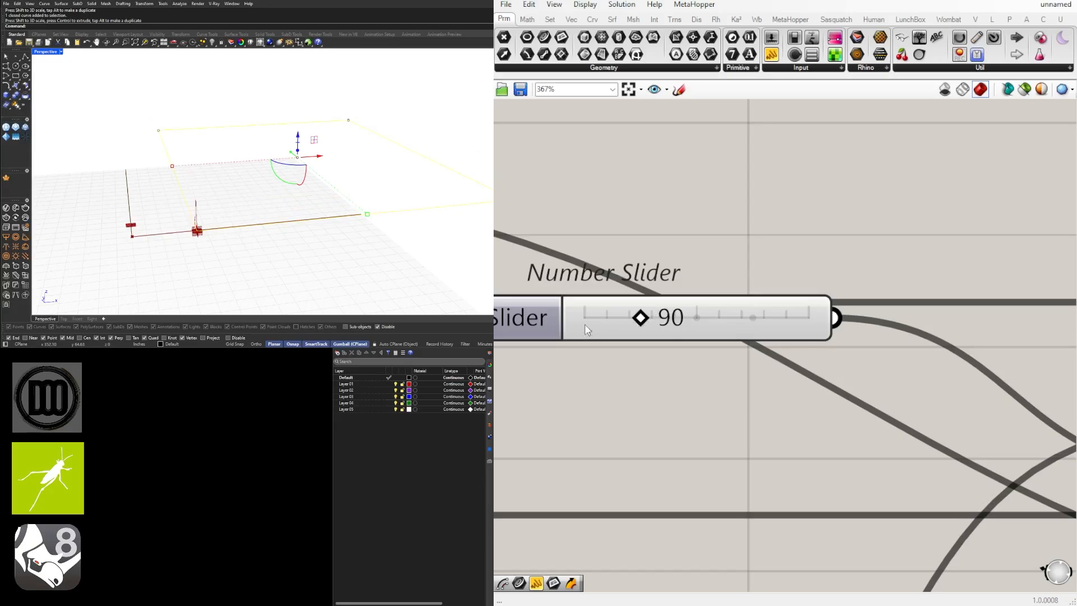
# Step: Flip the direction of the rectangle curve with the Flip command
pyautogui.moveTo(264, 194); pyautogui.dragTo(424, 185, button='right')
pyautogui.scroll(-4, 716, 359)
pyautogui.click(424, 183)
pyautogui.click(409, 173)
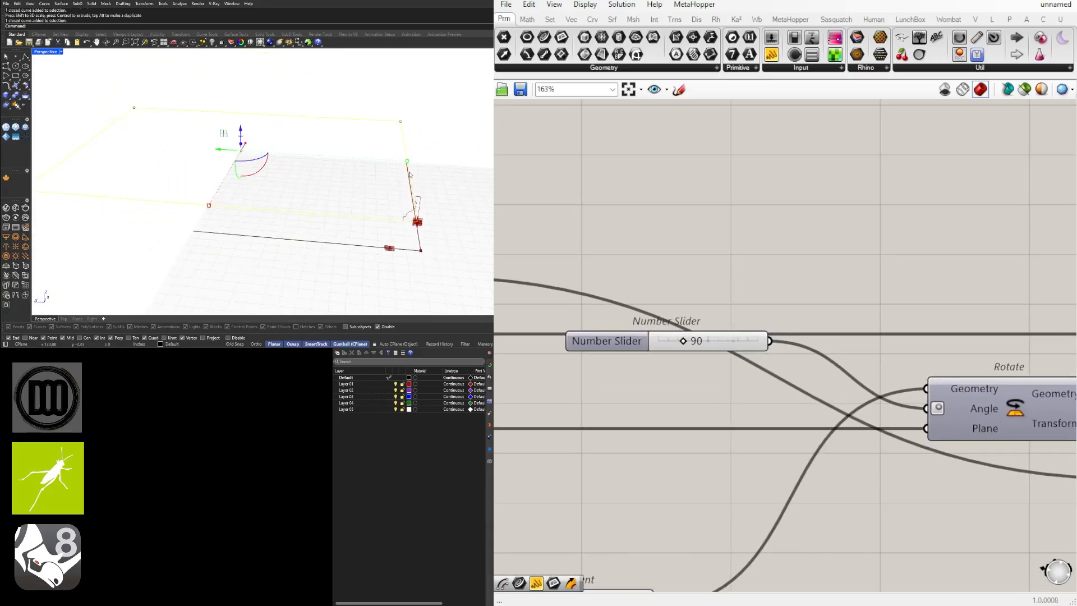
pyautogui.press('Return')
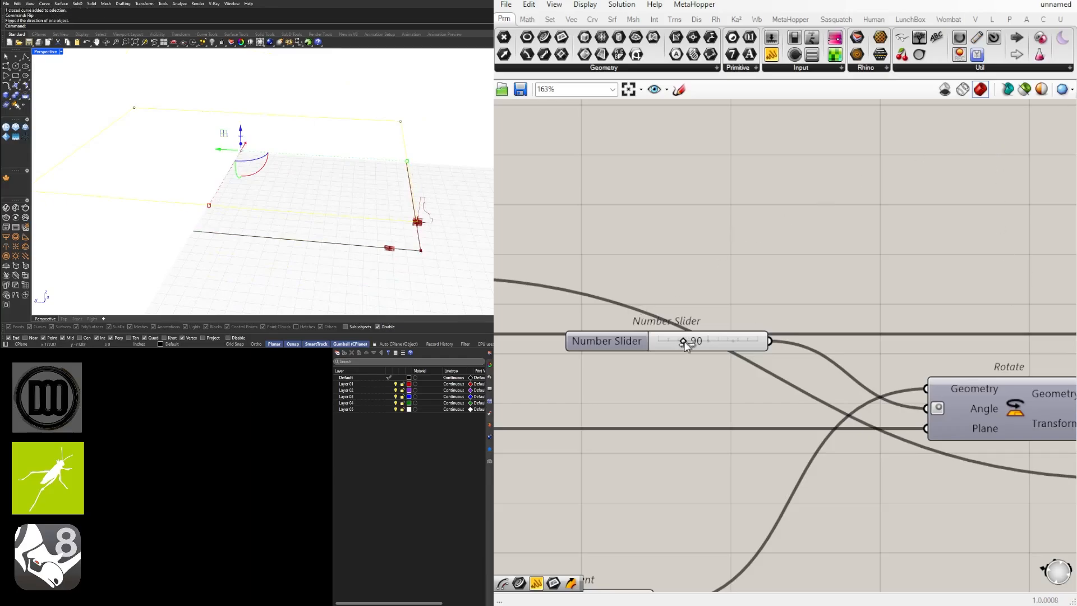
# Step: Increase the profile's rotation angle with its slider, and examine the profile on the rectangle and the Sweep1 component
pyautogui.moveTo(669, 346); pyautogui.dragTo(761, 348)
pyautogui.moveTo(439, 193); pyautogui.dragTo(414, 173, button='right')
pyautogui.scroll(-5, 637, 310)
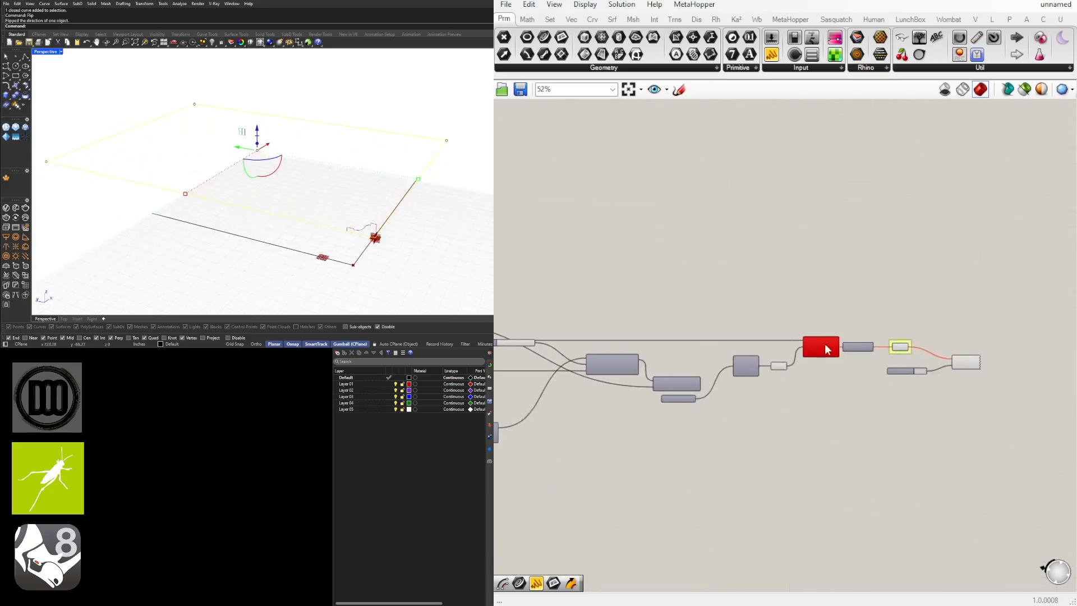
pyautogui.scroll(4, 828, 347)
pyautogui.moveTo(340, 196); pyautogui.dragTo(400, 226, button='right')
pyautogui.click(344, 237)
pyautogui.click(400, 226)
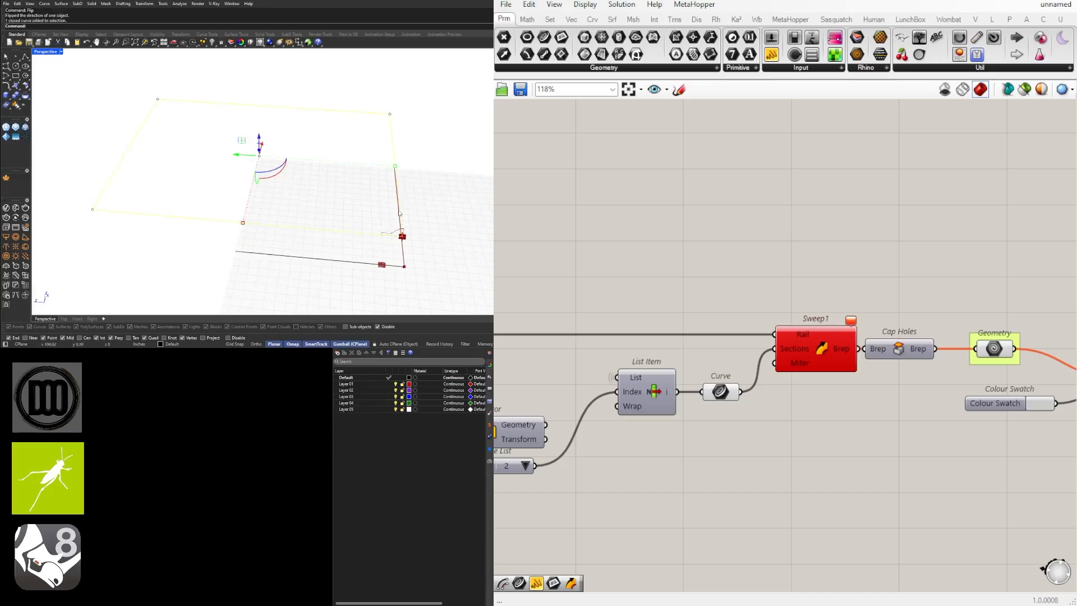
pyautogui.moveTo(678, 303); pyautogui.dragTo(992, 330, button='right')
pyautogui.scroll(-4, 874, 303)
pyautogui.scroll(4, 798, 322)
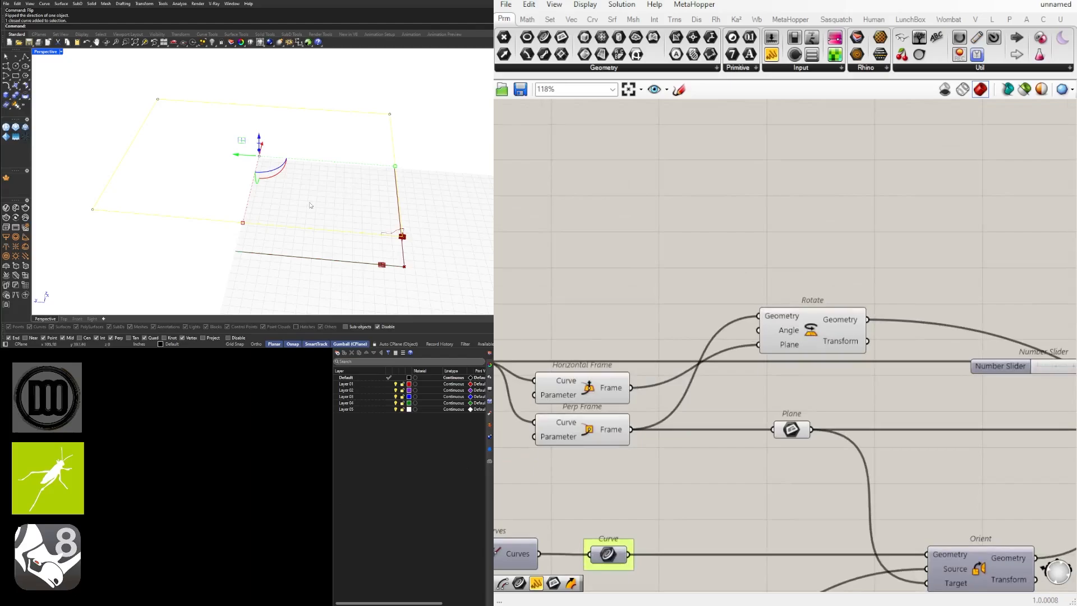
# Step: Draw an open polyline with right-angled, stepped corners around the rectangle, leaving a small gap between its ends
pyautogui.click(25, 56)
pyautogui.scroll(-5, 241, 185)
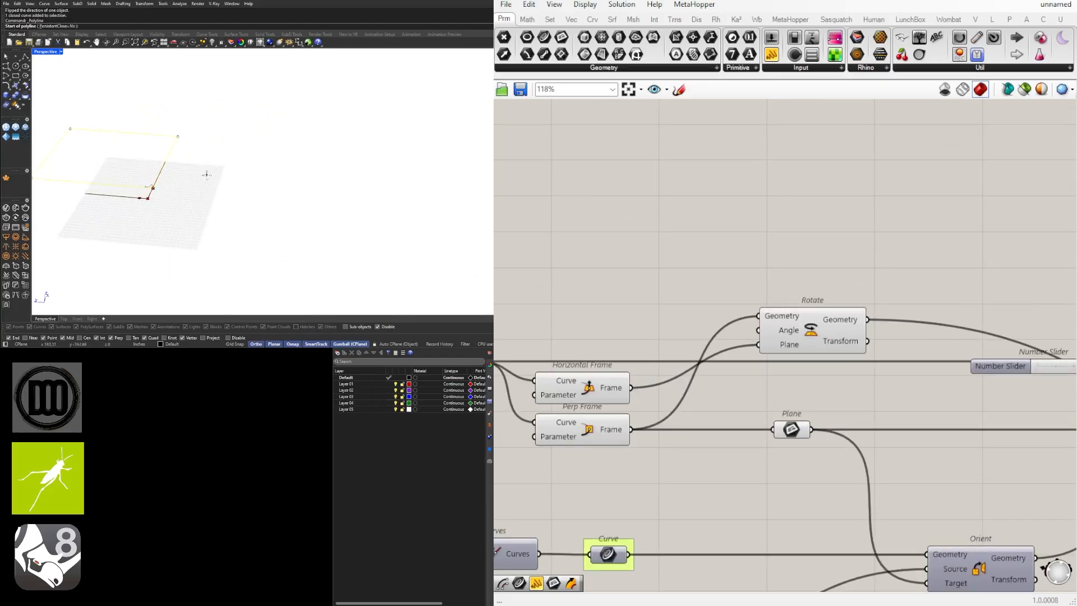
pyautogui.click(209, 175)
pyautogui.click(303, 182)
pyautogui.press('shift')
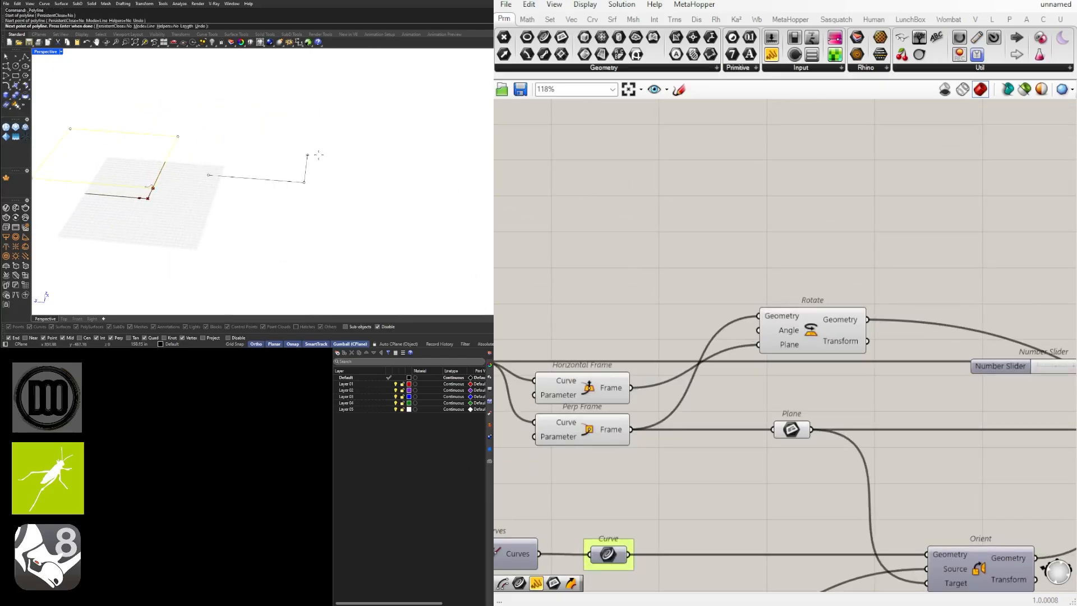
pyautogui.click(308, 154)
pyautogui.click(263, 150)
pyautogui.click(268, 128)
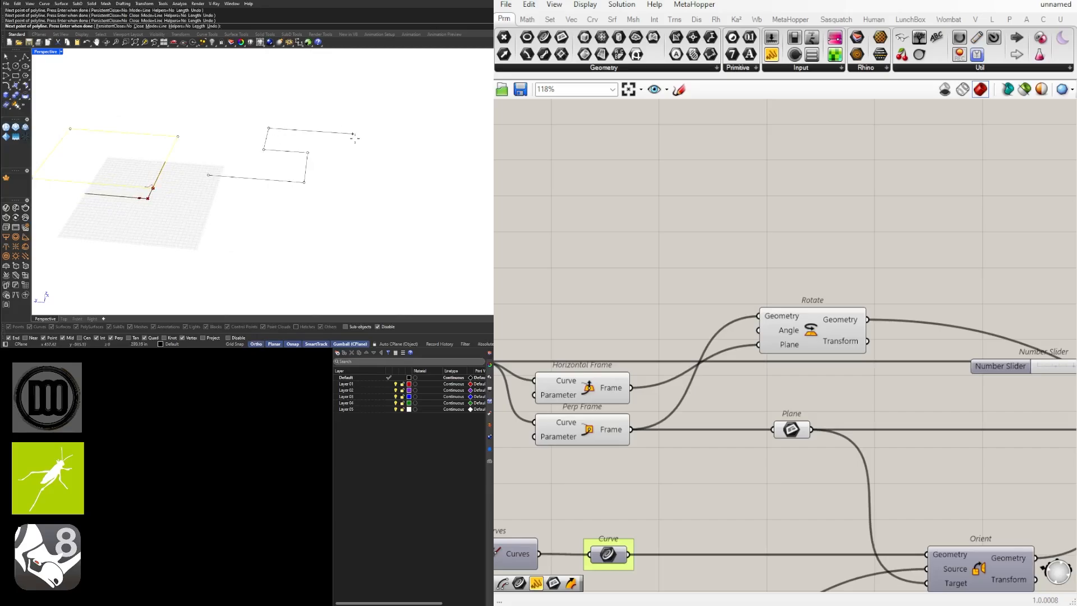
pyautogui.click(357, 133)
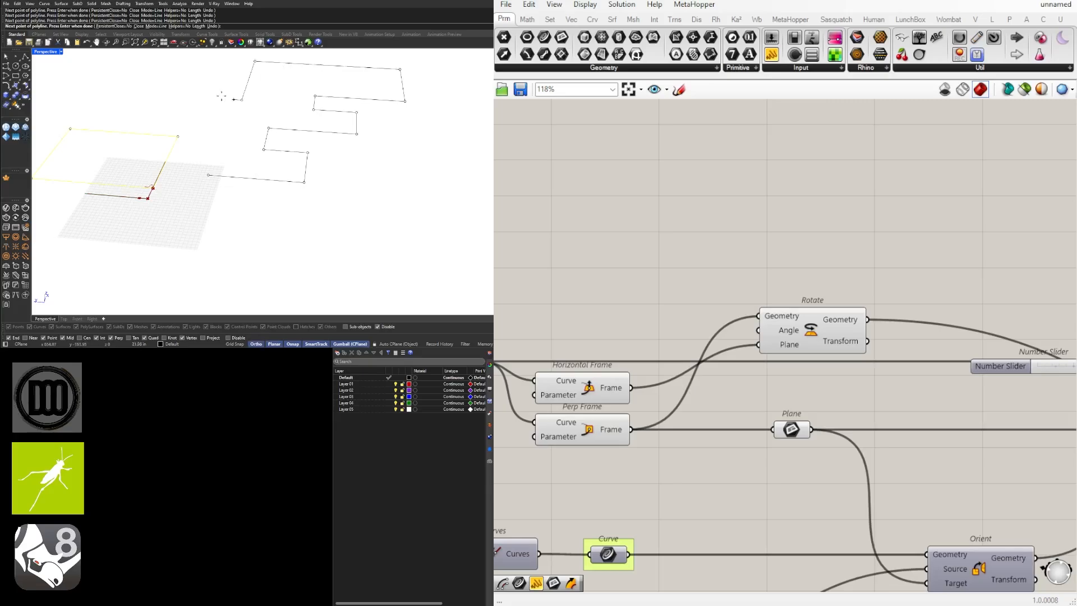
pyautogui.scroll(3, 176, 120)
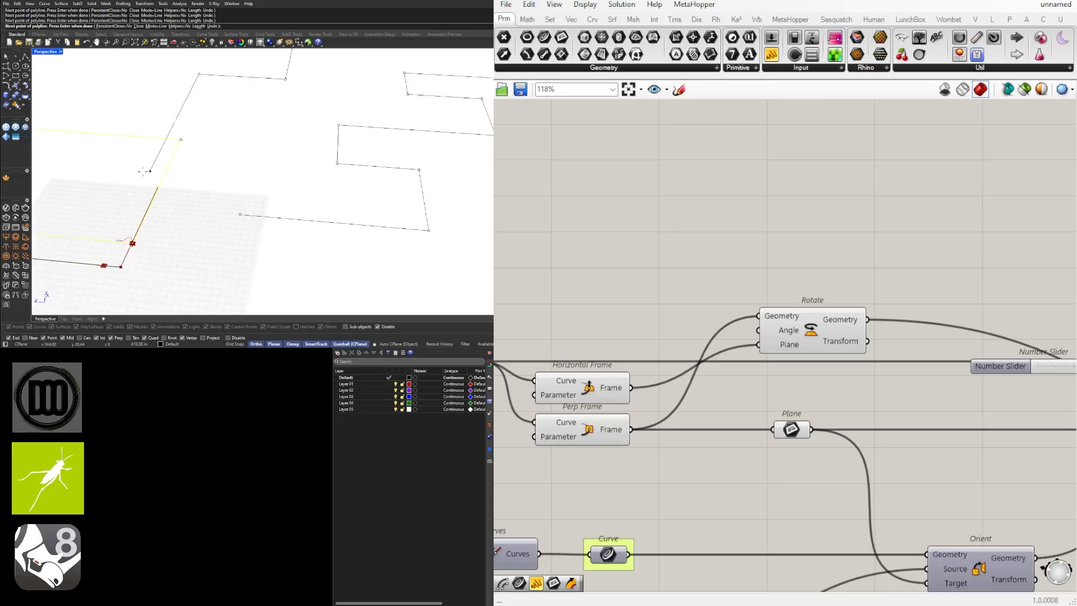
pyautogui.press('F8')
pyautogui.press('F8')
pyautogui.scroll(3, 269, 216)
pyautogui.keyDown('shift'); pyautogui.click(275, 218); pyautogui.keyUp('shift')
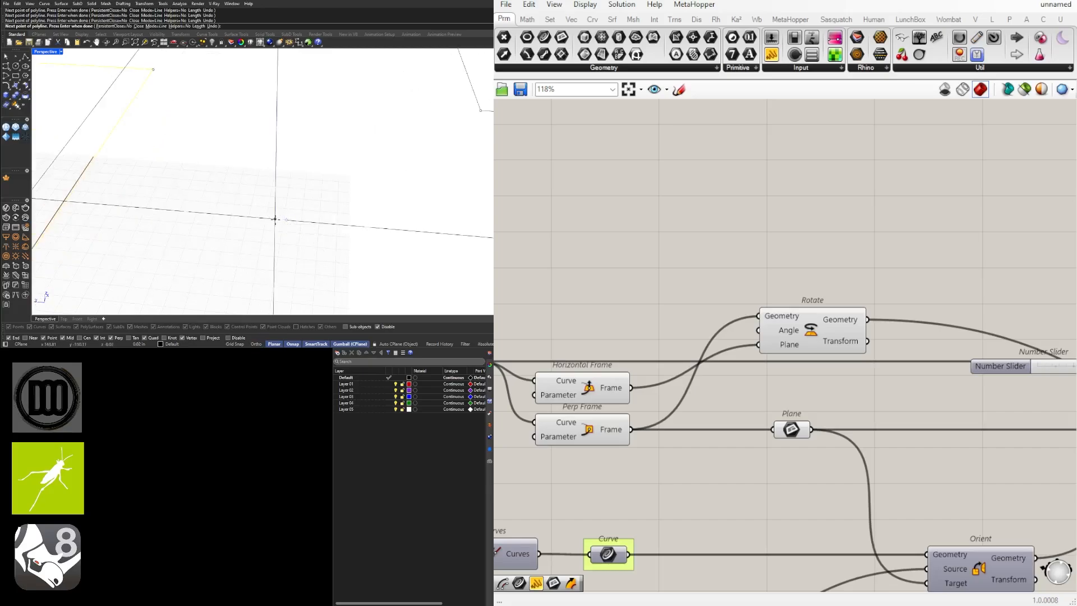
pyautogui.press('Return')
# Step: Finish the open polyline with its end point beside its start, and reference it in the first Curve parameter after Line SDL
pyautogui.click(270, 219)
pyautogui.scroll(-5, 583, 328)
pyautogui.scroll(5, 839, 368)
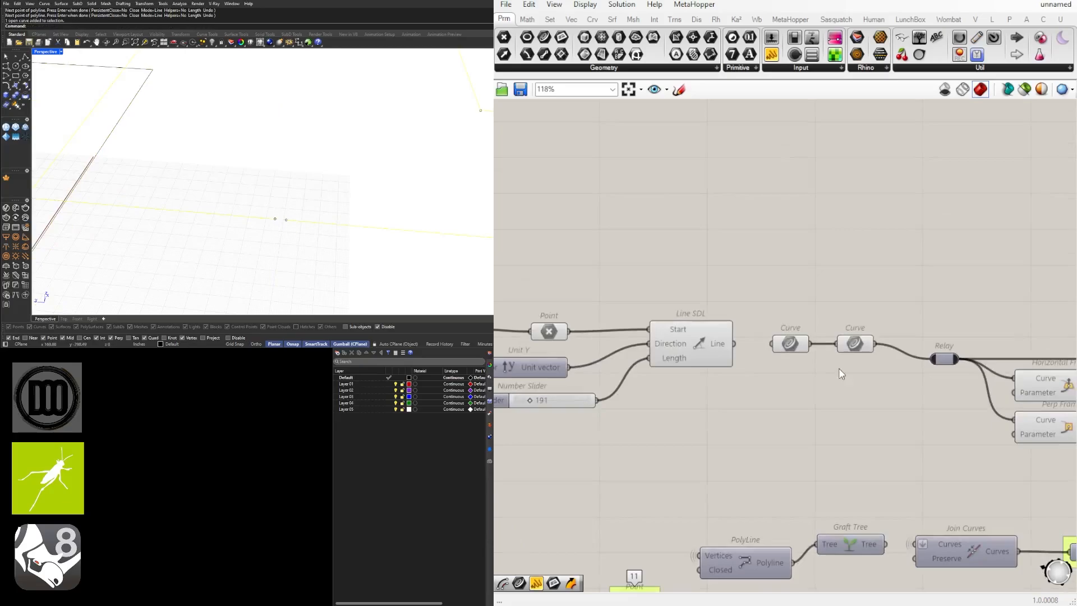
pyautogui.rightClick(791, 344)
pyautogui.click(846, 490)
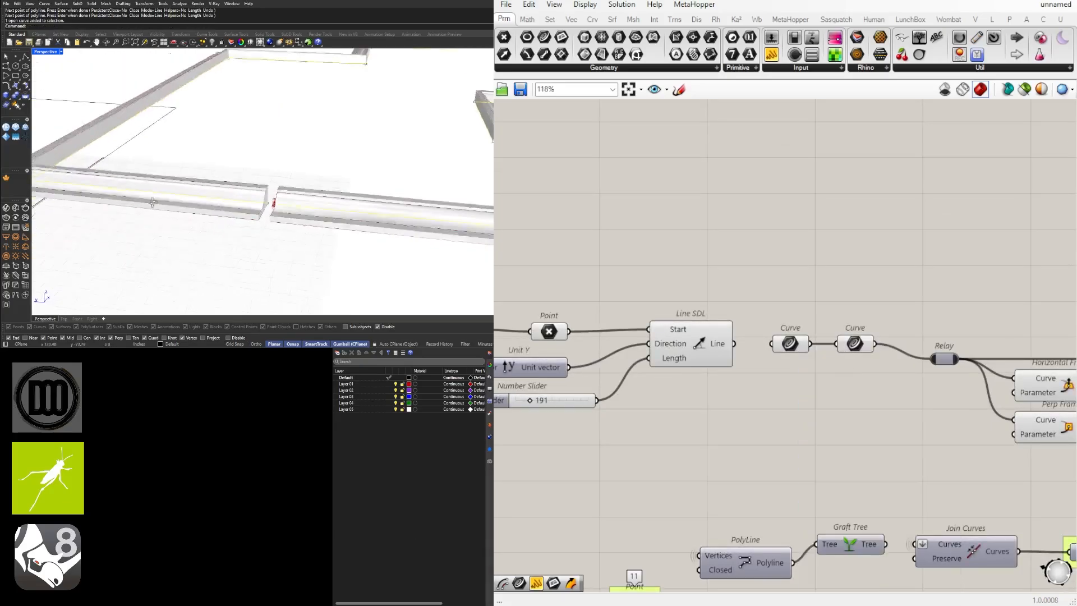
# Step: Examine the moulding swept along the open polyline, its corners and end gap, and the profile's rotation slider
pyautogui.moveTo(371, 186); pyautogui.dragTo(411, 194, button='right')
pyautogui.scroll(-5, 970, 427)
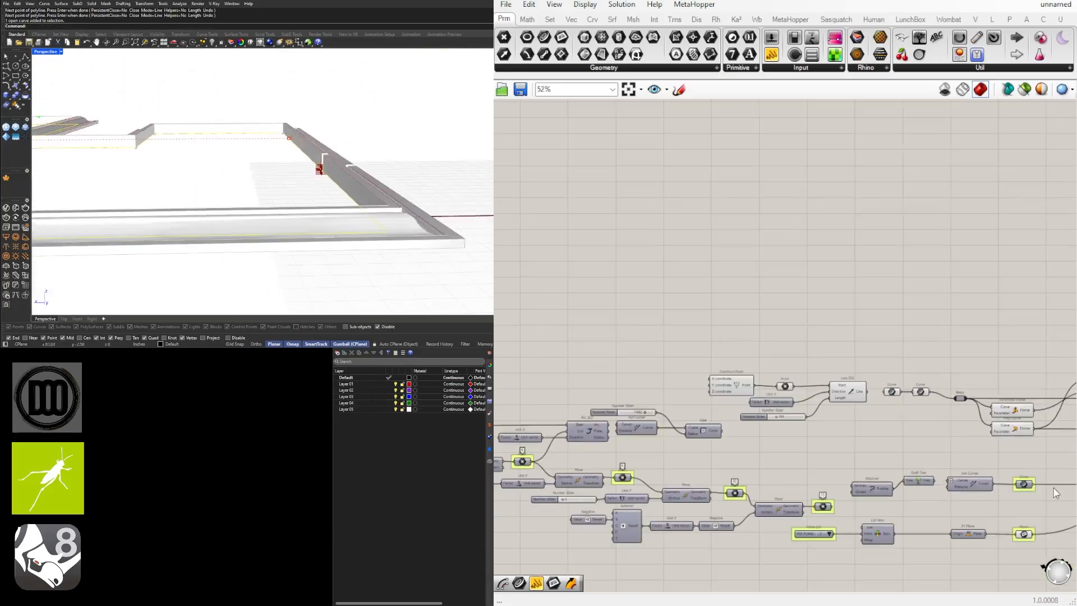
pyautogui.moveTo(1054, 492); pyautogui.dragTo(841, 389, button='right')
pyautogui.scroll(5, 888, 324)
pyautogui.moveTo(888, 324); pyautogui.dragTo(514, 317, button='right')
pyautogui.moveTo(825, 329); pyautogui.dragTo(735, 361, button='right')
pyautogui.scroll(4, 752, 288)
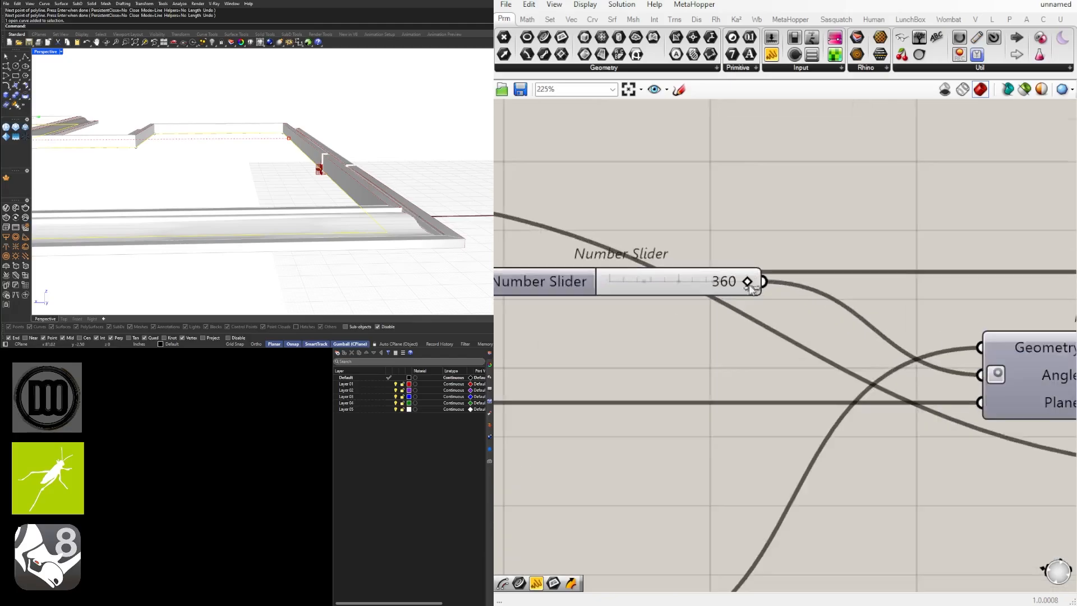
pyautogui.moveTo(266, 211); pyautogui.dragTo(202, 253, button='right')
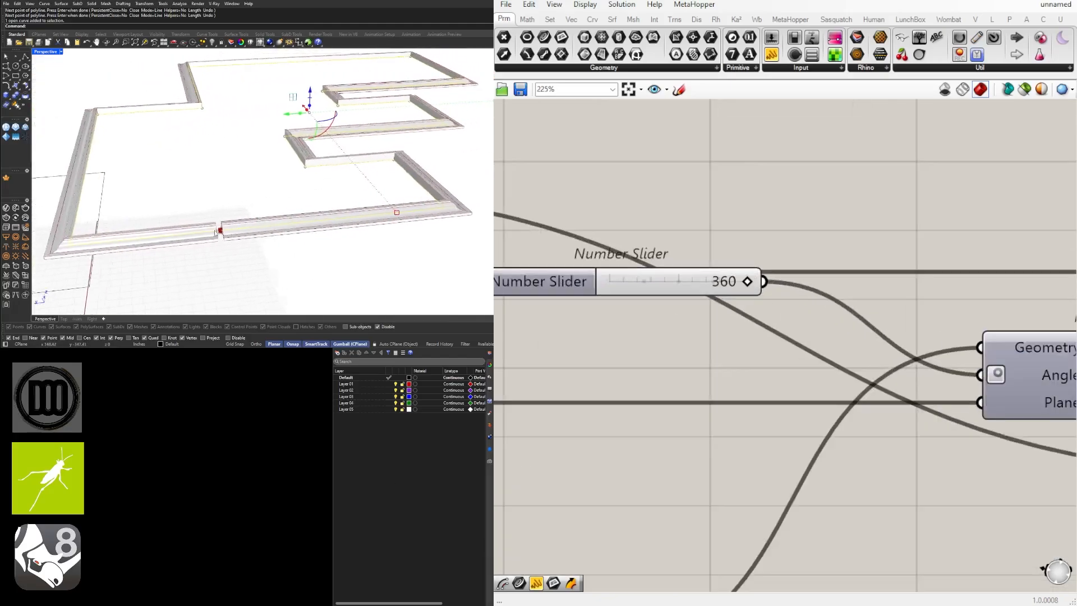
pyautogui.scroll(-4, 296, 254)
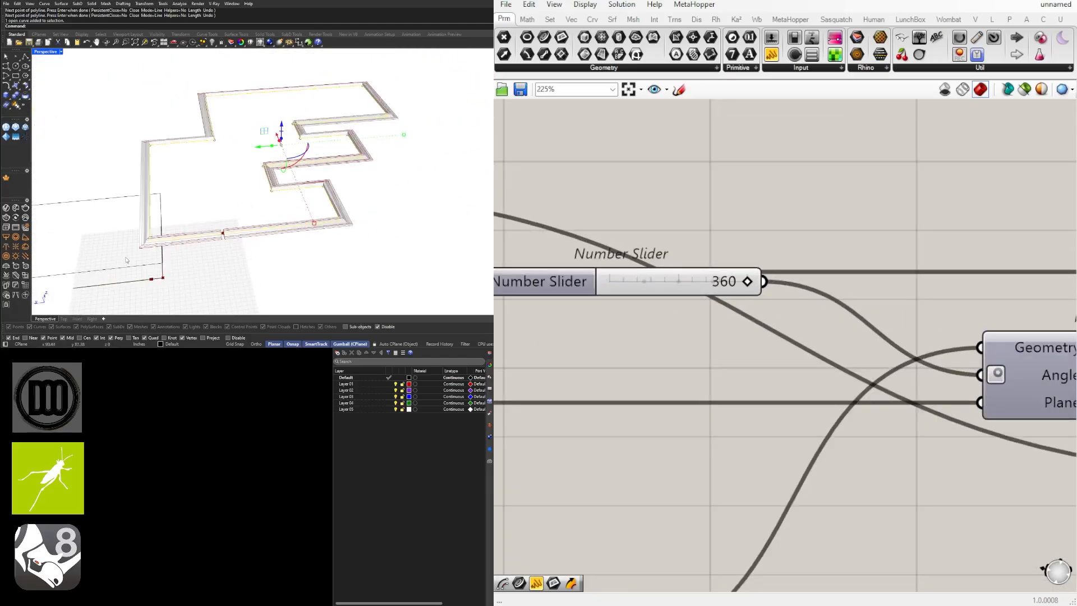
pyautogui.scroll(6, 224, 233)
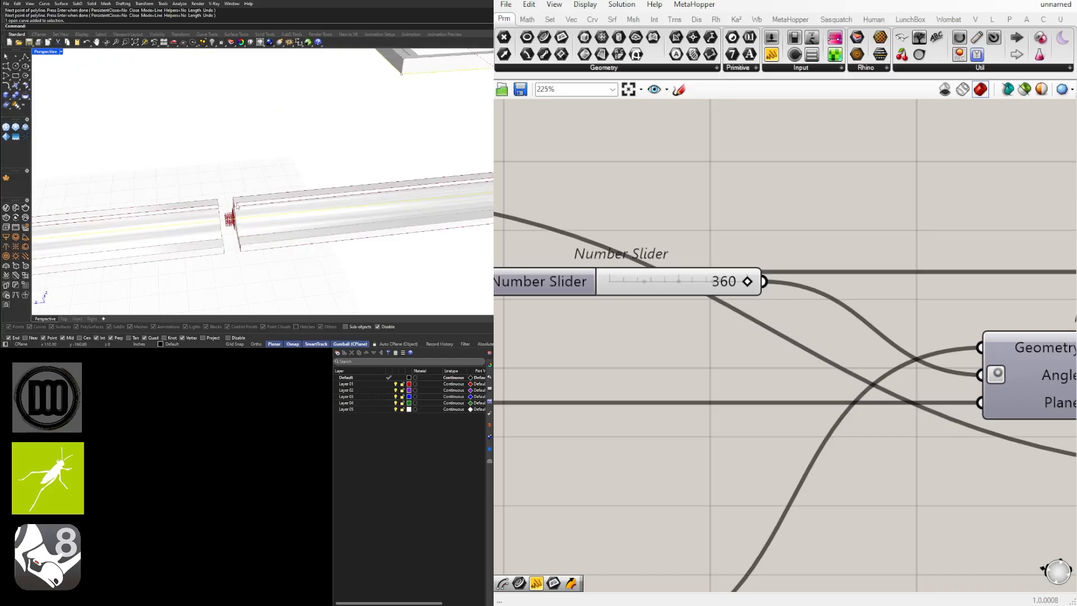
pyautogui.scroll(-5, 911, 359)
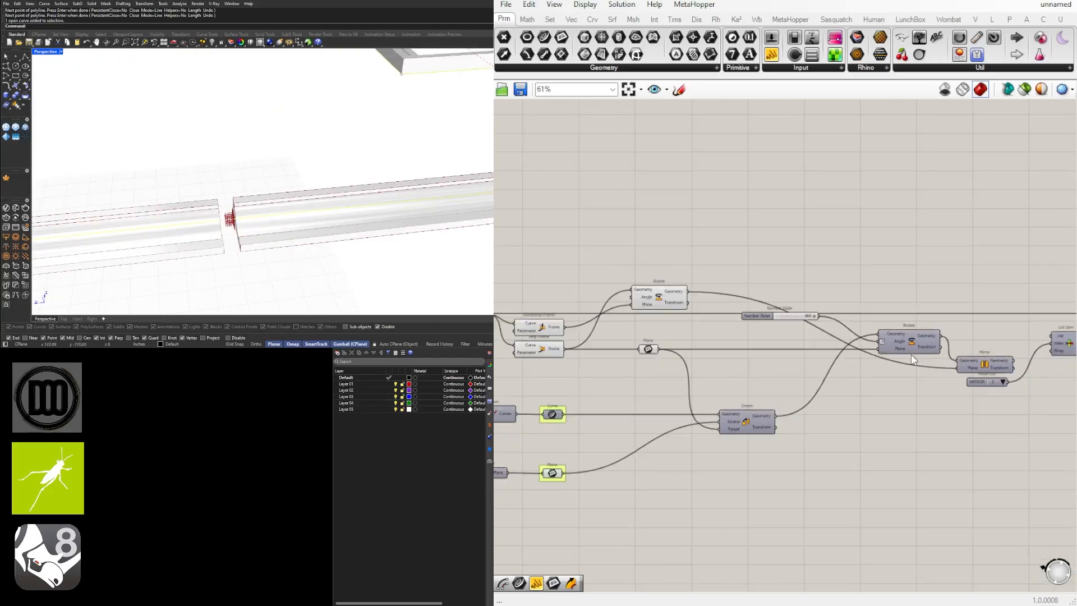
# Step: Set the slider for the oriented profile's Rotate angle to 270
pyautogui.moveTo(720, 362); pyautogui.dragTo(872, 375, button='right')
pyautogui.moveTo(628, 341); pyautogui.dragTo(890, 330, button='right')
pyautogui.scroll(4, 671, 339)
pyautogui.scroll(-5, 671, 337)
pyautogui.moveTo(967, 368); pyautogui.dragTo(836, 381, button='right')
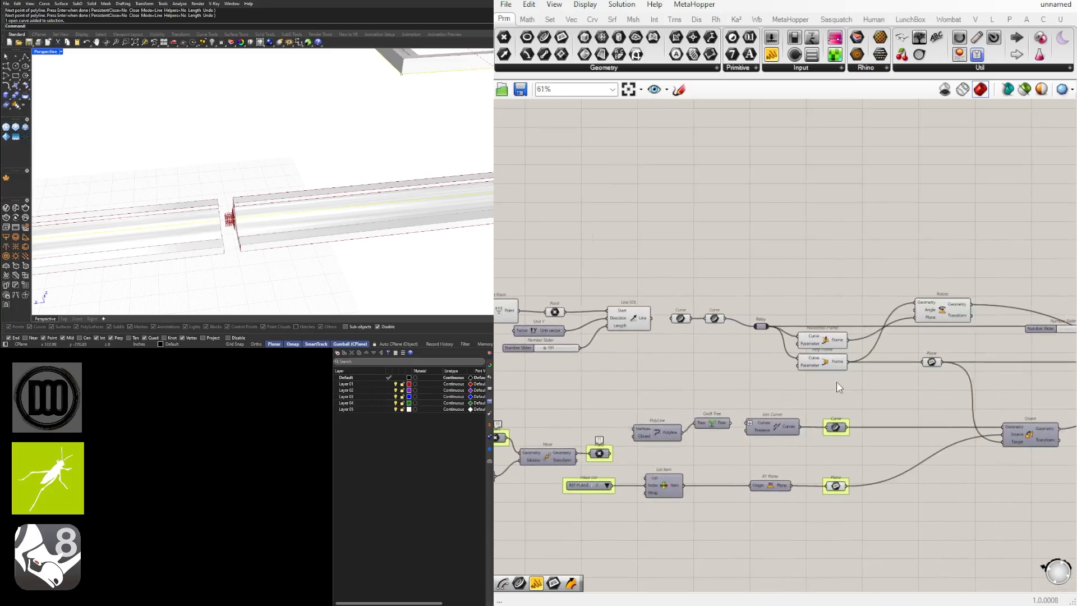
pyautogui.moveTo(1009, 384); pyautogui.dragTo(659, 379, button='right')
pyautogui.scroll(7, 738, 324)
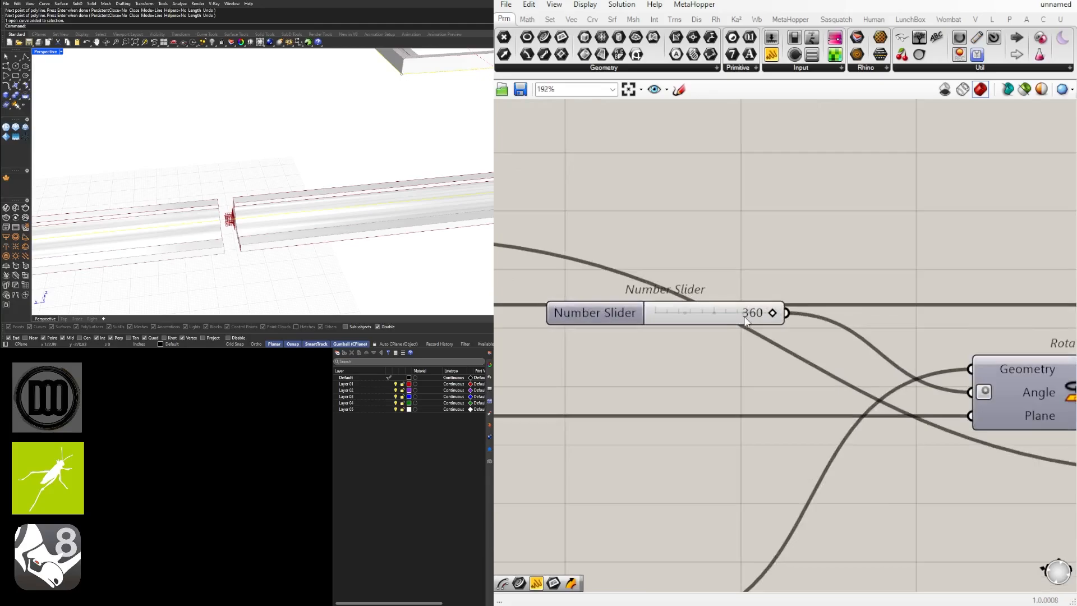
pyautogui.moveTo(771, 313); pyautogui.dragTo(741, 313)
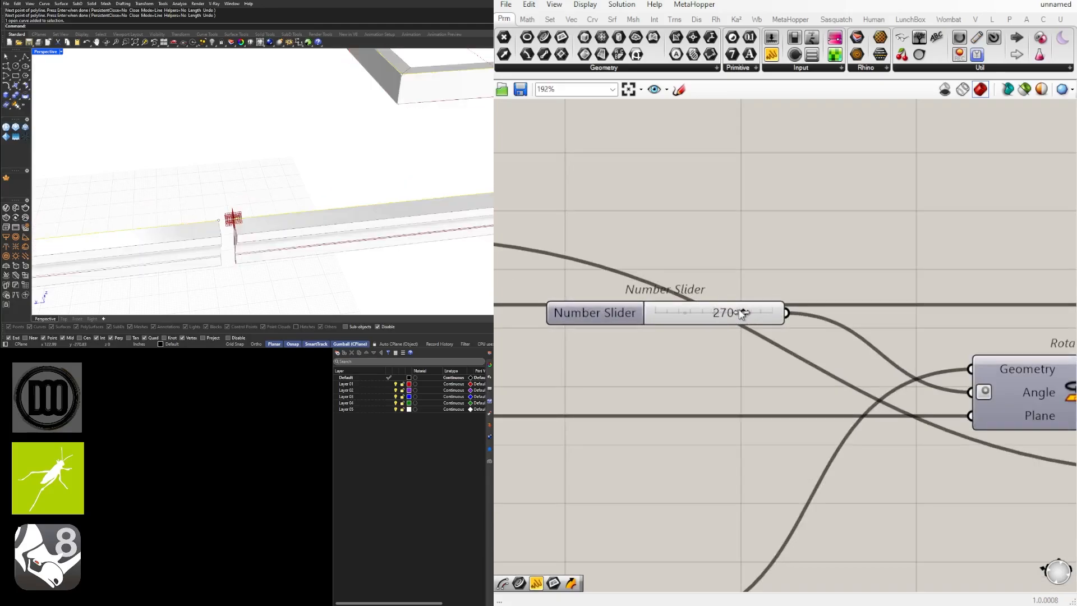
# Step: Examine the rotated moulding around the whole open polyline, including its corners and the gap between its ends
pyautogui.moveTo(403, 242); pyautogui.dragTo(221, 218, button='right')
pyautogui.scroll(-5, 415, 210)
pyautogui.scroll(-5, 351, 206)
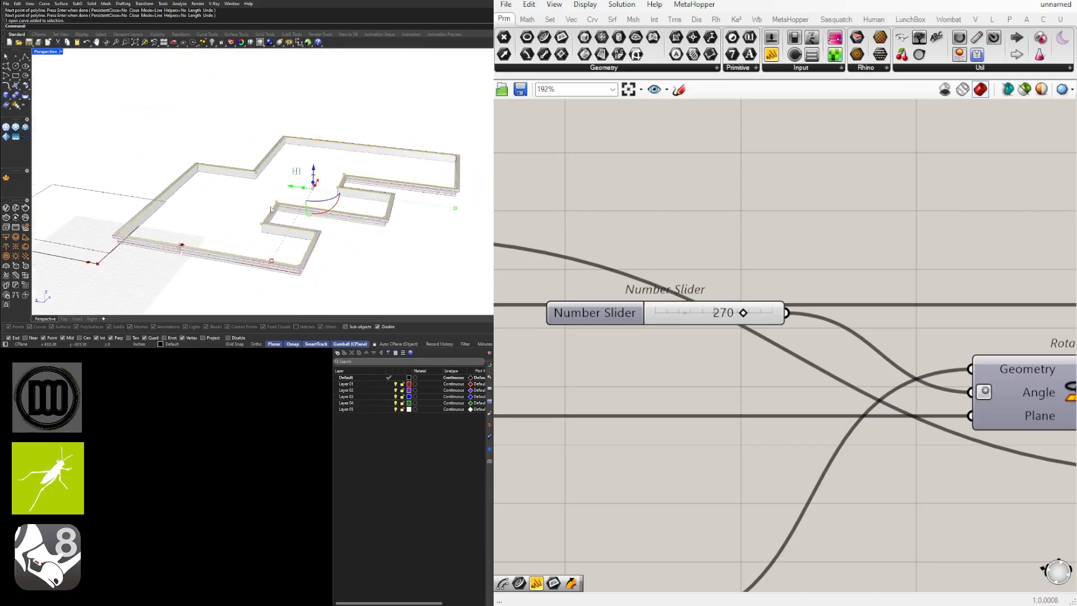
pyautogui.moveTo(336, 191); pyautogui.dragTo(312, 172, button='right')
pyautogui.scroll(8, 324, 234)
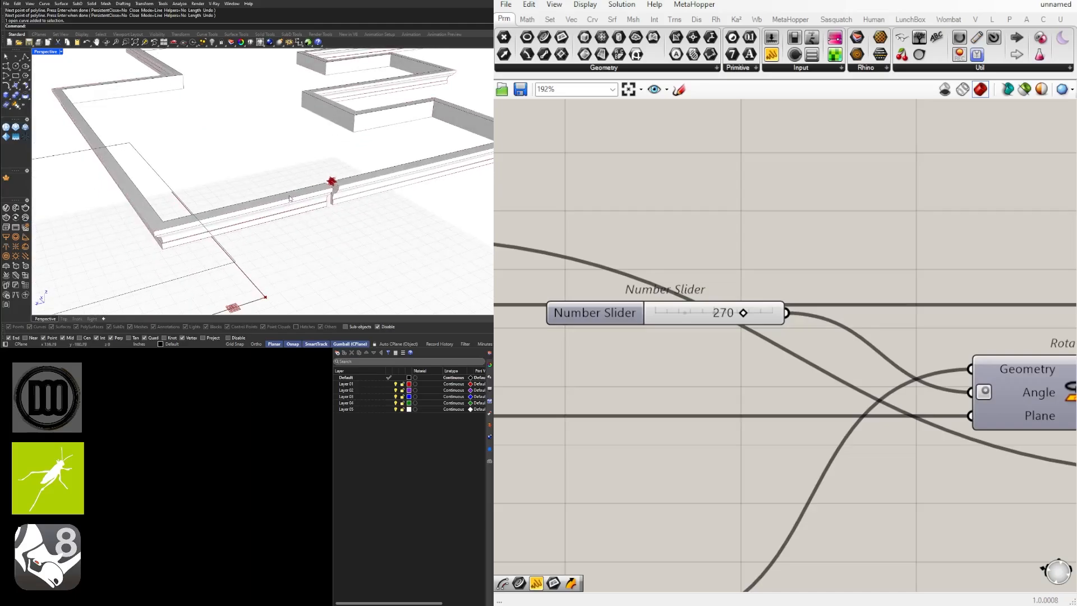
pyautogui.scroll(-6, 290, 197)
pyautogui.moveTo(250, 180); pyautogui.dragTo(236, 177, button='right')
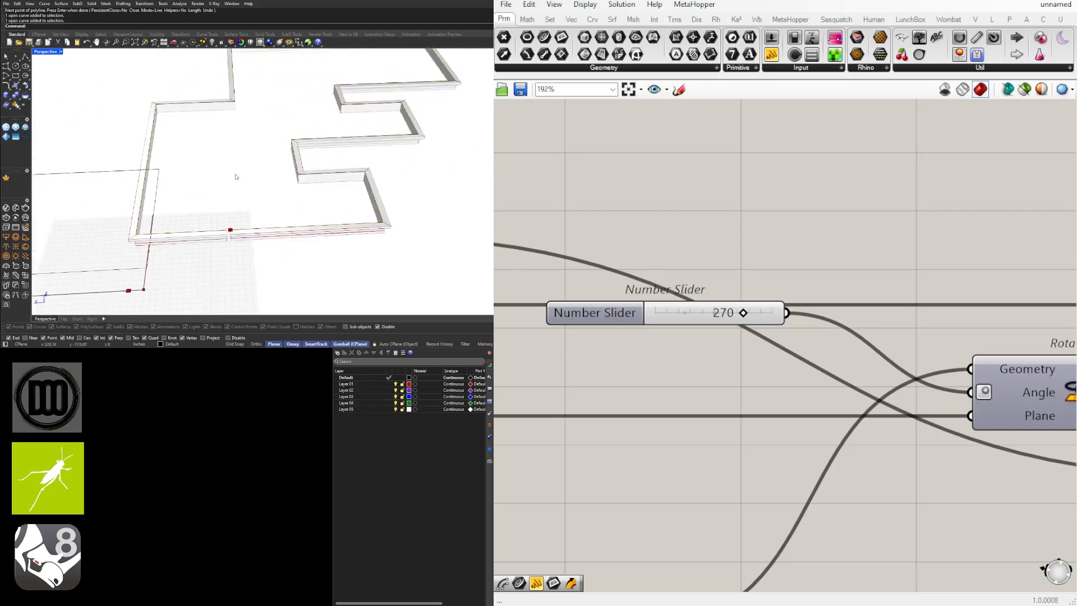
pyautogui.scroll(-3, 247, 228)
pyautogui.moveTo(248, 228); pyautogui.dragTo(291, 207, button='right')
pyautogui.scroll(6, 285, 233)
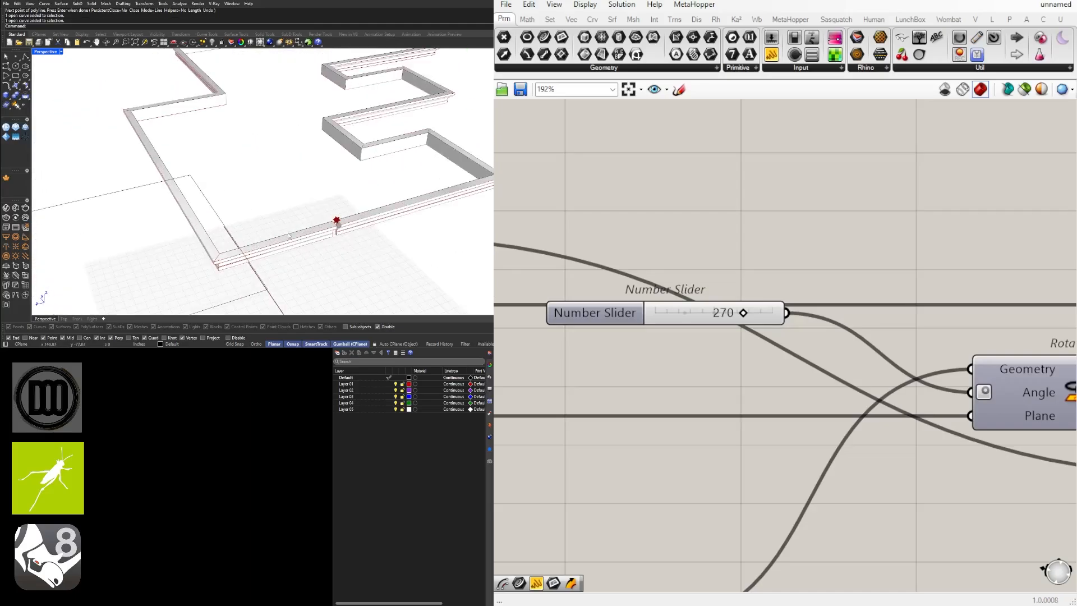
# Step: Select the polyline and the Curve parameter that references it, and examine where the moulding sits relative to the path
pyautogui.click(288, 236)
pyautogui.scroll(-5, 667, 344)
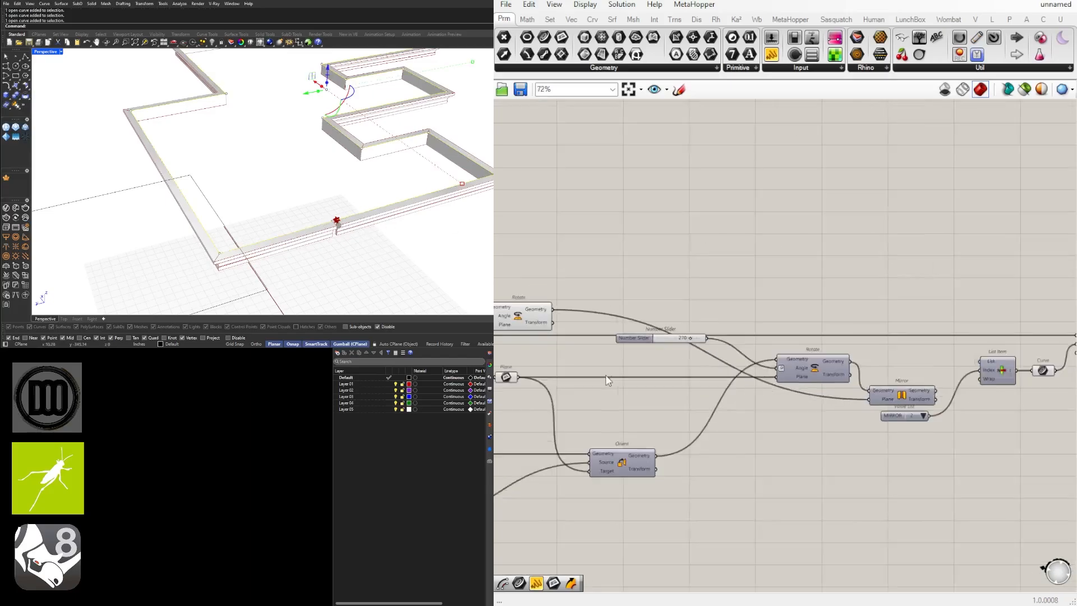
pyautogui.moveTo(608, 379); pyautogui.dragTo(854, 375, button='right')
pyautogui.scroll(-4, 853, 375)
pyautogui.moveTo(638, 371); pyautogui.dragTo(891, 363, button='right')
pyautogui.scroll(4, 892, 359)
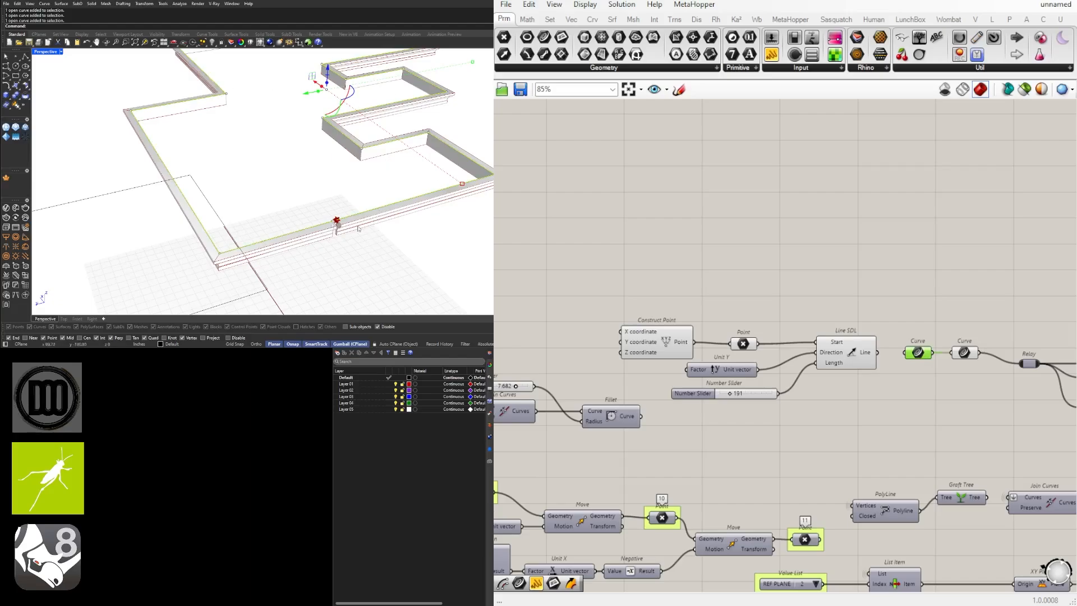
pyautogui.scroll(-5, 389, 108)
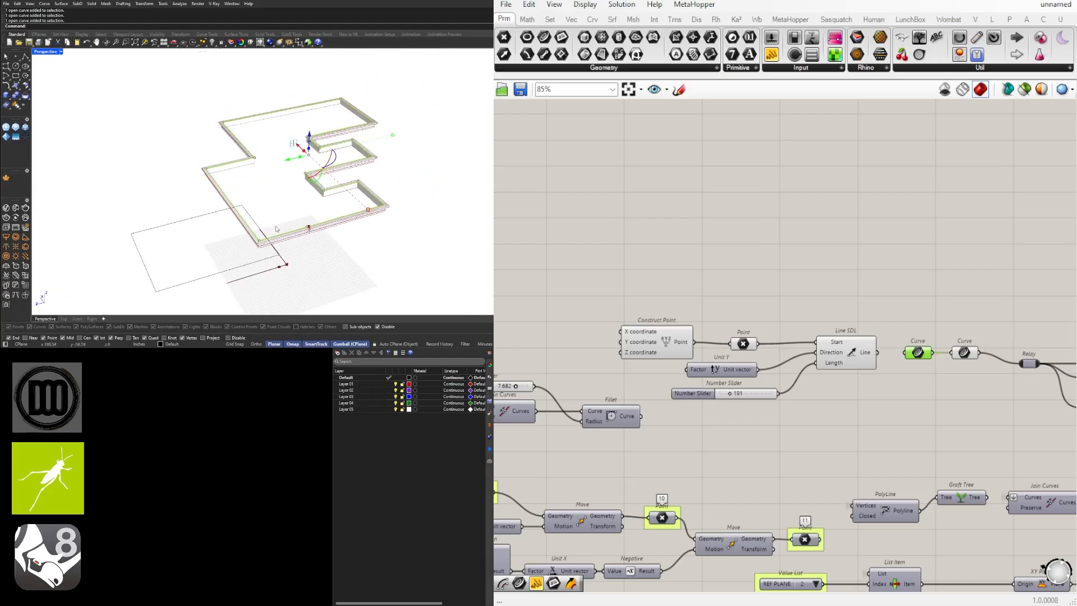
pyautogui.scroll(3, 276, 229)
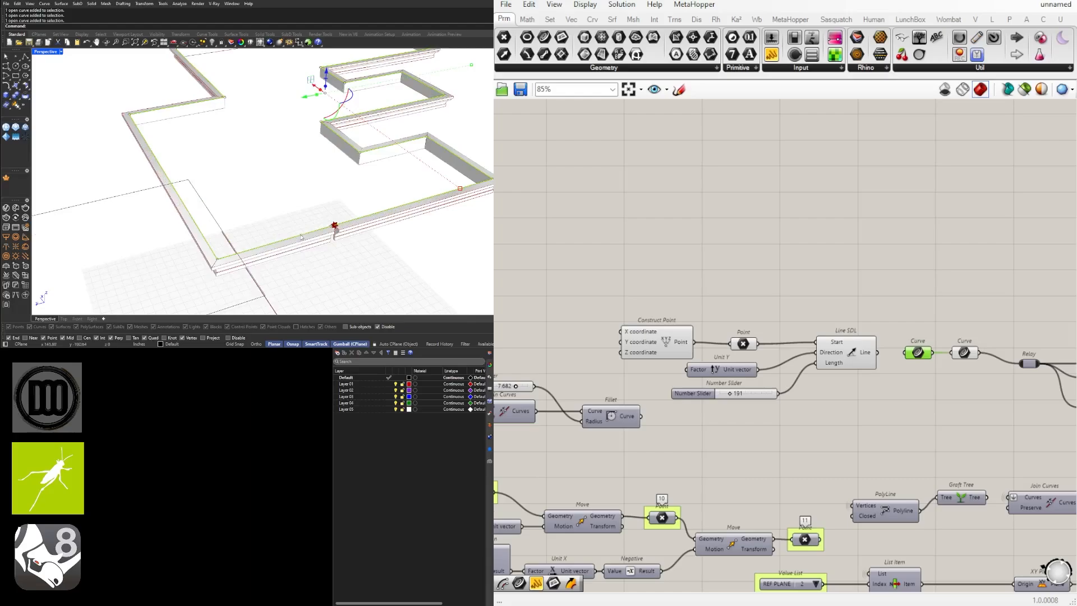
pyautogui.scroll(1, 690, 337)
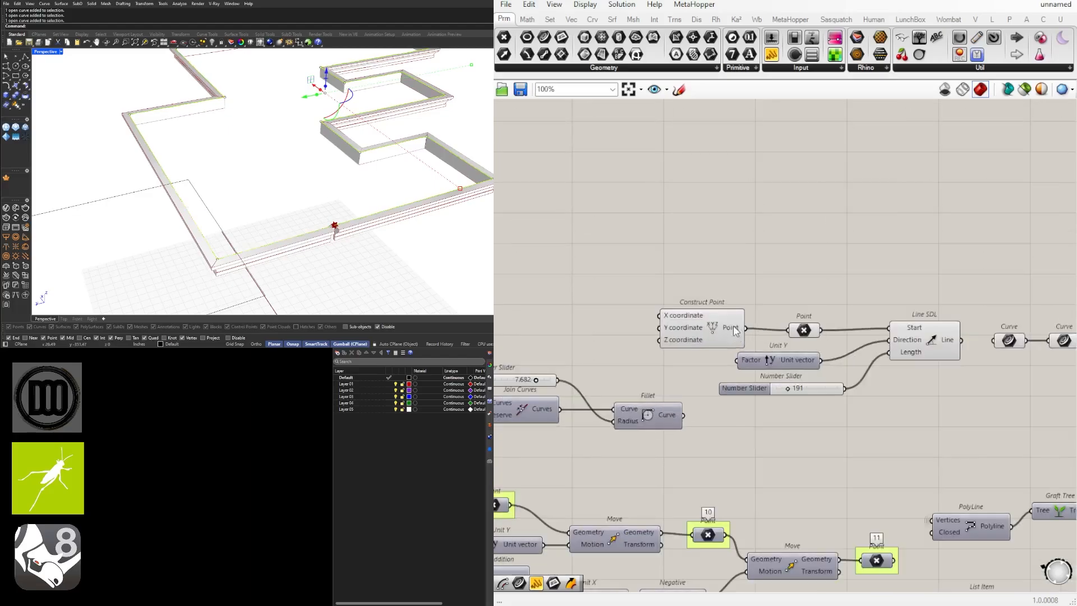
# Step: Reconnect the Line output of Line SDL to the first Curve parameter
pyautogui.click(694, 332)
pyautogui.click(731, 316)
pyautogui.scroll(-8, 954, 320)
pyautogui.moveTo(1054, 335); pyautogui.dragTo(836, 336, button='right')
pyautogui.scroll(5, 836, 335)
pyautogui.scroll(-5, 426, 175)
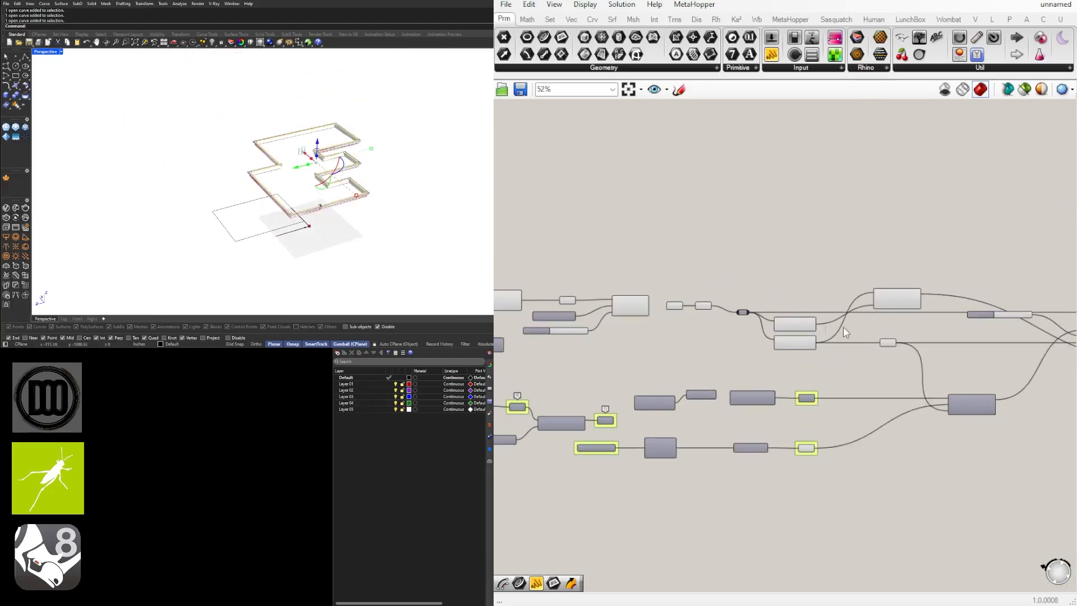
pyautogui.scroll(5, 852, 331)
pyautogui.moveTo(848, 336); pyautogui.dragTo(889, 336)
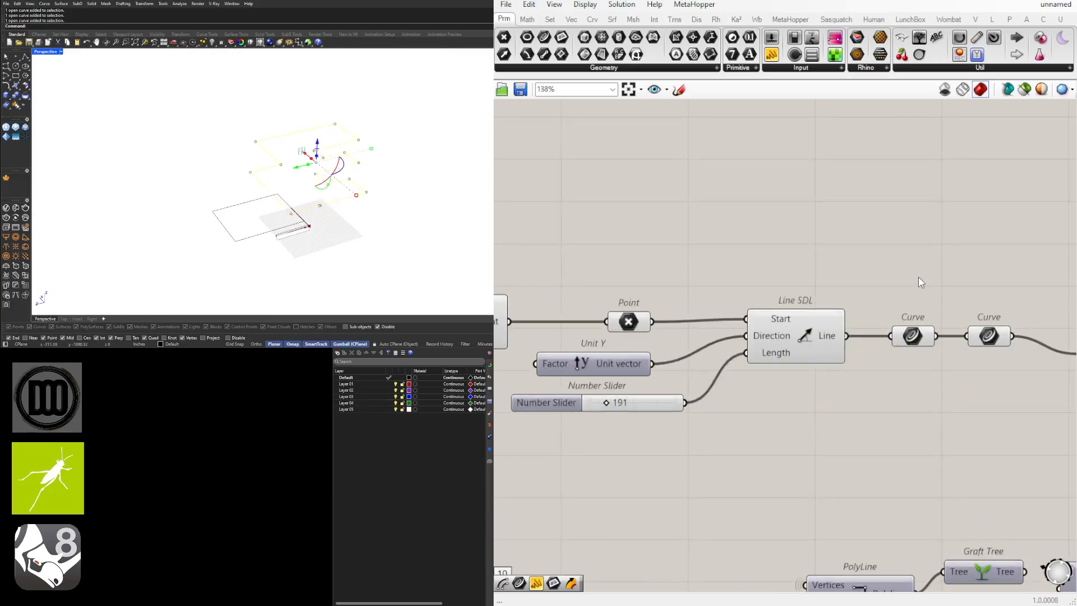
# Step: Delete the rectangle and the open polyline from the Rhino model, leaving only the straight parametric moulding
pyautogui.moveTo(383, 247); pyautogui.dragTo(325, 245, button='right')
pyautogui.moveTo(422, 257); pyautogui.dragTo(171, 118)
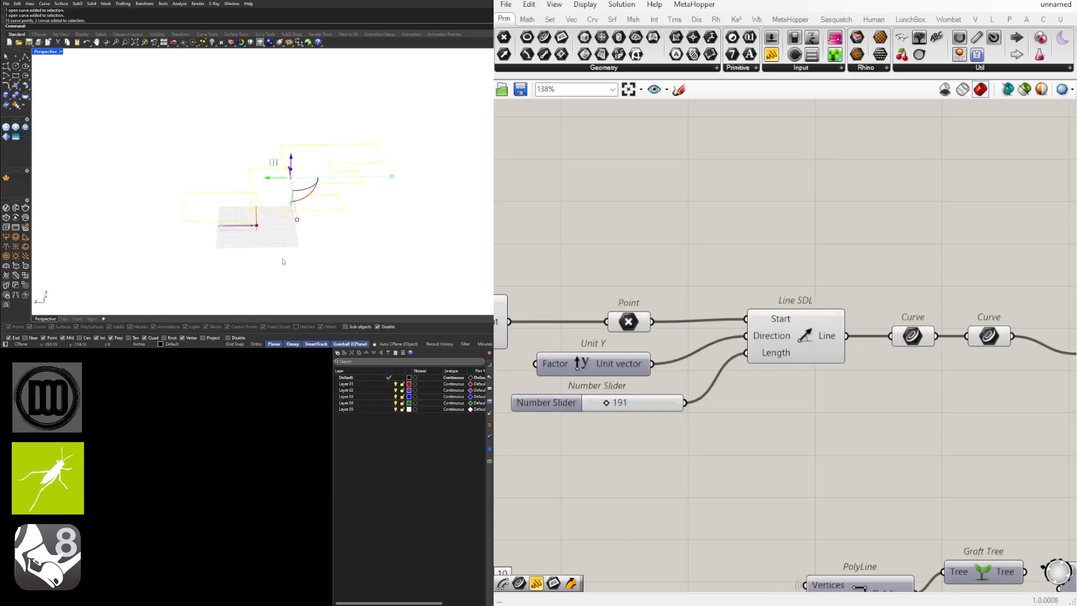
pyautogui.press('Delete')
pyautogui.moveTo(283, 262); pyautogui.dragTo(138, 167, button='right')
pyautogui.scroll(7, 147, 164)
pyautogui.moveTo(213, 247); pyautogui.dragTo(245, 201, button='right')
pyautogui.scroll(-9, 761, 220)
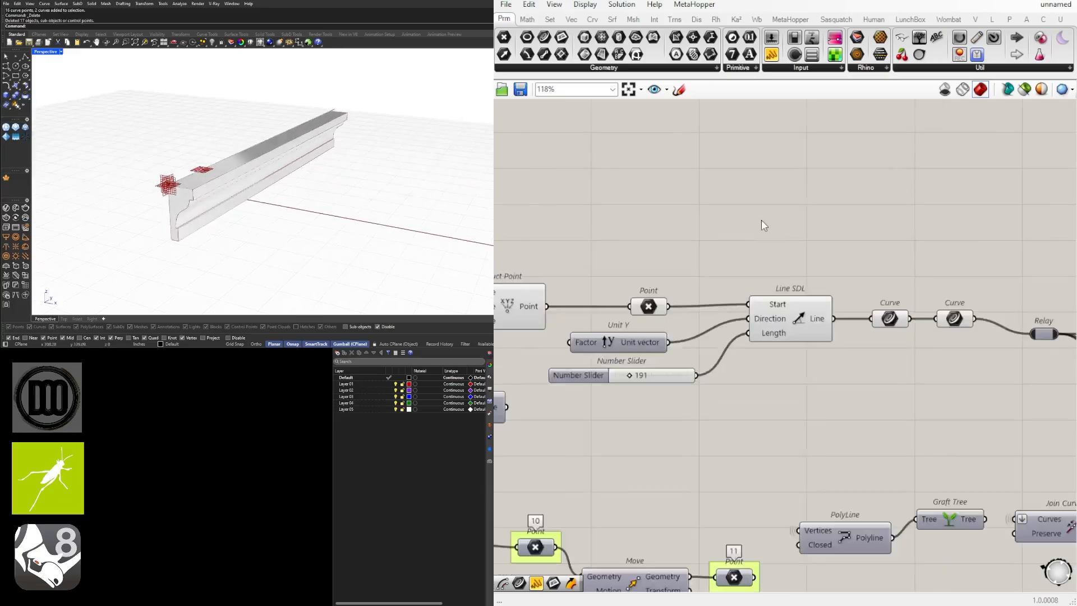
# Step: Examine the Orient component and its connections to the profile curve, reference plane and path frame
pyautogui.moveTo(936, 257); pyautogui.dragTo(911, 292, button='right')
pyautogui.scroll(5, 905, 293)
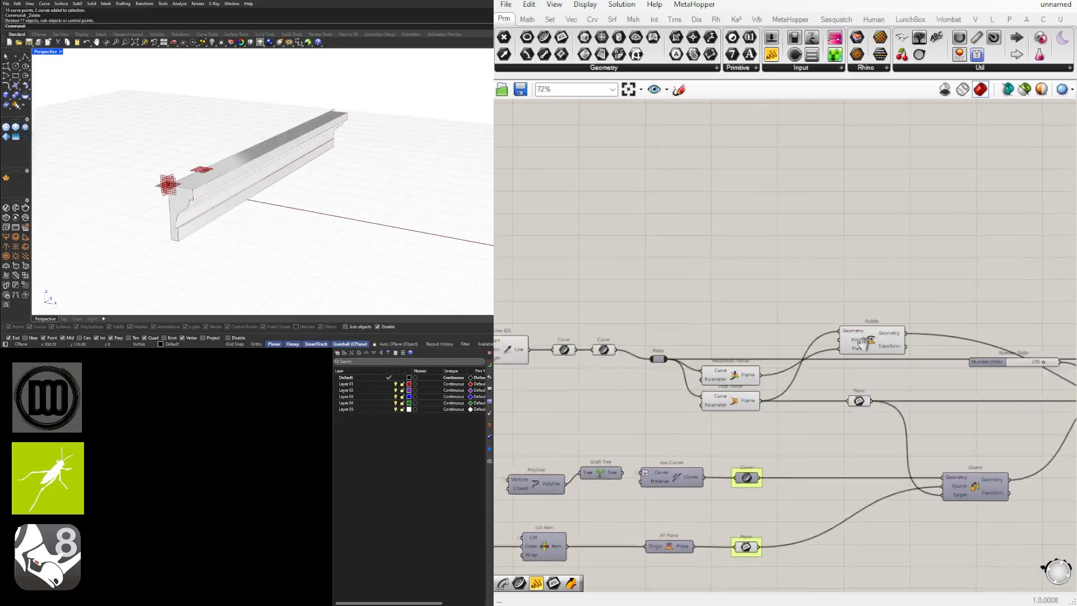
pyautogui.moveTo(973, 440); pyautogui.dragTo(817, 441, button='right')
pyautogui.scroll(3, 817, 441)
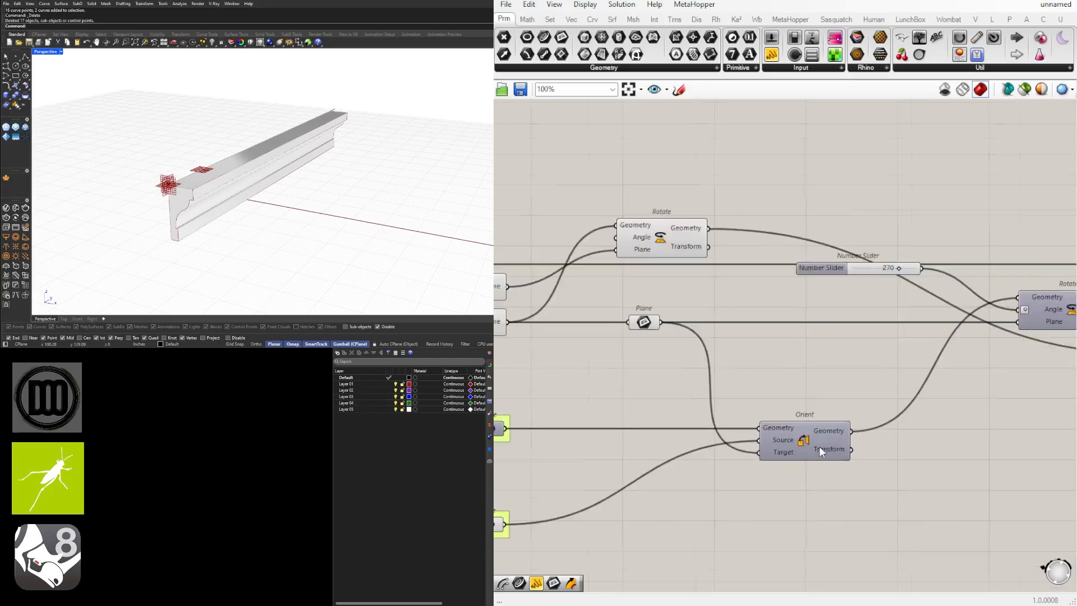
pyautogui.click(814, 420)
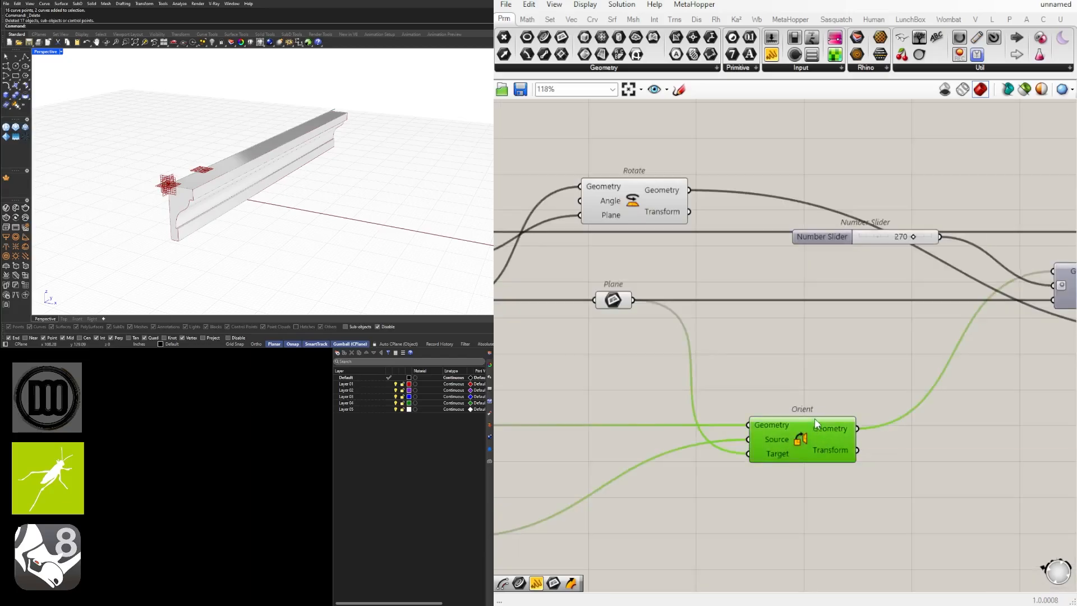
pyautogui.moveTo(816, 428)
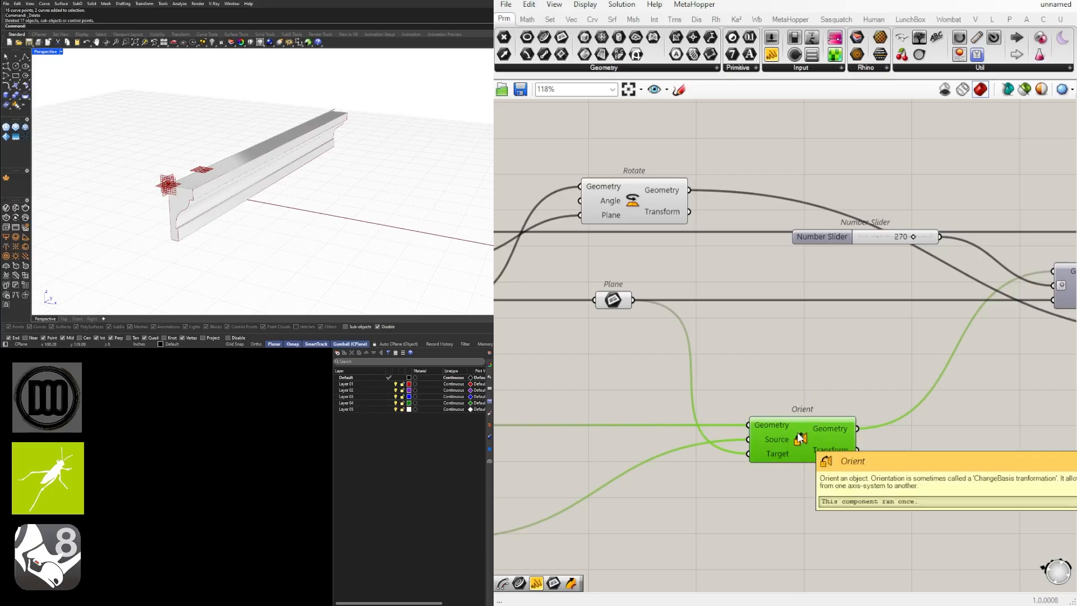
pyautogui.scroll(-5, 802, 416)
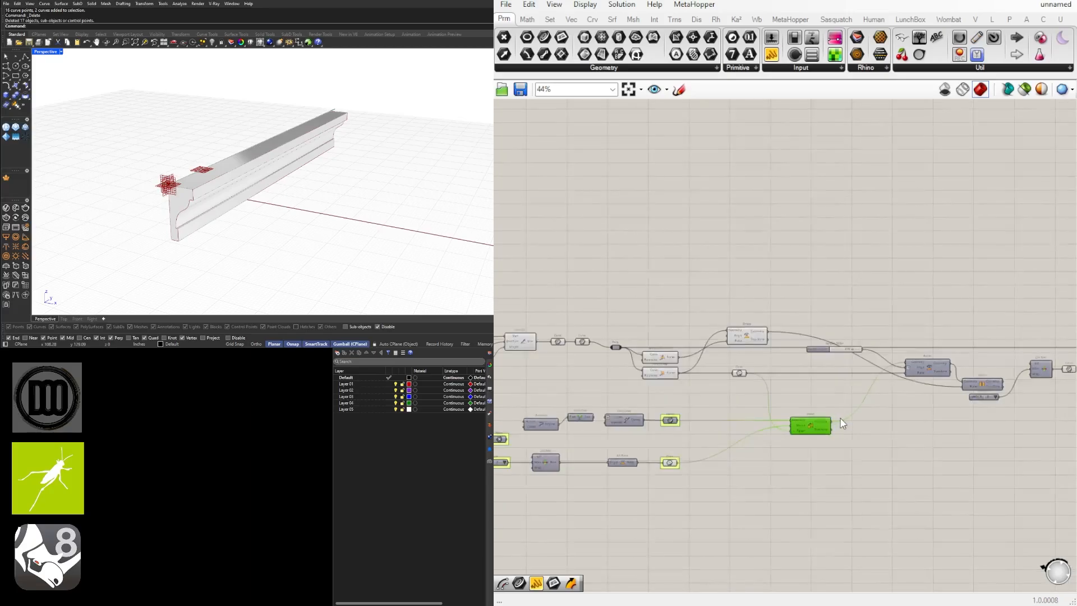
pyautogui.scroll(3, 757, 343)
pyautogui.scroll(-3, 773, 378)
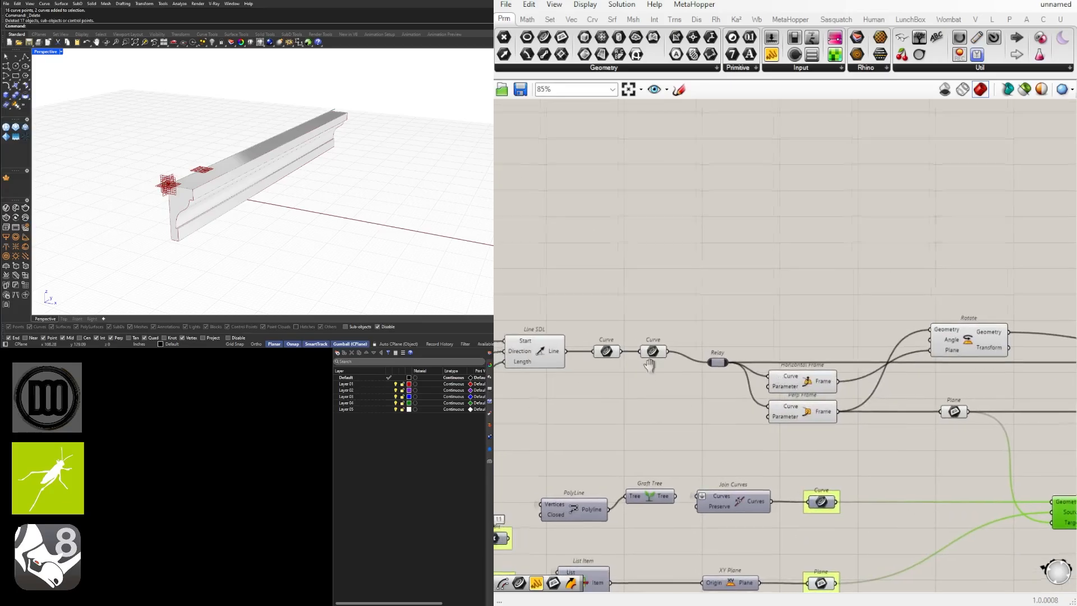
pyautogui.scroll(4, 963, 395)
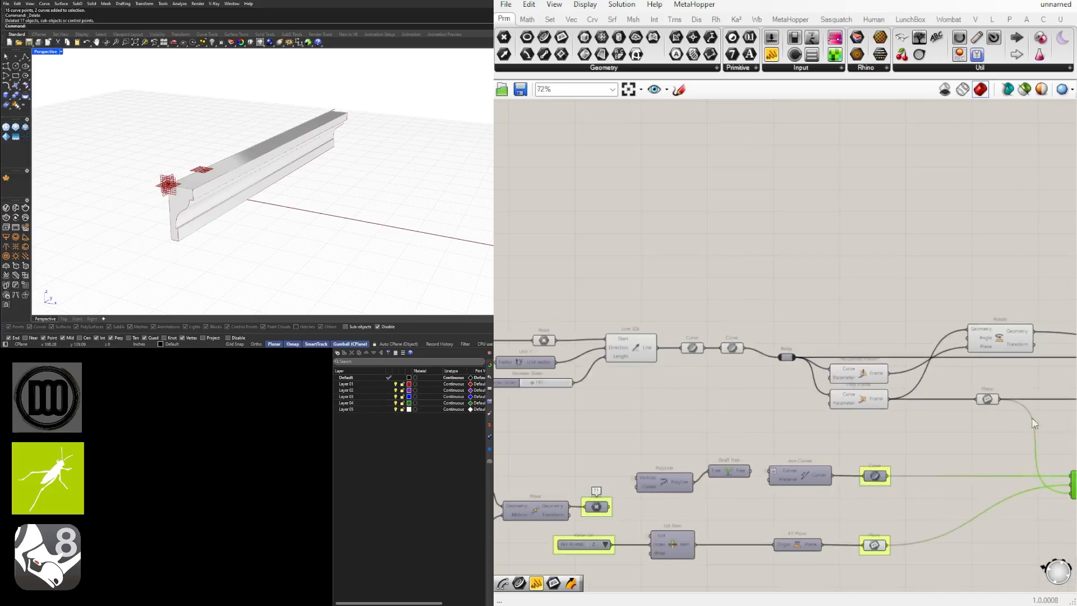
# Step: Move the Relay slightly up so it lines up with the two Curve parameters, and clear the selection
pyautogui.moveTo(954, 396); pyautogui.dragTo(666, 289)
pyautogui.moveTo(676, 364); pyautogui.dragTo(664, 345)
pyautogui.click(656, 253)
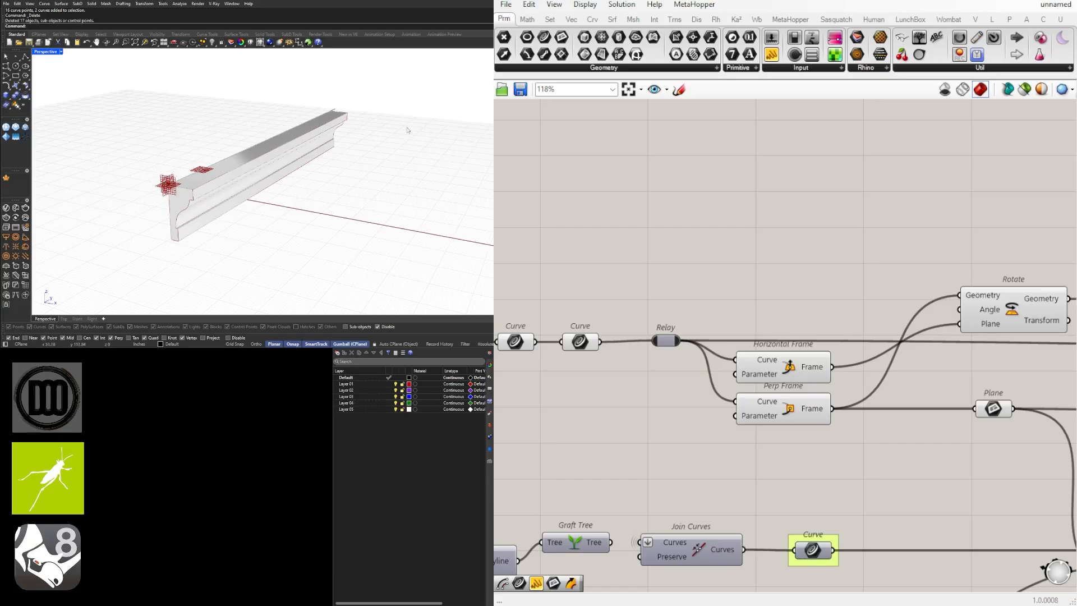
pyautogui.scroll(-10, 725, 210)
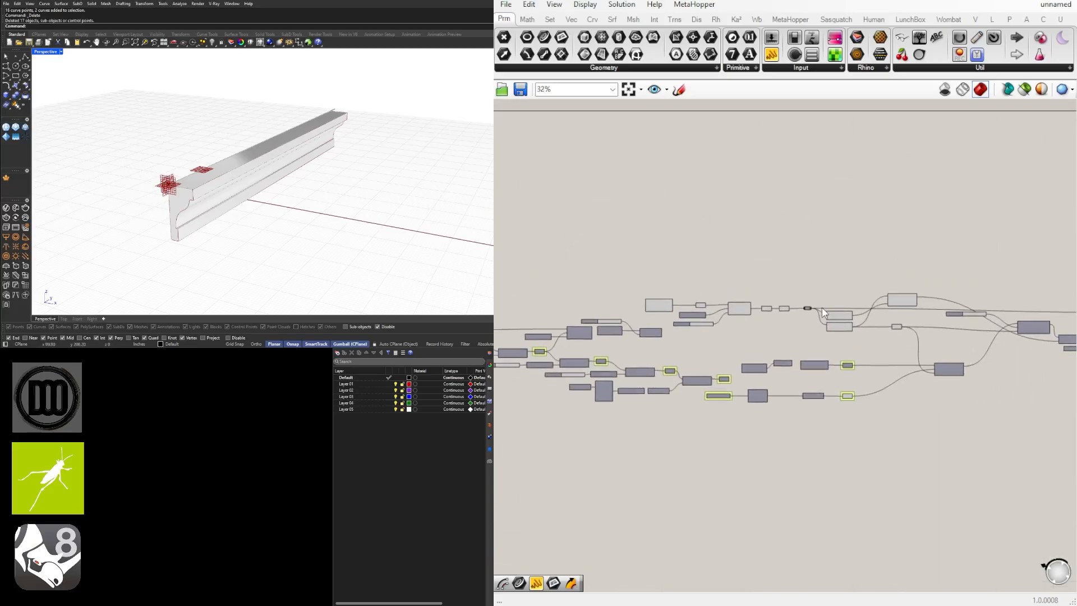
pyautogui.scroll(4, 855, 355)
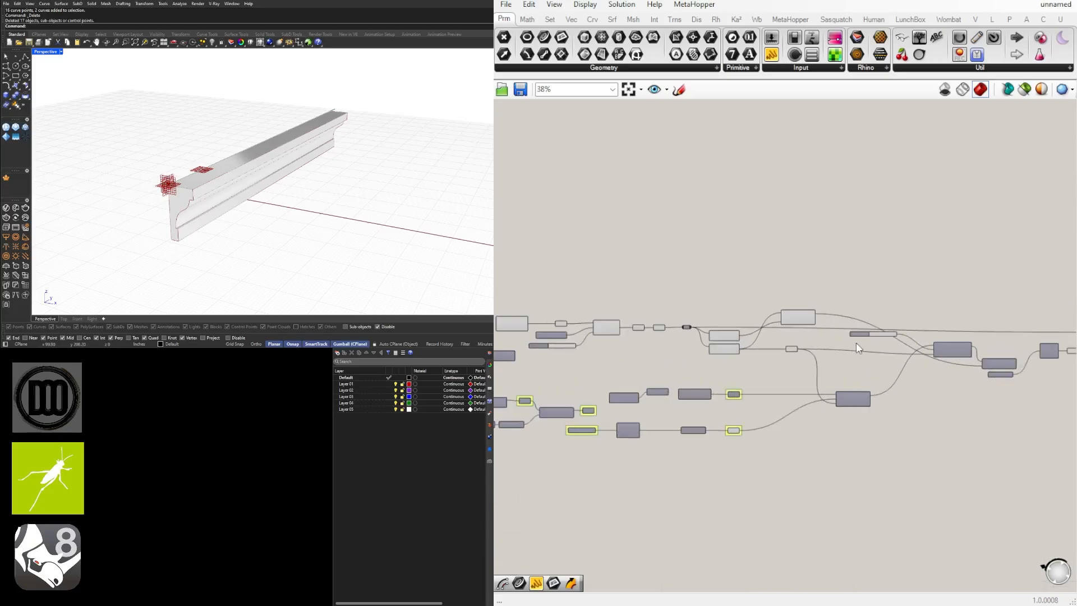
pyautogui.scroll(-5, 816, 352)
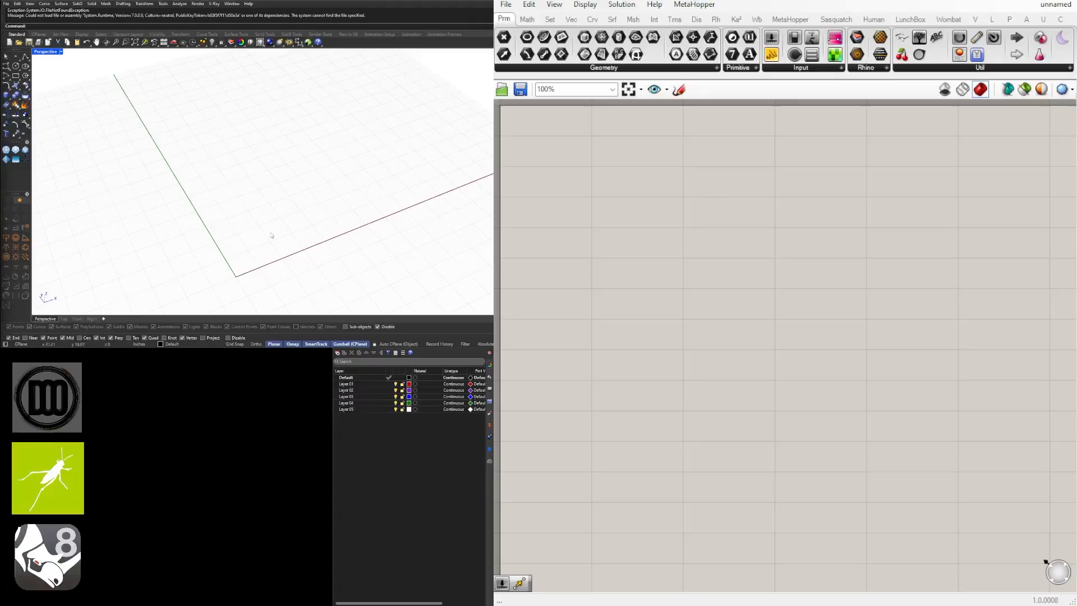
# Step: Add a Construct Point component feeding a Point parameter, and chain a second Point parameter after it
pyautogui.doubleClick(617, 242)
pyautogui.write('CONSTRUCT')
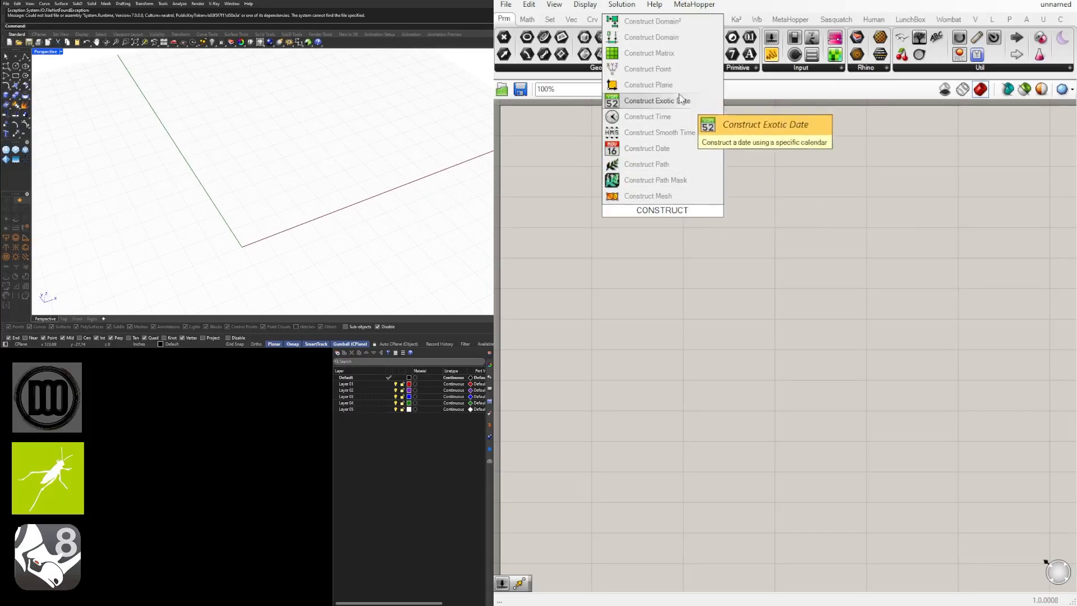
pyautogui.click(673, 101)
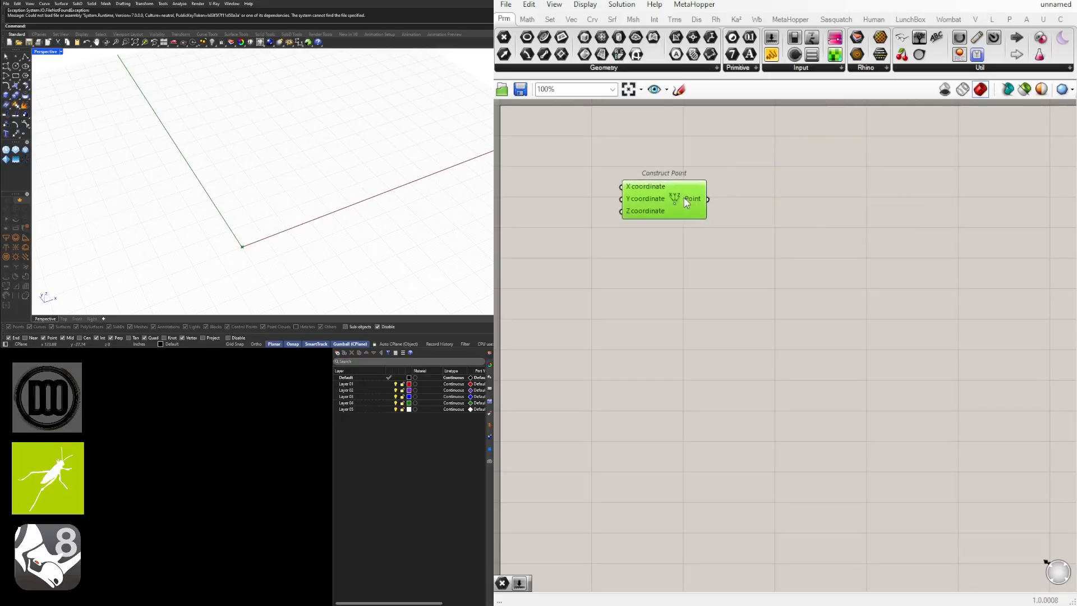
pyautogui.doubleClick(779, 270)
pyautogui.write('POINT')
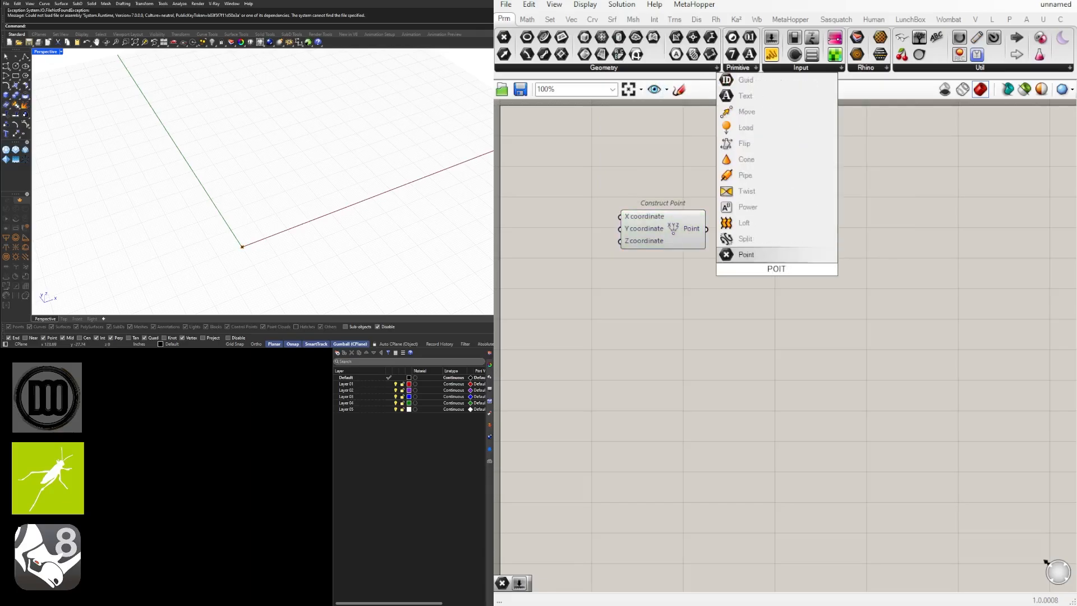
pyautogui.click(779, 254)
pyautogui.moveTo(707, 229); pyautogui.dragTo(842, 230)
pyautogui.moveTo(770, 230); pyautogui.dragTo(836, 240)
# Step: Add a Move component that moves the second Point along a Unit X vector
pyautogui.doubleClick(865, 277)
pyautogui.write('move')
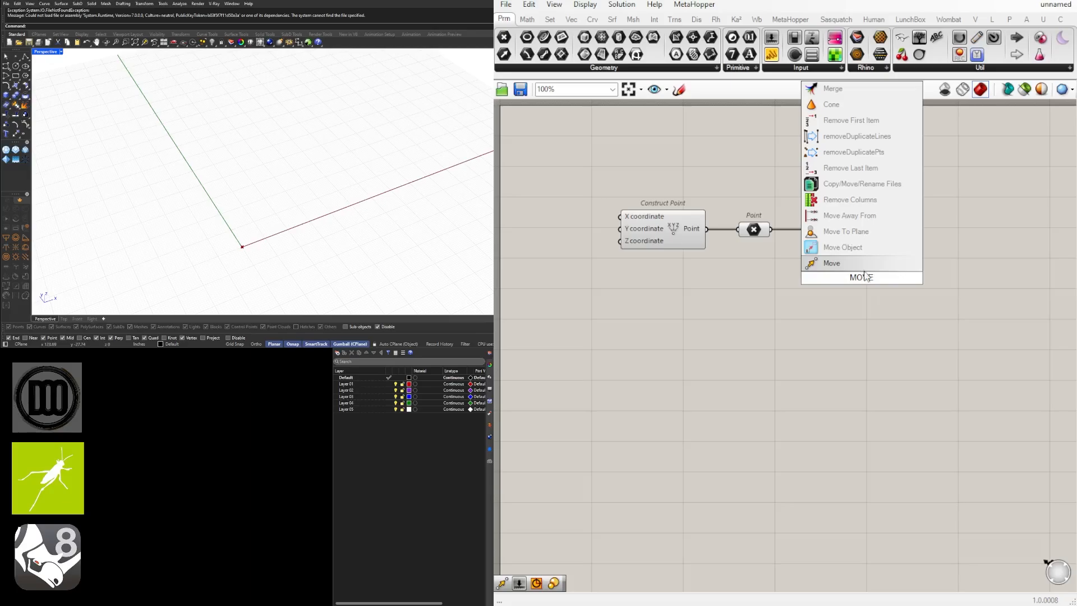
pyautogui.press('Return')
pyautogui.doubleClick(832, 288)
pyautogui.write('x')
pyautogui.press('Return')
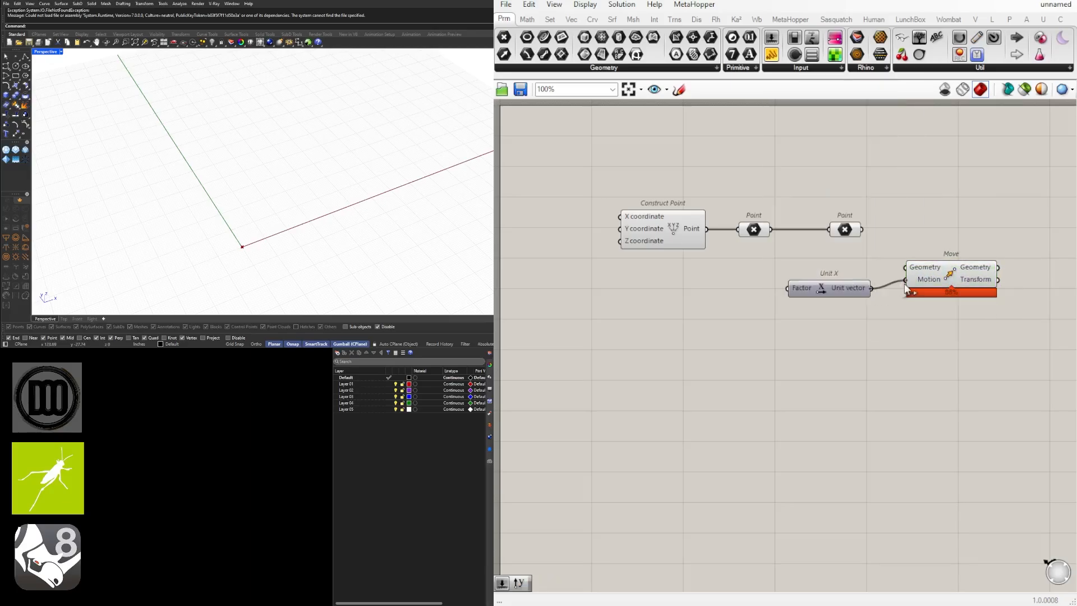
pyautogui.moveTo(835, 293); pyautogui.dragTo(852, 284)
pyautogui.click(897, 322)
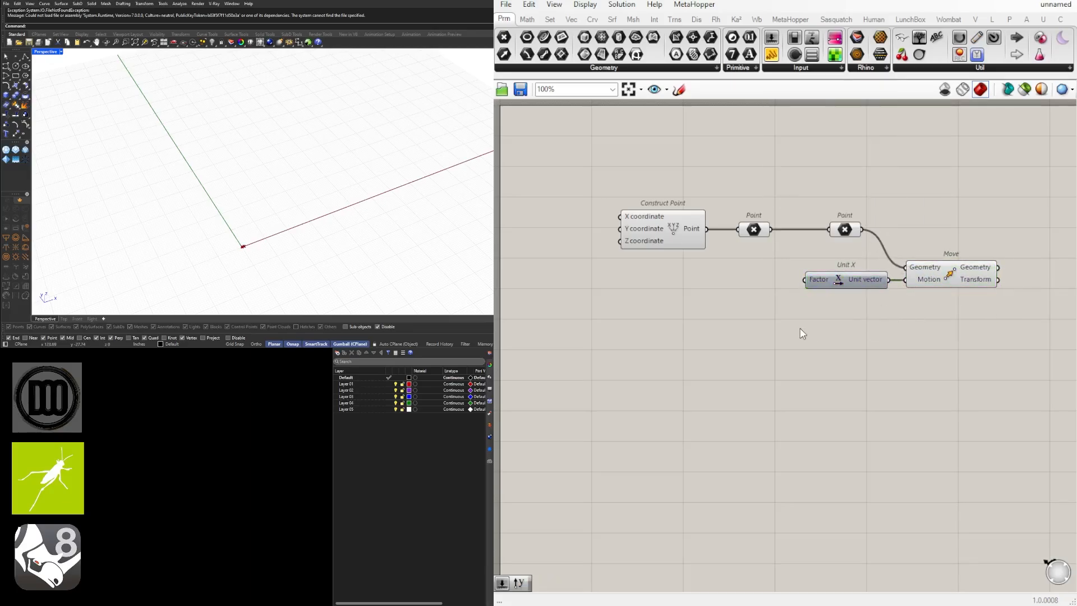
# Step: Shift the Unit X and Move components over and connect a number slider of 35 to Unit X's Factor
pyautogui.moveTo(920, 326); pyautogui.dragTo(799, 282)
pyautogui.doubleClick(765, 292)
pyautogui.write('35')
pyautogui.press('Return')
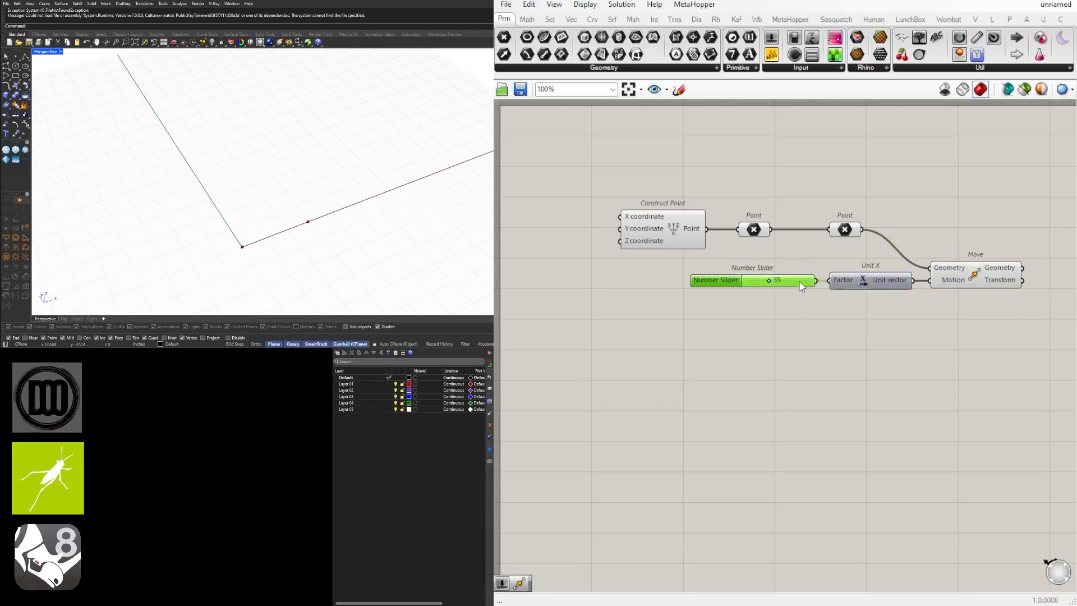
# Step: Try to set the Unit X slider's value to 3.5
pyautogui.scroll(-2, 833, 329)
pyautogui.moveTo(835, 329); pyautogui.dragTo(814, 318, button='right')
pyautogui.scroll(4, 818, 306)
pyautogui.doubleClick(700, 306)
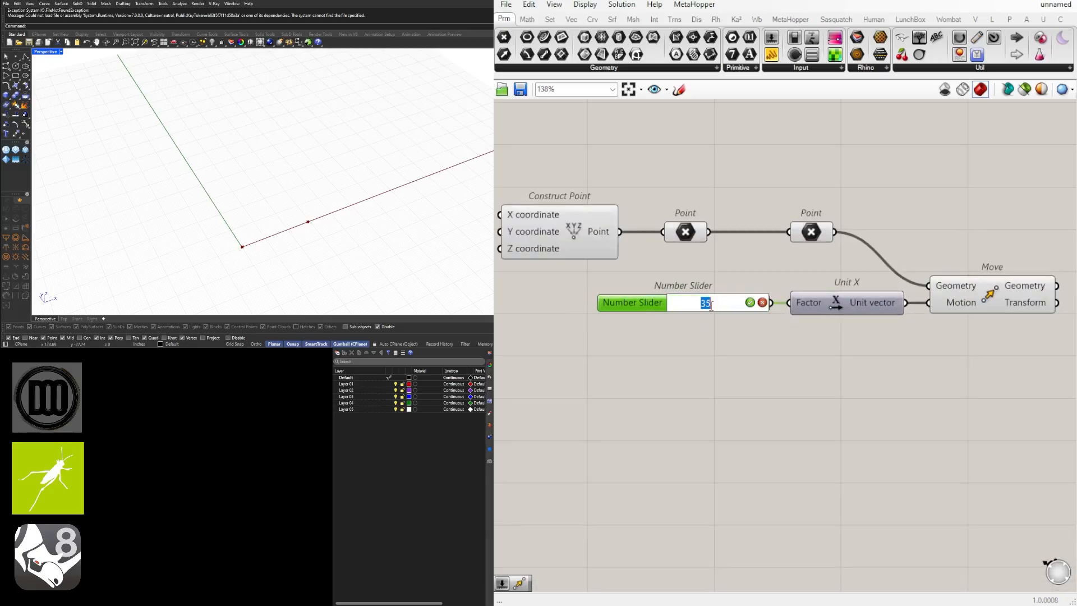
pyautogui.write('3.5')
pyautogui.press('Return')
# Step: Switch the Unit X slider to floating-point numbers with three decimals and set its value to 3.5
pyautogui.scroll(1, 695, 314)
pyautogui.moveTo(678, 306); pyautogui.dragTo(698, 327, button='right')
pyautogui.doubleClick(645, 320)
pyautogui.click(636, 285)
pyautogui.click(652, 438)
pyautogui.scroll(-3, 763, 413)
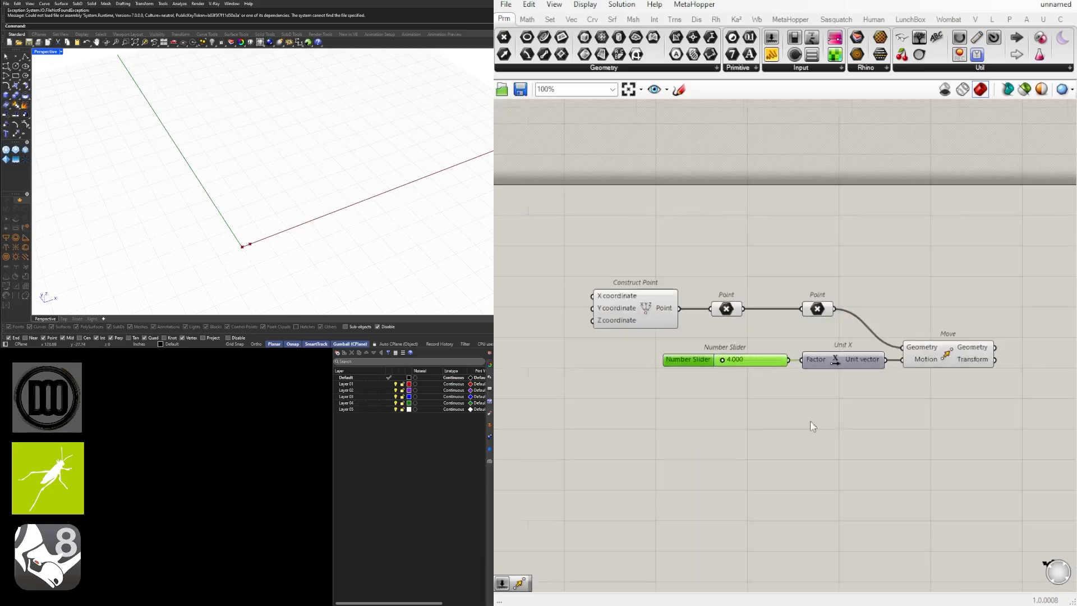
pyautogui.scroll(3, 891, 370)
pyautogui.doubleClick(646, 354)
pyautogui.press('Return')
pyautogui.scroll(-3, 645, 363)
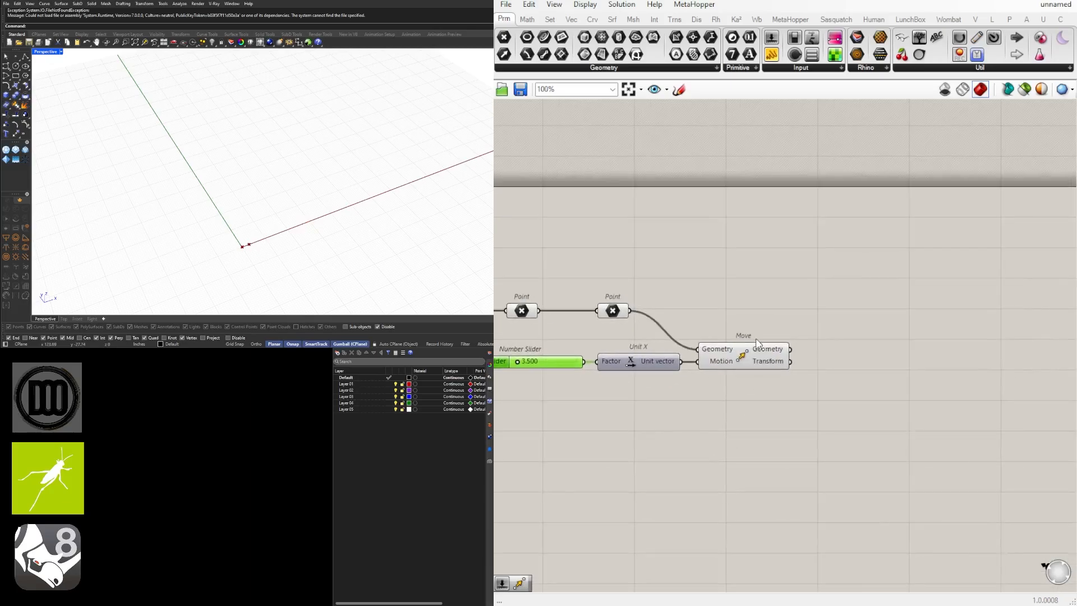
# Step: Duplicate the slider, Unit X and Move row after the first Move, and delete the duplicated Unit X
pyautogui.moveTo(772, 384); pyautogui.dragTo(850, 328, button='right')
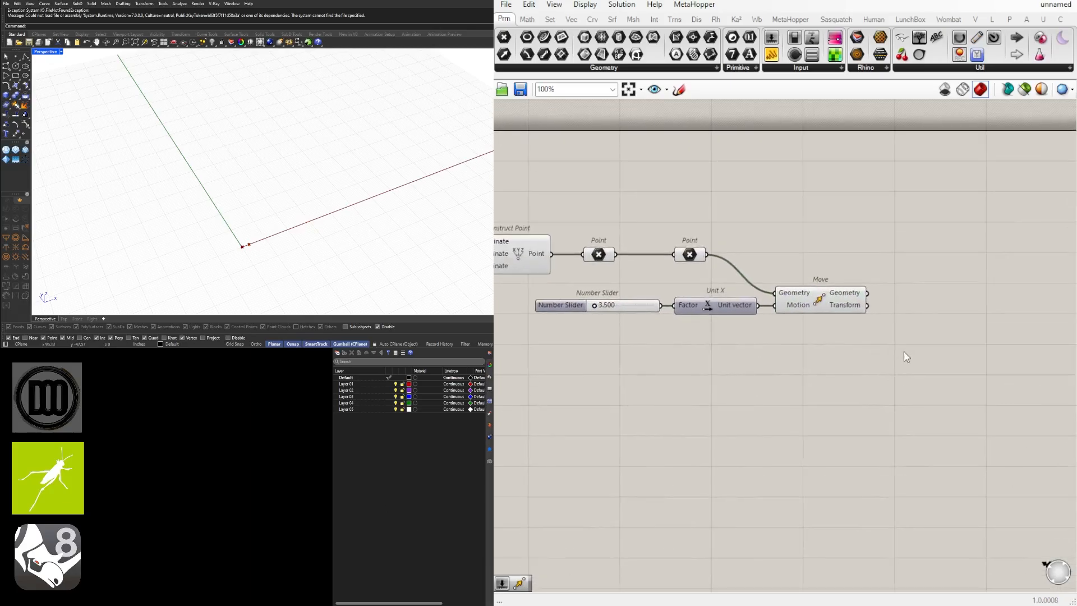
pyautogui.moveTo(904, 353); pyautogui.dragTo(607, 297)
pyautogui.moveTo(824, 307); pyautogui.dragTo(940, 336)
pyautogui.click(909, 300)
pyautogui.press('Delete')
# Step: Add a Unit Z vector between the duplicated slider and the second Move's Motion input
pyautogui.doubleClick(809, 337)
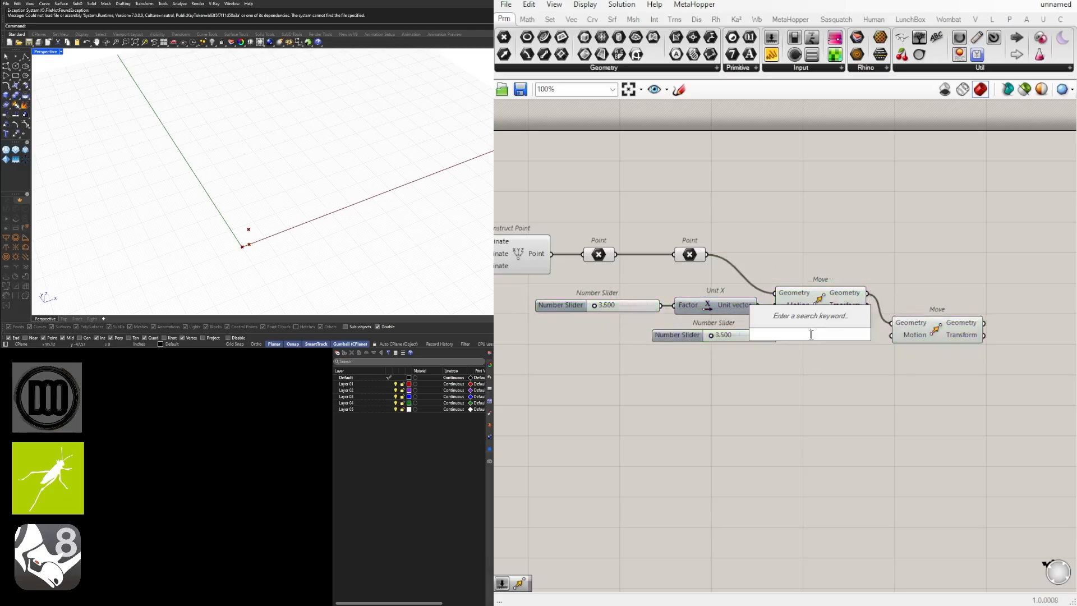
pyautogui.write('z')
pyautogui.press('Return')
pyautogui.moveTo(807, 339)
pyautogui.mouseDown()
pyautogui.moveTo(819, 338)
pyautogui.moveTo(805, 338)
pyautogui.mouseUp()
pyautogui.moveTo(873, 336); pyautogui.dragTo(893, 336)
pyautogui.moveTo(915, 339); pyautogui.dragTo(920, 339)
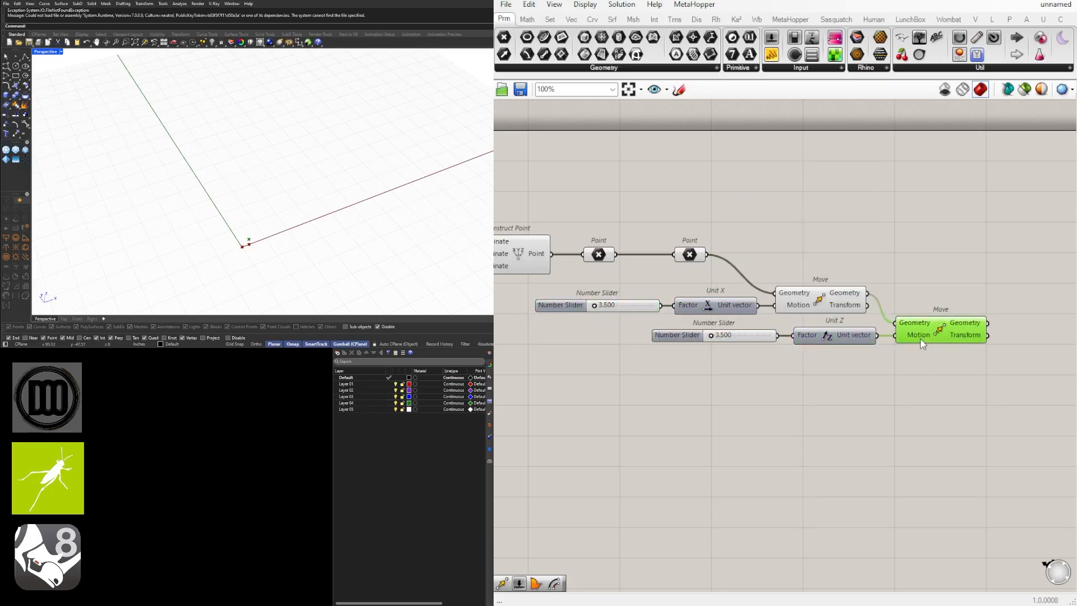
pyautogui.moveTo(401, 209); pyautogui.dragTo(365, 206, button='right')
# Step: Replace the Unit Z vector with a Unit Y connected between the duplicated slider and the second Move
pyautogui.click(815, 336)
pyautogui.press('Delete')
pyautogui.doubleClick(815, 335)
pyautogui.write('y')
pyautogui.press('Return')
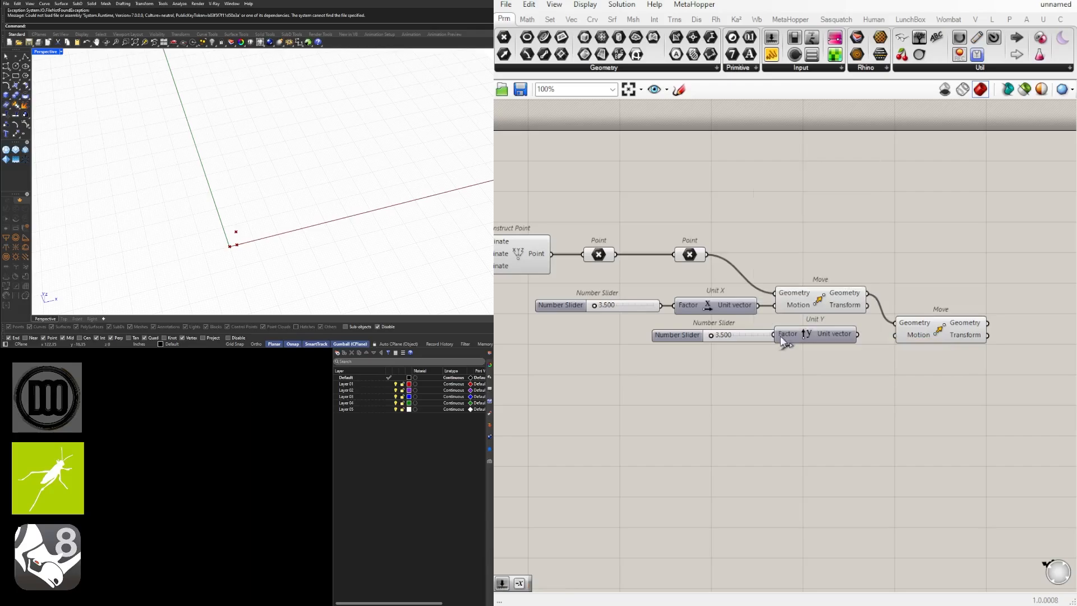
pyautogui.moveTo(836, 337); pyautogui.dragTo(839, 340)
pyautogui.click(911, 339)
# Step: Set the Unit Y slider's value to 2.5
pyautogui.doubleClick(737, 337)
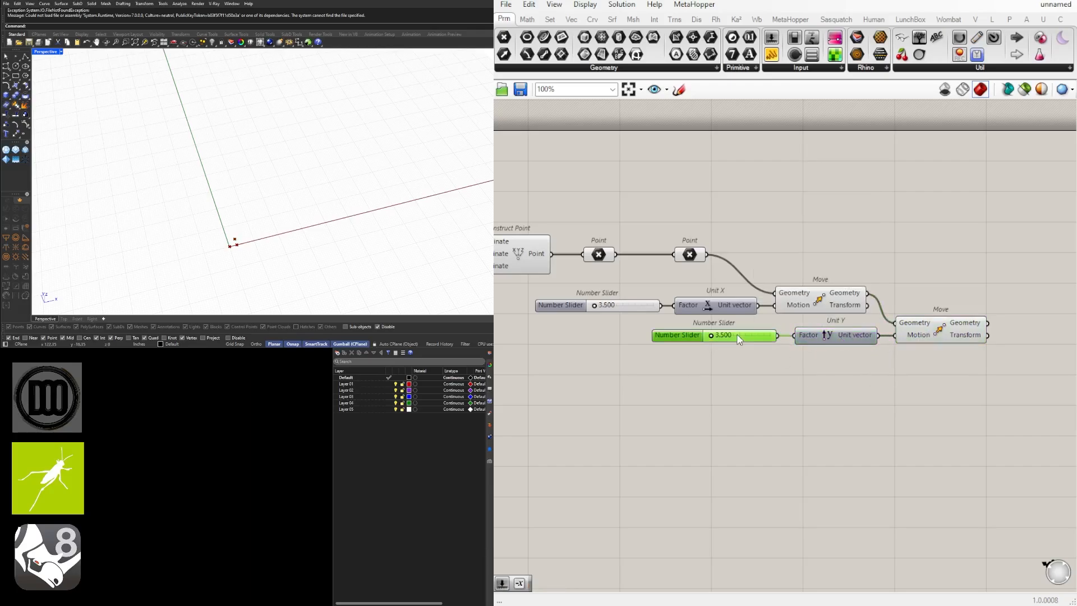
pyautogui.write('2.5')
pyautogui.press('Return')
# Step: Insert a Point parameter between the first Move and the second Move, and shift the Unit Y row over to make room
pyautogui.moveTo(919, 376); pyautogui.dragTo(874, 361, button='right')
pyautogui.doubleClick(876, 274)
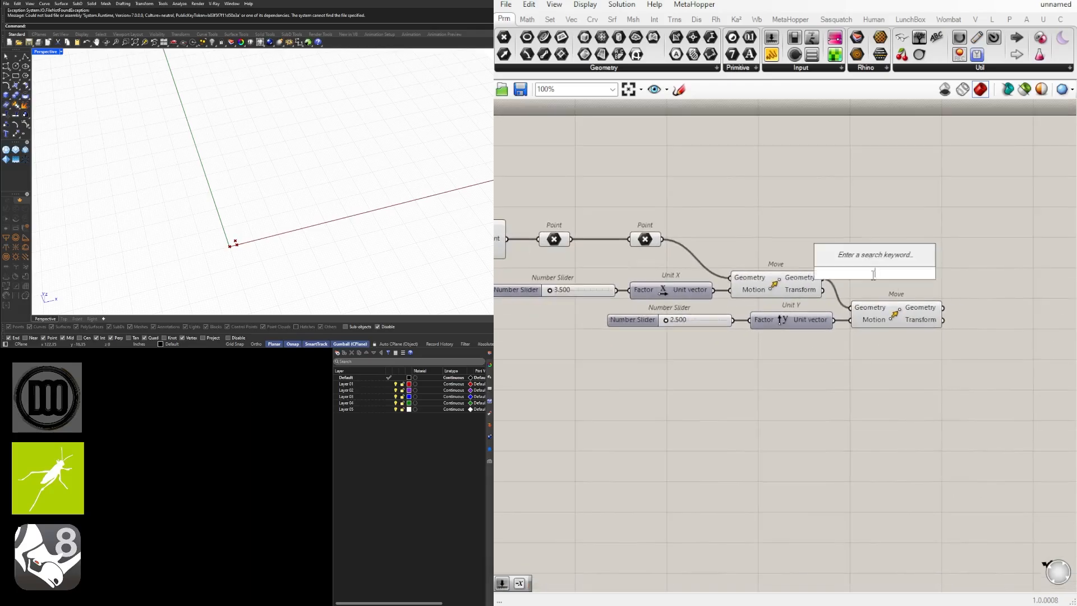
pyautogui.write('point')
pyautogui.press('Return')
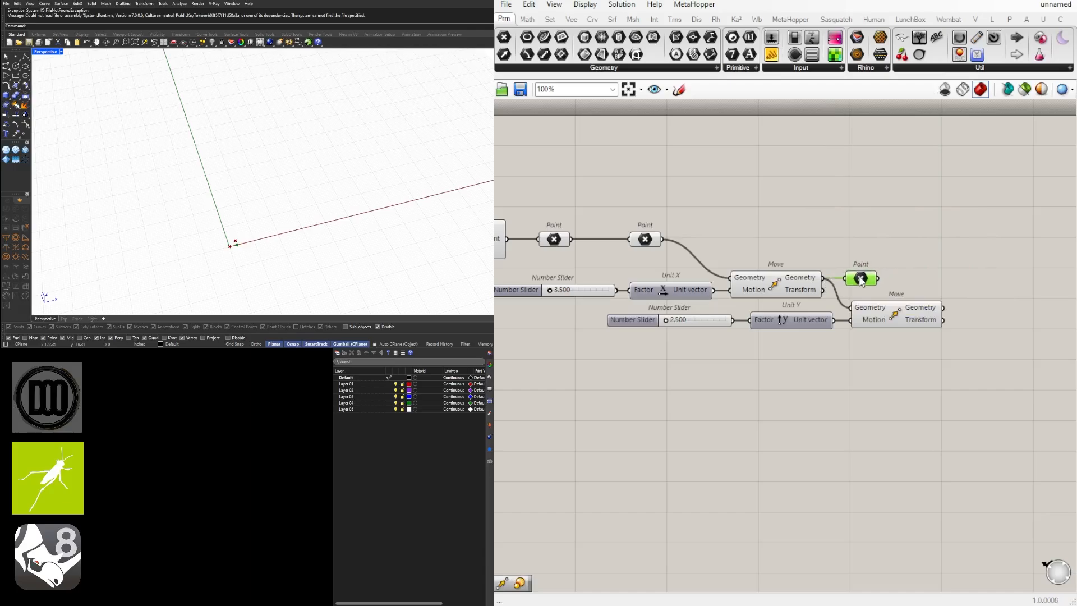
pyautogui.moveTo(879, 278); pyautogui.dragTo(851, 308)
pyautogui.moveTo(957, 373); pyautogui.dragTo(698, 313)
pyautogui.moveTo(811, 320); pyautogui.dragTo(873, 320)
pyautogui.click(920, 274)
# Step: Label the group around the first moved Point as 1
pyautogui.moveTo(920, 275); pyautogui.dragTo(735, 269, button='right')
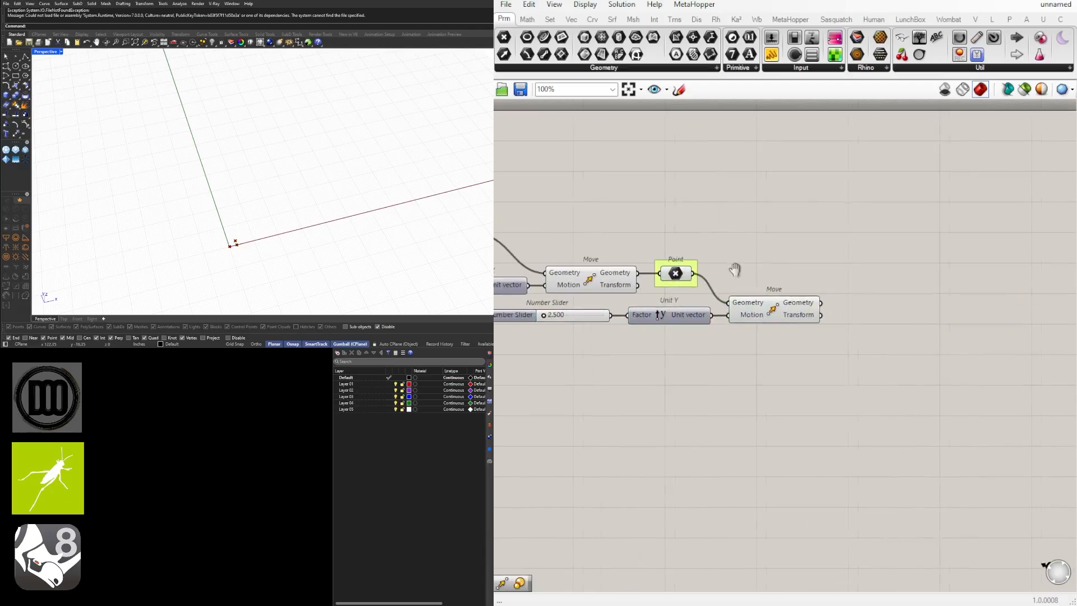
pyautogui.rightClick(670, 262)
pyautogui.click(700, 269)
pyautogui.write('1')
pyautogui.click(721, 224)
# Step: Duplicate the grouped Point onto the second Move's Geometry output and label its group 2
pyautogui.keyDown('alt'); pyautogui.moveTo(670, 278); pyautogui.dragTo(824, 304); pyautogui.keyUp('alt')
pyautogui.moveTo(834, 308); pyautogui.dragTo(845, 309)
pyautogui.rightClick(839, 293)
pyautogui.click(865, 298)
pyautogui.write('2')
pyautogui.click(891, 267)
# Step: Turn off the preview of both Move components
pyautogui.scroll(-1, 876, 316)
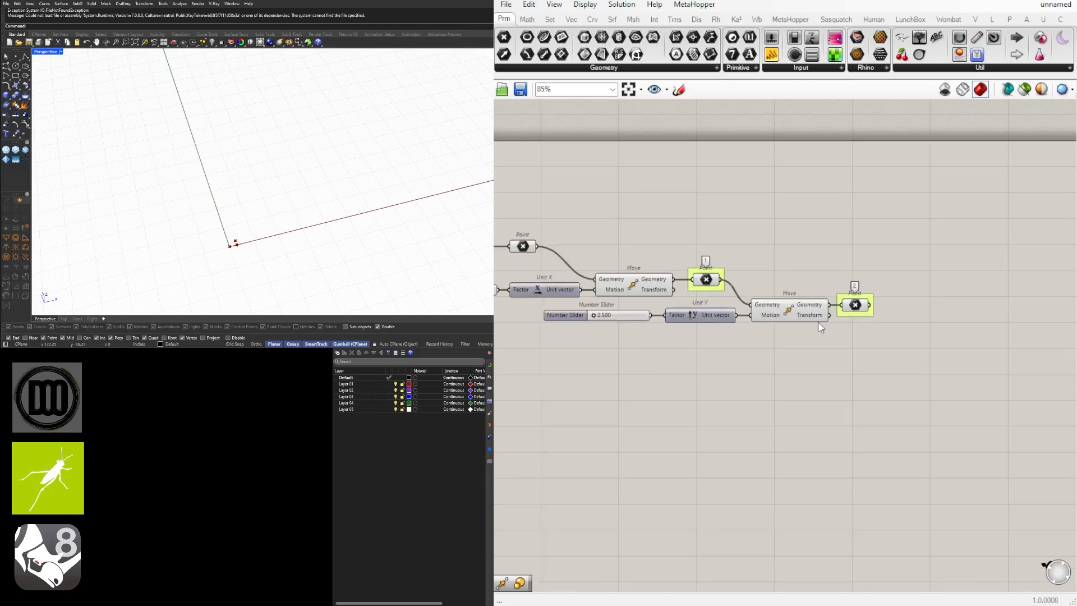
pyautogui.keyDown('shift'); pyautogui.click(636, 282); pyautogui.keyUp('shift')
pyautogui.hotkey('ctrl', 'q')
pyautogui.scroll(-1, 662, 232)
pyautogui.click(692, 204)
pyautogui.moveTo(856, 329); pyautogui.dragTo(797, 315, button='right')
pyautogui.moveTo(758, 350); pyautogui.dragTo(874, 354, button='right')
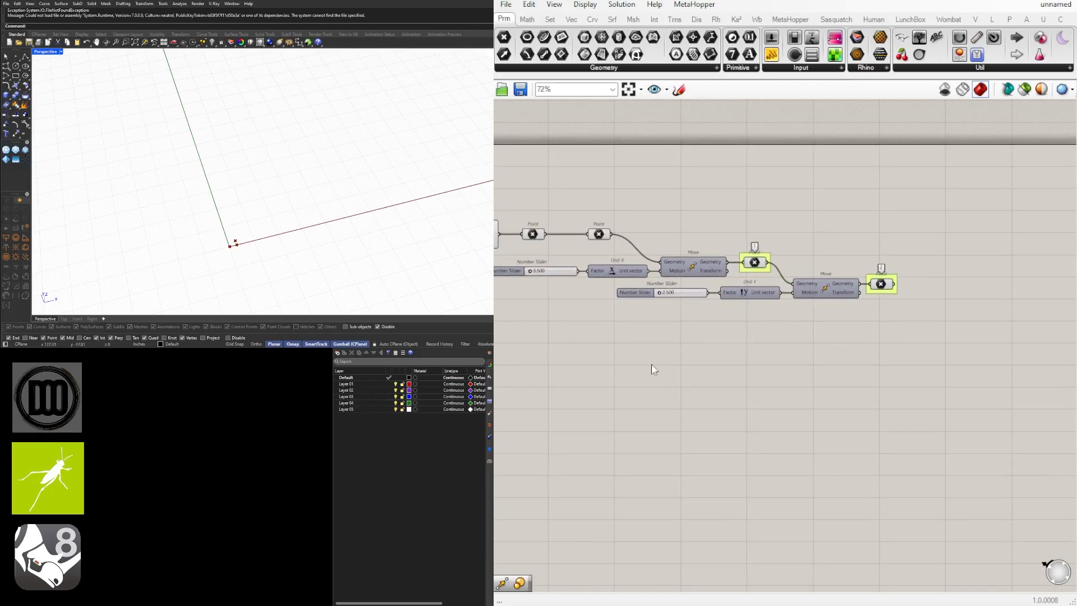
# Step: Set the value of the slider driving Unit Y to 3.5
pyautogui.moveTo(367, 233); pyautogui.dragTo(338, 242, button='right')
pyautogui.scroll(5, 633, 279)
pyautogui.doubleClick(728, 313)
pyautogui.write('3.5')
pyautogui.press('Return')
pyautogui.scroll(-5, 799, 390)
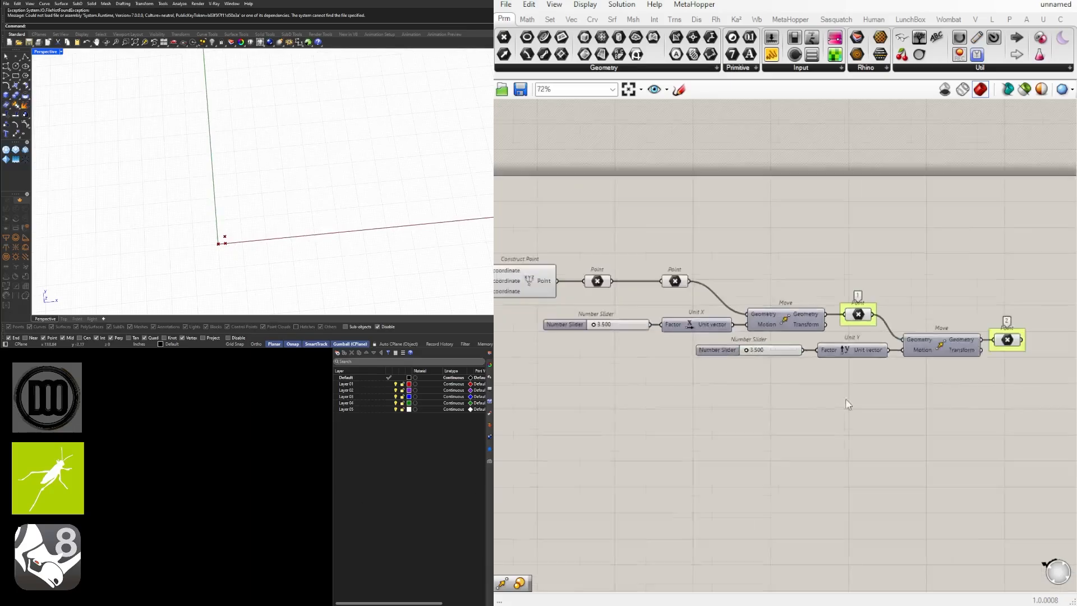
# Step: Duplicate the slider, Unit X, Move and Point row after point 2, using point 2 as the new Move's Geometry
pyautogui.moveTo(819, 365); pyautogui.dragTo(696, 358, button='right')
pyautogui.moveTo(759, 286); pyautogui.dragTo(664, 326)
pyautogui.keyDown('shift'); pyautogui.moveTo(592, 310); pyautogui.dragTo(549, 326); pyautogui.keyUp('shift')
pyautogui.moveTo(656, 378); pyautogui.dragTo(620, 364, button='right')
pyautogui.moveTo(628, 310)
pyautogui.keyDown('alt'); pyautogui.mouseDown()
pyautogui.moveTo(921, 360)
pyautogui.moveTo(893, 348)
pyautogui.mouseUp(); pyautogui.keyUp('alt')
pyautogui.click(858, 335)
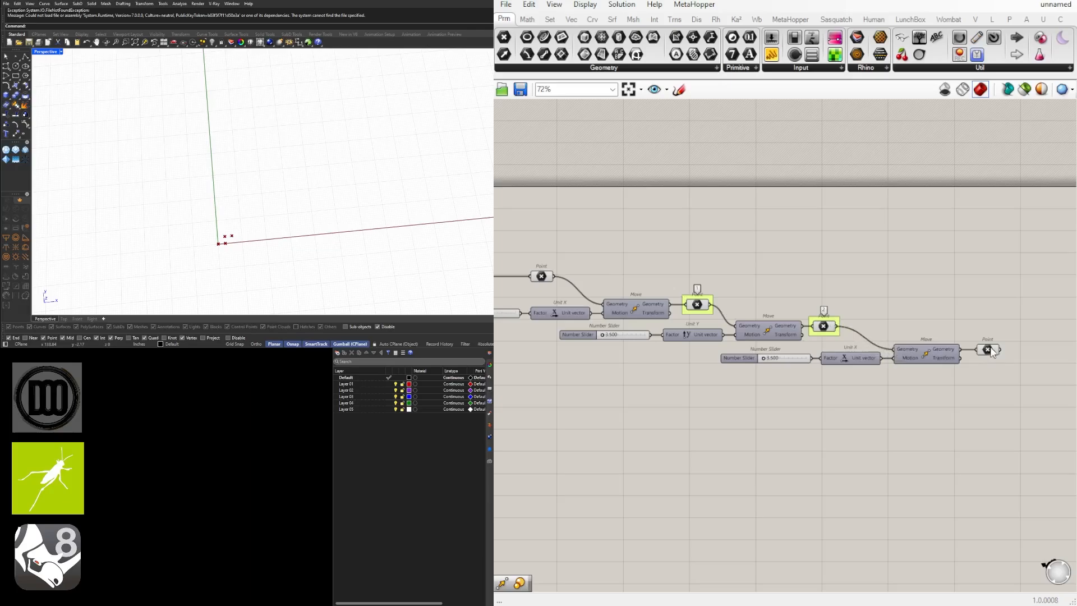
# Step: Set the duplicated Unit X slider's value to 2.5
pyautogui.doubleClick(782, 360)
pyautogui.write('2.5')
pyautogui.press('Return')
# Step: Group the Point parameter after the third Move and label the group 3
pyautogui.moveTo(929, 410); pyautogui.dragTo(731, 404, button='right')
pyautogui.scroll(-2, 731, 405)
pyautogui.click(920, 358)
pyautogui.hotkey('ctrl', 'g')
pyautogui.rightClick(925, 345)
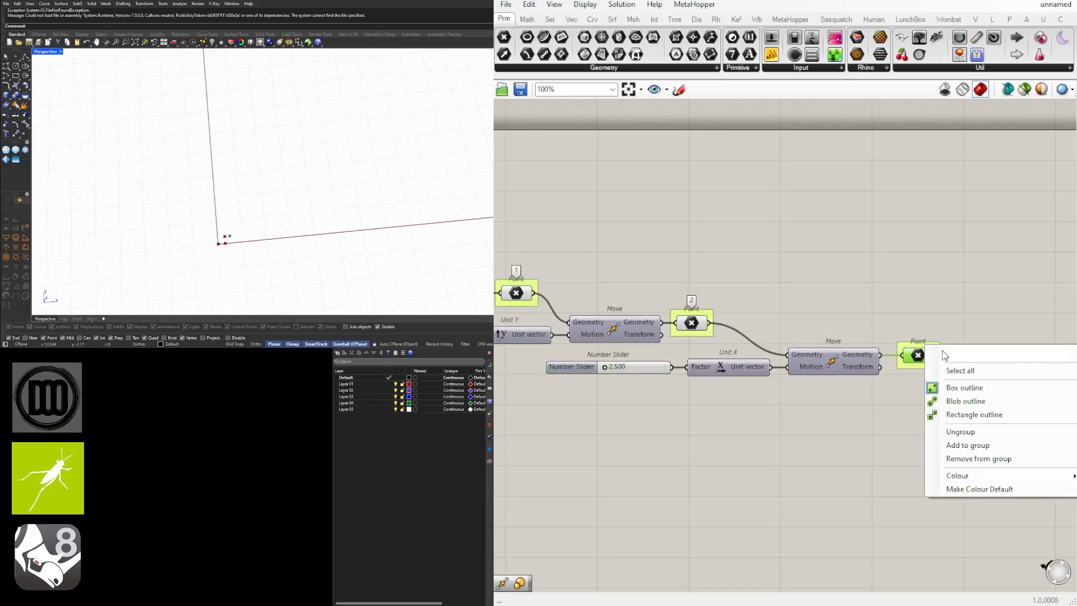
pyautogui.write('3')
pyautogui.click(934, 308)
# Step: Duplicate the slider, Unit Y, Move and Point row after point 3, using point 3 as the new Move's Geometry
pyautogui.scroll(-3, 933, 302)
pyautogui.moveTo(947, 324); pyautogui.dragTo(919, 359, button='right')
pyautogui.scroll(2, 896, 381)
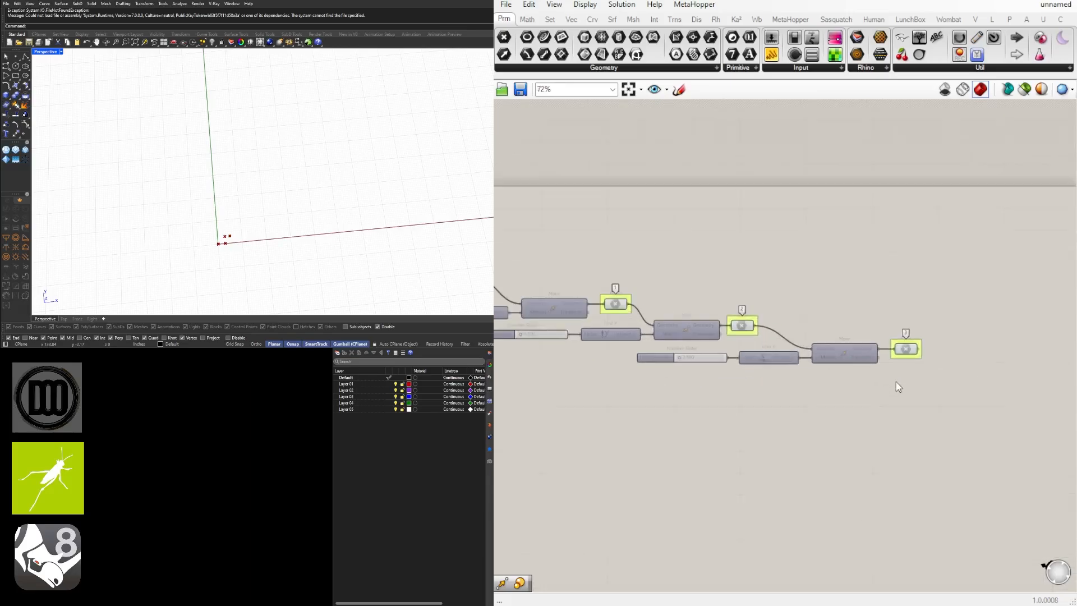
pyautogui.moveTo(604, 320); pyautogui.dragTo(904, 364)
pyautogui.scroll(-2, 559, 326)
pyautogui.click(867, 342)
pyautogui.scroll(2, 844, 334)
pyautogui.moveTo(819, 340); pyautogui.dragTo(879, 362)
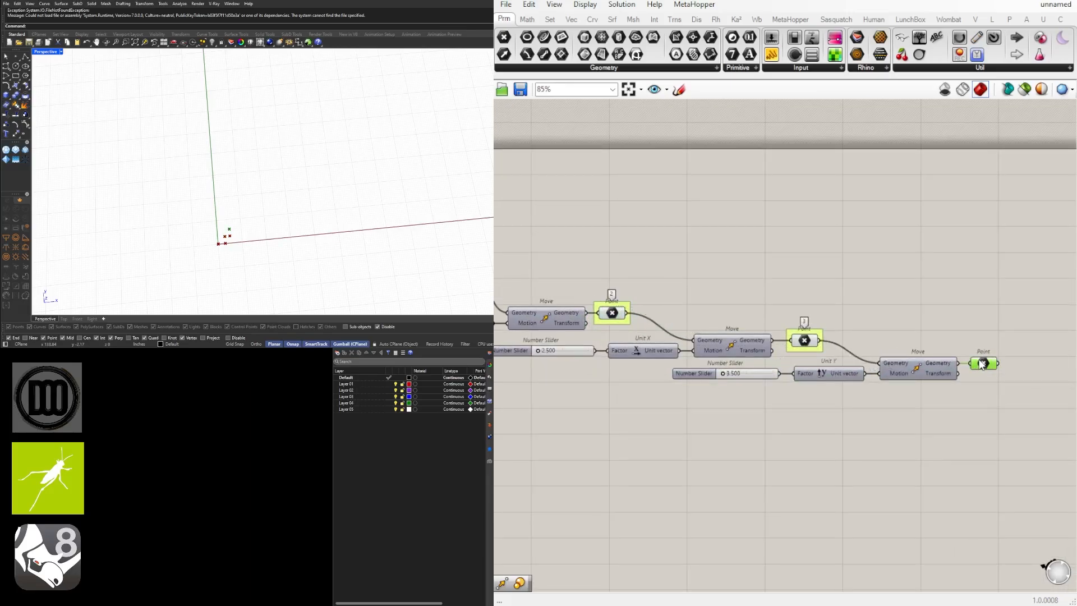
# Step: Group the Point parameter after the fourth Move and label the group 4
pyautogui.hotkey('ctrl', 'g')
pyautogui.rightClick(981, 363)
pyautogui.write('4')
pyautogui.click(975, 304)
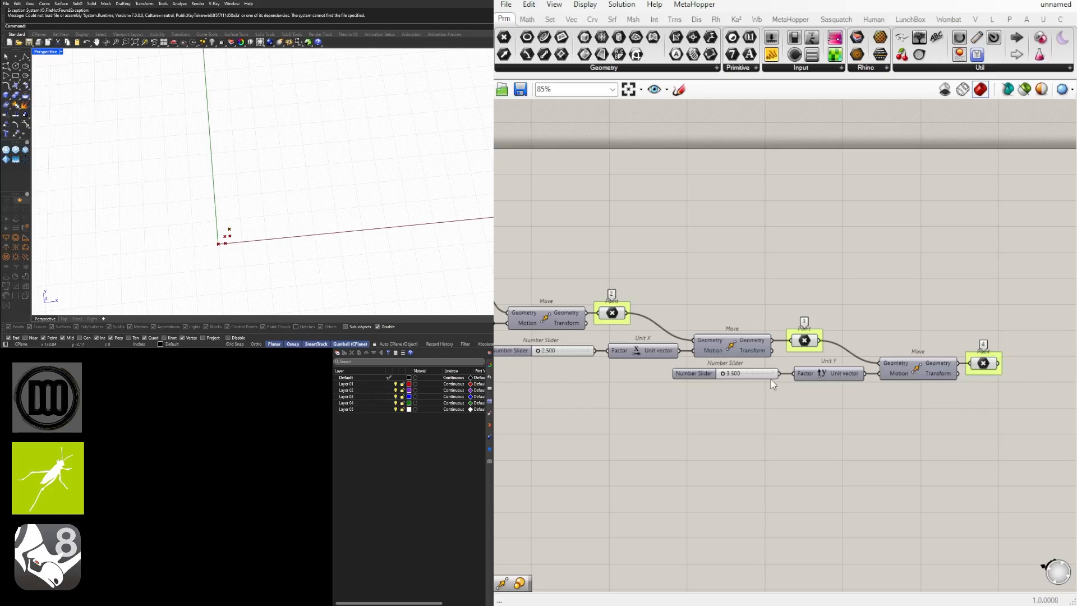
# Step: Set the value of the Unit Y slider that drives point 4 to 9
pyautogui.doubleClick(758, 382)
pyautogui.click(749, 397)
pyautogui.scroll(3, 745, 385)
pyautogui.doubleClick(733, 368)
pyautogui.write('90')
pyautogui.press('Return')
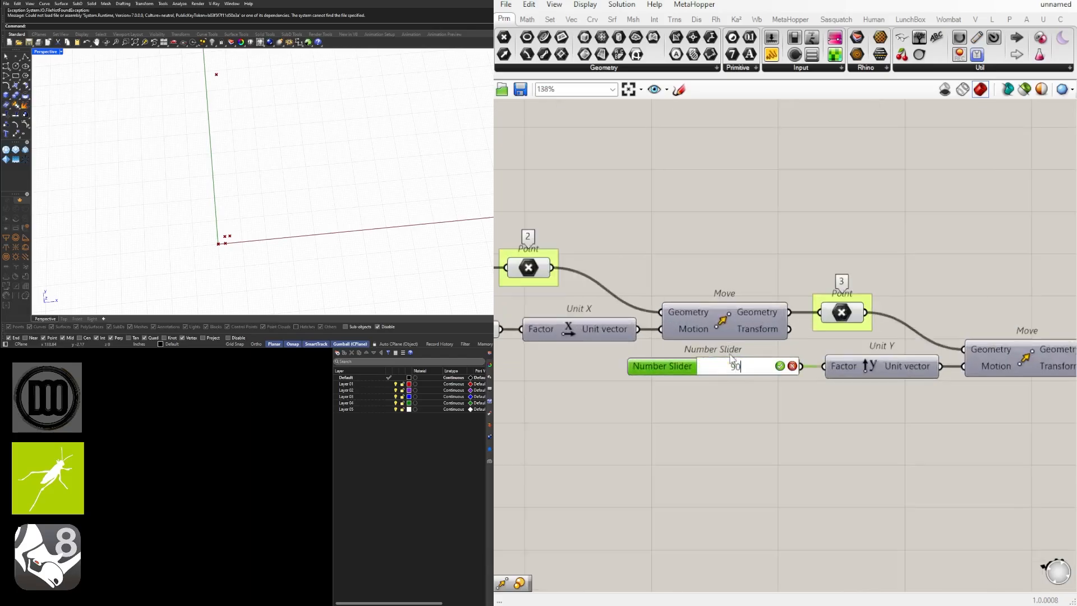
pyautogui.doubleClick(740, 365)
pyautogui.write('9')
pyautogui.press('Return')
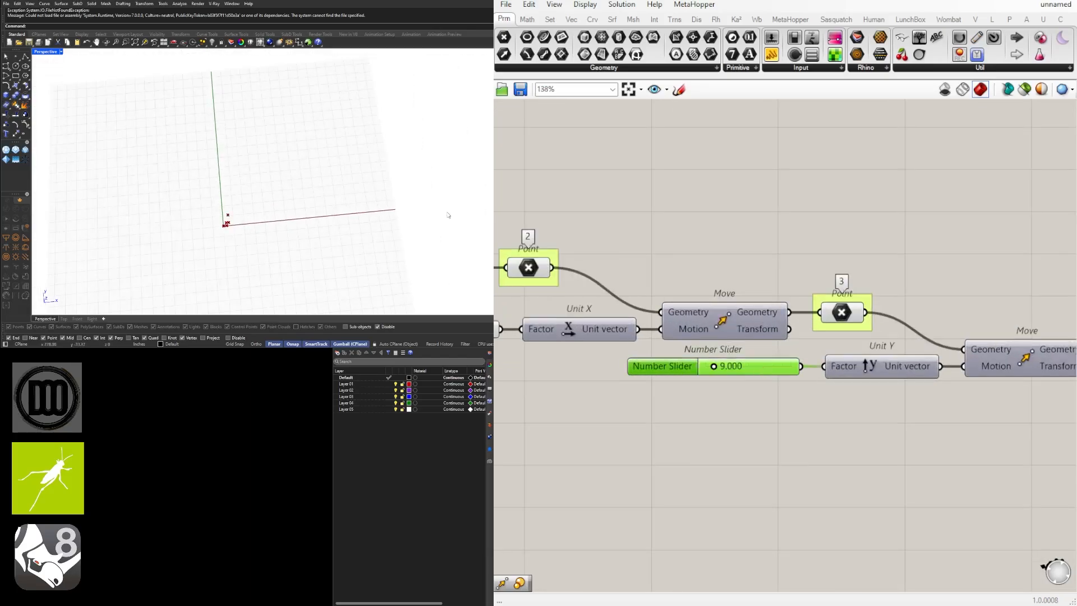
# Step: Duplicate the 2.5 slider, Unit X, Move and Point row after point 4, using point 4 as the new Move's Geometry
pyautogui.scroll(-3, 803, 424)
pyautogui.scroll(1, 808, 405)
pyautogui.moveTo(860, 398); pyautogui.dragTo(984, 408, button='right')
pyautogui.moveTo(881, 358); pyautogui.dragTo(586, 335)
pyautogui.scroll(-1, 757, 347)
pyautogui.moveTo(777, 347); pyautogui.dragTo(631, 350, button='right')
pyautogui.keyDown('alt'); pyautogui.moveTo(622, 349); pyautogui.dragTo(960, 391); pyautogui.keyUp('alt')
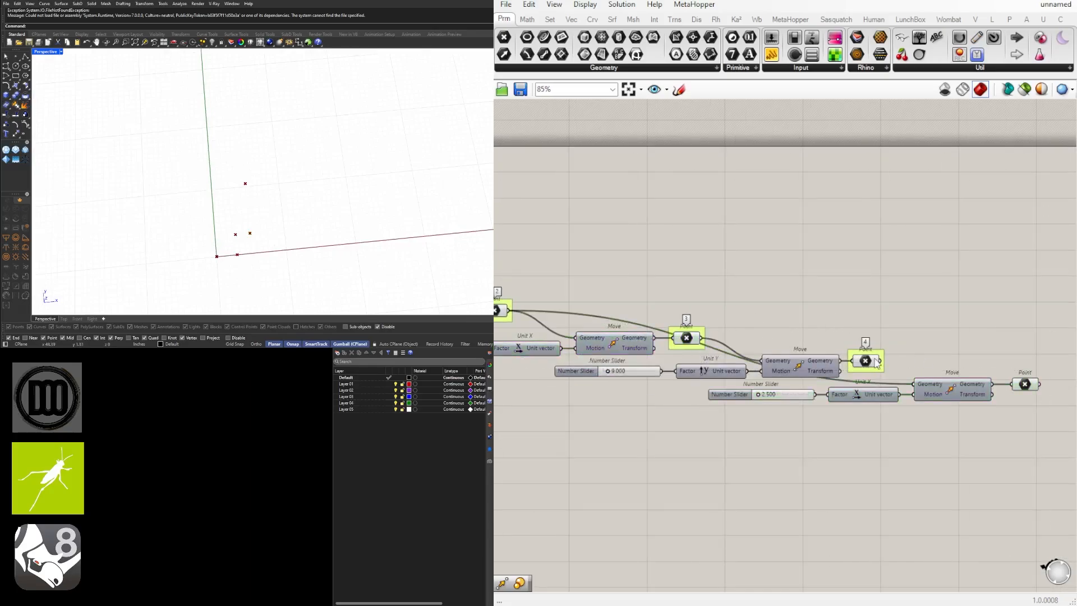
pyautogui.moveTo(881, 361); pyautogui.dragTo(915, 384)
# Step: Group the Point parameter after the fifth Move and label the group 5
pyautogui.hotkey('ctrl', 'g')
pyautogui.rightClick(1018, 374)
pyautogui.click(1040, 380)
pyautogui.write('5')
pyautogui.press('Return')
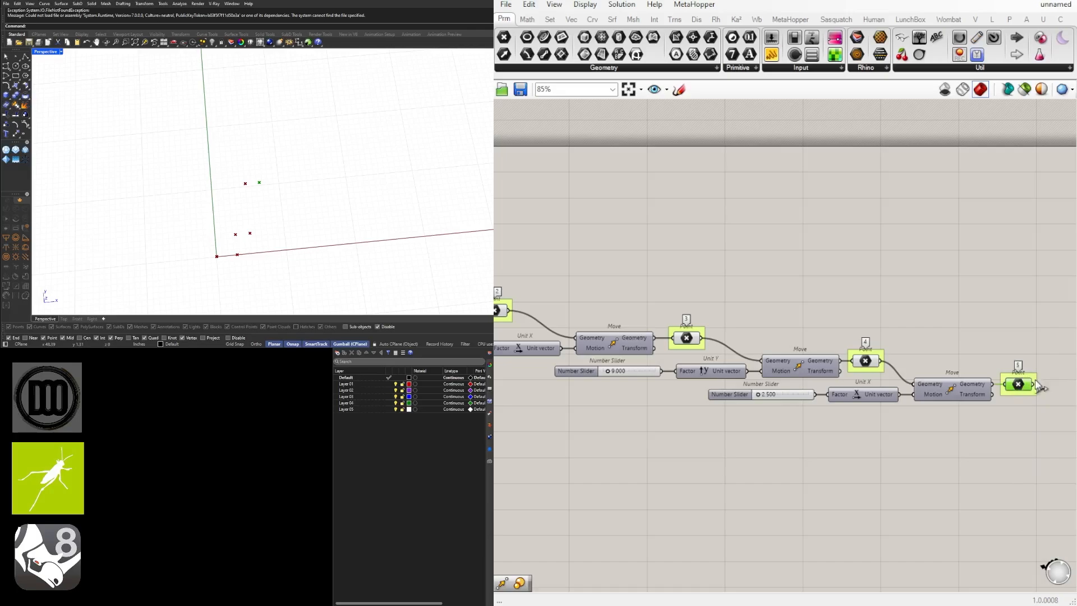
# Step: Set the value of the Unit X slider that drives point 5 to 8.5
pyautogui.doubleClick(778, 391)
pyautogui.click(848, 266)
pyautogui.scroll(3, 784, 396)
pyautogui.doubleClick(768, 394)
pyautogui.write('8.5')
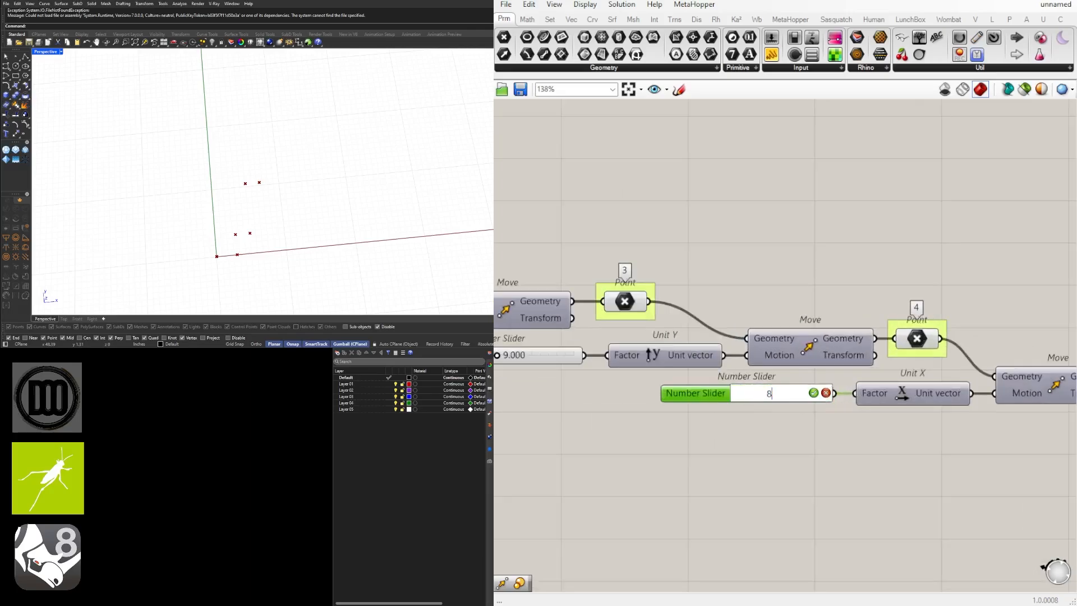
pyautogui.press('Return')
# Step: Duplicate the 3.5 slider, Unit Y, Move and Point row after point 5, using point 5 as the new Move's Geometry
pyautogui.scroll(-5, 710, 346)
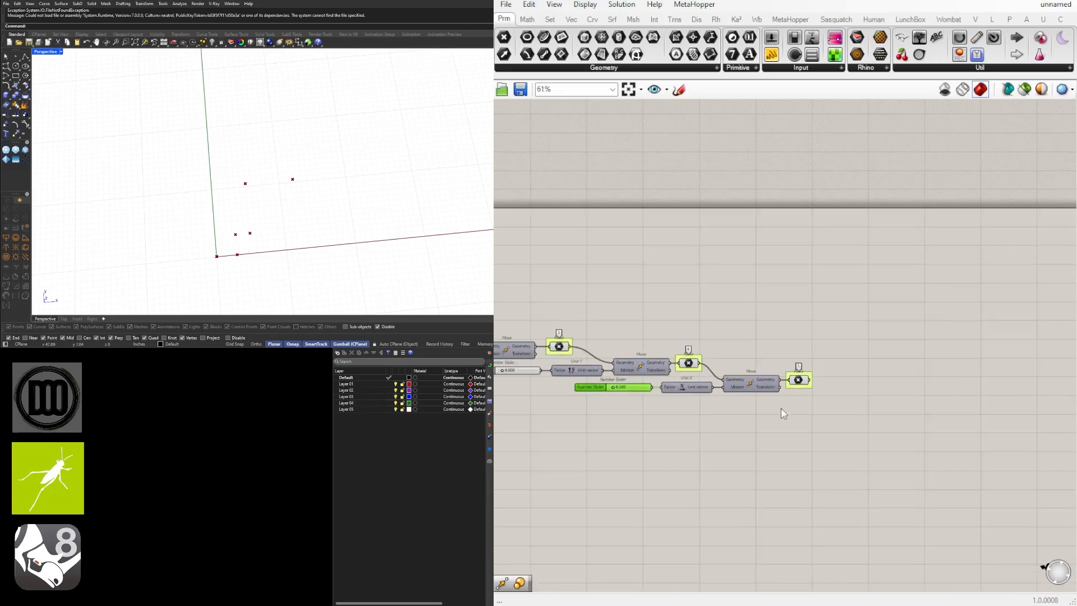
pyautogui.moveTo(662, 352); pyautogui.dragTo(812, 357, button='right')
pyautogui.moveTo(659, 325); pyautogui.dragTo(564, 325)
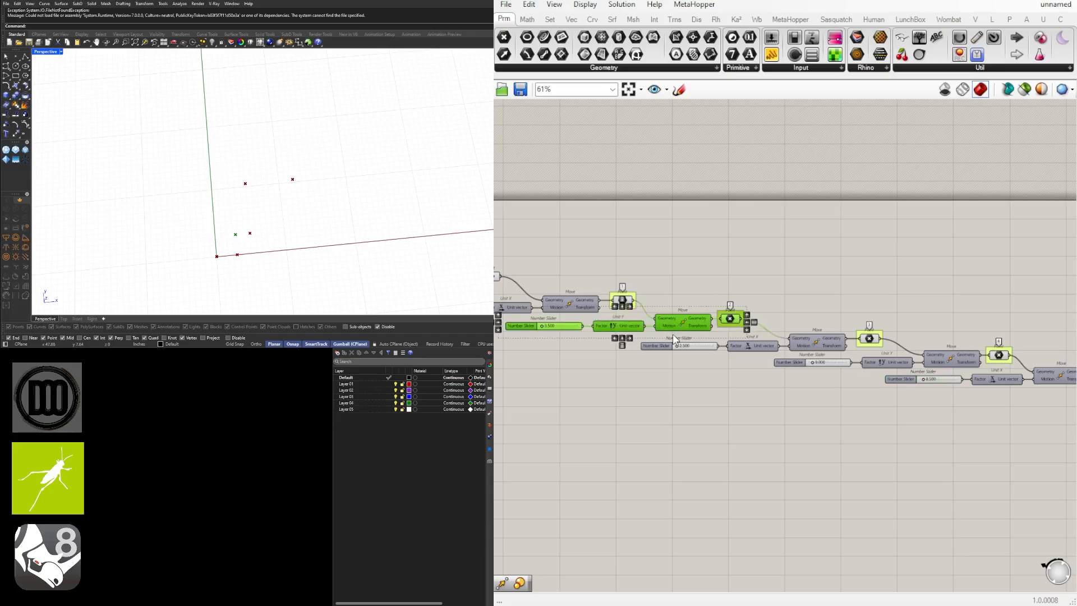
pyautogui.moveTo(695, 324); pyautogui.dragTo(598, 316, button='right')
pyautogui.scroll(-1, 599, 316)
pyautogui.keyDown('alt'); pyautogui.moveTo(599, 316); pyautogui.dragTo(985, 387); pyautogui.keyUp('alt')
pyautogui.scroll(4, 985, 387)
pyautogui.moveTo(944, 361); pyautogui.dragTo(1002, 391)
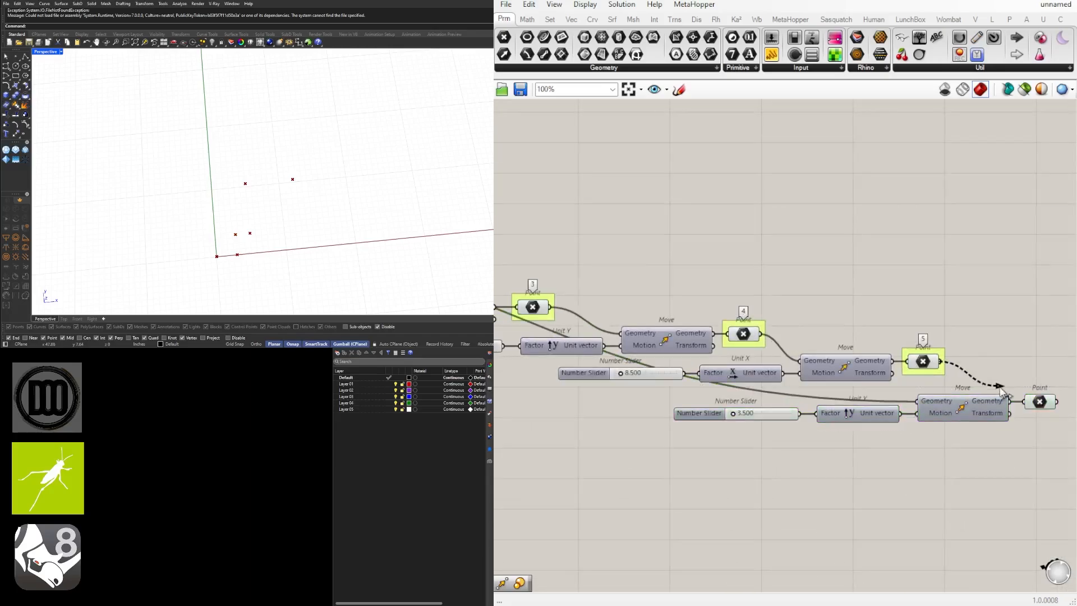
pyautogui.moveTo(902, 386); pyautogui.dragTo(917, 401)
# Step: Shift the newest slider, Unit Y, Move and Point row over so it continues neatly after point 5
pyautogui.moveTo(1009, 461); pyautogui.dragTo(969, 461, button='right')
pyautogui.moveTo(1064, 464); pyautogui.dragTo(615, 383)
pyautogui.moveTo(661, 413); pyautogui.dragTo(719, 403)
pyautogui.click(777, 429)
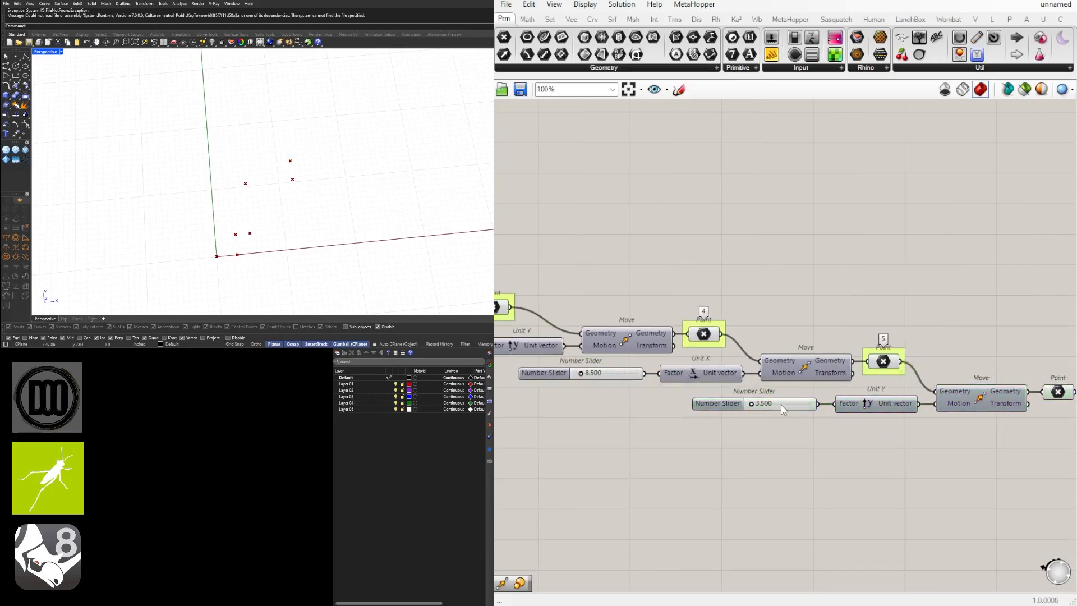
# Step: Set the Unit Y slider in the row after point 5 to 3, and group that row's Point with the label 6
pyautogui.doubleClick(767, 404)
pyautogui.press('Return')
pyautogui.moveTo(1026, 432); pyautogui.dragTo(779, 447, button='right')
pyautogui.click(822, 405)
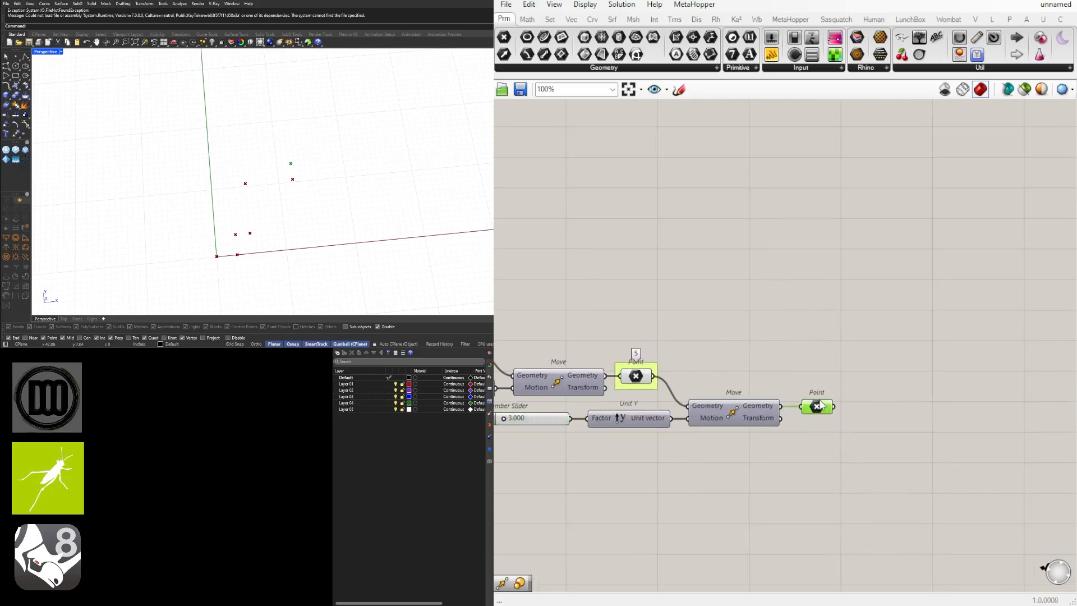
pyautogui.hotkey('ctrl', 'g')
pyautogui.rightClick(822, 397)
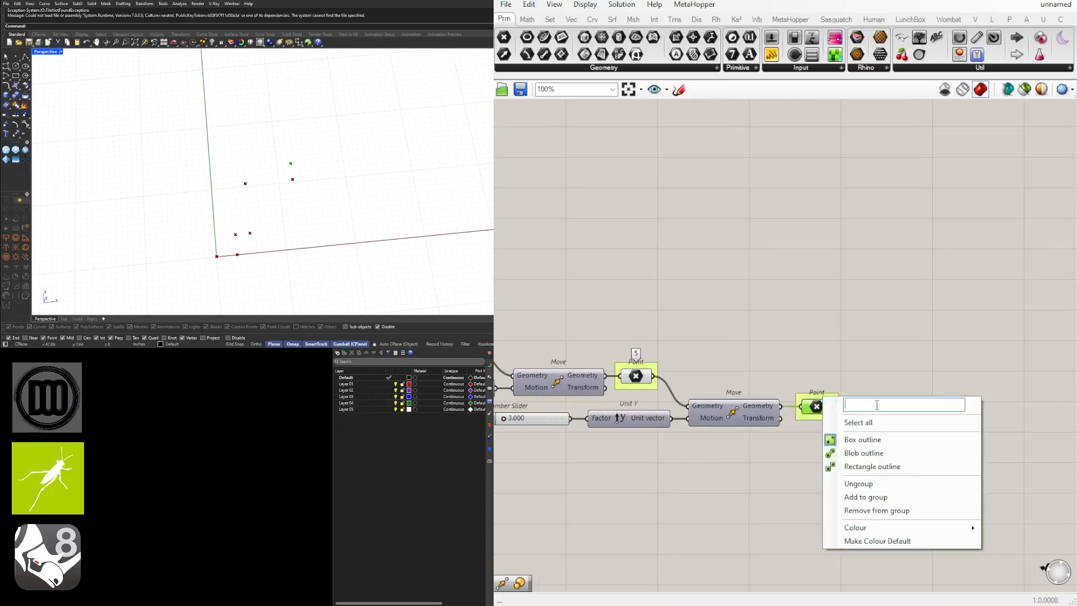
pyautogui.write('6')
pyautogui.press('Return')
pyautogui.scroll(-2, 904, 363)
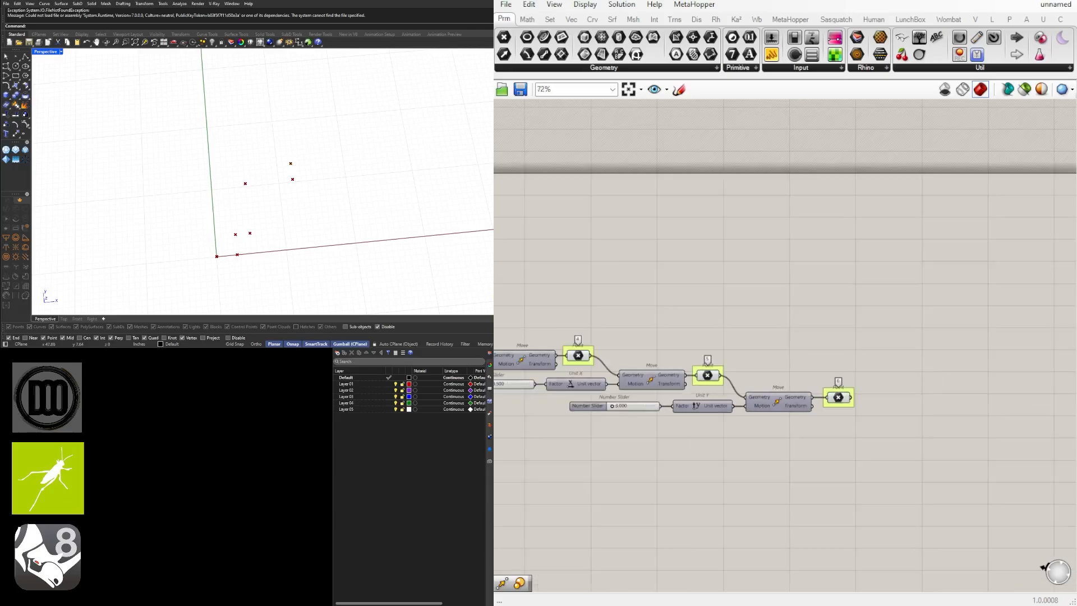
pyautogui.moveTo(828, 469); pyautogui.dragTo(958, 462, button='right')
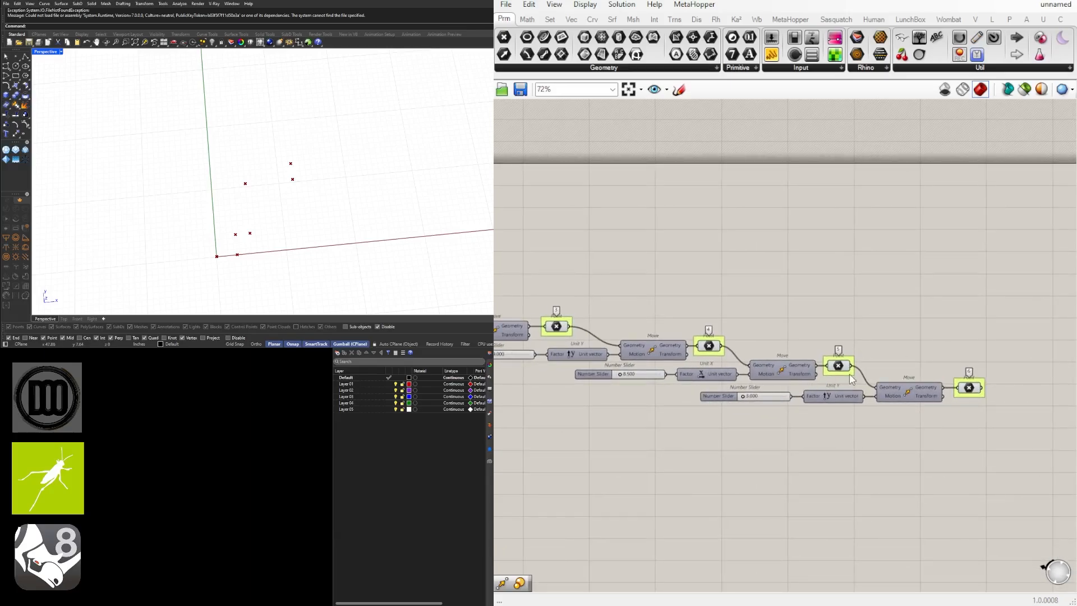
# Step: Duplicate the first row of 3.5 slider, Unit X, Move and Point, and place the copy near point 6
pyautogui.moveTo(606, 349); pyautogui.dragTo(841, 357, button='right')
pyautogui.moveTo(837, 354); pyautogui.dragTo(606, 335)
pyautogui.moveTo(662, 341); pyautogui.dragTo(883, 356, button='right')
pyautogui.scroll(2, 689, 342)
pyautogui.moveTo(688, 342); pyautogui.dragTo(879, 351, button='right')
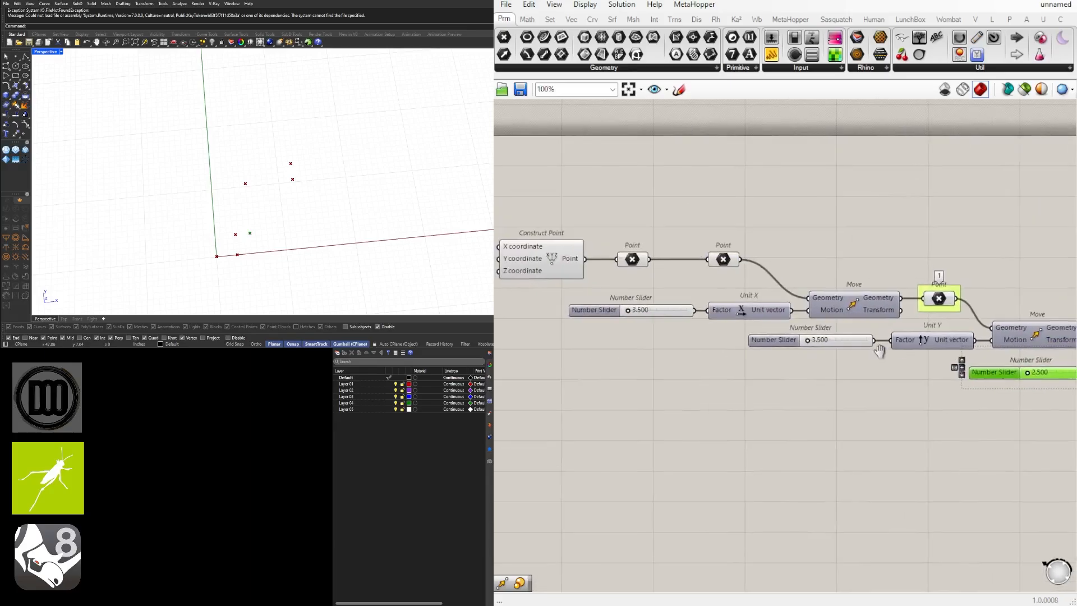
pyautogui.moveTo(954, 315); pyautogui.dragTo(679, 294)
pyautogui.moveTo(864, 365); pyautogui.dragTo(659, 329, button='right')
pyautogui.scroll(-6, 659, 328)
pyautogui.keyDown('alt'); pyautogui.moveTo(655, 306); pyautogui.dragTo(1055, 385); pyautogui.keyUp('alt')
# Step: Position the copied Unit X row after point 6 and use point 6 as its Move's Geometry
pyautogui.scroll(3, 1054, 385)
pyautogui.moveTo(1054, 385); pyautogui.dragTo(893, 382, button='right')
pyautogui.moveTo(896, 381); pyautogui.dragTo(965, 365)
pyautogui.click(919, 331)
pyautogui.scroll(3, 893, 329)
pyautogui.moveTo(904, 349); pyautogui.dragTo(961, 378)
# Step: Group the Point parameter after the seventh Move and label the group 7
pyautogui.moveTo(979, 393); pyautogui.dragTo(874, 390, button='right')
pyautogui.rightClick(987, 371)
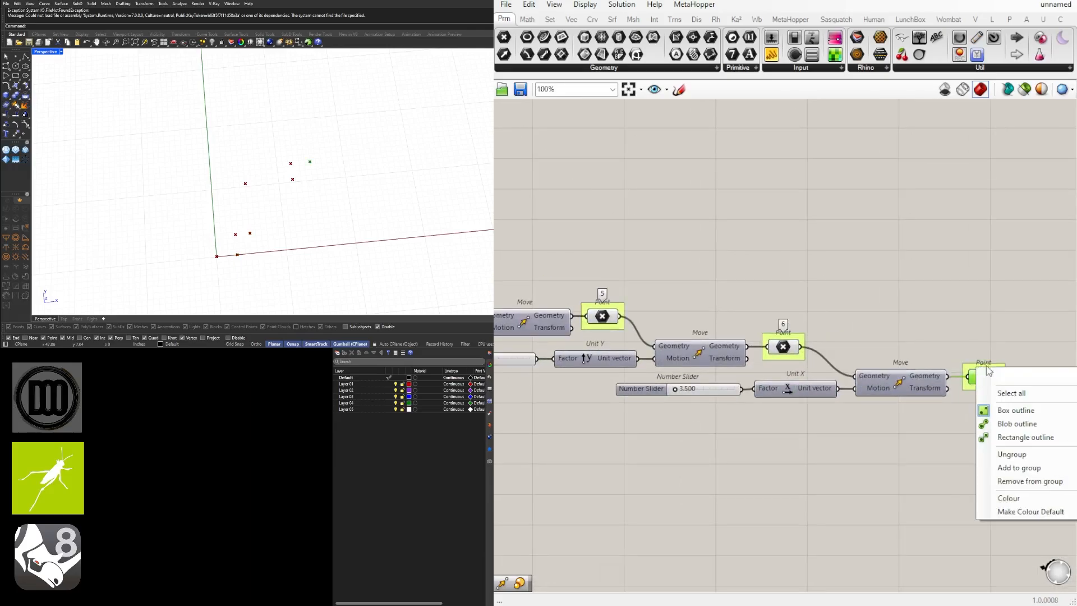
pyautogui.write('7')
pyautogui.press('Return')
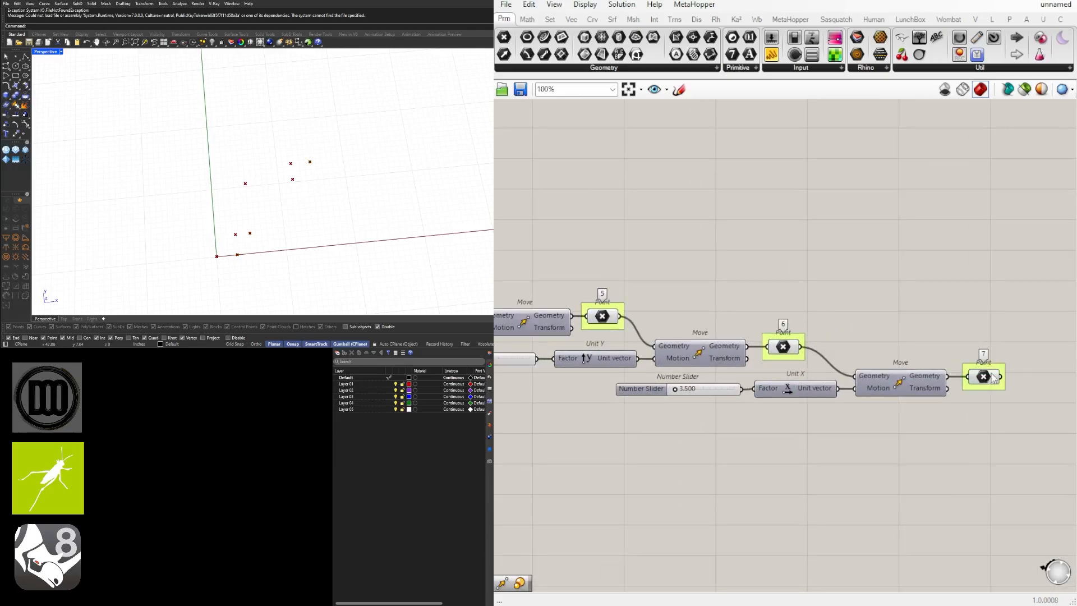
# Step: Duplicate the 3.0 slider, Unit Y, Move and Point row after point 7, using point 7 as the new Move's Geometry
pyautogui.scroll(-2, 1014, 366)
pyautogui.moveTo(998, 366); pyautogui.dragTo(930, 357, button='right')
pyautogui.scroll(2, 931, 358)
pyautogui.moveTo(796, 336); pyautogui.dragTo(875, 332, button='right')
pyautogui.moveTo(854, 327); pyautogui.dragTo(496, 352)
pyautogui.scroll(-2, 585, 344)
pyautogui.moveTo(709, 347); pyautogui.dragTo(970, 387)
pyautogui.moveTo(898, 356); pyautogui.dragTo(925, 372)
# Step: Set the Unit Y slider in the row after point 7 to 3.5
pyautogui.scroll(4, 828, 384)
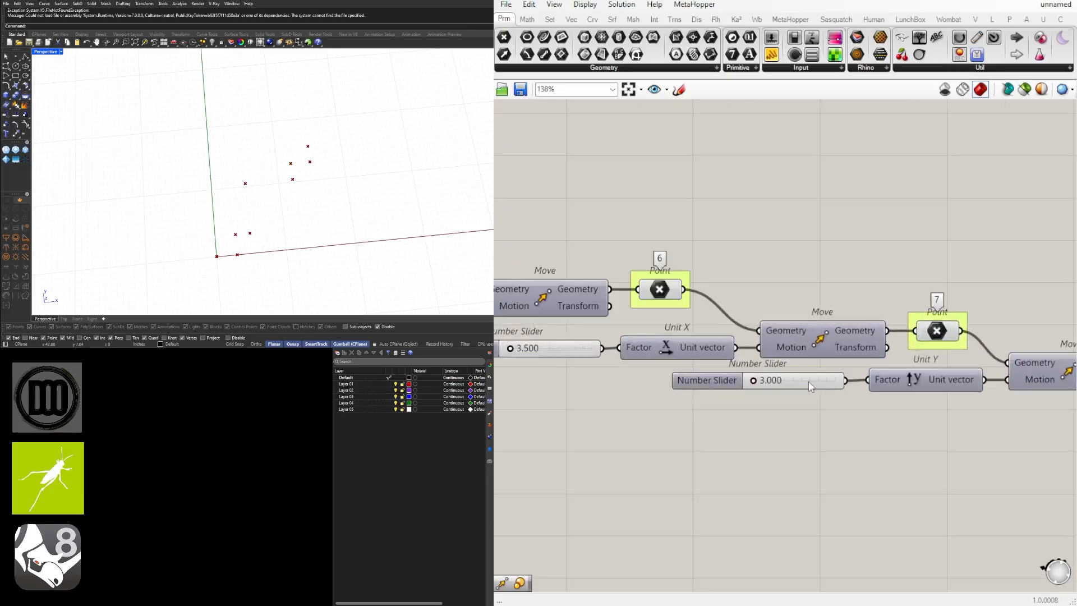
pyautogui.doubleClick(802, 382)
pyautogui.write('3.5')
pyautogui.press('Return')
pyautogui.scroll(-4, 808, 395)
pyautogui.click(769, 399)
# Step: Group the Point parameter after the eighth Move and label the group 8
pyautogui.scroll(-4, 874, 326)
pyautogui.scroll(-3, 892, 322)
pyautogui.moveTo(687, 316); pyautogui.dragTo(757, 319, button='right')
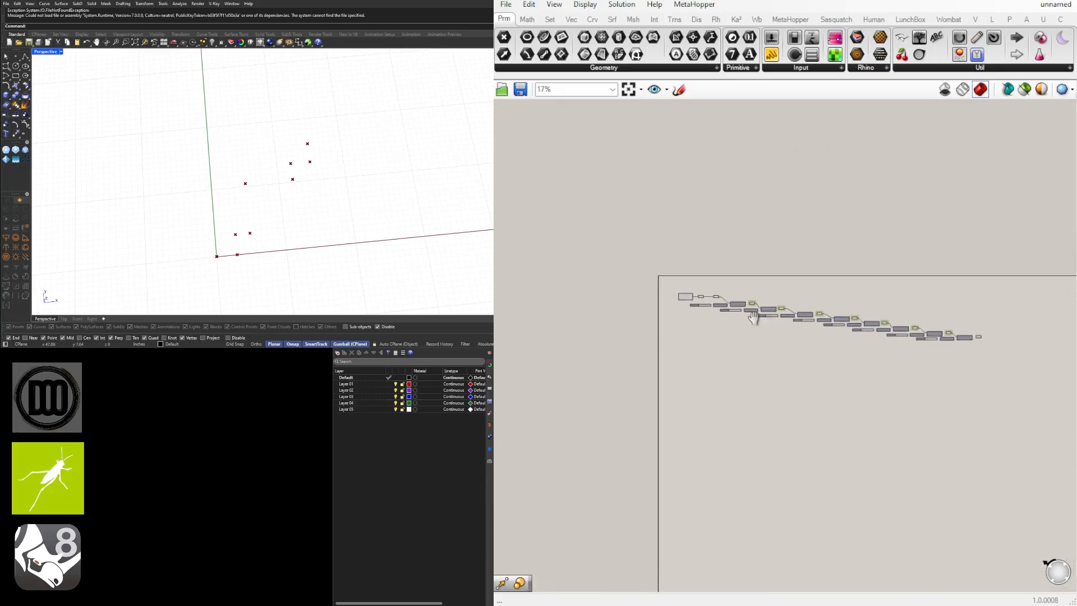
pyautogui.scroll(3, 835, 352)
pyautogui.click(917, 327)
pyautogui.scroll(5, 918, 327)
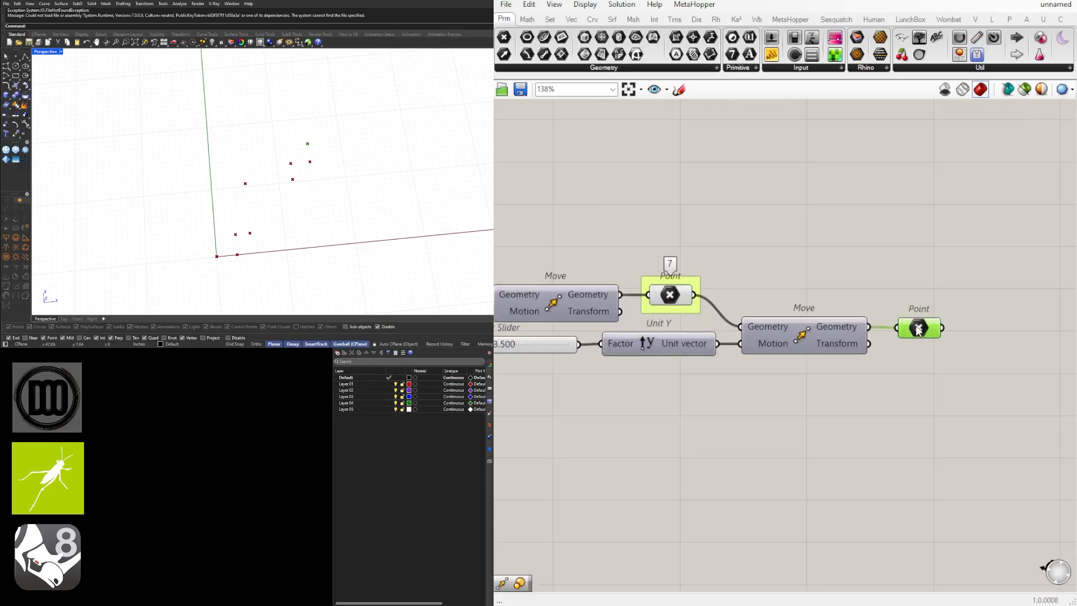
pyautogui.rightClick(921, 308)
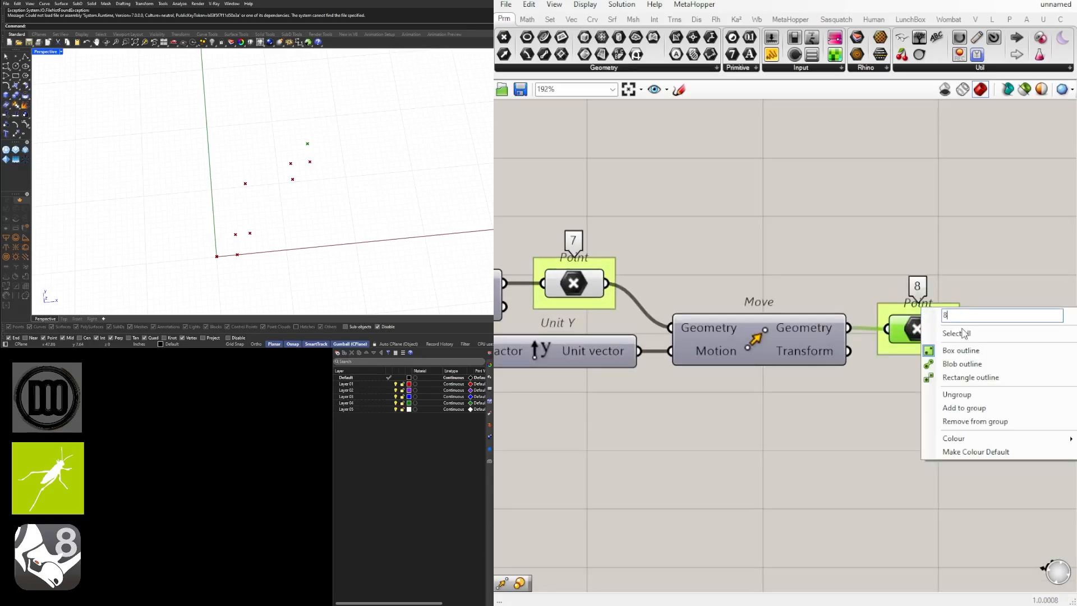
pyautogui.click(953, 273)
pyautogui.scroll(-3, 905, 327)
pyautogui.click(905, 326)
# Step: Add an Addition component above the first Move at the start of the chain
pyautogui.moveTo(747, 367); pyautogui.dragTo(1012, 370, button='right')
pyautogui.scroll(-2, 1013, 370)
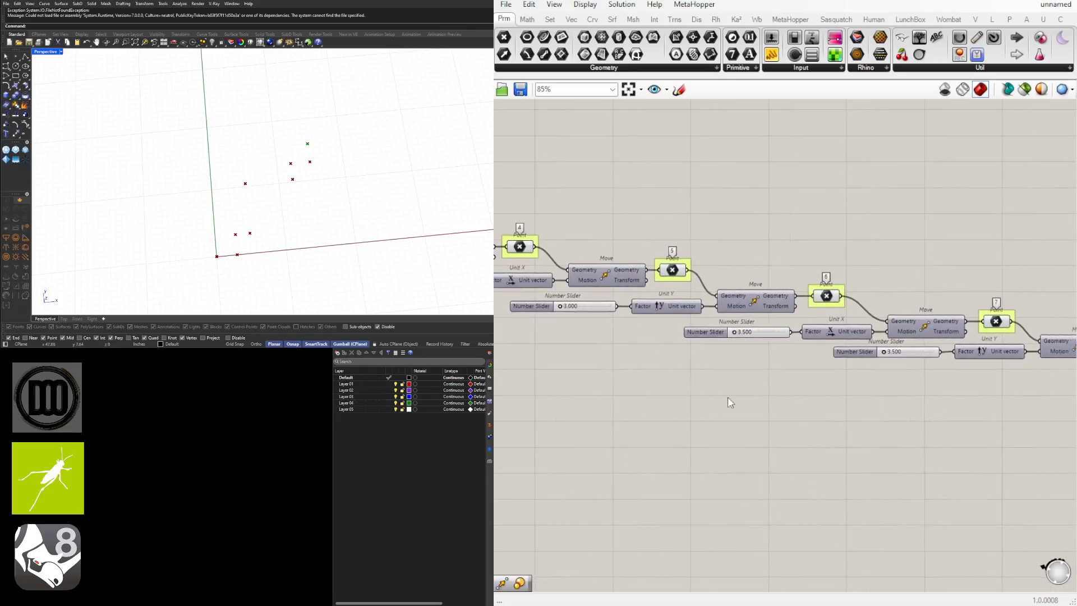
pyautogui.moveTo(550, 401); pyautogui.dragTo(1043, 400, button='right')
pyautogui.scroll(-3, 1042, 400)
pyautogui.scroll(4, 752, 310)
pyautogui.moveTo(650, 295); pyautogui.dragTo(731, 308, button='right')
pyautogui.doubleClick(780, 195)
pyautogui.write('+')
pyautogui.press('Return')
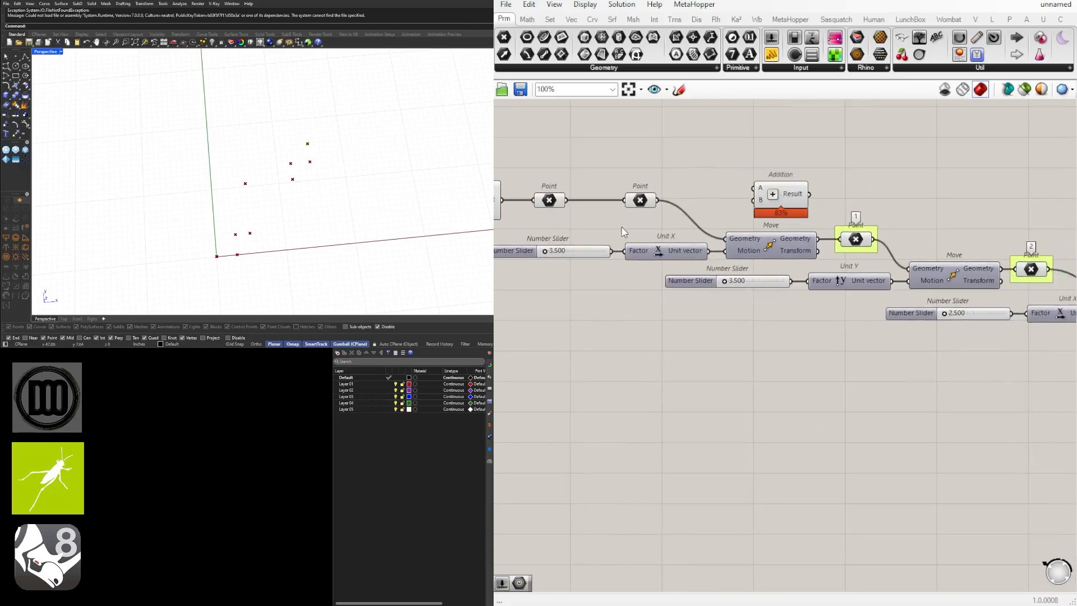
# Step: Feed the first 3.5 Unit X slider and the 2.5 Unit X slider into Addition inputs A and B, and add input C
pyautogui.moveTo(1028, 202); pyautogui.dragTo(837, 230)
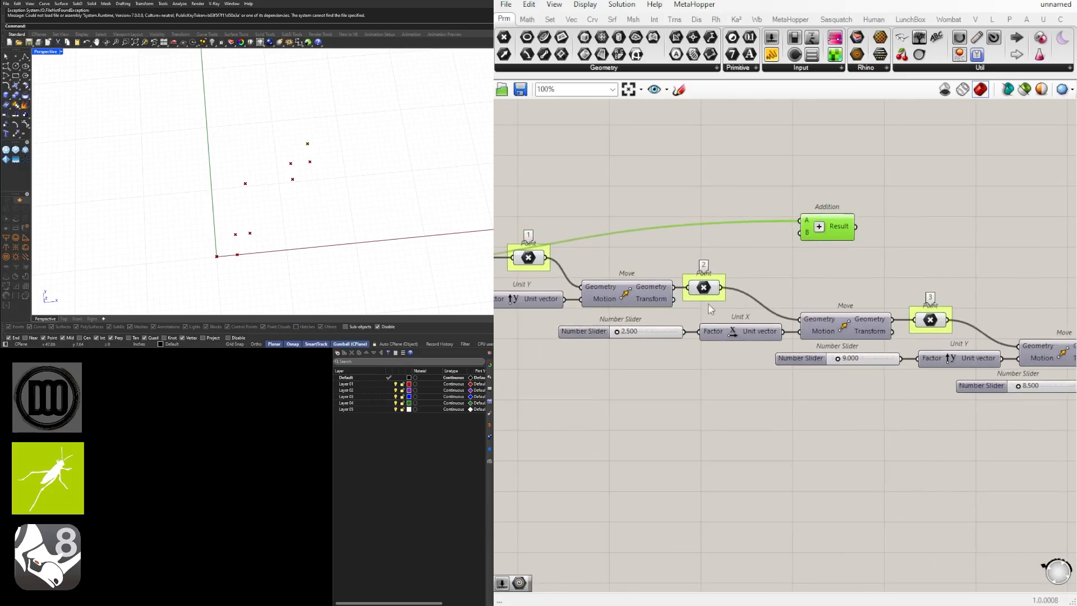
pyautogui.moveTo(811, 281); pyautogui.dragTo(692, 280, button='right')
pyautogui.moveTo(709, 232); pyautogui.dragTo(975, 255)
pyautogui.scroll(9, 954, 265)
pyautogui.click(971, 263)
pyautogui.scroll(-5, 970, 267)
pyautogui.moveTo(988, 325); pyautogui.dragTo(888, 312, button='right')
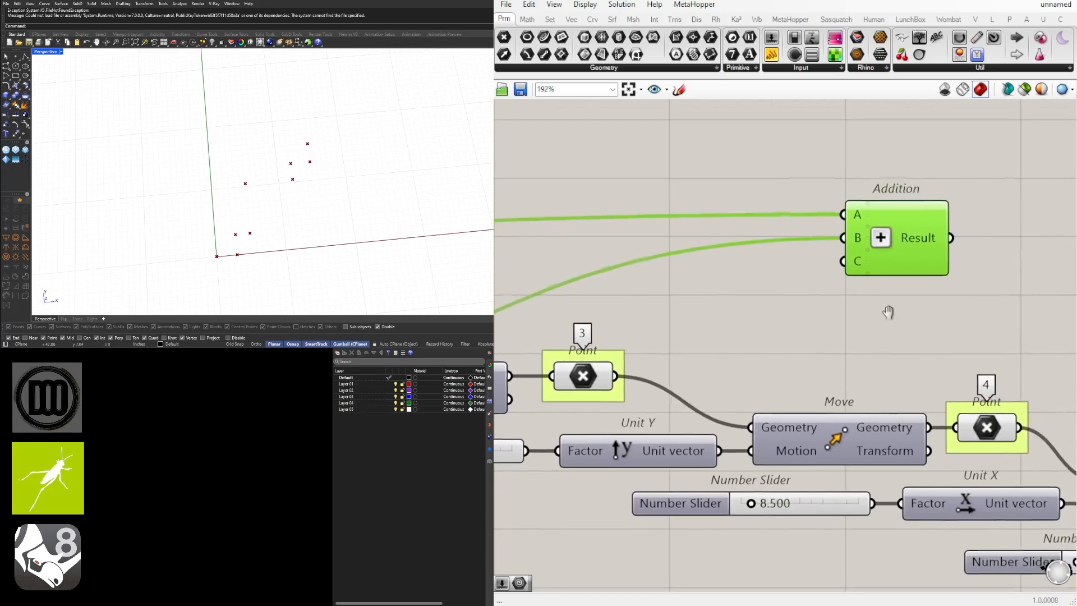
# Step: Connect the 8.5 Unit X slider to Addition input C and add input D
pyautogui.scroll(-5, 892, 305)
pyautogui.moveTo(905, 263); pyautogui.dragTo(1007, 289)
pyautogui.scroll(3, 905, 350)
pyautogui.moveTo(870, 414); pyautogui.dragTo(1013, 280)
pyautogui.scroll(5, 1044, 289)
pyautogui.click(984, 289)
pyautogui.scroll(-3, 979, 322)
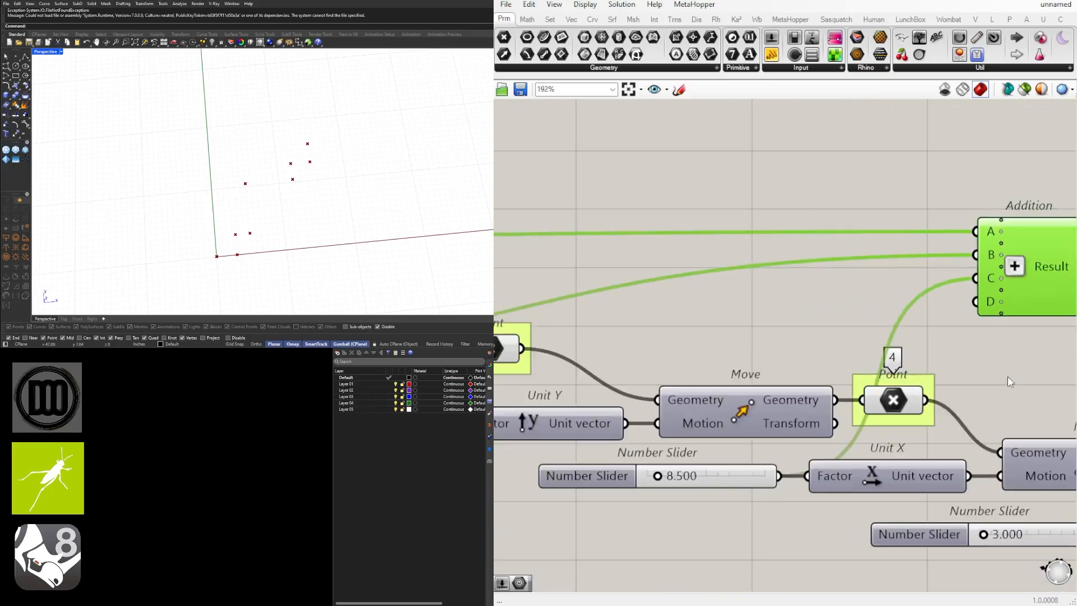
# Step: Move the Addition component along the chain, connect point 7's 3.5 Unit X slider to input D, and add input E
pyautogui.moveTo(1008, 377); pyautogui.dragTo(751, 340, button='right')
pyautogui.scroll(-3, 752, 340)
pyautogui.moveTo(765, 272); pyautogui.dragTo(1058, 304)
pyautogui.moveTo(1053, 319); pyautogui.dragTo(813, 334, button='right')
pyautogui.moveTo(813, 335); pyautogui.dragTo(1024, 366)
pyautogui.moveTo(932, 489); pyautogui.dragTo(818, 480, button='right')
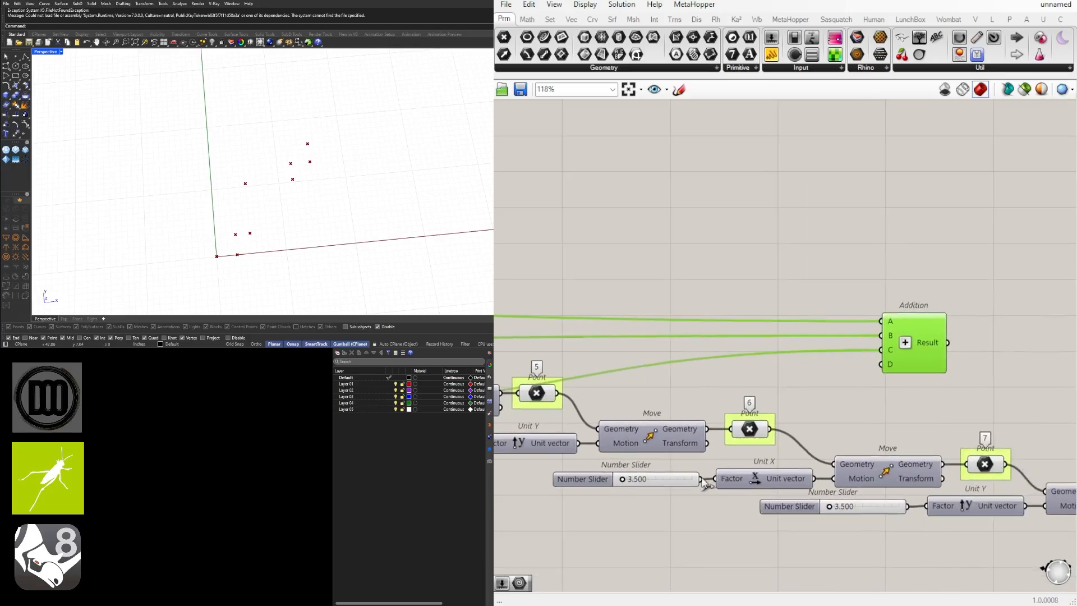
pyautogui.moveTo(704, 479); pyautogui.dragTo(884, 363)
pyautogui.scroll(5, 887, 371)
pyautogui.scroll(5, 895, 370)
pyautogui.click(932, 379)
pyautogui.scroll(-9, 933, 381)
pyautogui.moveTo(938, 394); pyautogui.dragTo(688, 336, button='right')
pyautogui.moveTo(636, 359); pyautogui.dragTo(868, 346, button='right')
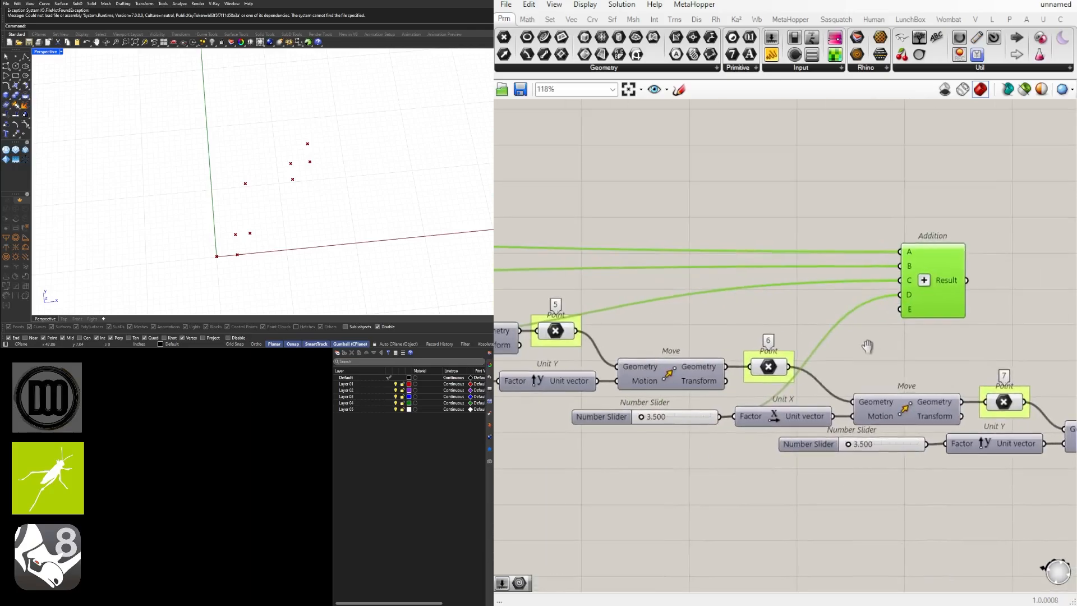
# Step: Move the Addition component below the Unit Y of point 8's row
pyautogui.moveTo(969, 324); pyautogui.dragTo(660, 305, button='right')
pyautogui.scroll(-2, 660, 306)
pyautogui.scroll(3, 624, 270)
pyautogui.moveTo(624, 270); pyautogui.dragTo(650, 270, button='right')
pyautogui.scroll(-3, 856, 260)
pyautogui.moveTo(650, 270); pyautogui.dragTo(708, 437)
pyautogui.click(760, 437)
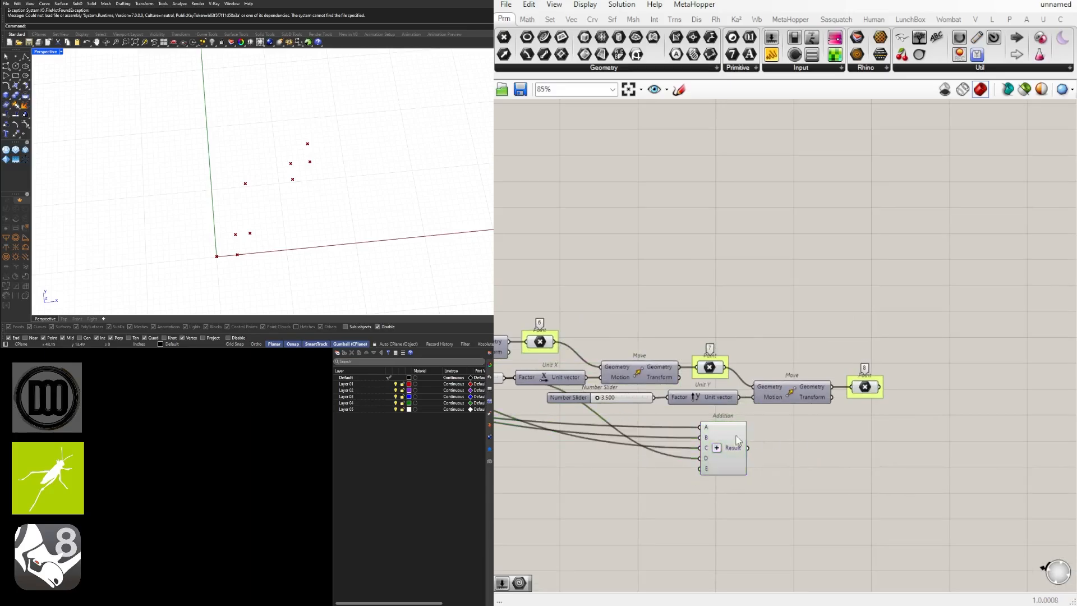
# Step: Add a Unit X component beside the Addition, and a Negative component that takes the Addition's Result as its Value
pyautogui.doubleClick(789, 450)
pyautogui.write('unit x')
pyautogui.press('Return')
pyautogui.scroll(2, 793, 457)
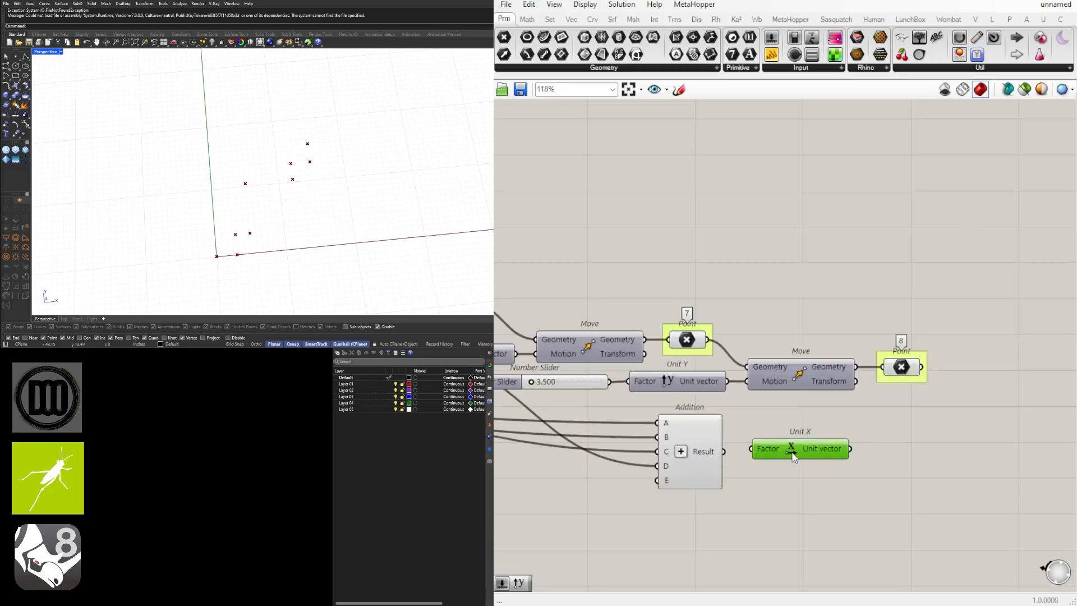
pyautogui.doubleClick(767, 460)
pyautogui.write('neg')
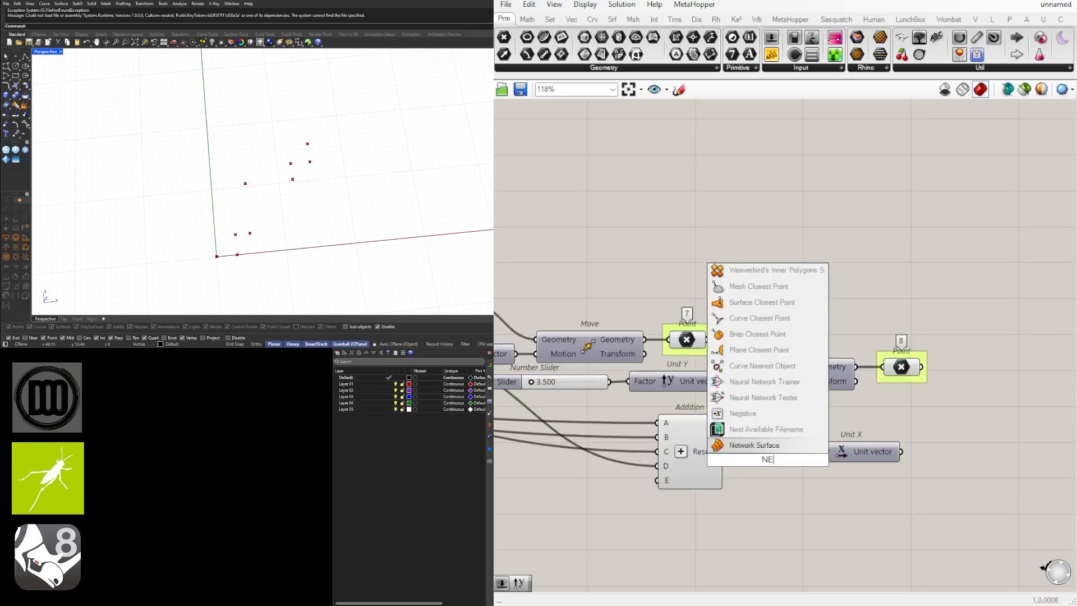
pyautogui.click(769, 447)
pyautogui.moveTo(723, 452); pyautogui.dragTo(728, 454)
# Step: Remove the unused input E from the Addition component
pyautogui.scroll(8, 673, 484)
pyautogui.click(671, 497)
pyautogui.click(670, 497)
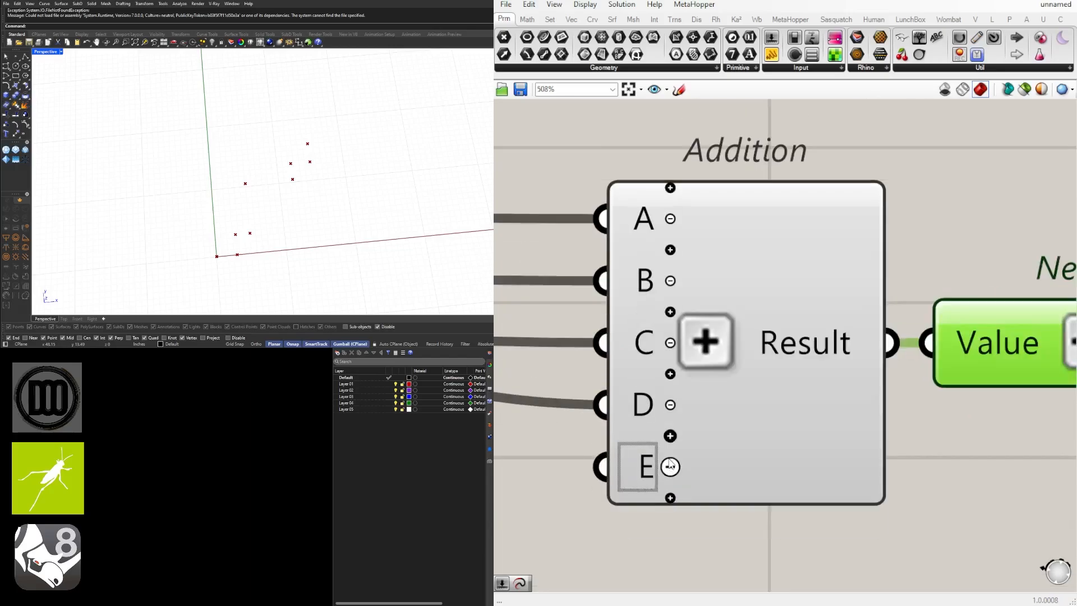
pyautogui.click(671, 466)
# Step: Hide the wires feeding inputs A, B, C and D of the Addition component
pyautogui.rightClick(633, 261)
pyautogui.moveTo(696, 298)
pyautogui.click(824, 325)
pyautogui.rightClick(640, 294)
pyautogui.moveTo(701, 331)
pyautogui.click(831, 359)
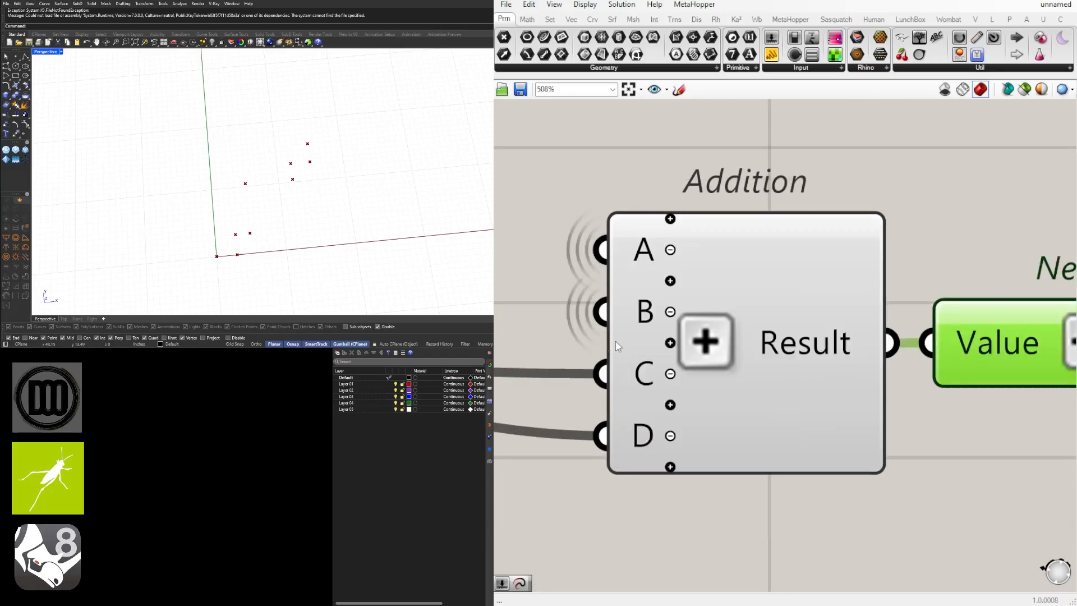
pyautogui.rightClick(635, 373)
pyautogui.moveTo(716, 411)
pyautogui.click(826, 438)
pyautogui.rightClick(649, 432)
pyautogui.click(833, 438)
pyautogui.click(873, 529)
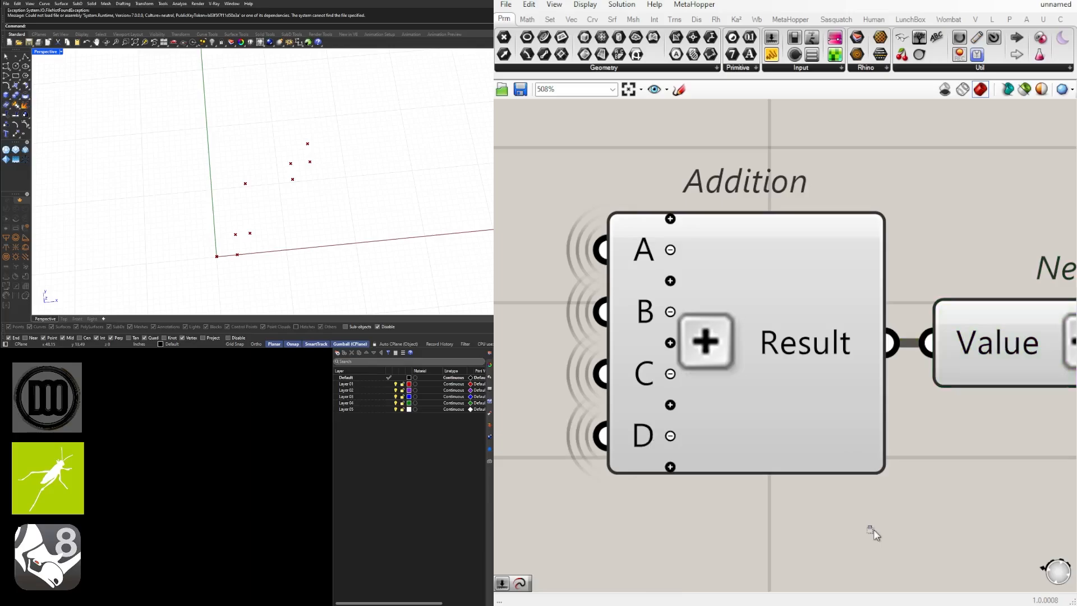
# Step: Place the Negative component next to the Addition and connect its Result to the new Unit X's Factor
pyautogui.scroll(-5, 723, 449)
pyautogui.moveTo(854, 439); pyautogui.dragTo(757, 395)
pyautogui.moveTo(837, 422); pyautogui.dragTo(885, 414)
pyautogui.click(794, 461)
pyautogui.moveTo(987, 382); pyautogui.dragTo(809, 398, button='right')
pyautogui.scroll(-3, 809, 364)
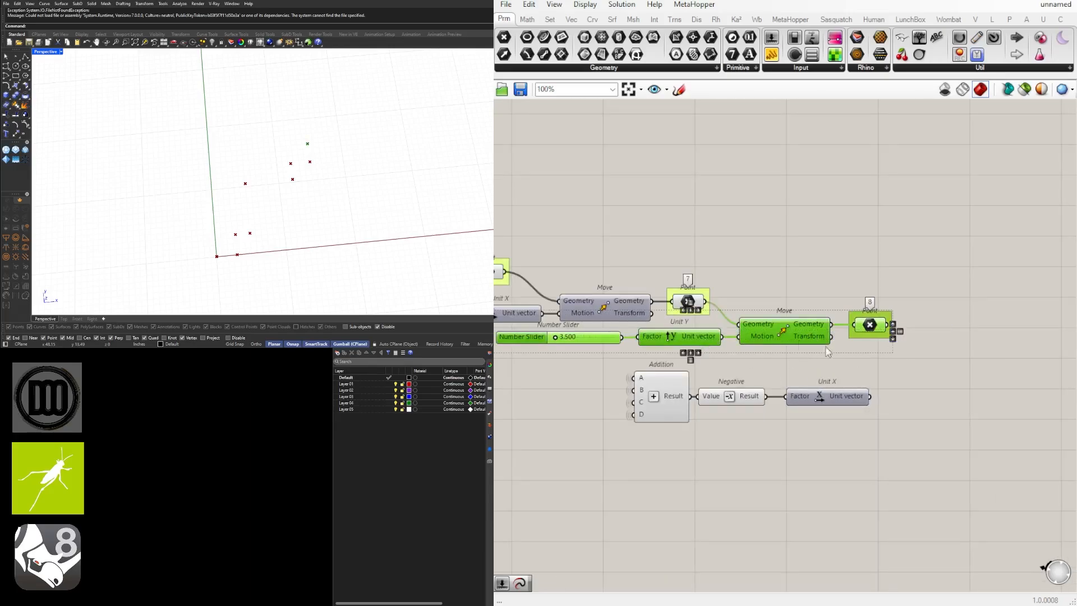
# Step: Duplicate the last Move and Point, feed the Move from point 8 and the negated Unit X vector, and label the new Point's group 9
pyautogui.moveTo(926, 311); pyautogui.dragTo(788, 349)
pyautogui.moveTo(806, 332); pyautogui.dragTo(1018, 348)
pyautogui.moveTo(887, 324); pyautogui.dragTo(947, 354)
pyautogui.moveTo(1075, 336); pyautogui.dragTo(902, 345, button='right')
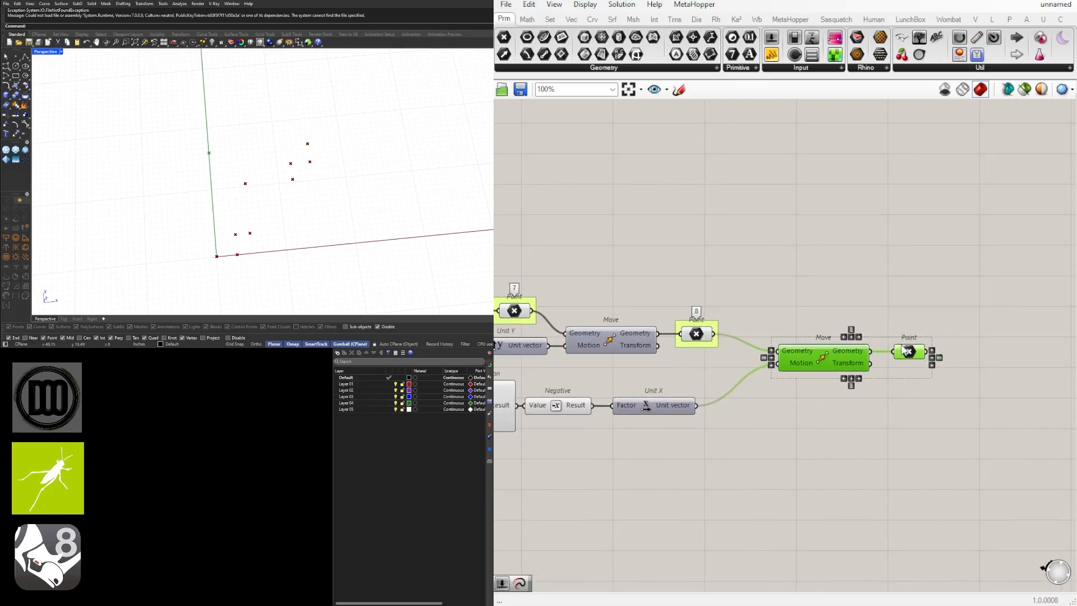
pyautogui.rightClick(912, 339)
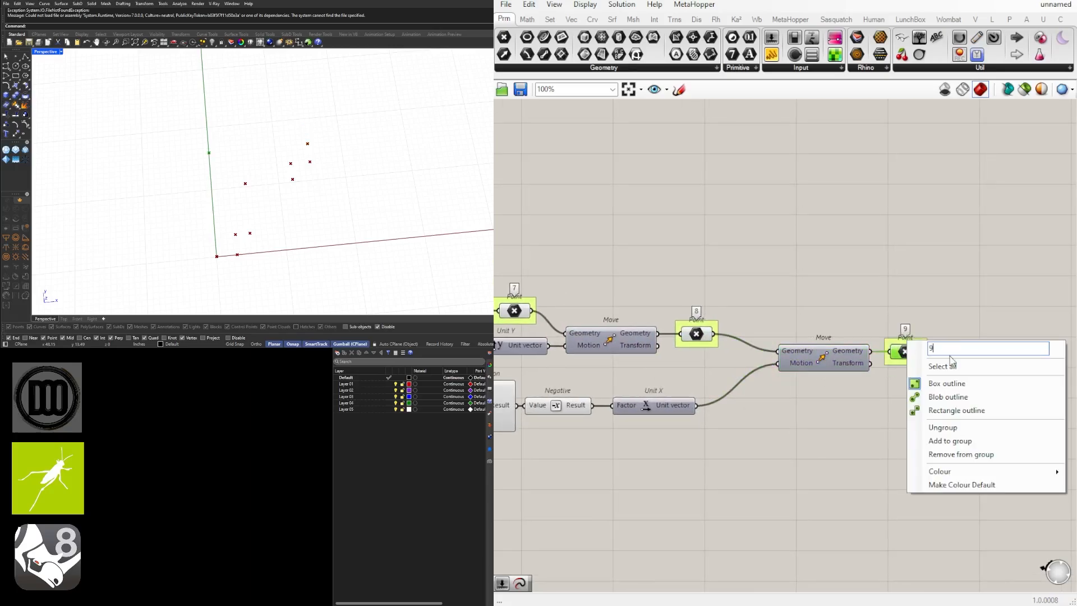
pyautogui.click(952, 308)
# Step: Add a PolyLine component above point 3 and hide the wires feeding its Vertices input
pyautogui.scroll(-5, 952, 308)
pyautogui.moveTo(689, 362); pyautogui.dragTo(880, 363, button='right')
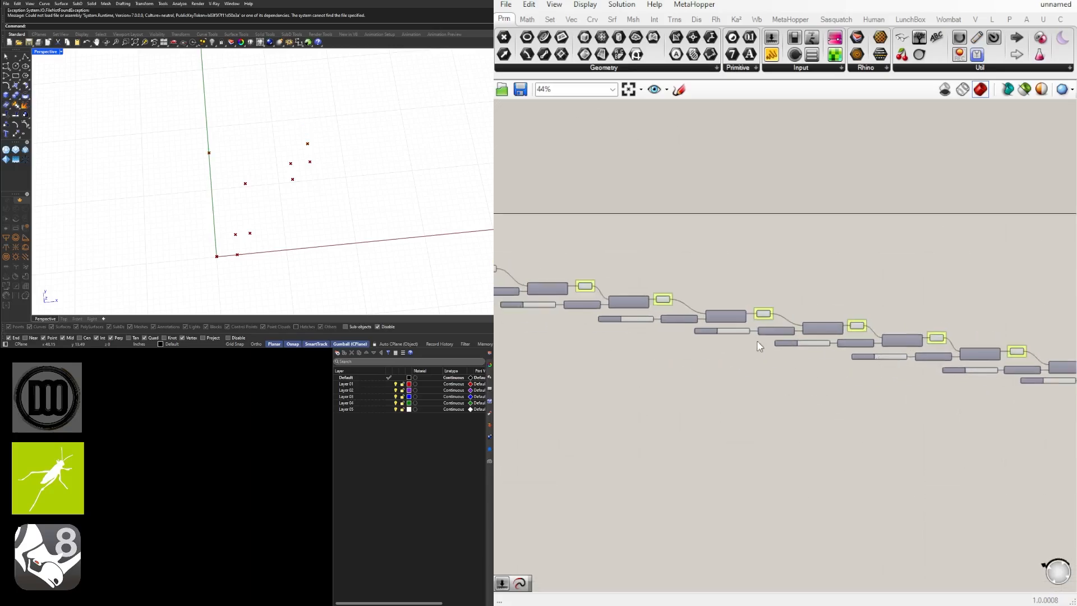
pyautogui.scroll(4, 759, 346)
pyautogui.write('POLYLI')
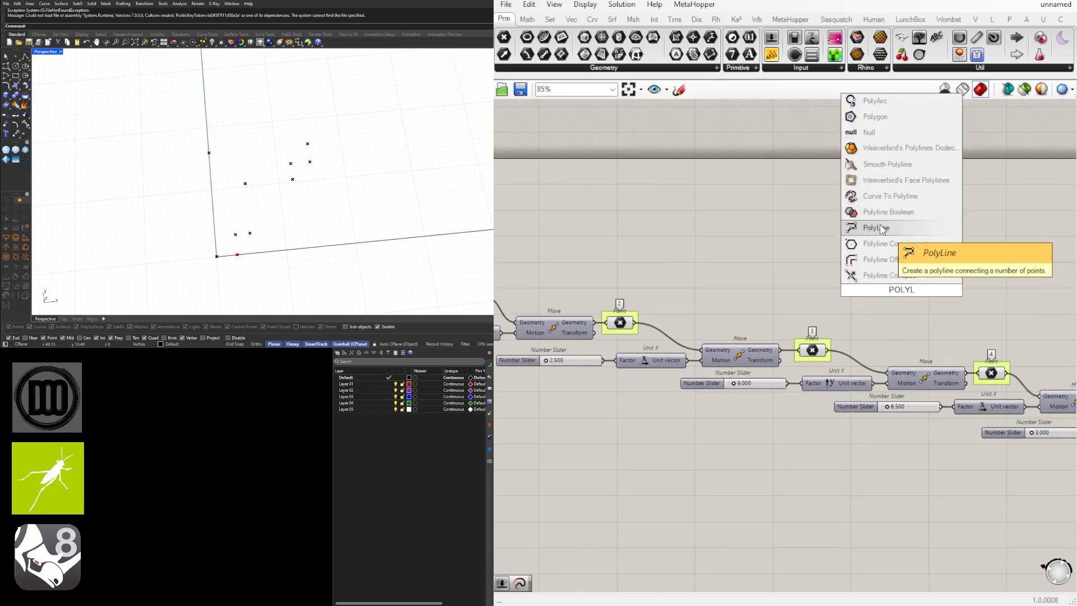
pyautogui.click(882, 227)
pyautogui.rightClick(873, 285)
pyautogui.moveTo(920, 341)
pyautogui.click(1074, 355)
# Step: Connect points 1, 2 and 3 in order to the PolyLine's Vertices, and move the component further along the chain
pyautogui.moveTo(501, 298); pyautogui.dragTo(580, 291, button='right')
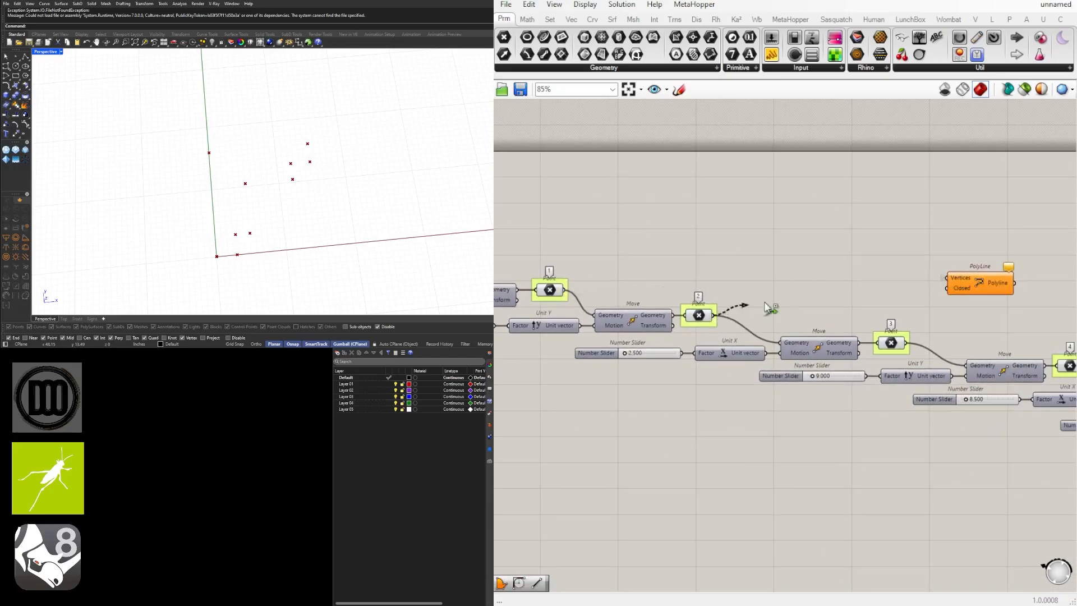
pyautogui.moveTo(973, 283); pyautogui.dragTo(791, 303, button='right')
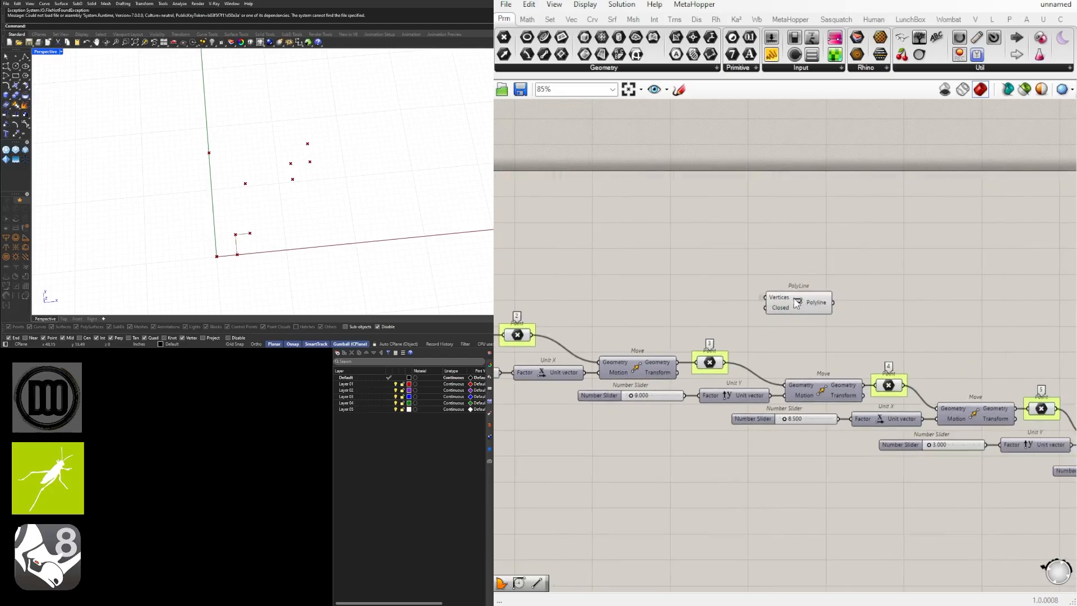
pyautogui.moveTo(802, 306); pyautogui.dragTo(1019, 323)
pyautogui.moveTo(1019, 322); pyautogui.dragTo(801, 335, button='right')
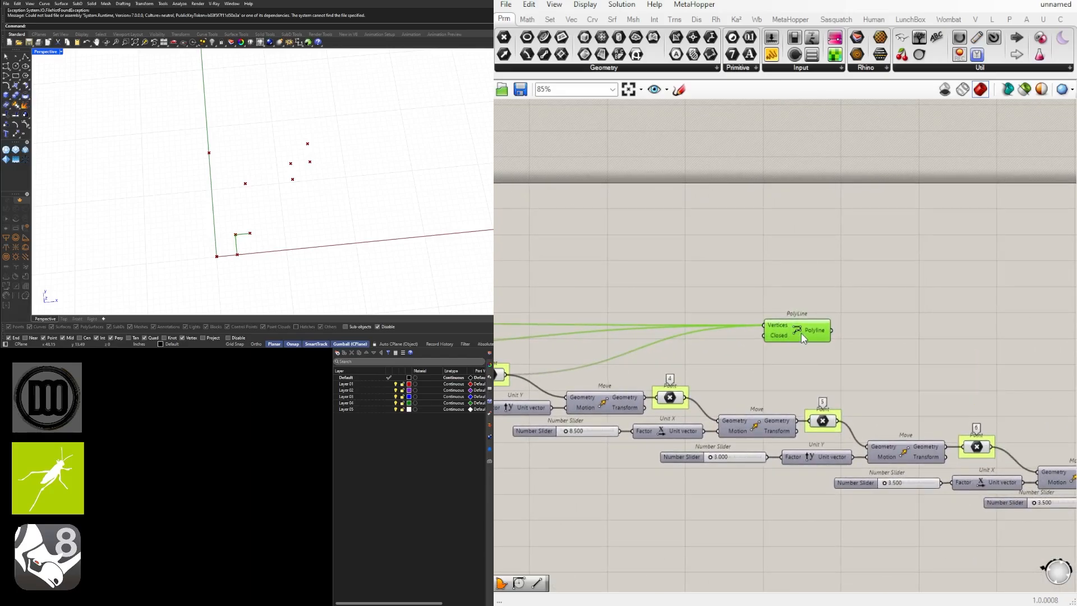
# Step: Duplicate the PolyLine component and replace the copy's Vertices input with point 5
pyautogui.moveTo(802, 335); pyautogui.dragTo(666, 341)
pyautogui.hotkey('ctrl', 'z')
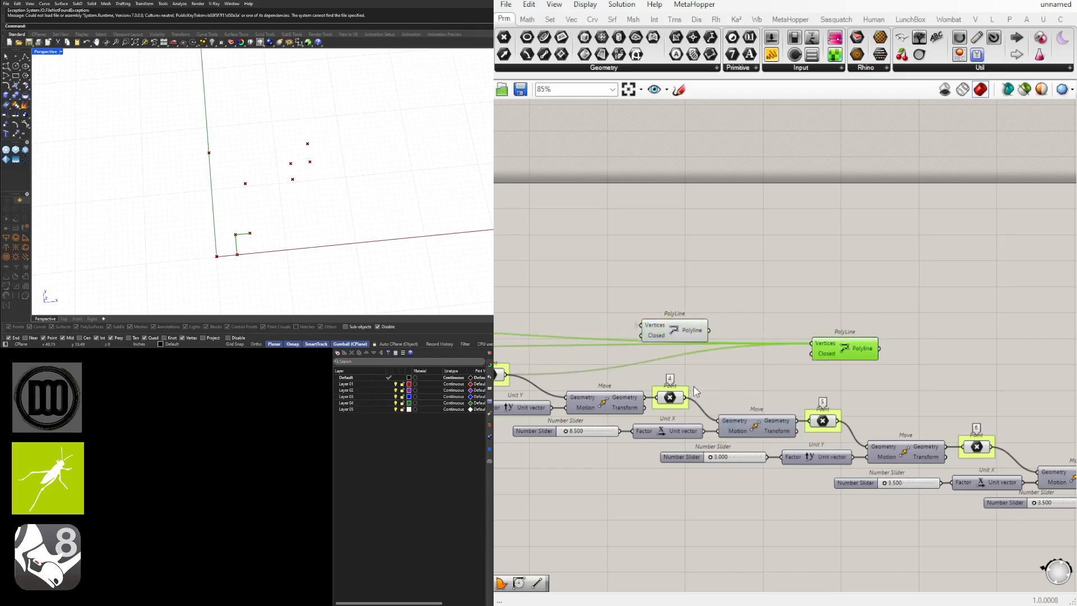
pyautogui.moveTo(694, 382); pyautogui.dragTo(650, 386, button='right')
pyautogui.moveTo(793, 425); pyautogui.dragTo(766, 347)
pyautogui.moveTo(774, 359); pyautogui.dragTo(624, 365, button='right')
# Step: Add points 6, 7 and 8 in order to the second PolyLine's Vertices, moving the component along the chain
pyautogui.moveTo(624, 363); pyautogui.dragTo(819, 389)
pyautogui.keyDown('shift'); pyautogui.moveTo(796, 456); pyautogui.dragTo(947, 417); pyautogui.keyUp('shift')
pyautogui.moveTo(945, 422); pyautogui.dragTo(820, 431, button='right')
pyautogui.keyDown('shift'); pyautogui.moveTo(842, 490); pyautogui.dragTo(945, 418); pyautogui.keyUp('shift')
pyautogui.moveTo(903, 424); pyautogui.dragTo(683, 423, button='right')
pyautogui.moveTo(723, 421); pyautogui.dragTo(899, 445)
pyautogui.scroll(-4, 900, 445)
pyautogui.scroll(3, 900, 446)
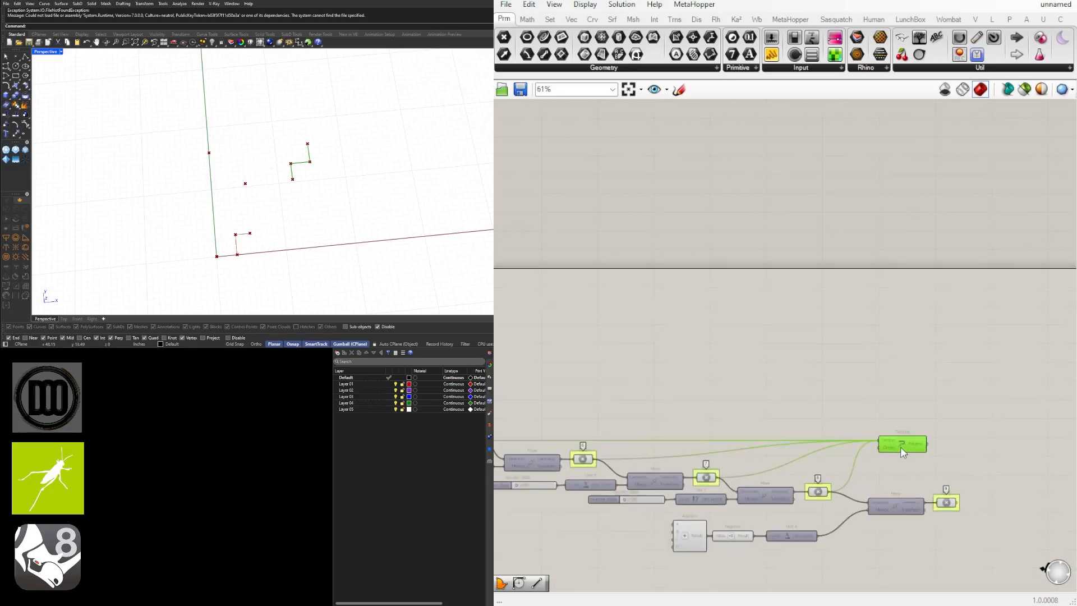
# Step: Move the first PolyLine component along the chain and stack it in line above the second PolyLine
pyautogui.scroll(-1, 900, 447)
pyautogui.moveTo(900, 446); pyautogui.dragTo(967, 452, button='right')
pyautogui.scroll(3, 985, 430)
pyautogui.moveTo(530, 394); pyautogui.dragTo(933, 445)
pyautogui.scroll(3, 986, 430)
pyautogui.click(938, 388)
pyautogui.scroll(-5, 938, 388)
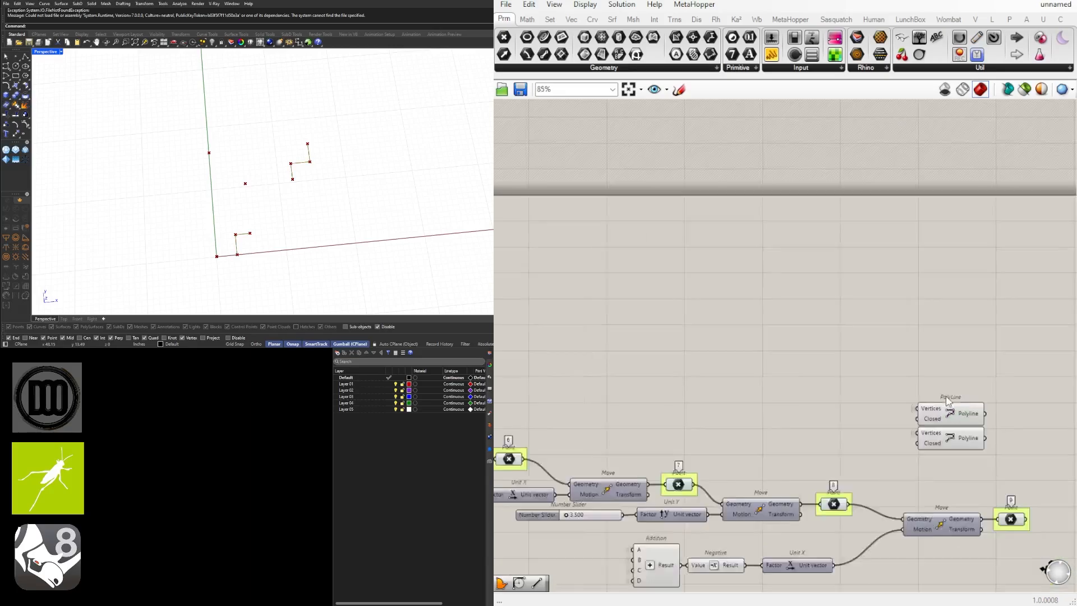
pyautogui.moveTo(938, 393); pyautogui.dragTo(817, 344, button='right')
pyautogui.scroll(2, 827, 359)
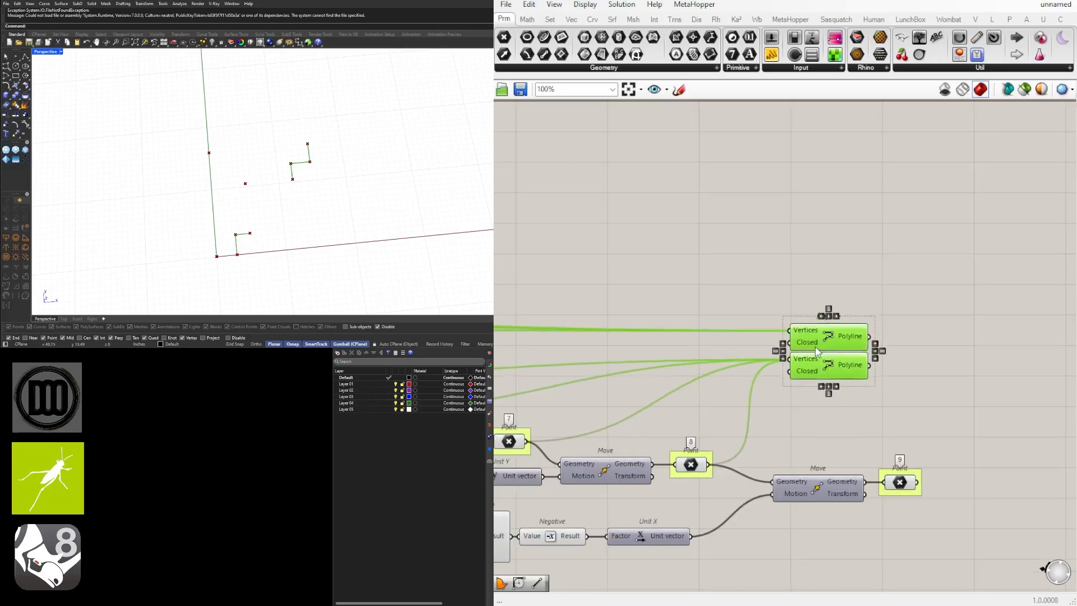
pyautogui.click(822, 380)
# Step: Duplicate the second PolyLine, place the copy beyond point 9, and connect points 8 and 9 in order to its Vertices
pyautogui.keyDown('alt'); pyautogui.moveTo(813, 359); pyautogui.dragTo(813, 390); pyautogui.keyUp('alt')
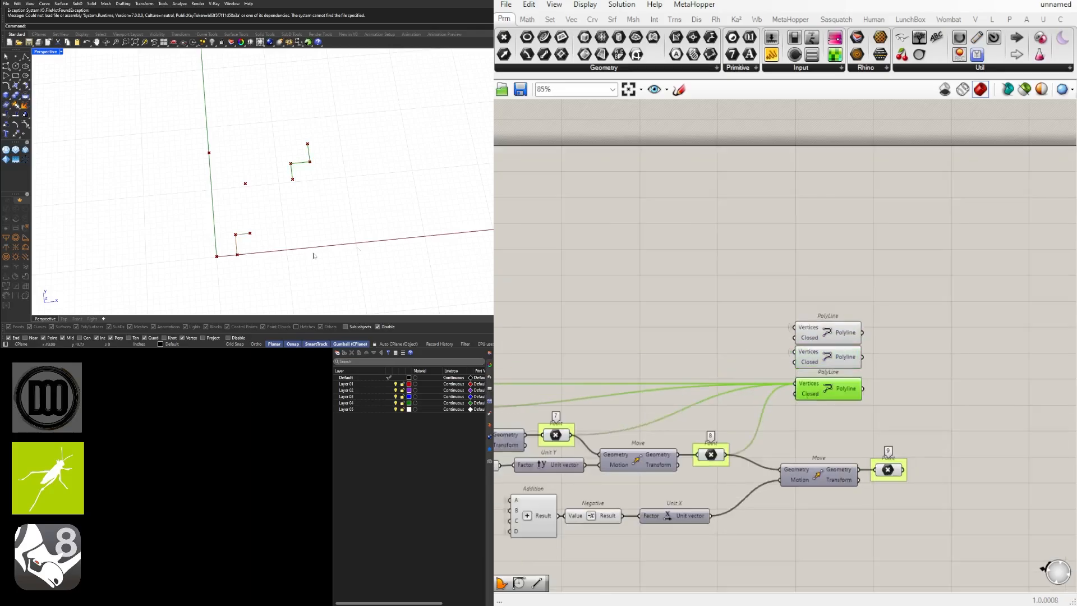
pyautogui.moveTo(751, 428); pyautogui.dragTo(816, 381, button='right')
pyautogui.click(771, 410)
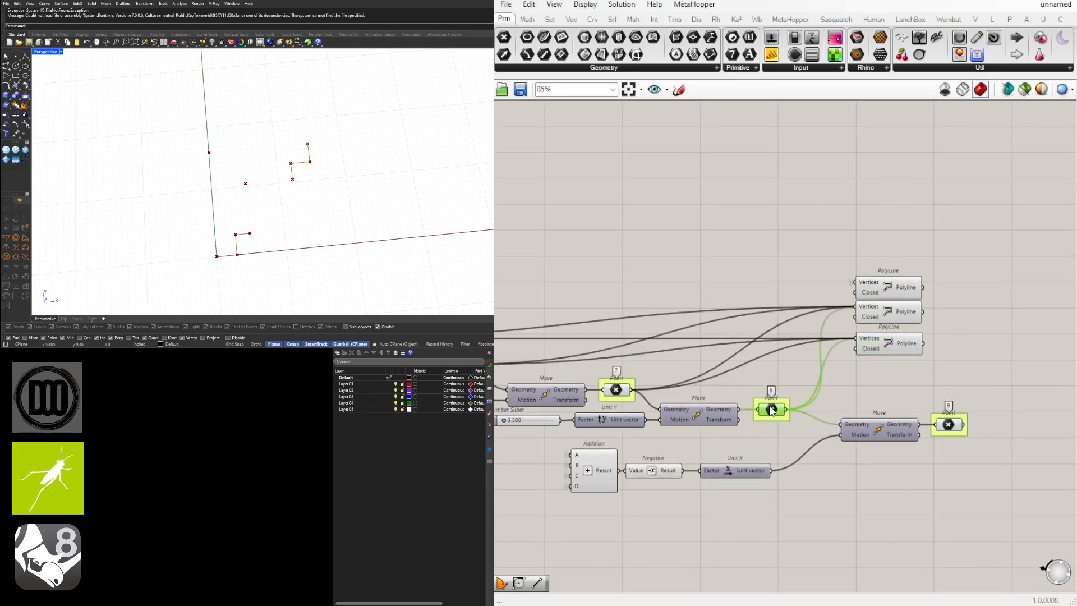
pyautogui.moveTo(891, 346); pyautogui.dragTo(965, 349)
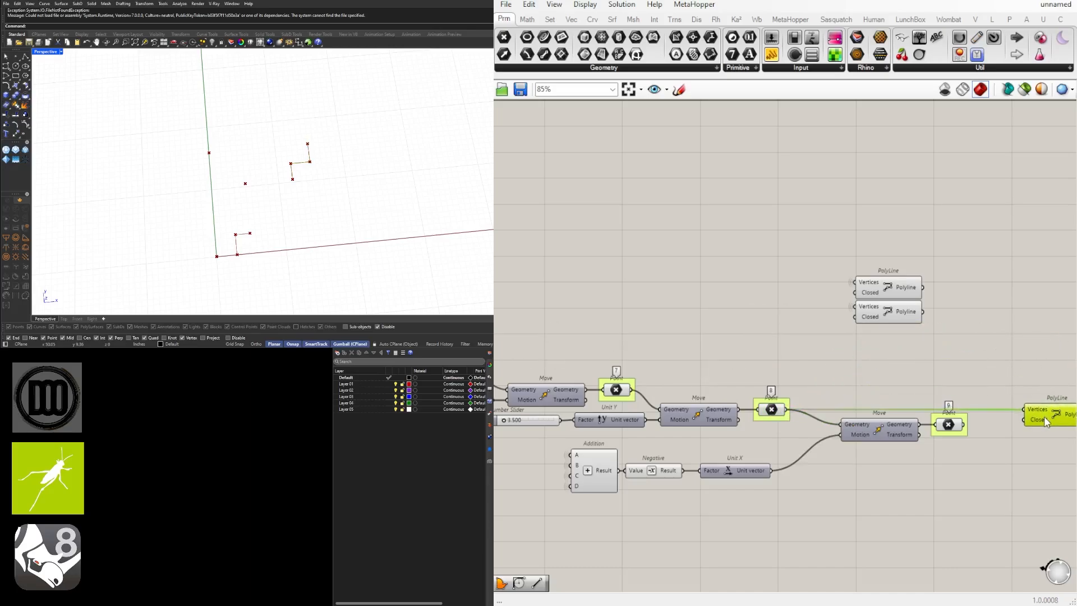
pyautogui.moveTo(987, 454); pyautogui.dragTo(912, 424)
pyautogui.moveTo(876, 429); pyautogui.dragTo(859, 445)
pyautogui.keyDown('shift'); pyautogui.moveTo(946, 439); pyautogui.dragTo(974, 429); pyautogui.keyUp('shift')
# Step: Add the origin point at the start of the chain to the third PolyLine's Vertices after point 9
pyautogui.scroll(-5, 990, 405)
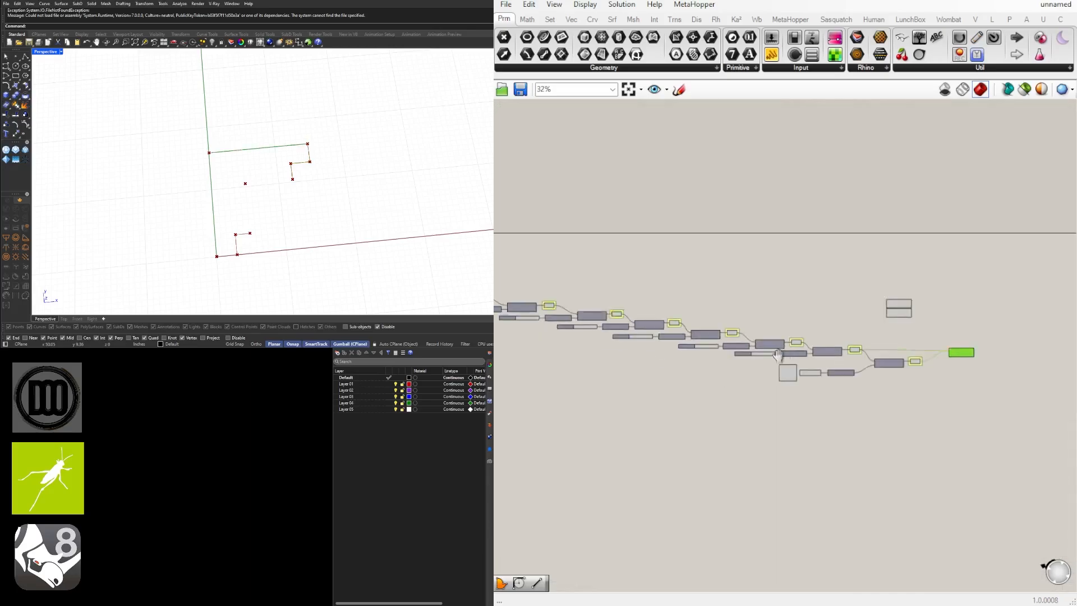
pyautogui.scroll(3, 805, 266)
pyautogui.scroll(-4, 748, 251)
pyautogui.scroll(5, 748, 251)
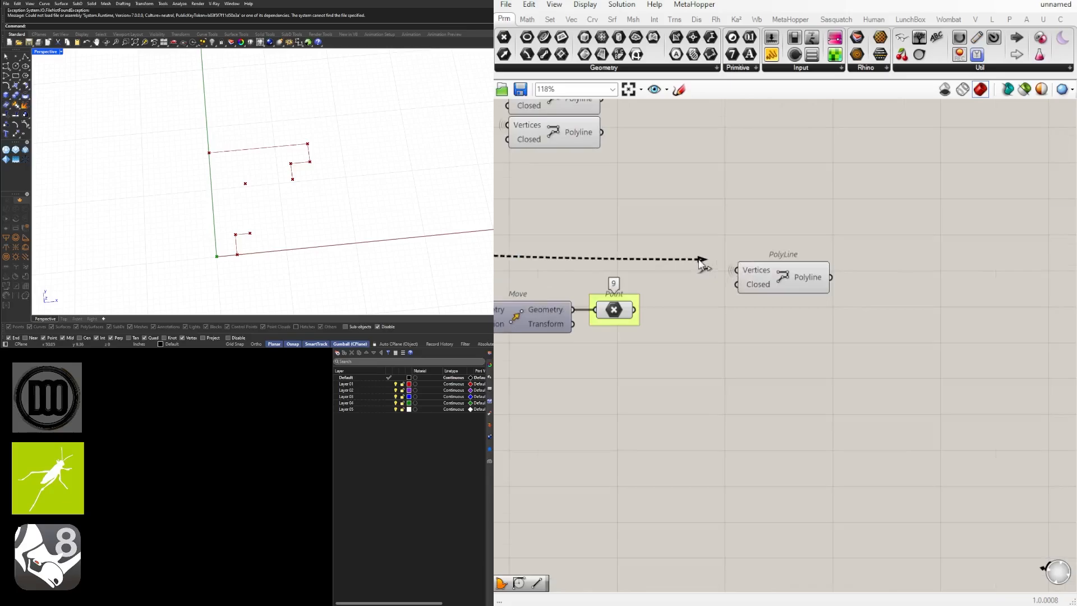
pyautogui.moveTo(770, 274); pyautogui.dragTo(845, 408, button='right')
# Step: Move the third PolyLine component directly beneath the other two PolyLines in the stack
pyautogui.moveTo(864, 416); pyautogui.dragTo(796, 406)
pyautogui.moveTo(735, 298); pyautogui.dragTo(639, 236)
pyautogui.moveTo(631, 230); pyautogui.dragTo(790, 328)
pyautogui.keyDown('shift'); pyautogui.click(790, 395); pyautogui.keyUp('shift')
pyautogui.click(789, 429)
pyautogui.moveTo(882, 483); pyautogui.dragTo(810, 280)
pyautogui.moveTo(783, 332); pyautogui.dragTo(812, 294)
pyautogui.click(724, 407)
# Step: Add an Arc SED component above the chain, with point 3 as its Start and point 5 as its End
pyautogui.moveTo(707, 421); pyautogui.dragTo(705, 419, button='right')
pyautogui.scroll(-4, 705, 418)
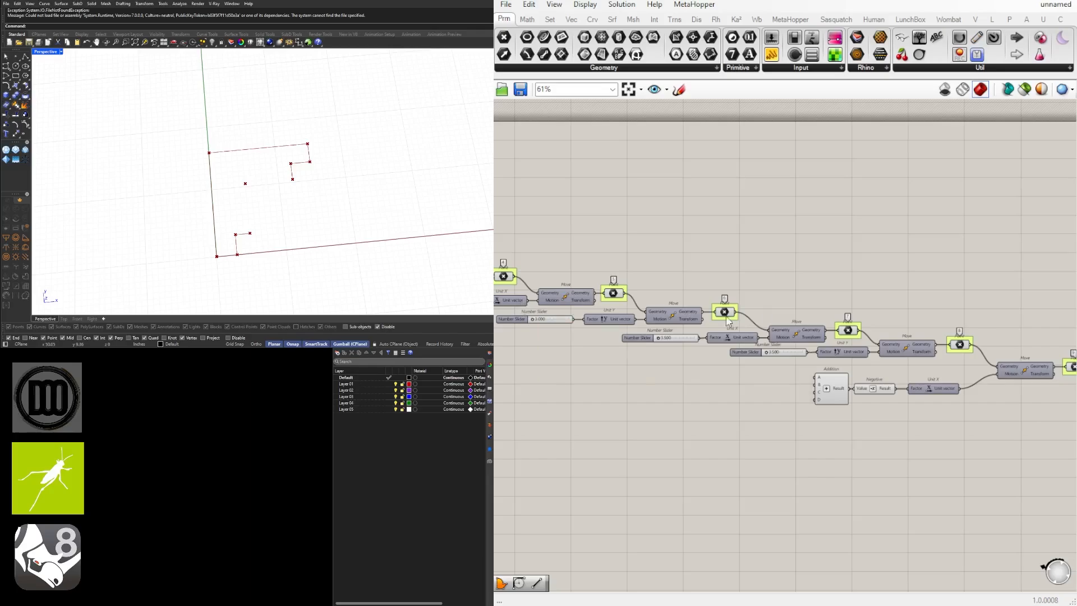
pyautogui.scroll(5, 727, 321)
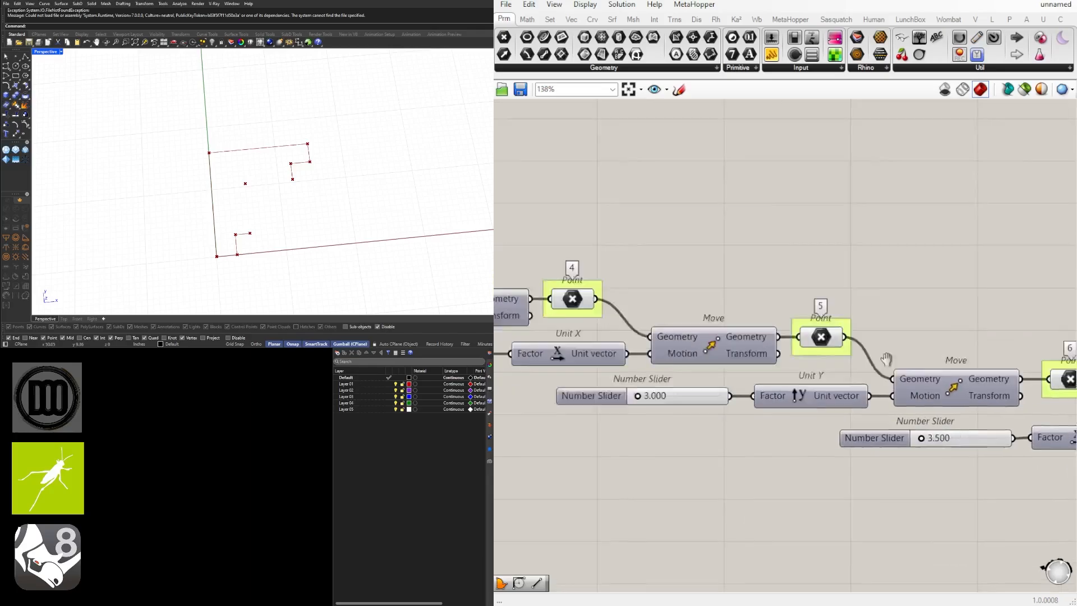
pyautogui.scroll(-3, 863, 260)
pyautogui.doubleClick(868, 262)
pyautogui.write('A')
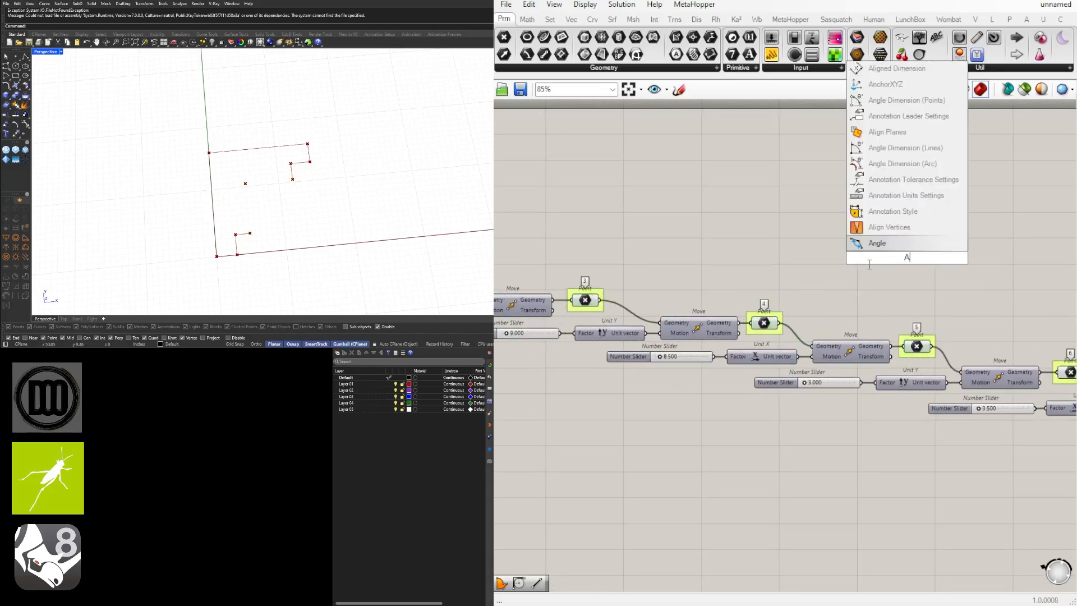
pyautogui.write('R')
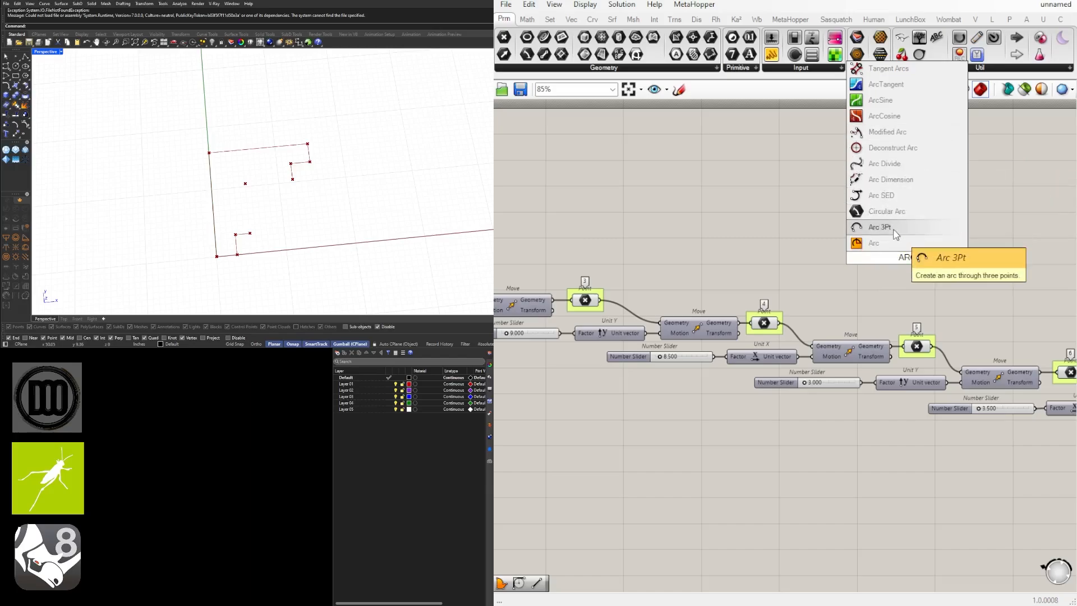
pyautogui.click(880, 227)
pyautogui.doubleClick(893, 243)
pyautogui.write('ARC')
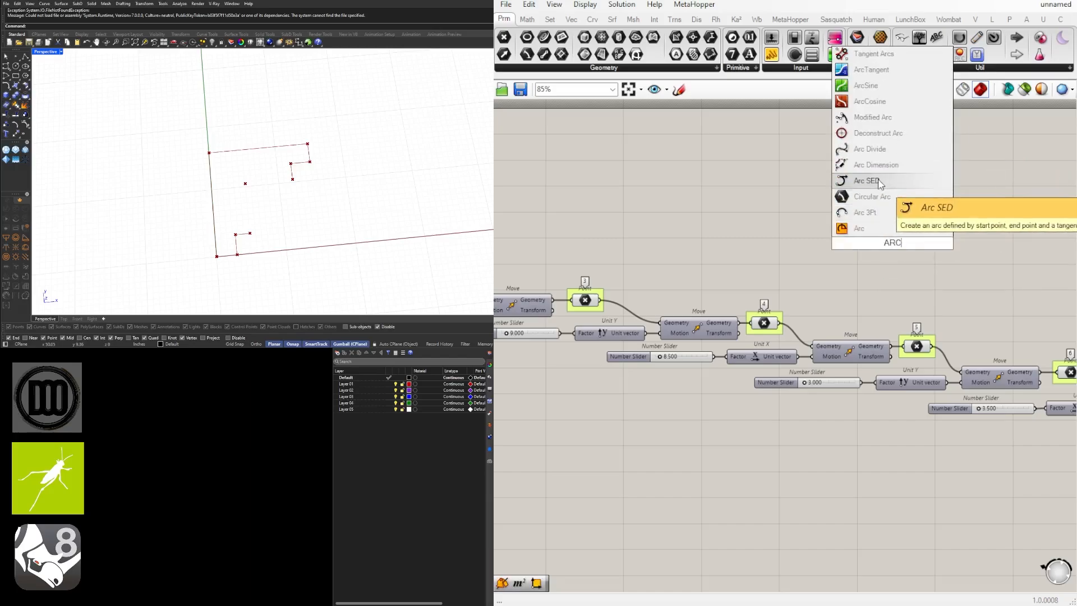
pyautogui.click(878, 182)
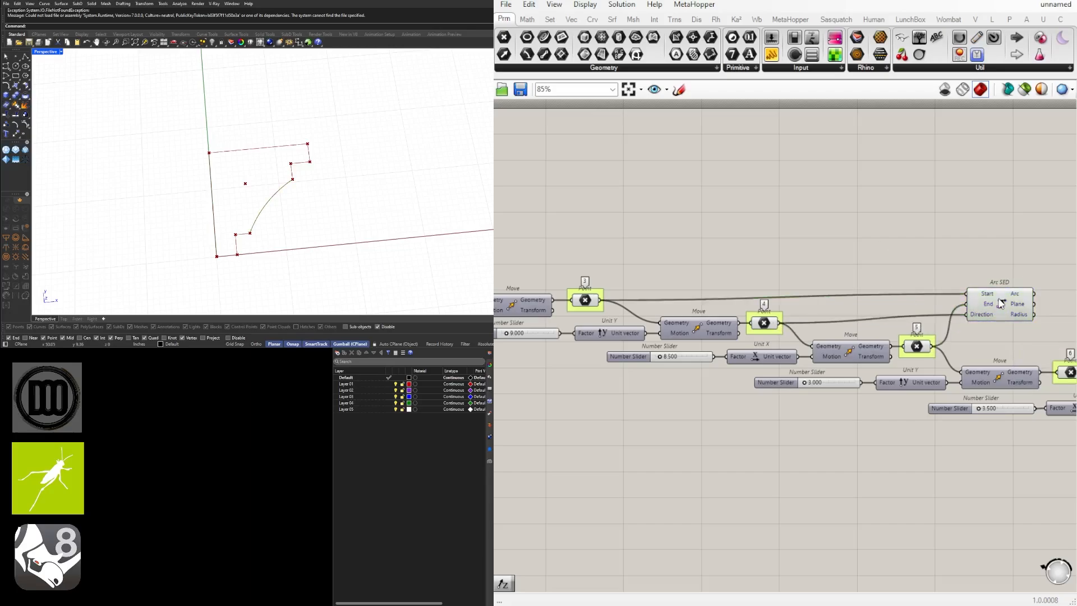
pyautogui.moveTo(1001, 301); pyautogui.dragTo(1009, 312)
# Step: Add a Line component from point 3 to point 4 and set its input wires to hidden
pyautogui.write('line')
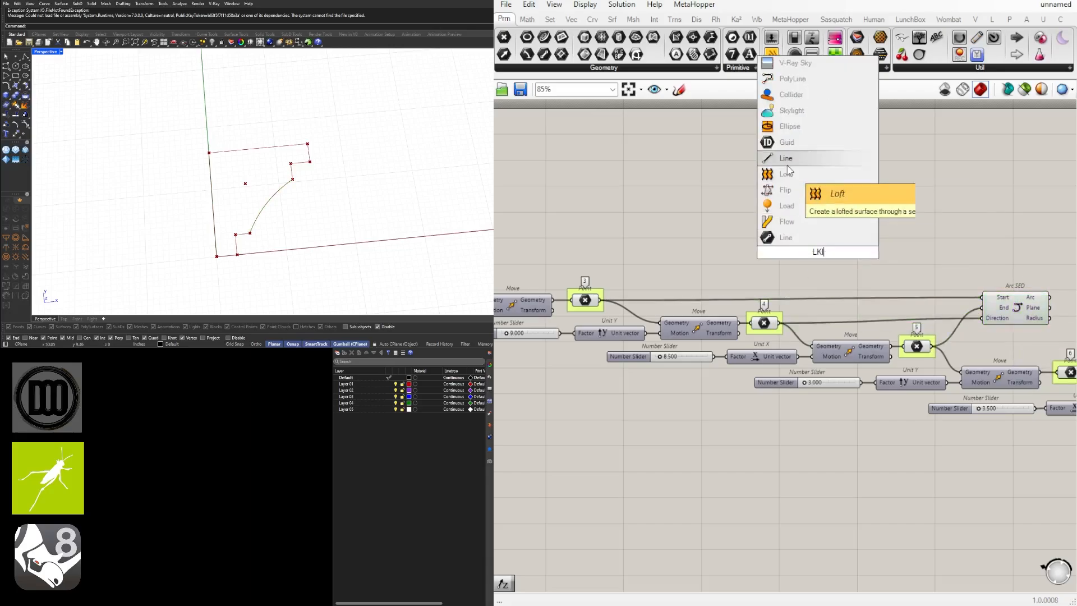
pyautogui.press('Return')
pyautogui.moveTo(782, 326); pyautogui.dragTo(786, 257)
pyautogui.moveTo(808, 257); pyautogui.dragTo(836, 279)
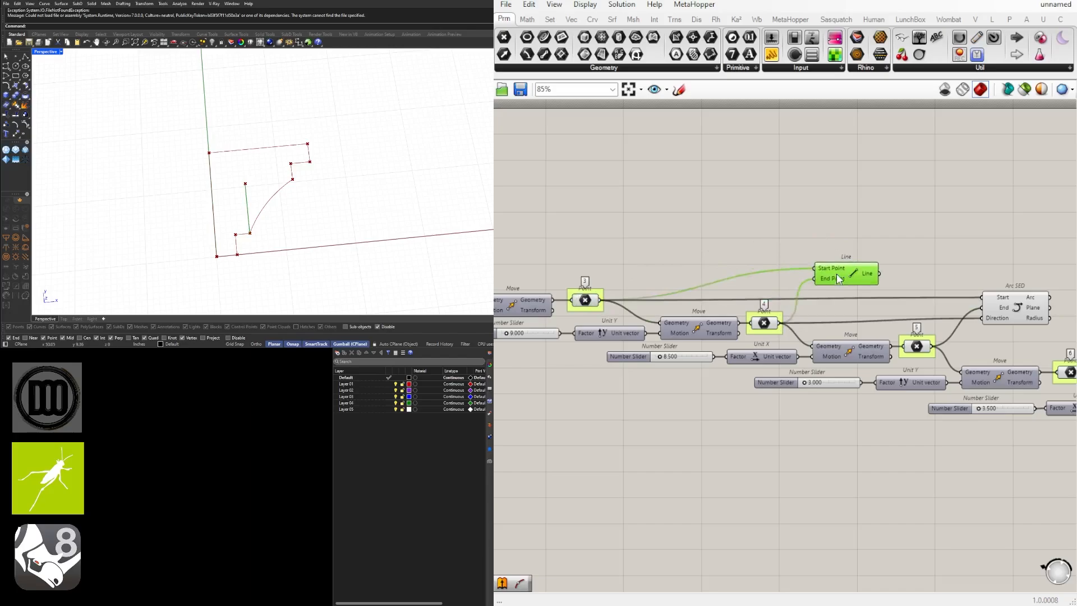
pyautogui.rightClick(843, 279)
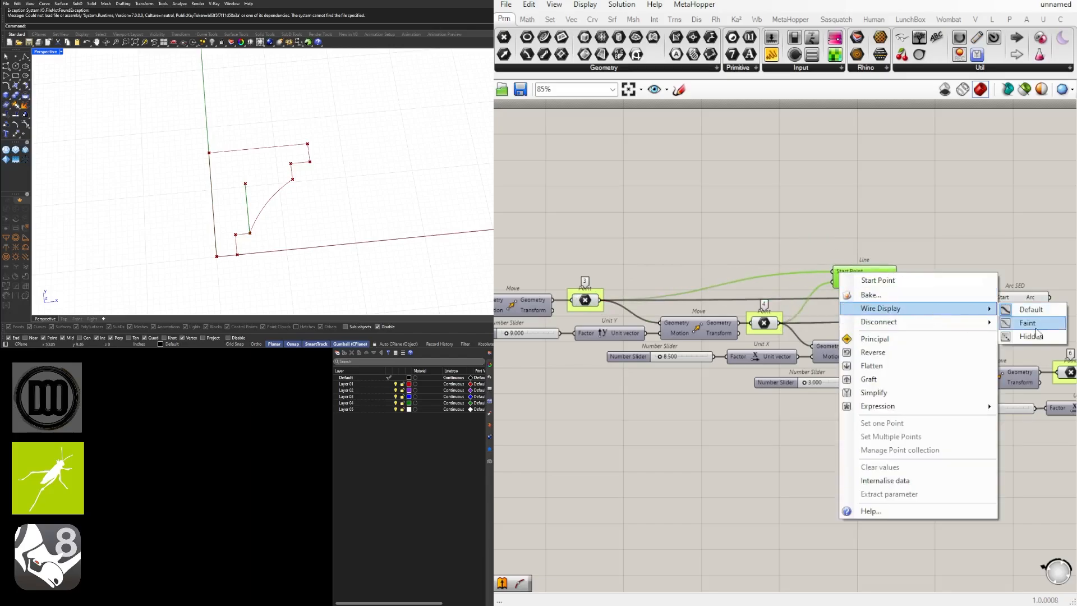
pyautogui.rightClick(855, 281)
pyautogui.moveTo(970, 315)
pyautogui.click(1022, 342)
# Step: Connect the Line to the Arc SED's Direction input and turn off the Line's preview
pyautogui.click(983, 253)
pyautogui.moveTo(1000, 322); pyautogui.dragTo(1017, 324)
pyautogui.click(999, 330)
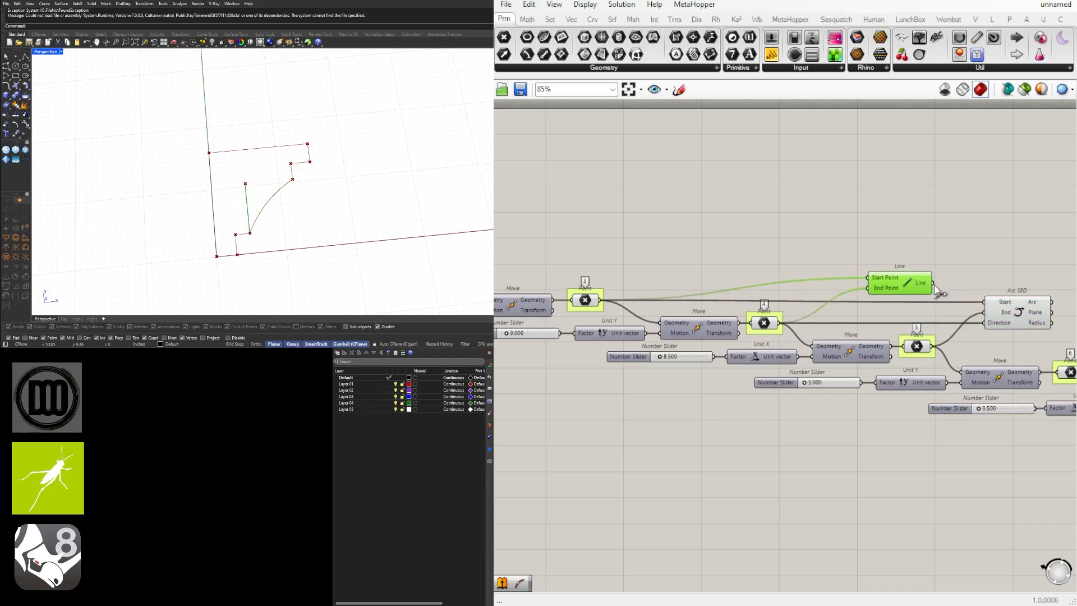
pyautogui.moveTo(986, 323); pyautogui.dragTo(911, 324, button='right')
pyautogui.moveTo(864, 301); pyautogui.dragTo(819, 266)
pyautogui.middleClick(819, 264)
pyautogui.click(878, 253)
# Step: Add a Curve container fed by the Arc SED's Arc output and set its input wire to hidden
pyautogui.scroll(-5, 961, 240)
pyautogui.moveTo(981, 277); pyautogui.dragTo(650, 288, button='right')
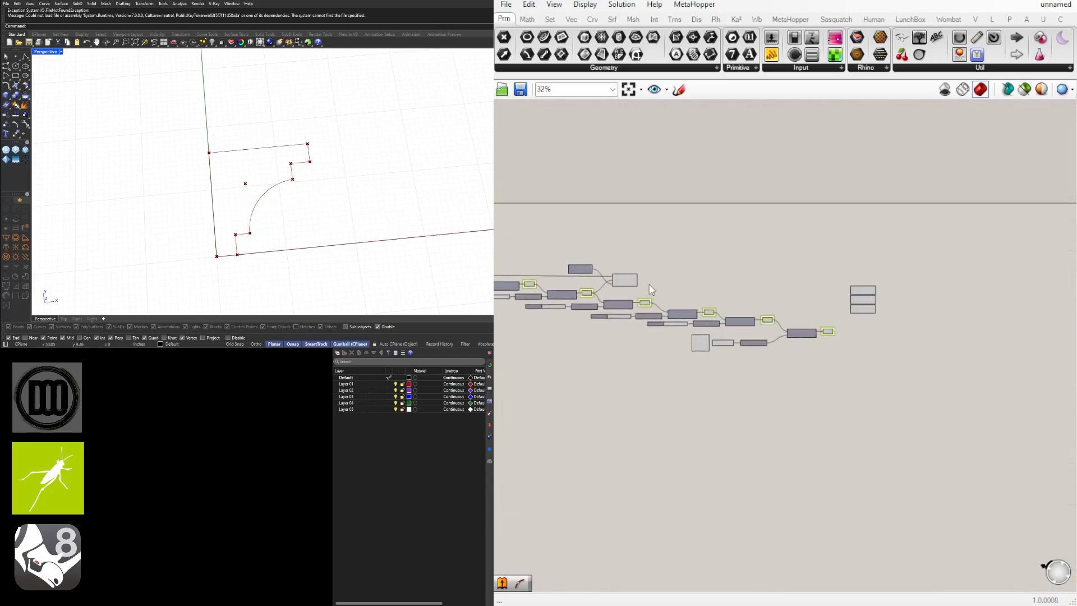
pyautogui.scroll(5, 646, 286)
pyautogui.moveTo(676, 266); pyautogui.dragTo(729, 269)
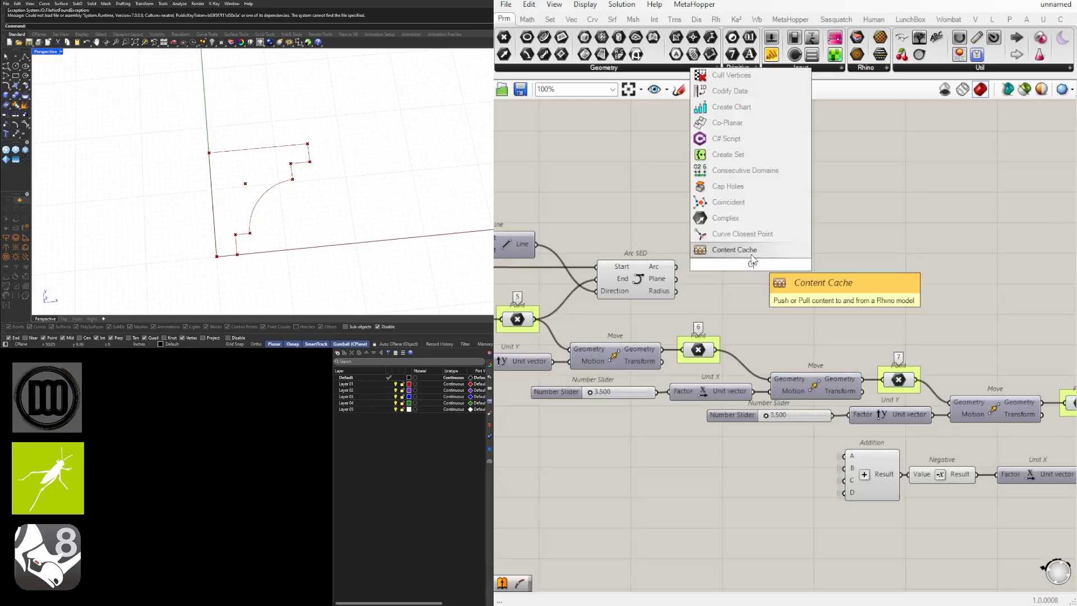
pyautogui.click(781, 212)
pyautogui.rightClick(744, 269)
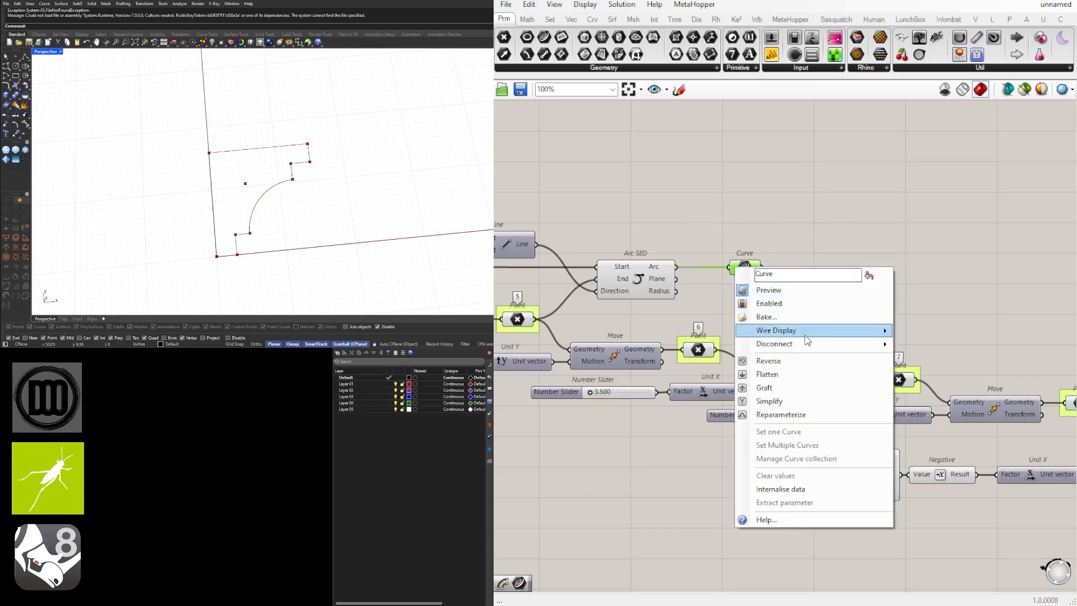
pyautogui.moveTo(806, 332)
pyautogui.click(916, 360)
pyautogui.click(702, 315)
# Step: Move the Curve container to the PolyLine stack and raise the first PolyLine to make room for it
pyautogui.scroll(-5, 743, 266)
pyautogui.moveTo(742, 269); pyautogui.dragTo(973, 278)
pyautogui.scroll(6, 929, 276)
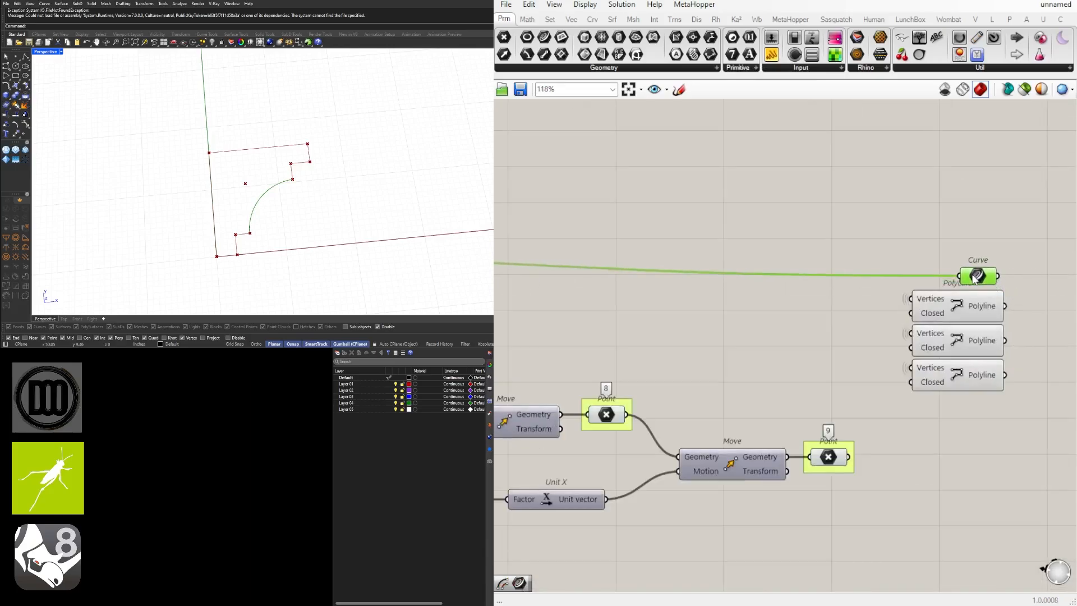
pyautogui.click(962, 301)
pyautogui.moveTo(962, 301); pyautogui.dragTo(822, 327, button='right')
pyautogui.moveTo(822, 327); pyautogui.dragTo(822, 263)
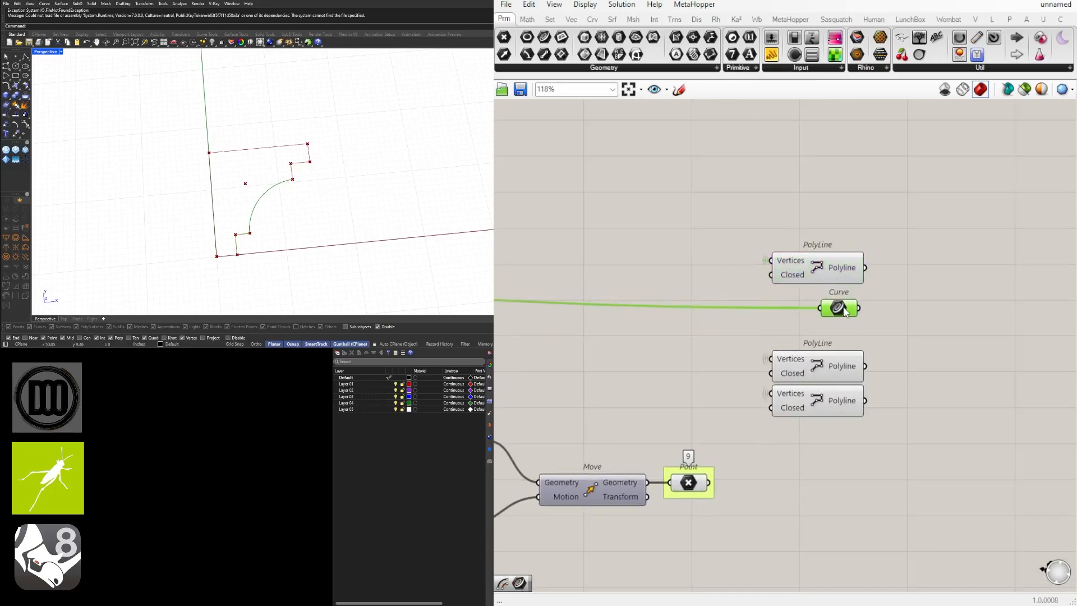
# Step: Tighten the spacing of the stack with the Curve container between the first and second PolyLines
pyautogui.click(843, 365)
pyautogui.click(842, 398)
pyautogui.moveTo(935, 446); pyautogui.dragTo(830, 305)
pyautogui.click(839, 266)
pyautogui.moveTo(834, 440); pyautogui.dragTo(813, 251)
pyautogui.moveTo(822, 439); pyautogui.dragTo(811, 310)
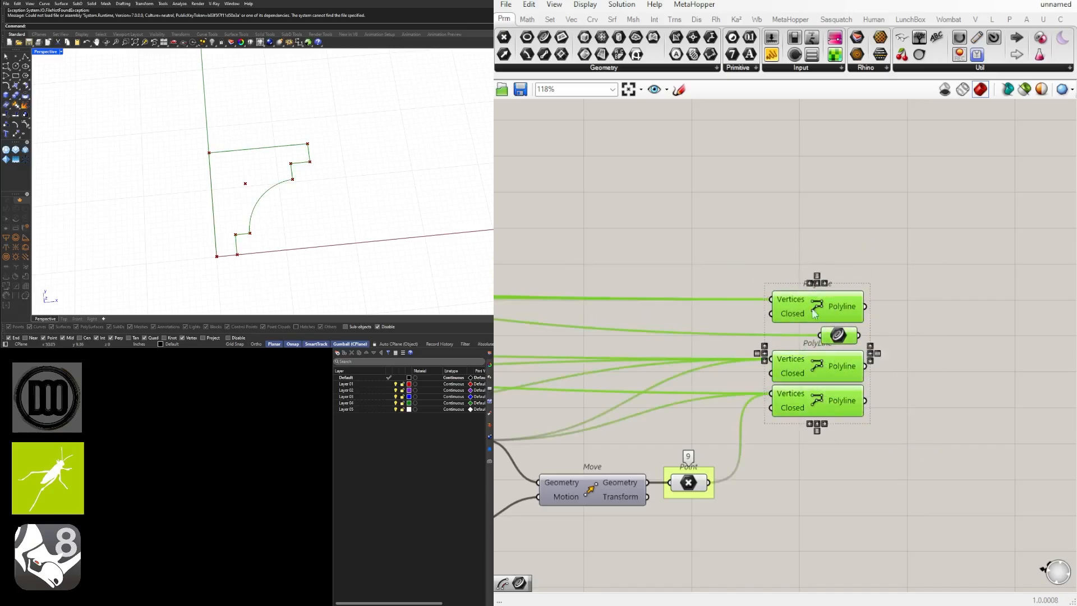
pyautogui.click(817, 431)
pyautogui.click(823, 424)
pyautogui.click(909, 438)
pyautogui.doubleClick(925, 359)
pyautogui.write('ho')
pyautogui.press('Escape')
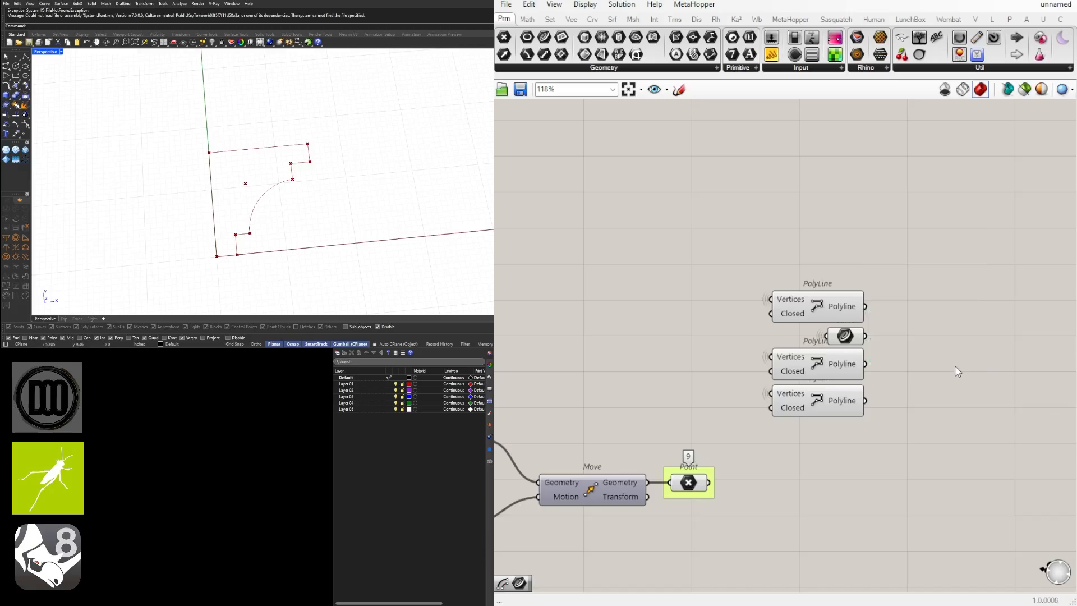
# Step: Add a Join Curves component and connect the three PolyLines and the Curve container to its Curves input
pyautogui.doubleClick(955, 366)
pyautogui.write('join')
pyautogui.click(923, 338)
pyautogui.moveTo(865, 307); pyautogui.dragTo(914, 360)
pyautogui.moveTo(953, 367)
pyautogui.mouseDown()
pyautogui.moveTo(987, 332)
pyautogui.moveTo(942, 358)
pyautogui.mouseUp()
# Step: Turn off the preview of the stacked PolyLines and Curve container, and hide the wires feeding Join Curves' Curves input
pyautogui.moveTo(891, 440); pyautogui.dragTo(785, 257)
pyautogui.middleClick(782, 251)
pyautogui.click(820, 212)
pyautogui.moveTo(928, 260); pyautogui.dragTo(808, 248, button='right')
pyautogui.click(828, 349)
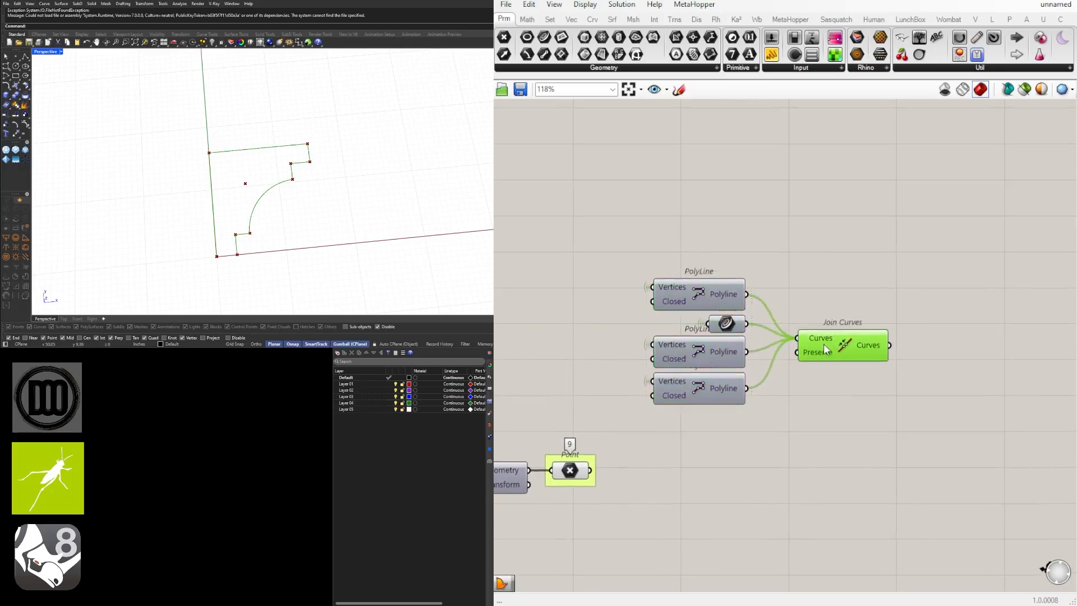
pyautogui.rightClick(818, 337)
pyautogui.moveTo(910, 374)
pyautogui.click(988, 389)
pyautogui.moveTo(867, 354); pyautogui.dragTo(820, 354, button='right')
pyautogui.doubleClick(935, 349)
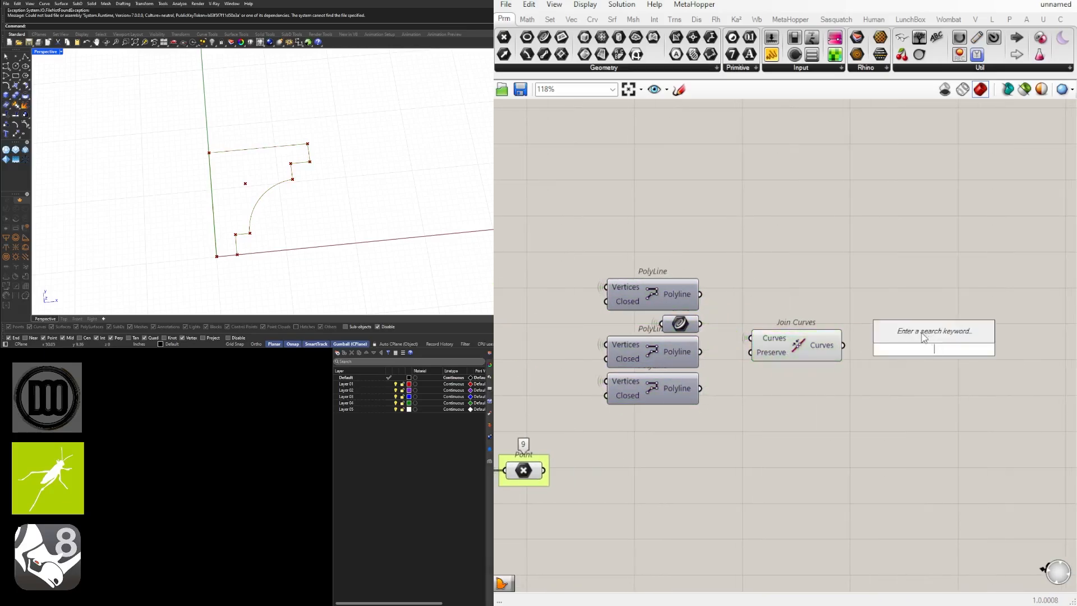
pyautogui.moveTo(386, 174); pyautogui.dragTo(428, 154, button='right')
pyautogui.scroll(-8, 657, 335)
pyautogui.moveTo(561, 338); pyautogui.dragTo(661, 343, button='right')
pyautogui.scroll(4, 1054, 323)
pyautogui.moveTo(1054, 322); pyautogui.dragTo(871, 315, button='right')
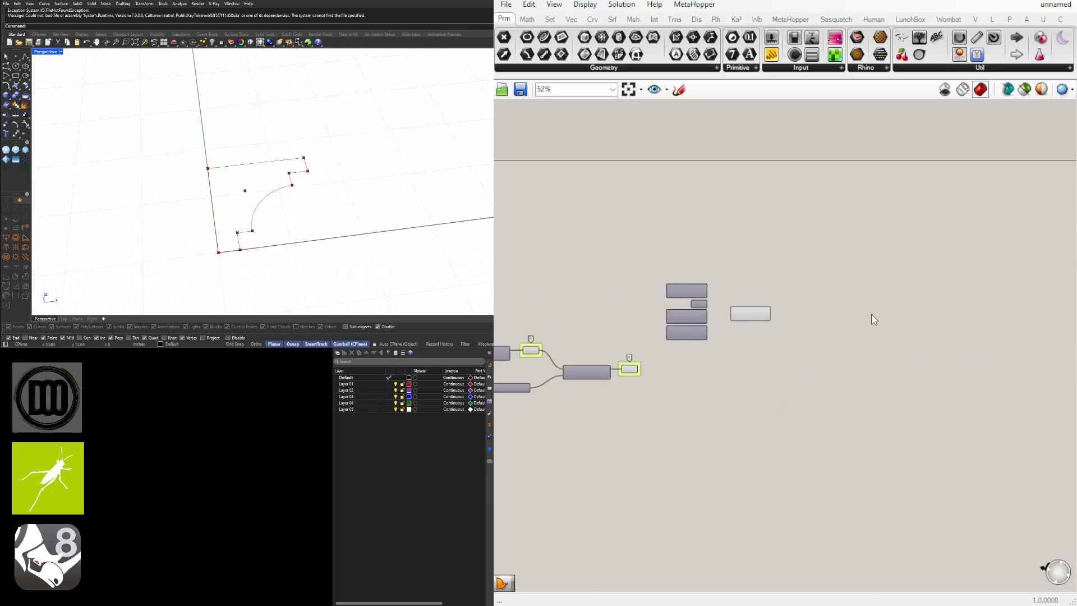
pyautogui.scroll(4, 802, 314)
pyautogui.doubleClick(794, 313)
pyautogui.write('arc')
pyautogui.click(767, 363)
# Step: Examine the chain of components from the Construct Point at the start to the last numbered point
pyautogui.scroll(-8, 745, 366)
pyautogui.moveTo(504, 306); pyautogui.dragTo(661, 339, button='right')
pyautogui.scroll(7, 596, 299)
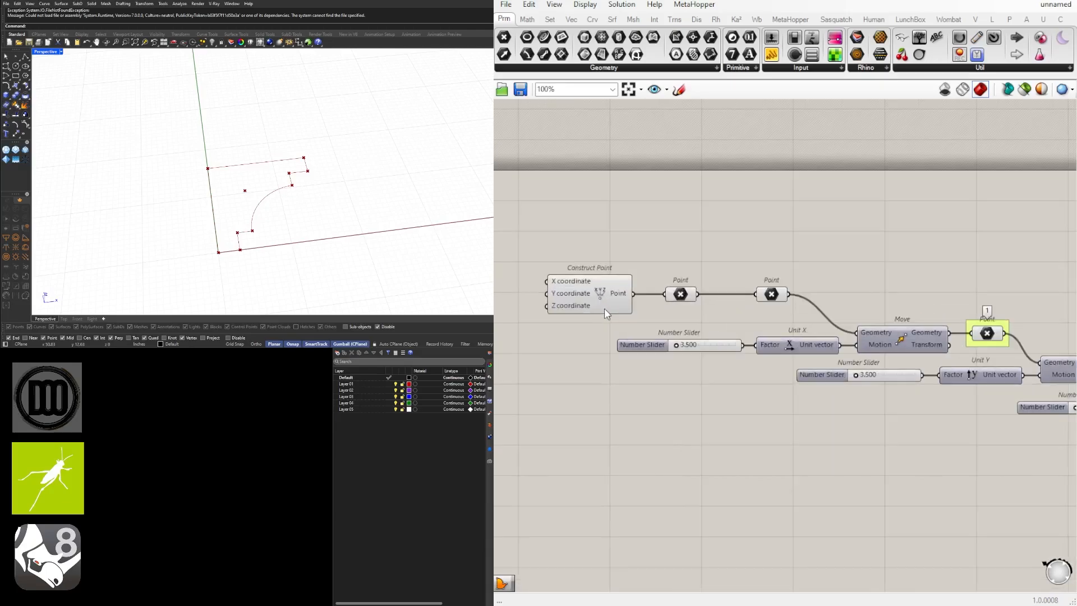
pyautogui.scroll(3, 677, 306)
pyautogui.scroll(-8, 908, 301)
pyautogui.moveTo(1023, 339); pyautogui.dragTo(510, 324, button='right')
pyautogui.scroll(2, 884, 382)
pyautogui.moveTo(950, 402); pyautogui.dragTo(813, 391, button='right')
pyautogui.scroll(3, 813, 390)
# Step: Add an XY Plane component after point 9 and connect point 9 to its Origin
pyautogui.click(813, 390)
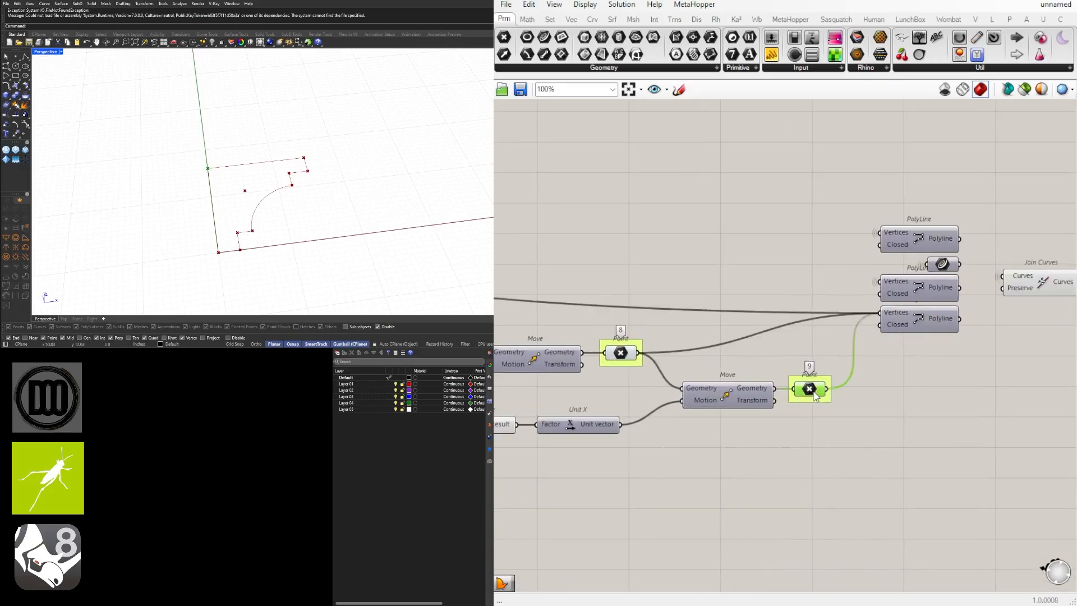
pyautogui.doubleClick(937, 408)
pyautogui.write('xy')
pyautogui.click(929, 395)
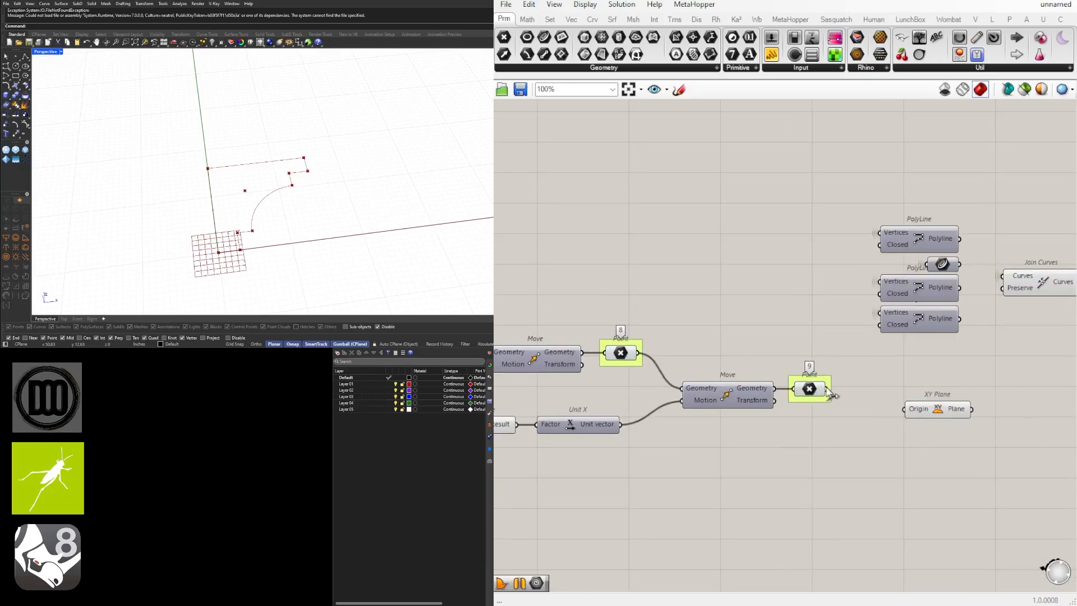
pyautogui.moveTo(906, 388); pyautogui.dragTo(896, 387)
pyautogui.moveTo(933, 375); pyautogui.dragTo(770, 377, button='right')
# Step: Add a Curve container fed by Join Curves and a Plane container fed by the XY Plane component
pyautogui.click(962, 294)
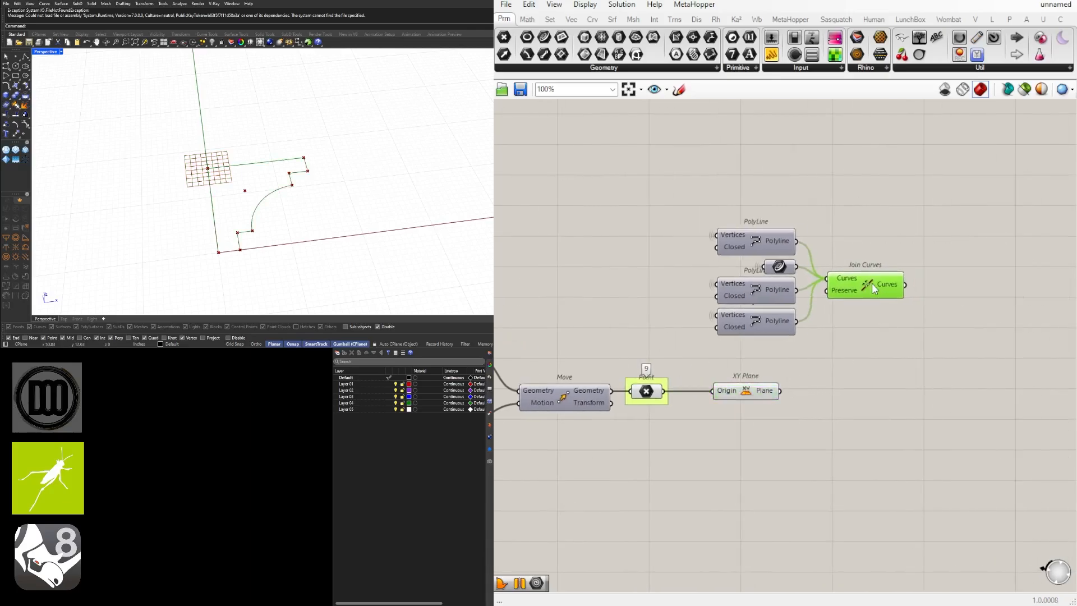
pyautogui.write('cur')
pyautogui.click(928, 191)
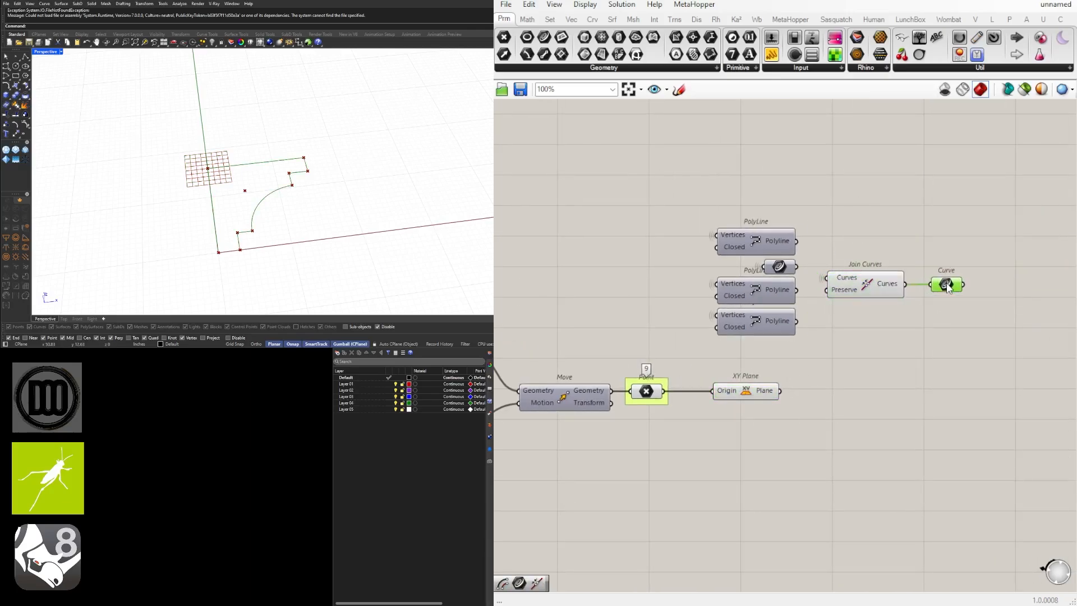
pyautogui.doubleClick(925, 382)
pyautogui.write('PLANE')
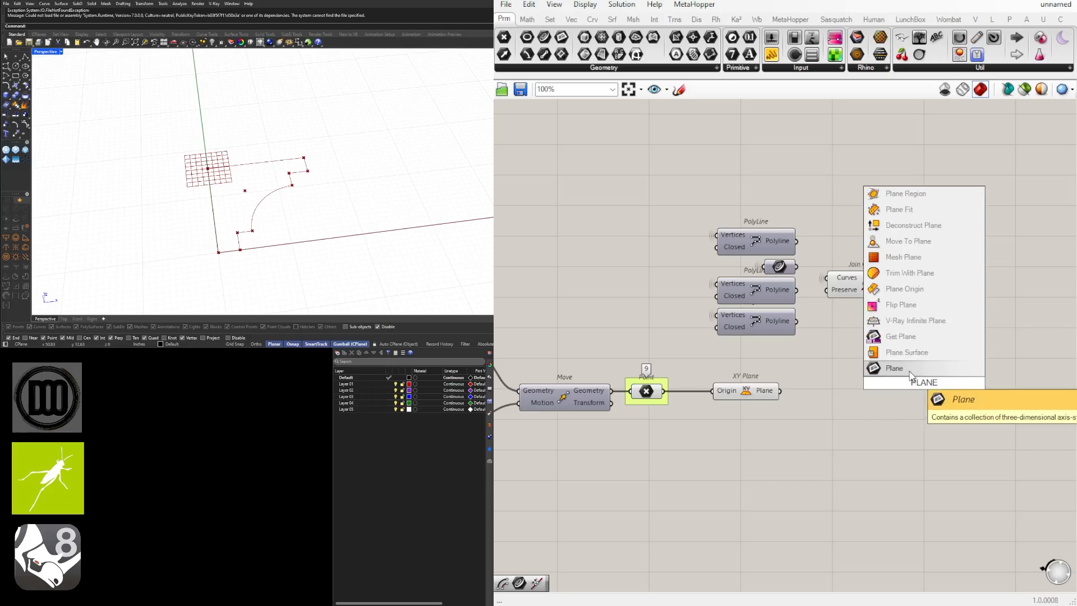
pyautogui.click(909, 372)
pyautogui.click(942, 406)
# Step: Turn off the preview of the Join Curves and XY Plane components
pyautogui.moveTo(888, 457); pyautogui.dragTo(630, 195)
pyautogui.moveTo(870, 220); pyautogui.dragTo(742, 456)
pyautogui.middleClick(776, 195)
pyautogui.click(808, 168)
pyautogui.moveTo(995, 233); pyautogui.dragTo(862, 237, button='right')
pyautogui.scroll(-5, 843, 346)
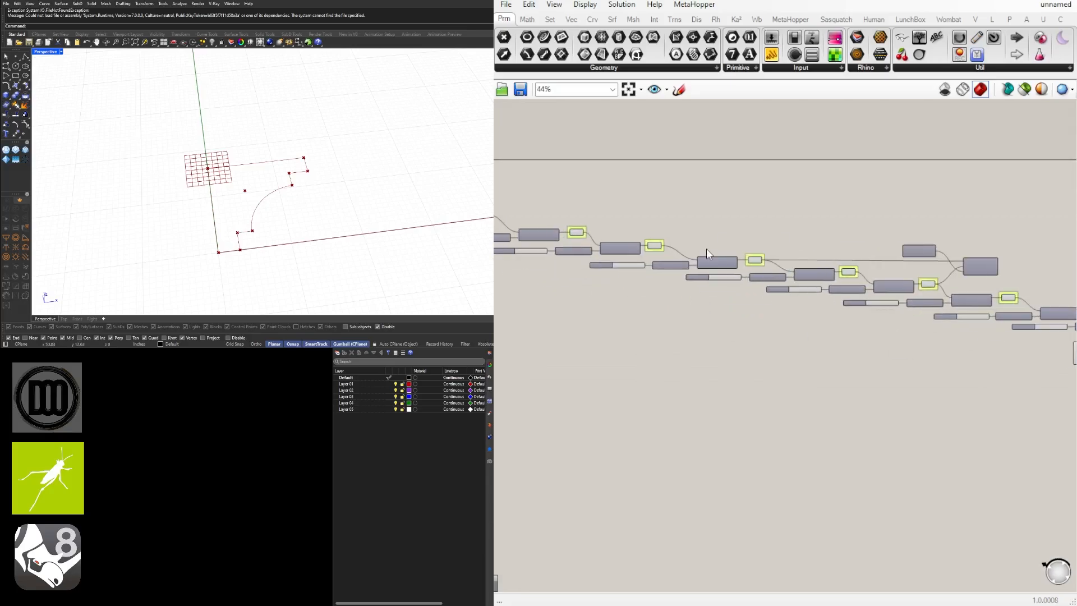
pyautogui.scroll(-4, 729, 292)
pyautogui.scroll(6, 867, 274)
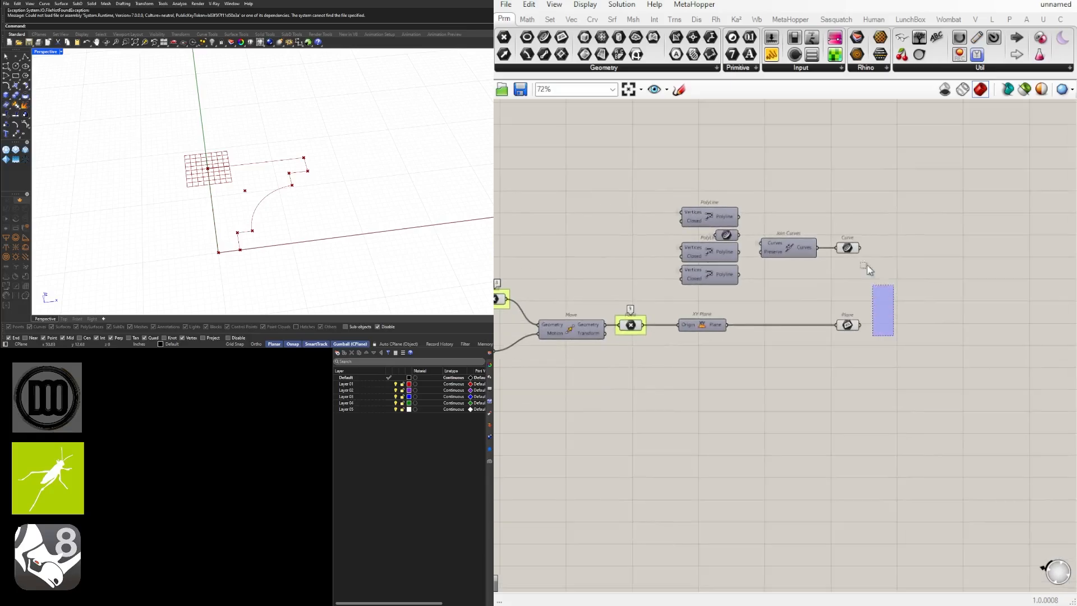
# Step: Duplicate the Curve and Plane containers beside the originals, each copy fed by its original container
pyautogui.scroll(3, 876, 256)
pyautogui.click(879, 260)
pyautogui.moveTo(705, 317); pyautogui.dragTo(616, 303, button='right')
pyautogui.moveTo(786, 412); pyautogui.dragTo(737, 225)
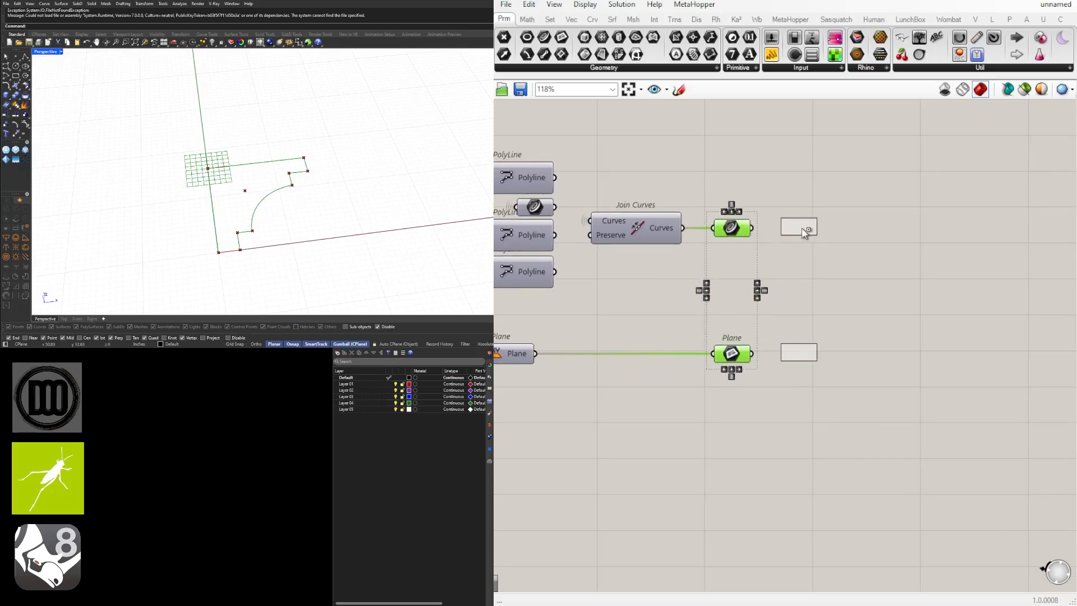
pyautogui.keyDown('alt'); pyautogui.moveTo(806, 233); pyautogui.dragTo(802, 229); pyautogui.keyUp('alt')
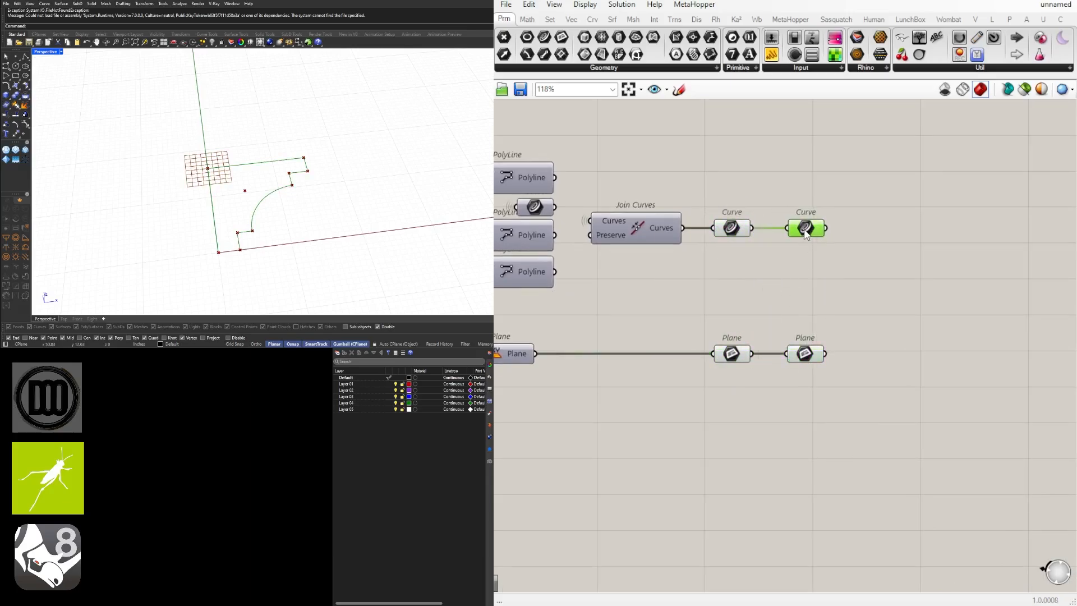
pyautogui.moveTo(836, 359); pyautogui.dragTo(848, 359)
# Step: Turn off the preview of the original Curve and Plane containers
pyautogui.moveTo(747, 399); pyautogui.dragTo(907, 377, button='right')
pyautogui.scroll(-2, 906, 377)
pyautogui.moveTo(906, 376); pyautogui.dragTo(882, 241)
pyautogui.middleClick(887, 220)
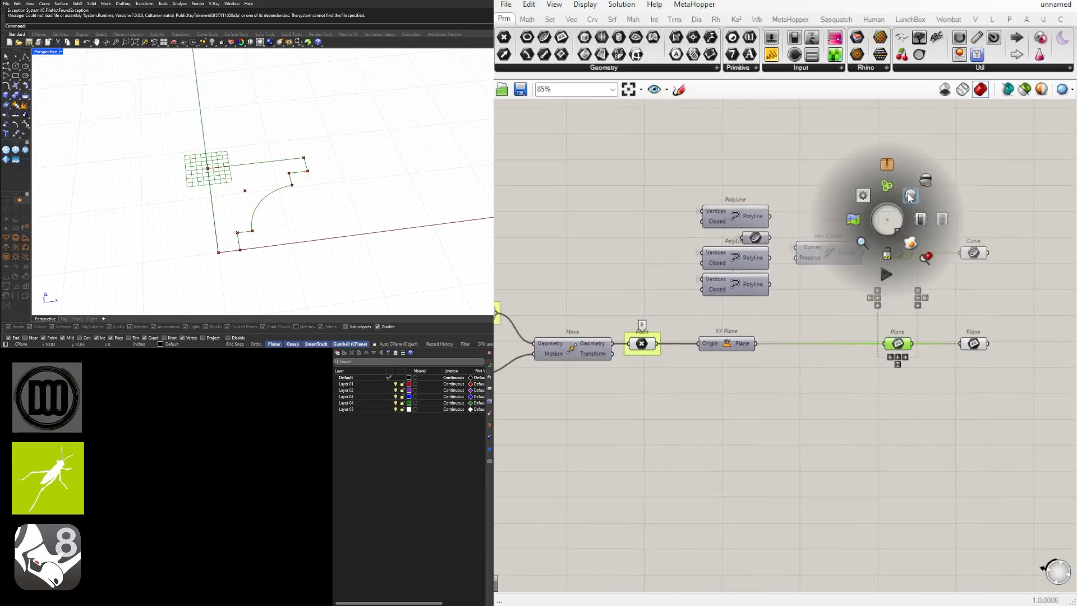
pyautogui.click(902, 255)
pyautogui.click(905, 263)
# Step: Rename the first three number sliders in the point chain as 1, 2 and 3
pyautogui.moveTo(605, 342); pyautogui.dragTo(927, 303, button='right')
pyautogui.scroll(-1, 927, 303)
pyautogui.moveTo(539, 185); pyautogui.dragTo(992, 247, button='right')
pyautogui.scroll(1, 993, 247)
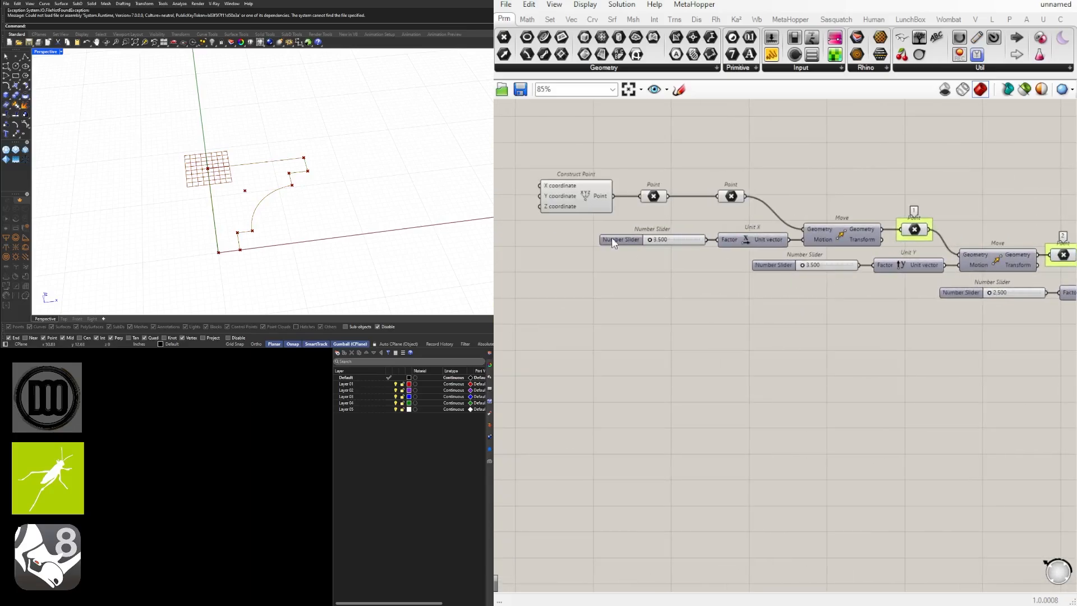
pyautogui.rightClick(611, 238)
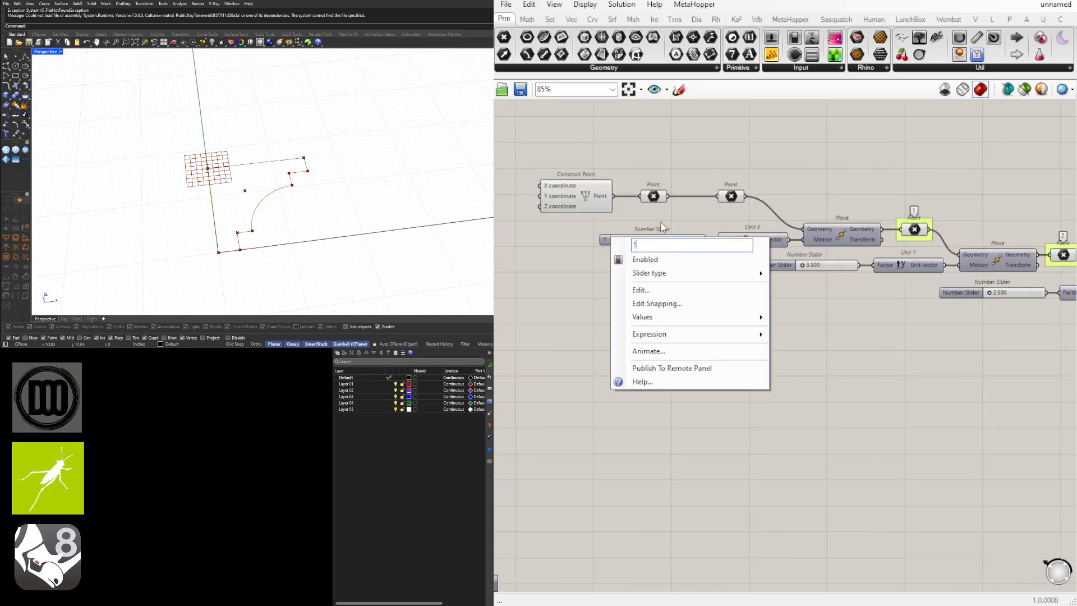
pyautogui.press('Return')
pyautogui.rightClick(766, 262)
pyautogui.write('2')
pyautogui.press('Return')
pyautogui.moveTo(851, 272); pyautogui.dragTo(757, 272, button='right')
pyautogui.rightClick(867, 289)
pyautogui.write('3')
pyautogui.press('Return')
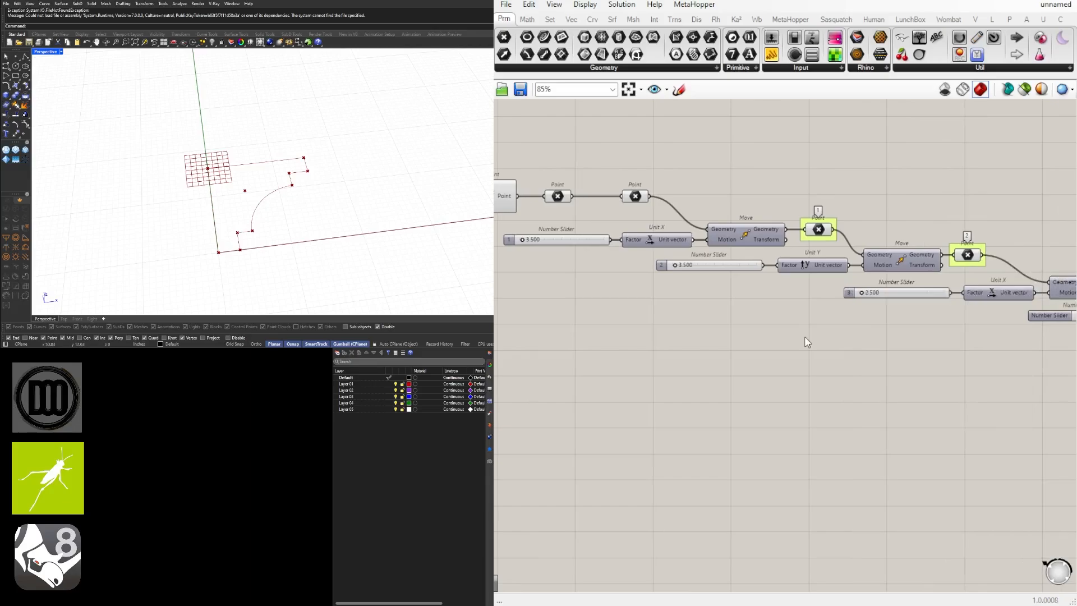
# Step: Rename the following three number sliders in the chain as 4, 5 and 6
pyautogui.moveTo(804, 337); pyautogui.dragTo(682, 330, button='right')
pyautogui.rightClick(917, 314)
pyautogui.write('4')
pyautogui.press('Return')
pyautogui.moveTo(820, 357); pyautogui.dragTo(493, 349, button='right')
pyautogui.rightClick(754, 321)
pyautogui.write('5')
pyautogui.press('Return')
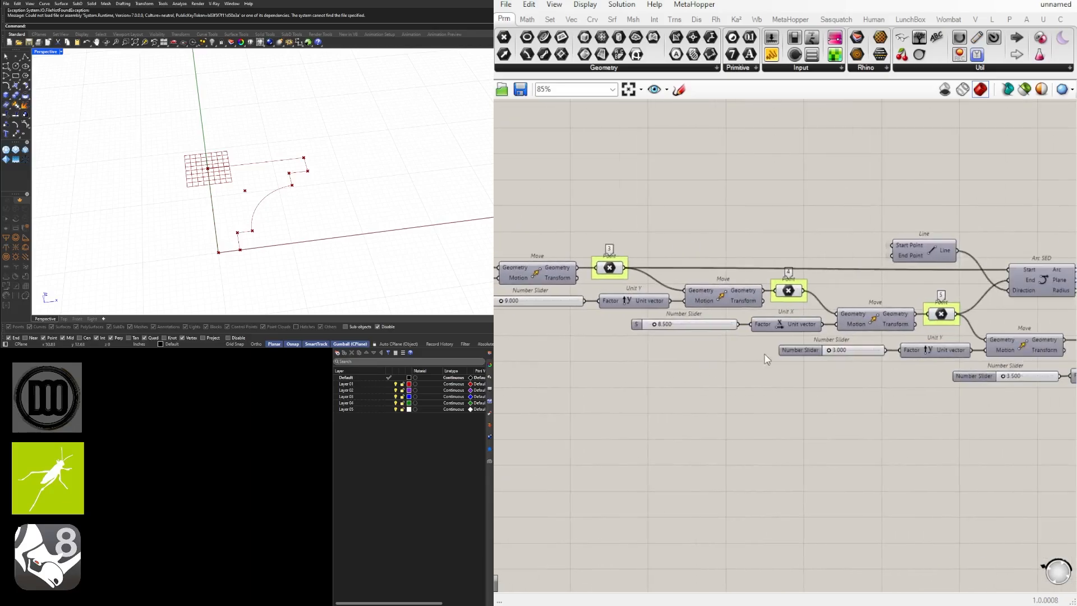
pyautogui.rightClick(816, 350)
pyautogui.write('6')
pyautogui.press('Return')
# Step: Rename the last two number sliders in the chain as 7 and 8
pyautogui.moveTo(1004, 368); pyautogui.dragTo(768, 364, button='right')
pyautogui.rightClick(770, 373)
pyautogui.write('7')
pyautogui.press('Return')
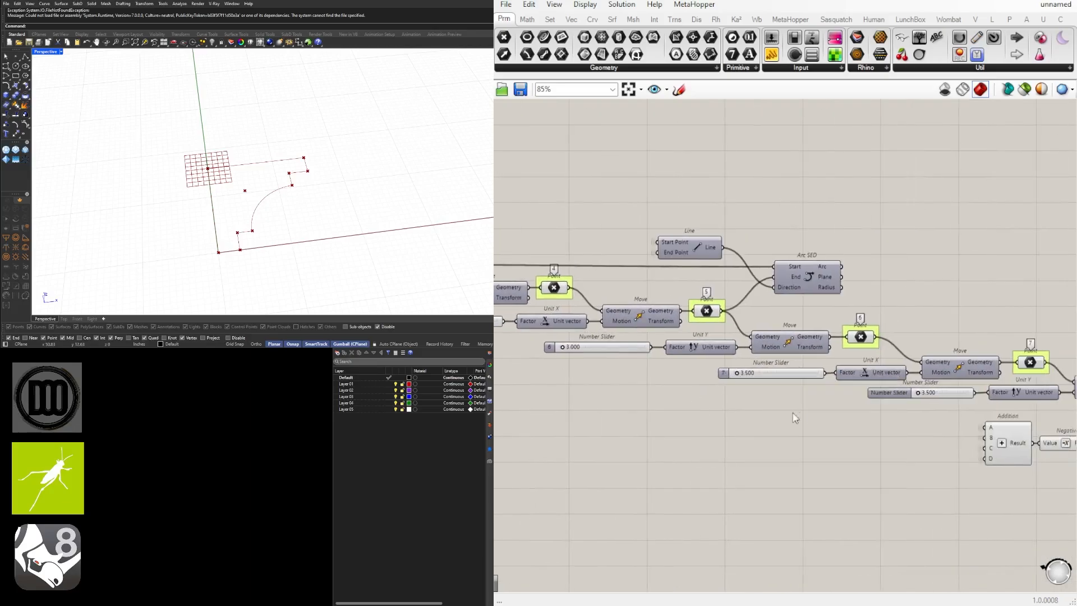
pyautogui.moveTo(886, 415); pyautogui.dragTo(762, 414, button='right')
pyautogui.rightClick(761, 395)
pyautogui.moveTo(848, 405); pyautogui.dragTo(642, 399)
pyautogui.write('8')
pyautogui.press('Return')
# Step: Move the whole profile definition down on the canvas to free space above it
pyautogui.moveTo(1071, 426); pyautogui.dragTo(662, 384, button='right')
pyautogui.scroll(-2, 802, 386)
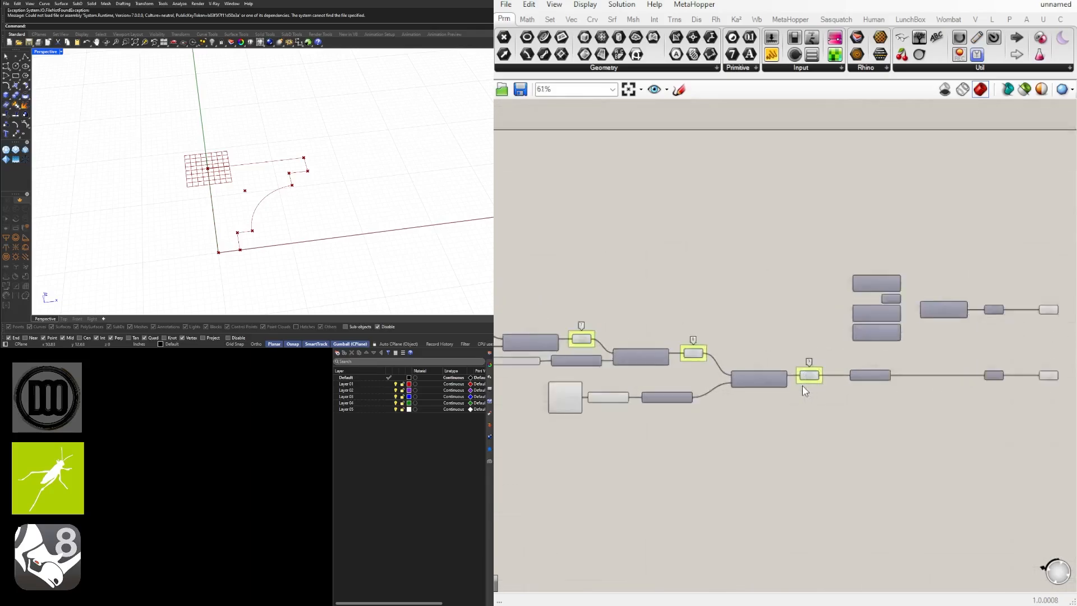
pyautogui.scroll(2, 805, 392)
pyautogui.moveTo(899, 401); pyautogui.dragTo(639, 414, button='right')
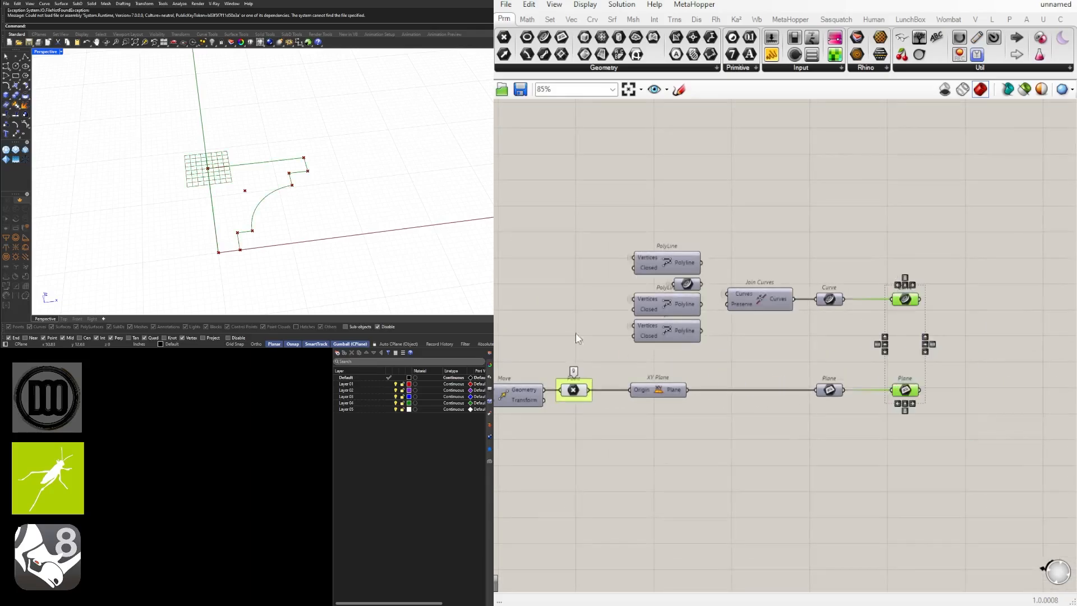
pyautogui.click(777, 252)
pyautogui.moveTo(776, 252); pyautogui.dragTo(576, 255, button='right')
pyautogui.moveTo(337, 205); pyautogui.dragTo(230, 191, button='right')
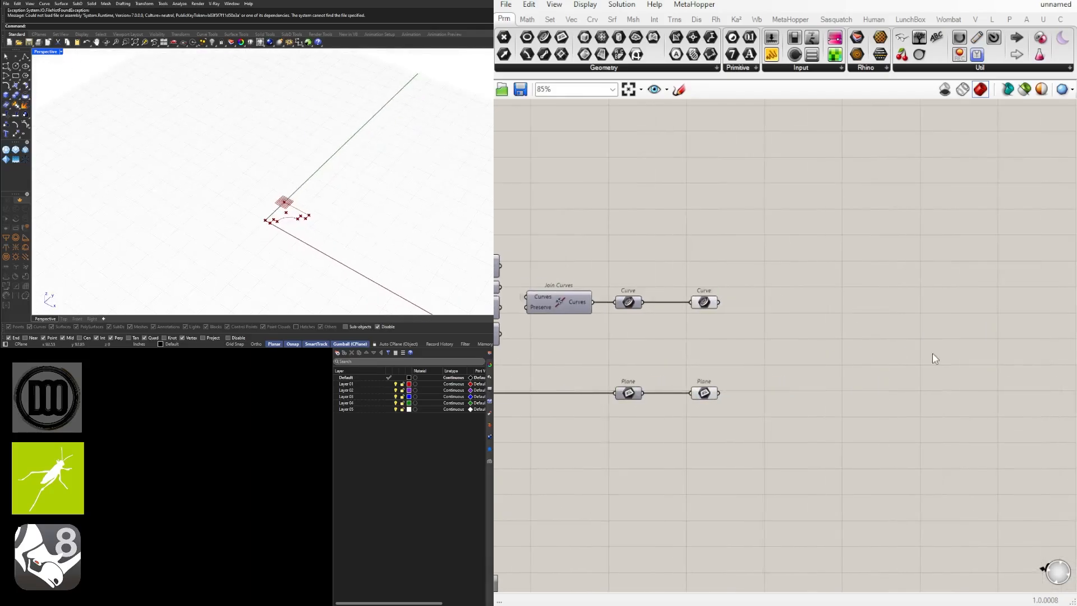
pyautogui.scroll(-11, 933, 353)
pyautogui.moveTo(1004, 423); pyautogui.dragTo(573, 284)
pyautogui.scroll(3, 792, 312)
pyautogui.moveTo(779, 320); pyautogui.dragTo(781, 374)
pyautogui.click(560, 328)
# Step: Add a Line SDL component in the free space above the point chain
pyautogui.scroll(7, 555, 328)
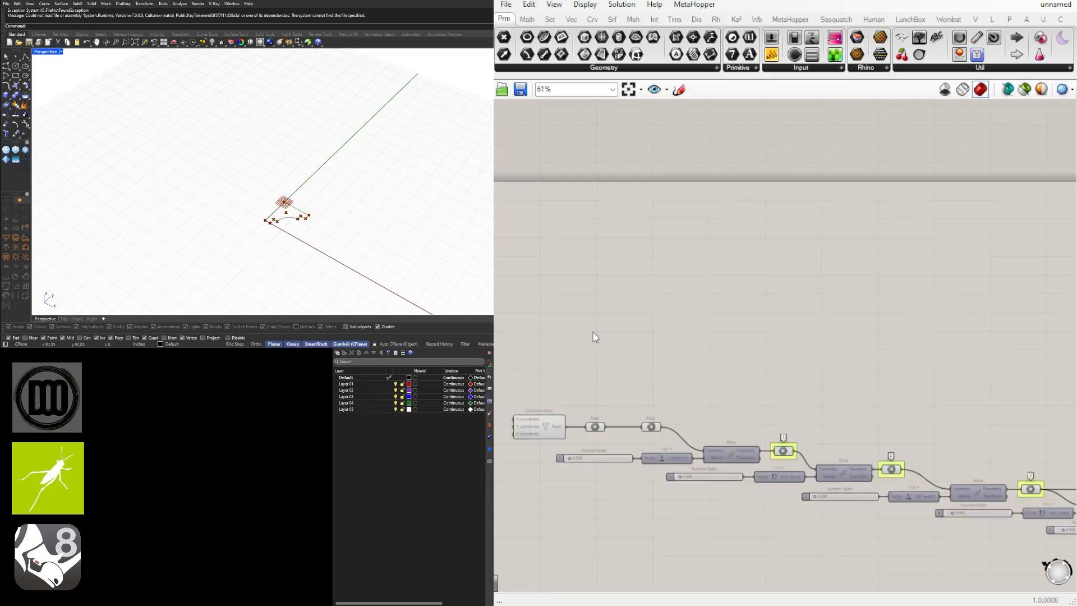
pyautogui.doubleClick(592, 333)
pyautogui.write('SDL')
pyautogui.click(560, 322)
pyautogui.moveTo(586, 325); pyautogui.dragTo(625, 316)
pyautogui.scroll(2, 624, 316)
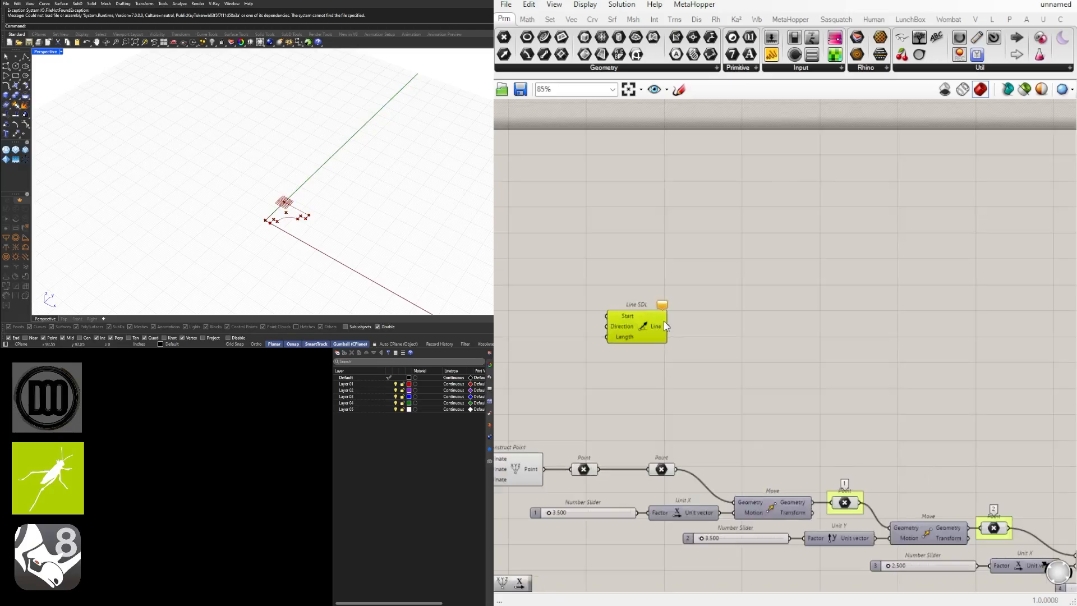
# Step: Add a Construct Point component and connect its Point output to the Start of Line SDL
pyautogui.moveTo(503, 336); pyautogui.dragTo(666, 339, button='right')
pyautogui.doubleClick(666, 338)
pyautogui.write('CONSTR')
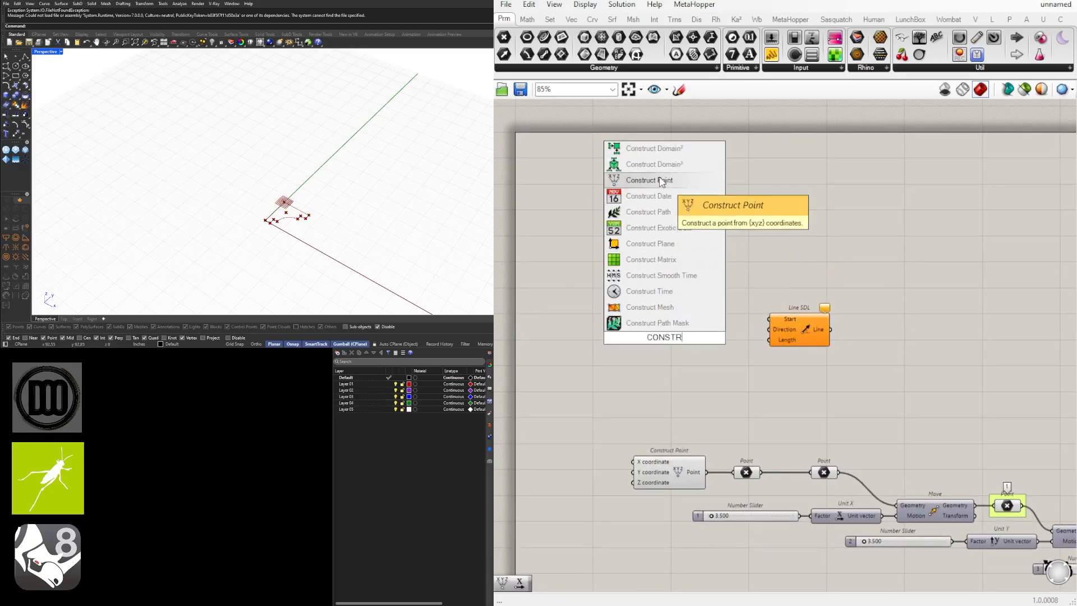
pyautogui.click(661, 181)
pyautogui.scroll(3, 689, 322)
pyautogui.moveTo(710, 346); pyautogui.dragTo(817, 318)
pyautogui.moveTo(667, 346); pyautogui.dragTo(679, 317)
# Step: Connect a Unit Y vector to the Direction of Line SDL and a number slider of 120 to its Length
pyautogui.doubleClick(660, 392)
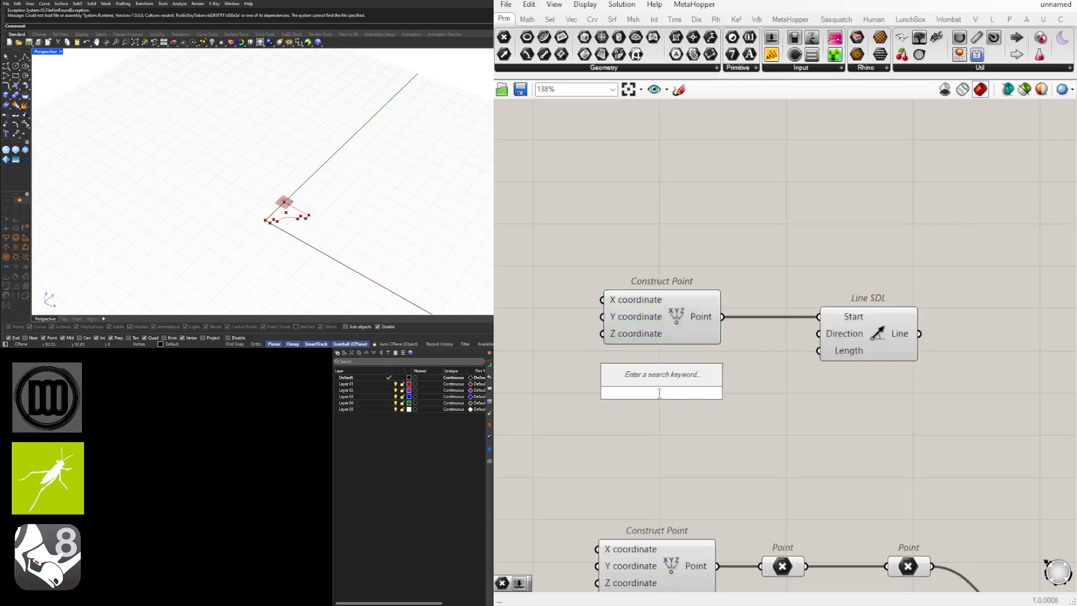
pyautogui.write('unit y')
pyautogui.click(658, 368)
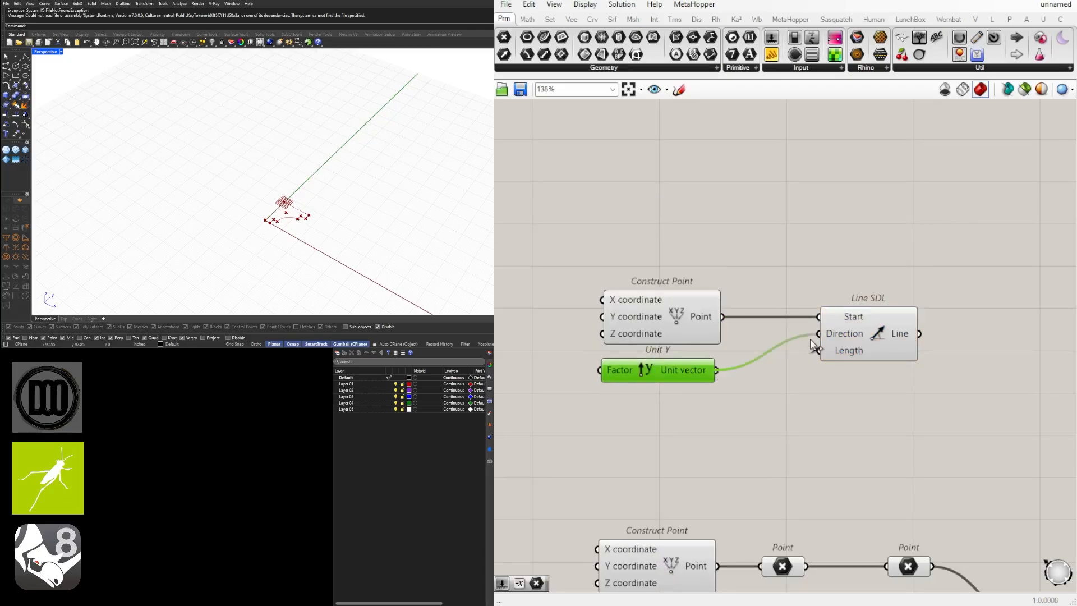
pyautogui.doubleClick(682, 399)
pyautogui.write('120')
pyautogui.press('Return')
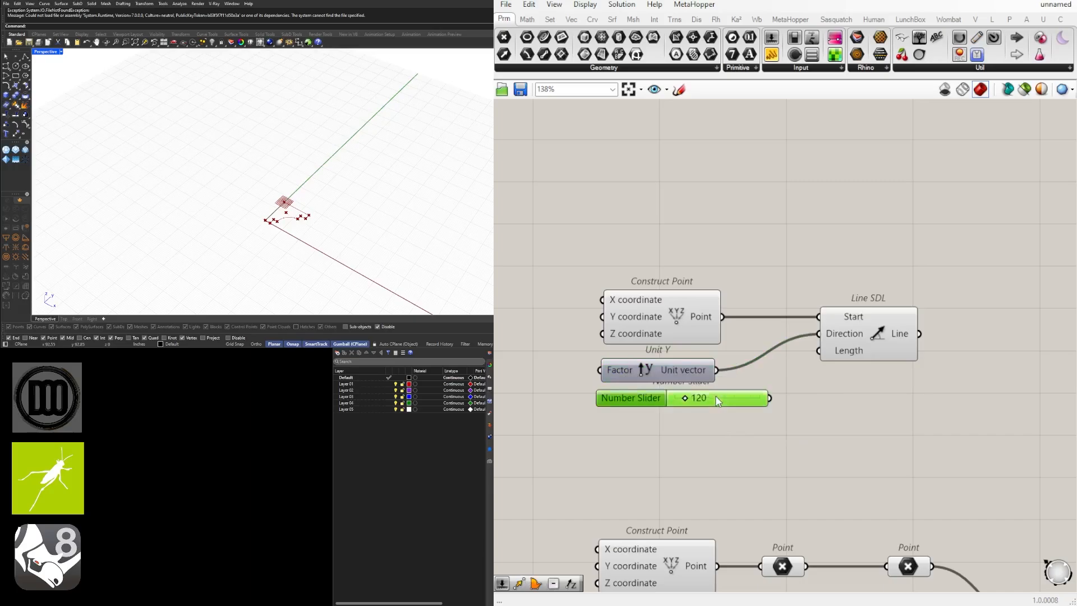
pyautogui.moveTo(717, 398); pyautogui.dragTo(681, 406)
pyautogui.moveTo(734, 406); pyautogui.dragTo(828, 350)
pyautogui.click(868, 344)
# Step: Add a Perp Frame component and connect the line from Line SDL to its Curve input
pyautogui.scroll(-6, 336, 180)
pyautogui.moveTo(335, 180); pyautogui.dragTo(337, 167, button='right')
pyautogui.moveTo(851, 335); pyautogui.dragTo(715, 341, button='right')
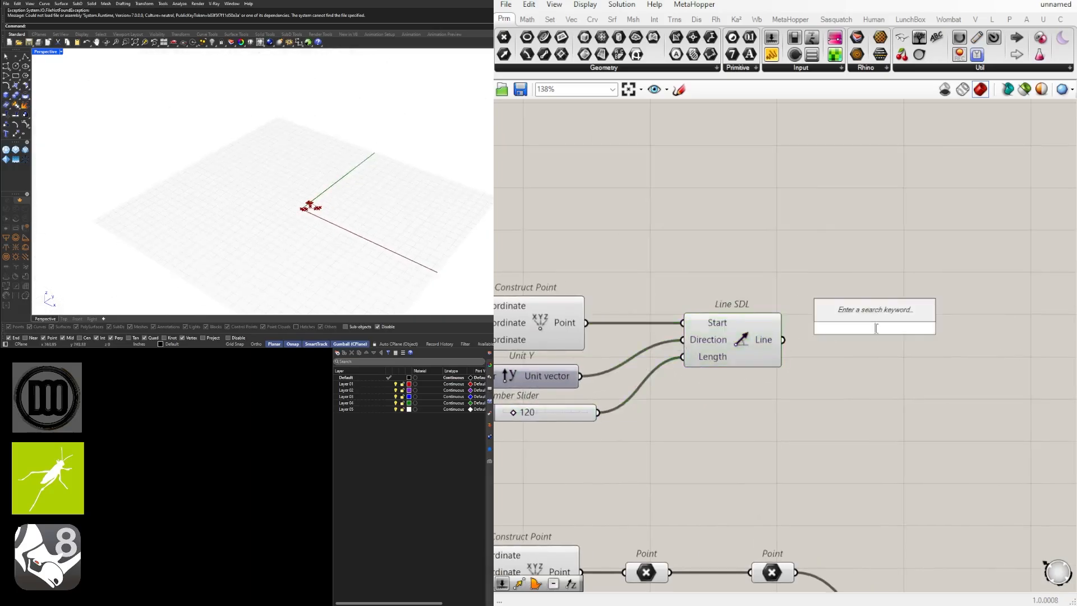
pyautogui.write('perp')
pyautogui.click(868, 299)
pyautogui.moveTo(782, 339); pyautogui.dragTo(864, 328)
# Step: Add a number slider set to 0.00 and connect it to the Parameter input of Perp Frame
pyautogui.doubleClick(737, 394)
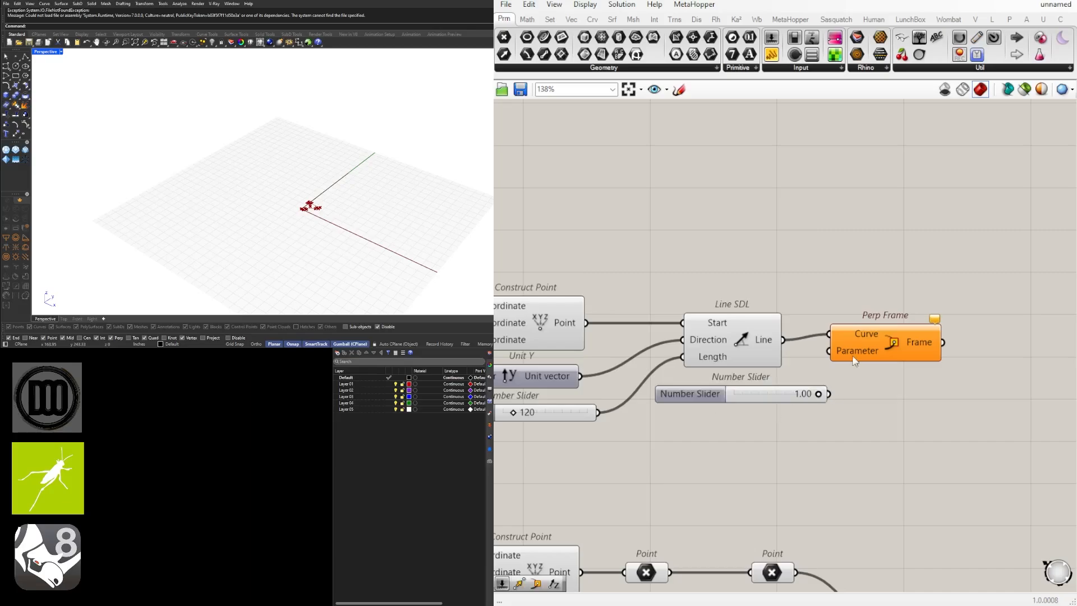
pyautogui.scroll(2, 938, 353)
pyautogui.moveTo(939, 354); pyautogui.dragTo(846, 355, button='right')
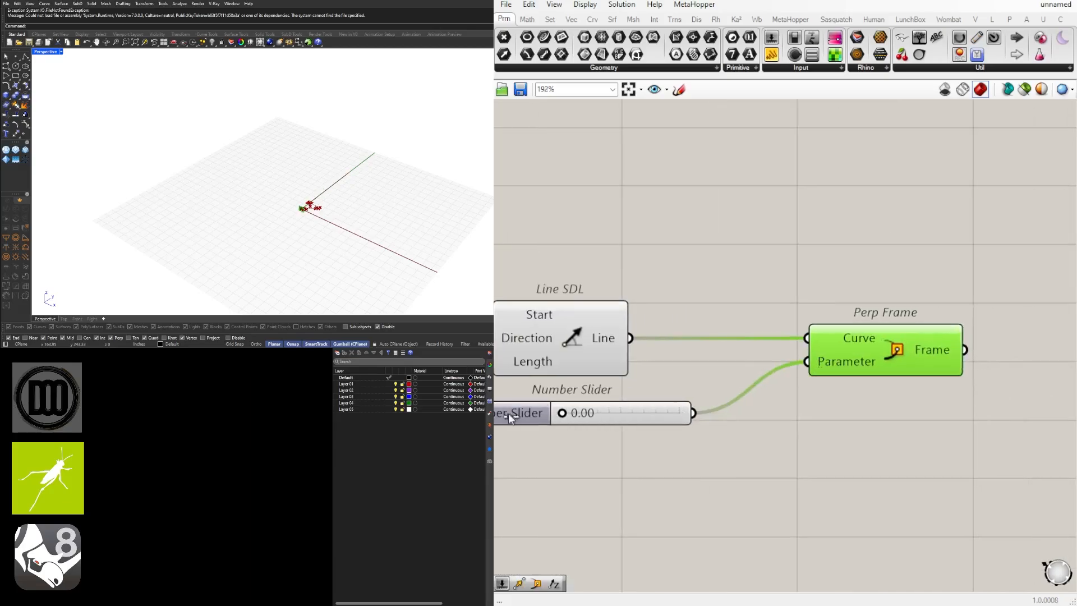
pyautogui.click(748, 412)
# Step: Move the Line SDL and Perp Frame component group along the canvas to sit above the polyline components
pyautogui.scroll(-8, 870, 367)
pyautogui.moveTo(931, 320); pyautogui.dragTo(673, 393)
pyautogui.moveTo(830, 342); pyautogui.dragTo(557, 337, button='right')
pyautogui.scroll(-2, 553, 340)
pyautogui.moveTo(547, 346); pyautogui.dragTo(868, 390)
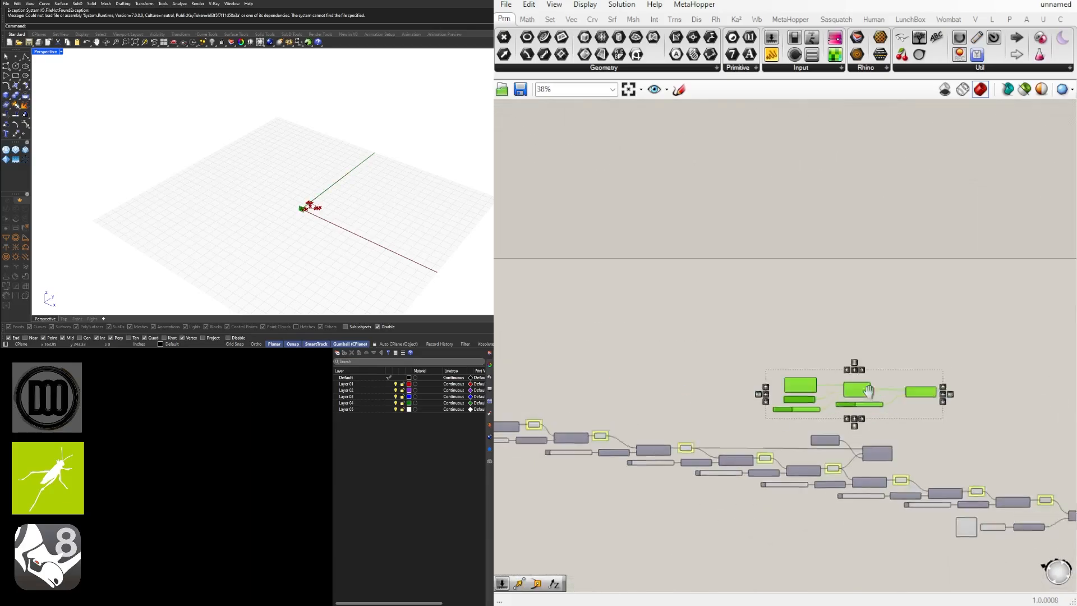
pyautogui.moveTo(868, 391); pyautogui.dragTo(606, 380, button='right')
pyautogui.moveTo(672, 385); pyautogui.dragTo(1002, 378)
pyautogui.moveTo(1024, 385); pyautogui.dragTo(832, 375, button='right')
pyautogui.scroll(3, 831, 376)
# Step: Tidy the spacing between the Construct Point, Unit Y, sliders, Line SDL and Perp Frame components
pyautogui.click(776, 387)
pyautogui.scroll(2, 771, 383)
pyautogui.moveTo(848, 364); pyautogui.dragTo(813, 364)
pyautogui.moveTo(798, 336); pyautogui.dragTo(955, 311, button='right')
pyautogui.moveTo(760, 432); pyautogui.dragTo(687, 331)
pyautogui.click(687, 405)
pyautogui.moveTo(813, 349); pyautogui.dragTo(804, 348)
pyautogui.scroll(3, 720, 393)
pyautogui.moveTo(719, 409); pyautogui.dragTo(667, 332)
pyautogui.moveTo(719, 372); pyautogui.dragTo(718, 357)
pyautogui.scroll(-3, 836, 415)
pyautogui.moveTo(836, 415); pyautogui.dragTo(757, 419, button='right')
pyautogui.moveTo(977, 435); pyautogui.dragTo(823, 334)
pyautogui.moveTo(921, 357); pyautogui.dragTo(912, 356)
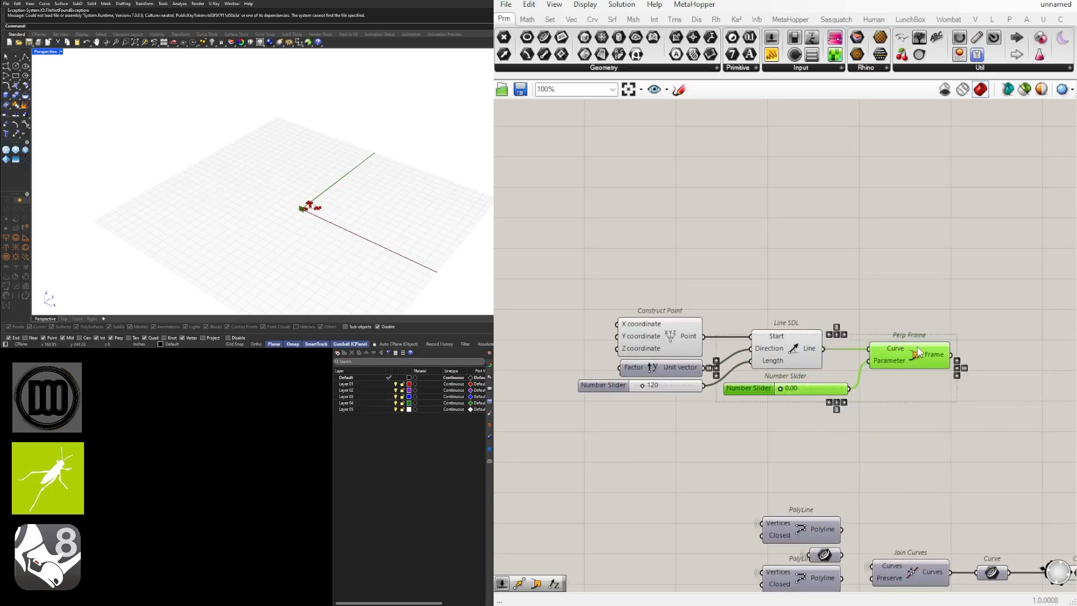
pyautogui.click(978, 418)
# Step: Examine in the viewport how the perpendicular frame is placed relative to the profile curve and its plane
pyautogui.moveTo(1020, 494); pyautogui.dragTo(819, 413, button='right')
pyautogui.scroll(1, 870, 469)
pyautogui.scroll(-3, 872, 471)
pyautogui.moveTo(864, 472); pyautogui.dragTo(909, 513)
pyautogui.moveTo(909, 513); pyautogui.dragTo(897, 440, button='right')
pyautogui.click(900, 478)
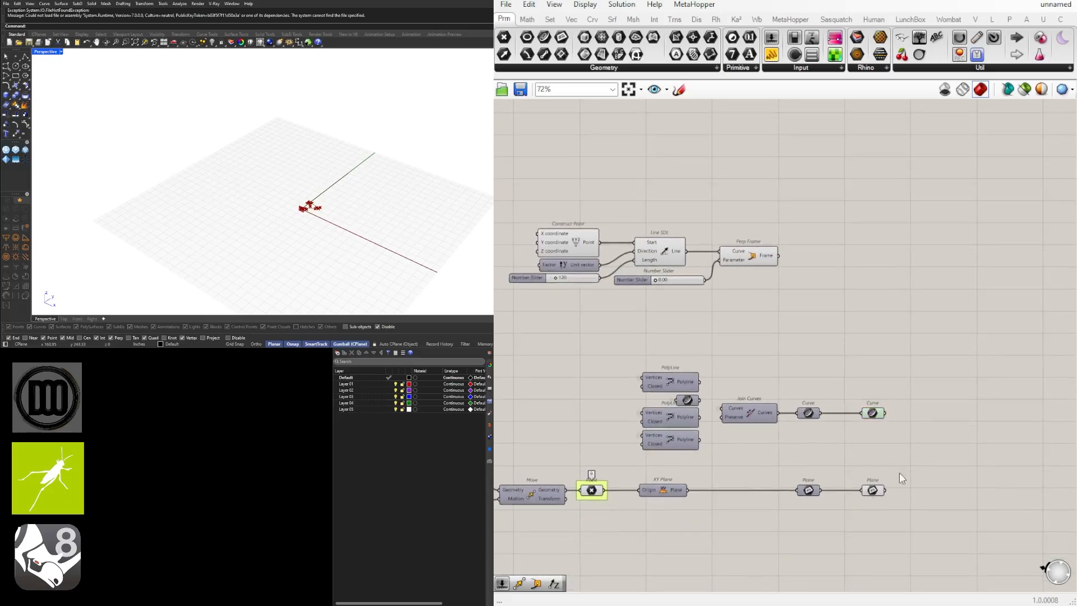
pyautogui.click(752, 257)
pyautogui.scroll(9, 341, 207)
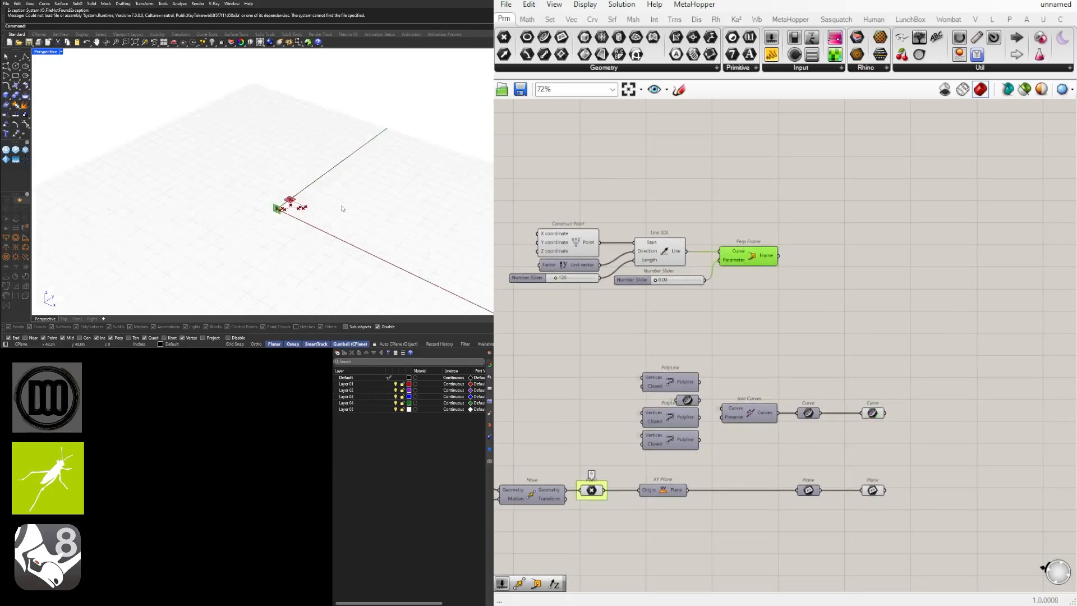
pyautogui.moveTo(339, 207); pyautogui.dragTo(273, 209, button='right')
# Step: Add an Orient component beyond Perp Frame and connect the Frame output to its Target
pyautogui.doubleClick(863, 282)
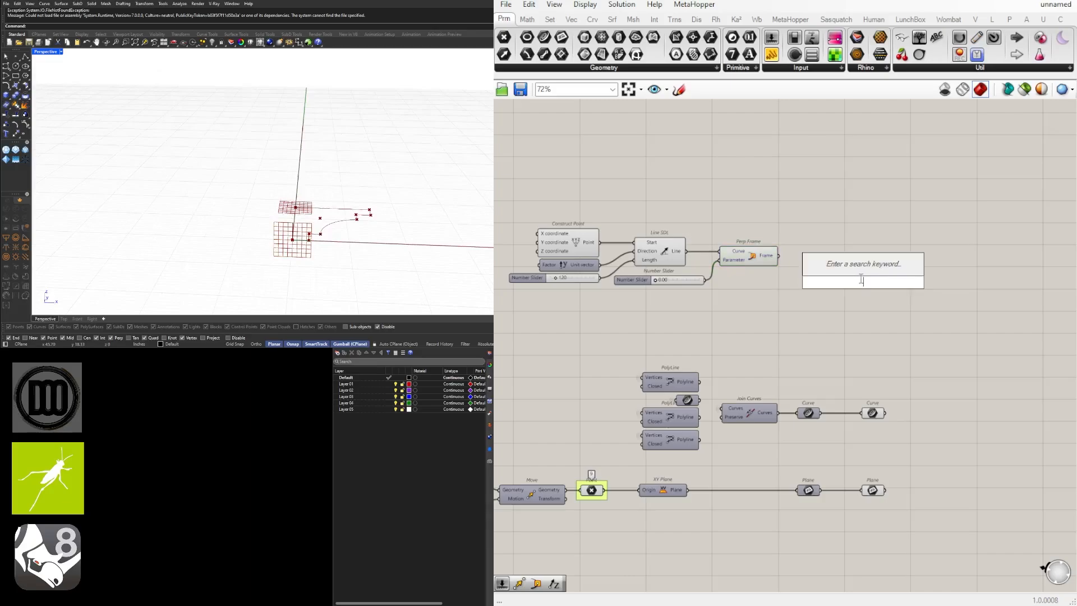
pyautogui.write('orient')
pyautogui.click(825, 250)
pyautogui.scroll(3, 781, 240)
pyautogui.click(752, 264)
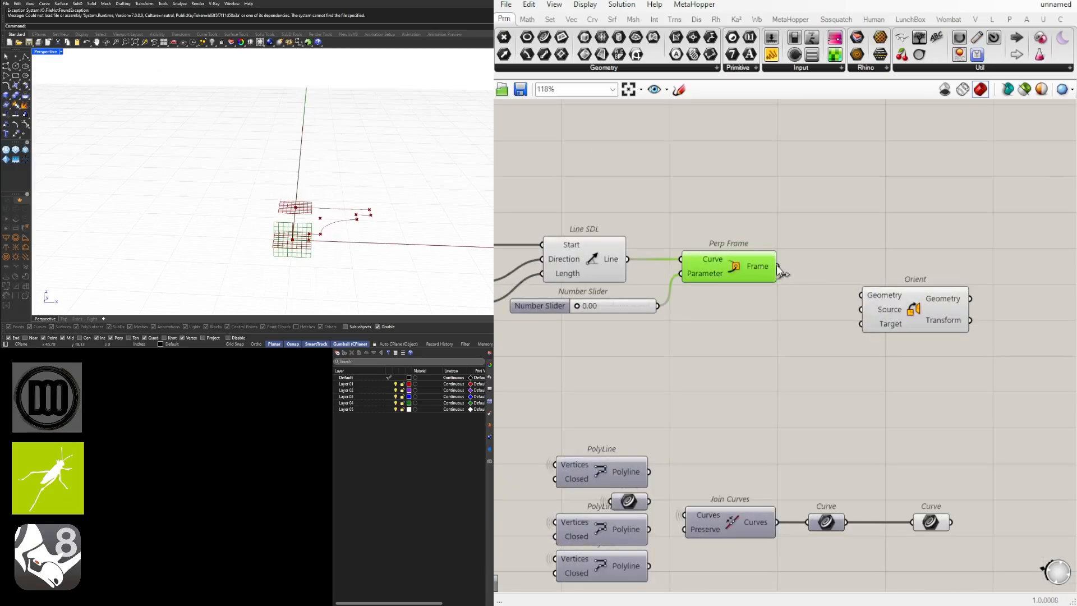
pyautogui.scroll(-2, 861, 326)
pyautogui.moveTo(820, 355); pyautogui.dragTo(980, 335)
pyautogui.scroll(-3, 882, 356)
pyautogui.scroll(3, 875, 357)
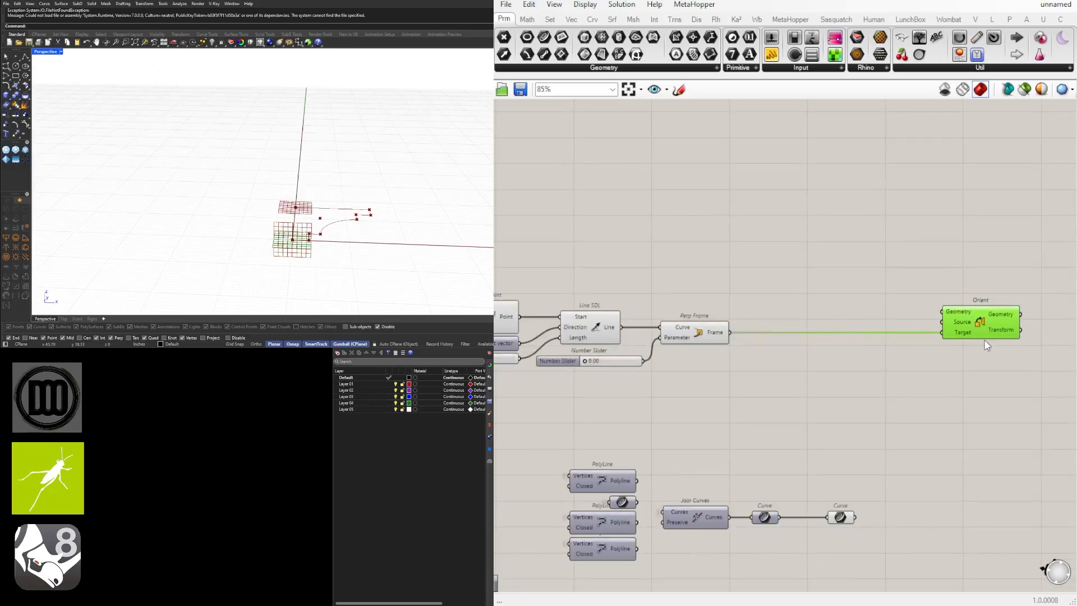
# Step: Rearrange the definition by moving the line and frame components closer to Orient and the Join Curves row nearer the plane row
pyautogui.scroll(-5, 953, 356)
pyautogui.moveTo(1033, 368); pyautogui.dragTo(705, 288)
pyautogui.scroll(3, 866, 328)
pyautogui.moveTo(831, 345); pyautogui.dragTo(893, 400)
pyautogui.click(898, 494)
pyautogui.moveTo(899, 495); pyautogui.dragTo(870, 446, button='right')
pyautogui.moveTo(959, 466); pyautogui.dragTo(723, 397)
pyautogui.moveTo(720, 400); pyautogui.dragTo(720, 419)
pyautogui.click(924, 500)
# Step: Group the final Curve and Plane containers individually and connect them to the Geometry and Source inputs of Orient
pyautogui.moveTo(923, 499); pyautogui.dragTo(848, 449, button='right')
pyautogui.click(812, 400)
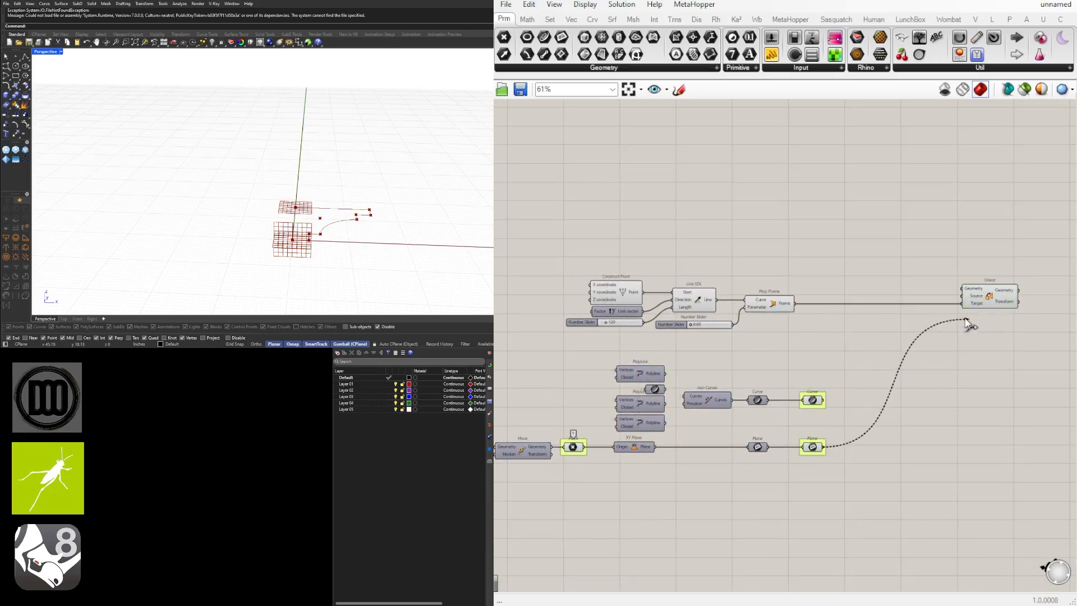
pyautogui.moveTo(401, 190); pyautogui.dragTo(446, 177, button='right')
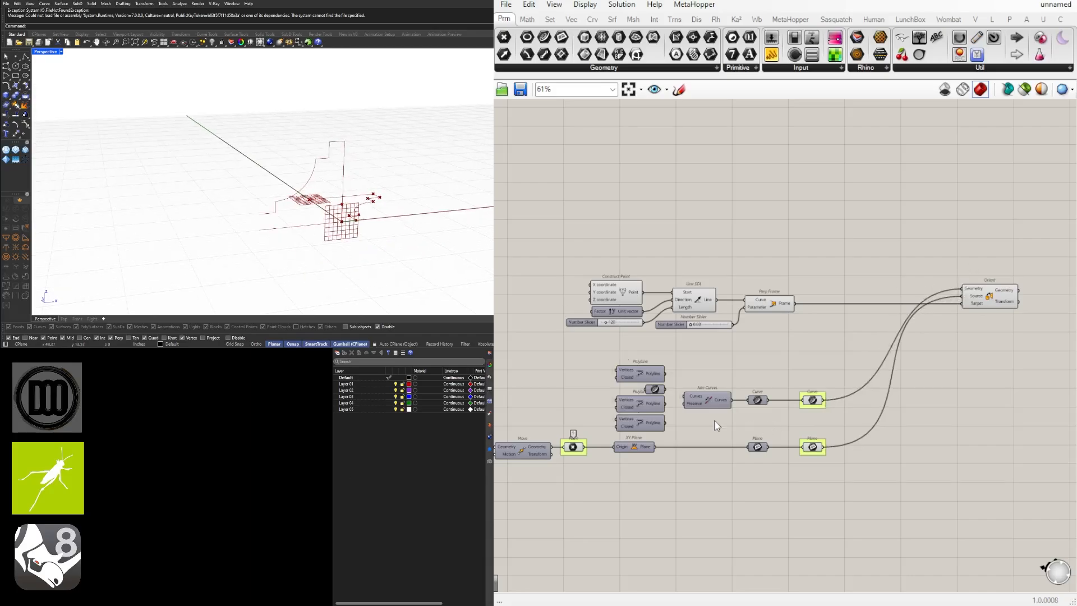
# Step: Flatten the Curves input of the Join Curves component
pyautogui.scroll(3, 712, 409)
pyautogui.click(702, 393)
pyautogui.rightClick(698, 388)
pyautogui.click(682, 428)
pyautogui.rightClick(688, 389)
pyautogui.click(737, 473)
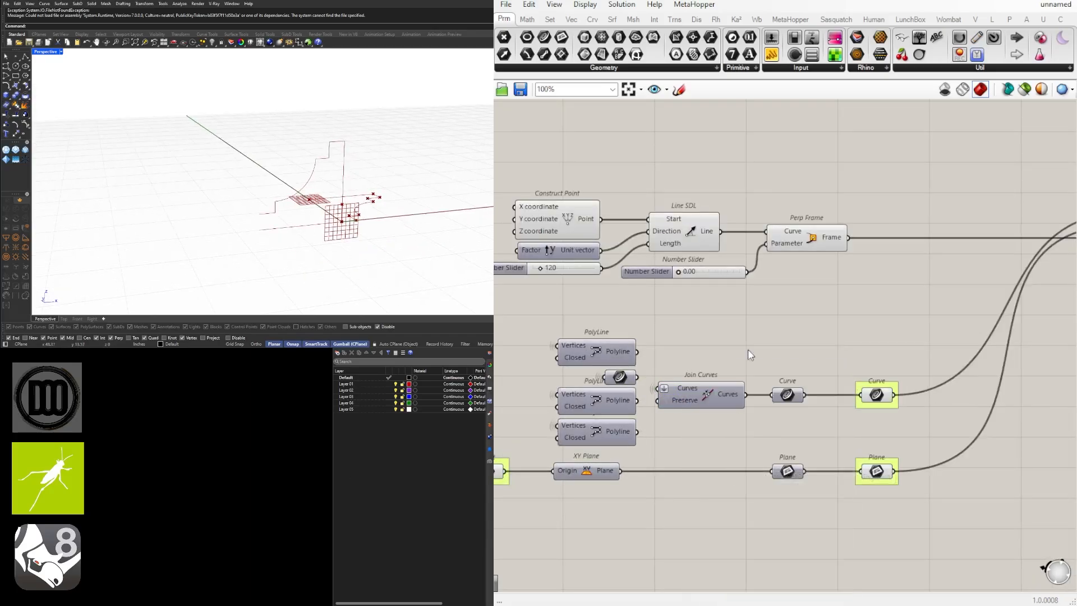
# Step: Turn on the preview of the middle PolyLine component feeding Join Curves
pyautogui.click(741, 399)
pyautogui.moveTo(672, 398); pyautogui.dragTo(766, 383, button='right')
pyautogui.moveTo(427, 168); pyautogui.dragTo(352, 207, button='right')
pyautogui.moveTo(669, 391); pyautogui.dragTo(845, 372, button='right')
pyautogui.click(846, 373)
pyautogui.click(852, 392)
pyautogui.moveTo(417, 187); pyautogui.dragTo(328, 260, button='right')
pyautogui.scroll(-1, 813, 305)
pyautogui.scroll(1, 853, 366)
pyautogui.middleClick(813, 357)
pyautogui.click(854, 331)
pyautogui.click(850, 333)
pyautogui.middleClick(846, 334)
pyautogui.click(863, 311)
# Step: Turn on the preview of the first PolyLine component and compare both polyline segments along the profile
pyautogui.moveTo(242, 259); pyautogui.dragTo(402, 220, button='right')
pyautogui.click(851, 286)
pyautogui.middleClick(852, 287)
pyautogui.click(869, 264)
pyautogui.click(843, 336)
pyautogui.click(902, 269)
pyautogui.click(866, 332)
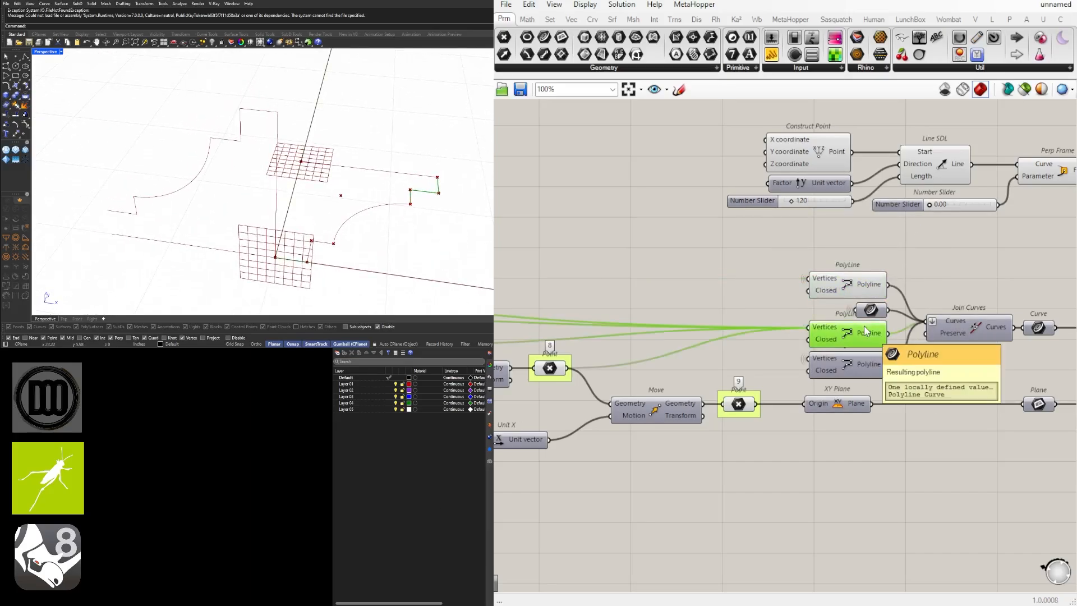
pyautogui.moveTo(997, 343); pyautogui.dragTo(884, 354, button='right')
pyautogui.moveTo(470, 194); pyautogui.dragTo(427, 215, button='right')
pyautogui.scroll(5, 426, 215)
pyautogui.scroll(-3, 426, 215)
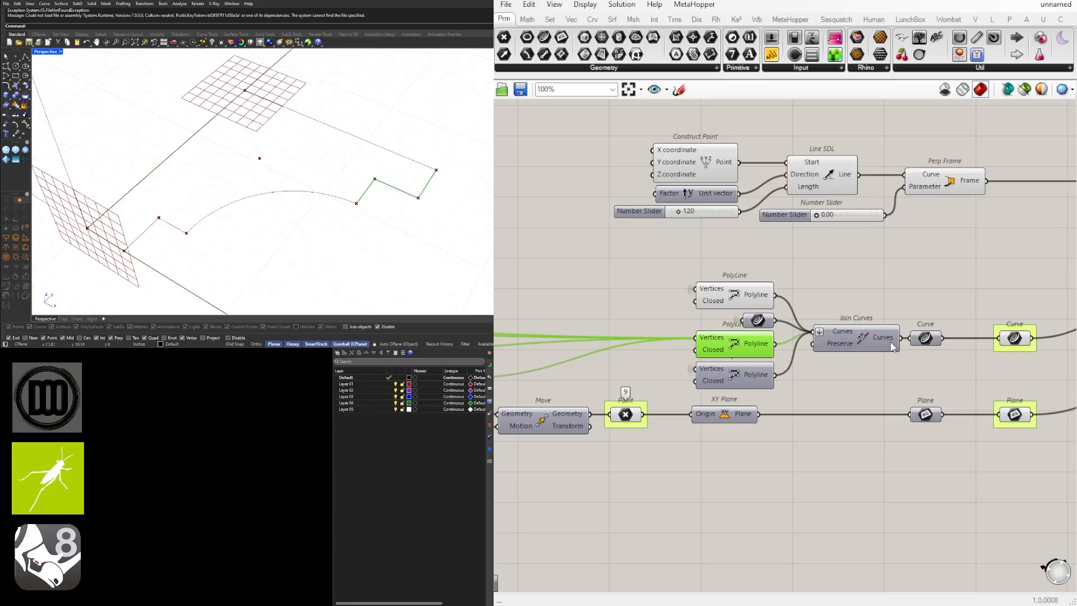
# Step: Bake the Join Curves result, pull the baked curve aside in Rhino to check it, and delete it
pyautogui.click(862, 332)
pyautogui.middleClick(863, 332)
pyautogui.click(879, 308)
pyautogui.click(286, 193)
pyautogui.moveTo(286, 195); pyautogui.dragTo(320, 220, button='right')
pyautogui.moveTo(320, 220); pyautogui.dragTo(442, 266)
pyautogui.keyDown('shift'); pyautogui.moveTo(442, 266); pyautogui.dragTo(435, 211, button='right'); pyautogui.keyUp('shift')
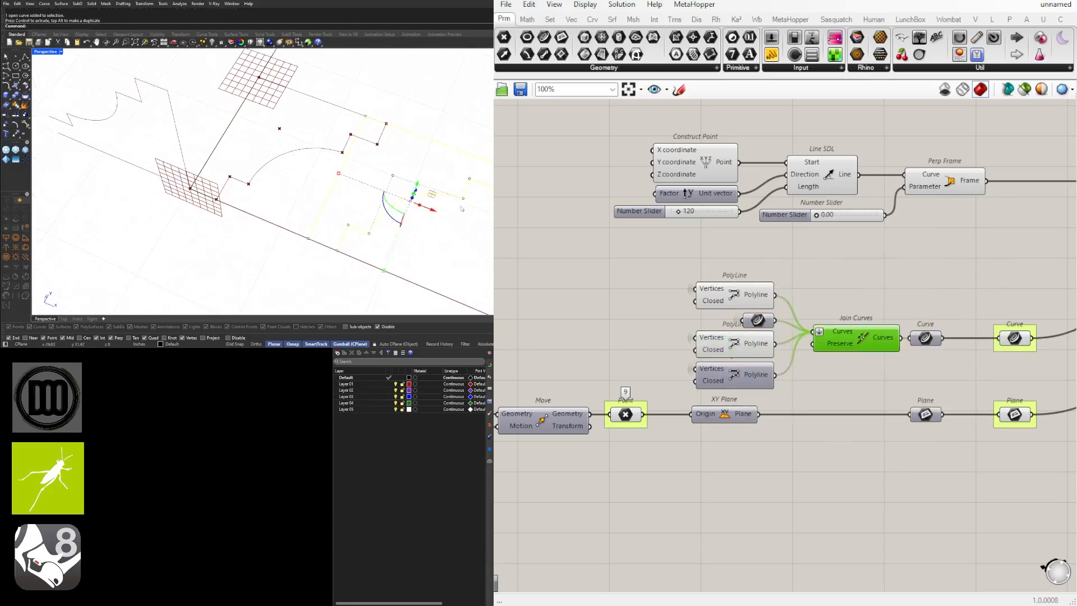
pyautogui.click(435, 203)
pyautogui.click(425, 196)
# Step: Move the first PolyLine component back to the start of the definition, above the early profile points
pyautogui.moveTo(879, 351); pyautogui.dragTo(767, 370, button='right')
pyautogui.moveTo(651, 370); pyautogui.dragTo(1021, 340, button='right')
pyautogui.scroll(-4, 1020, 339)
pyautogui.moveTo(684, 325); pyautogui.dragTo(886, 320, button='right')
pyautogui.scroll(3, 886, 319)
pyautogui.moveTo(521, 306); pyautogui.dragTo(1064, 327, button='right')
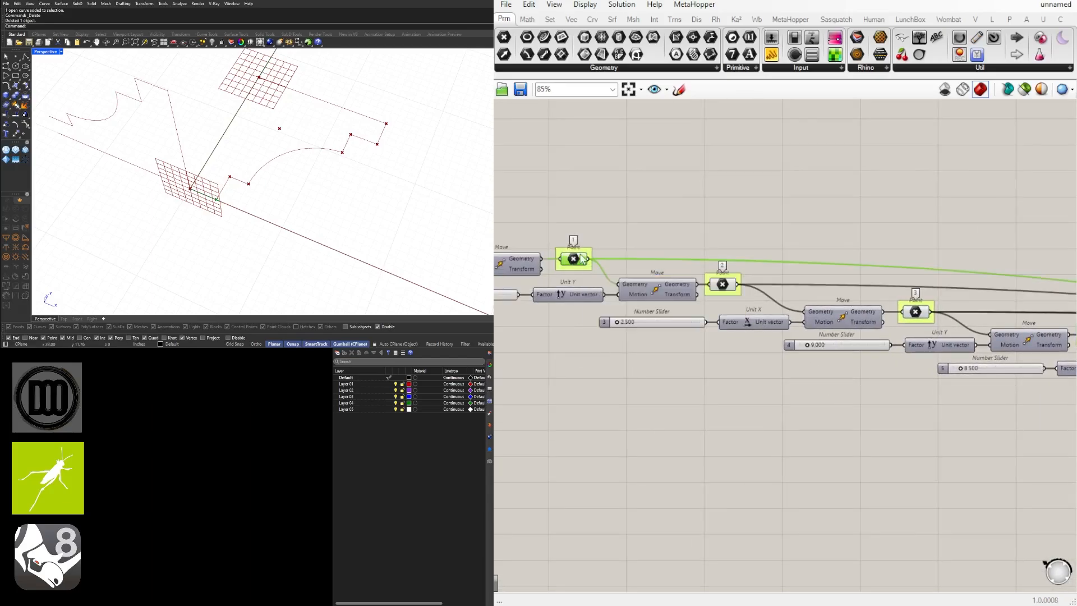
pyautogui.moveTo(631, 225); pyautogui.dragTo(904, 247, button='right')
pyautogui.moveTo(678, 252); pyautogui.dragTo(572, 286, button='right')
pyautogui.scroll(-3, 932, 274)
pyautogui.moveTo(964, 275); pyautogui.dragTo(529, 286, button='right')
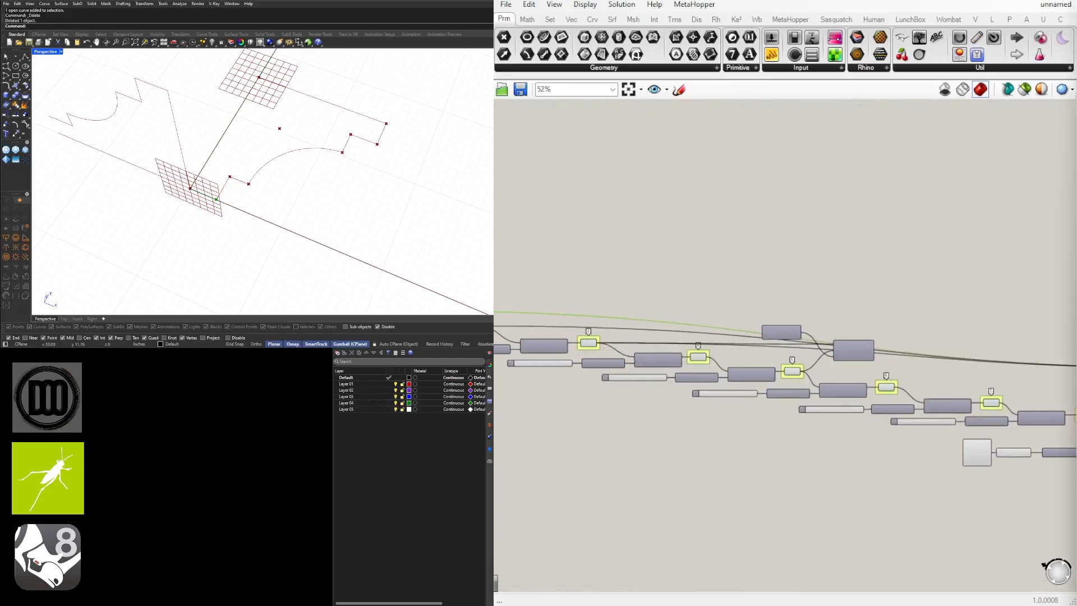
pyautogui.moveTo(959, 311); pyautogui.dragTo(679, 281, button='right')
pyautogui.moveTo(964, 342); pyautogui.dragTo(607, 270)
pyautogui.moveTo(607, 271); pyautogui.dragTo(895, 295, button='right')
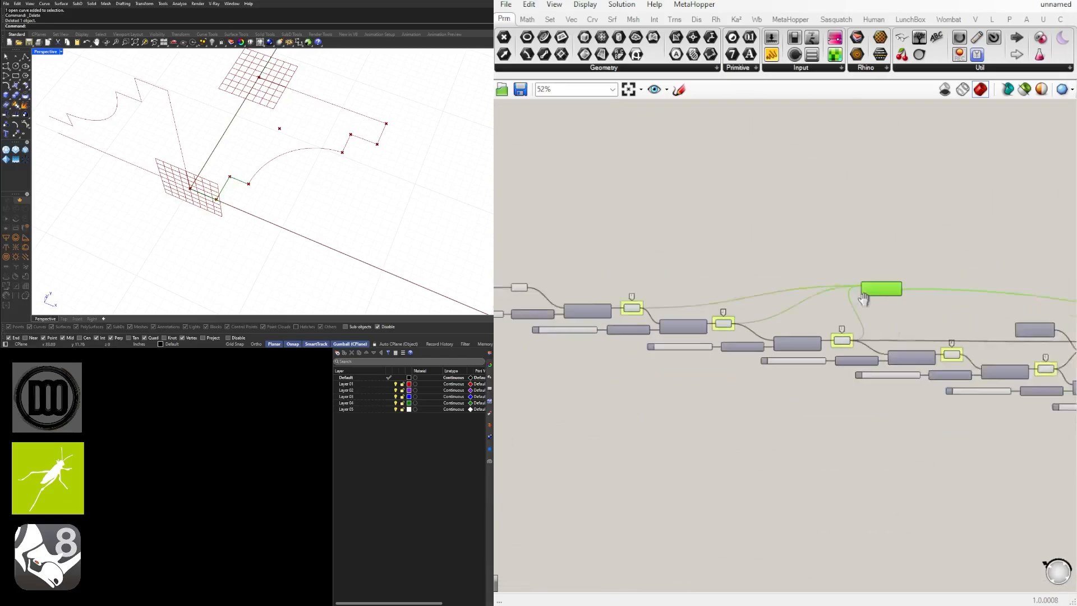
# Step: Label the unnumbered group around the Point container that precedes point 1
pyautogui.scroll(2, 527, 278)
pyautogui.click(532, 276)
pyautogui.rightClick(539, 271)
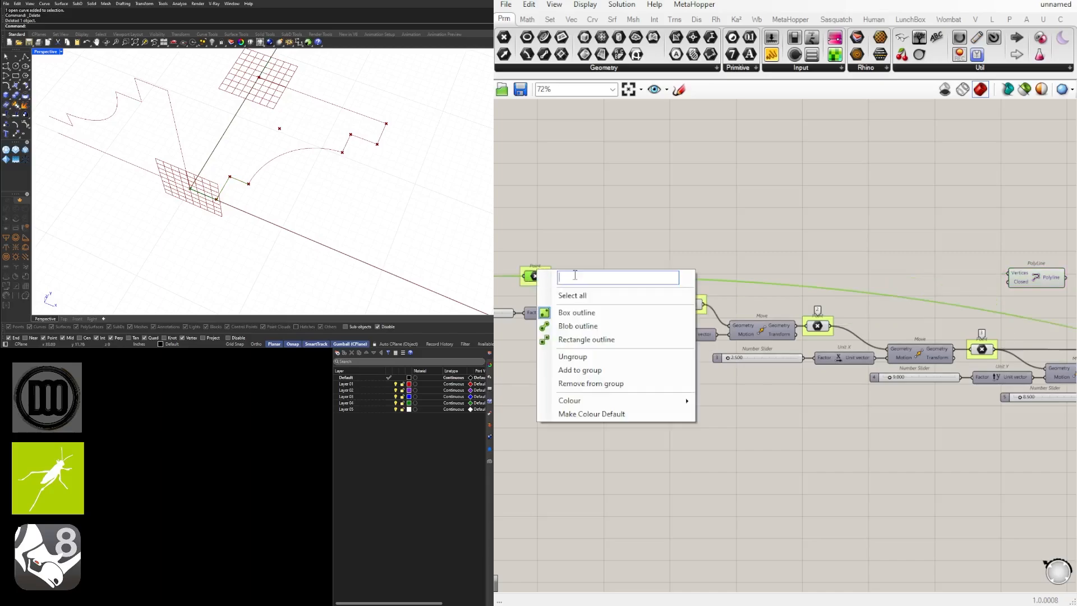
pyautogui.click(555, 278)
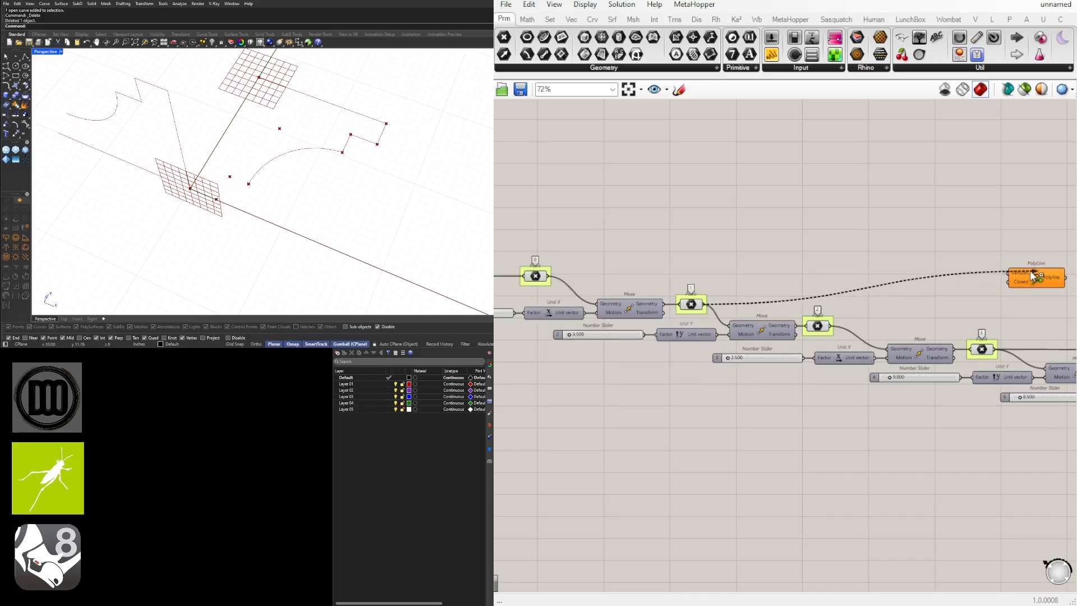
# Step: Rewire the first PolyLine's Vertices input in order, from the starting point through points 1, 2 and 3
pyautogui.keyDown('shift'); pyautogui.moveTo(830, 327); pyautogui.dragTo(1009, 275); pyautogui.keyUp('shift')
pyautogui.moveTo(1012, 301); pyautogui.dragTo(777, 306, button='right')
pyautogui.moveTo(798, 284); pyautogui.dragTo(828, 305)
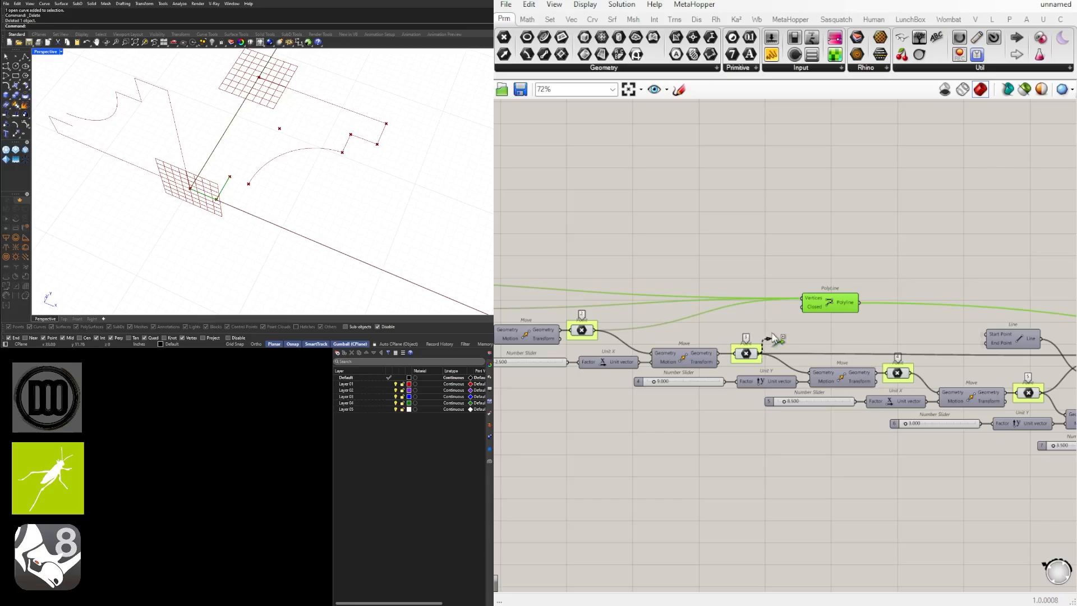
pyautogui.keyDown('shift'); pyautogui.moveTo(772, 334); pyautogui.dragTo(803, 299); pyautogui.keyUp('shift')
# Step: Move the rewired PolyLine back into the column of curve components beside Join Curves
pyautogui.scroll(-4, 827, 301)
pyautogui.moveTo(827, 301); pyautogui.dragTo(562, 267, button='right')
pyautogui.moveTo(562, 267); pyautogui.dragTo(918, 339)
pyautogui.scroll(3, 927, 307)
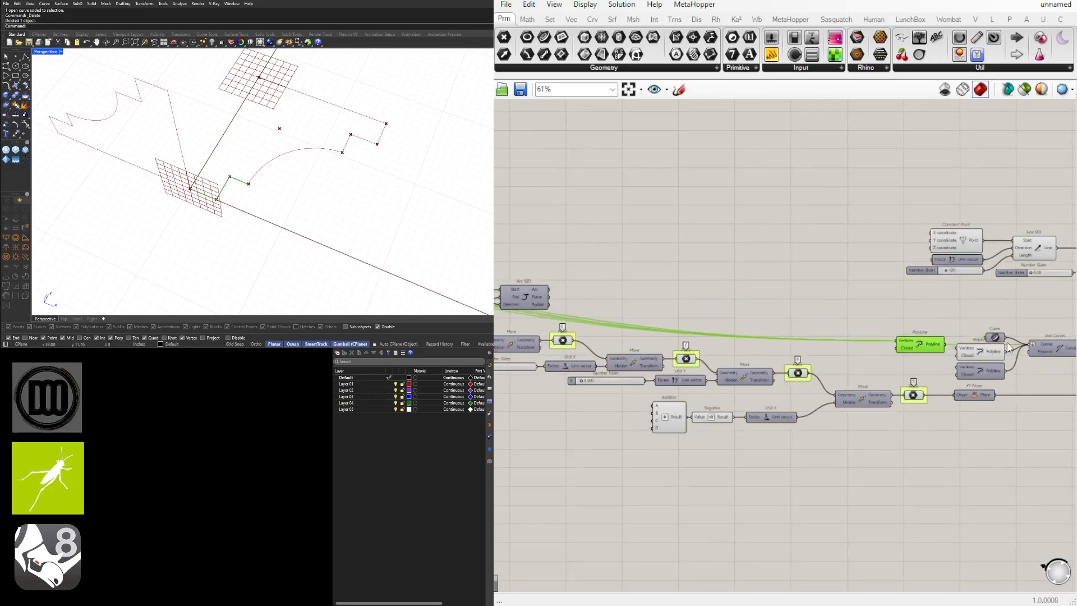
pyautogui.click(1064, 301)
pyautogui.moveTo(1019, 367); pyautogui.dragTo(558, 391, button='right')
pyautogui.click(868, 270)
pyautogui.scroll(-3, 368, 219)
pyautogui.moveTo(281, 277); pyautogui.dragTo(331, 232, button='right')
pyautogui.scroll(2, 305, 216)
pyautogui.moveTo(744, 354); pyautogui.dragTo(927, 359, button='right')
pyautogui.scroll(4, 687, 190)
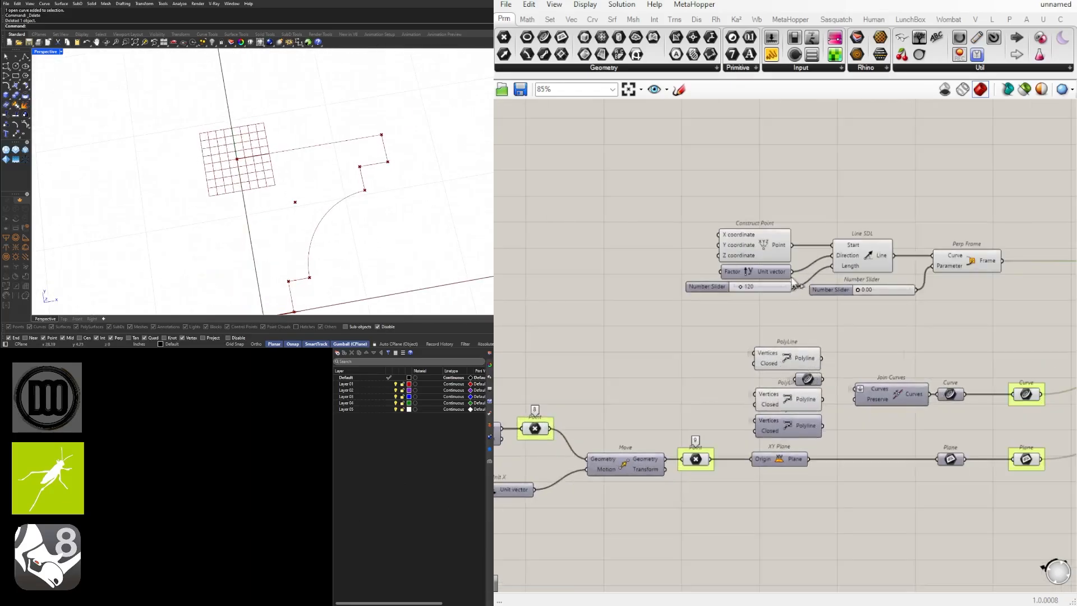
# Step: Add a Construct Plane component and place it below the XY Plane component
pyautogui.doubleClick(798, 264)
pyautogui.write('CONSTR')
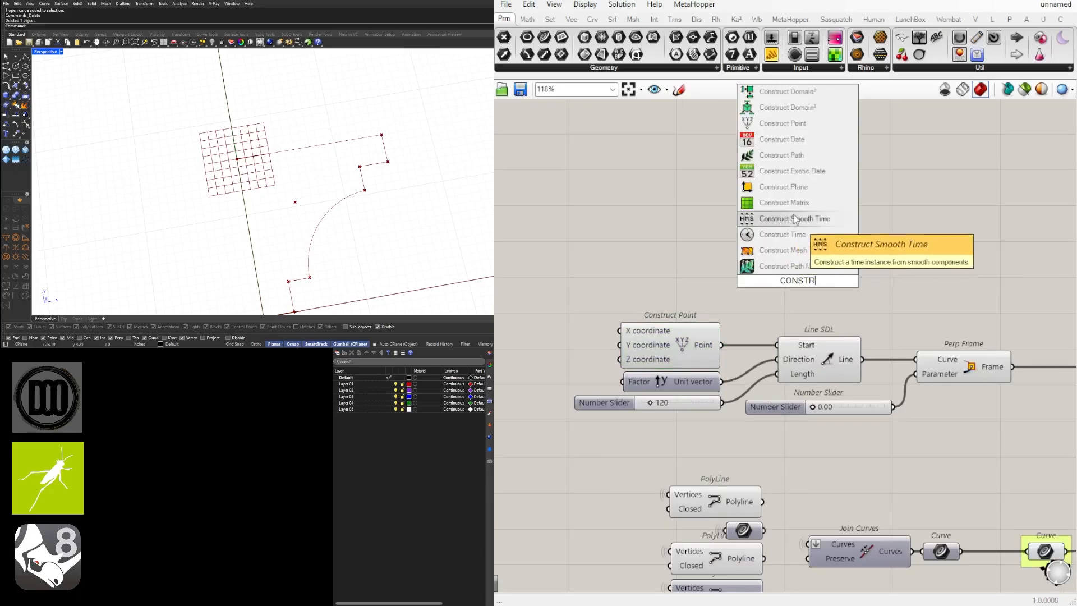
pyautogui.click(790, 187)
pyautogui.moveTo(802, 281); pyautogui.dragTo(914, 271)
pyautogui.scroll(-2, 806, 293)
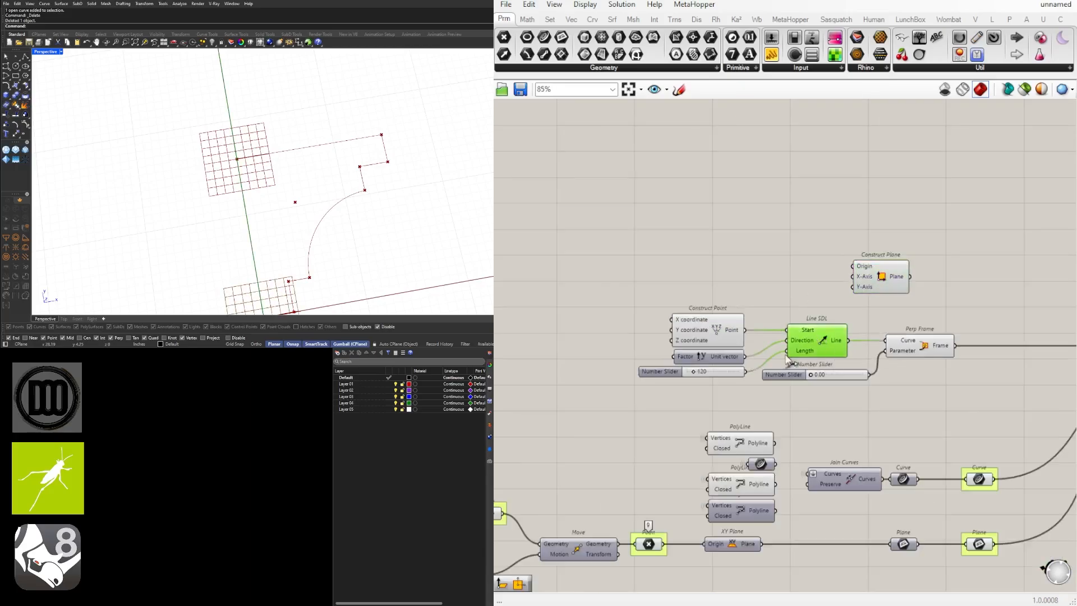
pyautogui.scroll(-4, 784, 314)
pyautogui.scroll(1, 807, 303)
pyautogui.moveTo(832, 287); pyautogui.dragTo(727, 308, button='right')
pyautogui.moveTo(726, 308); pyautogui.dragTo(671, 517)
pyautogui.scroll(4, 613, 480)
pyautogui.moveTo(614, 481); pyautogui.dragTo(724, 409, button='right')
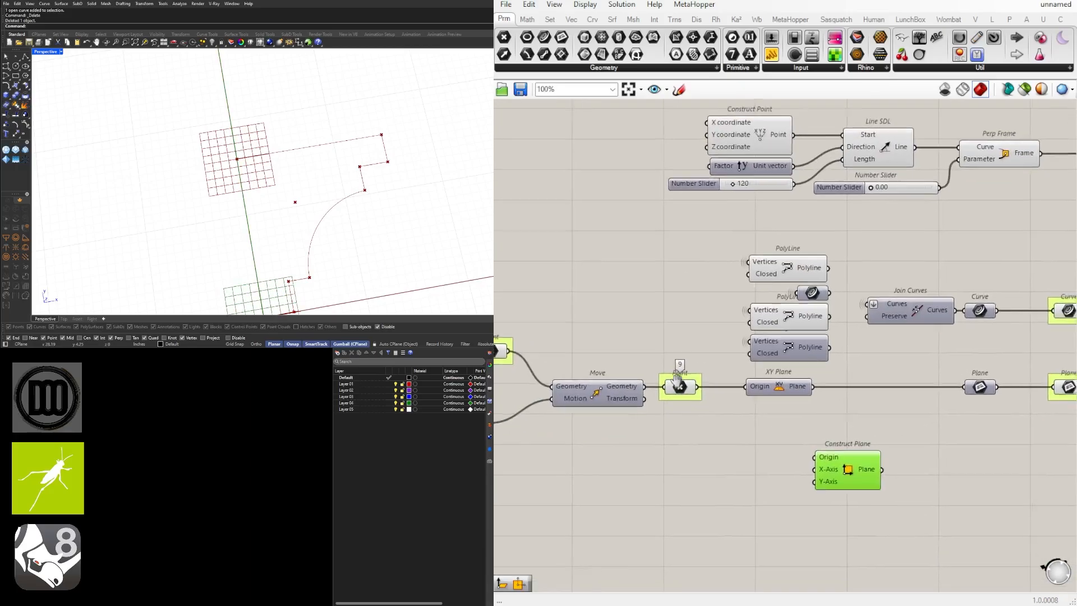
# Step: Add a Move component below point 9, feed that point into its Geometry input, and shift Construct Plane farther along
pyautogui.moveTo(677, 378); pyautogui.dragTo(670, 345, button='right')
pyautogui.click(674, 357)
pyautogui.doubleClick(689, 446)
pyautogui.doubleClick(714, 419)
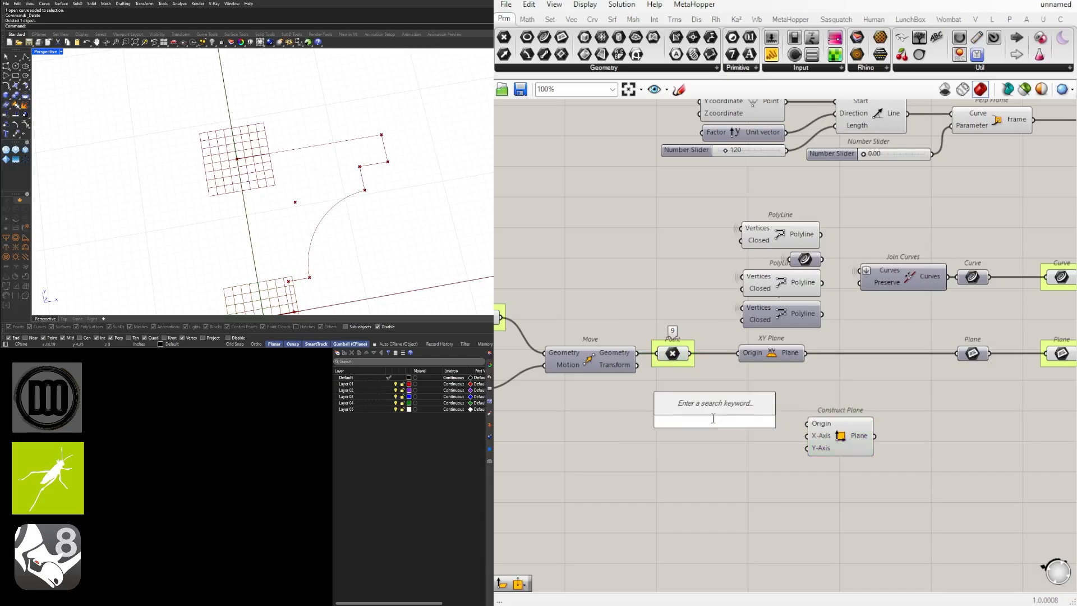
pyautogui.write('mo')
pyautogui.click(685, 296)
pyautogui.moveTo(689, 353); pyautogui.dragTo(667, 415)
pyautogui.moveTo(714, 422); pyautogui.dragTo(913, 440)
# Step: Add a Unit X vector to the Motion input of the new Move component
pyautogui.doubleClick(689, 415)
pyautogui.write('x')
pyautogui.press('Return')
pyautogui.scroll(-1, 725, 413)
# Step: Duplicate the Move component below the original and add a Unit Y vector to the copy's Motion input
pyautogui.moveTo(796, 462); pyautogui.dragTo(699, 416)
pyautogui.keyDown('alt'); pyautogui.moveTo(699, 416); pyautogui.dragTo(757, 444); pyautogui.keyUp('alt')
pyautogui.doubleClick(673, 443)
pyautogui.write('y')
pyautogui.press('Return')
# Step: Hide the wires entering the Geometry inputs of both new Move components and realign them with their unit vectors
pyautogui.rightClick(751, 435)
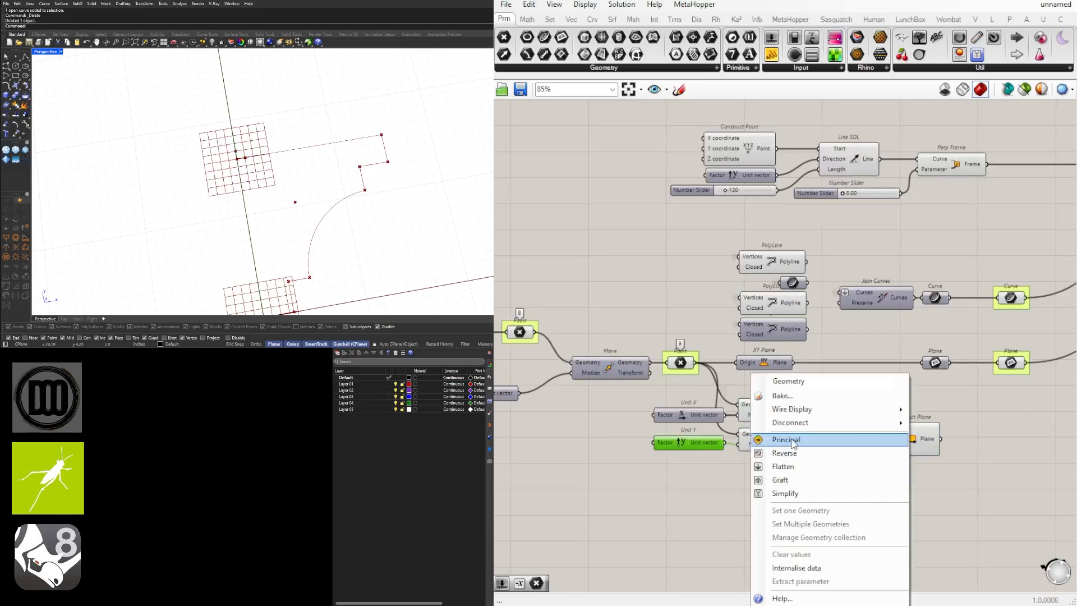
pyautogui.moveTo(788, 423)
pyautogui.click(934, 424)
pyautogui.rightClick(747, 404)
pyautogui.click(940, 438)
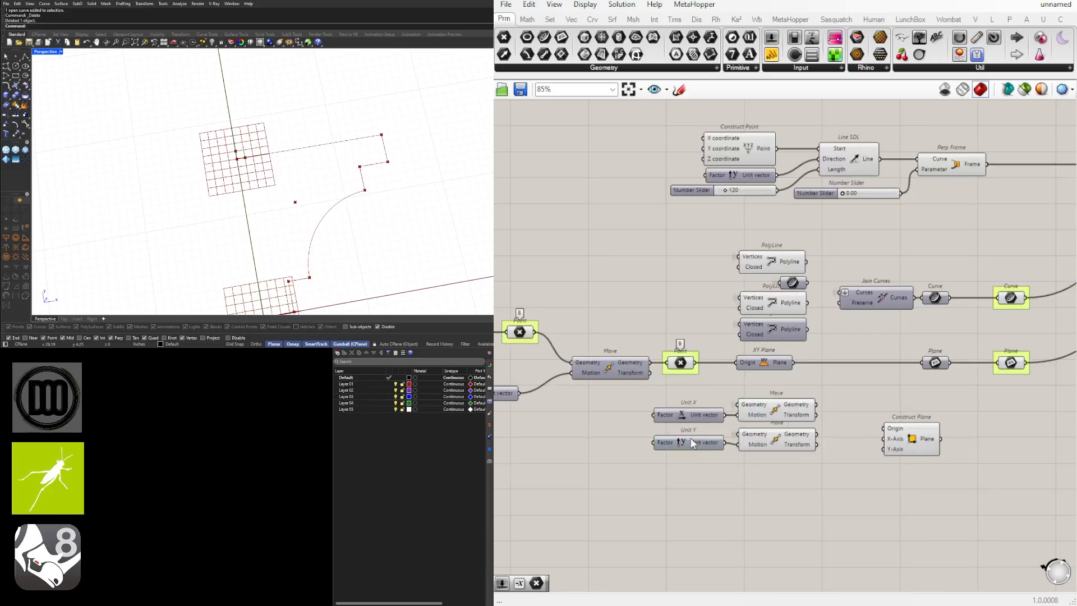
pyautogui.moveTo(741, 457); pyautogui.dragTo(710, 405)
pyautogui.moveTo(776, 415); pyautogui.dragTo(772, 423)
# Step: Add a Line component from point 9 to the X-moved point and shift Construct Plane to make room
pyautogui.doubleClick(825, 393)
pyautogui.write('line')
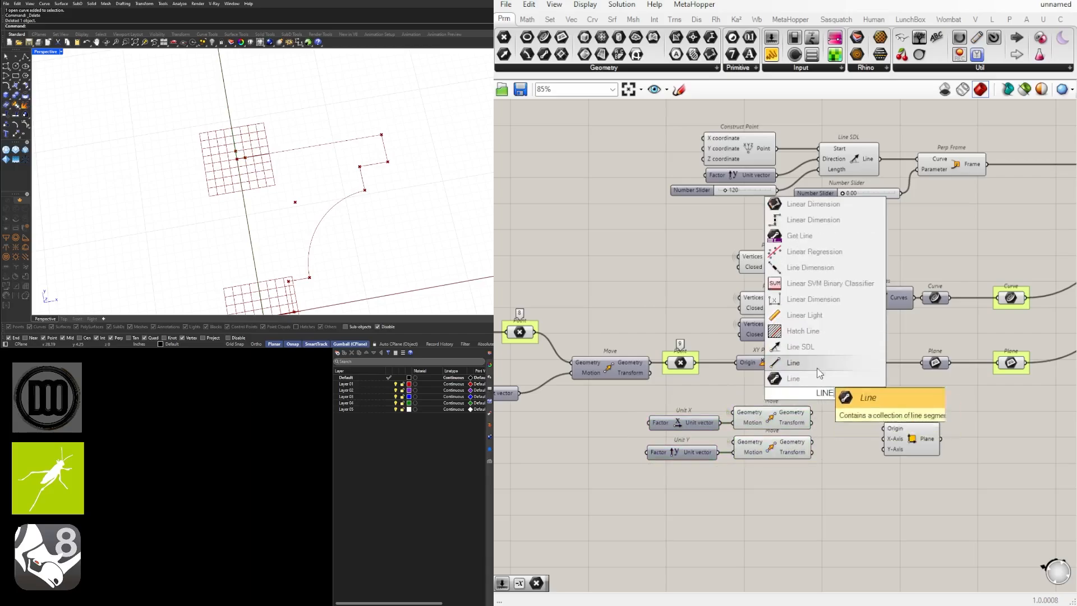
pyautogui.click(816, 366)
pyautogui.click(675, 363)
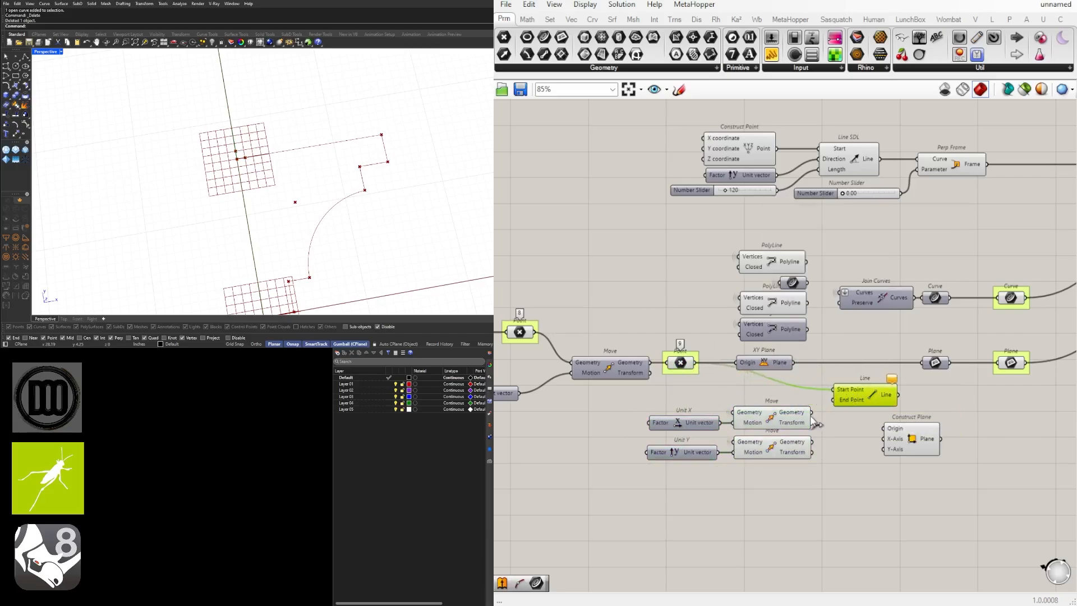
pyautogui.moveTo(811, 421); pyautogui.dragTo(834, 399)
pyautogui.moveTo(911, 441); pyautogui.dragTo(981, 445)
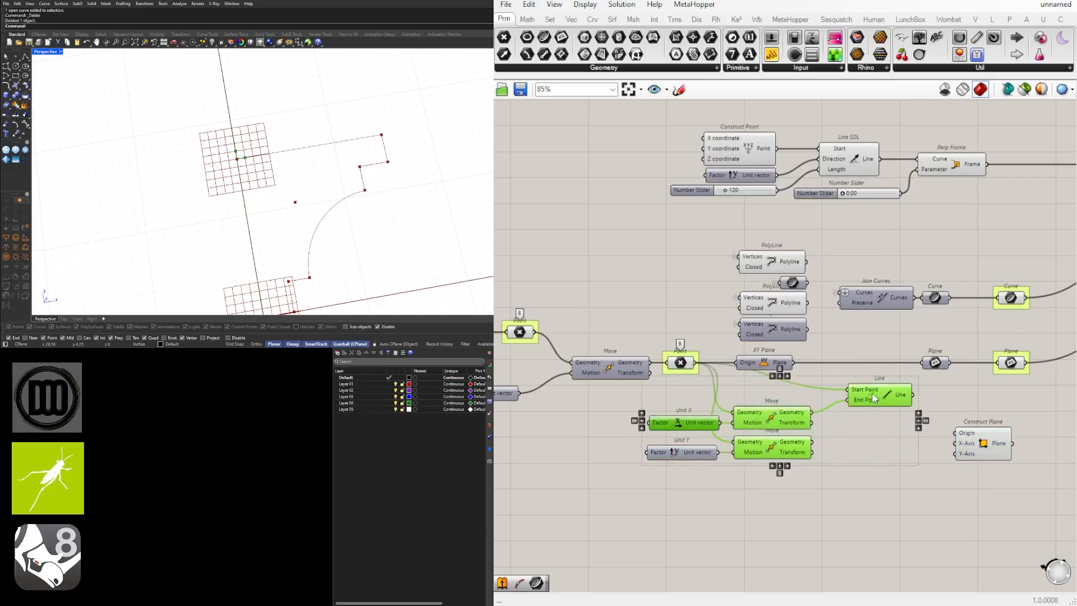
# Step: Duplicate the Line component and connect the copy from point 9 to the Y-moved point
pyautogui.click(882, 399)
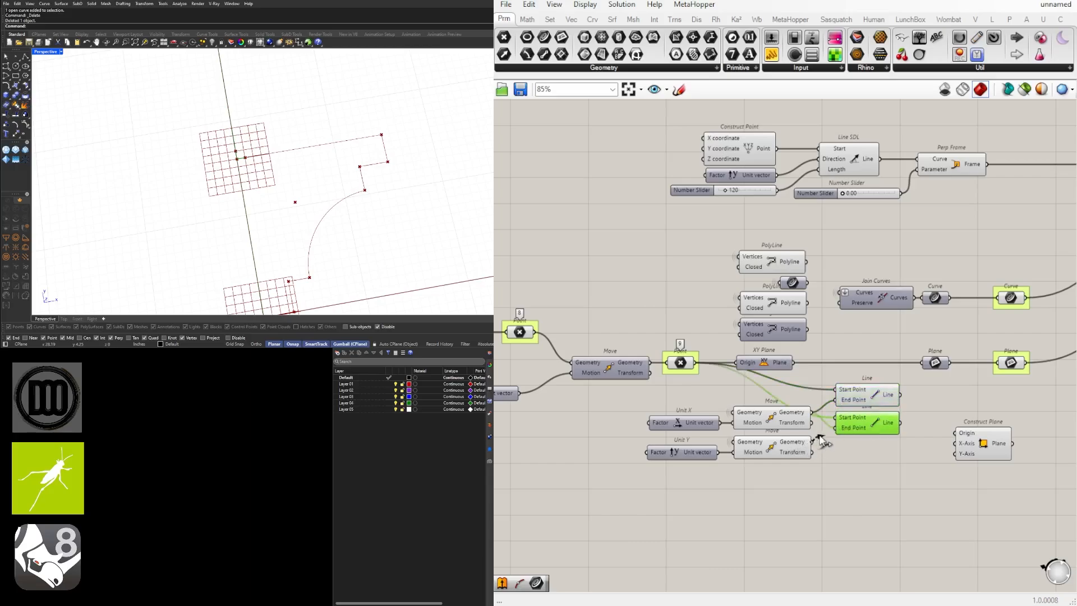
pyautogui.scroll(2, 868, 433)
pyautogui.moveTo(886, 424); pyautogui.dragTo(793, 417, button='right')
# Step: Connect the two Line outputs to the X-Axis and Y-Axis inputs of Construct Plane
pyautogui.moveTo(934, 442); pyautogui.dragTo(927, 408)
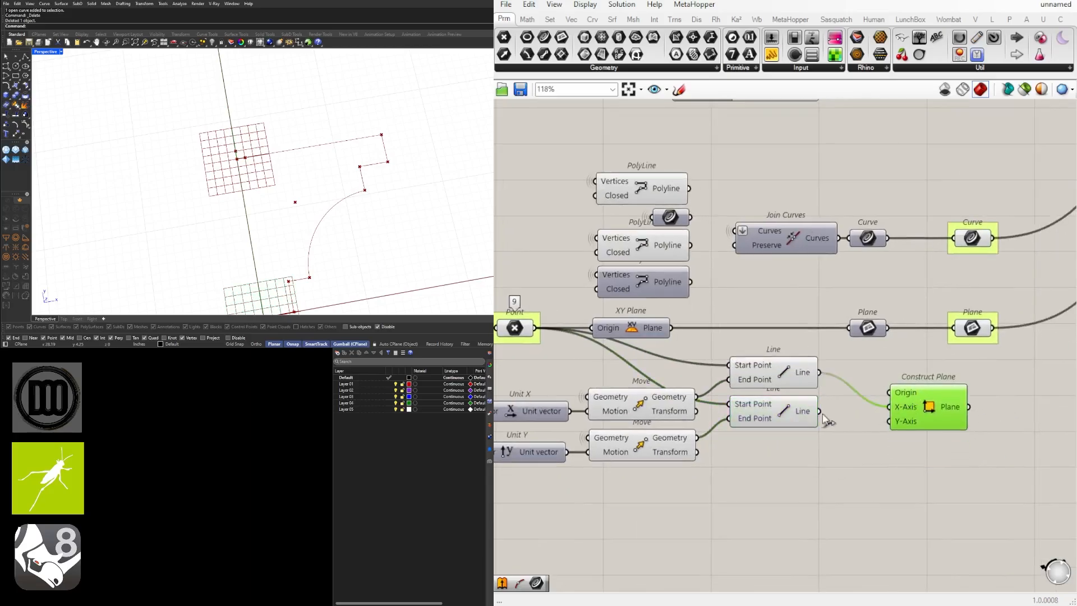
pyautogui.moveTo(820, 412); pyautogui.dragTo(891, 421)
pyautogui.moveTo(945, 428); pyautogui.dragTo(891, 400)
# Step: Align the unit vector, Move, Line and Construct Plane components into a compact cluster below the XY Plane row
pyautogui.scroll(-4, 884, 433)
pyautogui.moveTo(882, 496); pyautogui.dragTo(676, 404)
pyautogui.scroll(3, 827, 401)
pyautogui.moveTo(827, 400)
pyautogui.mouseDown()
pyautogui.moveTo(788, 401)
pyautogui.moveTo(834, 400)
pyautogui.mouseUp()
pyautogui.click(902, 497)
pyautogui.moveTo(864, 481); pyautogui.dragTo(631, 444)
pyautogui.scroll(3, 741, 448)
pyautogui.moveTo(741, 454); pyautogui.dragTo(742, 448)
pyautogui.moveTo(853, 421); pyautogui.dragTo(853, 424)
pyautogui.scroll(-3, 998, 422)
pyautogui.moveTo(998, 422); pyautogui.dragTo(818, 430, button='right')
pyautogui.moveTo(838, 401); pyautogui.dragTo(838, 419)
pyautogui.moveTo(887, 484); pyautogui.dragTo(571, 399)
pyautogui.moveTo(571, 399); pyautogui.dragTo(716, 397, button='right')
pyautogui.moveTo(892, 404); pyautogui.dragTo(892, 388)
# Step: Shift the ungrouped Curve and Plane containers closer to their grouped copies and feed Construct Plane into the Plane container
pyautogui.click(1043, 344)
pyautogui.scroll(-3, 1046, 349)
pyautogui.moveTo(1046, 349); pyautogui.dragTo(885, 353, button='right')
pyautogui.moveTo(943, 368); pyautogui.dragTo(827, 237)
pyautogui.scroll(3, 834, 306)
pyautogui.moveTo(836, 381); pyautogui.dragTo(933, 381)
pyautogui.click(882, 426)
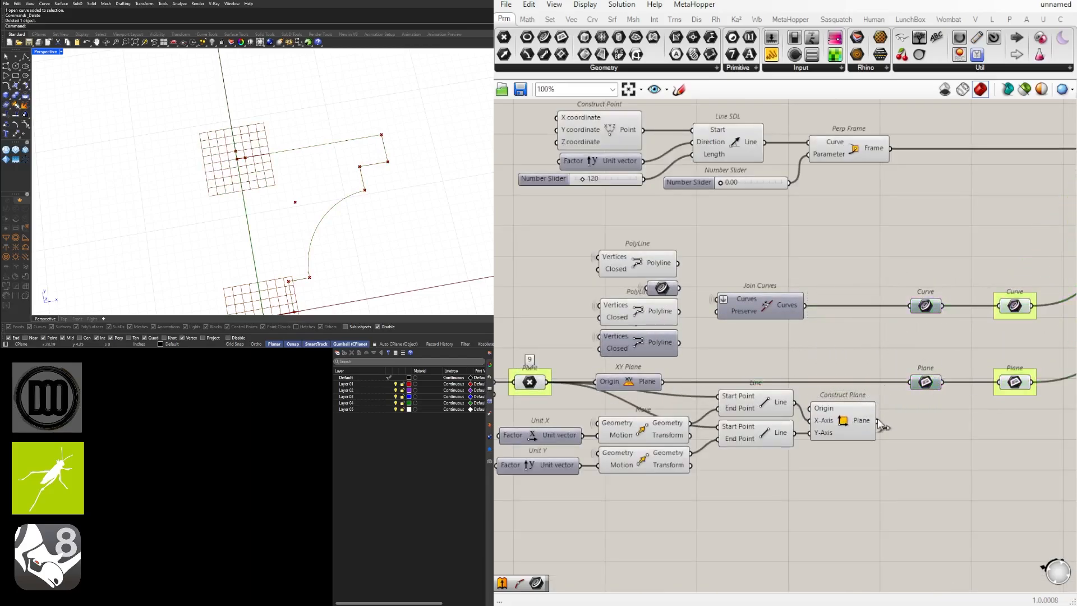
# Step: Examine the oriented profile and the location of the source plane relative to point 9 in the Rhino viewport
pyautogui.scroll(-3, 913, 387)
pyautogui.moveTo(913, 387); pyautogui.dragTo(696, 405, button='right')
pyautogui.scroll(-5, 314, 202)
pyautogui.moveTo(314, 202); pyautogui.dragTo(357, 238, button='right')
pyautogui.scroll(3, 304, 174)
pyautogui.scroll(5, 722, 300)
pyautogui.scroll(3, 338, 240)
pyautogui.moveTo(875, 448); pyautogui.dragTo(747, 272, button='right')
pyautogui.click(906, 377)
pyautogui.keyDown('shift'); pyautogui.moveTo(388, 272); pyautogui.dragTo(370, 168, button='right'); pyautogui.keyUp('shift')
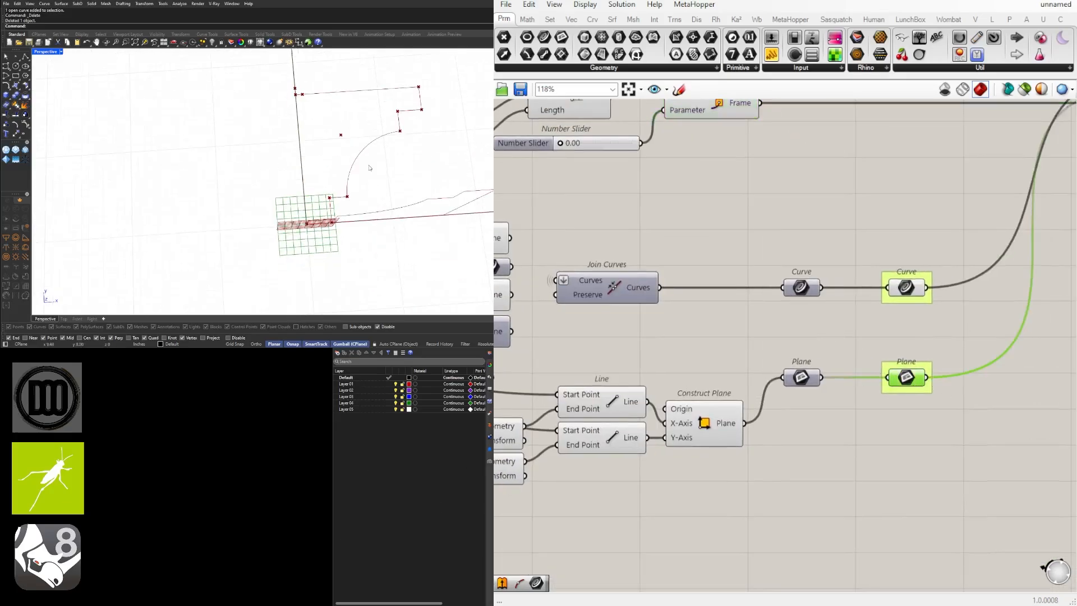
pyautogui.scroll(4, 306, 219)
pyautogui.moveTo(306, 220); pyautogui.dragTo(336, 194, button='right')
pyautogui.moveTo(900, 390); pyautogui.dragTo(978, 374, button='right')
pyautogui.click(880, 362)
# Step: Connect point 9 to the Origin input of Construct Plane and check the oriented profile
pyautogui.moveTo(768, 407); pyautogui.dragTo(955, 398, button='right')
pyautogui.scroll(1, 955, 399)
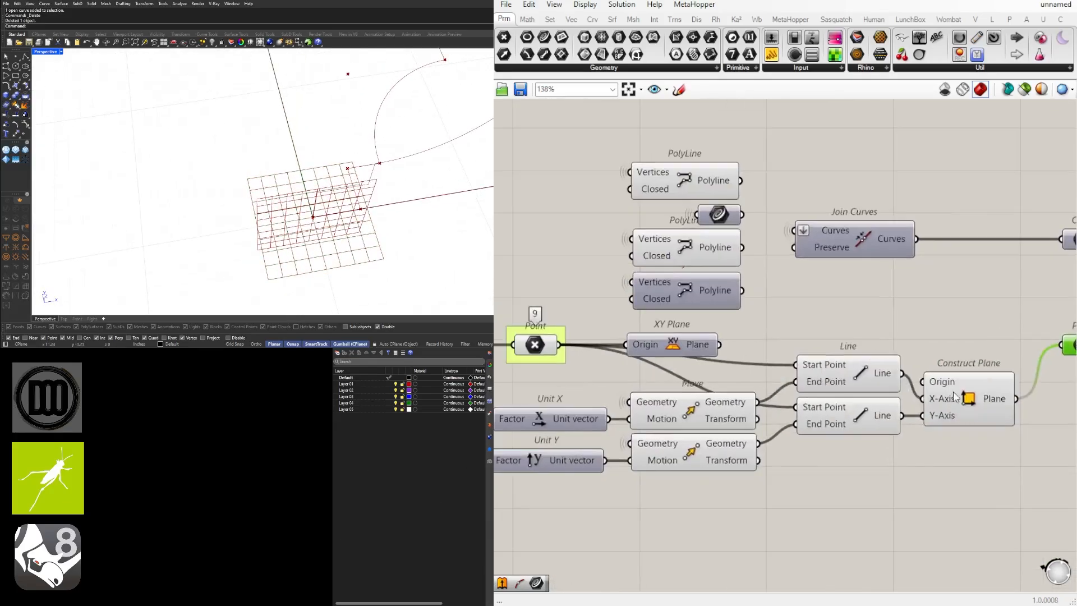
pyautogui.click(955, 398)
pyautogui.moveTo(561, 344); pyautogui.dragTo(928, 381)
pyautogui.moveTo(332, 196); pyautogui.dragTo(311, 176, button='right')
pyautogui.scroll(-4, 326, 182)
pyautogui.moveTo(794, 270); pyautogui.dragTo(592, 452, button='right')
pyautogui.scroll(-2, 592, 452)
pyautogui.click(786, 287)
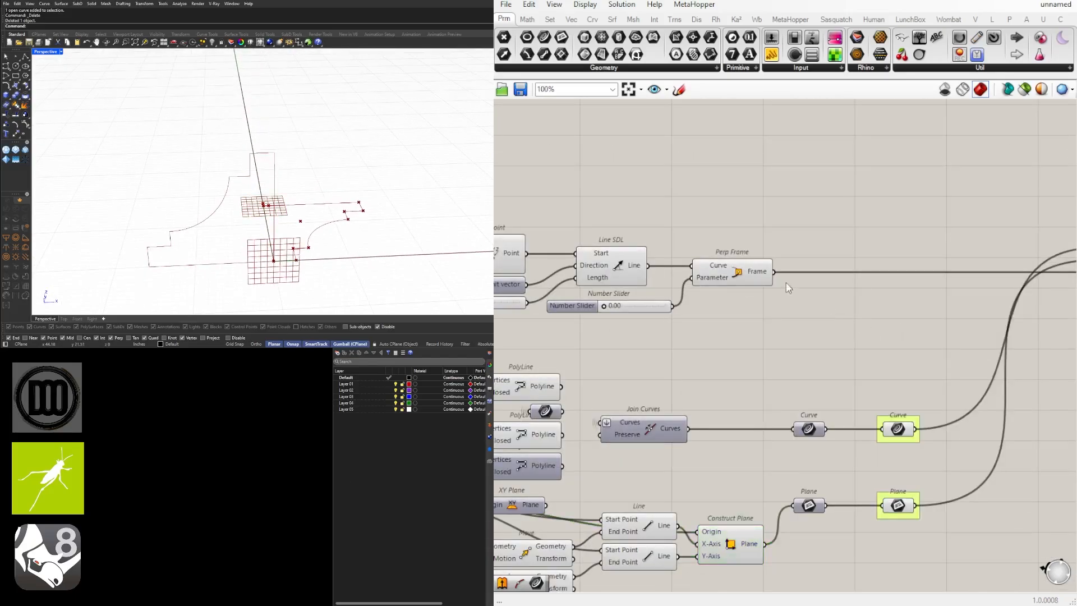
# Step: Add a Rotate component before Orient, feed the Perp Frame into its Geometry and Plane inputs, and set its Angle to degrees
pyautogui.moveTo(786, 286); pyautogui.dragTo(529, 286, button='right')
pyautogui.click(946, 258)
pyautogui.moveTo(947, 258); pyautogui.dragTo(961, 258)
pyautogui.doubleClick(703, 320)
pyautogui.write('rot')
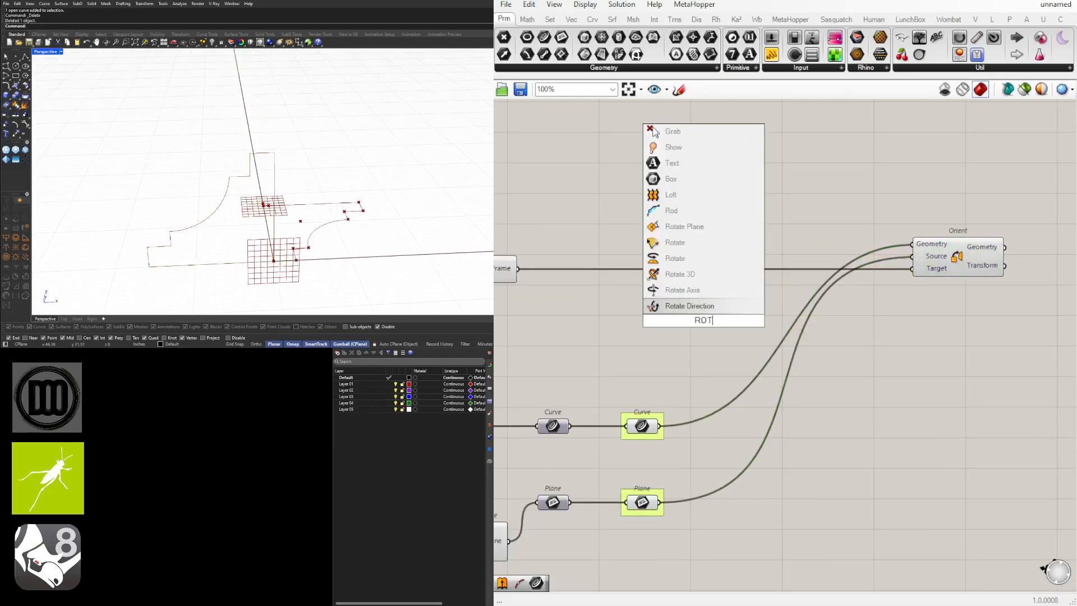
pyautogui.click(688, 261)
pyautogui.moveTo(518, 268); pyautogui.dragTo(706, 303)
pyautogui.moveTo(628, 294); pyautogui.dragTo(813, 279, button='right')
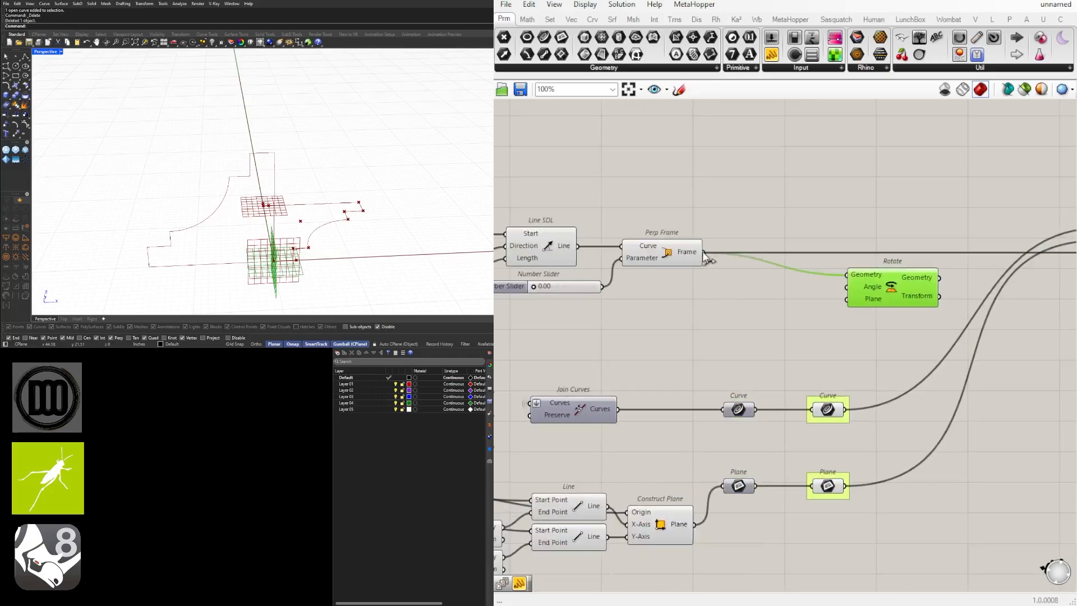
pyautogui.moveTo(812, 295); pyautogui.dragTo(846, 299)
pyautogui.rightClick(864, 286)
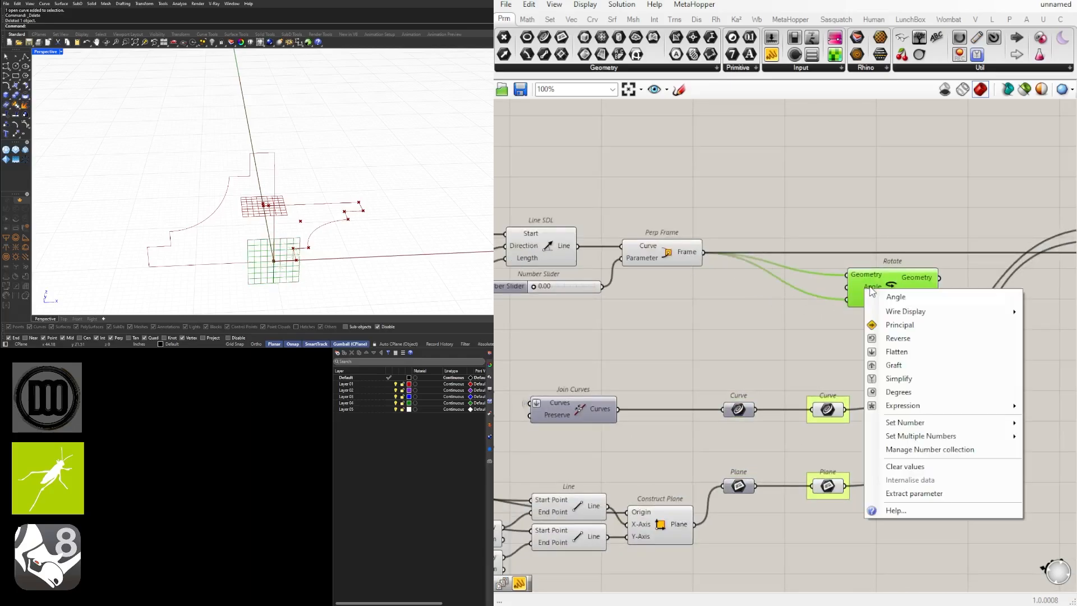
pyautogui.click(895, 390)
pyautogui.doubleClick(744, 321)
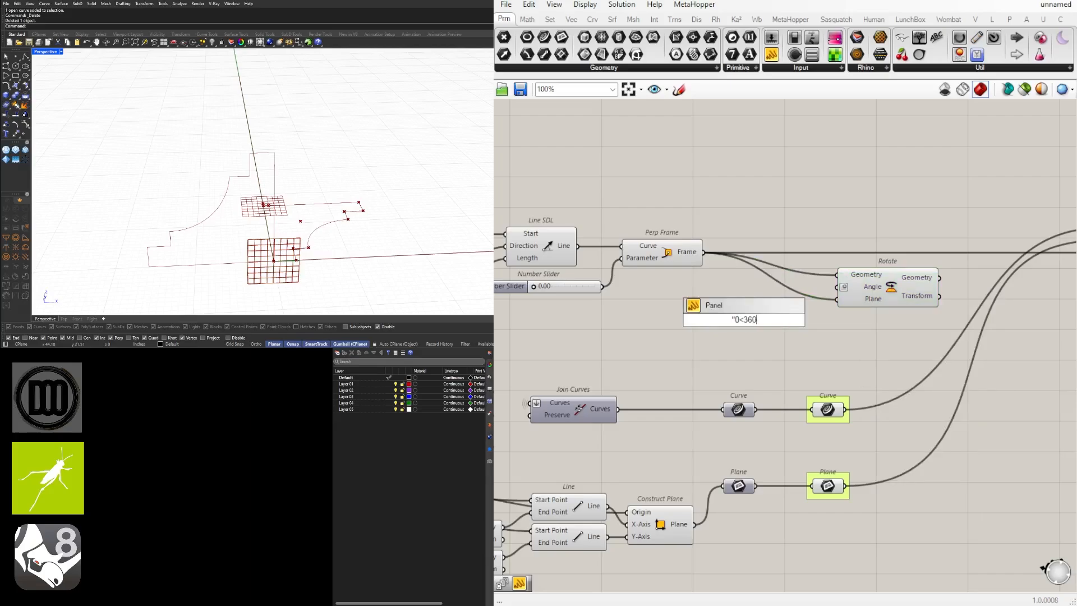
pyautogui.press('Return')
pyautogui.click(744, 321)
pyautogui.press('Delete')
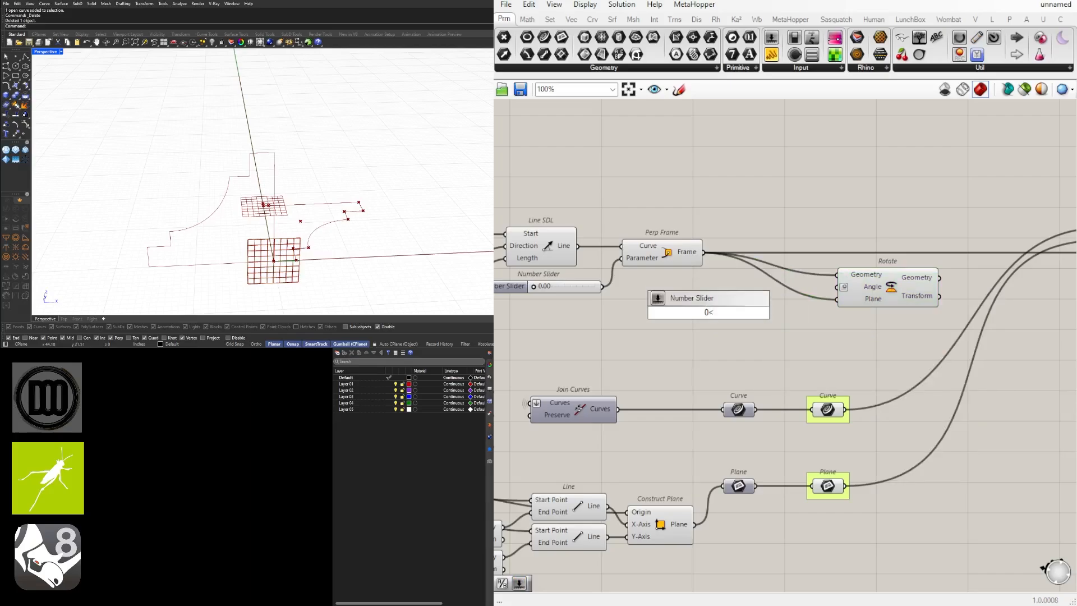
# Step: Add a number slider for the rotation angle and give it snapping values at 0, 90, 180 and 270
pyautogui.press('Return')
pyautogui.scroll(5, 737, 308)
pyautogui.rightClick(608, 317)
pyautogui.click(650, 432)
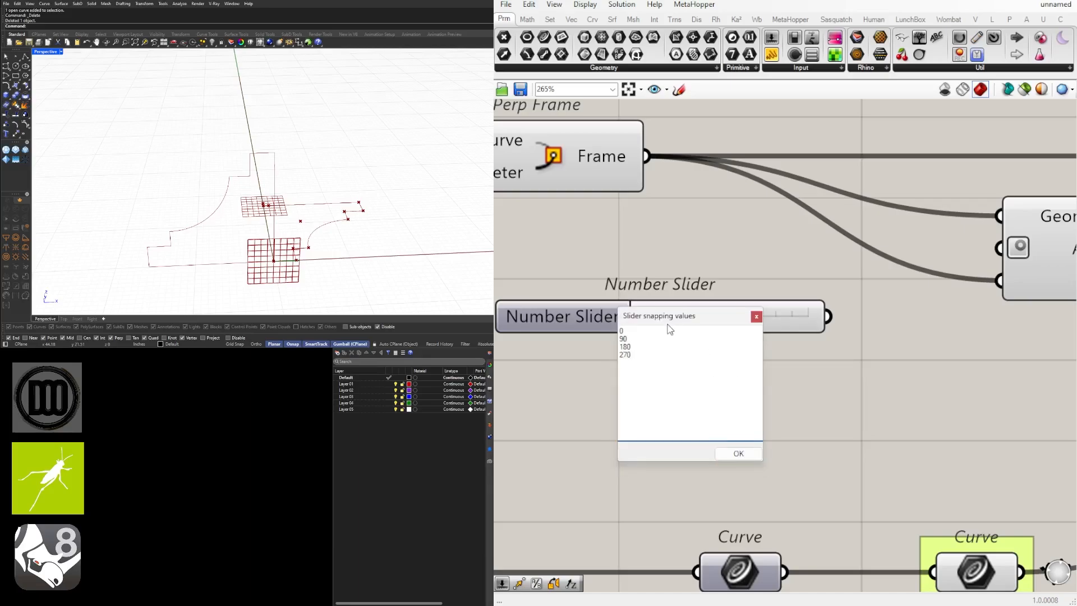
pyautogui.click(725, 454)
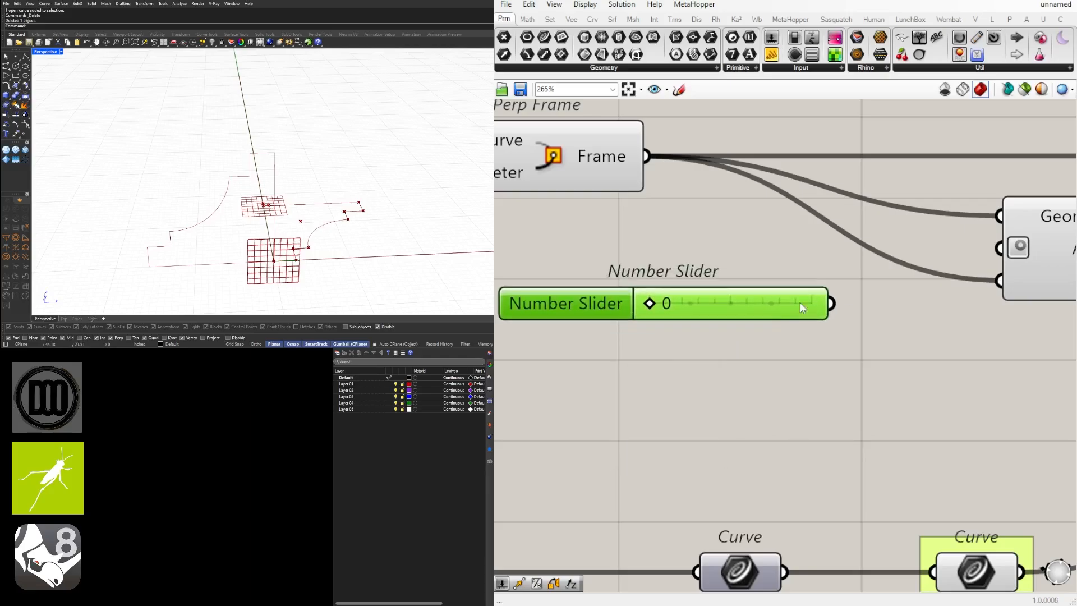
# Step: Connect the slider to Rotate's Angle, feed the rotated frame into Orient's Target, and set the angle to 180
pyautogui.scroll(-4, 829, 313)
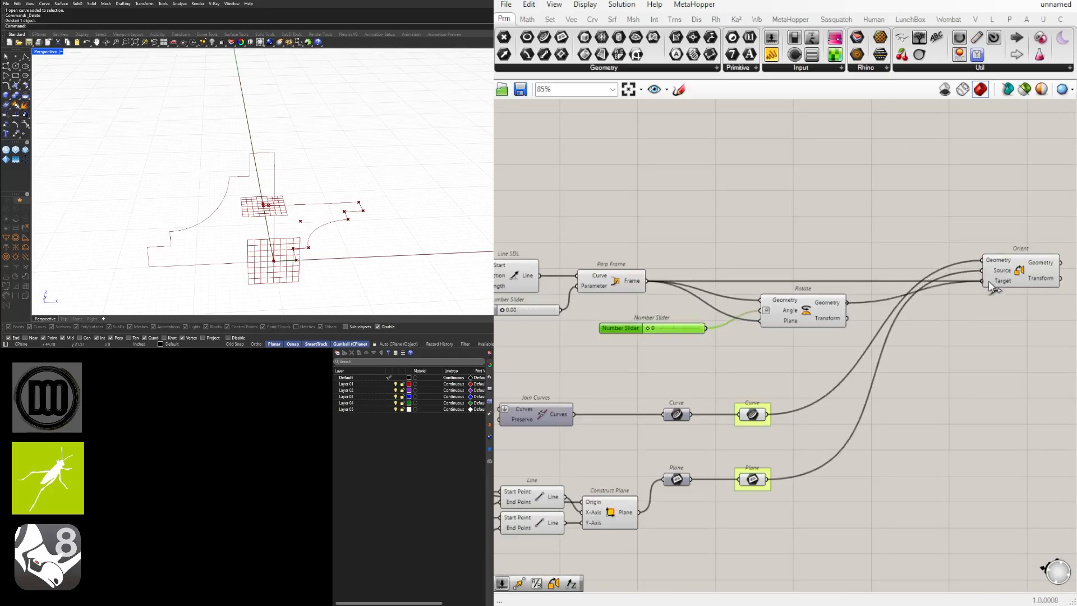
pyautogui.scroll(2, 630, 322)
pyautogui.scroll(2, 631, 322)
pyautogui.moveTo(646, 331); pyautogui.dragTo(652, 334)
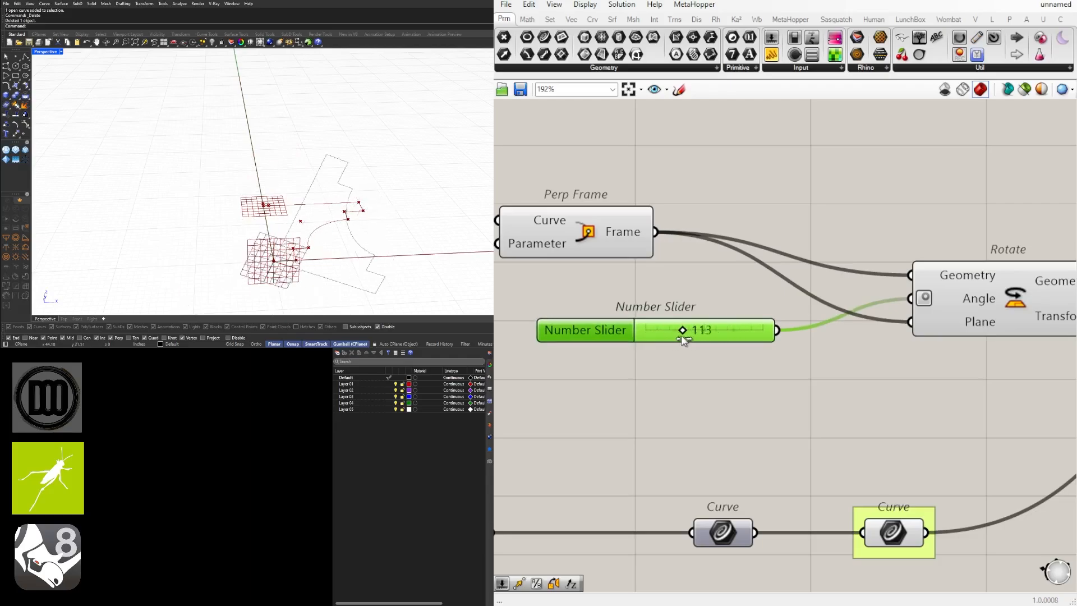
pyautogui.scroll(-4, 706, 339)
pyautogui.scroll(2, 892, 326)
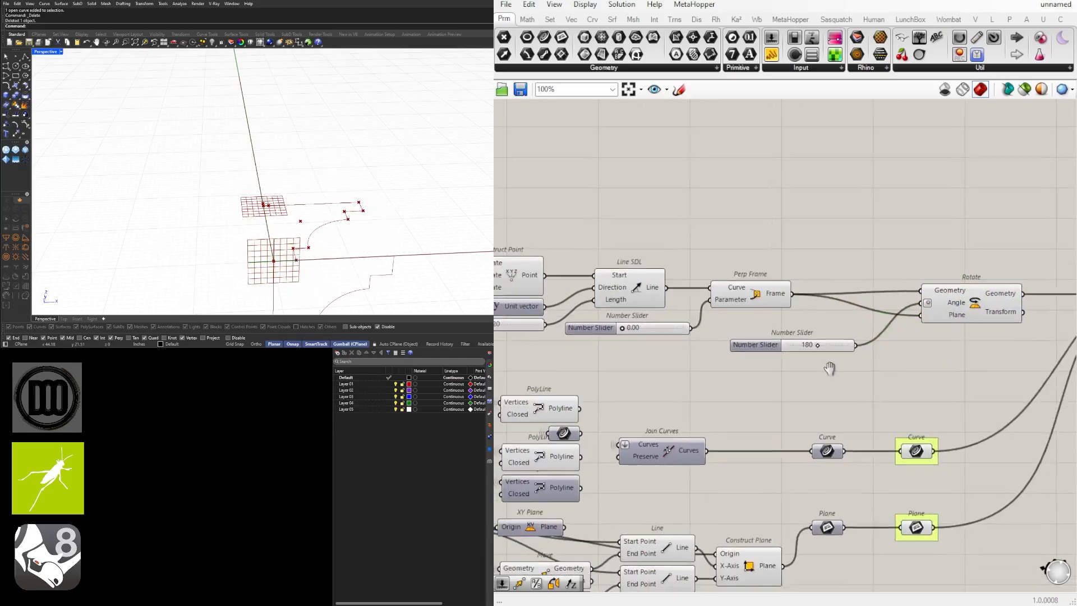
# Step: Rename the rotation angle slider as ROTATE
pyautogui.rightClick(749, 346)
pyautogui.write('ROTATE')
pyautogui.press('Return')
# Step: Internalise the 0.00 parameter value in Perp Frame and delete the slider that supplied it
pyautogui.scroll(2, 711, 361)
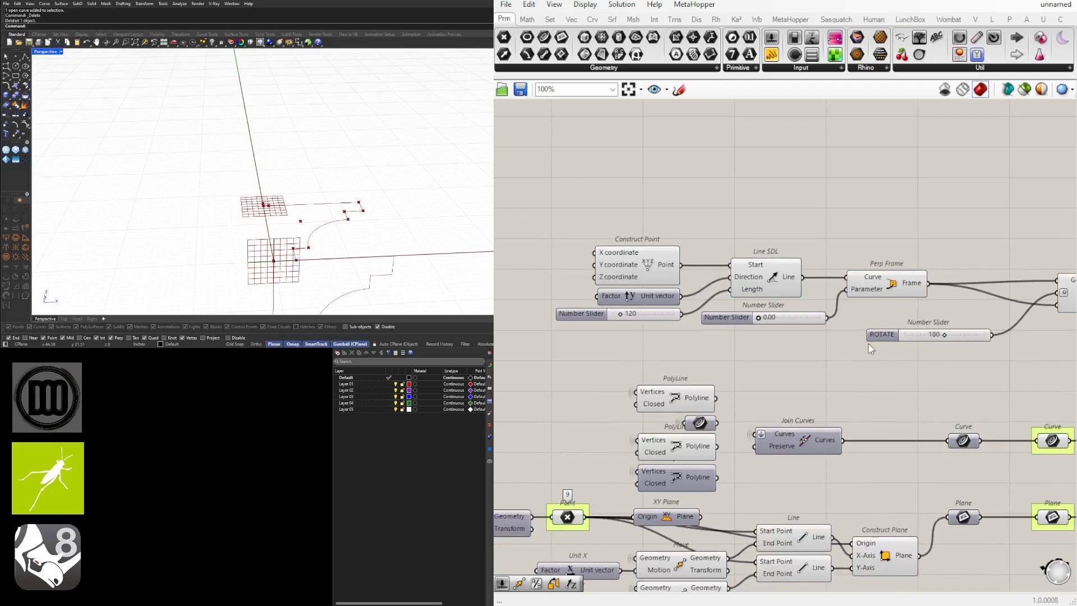
pyautogui.click(809, 393)
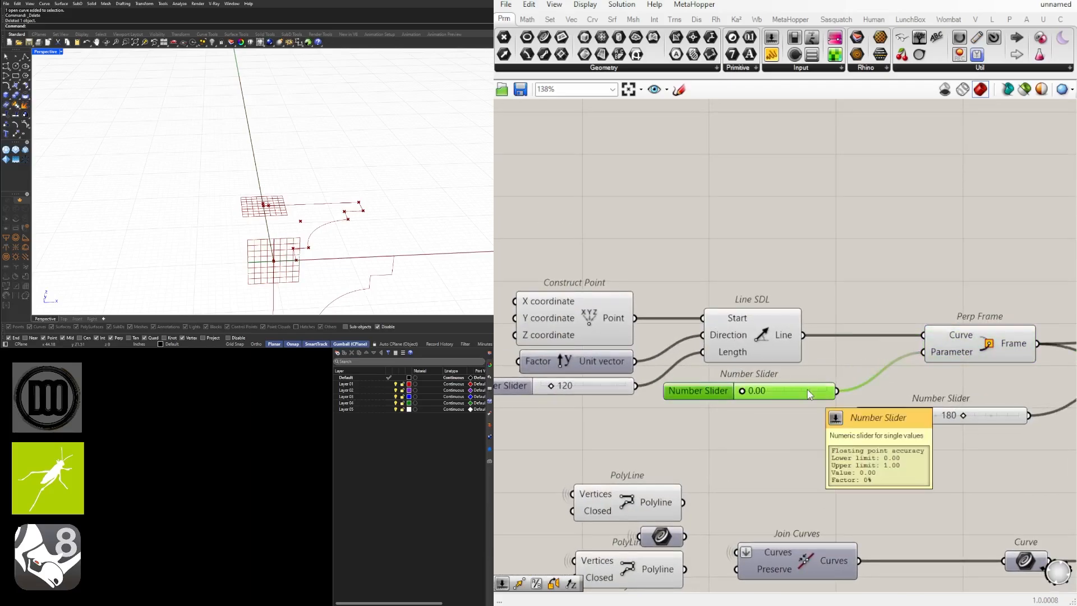
pyautogui.scroll(1, 746, 397)
pyautogui.moveTo(942, 360); pyautogui.dragTo(764, 359, button='right')
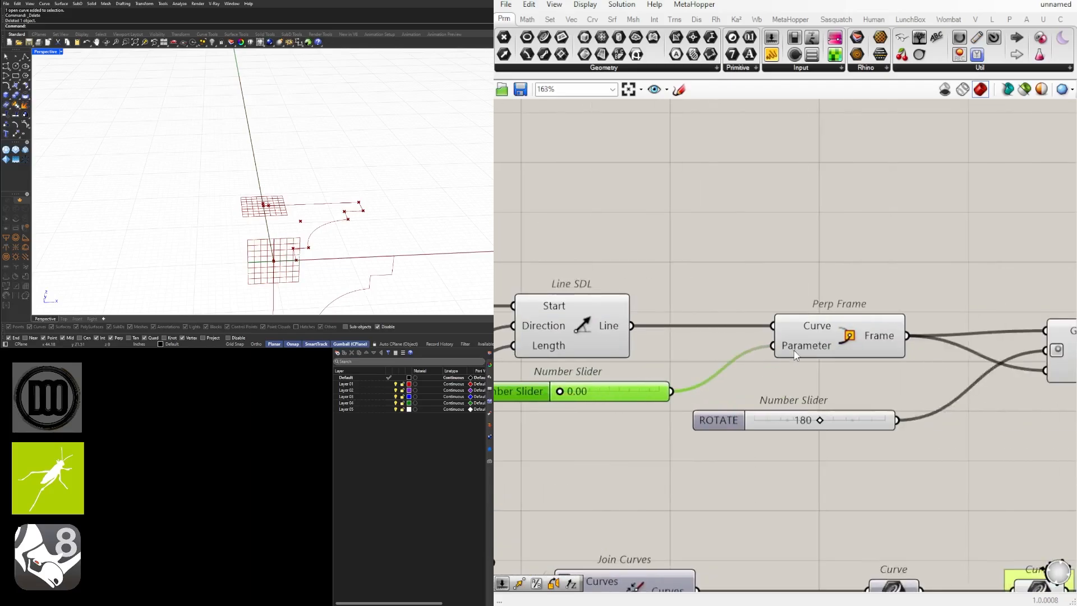
pyautogui.rightClick(792, 346)
pyautogui.click(679, 392)
pyautogui.moveTo(679, 393); pyautogui.dragTo(870, 382, button='right')
pyautogui.moveTo(752, 379); pyautogui.dragTo(813, 381)
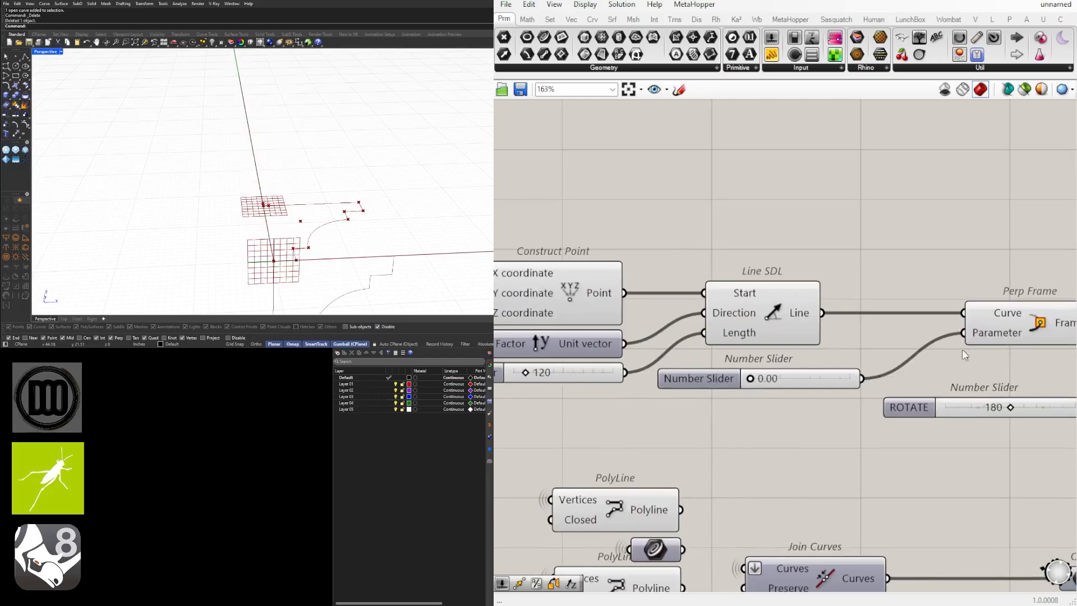
pyautogui.moveTo(962, 355); pyautogui.dragTo(846, 354, button='right')
pyautogui.rightClick(866, 334)
pyautogui.click(913, 528)
pyautogui.click(687, 371)
pyautogui.press('Delete')
# Step: Insert a relay between Line SDL and Perp Frame and move the line-building components farther from it
pyautogui.scroll(-2, 689, 367)
pyautogui.moveTo(805, 343); pyautogui.dragTo(611, 262)
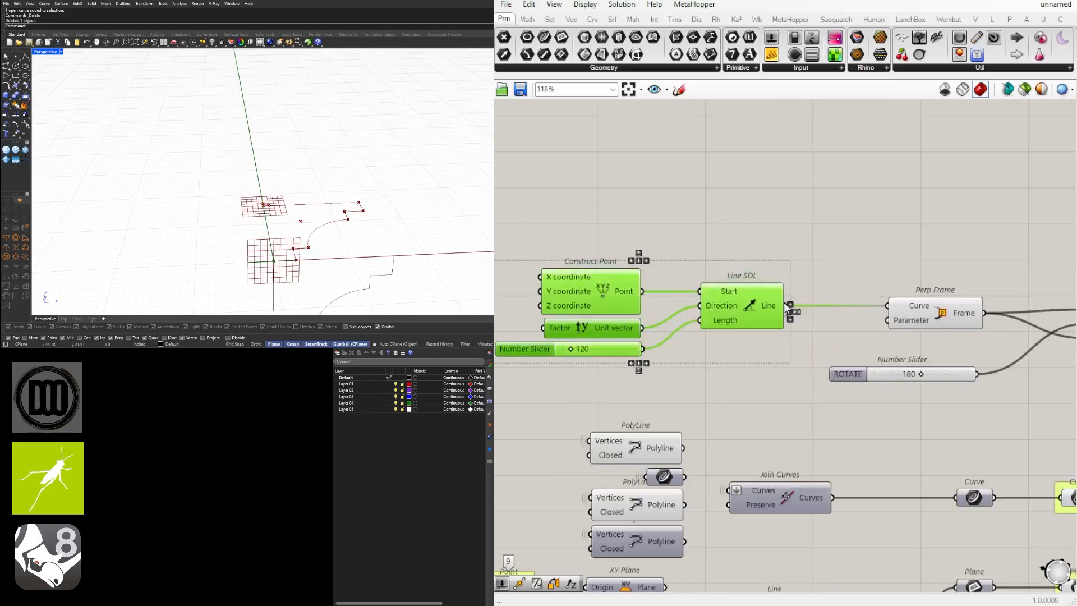
pyautogui.doubleClick(789, 305)
pyautogui.press('Escape')
pyautogui.hotkey('ctrl', 'z')
pyautogui.doubleClick(817, 306)
pyautogui.moveTo(817, 306); pyautogui.dragTo(921, 307, button='right')
pyautogui.moveTo(898, 353); pyautogui.dragTo(718, 260)
pyautogui.moveTo(852, 297); pyautogui.dragTo(659, 298)
# Step: Insert a Curve container between Line SDL and the relay, and reposition the line-building components
pyautogui.doubleClick(802, 270)
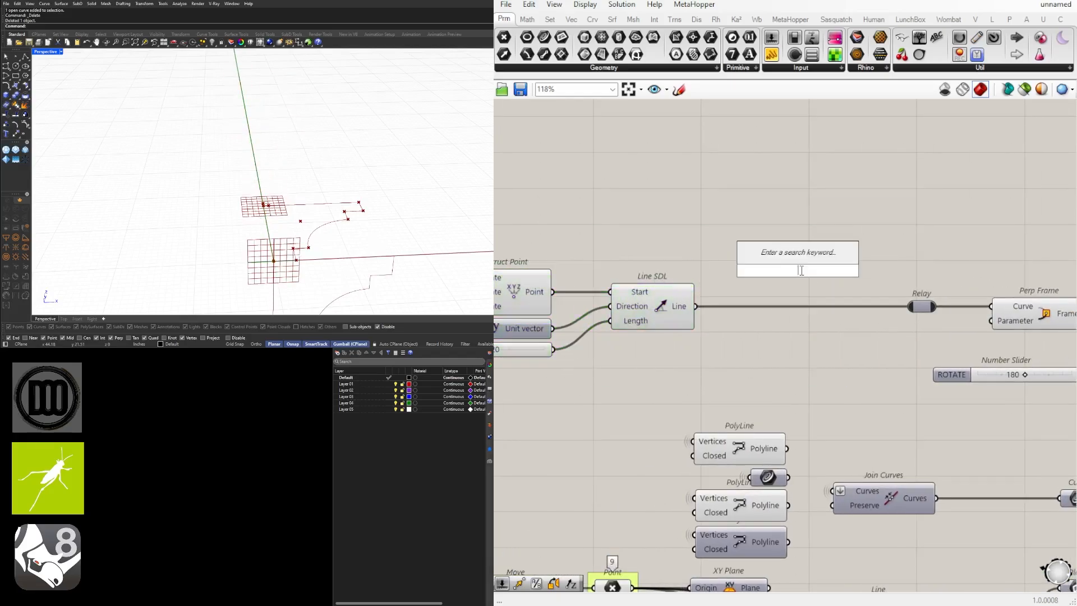
pyautogui.write('CUR')
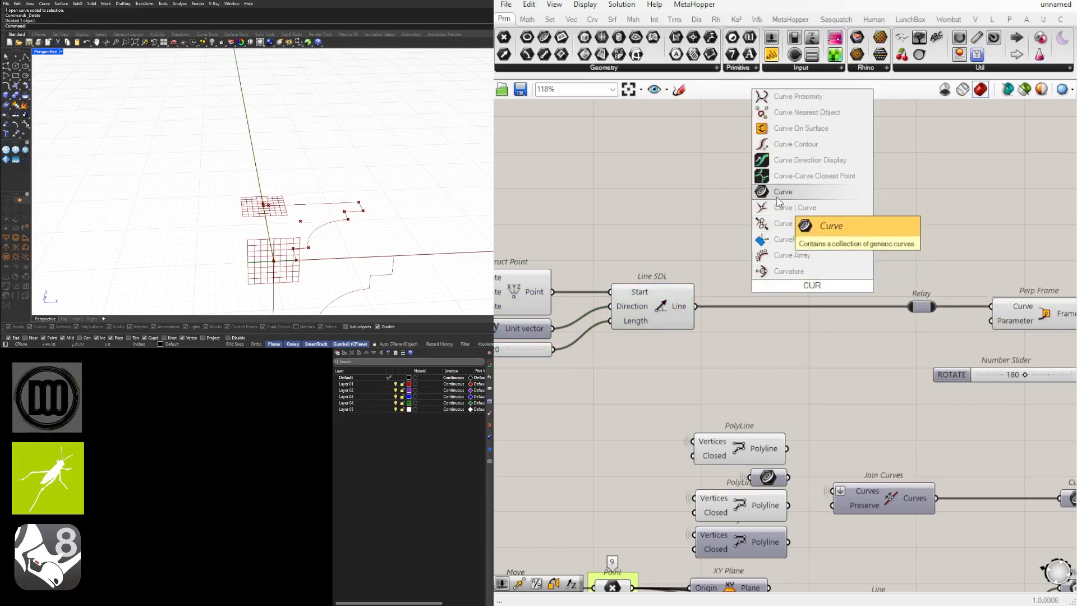
pyautogui.click(783, 192)
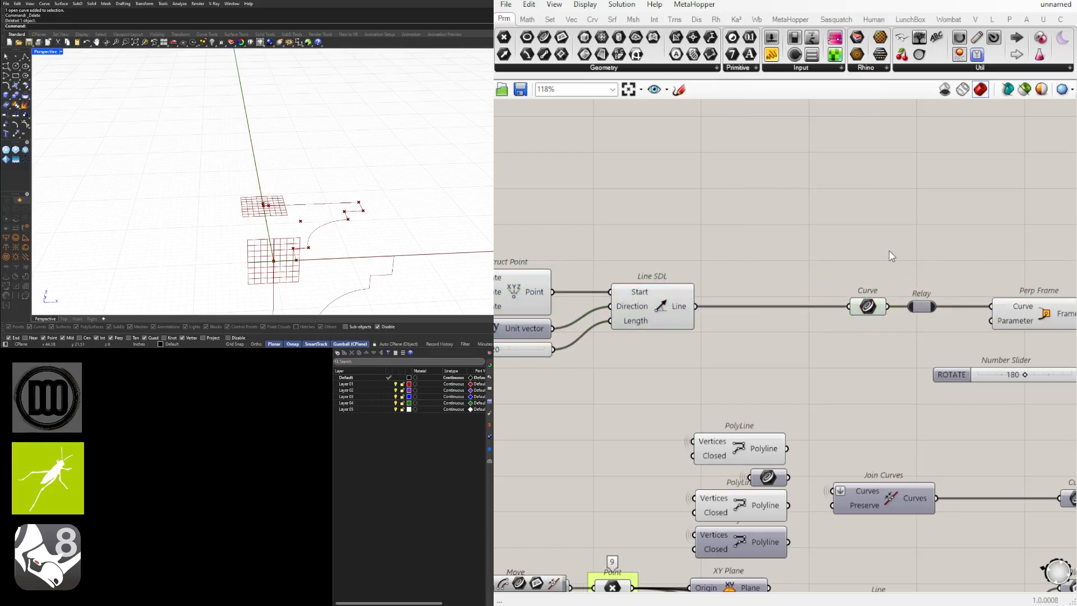
pyautogui.scroll(-3, 889, 251)
pyautogui.moveTo(889, 251); pyautogui.dragTo(773, 257, button='right')
pyautogui.moveTo(800, 311); pyautogui.dragTo(533, 242)
pyautogui.moveTo(637, 292); pyautogui.dragTo(655, 291)
# Step: Insert a Plane container between Rotate and Orient, and lower Orient level with the grouped Curve and Plane containers
pyautogui.click(951, 262)
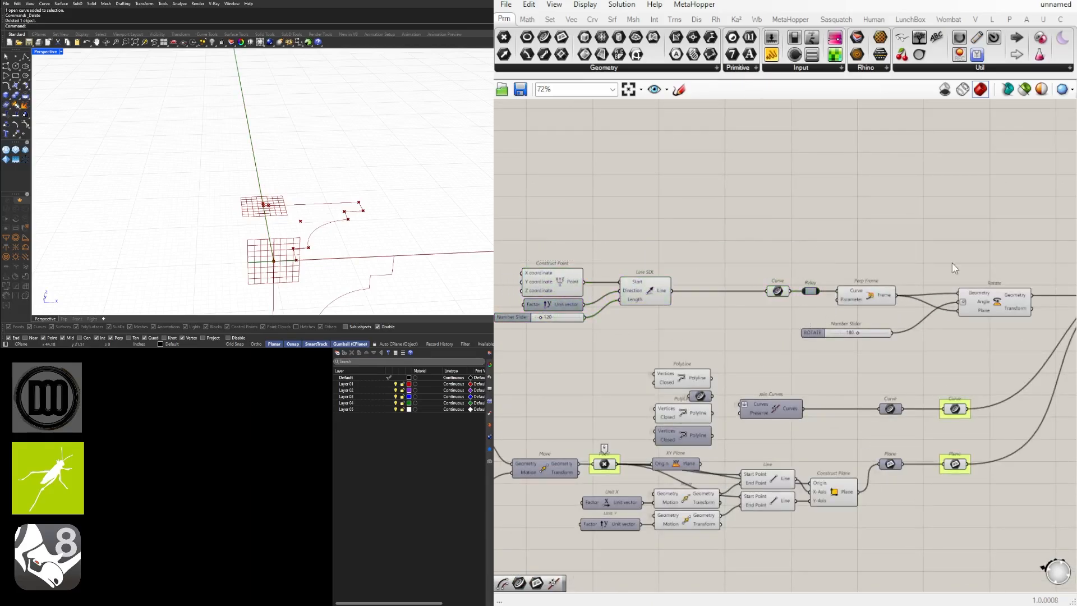
pyautogui.moveTo(952, 267); pyautogui.dragTo(813, 309, button='right')
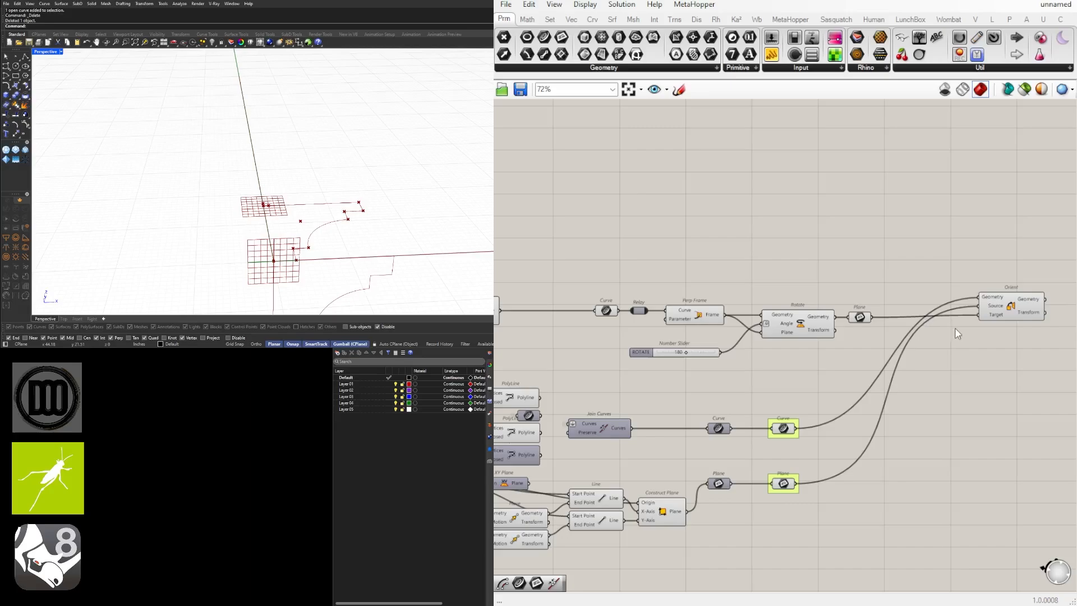
pyautogui.click(1017, 306)
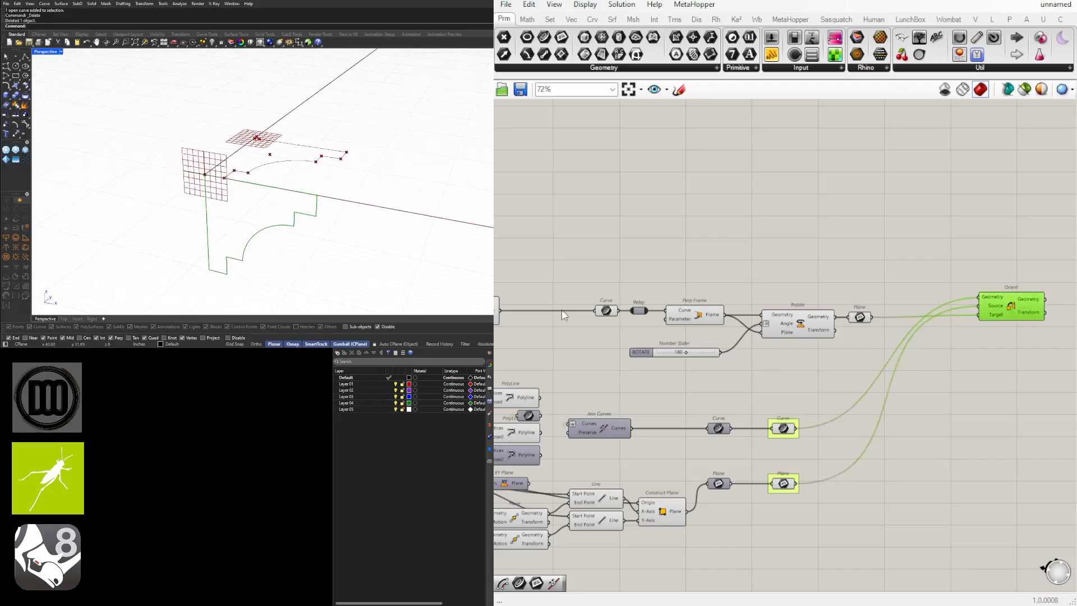
pyautogui.moveTo(1018, 306); pyautogui.dragTo(785, 352, button='right')
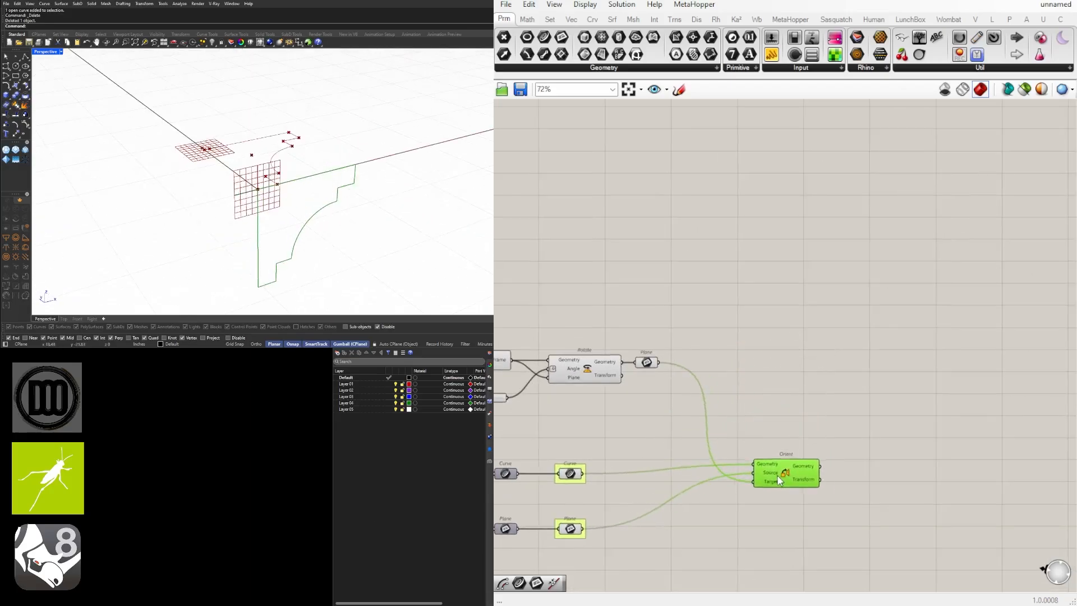
pyautogui.moveTo(777, 476); pyautogui.dragTo(792, 487)
# Step: Insert relays ahead of the grouped Curve and Plane containers and shift both containers slightly away from them
pyautogui.moveTo(714, 501); pyautogui.dragTo(940, 445, button='right')
pyautogui.scroll(2, 709, 430)
pyautogui.moveTo(791, 381); pyautogui.dragTo(866, 518)
pyautogui.moveTo(830, 414); pyautogui.dragTo(873, 414)
pyautogui.click(827, 415)
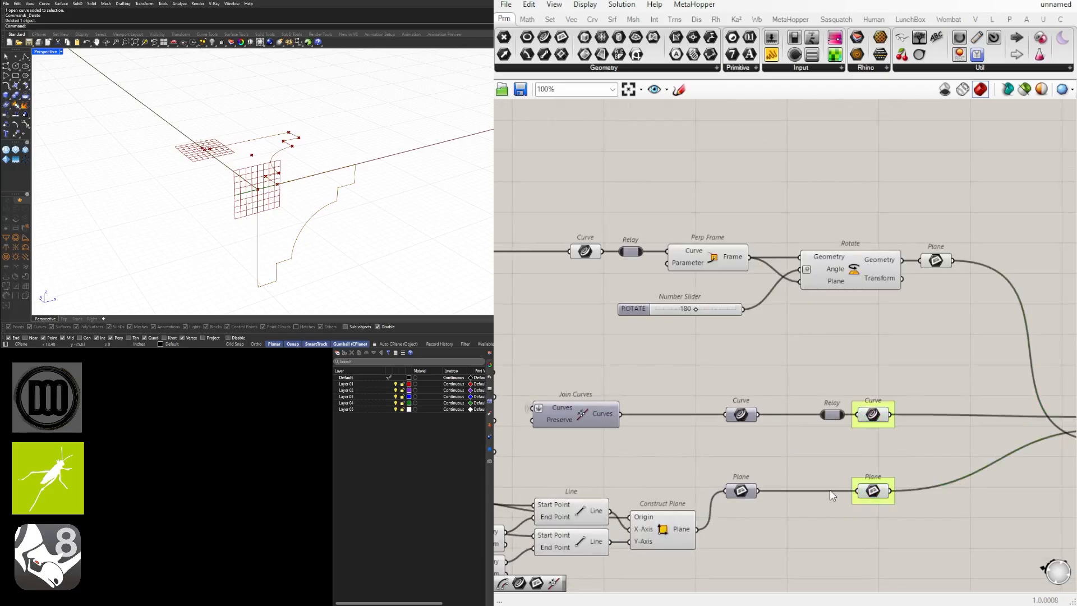
pyautogui.hotkey('ctrl', 'z')
pyautogui.moveTo(1009, 537); pyautogui.dragTo(874, 403)
pyautogui.moveTo(874, 496); pyautogui.dragTo(898, 496)
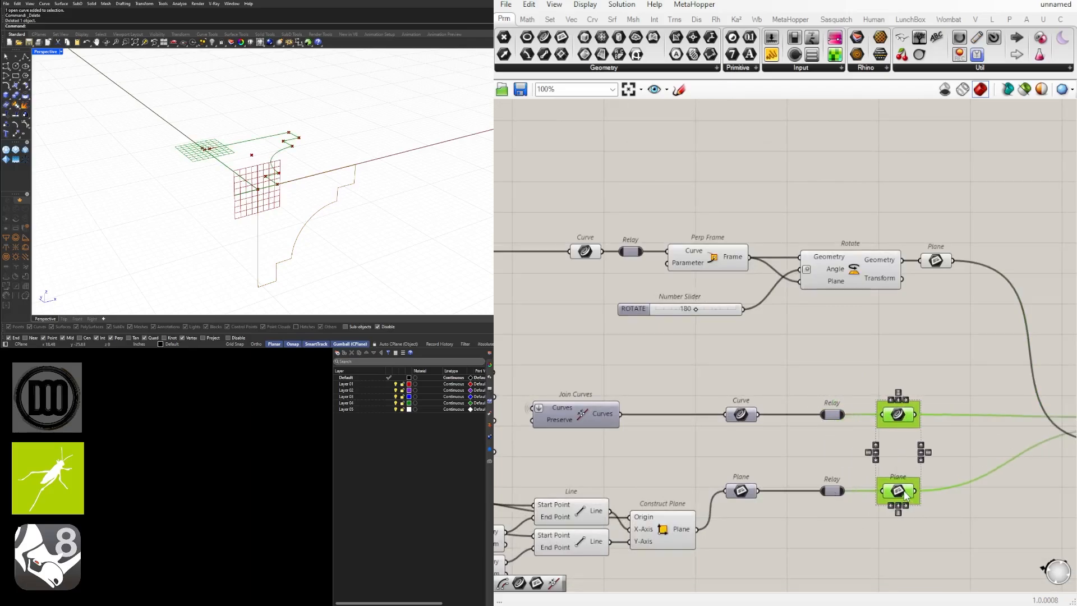
pyautogui.click(841, 524)
# Step: Disable the preview of the upstream point, polyline, move and construction plane components that build the source profile
pyautogui.scroll(-4, 946, 405)
pyautogui.moveTo(586, 559); pyautogui.dragTo(884, 407, button='right')
pyautogui.scroll(-2, 884, 407)
pyautogui.moveTo(945, 425); pyautogui.dragTo(803, 329)
pyautogui.middleClick(805, 328)
pyautogui.click(850, 287)
pyautogui.moveTo(765, 418); pyautogui.dragTo(913, 376, button='right')
pyautogui.scroll(-6, 914, 376)
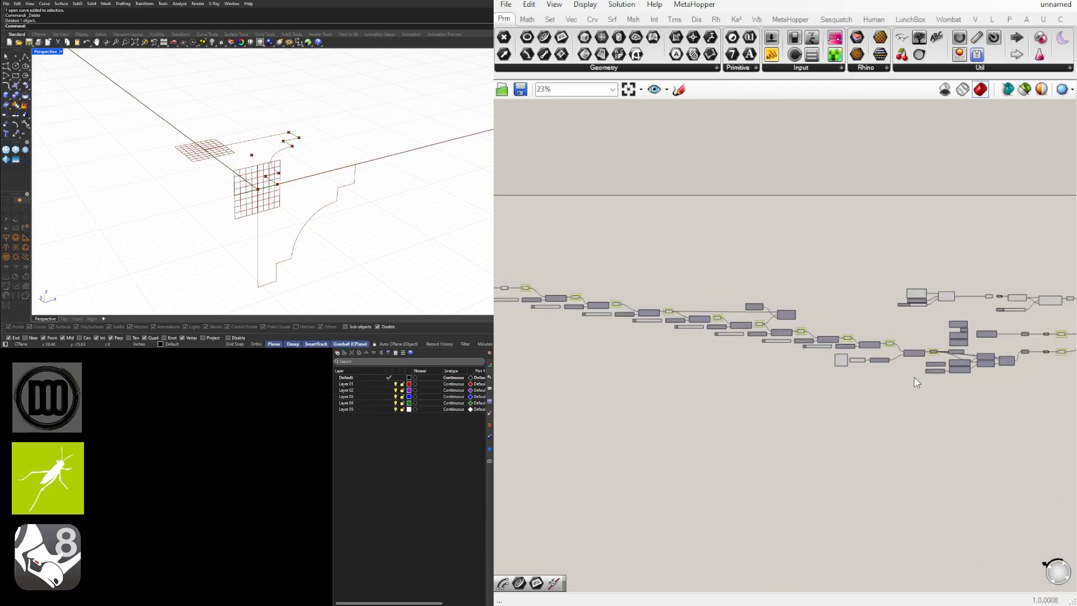
pyautogui.moveTo(945, 397); pyautogui.dragTo(835, 353)
pyautogui.moveTo(882, 418); pyautogui.dragTo(670, 295)
pyautogui.middleClick(670, 296)
pyautogui.click(692, 312)
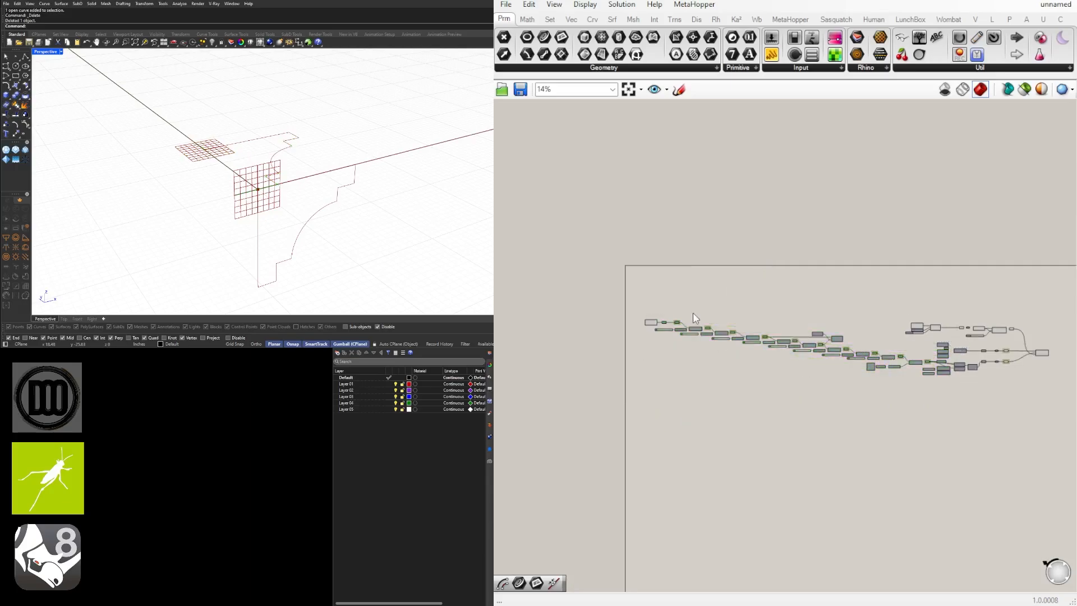
# Step: Disable the preview of the grouped Curve and Plane containers that feed Orient
pyautogui.scroll(4, 983, 357)
pyautogui.scroll(3, 984, 357)
pyautogui.moveTo(348, 246); pyautogui.dragTo(301, 254, button='right')
pyautogui.moveTo(925, 429); pyautogui.dragTo(733, 418, button='right')
pyautogui.scroll(-1, 733, 417)
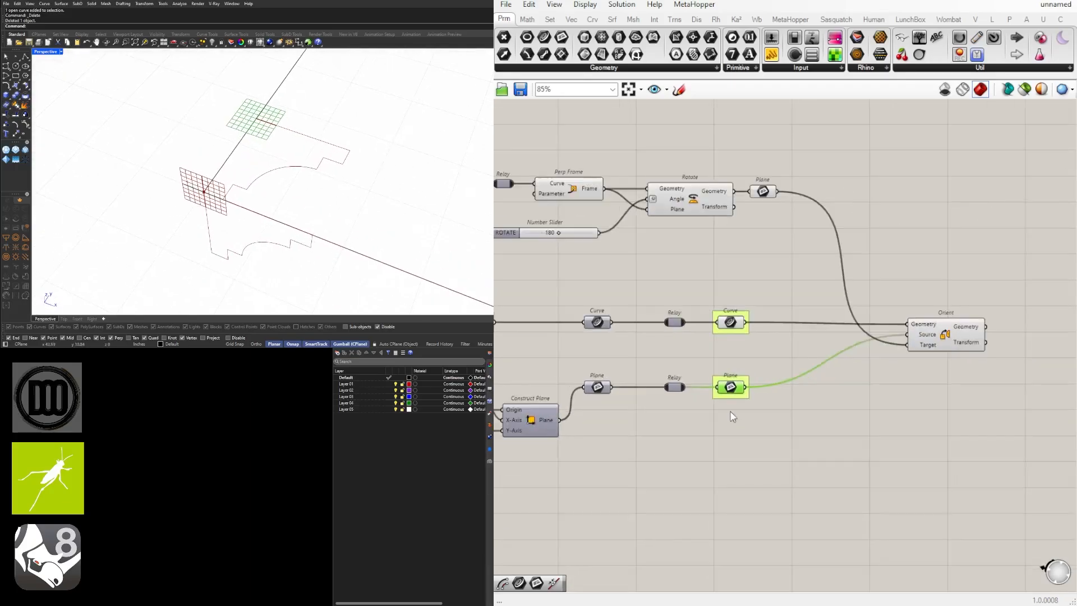
pyautogui.moveTo(734, 419); pyautogui.dragTo(718, 287)
pyautogui.middleClick(718, 286)
pyautogui.click(739, 261)
pyautogui.moveTo(269, 236); pyautogui.dragTo(243, 171, button='right')
# Step: Raise the line's Curve container and its relay slightly above the Perp Frame row
pyautogui.moveTo(962, 333); pyautogui.dragTo(814, 368, button='right')
pyautogui.moveTo(814, 367); pyautogui.dragTo(823, 365)
pyautogui.click(547, 265)
pyautogui.moveTo(547, 264); pyautogui.dragTo(831, 325, button='right')
pyautogui.moveTo(603, 298); pyautogui.dragTo(823, 290, button='right')
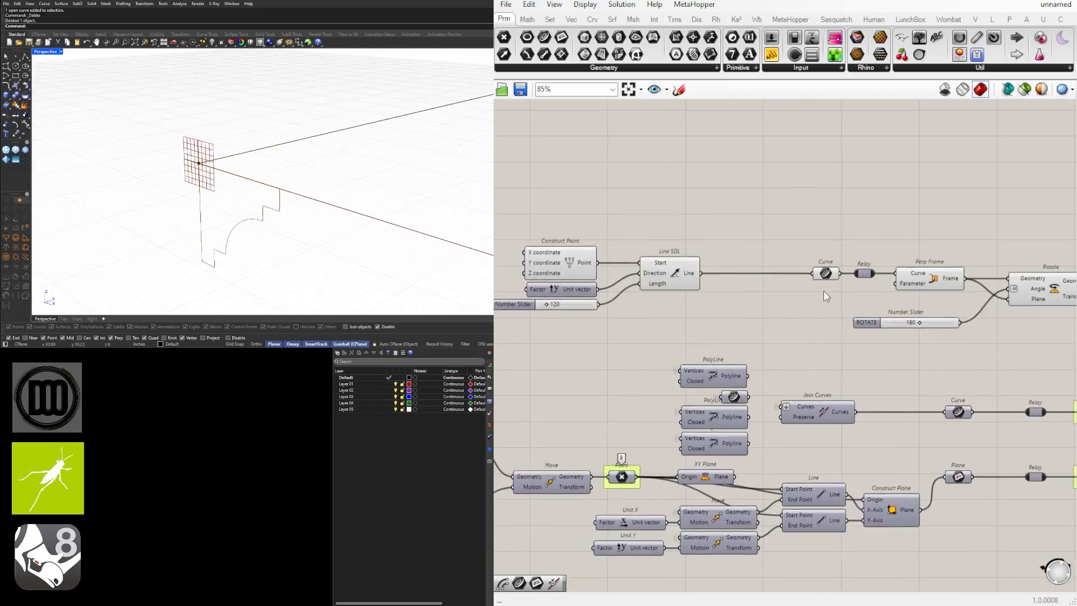
pyautogui.scroll(-1, 823, 291)
pyautogui.doubleClick(822, 272)
pyautogui.moveTo(821, 272); pyautogui.dragTo(810, 260)
pyautogui.click(871, 259)
pyautogui.moveTo(872, 259); pyautogui.dragTo(777, 281, button='right')
pyautogui.scroll(3, 776, 279)
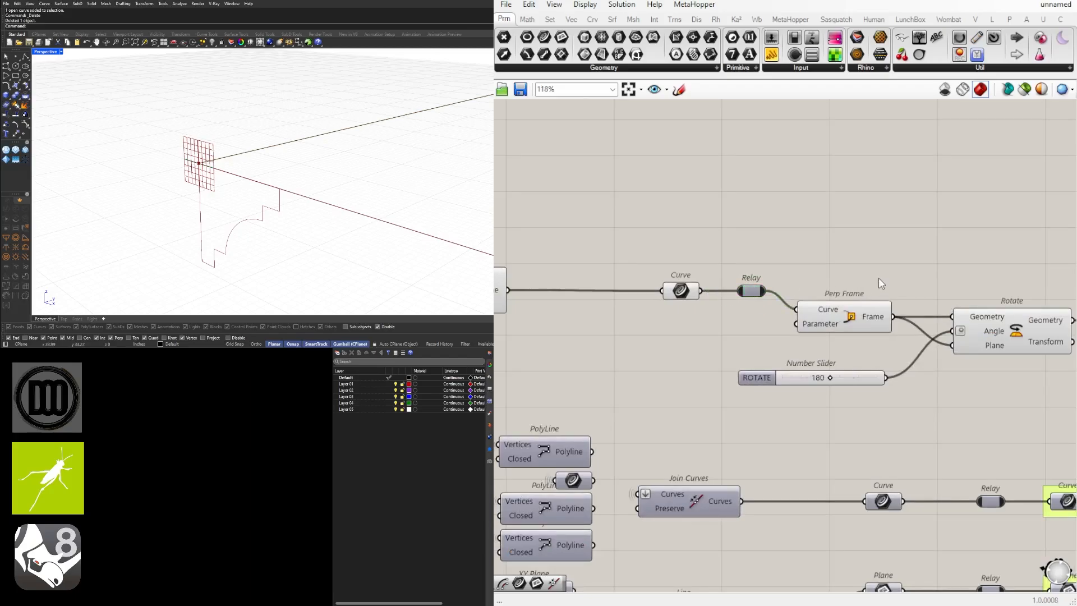
# Step: Branch another Curve container off the line's relay and place it above Orient, past the rotated Plane container
pyautogui.moveTo(783, 293); pyautogui.dragTo(798, 290)
pyautogui.moveTo(807, 291); pyautogui.dragTo(657, 300, button='right')
pyautogui.scroll(-2, 658, 300)
pyautogui.moveTo(680, 299); pyautogui.dragTo(835, 293)
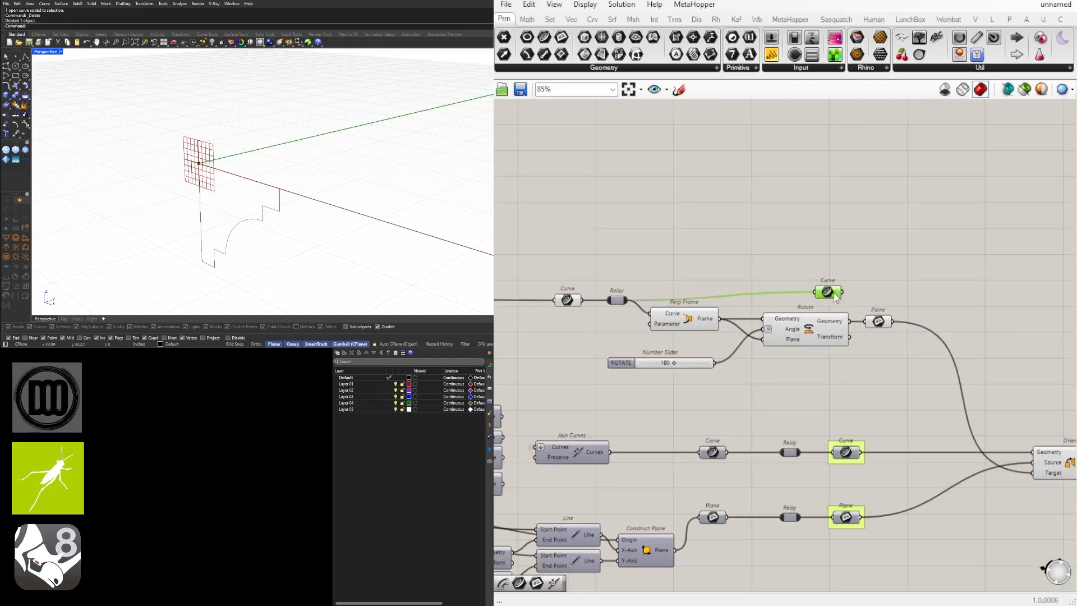
pyautogui.moveTo(879, 304); pyautogui.dragTo(736, 320, button='right')
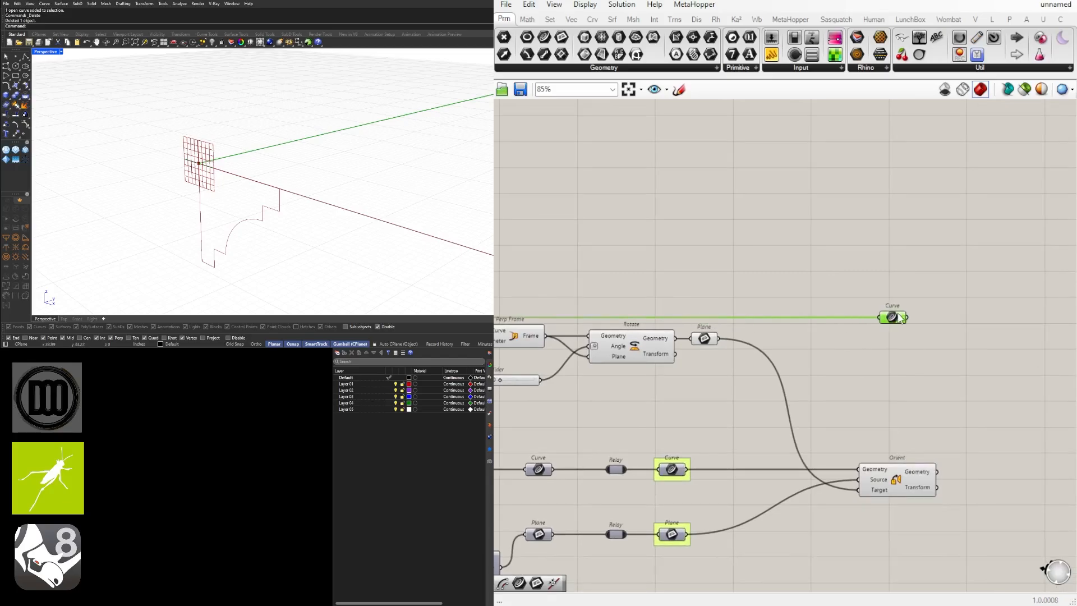
# Step: Move Orient up beneath the rail Curve container and add a Sweep1 using that curve as Rail and the oriented profile as Sections
pyautogui.doubleClick(993, 352)
pyautogui.moveTo(901, 470); pyautogui.dragTo(956, 320)
pyautogui.doubleClick(976, 331)
pyautogui.write('SWE')
pyautogui.press('Return')
pyautogui.scroll(3, 916, 333)
pyautogui.moveTo(991, 327); pyautogui.dragTo(1002, 321)
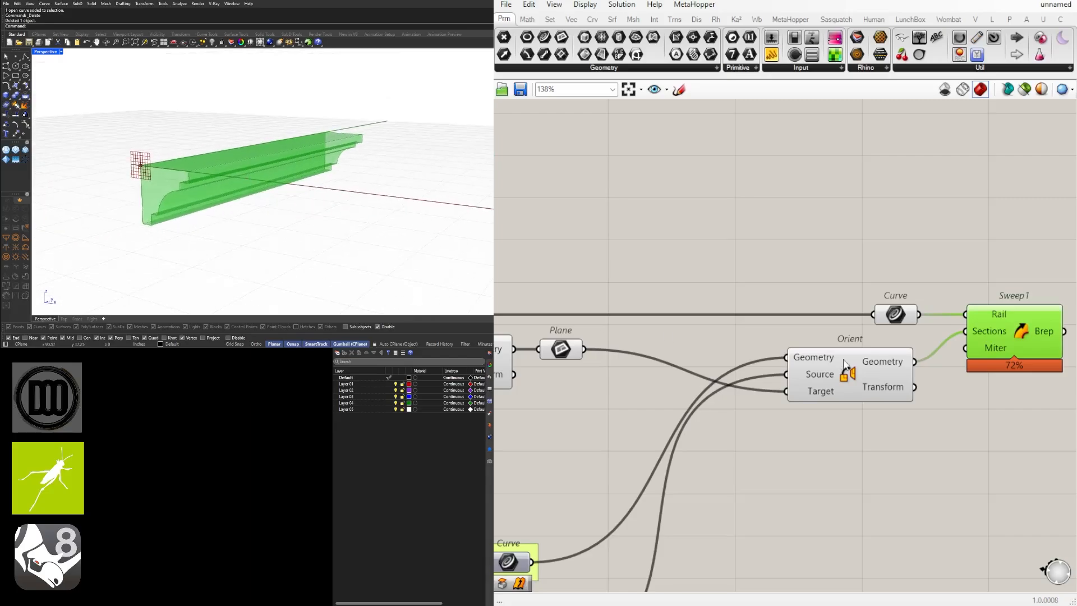
# Step: Disable the preview of the Plane container that follows Rotate
pyautogui.click(568, 350)
pyautogui.moveTo(568, 350); pyautogui.dragTo(794, 362, button='right')
pyautogui.scroll(-2, 794, 361)
pyautogui.moveTo(841, 391); pyautogui.dragTo(793, 349)
pyautogui.middleClick(816, 315)
pyautogui.click(852, 278)
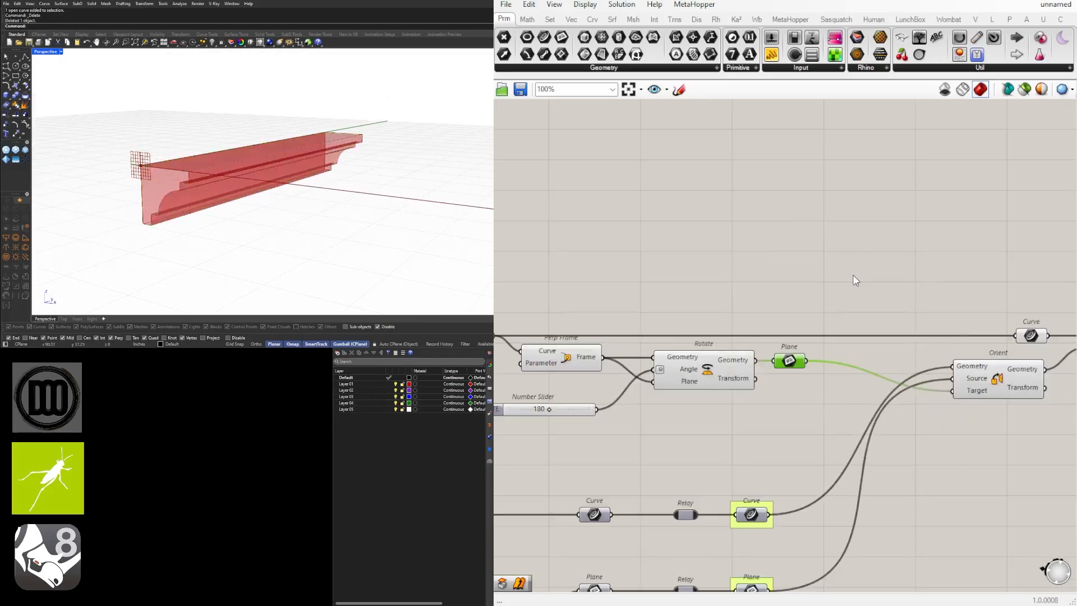
# Step: Add a Geometry container fed by Sweep1's Brep output
pyautogui.click(772, 312)
pyautogui.doubleClick(990, 346)
pyautogui.moveTo(894, 347); pyautogui.dragTo(973, 346)
pyautogui.write('geom')
pyautogui.press('Return')
# Step: Place a copy of the rotated frame's Plane container beneath the Geometry container and enable its preview
pyautogui.click(640, 382)
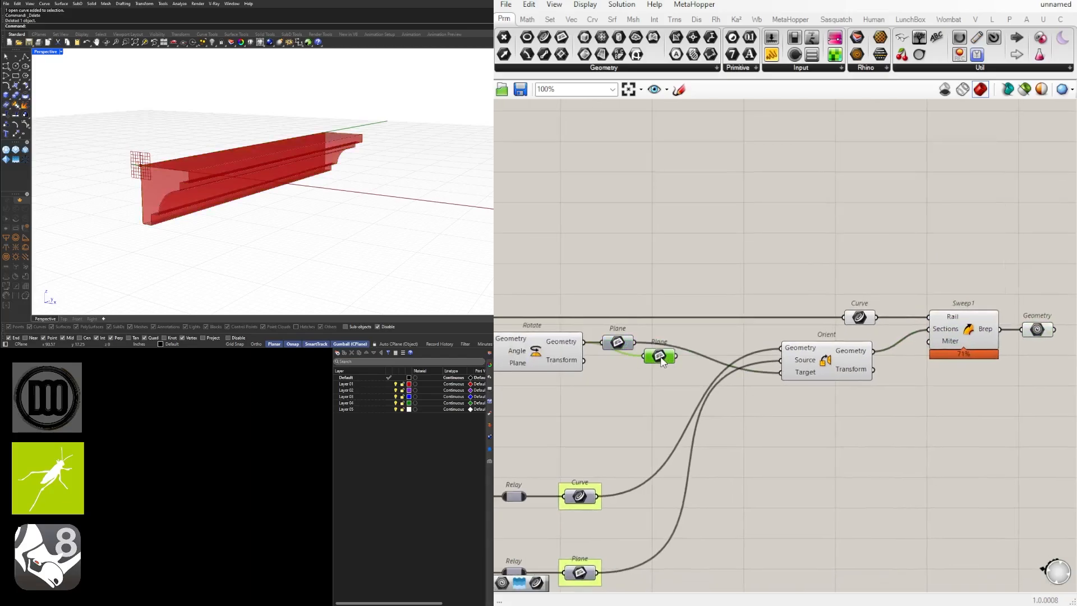
pyautogui.moveTo(1033, 373); pyautogui.dragTo(1030, 371)
pyautogui.middleClick(1035, 368)
pyautogui.click(1058, 346)
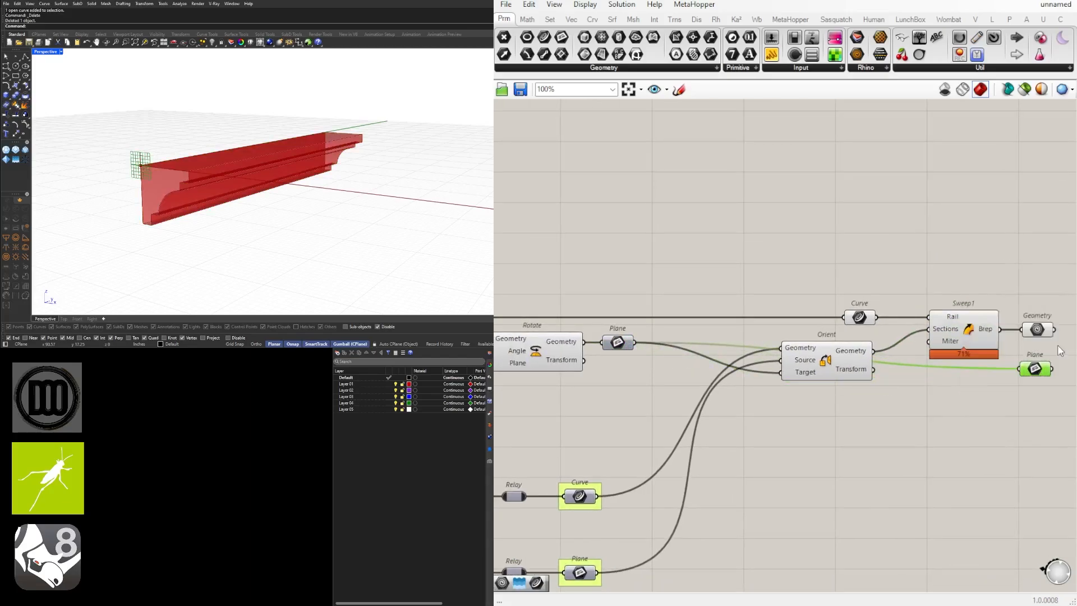
# Step: Move Orient down clear of the plane wire and disable the preview of Orient, the rail Curve container and Sweep1
pyautogui.moveTo(835, 364); pyautogui.dragTo(837, 397)
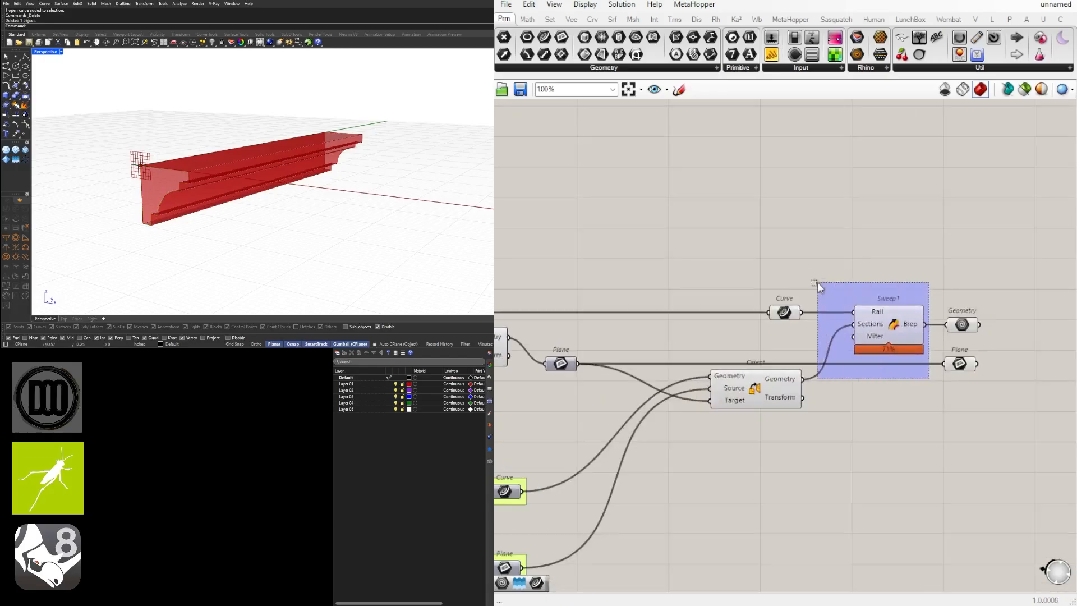
pyautogui.moveTo(816, 286); pyautogui.dragTo(814, 284)
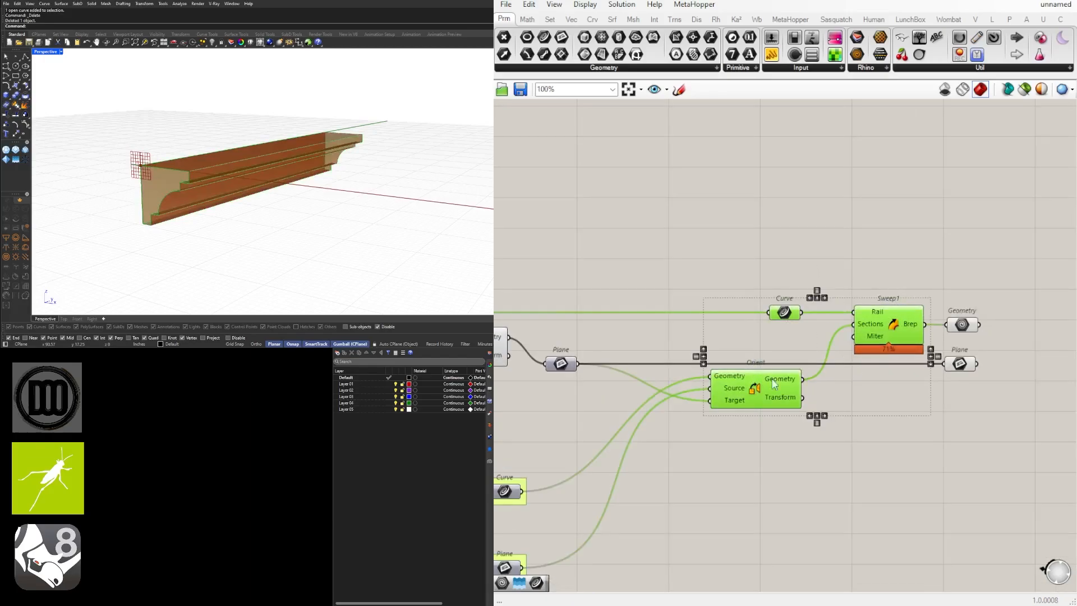
pyautogui.middleClick(816, 260)
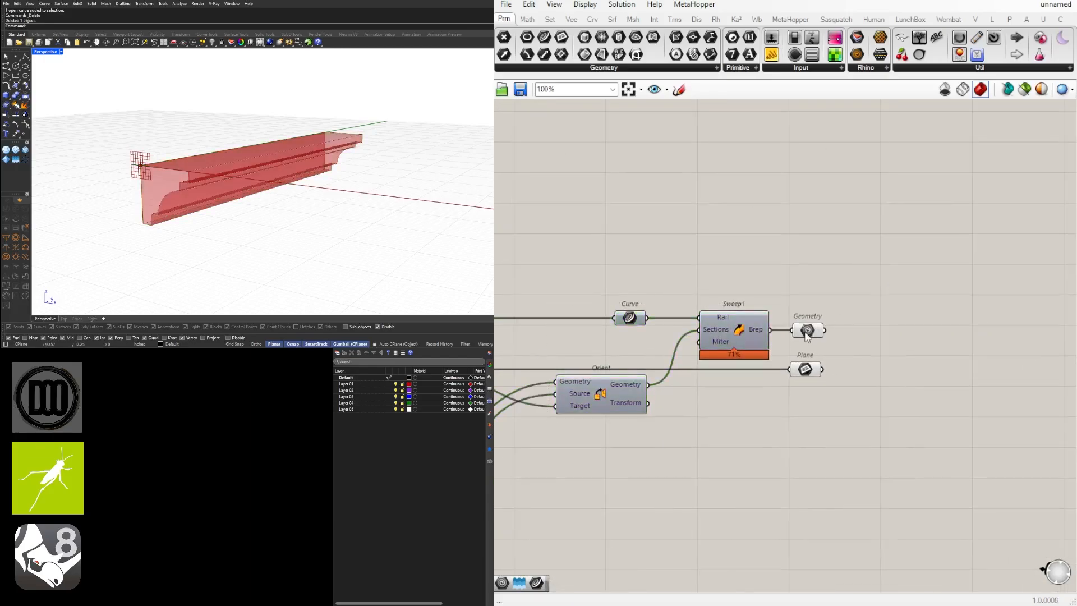
# Step: Add a rail-fed Curve container above Geometry, align it with Geometry and Plane, and place a relay before each of the three
pyautogui.click(814, 373)
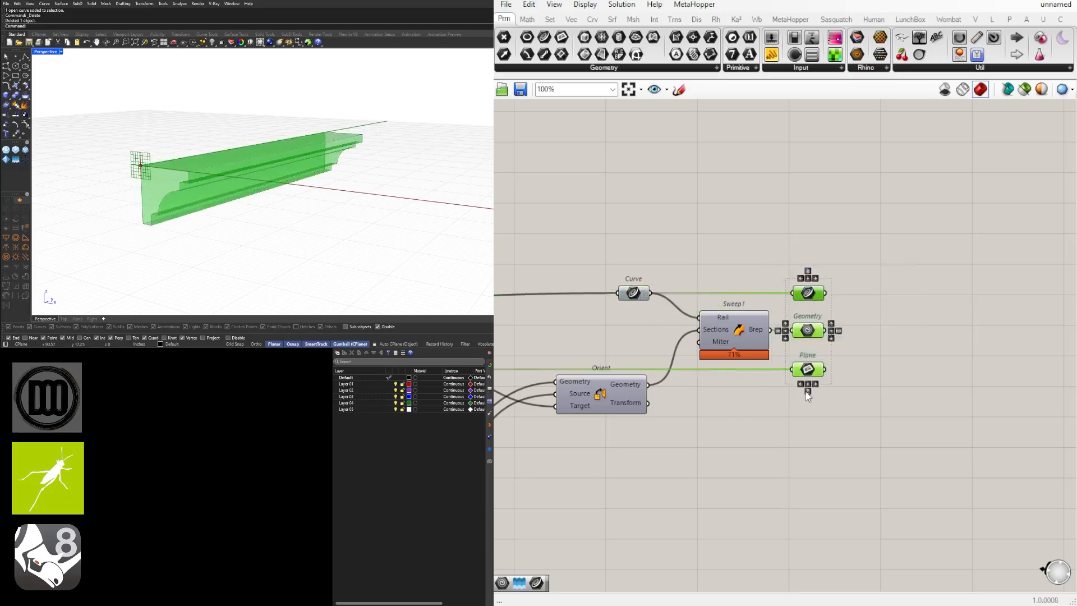
pyautogui.moveTo(853, 400); pyautogui.dragTo(800, 288)
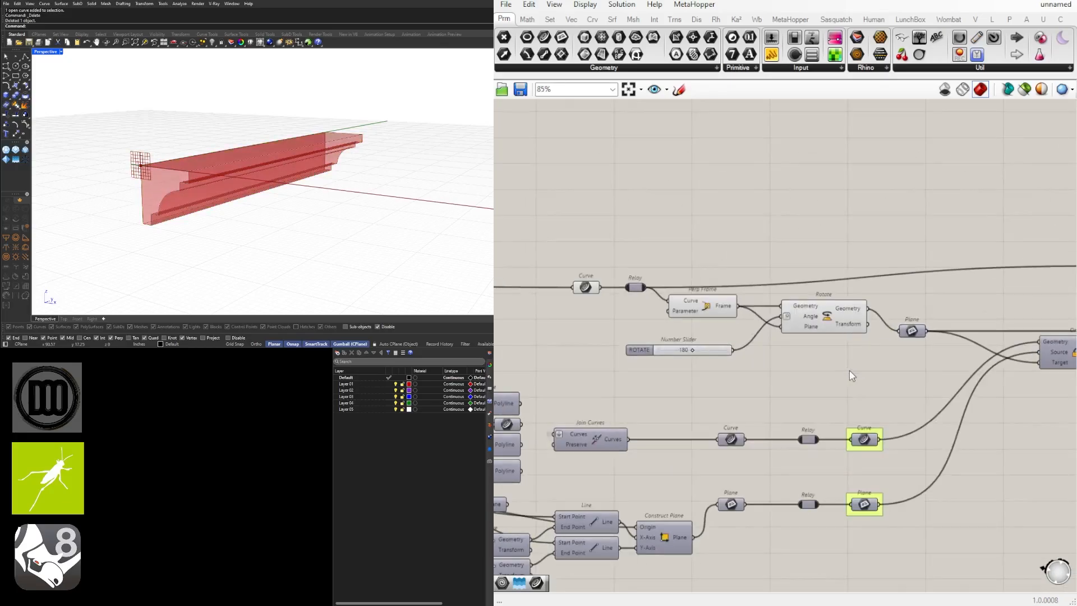
# Step: Disable the preview of the Perp Frame and Rotate components
pyautogui.moveTo(889, 386); pyautogui.dragTo(634, 245)
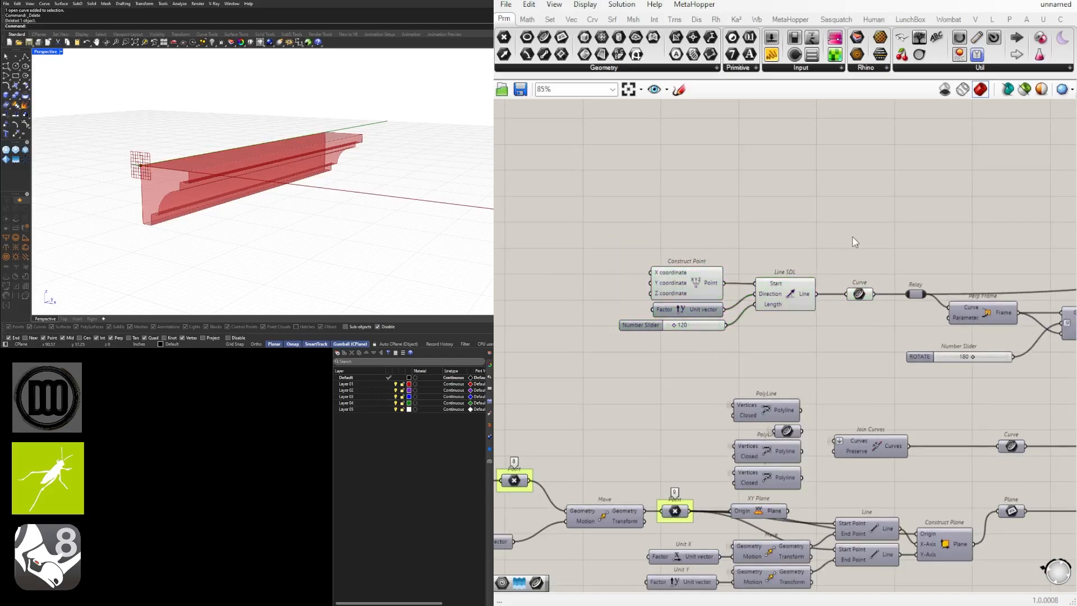
pyautogui.moveTo(852, 237); pyautogui.dragTo(663, 207, button='right')
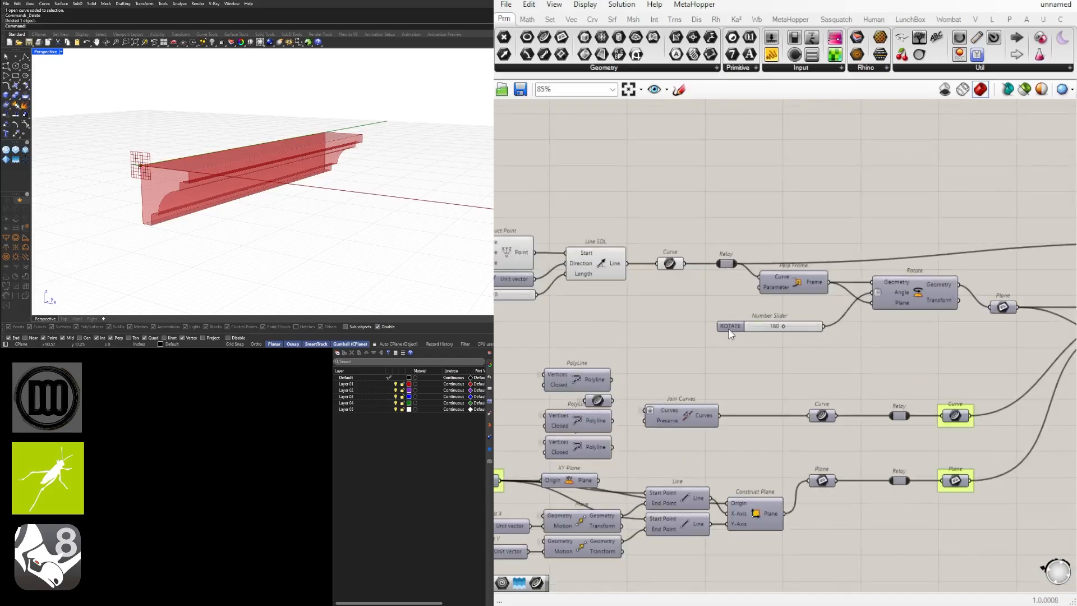
pyautogui.scroll(4, 750, 321)
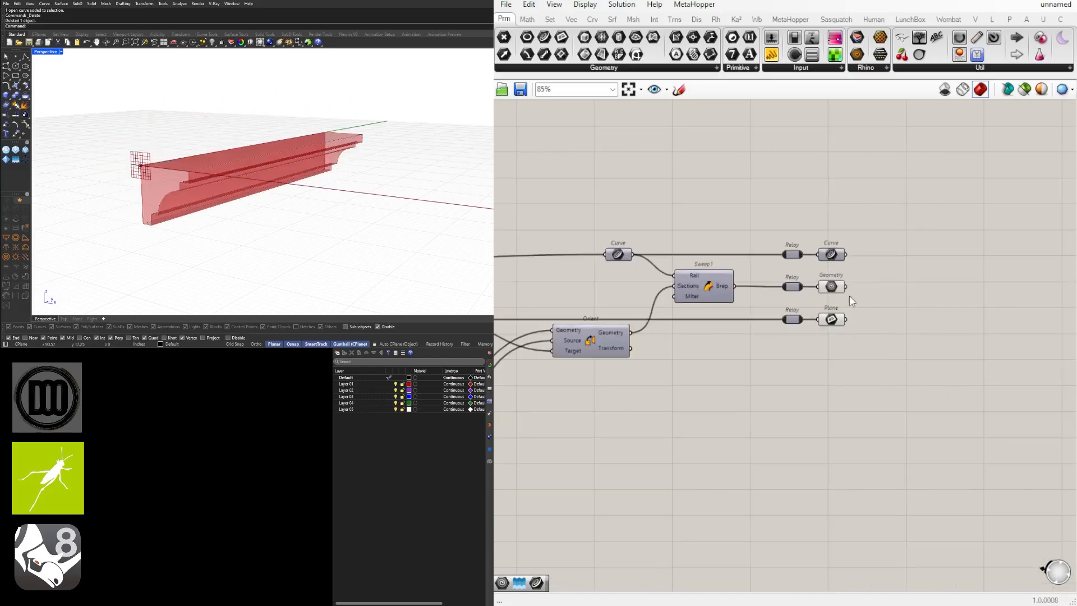
# Step: Insert a Cap Holes component between Sweep1's Brep output and the Geometry relay, and disable its preview
pyautogui.click(817, 284)
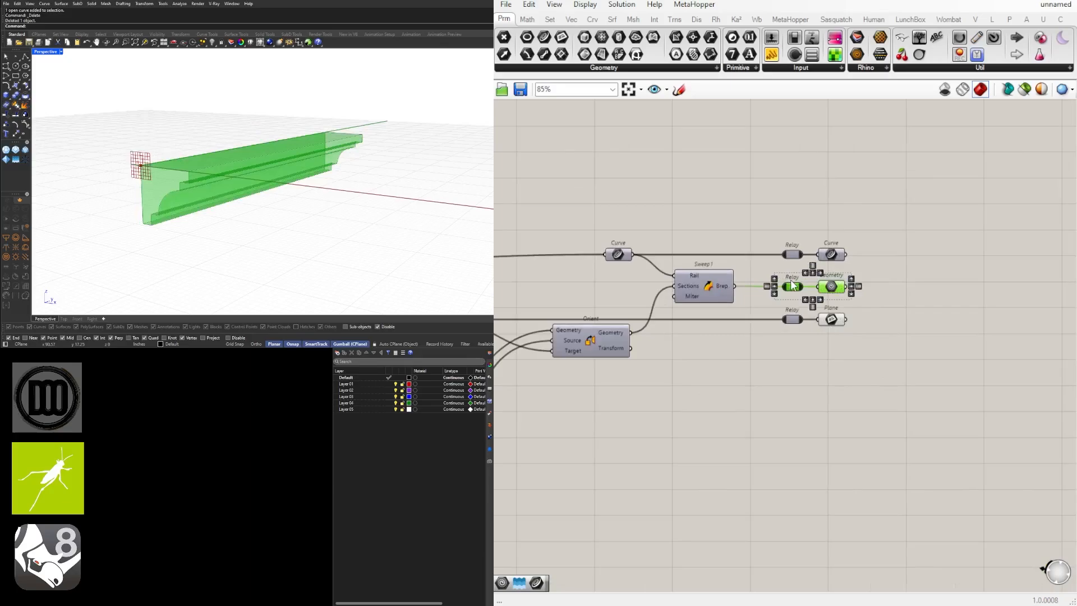
pyautogui.scroll(5, 752, 308)
pyautogui.doubleClick(753, 304)
pyautogui.write('cap')
pyautogui.click(743, 273)
pyautogui.moveTo(716, 283); pyautogui.dragTo(719, 303)
pyautogui.moveTo(737, 303); pyautogui.dragTo(748, 284)
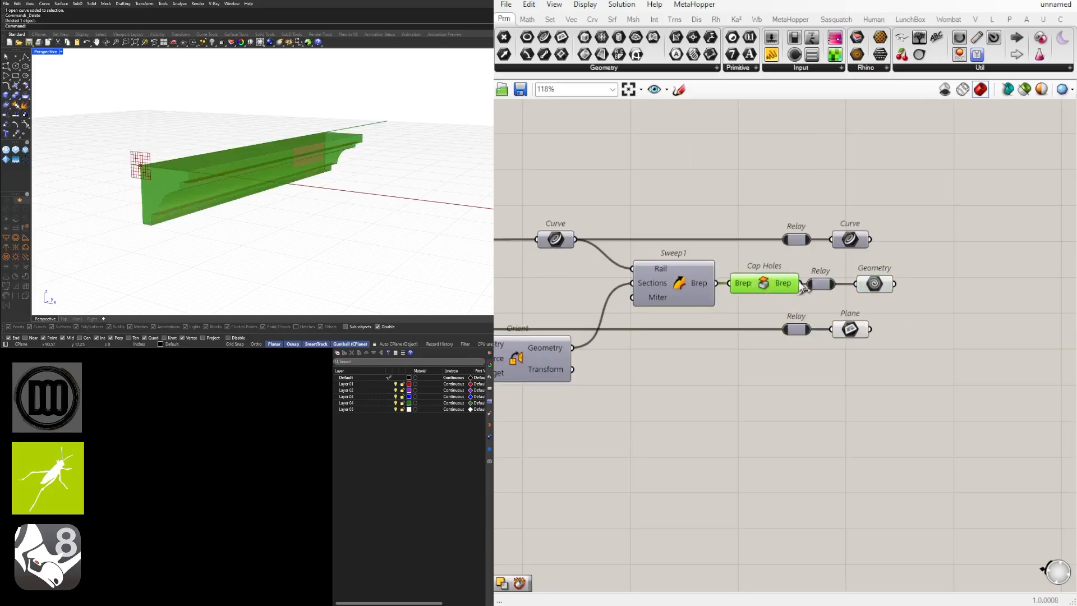
pyautogui.click(889, 359)
pyautogui.click(765, 284)
pyautogui.click(732, 254)
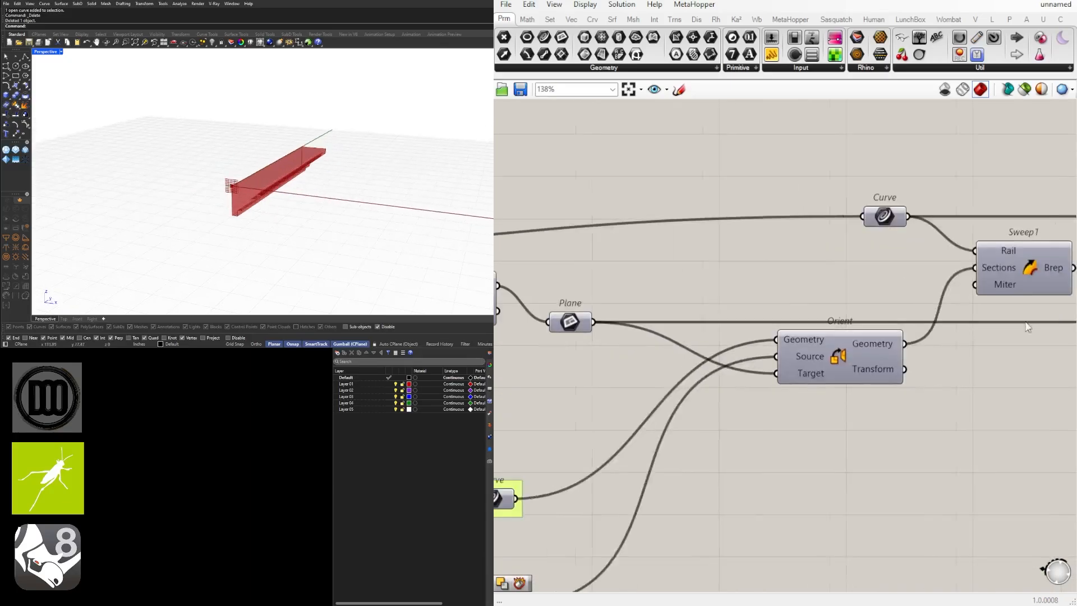
# Step: Examine the rail line components and the relay that passes the rail to Perp Frame
pyautogui.scroll(-3, 1027, 327)
pyautogui.moveTo(528, 313); pyautogui.dragTo(867, 308, button='right')
pyautogui.moveTo(895, 266); pyautogui.dragTo(835, 301, button='right')
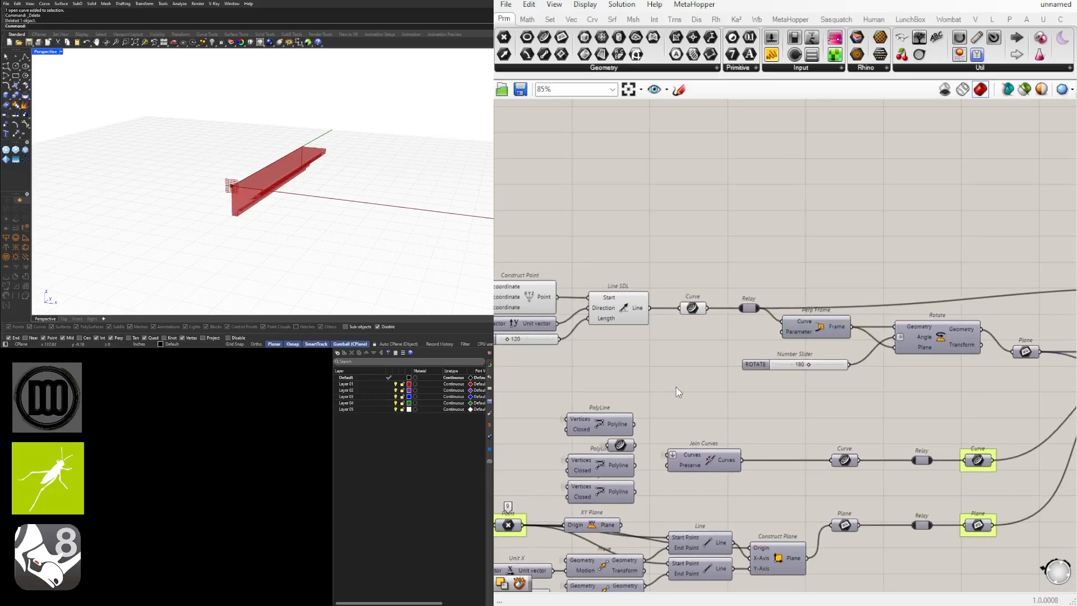
pyautogui.scroll(-3, 897, 354)
pyautogui.scroll(3, 771, 340)
pyautogui.moveTo(813, 349); pyautogui.dragTo(569, 272)
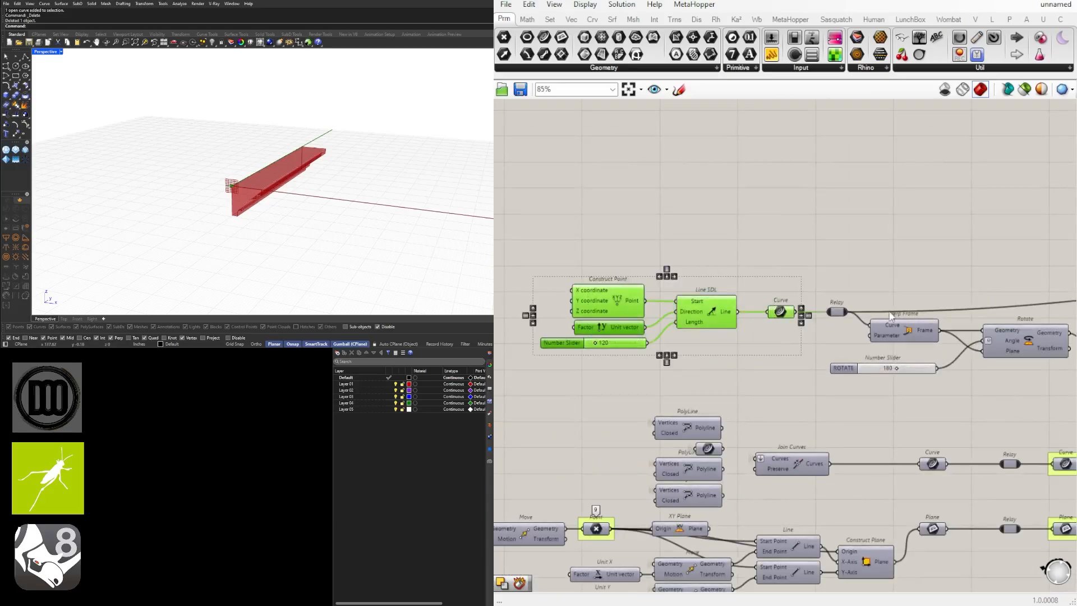
pyautogui.scroll(-3, 605, 298)
pyautogui.moveTo(1009, 294); pyautogui.dragTo(958, 306, button='right')
pyautogui.click(697, 341)
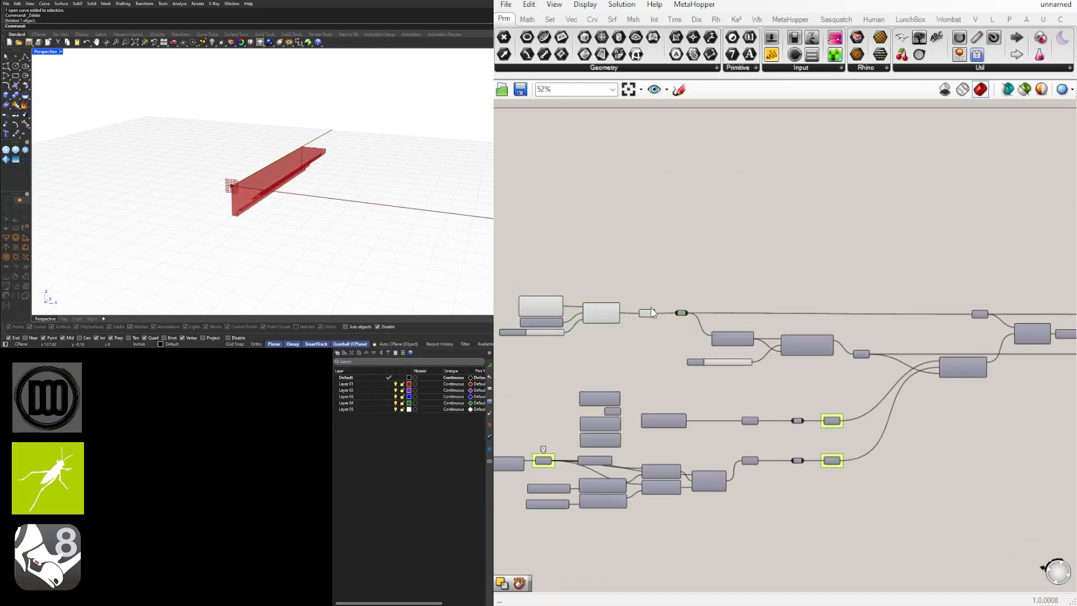
# Step: Move the profile's starting Construct Point and its Point container closer to the point labelled 0
pyautogui.scroll(-4, 662, 314)
pyautogui.moveTo(516, 457); pyautogui.dragTo(975, 415, button='right')
pyautogui.scroll(9, 704, 327)
pyautogui.click(674, 357)
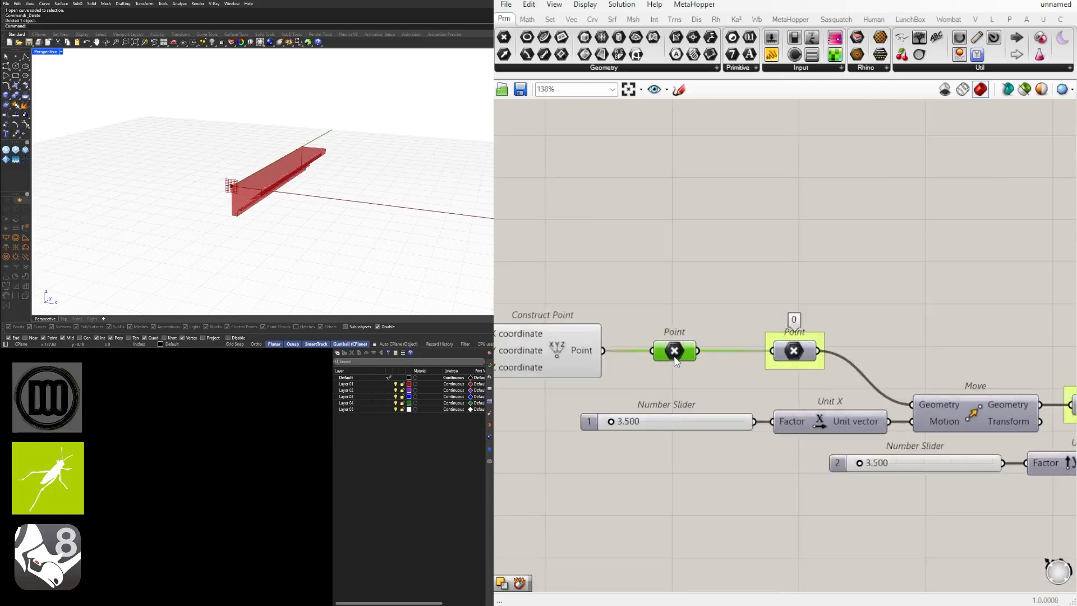
pyautogui.moveTo(672, 392); pyautogui.dragTo(522, 328)
pyautogui.moveTo(586, 348); pyautogui.dragTo(626, 349)
pyautogui.click(634, 306)
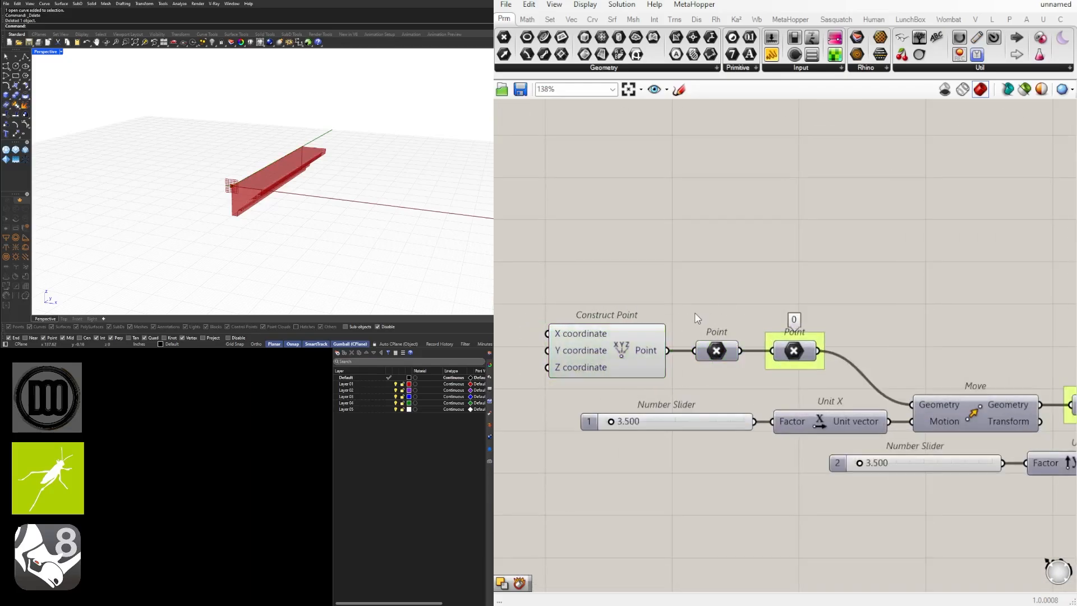
# Step: Internalise the data of the profile's starting Point container and delete the Construct Point that fed it
pyautogui.scroll(-3, 697, 317)
pyautogui.rightClick(695, 337)
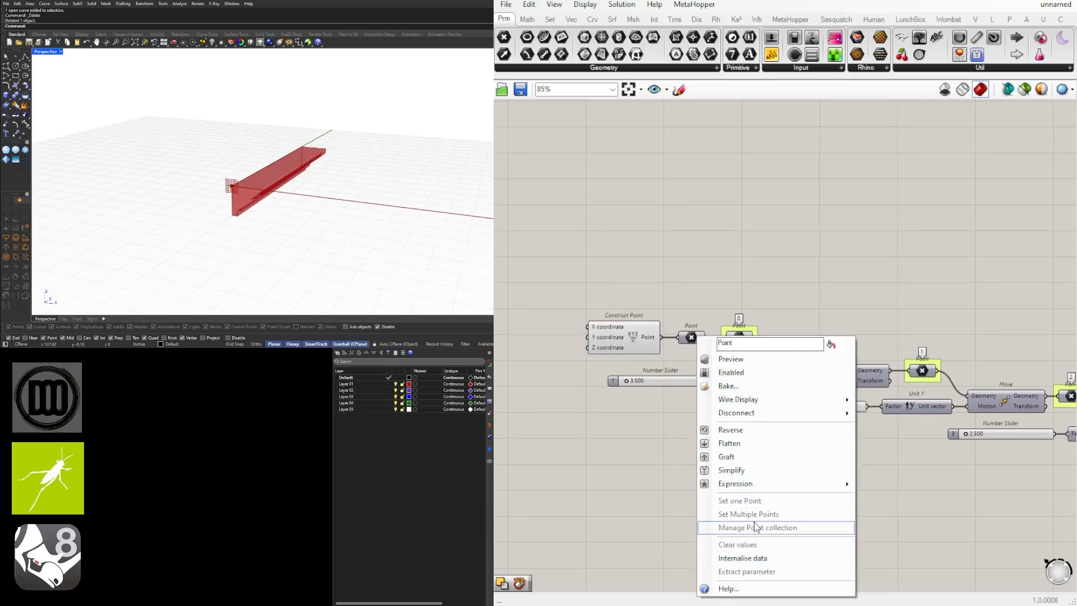
pyautogui.click(758, 563)
pyautogui.click(636, 336)
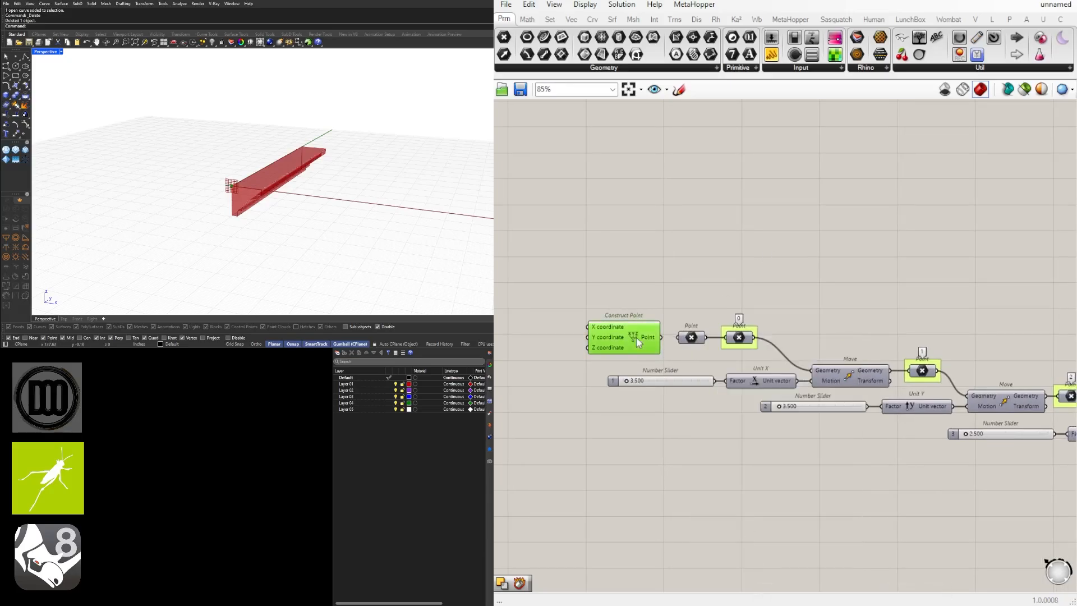
pyautogui.press('Delete')
# Step: Select the eight numbered profile sliders and align them in one column at the start of the definition
pyautogui.scroll(-7, 636, 337)
pyautogui.scroll(4, 690, 347)
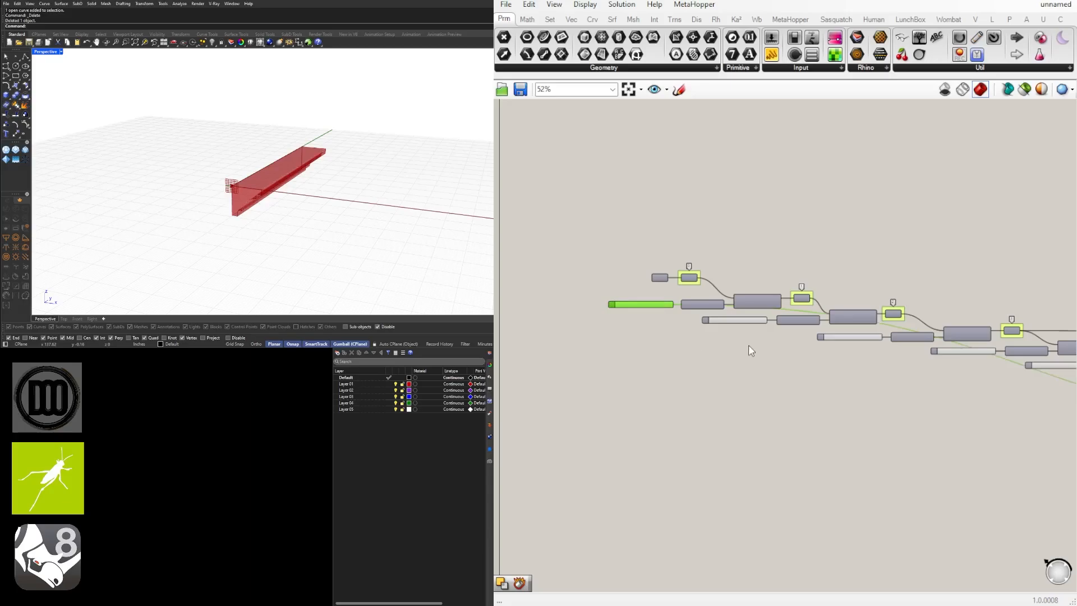
pyautogui.moveTo(965, 354); pyautogui.dragTo(796, 387, button='right')
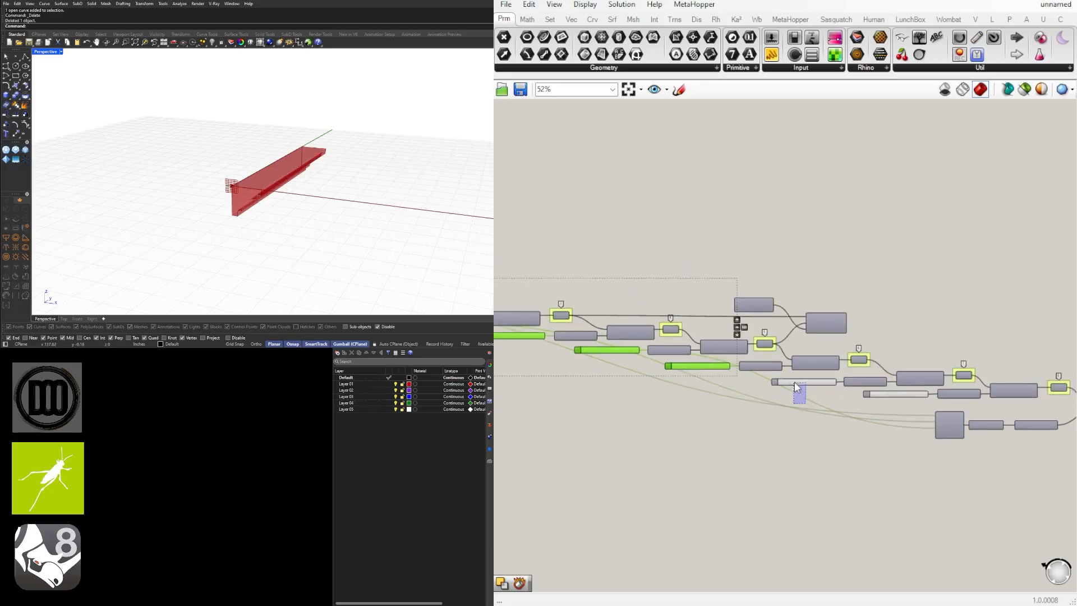
pyautogui.scroll(-4, 896, 393)
pyautogui.click(705, 415)
pyautogui.moveTo(598, 440); pyautogui.dragTo(725, 446, button='right')
pyautogui.click(724, 445)
pyautogui.scroll(7, 663, 409)
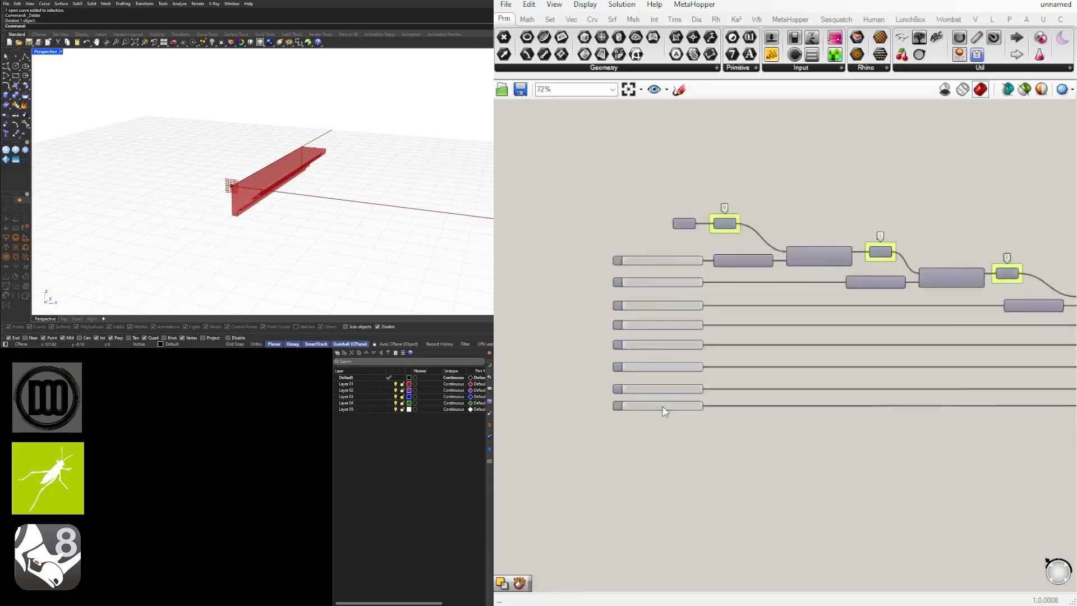
# Step: Stack the eight profile sliders closely and evenly in numerical order beneath the starting point
pyautogui.moveTo(696, 439); pyautogui.dragTo(685, 365)
pyautogui.click(674, 403)
pyautogui.moveTo(685, 368); pyautogui.dragTo(685, 354)
pyautogui.moveTo(698, 410); pyautogui.dragTo(675, 337)
pyautogui.moveTo(673, 335); pyautogui.dragTo(650, 308)
pyautogui.moveTo(663, 311); pyautogui.dragTo(663, 299)
pyautogui.moveTo(704, 385); pyautogui.dragTo(671, 271)
pyautogui.moveTo(700, 390); pyautogui.dragTo(673, 258)
pyautogui.moveTo(676, 260); pyautogui.dragTo(674, 251)
pyautogui.moveTo(705, 382); pyautogui.dragTo(653, 233)
pyautogui.click(656, 343)
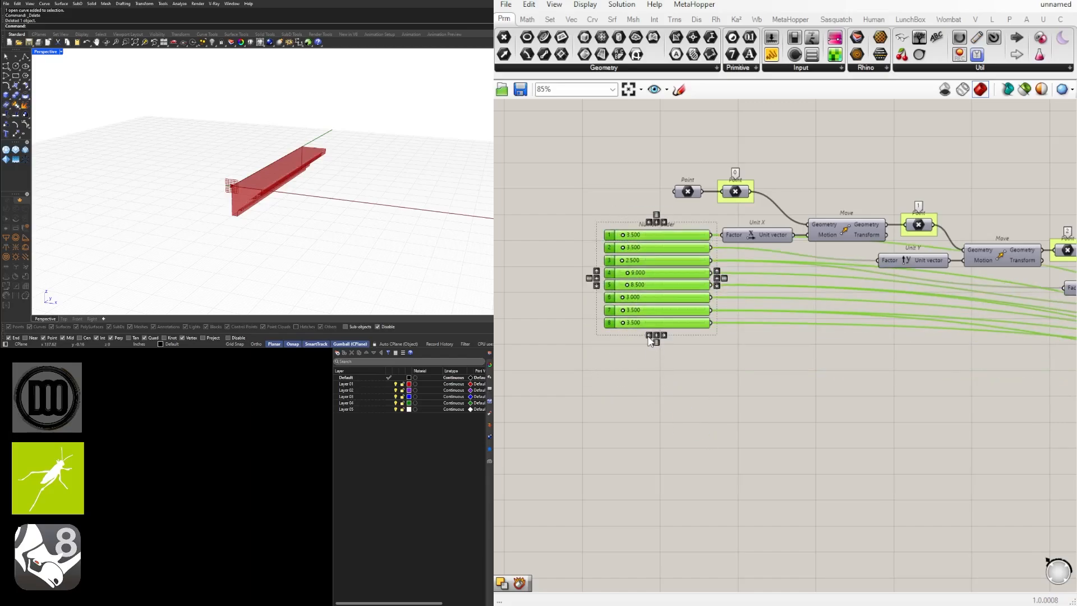
pyautogui.click(751, 381)
# Step: Add a relay to the output wire of each of the eight profile sliders
pyautogui.scroll(-3, 841, 342)
pyautogui.moveTo(998, 347); pyautogui.dragTo(602, 329, button='right')
pyautogui.moveTo(1037, 342); pyautogui.dragTo(561, 362, button='right')
pyautogui.scroll(1, 780, 391)
pyautogui.scroll(-2, 780, 390)
pyautogui.moveTo(592, 403); pyautogui.dragTo(1038, 415, button='right')
pyautogui.scroll(2, 673, 387)
pyautogui.moveTo(686, 425); pyautogui.dragTo(606, 318)
pyautogui.click(630, 399)
pyautogui.scroll(2, 731, 282)
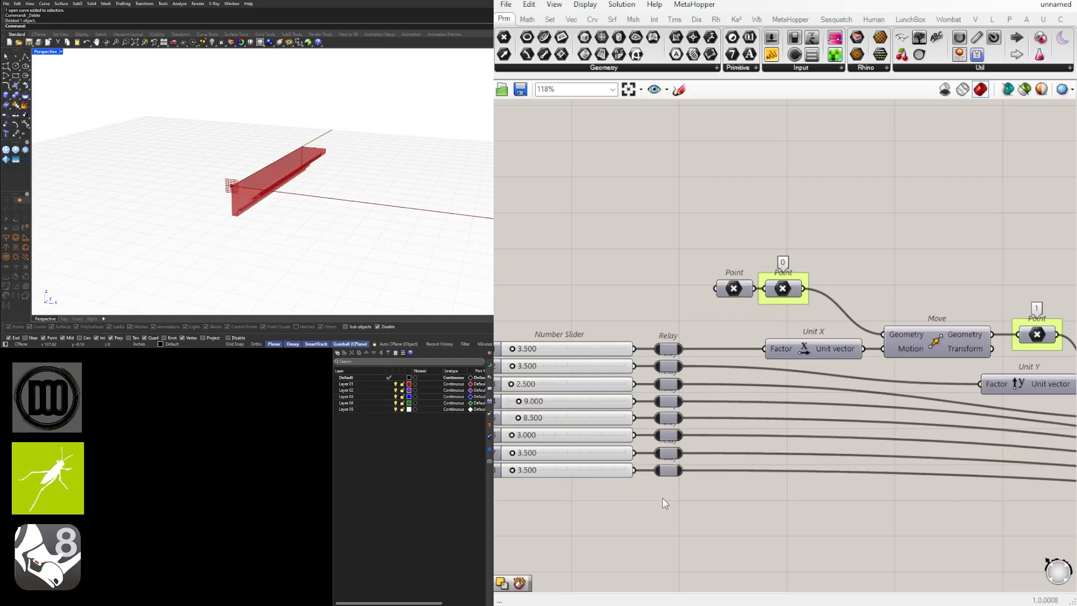
# Step: Shift the column of eight relays slightly farther from the sliders
pyautogui.scroll(-1, 663, 493)
pyautogui.moveTo(654, 349); pyautogui.dragTo(683, 506)
pyautogui.moveTo(668, 384); pyautogui.dragTo(685, 384)
pyautogui.click(672, 336)
# Step: Move the rail's Construct Point, unit vector, length slider, Line SDL and Curve as a group away from the relay feeding Perp Frame
pyautogui.scroll(-8, 672, 340)
pyautogui.scroll(3, 903, 358)
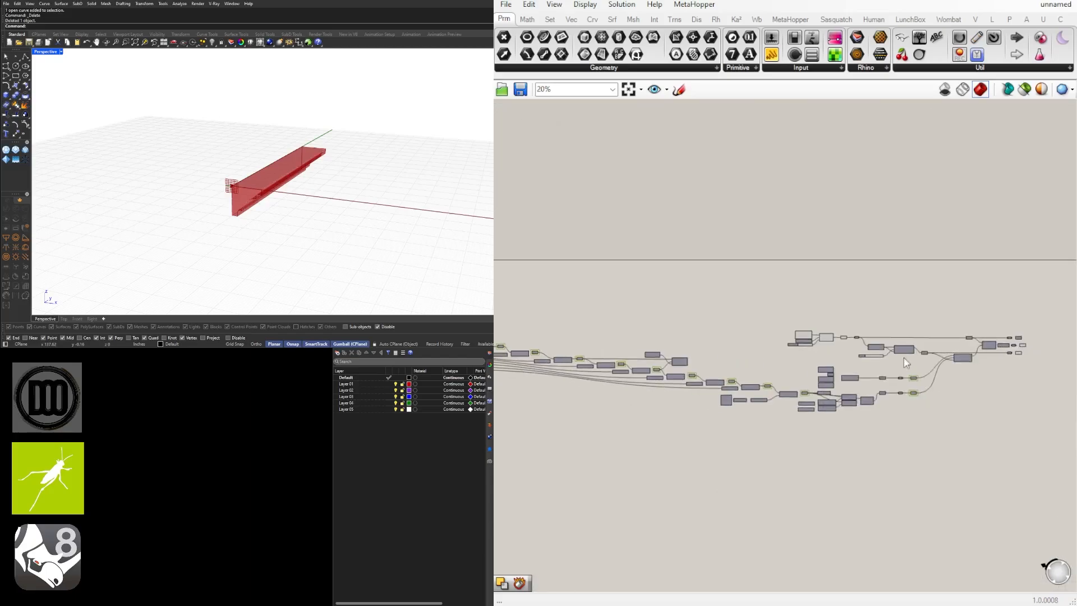
pyautogui.scroll(7, 926, 376)
pyautogui.scroll(-1, 942, 379)
pyautogui.moveTo(963, 380); pyautogui.dragTo(814, 444, button='right')
pyautogui.moveTo(753, 541); pyautogui.dragTo(762, 499)
pyautogui.scroll(-3, 812, 428)
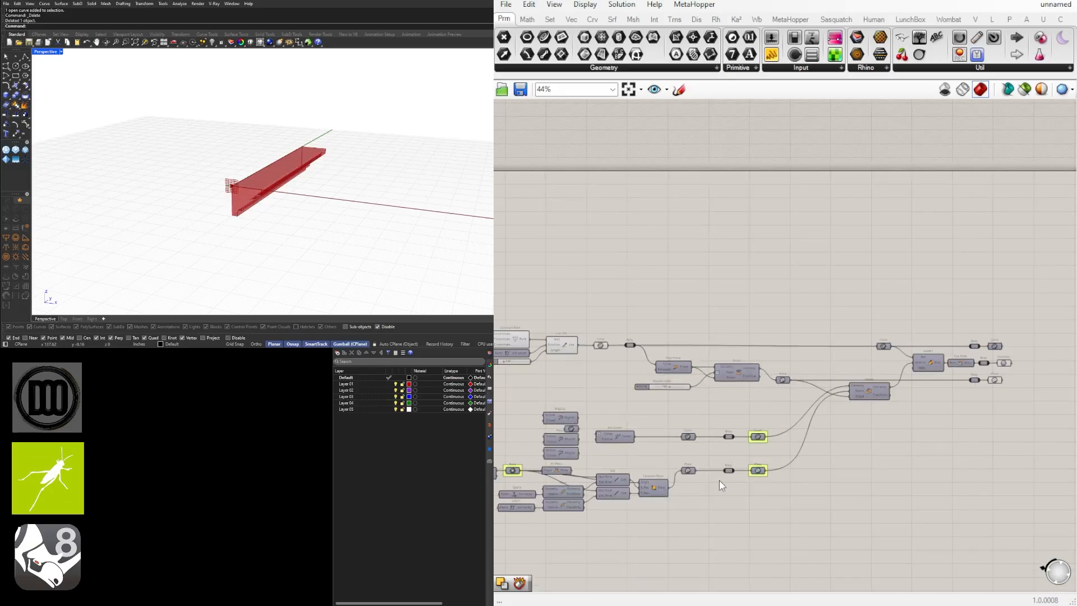
pyautogui.scroll(3, 703, 393)
pyautogui.moveTo(703, 393); pyautogui.dragTo(995, 388, button='right')
pyautogui.scroll(-1, 842, 338)
pyautogui.moveTo(536, 307); pyautogui.dragTo(735, 307)
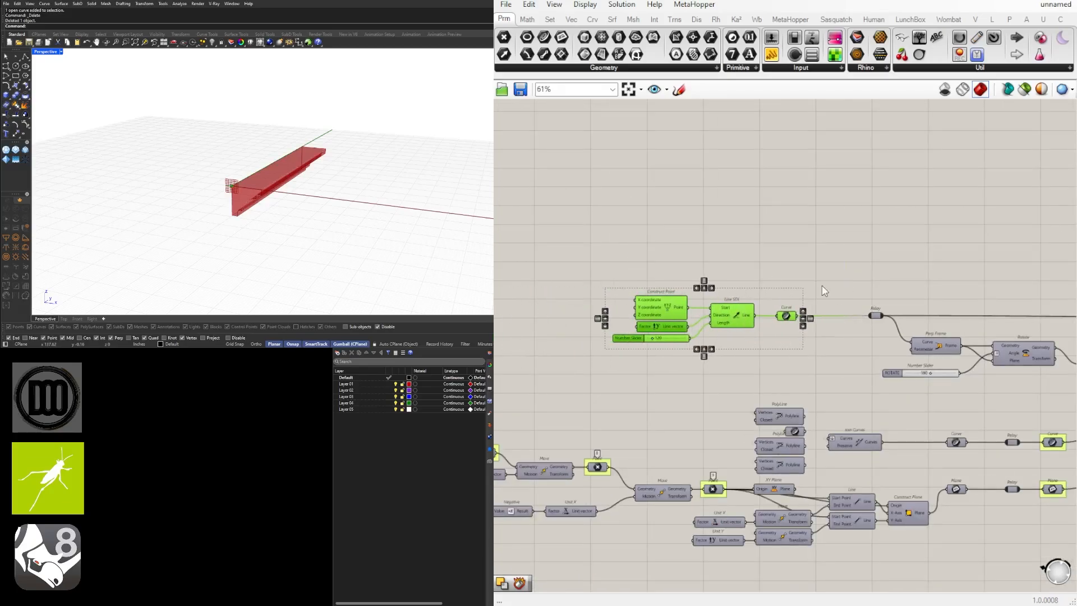
pyautogui.click(822, 285)
# Step: Insert a relay followed by a second Curve container between the rail line's Curve and the existing relay
pyautogui.scroll(-6, 824, 289)
pyautogui.moveTo(746, 336); pyautogui.dragTo(751, 358, button='right')
pyautogui.scroll(8, 869, 315)
pyautogui.doubleClick(888, 306)
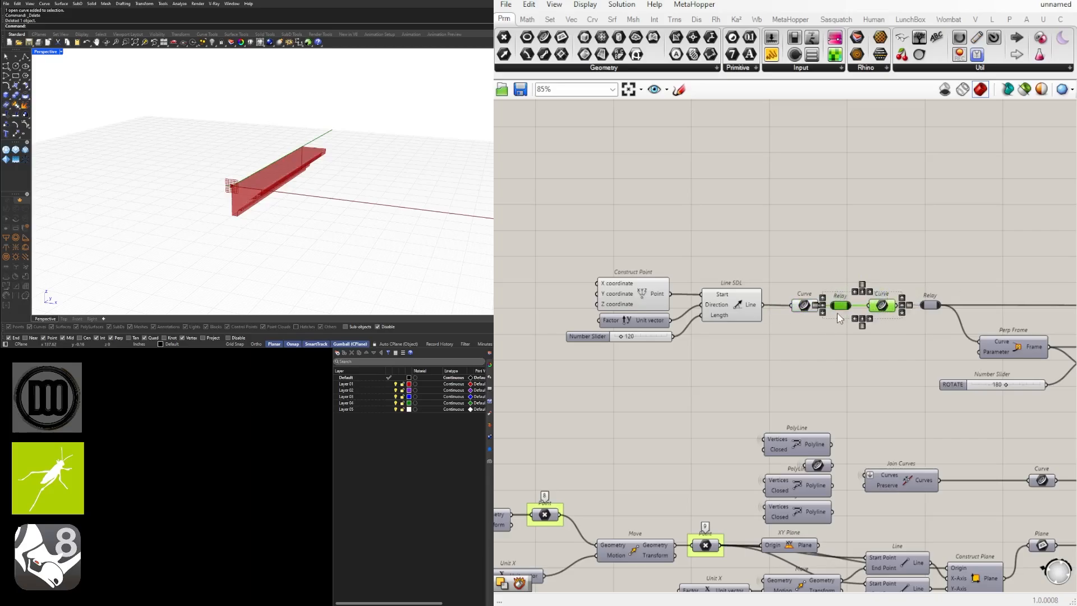
# Step: Space the output Curve, Geometry and Plane containers farther from their aligned relays and toggle the output Curve's preview
pyautogui.moveTo(959, 386); pyautogui.dragTo(696, 367, button='right')
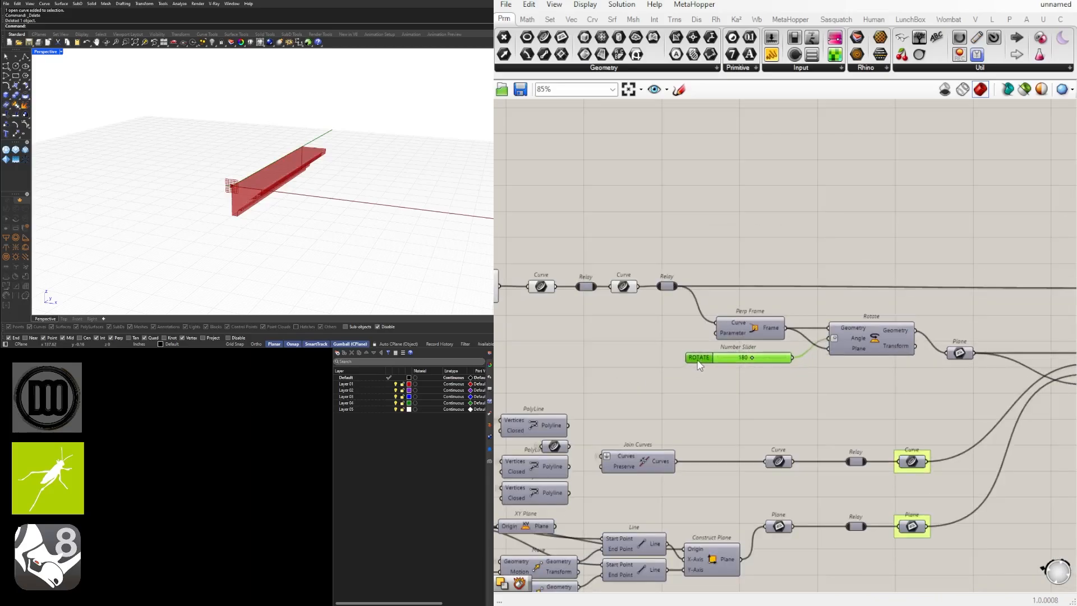
pyautogui.scroll(-3, 849, 369)
pyautogui.moveTo(999, 368); pyautogui.dragTo(794, 383, button='right')
pyautogui.scroll(3, 938, 383)
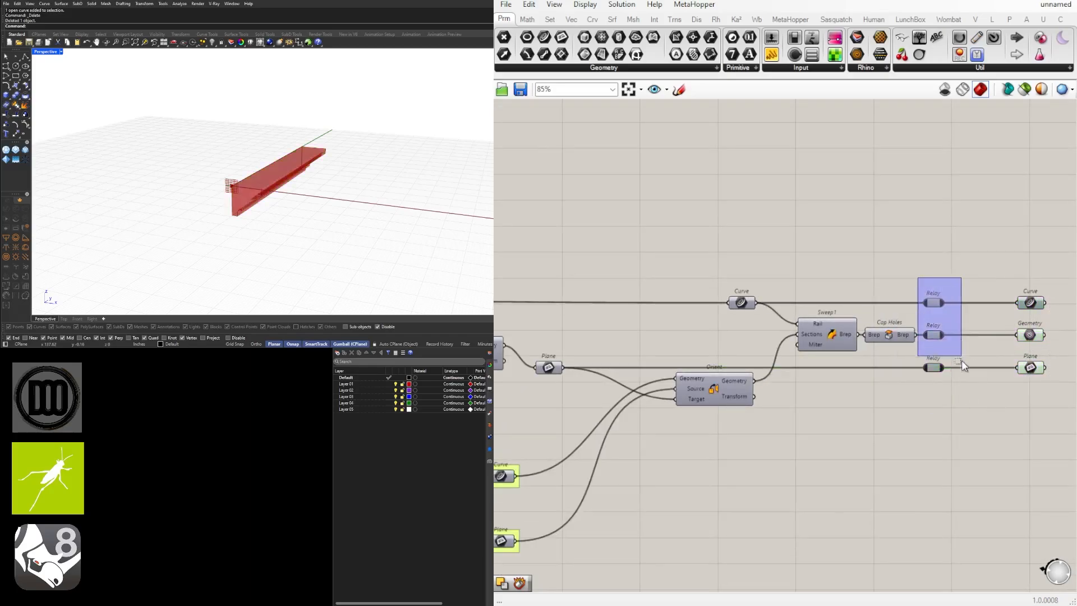
pyautogui.moveTo(961, 360); pyautogui.dragTo(966, 379)
pyautogui.moveTo(1029, 375); pyautogui.dragTo(932, 389, button='right')
pyautogui.click(933, 318)
pyautogui.middleClick(934, 285)
pyautogui.click(954, 272)
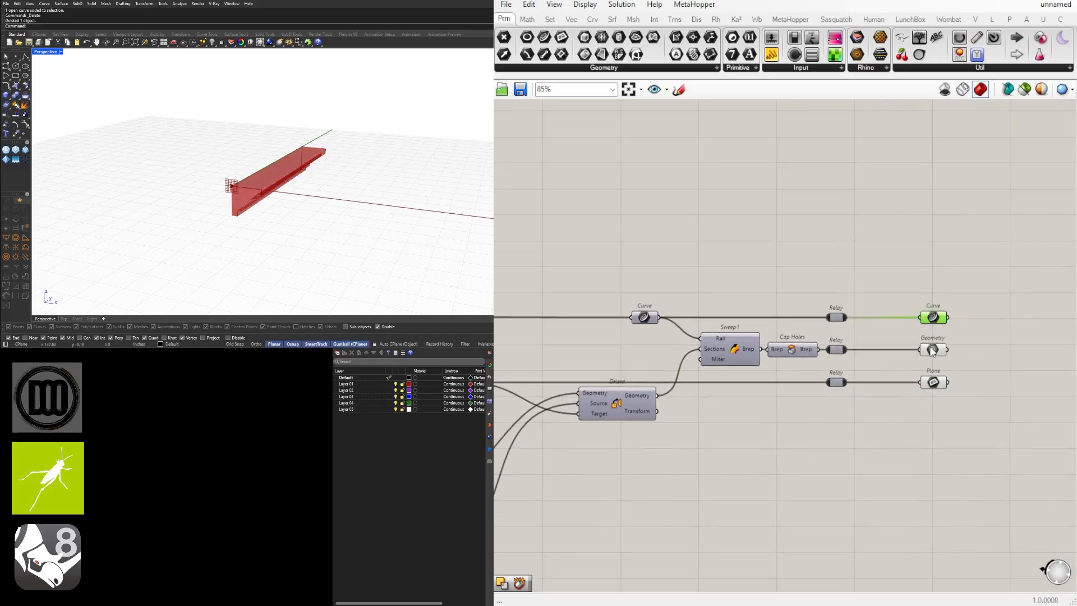
pyautogui.click(920, 410)
# Step: Set profile sliders 1, 2 and 3 to 1
pyautogui.moveTo(328, 218); pyautogui.dragTo(223, 224, button='right')
pyautogui.scroll(-4, 774, 442)
pyautogui.scroll(-4, 728, 446)
pyautogui.moveTo(729, 446); pyautogui.dragTo(975, 399, button='right')
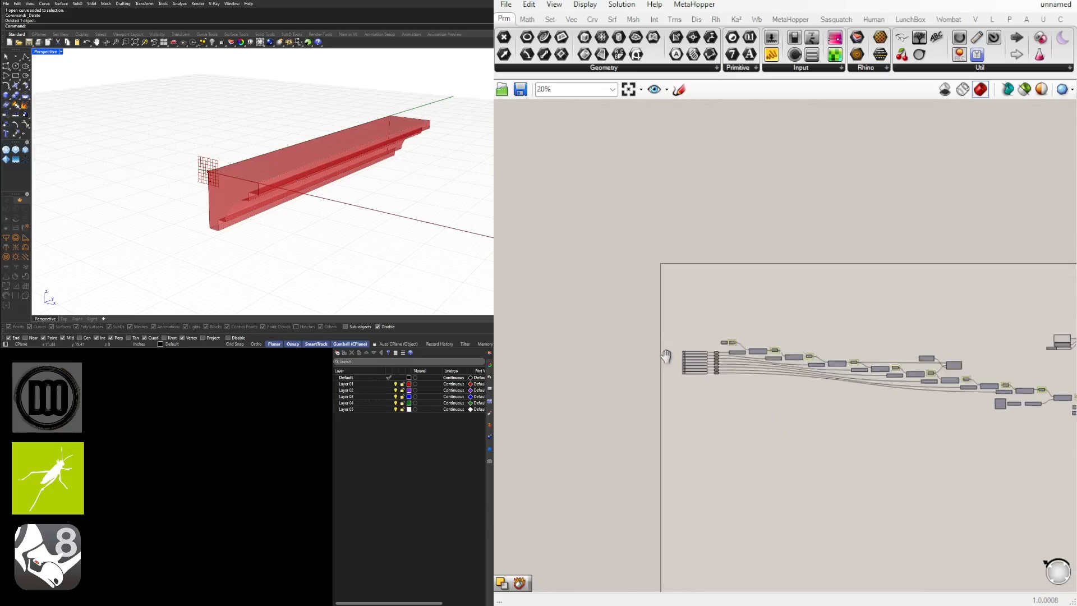
pyautogui.scroll(11, 683, 354)
pyautogui.doubleClick(754, 376)
pyautogui.write('1')
pyautogui.press('Return')
pyautogui.doubleClick(752, 396)
pyautogui.write('1')
pyautogui.press('Return')
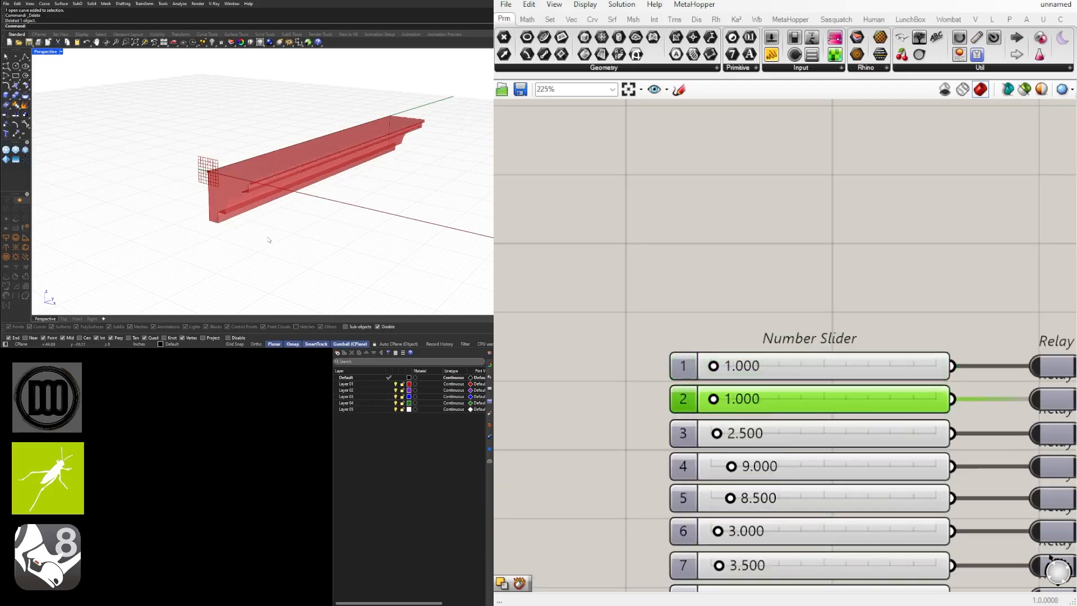
pyautogui.doubleClick(744, 436)
pyautogui.write('1')
pyautogui.press('Return')
# Step: Set profile sliders 4 and 5 to 6
pyautogui.doubleClick(755, 470)
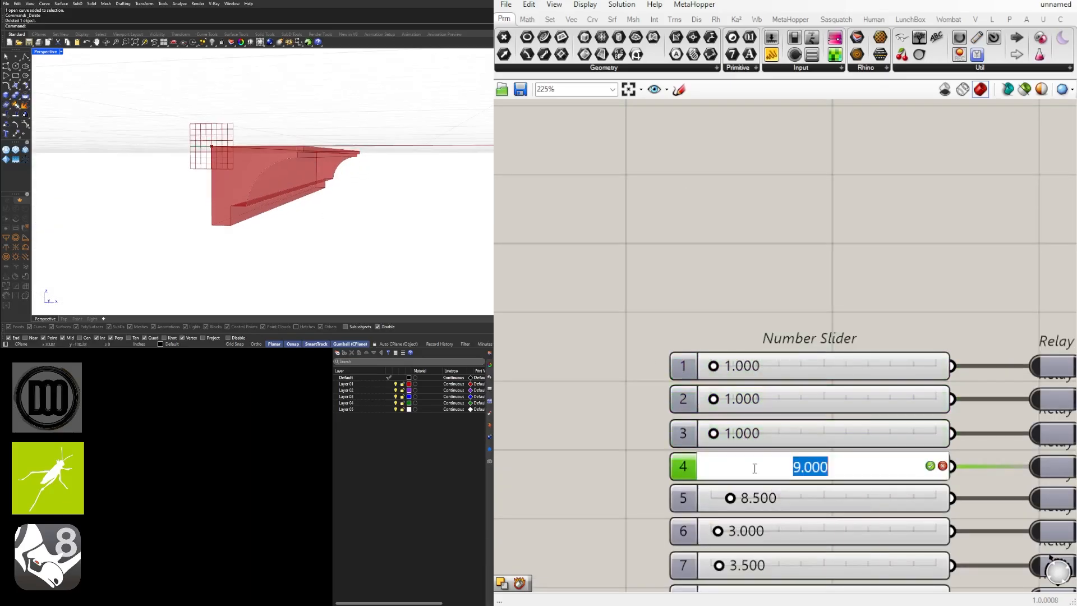
pyautogui.write('6')
pyautogui.press('Return')
pyautogui.doubleClick(765, 500)
pyautogui.write('6')
pyautogui.press('Return')
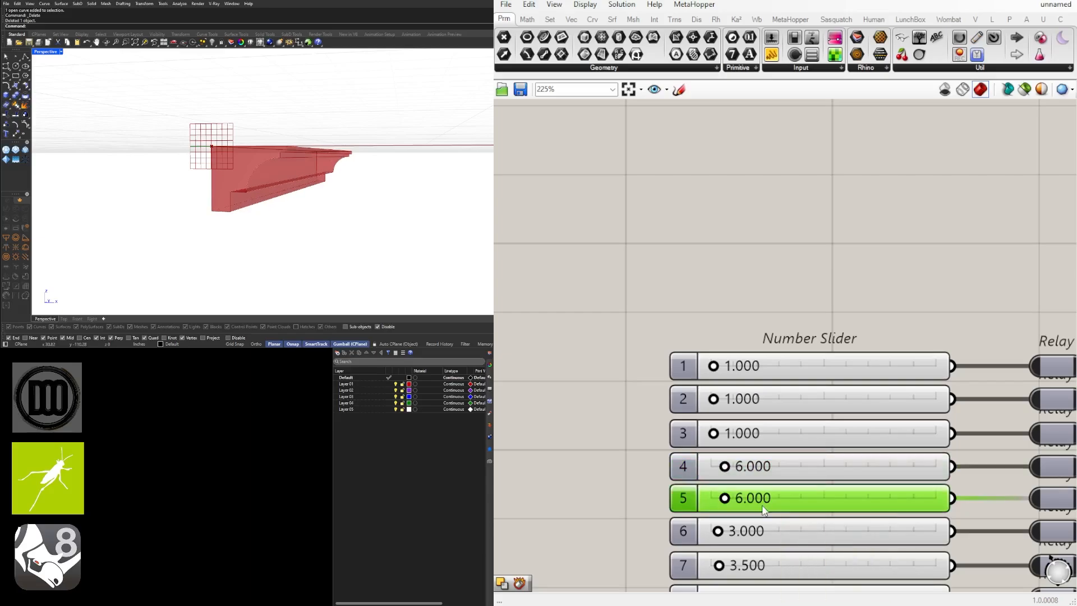
# Step: Set profile sliders 6 and 7 to 1
pyautogui.doubleClick(762, 533)
pyautogui.write('1')
pyautogui.press('Return')
pyautogui.doubleClick(759, 565)
pyautogui.write('1')
pyautogui.press('Return')
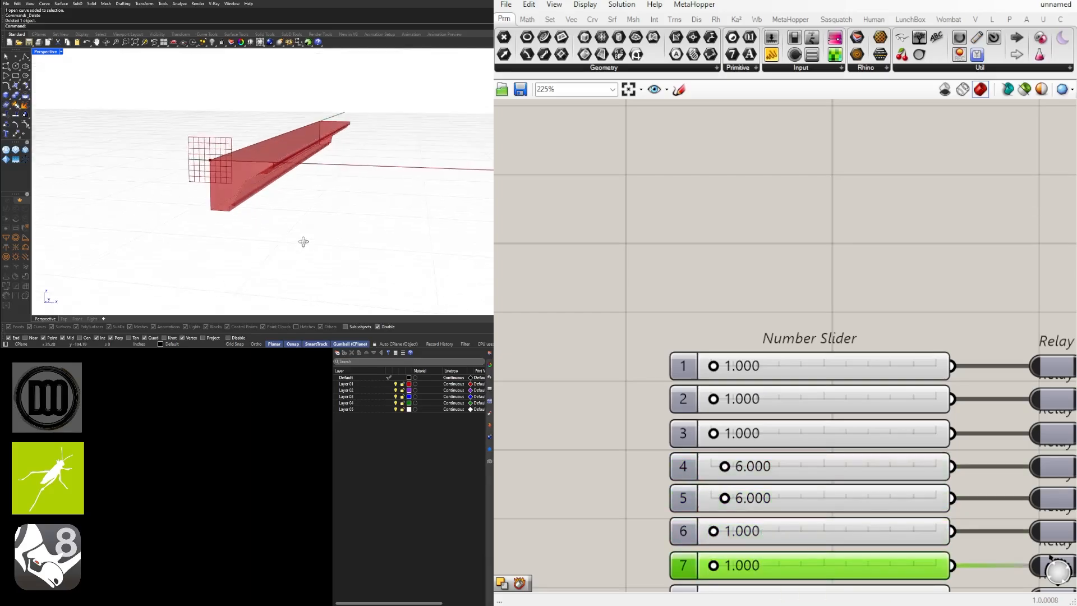
# Step: Set profile slider 8 to 1
pyautogui.scroll(-3, 798, 357)
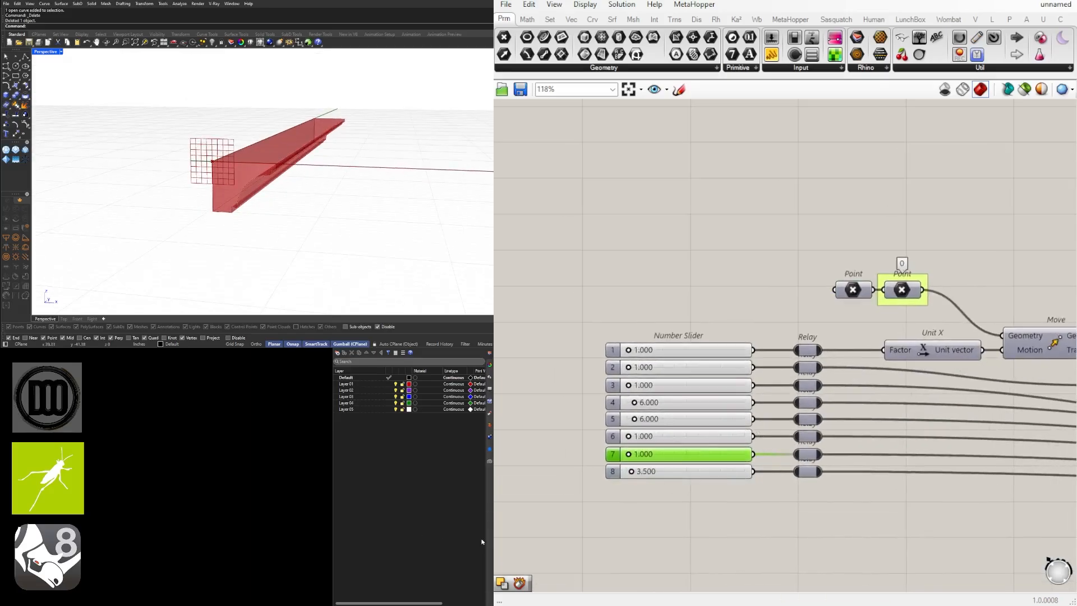
pyautogui.scroll(3, 640, 471)
pyautogui.doubleClick(701, 467)
pyautogui.write('1')
pyautogui.press('Return')
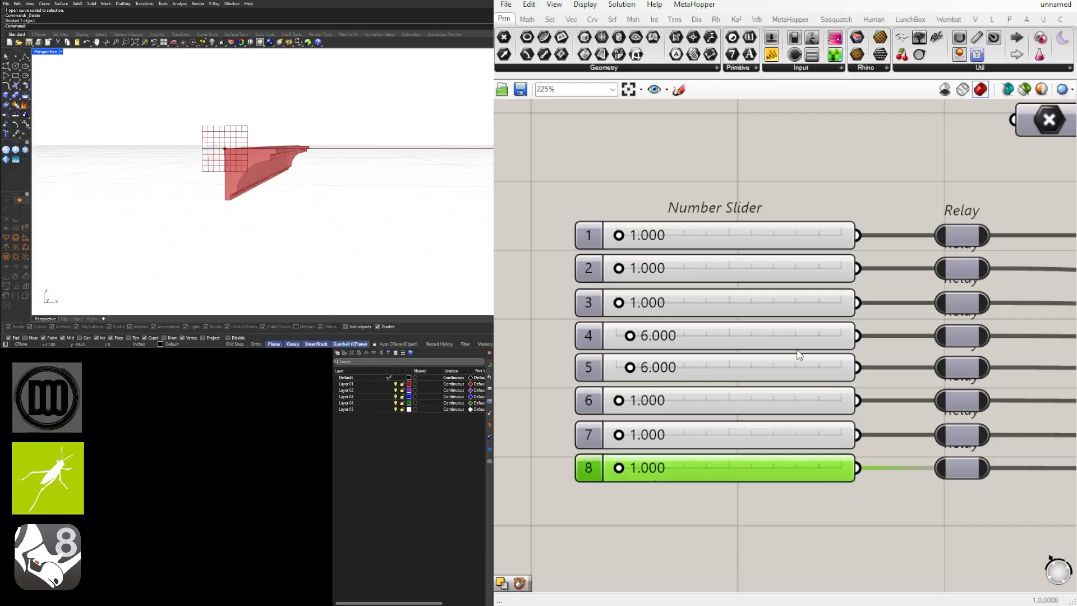
# Step: Examine the definition from the profile sliders through to the output containers, and view the resulting moulding from several angles
pyautogui.scroll(-4, 799, 354)
pyautogui.moveTo(1004, 468); pyautogui.dragTo(914, 485, button='right')
pyautogui.moveTo(359, 213); pyautogui.dragTo(331, 249, button='right')
pyautogui.scroll(-5, 855, 362)
pyautogui.moveTo(962, 356); pyautogui.dragTo(658, 348, button='right')
pyautogui.scroll(-1, 659, 348)
pyautogui.moveTo(1054, 383); pyautogui.dragTo(779, 362, button='right')
pyautogui.scroll(3, 616, 305)
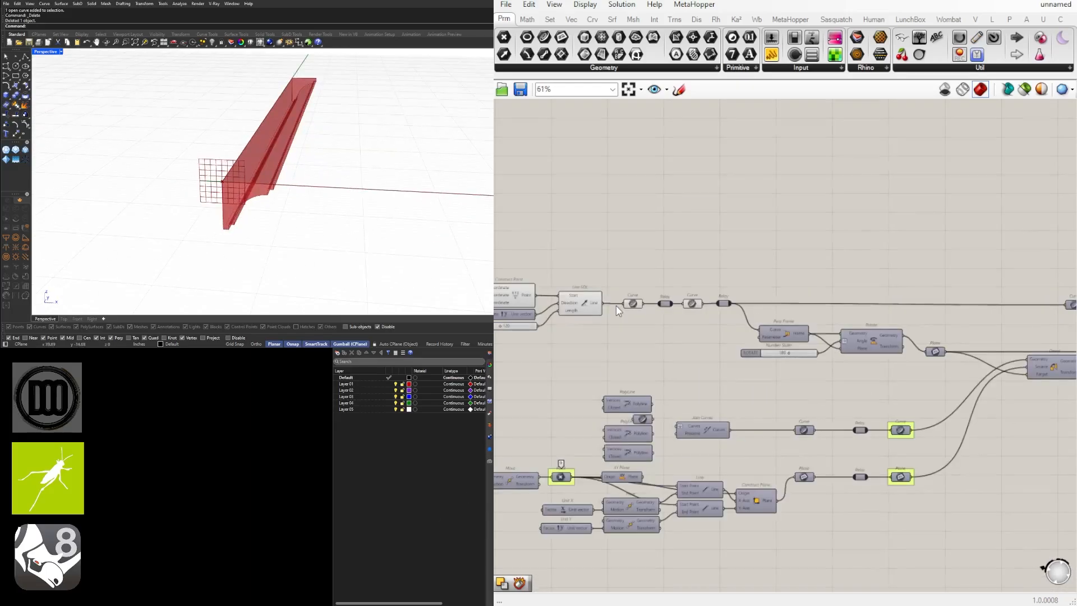
pyautogui.moveTo(615, 305); pyautogui.dragTo(683, 311, button='right')
pyautogui.scroll(-2, 1004, 415)
pyautogui.moveTo(1004, 415); pyautogui.dragTo(639, 398, button='right')
pyautogui.scroll(2, 832, 374)
pyautogui.moveTo(884, 383); pyautogui.dragTo(835, 290)
pyautogui.click(836, 291)
pyautogui.scroll(-2, 761, 367)
pyautogui.moveTo(761, 367); pyautogui.dragTo(921, 331, button='right')
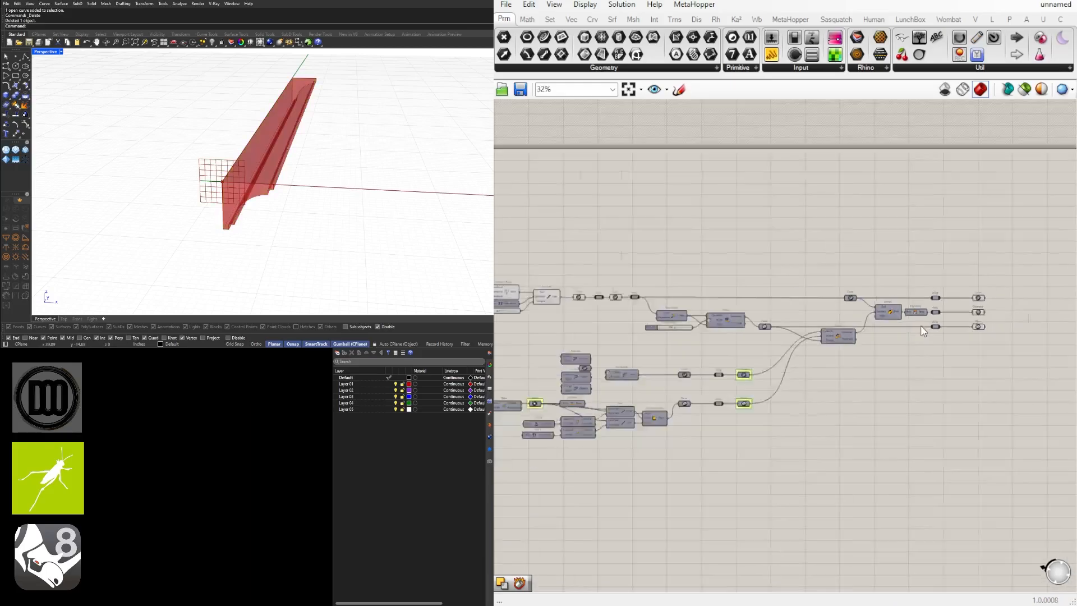
pyautogui.scroll(2, 596, 321)
pyautogui.moveTo(596, 321); pyautogui.dragTo(809, 318, button='right')
pyautogui.scroll(-2, 809, 318)
pyautogui.scroll(2, 899, 391)
pyautogui.moveTo(899, 391); pyautogui.dragTo(731, 388, button='right')
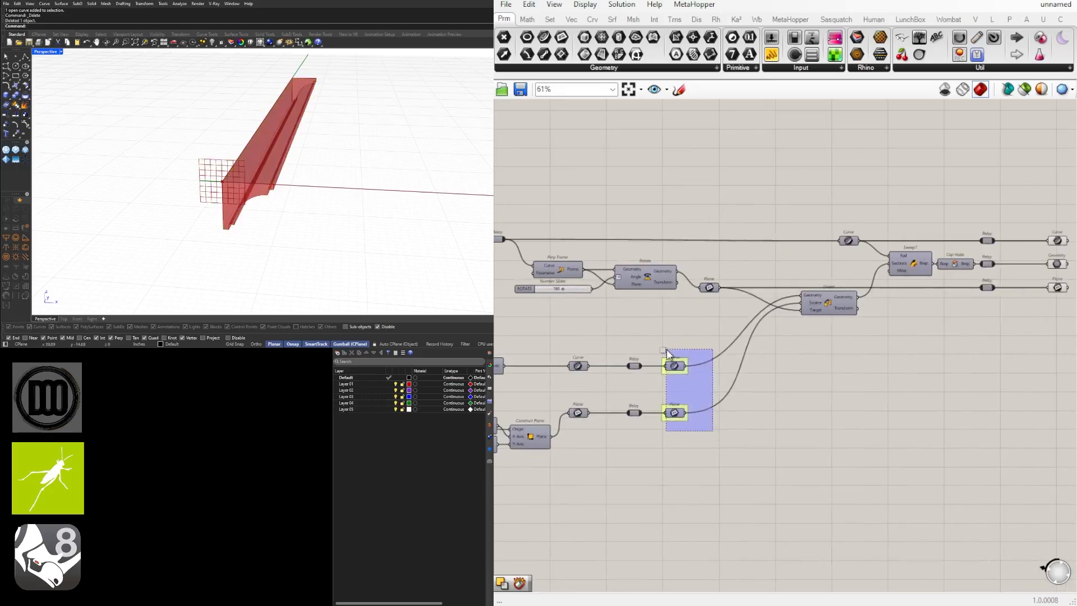
pyautogui.moveTo(666, 349); pyautogui.dragTo(664, 346)
pyautogui.scroll(1, 718, 322)
pyautogui.click(818, 322)
pyautogui.moveTo(451, 230); pyautogui.dragTo(424, 219, button='right')
pyautogui.scroll(-1, 783, 329)
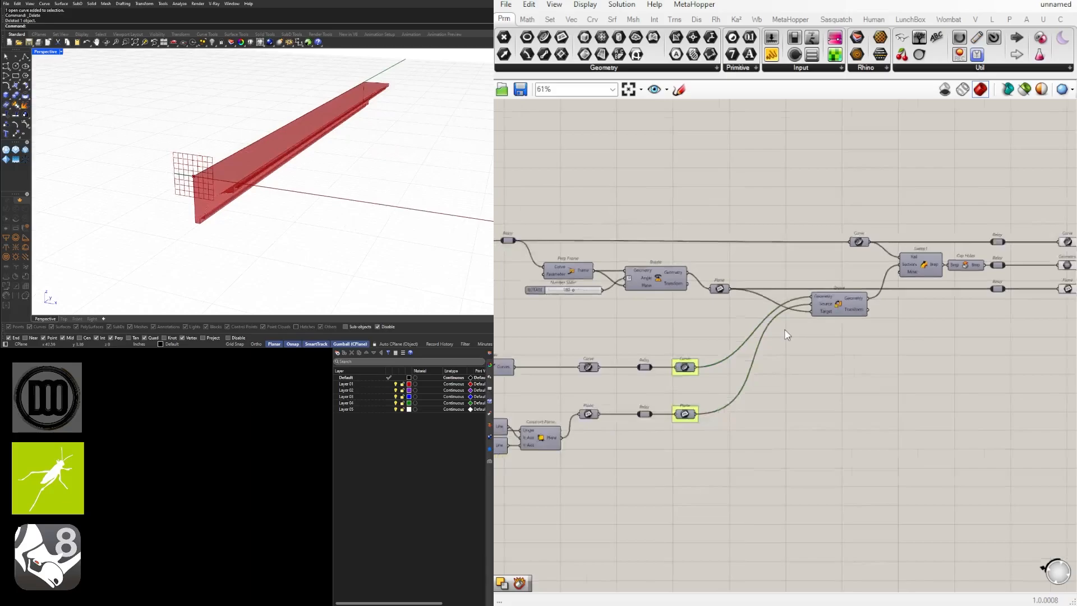
# Step: Put the output Curve, Geometry and Plane containers each into its own group
pyautogui.moveTo(784, 329); pyautogui.dragTo(736, 347, button='right')
pyautogui.scroll(1, 939, 314)
pyautogui.moveTo(940, 314); pyautogui.dragTo(841, 367, button='right')
pyautogui.scroll(2, 942, 320)
pyautogui.click(939, 338)
pyautogui.hotkey('ctrl', 'g')
pyautogui.click(940, 382)
pyautogui.hotkey('ctrl', 'g')
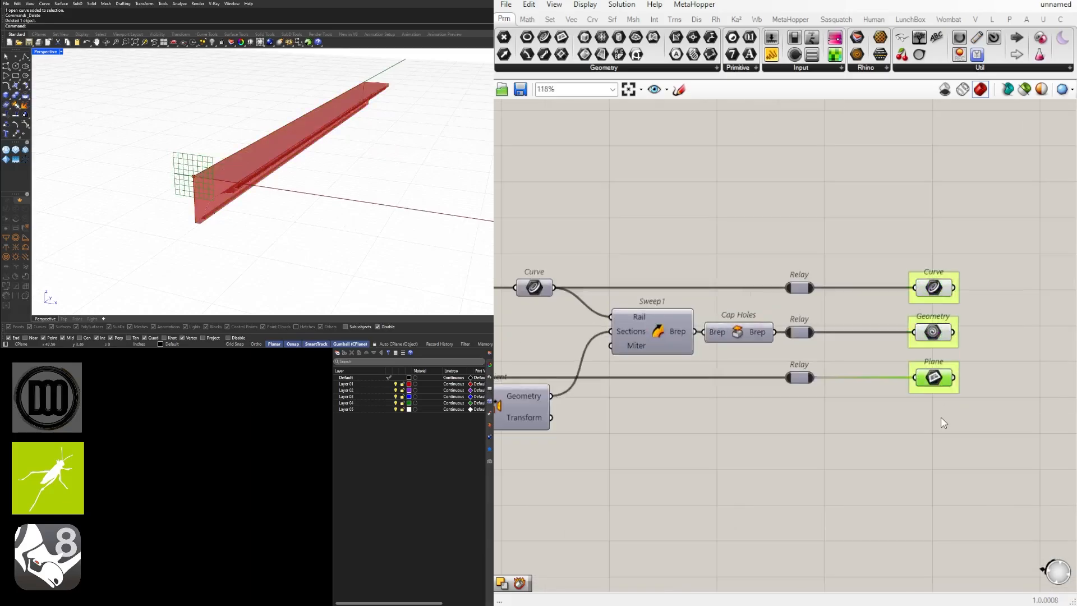
# Step: Group the rail Curve container between the two relays, leaving the Curve directly after Line SDL ungrouped
pyautogui.scroll(-7, 940, 416)
pyautogui.moveTo(560, 440); pyautogui.dragTo(716, 382, button='right')
pyautogui.scroll(4, 639, 358)
pyautogui.click(821, 280)
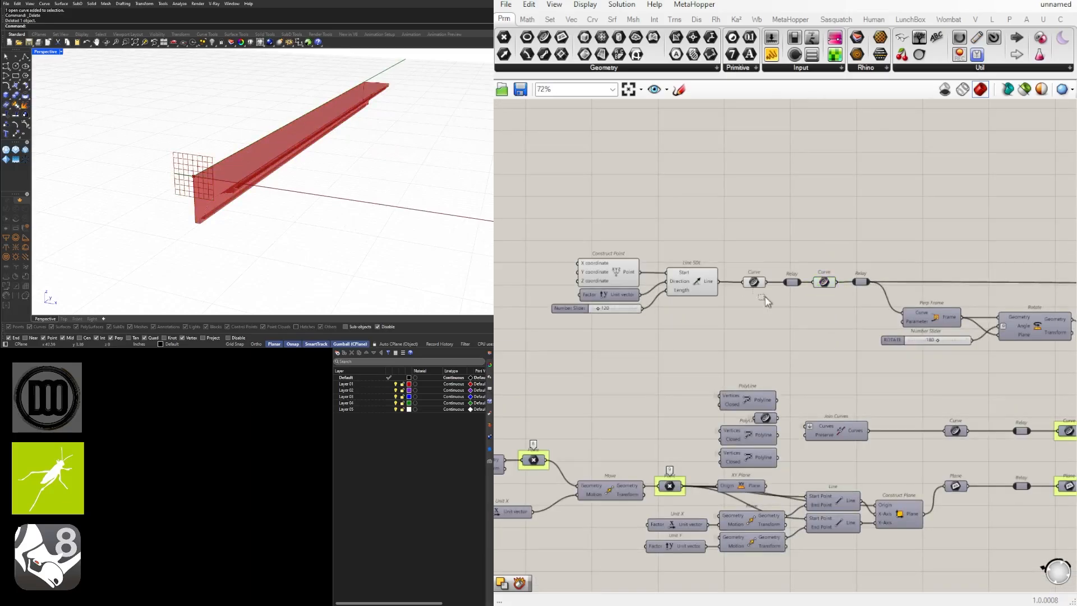
pyautogui.moveTo(764, 296); pyautogui.dragTo(752, 273)
pyautogui.hotkey('ctrl', 'g')
pyautogui.scroll(-2, 768, 219)
pyautogui.scroll(2, 791, 273)
pyautogui.moveTo(829, 283); pyautogui.dragTo(808, 227)
pyautogui.hotkey('ctrl', 'shift', 'g')
pyautogui.click(827, 177)
pyautogui.scroll(-4, 828, 177)
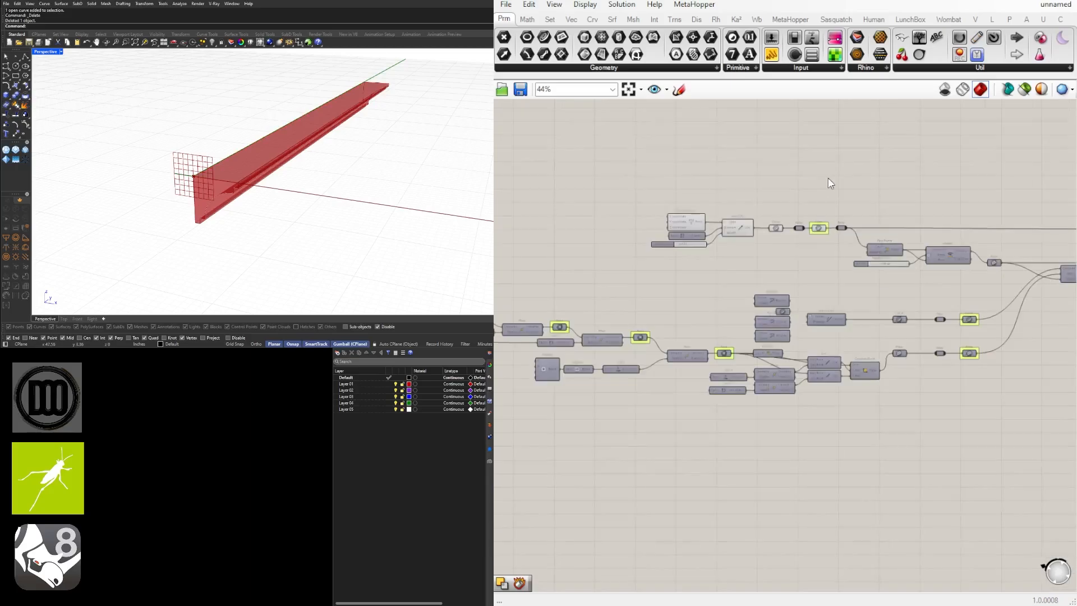
# Step: Connect a second set of Curve, Geometry and Plane containers to the grouped outputs, aligned with them and spaced farther out
pyautogui.moveTo(921, 230); pyautogui.dragTo(587, 307, button='right')
pyautogui.scroll(5, 808, 319)
pyautogui.moveTo(813, 330); pyautogui.dragTo(767, 235)
pyautogui.moveTo(768, 240)
pyautogui.mouseDown()
pyautogui.moveTo(701, 240)
pyautogui.moveTo(761, 245)
pyautogui.mouseUp()
pyautogui.click(814, 338)
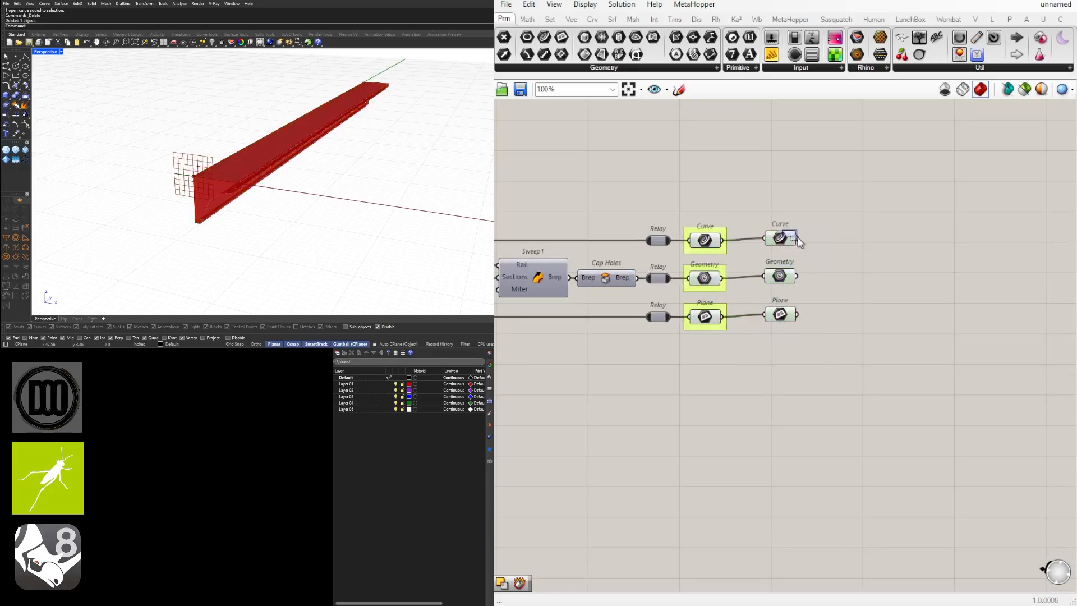
pyautogui.moveTo(813, 351); pyautogui.dragTo(776, 233)
pyautogui.click(826, 356)
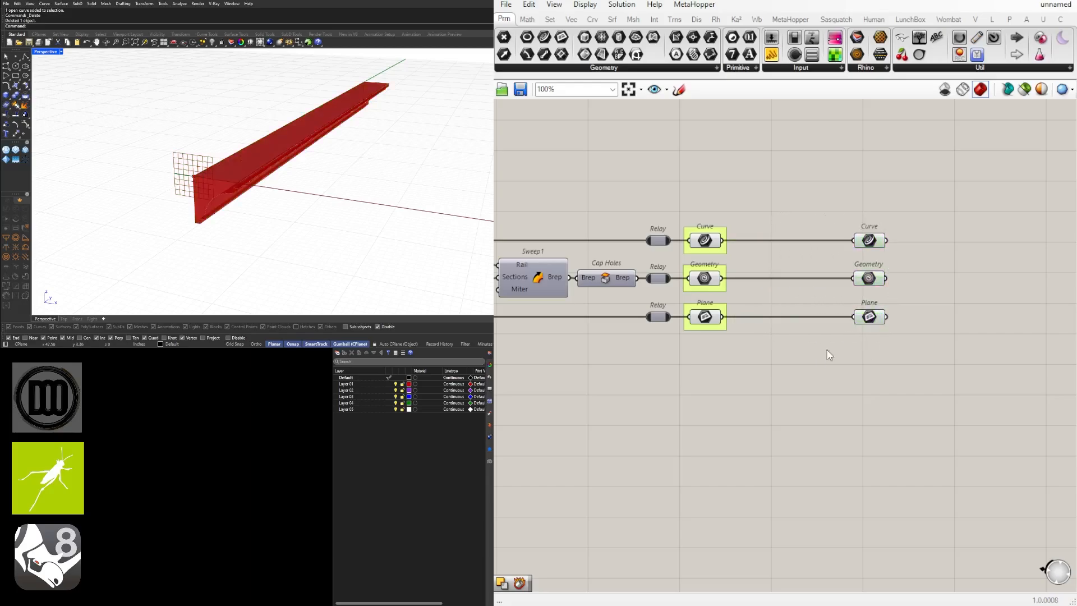
# Step: Select everything from the input relays to the grouped outputs and combine it into a cluster
pyautogui.scroll(-8, 897, 356)
pyautogui.moveTo(585, 297); pyautogui.dragTo(1018, 422)
pyautogui.scroll(8, 859, 320)
pyautogui.moveTo(629, 204); pyautogui.dragTo(965, 363)
pyautogui.scroll(-6, 966, 352)
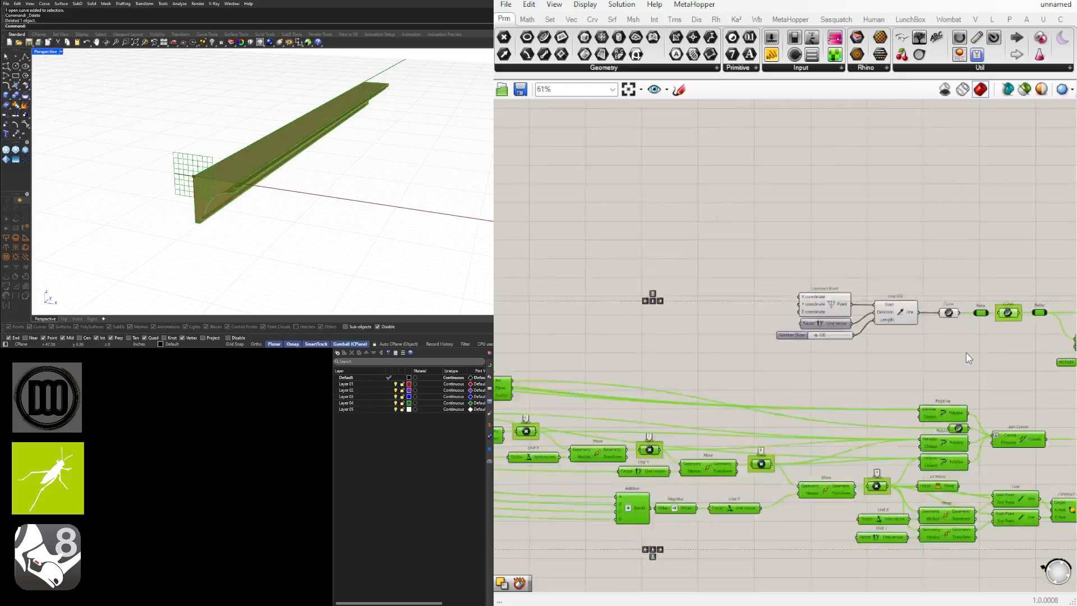
pyautogui.moveTo(1047, 339); pyautogui.dragTo(707, 274, button='right')
pyautogui.scroll(3, 958, 280)
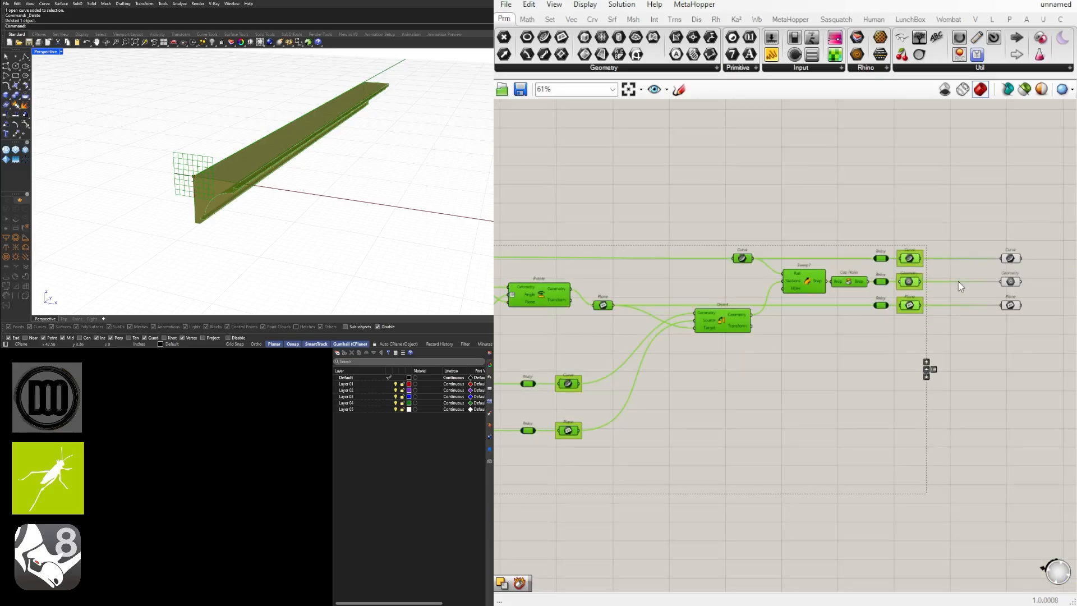
pyautogui.middleClick(825, 339)
pyautogui.click(826, 283)
# Step: Move the eight profile sliders next to the cluster's inputs
pyautogui.scroll(-4, 938, 359)
pyautogui.moveTo(702, 351); pyautogui.dragTo(981, 299, button='right')
pyautogui.scroll(-1, 648, 345)
pyautogui.scroll(8, 764, 317)
pyautogui.moveTo(527, 297); pyautogui.dragTo(903, 306)
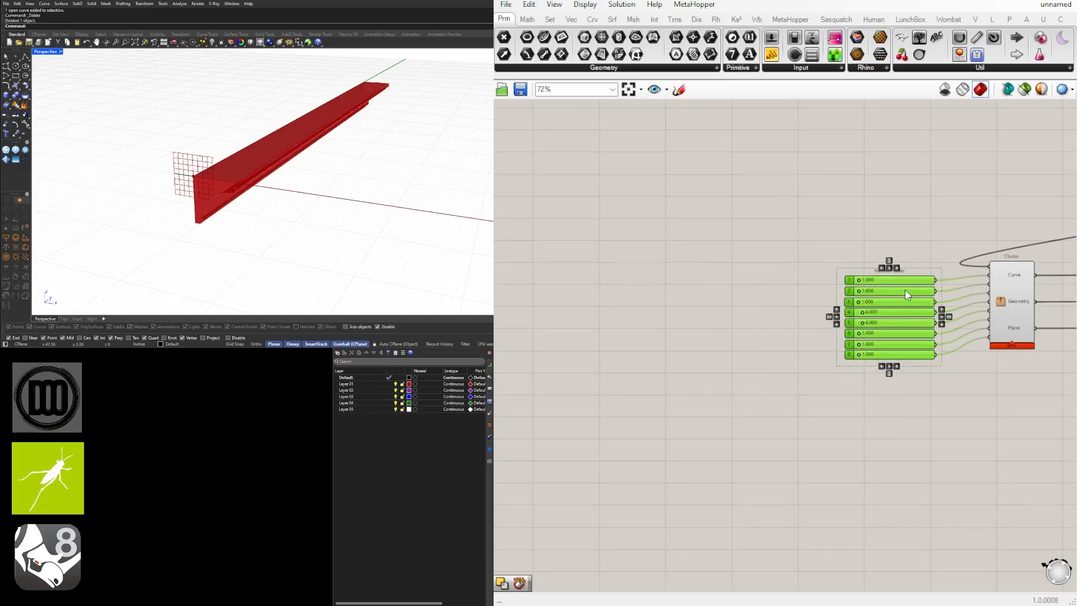
pyautogui.click(893, 252)
# Step: Move the rail line components and their Curve container close to the cluster
pyautogui.moveTo(961, 228); pyautogui.dragTo(663, 292, button='right')
pyautogui.scroll(-2, 673, 294)
pyautogui.moveTo(980, 283); pyautogui.dragTo(845, 227)
pyautogui.moveTo(605, 290); pyautogui.dragTo(588, 295)
pyautogui.click(624, 291)
pyautogui.scroll(4, 625, 291)
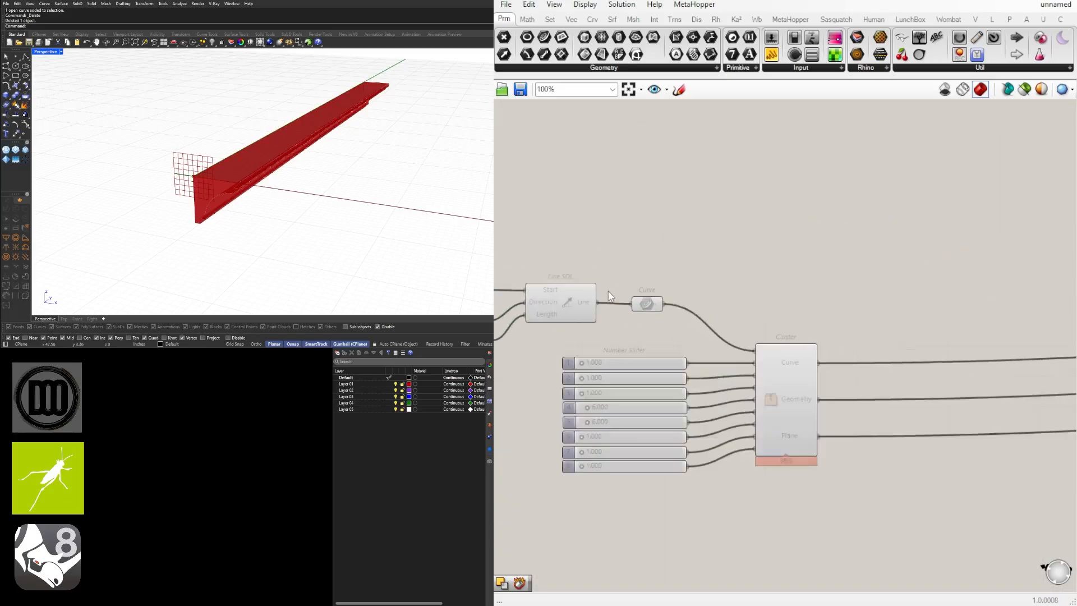
# Step: Align the rail Curve container with the profile sliders and bring the Construct Point and Line SDL components closer to it
pyautogui.moveTo(608, 298); pyautogui.dragTo(806, 276, button='right')
pyautogui.moveTo(885, 463); pyautogui.dragTo(841, 315)
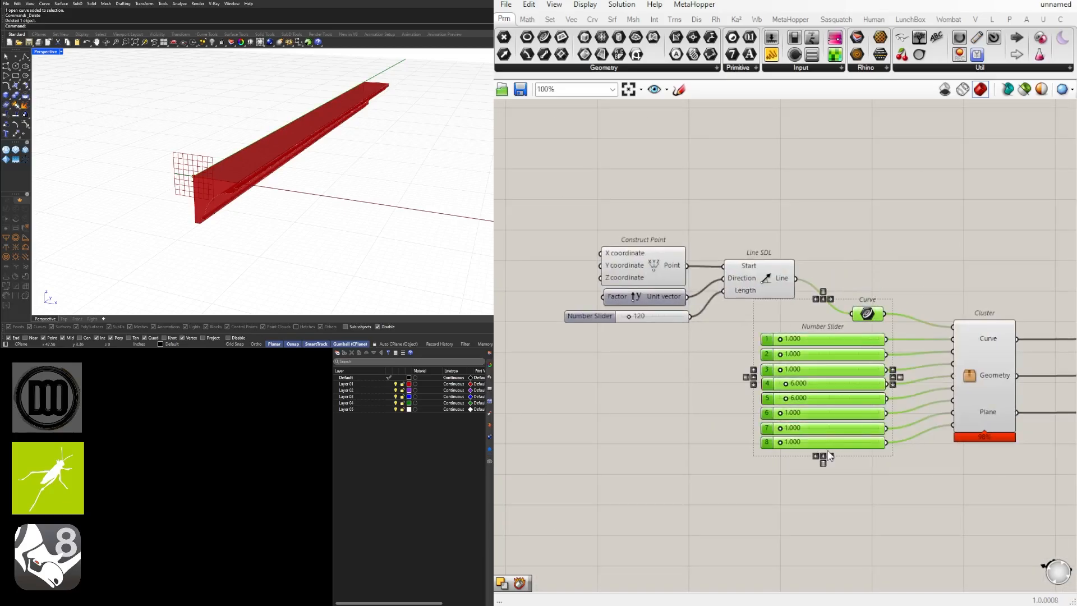
pyautogui.click(830, 455)
pyautogui.click(858, 485)
pyautogui.moveTo(745, 334); pyautogui.dragTo(607, 235)
pyautogui.moveTo(757, 273); pyautogui.dragTo(792, 298)
pyautogui.click(868, 316)
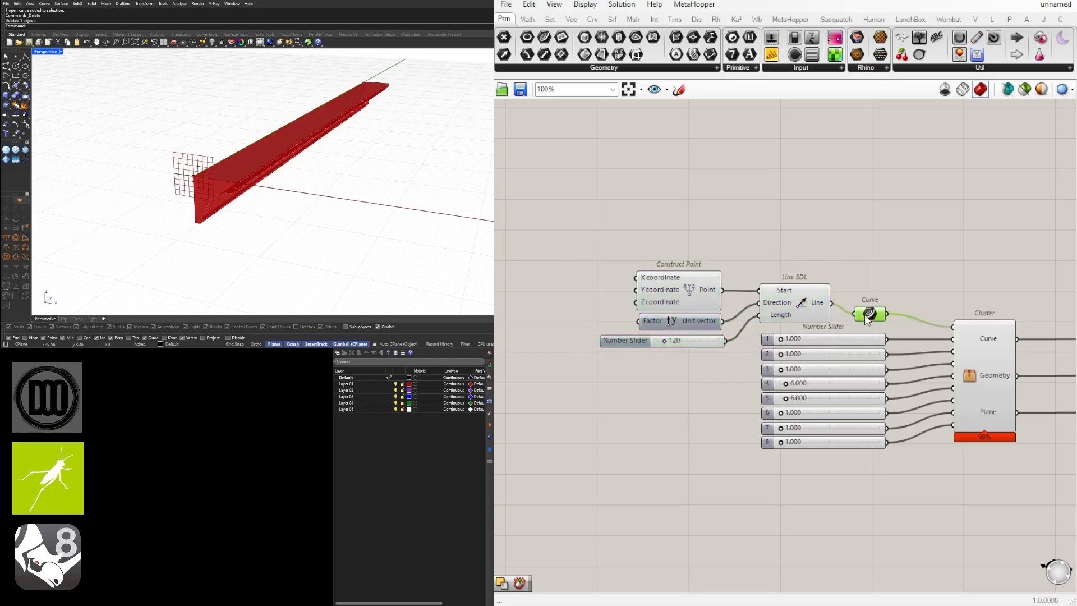
# Step: Move the Curve, Geometry and Plane containers beside the cluster's outputs and line them up evenly
pyautogui.moveTo(913, 269); pyautogui.dragTo(534, 335, button='right')
pyautogui.scroll(-10, 533, 334)
pyautogui.moveTo(897, 388); pyautogui.dragTo(858, 312)
pyautogui.scroll(2, 870, 321)
pyautogui.moveTo(870, 321); pyautogui.dragTo(994, 324, button='right')
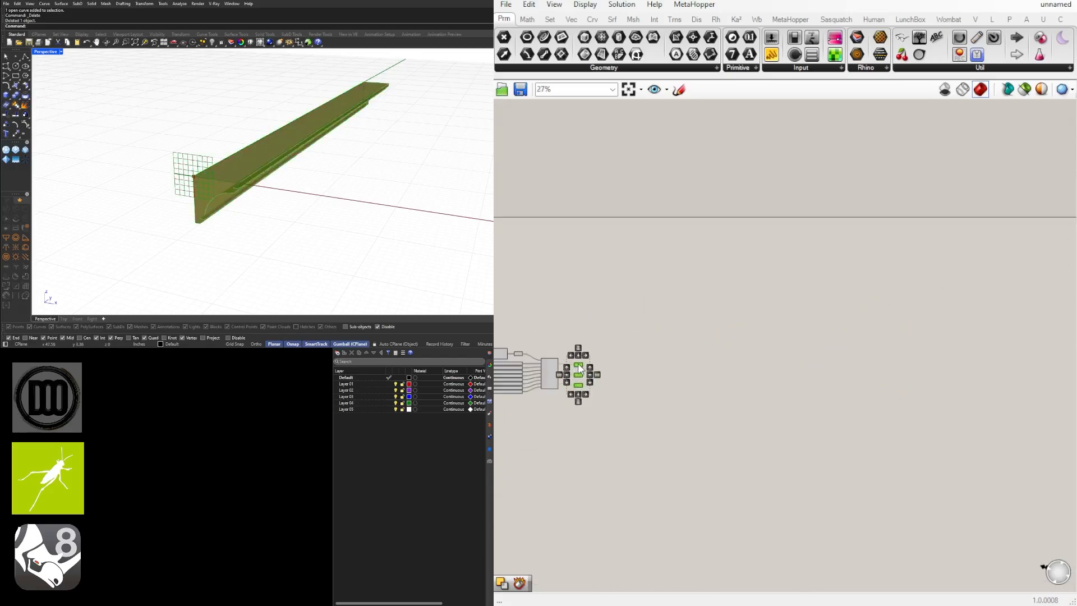
pyautogui.scroll(10, 579, 365)
pyautogui.moveTo(579, 366); pyautogui.dragTo(872, 350, button='right')
pyautogui.moveTo(842, 334); pyautogui.dragTo(803, 338)
pyautogui.click(906, 341)
pyautogui.scroll(2, 795, 335)
pyautogui.click(832, 329)
pyautogui.moveTo(786, 270); pyautogui.dragTo(917, 527)
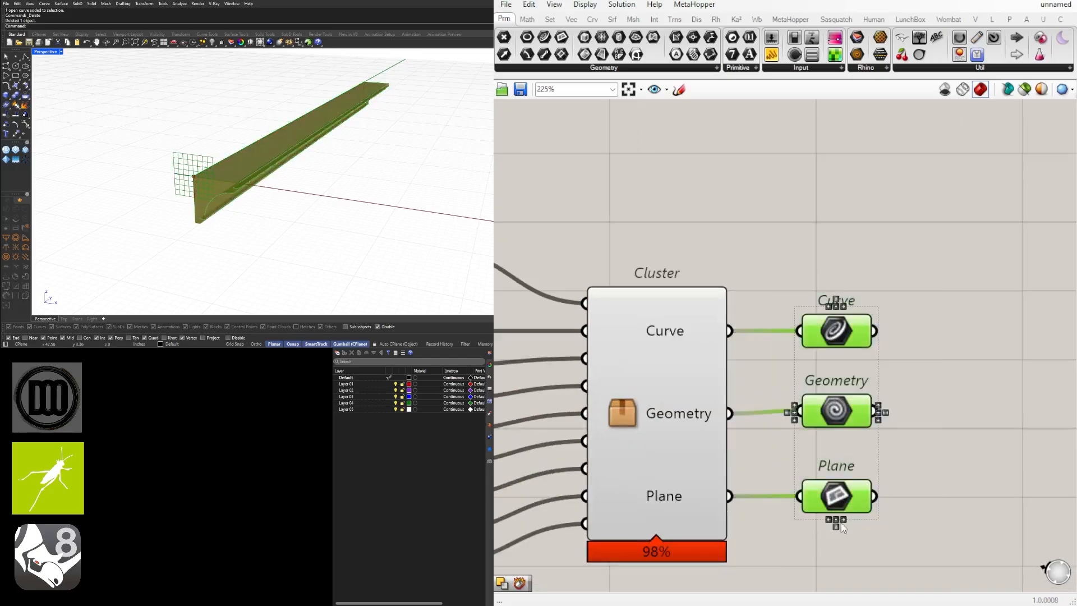
# Step: Try clearing the names of the cluster's outputs, starting with Curve and Geometry
pyautogui.rightClick(688, 331)
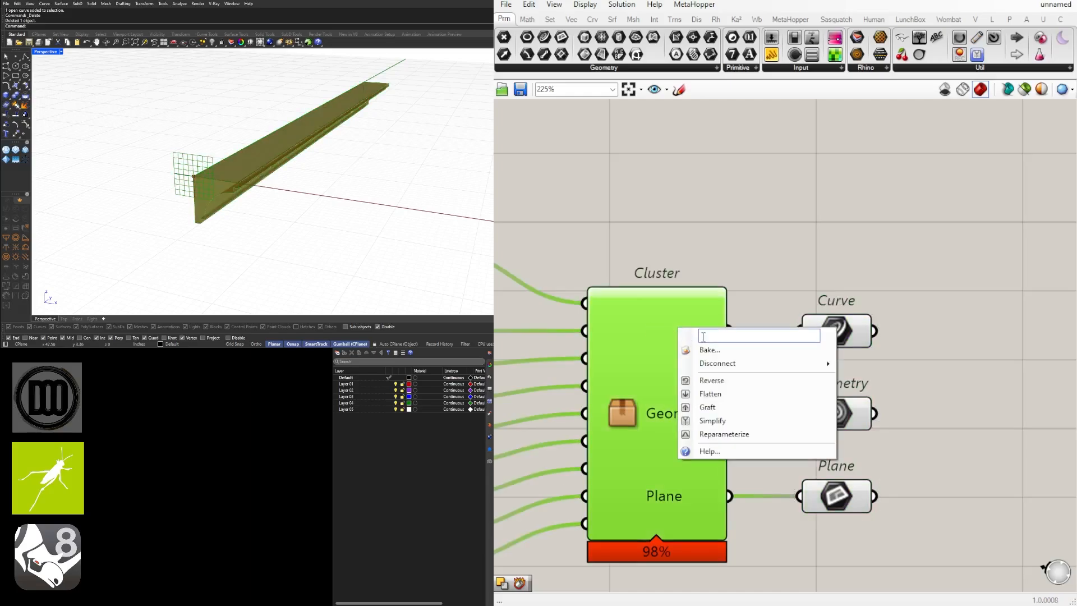
pyautogui.click(766, 312)
pyautogui.rightClick(682, 418)
pyautogui.moveTo(741, 425); pyautogui.dragTo(704, 425)
pyautogui.press('Delete')
pyautogui.click(772, 267)
pyautogui.rightClick(675, 494)
pyautogui.click(747, 430)
pyautogui.rightClick(663, 501)
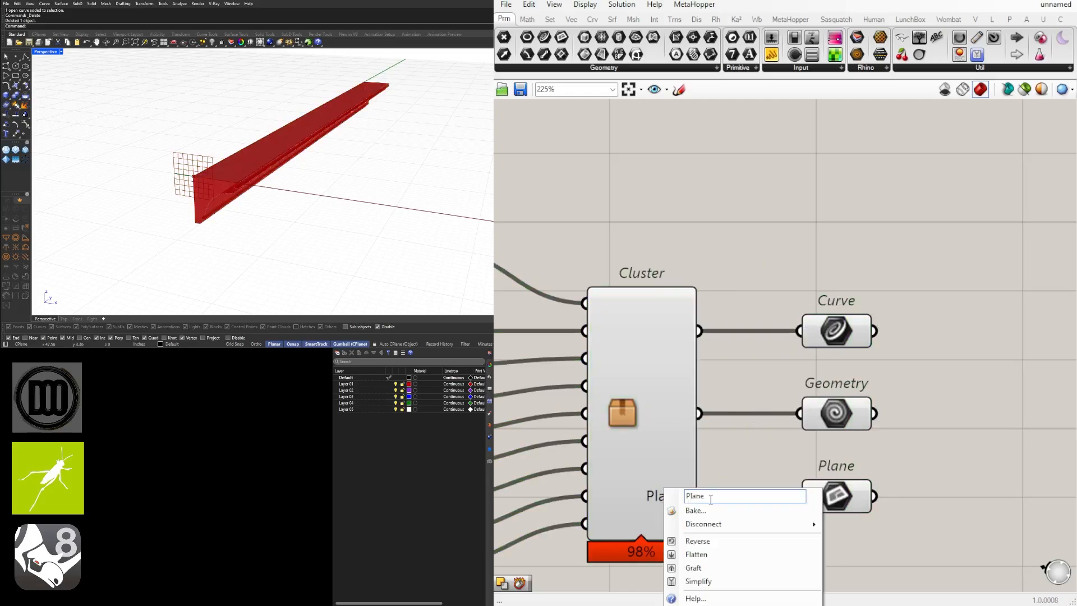
pyautogui.click(753, 458)
# Step: Move the whole clustered definition to the origin corner of the canvas
pyautogui.scroll(-5, 965, 289)
pyautogui.moveTo(970, 418); pyautogui.dragTo(570, 178)
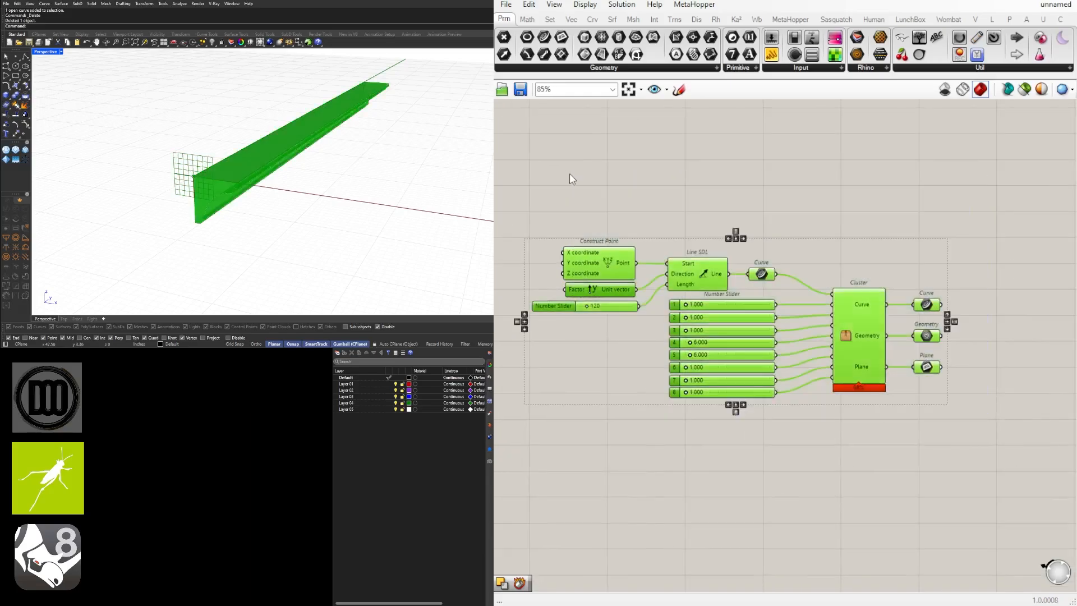
pyautogui.scroll(-5, 971, 372)
pyautogui.moveTo(928, 358); pyautogui.dragTo(656, 289)
pyautogui.moveTo(656, 289); pyautogui.dragTo(866, 292, button='right')
pyautogui.scroll(2, 867, 292)
pyautogui.moveTo(867, 292); pyautogui.dragTo(749, 230)
pyautogui.click(897, 233)
# Step: Nudge all the definition's components closer to the canvas corner
pyautogui.moveTo(359, 196); pyautogui.dragTo(203, 213, button='right')
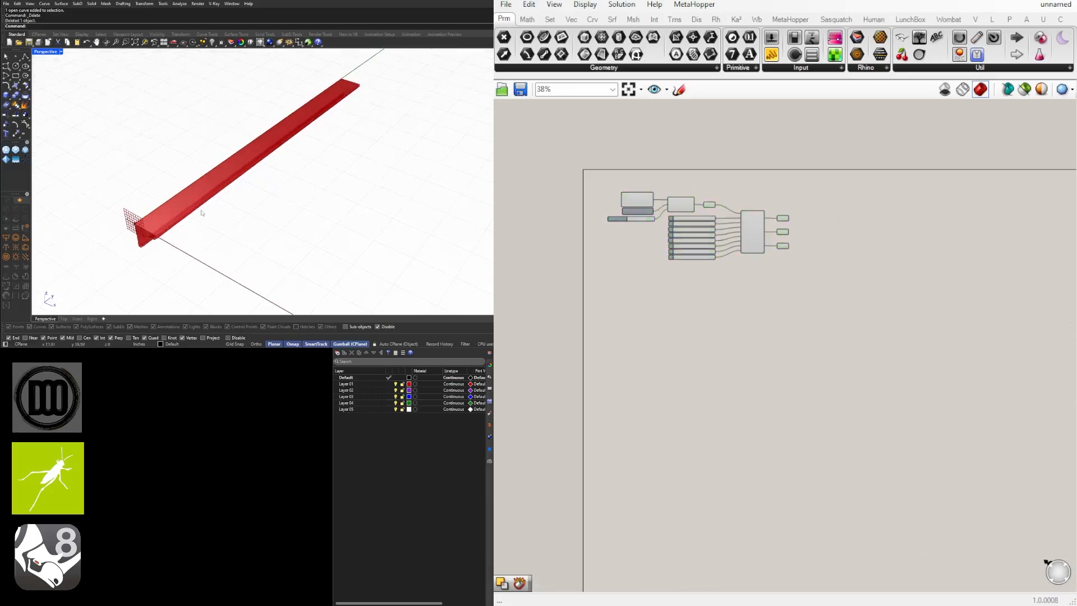
pyautogui.scroll(5, 660, 204)
pyautogui.moveTo(584, 279); pyautogui.dragTo(671, 281, button='right')
pyautogui.scroll(-1, 671, 280)
pyautogui.moveTo(1013, 393); pyautogui.dragTo(673, 192)
pyautogui.moveTo(920, 257); pyautogui.dragTo(893, 244)
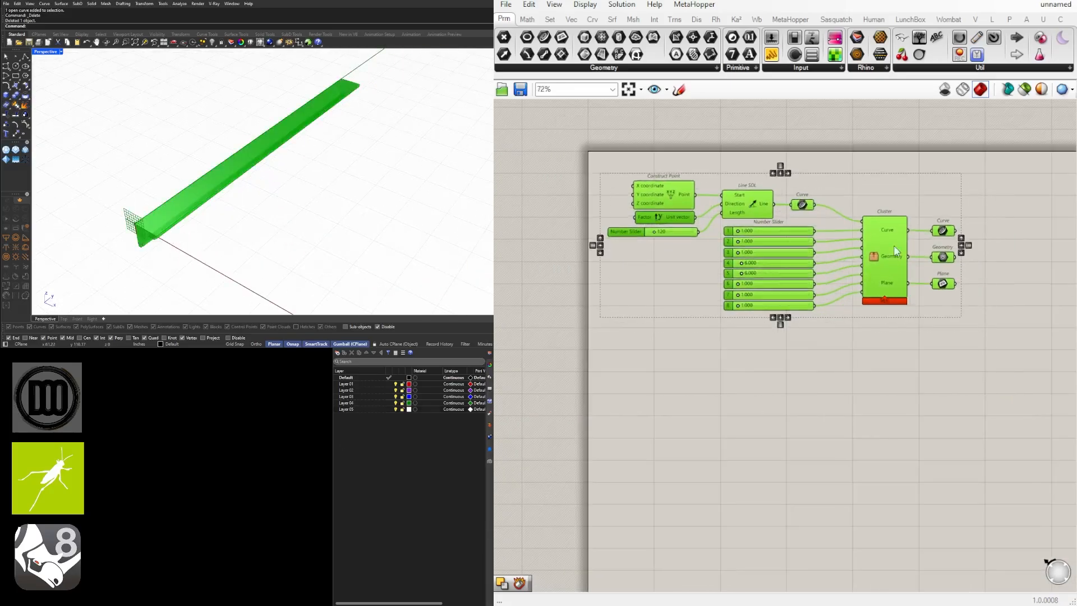
pyautogui.click(835, 342)
# Step: In Rhino, draw a single-segment polyline on the ground plane beside the moulding and select it
pyautogui.moveTo(81, 190); pyautogui.dragTo(110, 176, button='right')
pyautogui.click(45, 60)
pyautogui.scroll(-6, 219, 157)
pyautogui.click(240, 197)
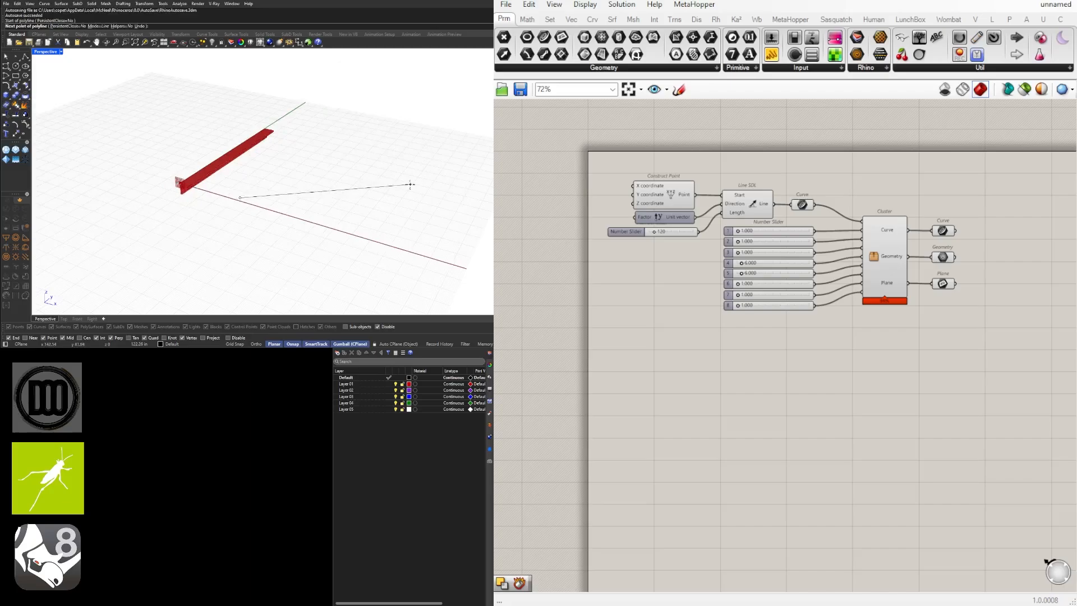
pyautogui.click(410, 184)
pyautogui.rightClick(410, 184)
pyautogui.click(387, 186)
# Step: In Grasshopper, disconnect Line SDL from the rail Curve container and set the drawn polyline as its one curve
pyautogui.scroll(6, 666, 207)
pyautogui.keyDown('ctrl'); pyautogui.moveTo(835, 227); pyautogui.dragTo(783, 226); pyautogui.keyUp('ctrl')
pyautogui.rightClick(871, 224)
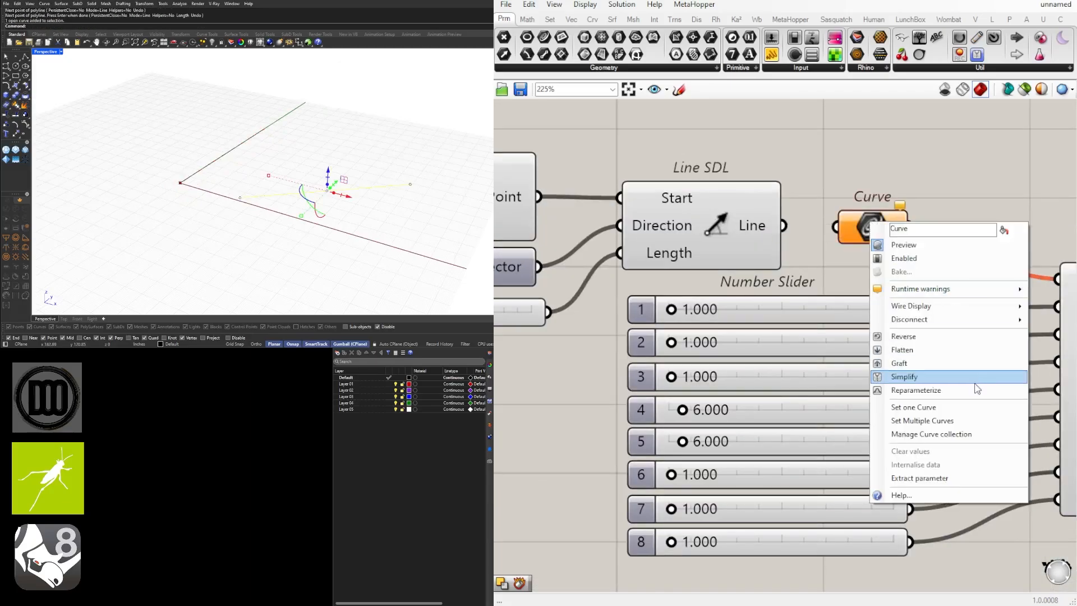
pyautogui.click(917, 407)
pyautogui.scroll(2, 336, 185)
pyautogui.moveTo(393, 207)
pyautogui.mouseDown(button='right')
pyautogui.moveTo(444, 185)
pyautogui.moveTo(438, 148)
pyautogui.moveTo(365, 151)
pyautogui.mouseUp(button='right')
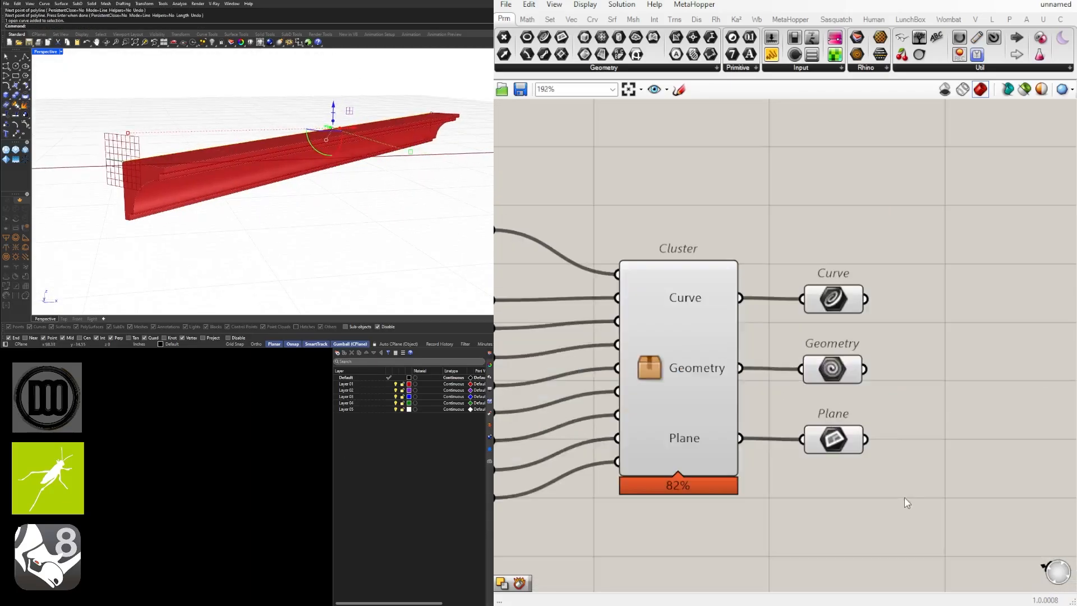
# Step: Set a multi-segment Rhino polyline as the rail Curve container's one curve and inspect the moulding swept along it
pyautogui.click(692, 372)
pyautogui.click(856, 368)
pyautogui.moveTo(341, 172); pyautogui.dragTo(353, 202, button='right')
pyautogui.scroll(-3, 375, 196)
pyautogui.click(365, 169)
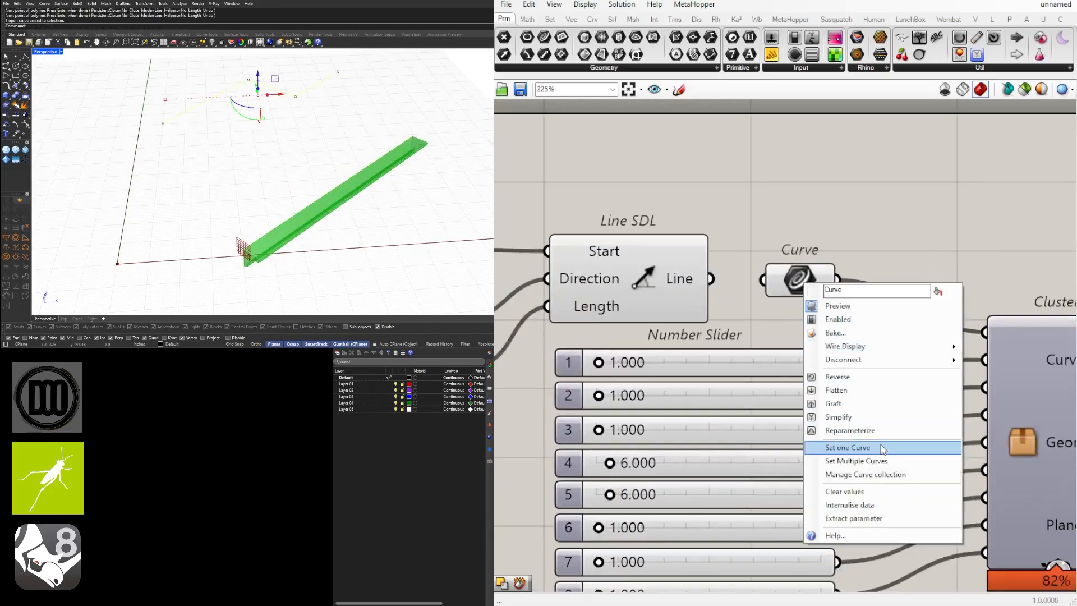
pyautogui.click(877, 446)
pyautogui.scroll(2, 336, 169)
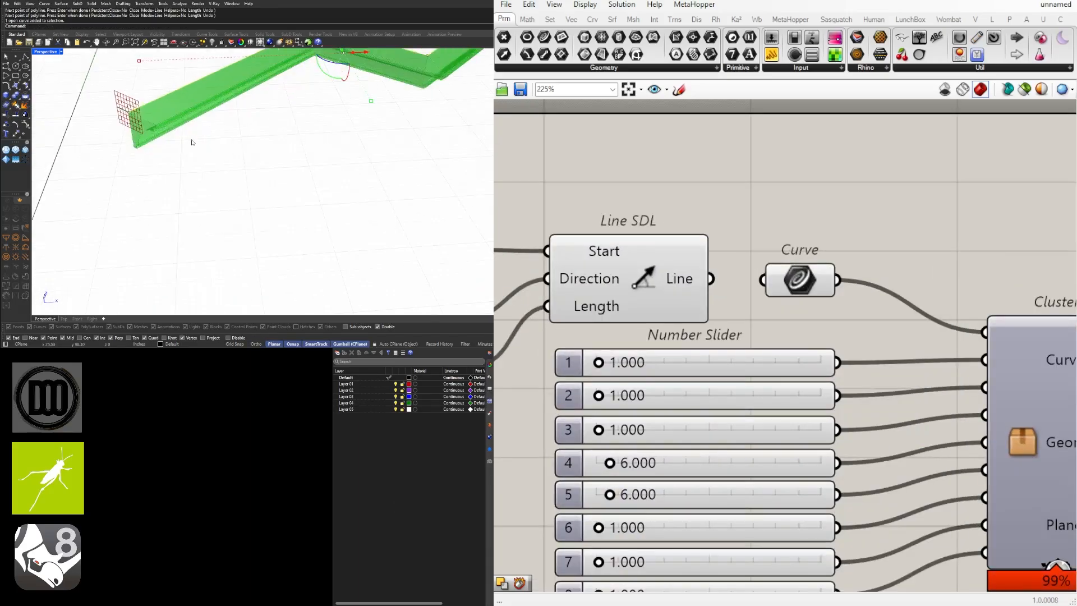
pyautogui.moveTo(365, 169); pyautogui.dragTo(393, 243, button='right')
pyautogui.scroll(-3, 334, 161)
pyautogui.scroll(-4, 369, 251)
# Step: Reconnect Line SDL to the rail Curve container and delete the two test polylines in Rhino
pyautogui.click(368, 250)
pyautogui.scroll(6, 357, 231)
pyautogui.scroll(-5, 302, 255)
pyautogui.scroll(6, 294, 205)
pyautogui.scroll(-5, 260, 236)
pyautogui.moveTo(451, 260); pyautogui.dragTo(243, 151)
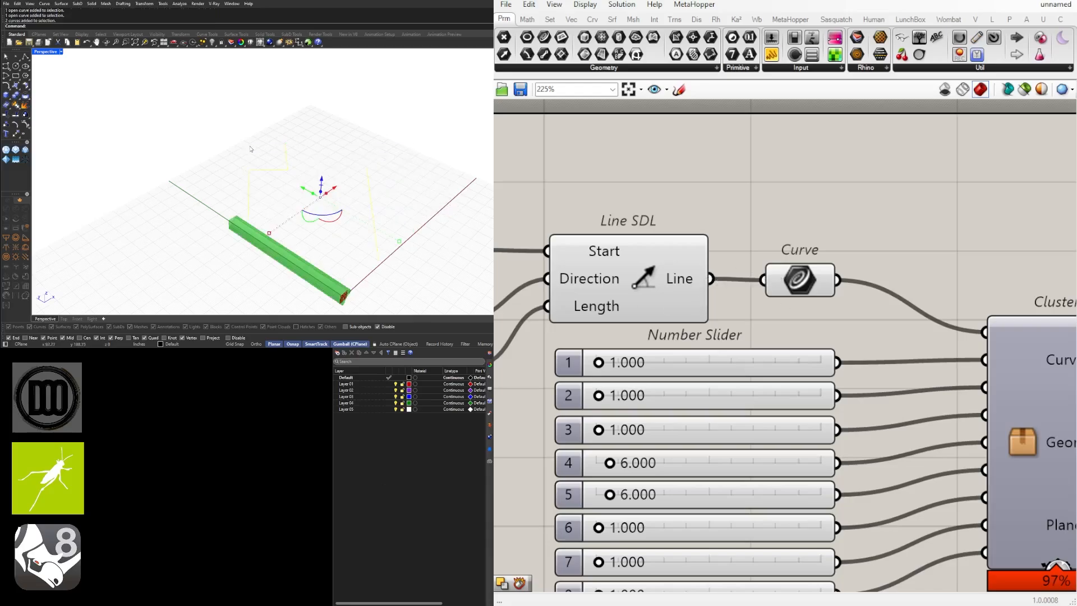
pyautogui.press('Delete')
pyautogui.moveTo(242, 153); pyautogui.dragTo(76, 165, button='right')
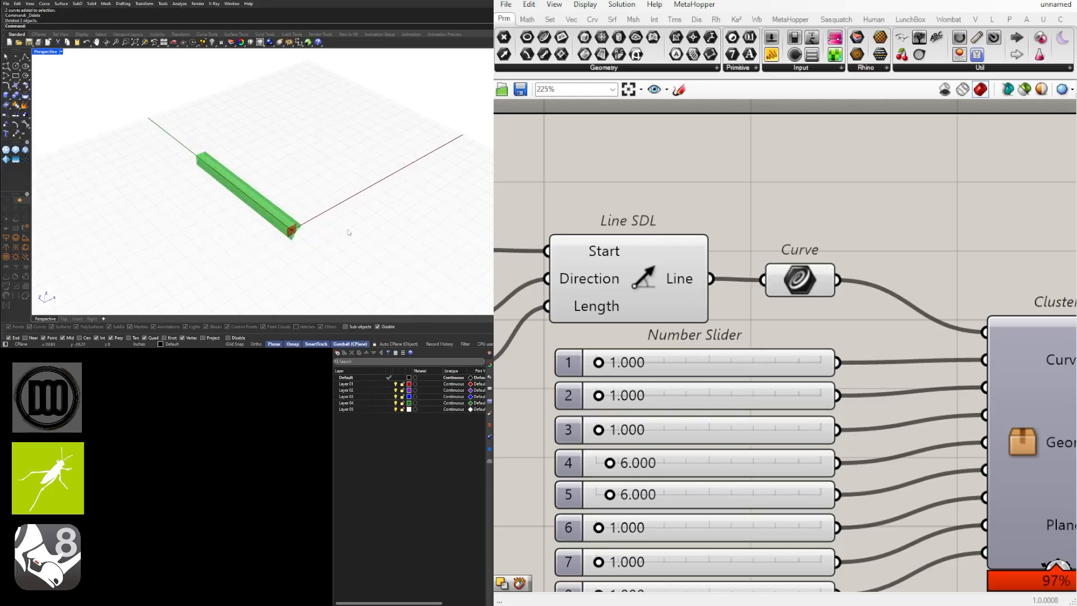
# Step: Draw an S-shaped control-point curve beside the moulding and assign it to the unconnected Curve container in the 24169_MOULDING_CLUSTER definition
pyautogui.scroll(-3, 892, 231)
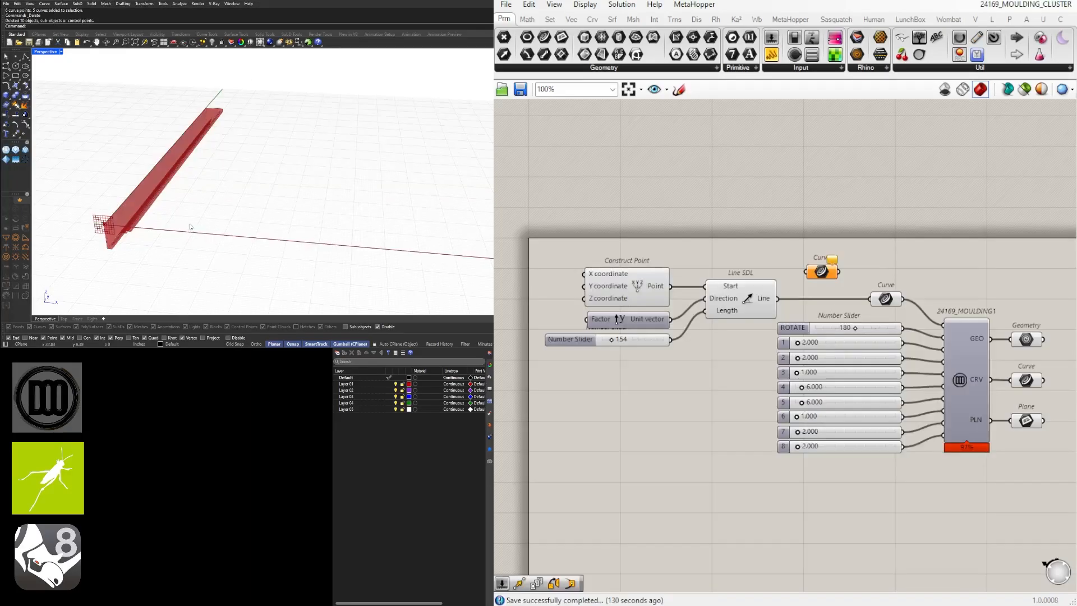
pyautogui.moveTo(190, 227); pyautogui.dragTo(38, 92, button='right')
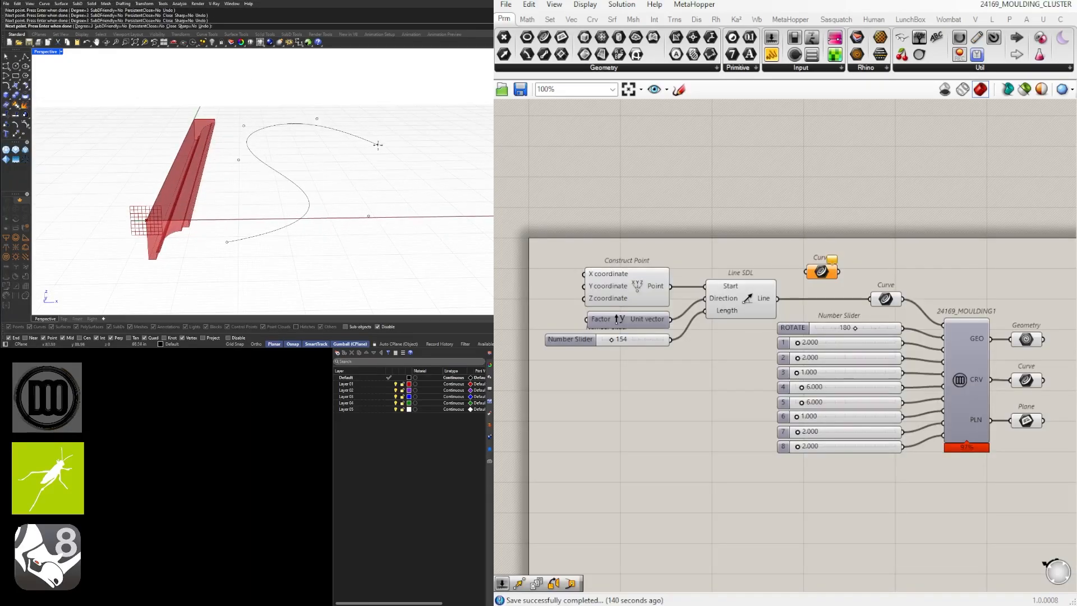
pyautogui.scroll(3, 838, 287)
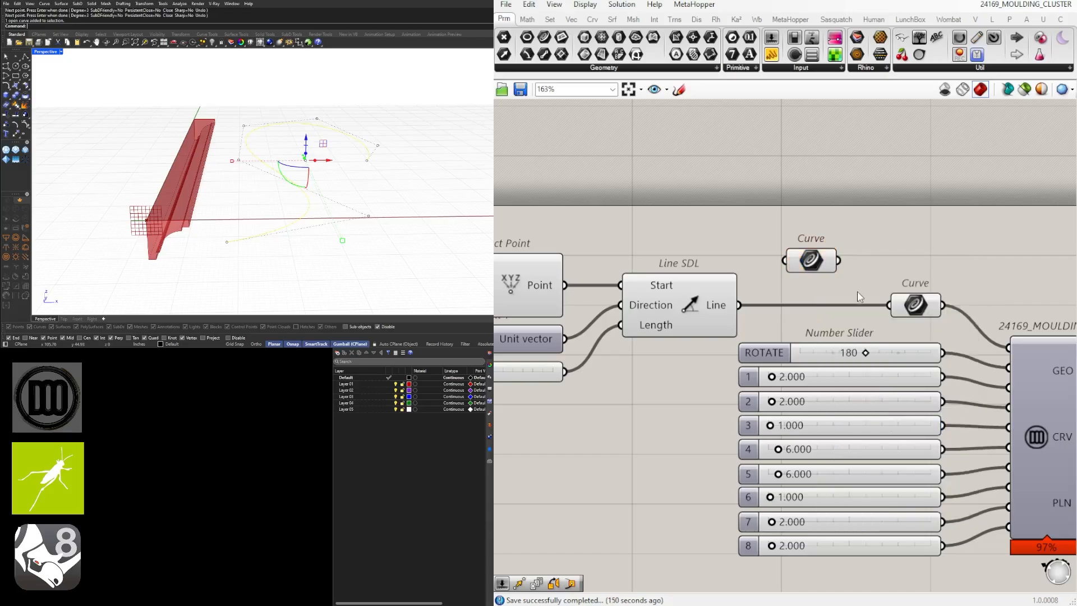
# Step: Connect the Curve container holding the S-shaped curve to the rail Curve container and set the ROTATE slider to 270
pyautogui.moveTo(888, 306); pyautogui.dragTo(889, 307)
pyautogui.moveTo(342, 243); pyautogui.dragTo(468, 216, button='right')
pyautogui.scroll(3, 416, 223)
pyautogui.moveTo(865, 358); pyautogui.dragTo(897, 359)
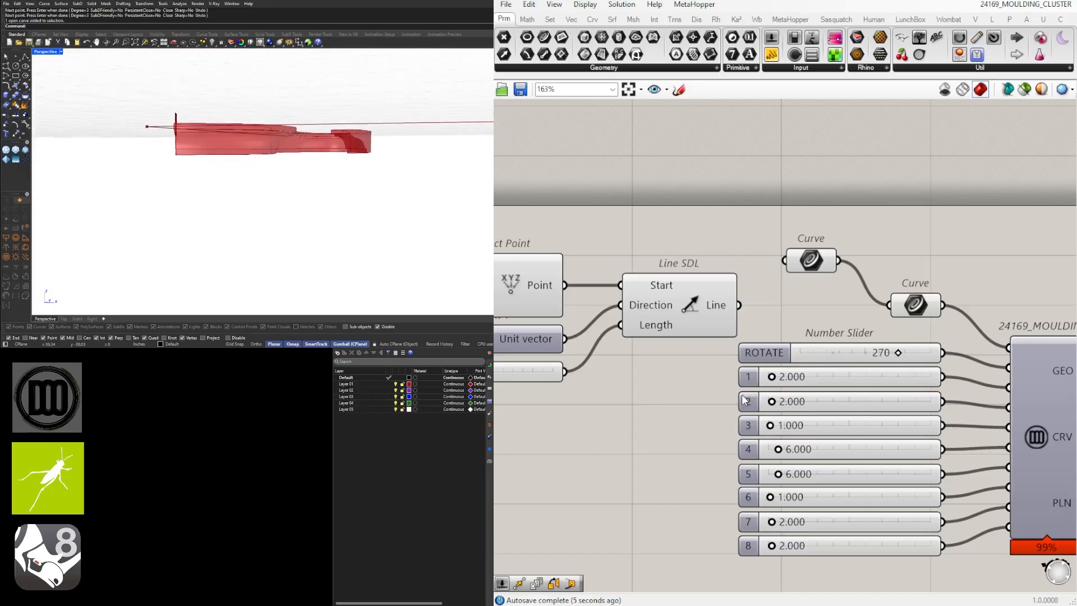
# Step: Set moulding slider 1 to 2, slider 2 to 2, slider 3 to 1 and slider 4 to 6
pyautogui.scroll(1, 780, 387)
pyautogui.click(777, 376)
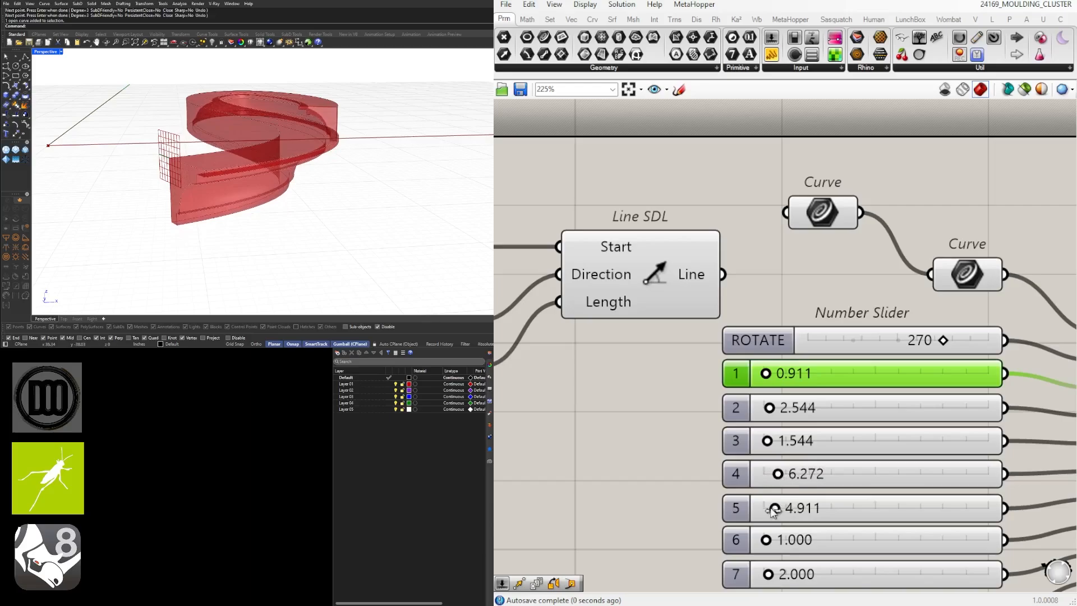
pyautogui.doubleClick(800, 372)
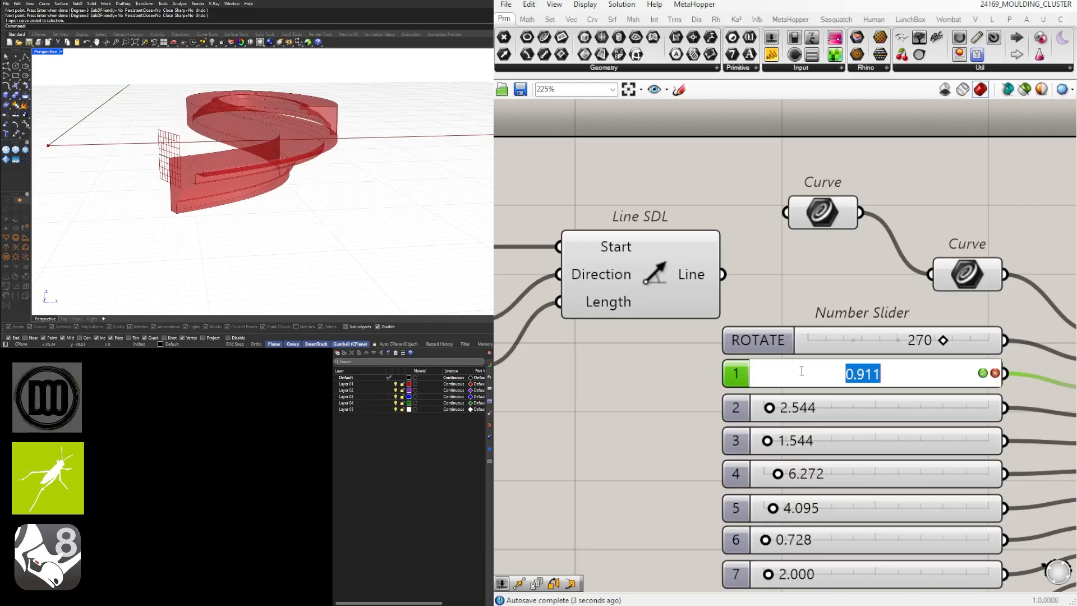
pyautogui.write('2')
pyautogui.press('Return')
pyautogui.doubleClick(800, 406)
pyautogui.write('2')
pyautogui.press('Return')
pyautogui.doubleClick(800, 440)
pyautogui.write('1')
pyautogui.doubleClick(803, 474)
pyautogui.write('6')
pyautogui.press('Return')
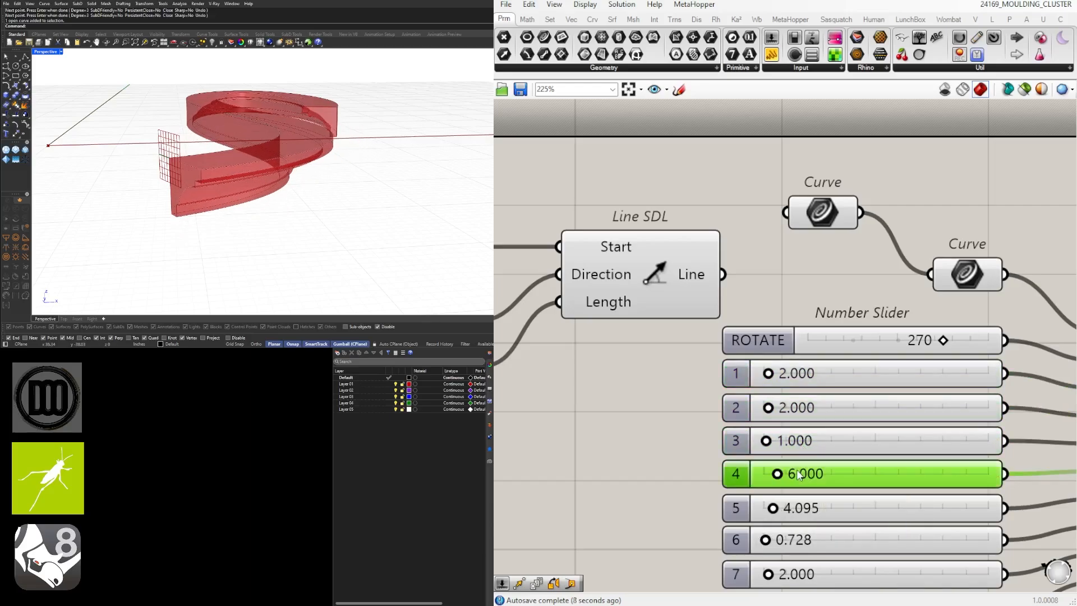
# Step: Set moulding slider 5 to 6 and slider 6 to 2
pyautogui.doubleClick(794, 507)
pyautogui.write('6')
pyautogui.press('Return')
pyautogui.doubleClick(791, 539)
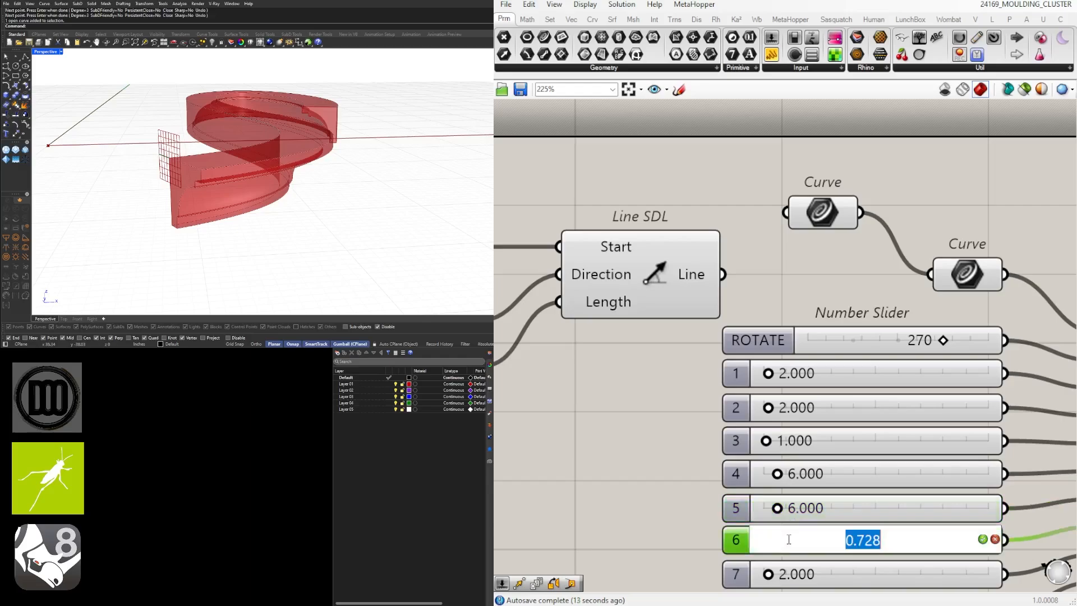
pyautogui.write('1')
pyautogui.press('Return')
pyautogui.doubleClick(801, 571)
pyautogui.doubleClick(794, 541)
pyautogui.write('2')
pyautogui.press('Return')
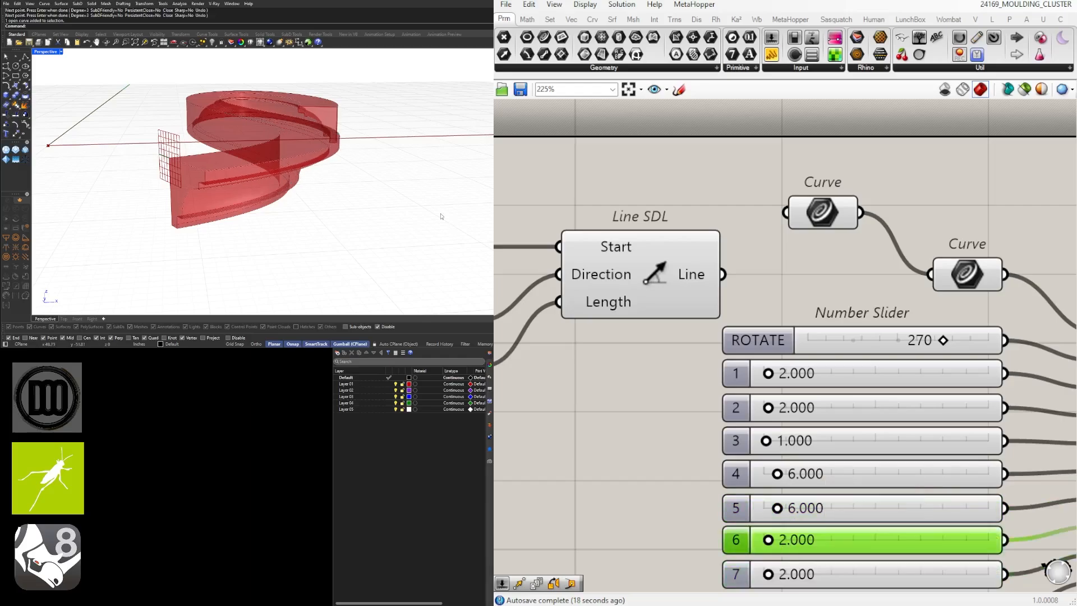
# Step: Move control points of the S-shaped rail curve in Rhino to reshape it and inspect the moulding that follows it
pyautogui.moveTo(440, 215); pyautogui.dragTo(316, 213, button='right')
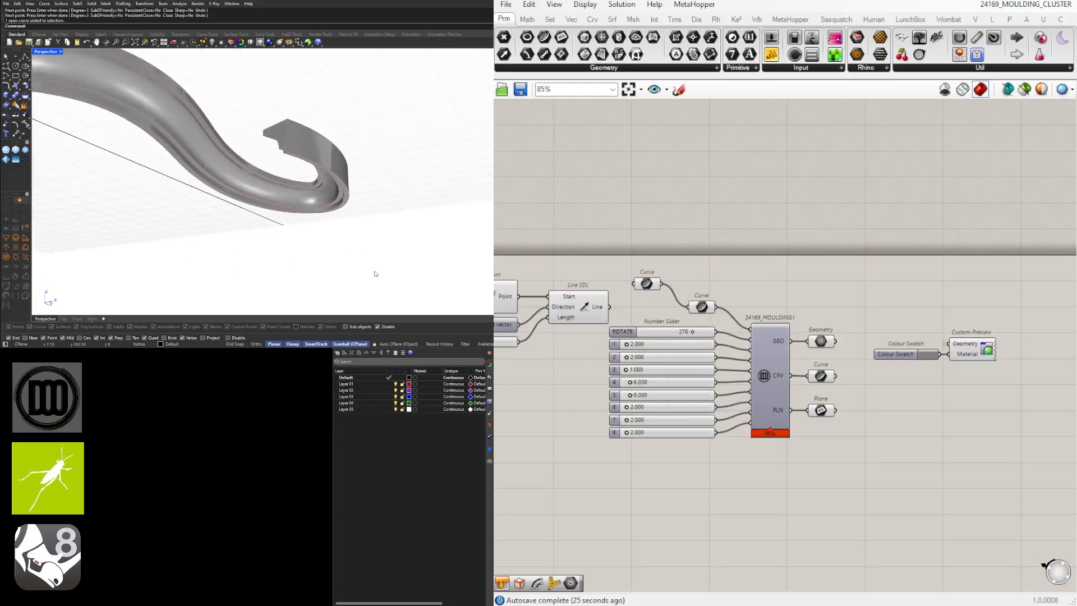
pyautogui.moveTo(376, 274); pyautogui.dragTo(408, 249, button='right')
pyautogui.press('Escape')
pyautogui.press('Escape')
pyautogui.scroll(-5, 226, 148)
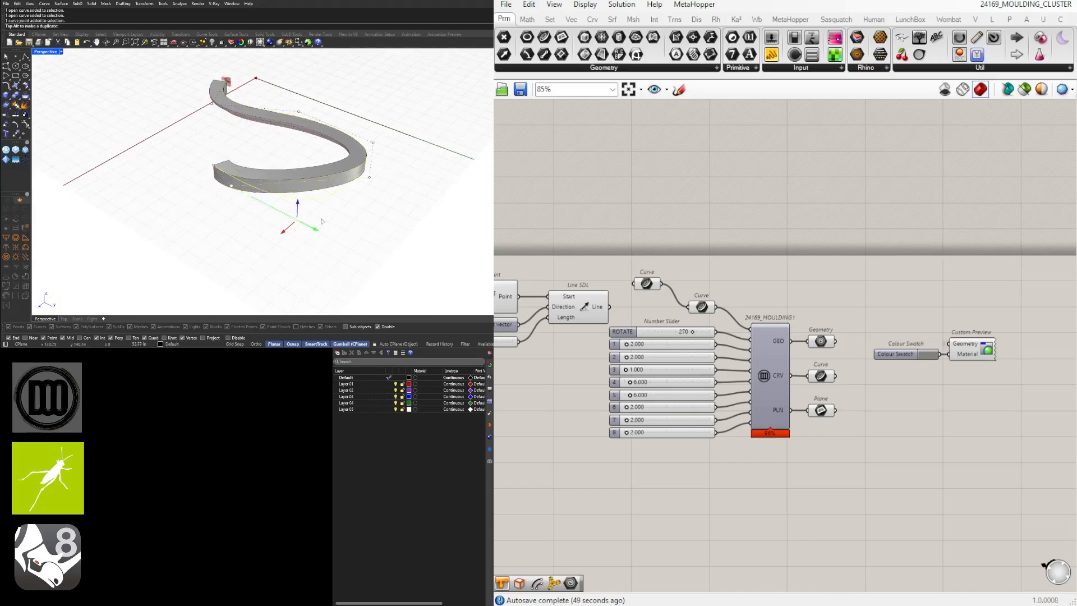
pyautogui.moveTo(322, 221); pyautogui.dragTo(326, 223)
pyautogui.press('Escape')
pyautogui.press('Escape')
pyautogui.moveTo(371, 236); pyautogui.dragTo(354, 523, button='right')
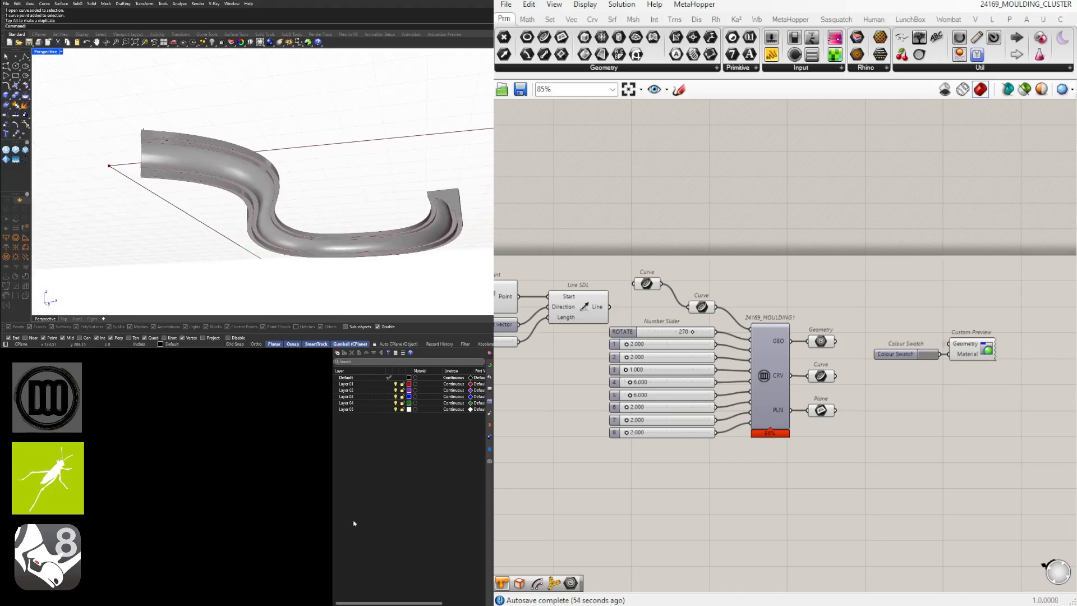
pyautogui.moveTo(7, 246); pyautogui.dragTo(235, 292, button='right')
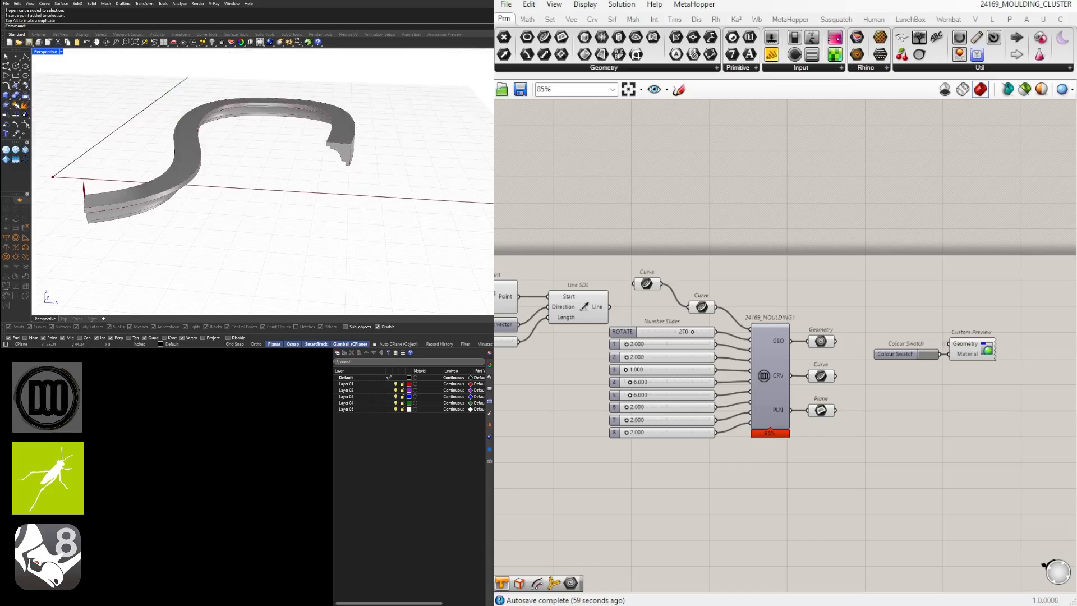
# Step: Draw a multi-segment right-angled polyline beside the curved moulding in Rhino and set it as the upstream Curve container's one curve
pyautogui.click(16, 66)
pyautogui.scroll(-3, 360, 181)
pyautogui.click(280, 227)
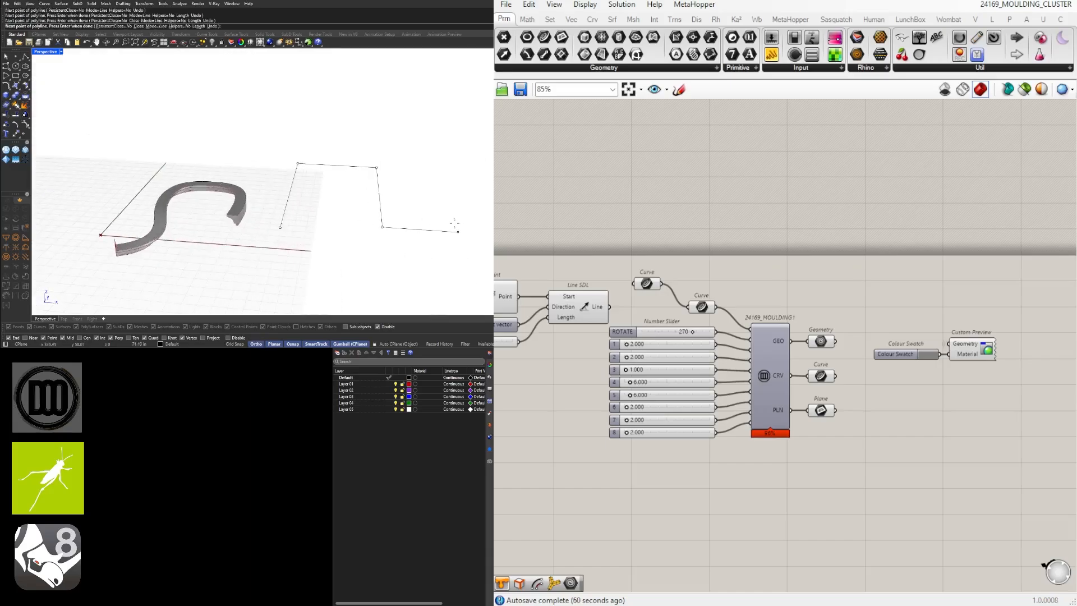
pyautogui.rightClick(651, 282)
pyautogui.click(752, 458)
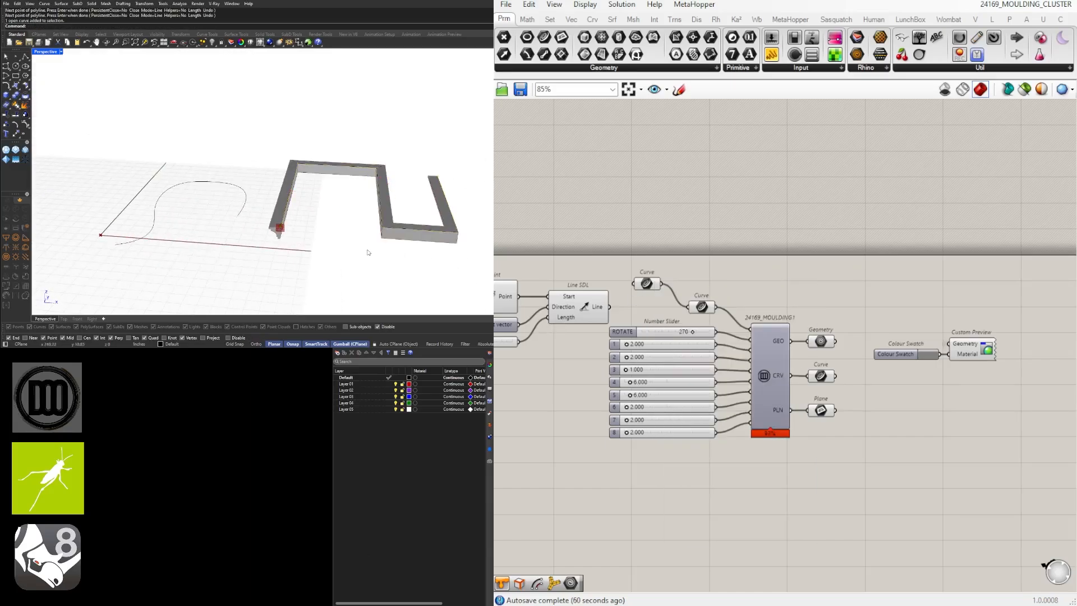
# Step: Vary the ROTATE slider, trying values such as 163, and inspect the moulding swept along the polyline rail
pyautogui.scroll(5, 328, 236)
pyautogui.moveTo(328, 236); pyautogui.dragTo(324, 230, button='right')
pyautogui.scroll(5, 685, 333)
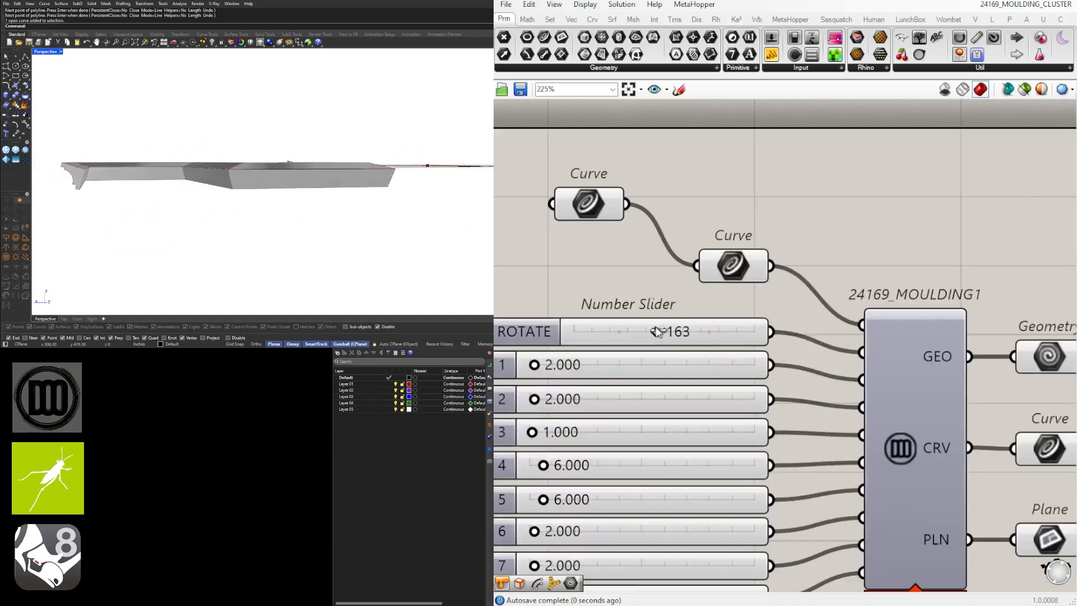
pyautogui.moveTo(481, 183); pyautogui.dragTo(448, 186, button='right')
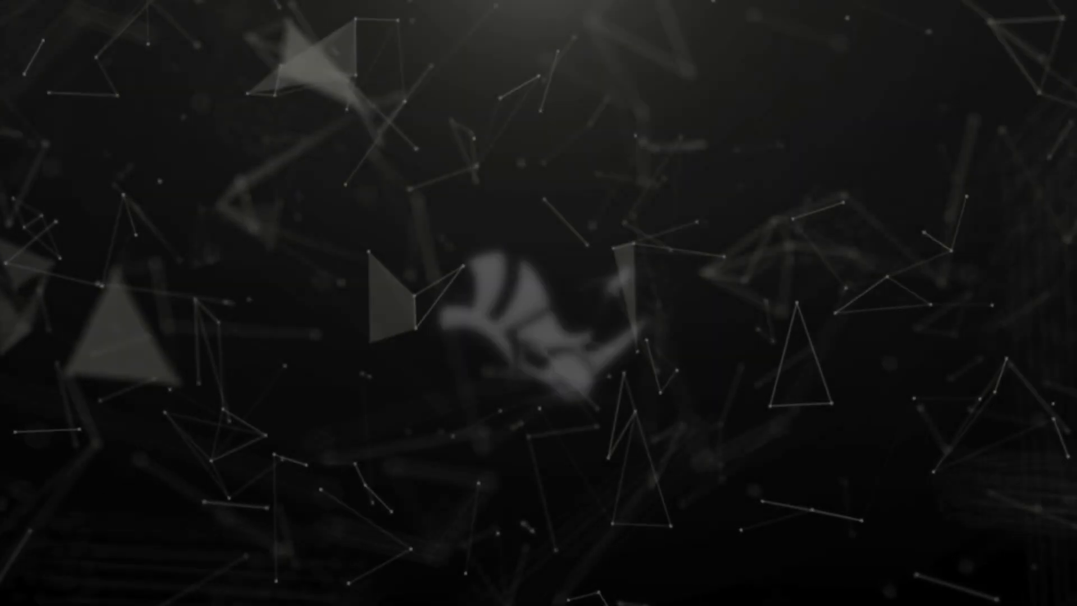